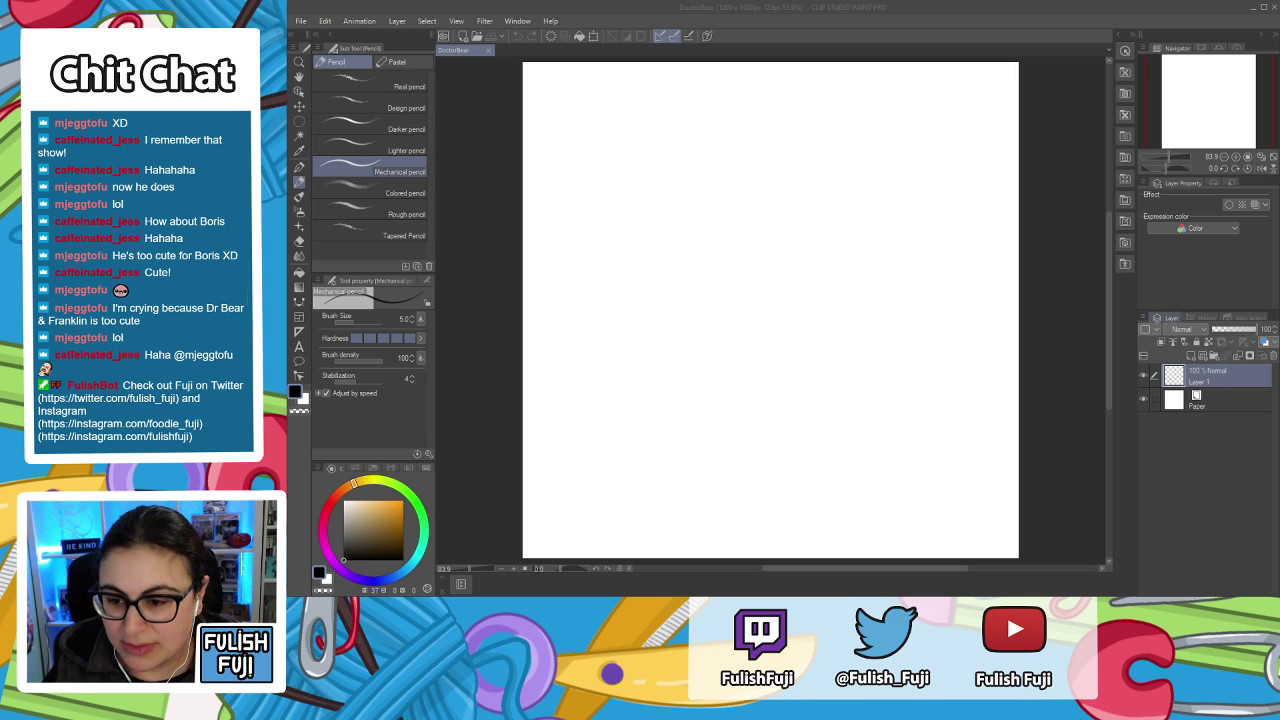
Rename Layer 1 as sketch.
key("alt+Tab")
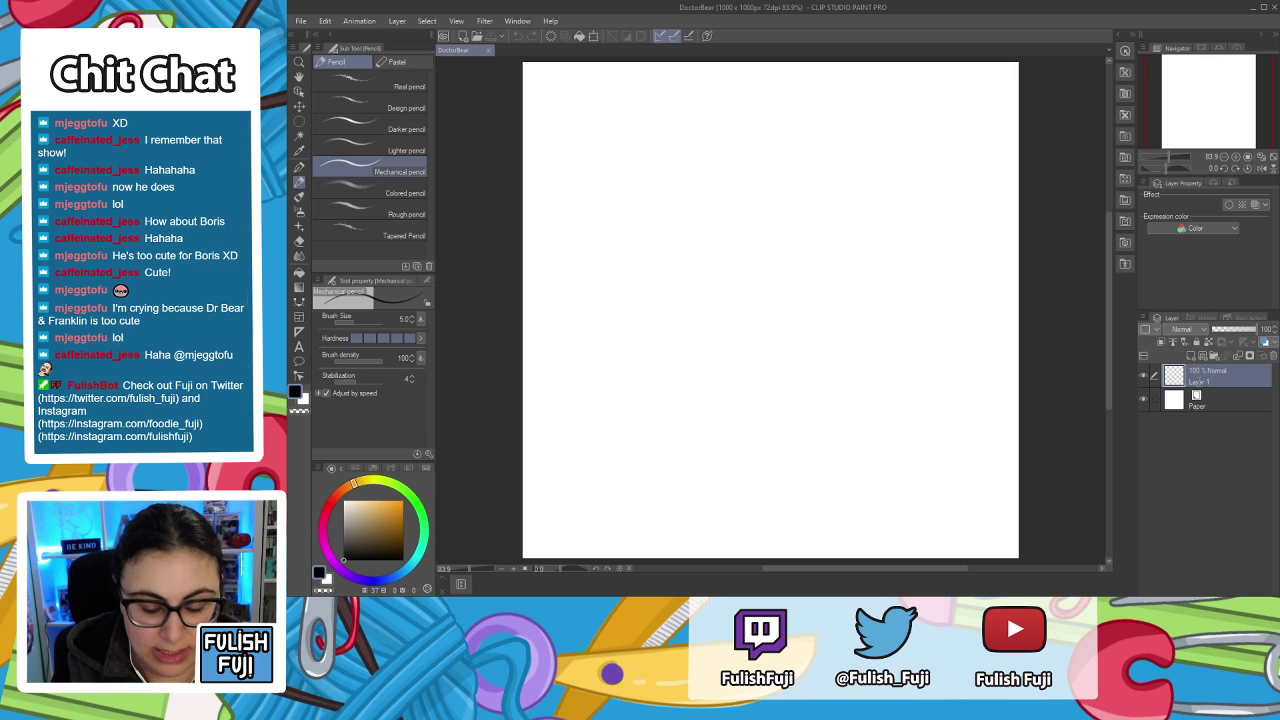
left_click(1199, 387)
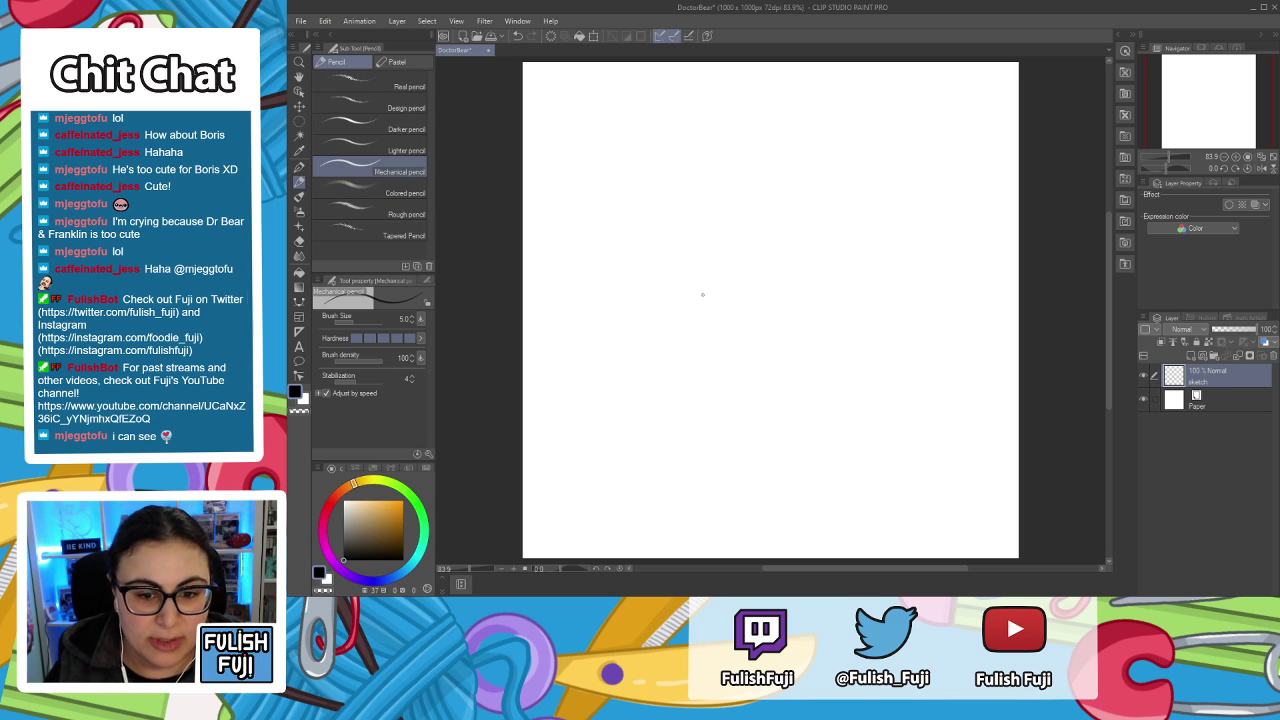
mouse_move(619, 351)
left_mouse_down()
mouse_move(908, 245)
mouse_move(1060, 228)
left_mouse_up()
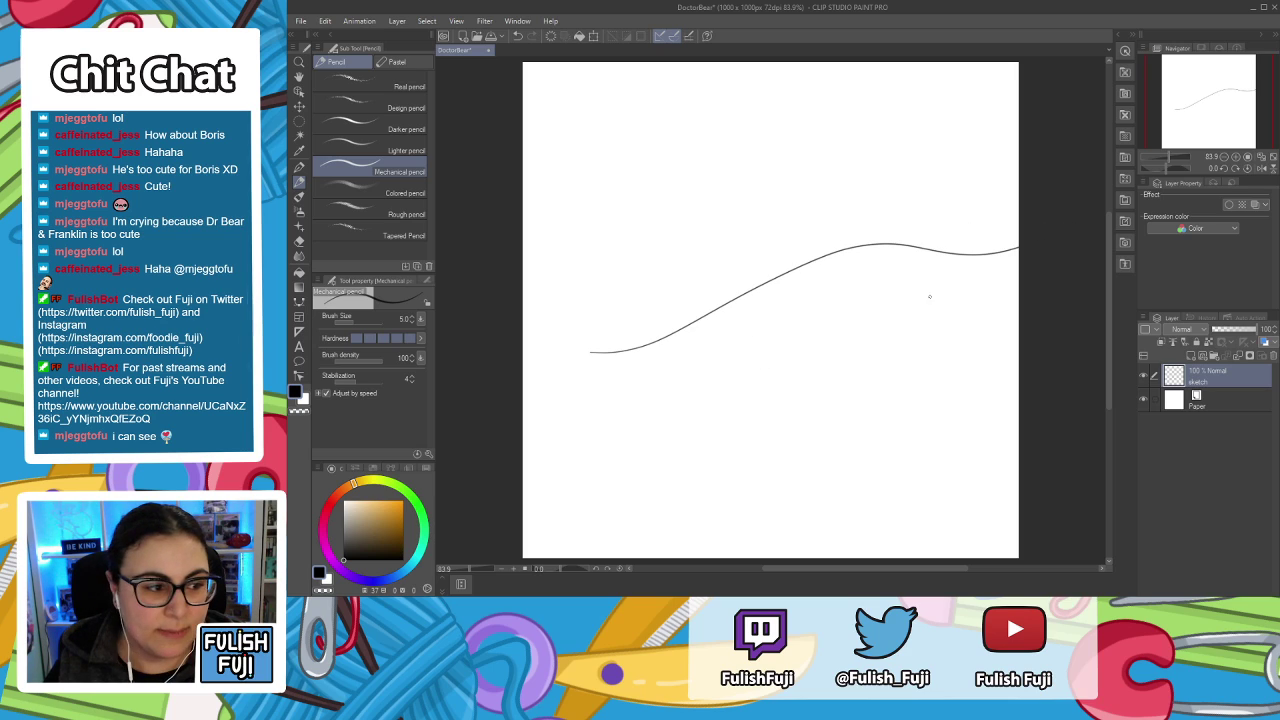
key("ctrl+z")
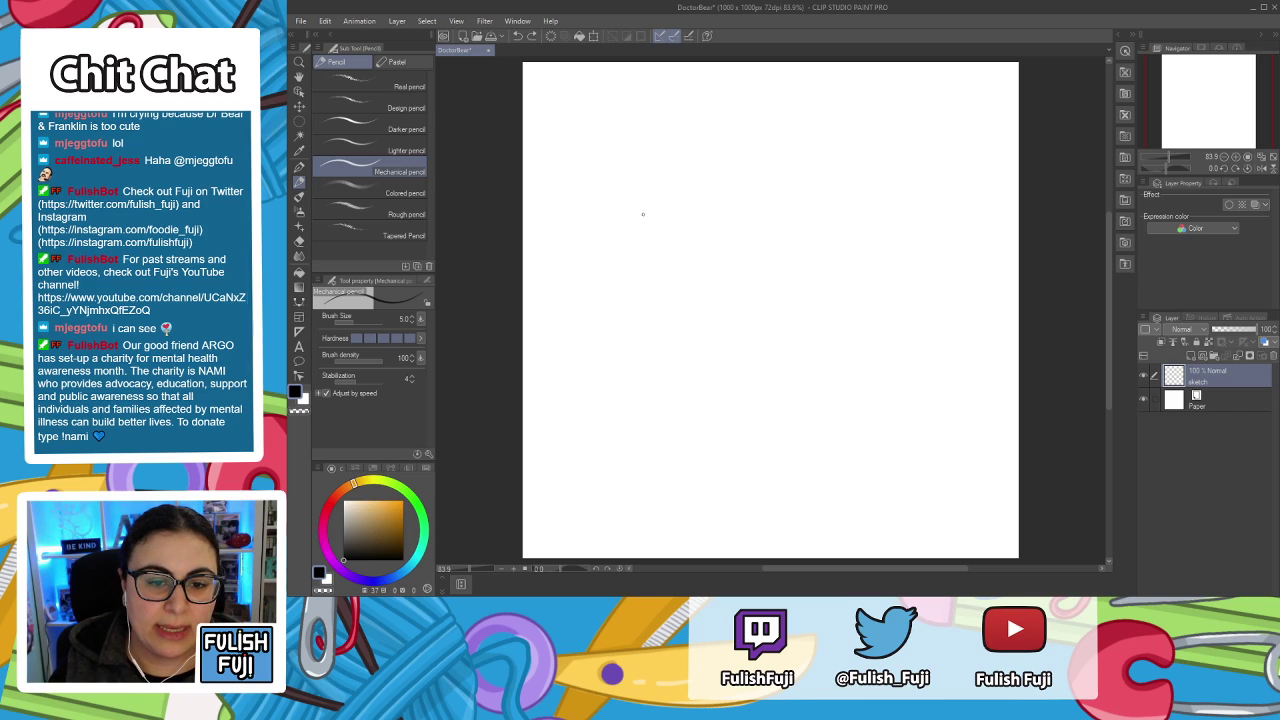
mouse_move(644, 207)
left_mouse_down()
mouse_move(601, 271)
mouse_move(680, 349)
mouse_move(882, 348)
mouse_move(876, 255)
mouse_move(726, 232)
left_mouse_up()
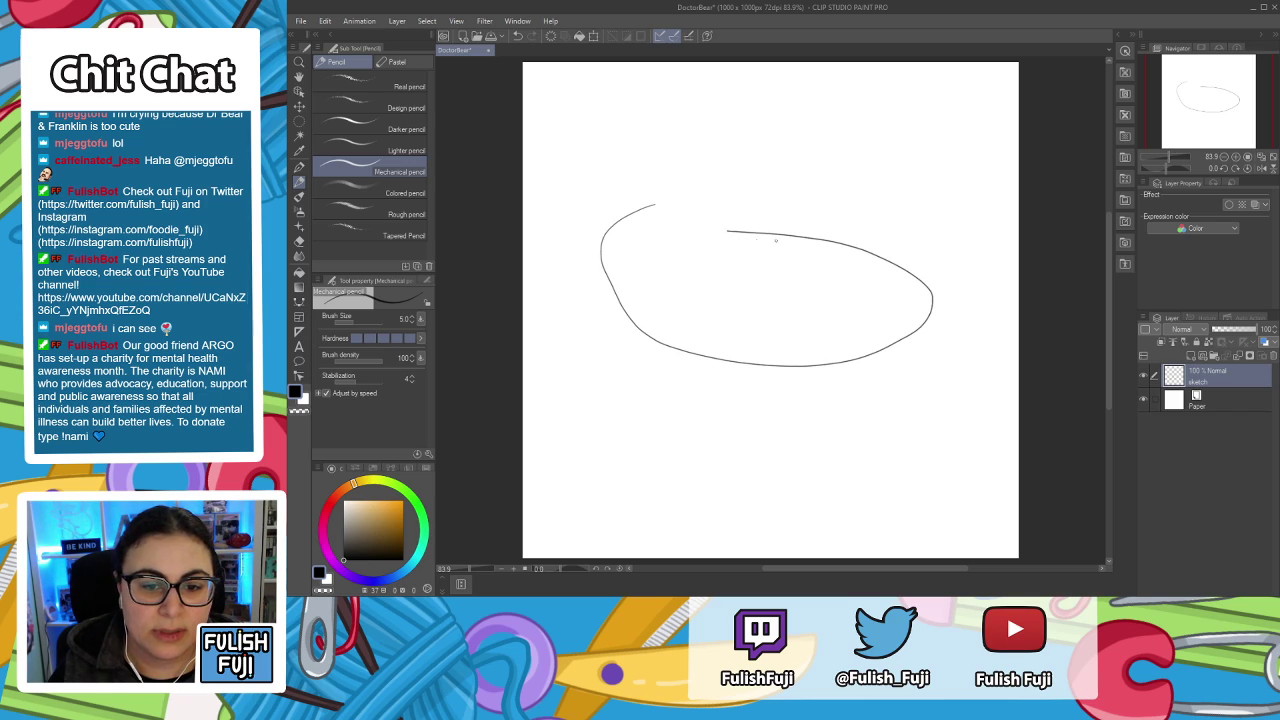
key("ctrl+z")
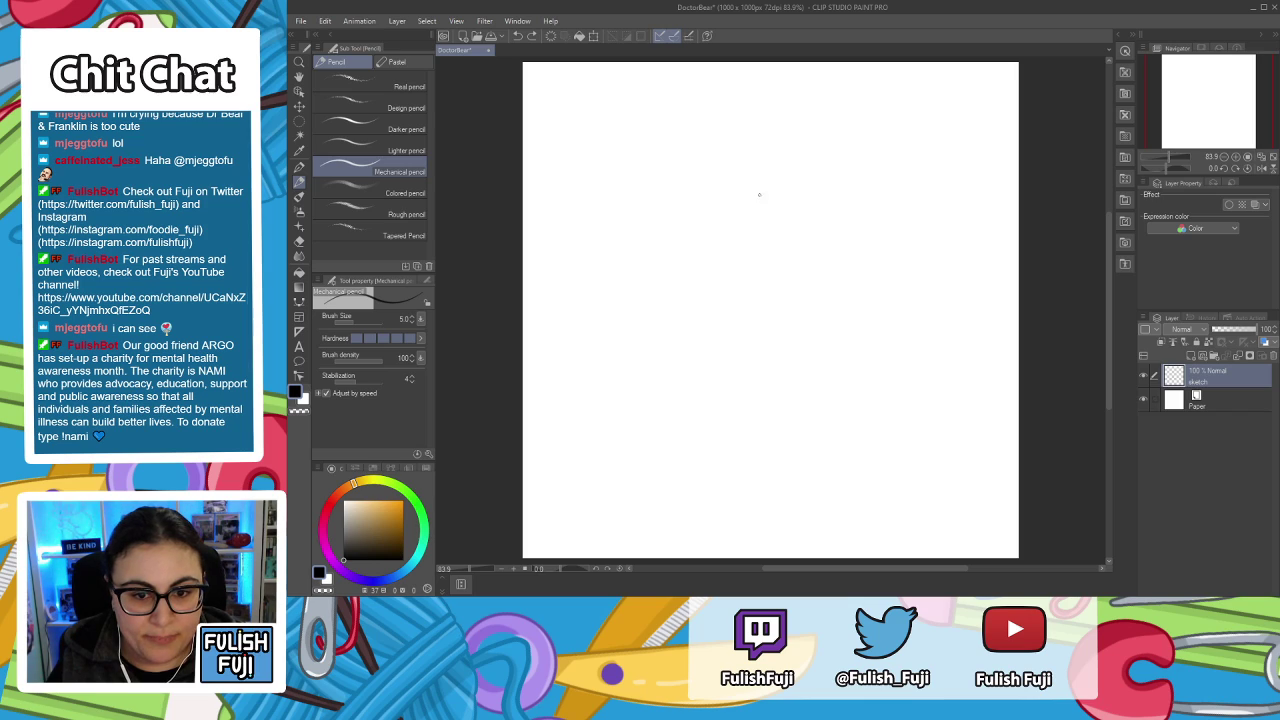
mouse_move(822, 167)
left_mouse_down()
mouse_move(708, 158)
mouse_move(539, 194)
mouse_move(531, 262)
left_mouse_up()
key("ctrl+z")
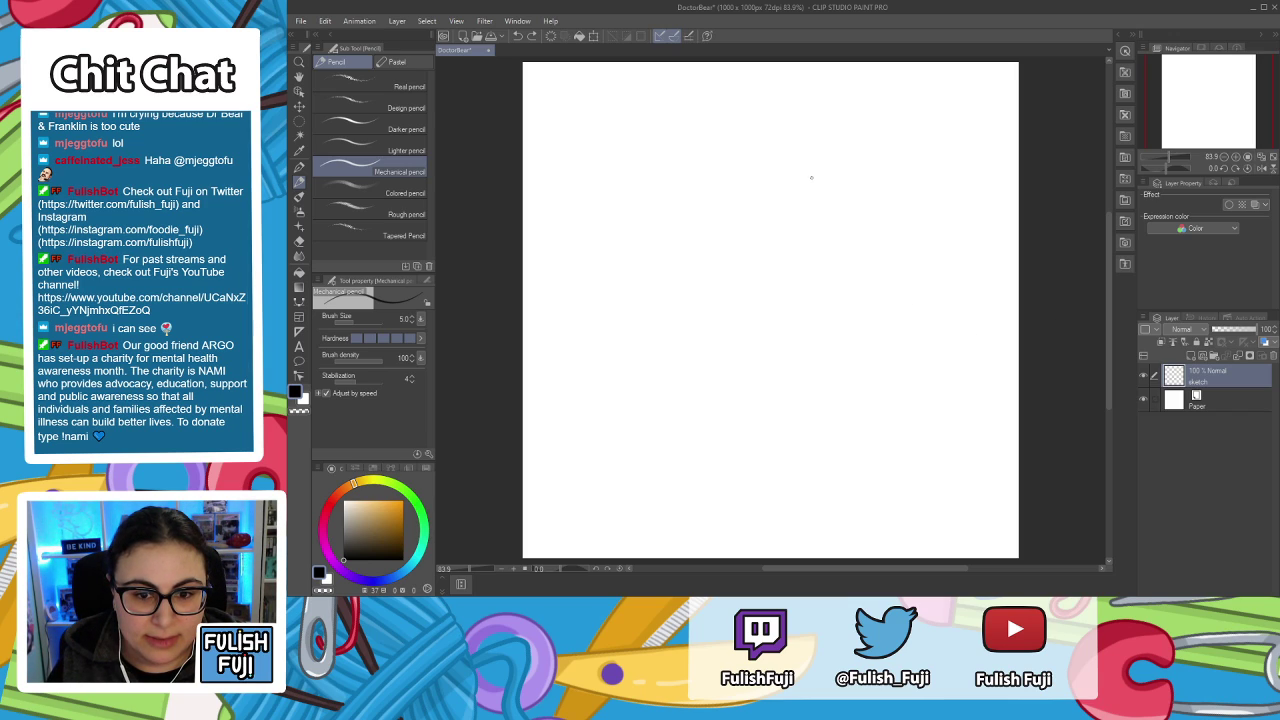
mouse_move(816, 183)
left_mouse_down()
mouse_move(684, 190)
mouse_move(632, 223)
mouse_move(613, 245)
mouse_move(602, 321)
mouse_move(626, 354)
mouse_move(734, 391)
mouse_move(886, 385)
mouse_move(918, 309)
left_mouse_up()
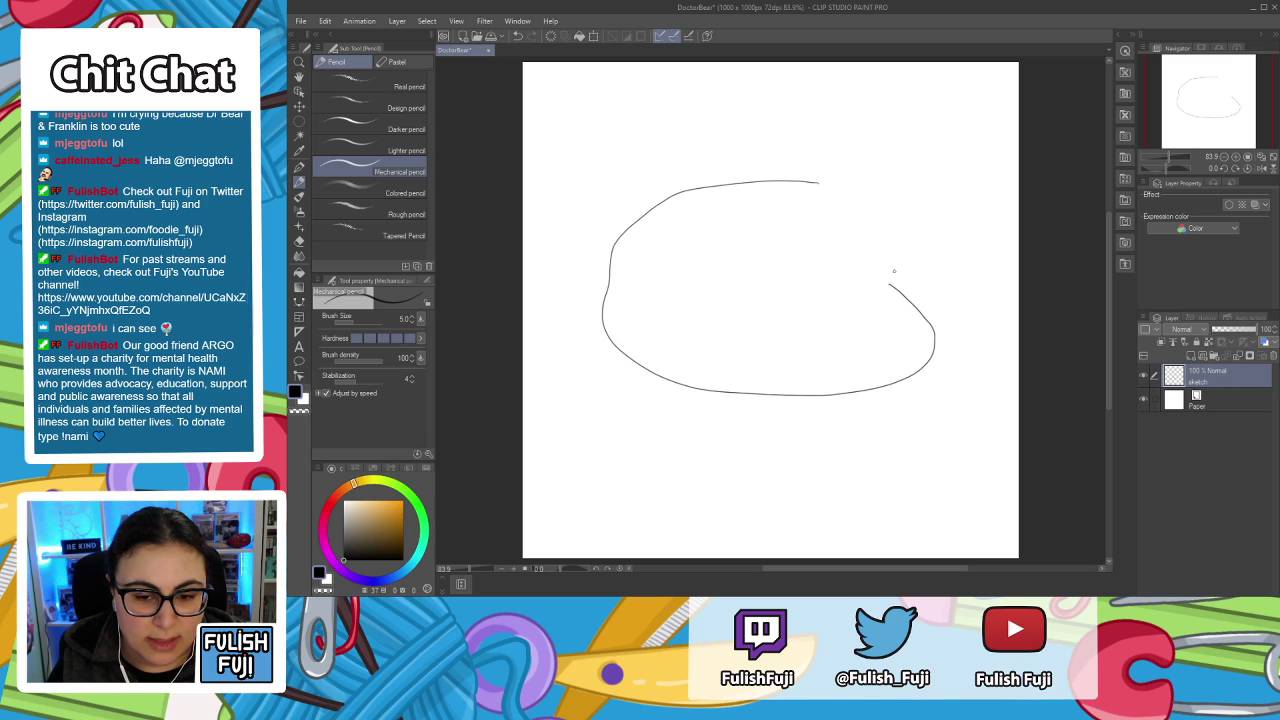
key("ctrl+z")
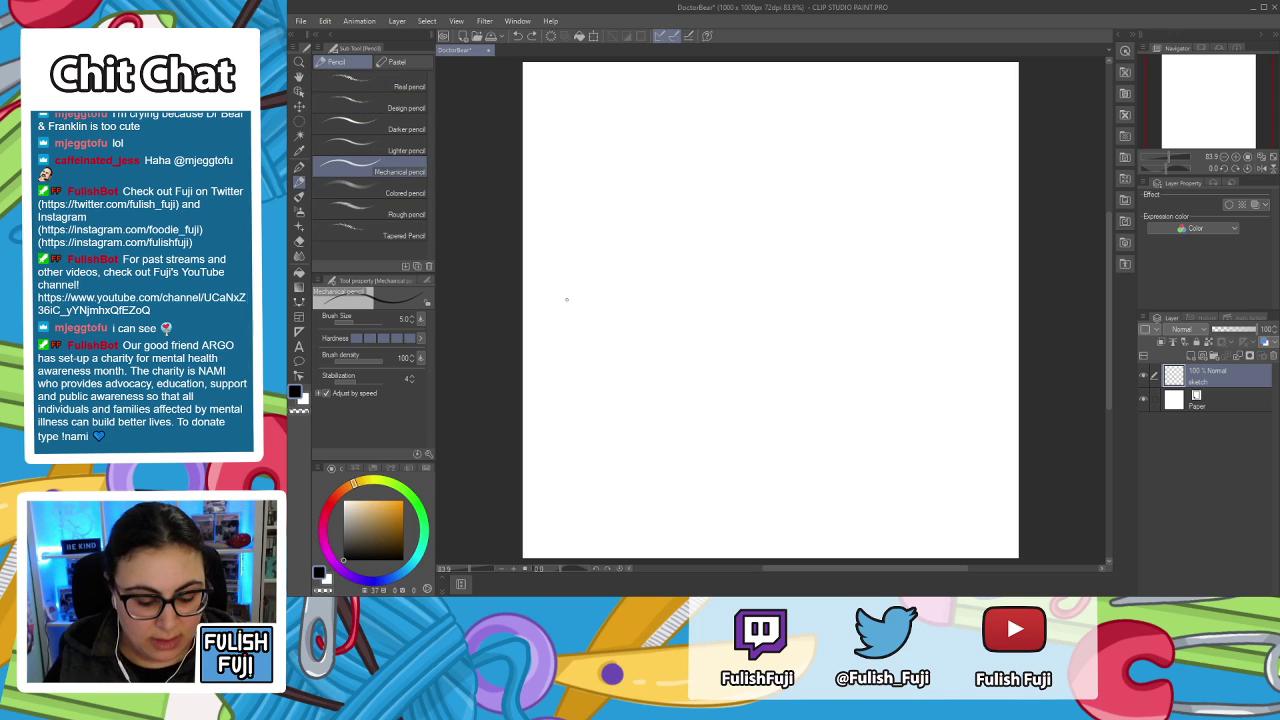
Look through the gradient, pen, selection, pencil, brush, decoration, eraser, blend and fill tools for one suited to drawing an oval.
key("g")
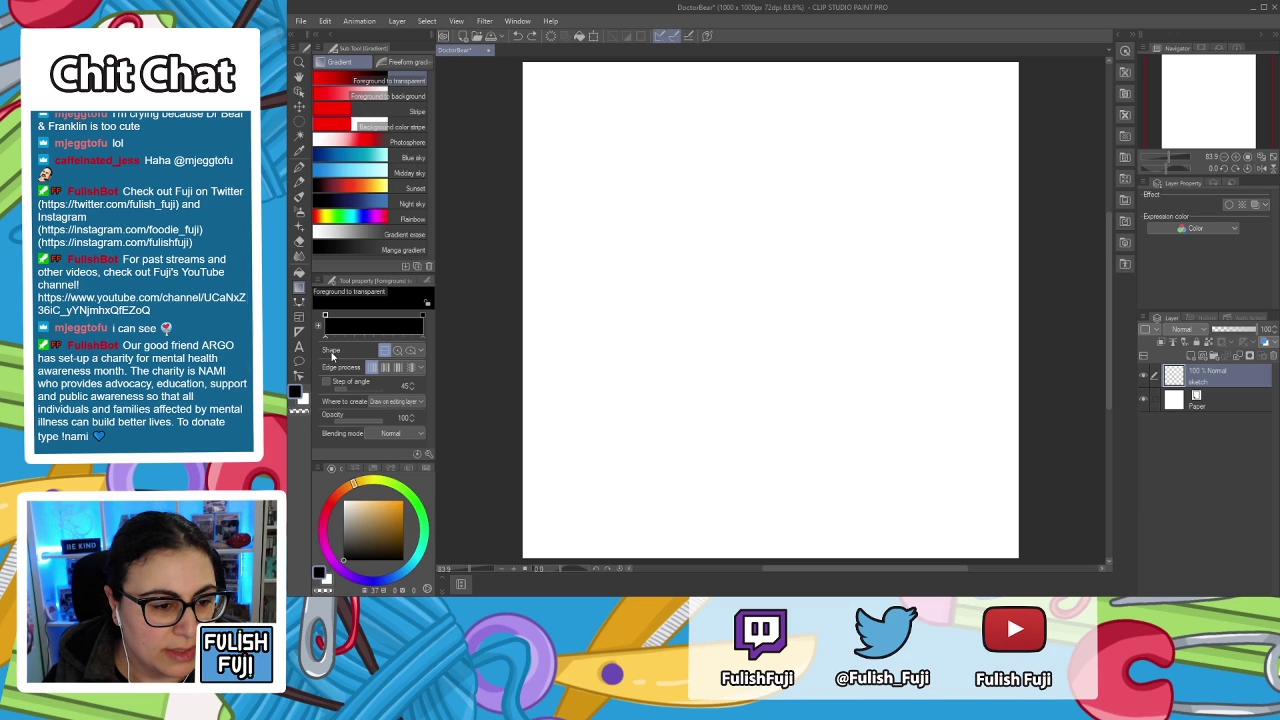
left_click(299, 171)
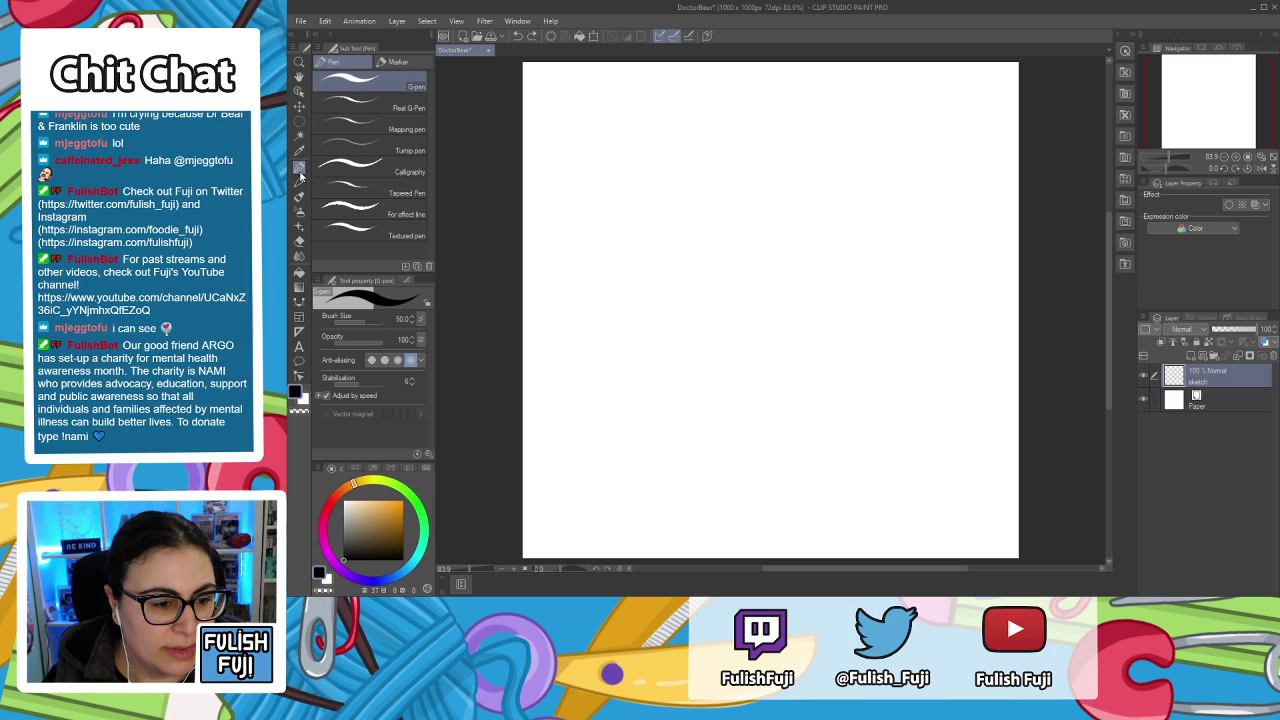
left_click(299, 122)
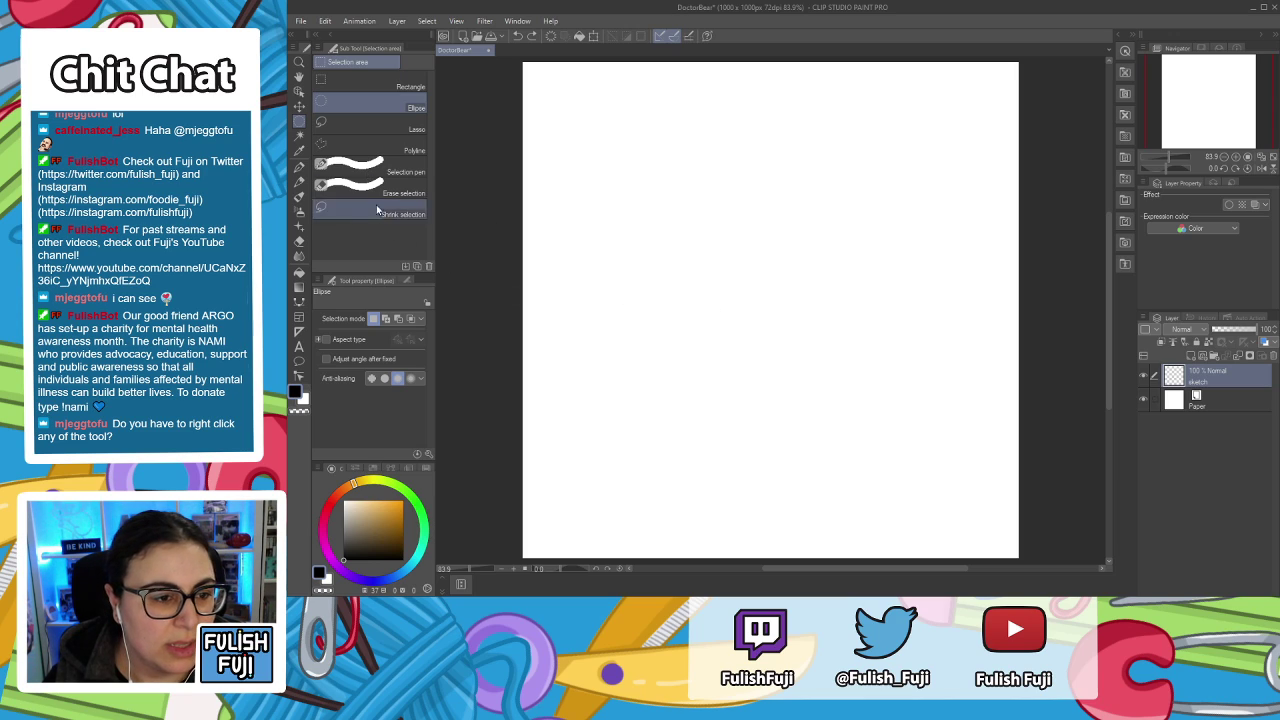
left_click(299, 186)
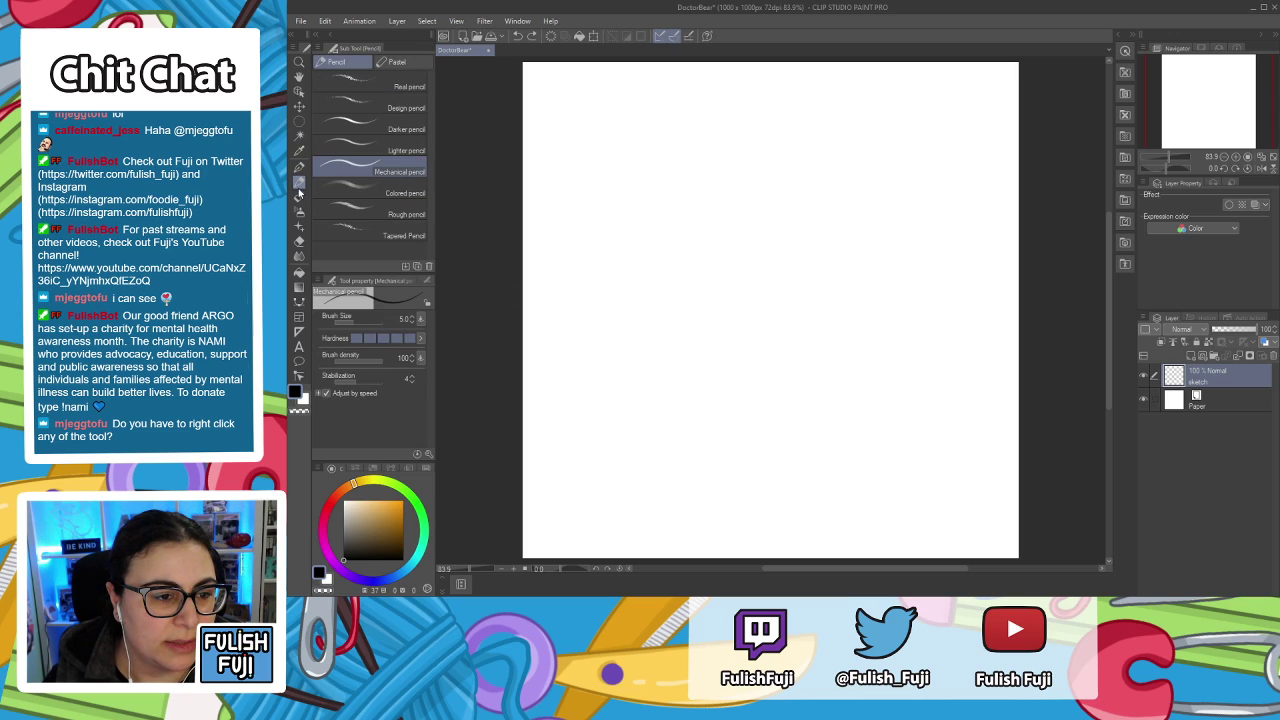
left_click(299, 167)
left_click(298, 199)
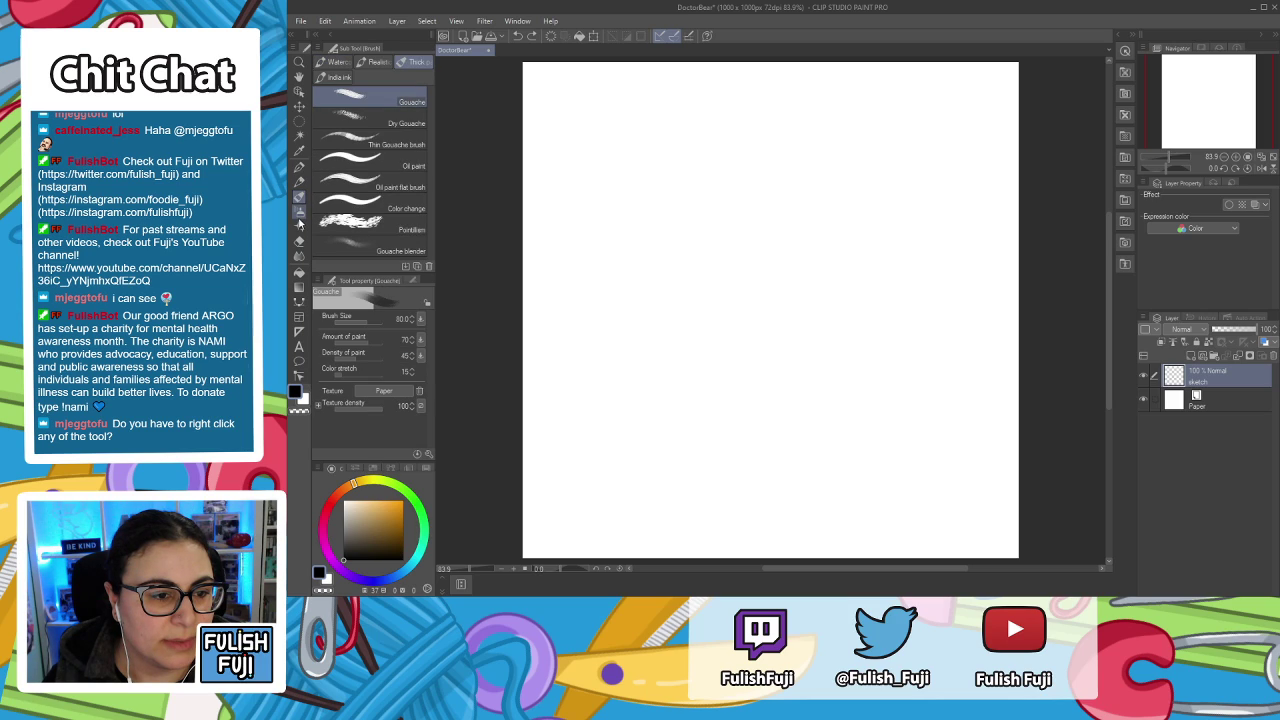
left_click(300, 229)
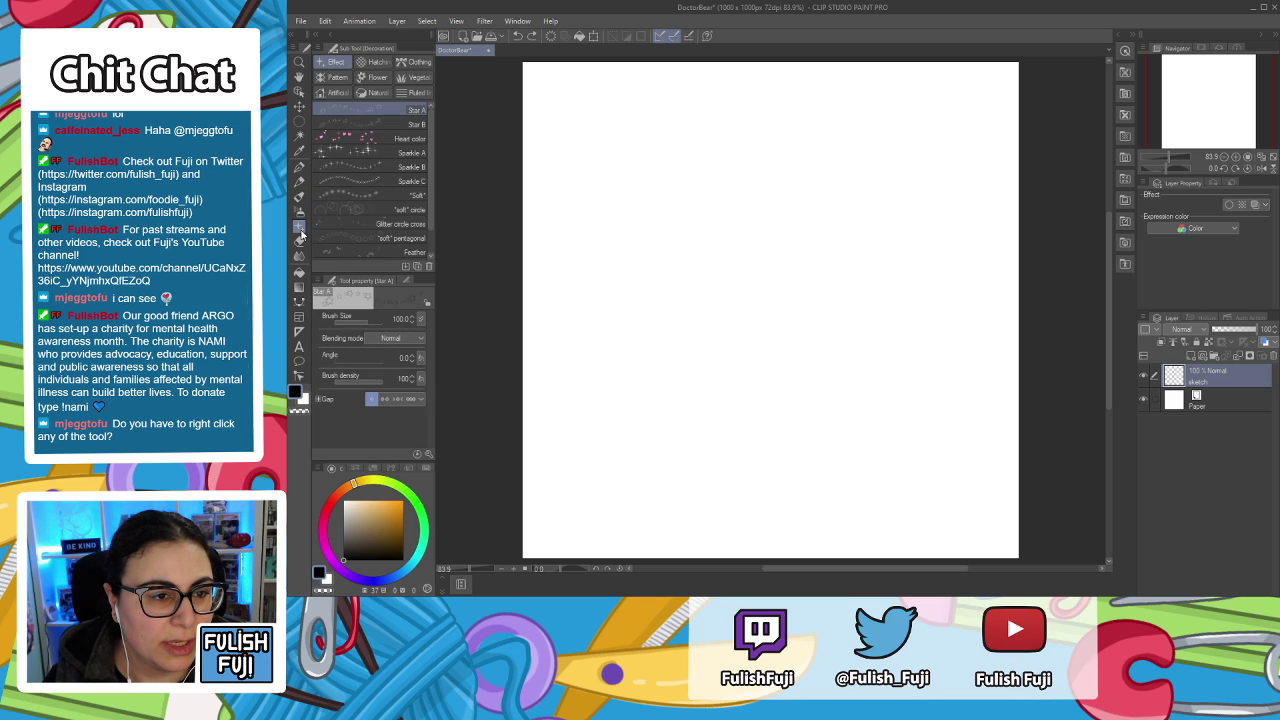
left_click(300, 242)
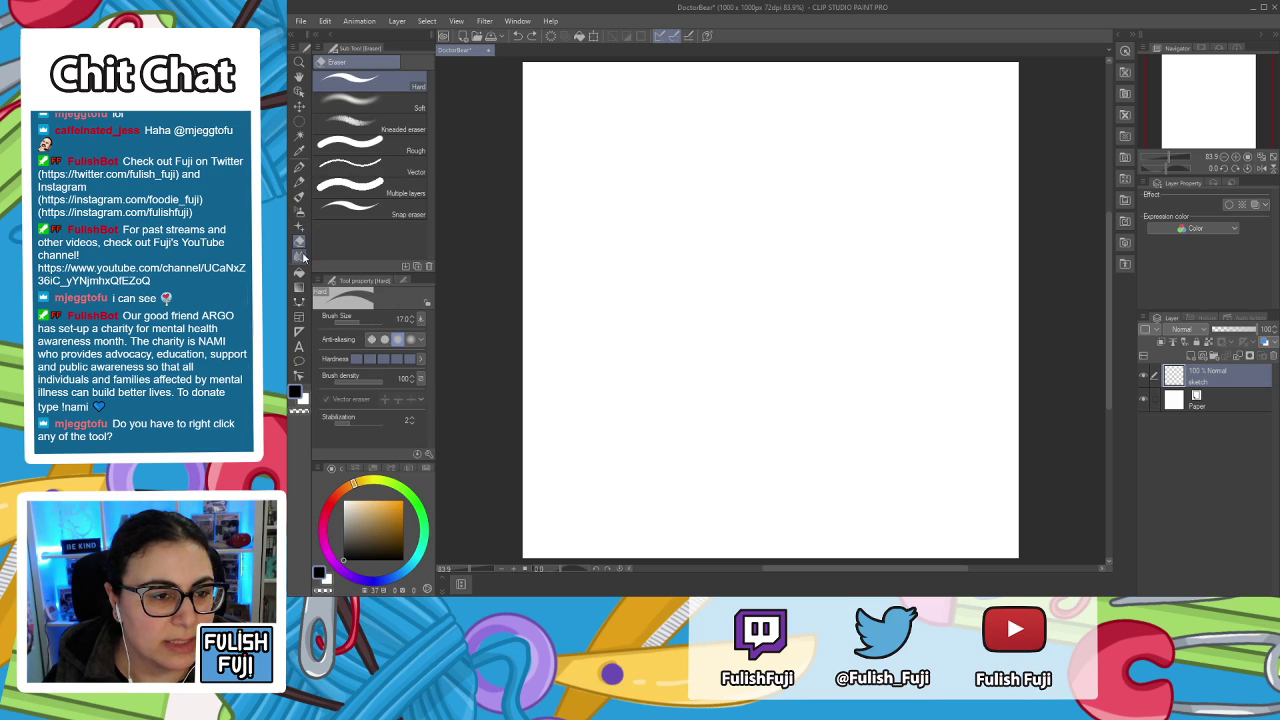
left_click(301, 256)
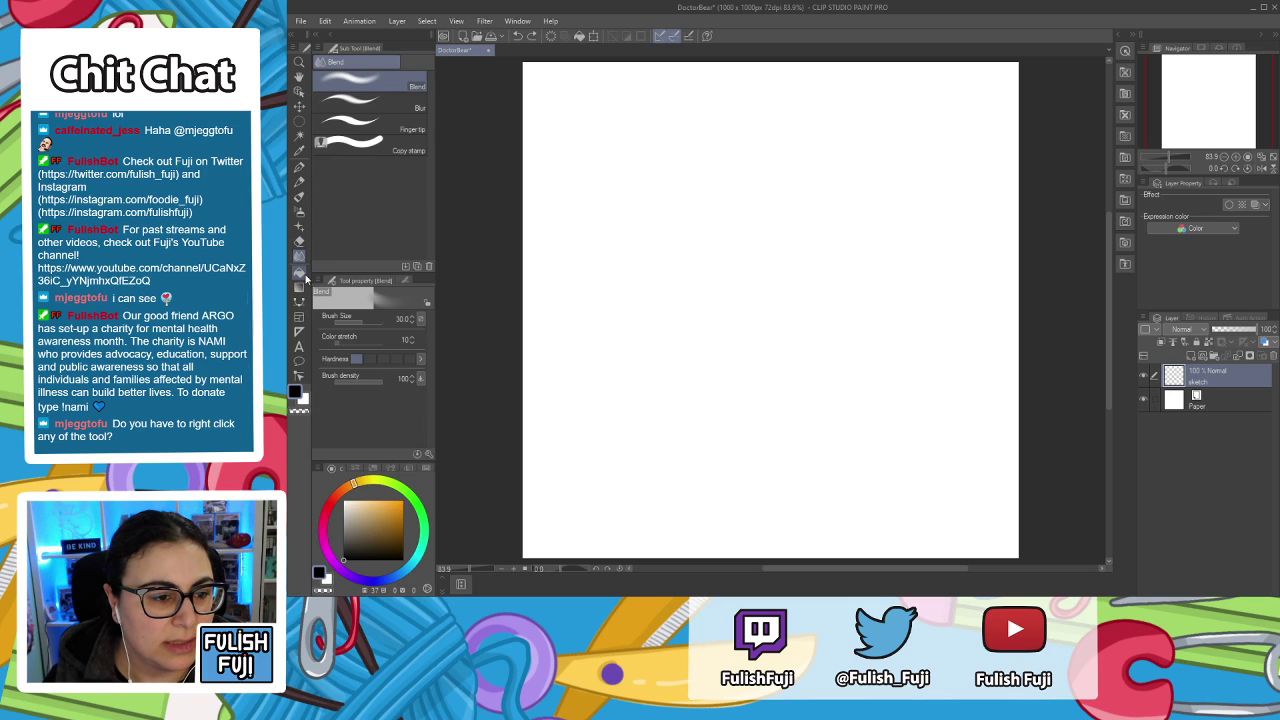
left_click(302, 274)
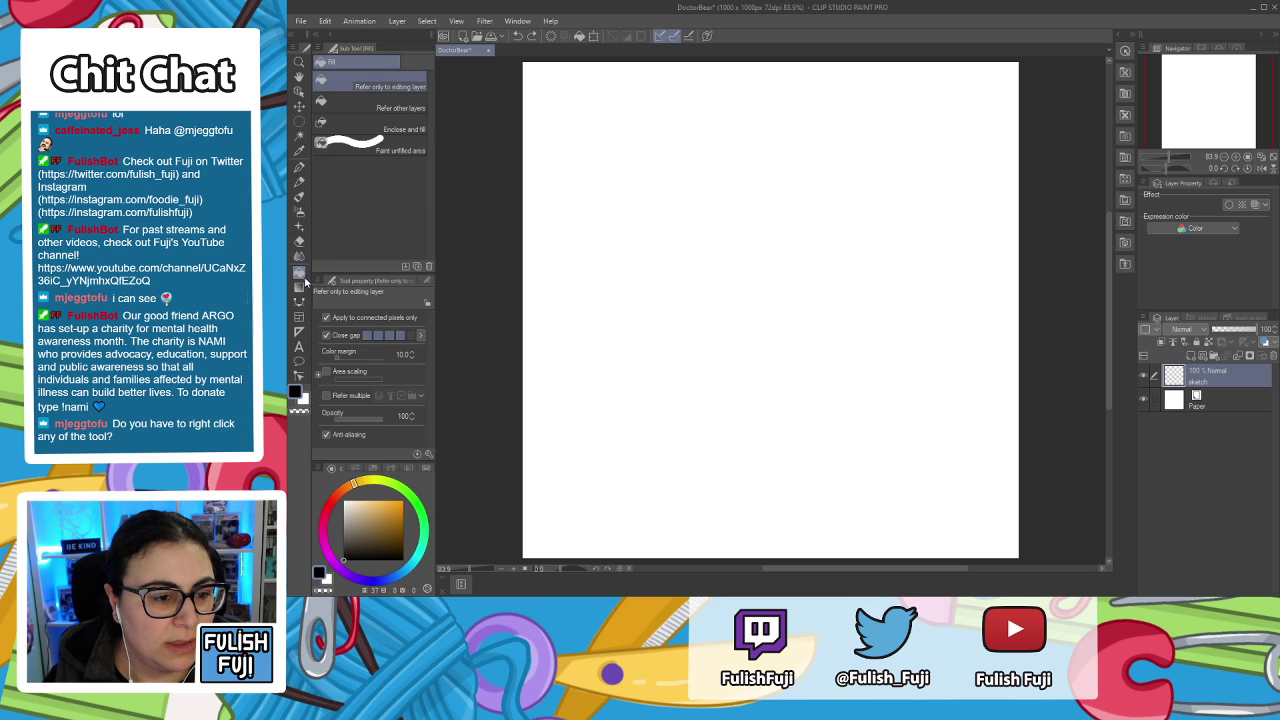
left_click(300, 290)
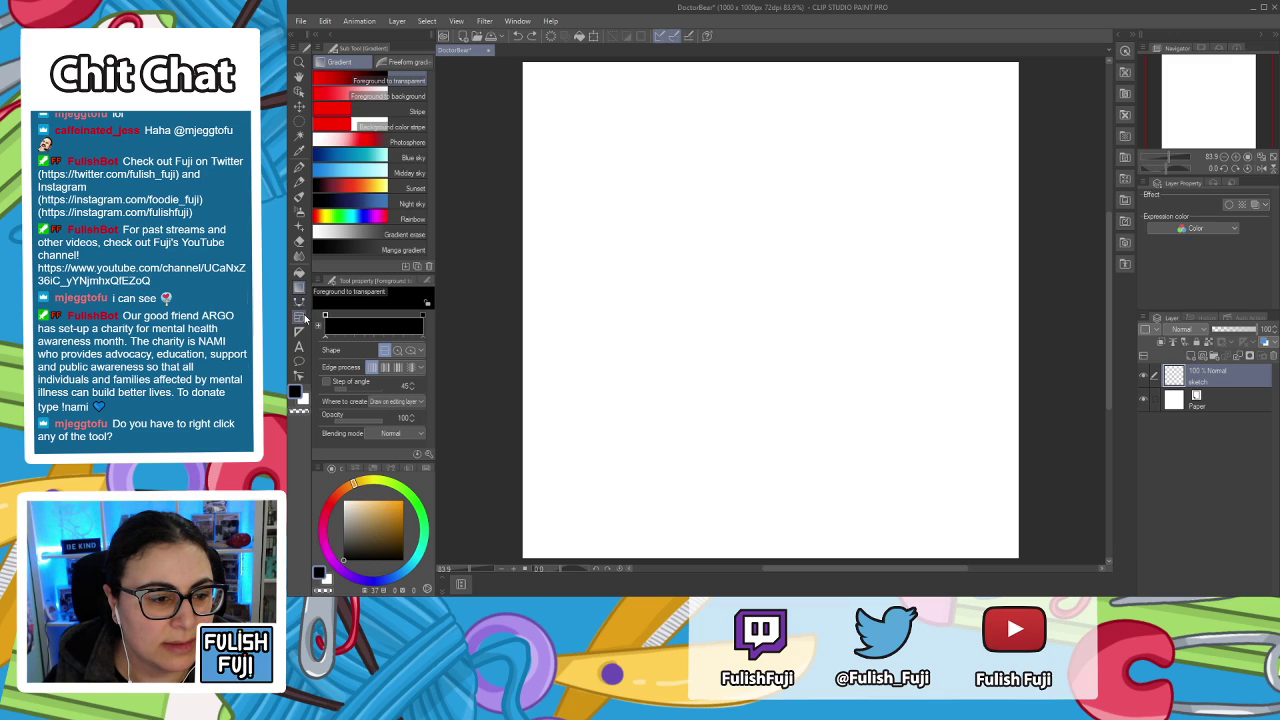
Draw a wide, unrotated ellipse for the bear's head across the middle of the canvas with the Ellipse figure tool.
left_click(299, 302)
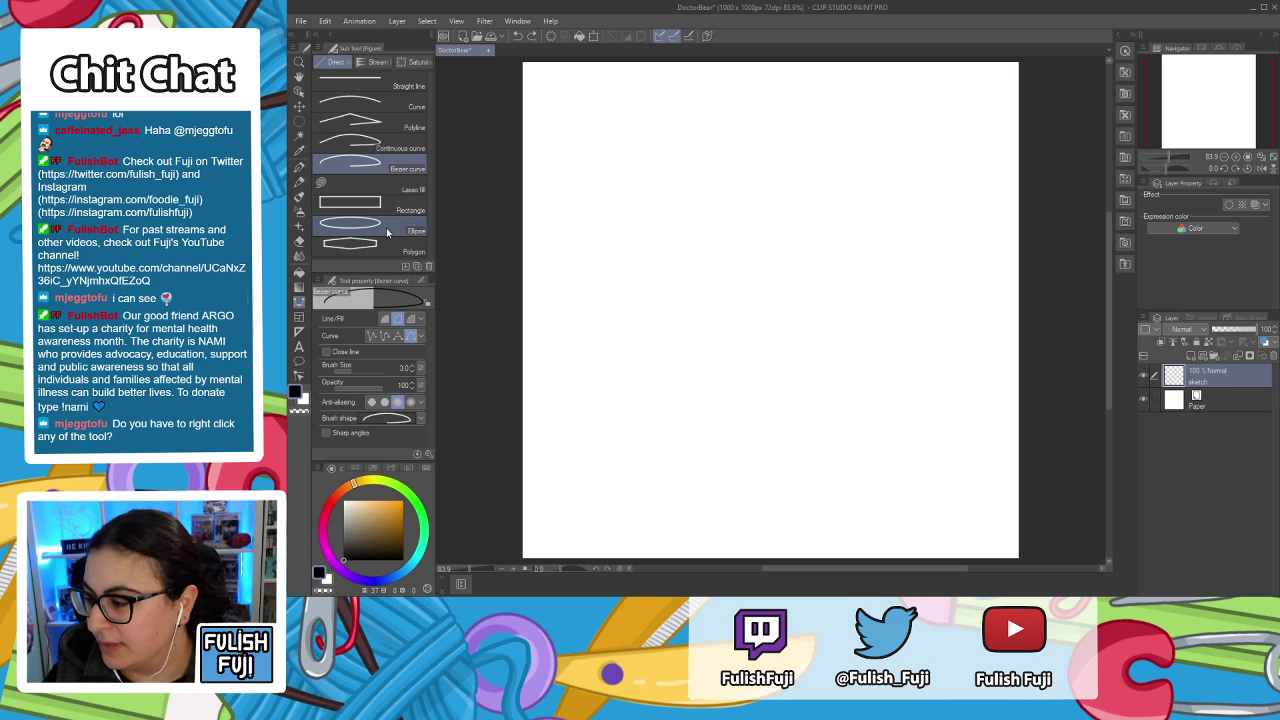
key("u")
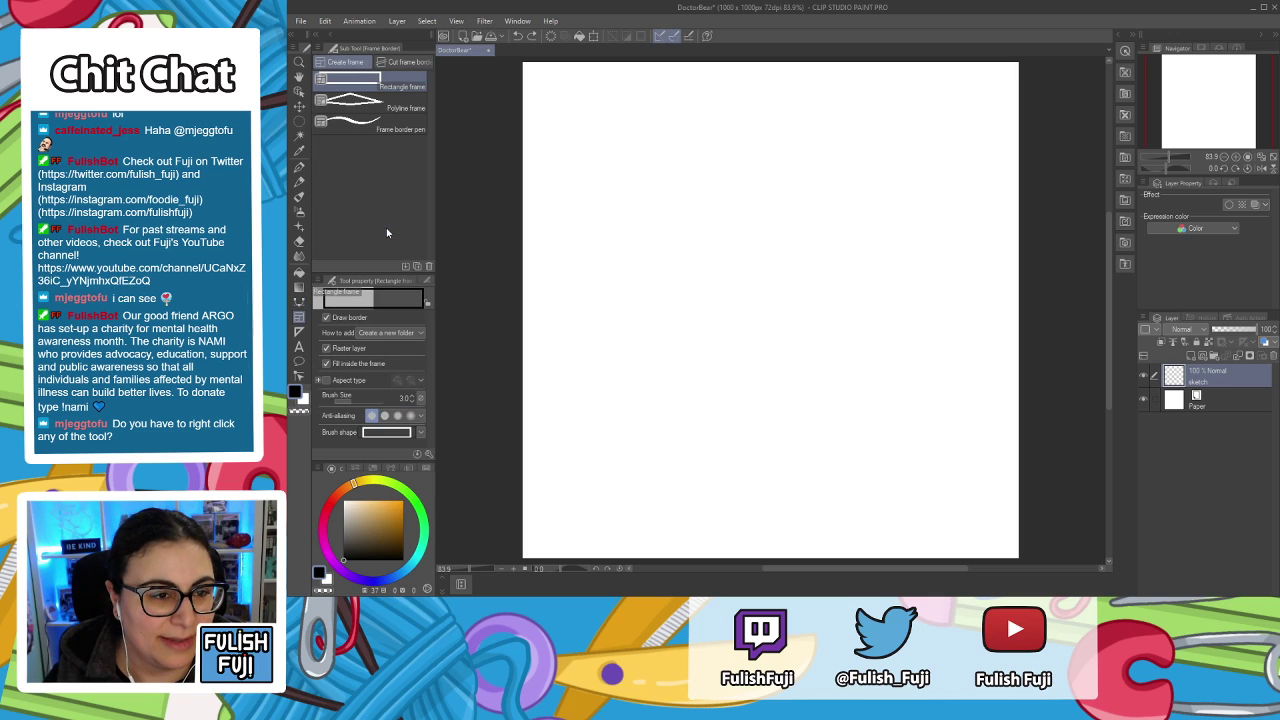
key("u")
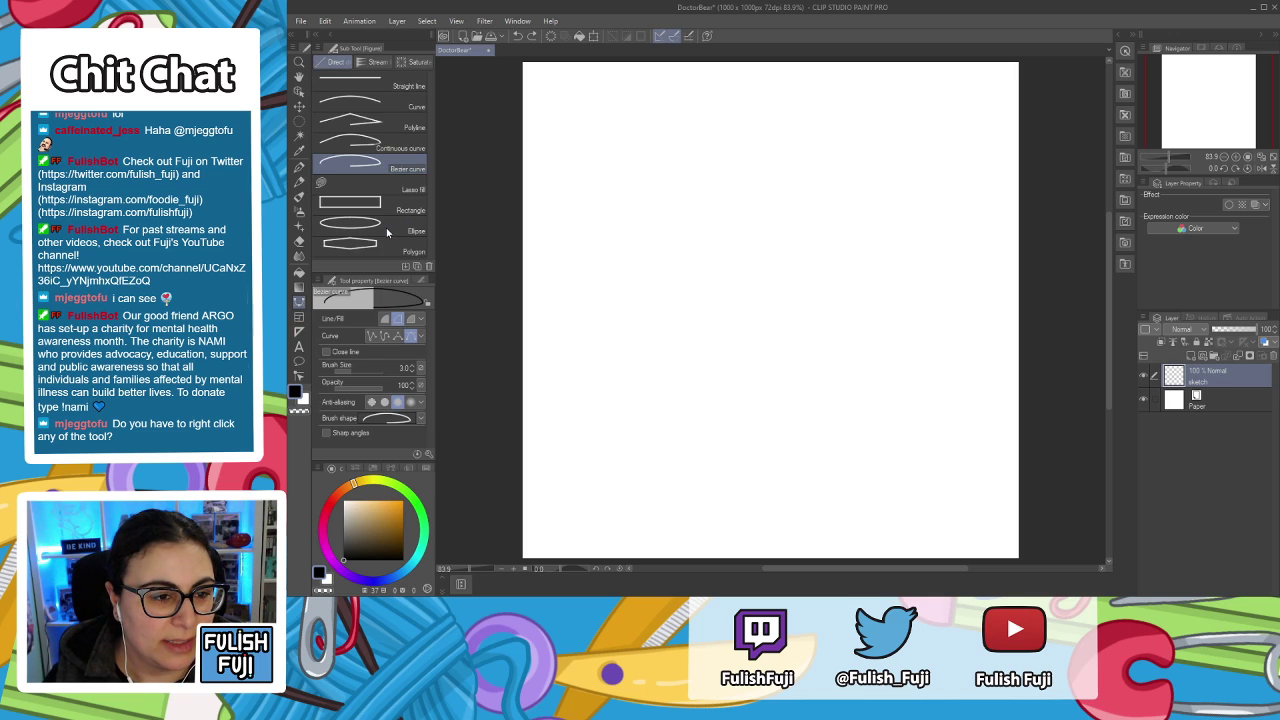
left_click(387, 230)
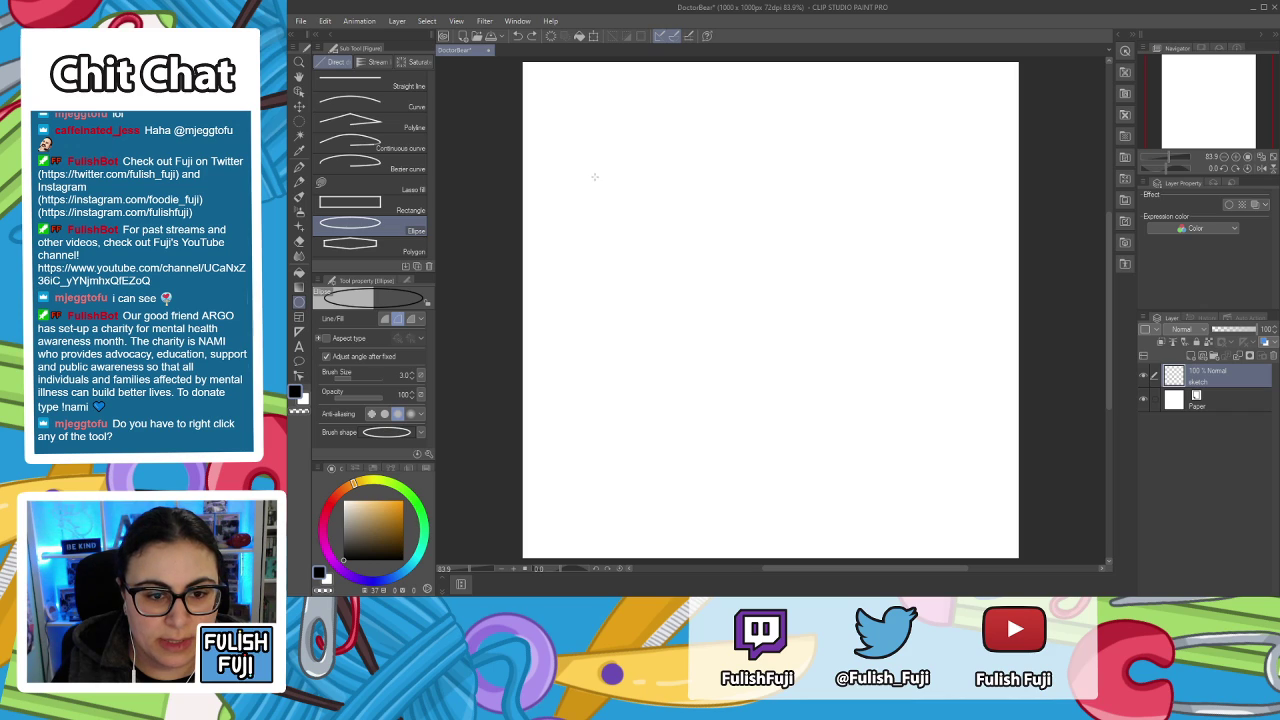
left_click_drag(581, 181, 993, 515)
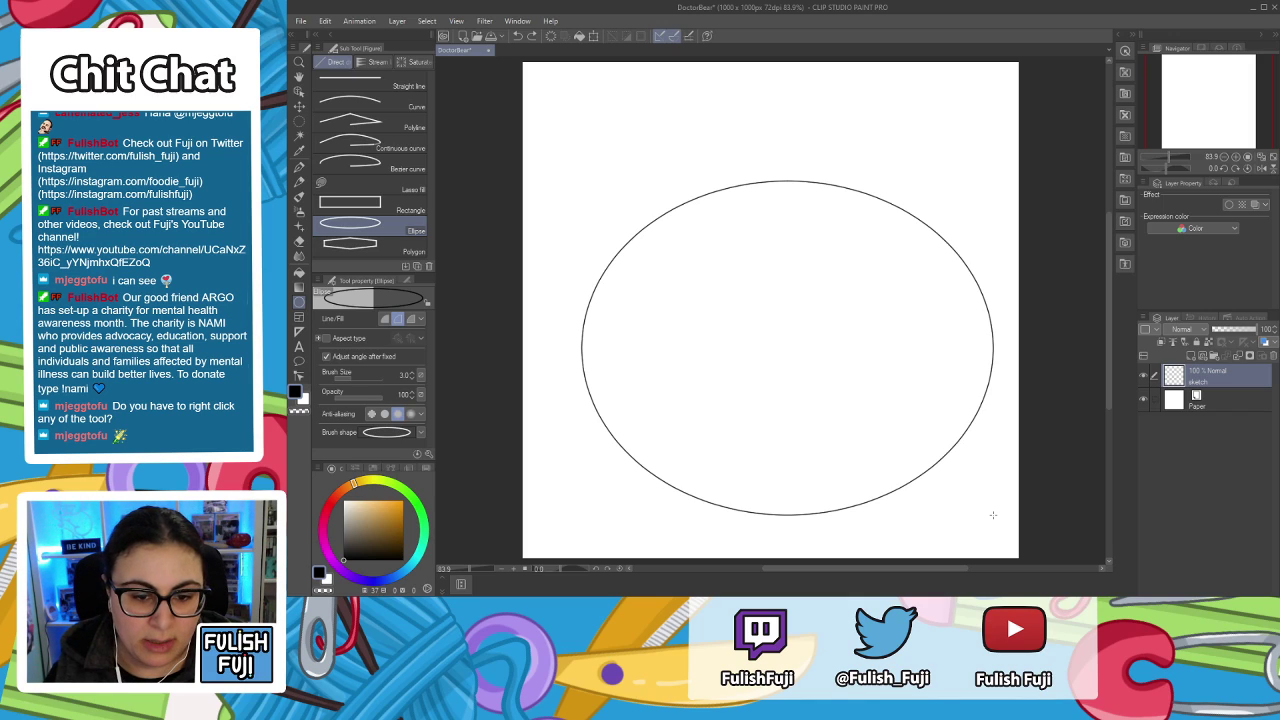
left_click_drag(993, 515, 972, 478)
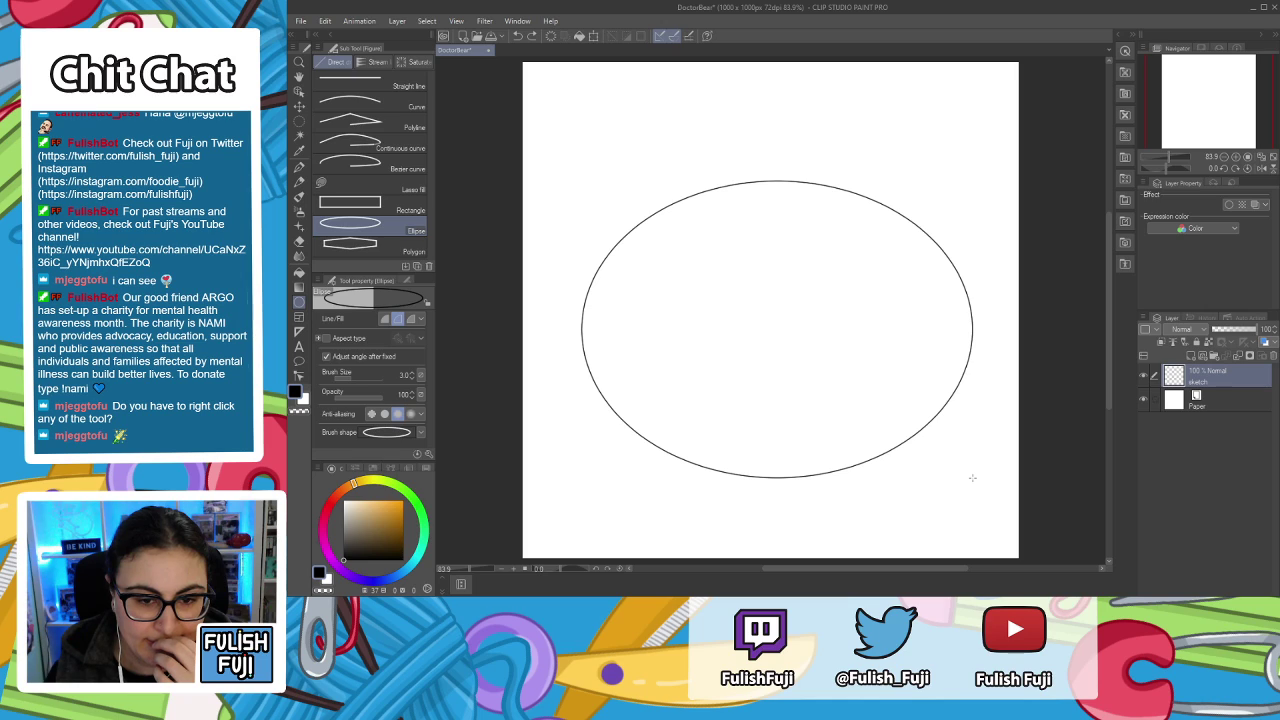
left_click_drag(972, 478, 880, 380)
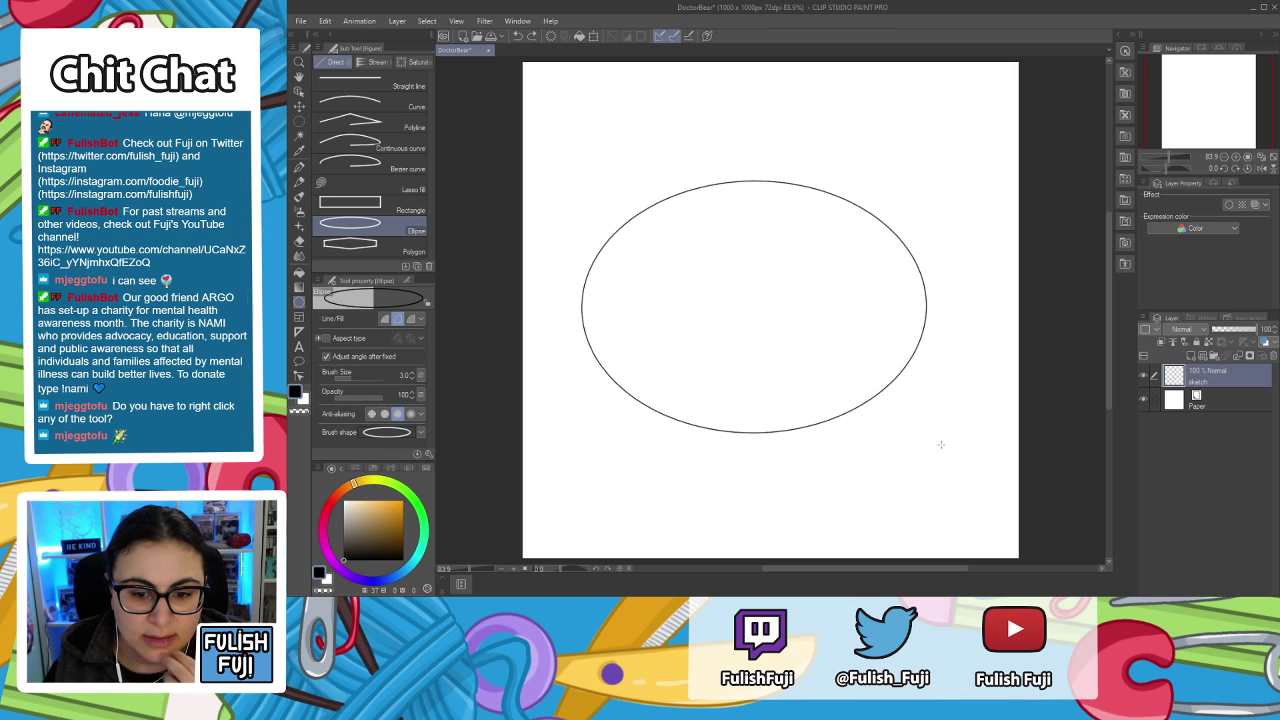
left_click(960, 450)
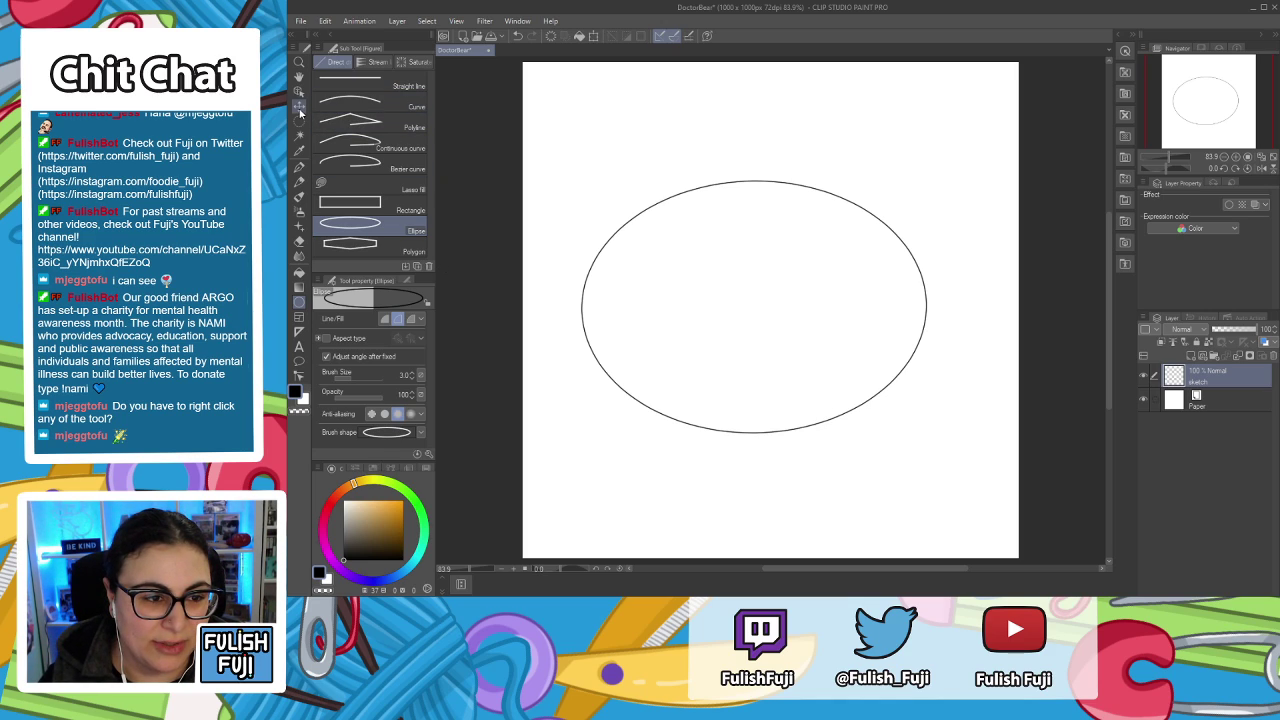
Move the head ellipse into the upper part of the canvas and rename its layer as head.
left_click(299, 107)
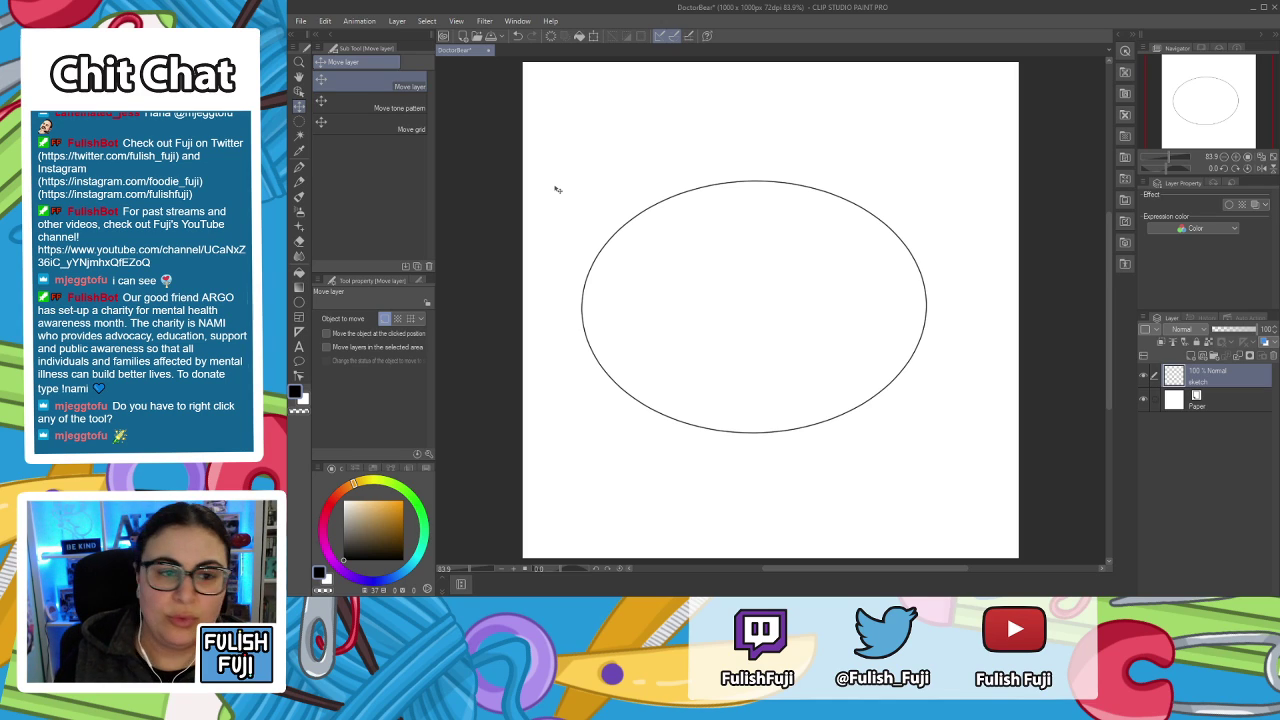
left_click_drag(723, 268, 733, 200)
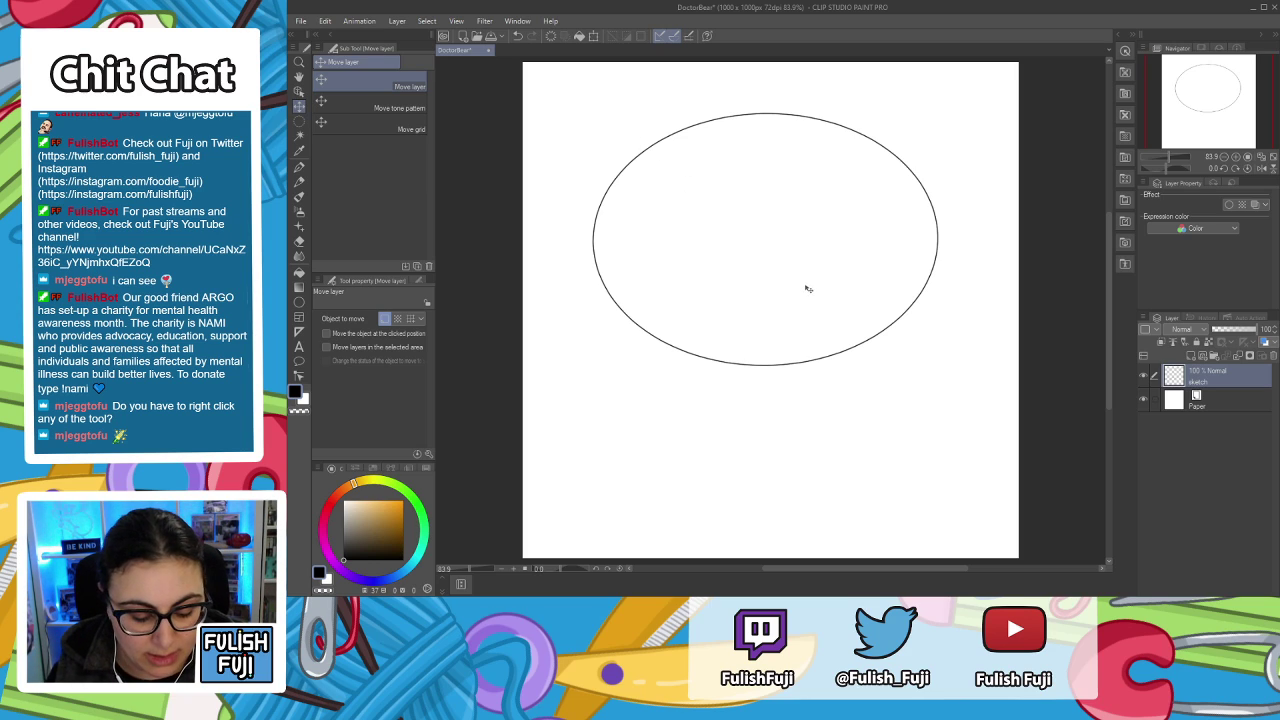
key("u")
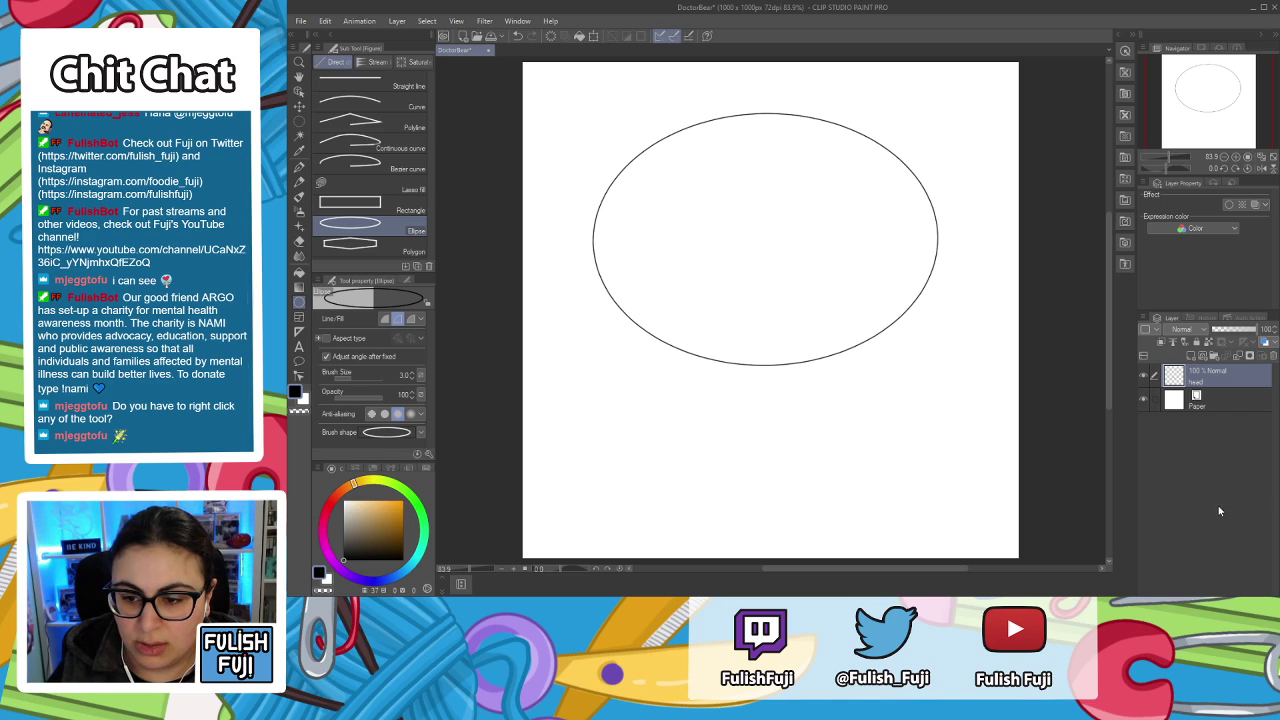
Add a new raster layer named ear left above the head layer.
left_click(1193, 356)
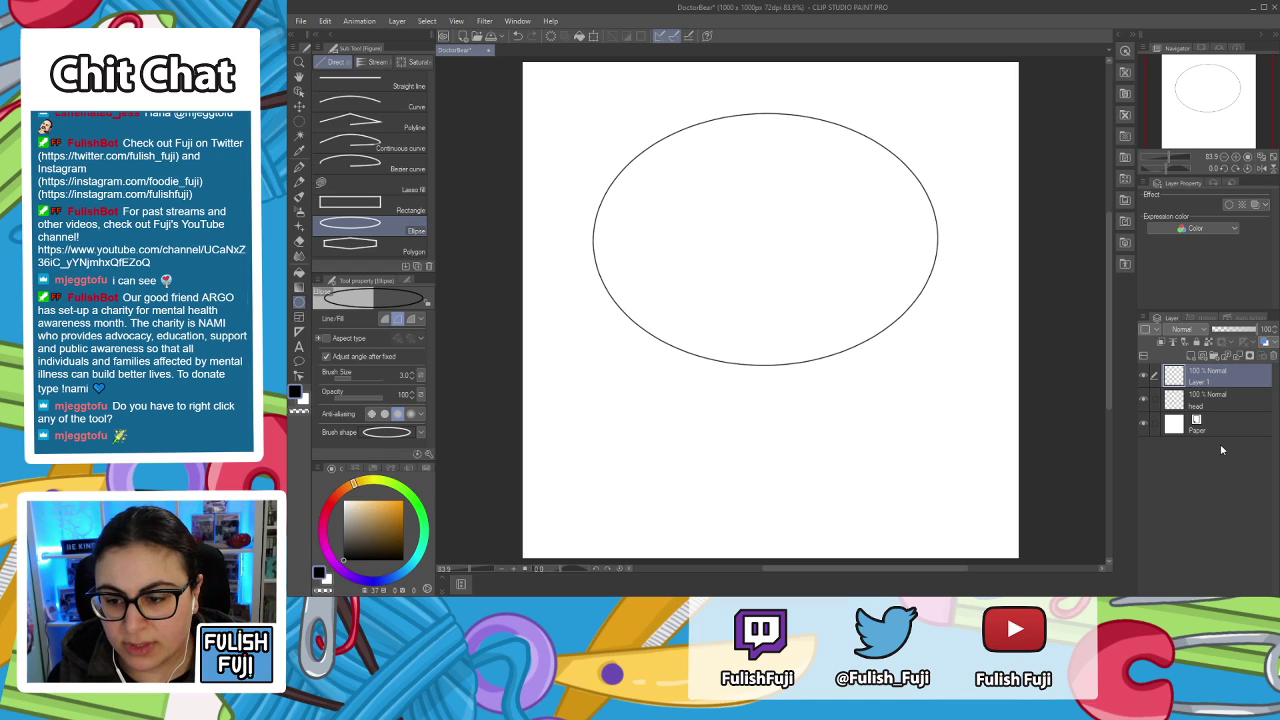
key("Return")
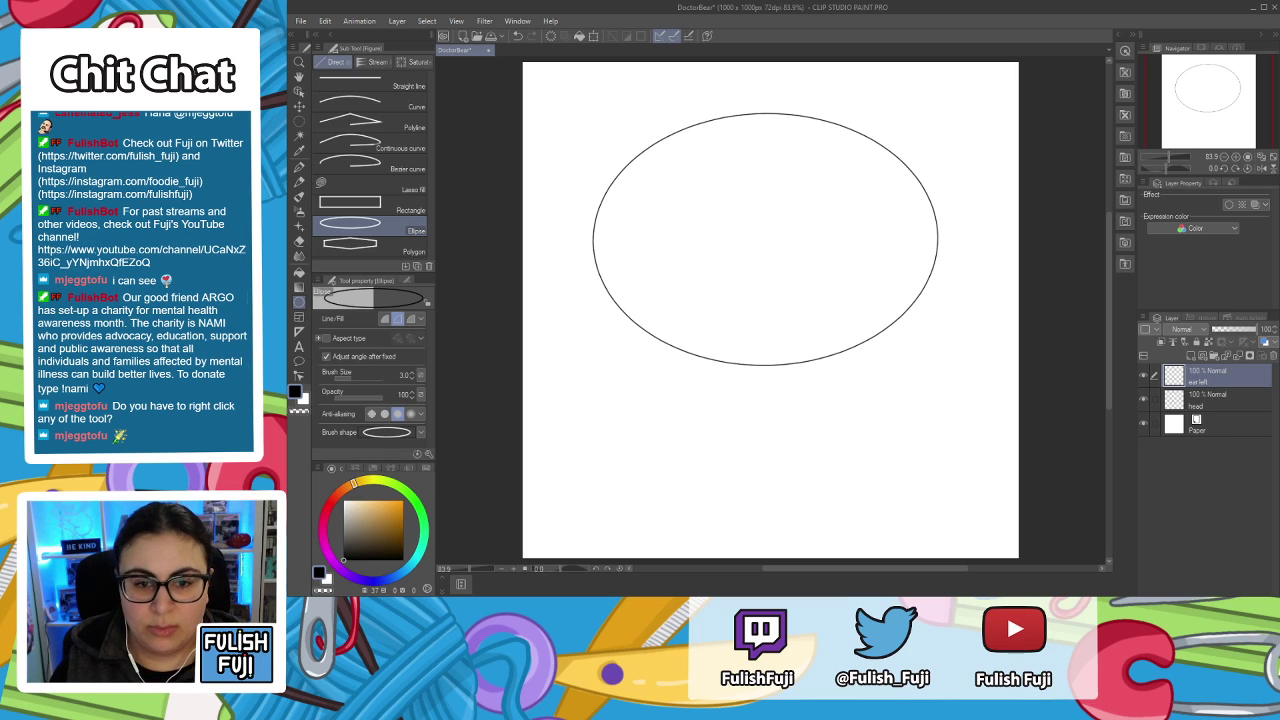
left_click_drag(659, 228, 678, 246)
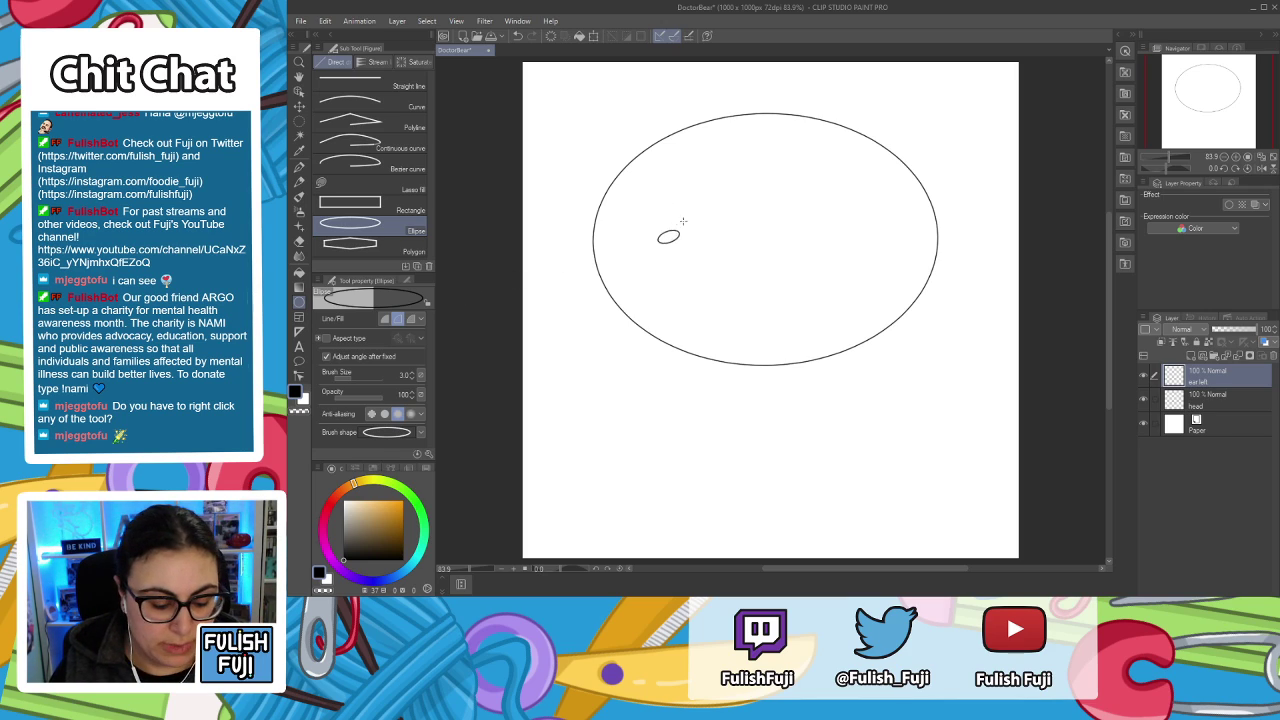
key("Escape")
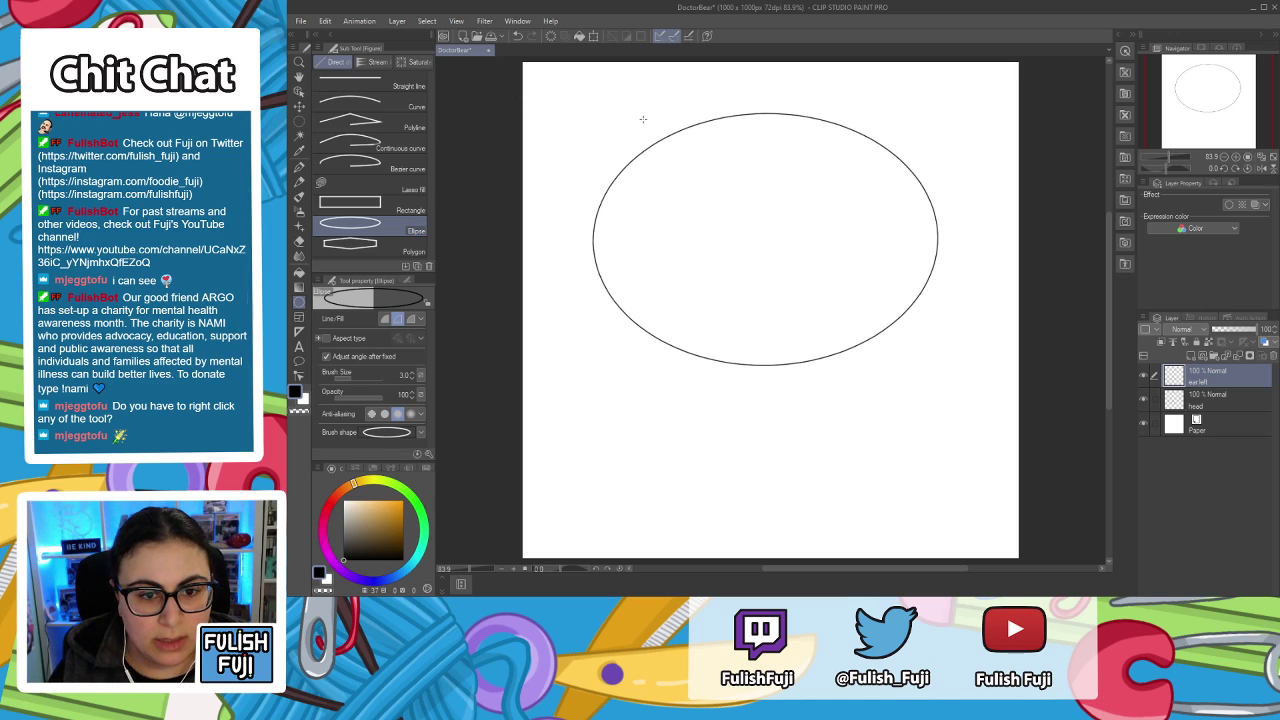
left_click_drag(619, 114, 700, 170)
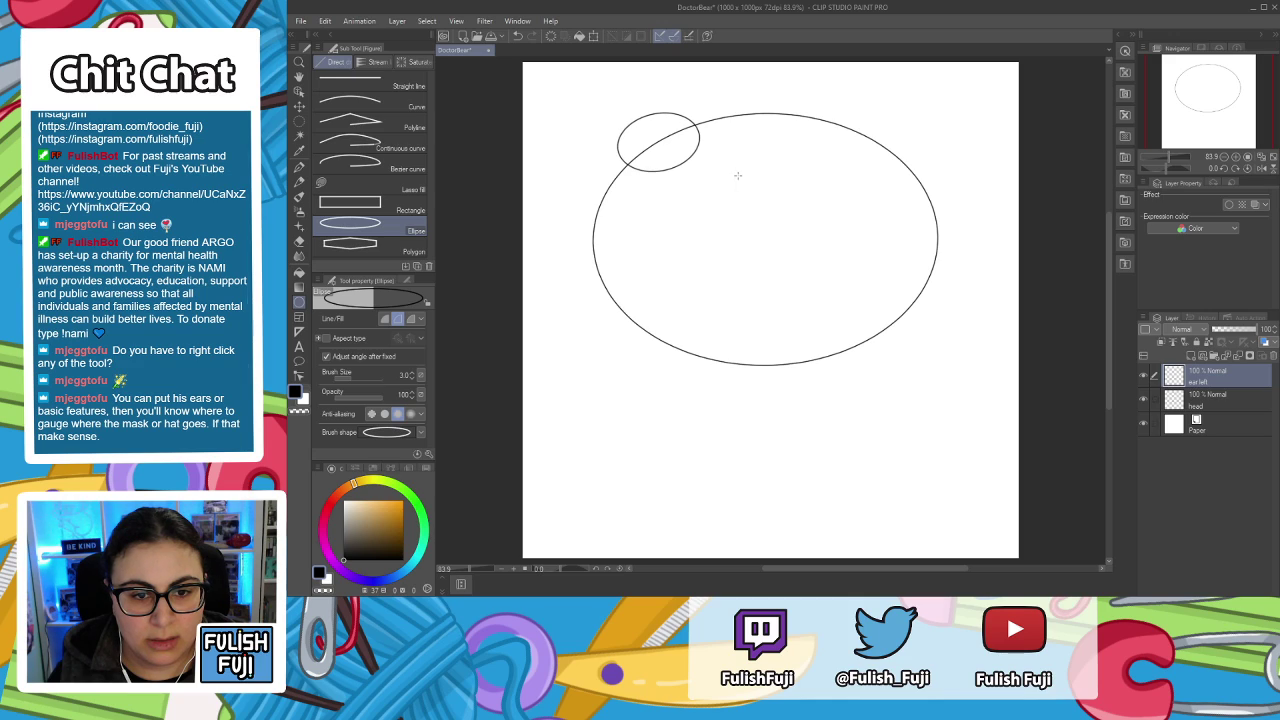
left_click(746, 167)
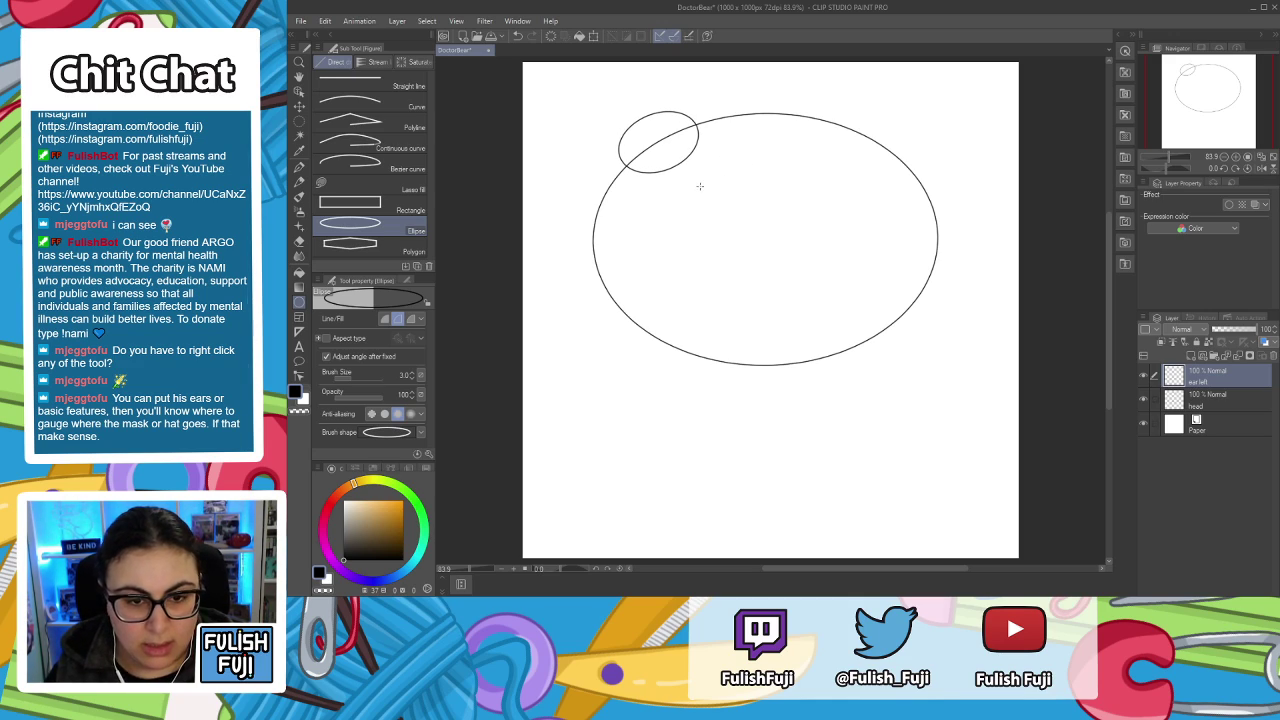
key("k")
left_click_drag(674, 163, 670, 150)
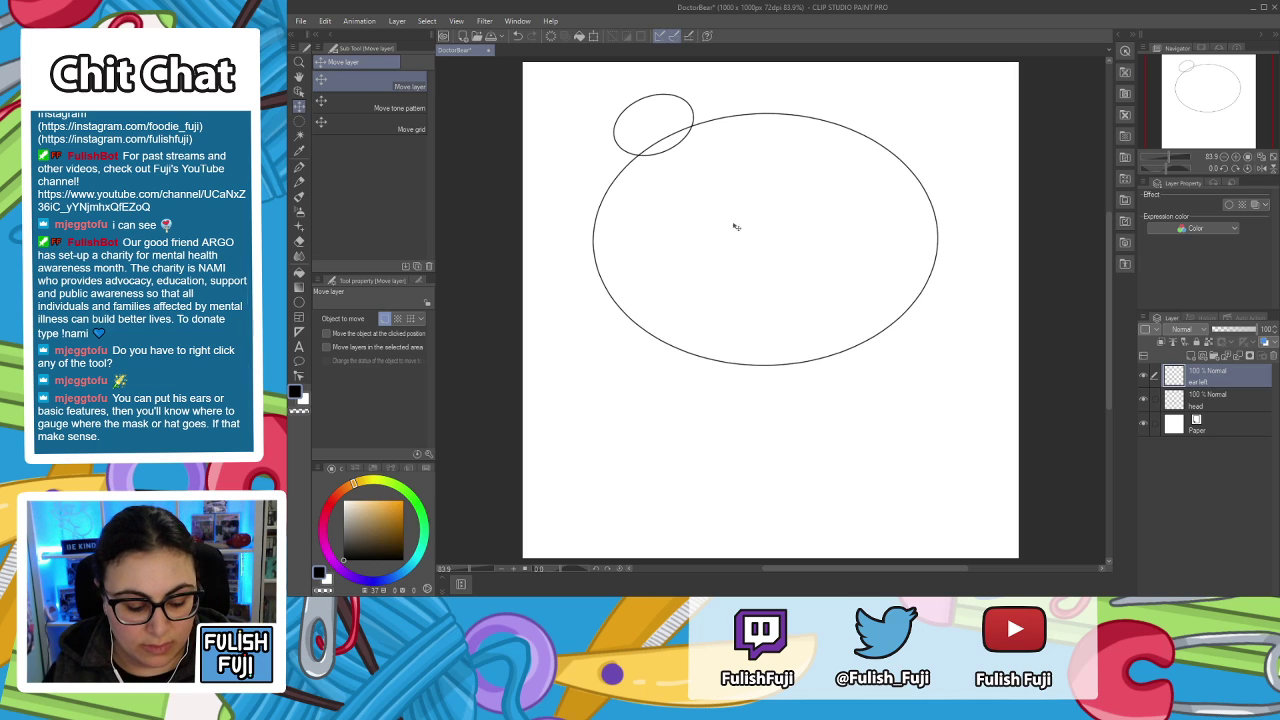
key("ctrl+z")
key("ctrl+z")
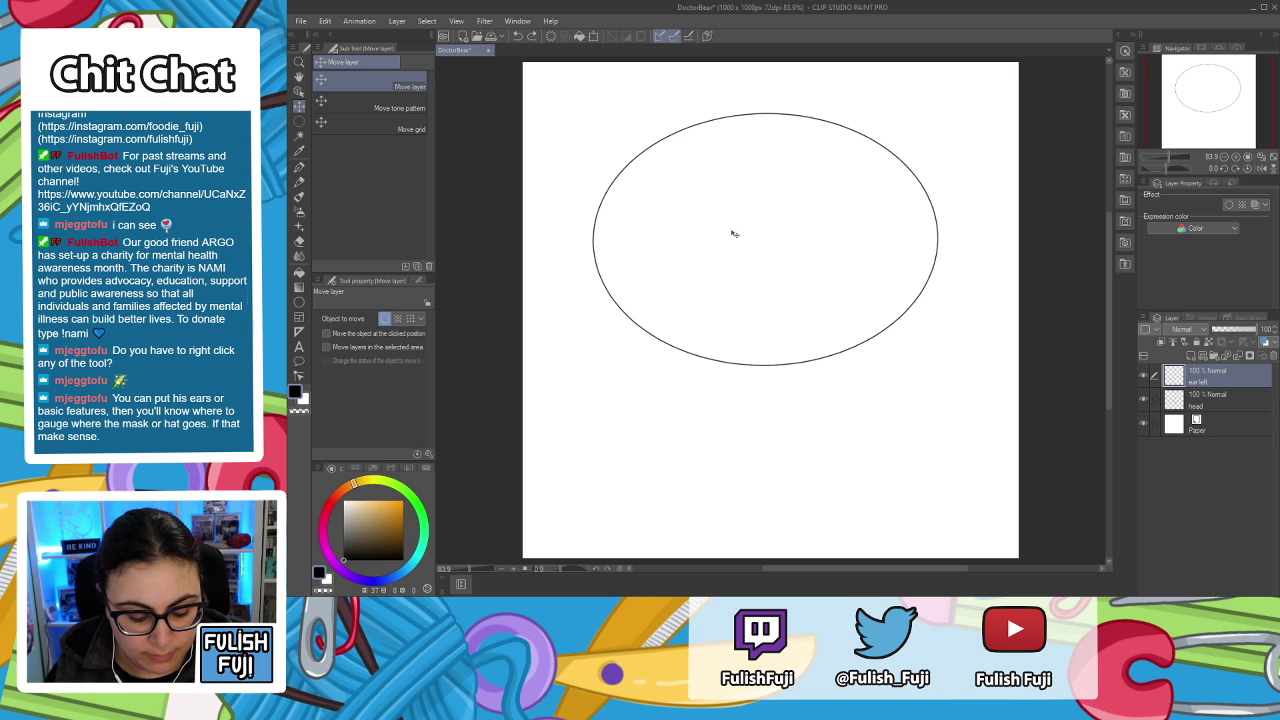
Draw a tilted ellipse for the left ear and move it so it overlaps the upper-left edge of the head outline.
key("u")
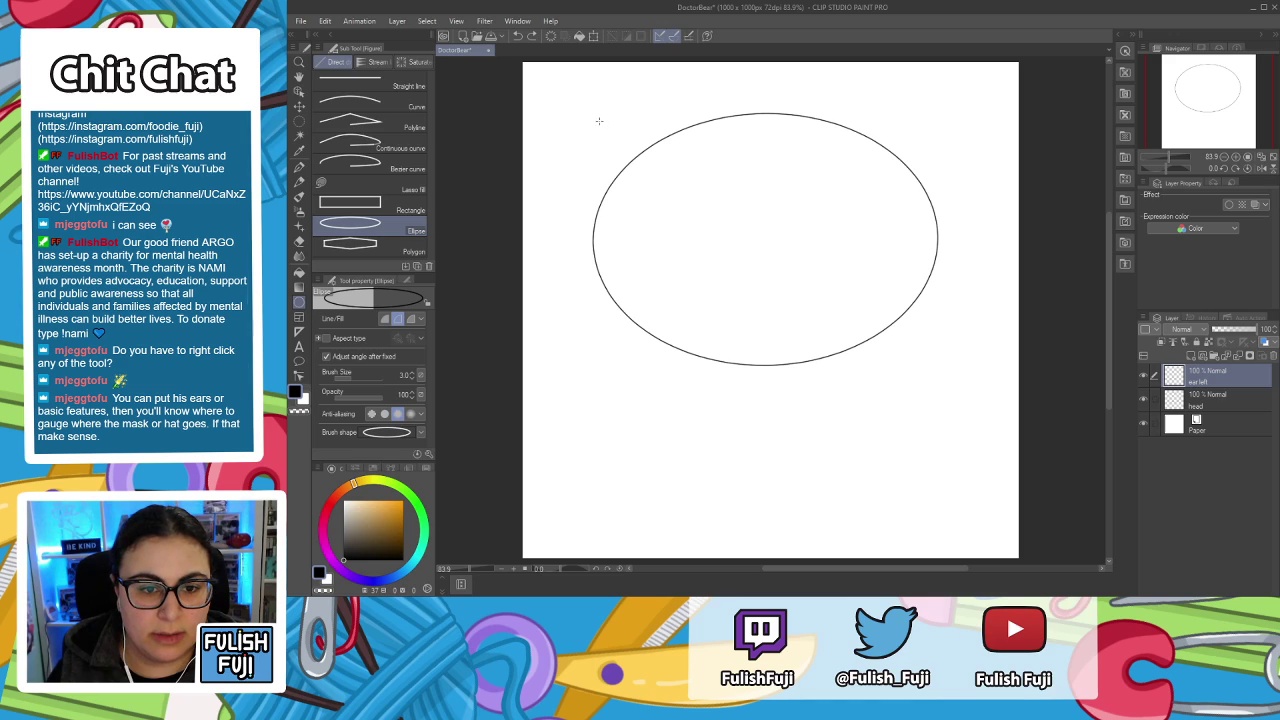
left_click_drag(597, 104, 680, 165)
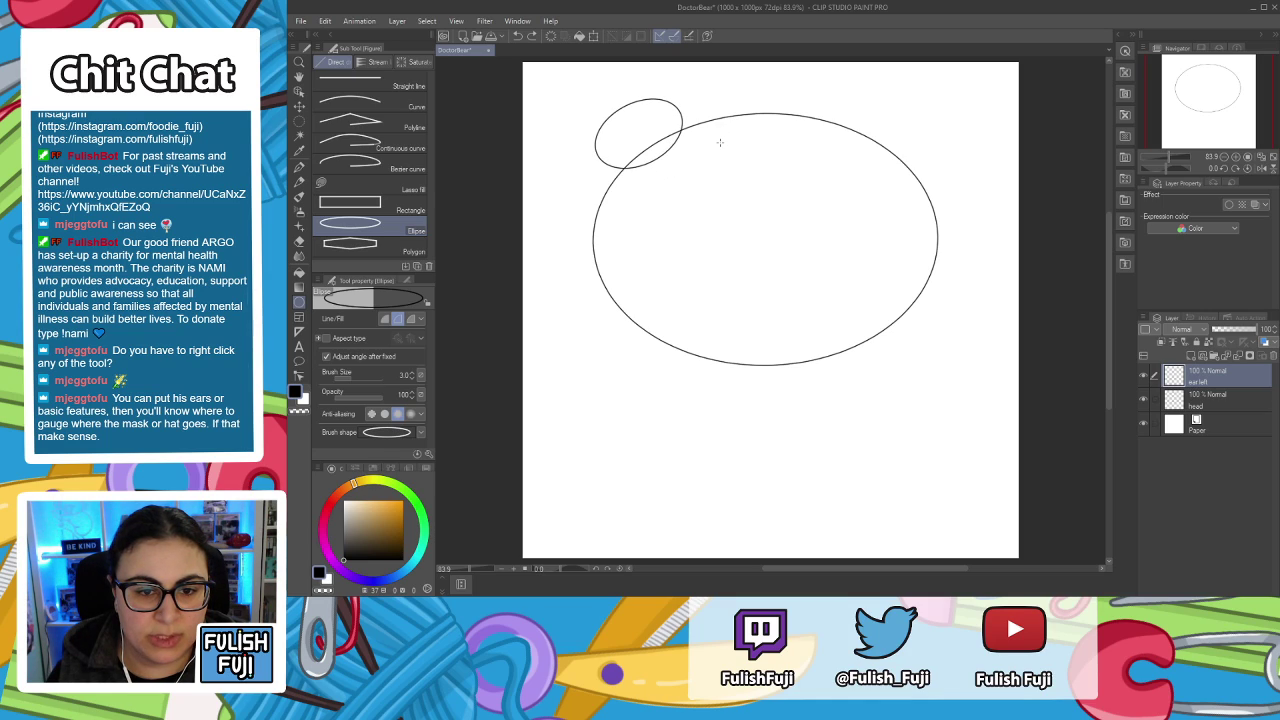
left_click(728, 140)
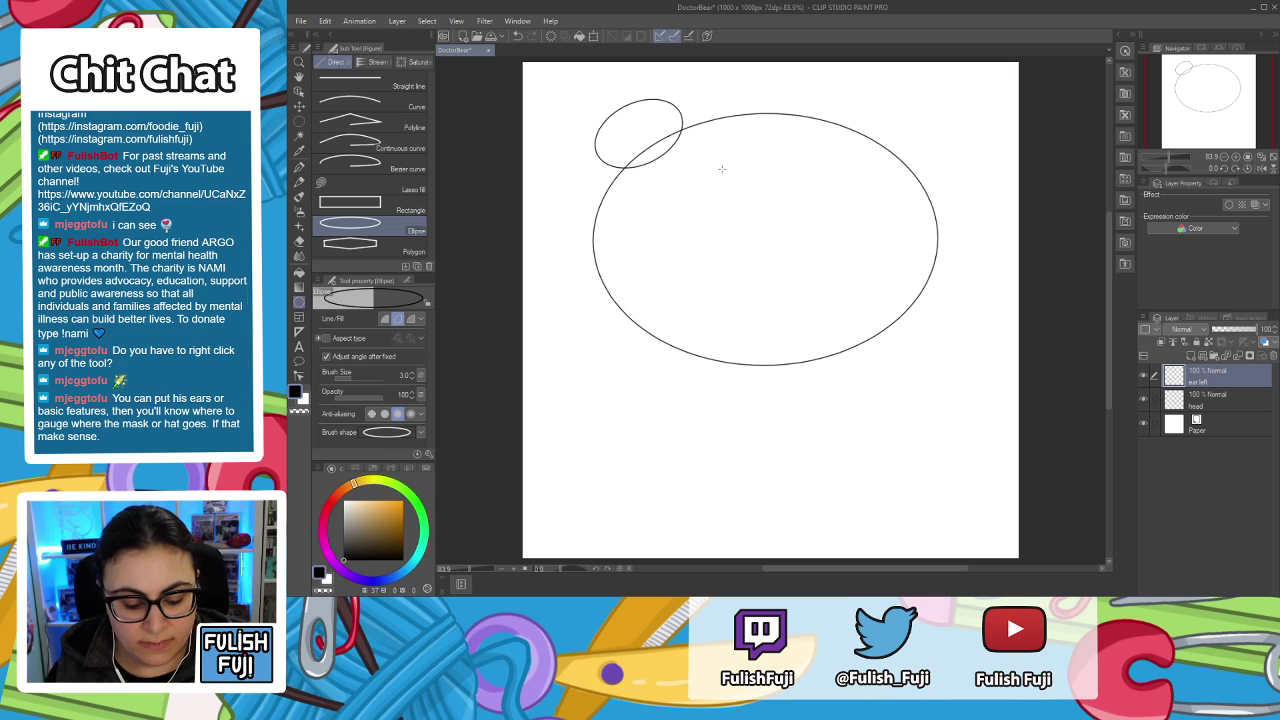
key("k")
mouse_move(631, 148)
left_mouse_down()
mouse_move(661, 136)
mouse_move(617, 149)
mouse_move(649, 131)
mouse_move(634, 146)
mouse_move(640, 137)
left_mouse_up()
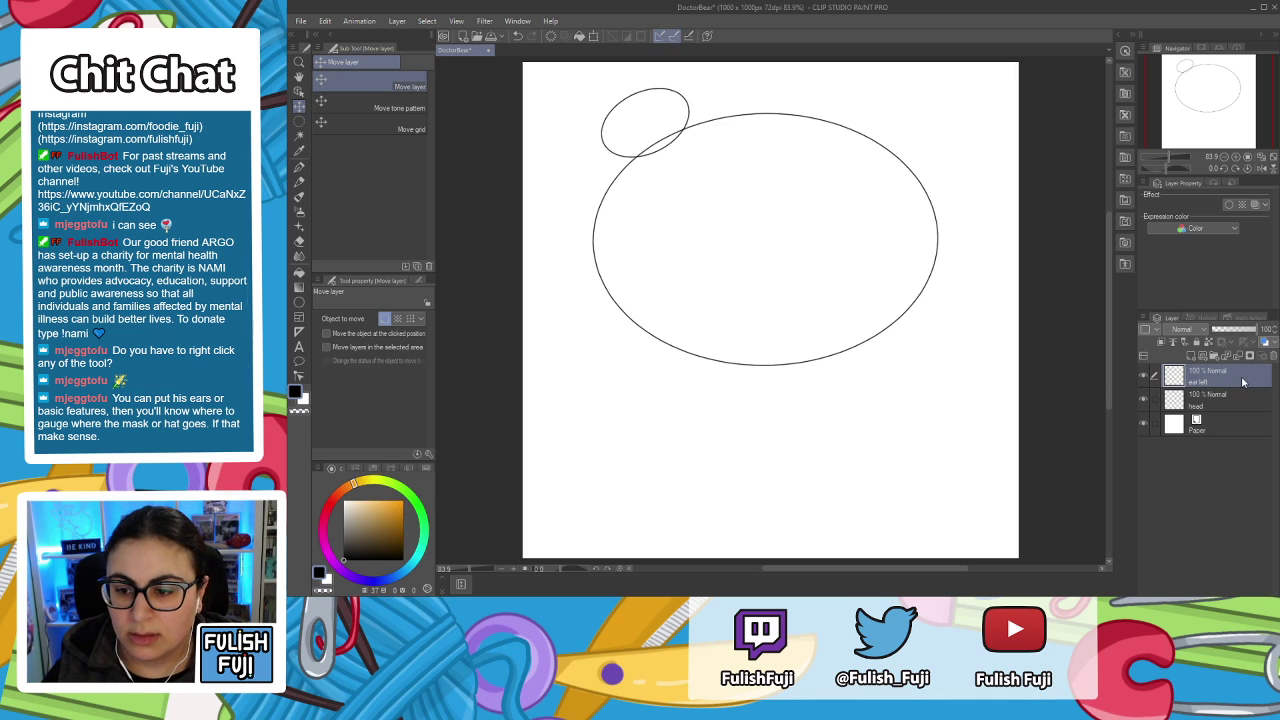
Duplicate the ear left layer as ear right and move the copy to the upper-right edge of the head.
key("ctrl+j")
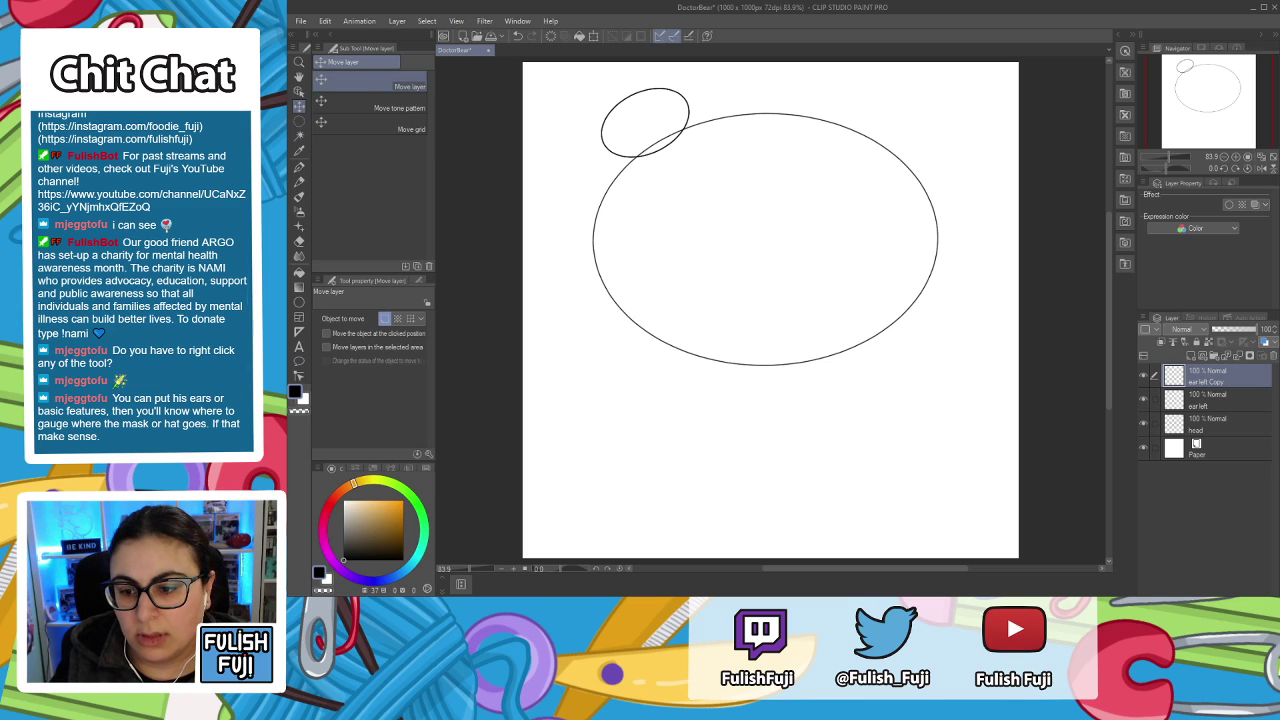
type("ear right")
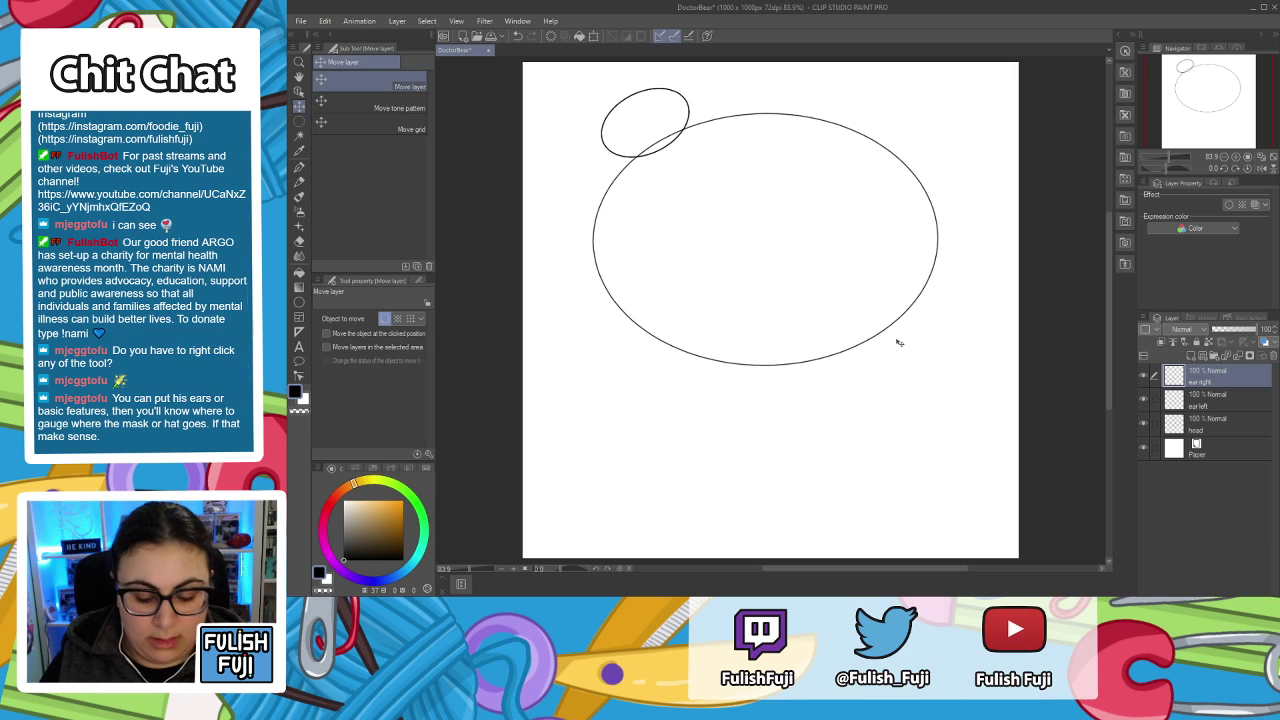
left_click_drag(695, 155, 942, 166)
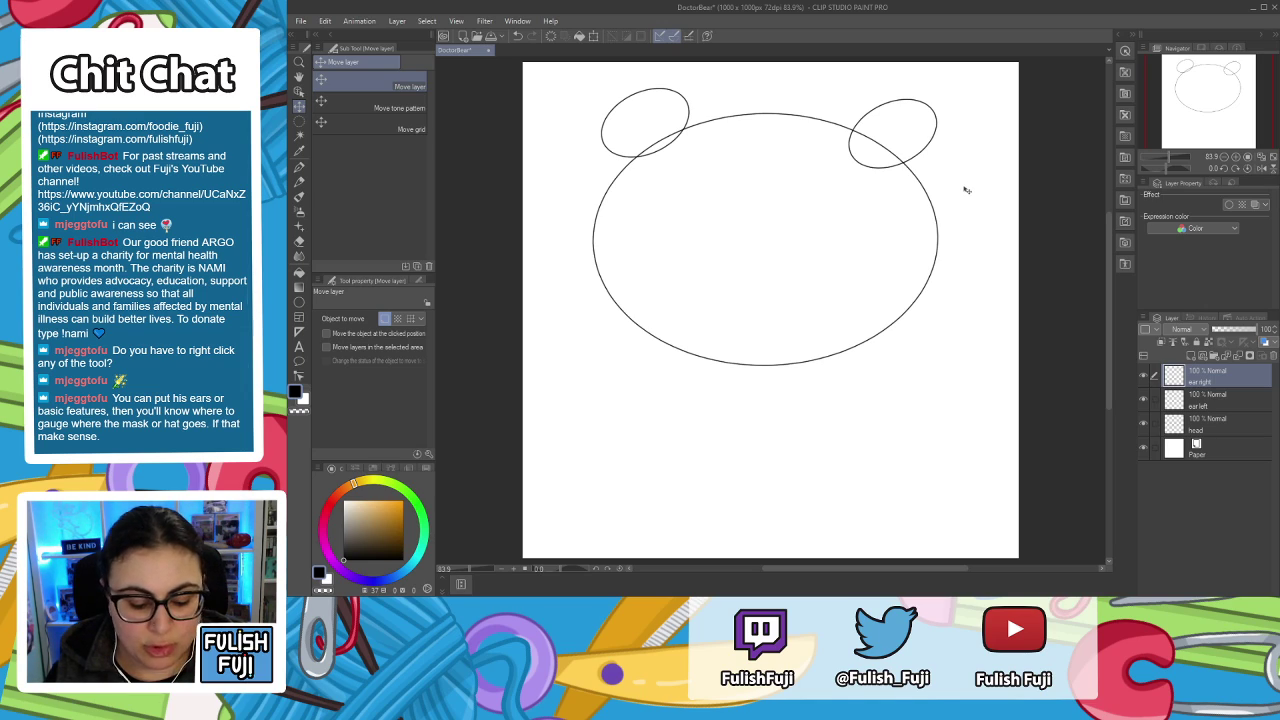
Rotate the right ear about 55 degrees to mirror the left ear's tilt and nudge it up against the head outline.
key("ctrl+t")
left_click_drag(963, 184, 890, 218)
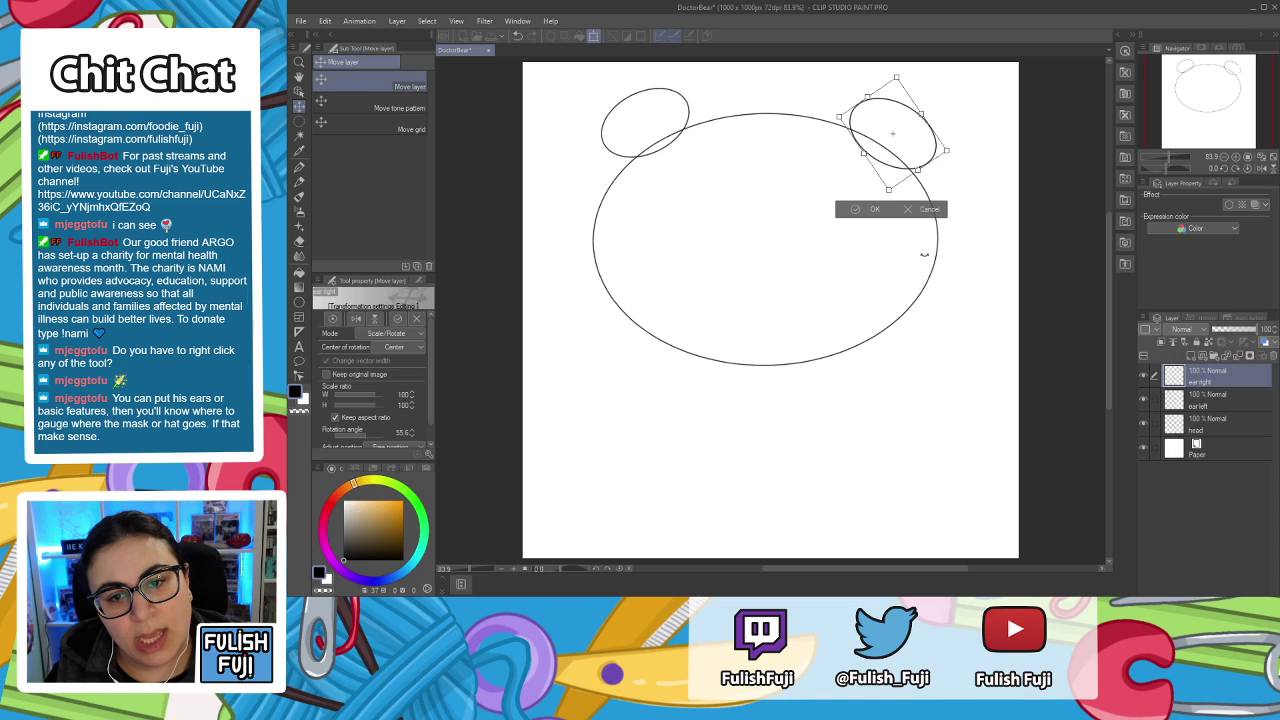
left_click(876, 210)
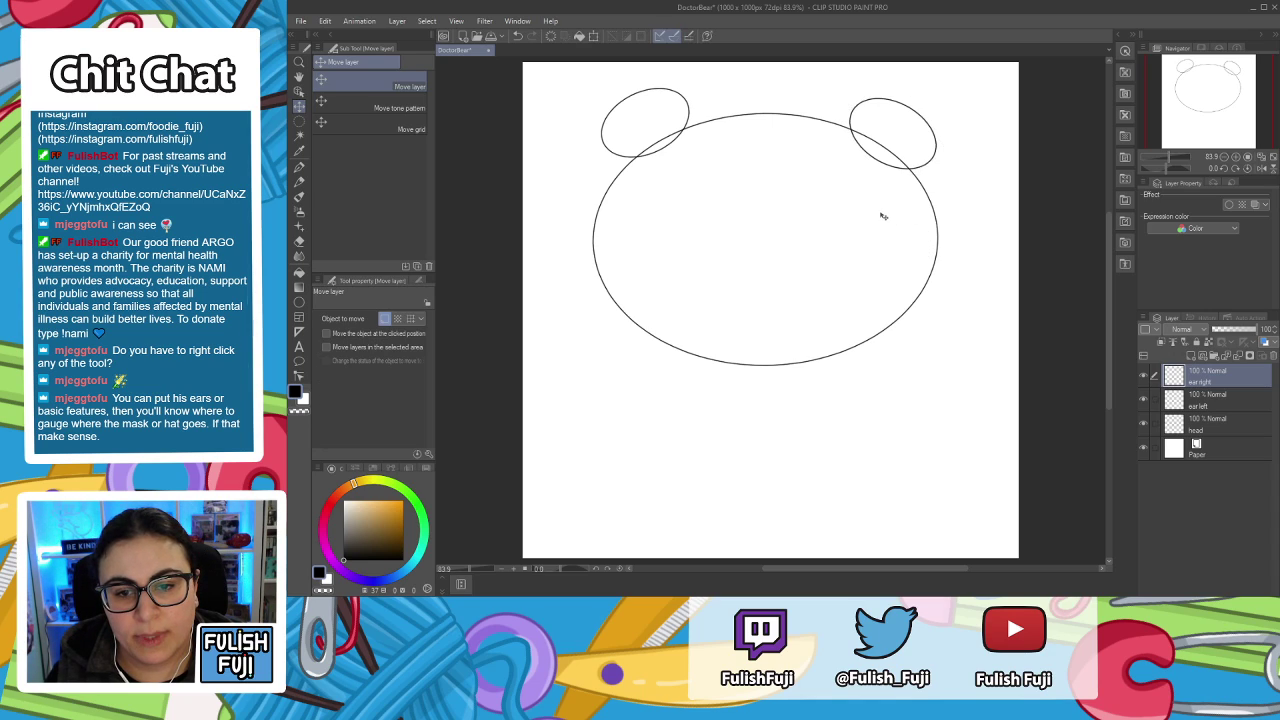
left_click_drag(930, 162, 927, 154)
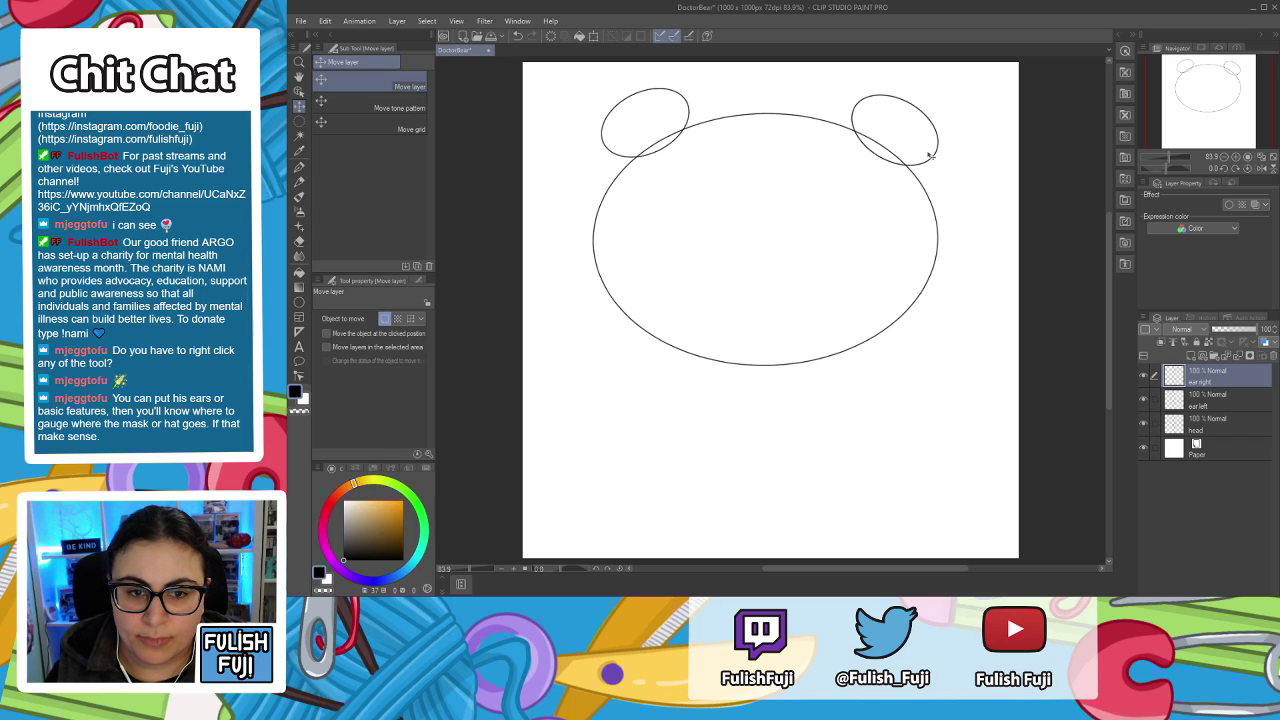
left_click_drag(930, 155, 928, 154)
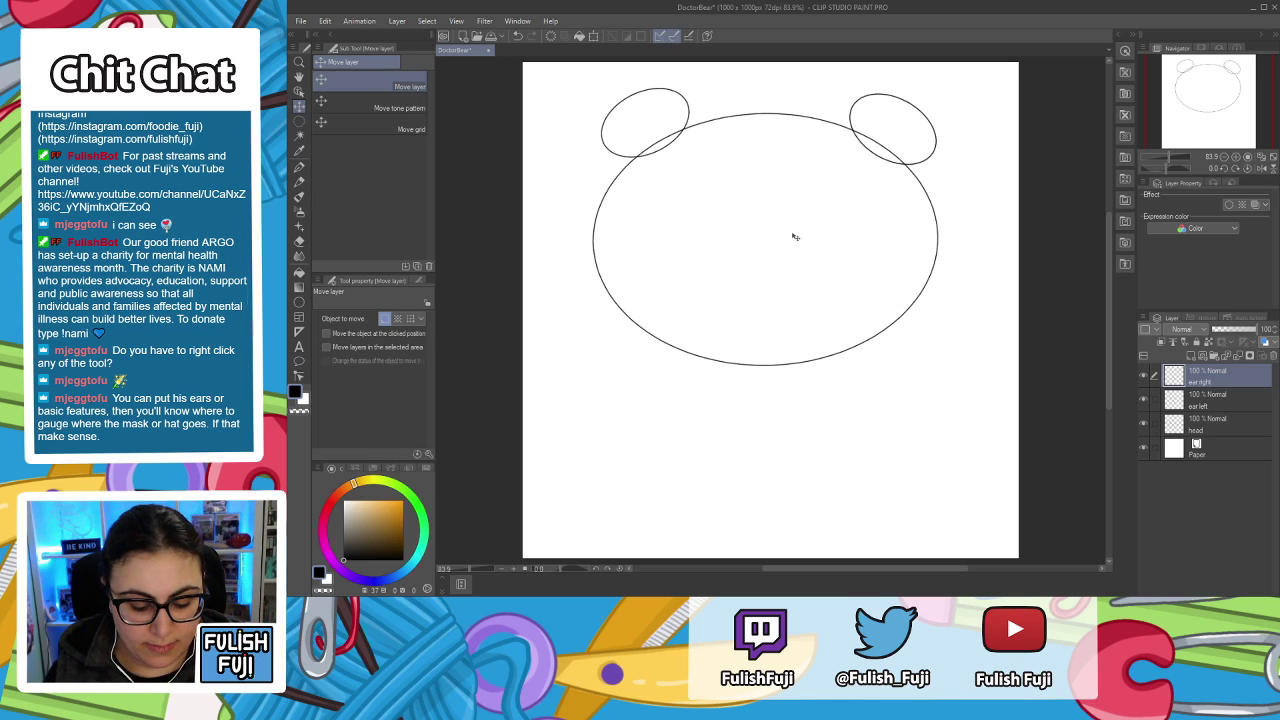
key("u")
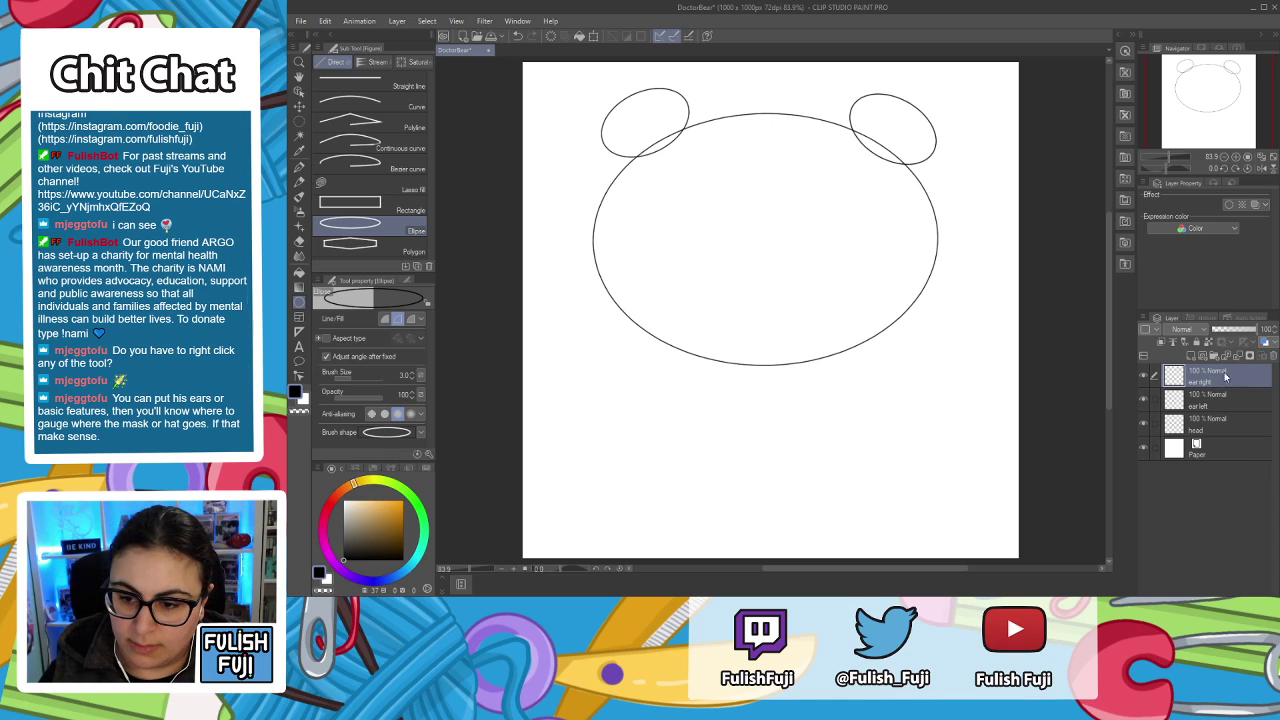
left_click(1163, 343)
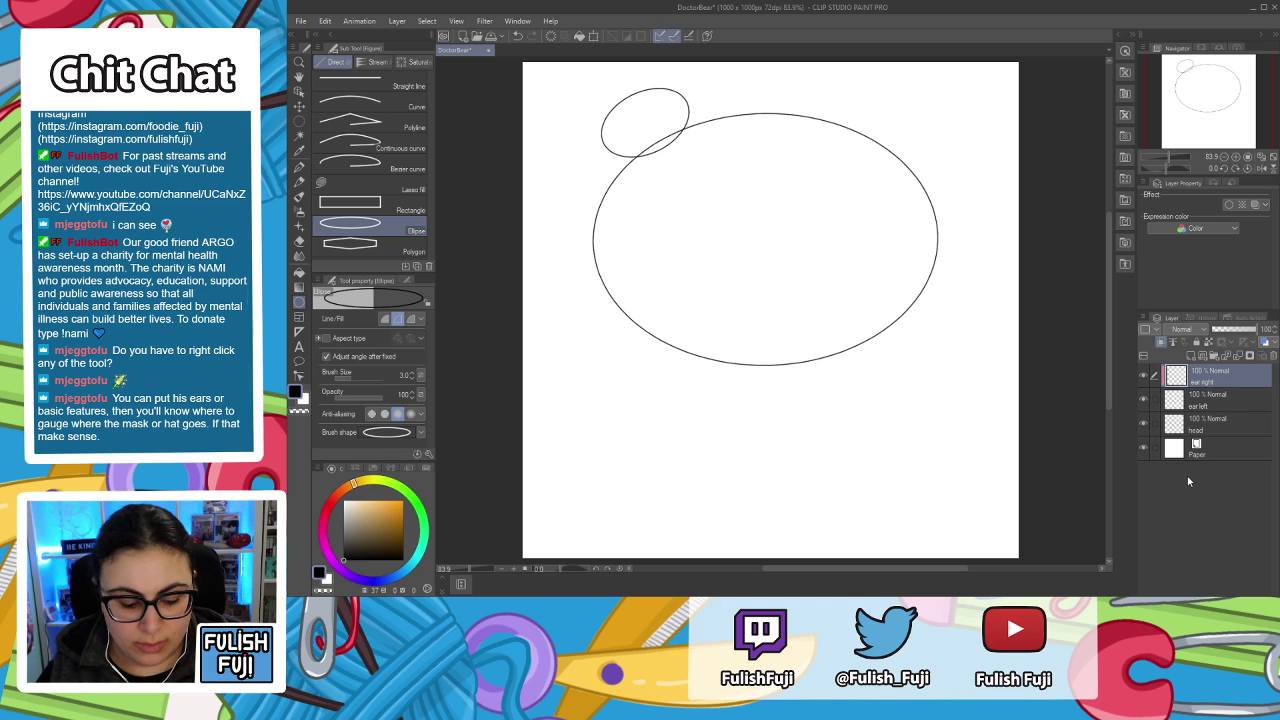
key("ctrl+z")
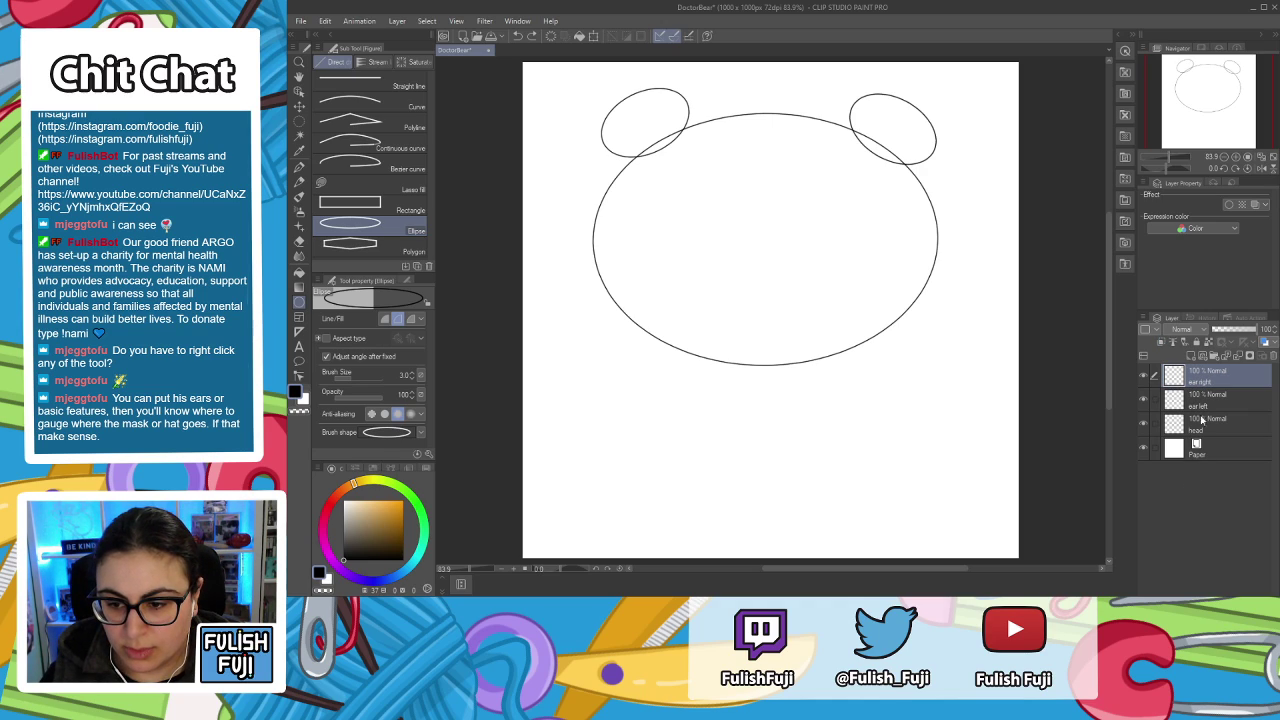
left_click(1199, 357)
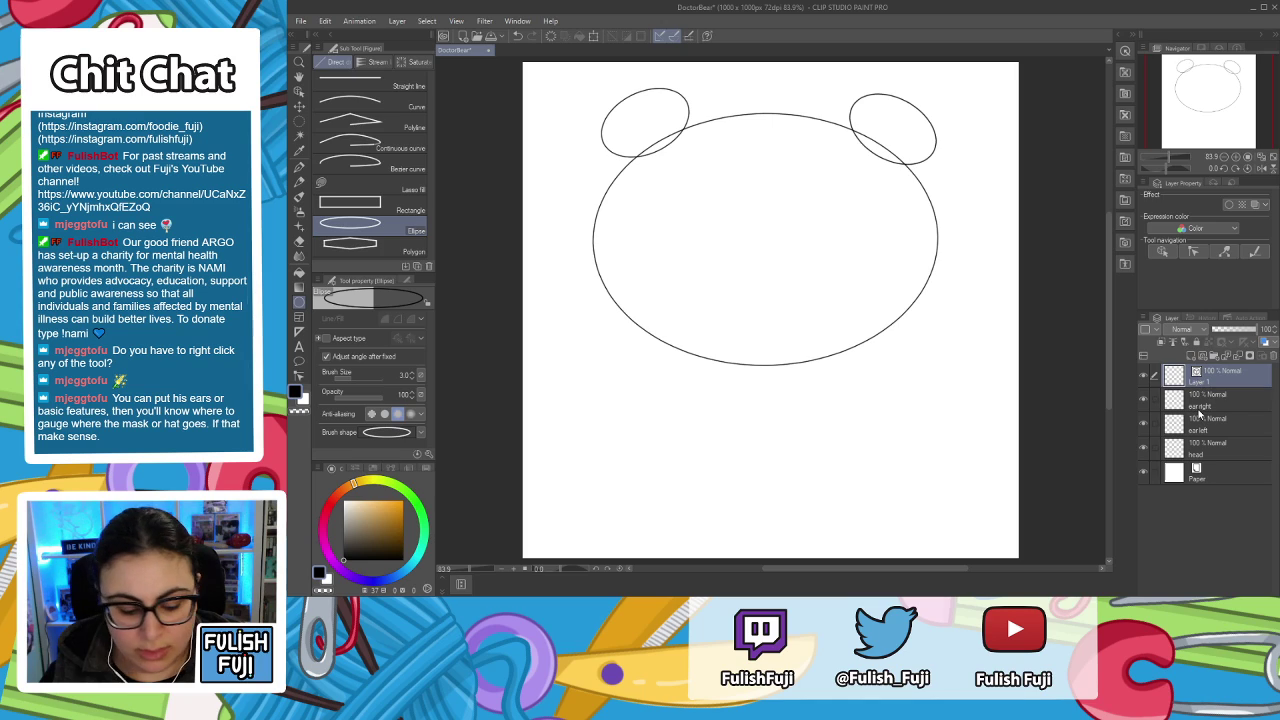
key("ctrl+z")
Draw an unrotated ellipse for the muzzle on a new raster layer named Snout and move it into the lower middle of the head.
left_click(1193, 357)
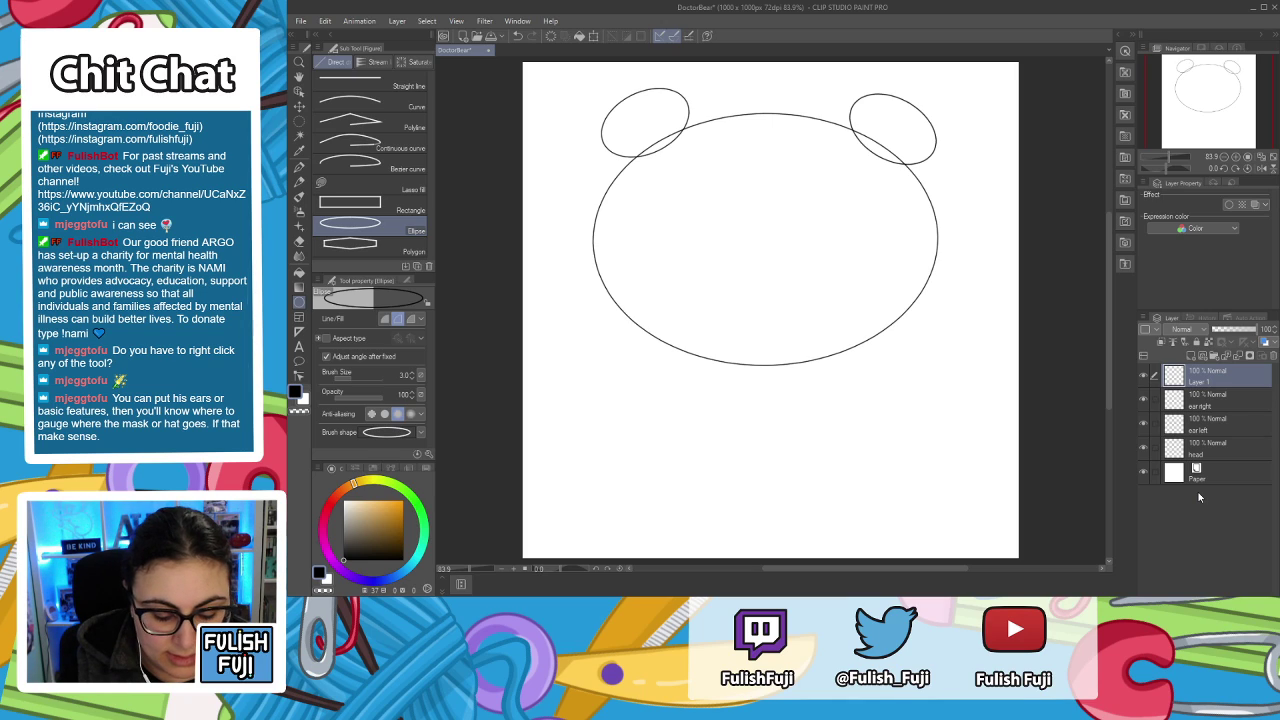
key("Return")
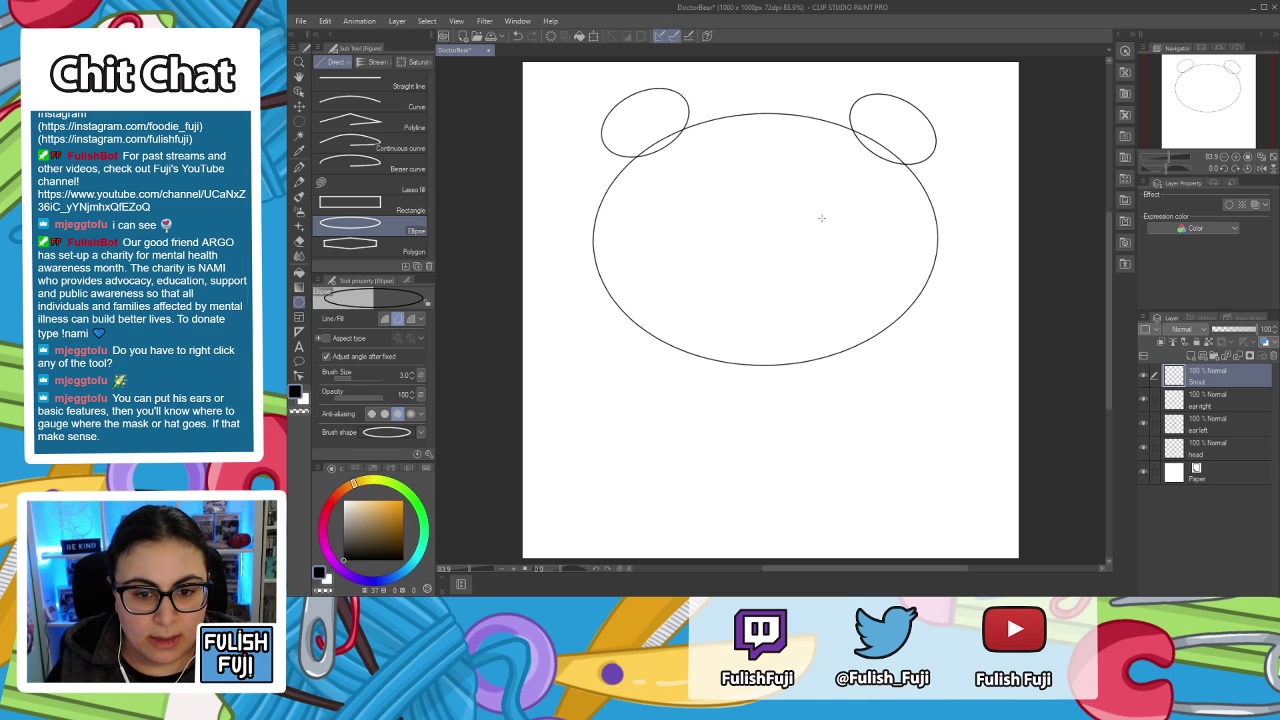
left_click_drag(695, 205, 845, 301)
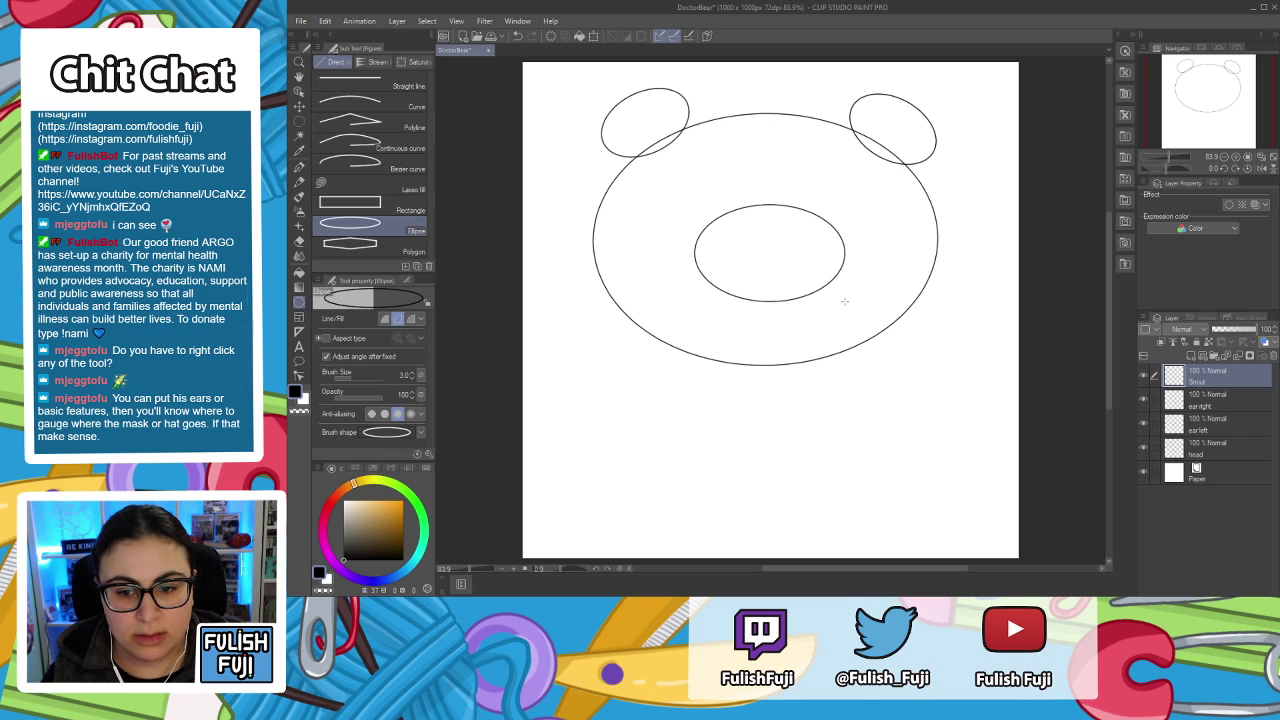
left_click_drag(845, 301, 842, 318)
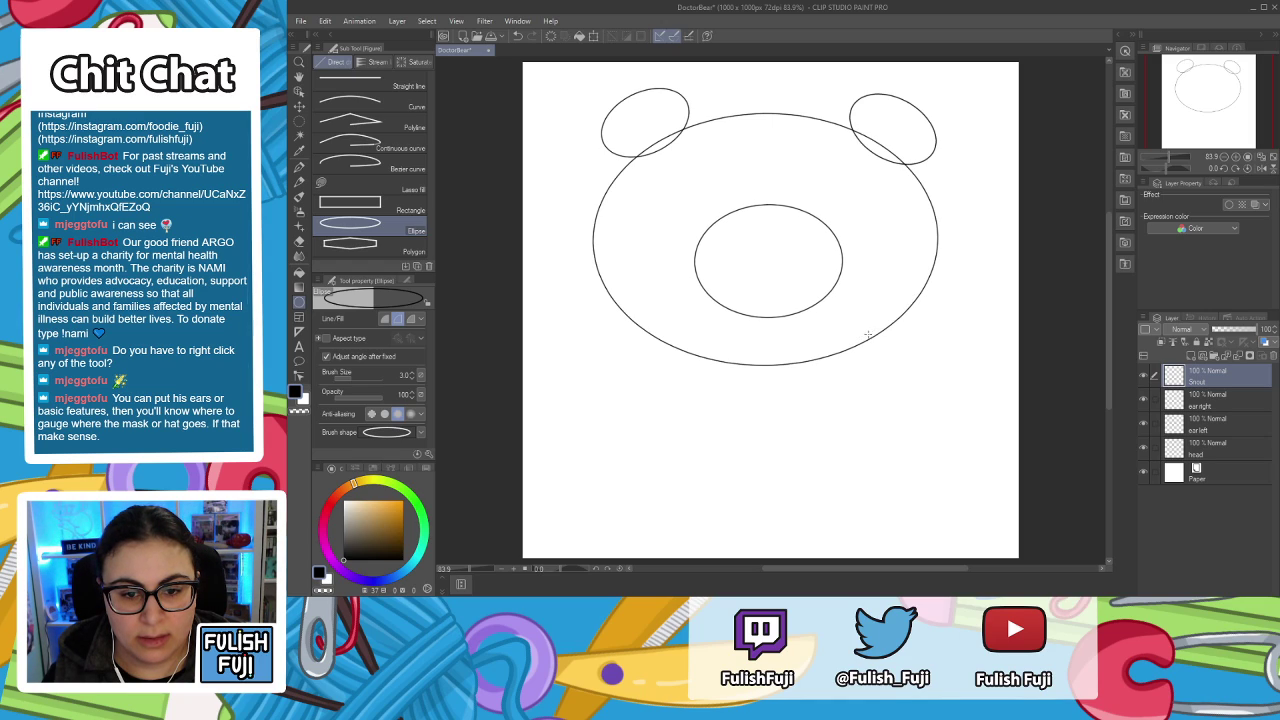
key("k")
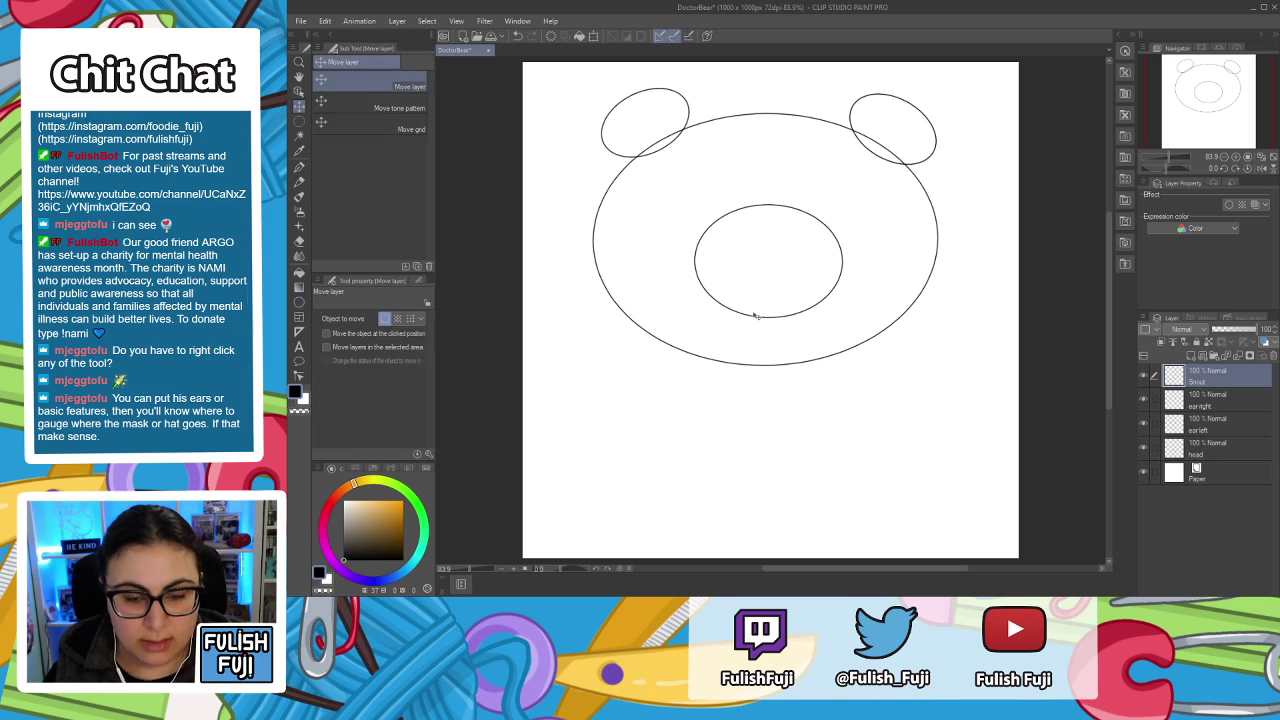
mouse_move(789, 286)
left_mouse_down()
mouse_move(773, 298)
mouse_move(788, 308)
left_mouse_up()
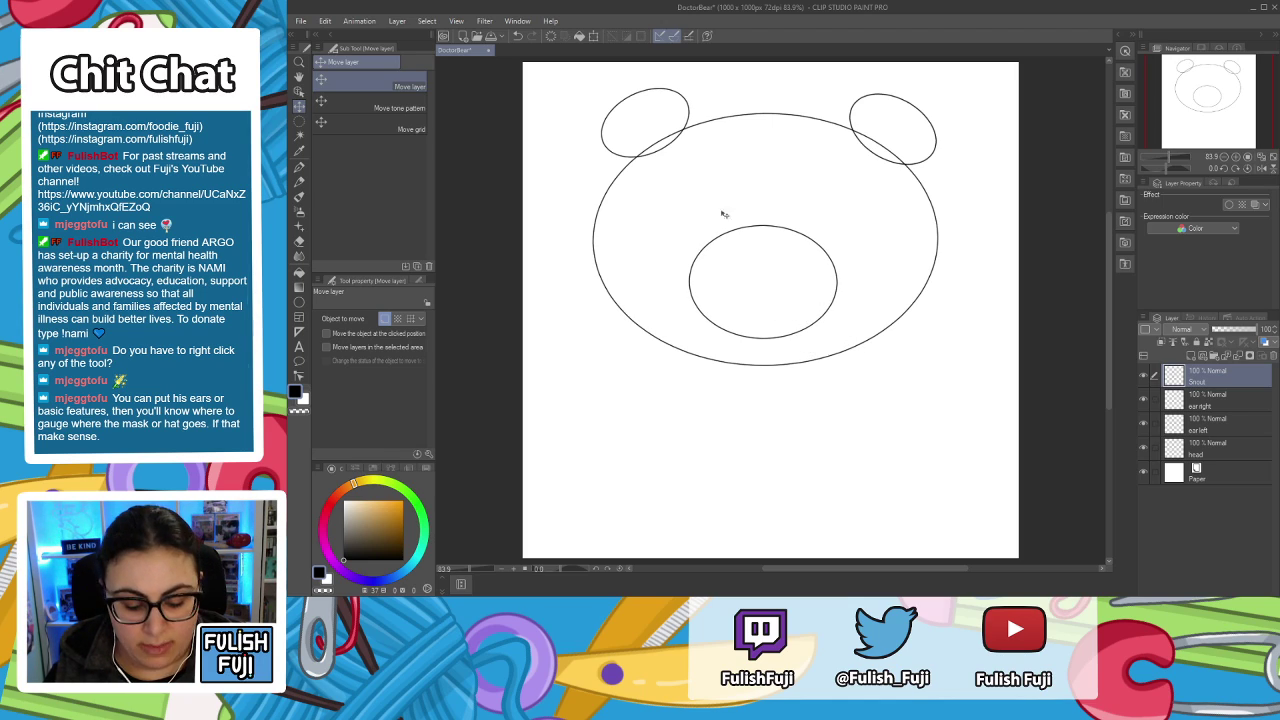
Draw a small circle for the left eye on a new raster layer named Eye left, above the snout's left side.
left_click(1190, 356)
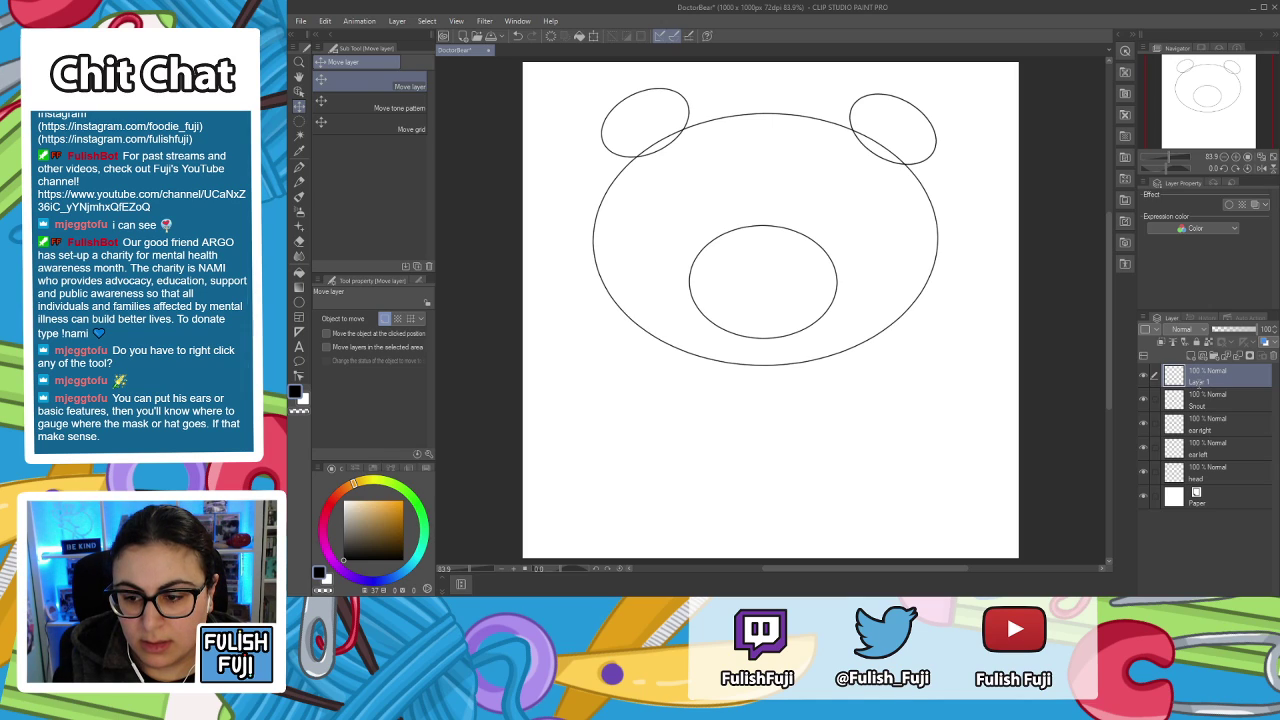
key("Return")
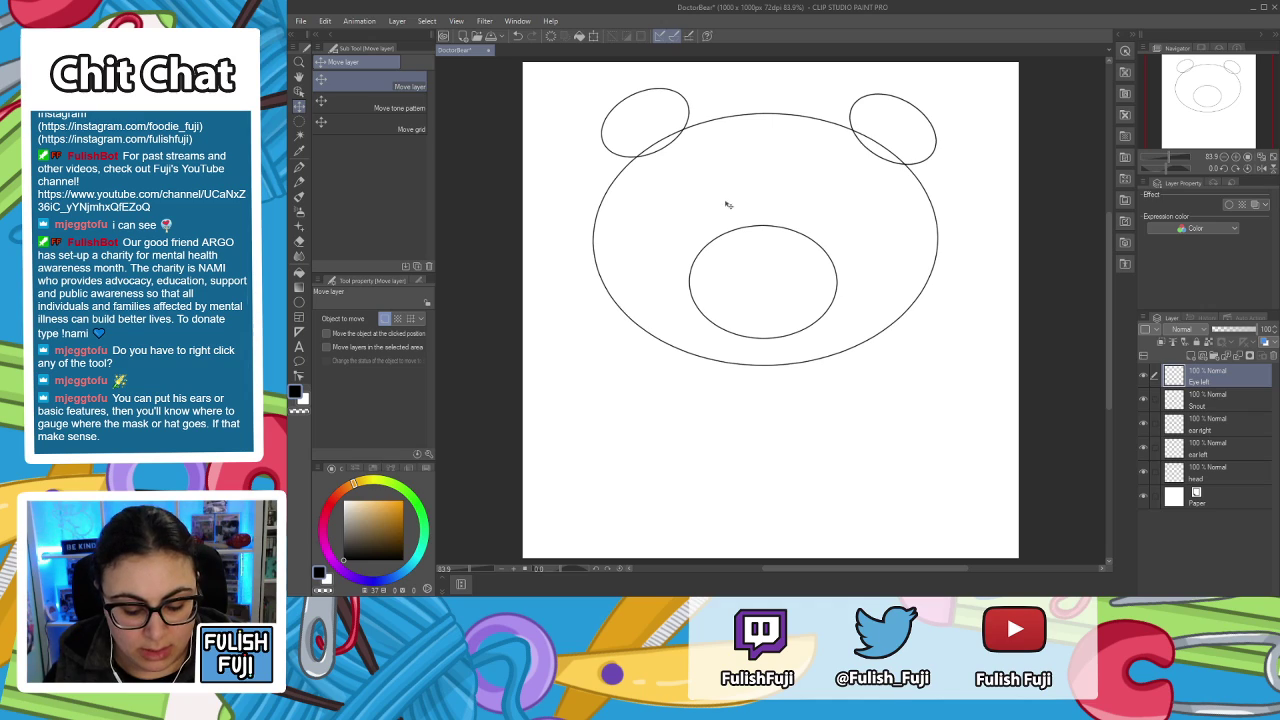
key("u")
left_click_drag(688, 170, 734, 212)
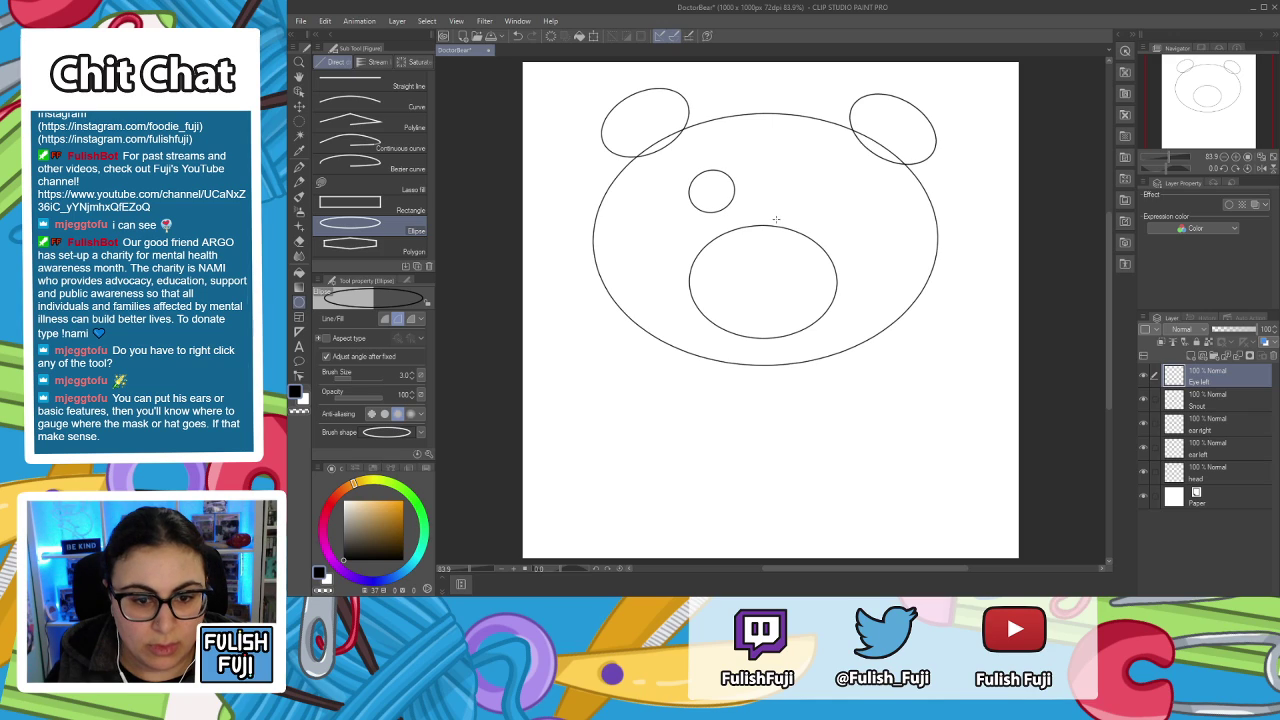
key("ctrl+z")
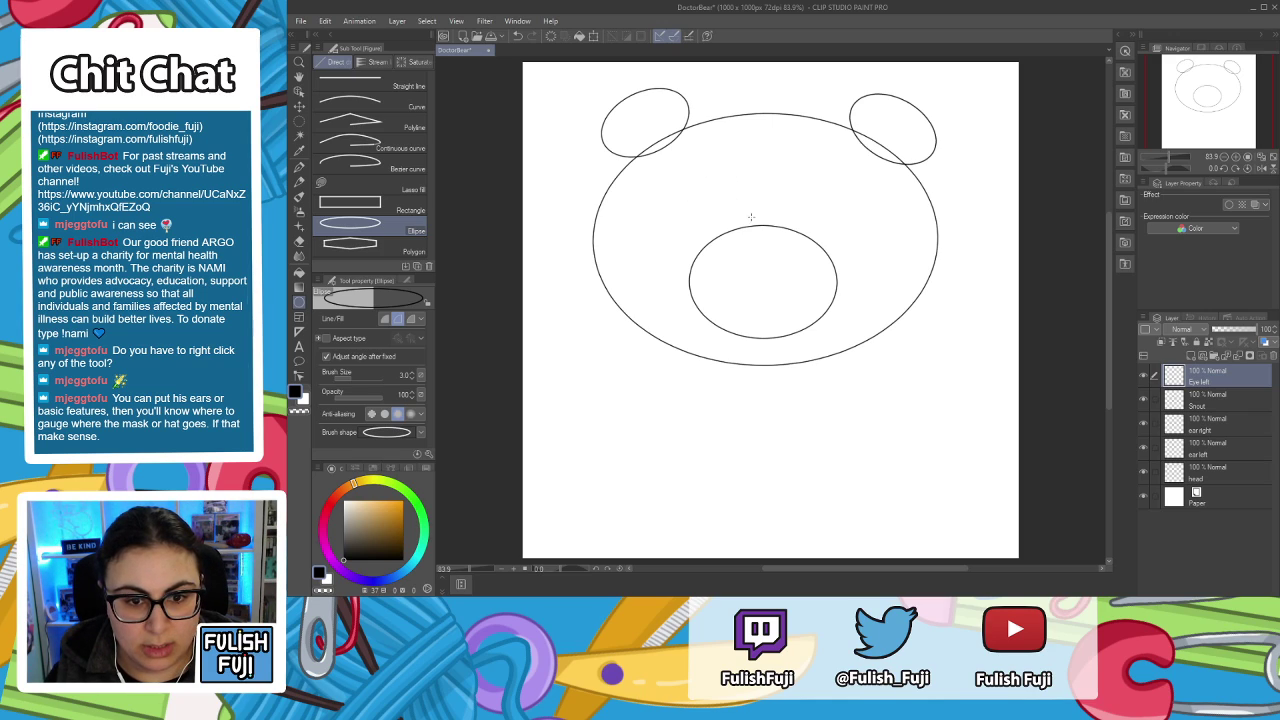
left_click_drag(671, 165, 734, 210)
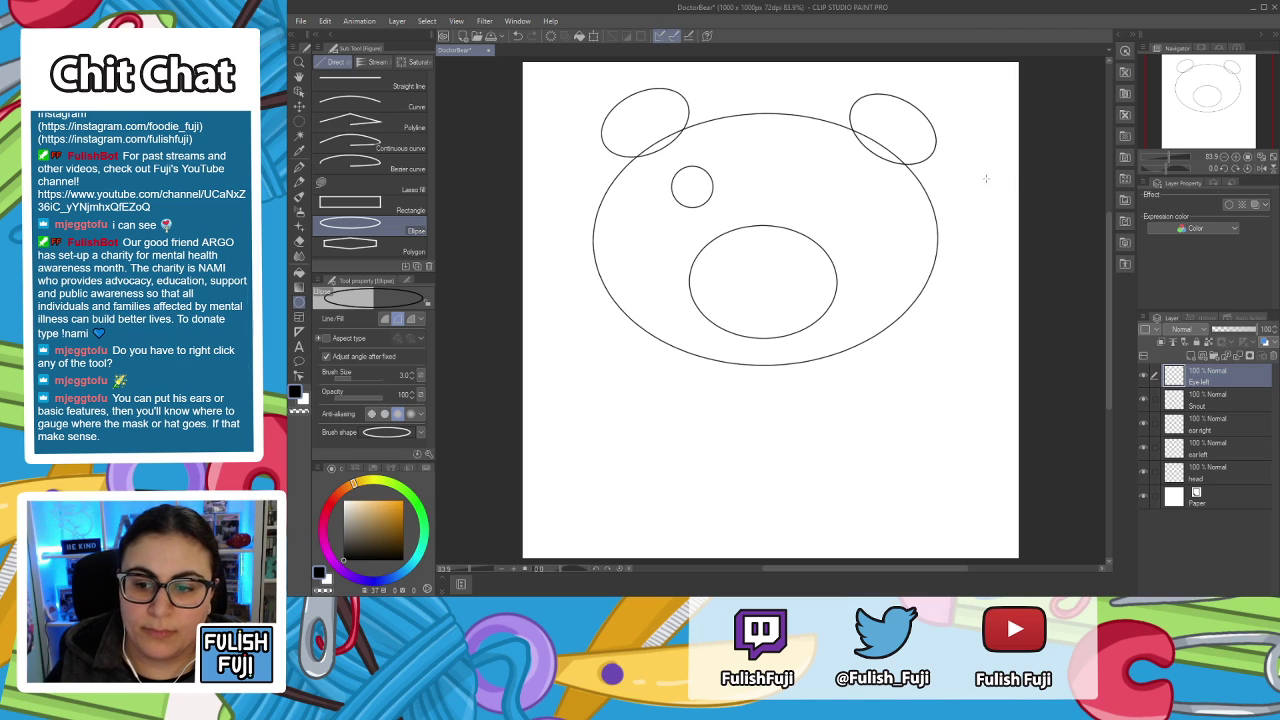
scroll(759, 310, "right", 1)
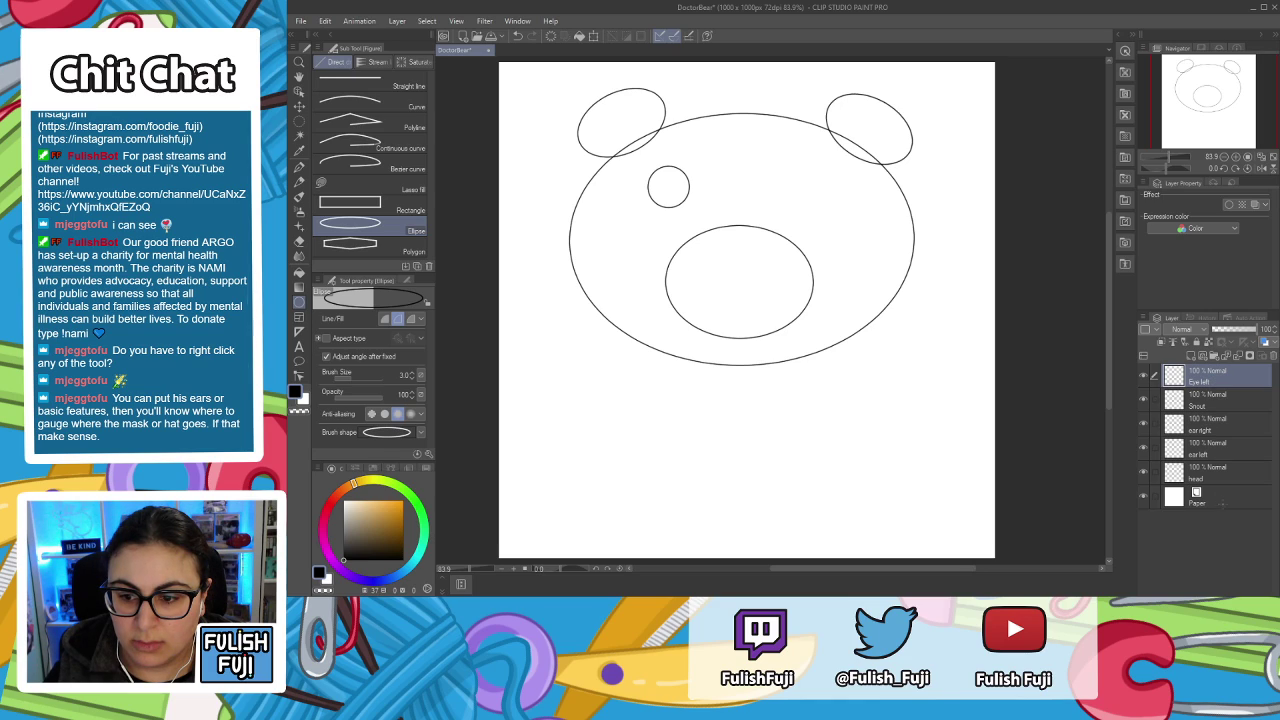
Undo the left eye circle and redraw it as a small circle on the Eye left layer, above the snout's left side.
scroll(735, 310, "right", 1)
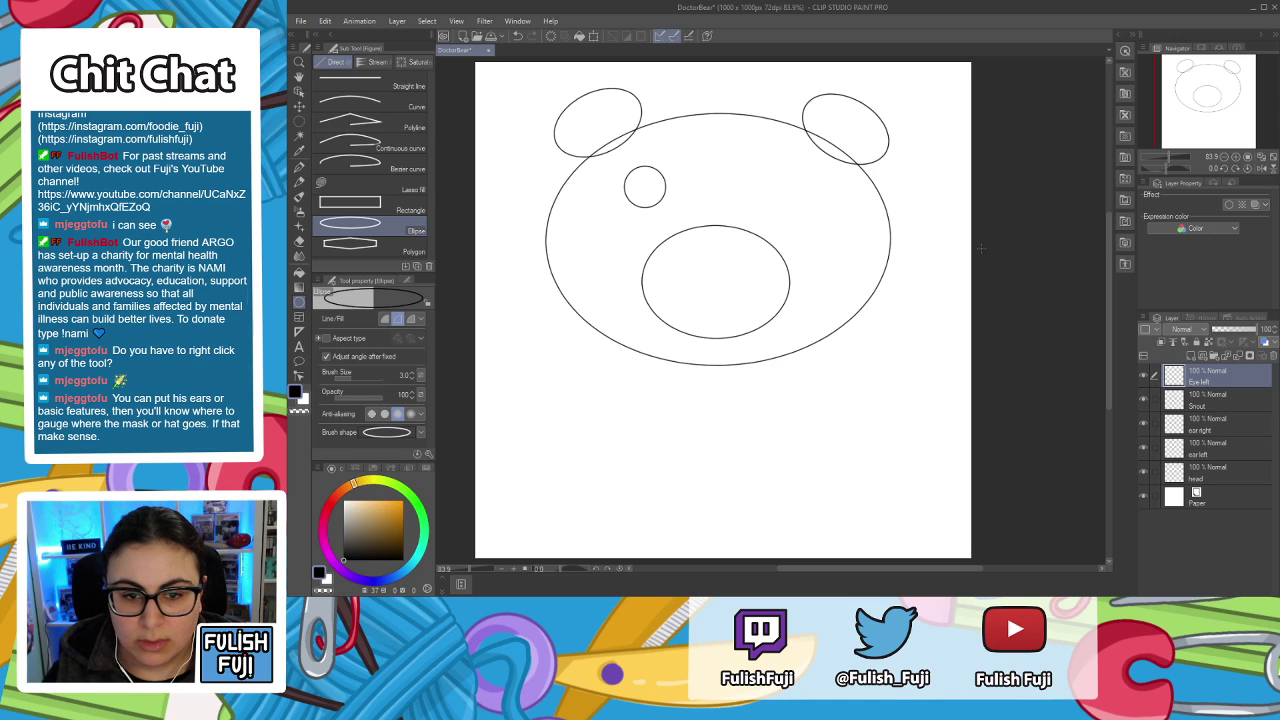
key("ctrl+z")
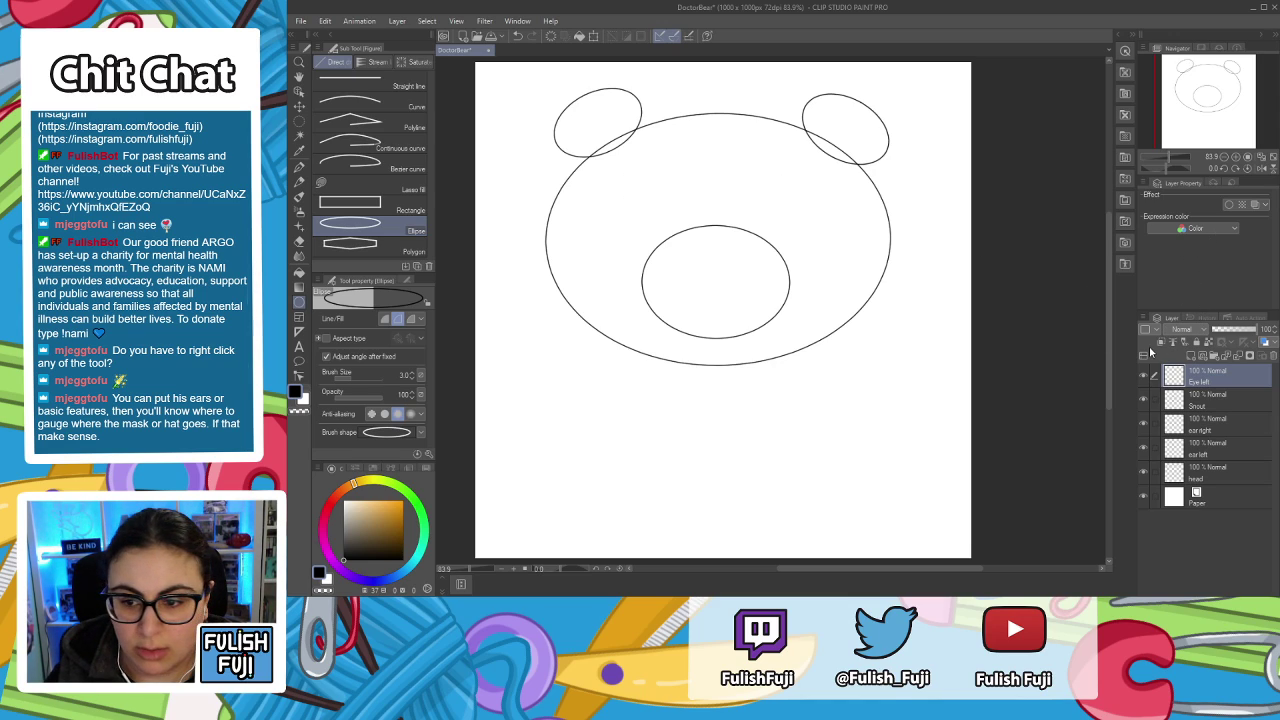
left_click(1200, 318)
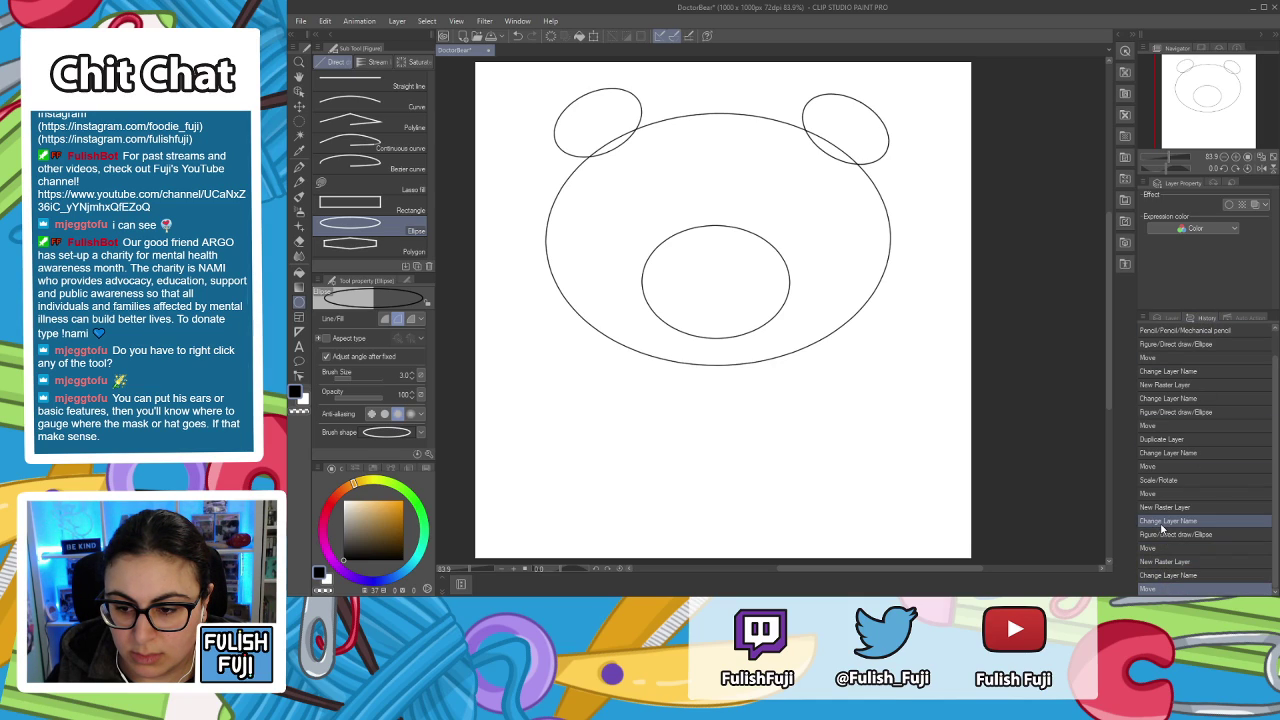
left_click(1170, 320)
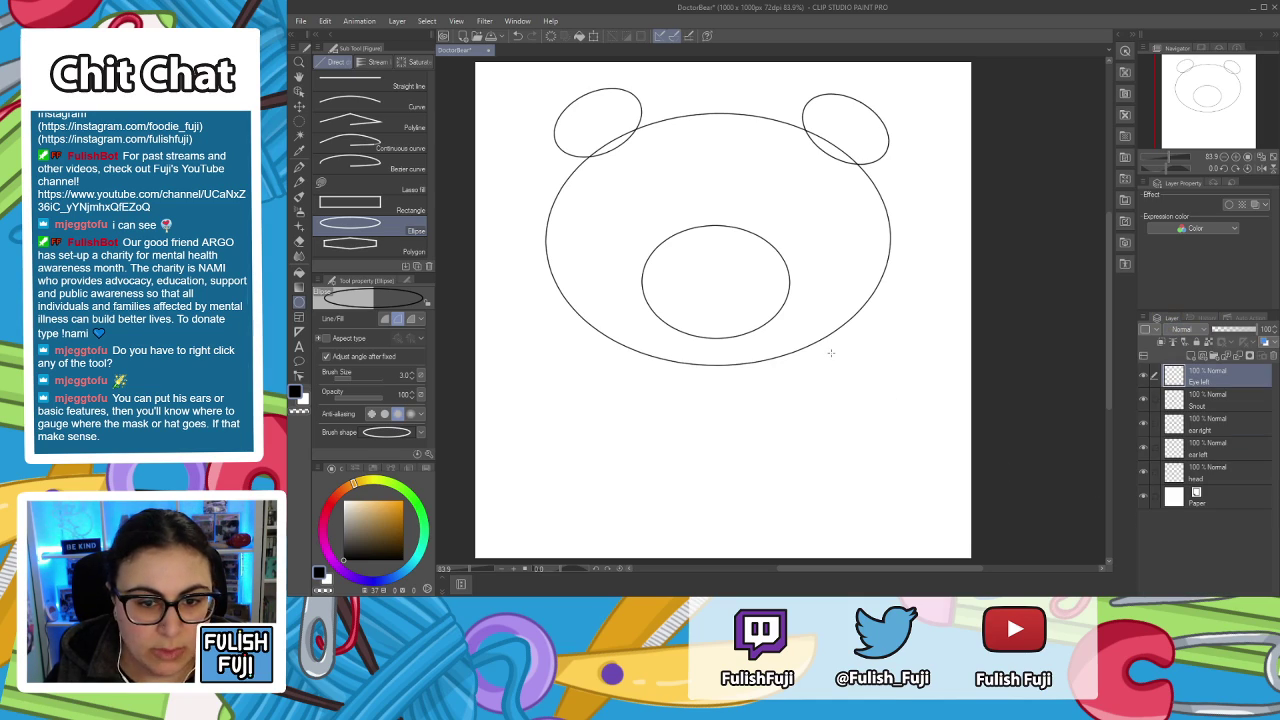
left_click_drag(877, 576, 856, 575)
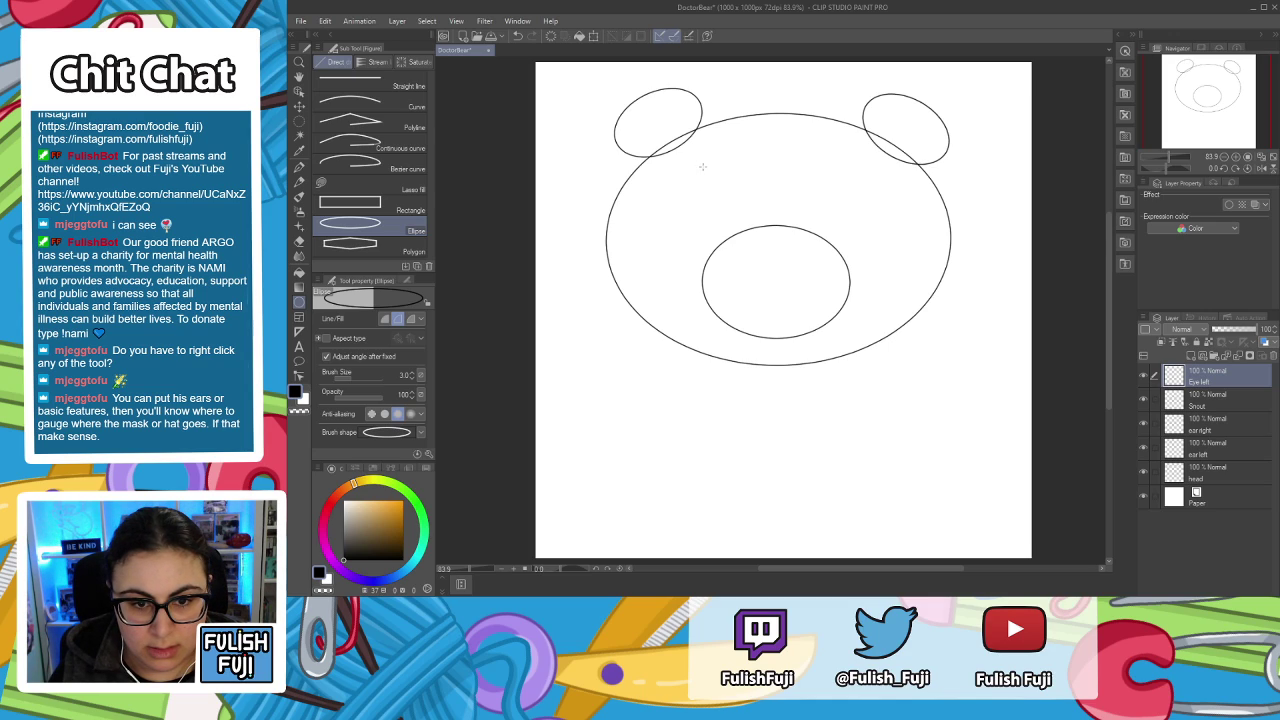
left_click_drag(690, 169, 756, 213)
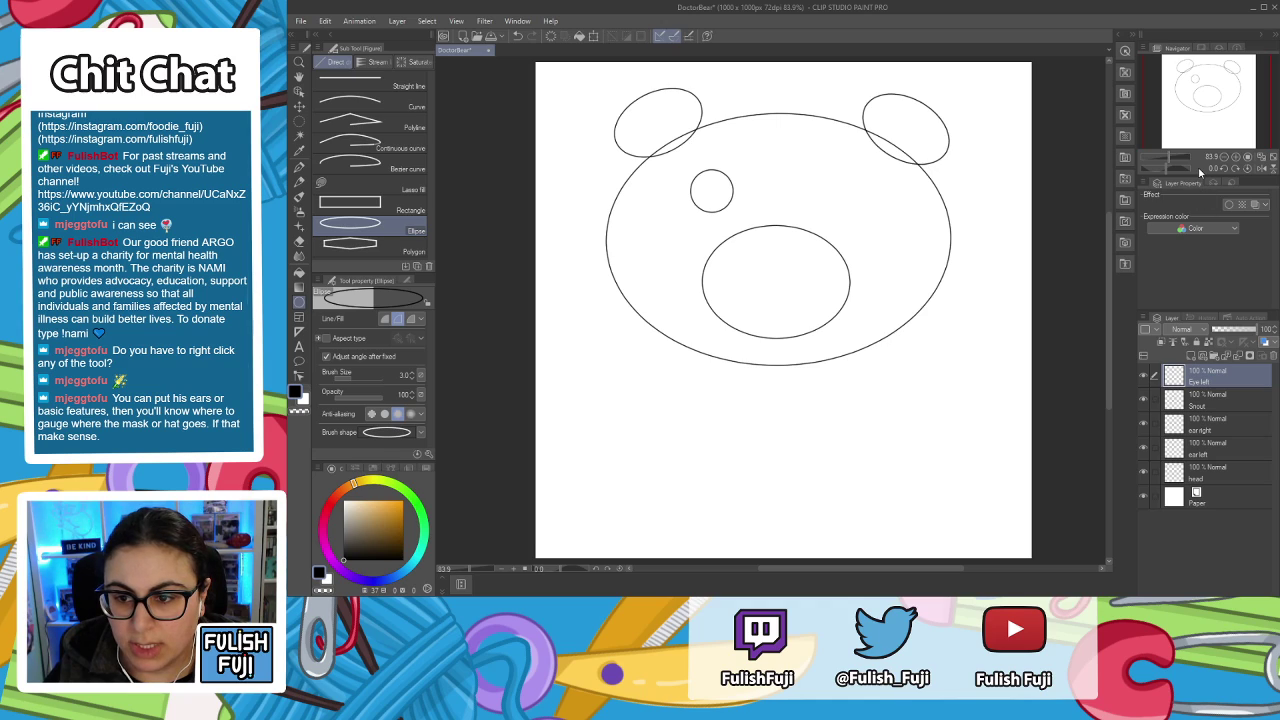
Duplicate the Eye left layer as Eye right and move the copy across the face, level with the left eye.
key("ctrl+c")
key("ctrl+v")
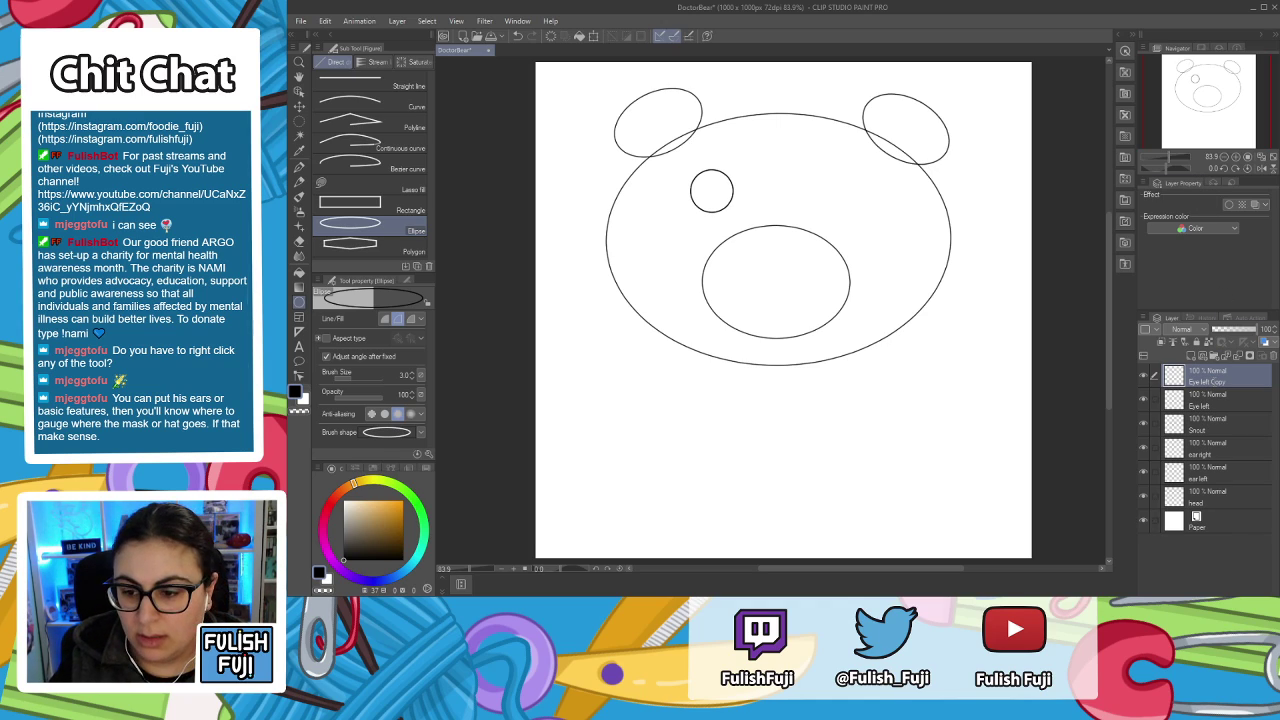
type("Eye right")
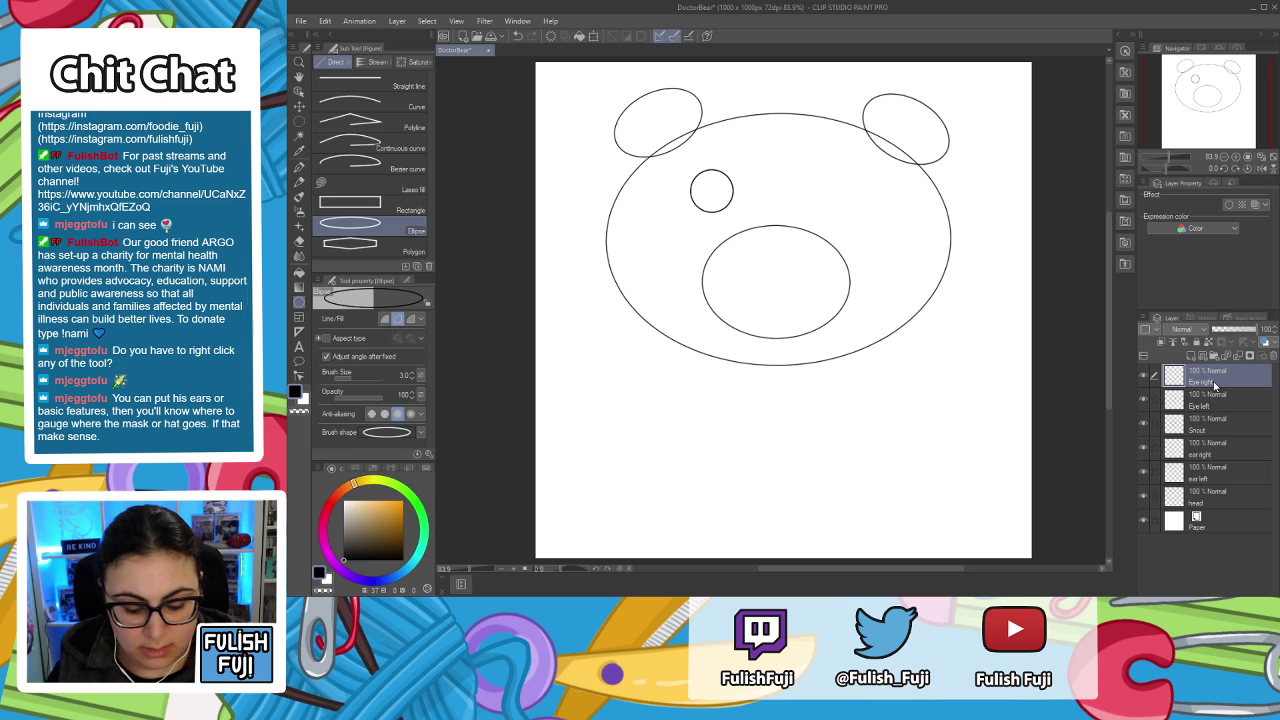
type("k")
left_click_drag(747, 203, 884, 209)
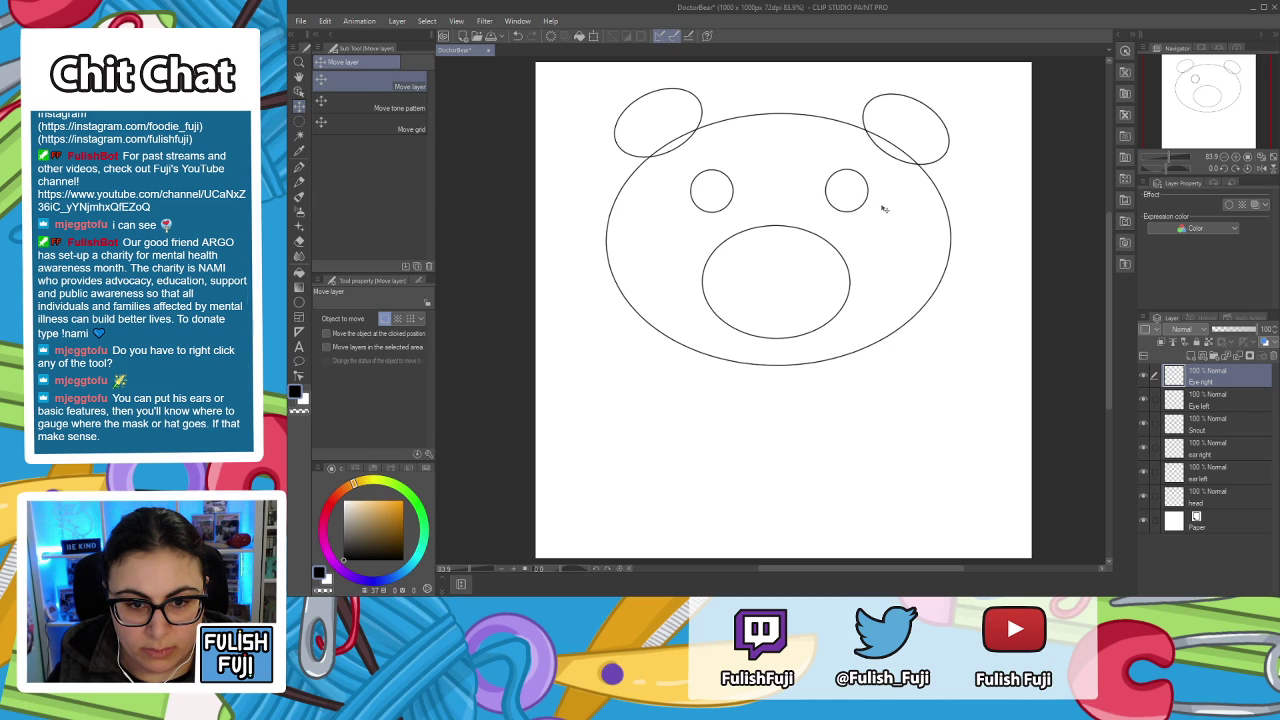
left_click_drag(884, 209, 878, 214)
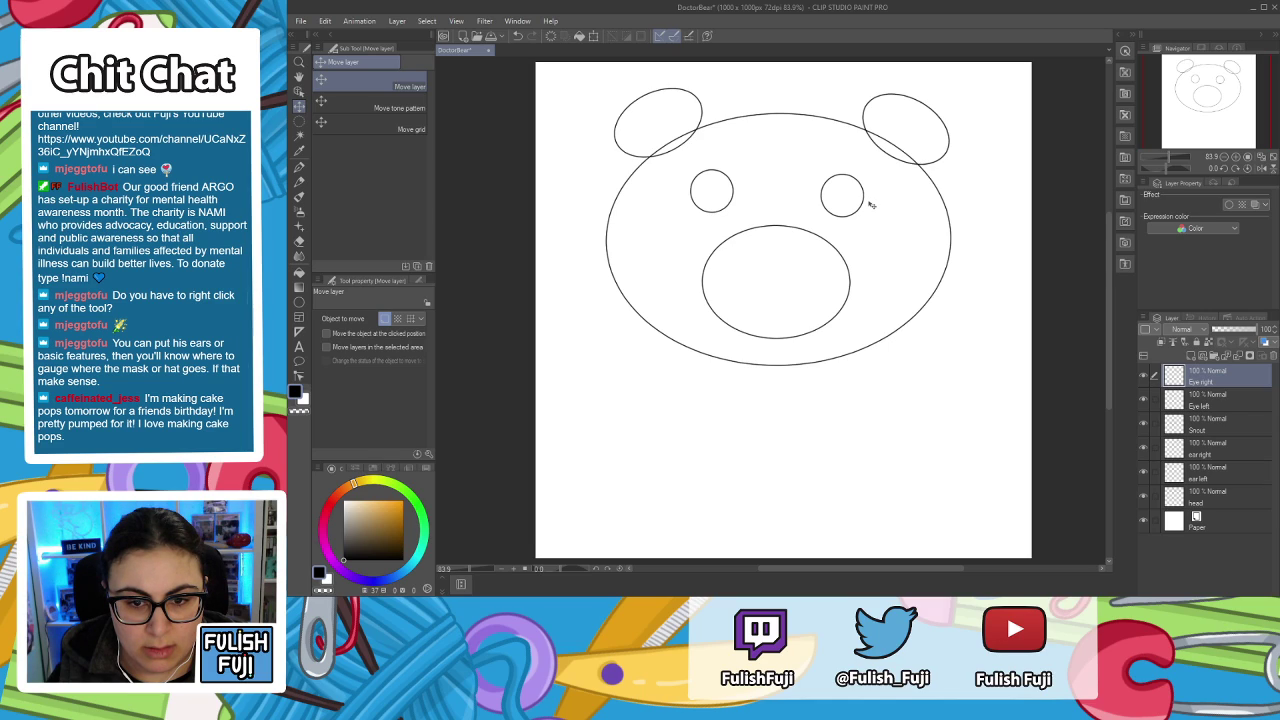
left_click_drag(866, 205, 864, 201)
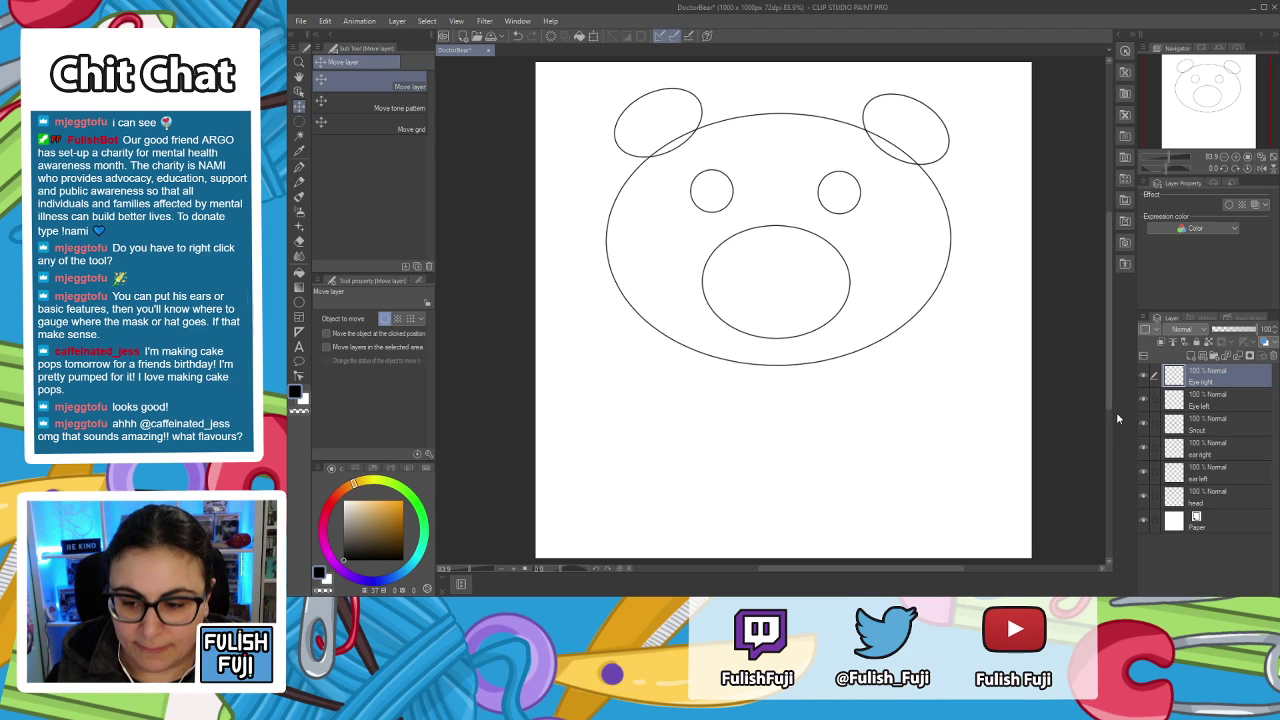
Draw a small flat ellipse on a new raster layer named Nose above the Snout layer and center it in the snout's upper part.
left_click(1207, 422)
left_click(1199, 356)
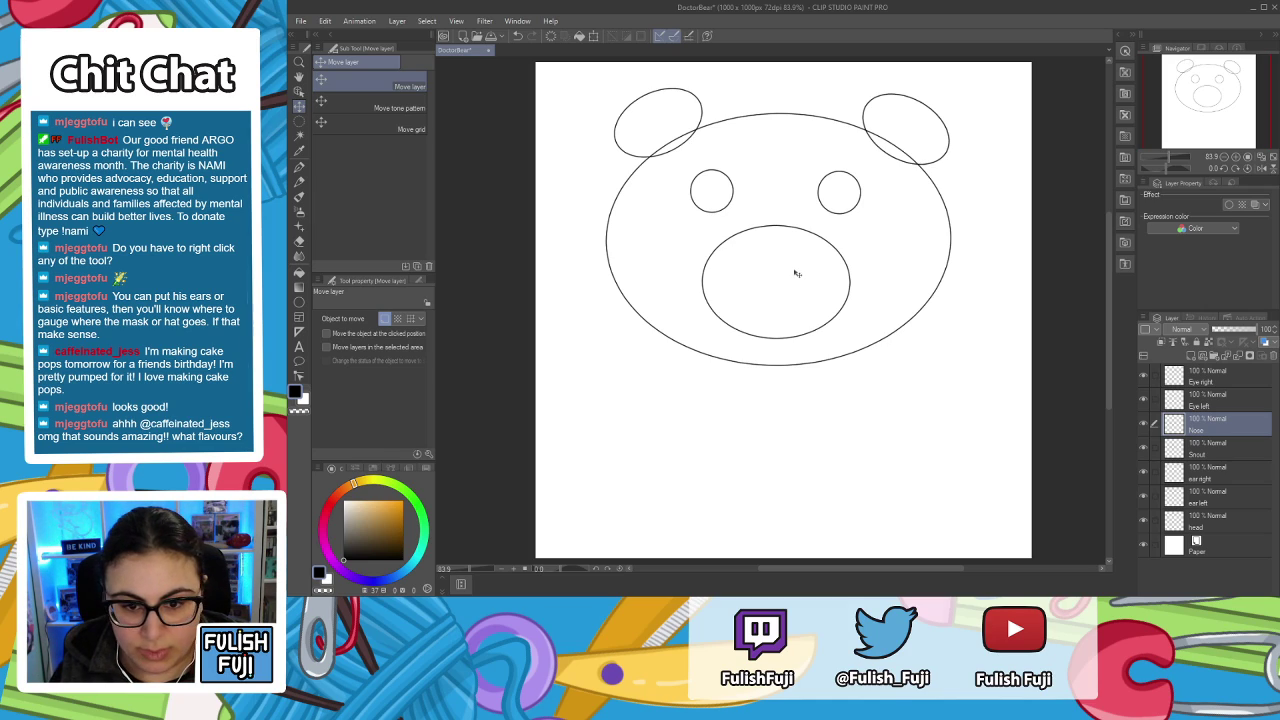
key("u")
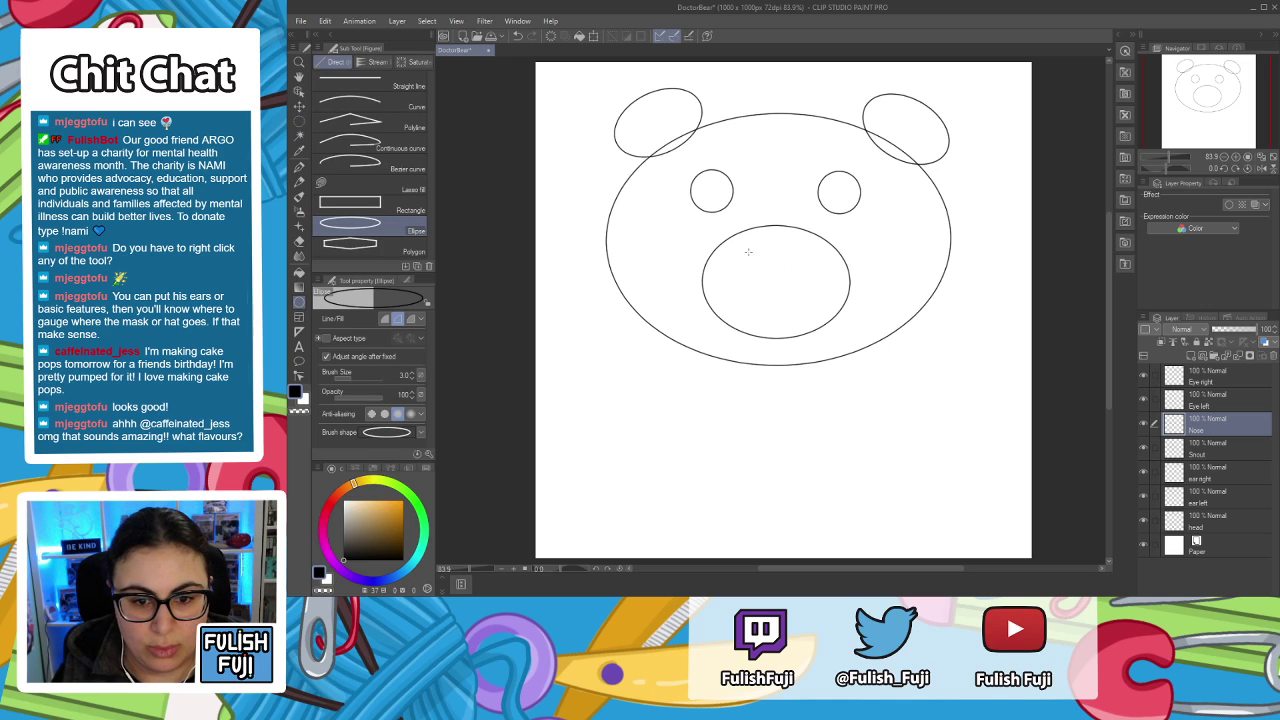
left_click_drag(761, 251, 798, 277)
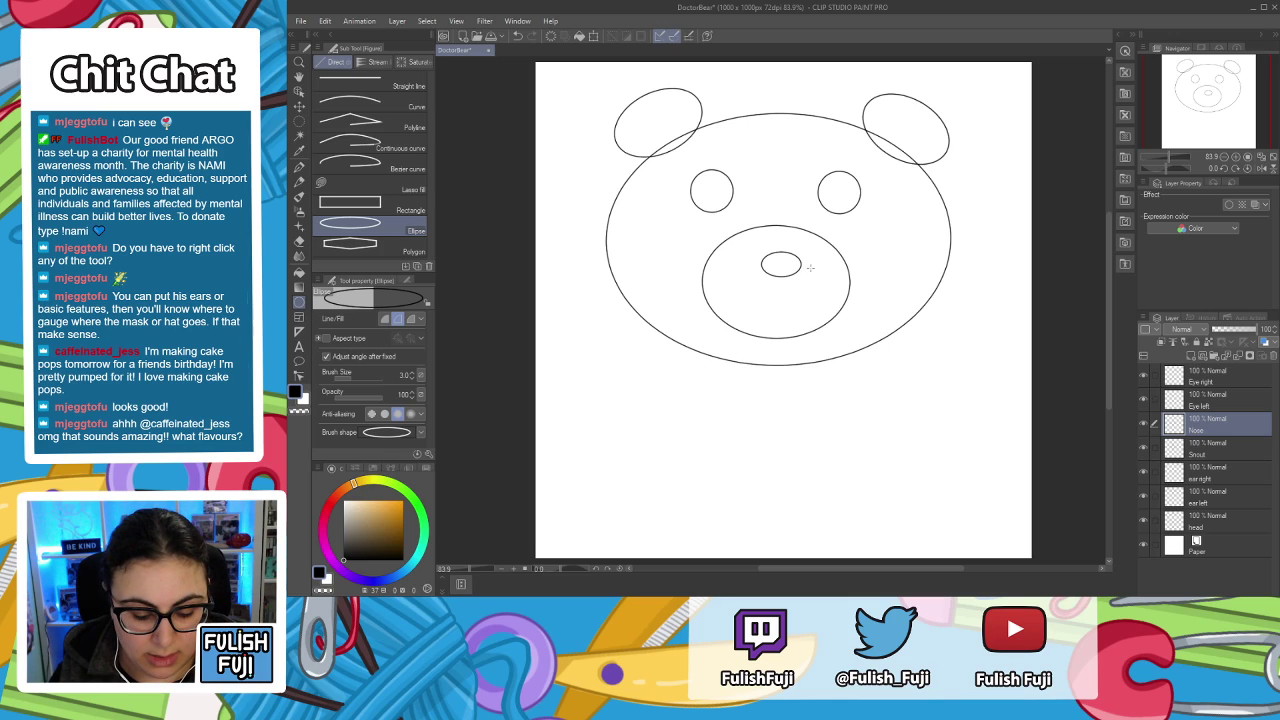
key("k")
left_click_drag(802, 275, 790, 268)
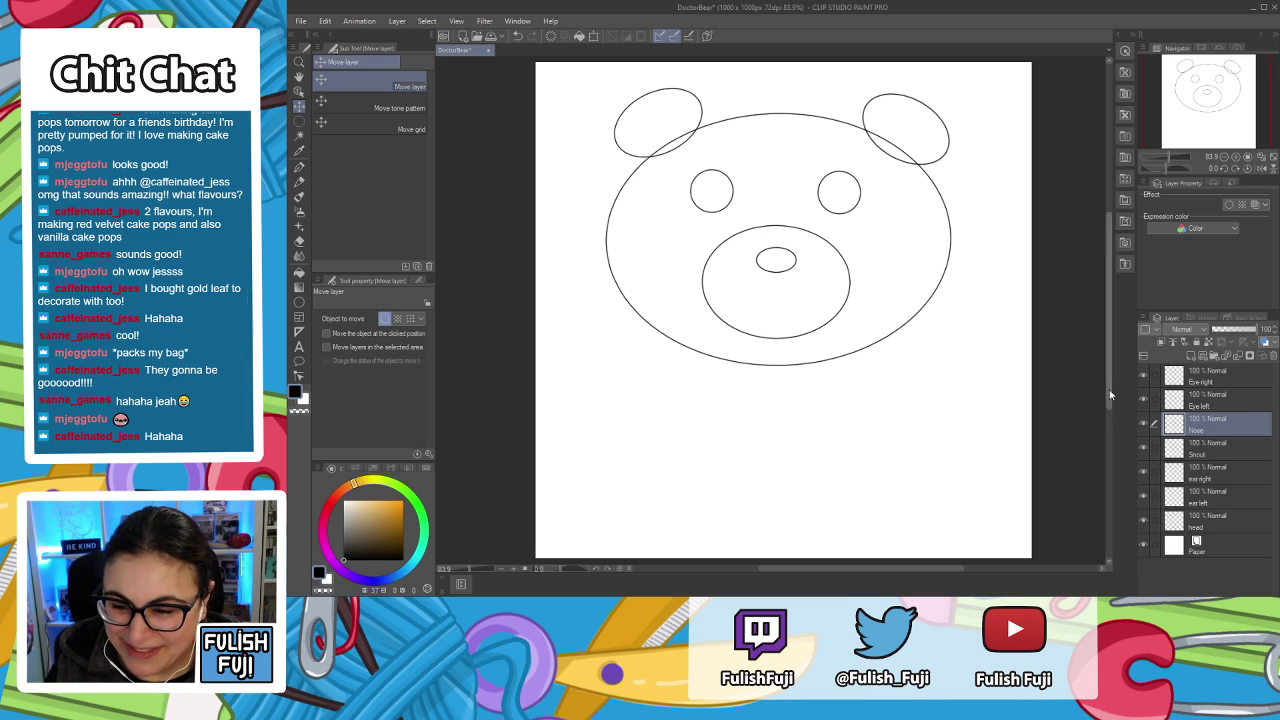
Create a layer folder named Bear Head, move all seven head part layers into it and collapse it.
left_click(1236, 373)
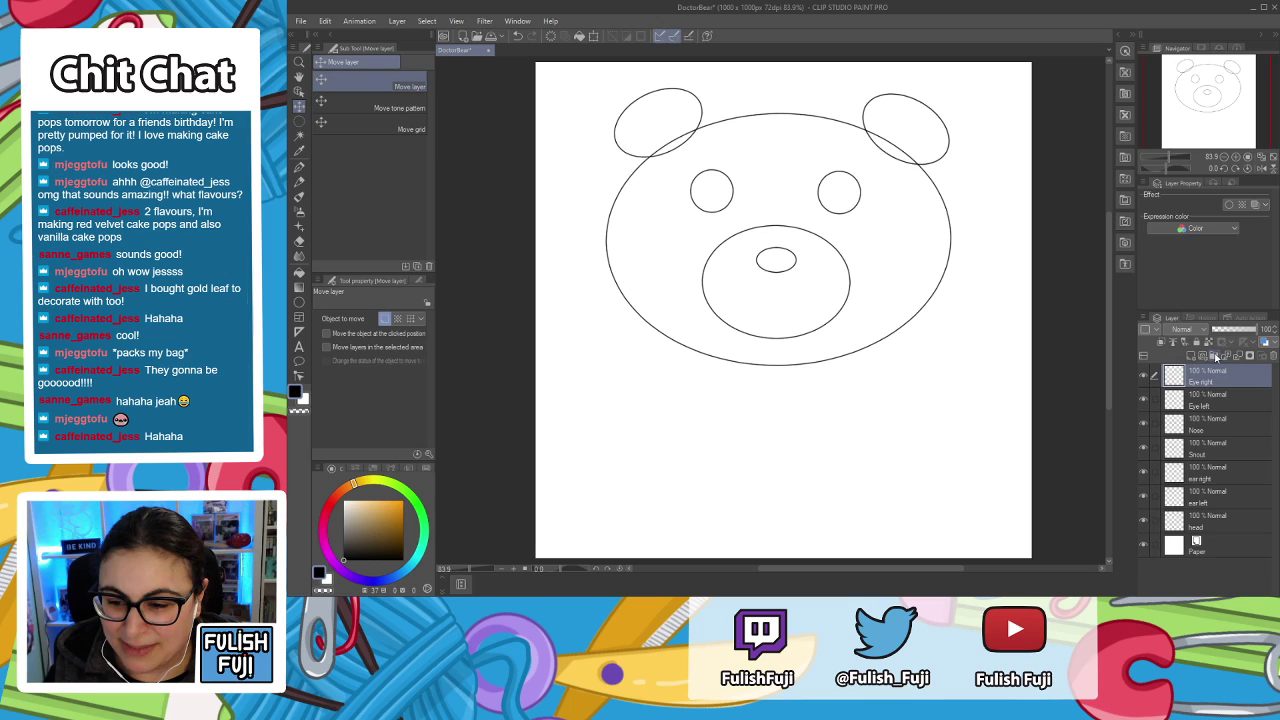
left_click(1213, 356)
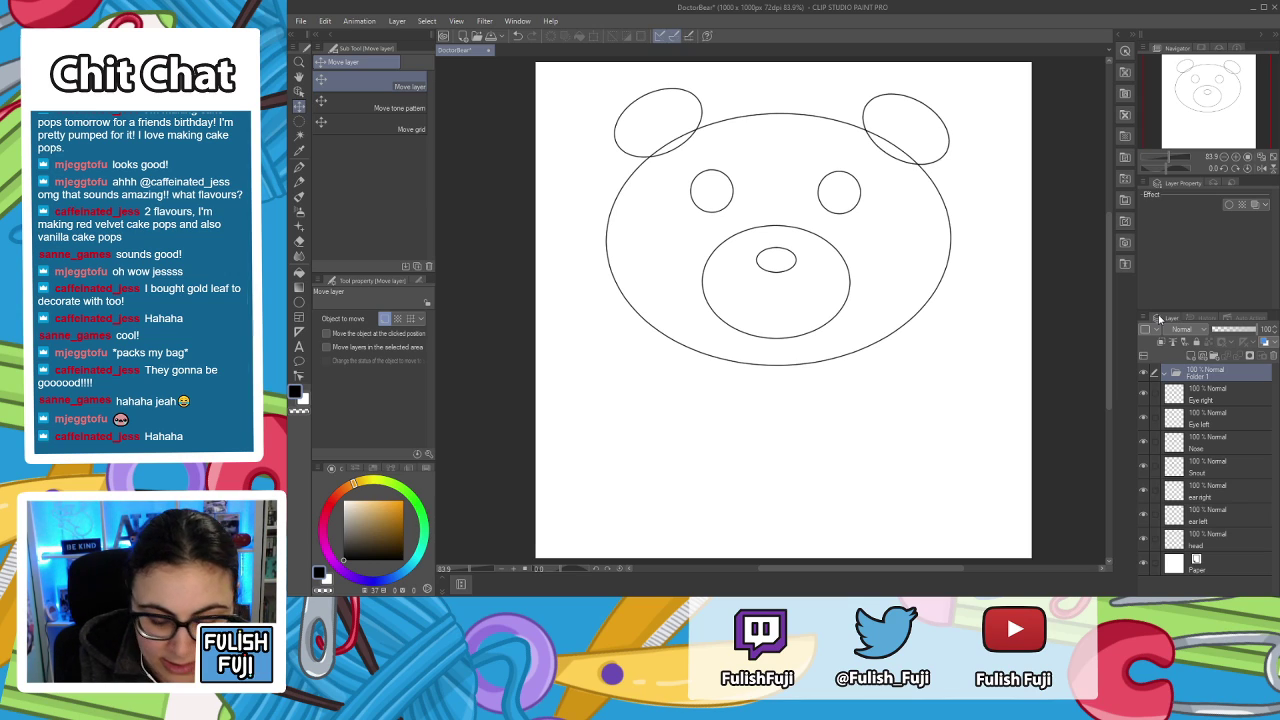
key("Return")
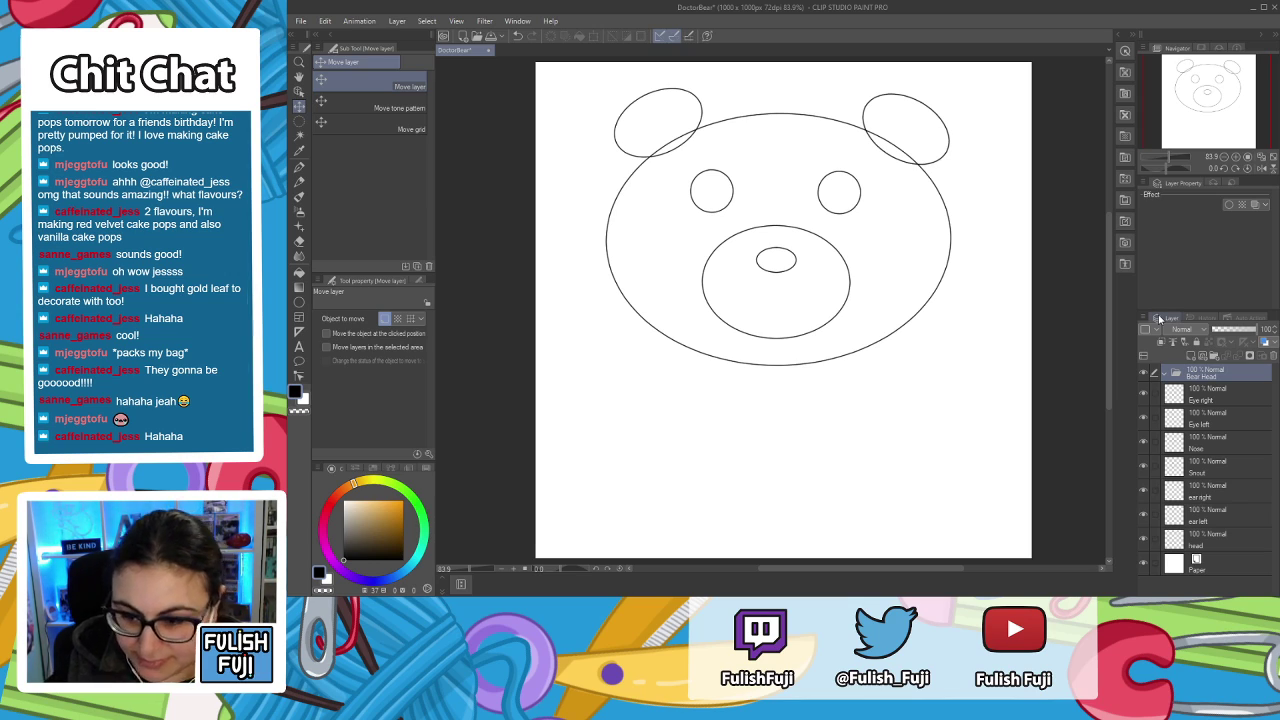
left_click(1205, 401)
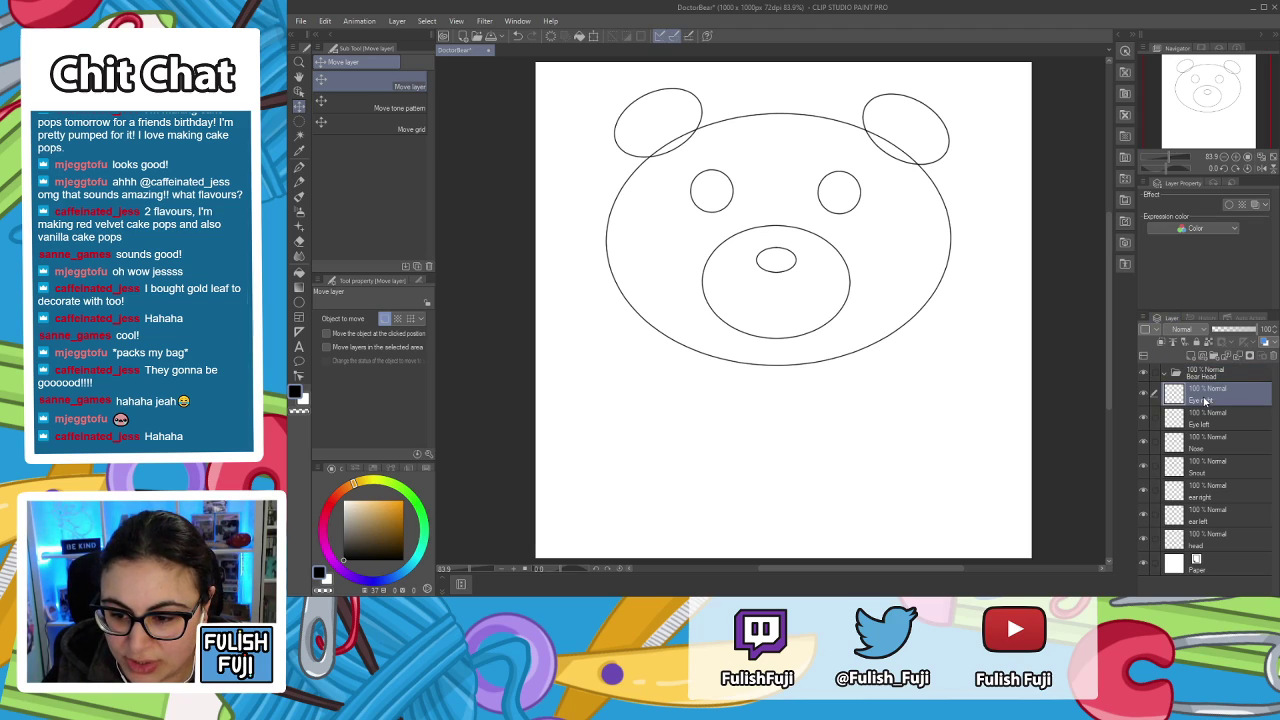
left_click(1221, 540, "shift")
left_click_drag(1219, 390, 1224, 378)
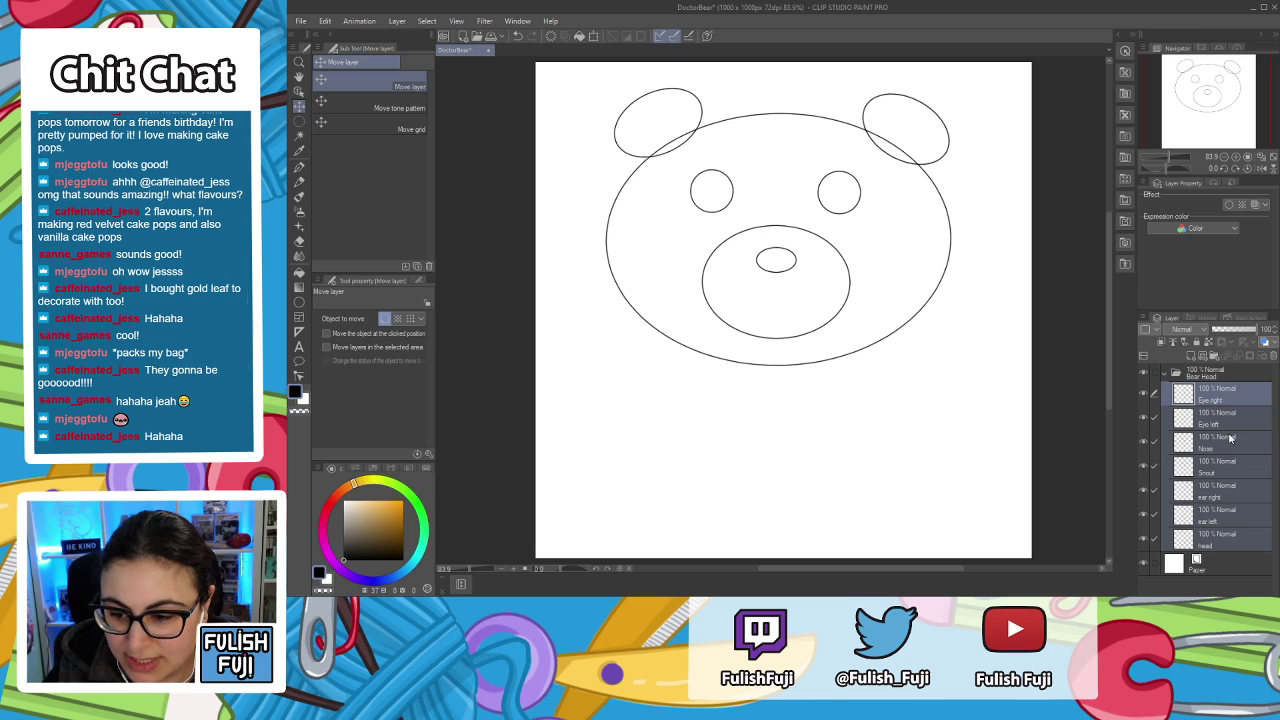
left_click(1167, 375)
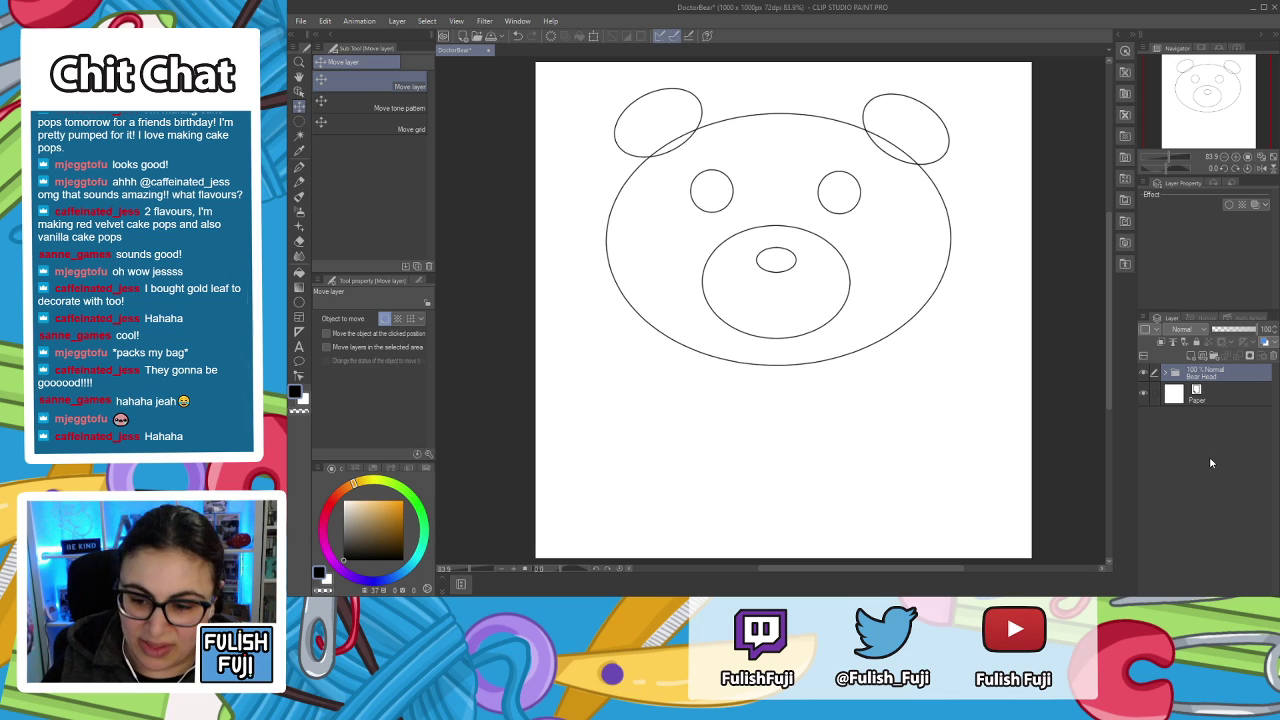
Add a new raster layer above the Bear Head folder and switch to the Ellipse figure tool.
left_click(1190, 356)
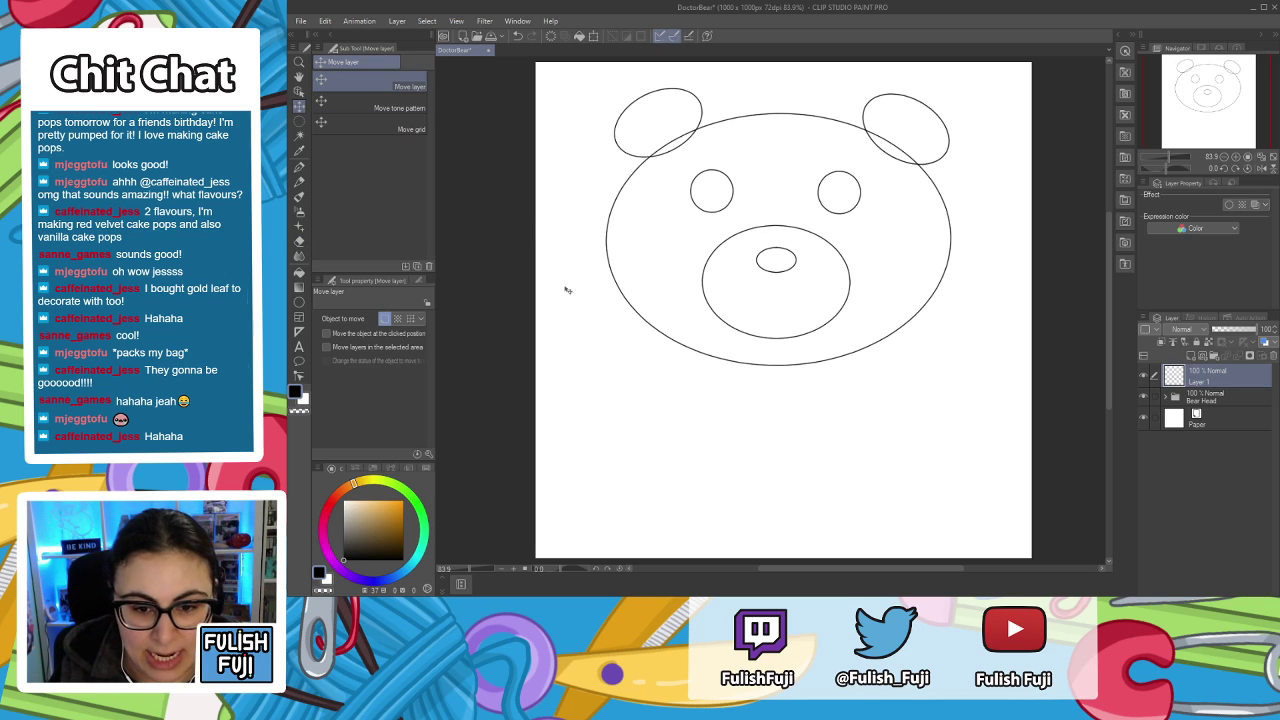
key("u")
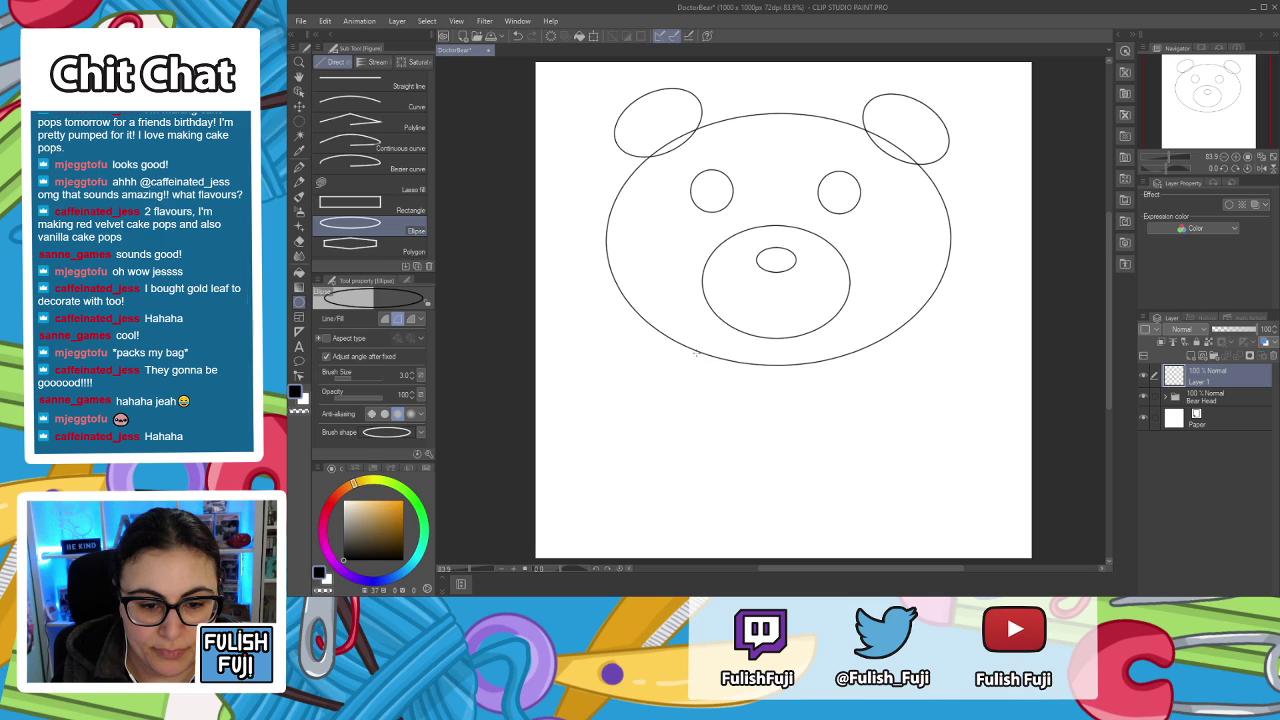
left_click_drag(693, 353, 968, 563)
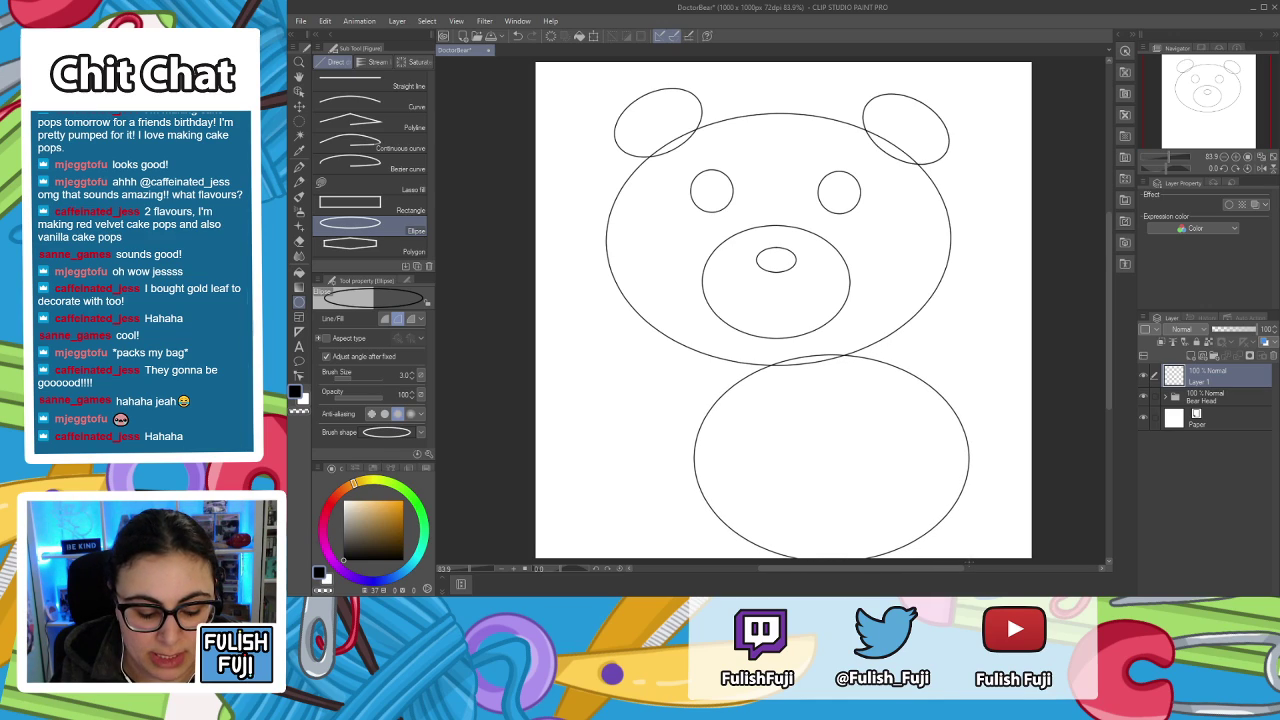
left_click_drag(968, 560, 987, 549)
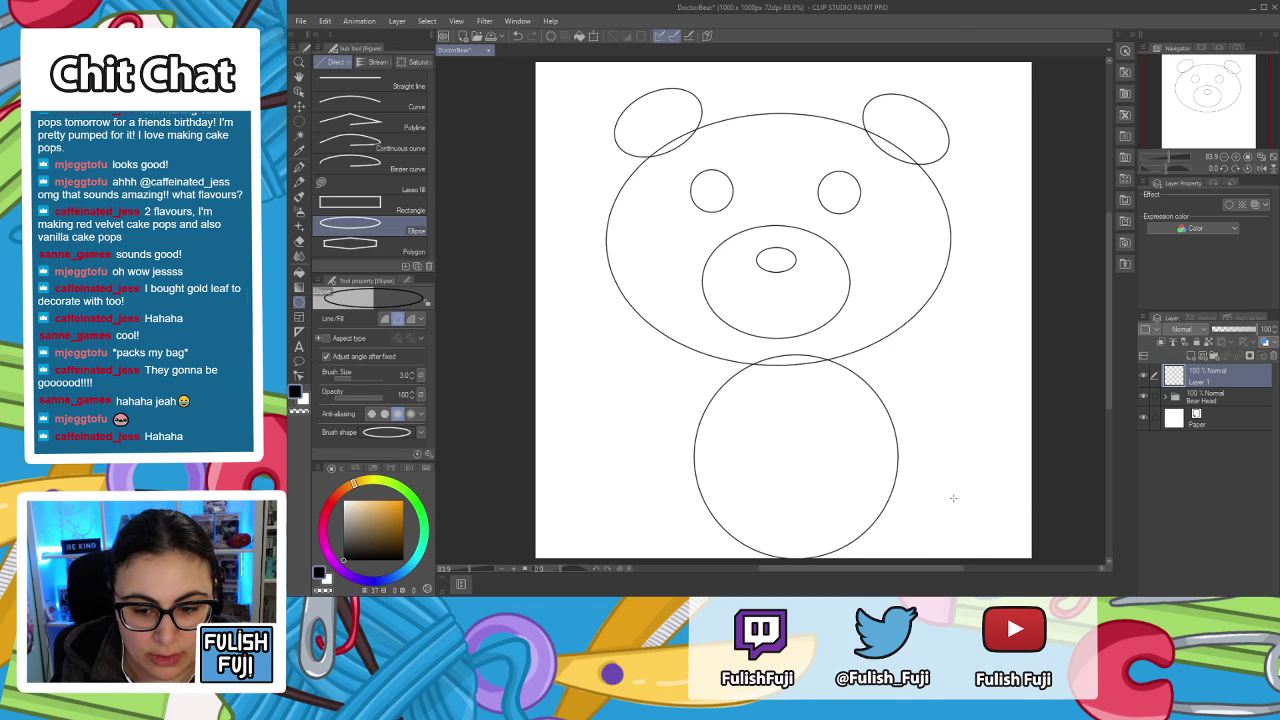
key("ctrl+z")
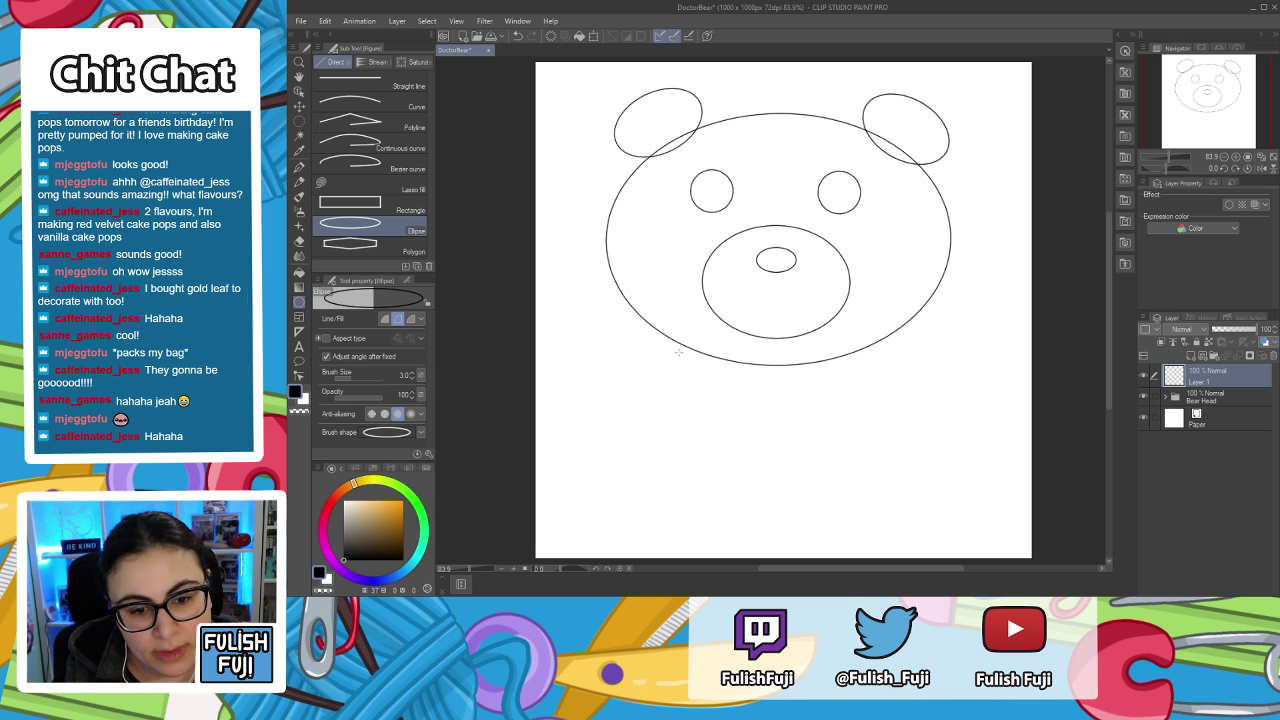
Draw a large unrotated body ellipse, center it directly beneath the head so the outlines touch, and name its layer Main body.
left_click_drag(676, 348, 688, 358)
left_click_drag(755, 431, 944, 559)
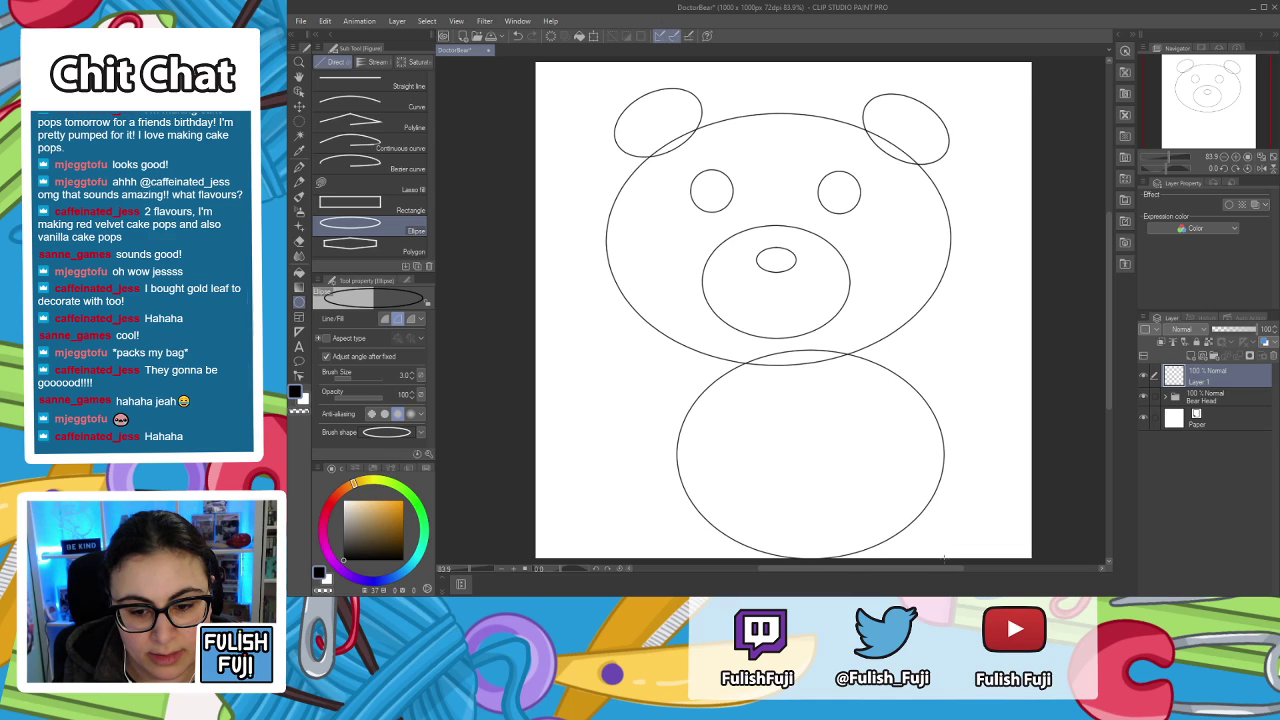
left_click_drag(944, 559, 948, 560)
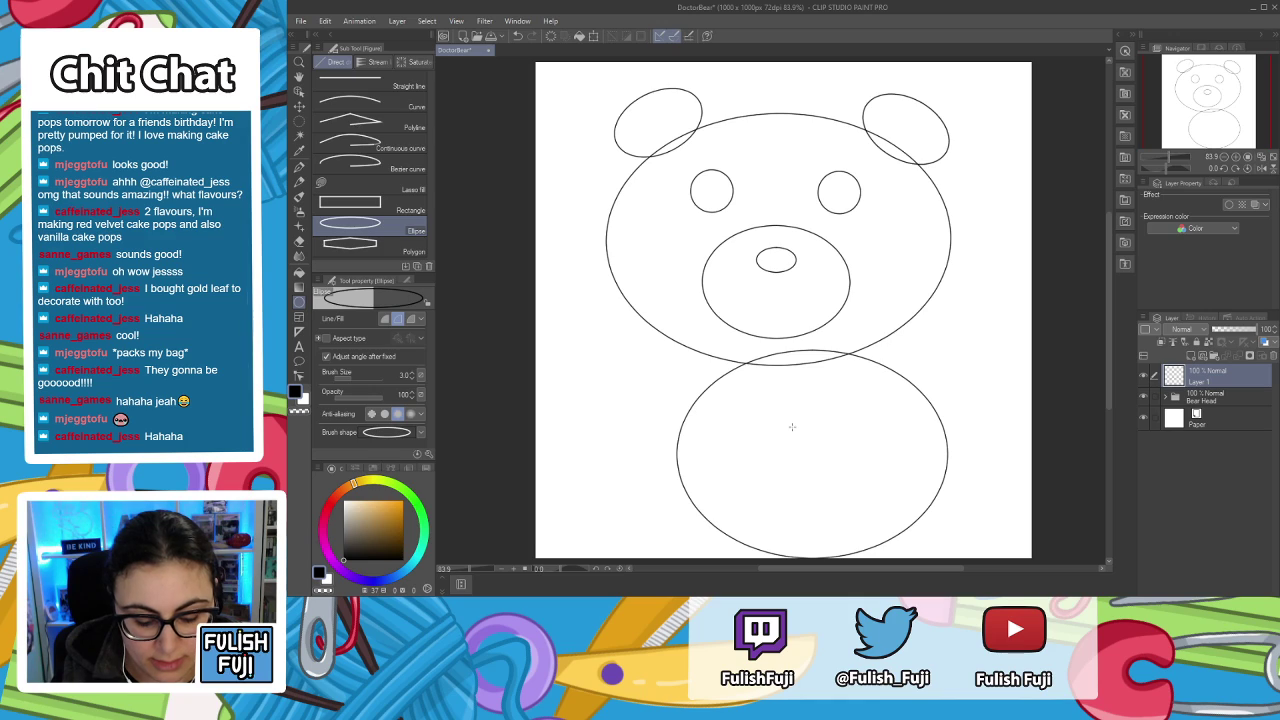
key("k")
left_click_drag(870, 477, 835, 495)
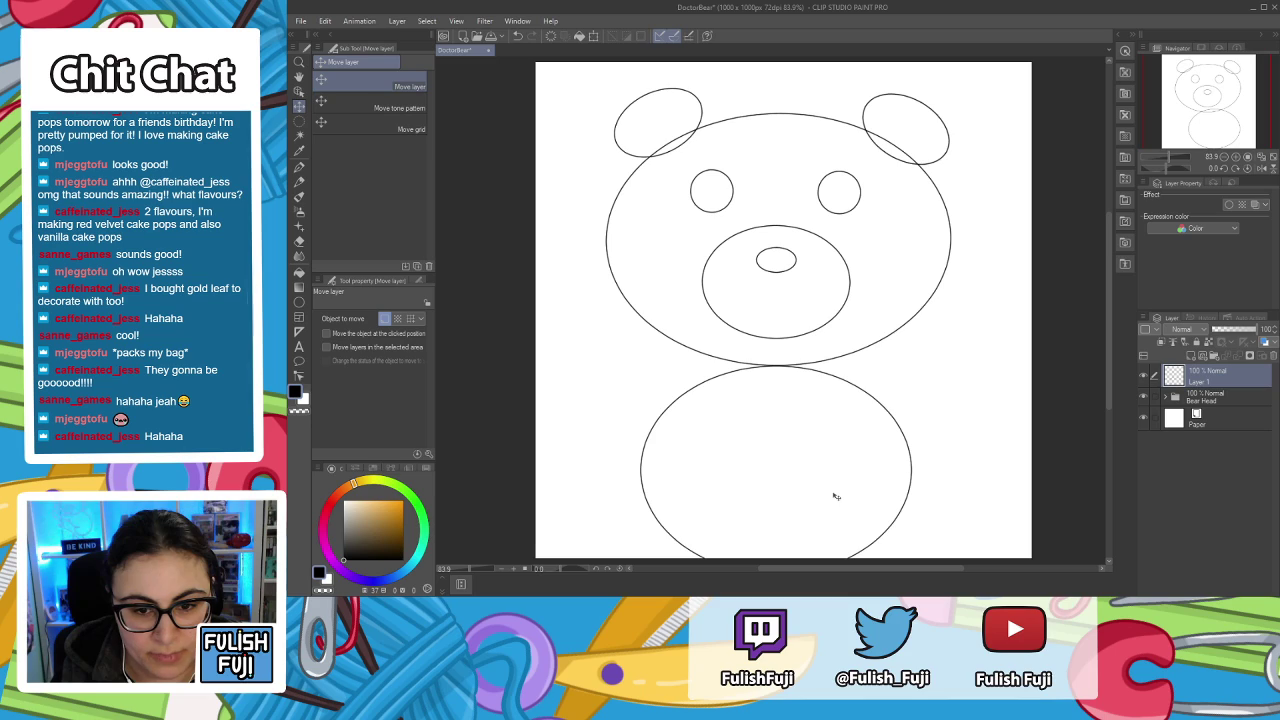
left_click_drag(834, 494, 834, 491)
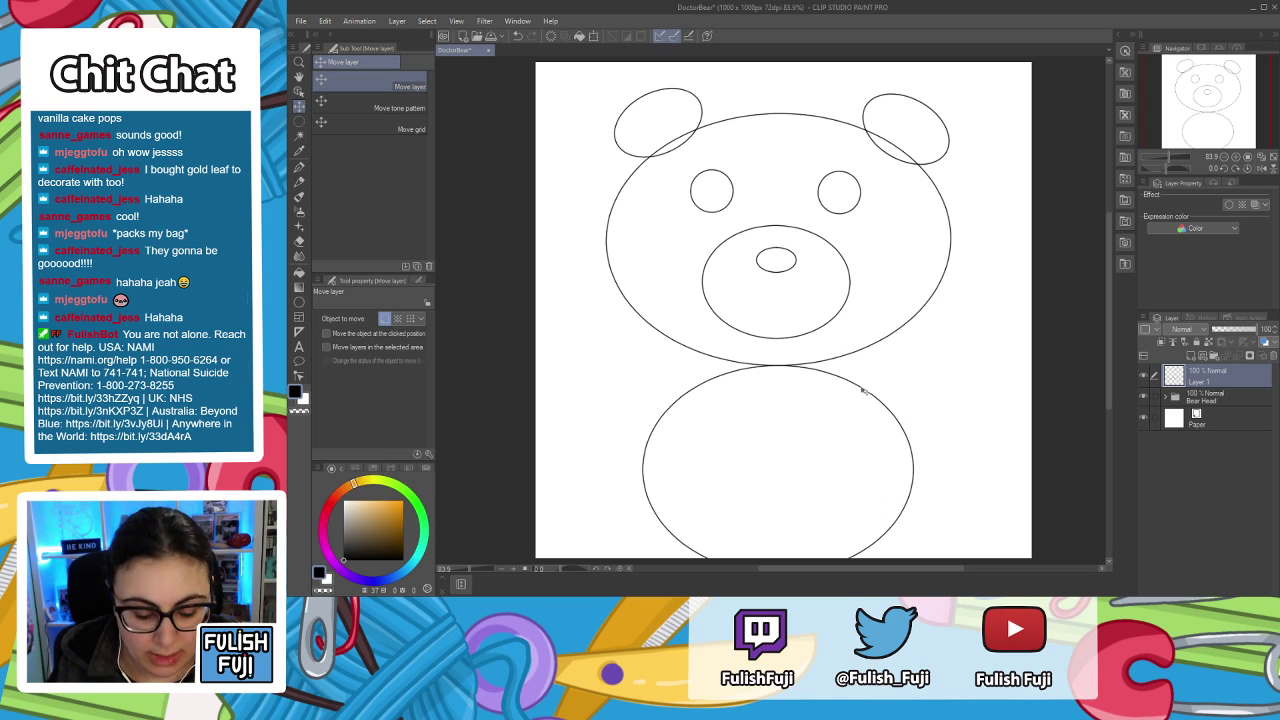
key("u")
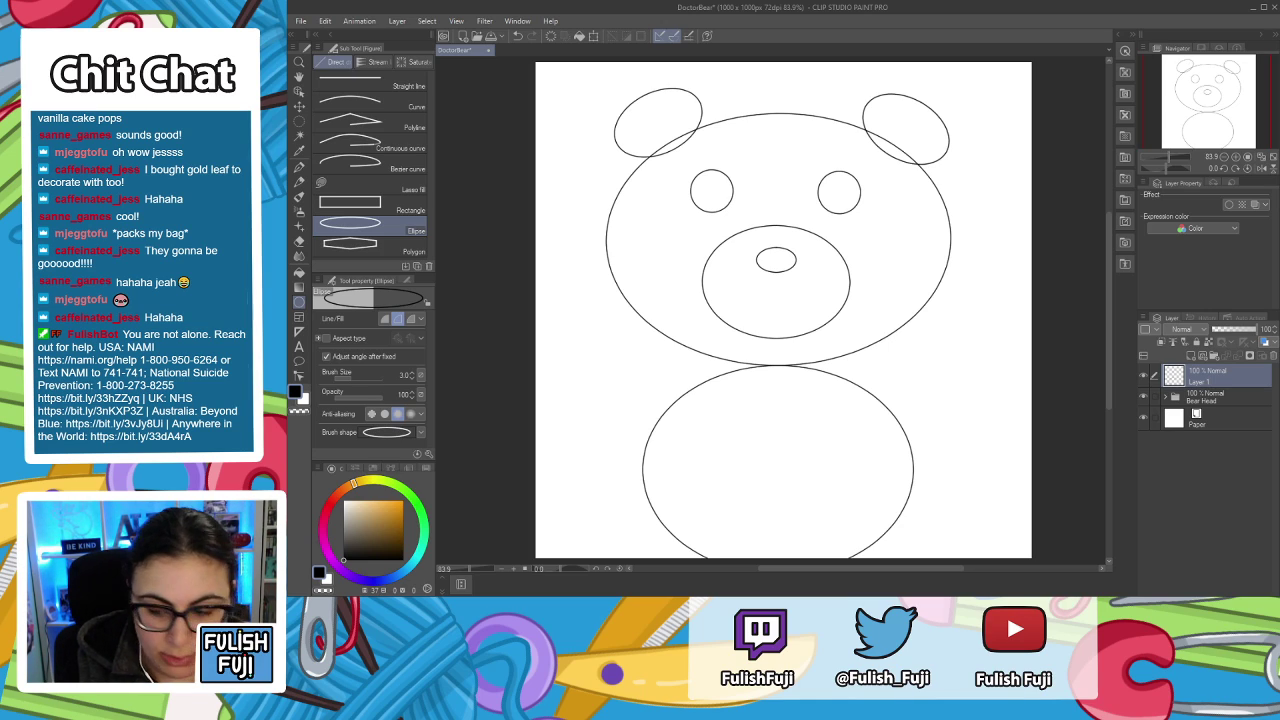
key("Return")
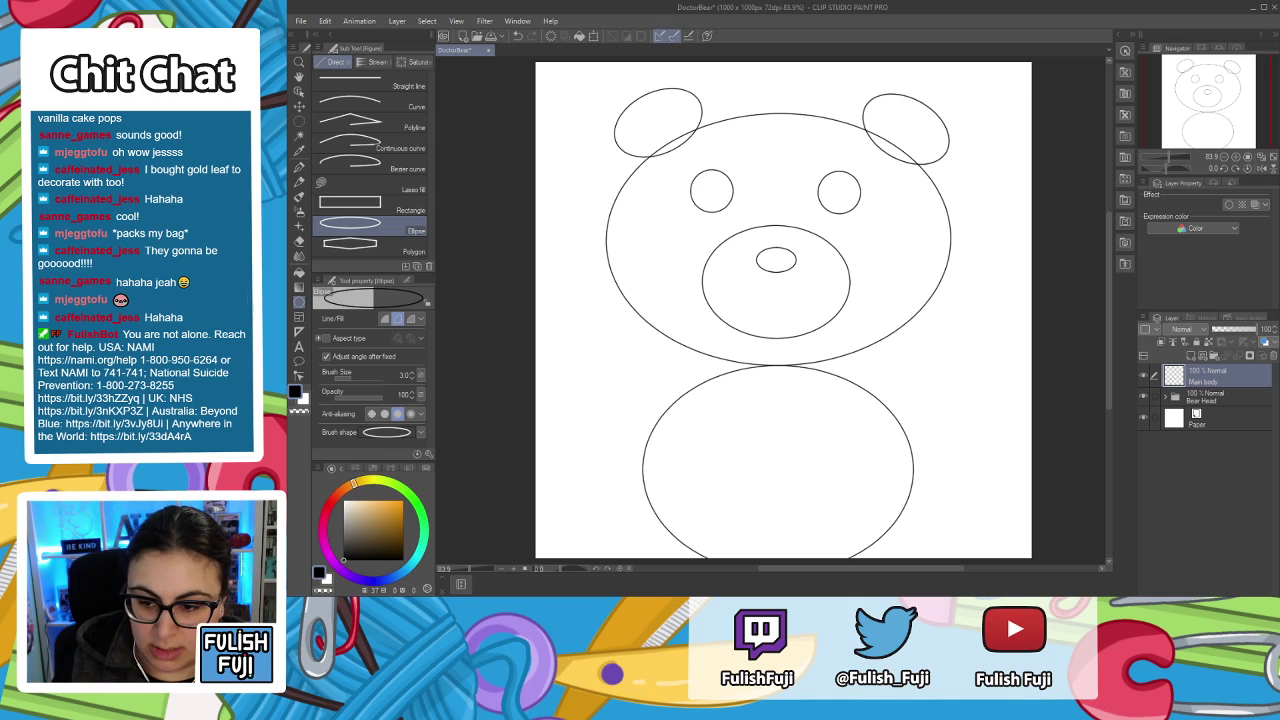
left_click(1202, 355)
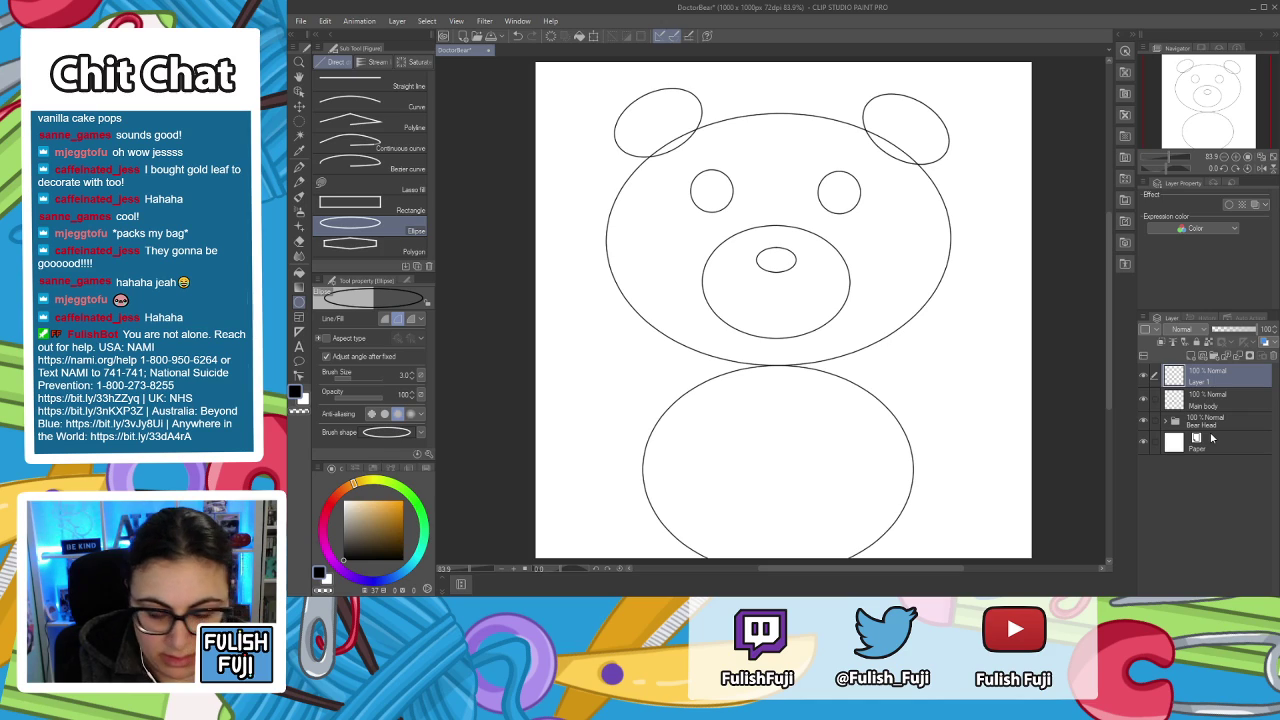
key("Return")
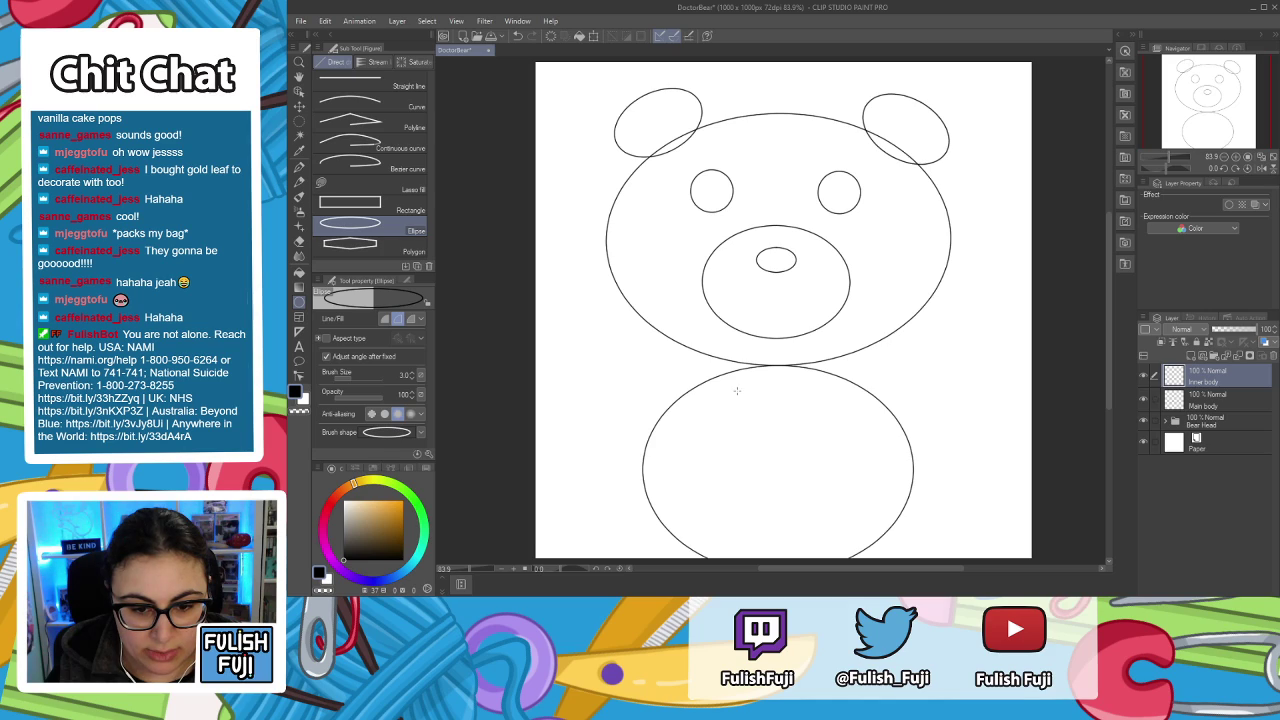
left_click_drag(731, 388, 828, 555)
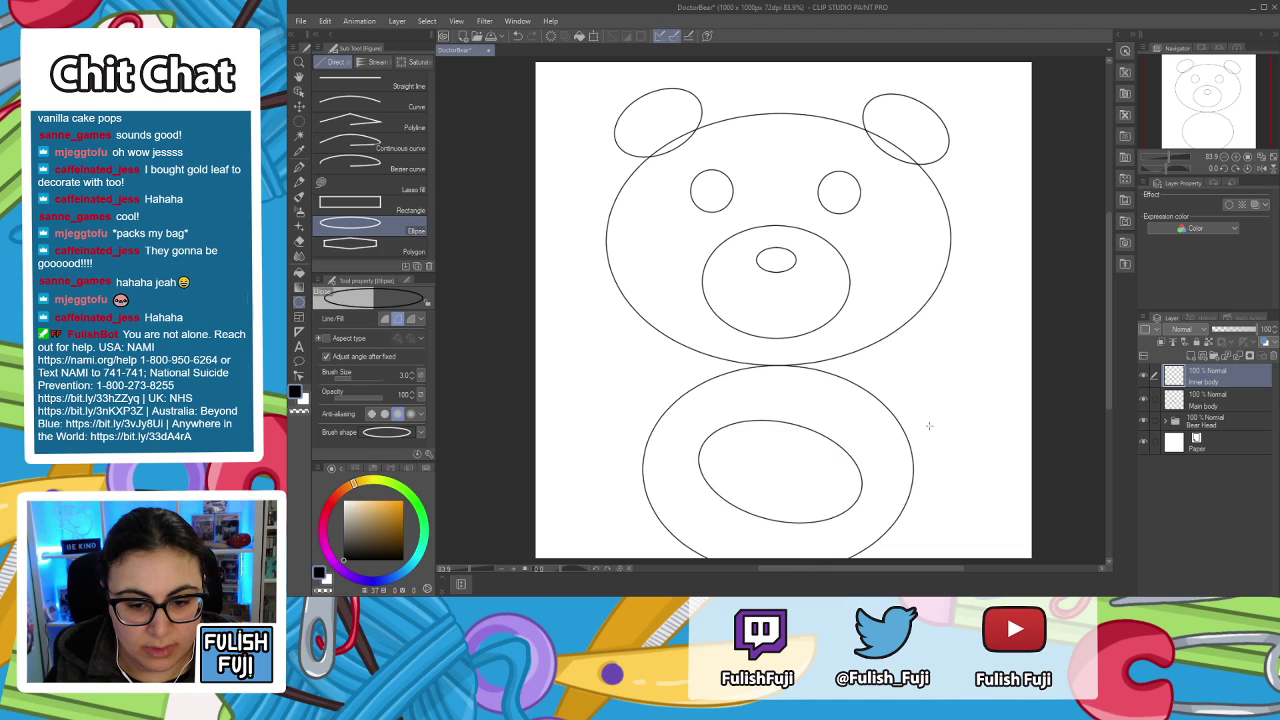
key("Escape")
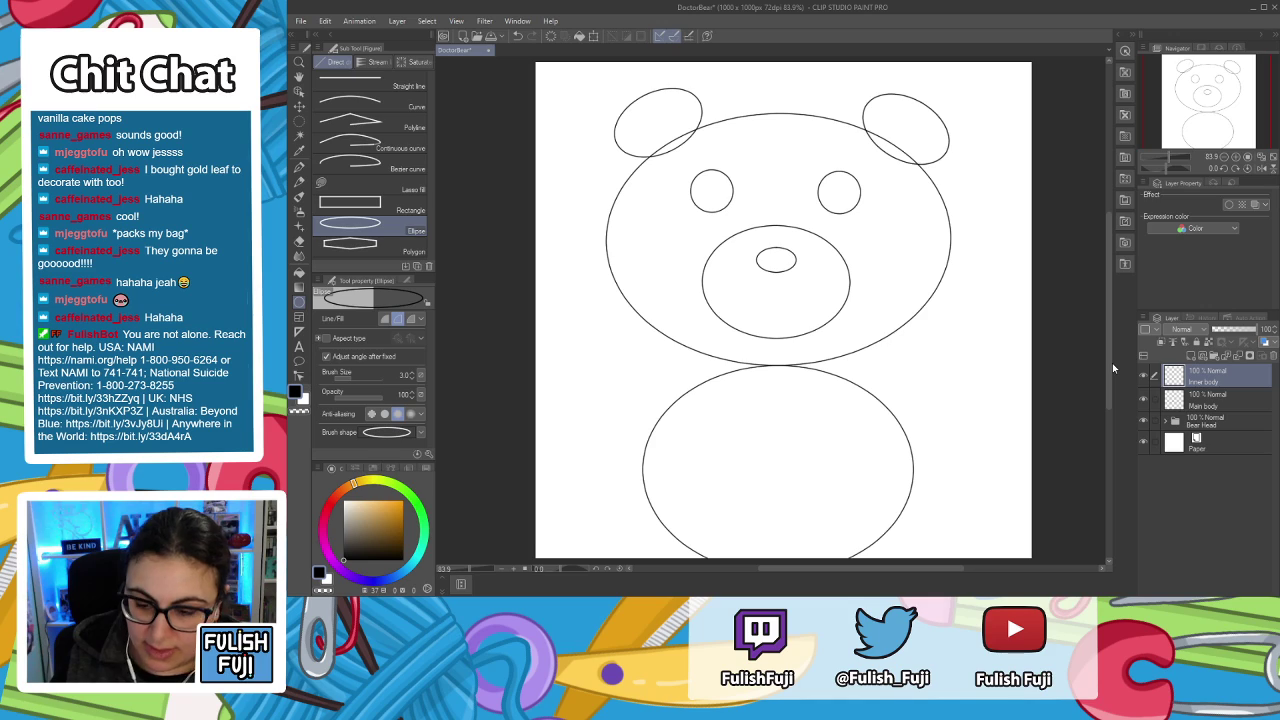
key("ctrl+z")
key("ctrl+e")
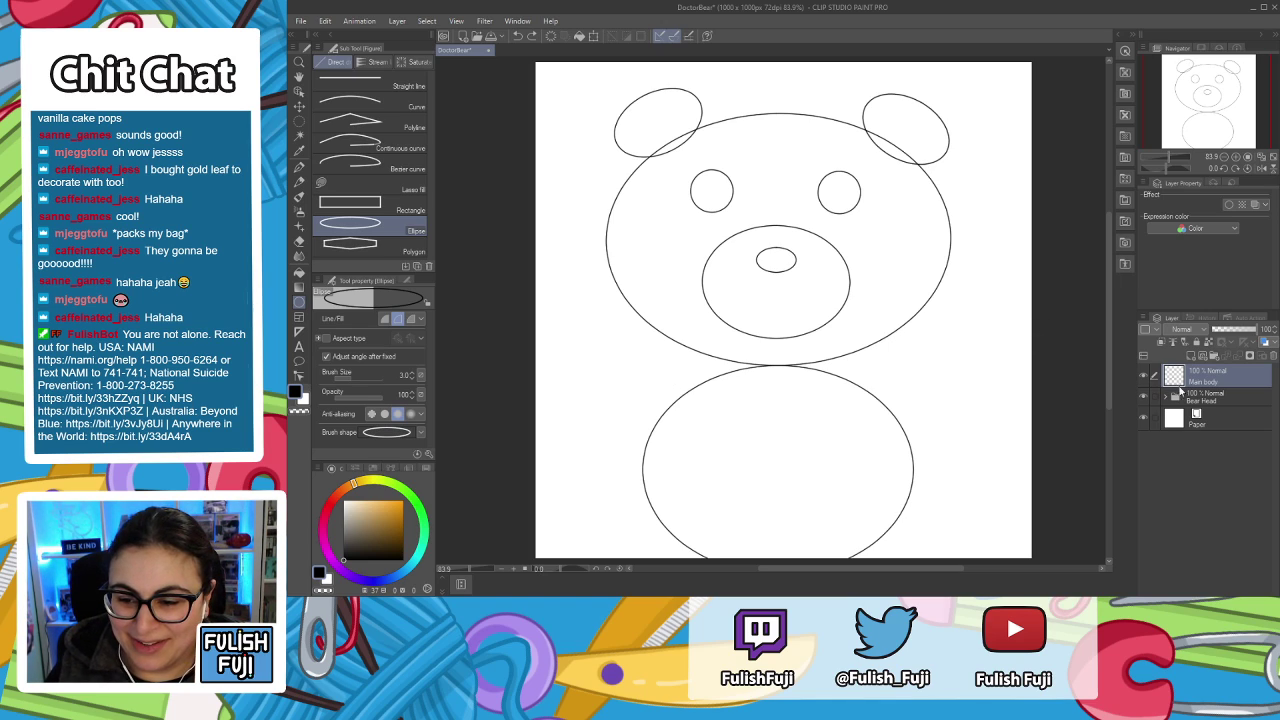
Add a raster layer named Left arm above Main body and draw a flat, slightly tilted ellipse across the body's upper left part.
left_click(1190, 356)
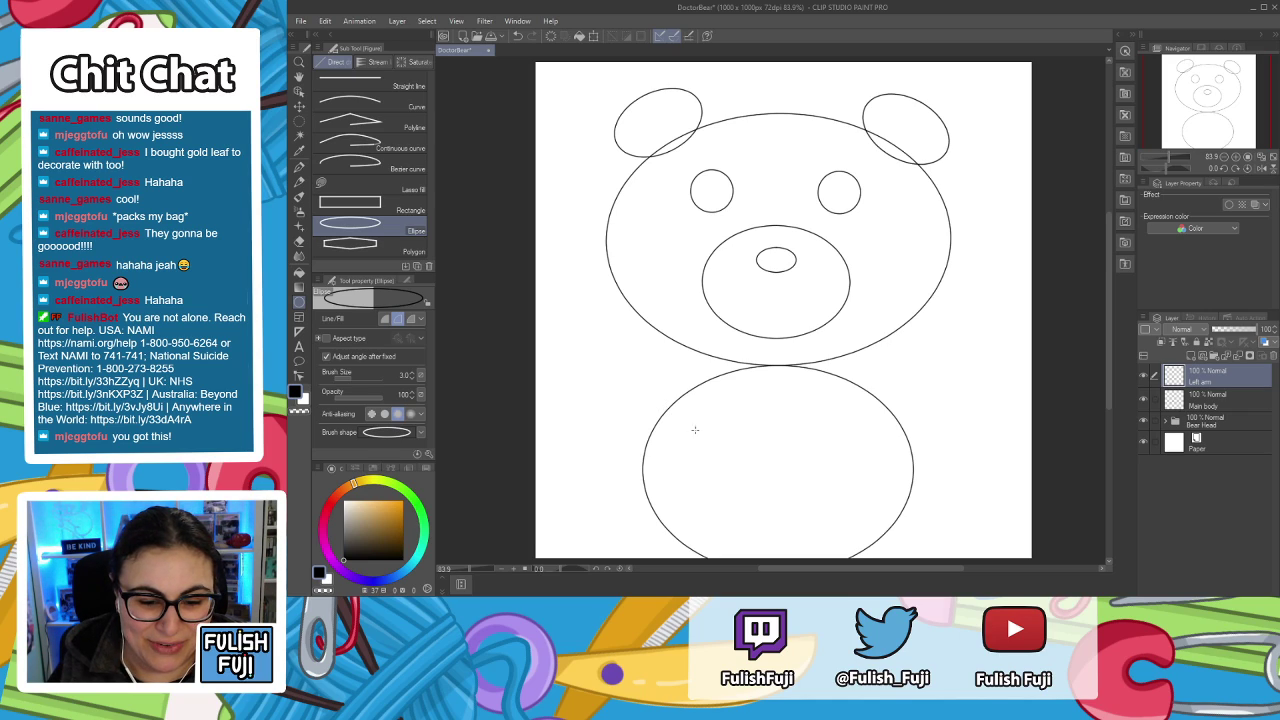
left_click_drag(647, 409, 791, 456)
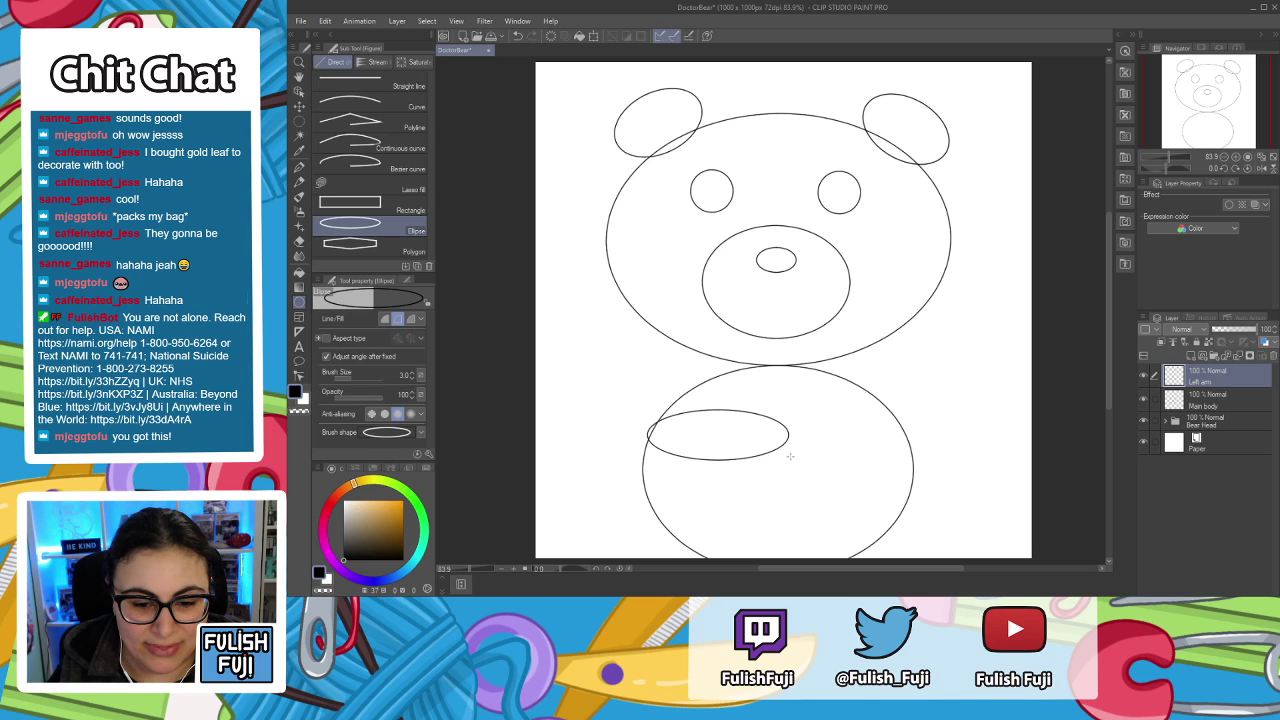
left_click(793, 456)
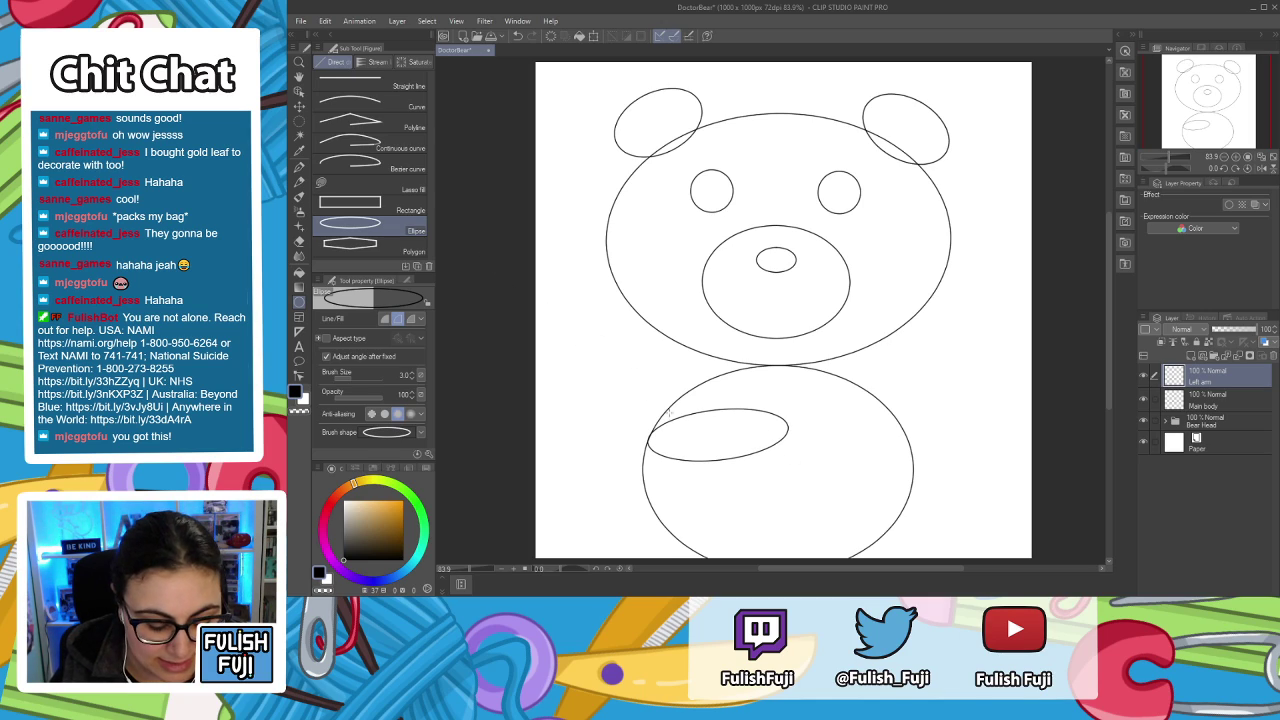
key("k")
left_click_drag(775, 433, 793, 410)
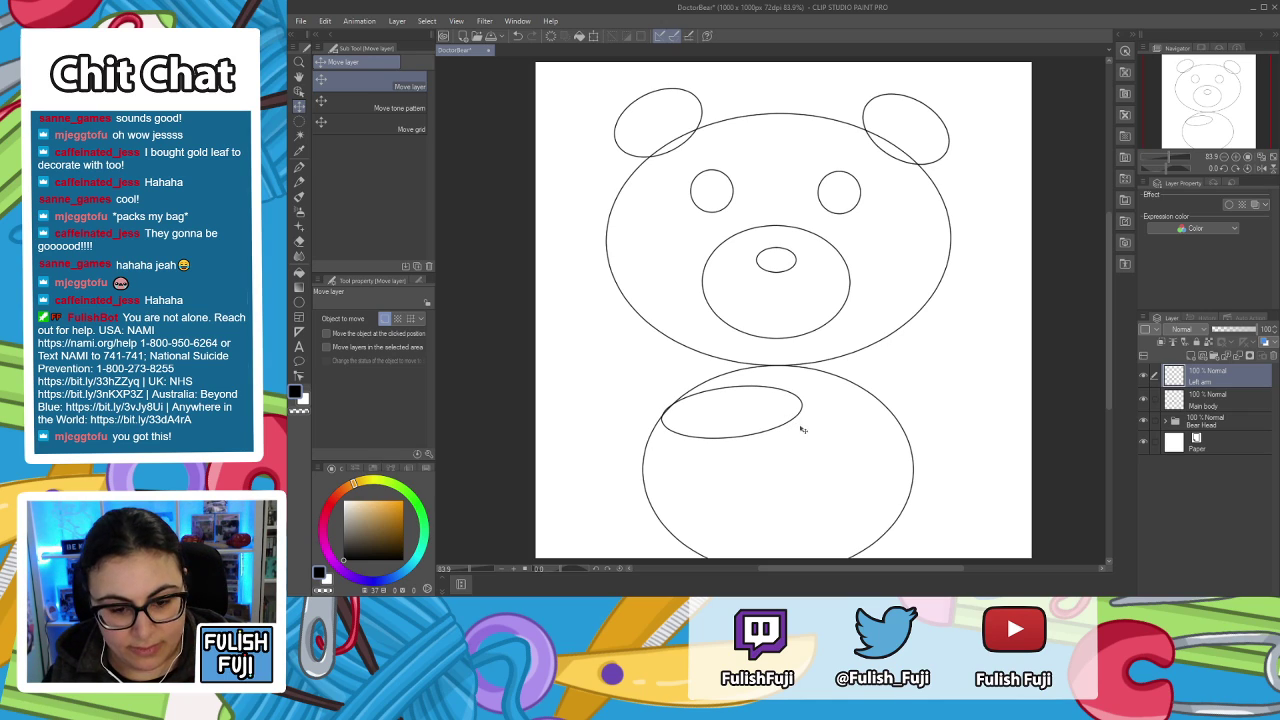
Rotate the left arm ellipse about 20 degrees clockwise and shift it slightly down and left, with its outer end over the body's left edge.
key("ctrl+t")
left_click_drag(825, 428, 819, 459)
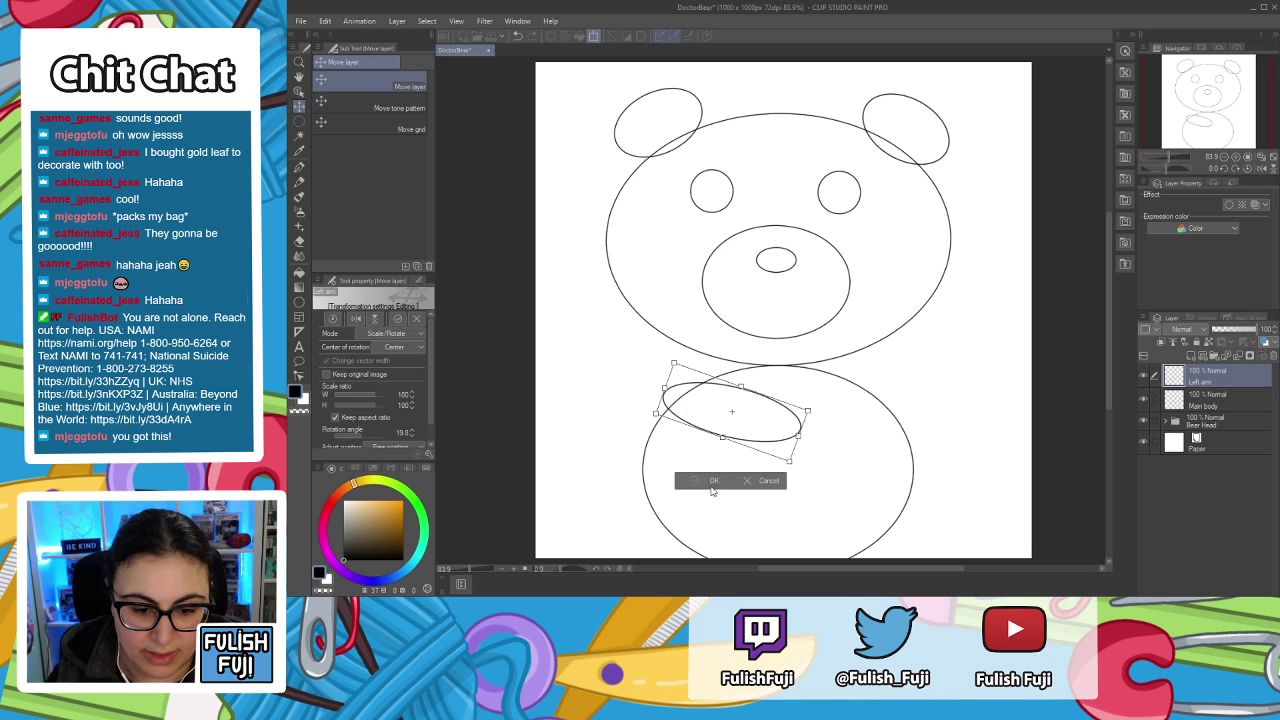
left_click(721, 482)
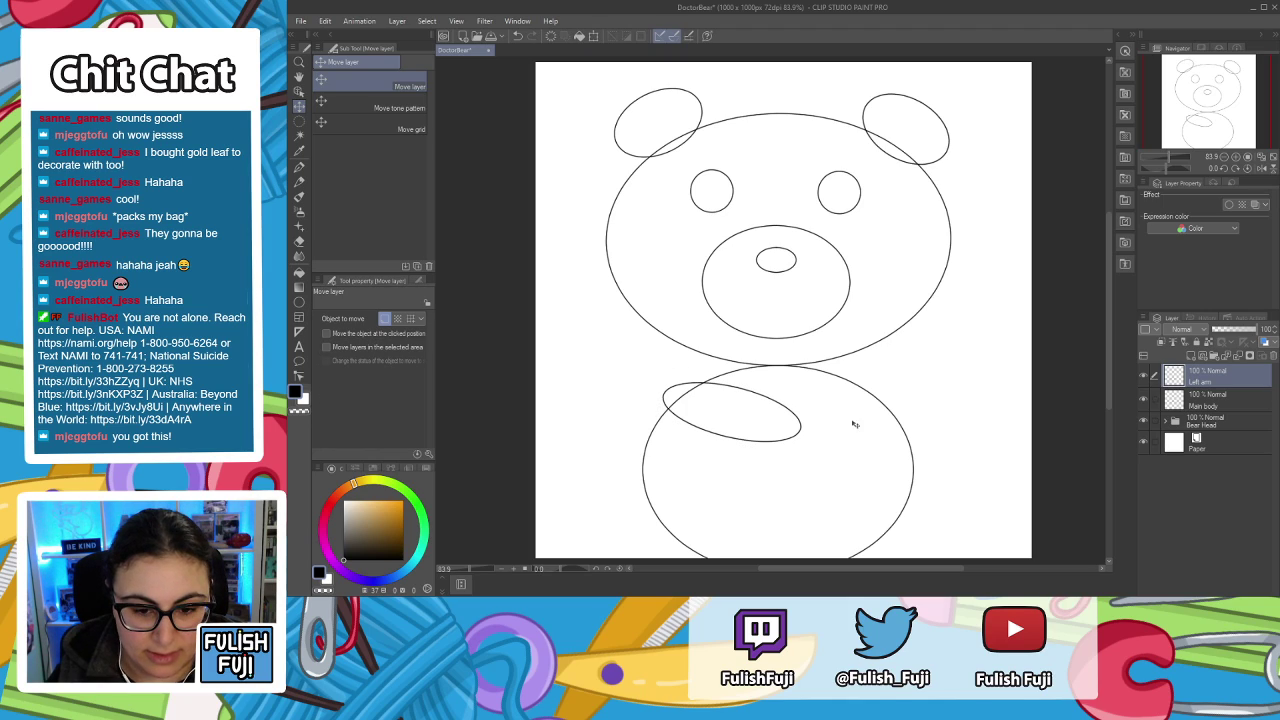
left_click_drag(775, 434, 762, 443)
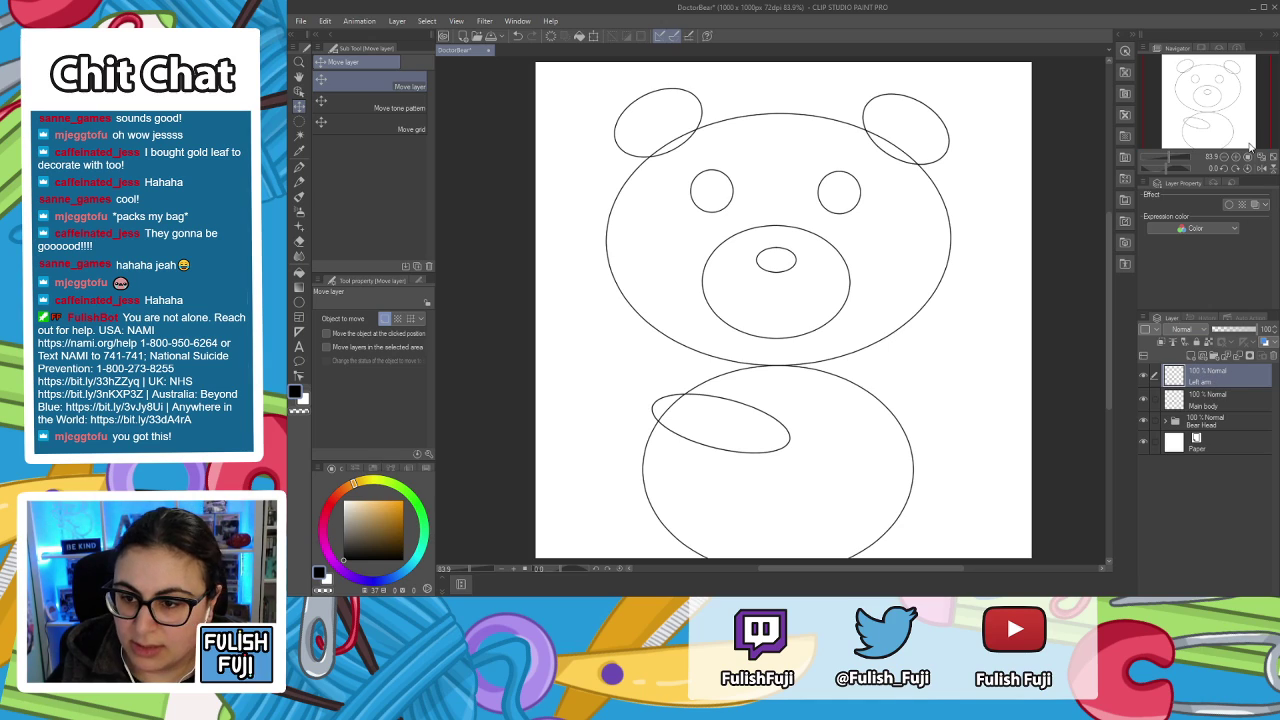
Duplicate the Left arm layer and rename the copy Right arm.
key("ctrl+j")
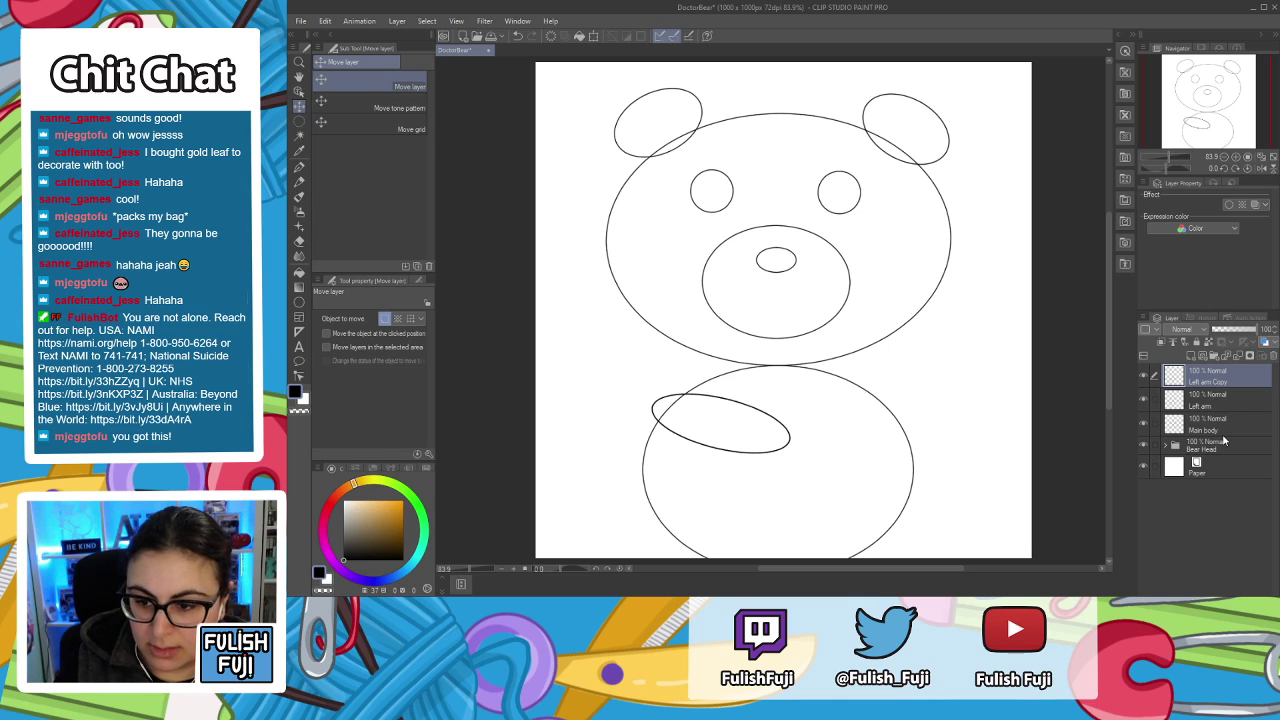
type("Right arm")
key("Return")
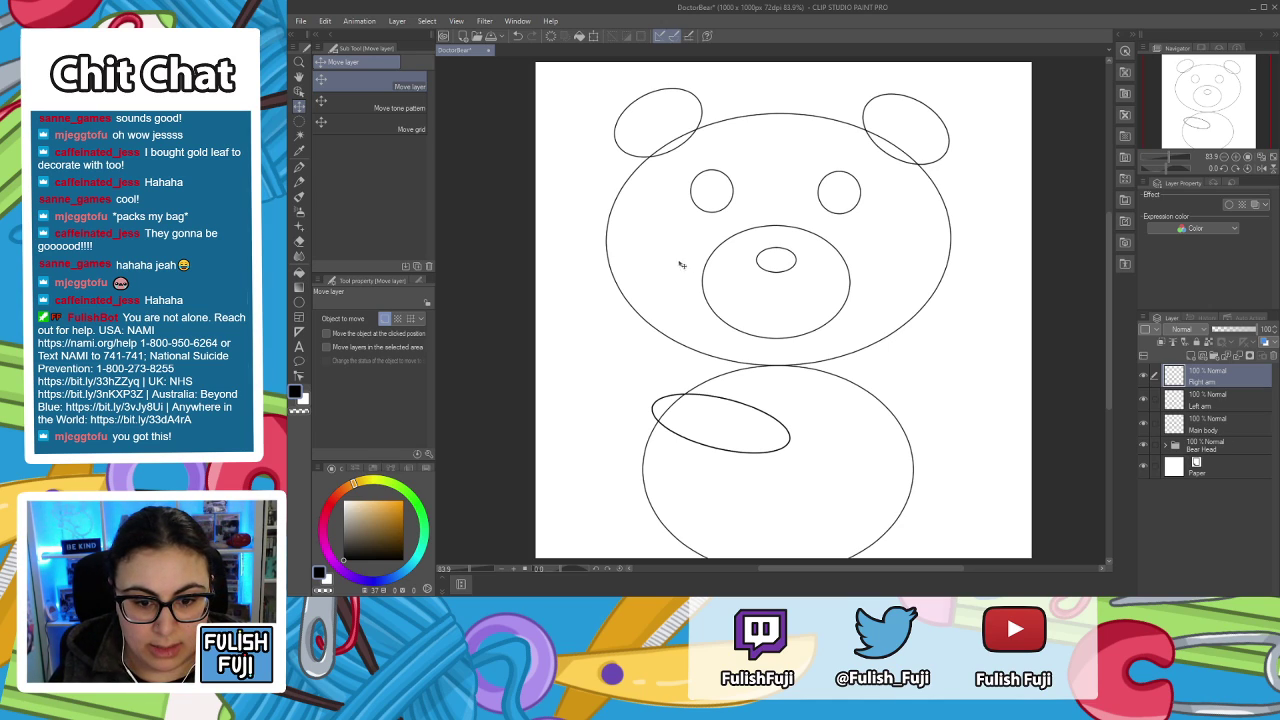
Move the right arm ellipse to the body's right side and rotate it about 29 degrees counterclockwise, its inner tip overlapping the left arm's.
left_click_drag(757, 422, 956, 407)
key("ctrl+t")
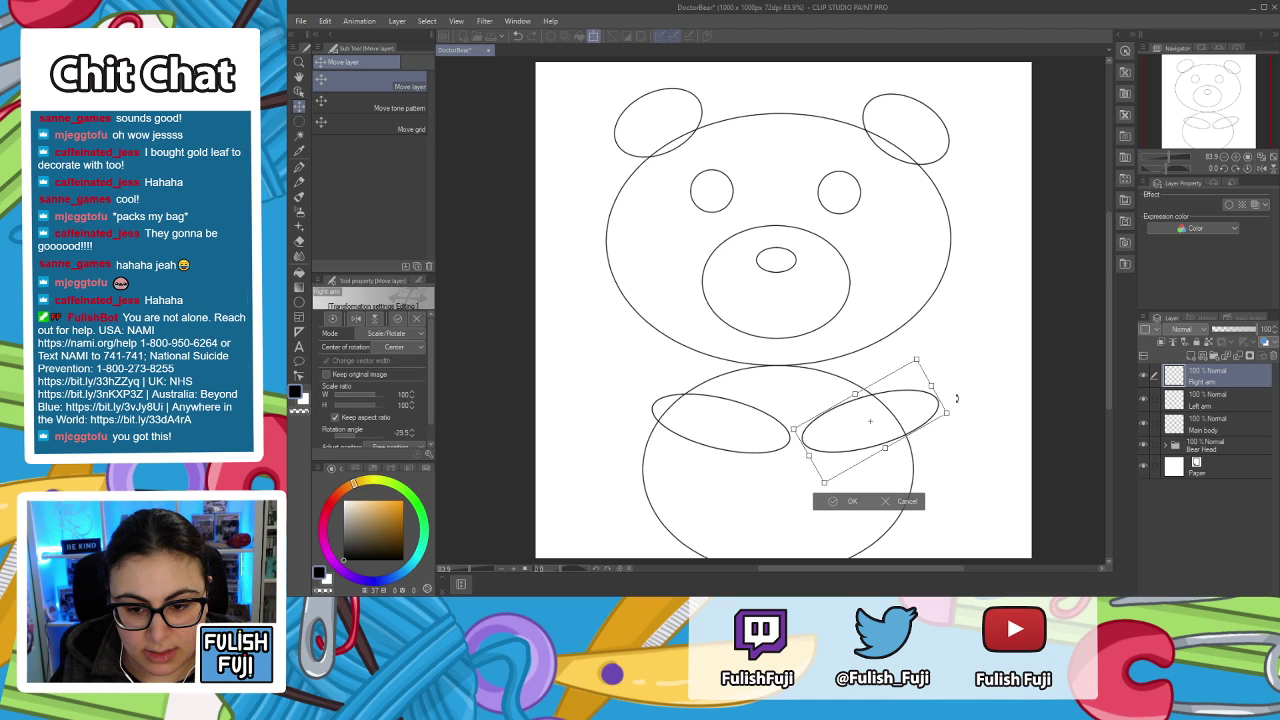
left_click_drag(906, 412, 878, 426)
left_click(819, 509)
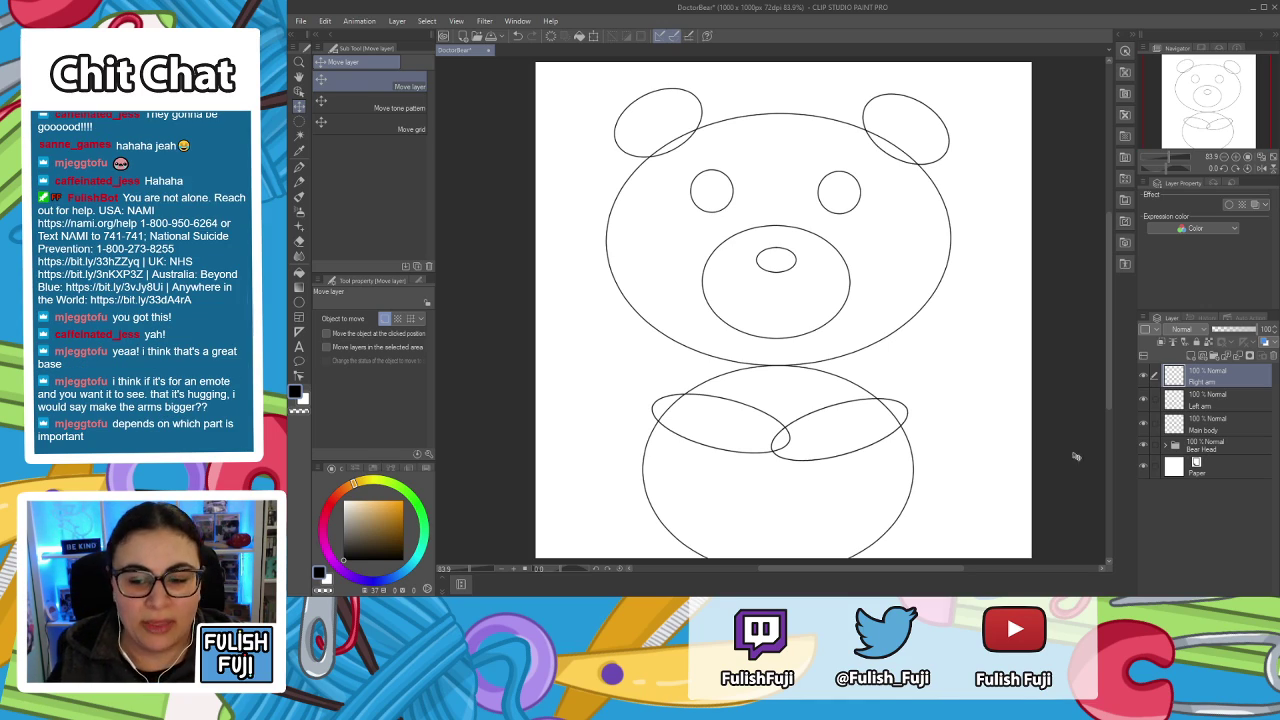
Scale the Left arm ellipse up proportionally to about 128% so it reaches past the body's center.
left_click(1228, 404)
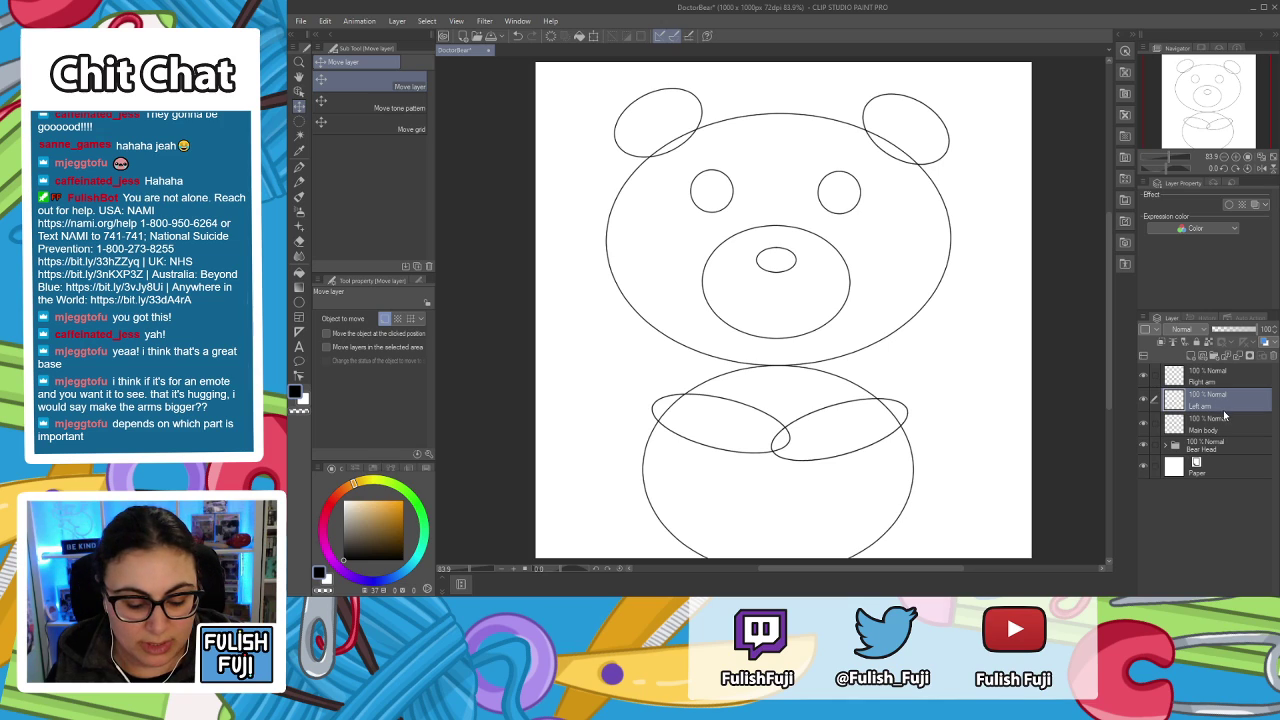
key("ctrl+t")
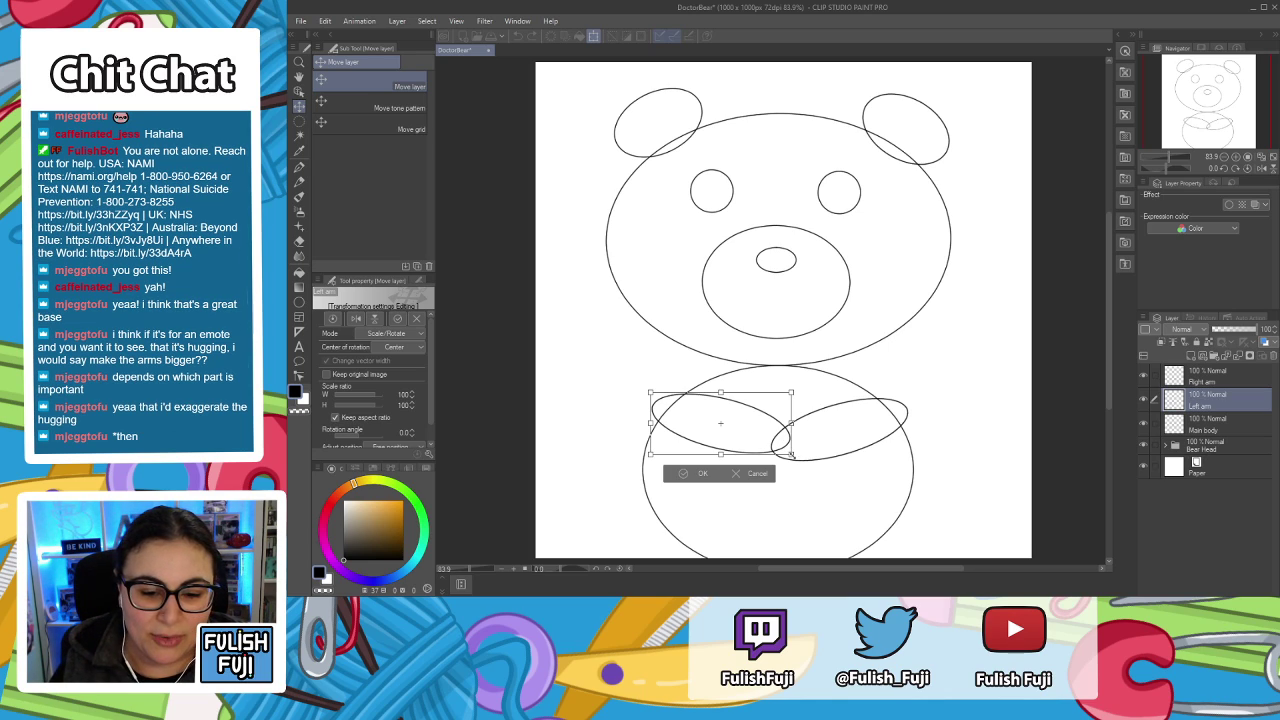
left_click_drag(791, 455, 788, 452)
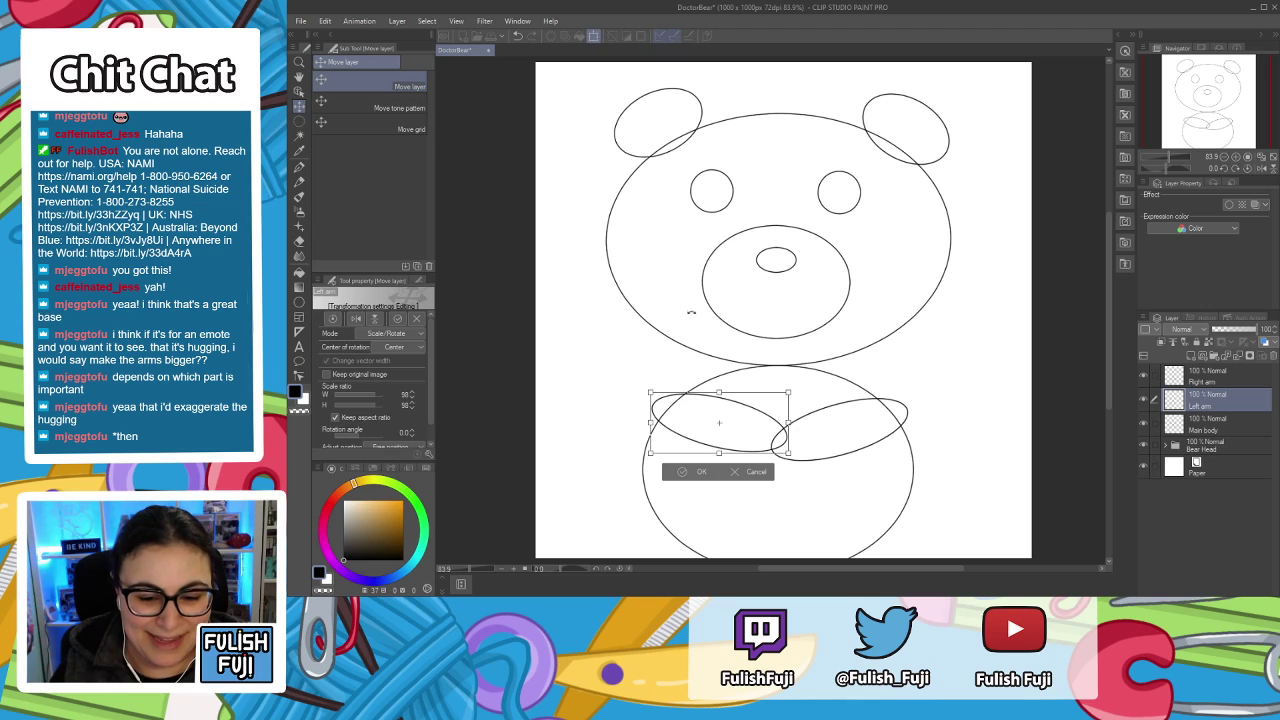
left_click_drag(788, 452, 754, 452)
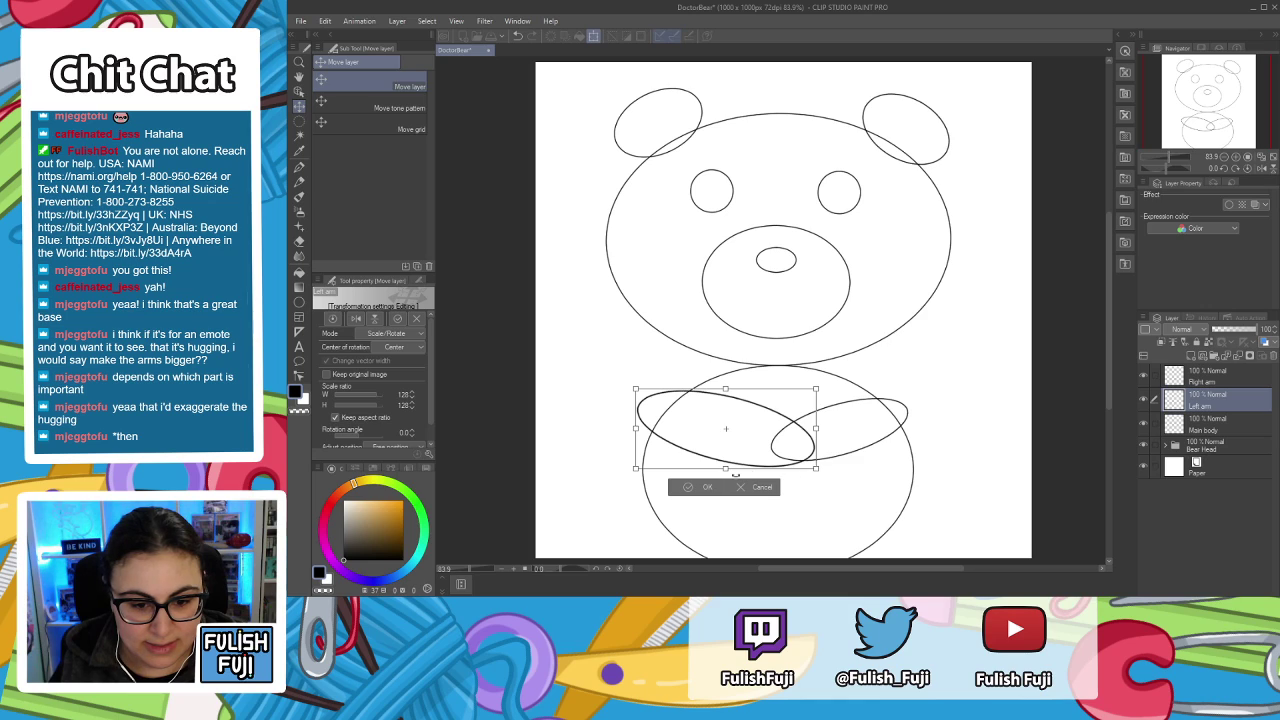
left_click(708, 487)
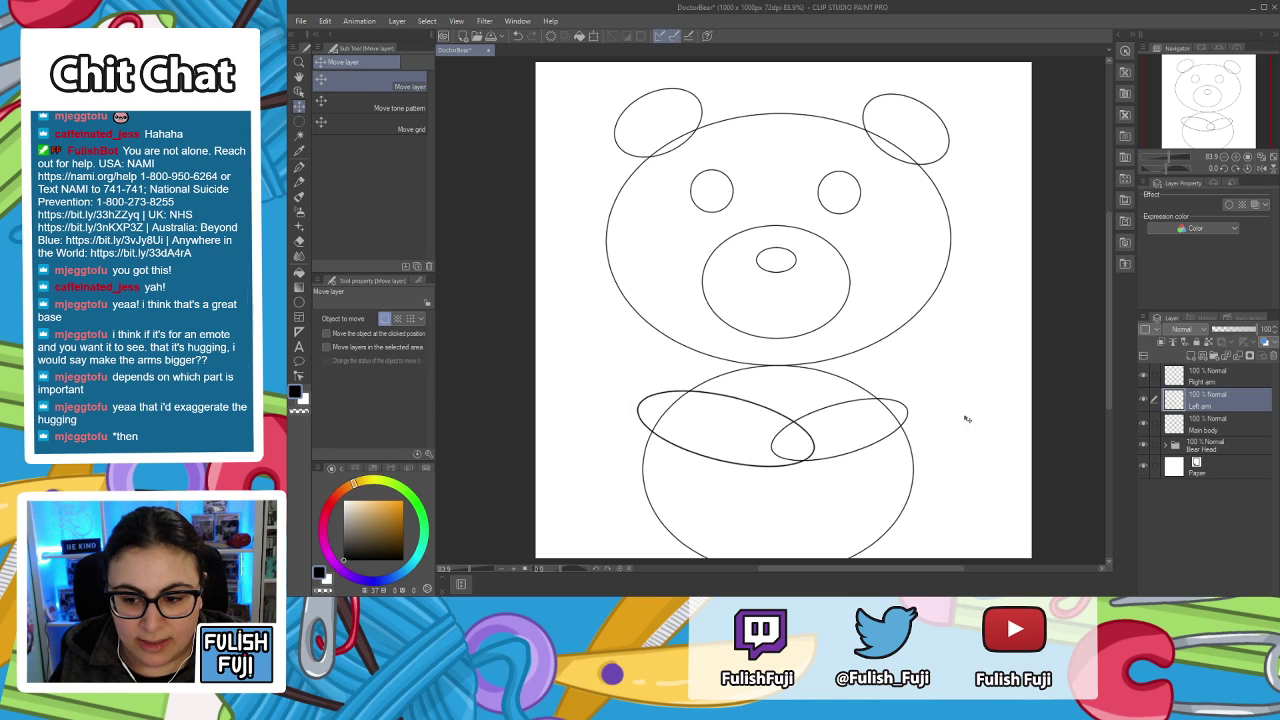
Scale the Right arm ellipse up proportionally to about 125% toward the left and nudge it up to level its lower edge with the left arm's.
left_click(1212, 378)
key("ctrl+t")
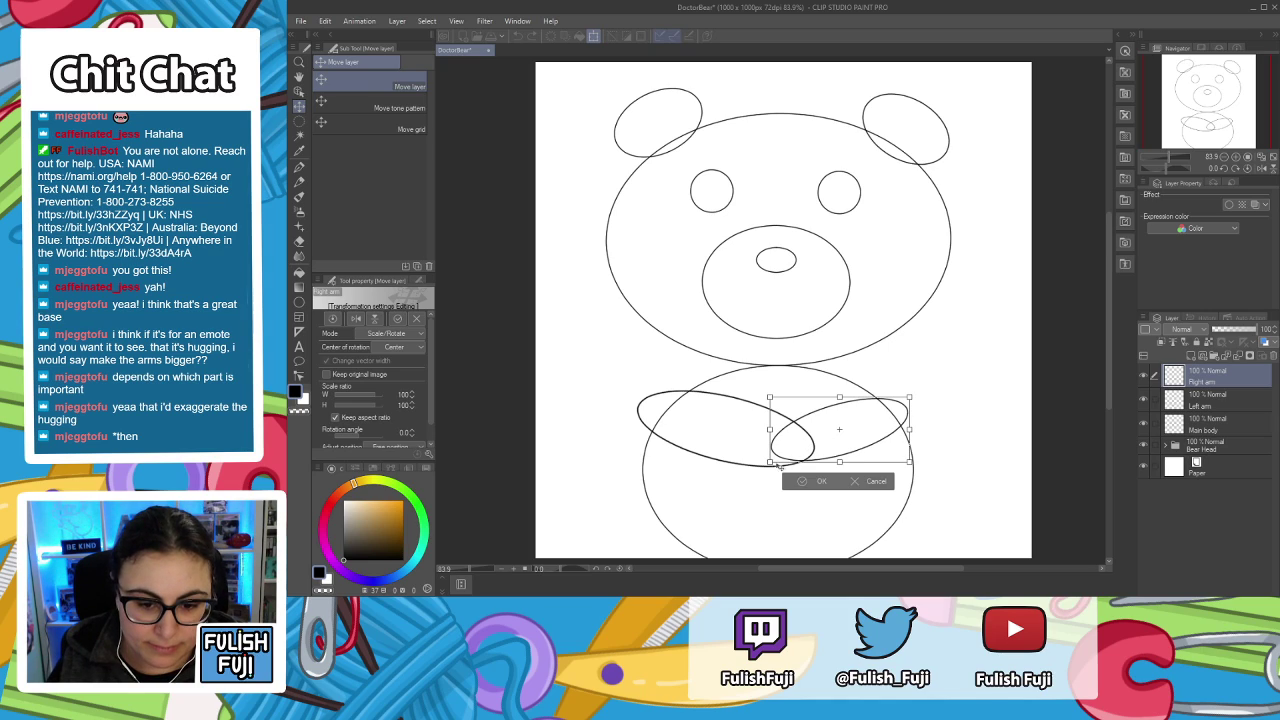
left_click_drag(774, 464, 735, 478)
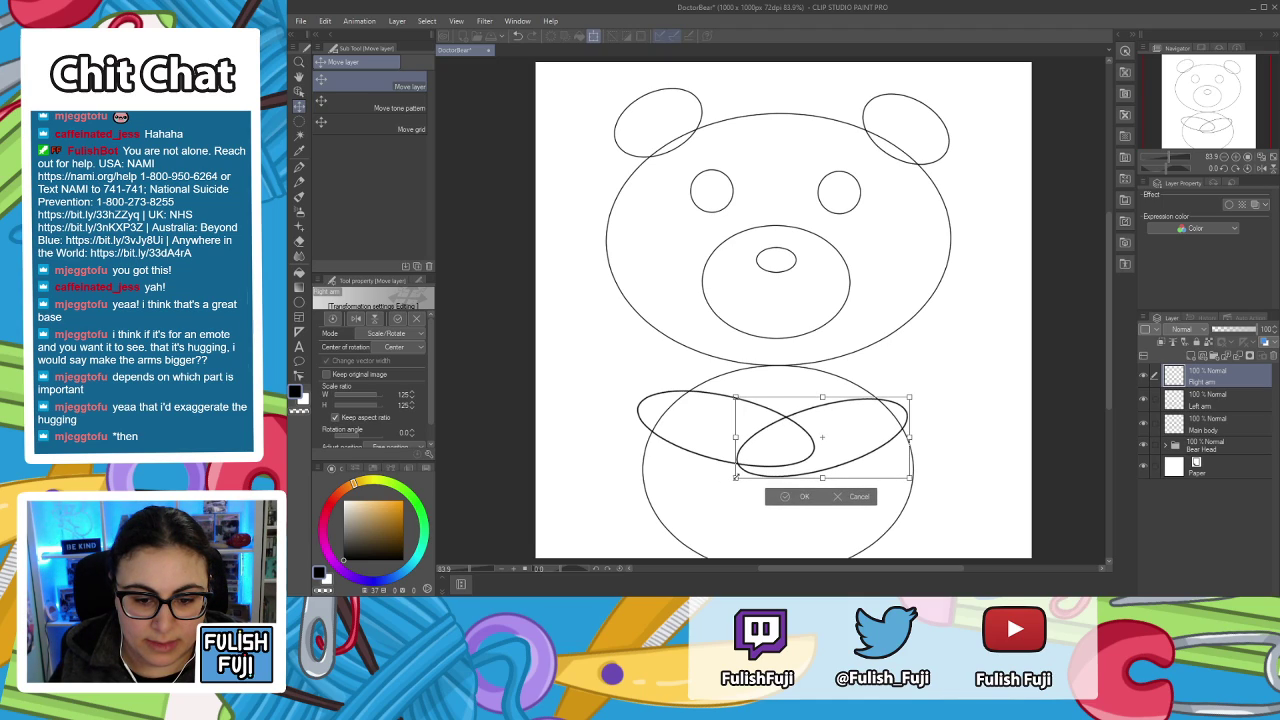
left_click(793, 497)
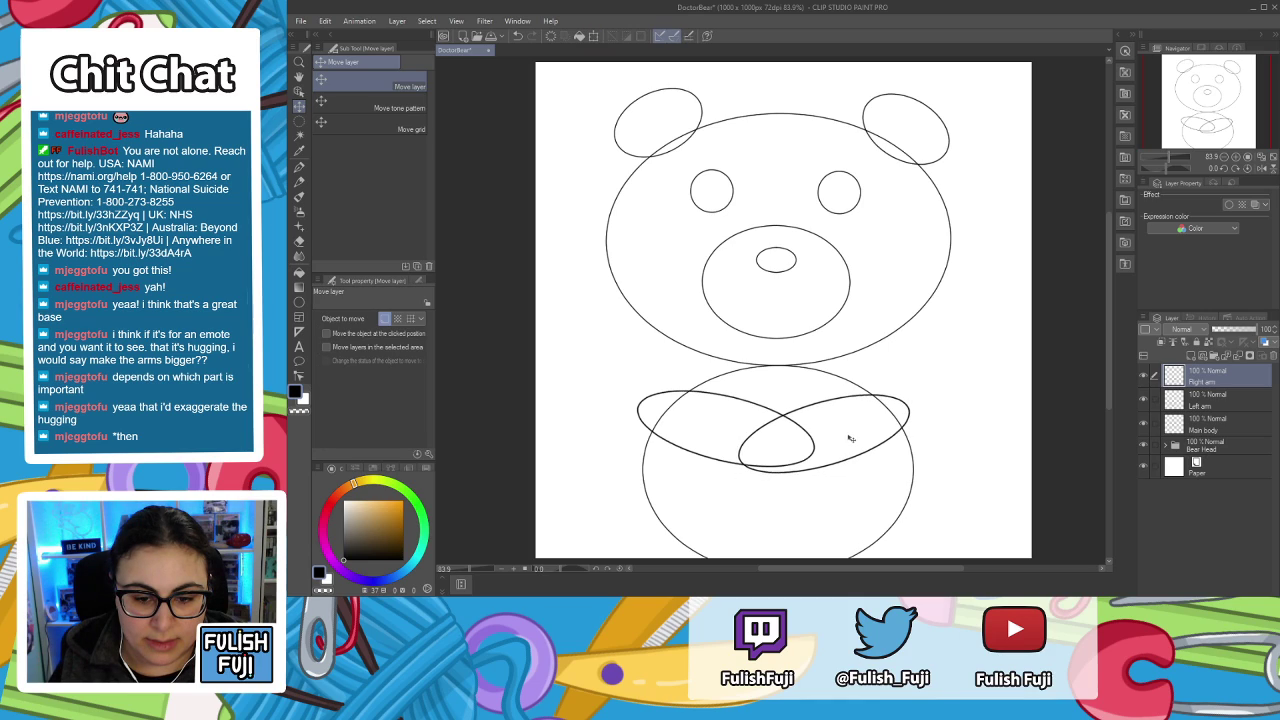
left_click_drag(850, 435, 847, 433)
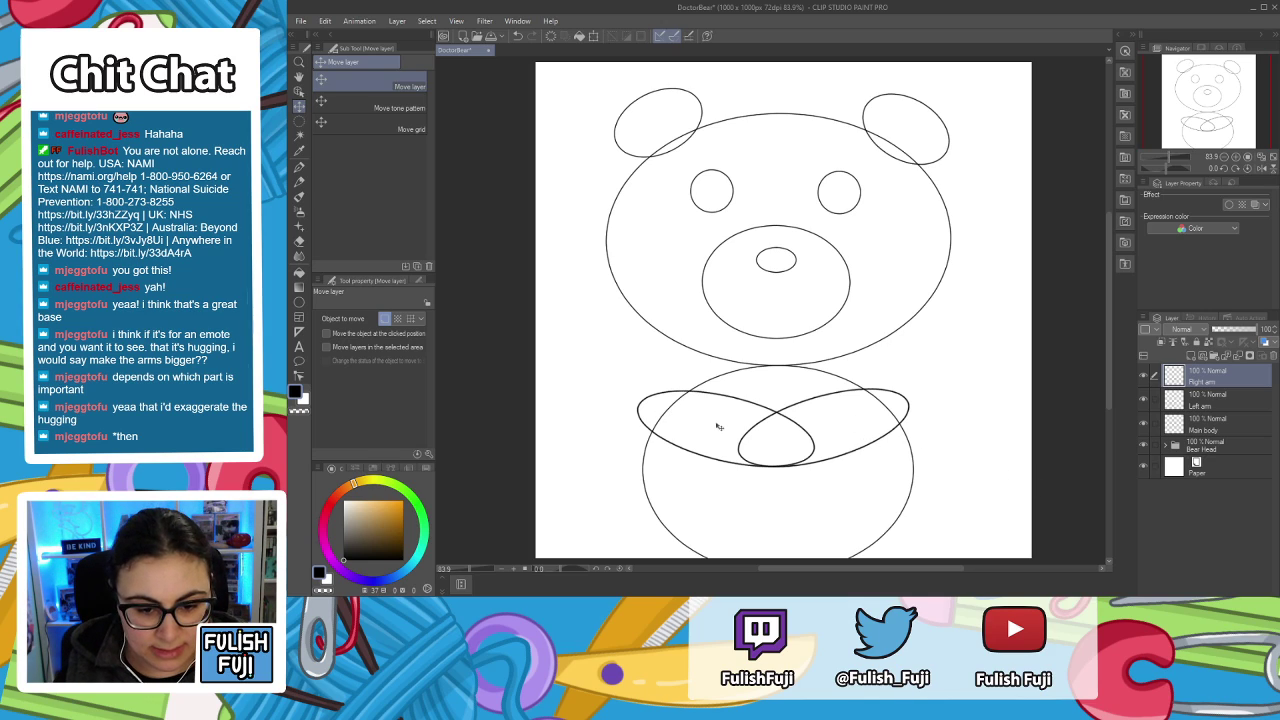
Shift the Left arm ellipse slightly right, rotate it about 11.2 degrees clockwise and lower it slightly so it crosses beneath the right arm.
left_click(1203, 402)
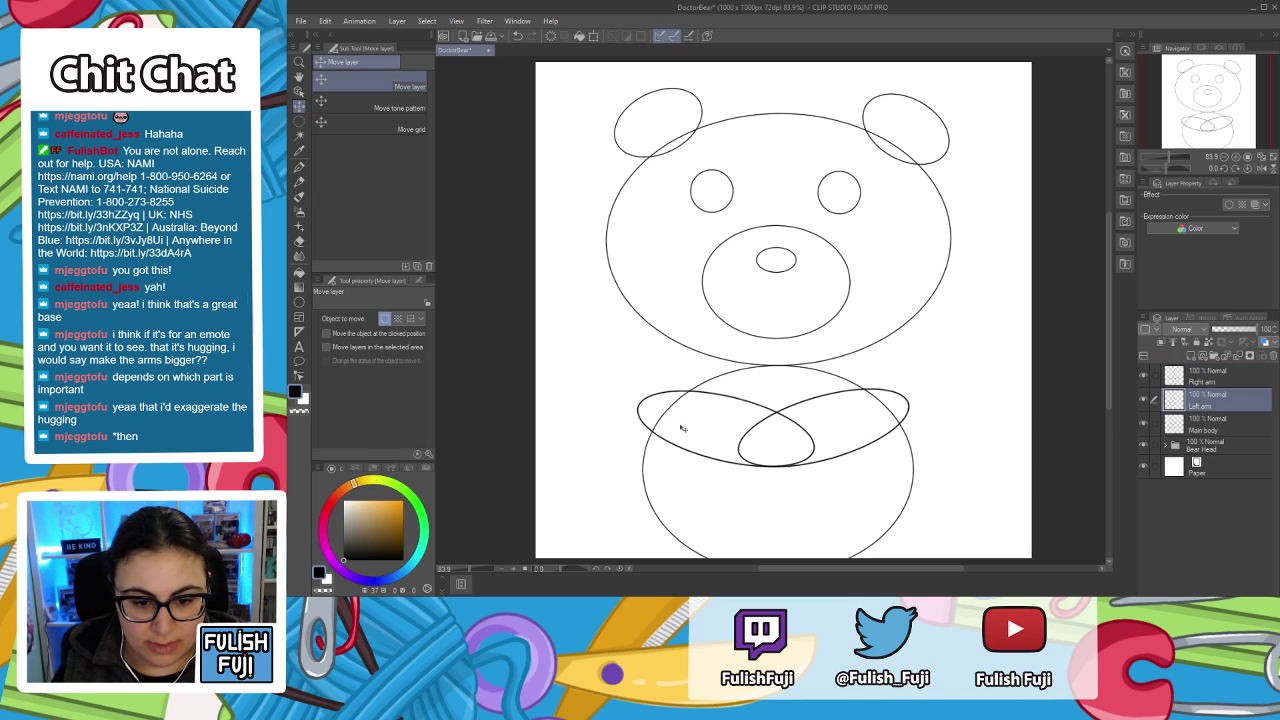
left_click_drag(701, 421, 722, 416)
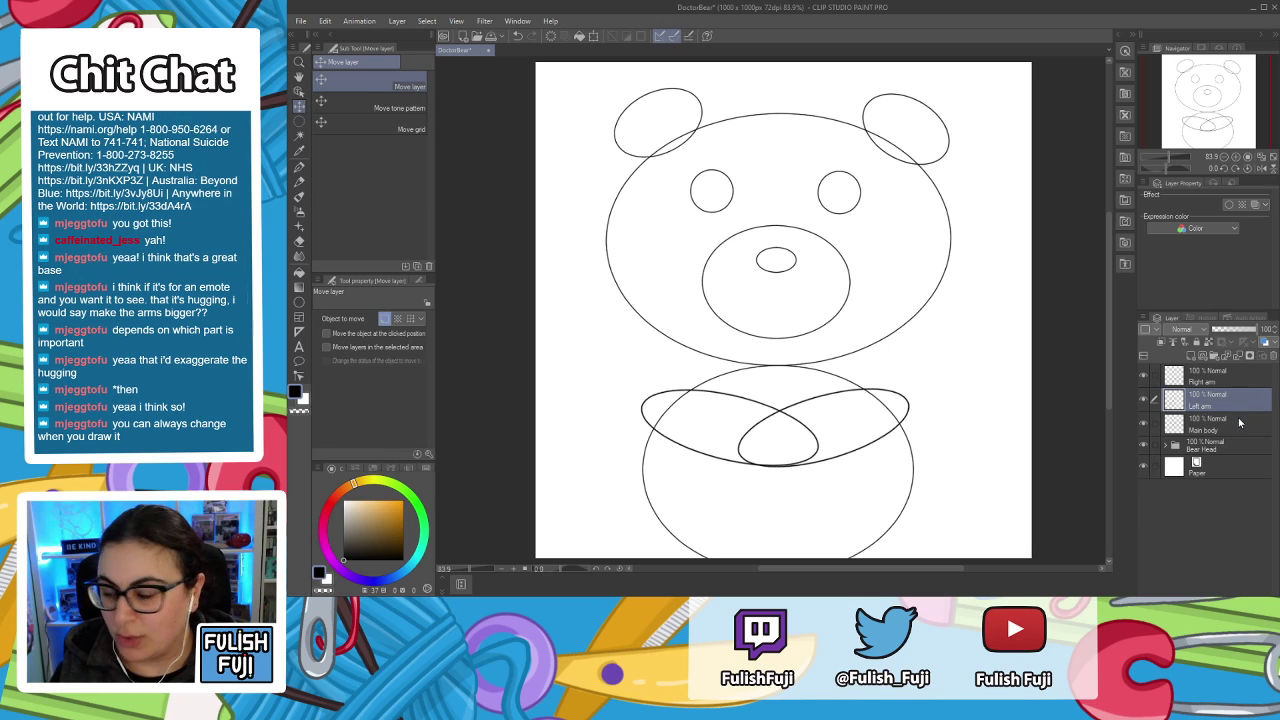
key("ctrl+t")
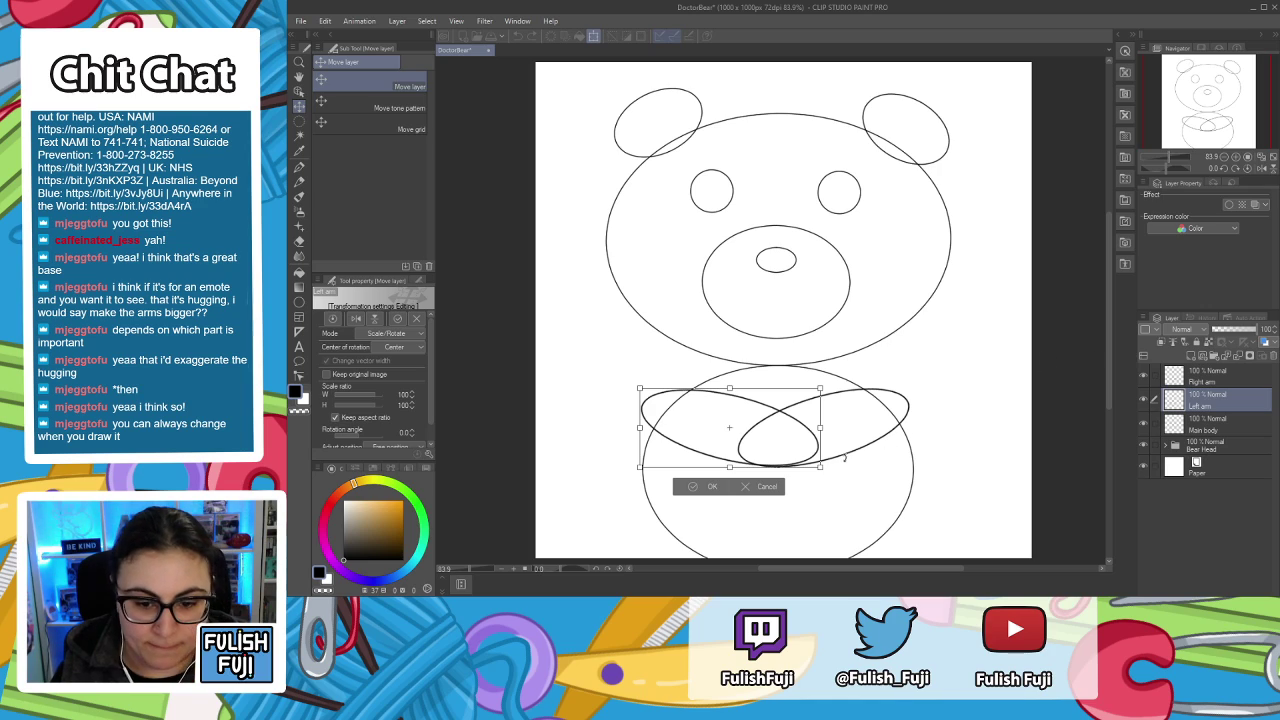
left_click_drag(828, 467, 797, 480)
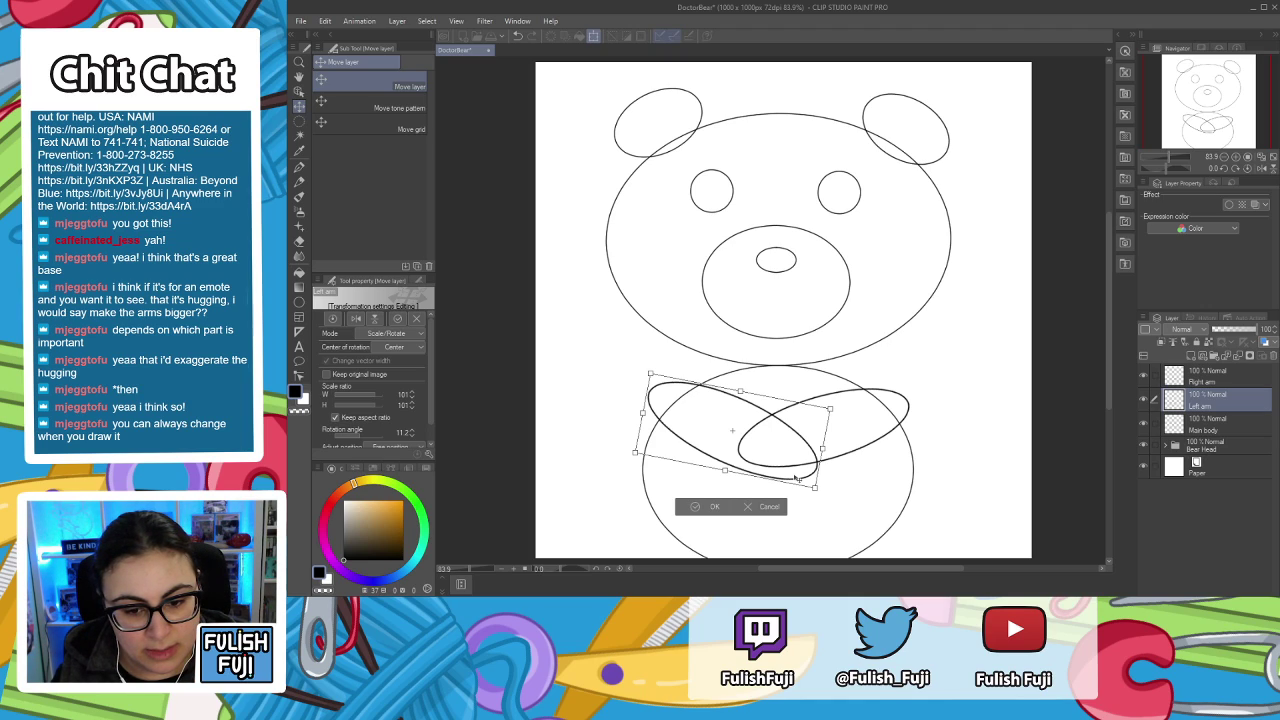
left_click_drag(797, 481, 797, 482)
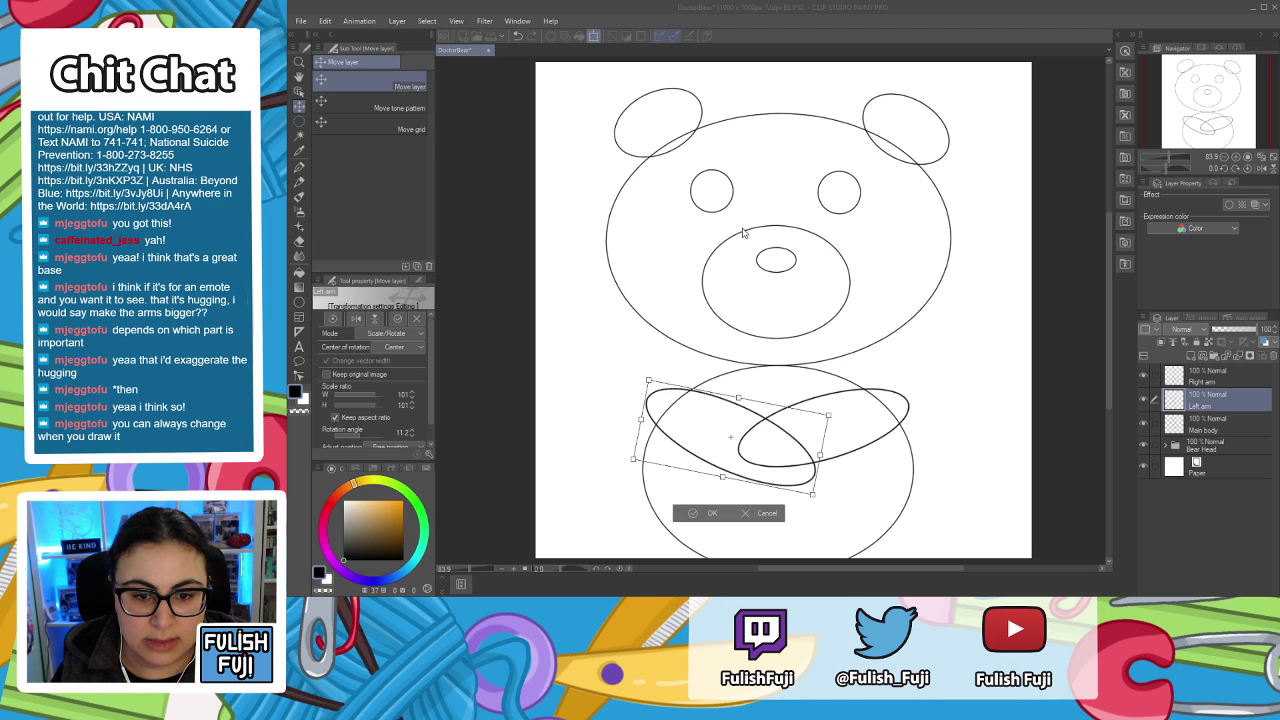
key("Return")
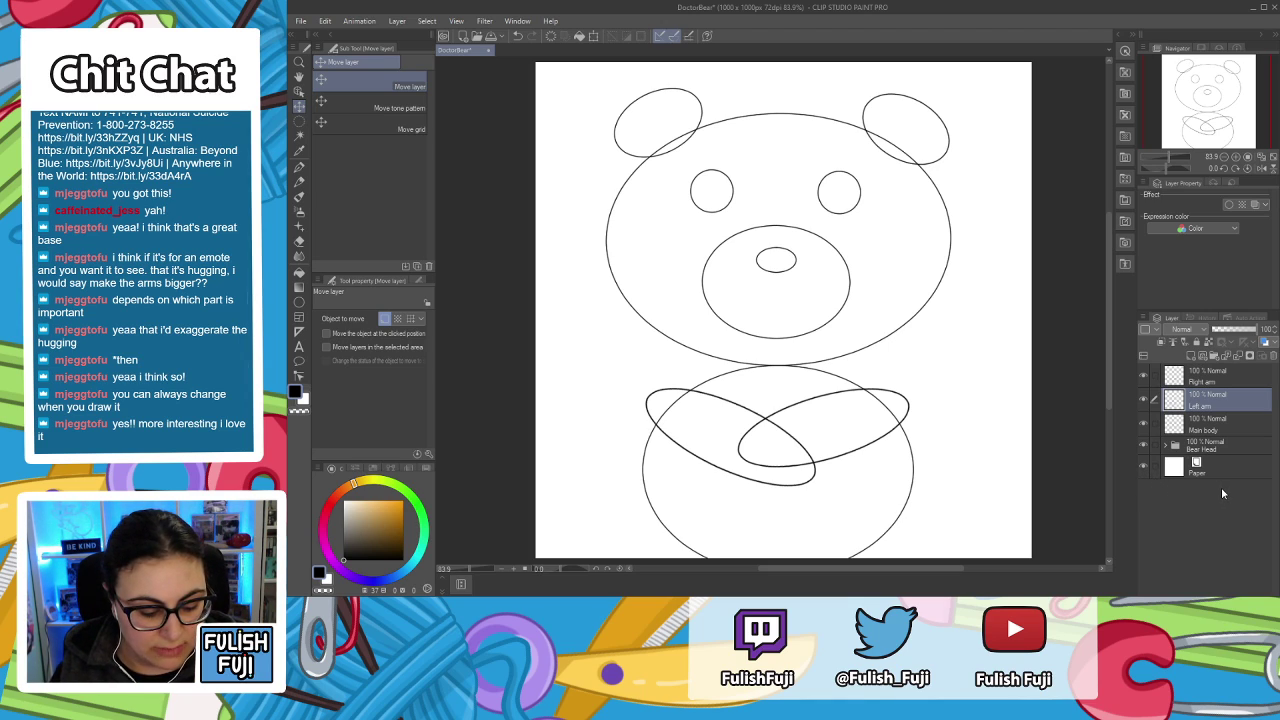
key("ctrl+a")
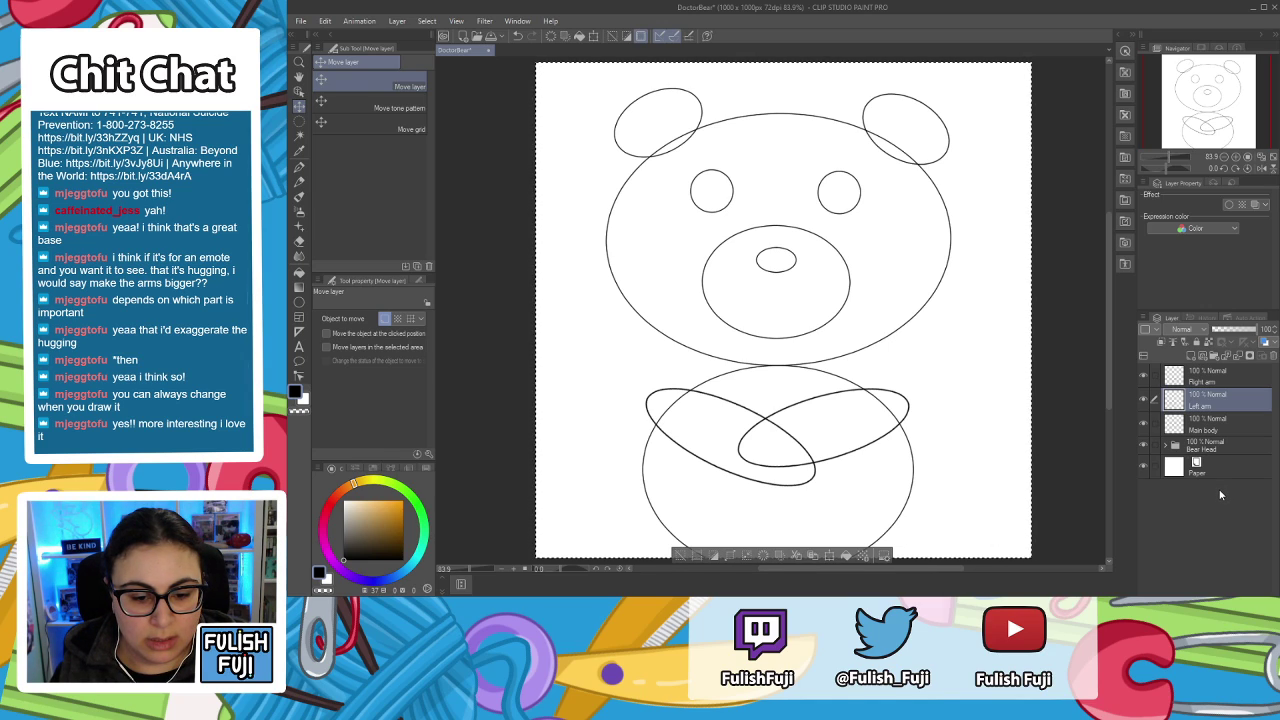
key("ctrl+t")
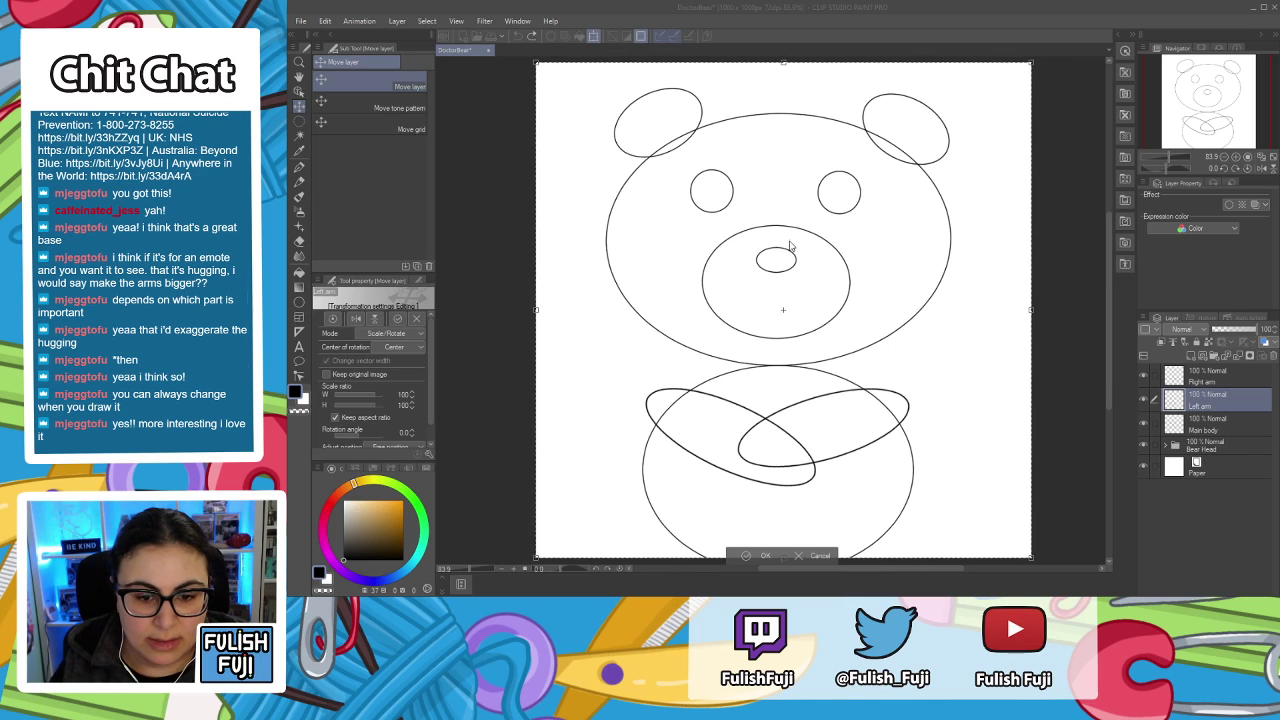
key("Return")
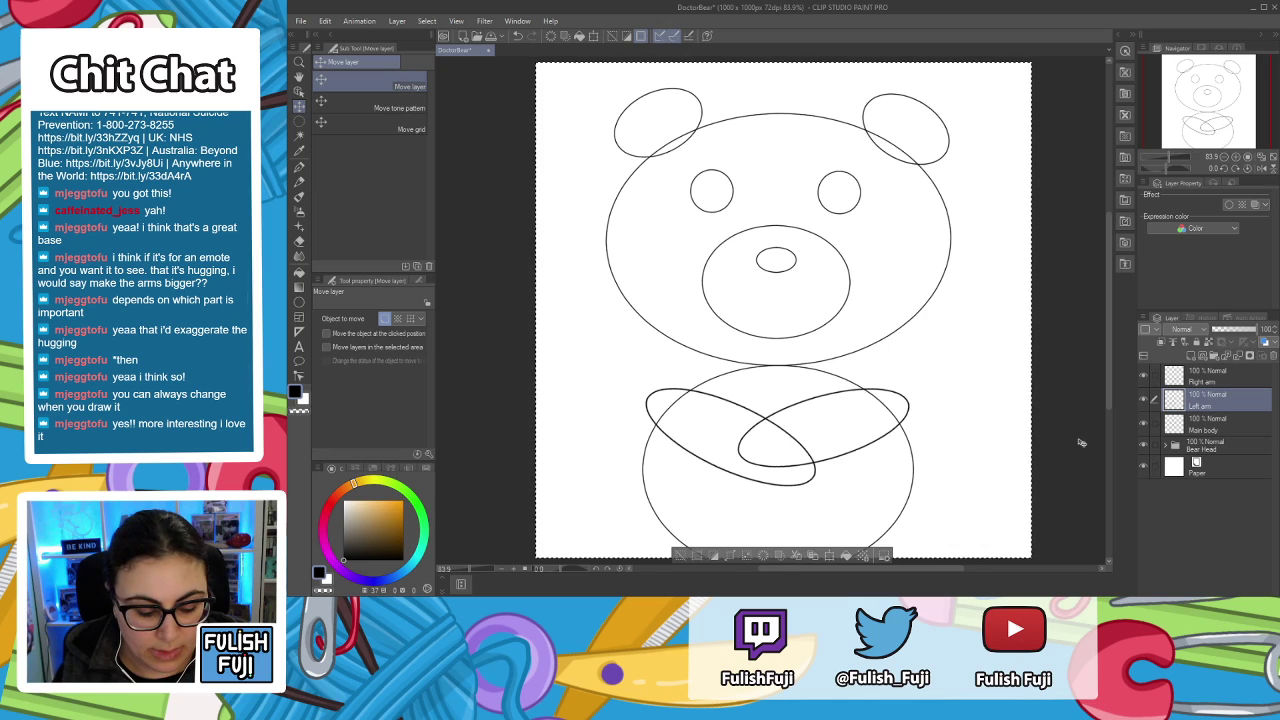
key("ctrl+d")
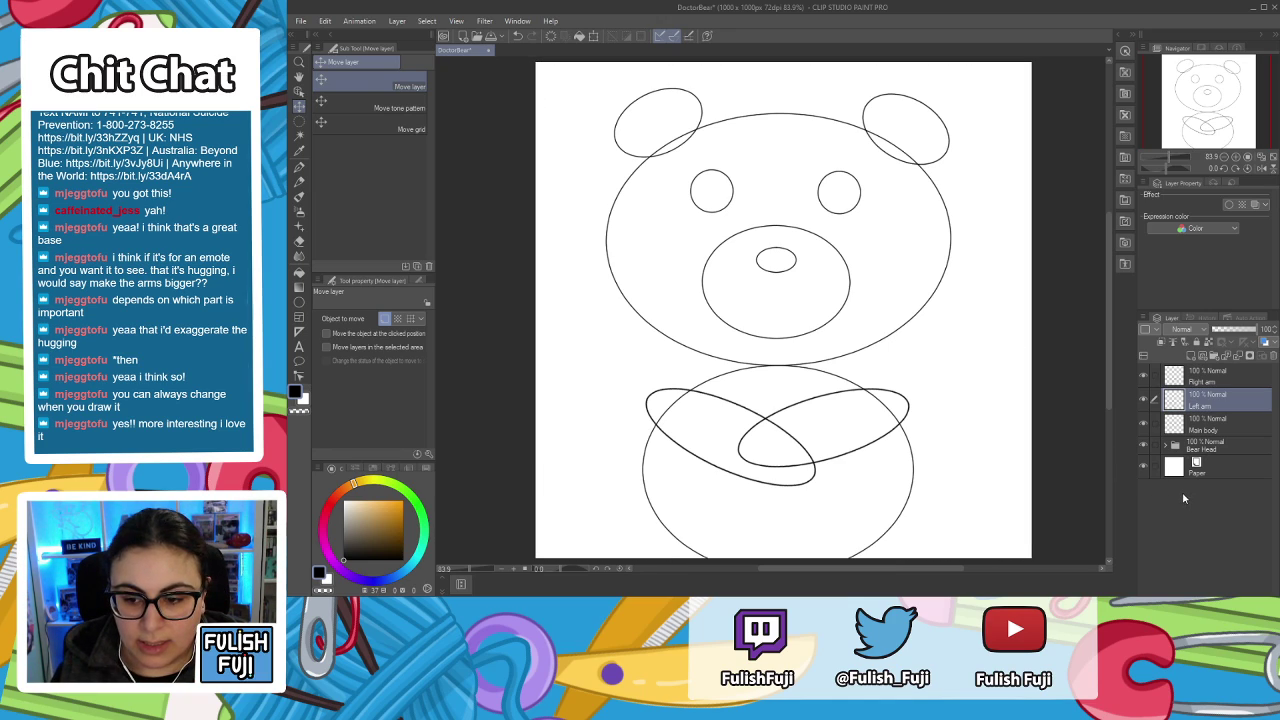
Scale the Right arm, Left arm, Main body and Bear Head together to 109% and position the bear just below the canvas's upper edge.
left_click(1205, 376)
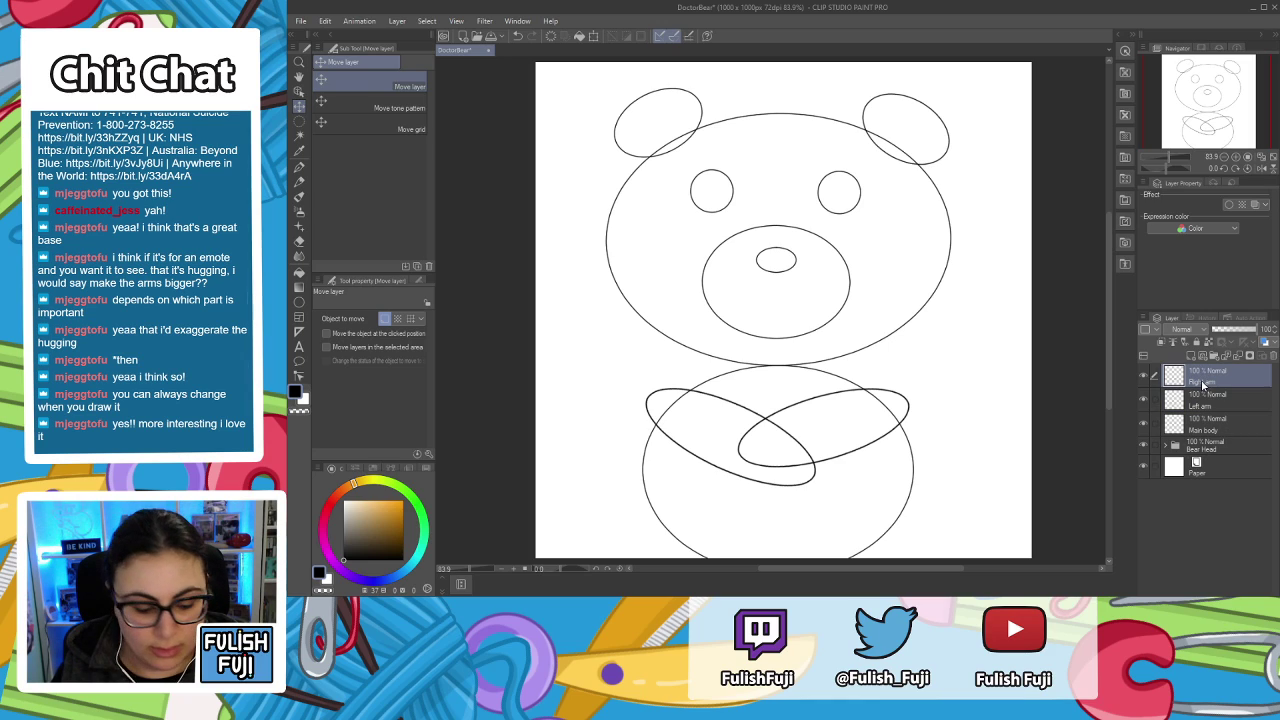
left_click(1206, 418, "shift")
left_click(1215, 451, "shift")
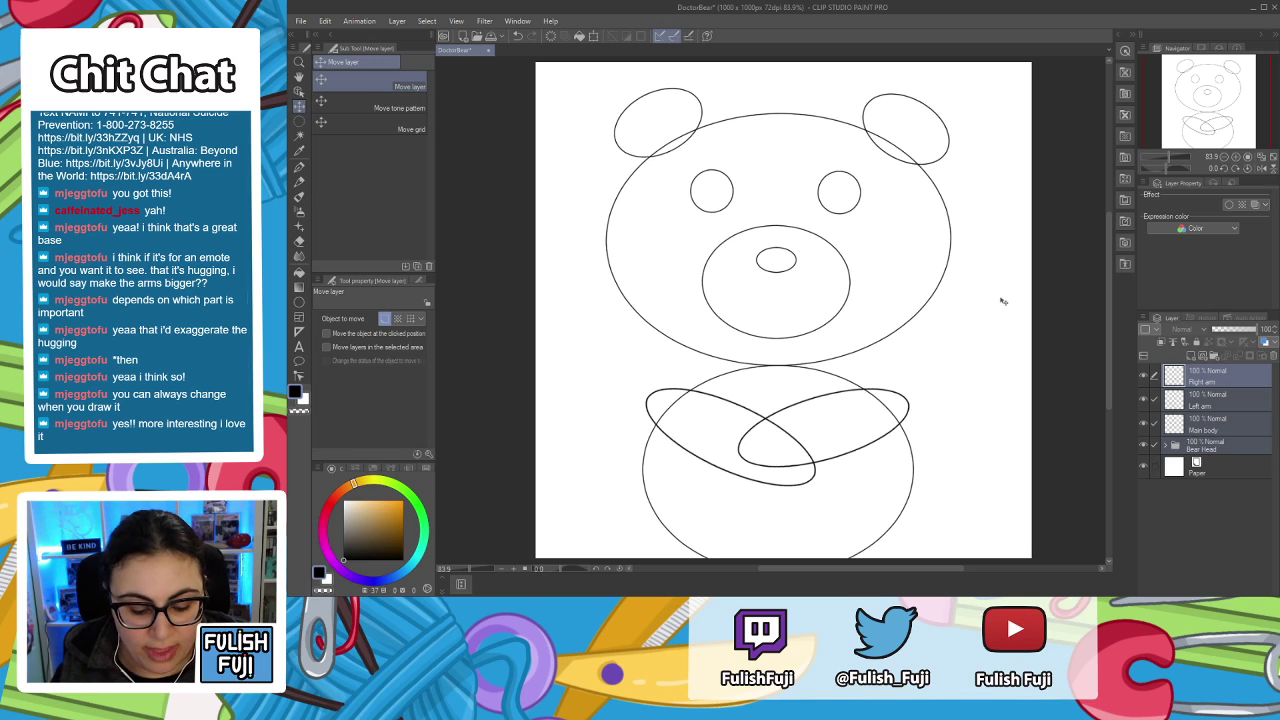
key("ctrl+shift+t")
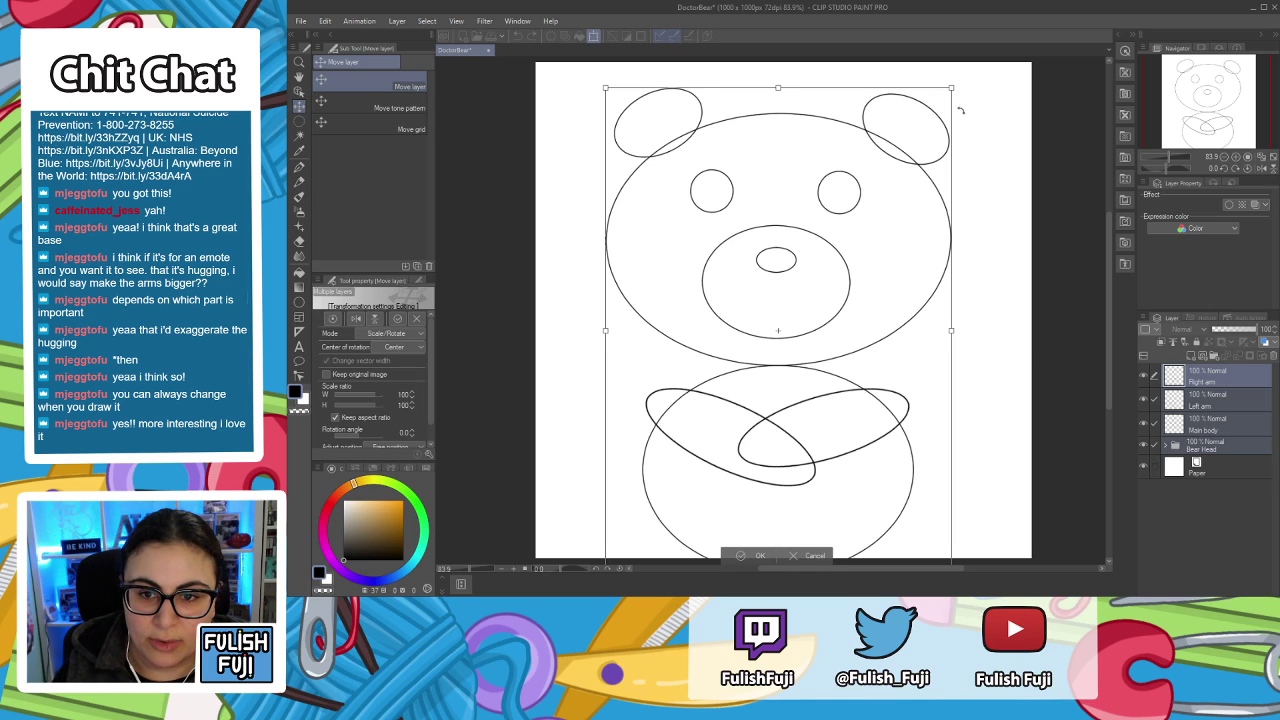
mouse_move(950, 87)
left_mouse_down()
mouse_move(977, 77)
mouse_move(946, 81)
mouse_move(914, 123)
mouse_move(925, 124)
mouse_move(899, 122)
mouse_move(916, 120)
left_mouse_up()
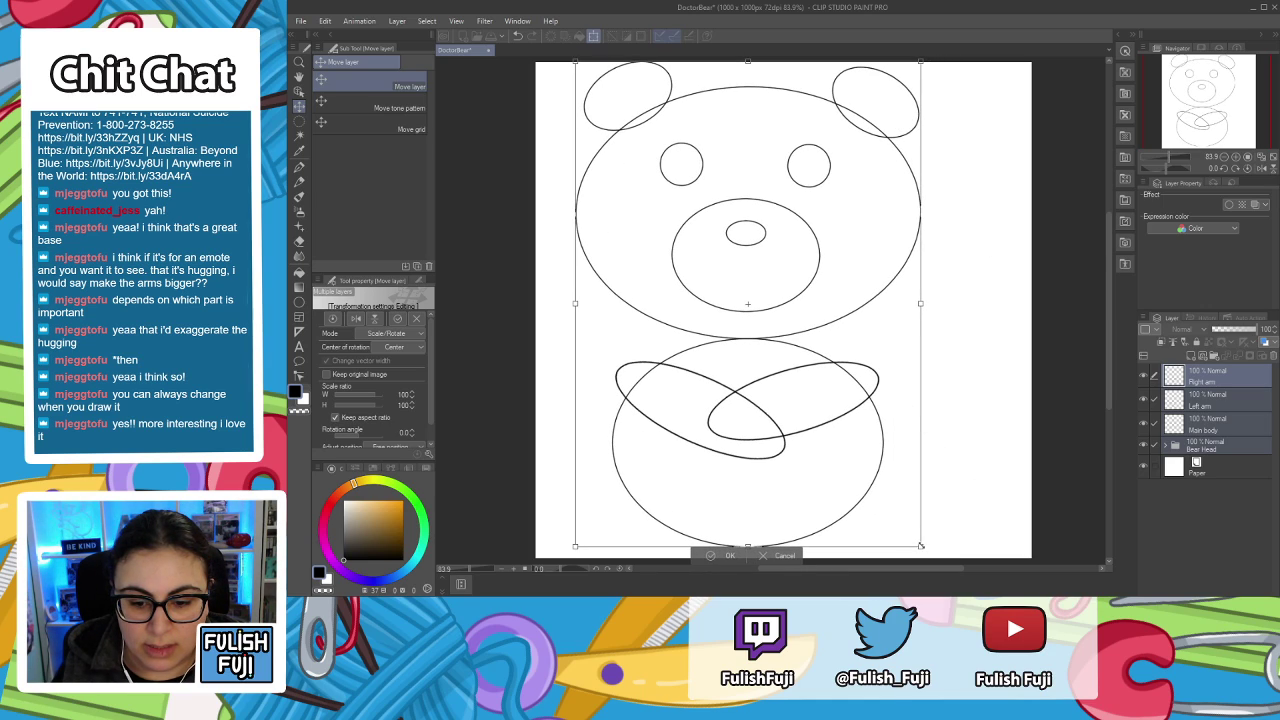
left_click_drag(920, 545, 1003, 591)
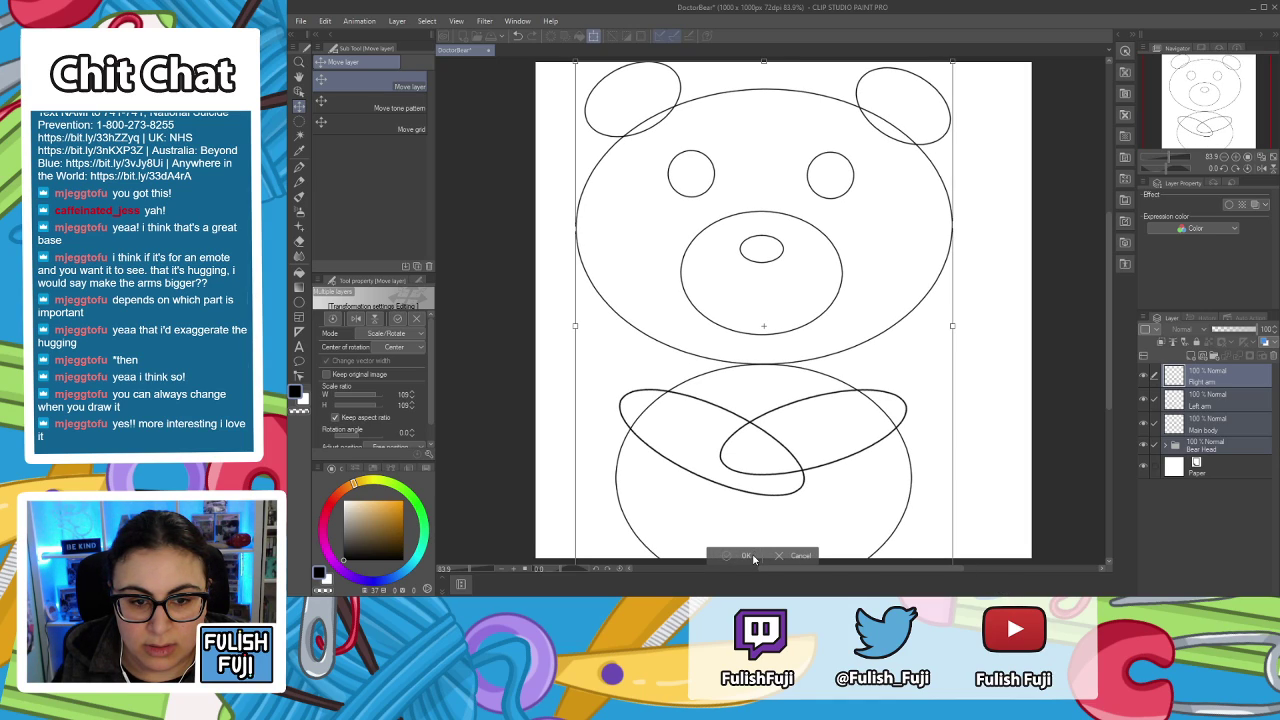
left_click_drag(866, 438, 891, 447)
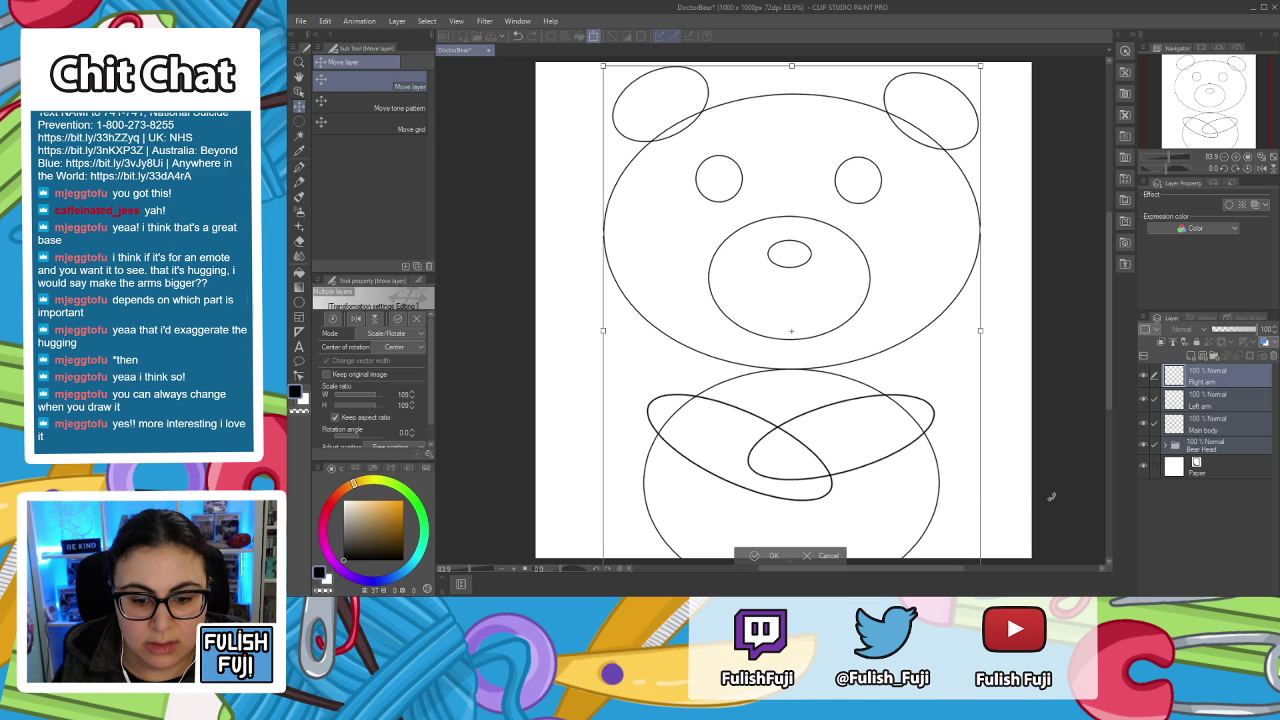
left_click(780, 555)
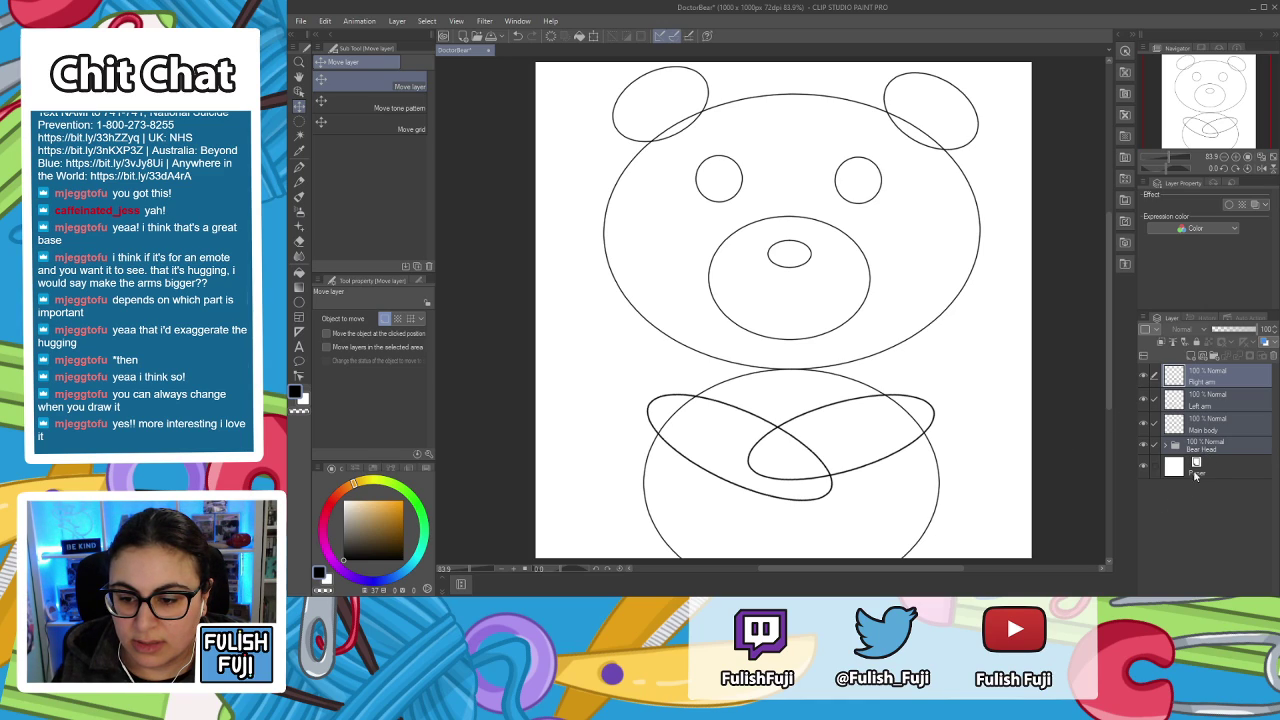
Nudge the ear left layer in the Bear Head folder slightly left and down to mirror the right ear, leaving the folder collapsed.
left_click(1226, 385)
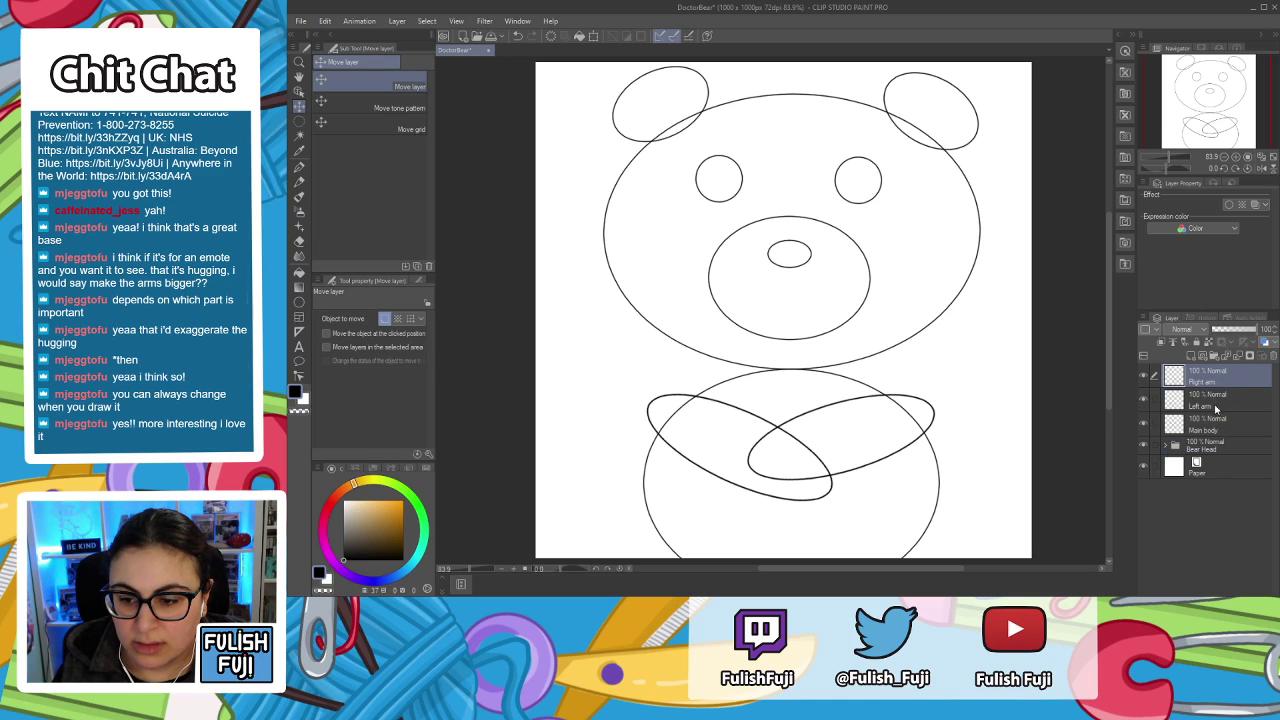
left_click(1195, 455)
left_click(1166, 446)
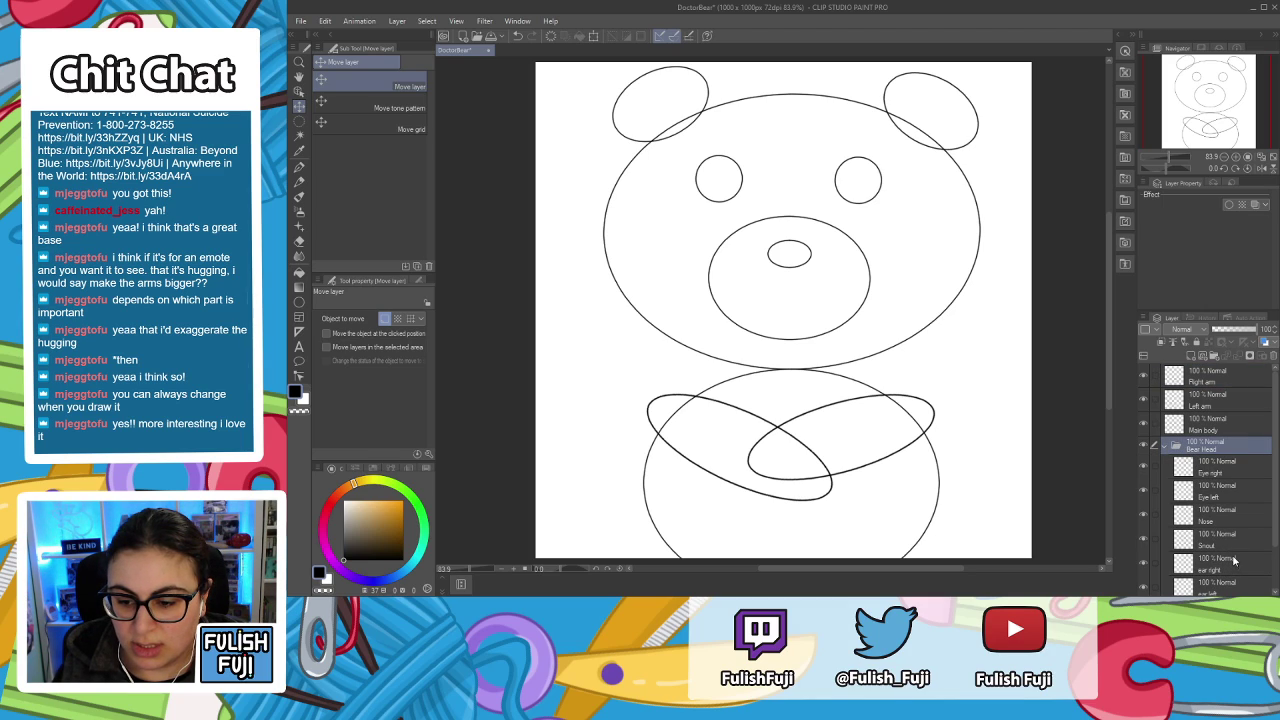
left_click(1272, 521)
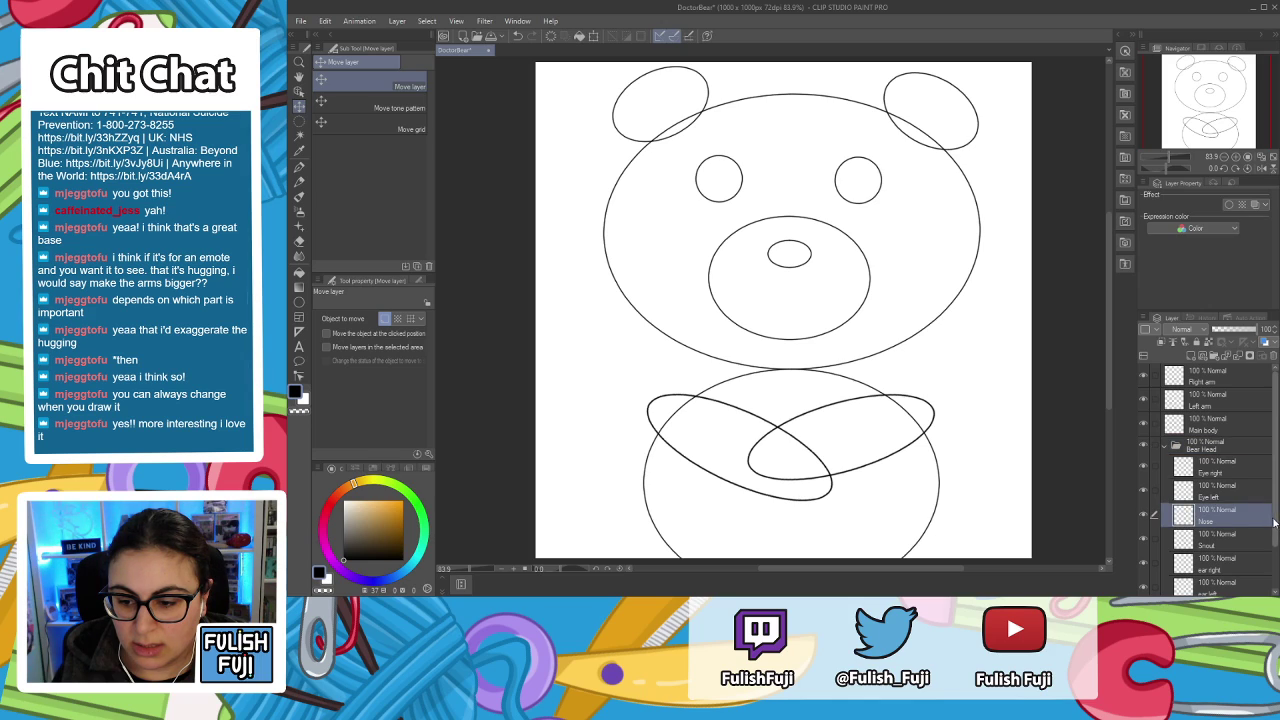
scroll(1240, 550, "down", 2)
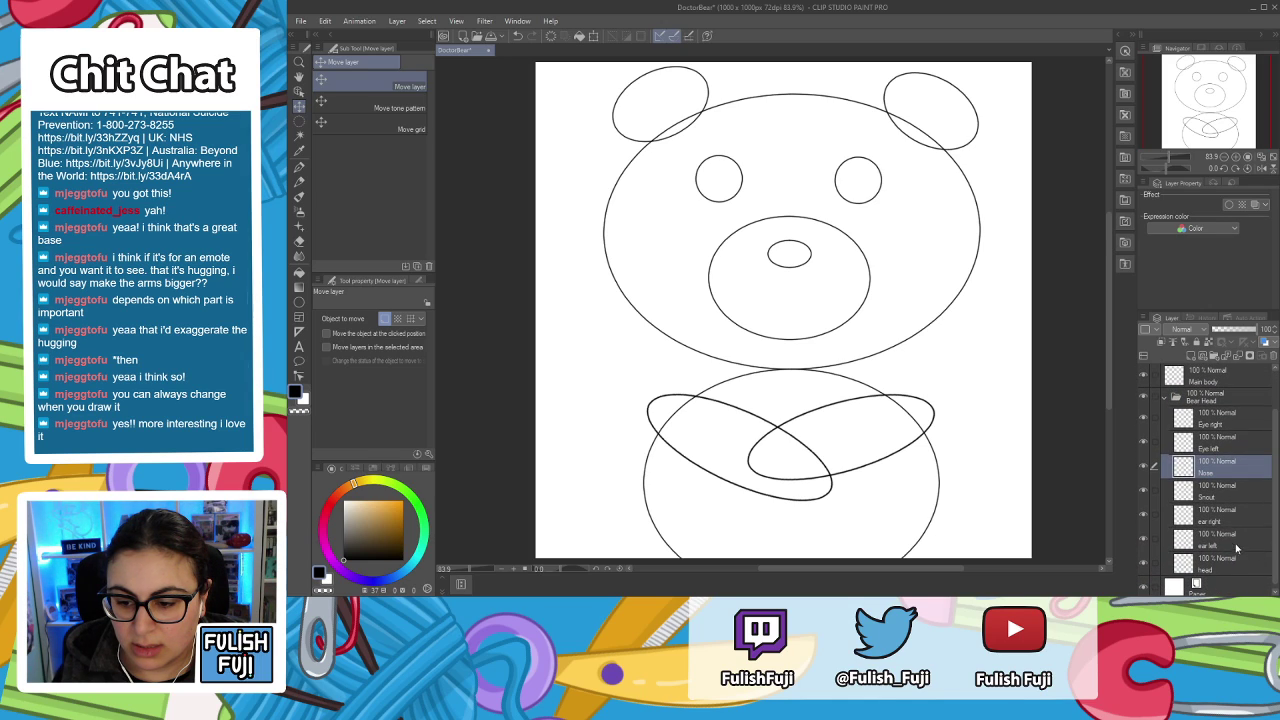
left_click(1218, 537)
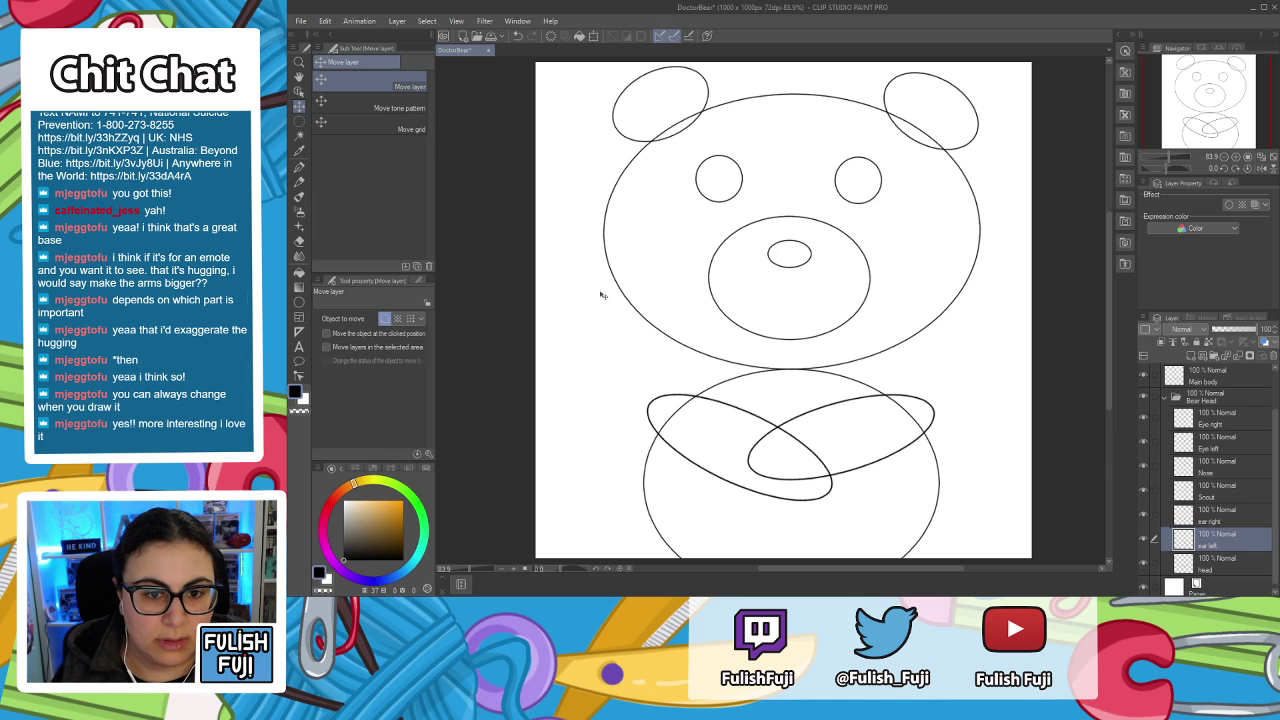
left_click_drag(648, 120, 647, 133)
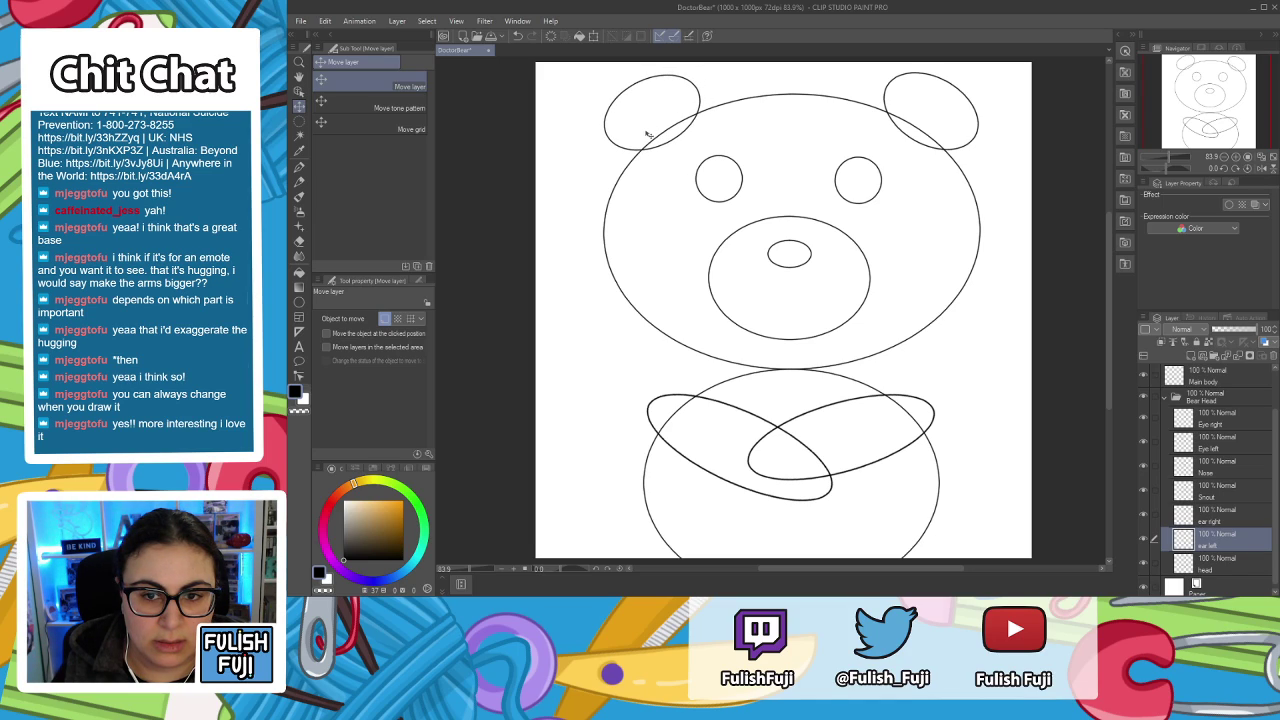
left_click_drag(647, 133, 655, 137)
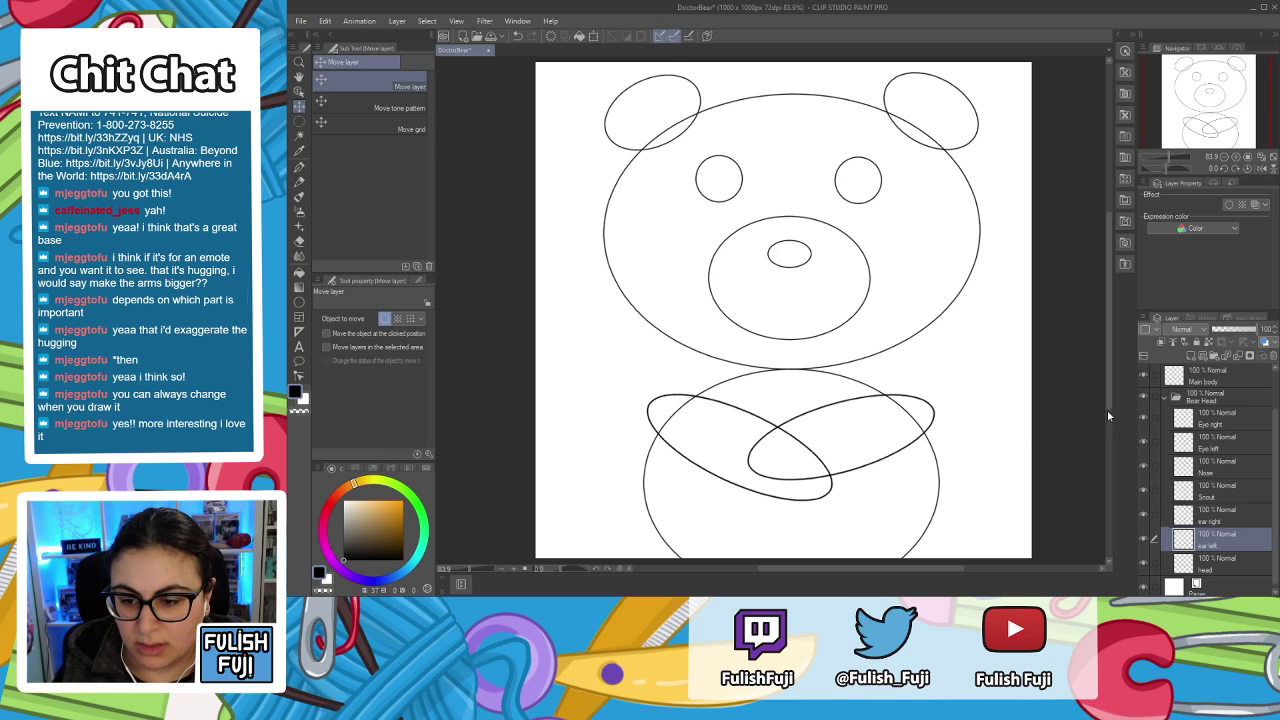
left_click(1164, 399)
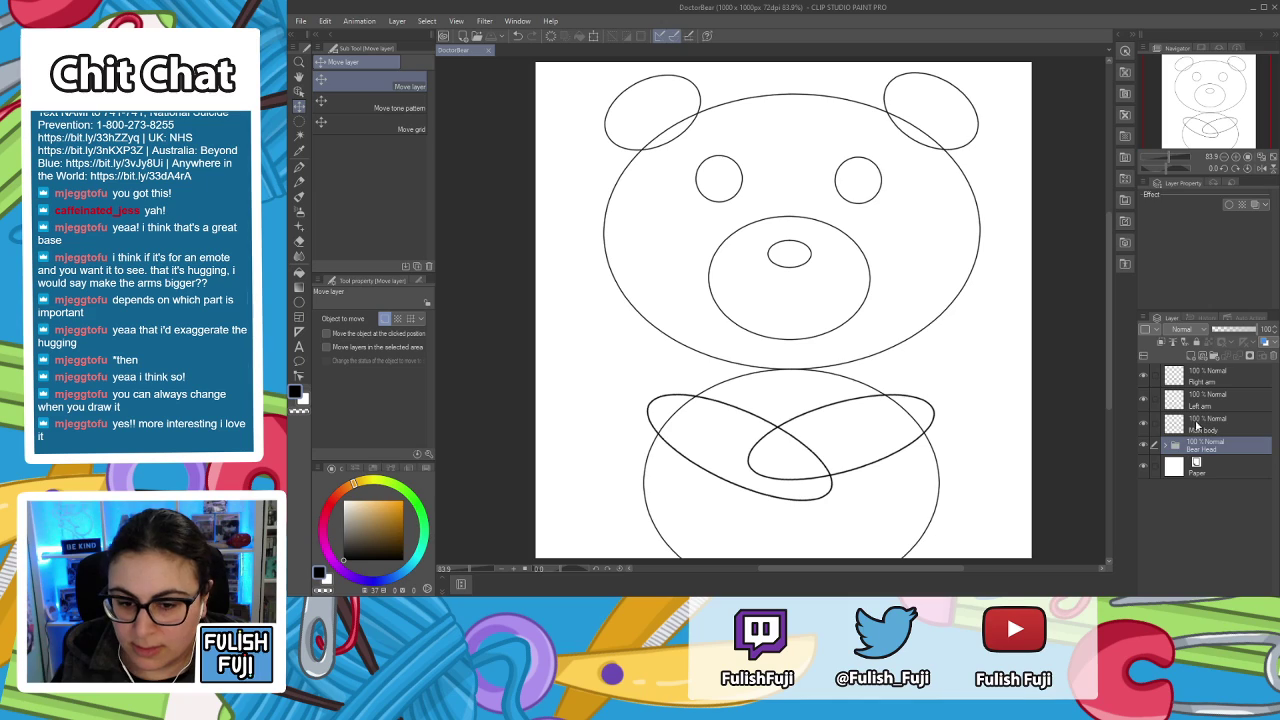
Create a layer folder named Body, move the Main body, Left arm and Right arm layers into it and collapse it.
left_click(1215, 357)
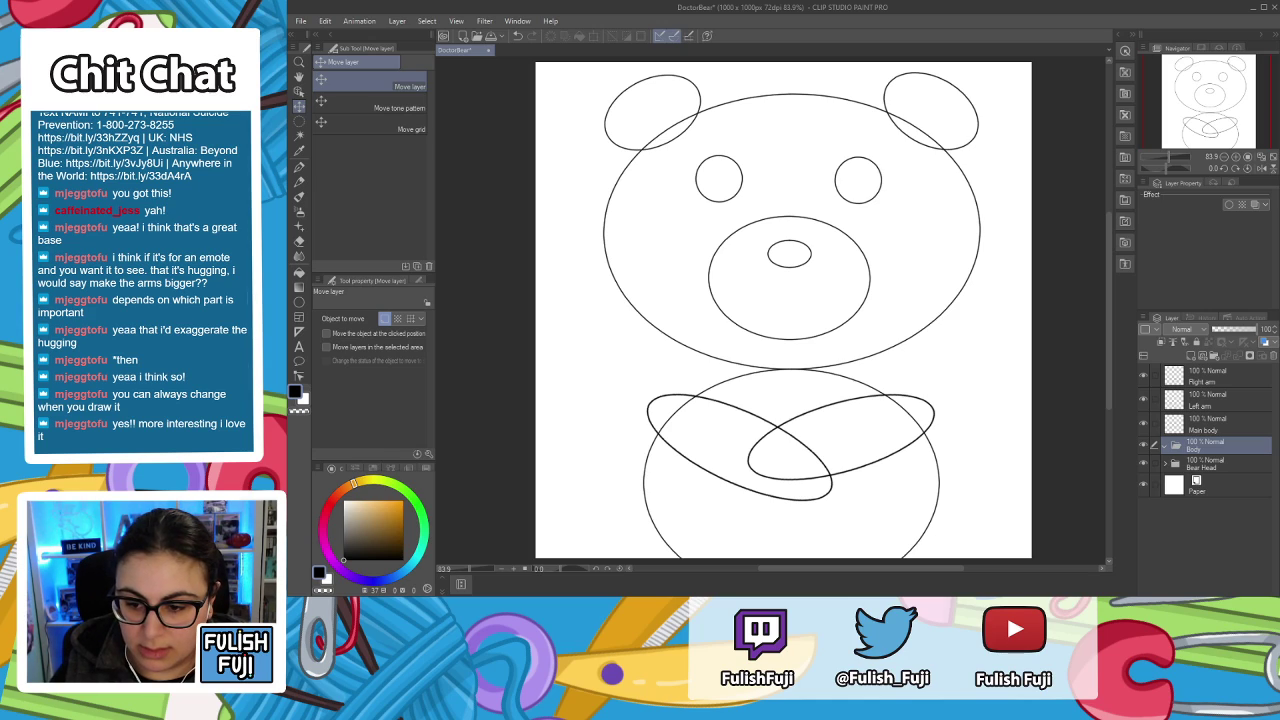
left_click(1222, 425)
left_click(1220, 400, "ctrl")
left_click(1219, 381, "ctrl")
left_click_drag(1217, 428, 1221, 448)
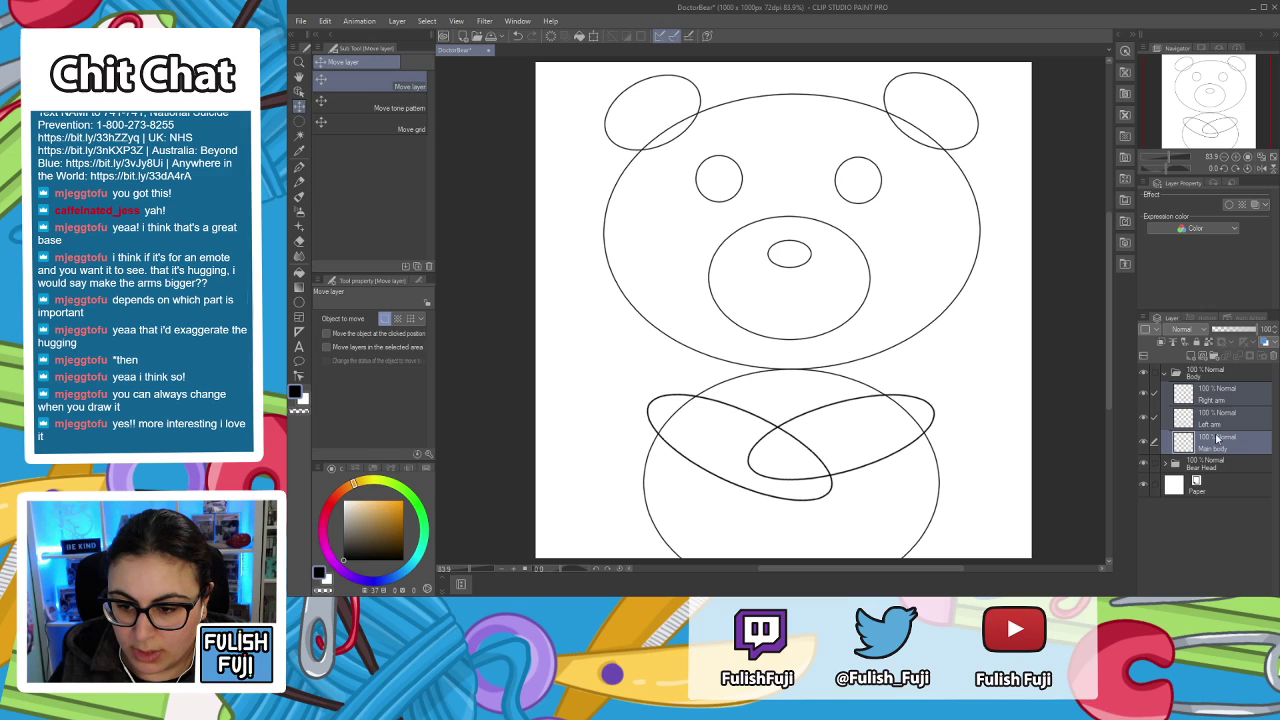
left_click(1168, 374)
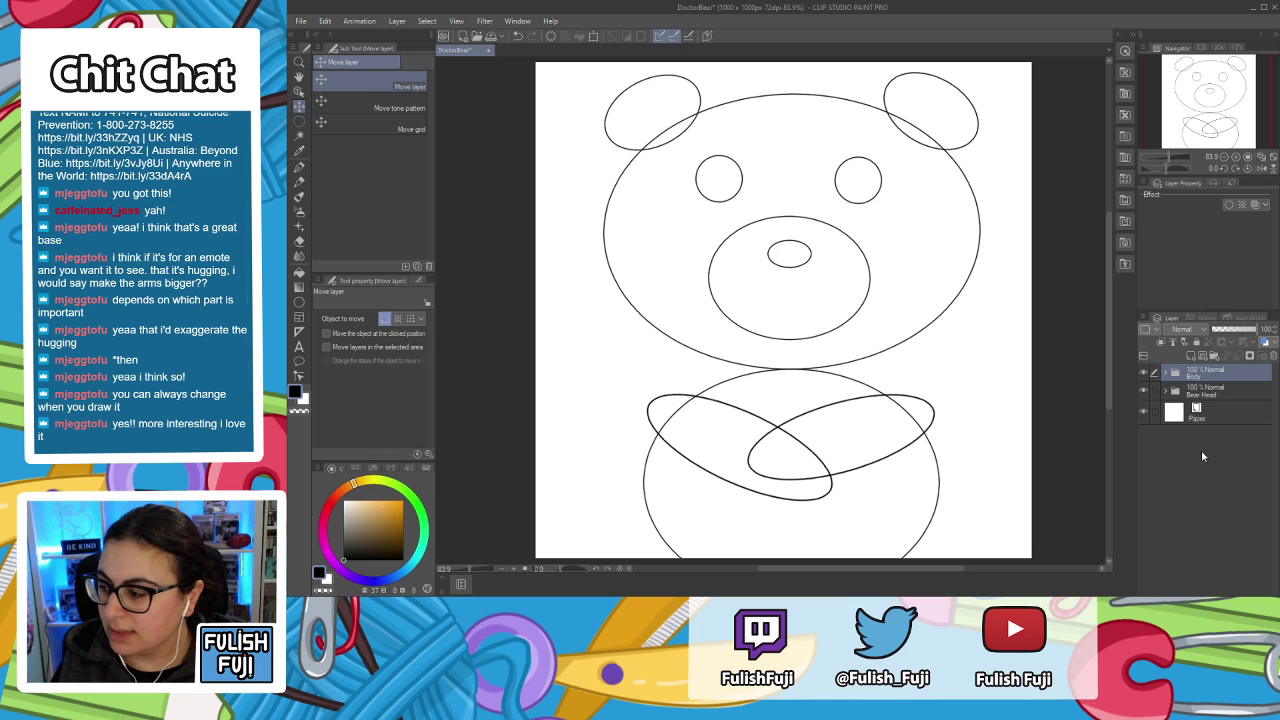
Create a layer folder named Skeleton and move the Body and Bear Head folders into it.
left_click(1215, 357)
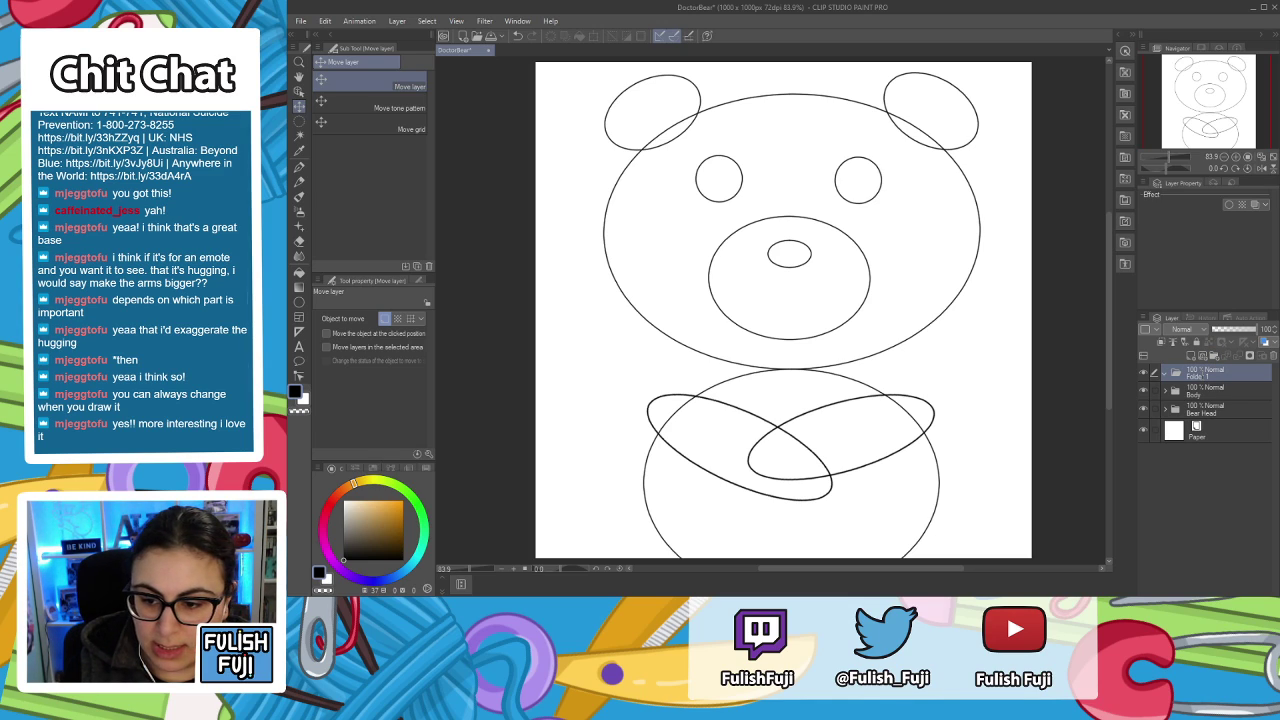
double_click(1203, 376)
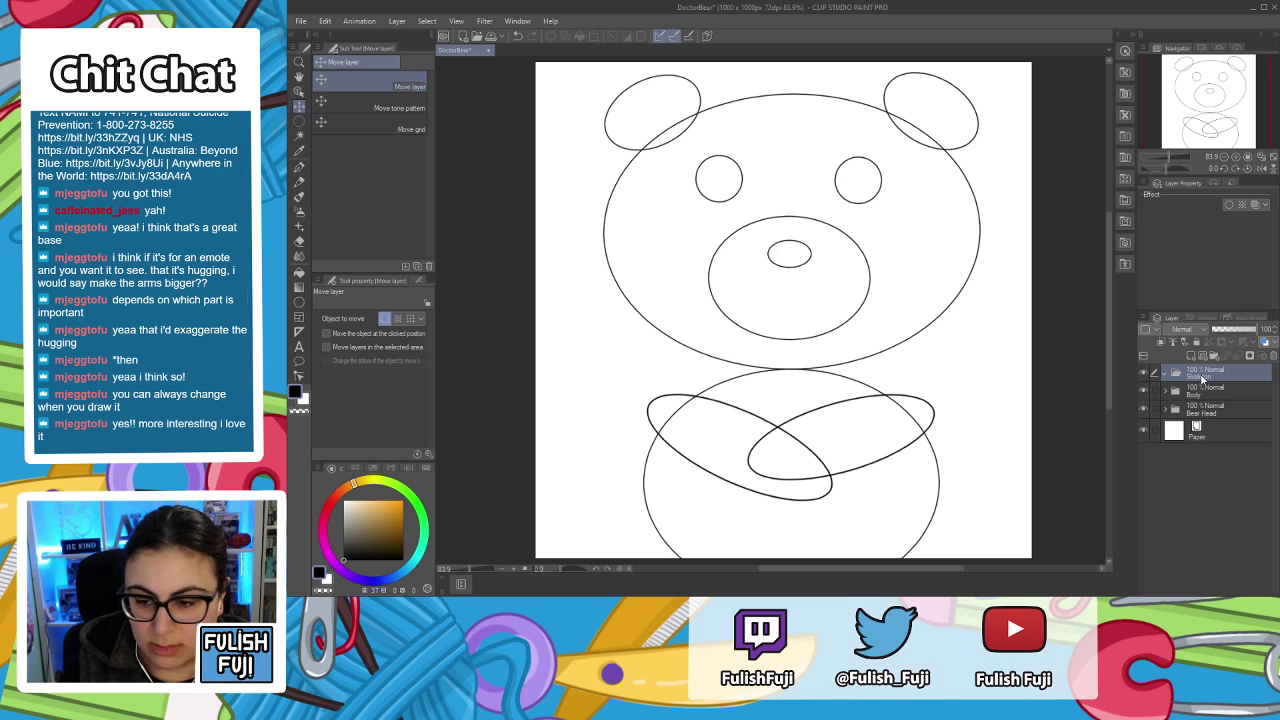
left_click_drag(1208, 392, 1217, 378)
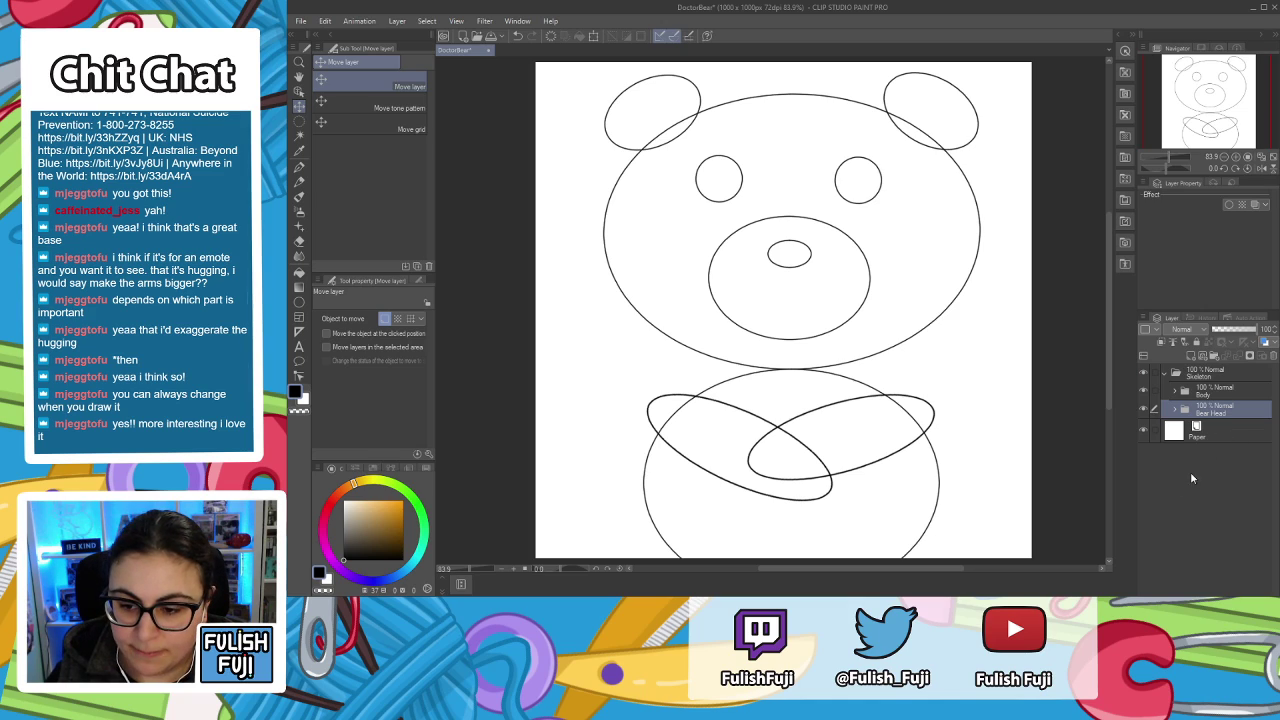
Lower the Skeleton folder's opacity to 30%.
left_click(1198, 373)
left_click(1166, 374)
left_click(1166, 374)
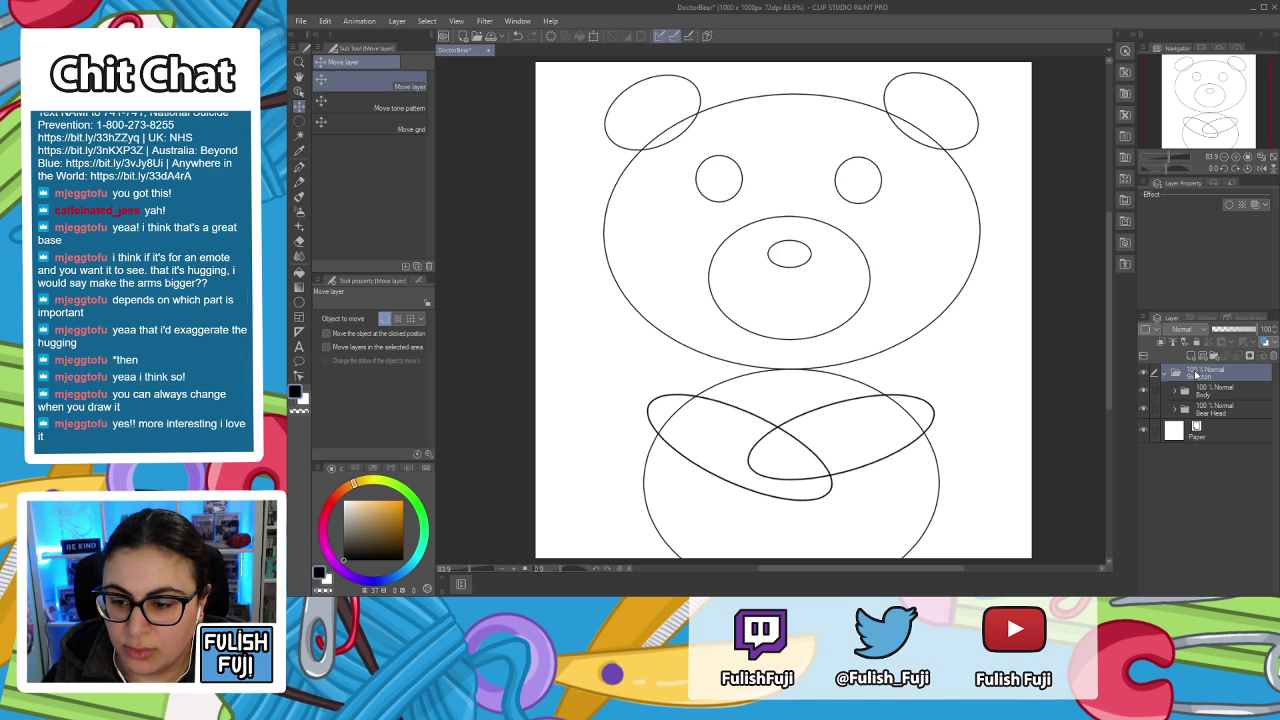
left_click(1257, 331)
left_click_drag(1257, 331, 1226, 331)
left_click_drag(1225, 331, 1222, 330)
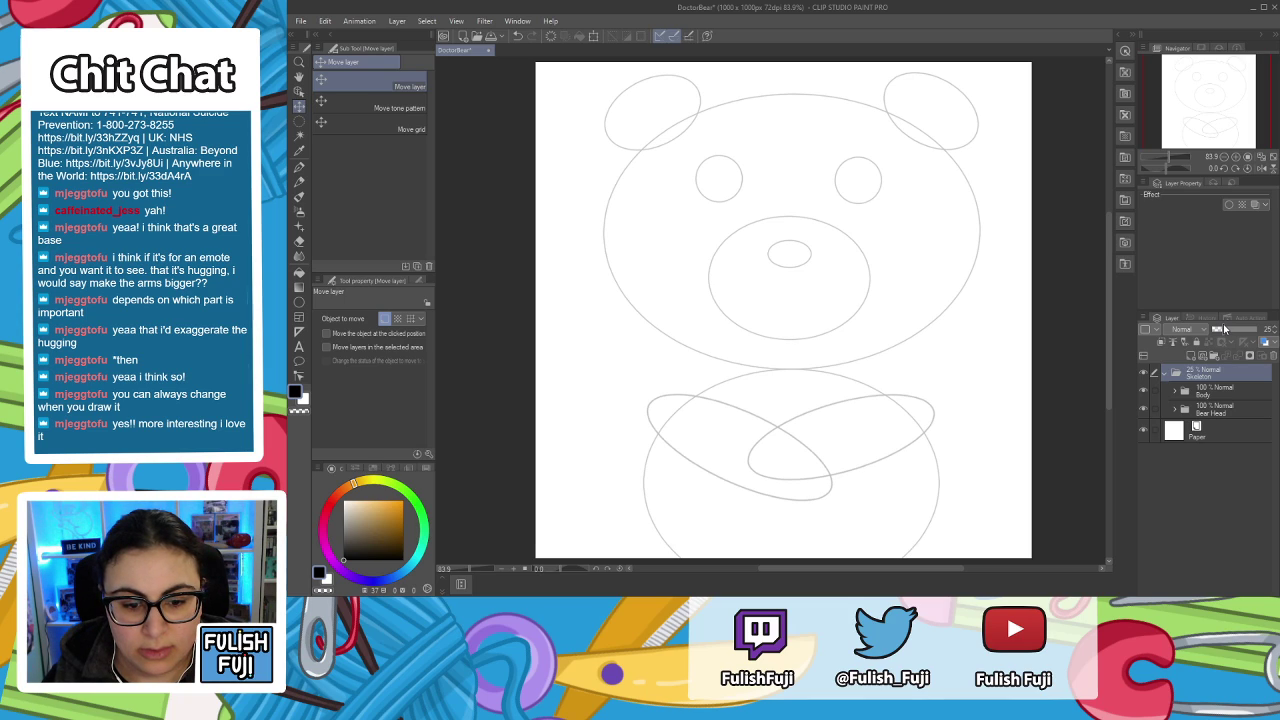
left_click_drag(1226, 330, 1228, 331)
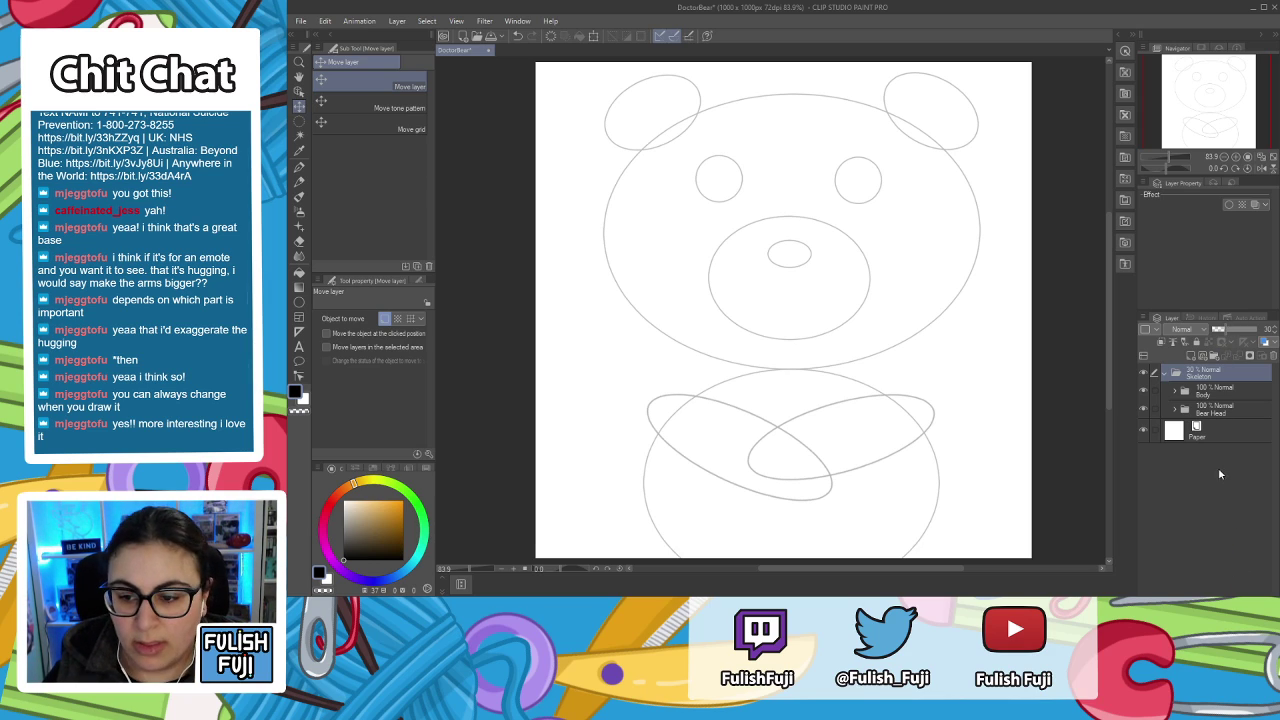
Add a new raster layer and place it above the Skeleton folder, outside the folder.
left_click(1191, 356)
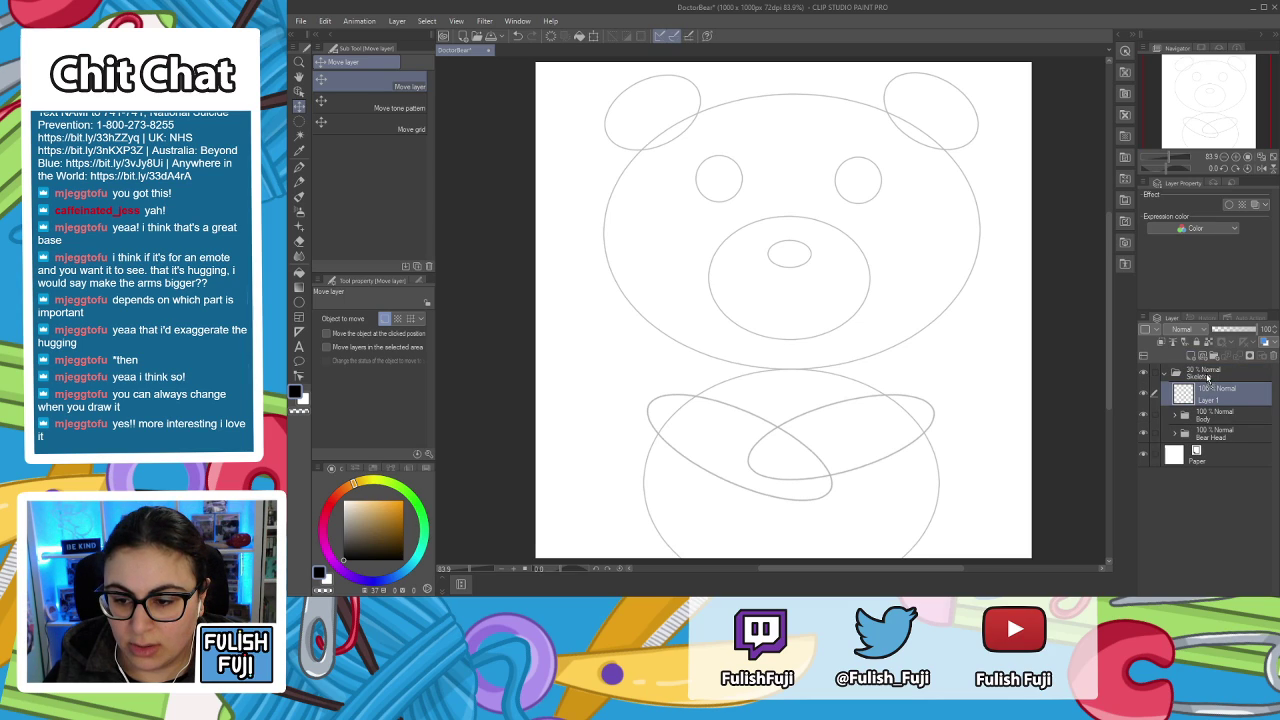
left_click_drag(1208, 373, 1208, 374)
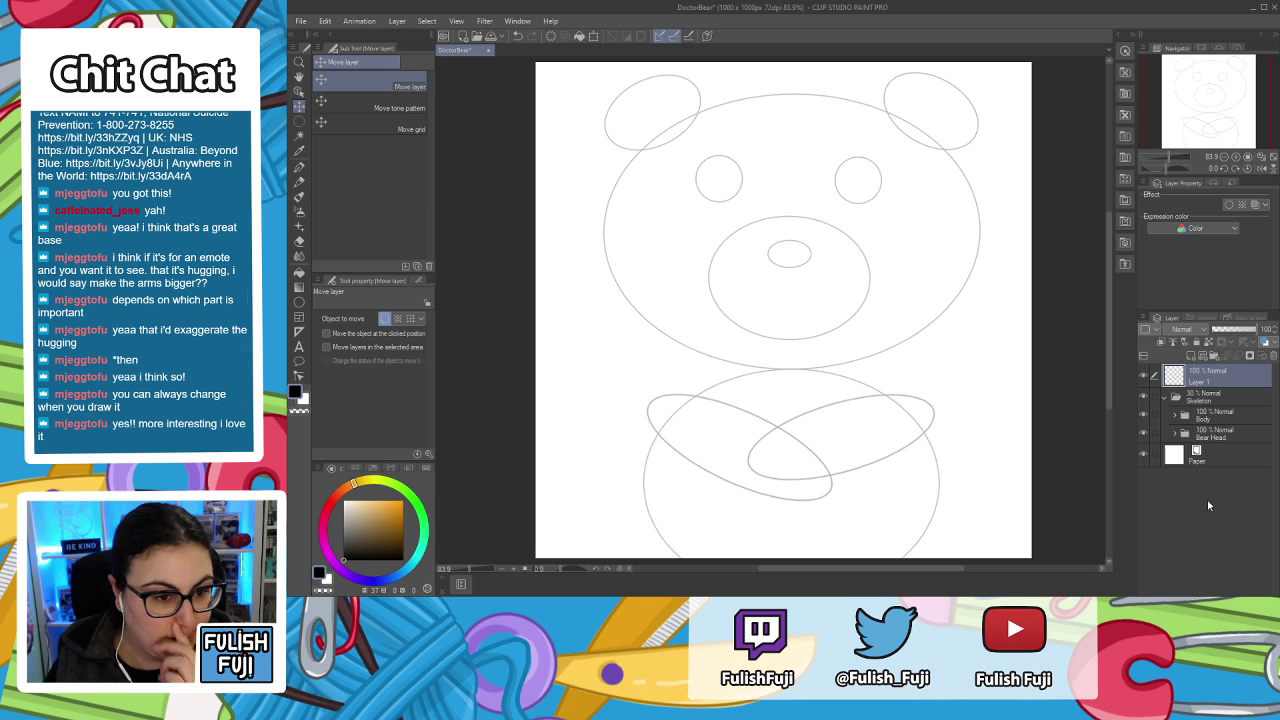
Try out the G-pen for outlining, reducing its brush size to 10.
key("p")
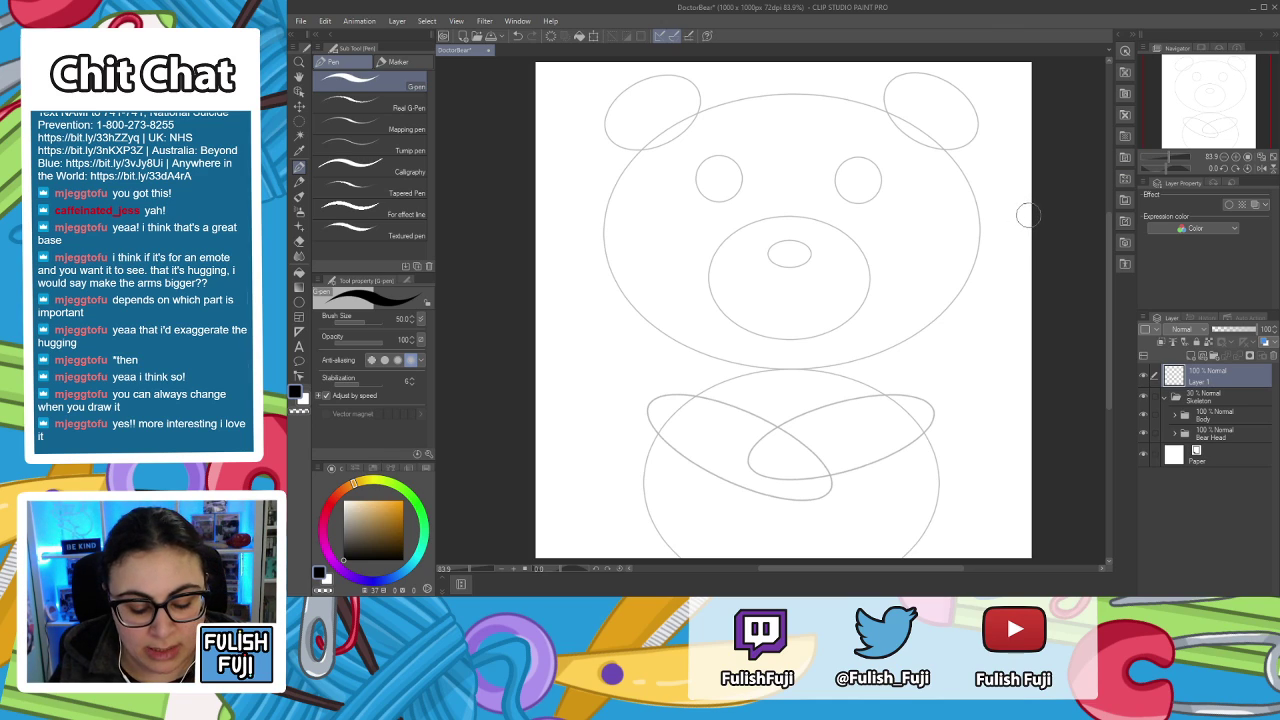
key("p")
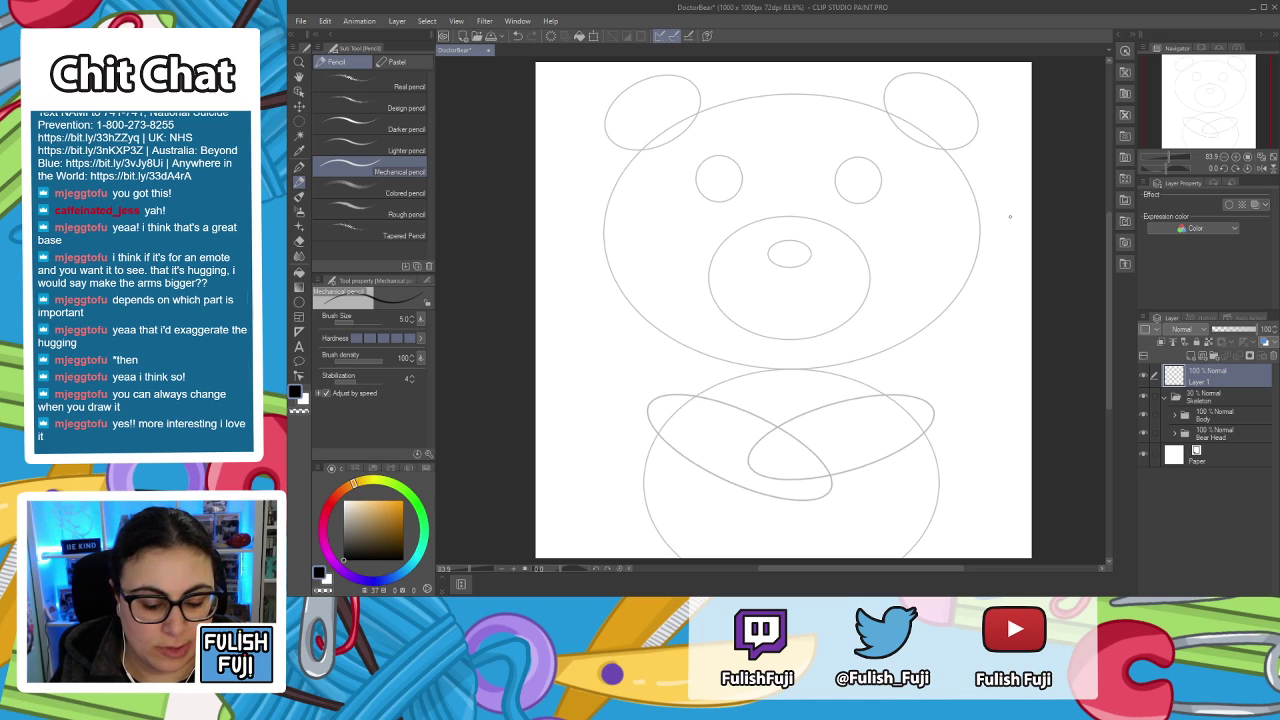
key("p")
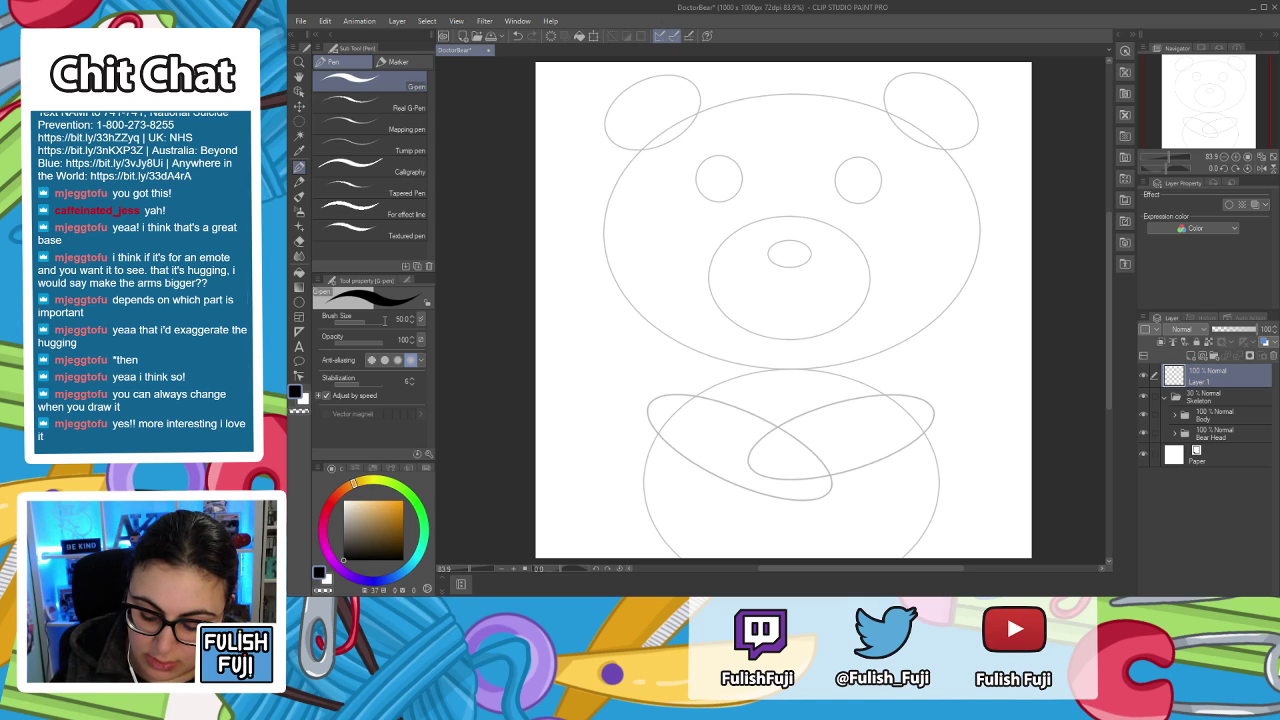
left_click(384, 322)
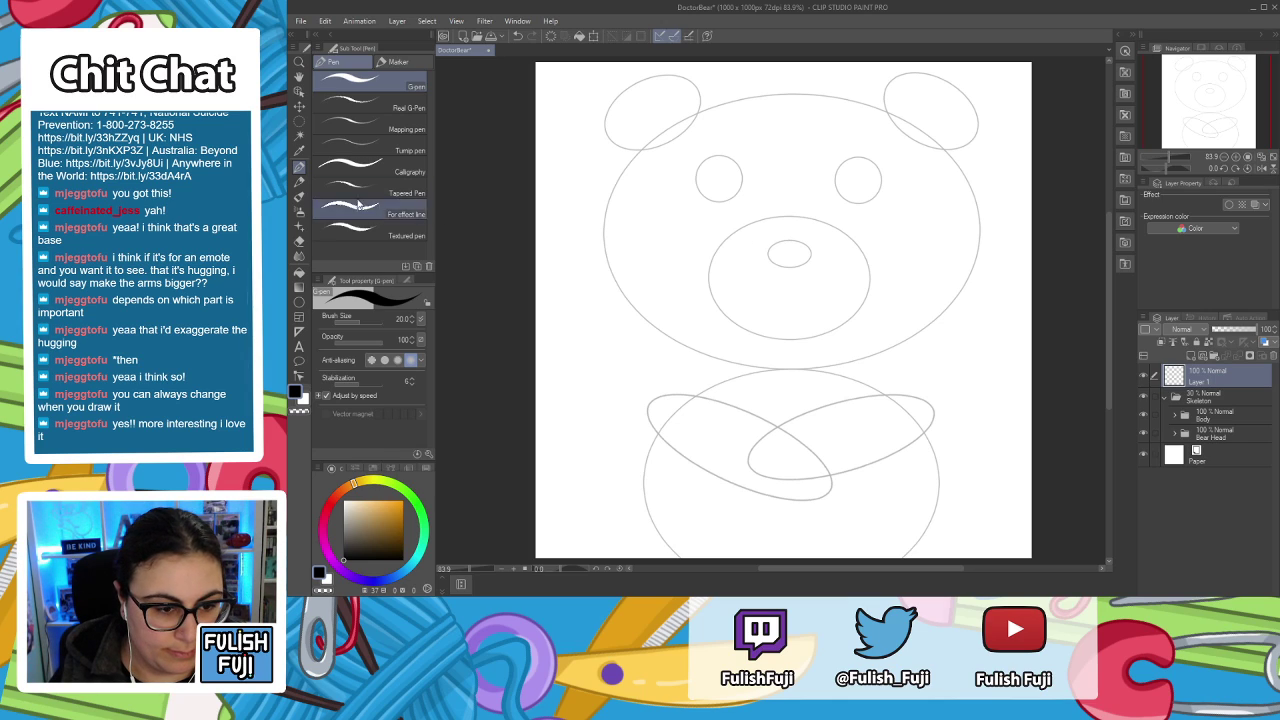
scroll(411, 318, "down", 4)
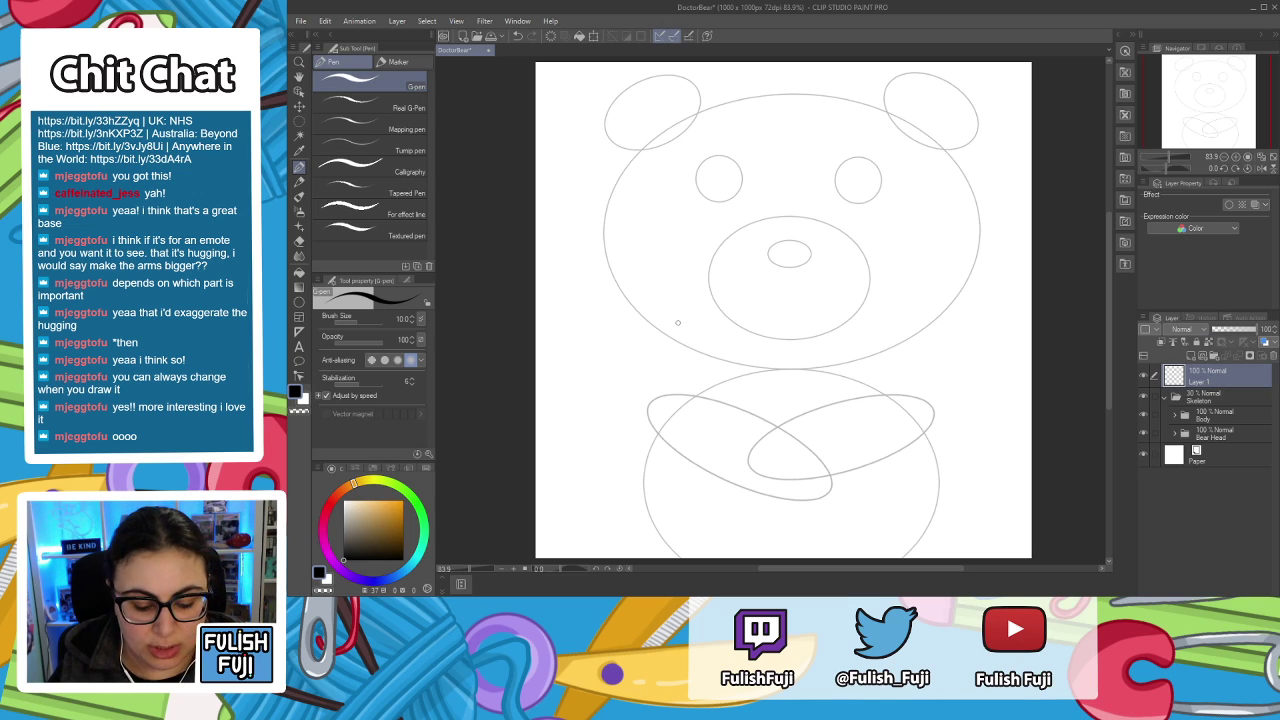
Try sketching the bear's head outline over the skeleton with the Real pencil on Layer 1.
key("p")
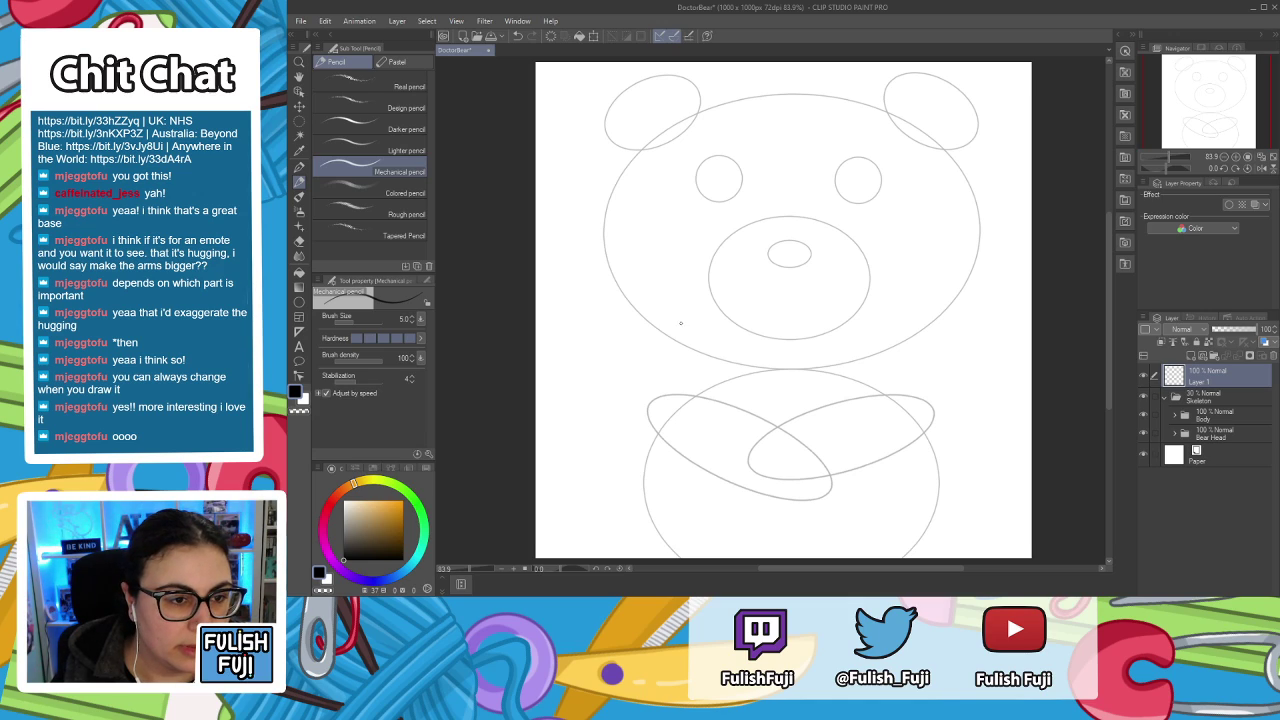
left_click(407, 87)
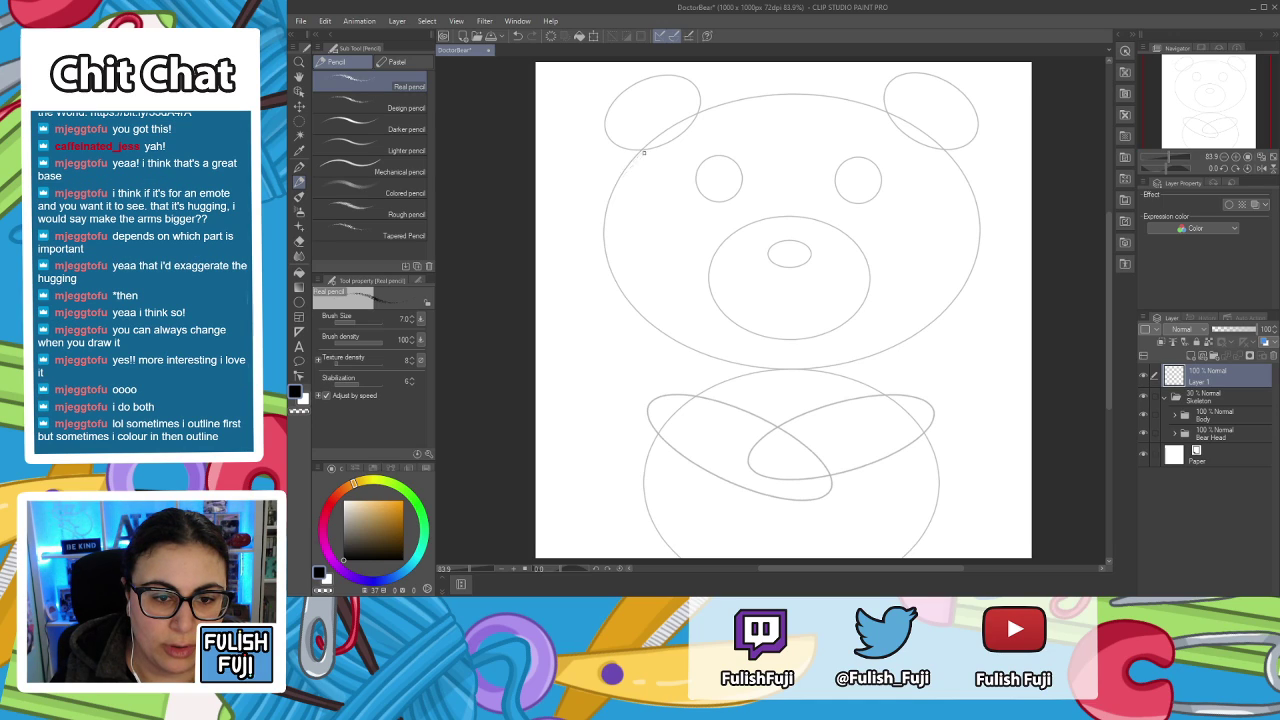
left_click_drag(607, 200, 614, 244)
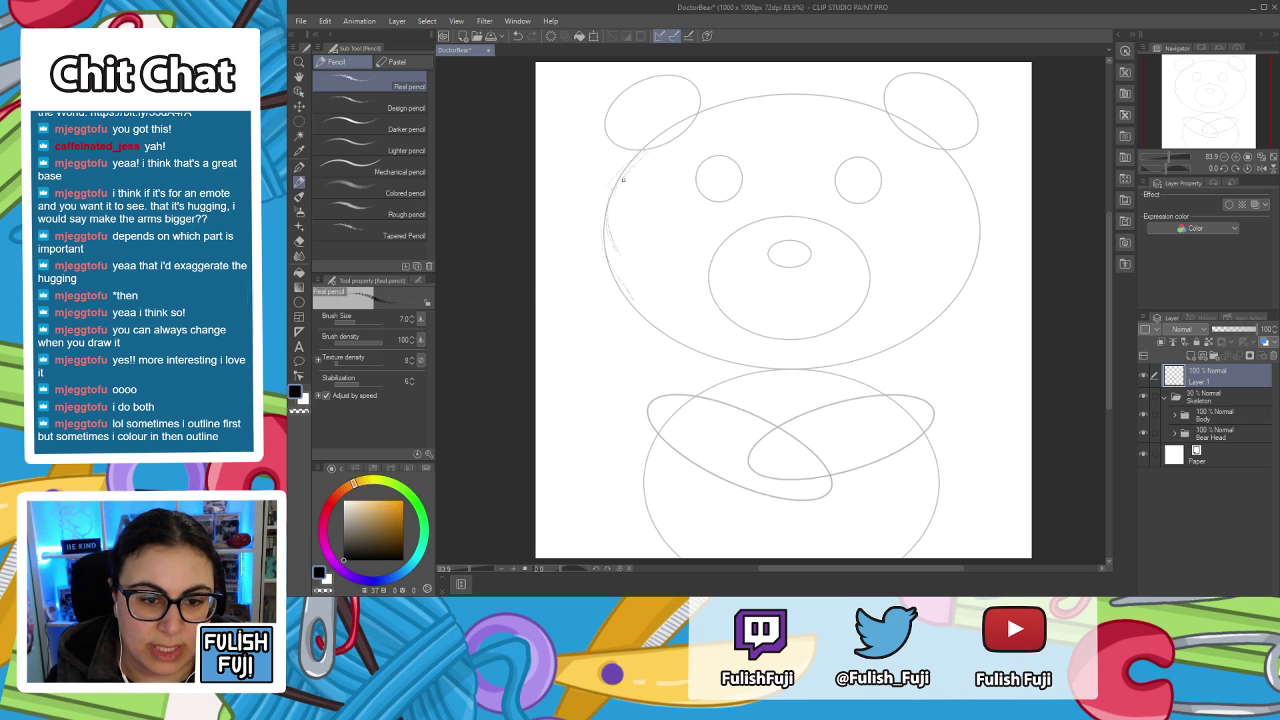
mouse_move(621, 168)
left_mouse_down()
mouse_move(595, 205)
mouse_move(615, 189)
mouse_move(601, 251)
mouse_move(636, 287)
mouse_move(606, 266)
mouse_move(686, 346)
mouse_move(766, 370)
mouse_move(843, 370)
mouse_move(953, 310)
left_mouse_up()
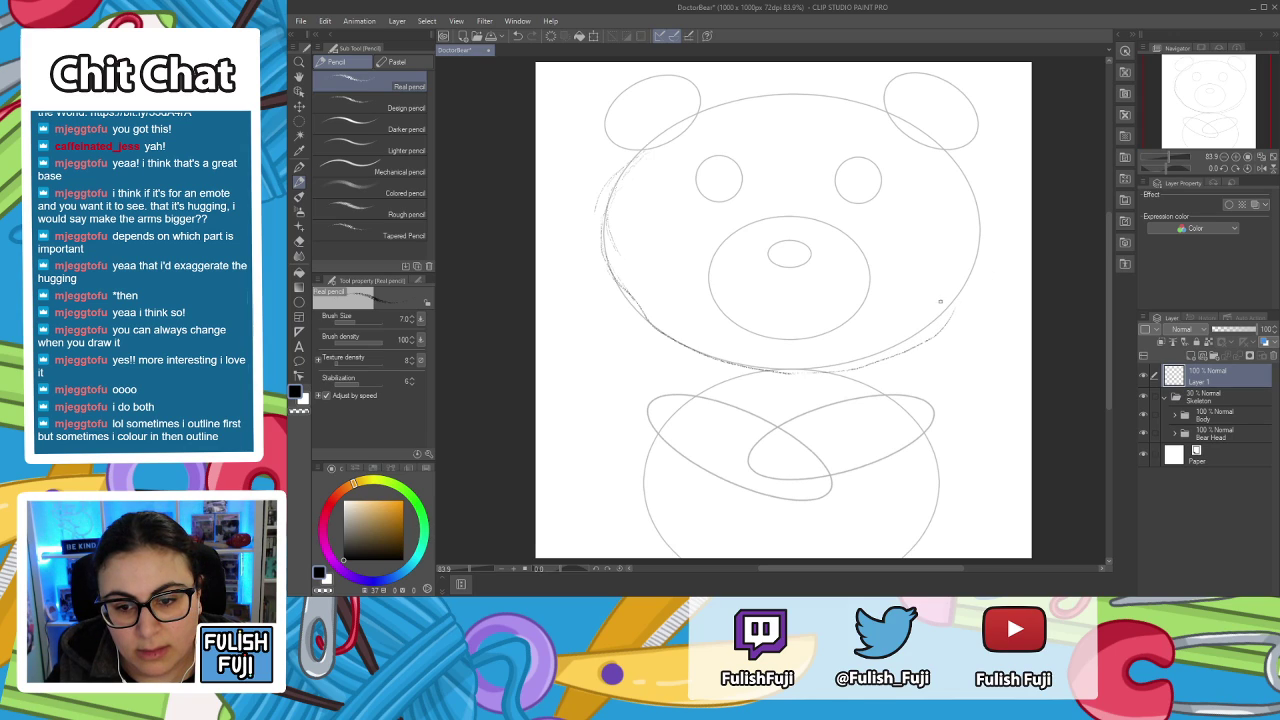
mouse_move(955, 153)
left_mouse_down()
mouse_move(967, 243)
mouse_move(973, 193)
mouse_move(988, 252)
left_mouse_up()
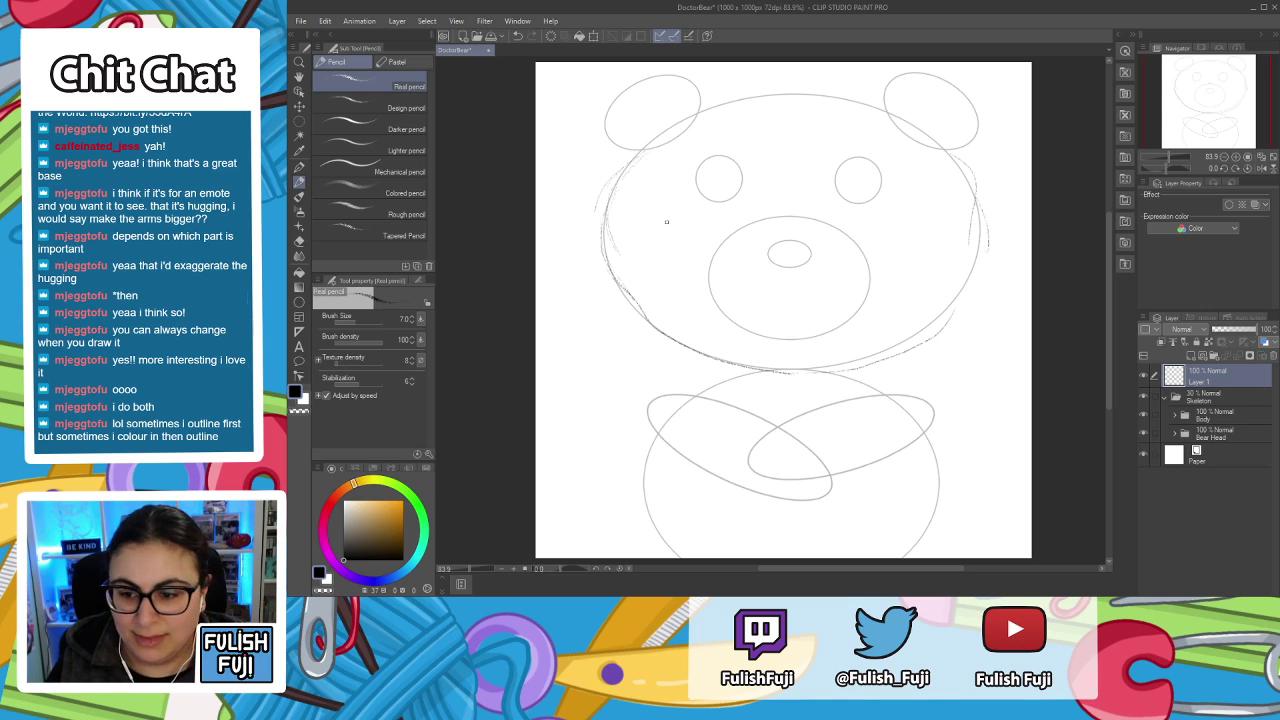
Roll the history back to the layer reordering, discarding all the pencil strokes.
left_click(1207, 318)
scroll(1220, 470, "up", 10)
left_click(1195, 359)
left_click(1170, 318)
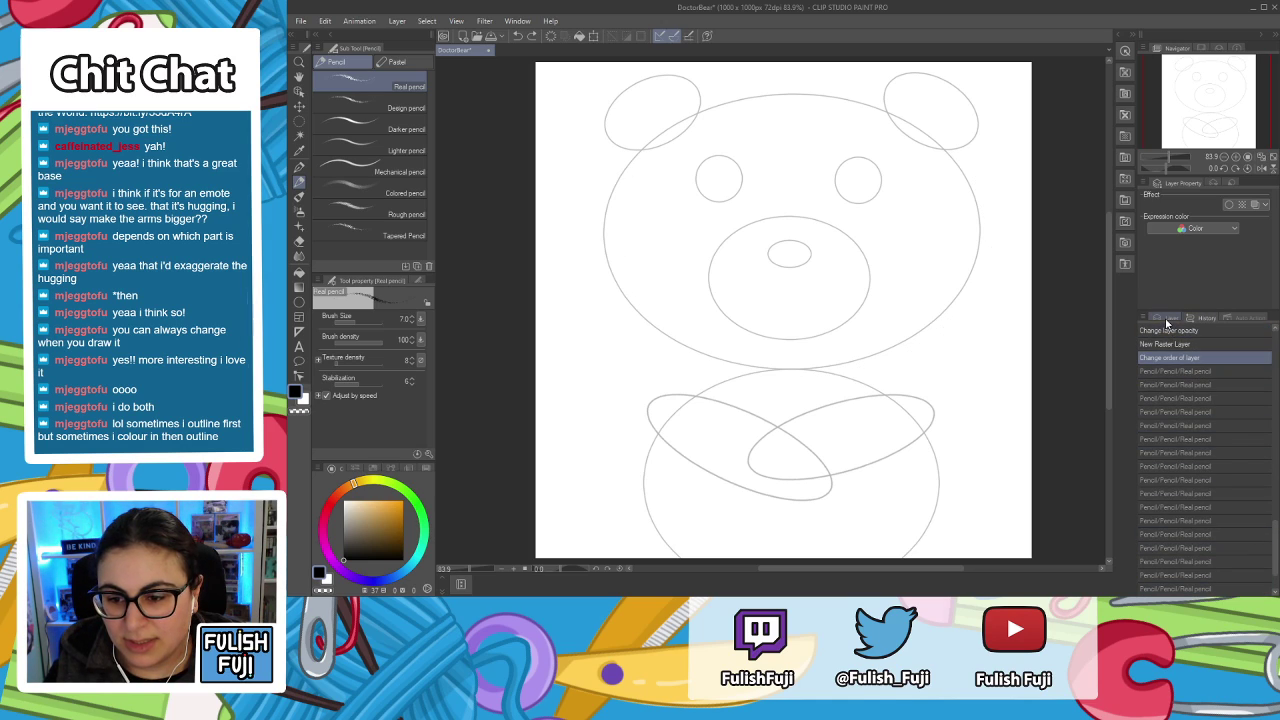
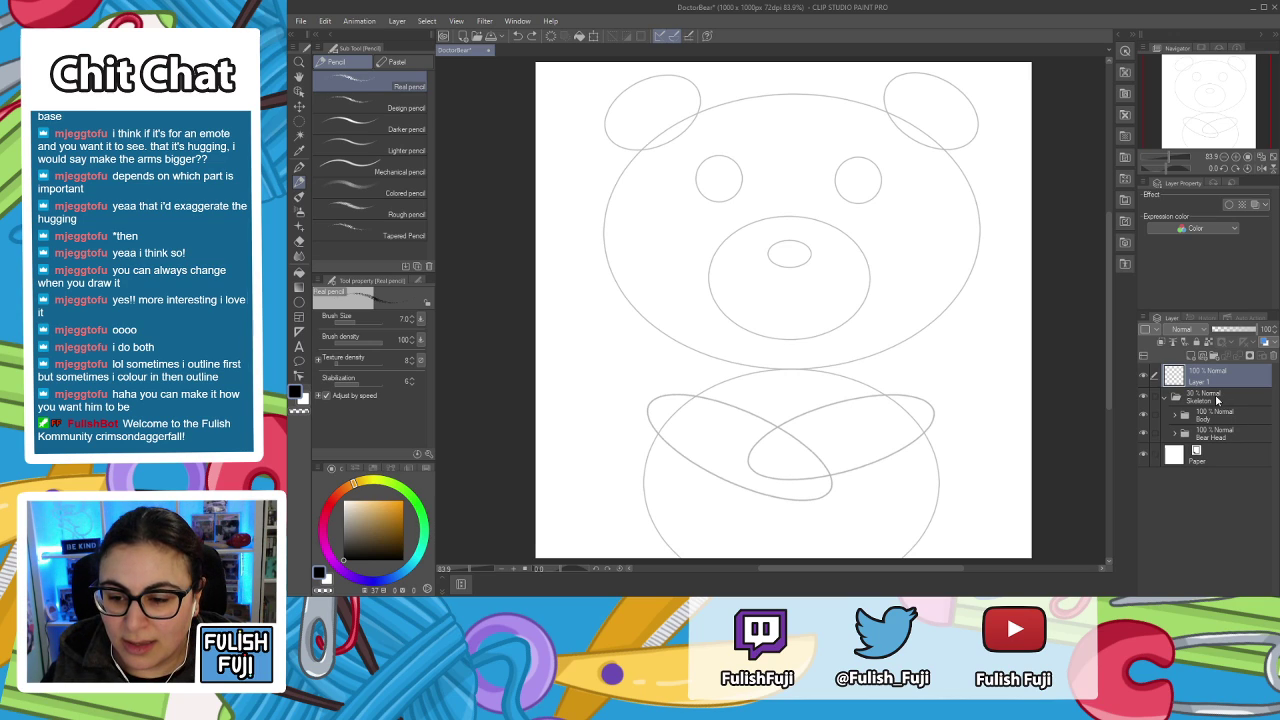
Expand the Bear Head folder and select its head layer.
left_click(1207, 398)
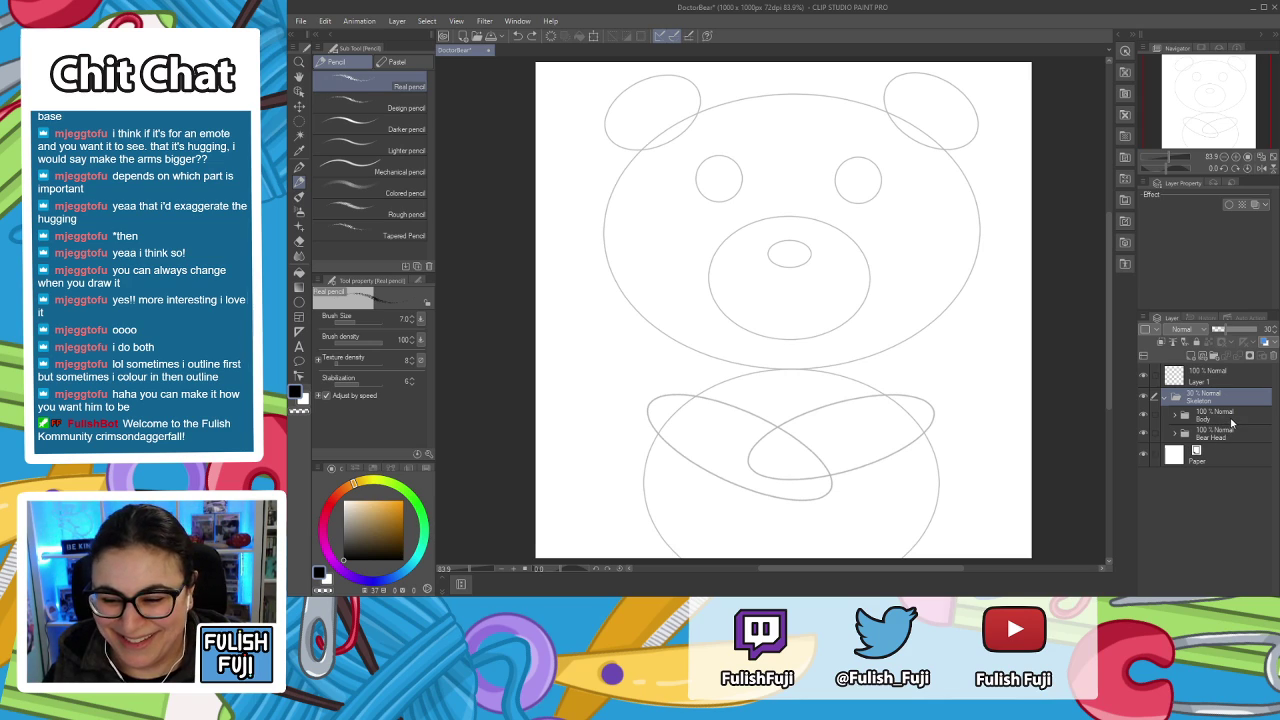
left_click(1231, 416)
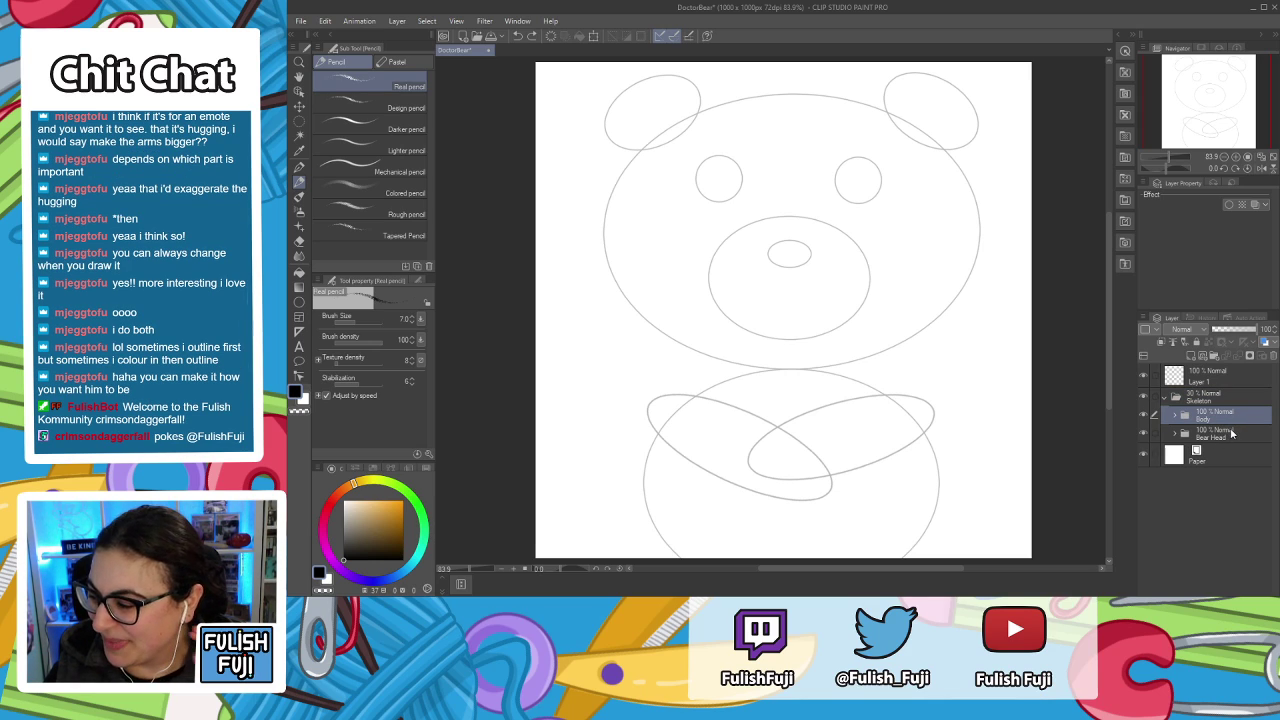
left_click(1228, 435)
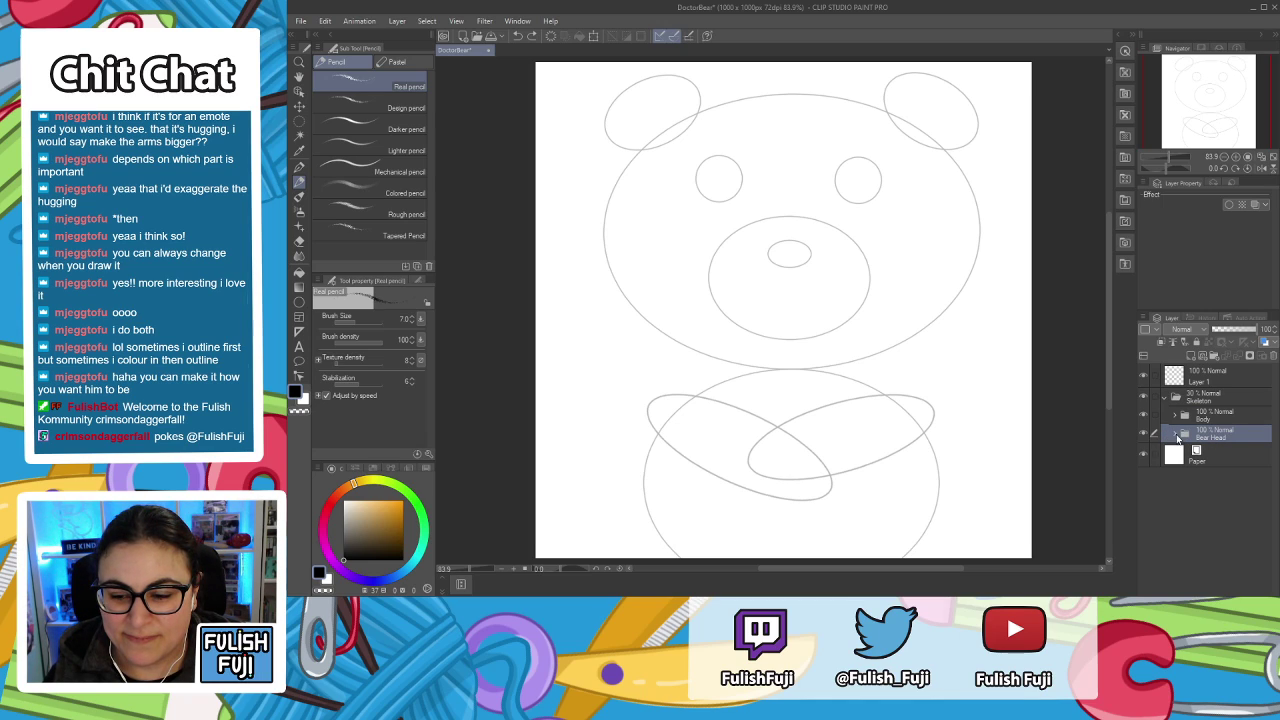
left_click(1176, 436)
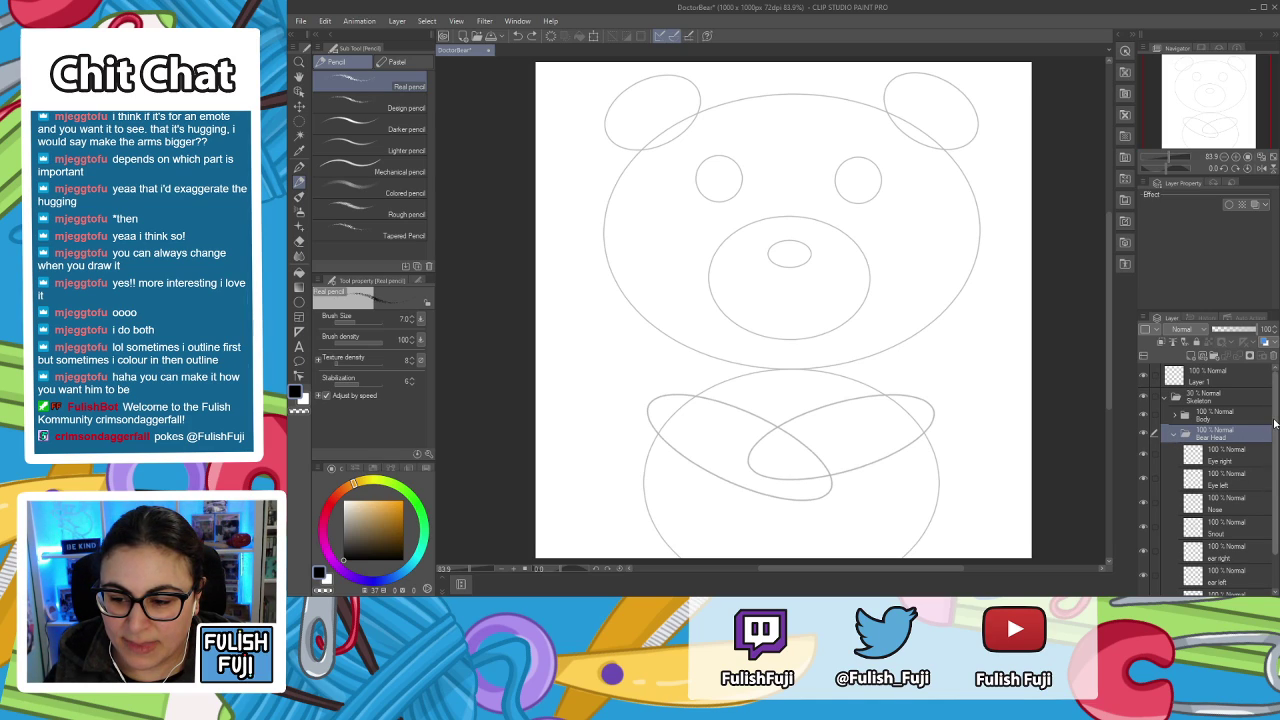
scroll(1268, 450, "down", 2)
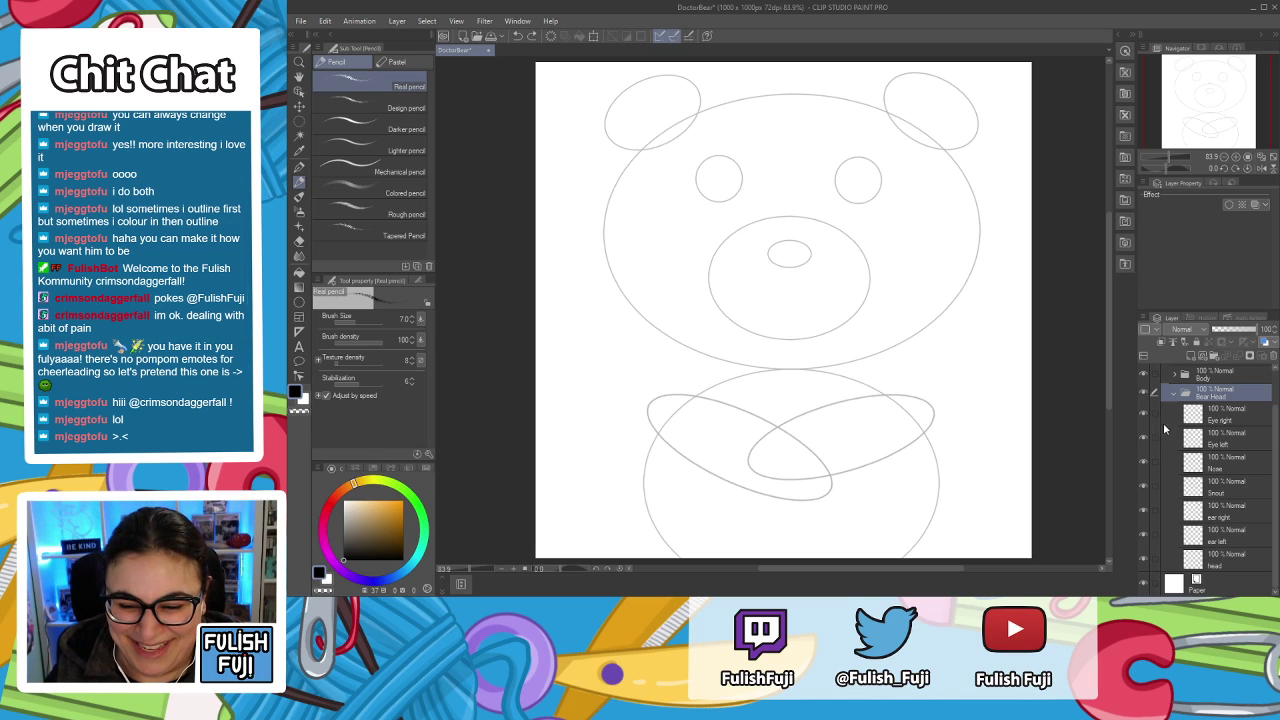
left_click(1230, 544)
left_click(1230, 562)
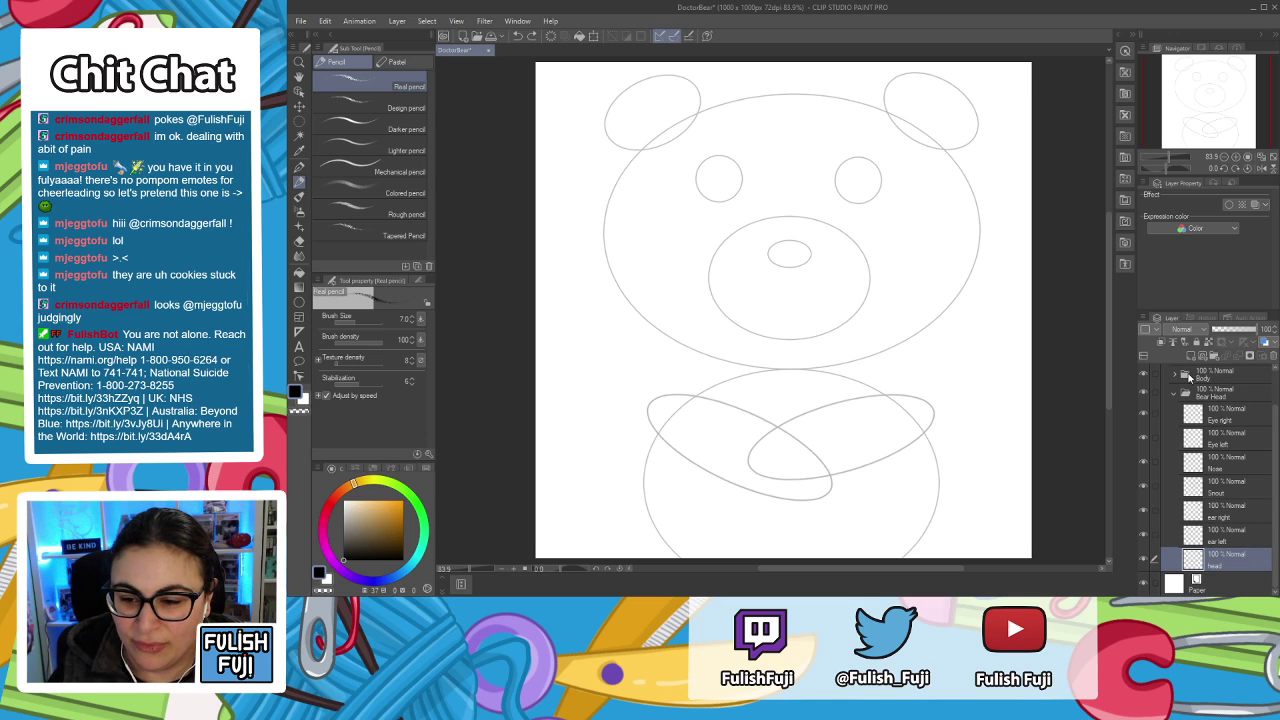
Raise the Skeleton folder's opacity to 100%.
scroll(1275, 407, "up", 2)
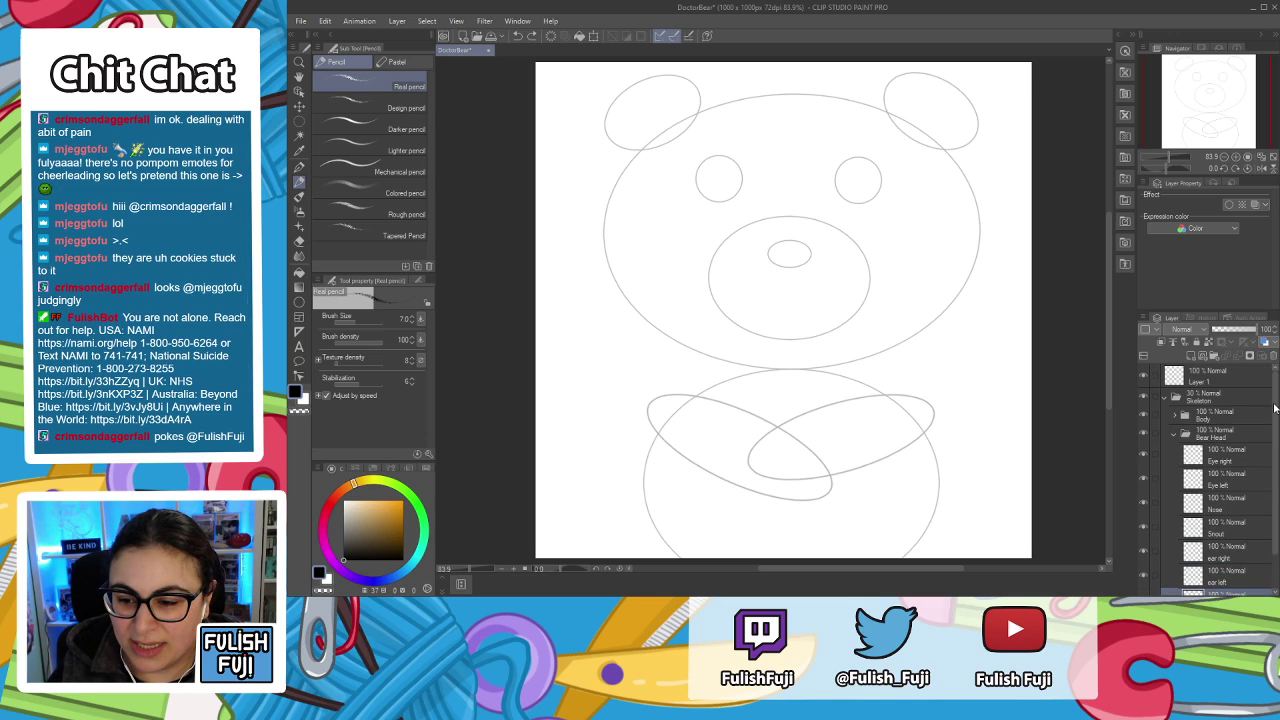
left_click(1248, 397)
left_click(1236, 334)
left_click_drag(1238, 334, 1265, 330)
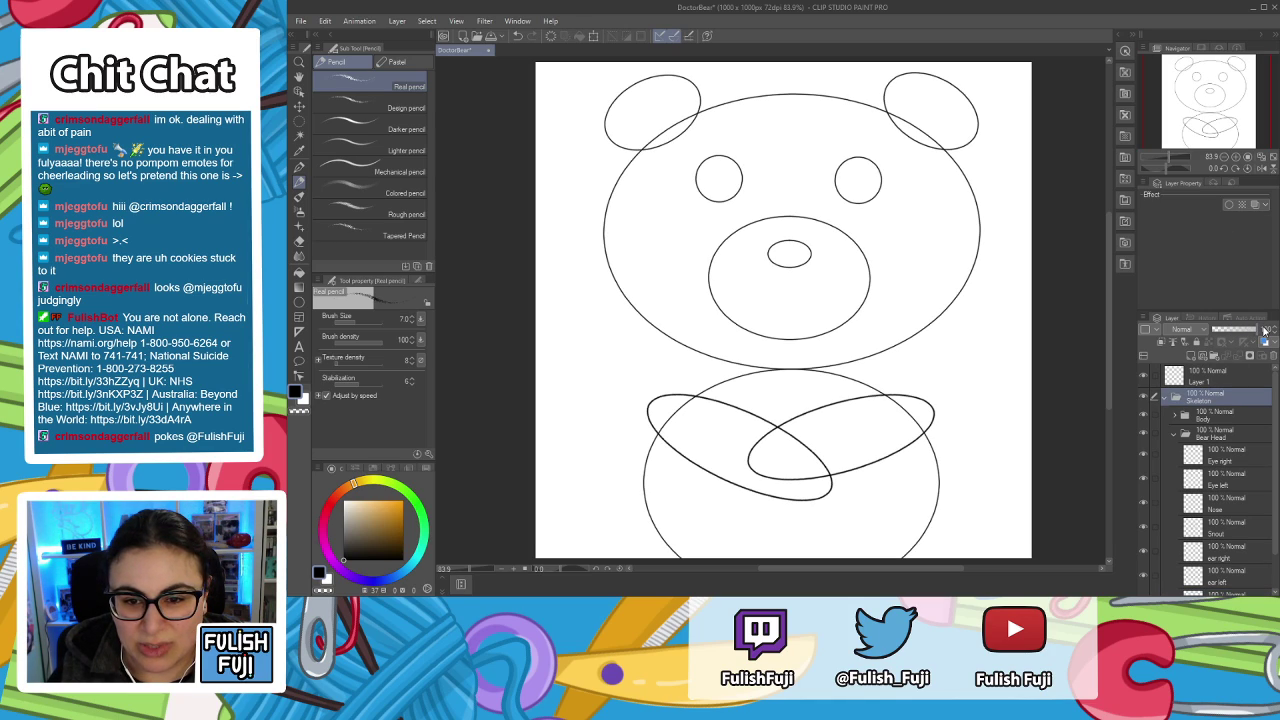
Fill the head ellipse on the head layer with a pale beige, undoing a first fill in darker tan.
scroll(1277, 447, "down", 2)
left_click(1240, 560)
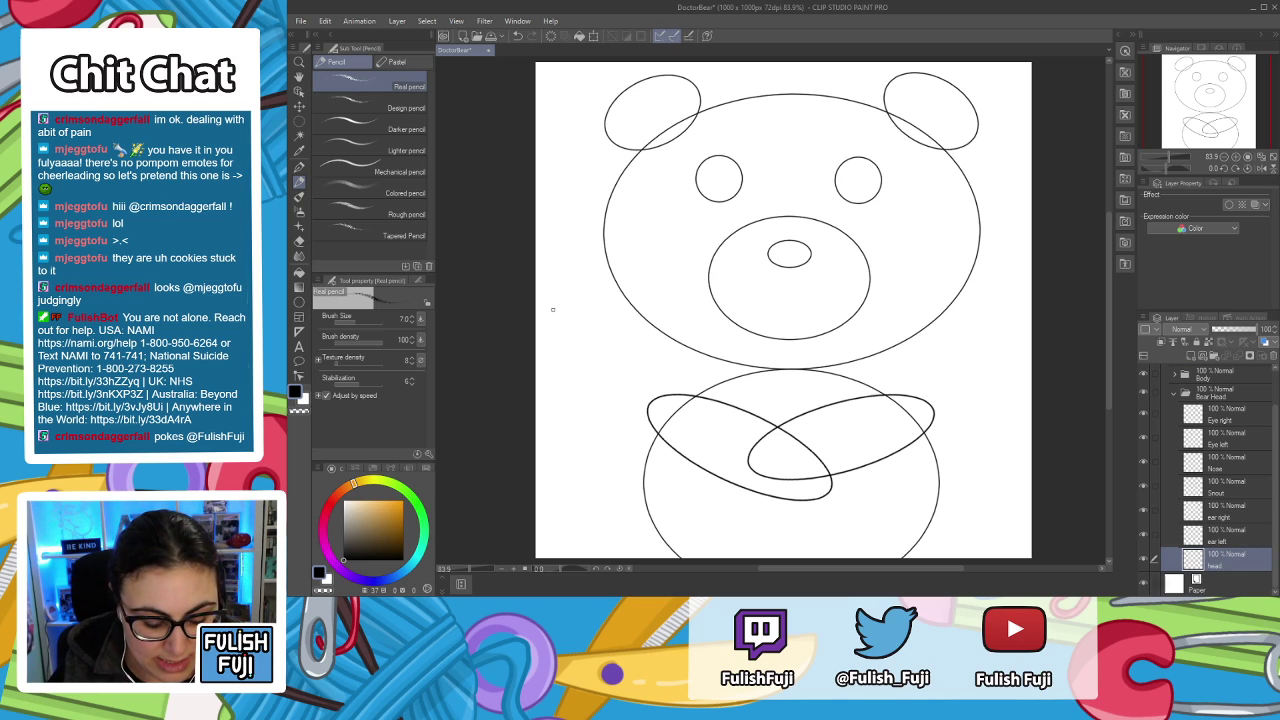
key("g")
key("g")
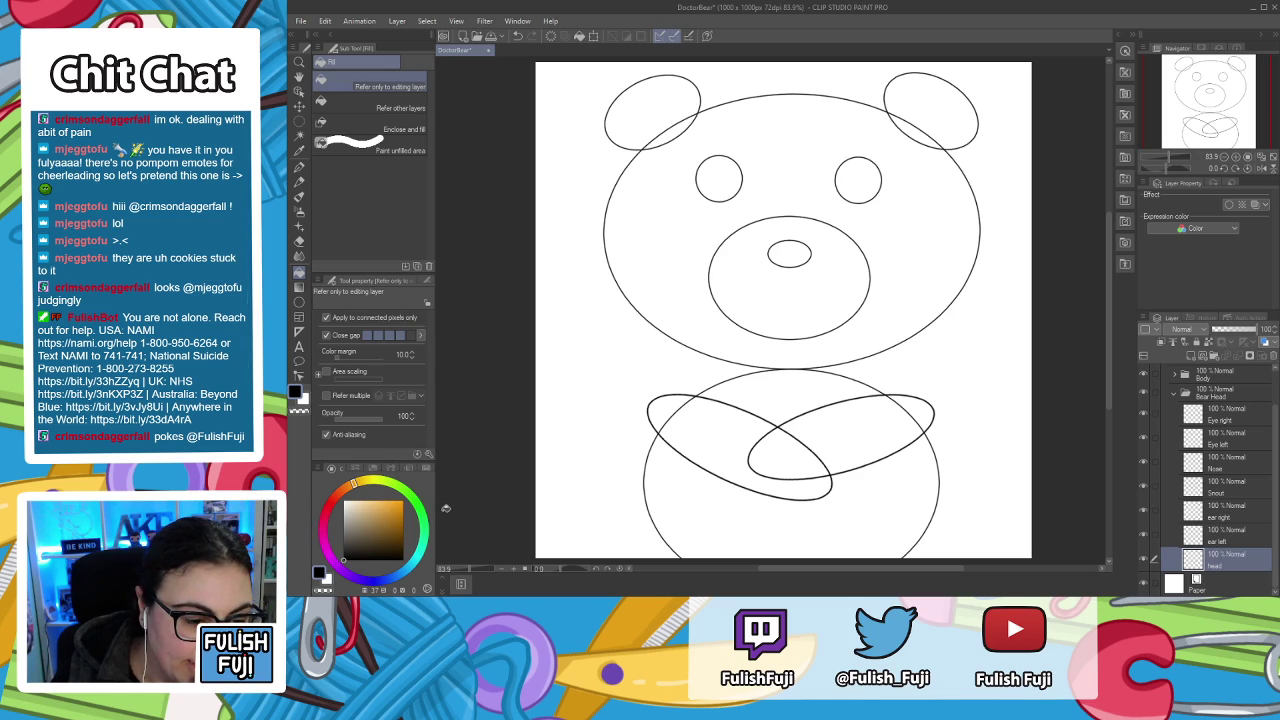
mouse_move(374, 512)
left_mouse_down()
mouse_move(368, 497)
mouse_move(356, 507)
left_mouse_up()
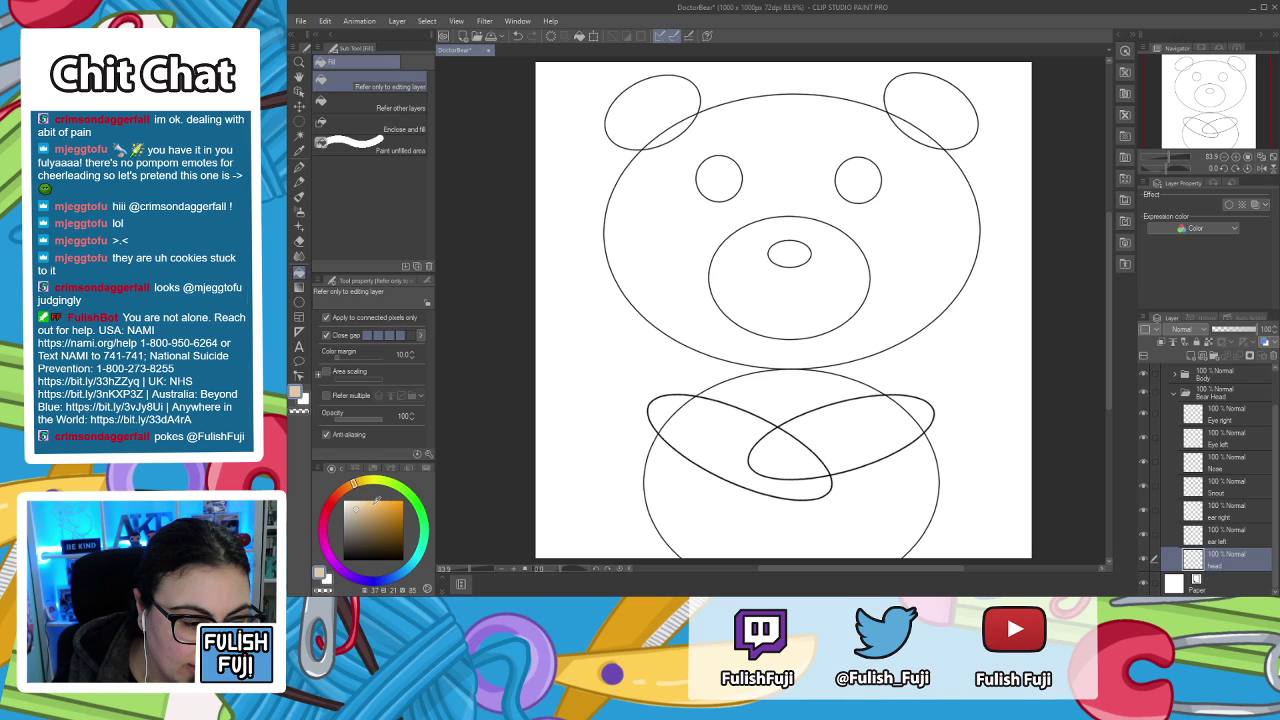
left_click(680, 303)
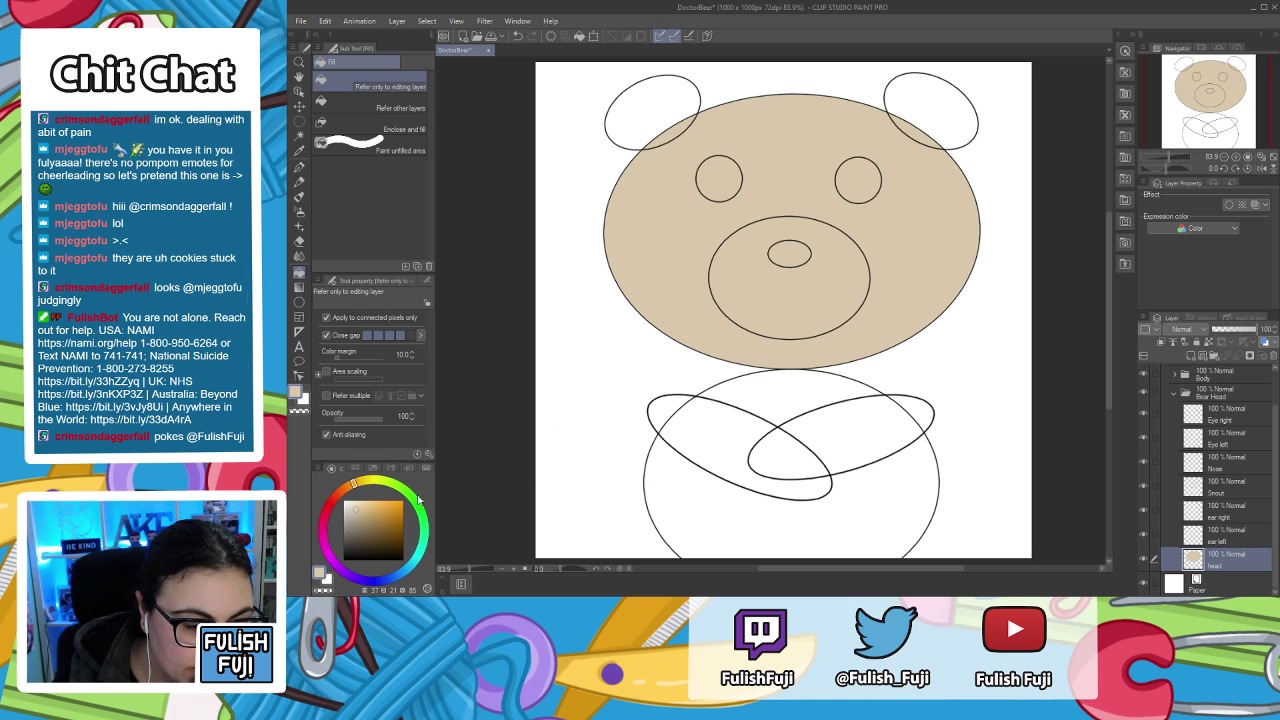
key("ctrl+z")
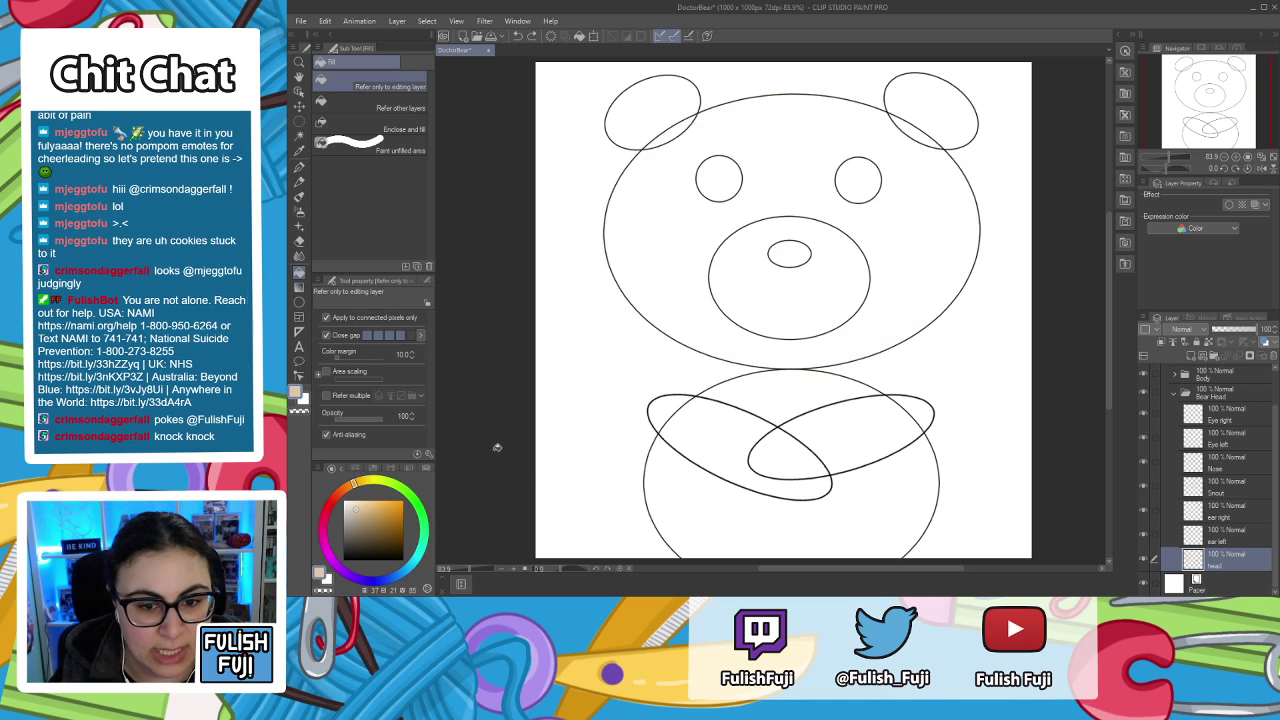
left_click(356, 502)
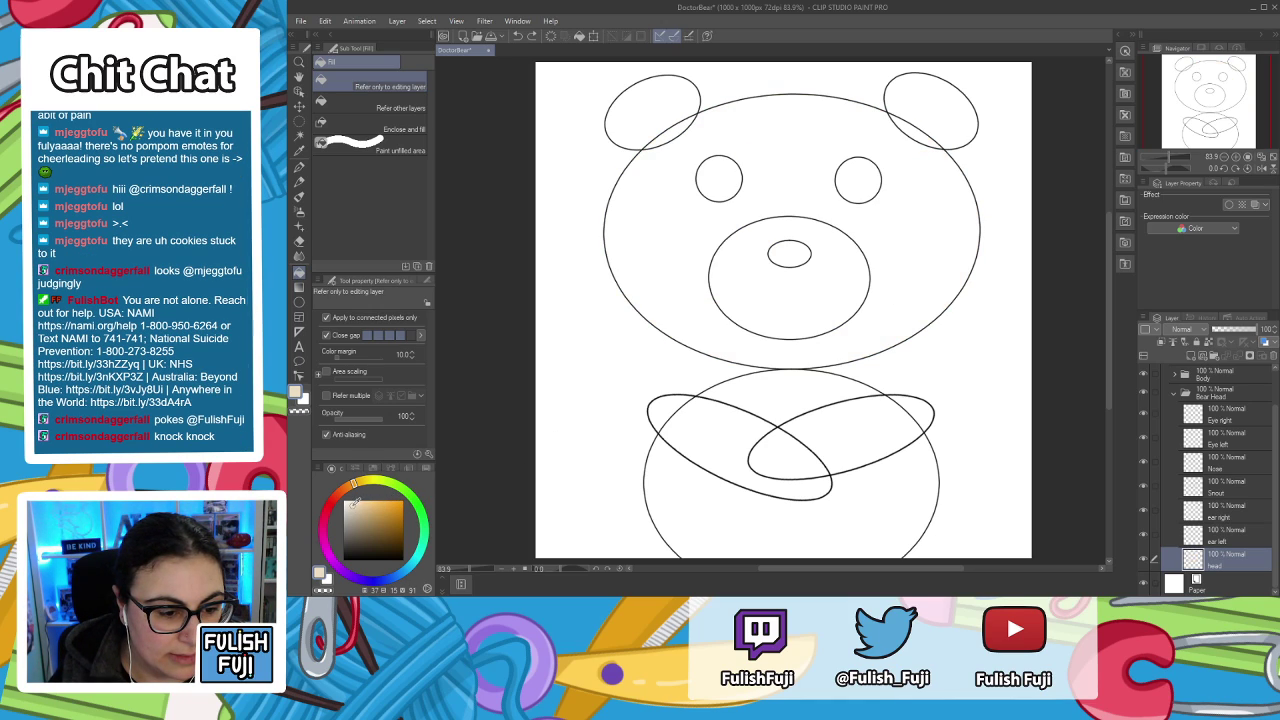
left_click(667, 259)
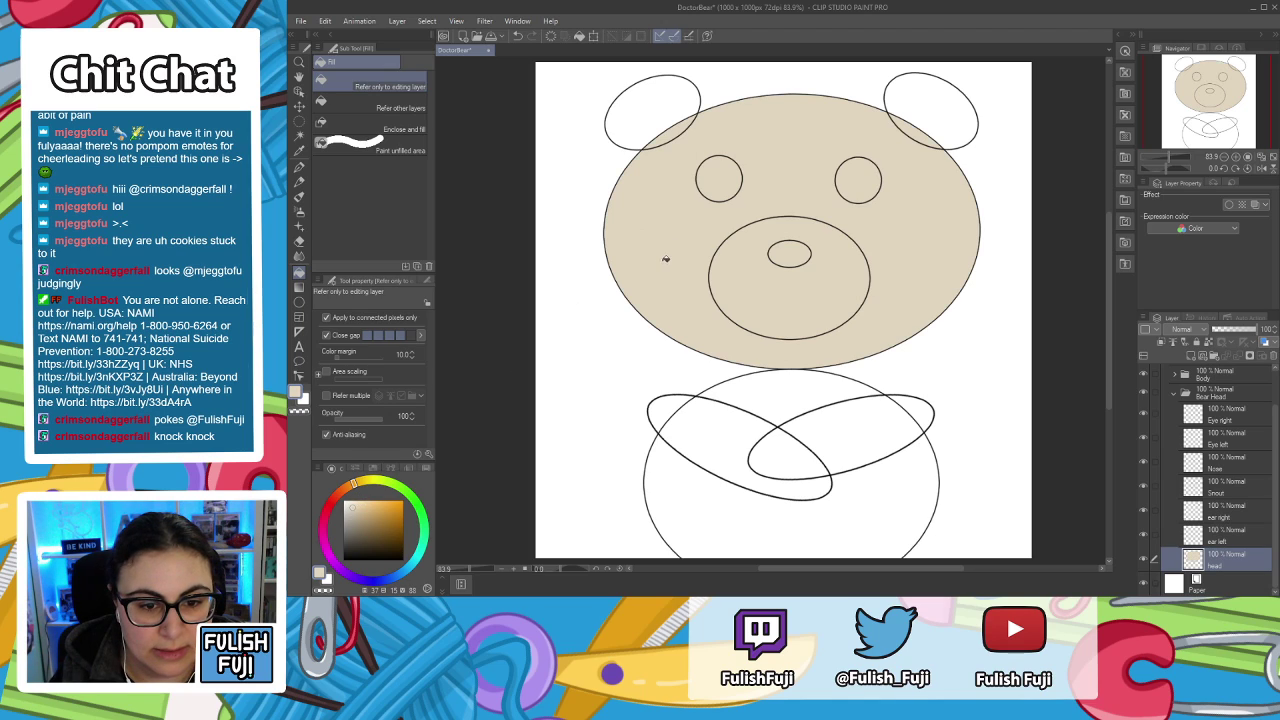
Try filling the body and left arm areas with beige on the head layer, undoing each fill.
left_click(792, 386)
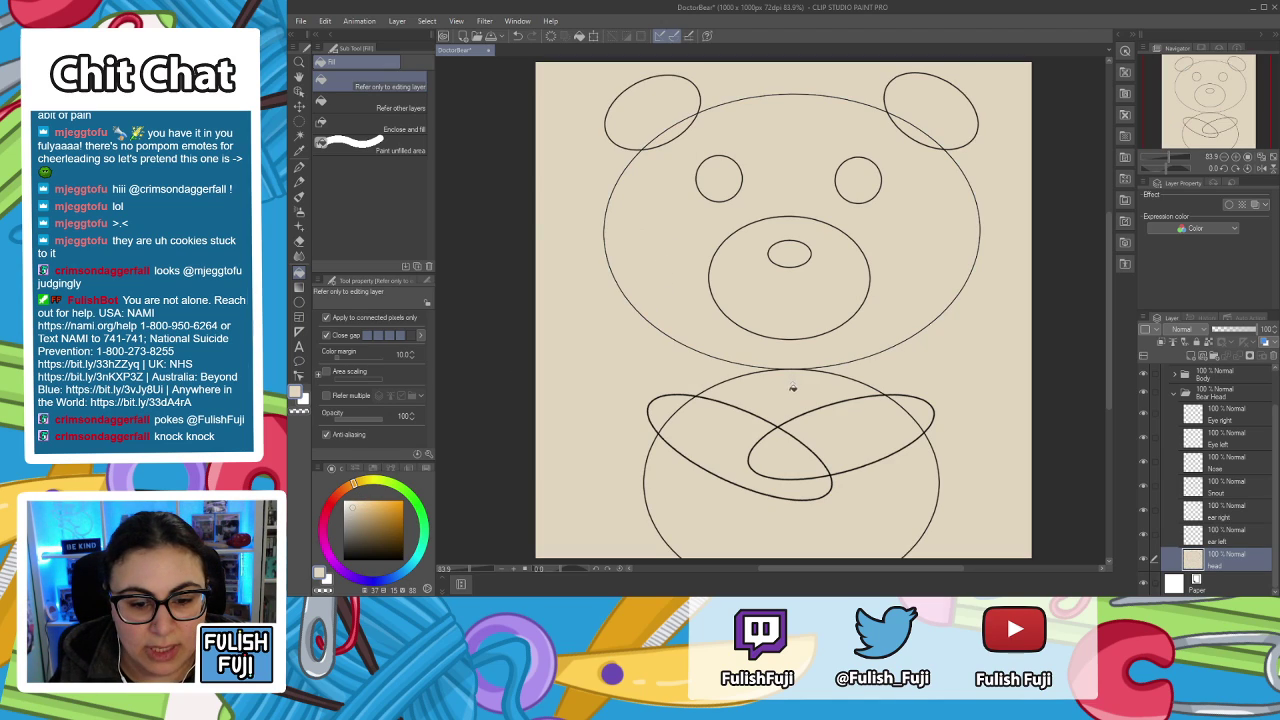
key("ctrl+z")
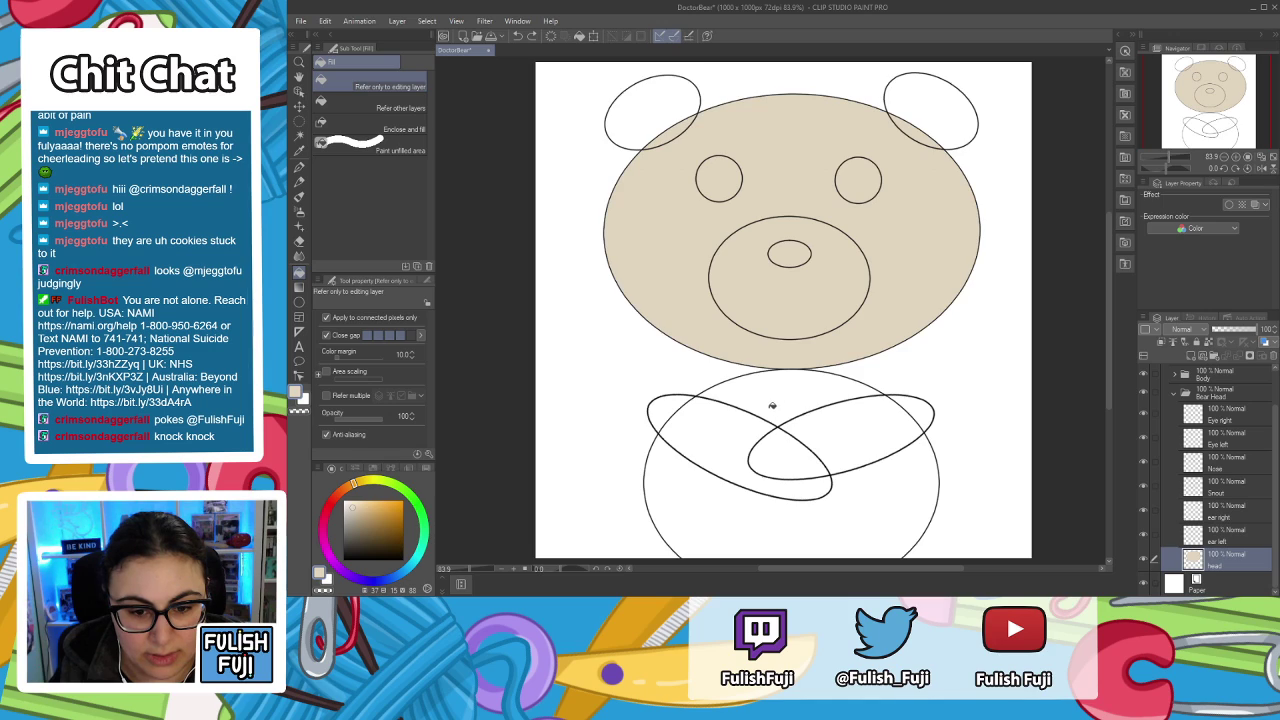
key("ctrl+y")
key("ctrl+z")
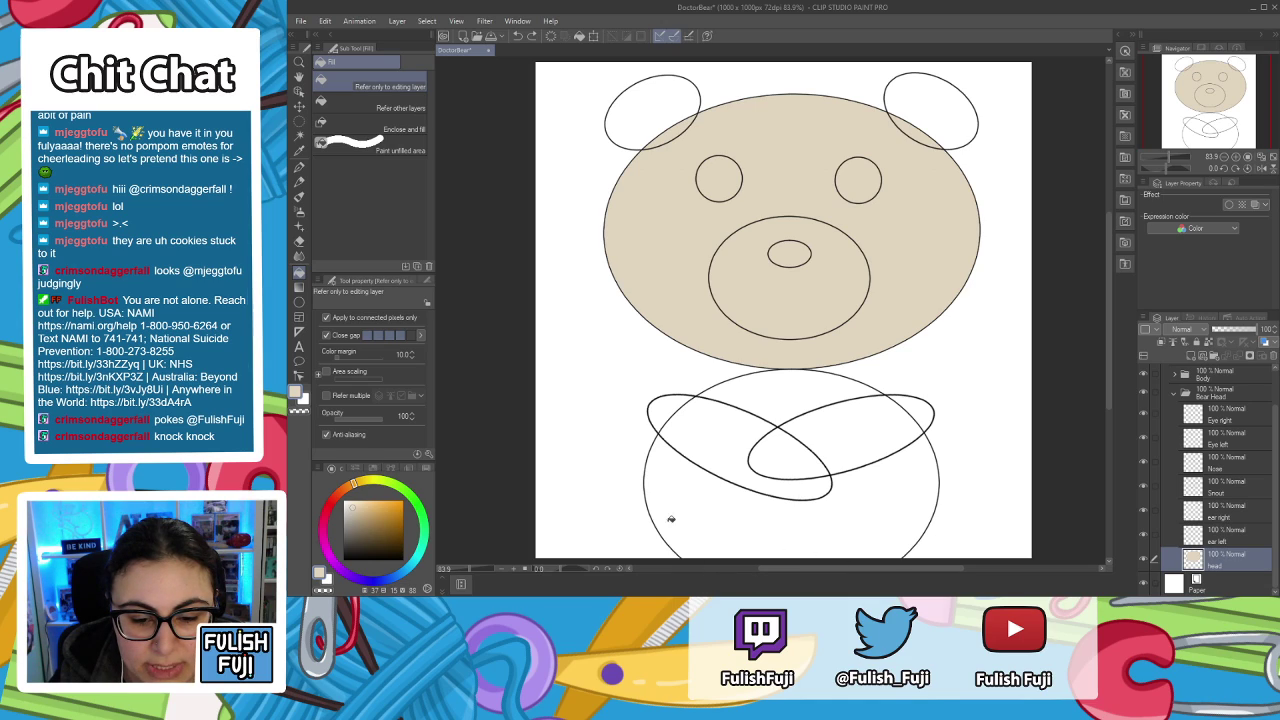
left_click(717, 451)
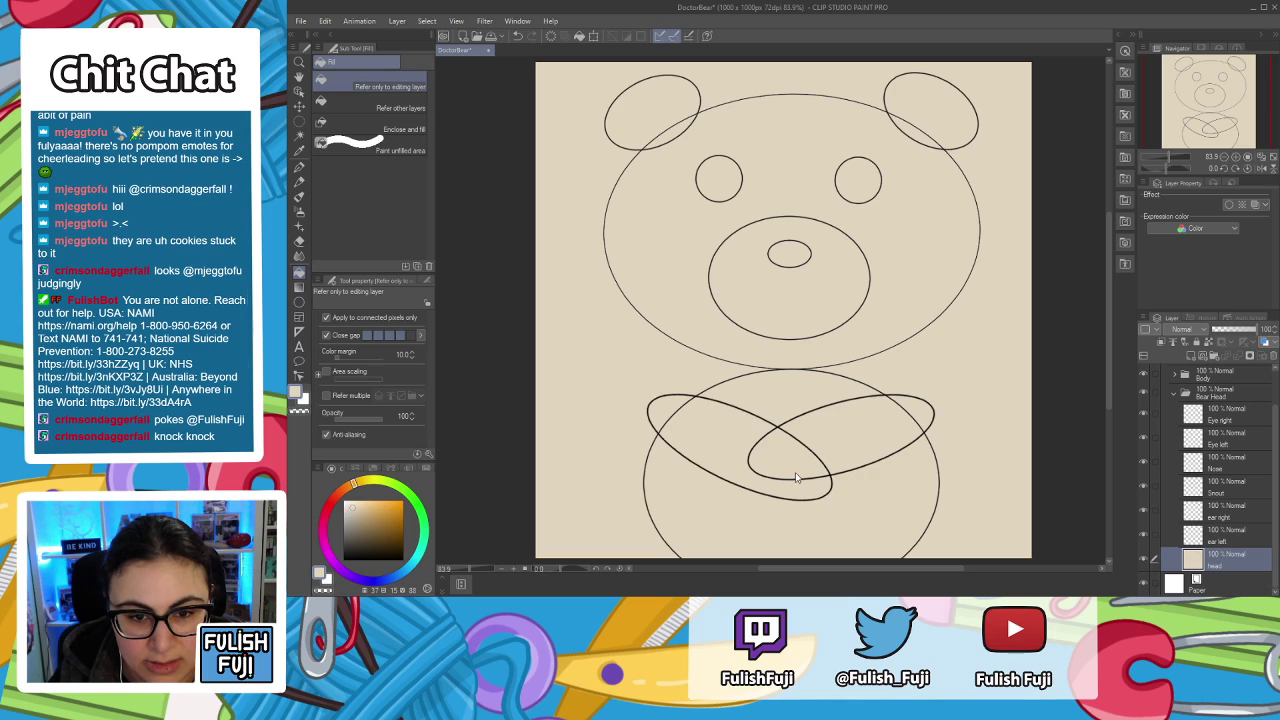
key("ctrl+z")
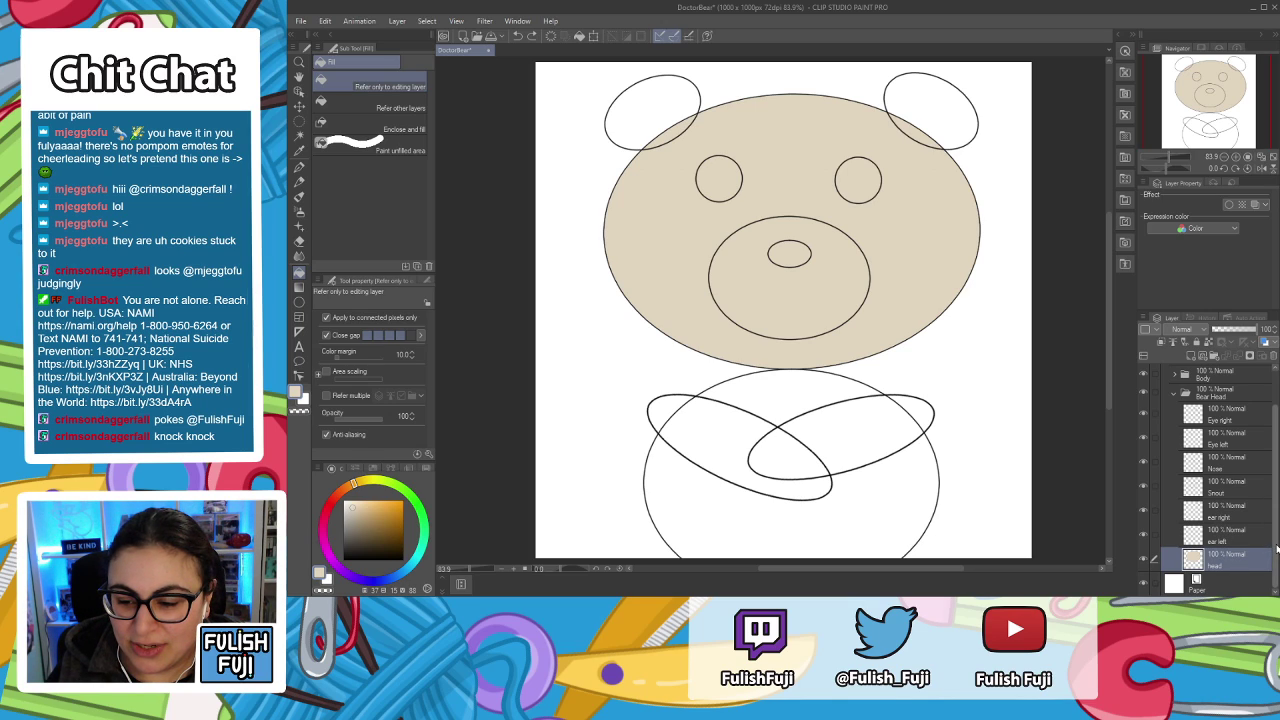
Fill both ears with the same pale beige, each on its own ear left or ear right layer.
left_click_drag(1276, 548, 1273, 503)
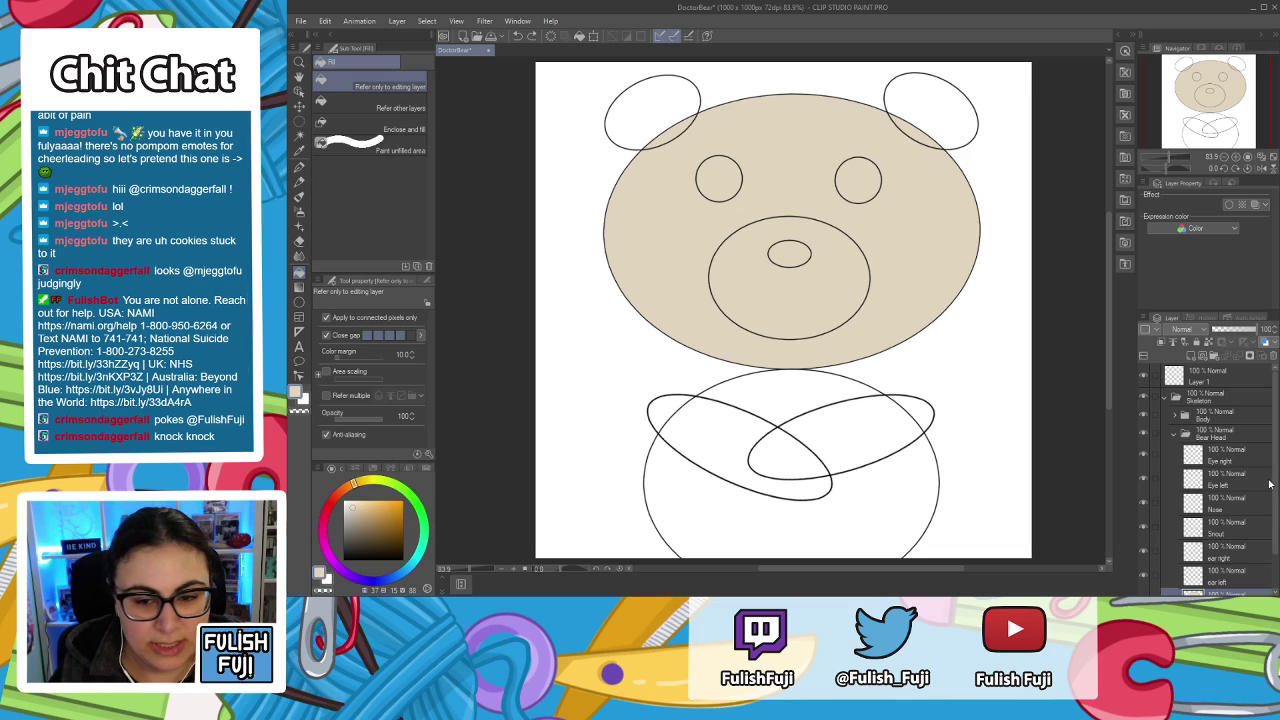
scroll(1269, 484, "down", 2)
scroll(1276, 526, "down", 1)
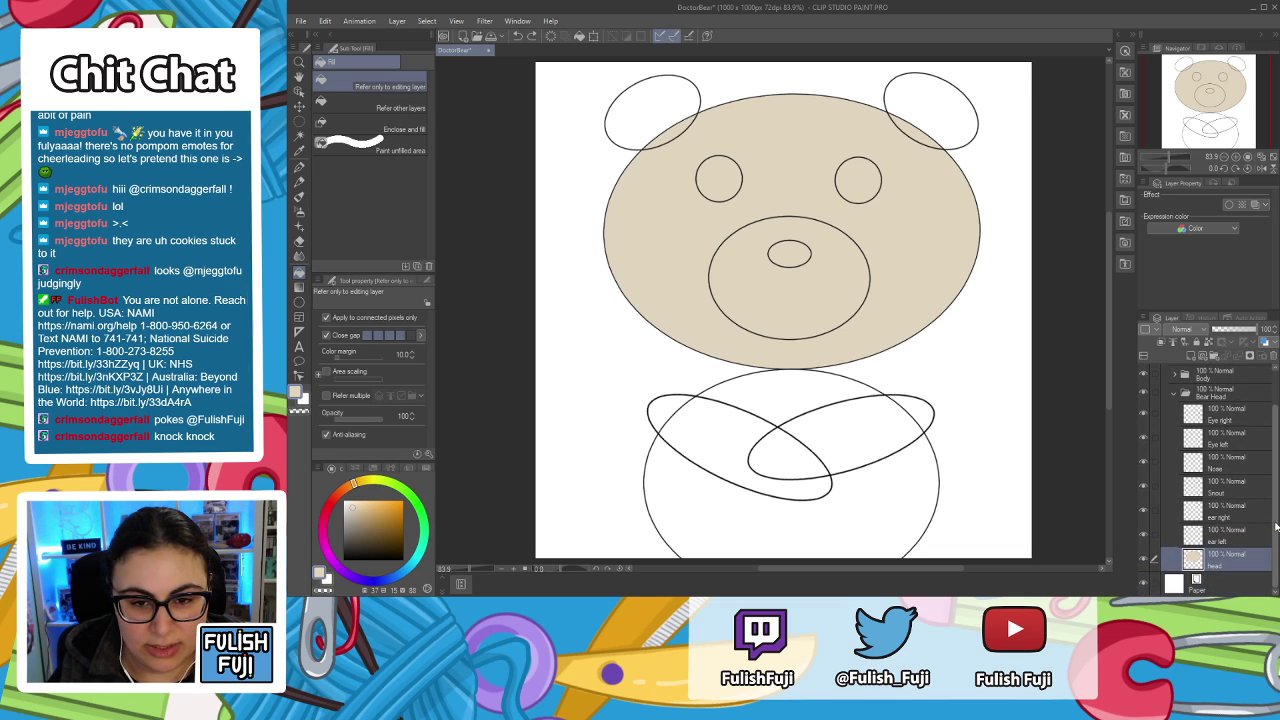
left_click(1250, 537)
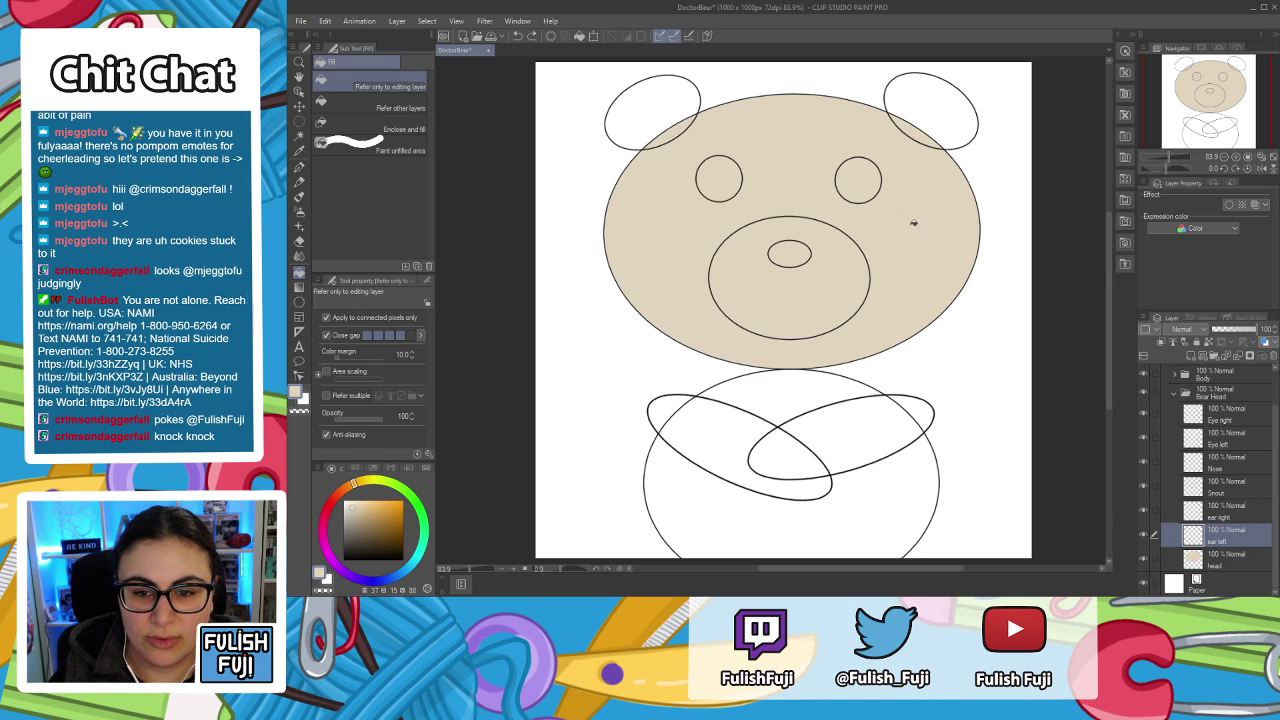
left_click(648, 130)
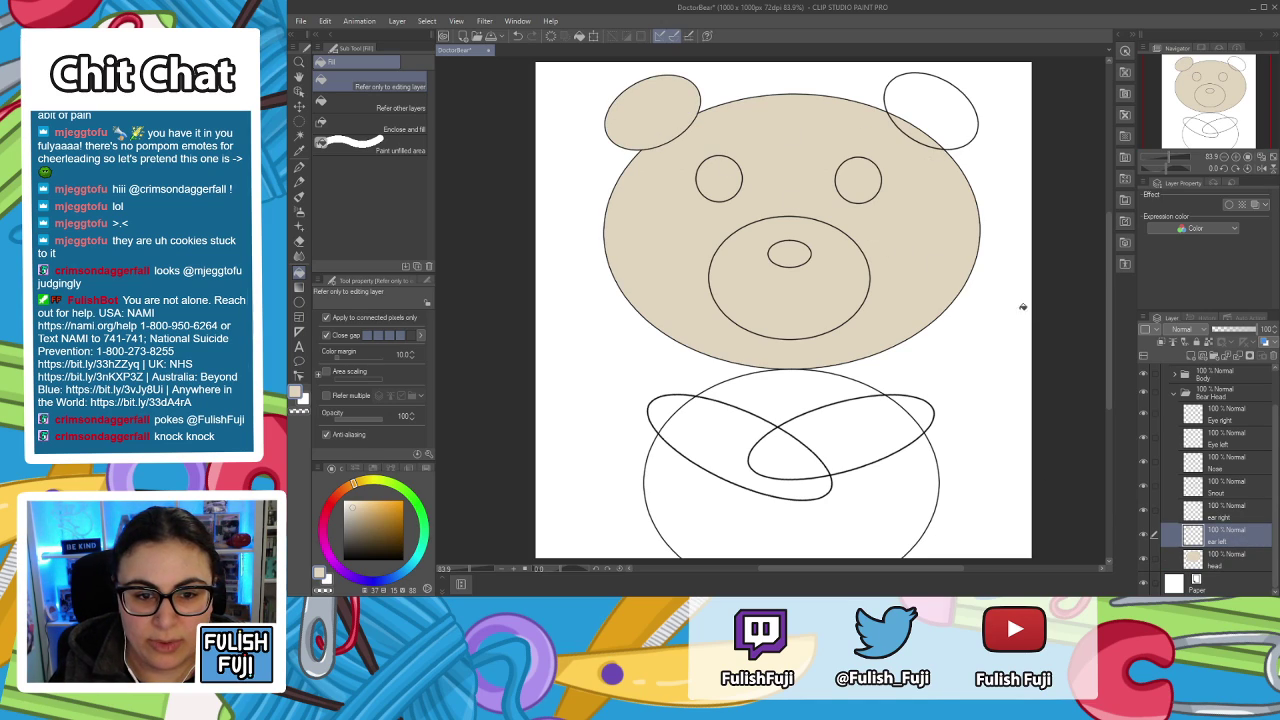
left_click(1248, 516)
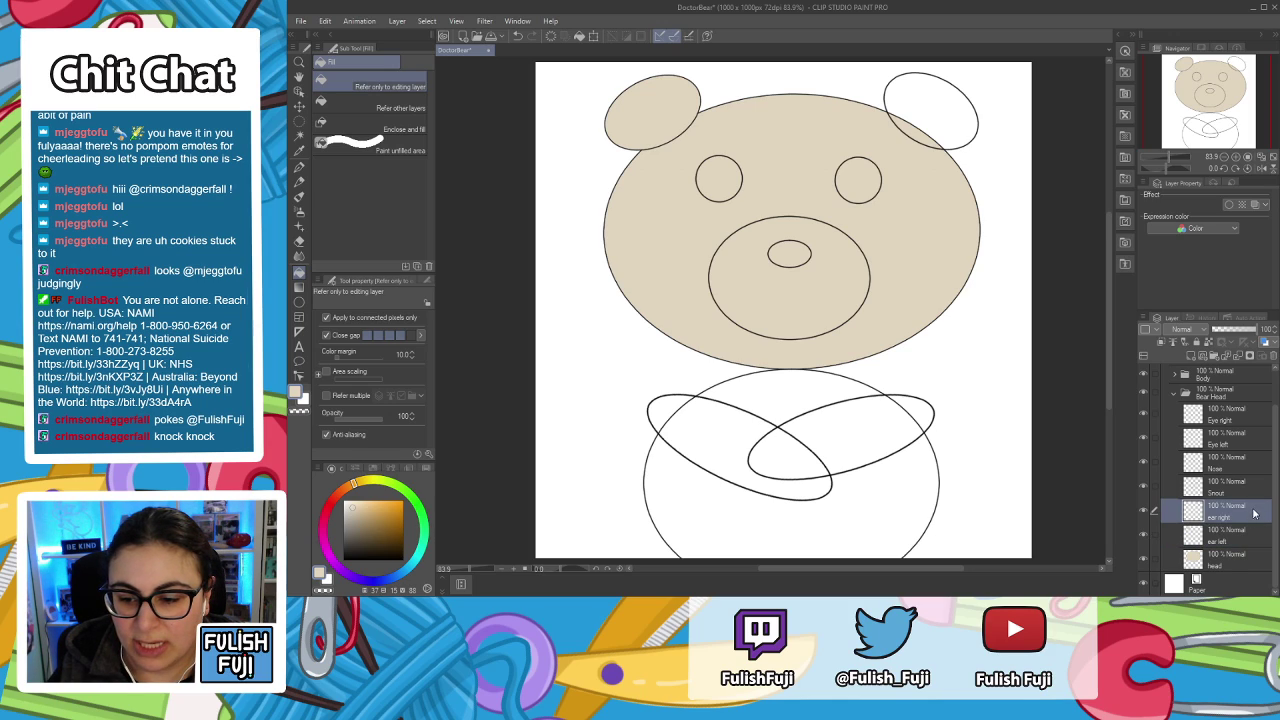
left_click(966, 118)
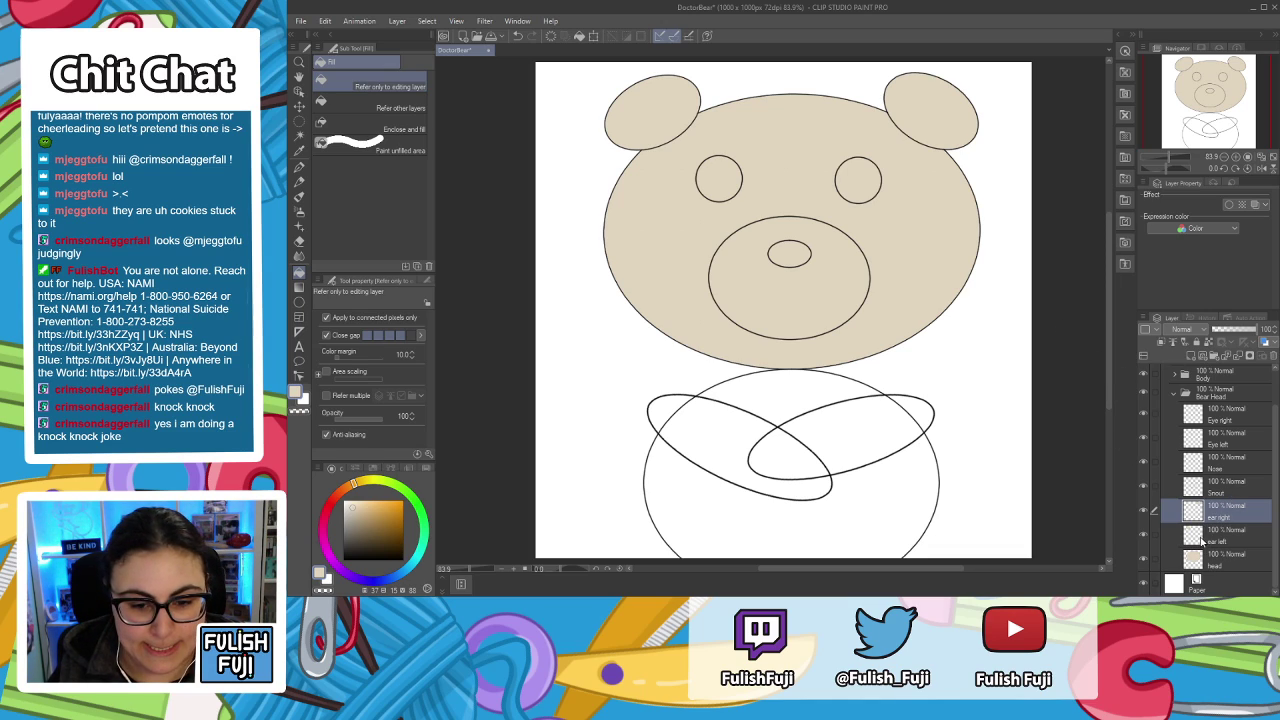
Fill the right arm, left arm and main body with the same pale beige, each on its own layer in the Body folder.
left_click(1175, 391)
left_click(1177, 417)
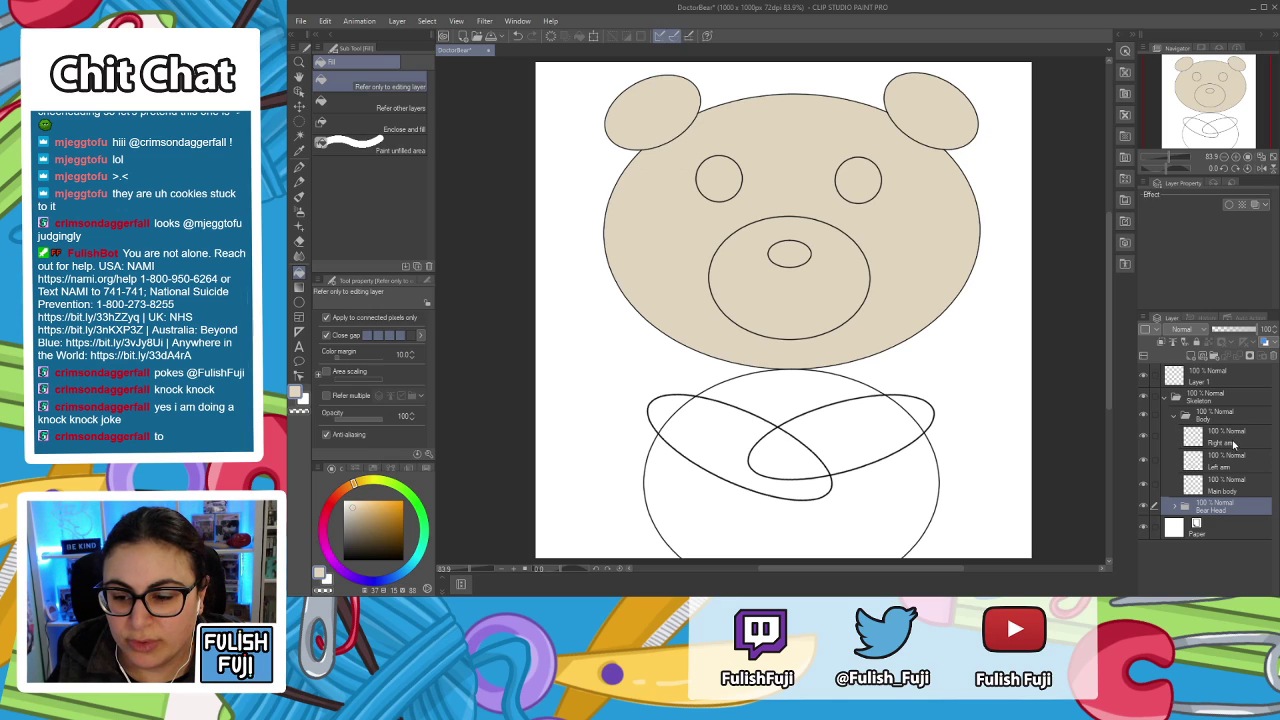
left_click(1221, 440)
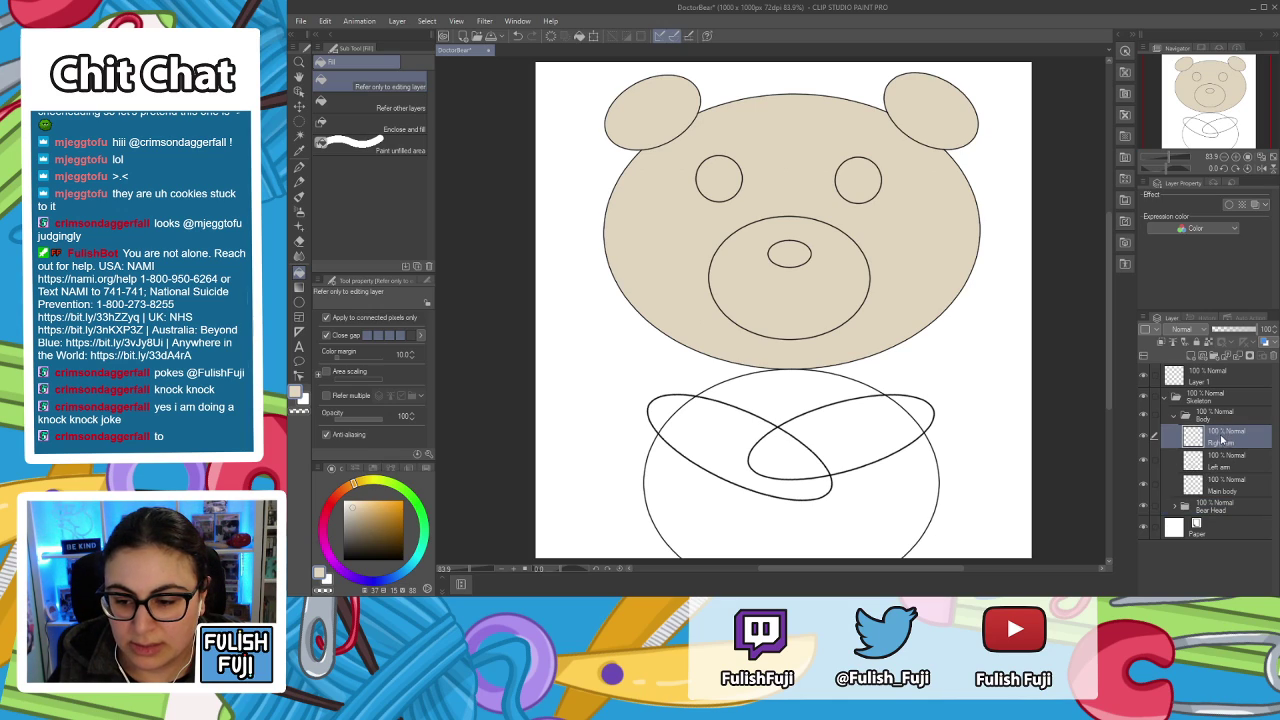
left_click(886, 430)
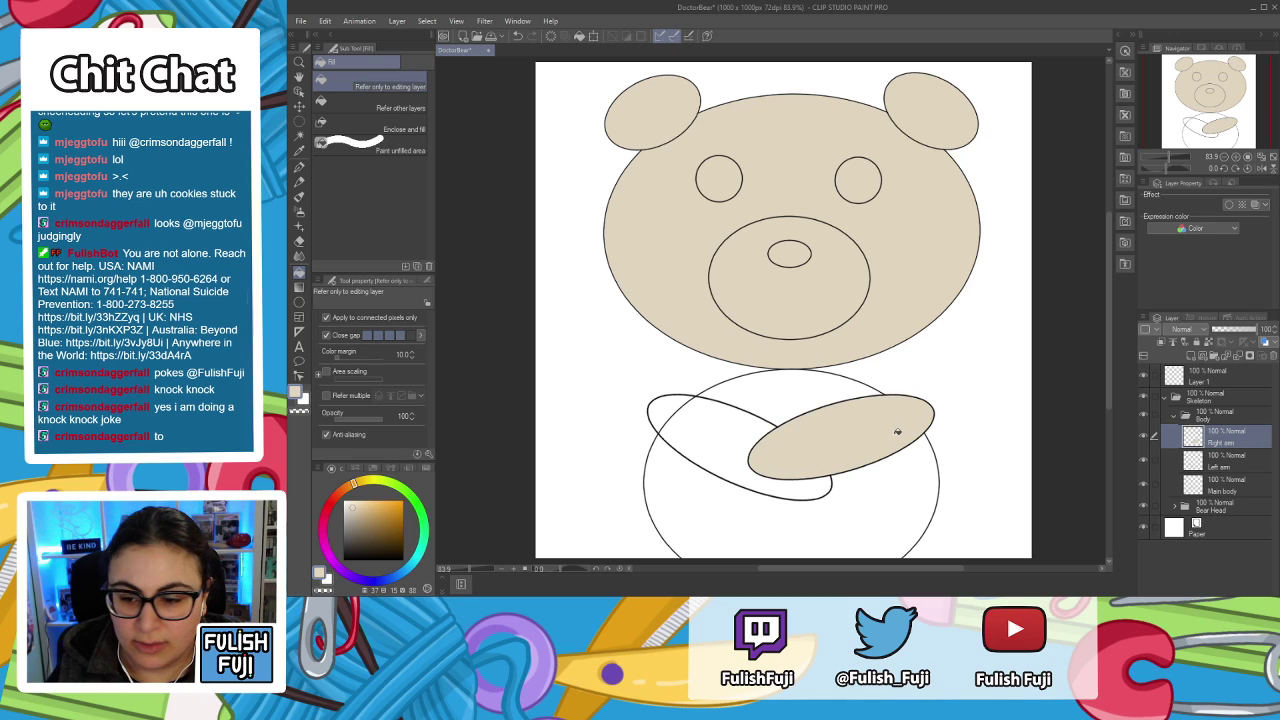
left_click(1212, 459)
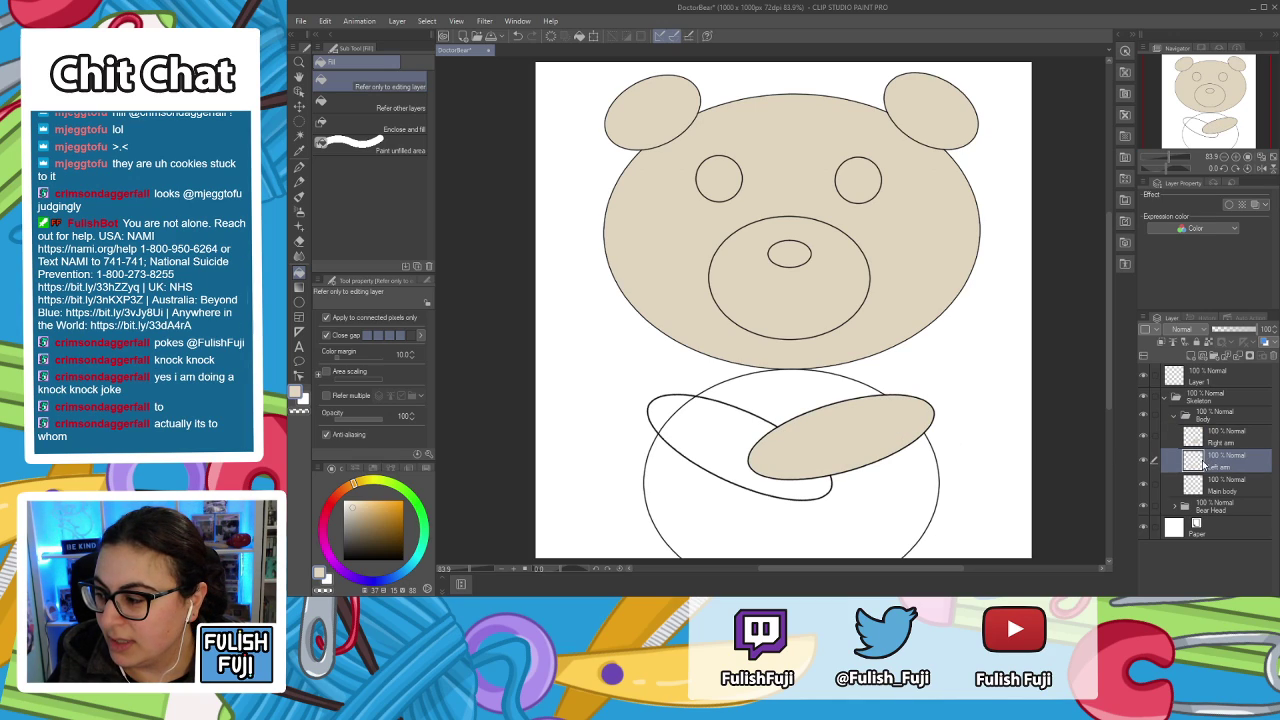
left_click(707, 442)
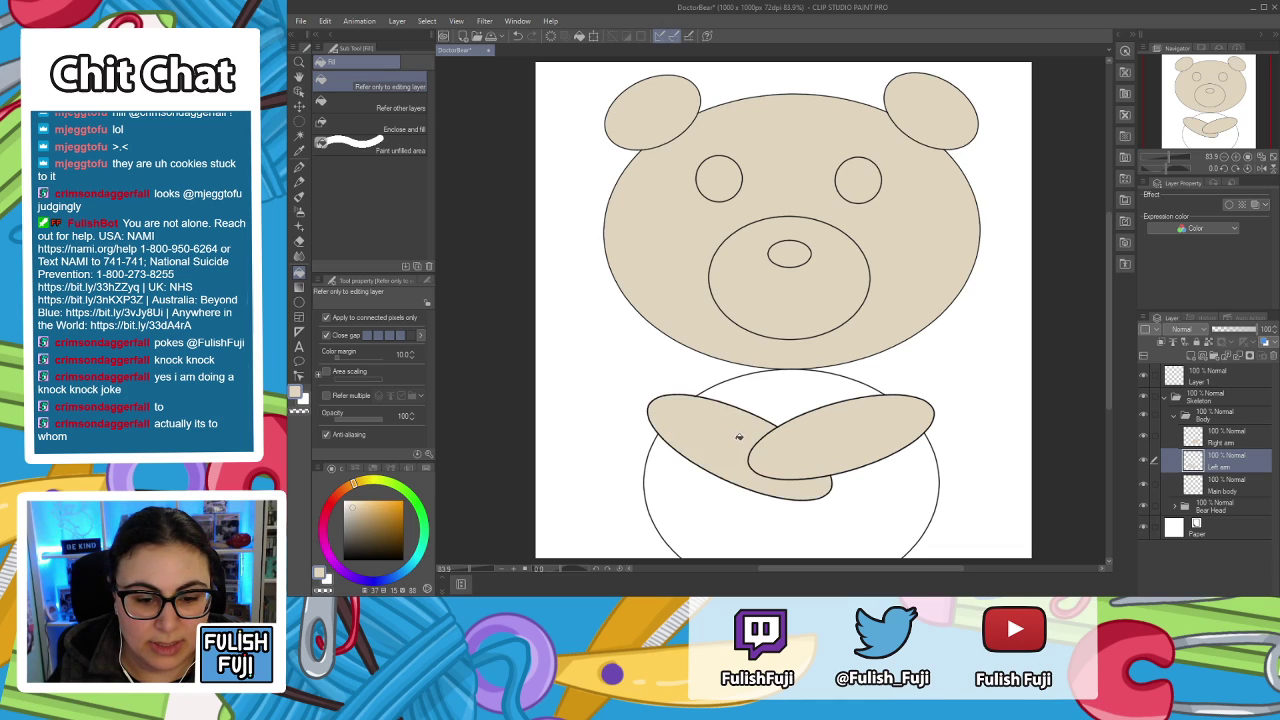
left_click(1236, 491)
left_click(905, 496)
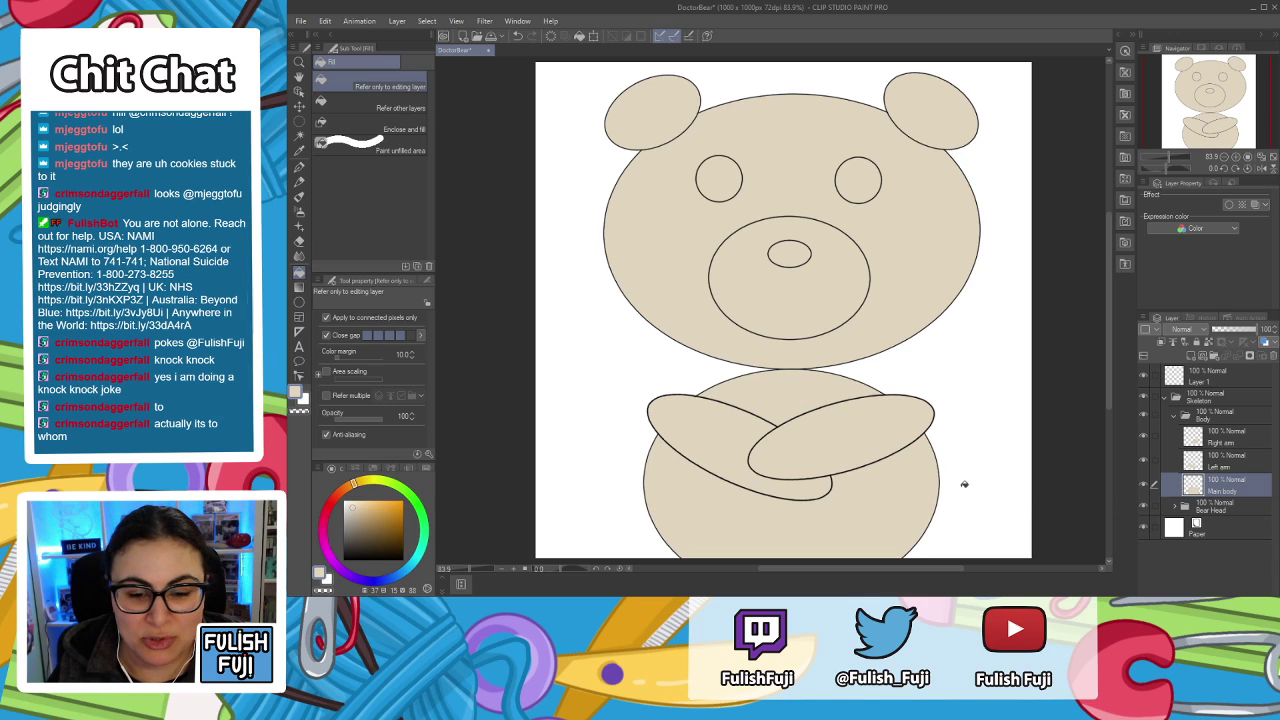
Fill both eyes with very dark brown on their Eye right and Eye left layers, undoing a misplaced first fill outside the right eye.
left_click(1175, 417)
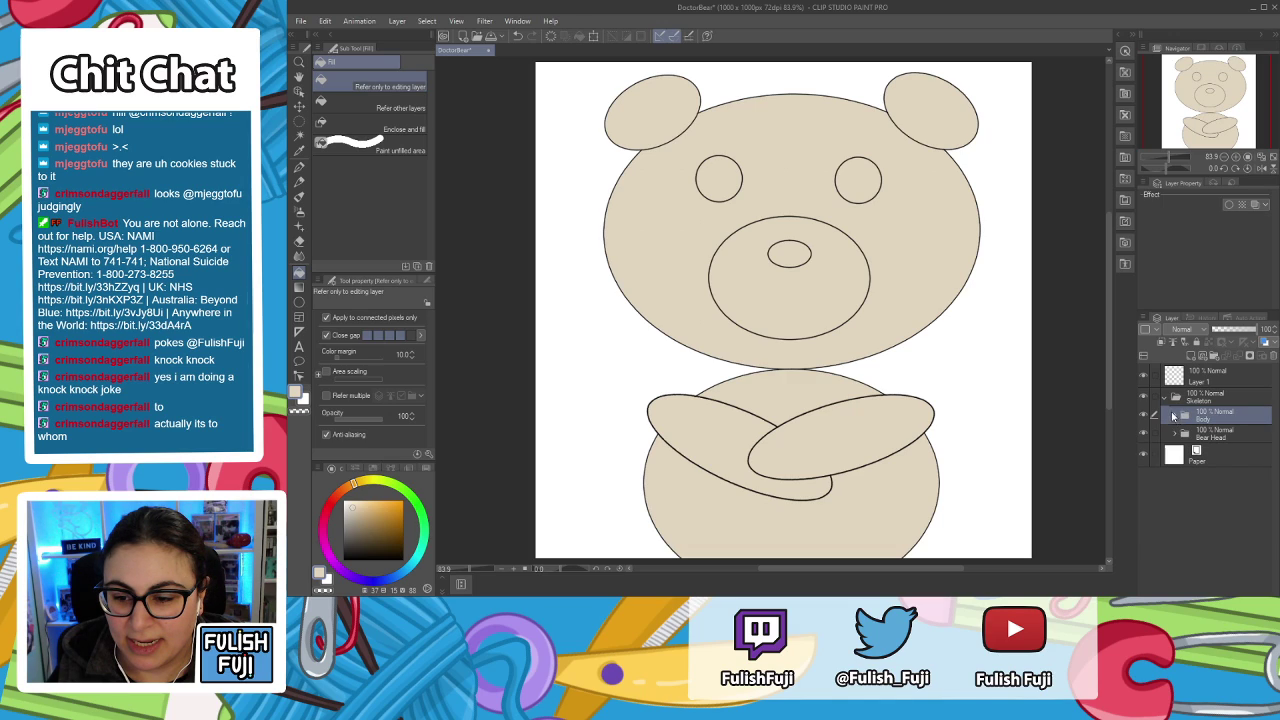
left_click(1177, 436)
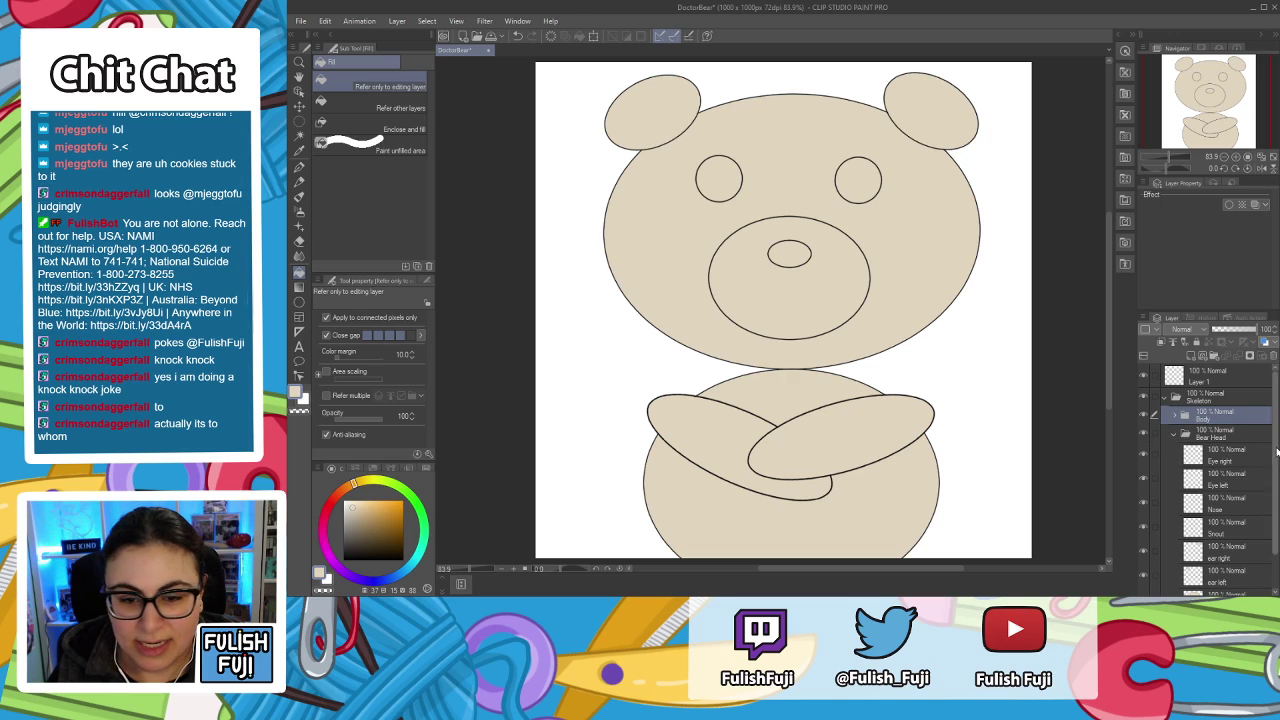
left_click(1270, 450)
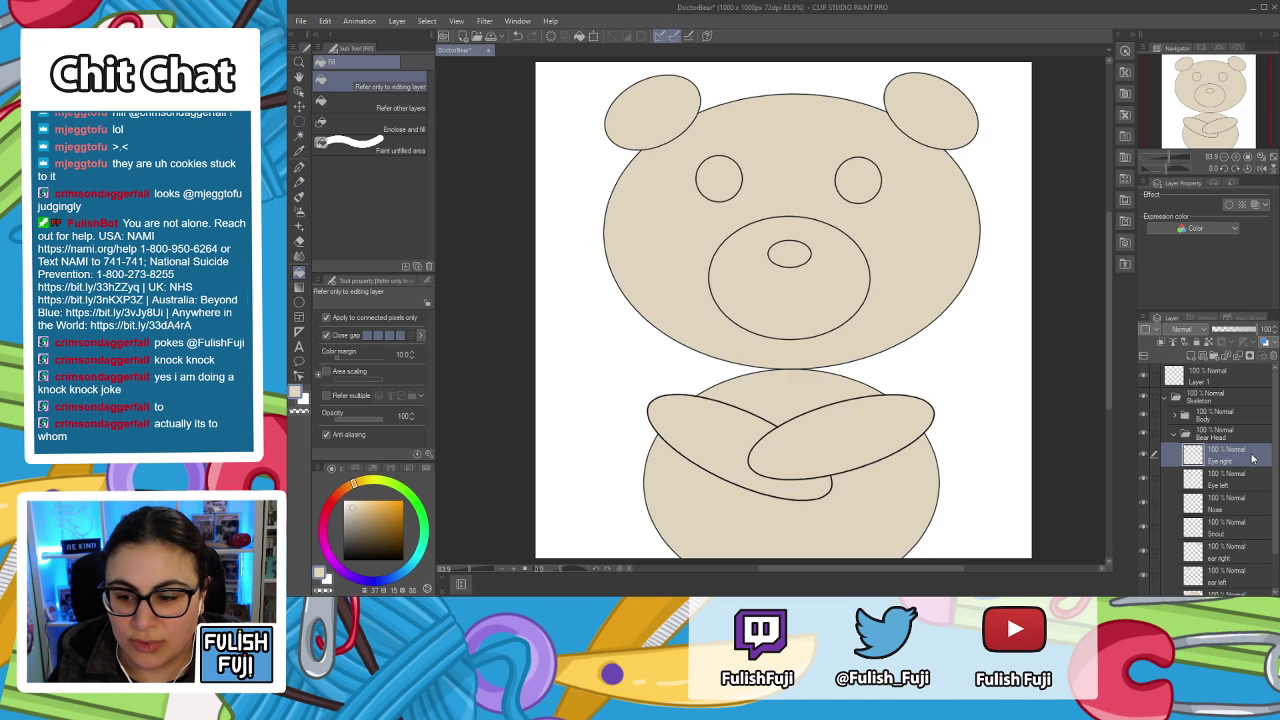
left_click(398, 544)
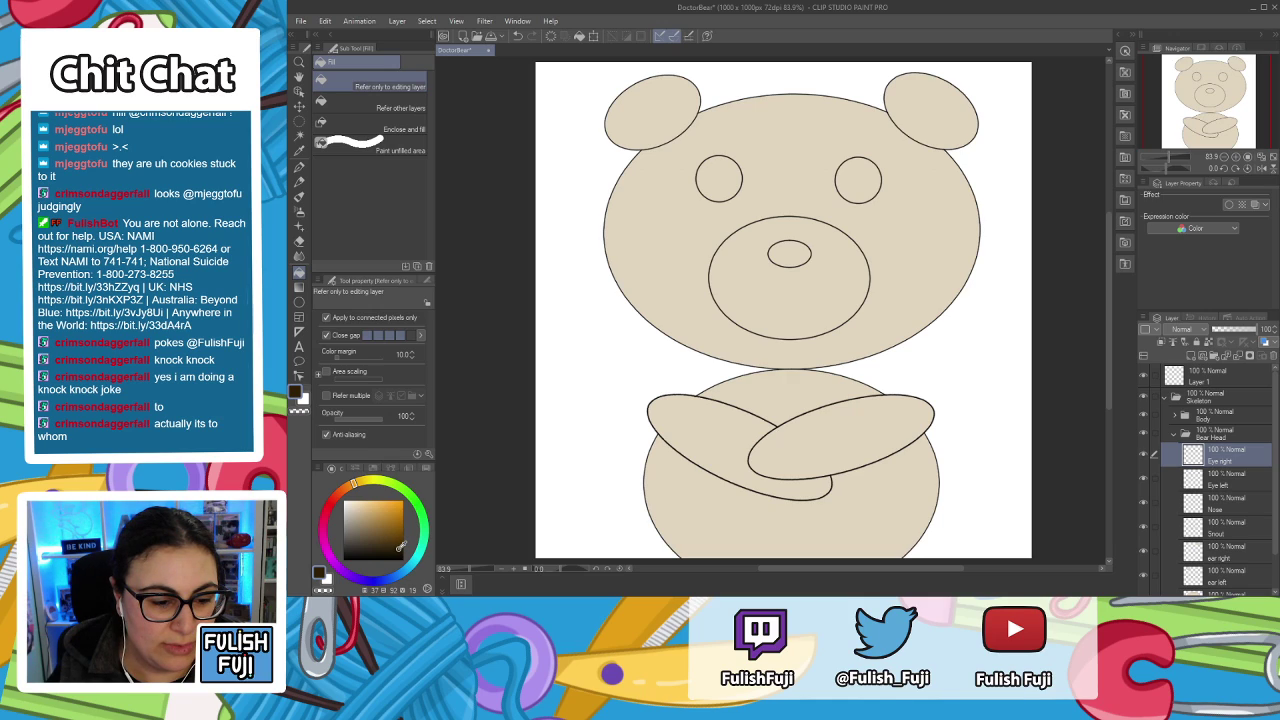
left_click(403, 551)
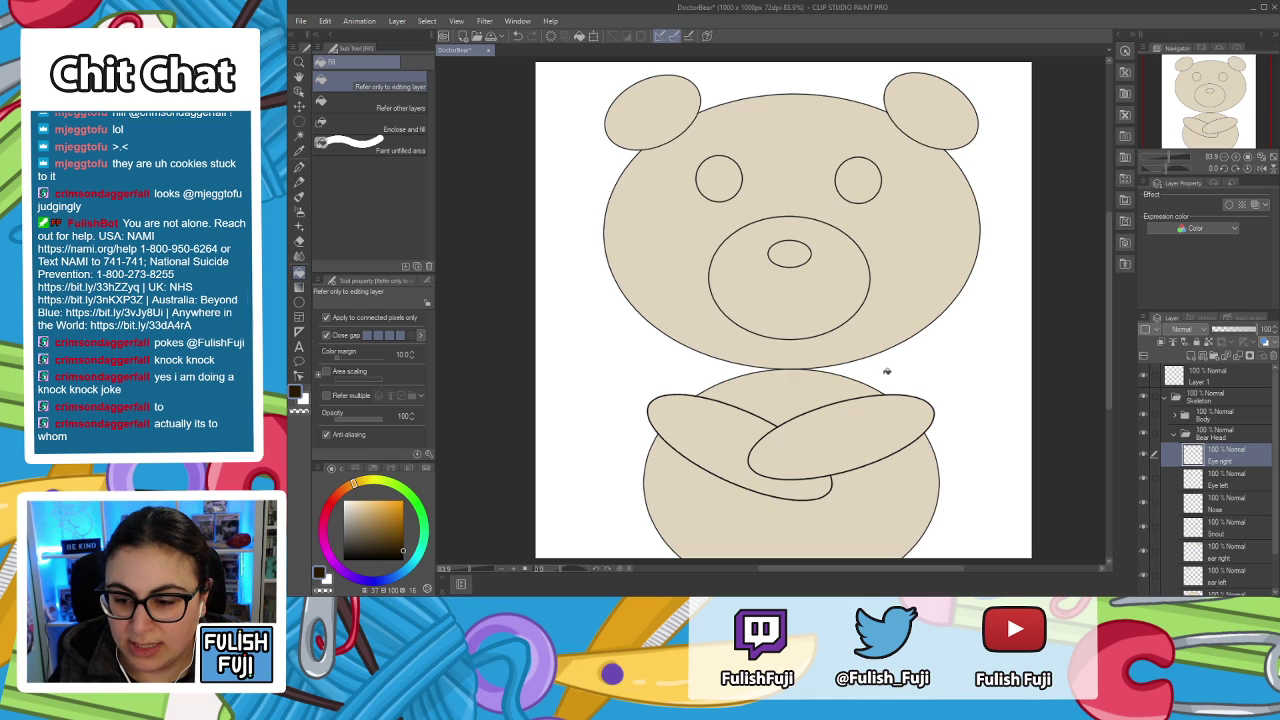
left_click(882, 188)
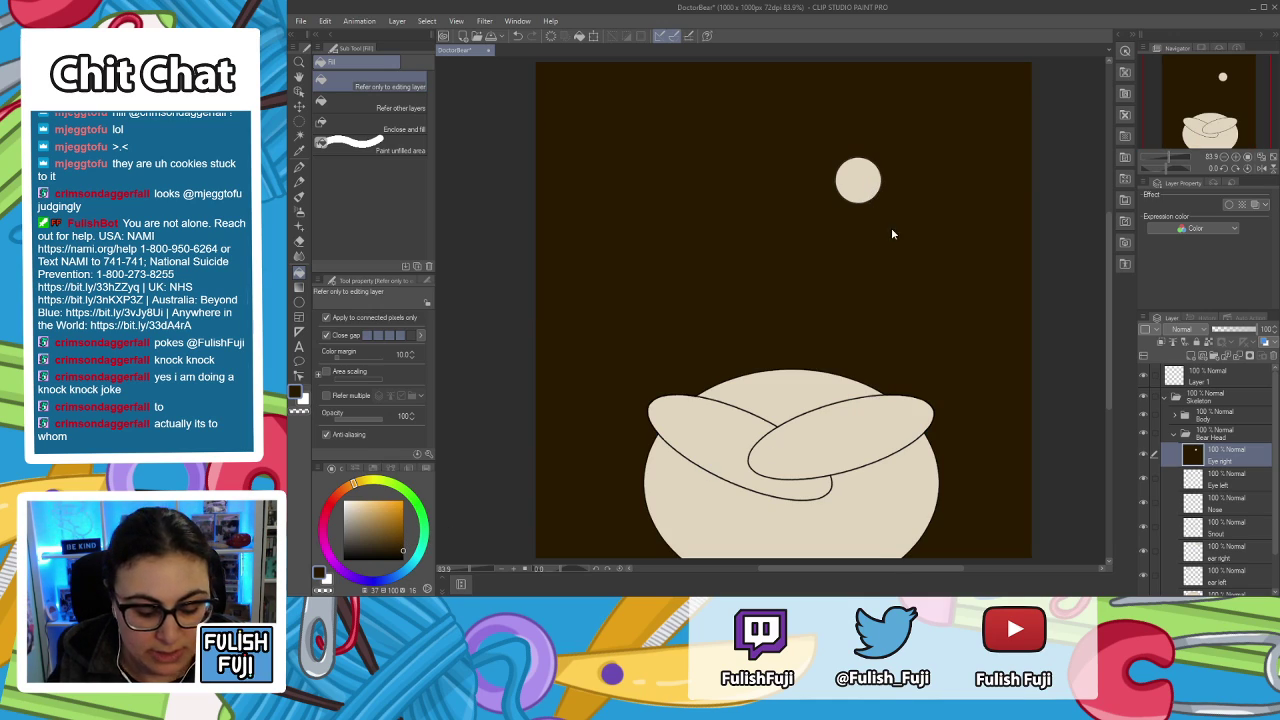
key("ctrl+z")
left_click(845, 186)
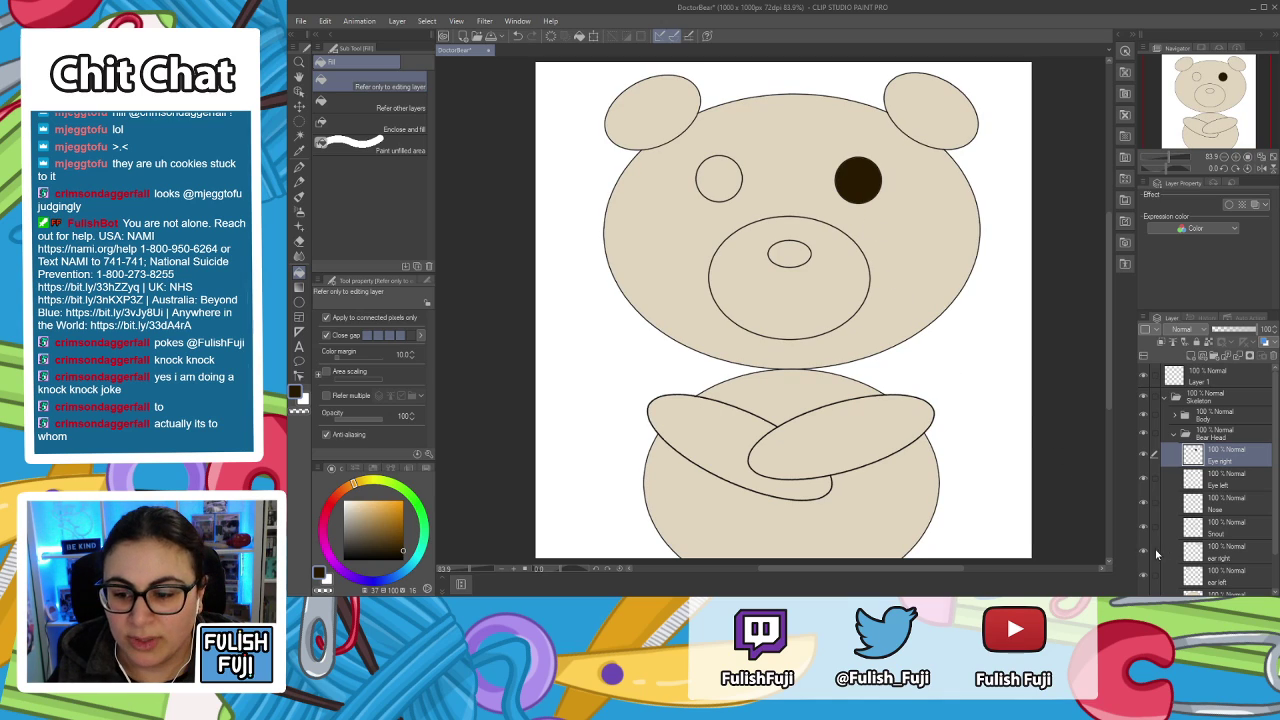
left_click(1228, 480)
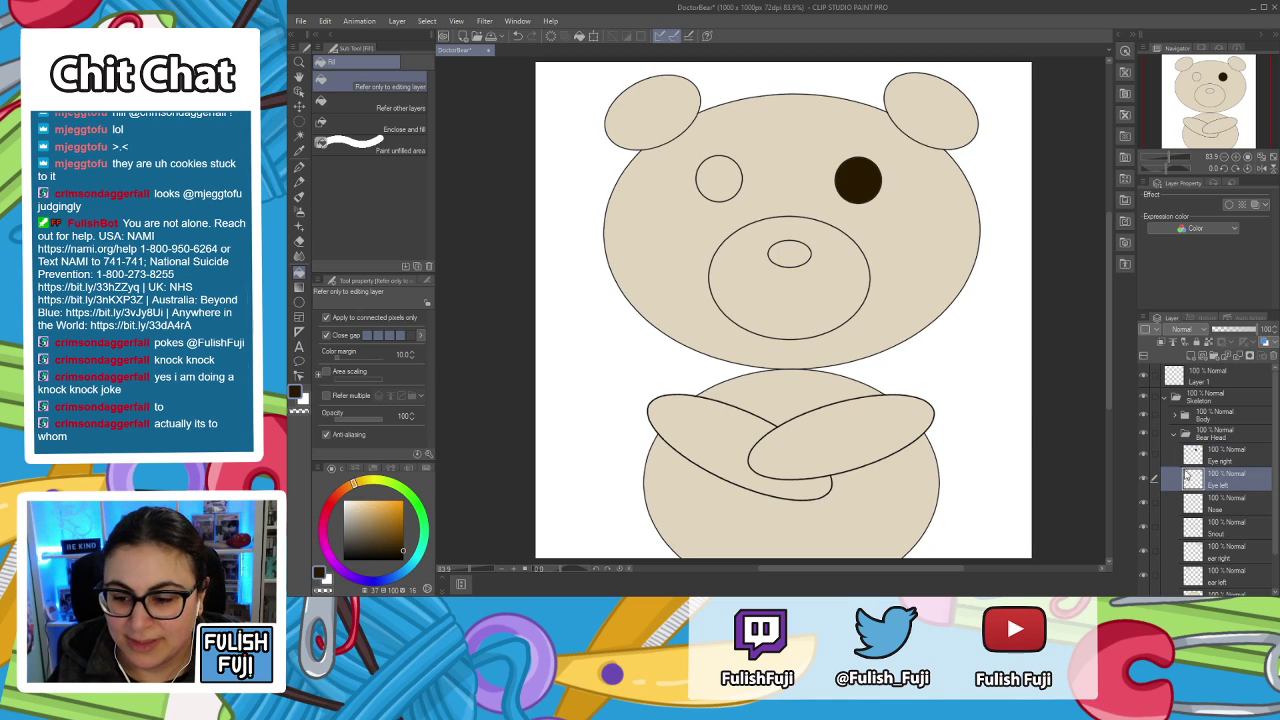
left_click(725, 183)
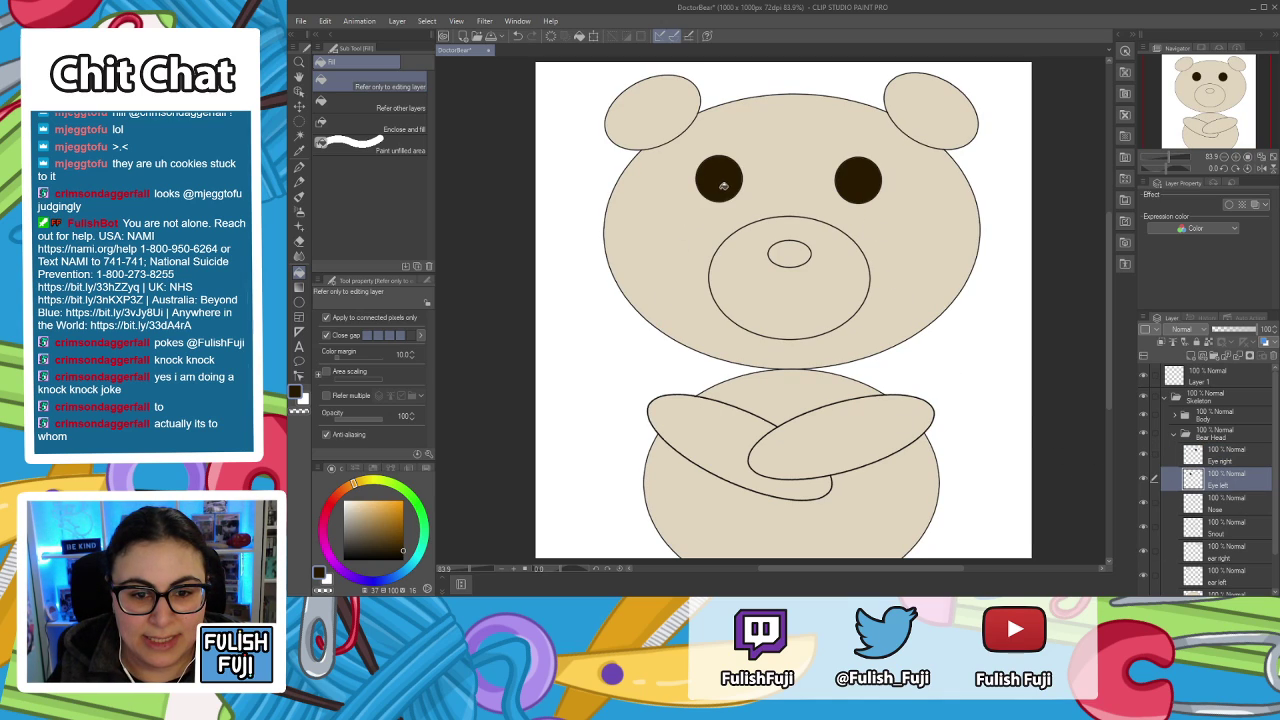
Fill the nose ellipse with black on the Nose layer.
left_click(1227, 503)
left_click(392, 560)
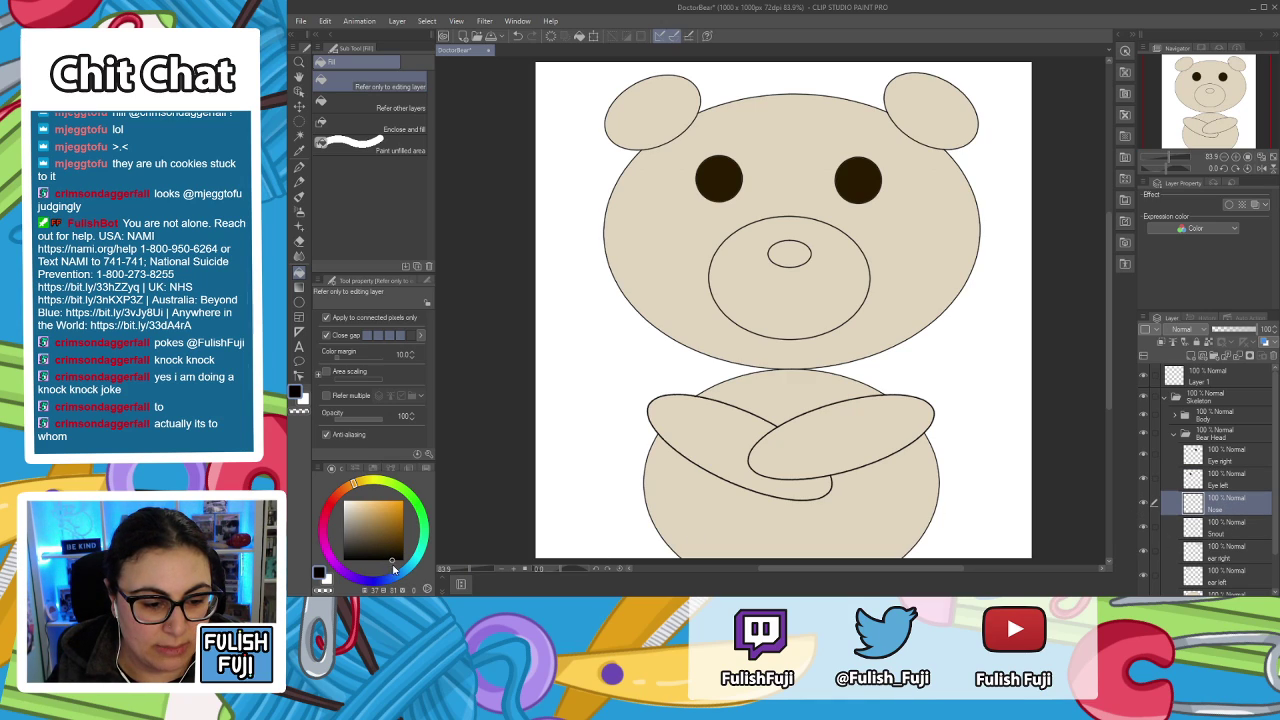
left_click(792, 246)
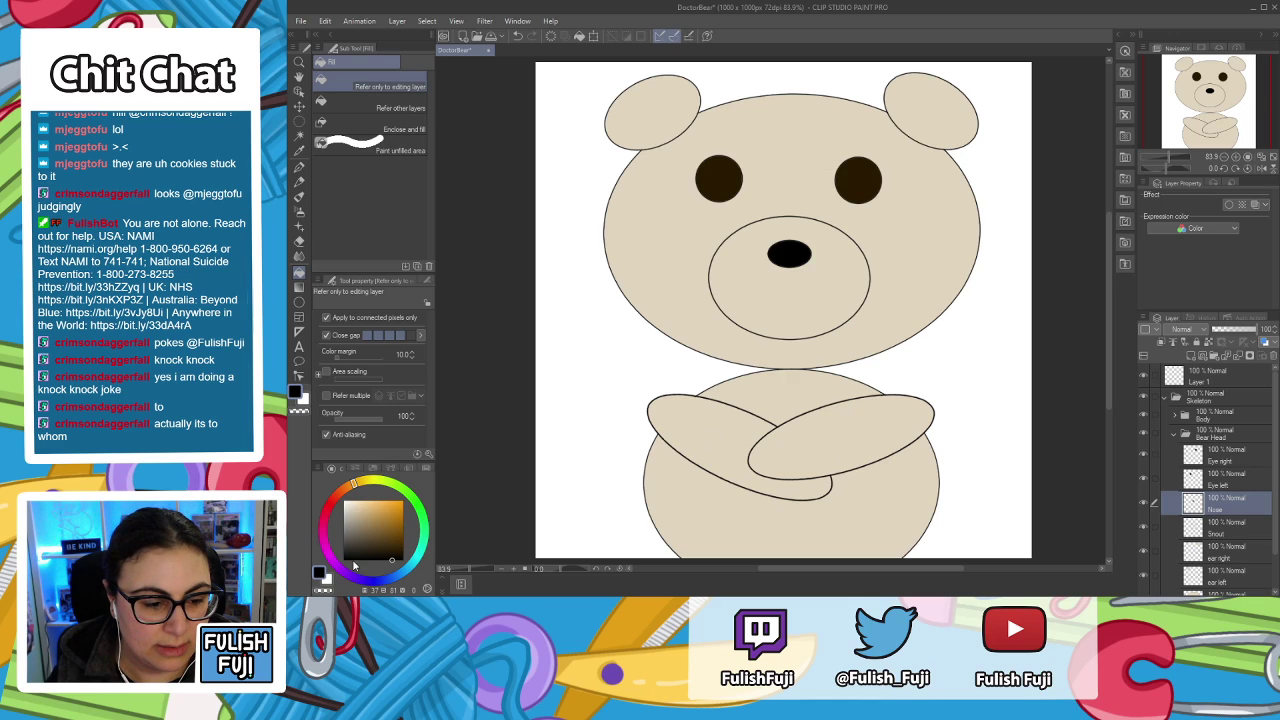
Choose a light tan drawing colour and move the ear left and ear right layers below the head layer.
left_click(372, 506)
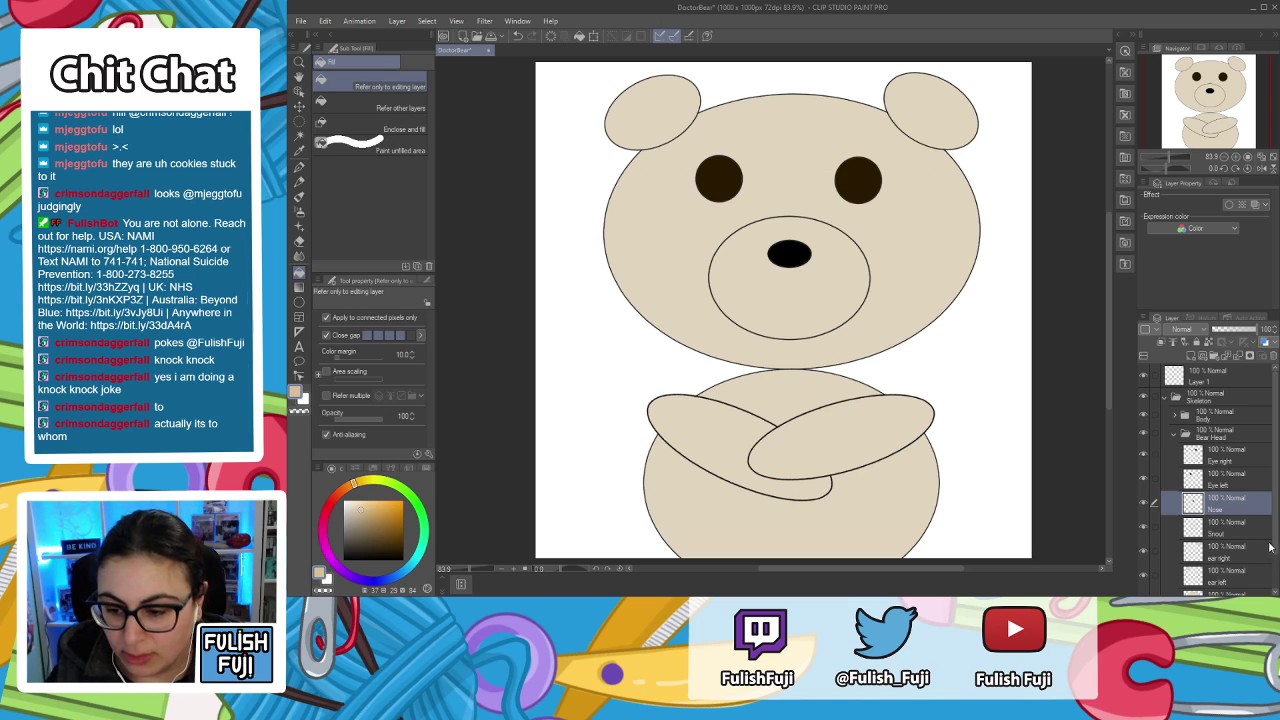
scroll(1276, 548, "down", 2)
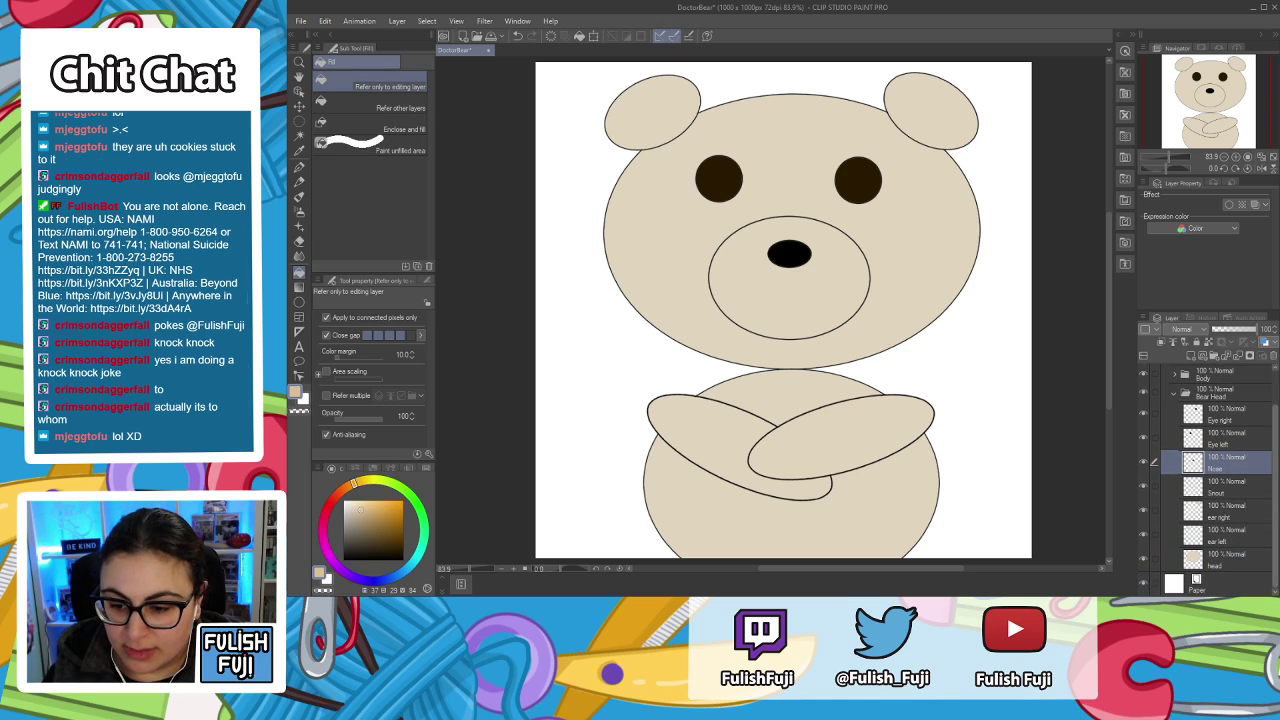
scroll(1277, 573, "up", 1)
scroll(1277, 576, "down", 1)
left_click(1243, 543)
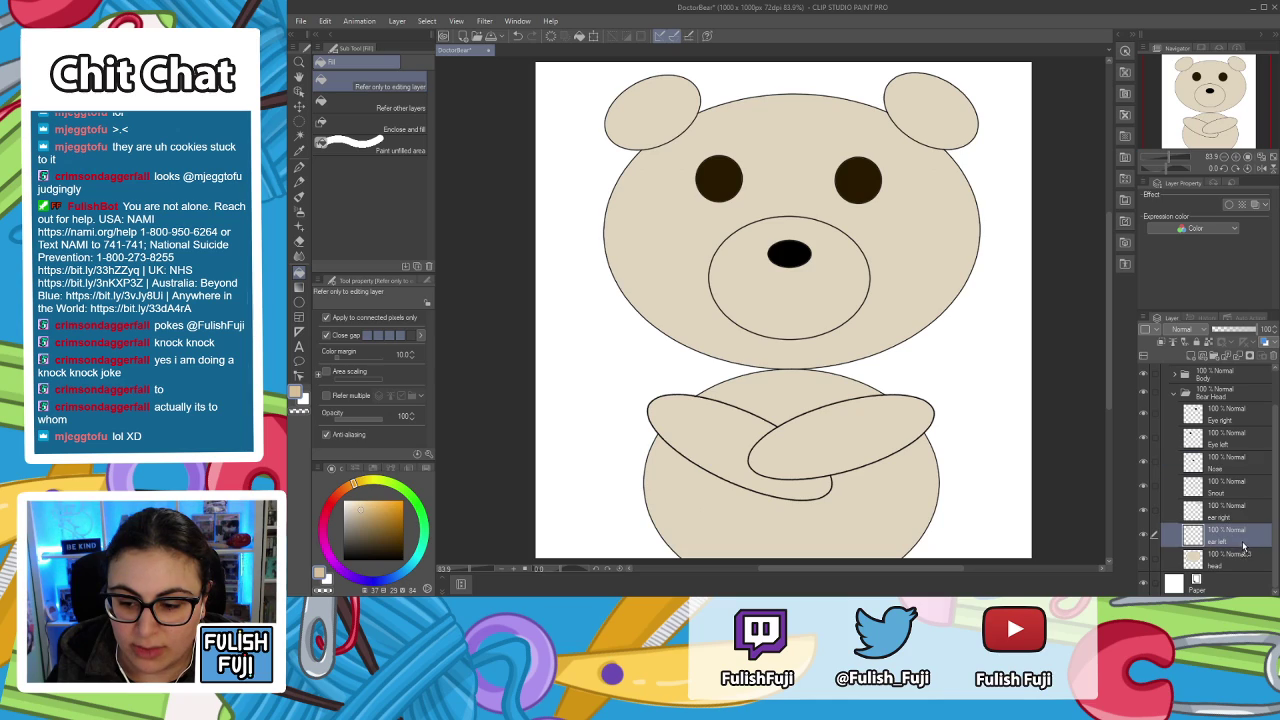
left_click_drag(1245, 550, 1257, 568)
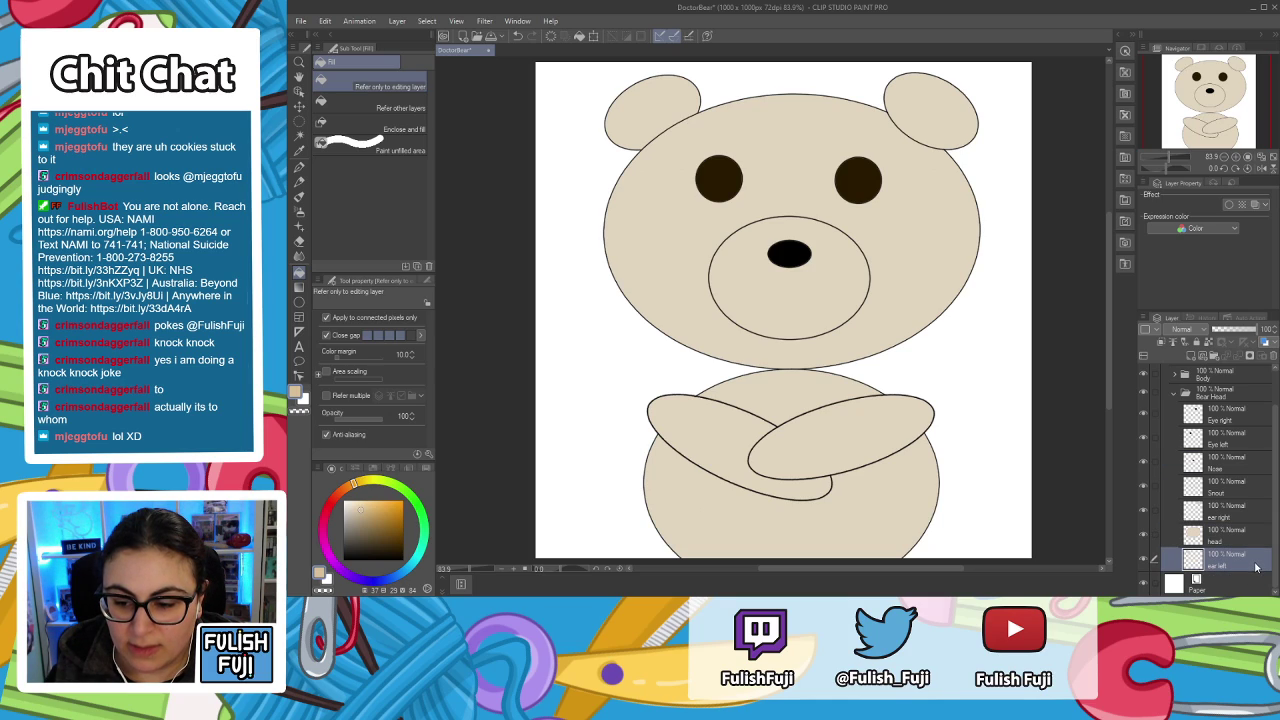
left_click_drag(1232, 515, 1240, 548)
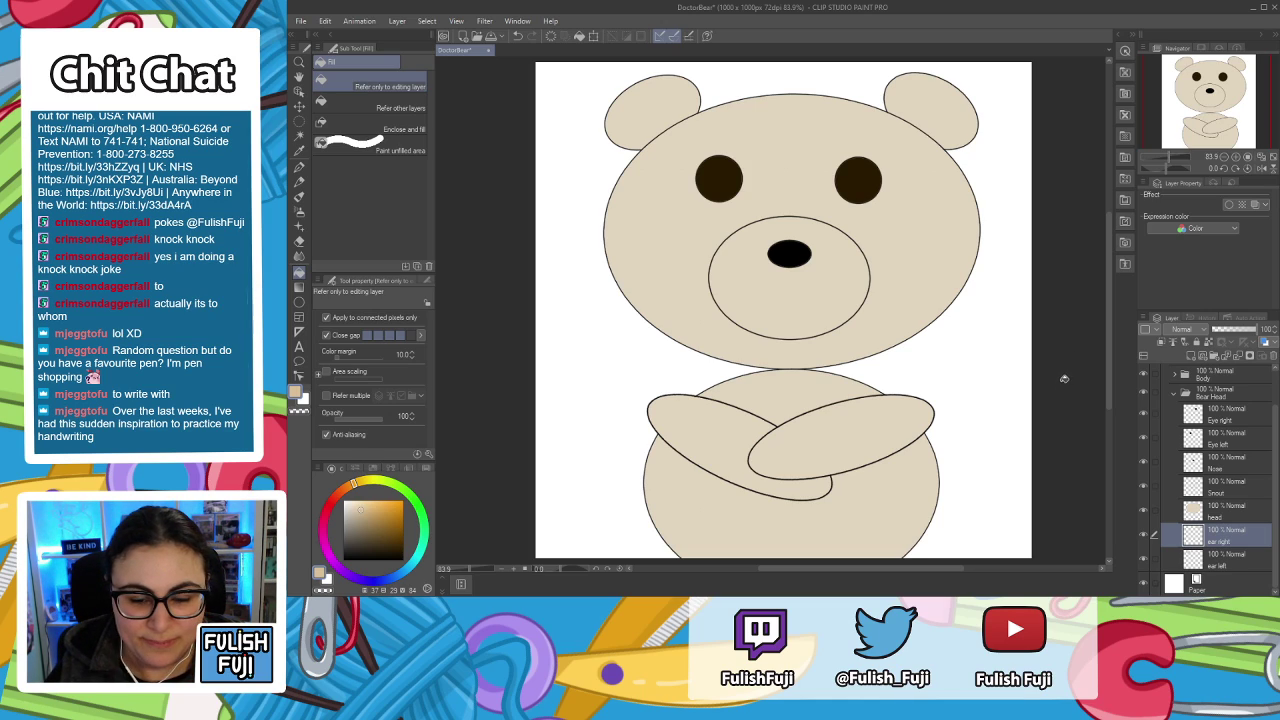
left_click(1175, 394)
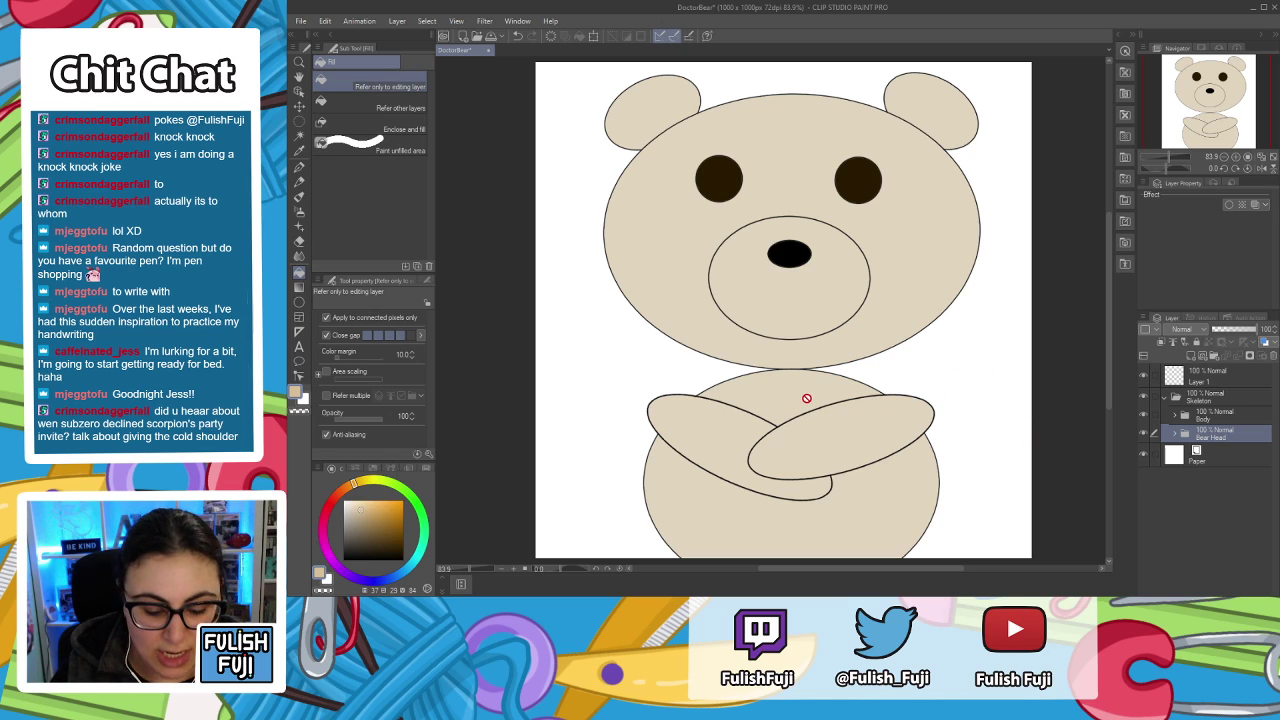
key("g")
key("g")
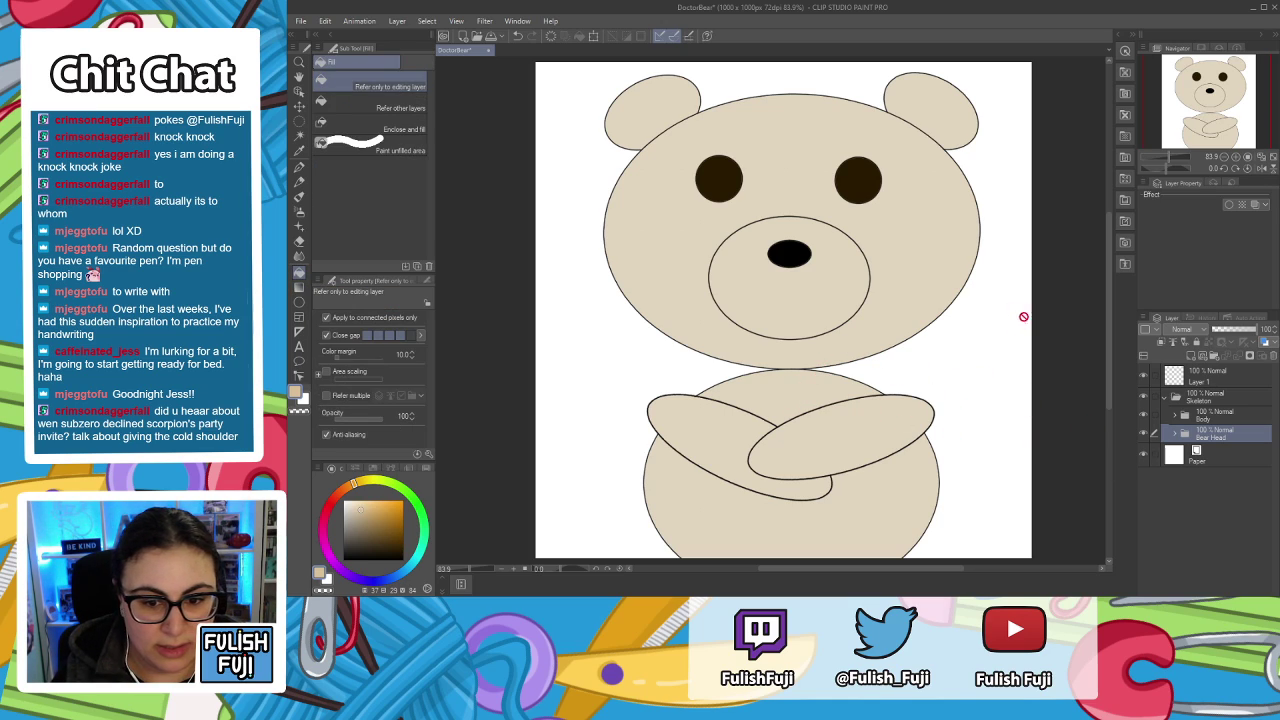
Add a new layer named Mask above the Eye right layer inside the Bear Head folder.
left_click(1176, 437)
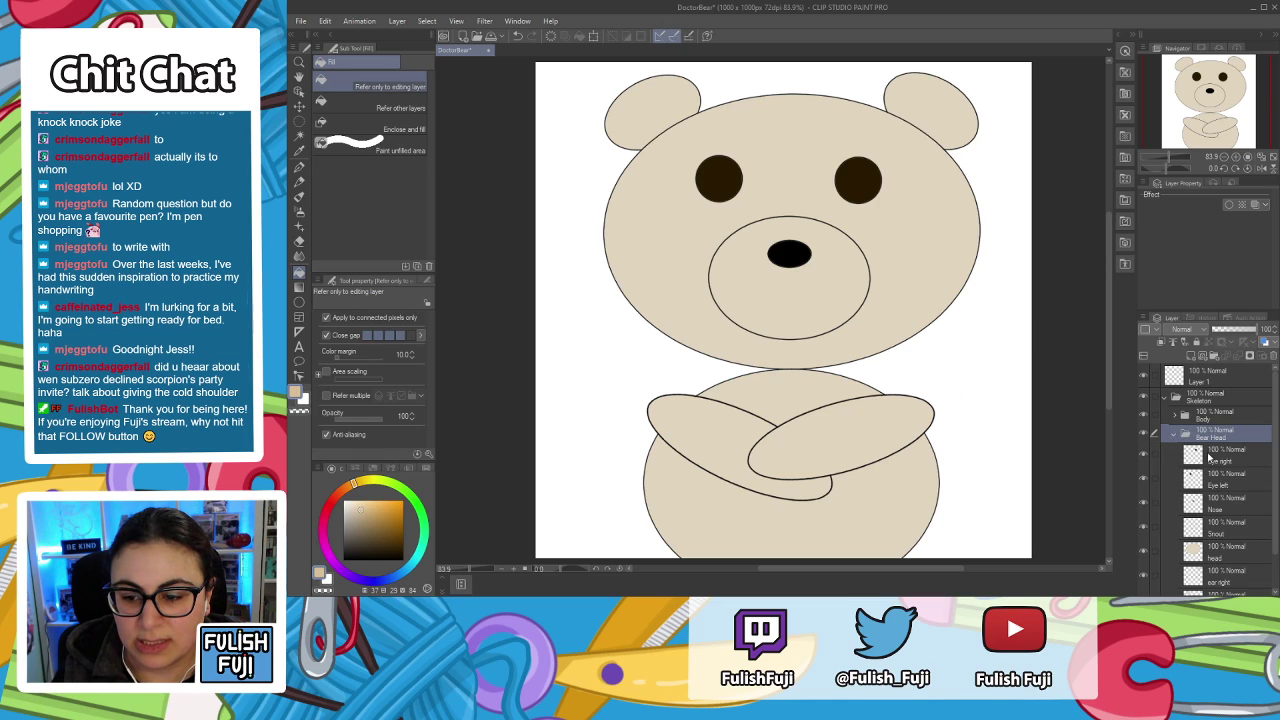
left_click(1214, 458)
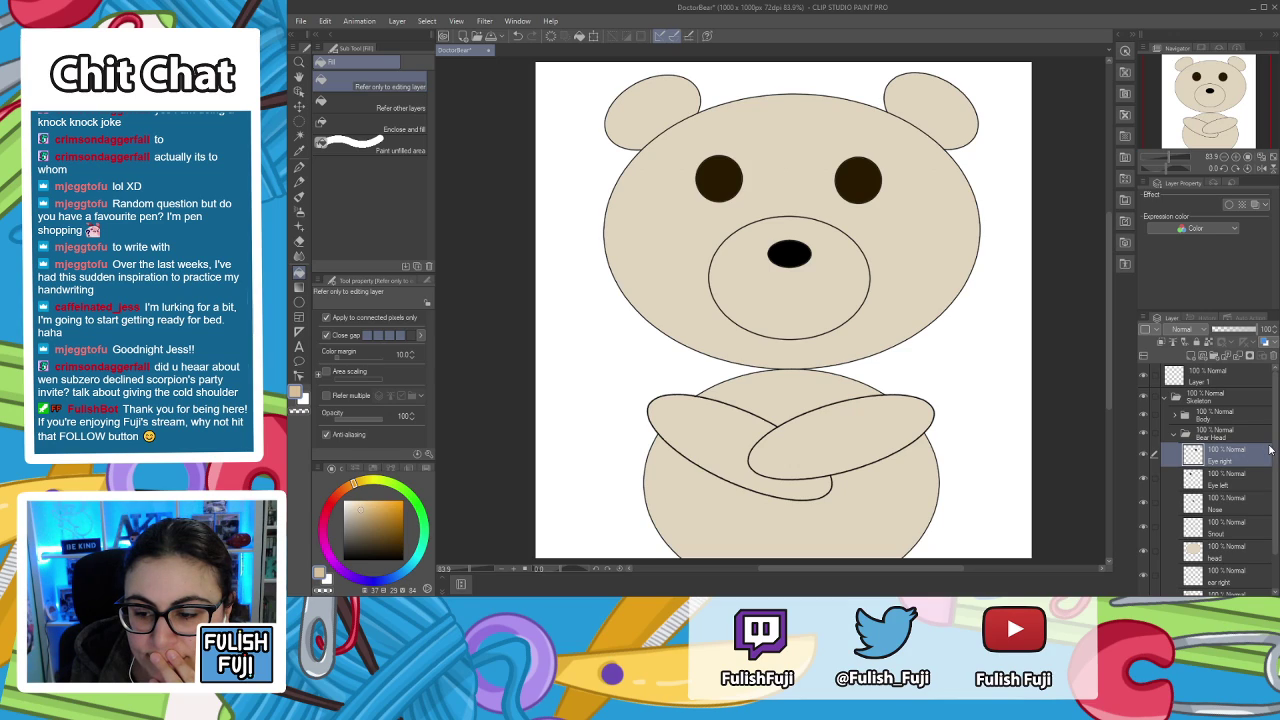
mouse_move(1274, 452)
left_mouse_down()
mouse_move(1274, 505)
mouse_move(1270, 454)
left_mouse_up()
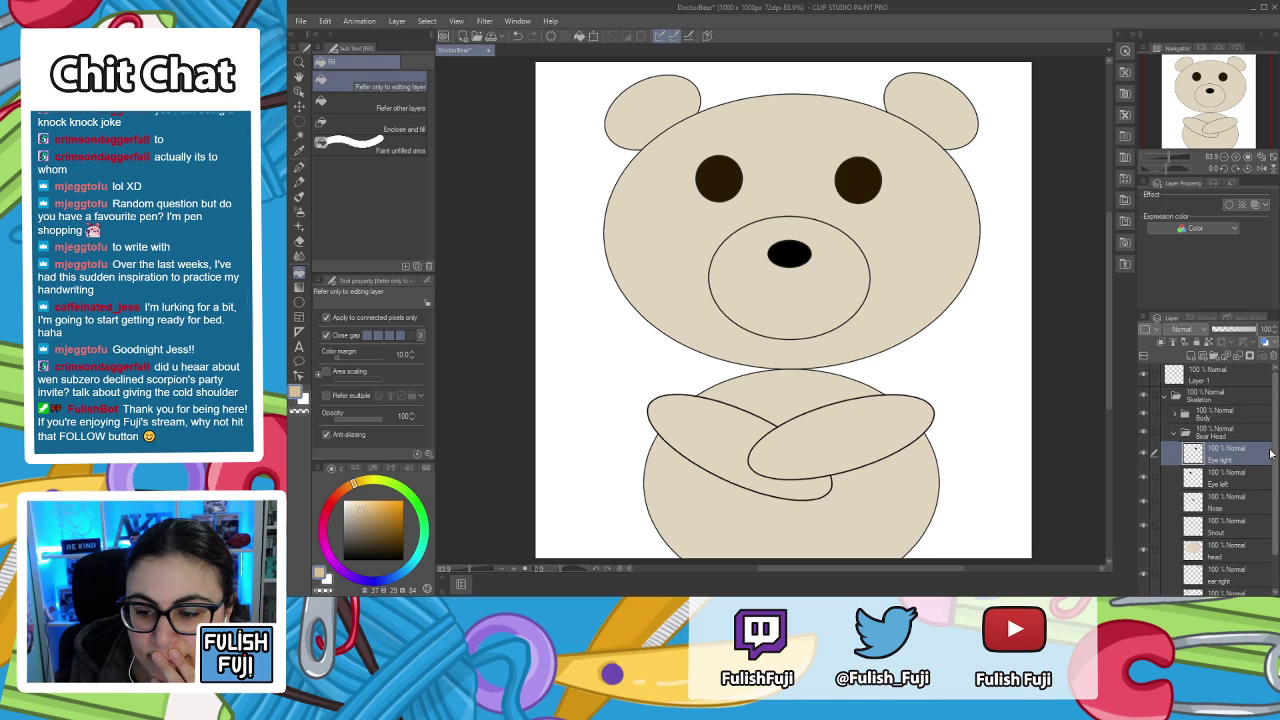
left_click(1236, 428)
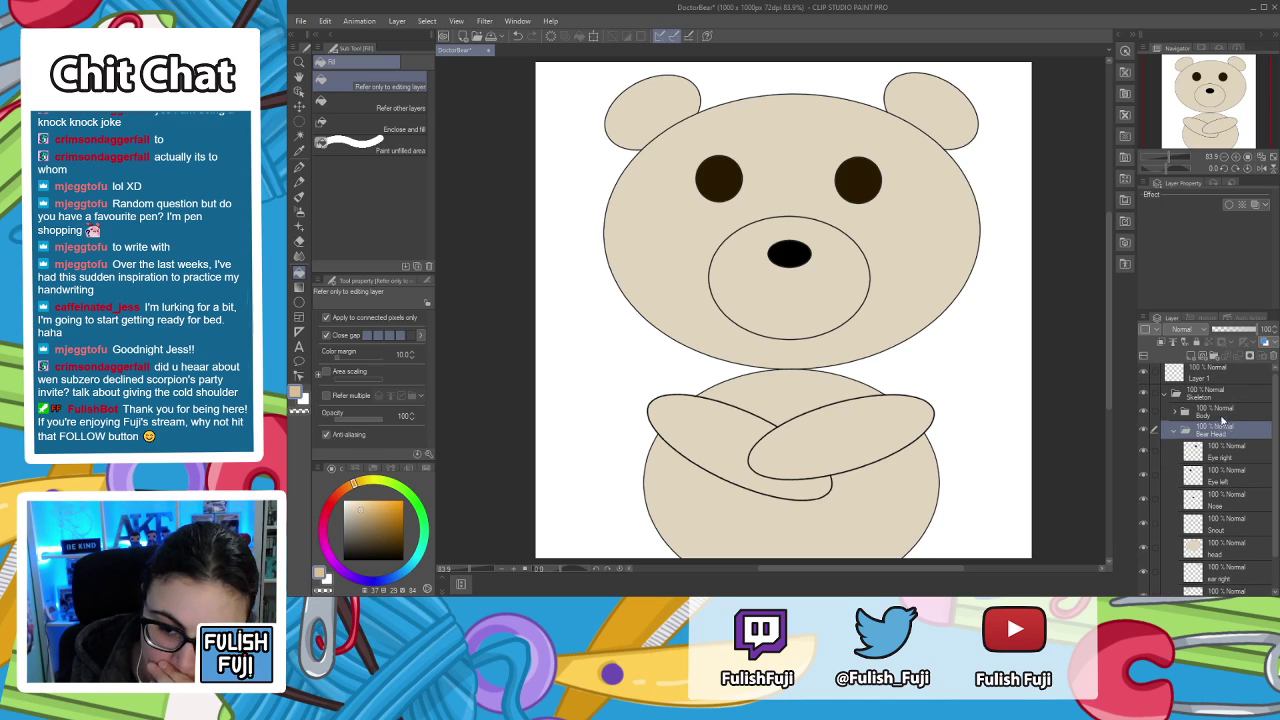
left_click(1190, 356)
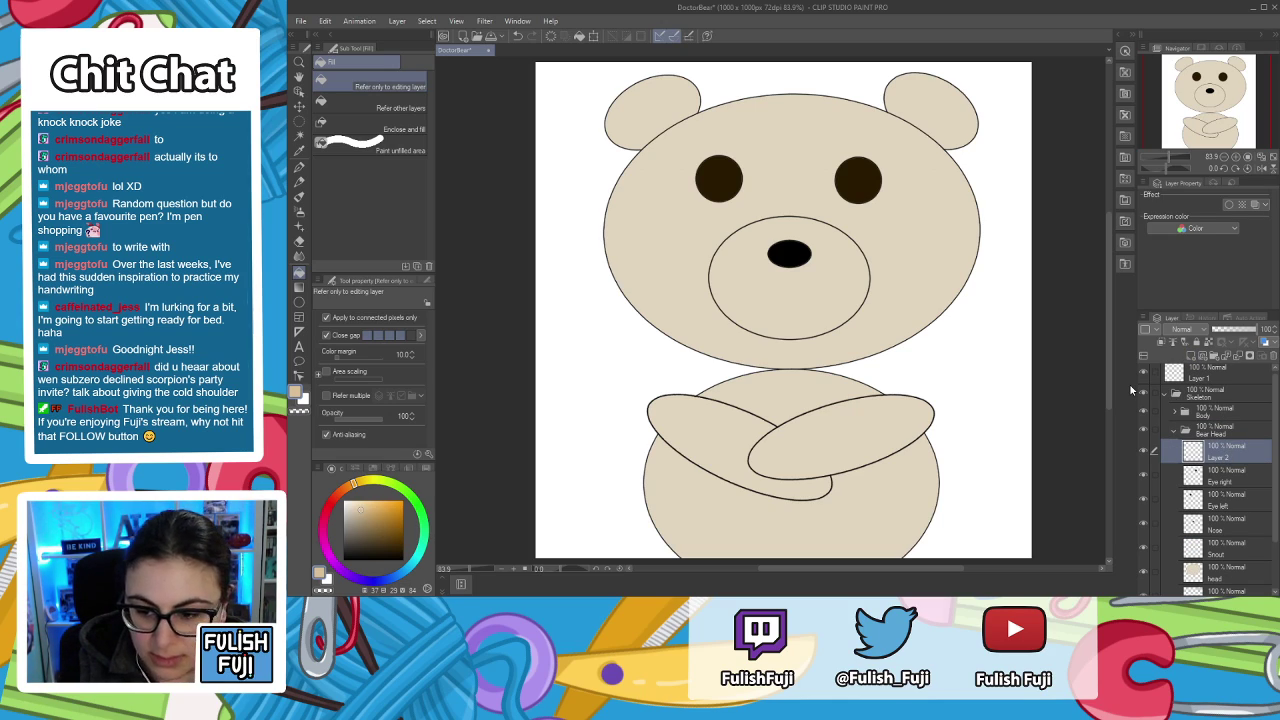
type("Mask")
key("Return")
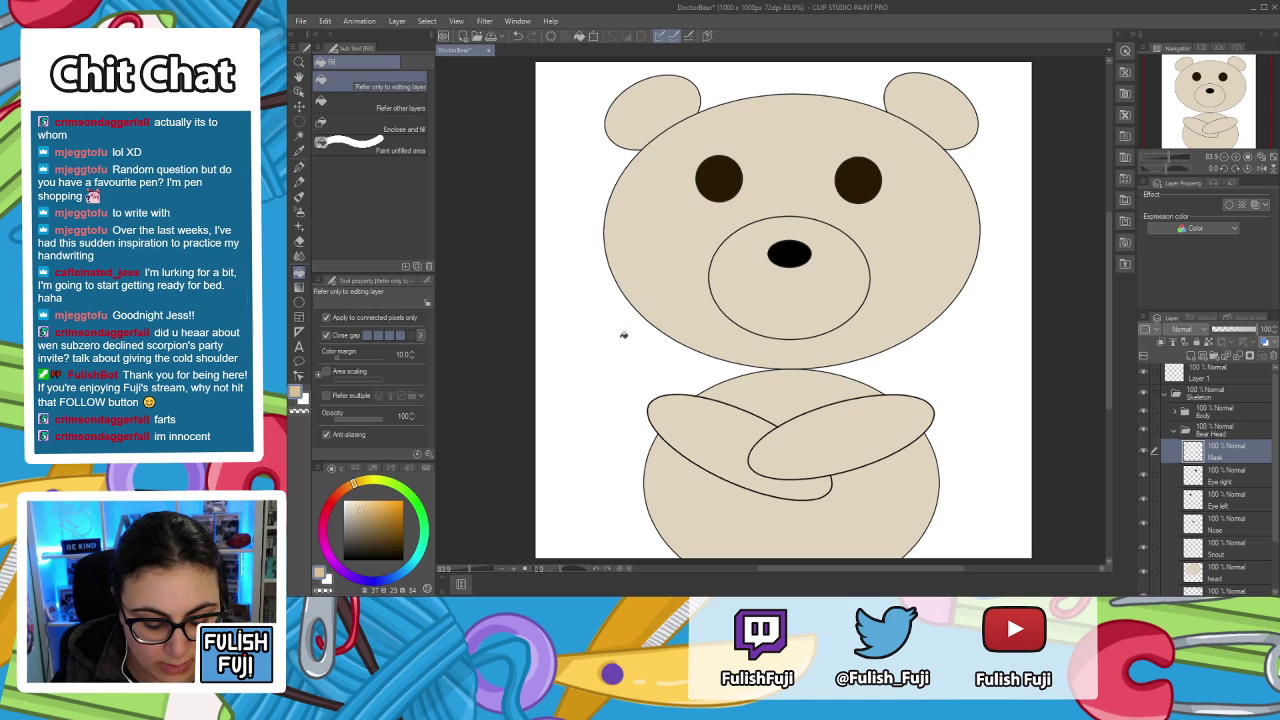
Outline a face mask around the snout on the Mask layer with a black size 5 G-pen, undoing a first stroke.
key("p")
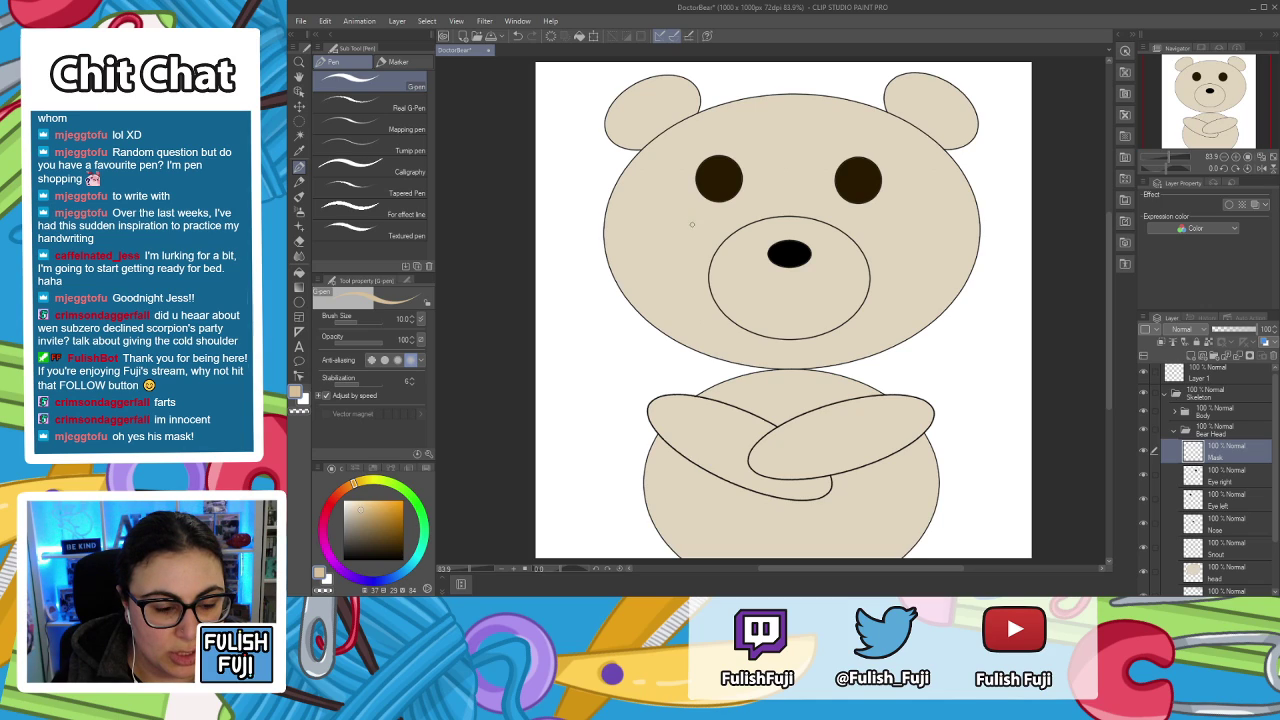
left_click_drag(389, 543, 427, 572)
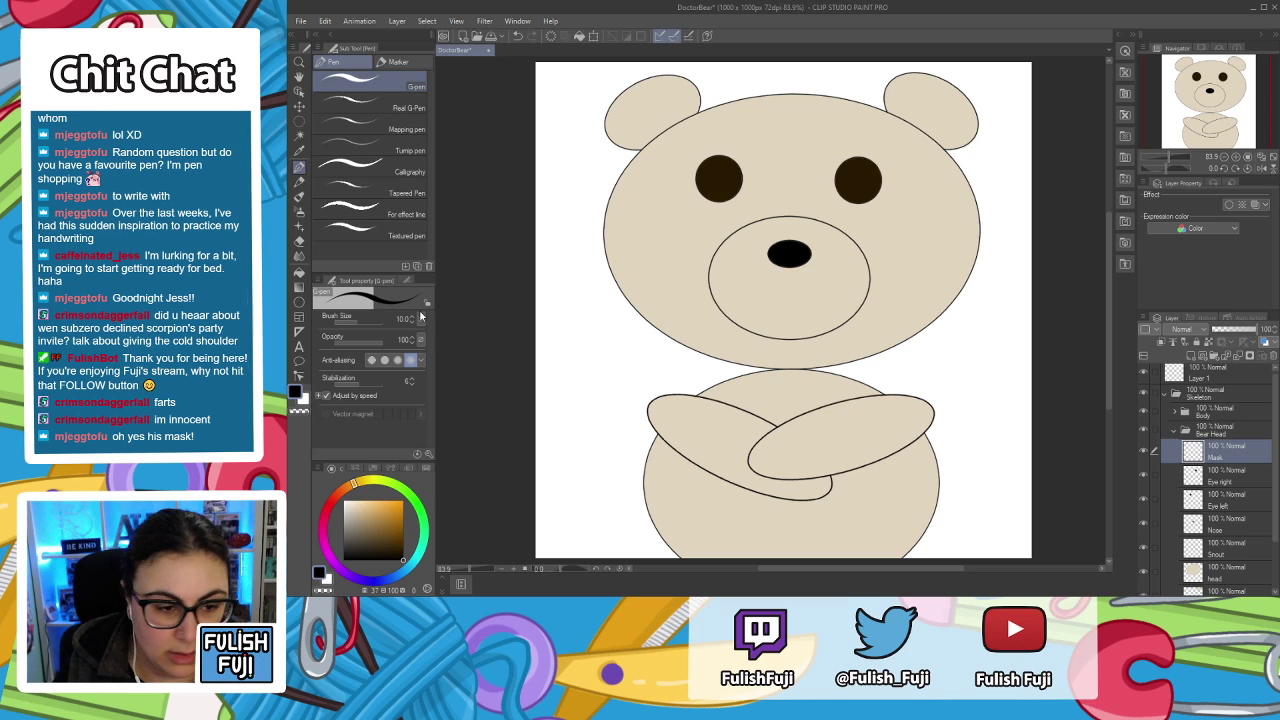
scroll(401, 318, "down", 5)
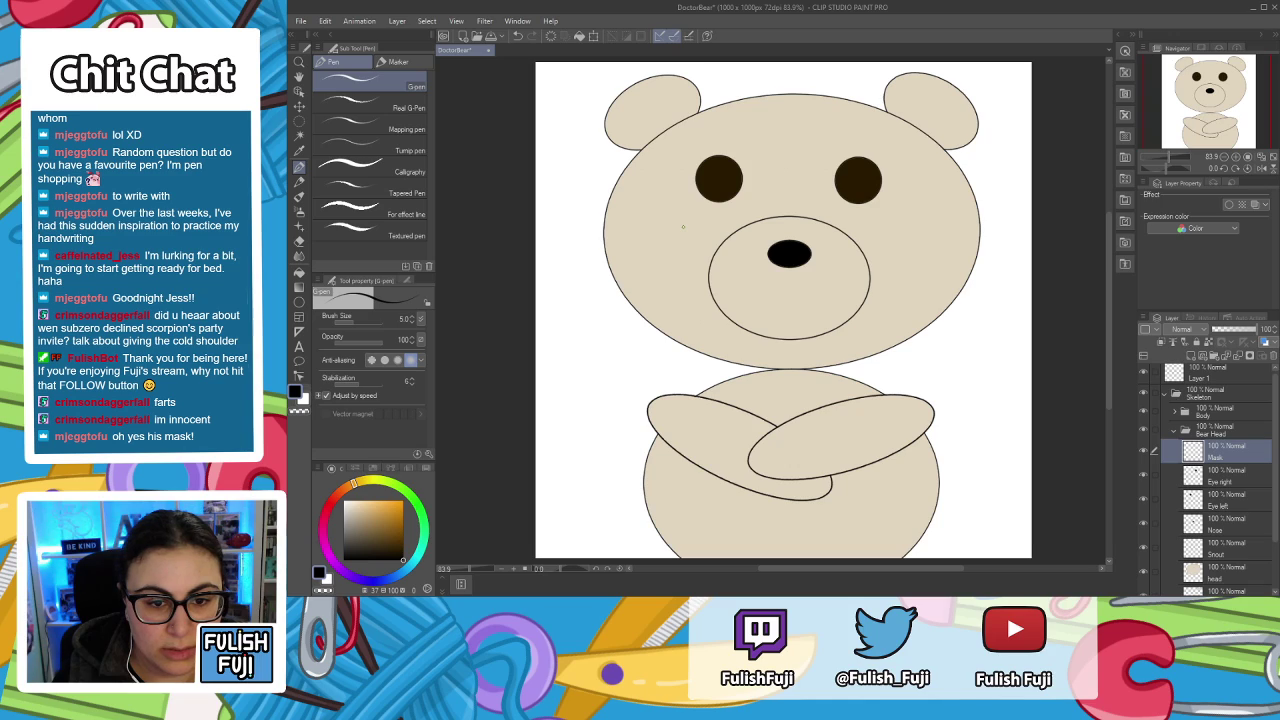
mouse_move(683, 243)
left_mouse_down()
mouse_move(687, 321)
mouse_move(731, 332)
mouse_move(899, 327)
mouse_move(916, 320)
mouse_move(893, 277)
left_mouse_up()
key("ctrl+z")
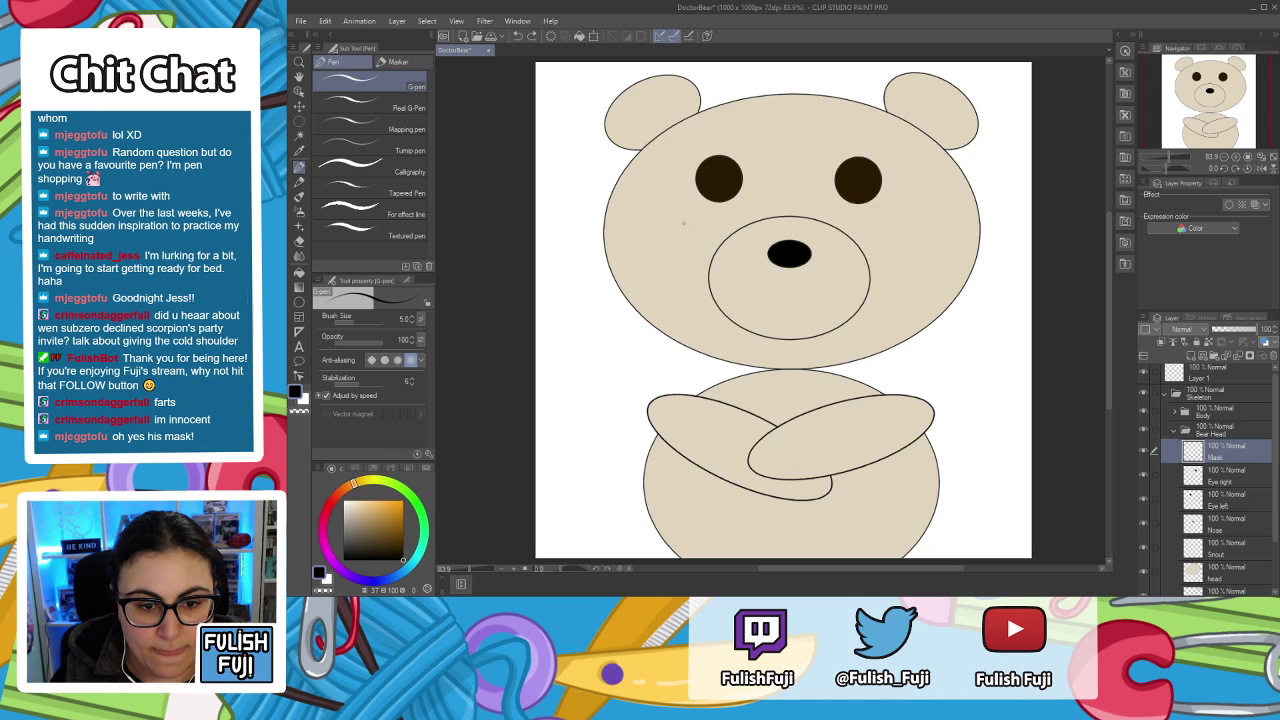
mouse_move(676, 230)
left_mouse_down()
mouse_move(700, 311)
mouse_move(742, 336)
mouse_move(840, 340)
mouse_move(882, 333)
mouse_move(900, 310)
mouse_move(866, 228)
mouse_move(766, 212)
mouse_move(680, 226)
left_mouse_up()
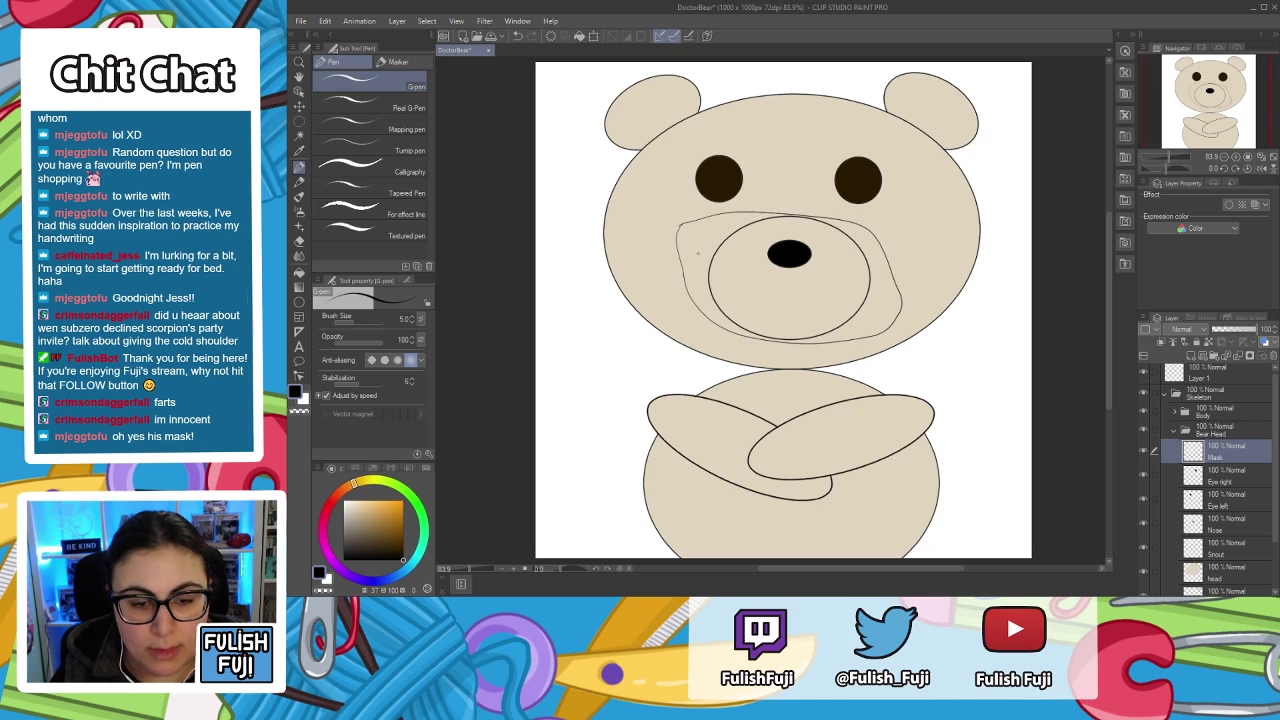
Undo the freehand mask outline and draw a rounded-corner rectangle outline around the snout on the Mask layer.
key("ctrl+z")
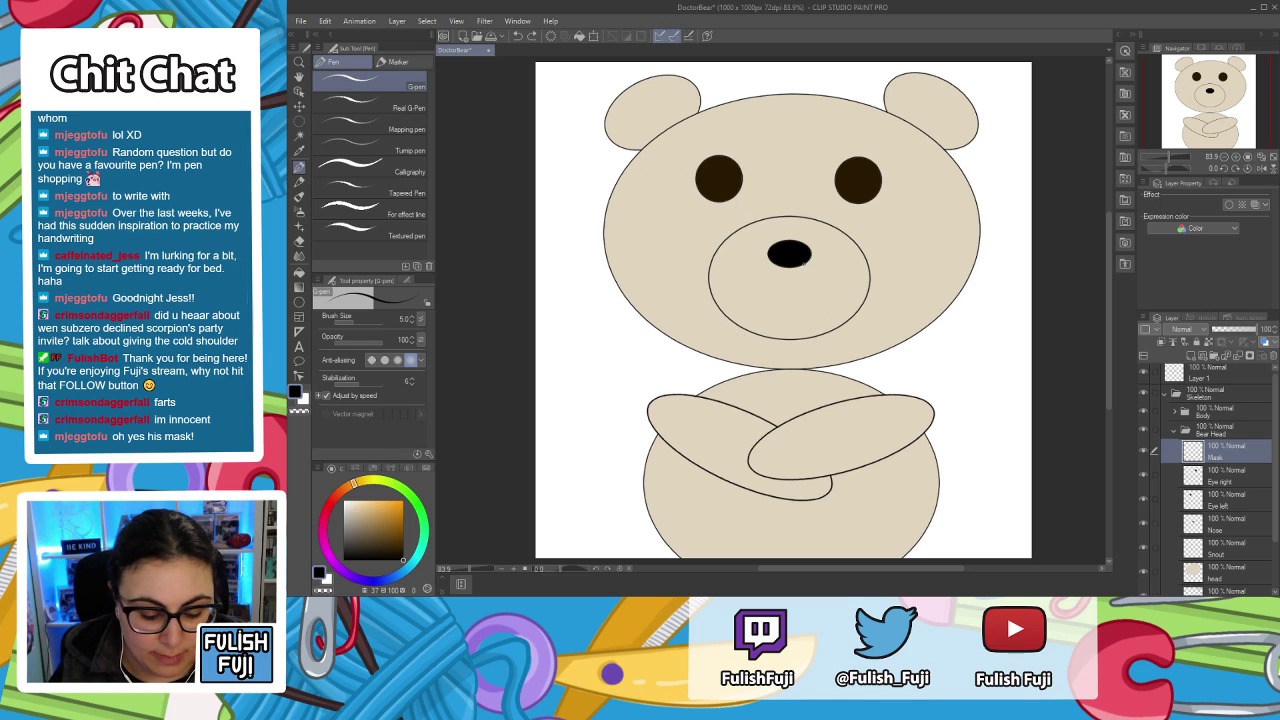
key("u")
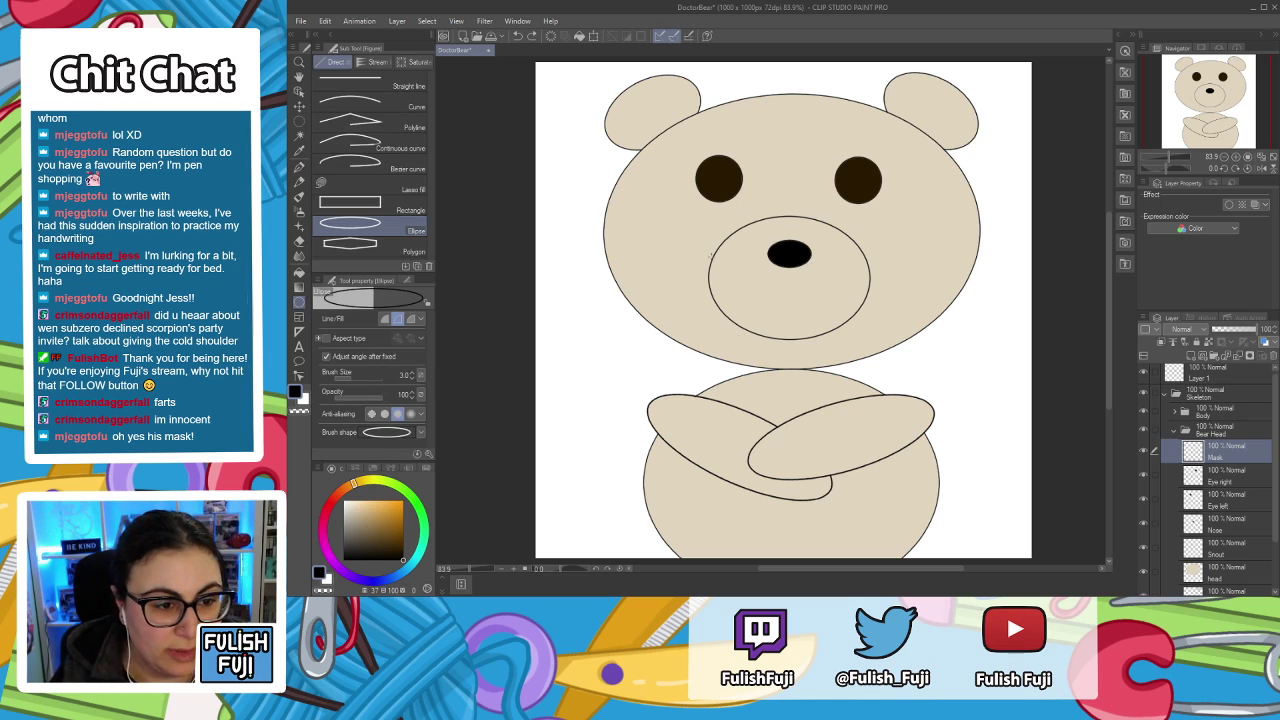
left_click(391, 206)
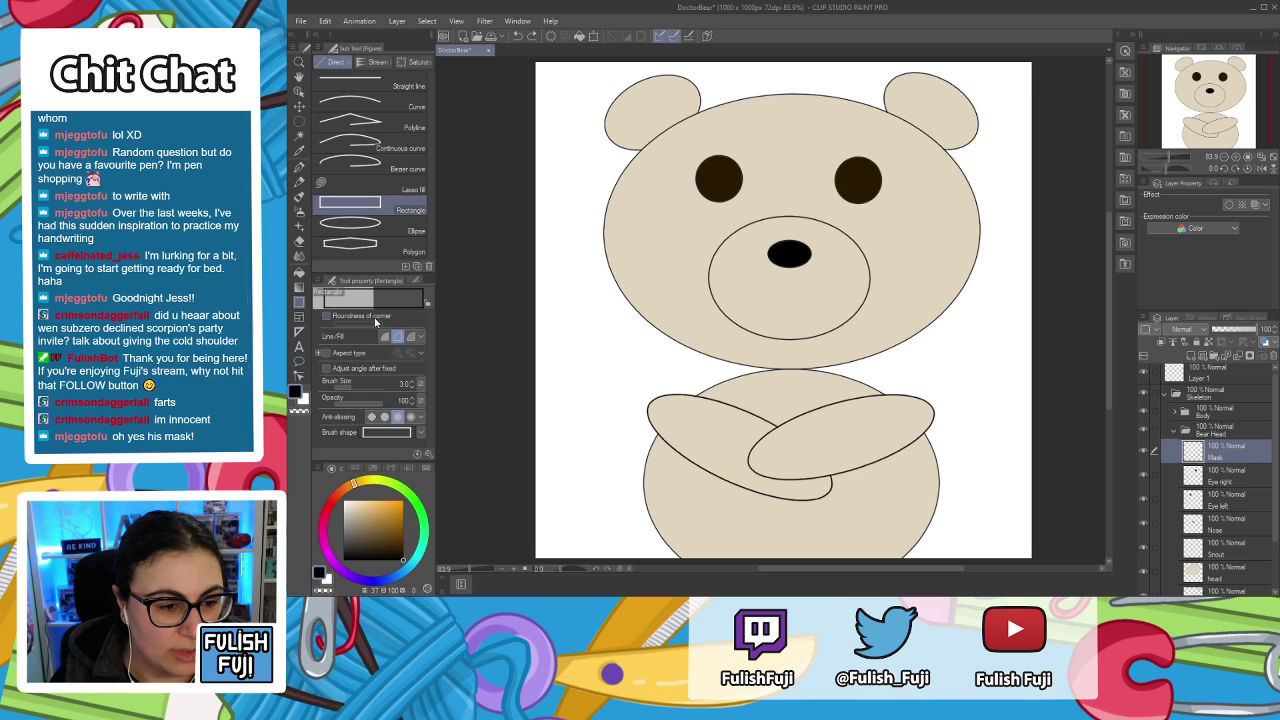
left_click(368, 316)
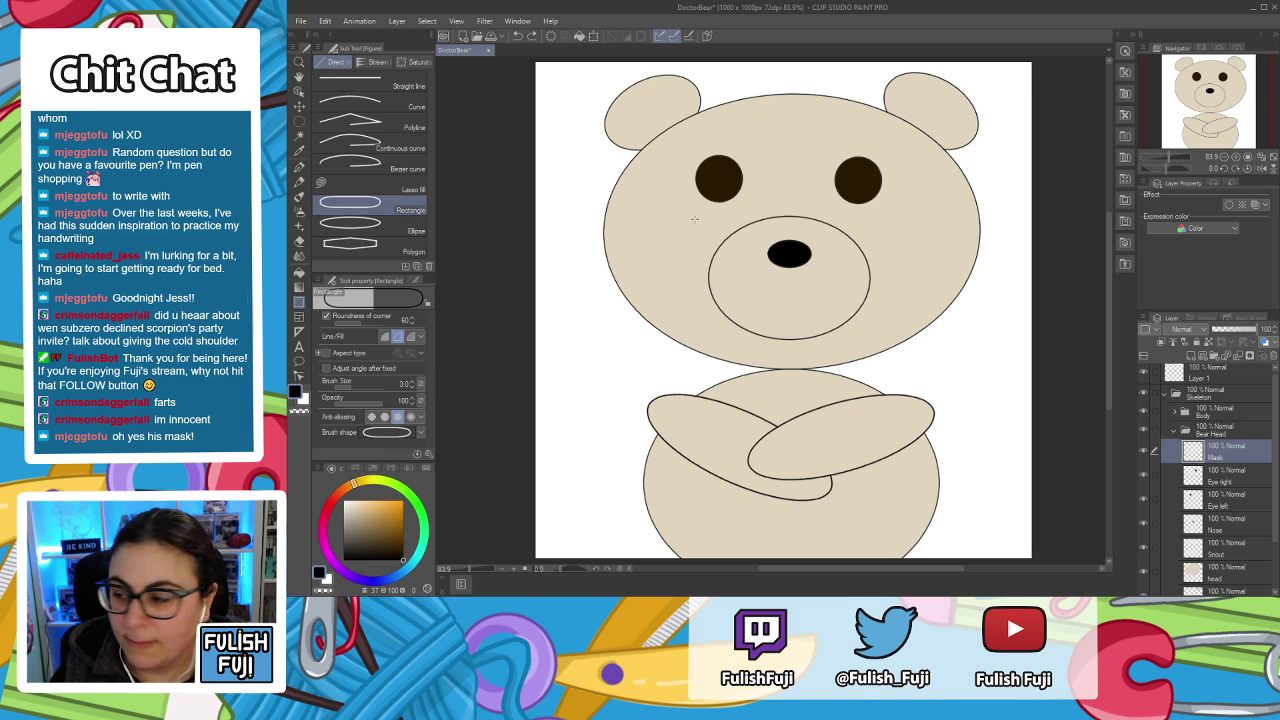
left_click_drag(684, 227, 893, 342)
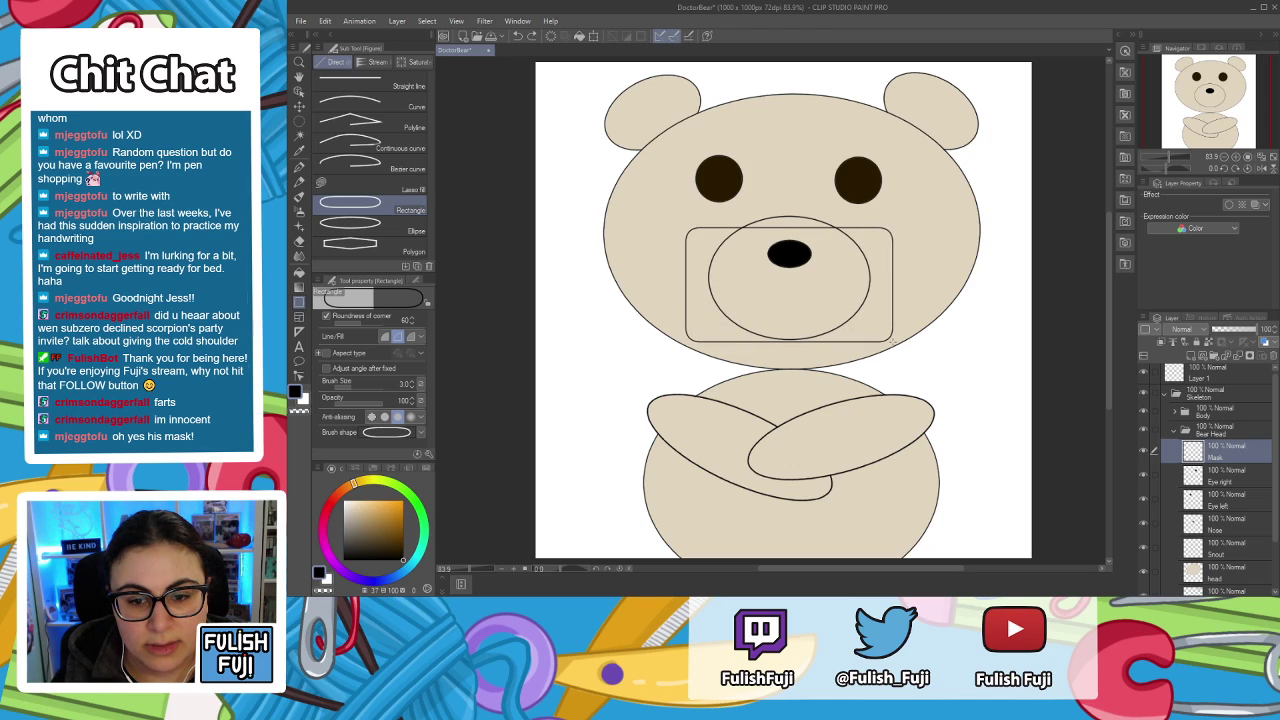
left_click_drag(892, 341, 894, 342)
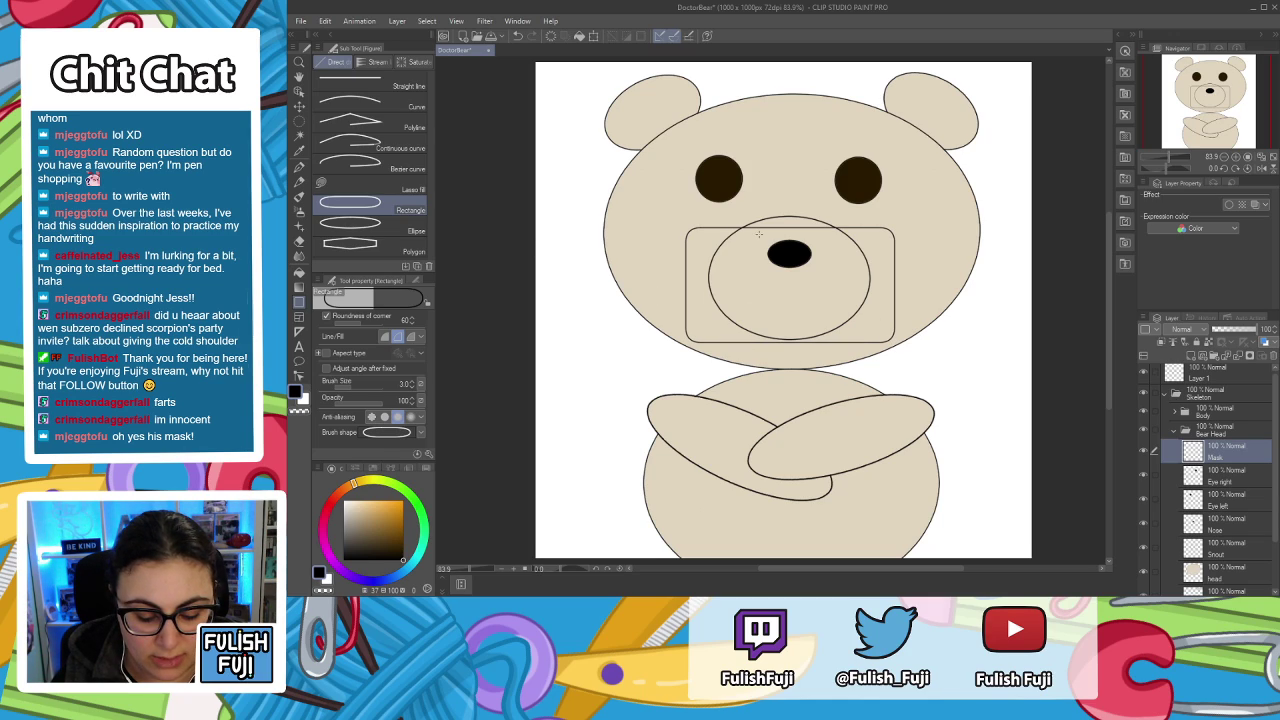
Shift the mask rectangle slightly down over the snout and hide the Nose layer.
key("k")
left_click_drag(883, 321, 886, 323)
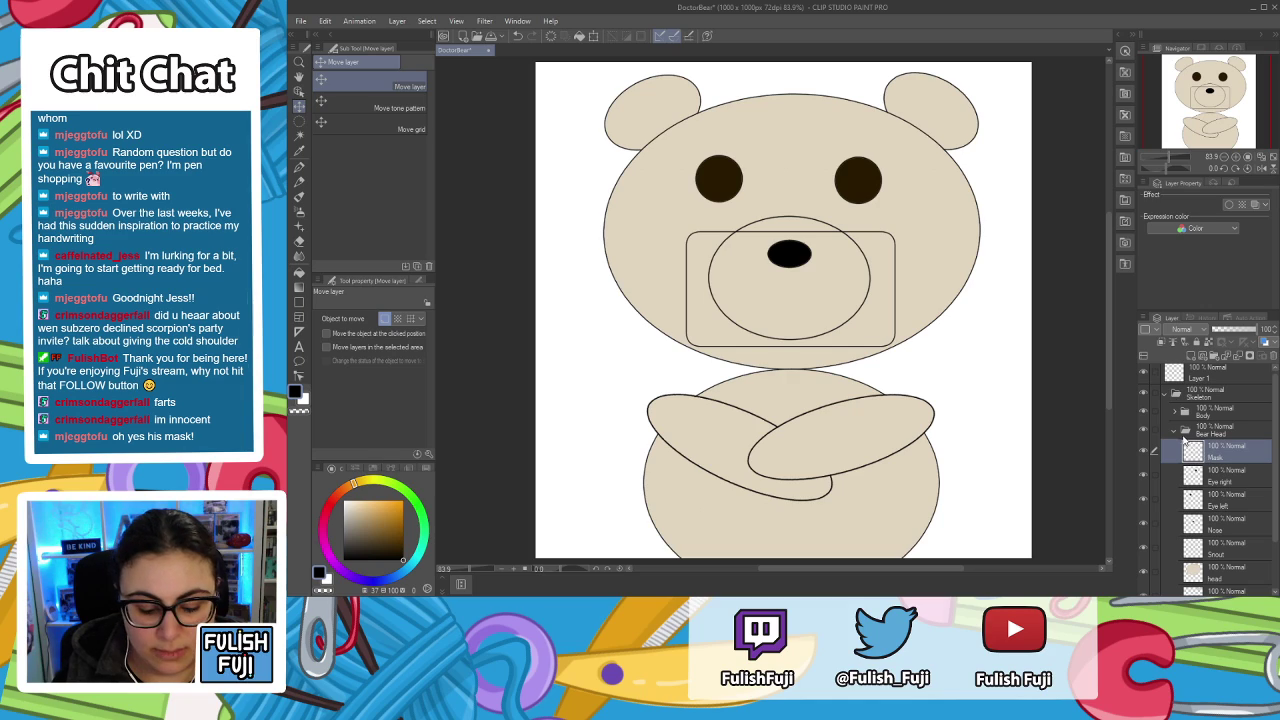
left_click(1144, 523)
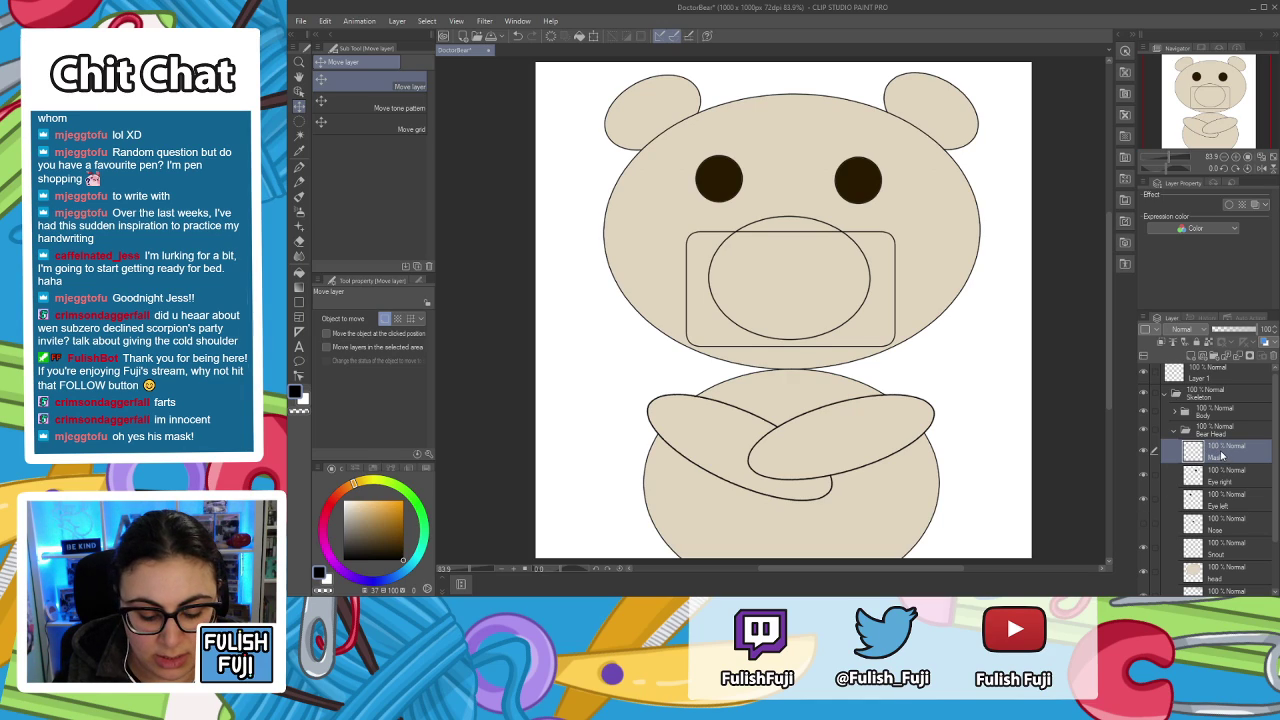
Try filling the mask rectangle with a medium green on the Mask layer, then undo the fill.
key("g")
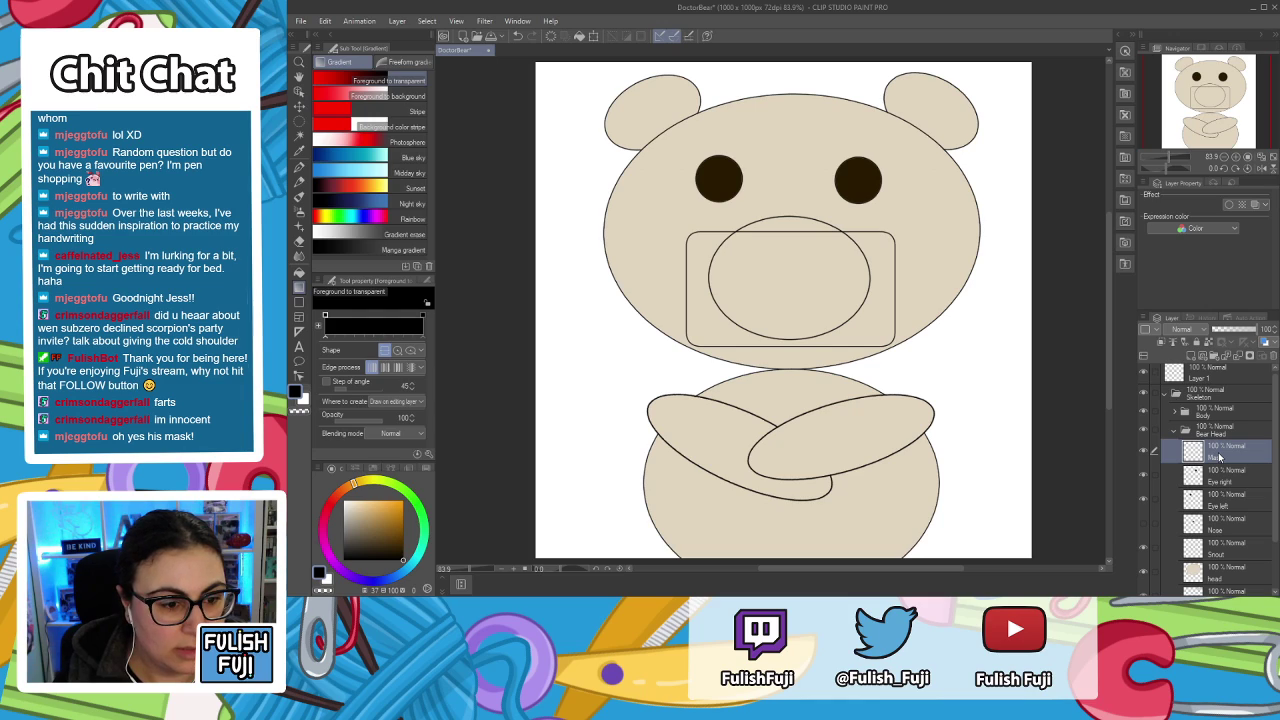
key("g")
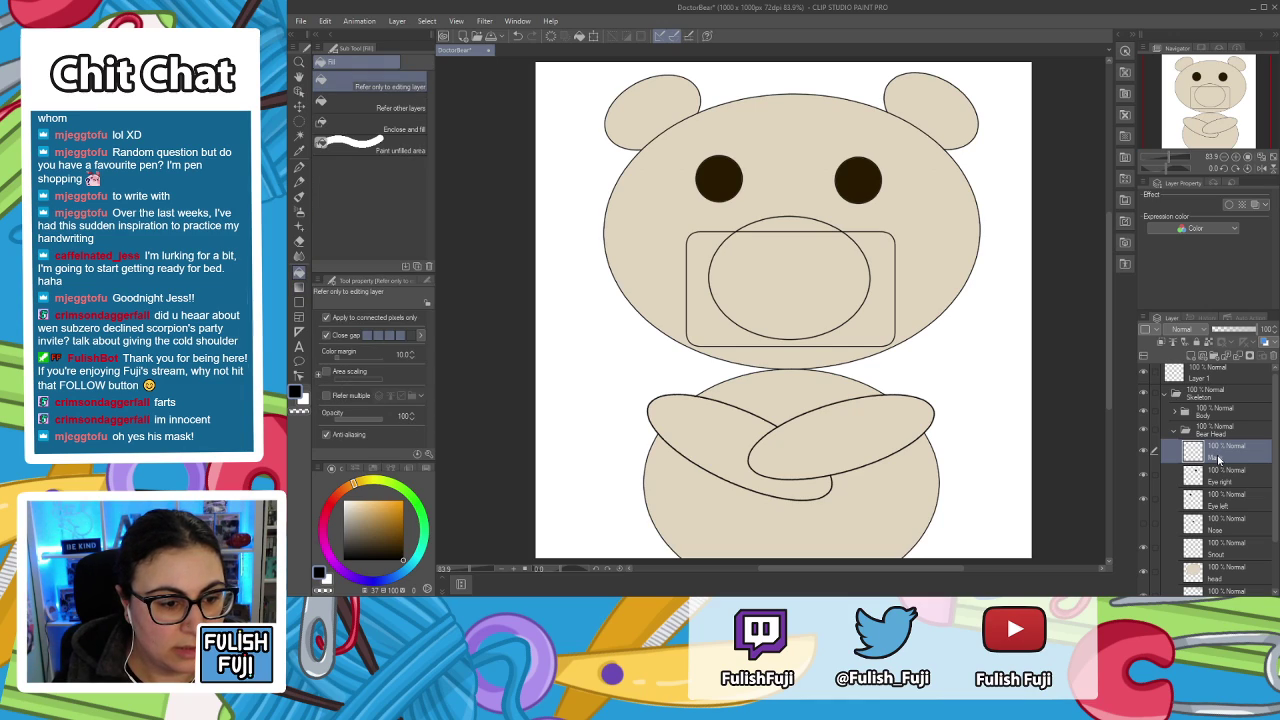
left_click(426, 522)
mouse_move(429, 531)
left_mouse_down()
mouse_move(424, 522)
mouse_move(431, 536)
left_mouse_up()
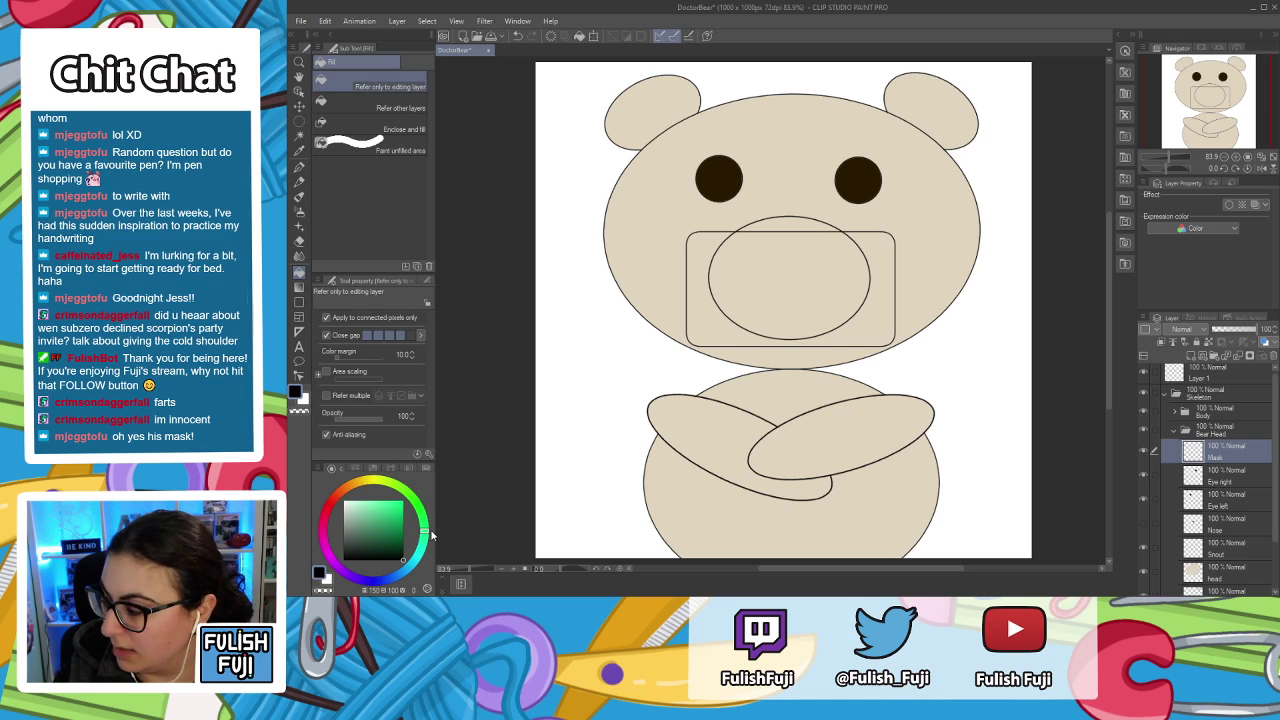
left_click(401, 522)
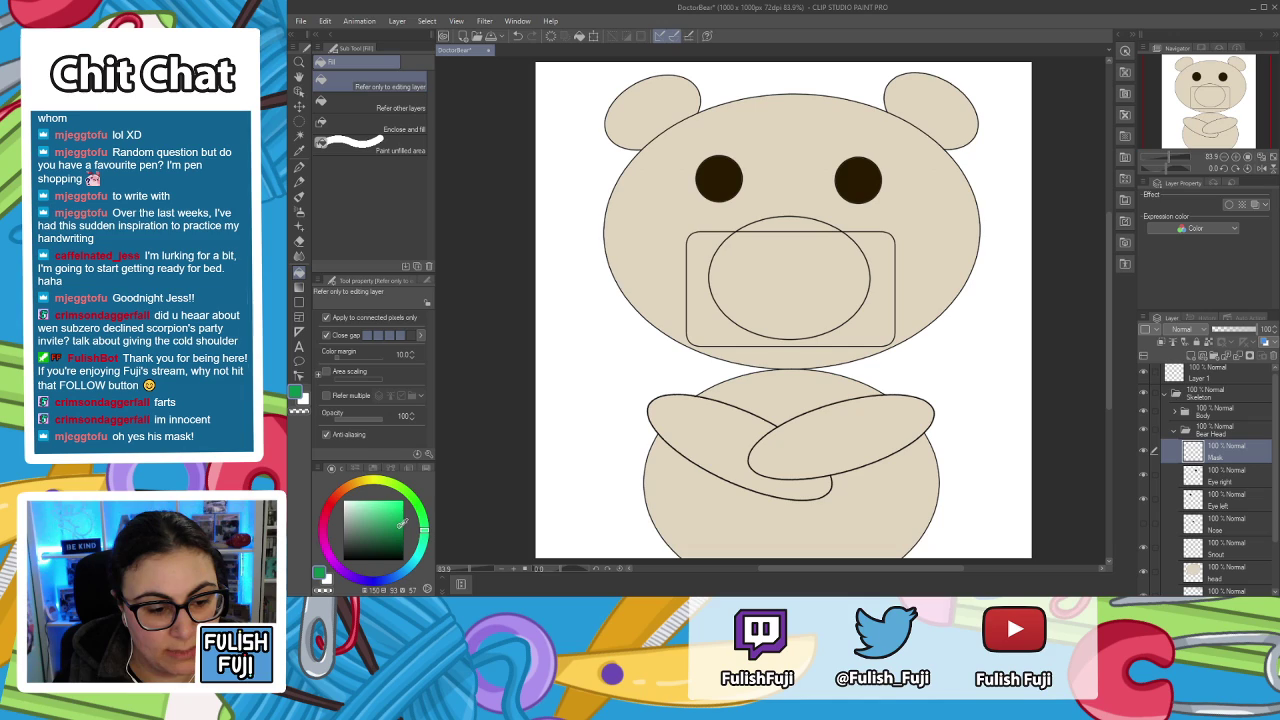
left_click(858, 322)
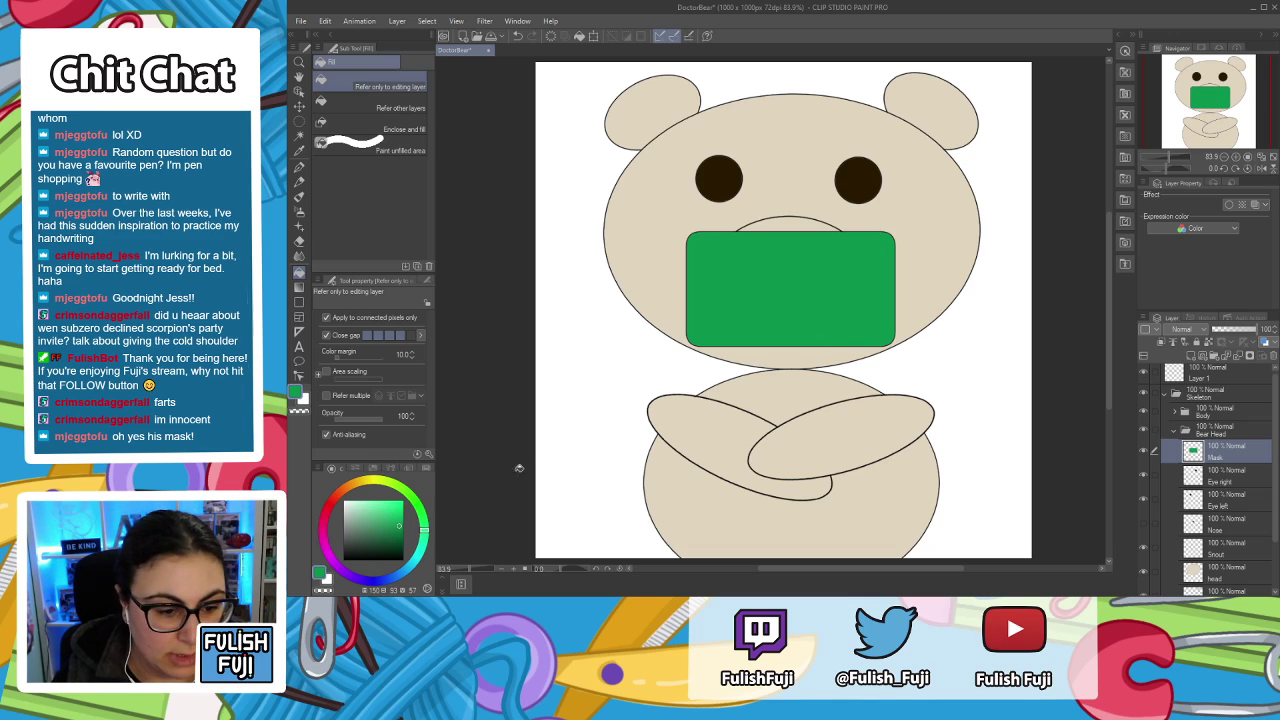
key("ctrl+z")
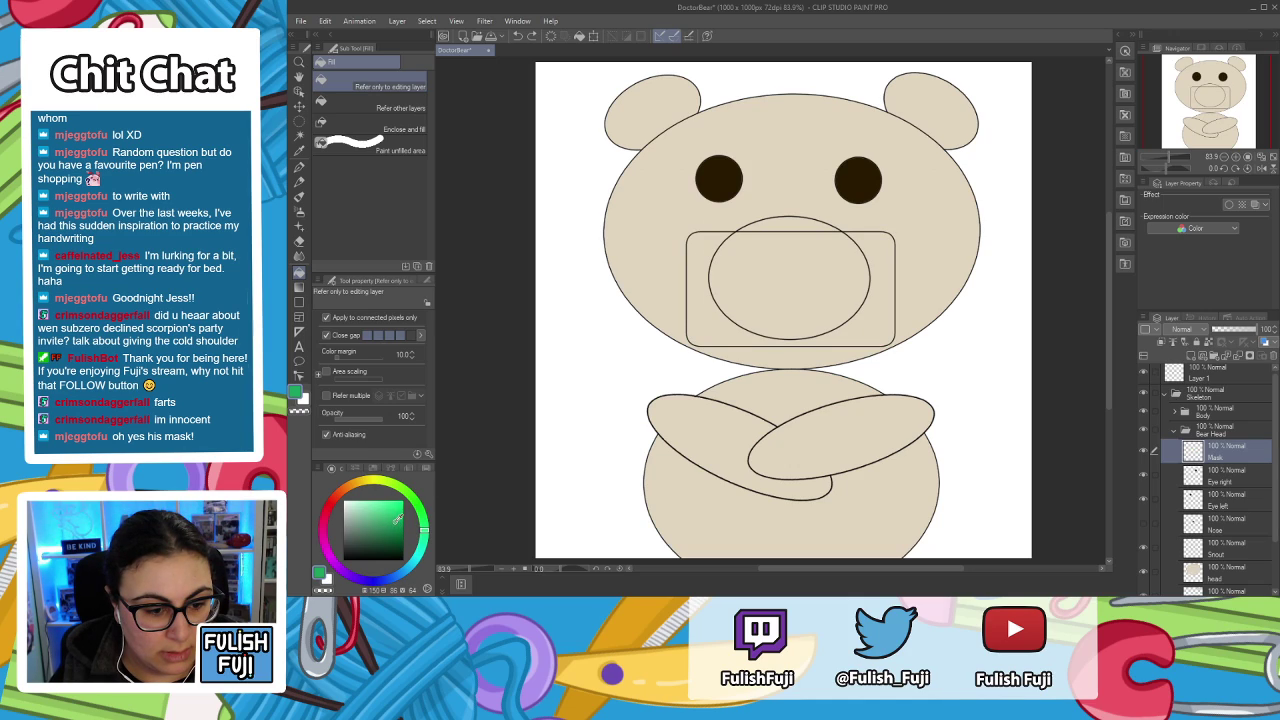
Choose a lighter mint green, try it as the mask rectangle's fill, and undo the fill.
left_click_drag(391, 517, 384, 507)
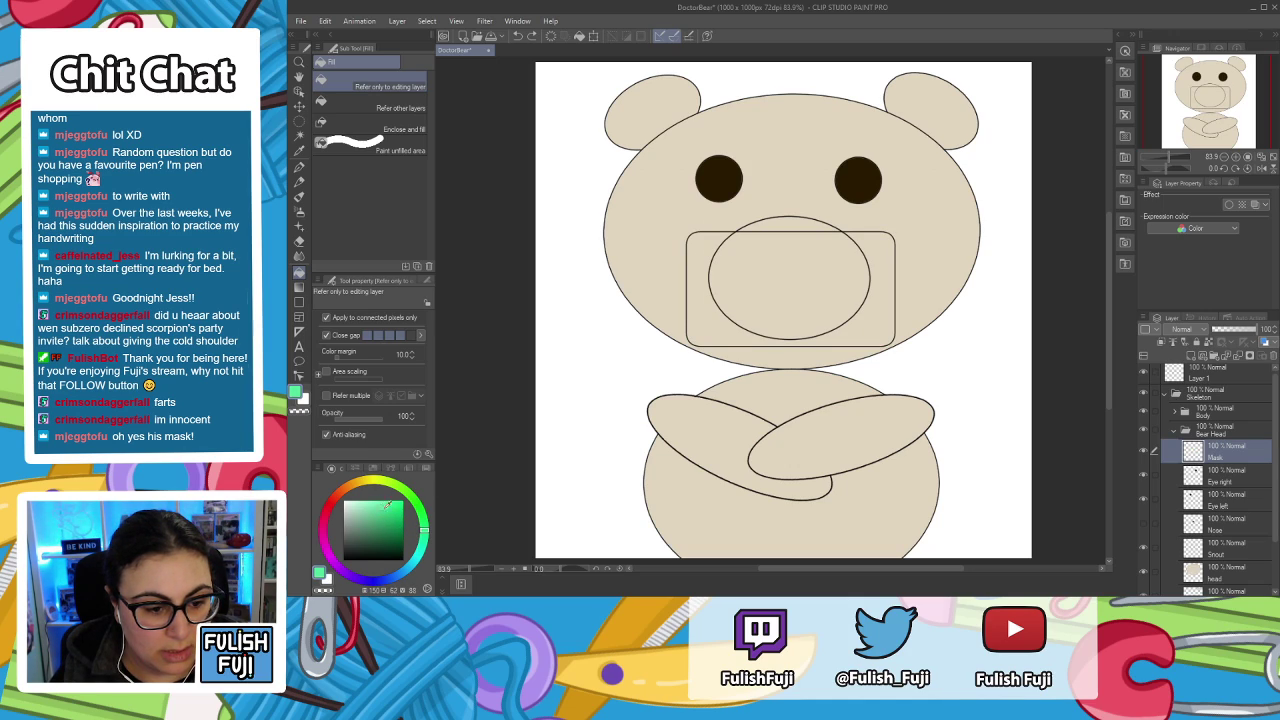
left_click(864, 298)
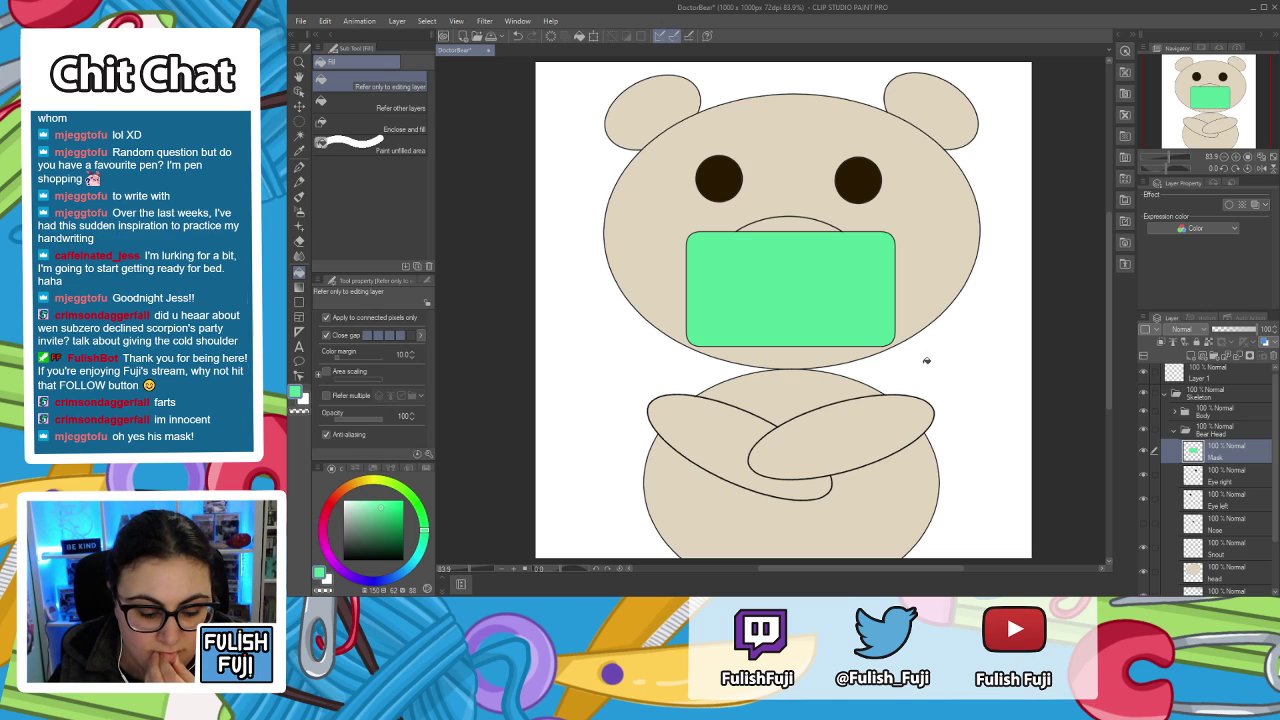
key("ctrl+z")
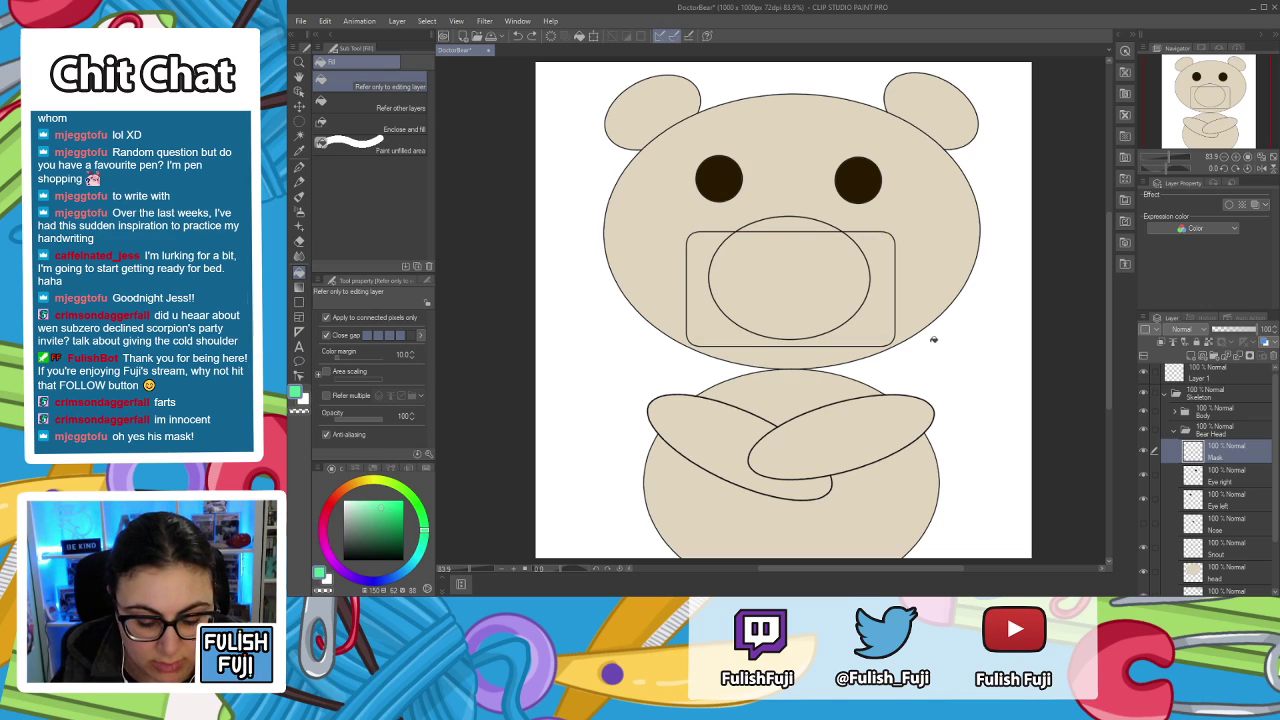
Try transforming the mask rectangle in Skew mode by shifting its sides and corners and nudging it sideways.
key("p")
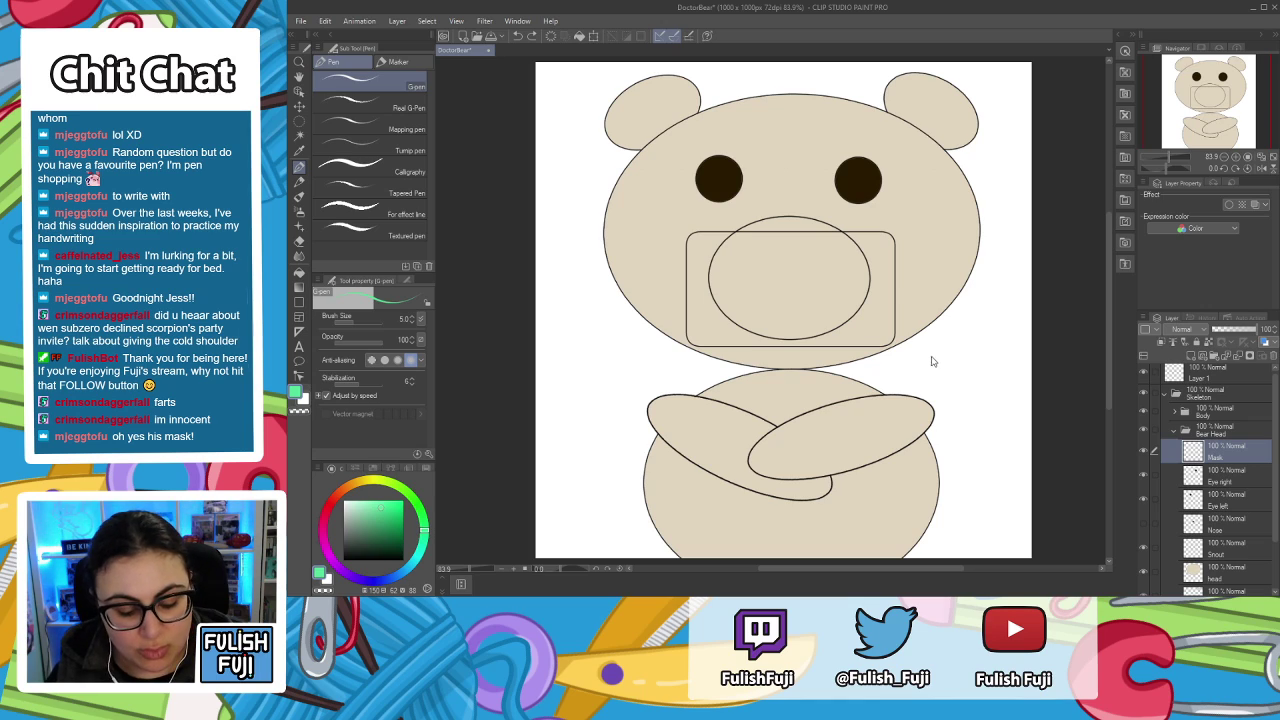
key("ctrl+t")
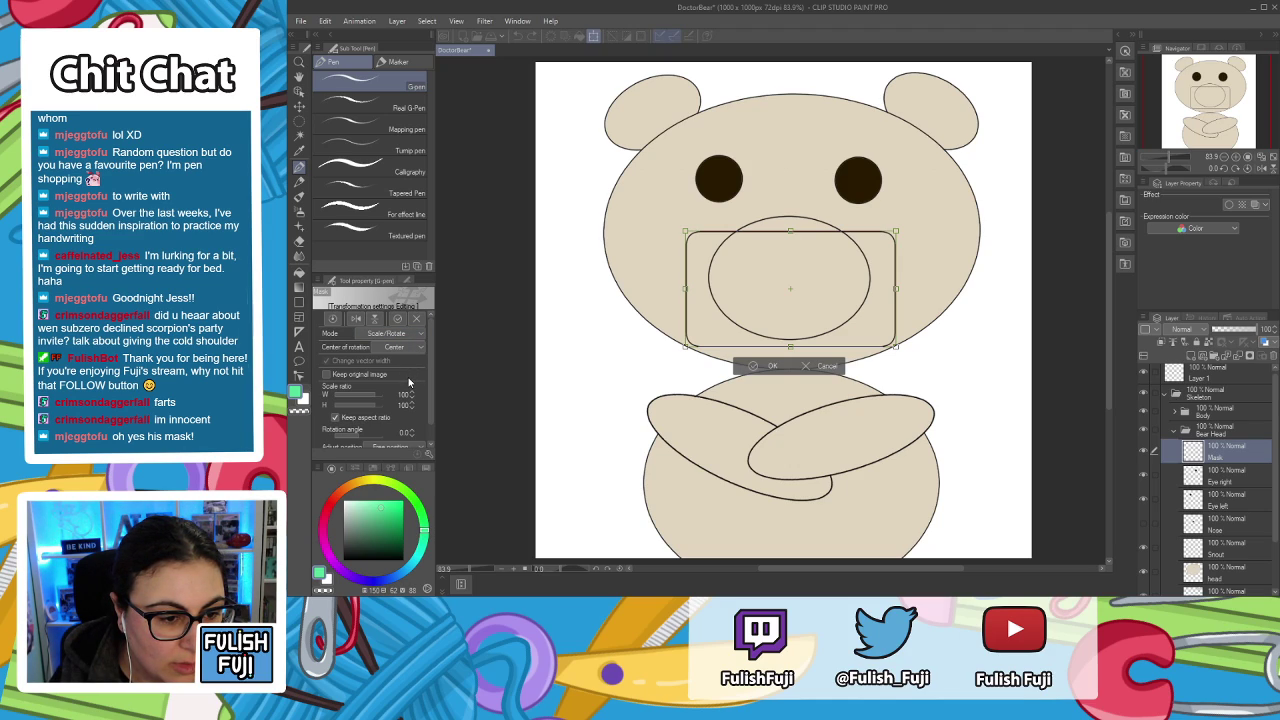
key("ctrl")
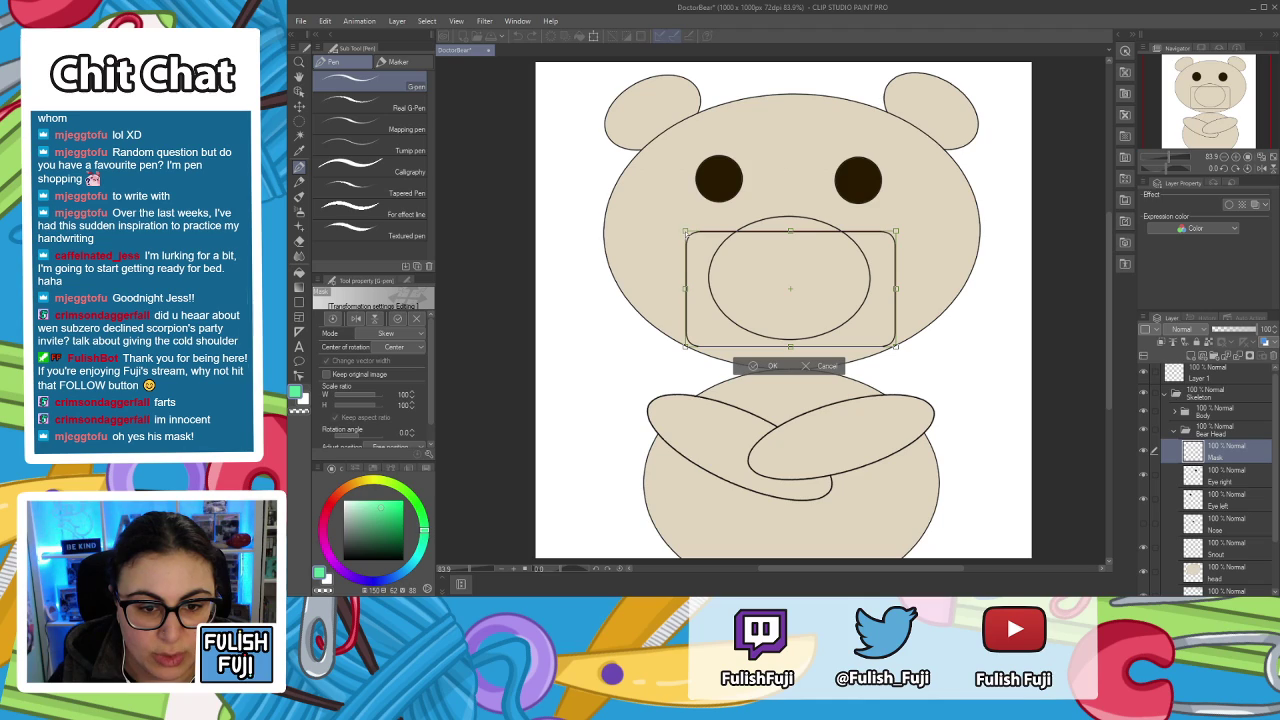
left_click_drag(686, 289, 685, 279)
left_click_drag(684, 224, 684, 224)
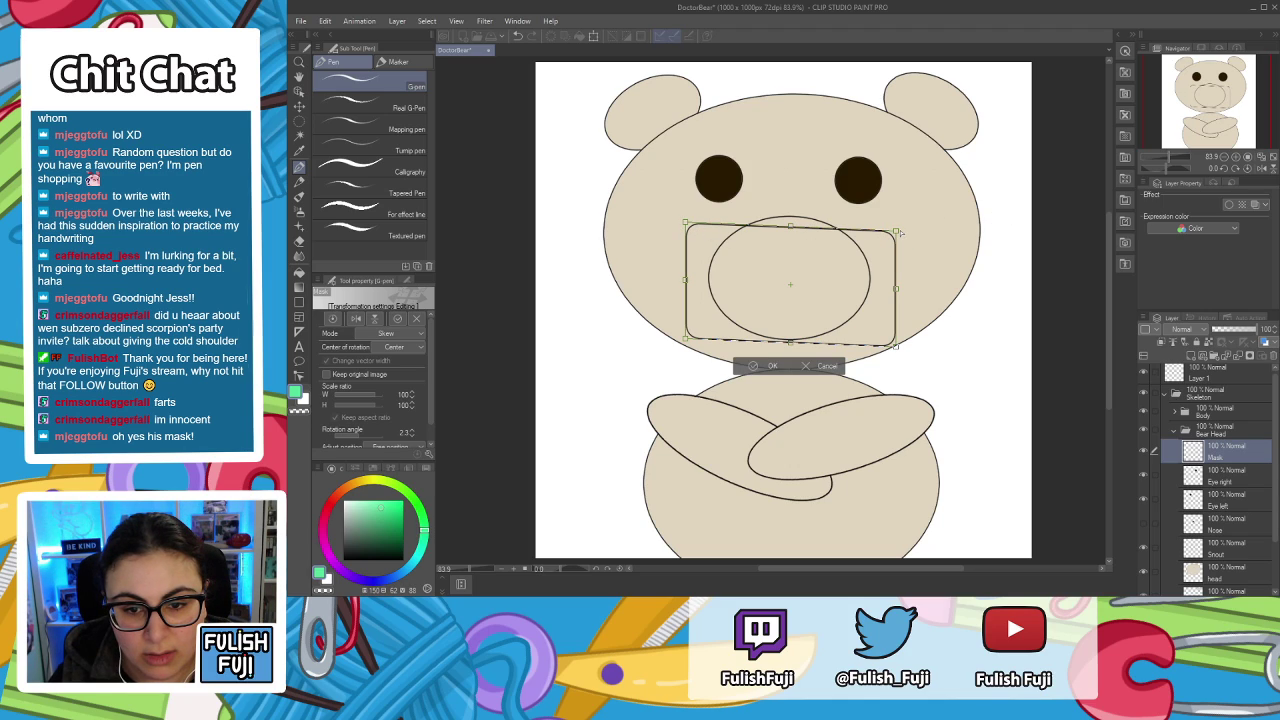
left_click_drag(687, 340, 681, 341)
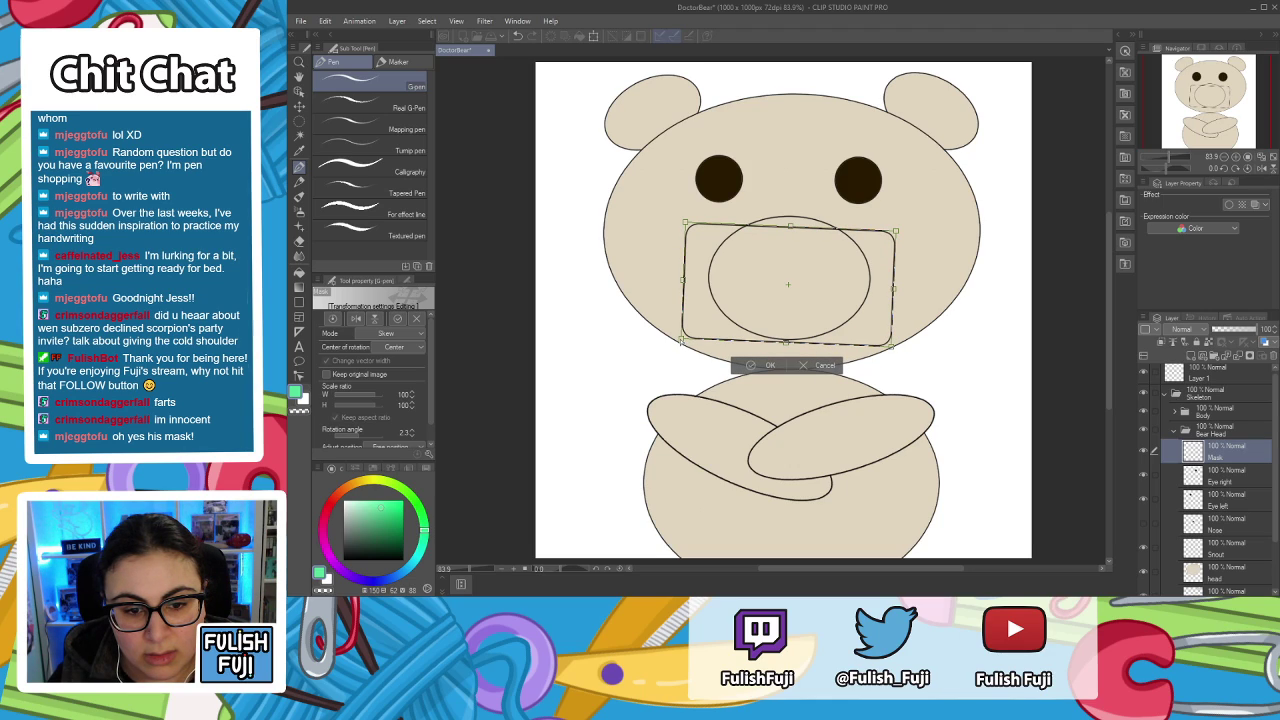
left_click_drag(890, 350, 893, 343)
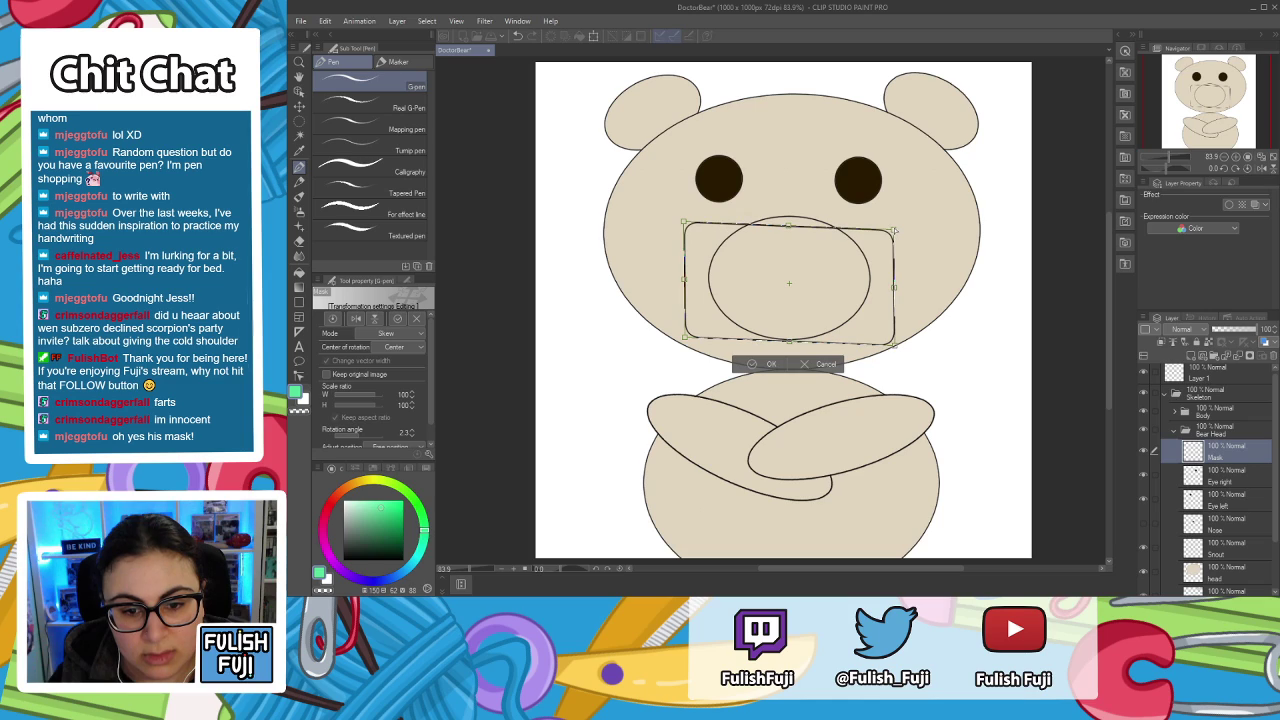
key("Right")
key("Right")
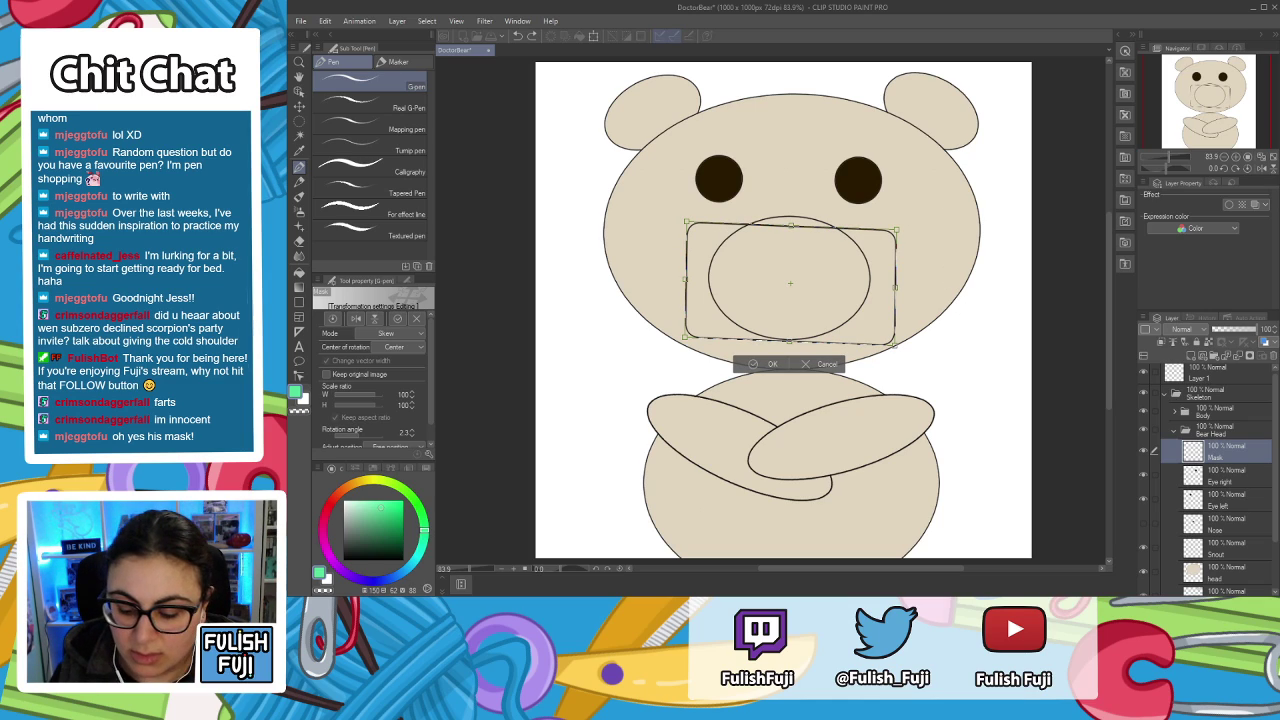
Revert the mask's skew changes to the Scale/Rotate state in the history and return to the layer list.
left_click(1208, 320)
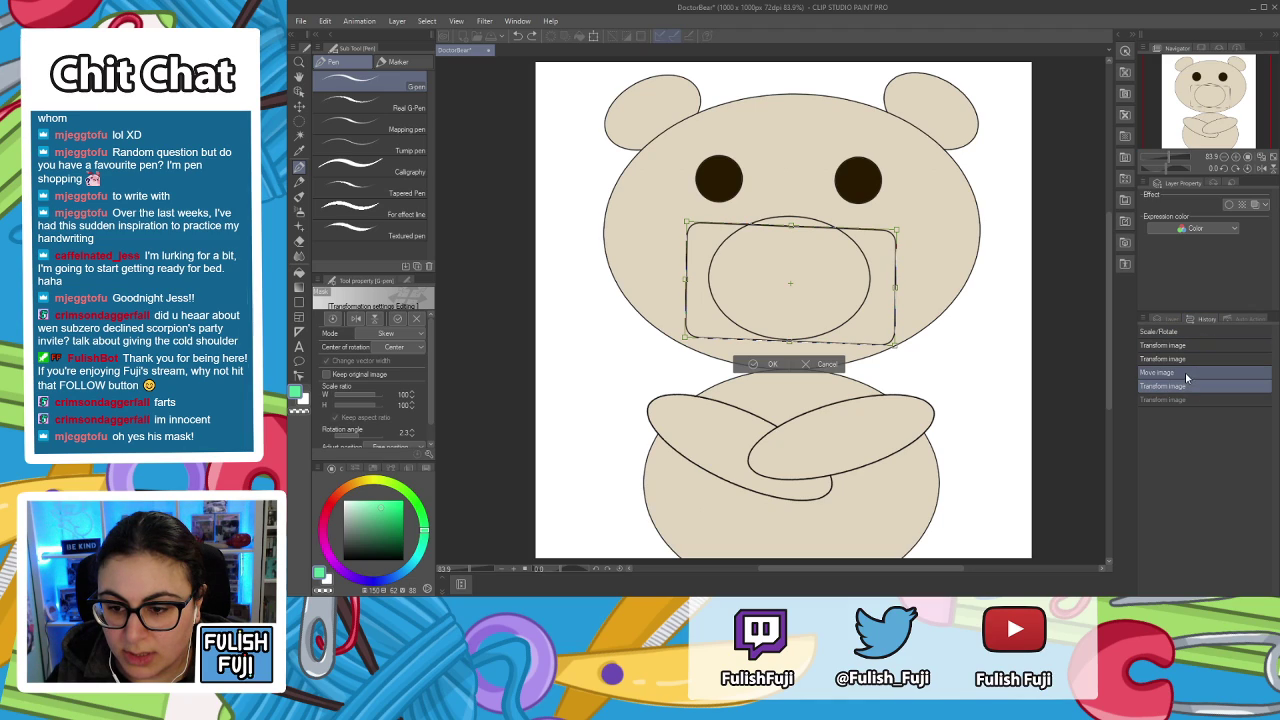
left_click(1185, 372)
left_click(1190, 332)
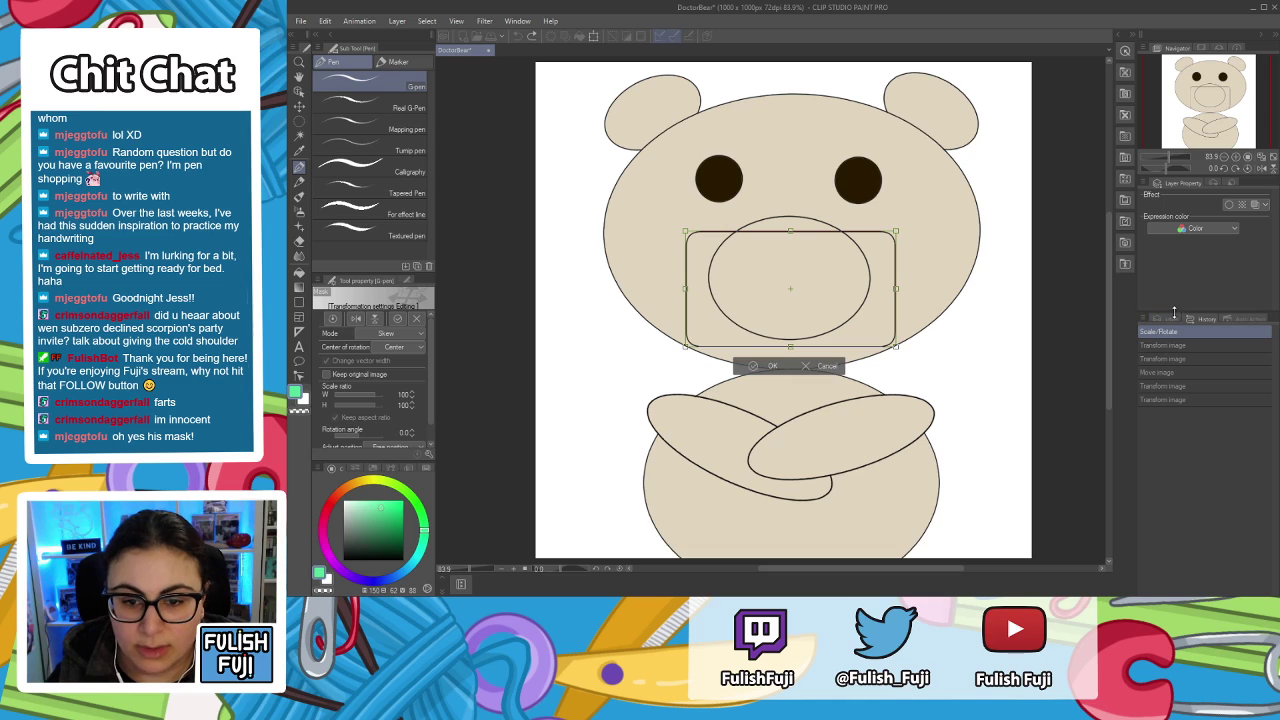
left_click(1173, 318)
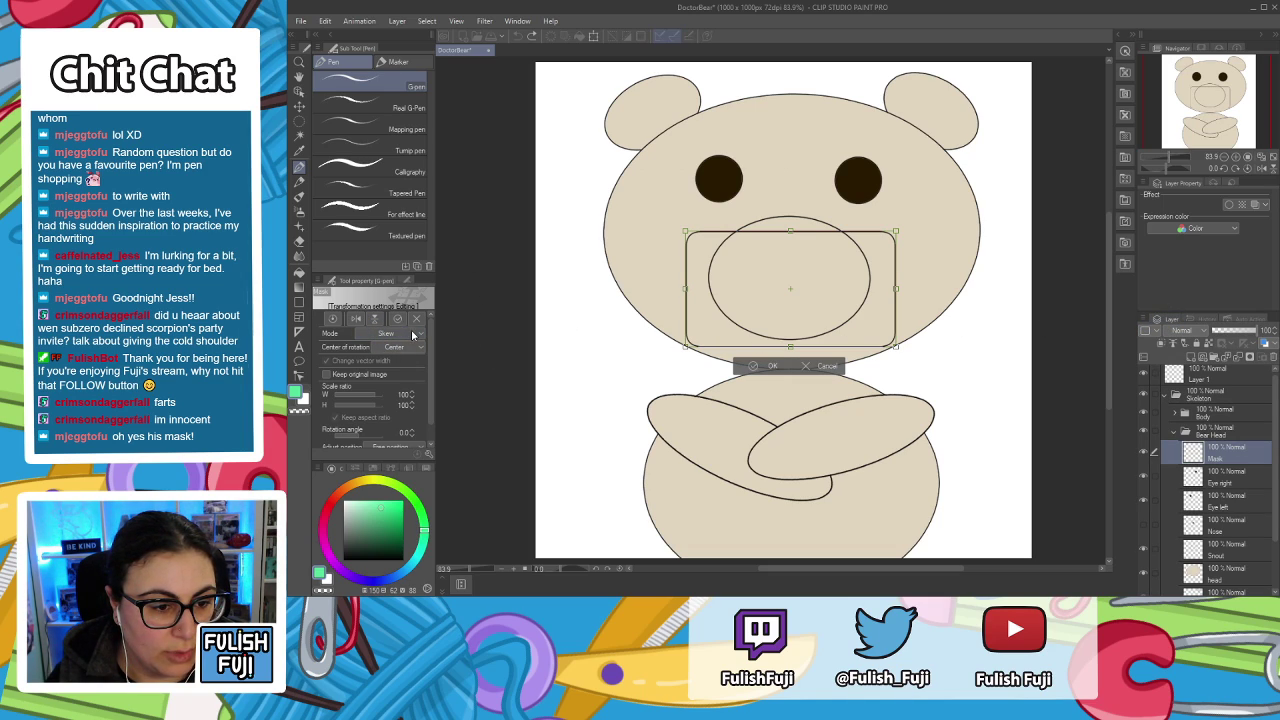
Distort the mask rectangle into a symmetrical trapezoid with its upper corners spread outward and lower corners pulled inward, and apply the transformation.
key("ctrl")
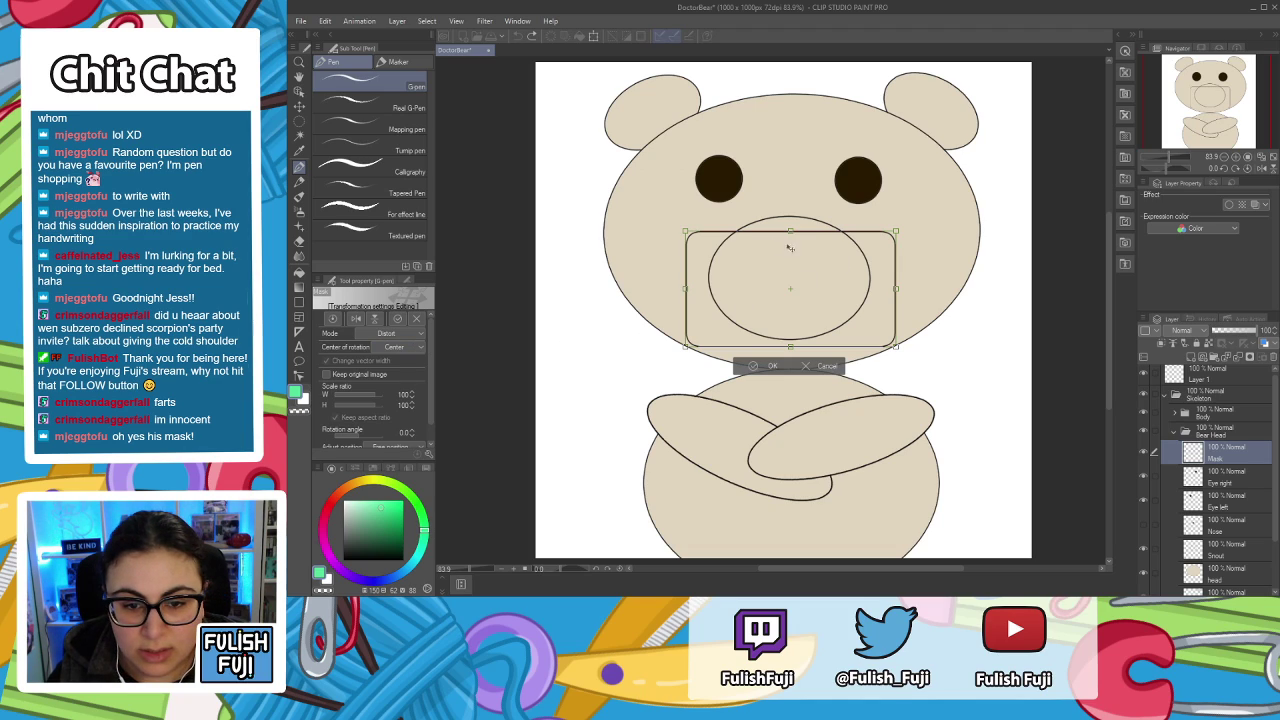
left_click_drag(686, 232, 670, 221)
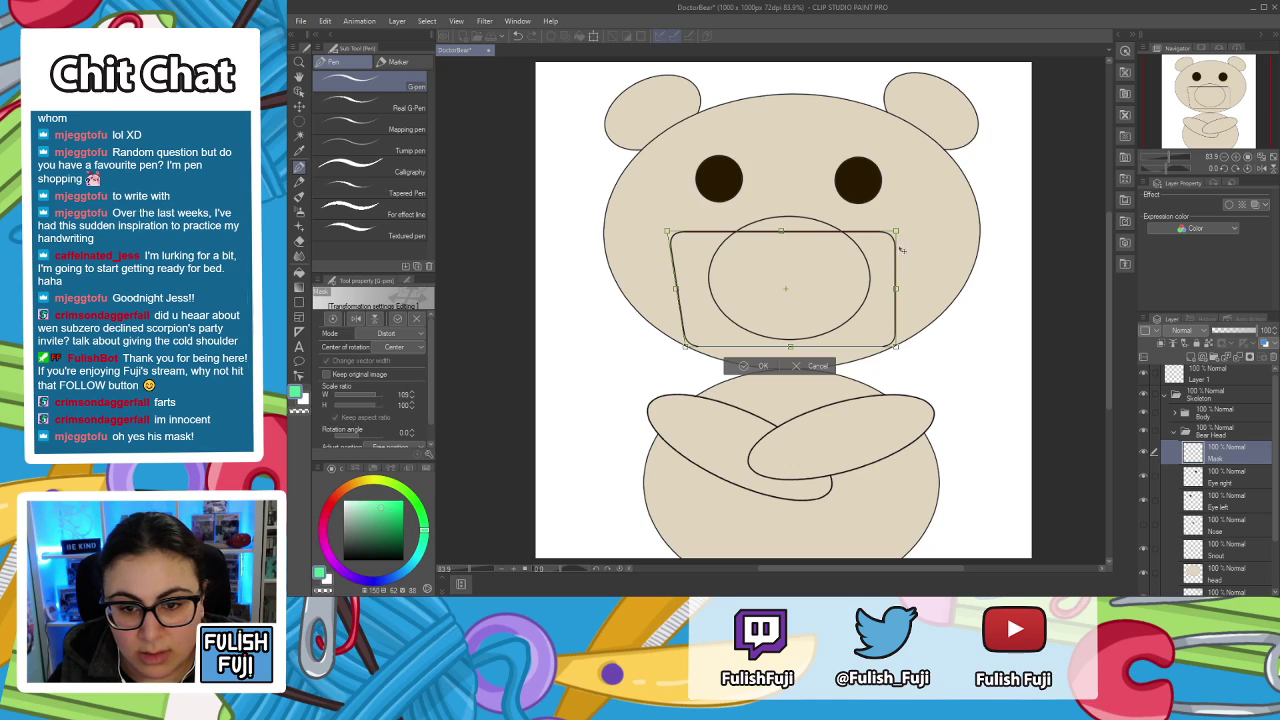
left_click_drag(896, 231, 914, 230)
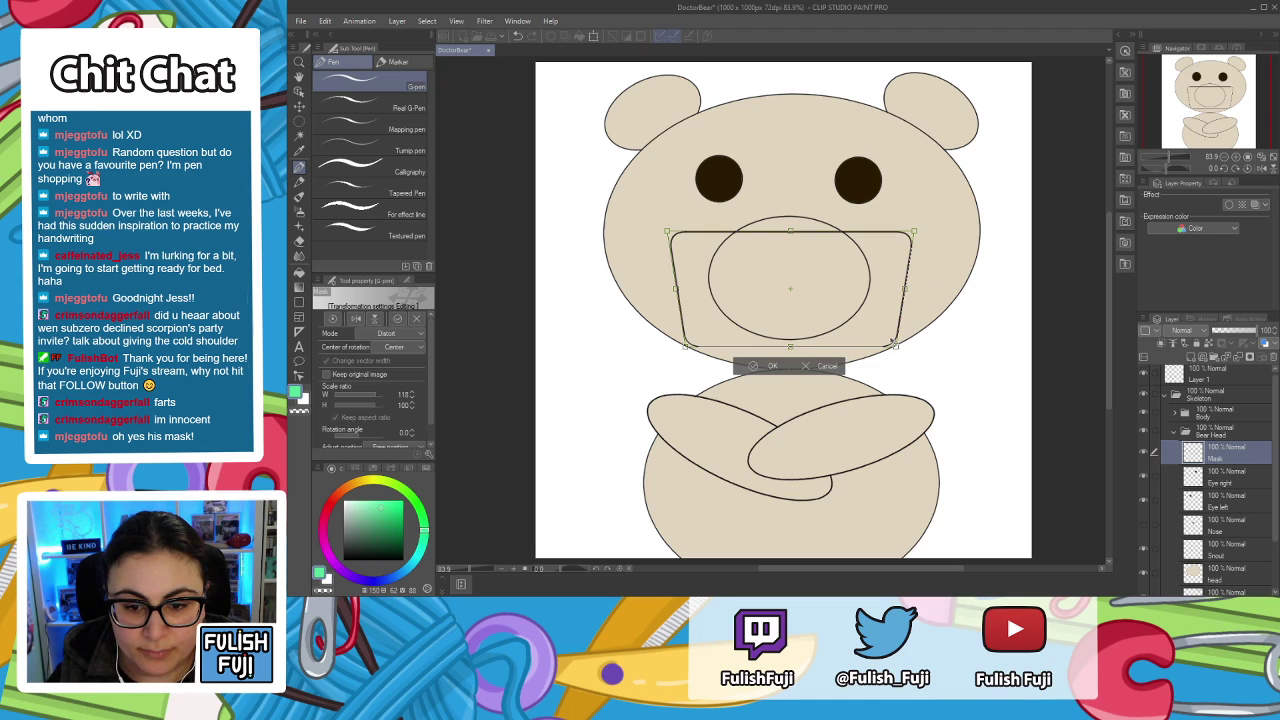
left_click_drag(897, 347, 890, 348)
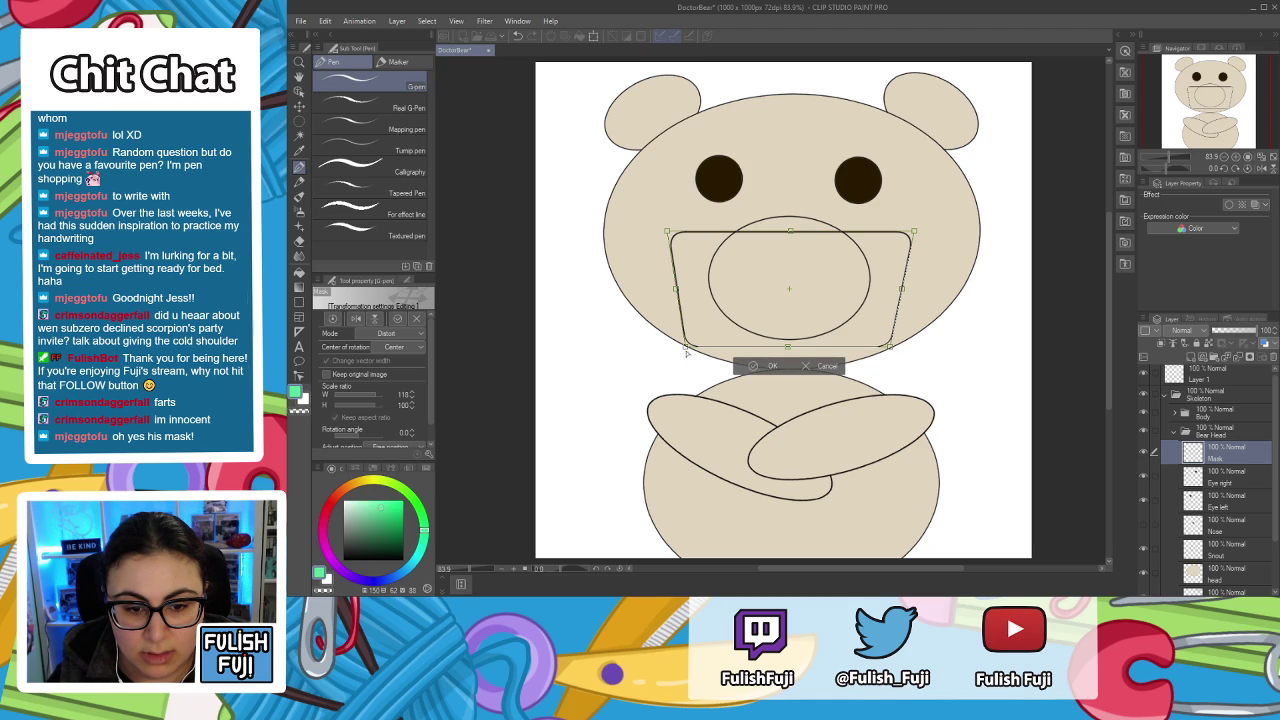
left_click_drag(688, 348, 716, 342)
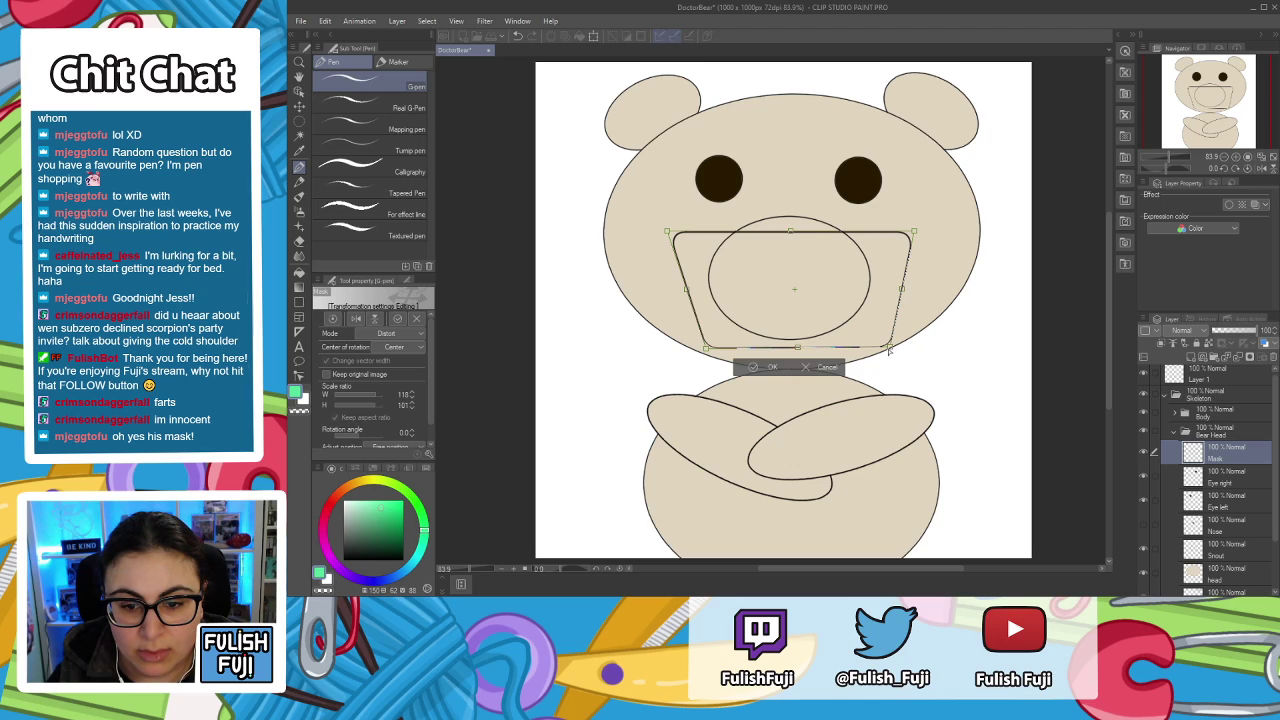
left_click_drag(892, 350, 873, 348)
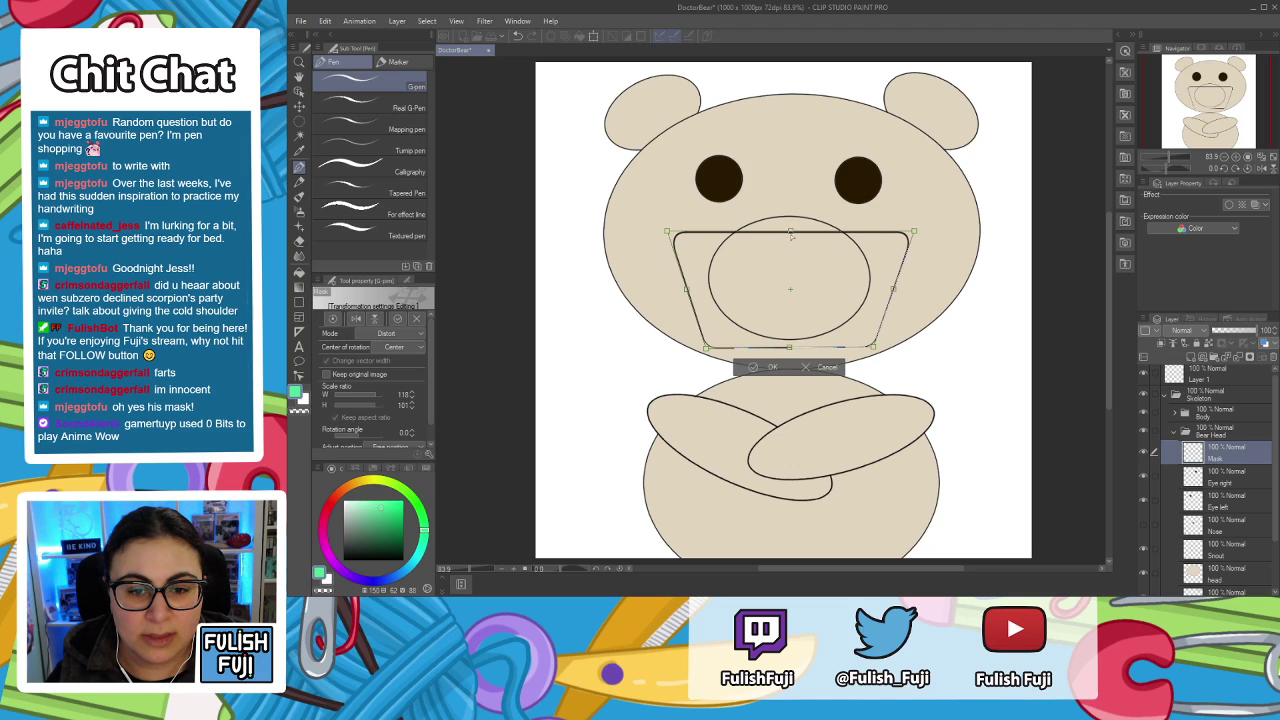
key("Up")
key("Up")
key("Up")
key("Up")
key("Up")
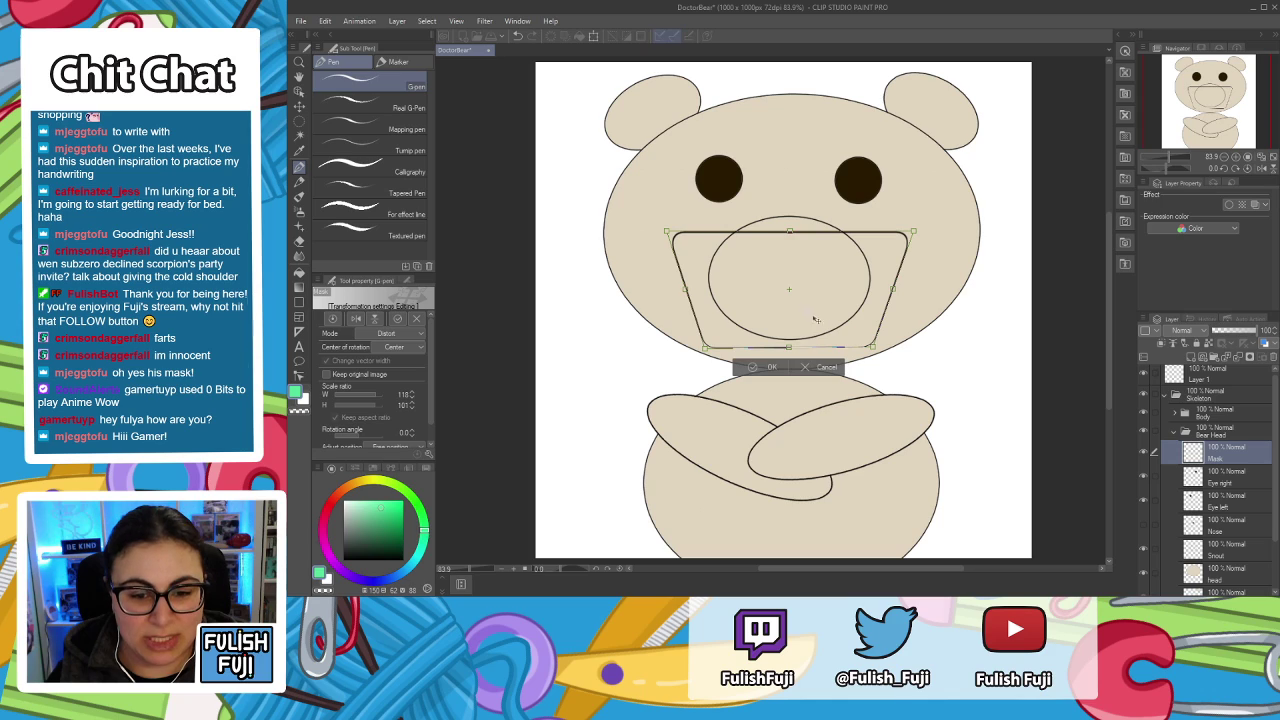
left_click(771, 367)
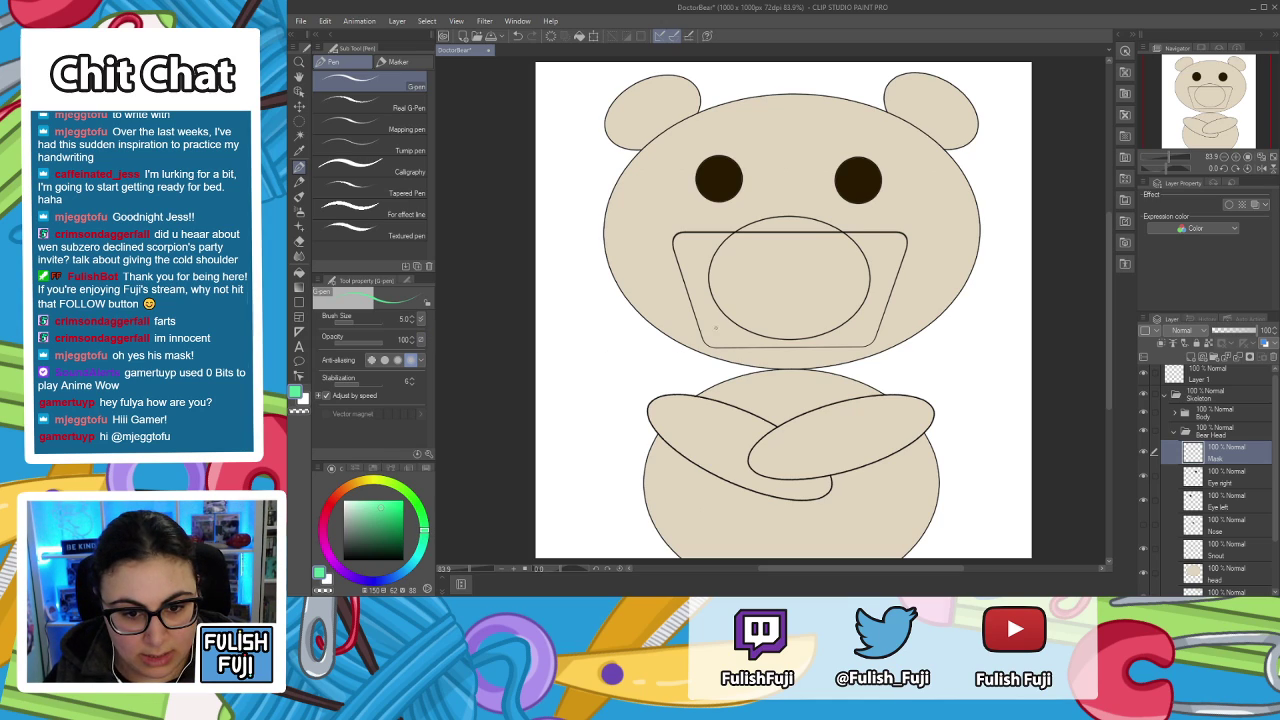
Fine-tune the mask trapezoid in Free Transform mode by nudging its upper edge and both sides until it is symmetrical, and apply the transformation.
key("ctrl+shift+t")
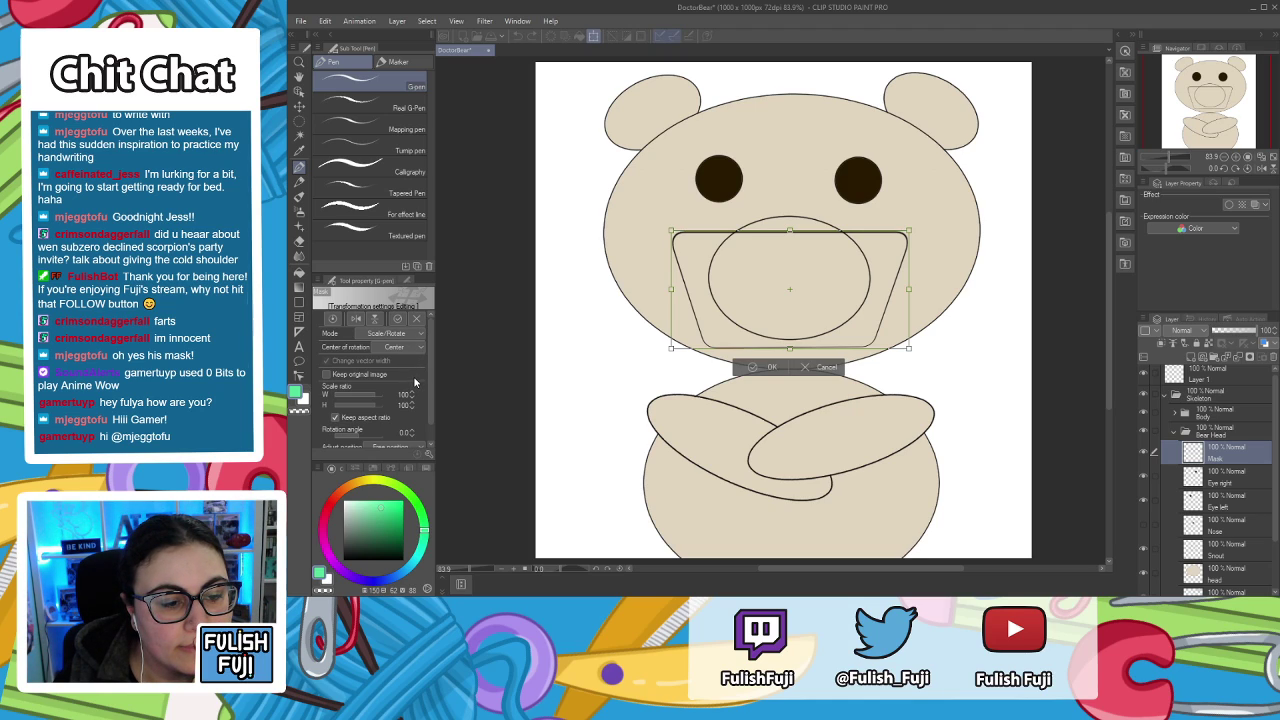
key("Up")
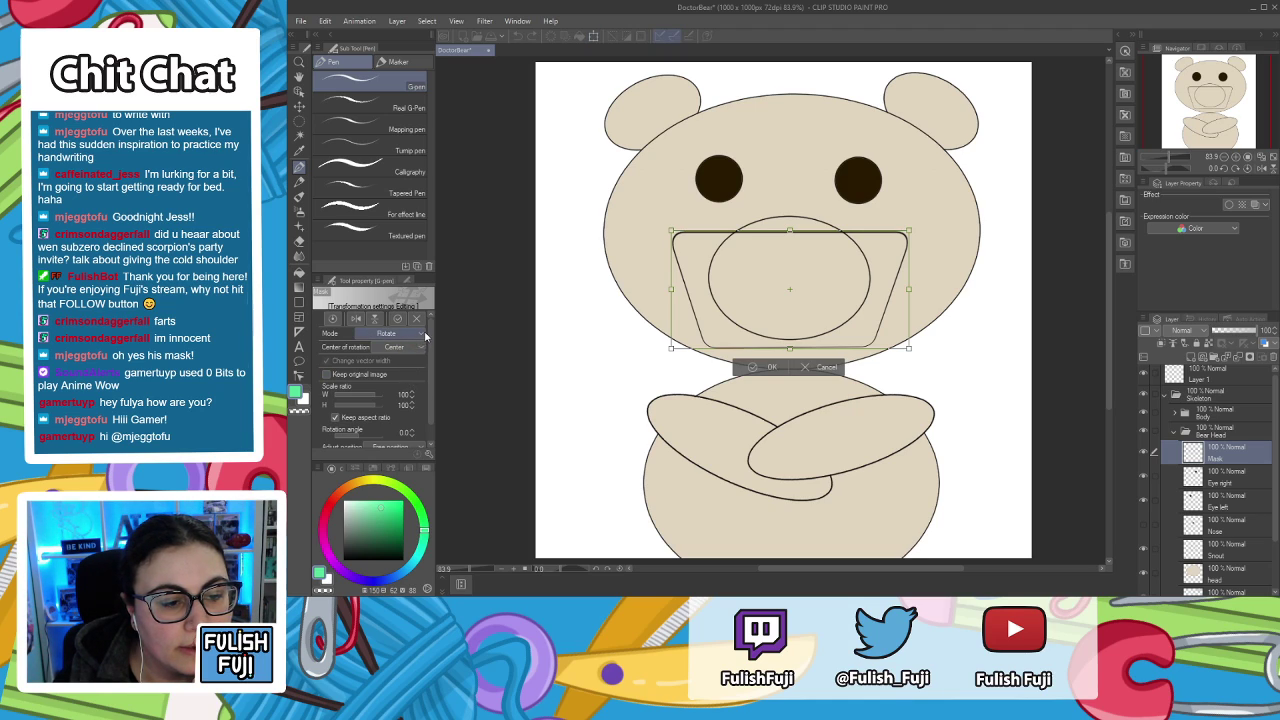
key("Down")
key("Down")
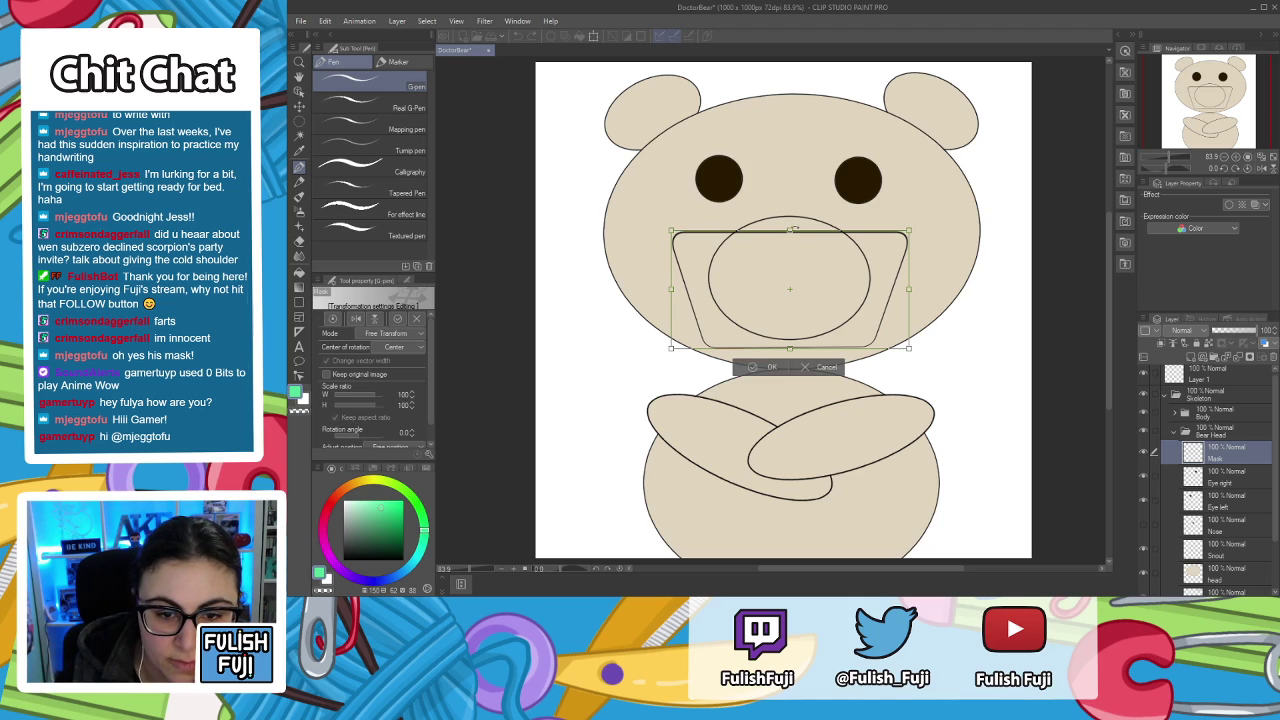
left_click_drag(790, 232, 788, 232)
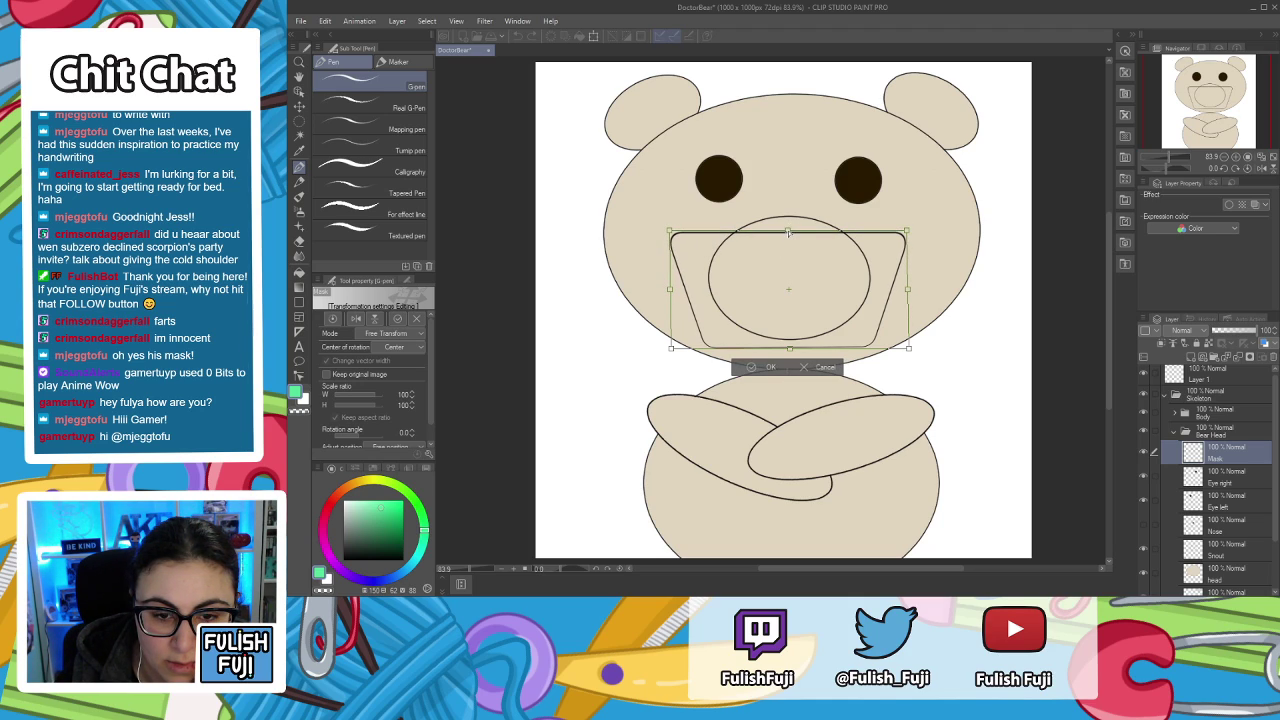
left_click_drag(669, 290, 670, 292)
left_click_drag(906, 290, 910, 290)
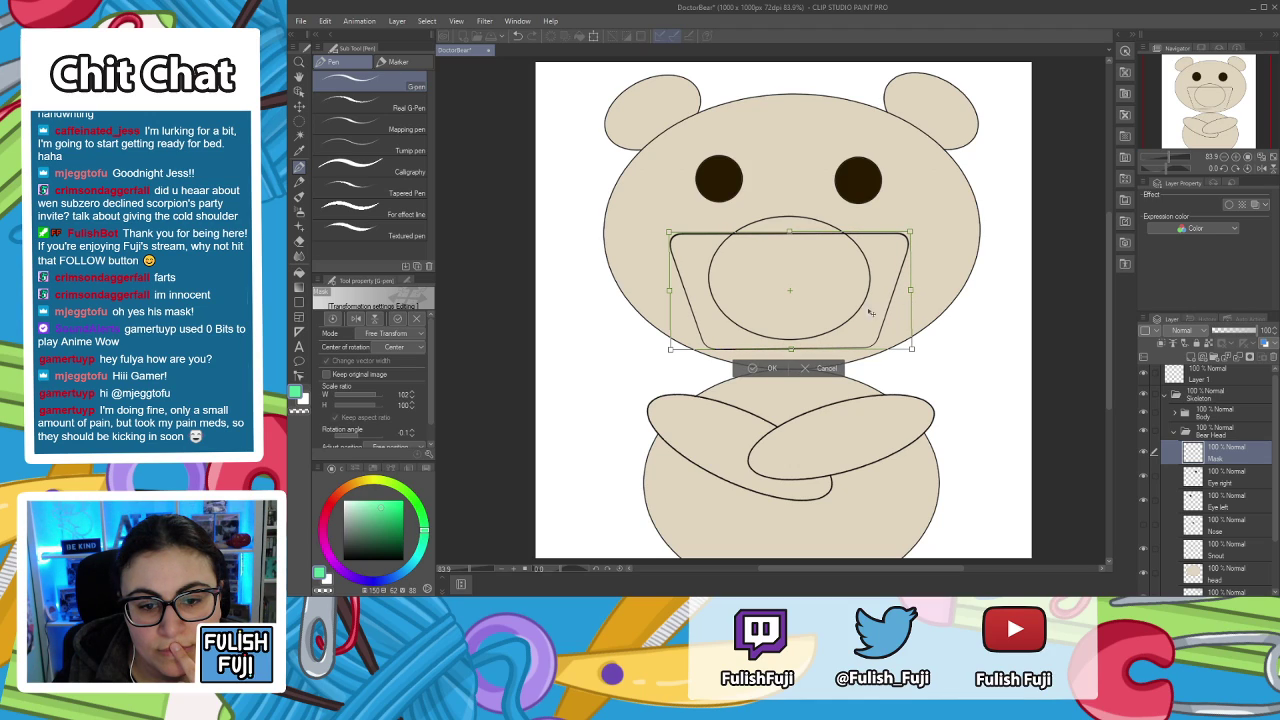
left_click(763, 369)
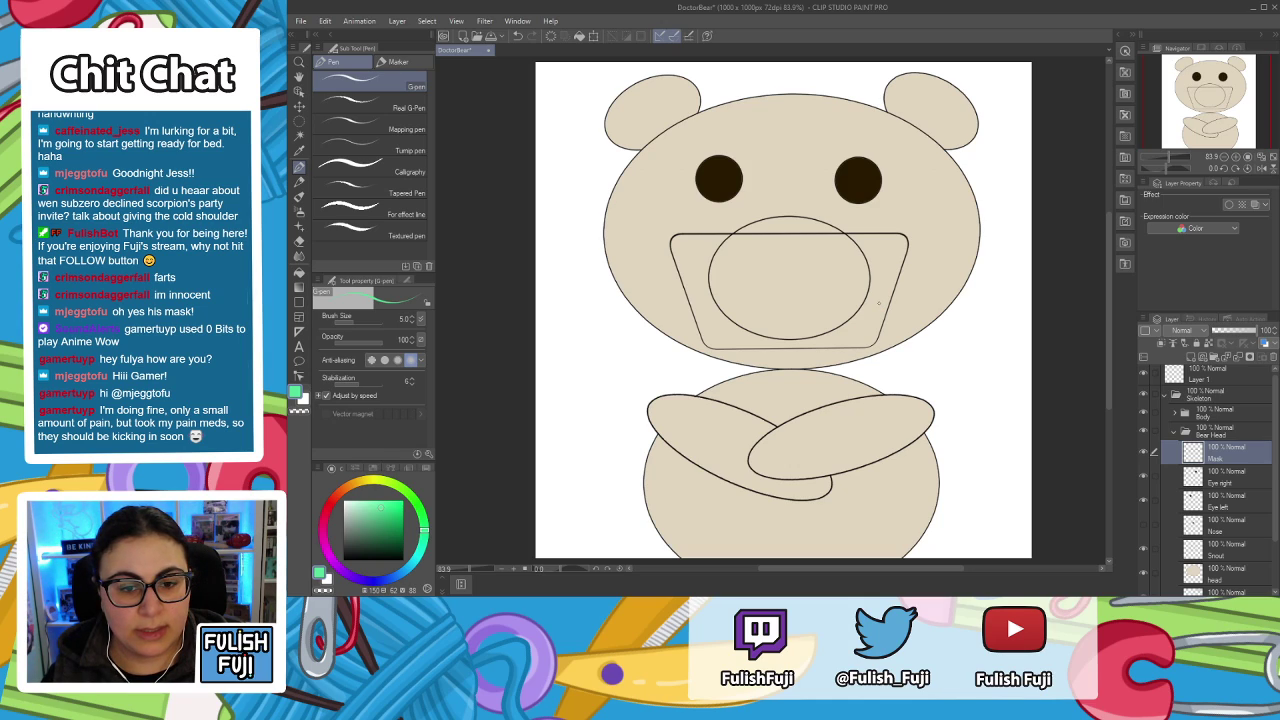
Fill the trapezoid mask with the selected mint green, referring only to the editing layer.
key("g")
key("g")
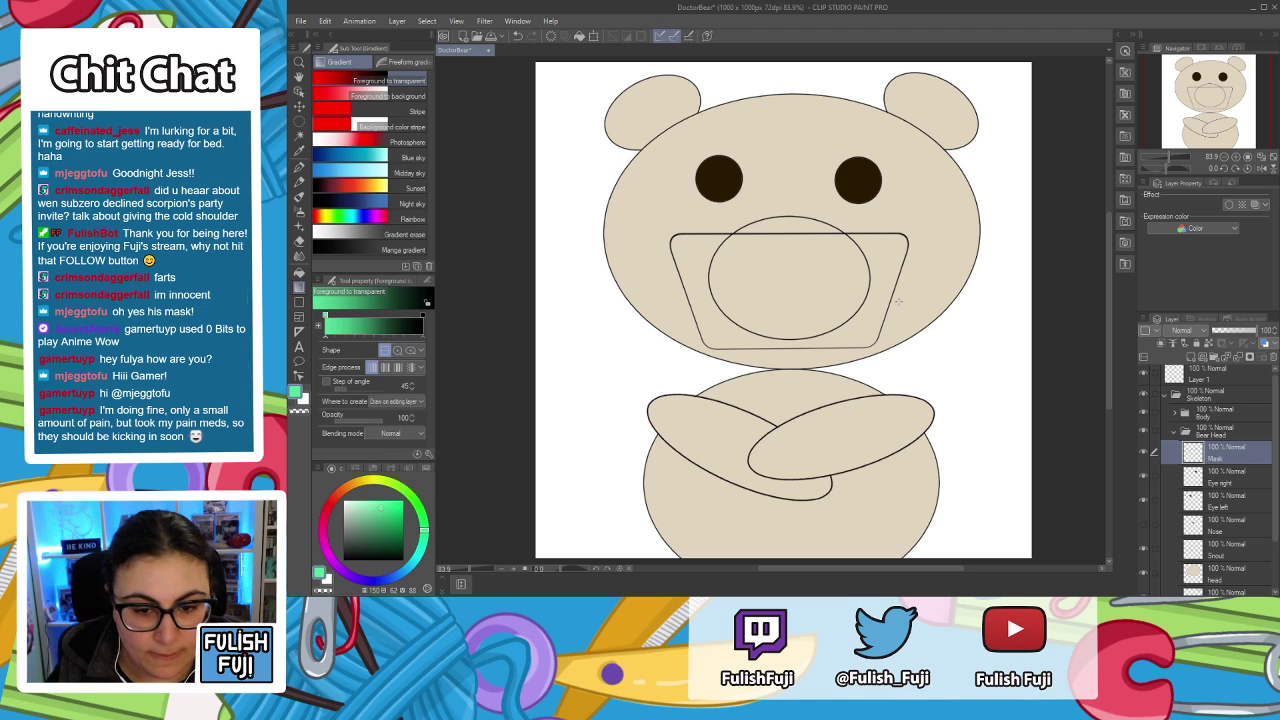
left_click(861, 287)
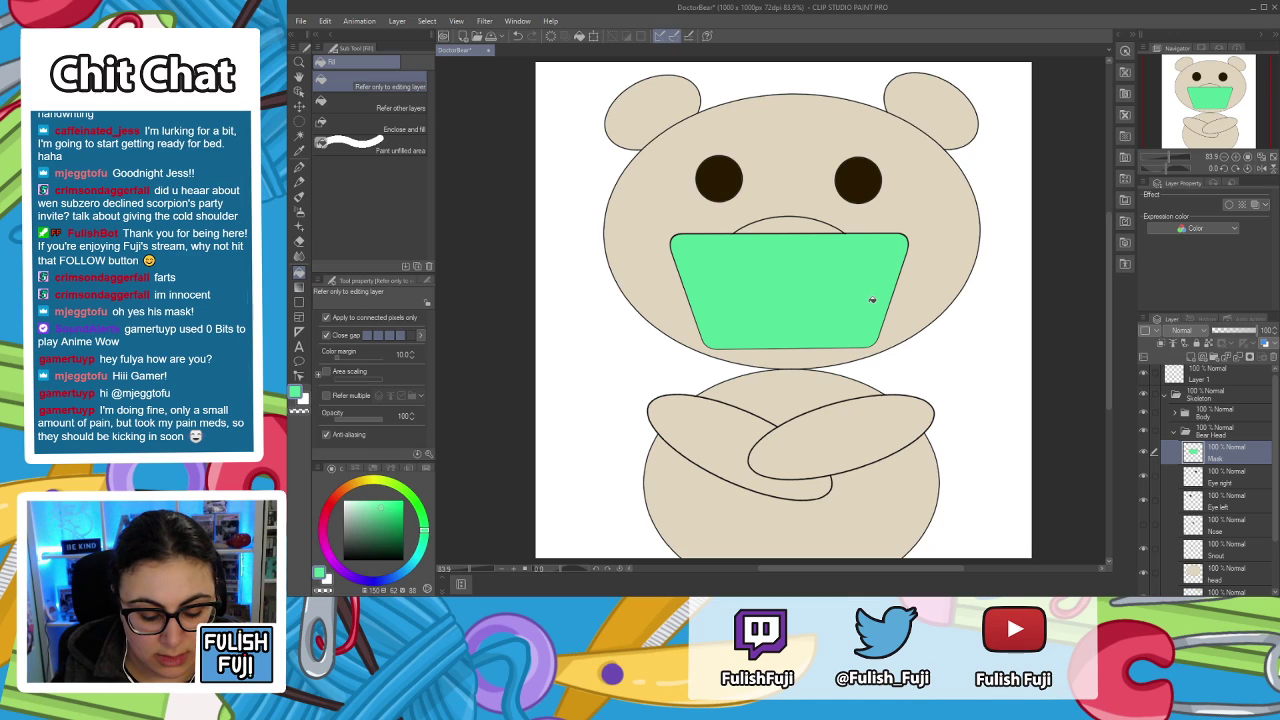
Try setting up the Straight line tool with the mint green sampled from the mask and a brush size of 10.
key("u")
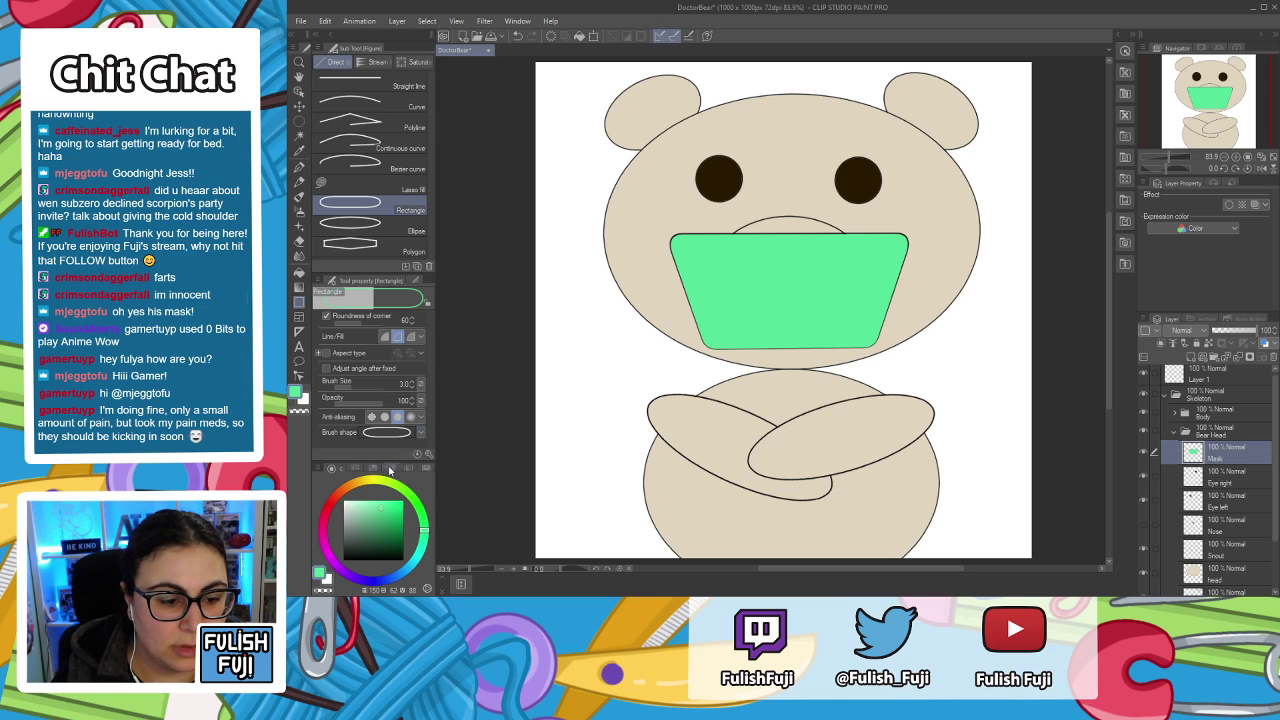
left_click_drag(405, 513, 401, 561)
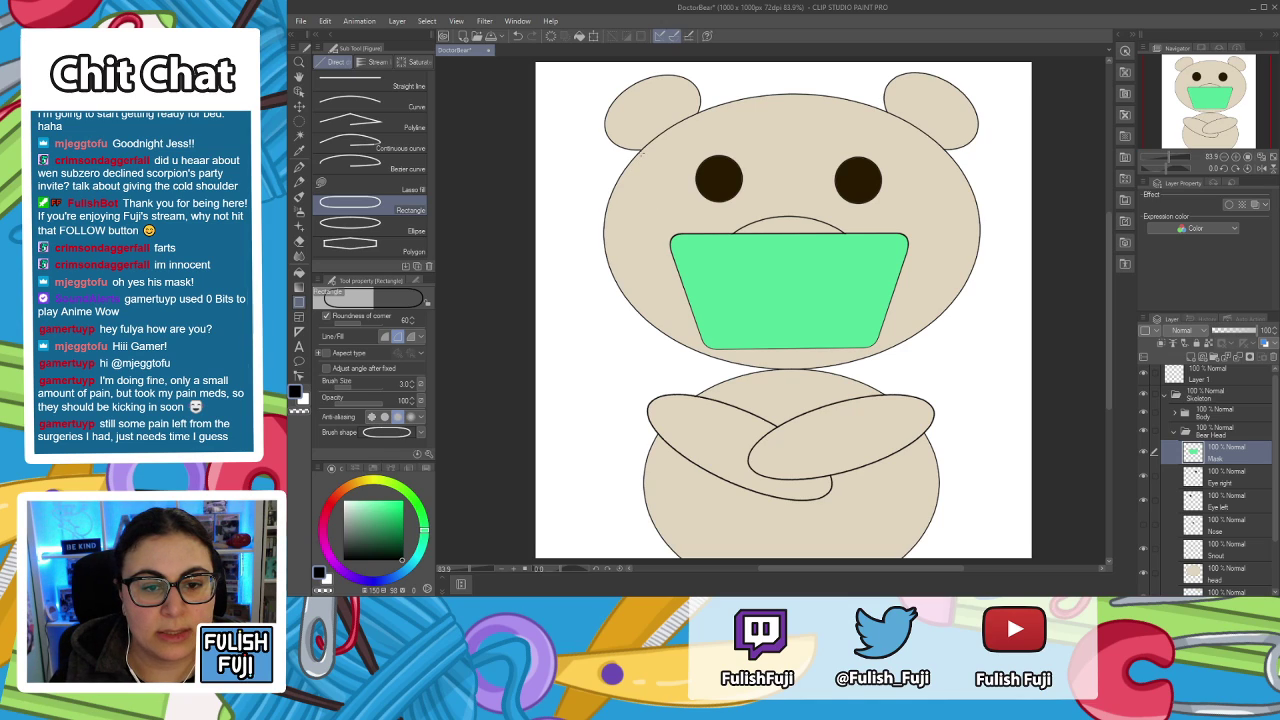
left_click(409, 88)
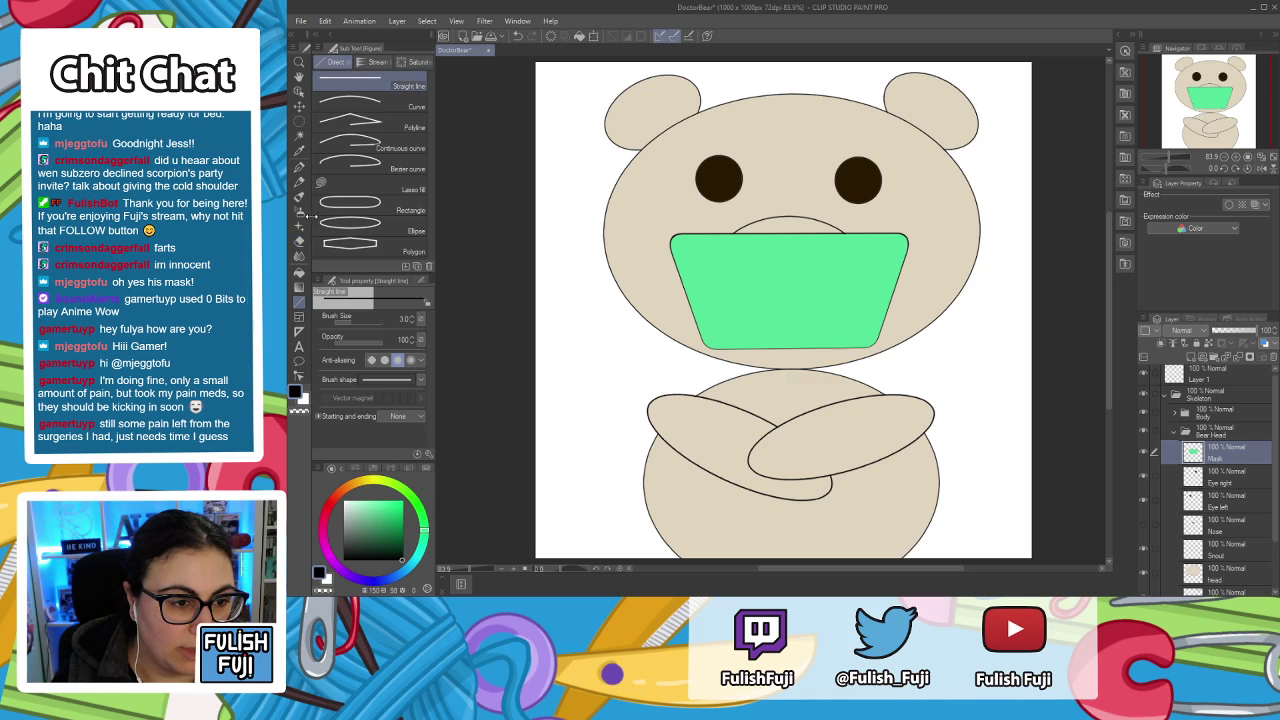
left_click(298, 150)
left_click(818, 268)
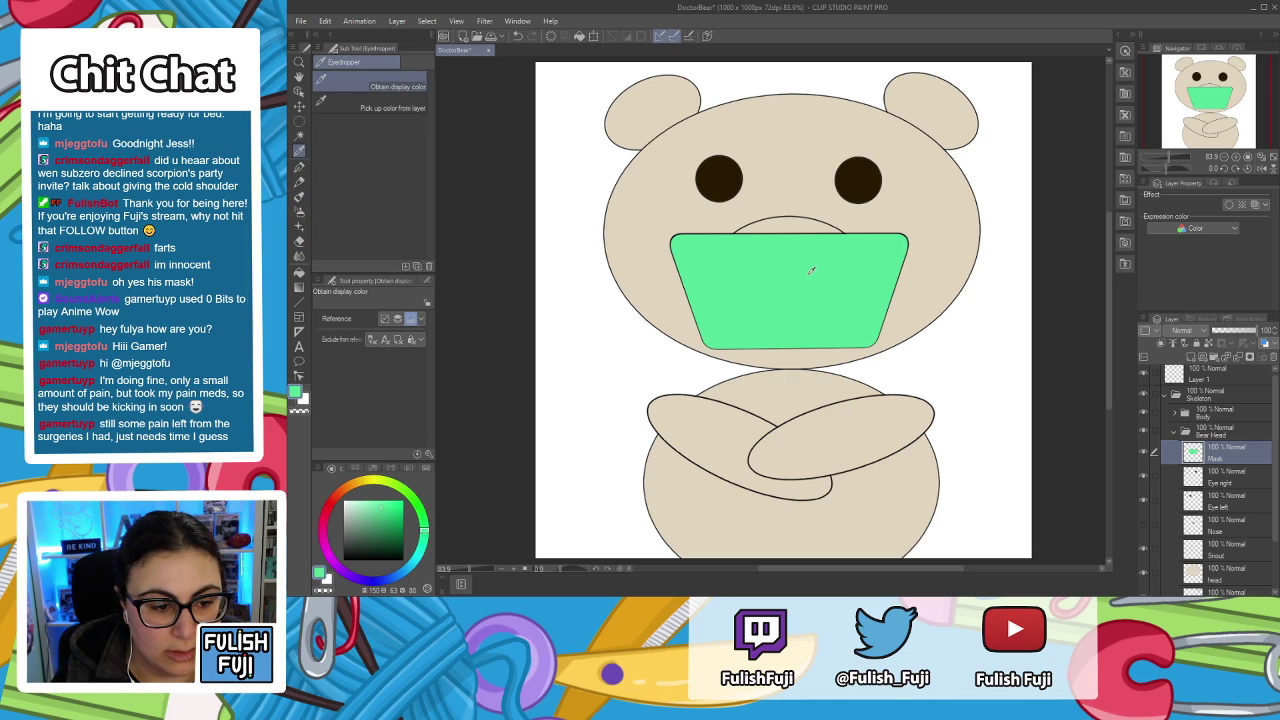
key("u")
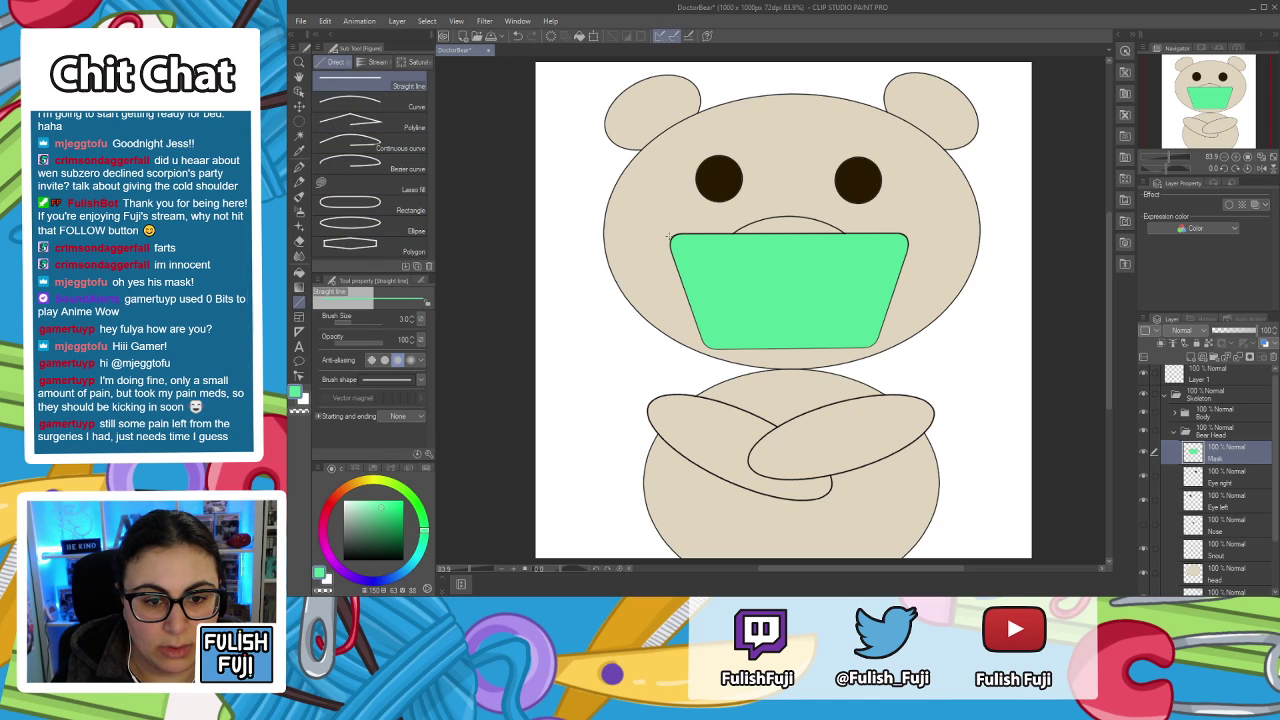
left_click(406, 320)
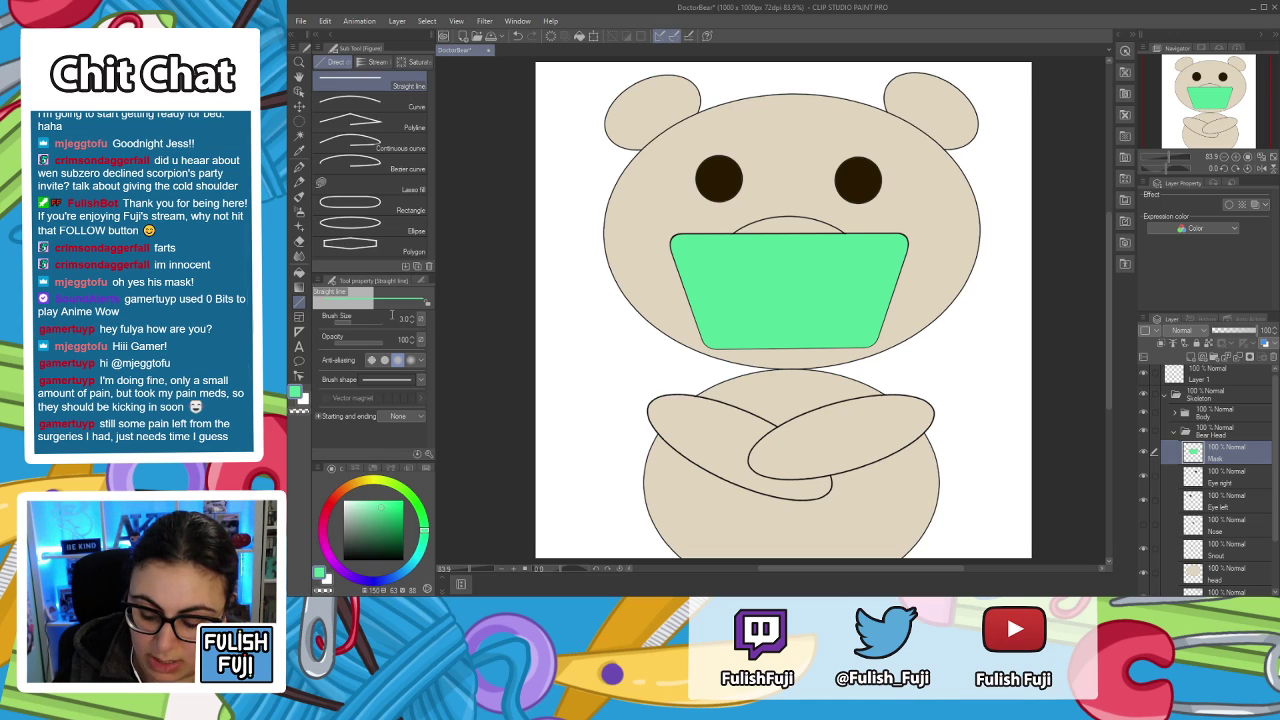
type("5")
key("Return")
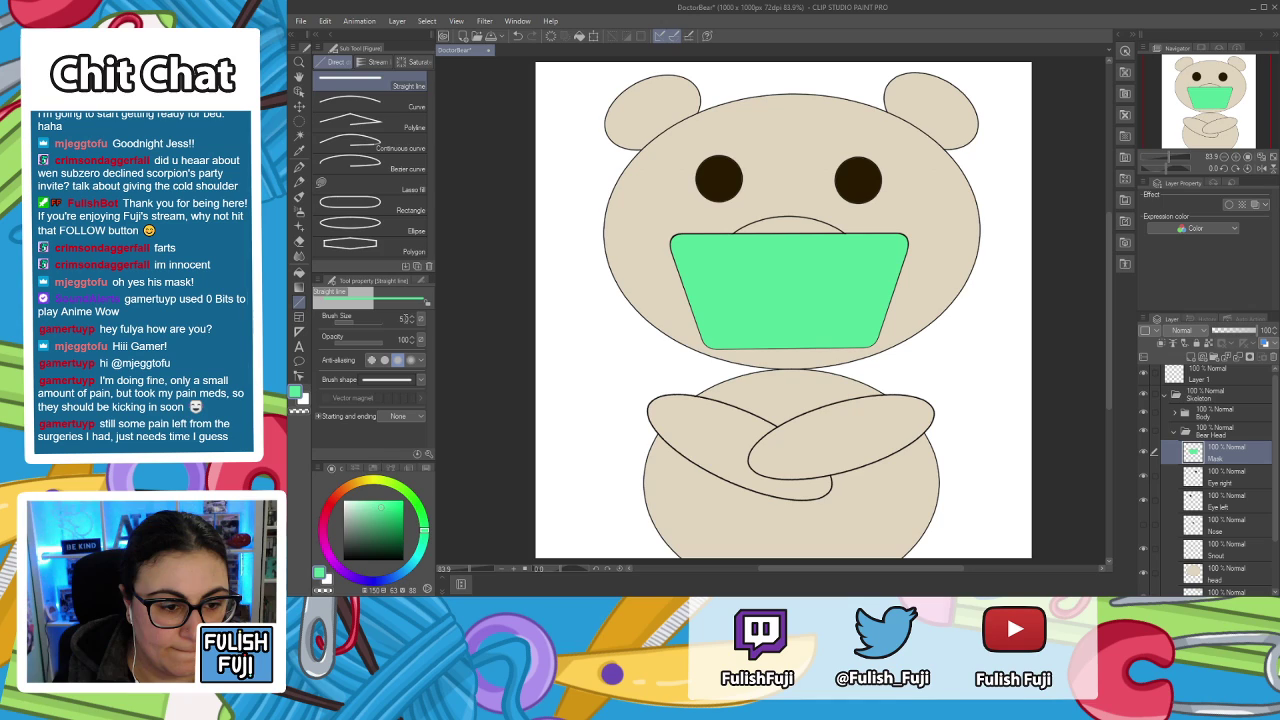
key("bracketright")
key("bracketright")
key("bracketright")
key("bracketright")
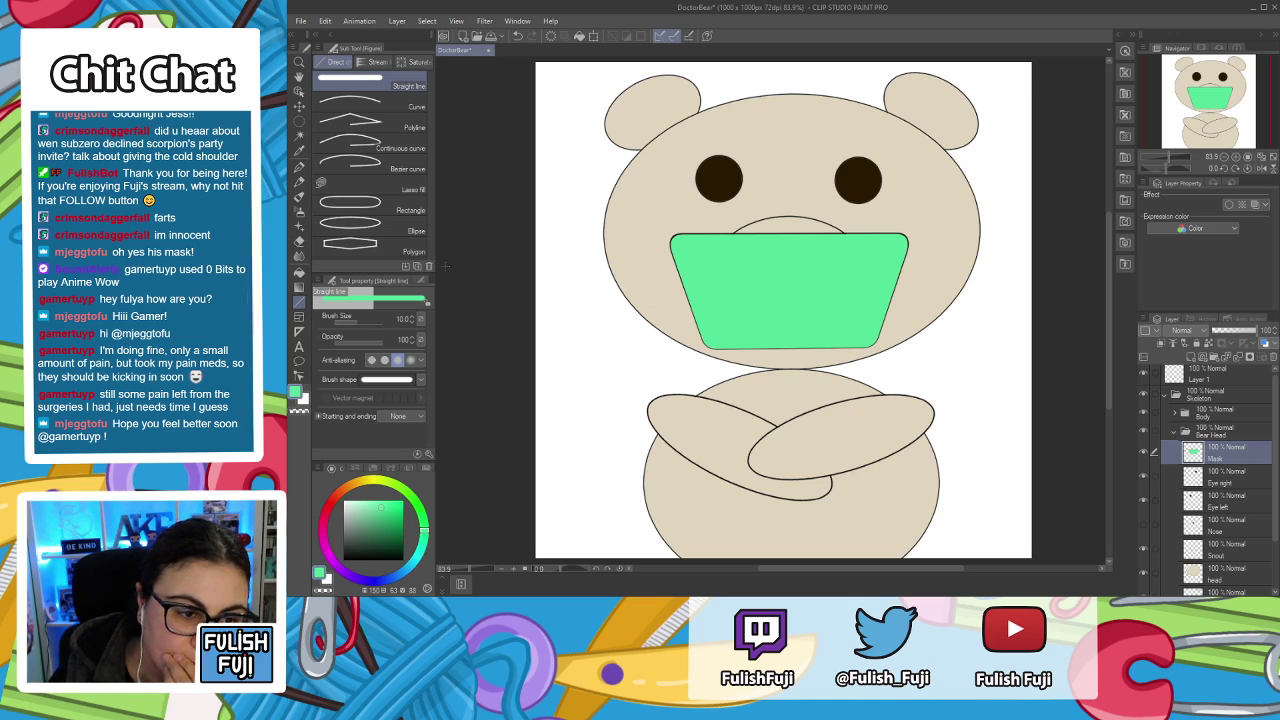
Set the Rectangle tool to draw both line and fill, with black as main colour and the mask's sampled mint green as sub colour.
left_click(385, 205)
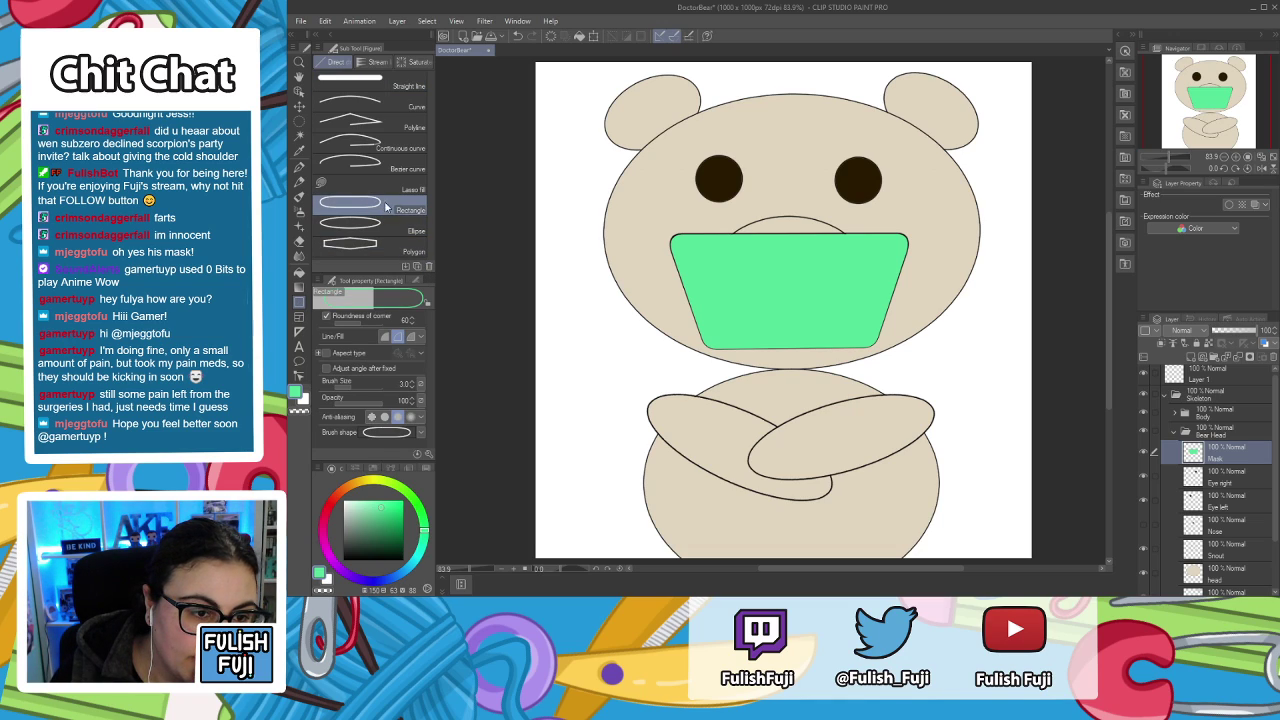
left_click(385, 528)
left_click_drag(385, 528, 402, 560)
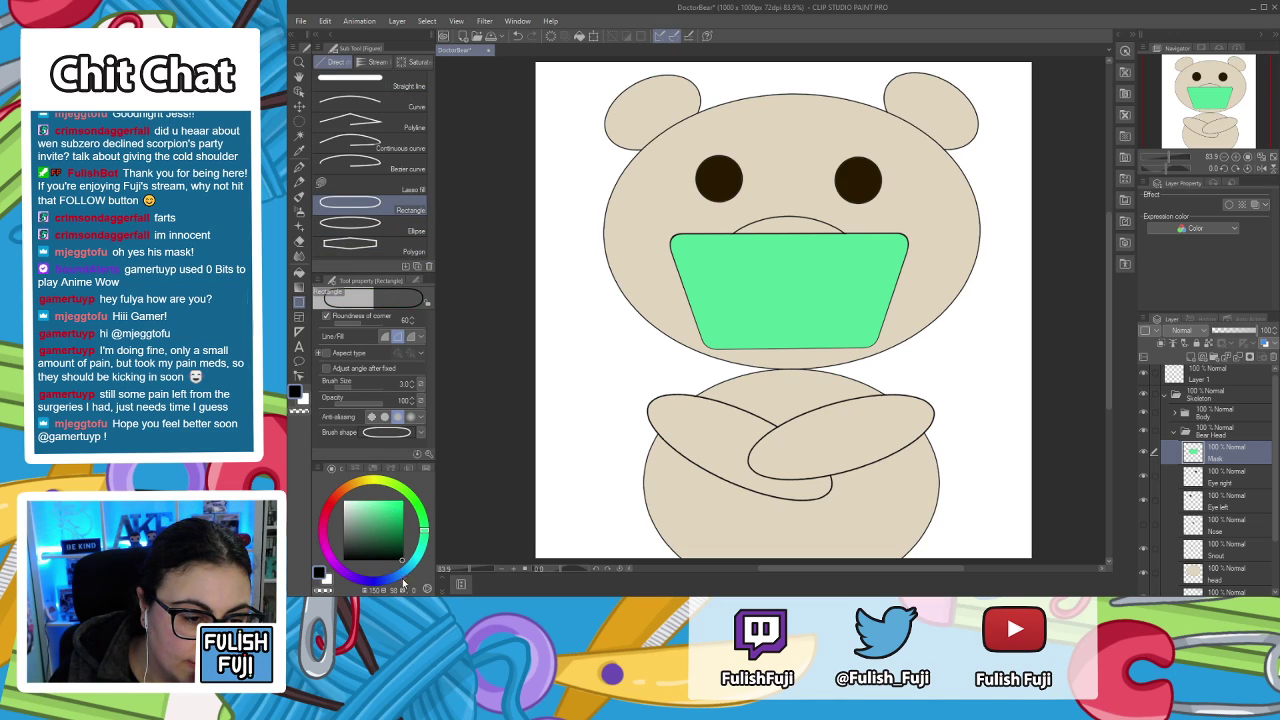
left_click(385, 337)
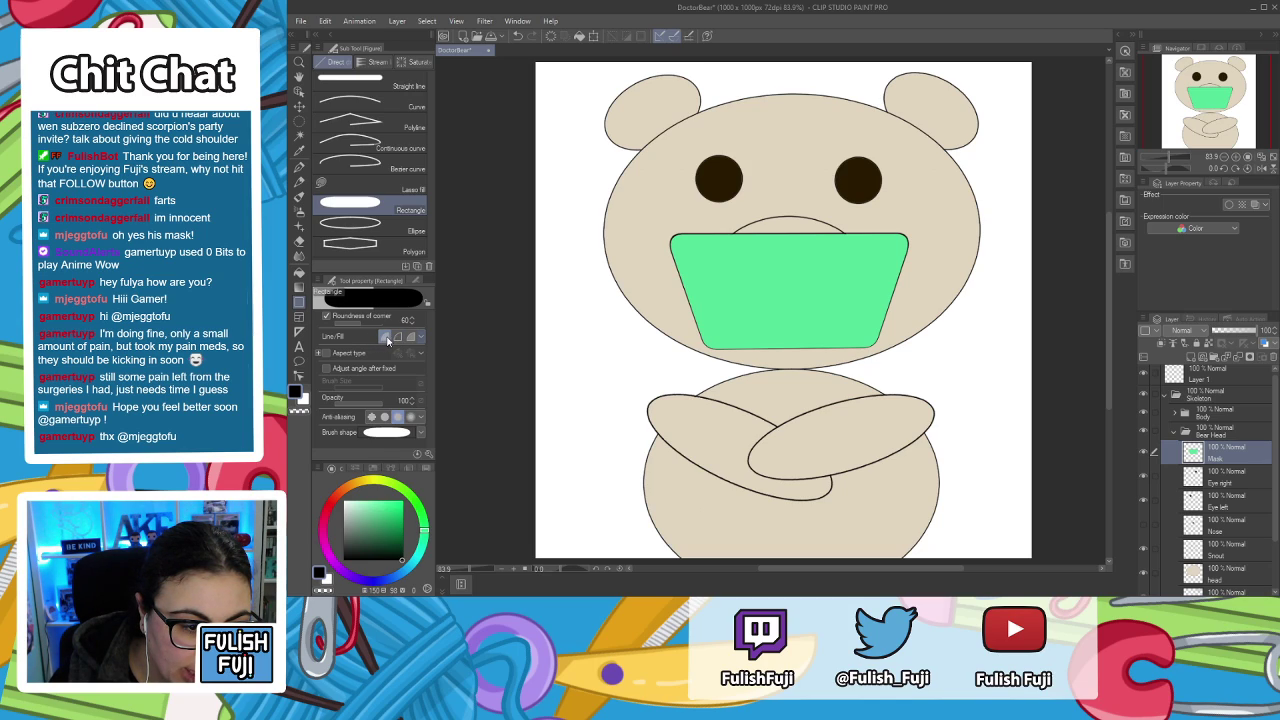
left_click(410, 337)
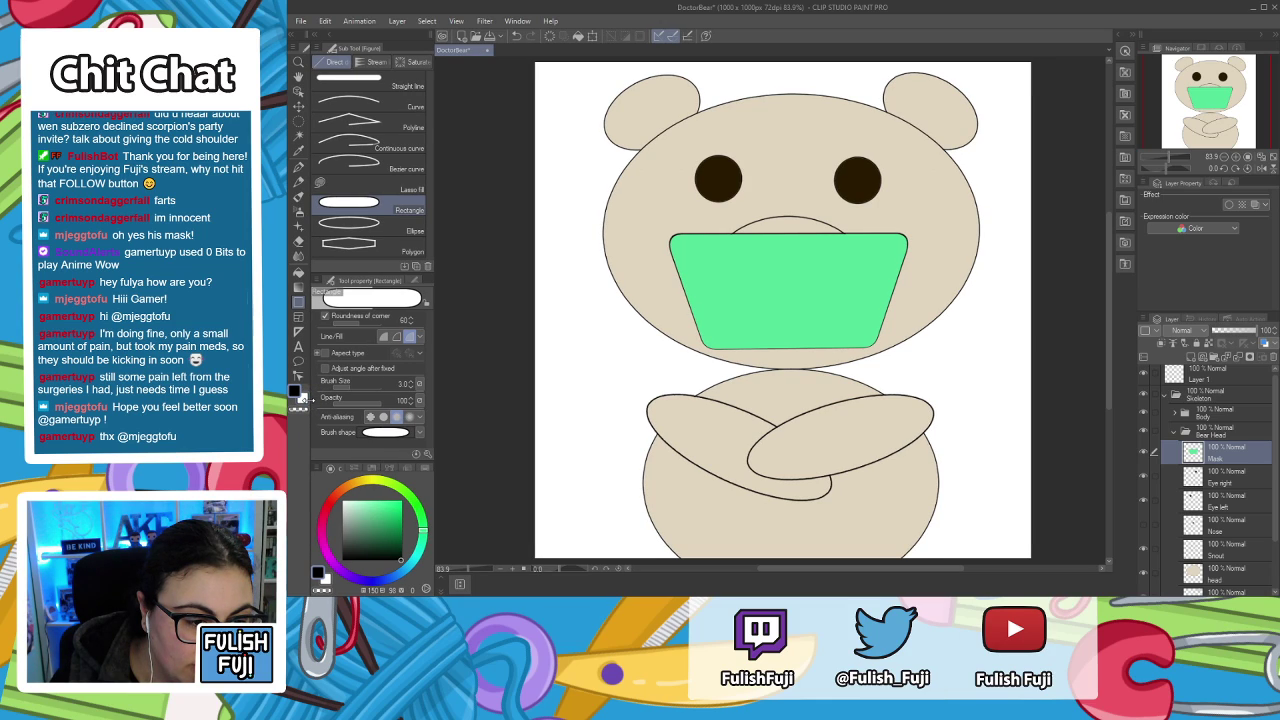
left_click(303, 398)
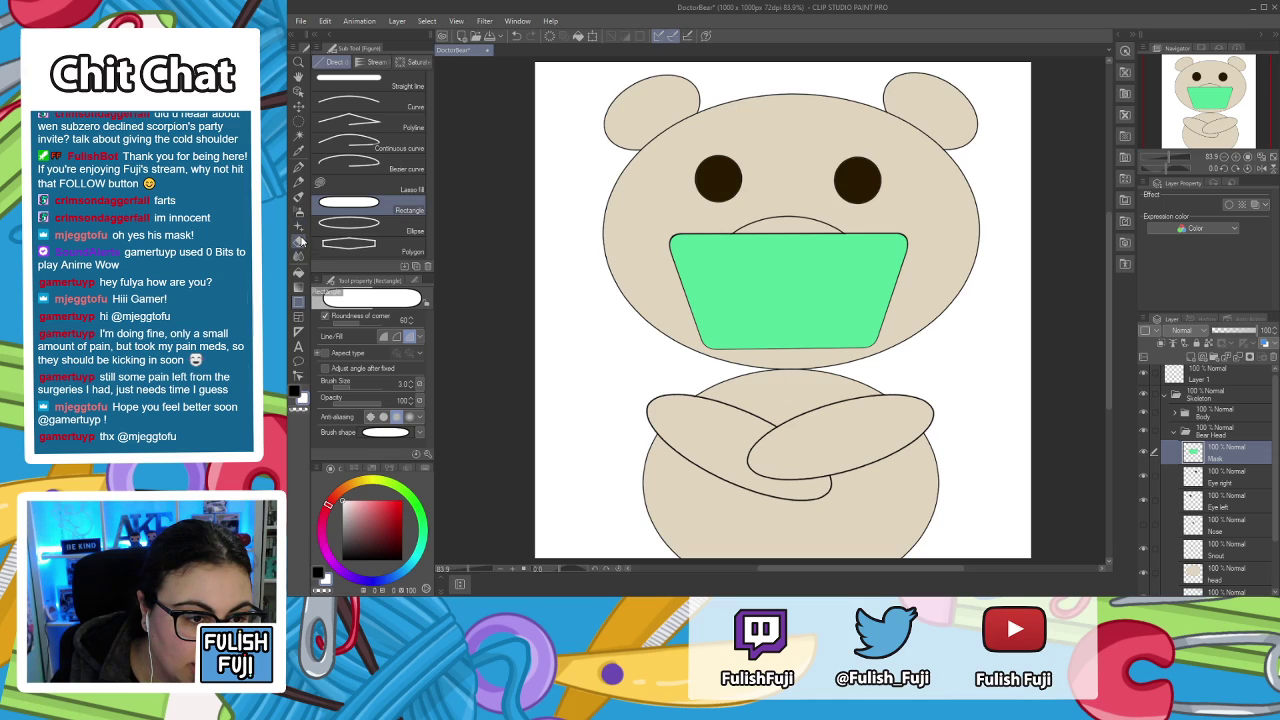
left_click(298, 150)
left_click(754, 287)
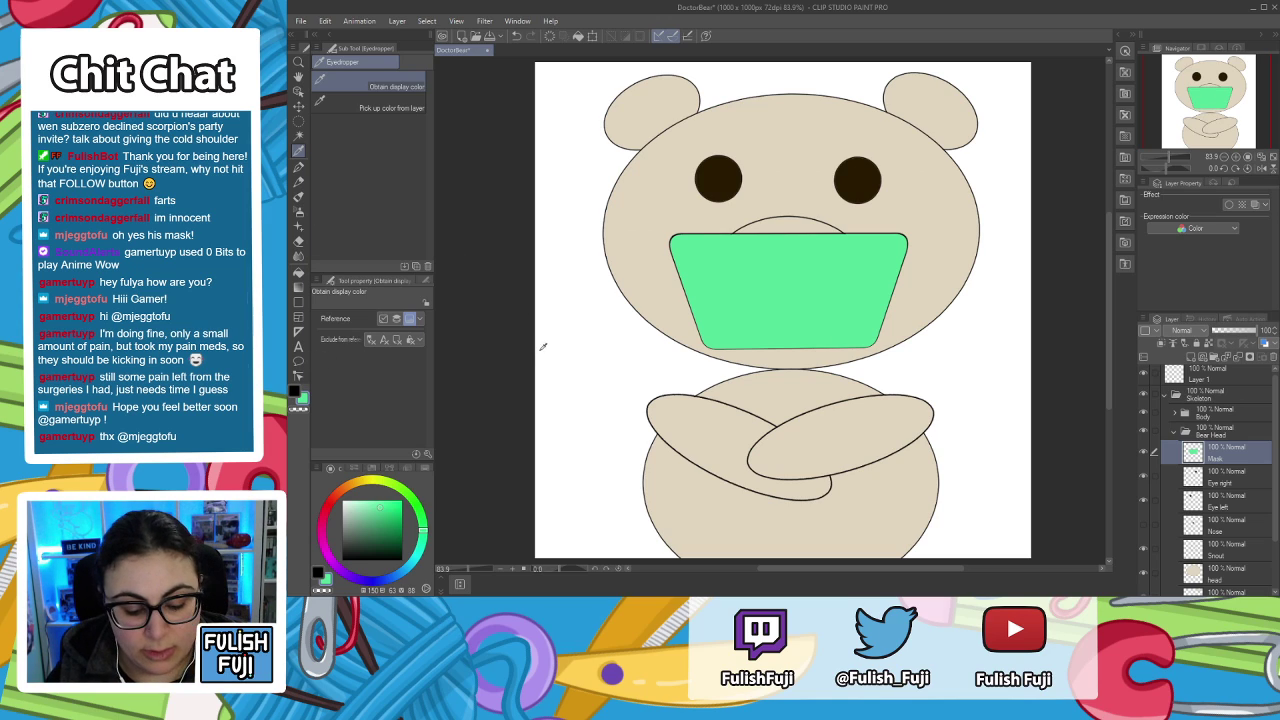
key("u")
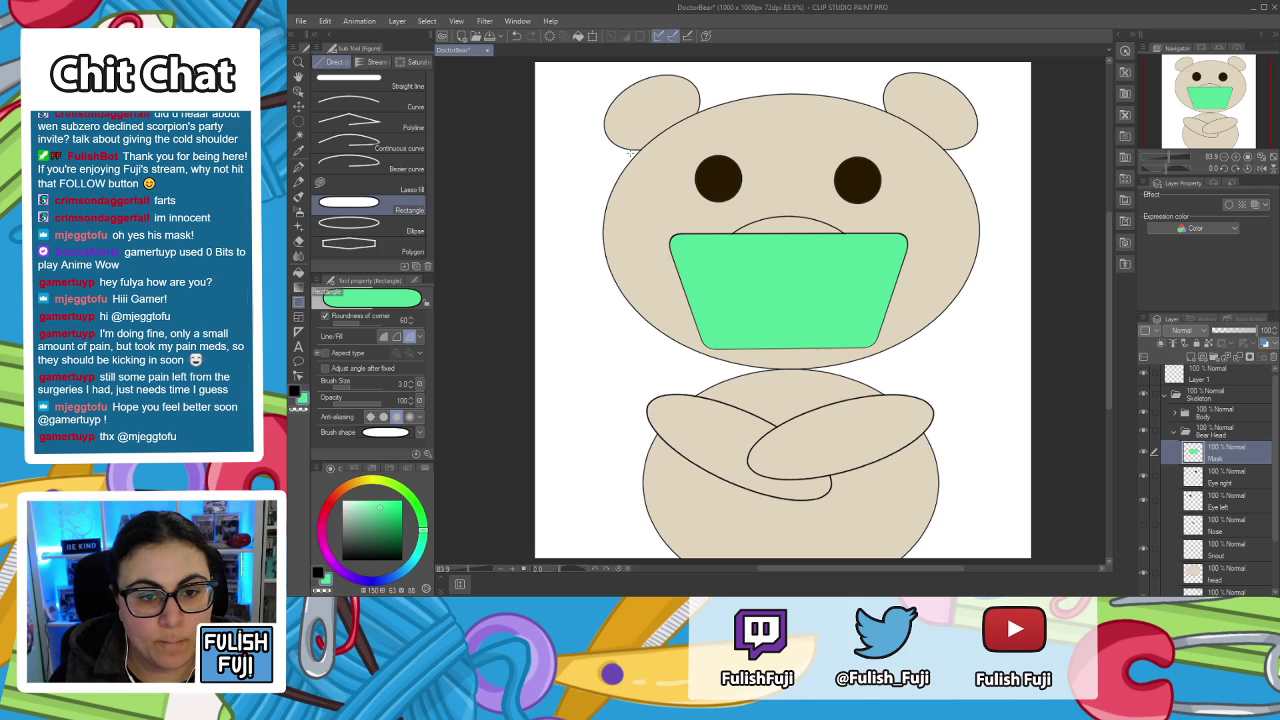
Try drawing a thin vertical strap on the Mask layer at the head's left edge, cancel its transformation, and undo the strap.
left_click_drag(623, 163, 622, 307)
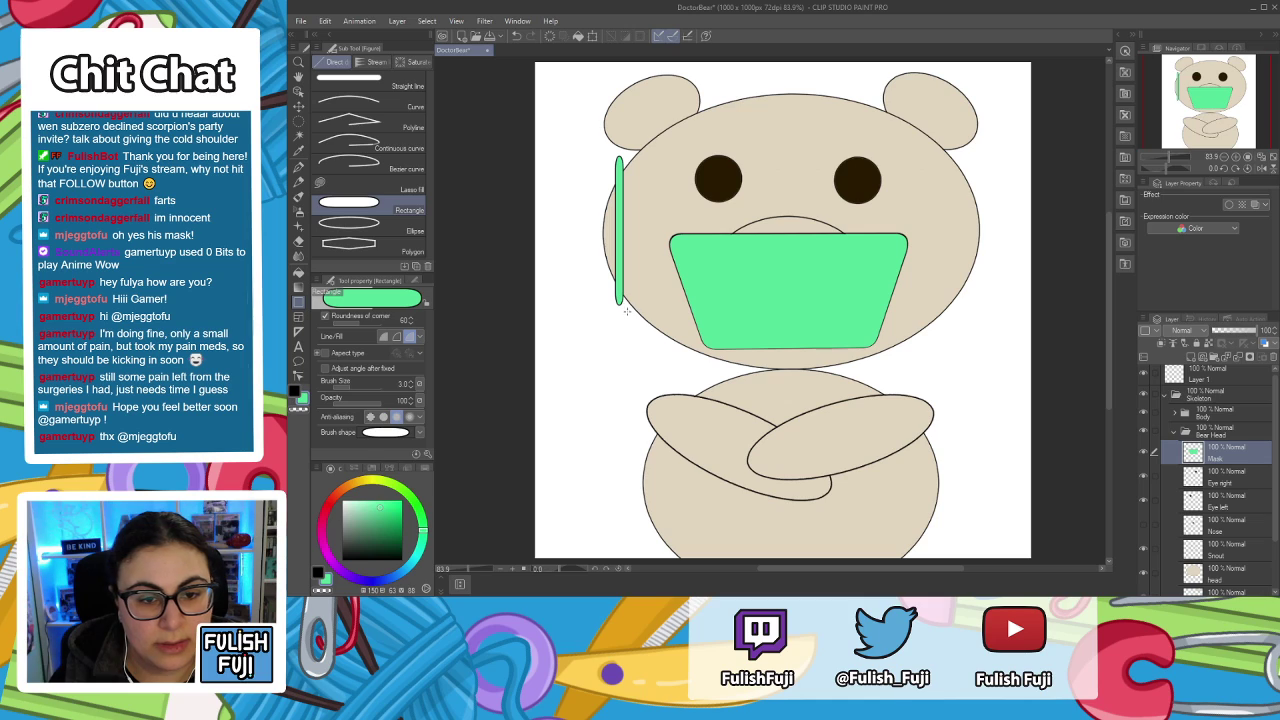
key("ctrl+t")
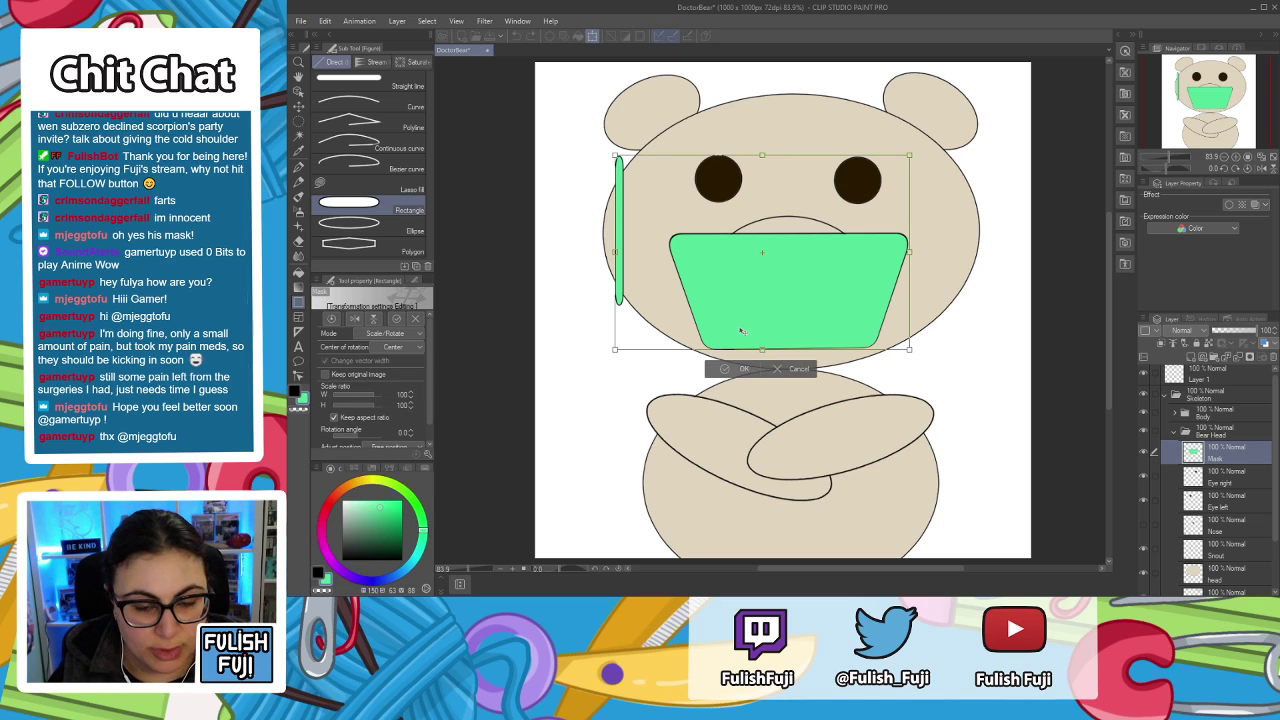
left_click(810, 370)
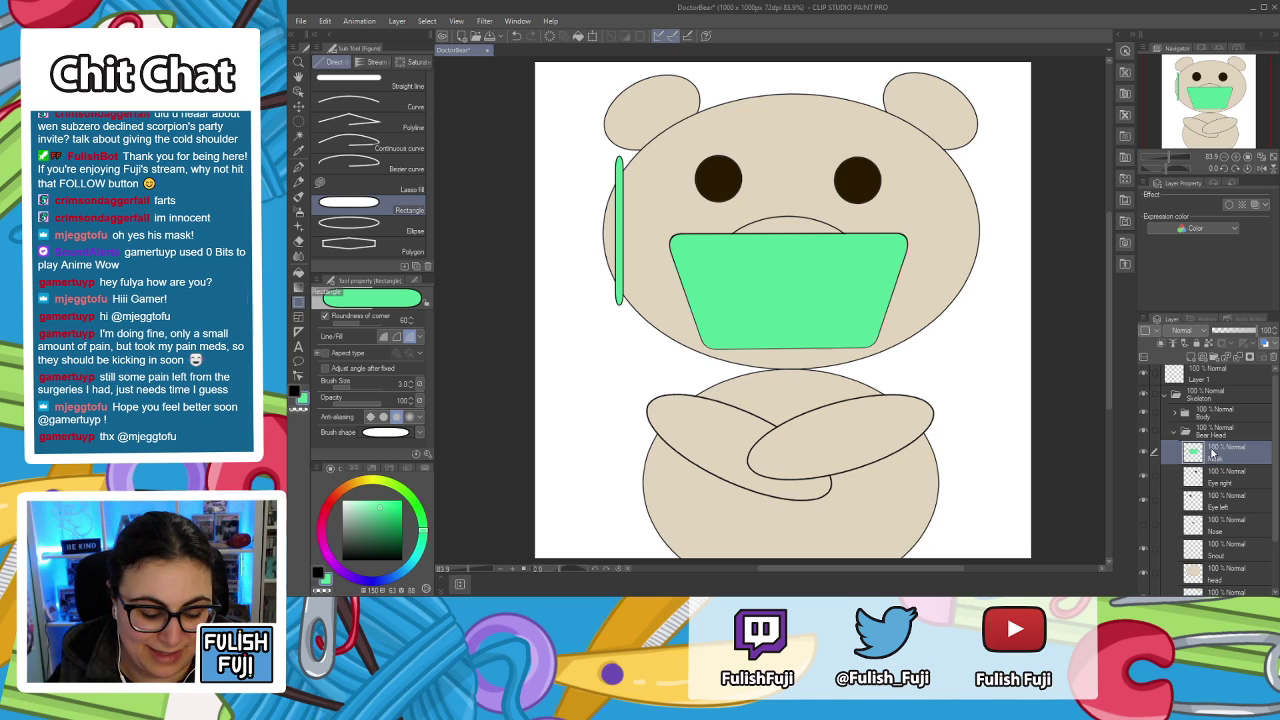
key("ctrl+z")
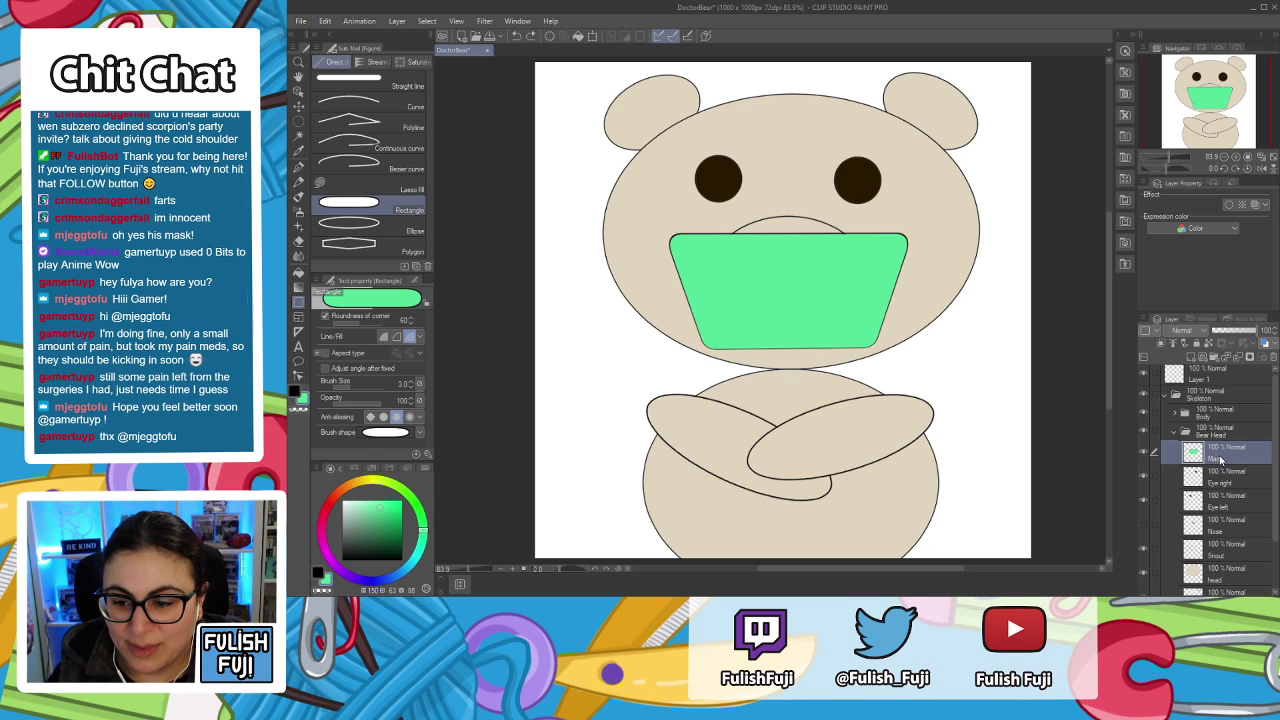
Add a layer named "strap top left" above Mask and draw a thin vertical green strap along the head's left edge.
left_click(1190, 357)
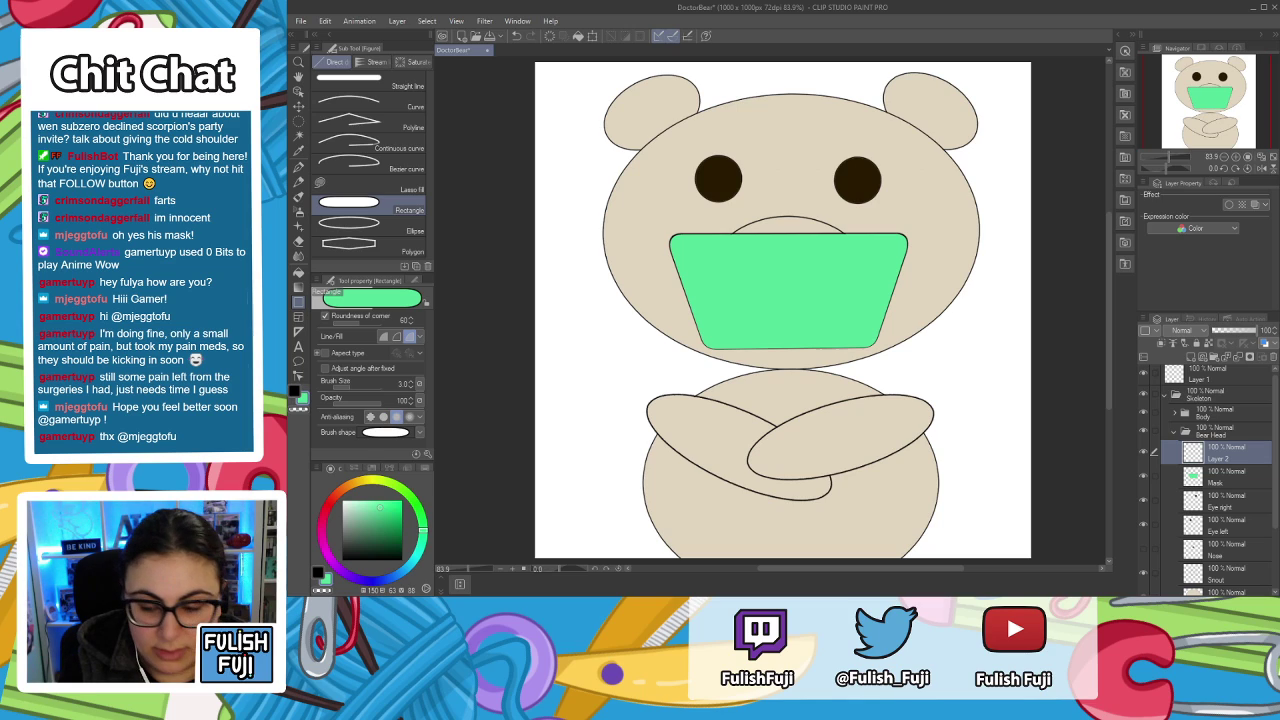
key("Return")
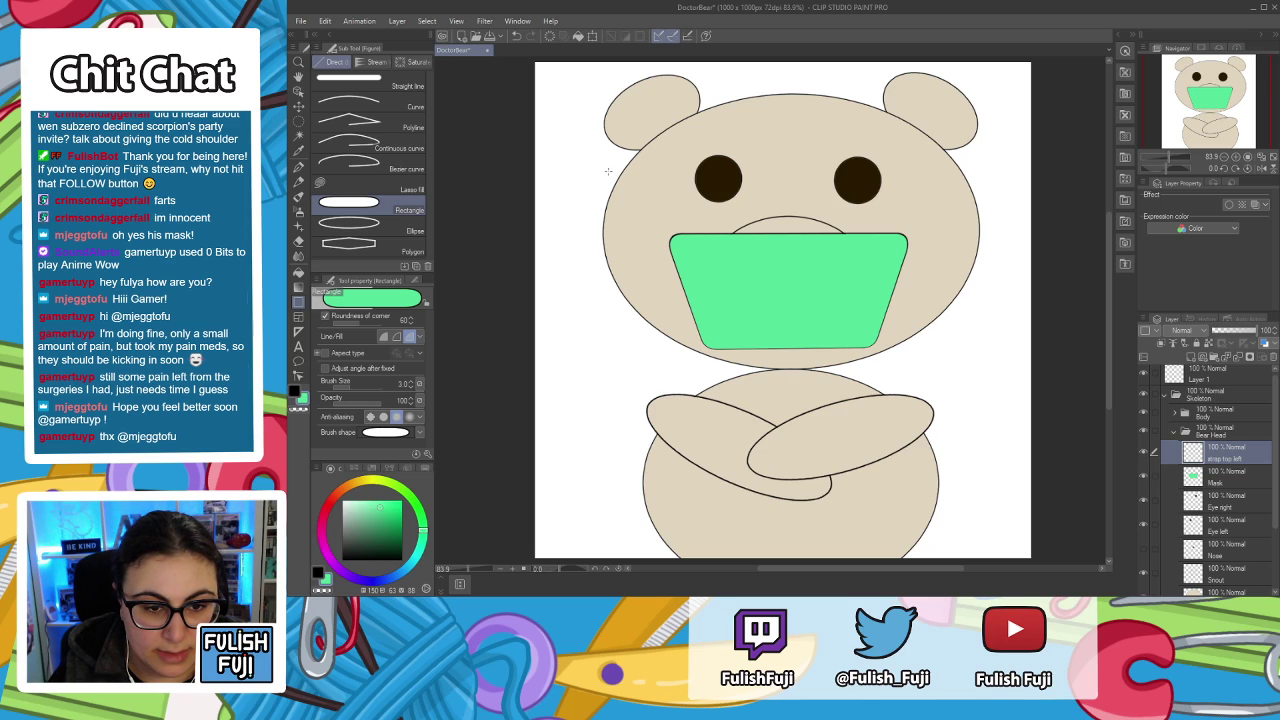
left_click_drag(606, 172, 613, 360)
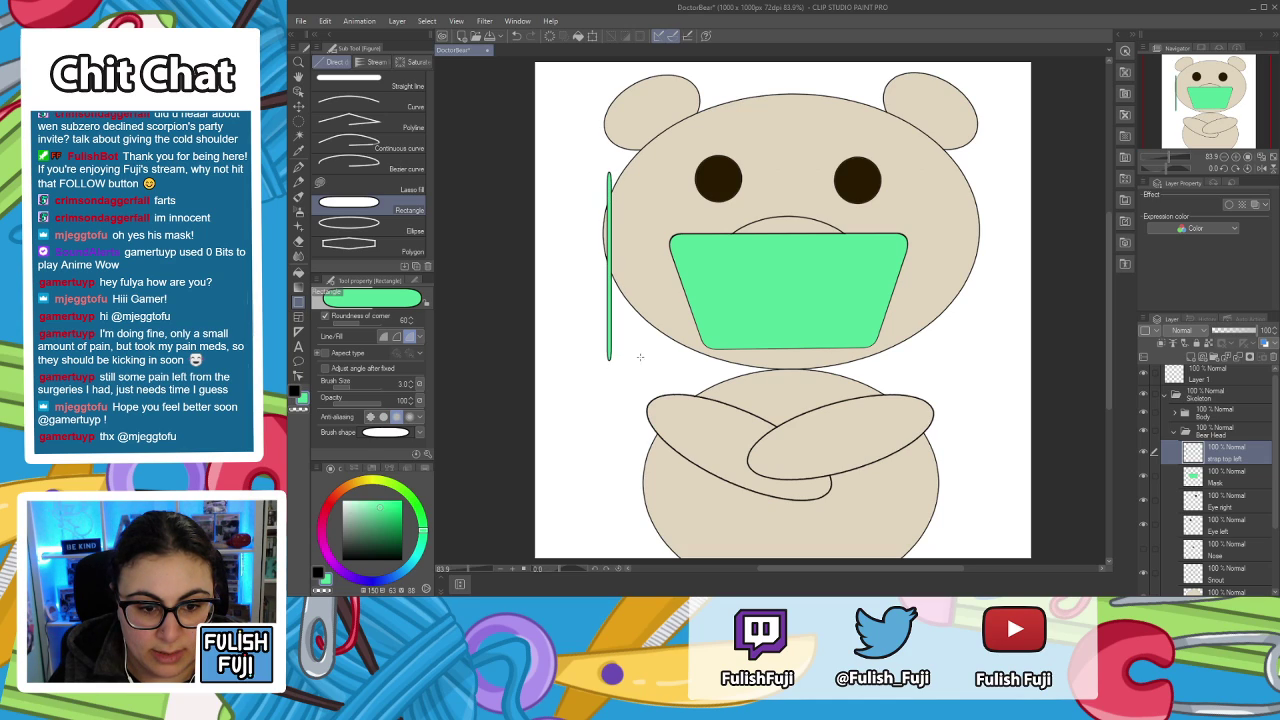
Try rotating the strap to about -50.2 degrees, scaling it to 84% and placing it at the mask's upper-left corner, and cancel the transformation.
key("ctrl+t")
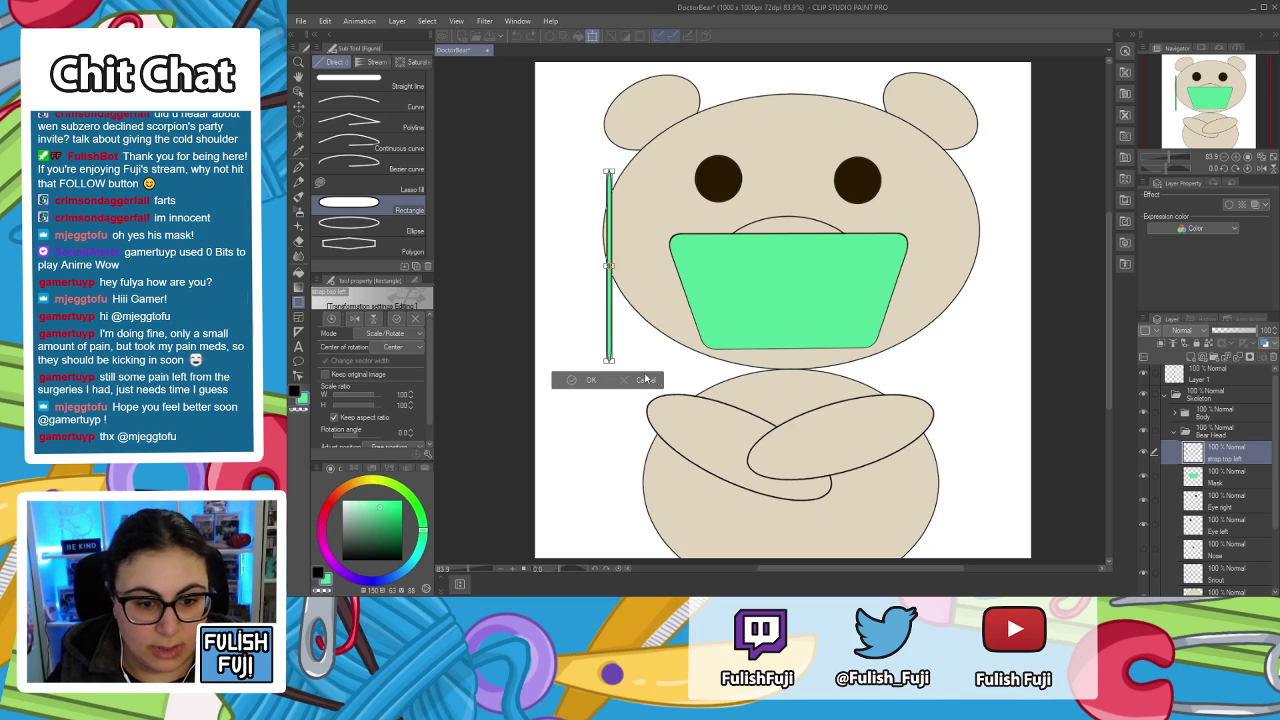
left_click_drag(633, 364, 730, 229)
left_click_drag(697, 269, 713, 240)
mouse_move(676, 196)
left_mouse_down()
mouse_move(662, 214)
mouse_move(682, 192)
left_mouse_up()
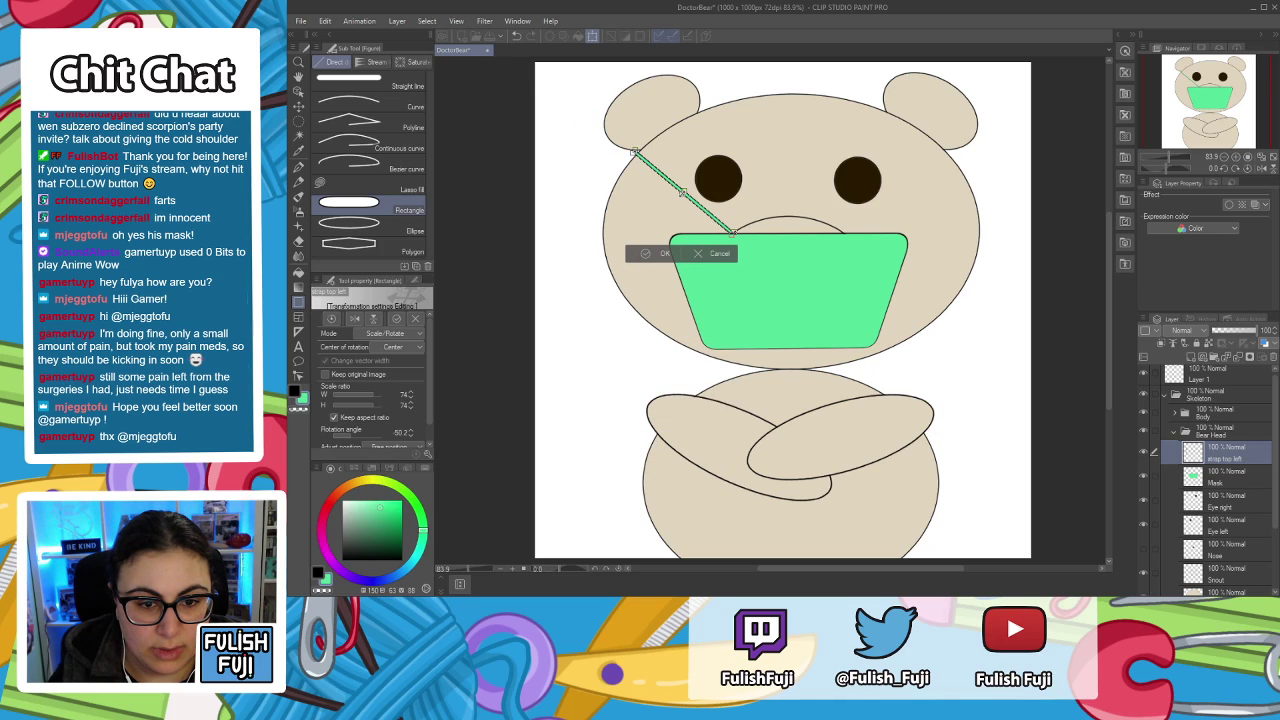
left_click_drag(635, 151, 622, 141)
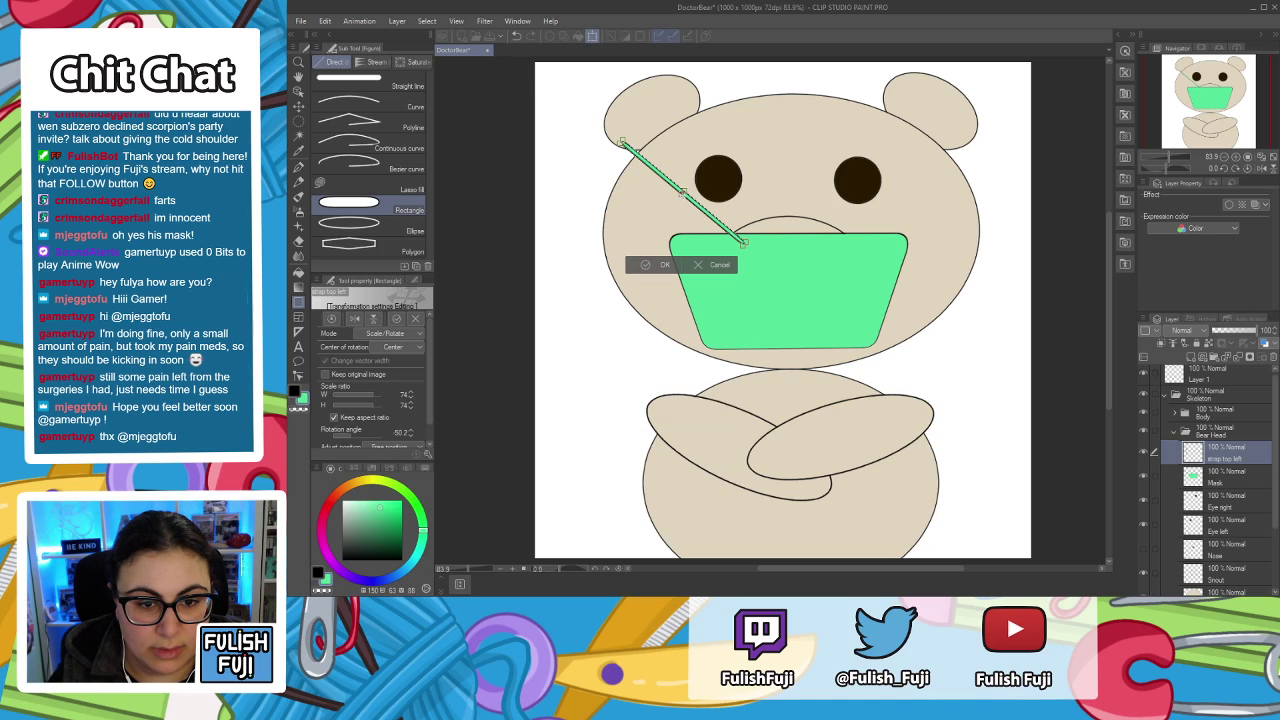
left_click_drag(702, 207, 635, 211)
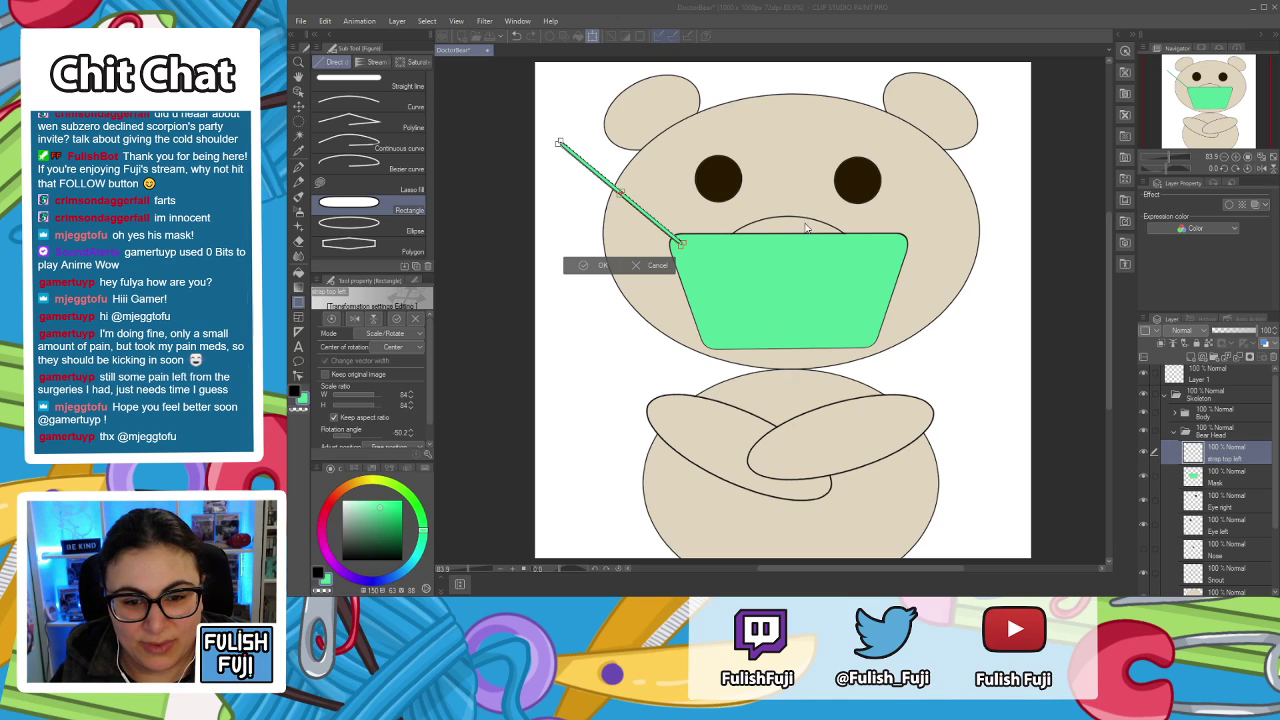
key("Escape")
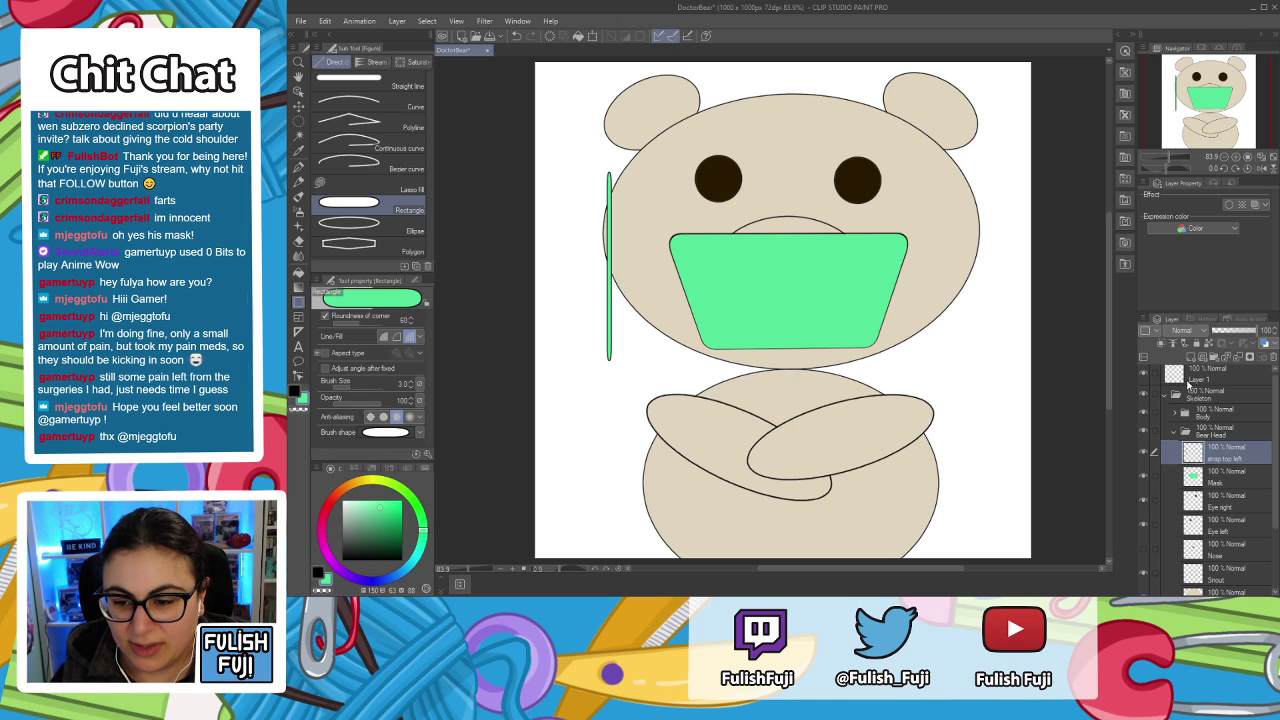
Revert the drawing history to the second straight-line entry, before the "strap top left" layer was added.
left_click(1199, 318)
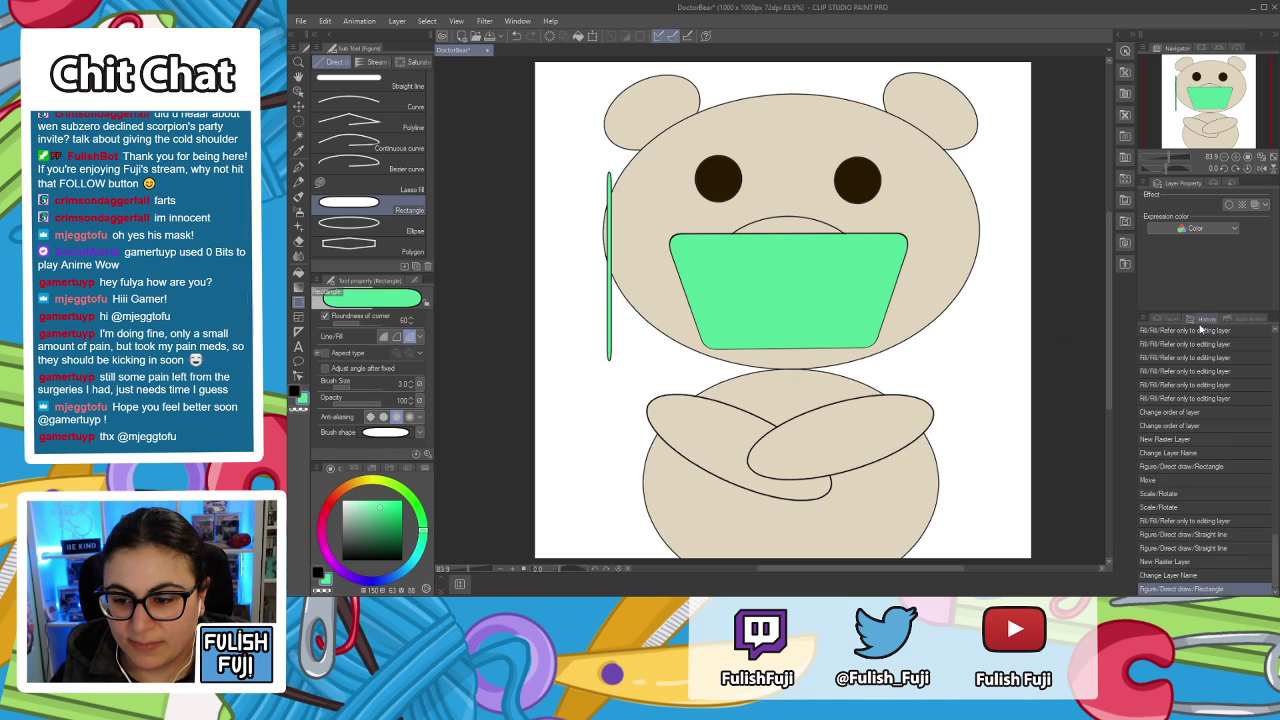
left_click(1183, 548)
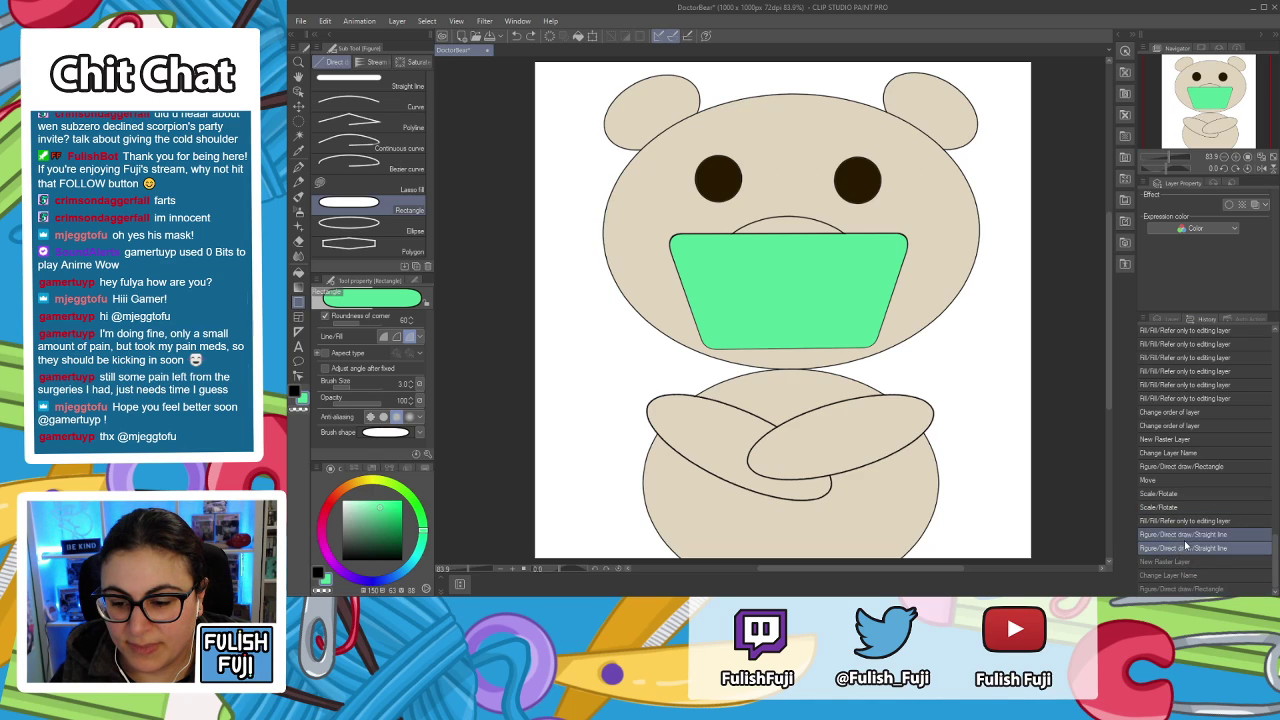
left_click(1171, 317)
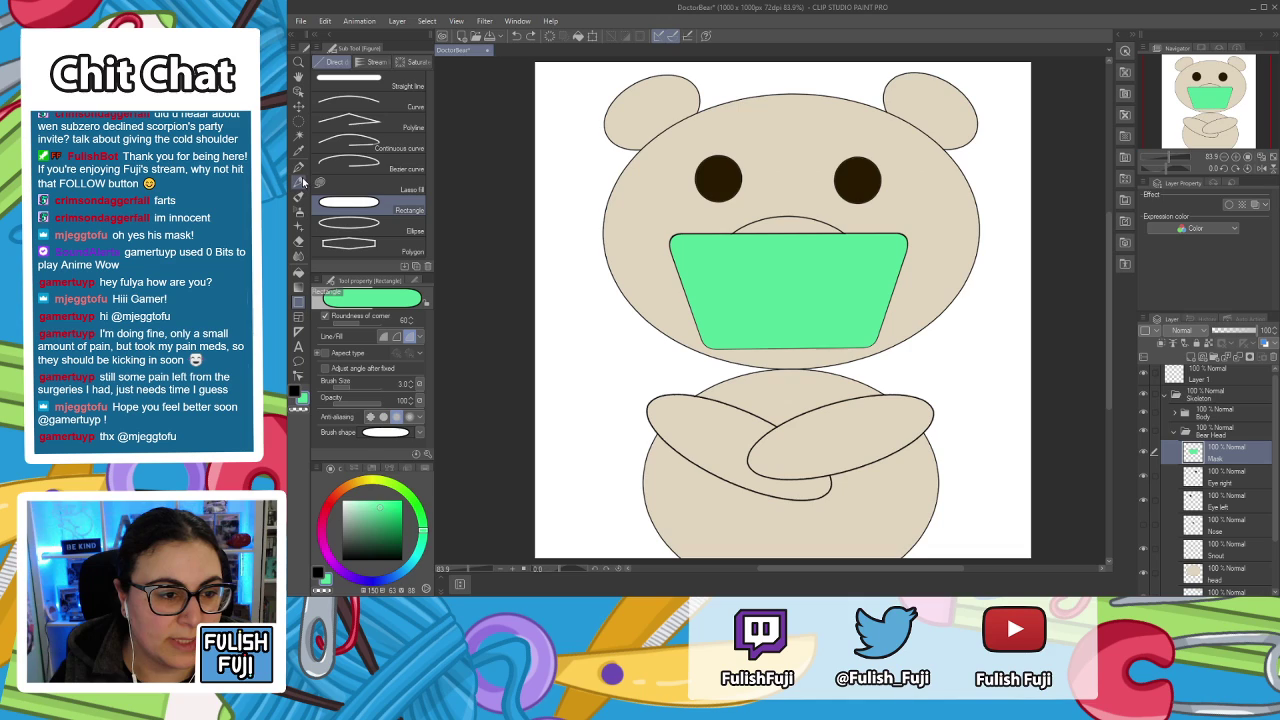
Add a layer named "straps" above Mask and set up the G-pen with black as drawing colour.
key("p")
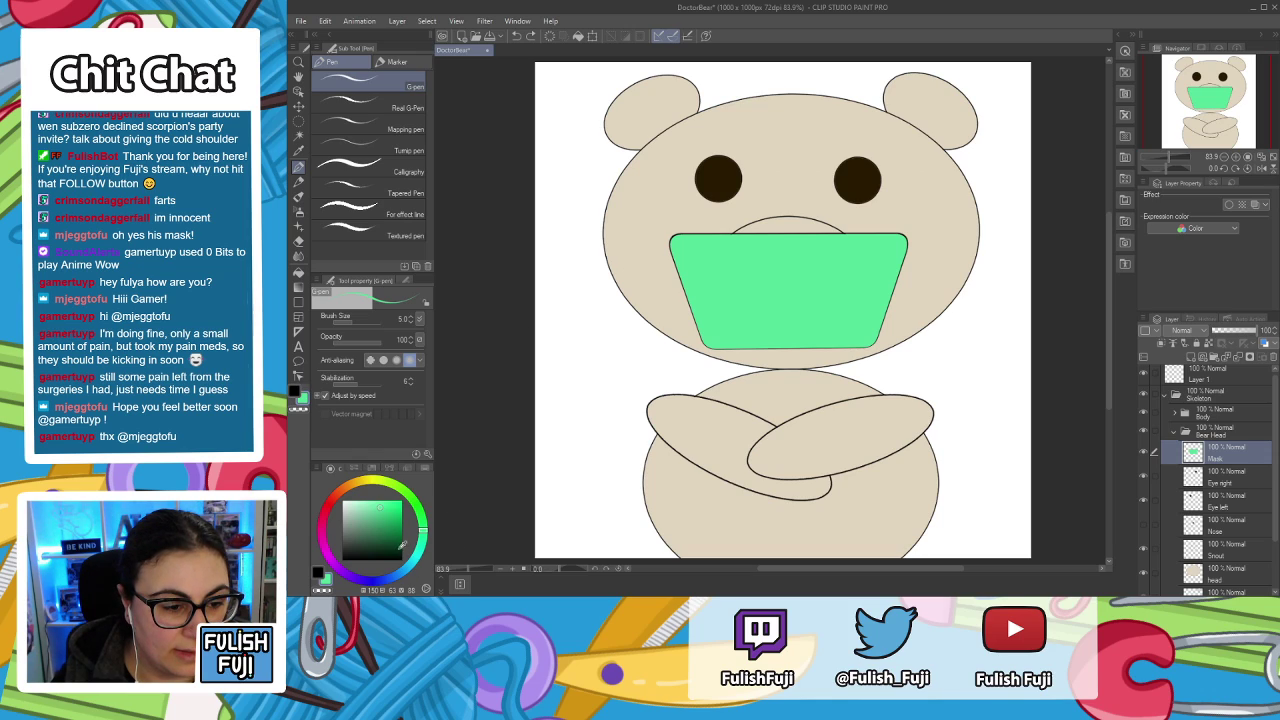
left_click(296, 390)
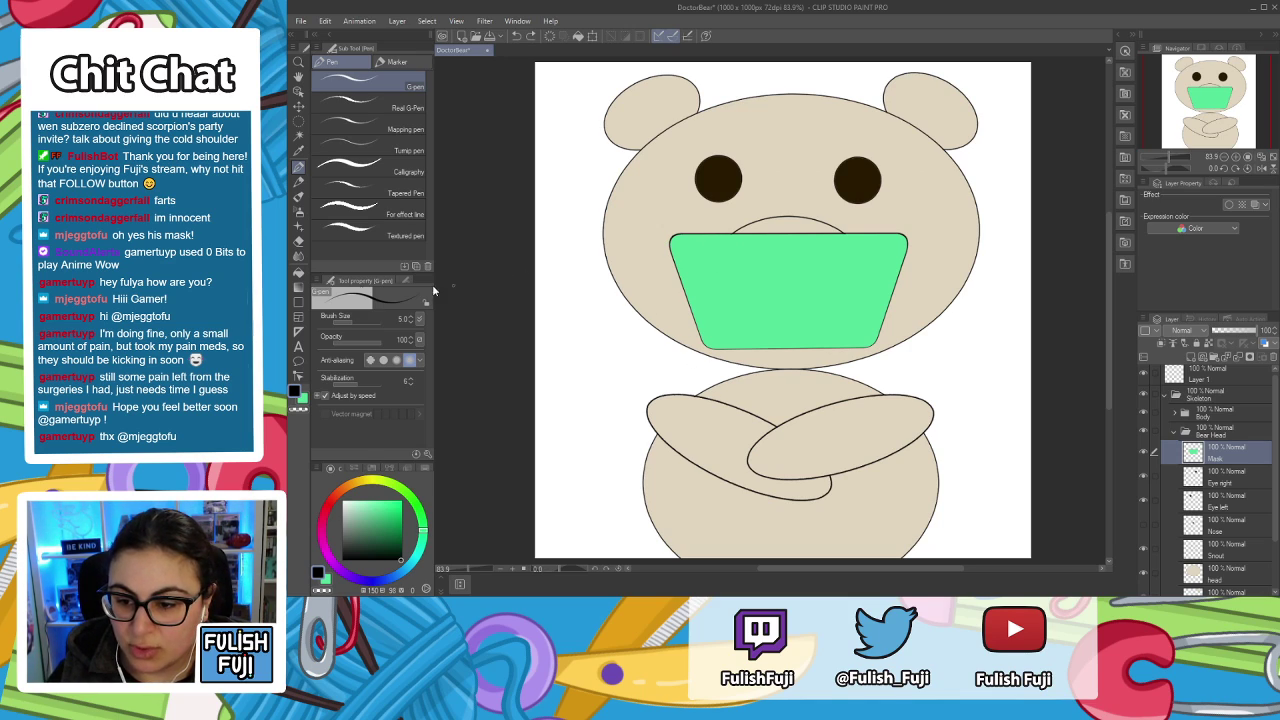
left_click(1192, 357)
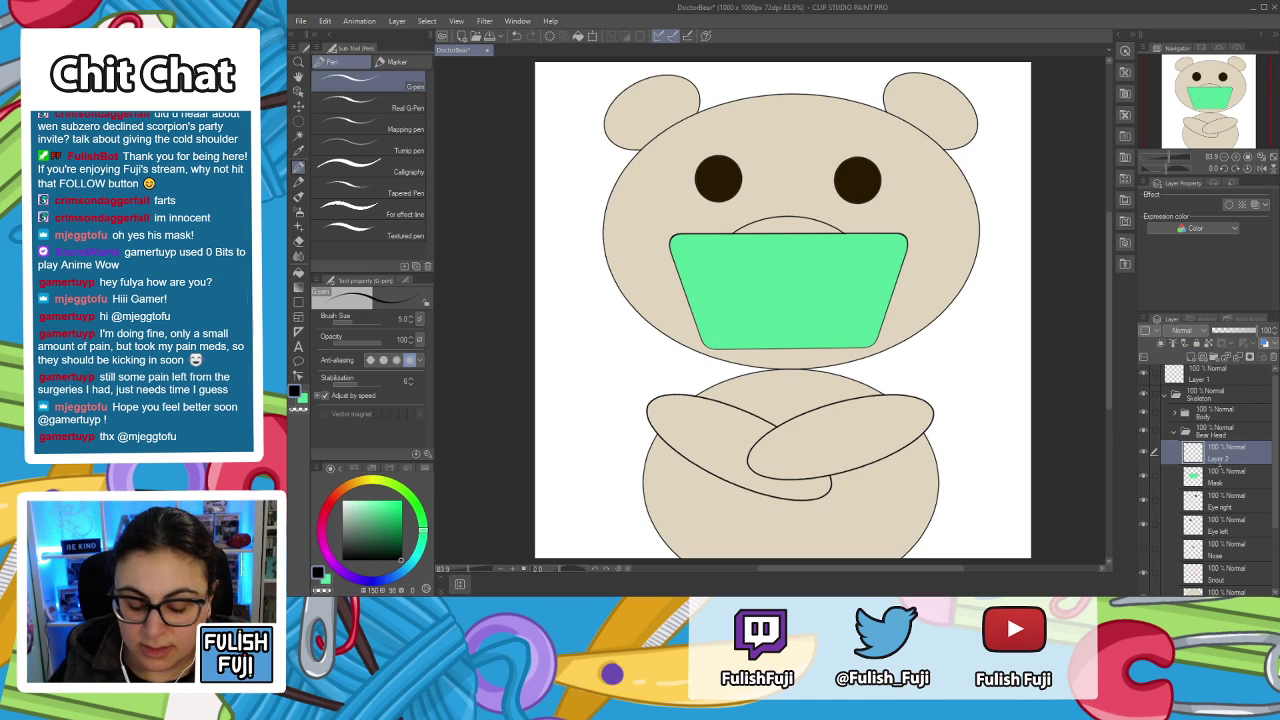
double_click(1218, 459)
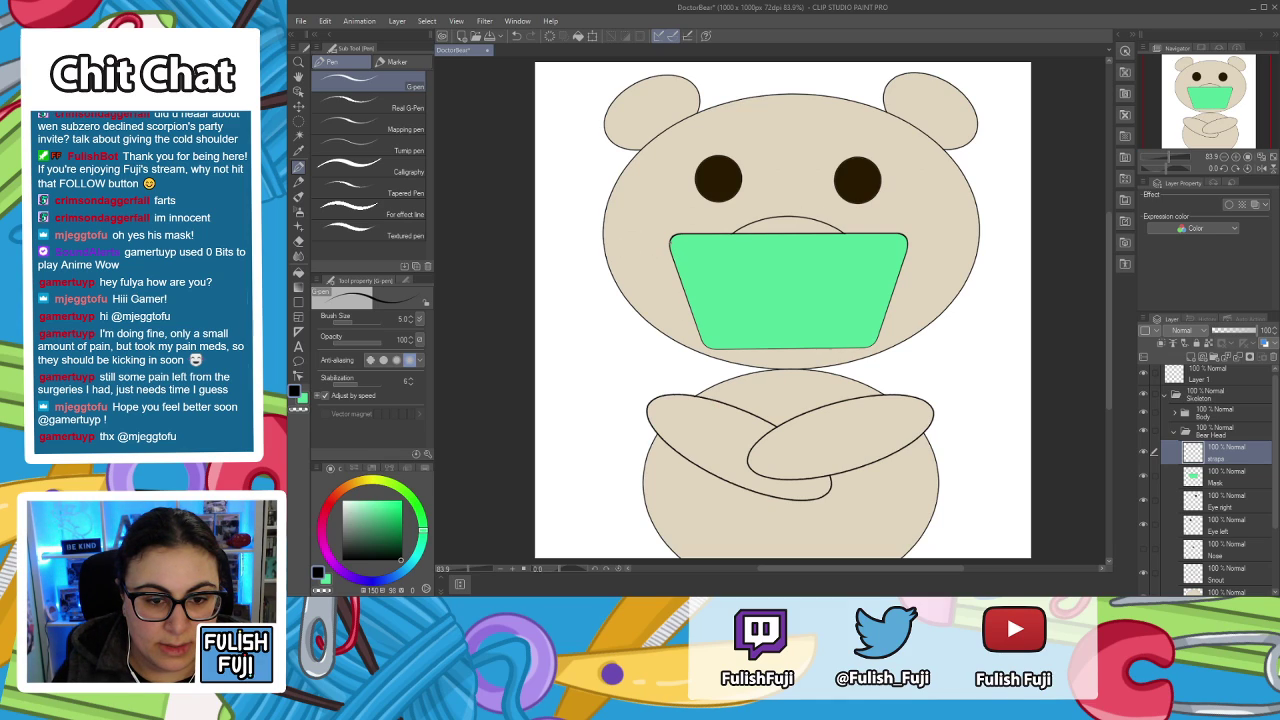
Draw a curved strap outline from the mask's upper-left corner past the head's left edge, and erase stray lines at its upper end.
left_click_drag(638, 217, 610, 183)
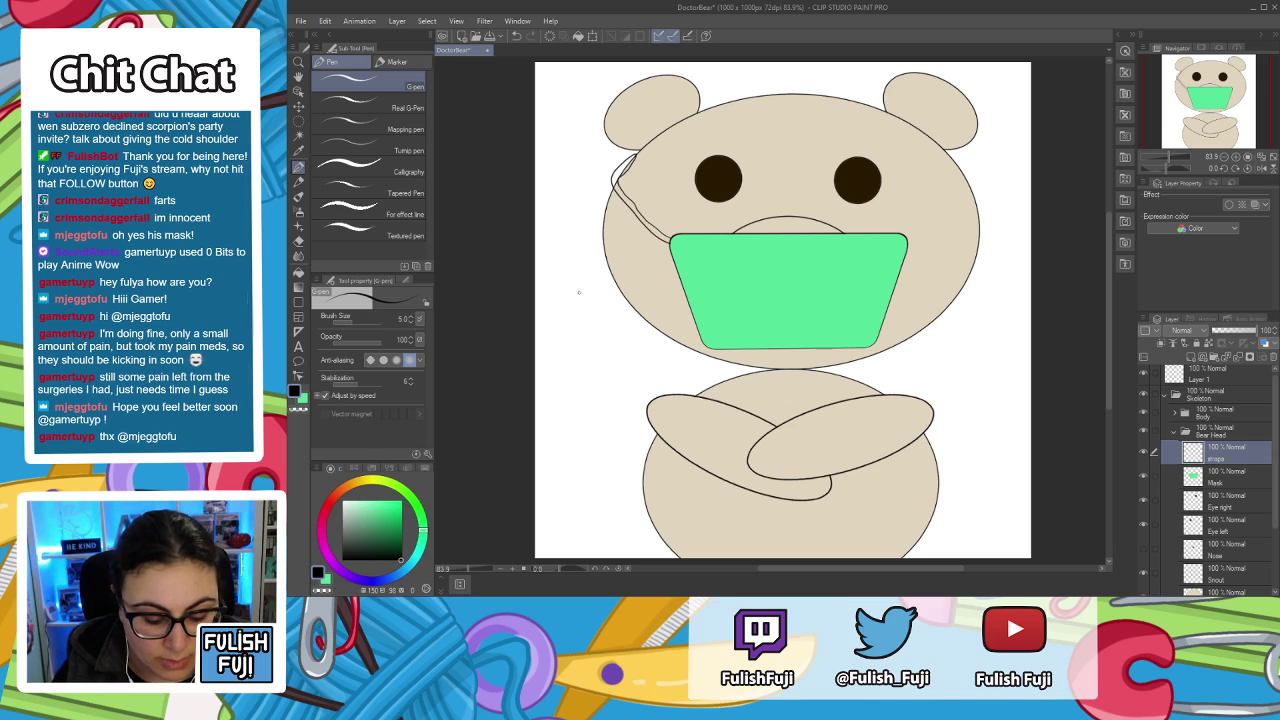
key("e")
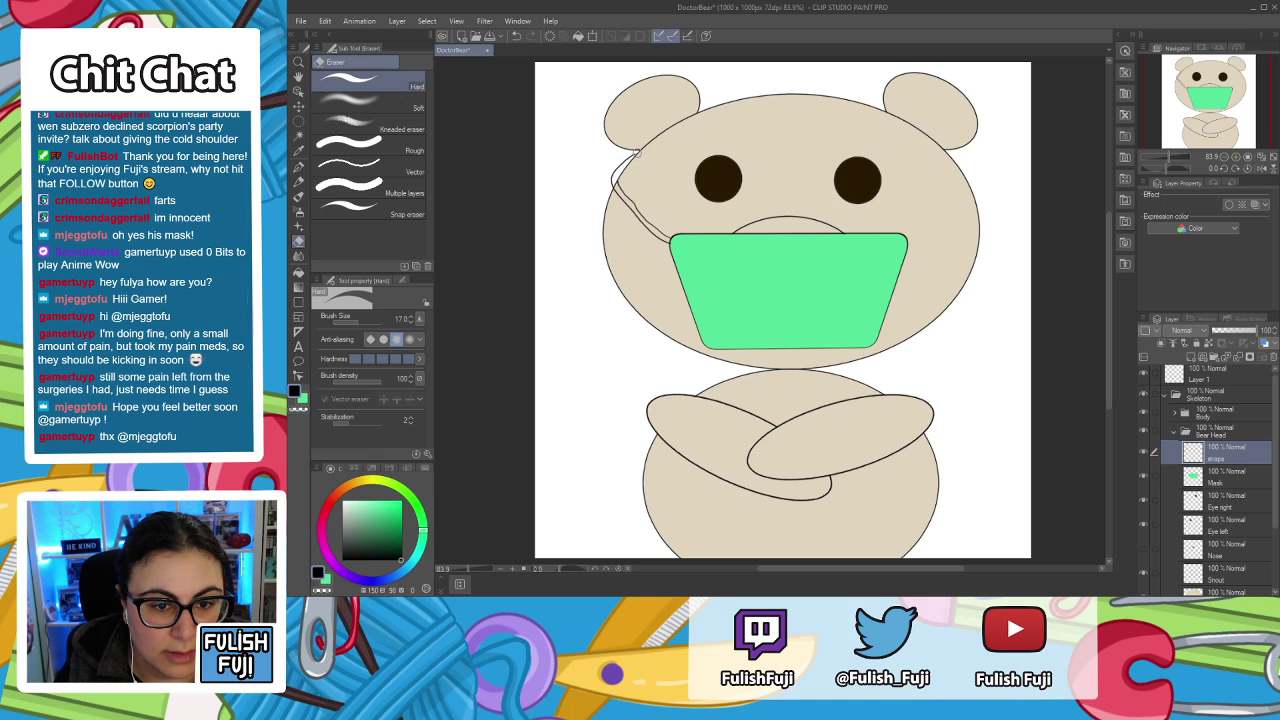
Set the G-pen's stabilization to 20, try a test stroke on the canvas and undo it.
key("p")
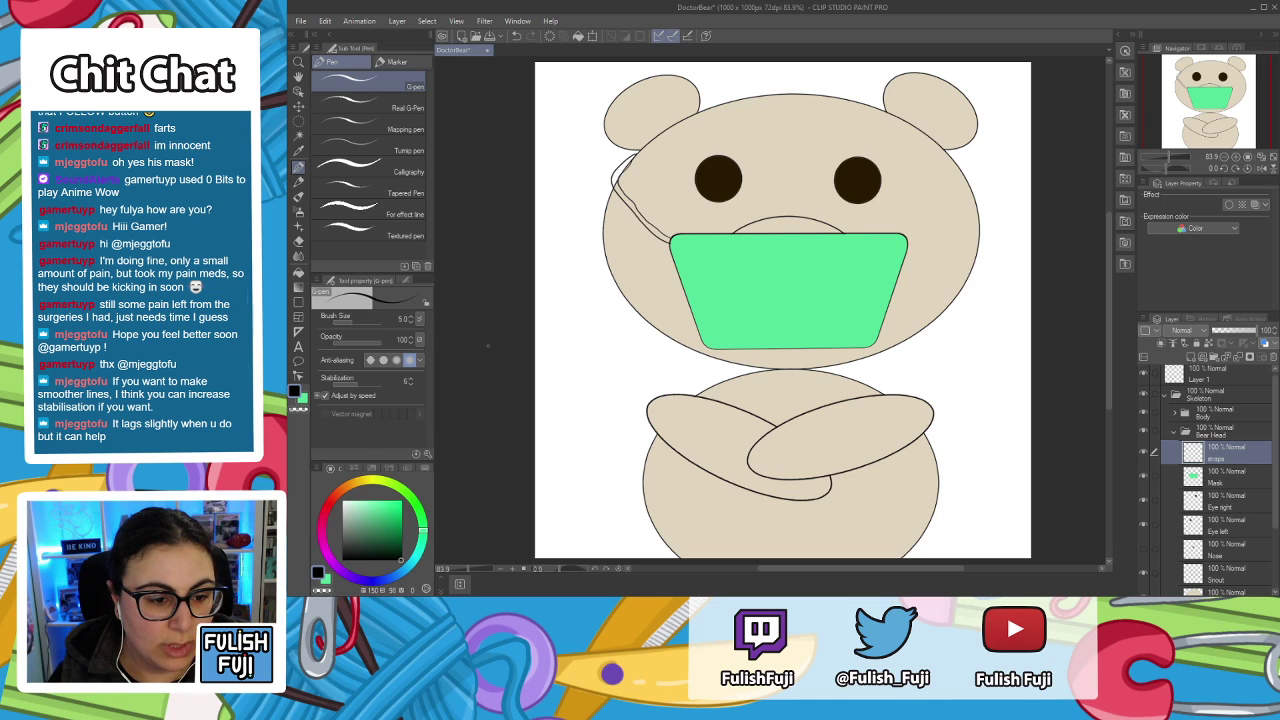
left_click(367, 378)
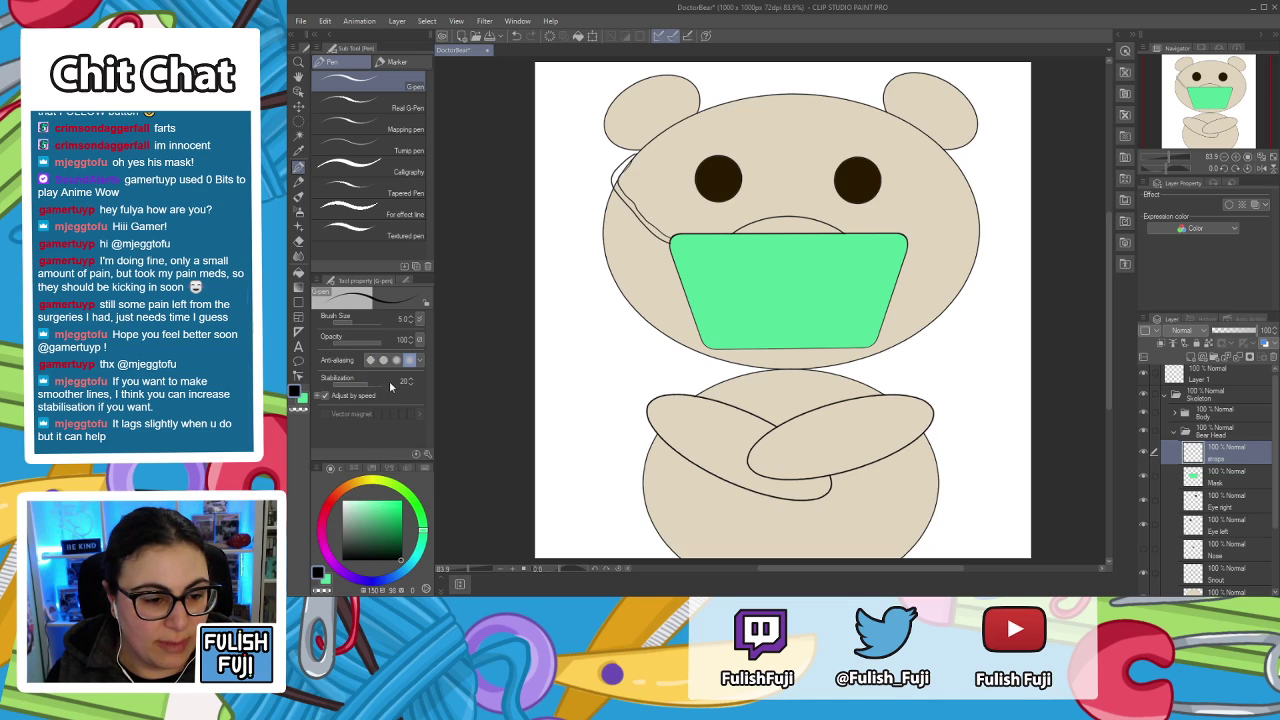
mouse_move(612, 376)
left_mouse_down()
mouse_move(571, 357)
mouse_move(575, 312)
left_mouse_up()
key("ctrl+z")
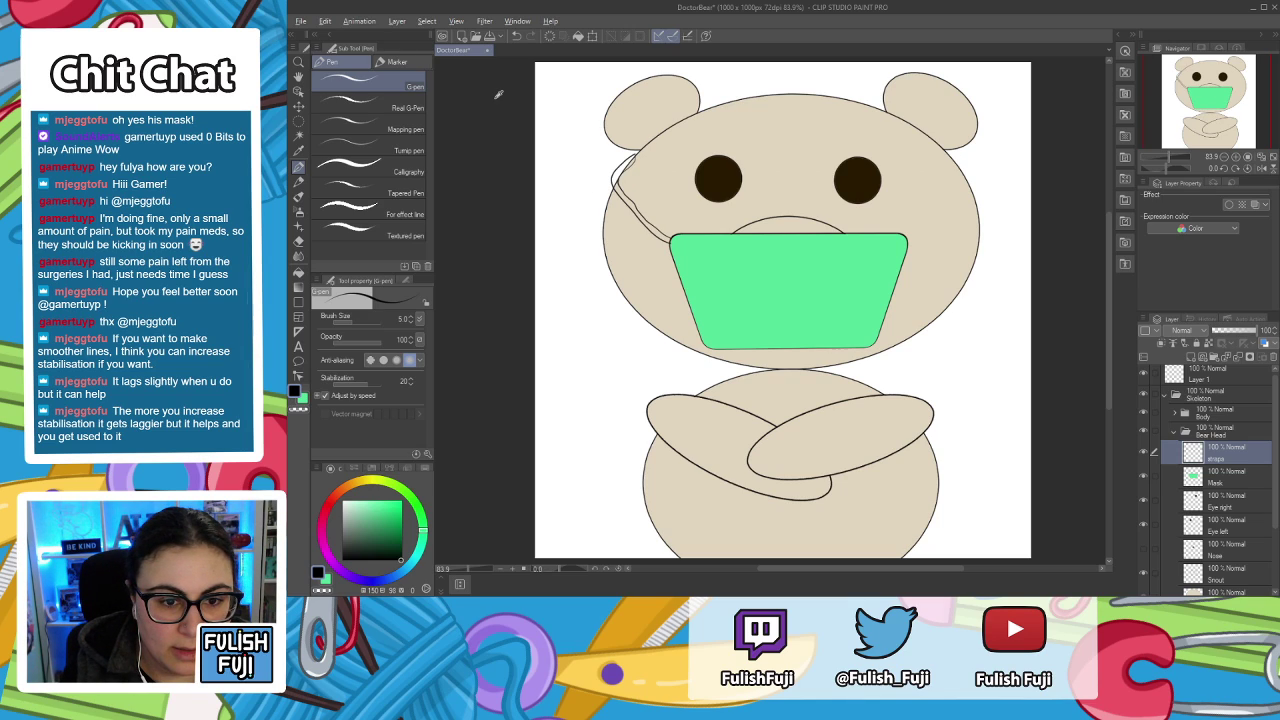
Fill the upper-left strap with the mask's mint green and move the straps layer below Mask.
scroll(494, 96, "up", 5)
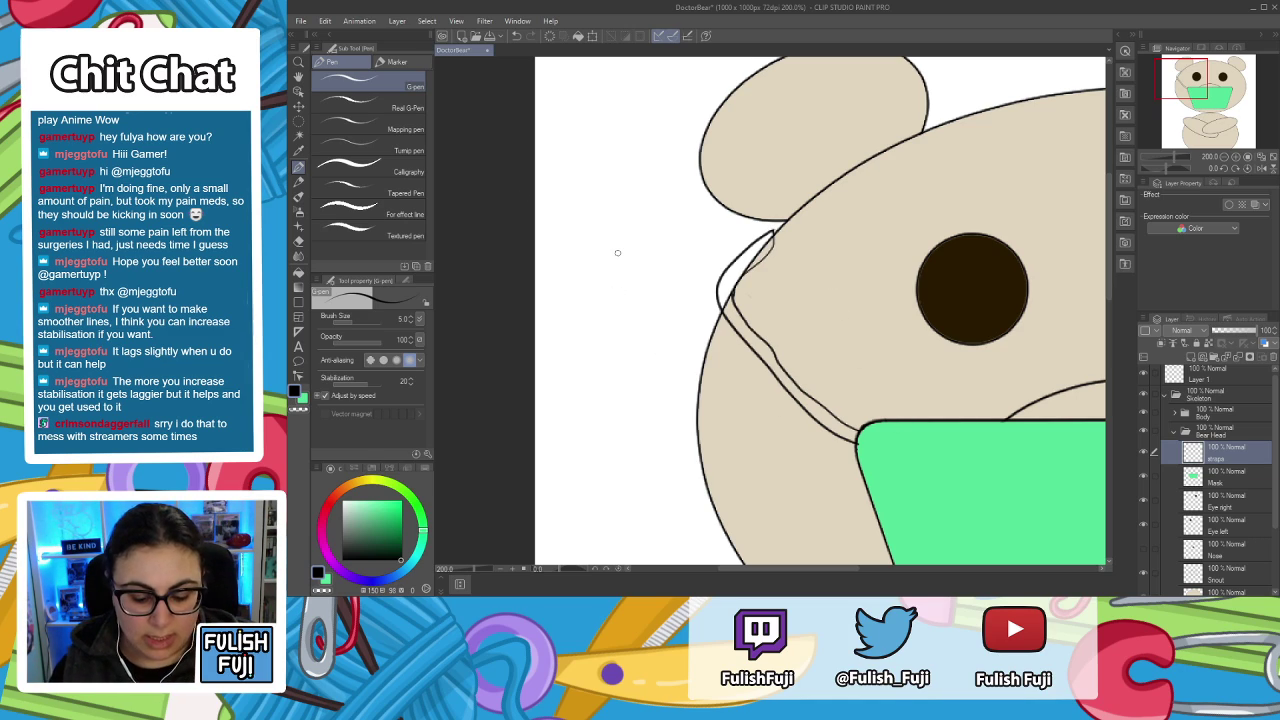
scroll(617, 252, "down", 5)
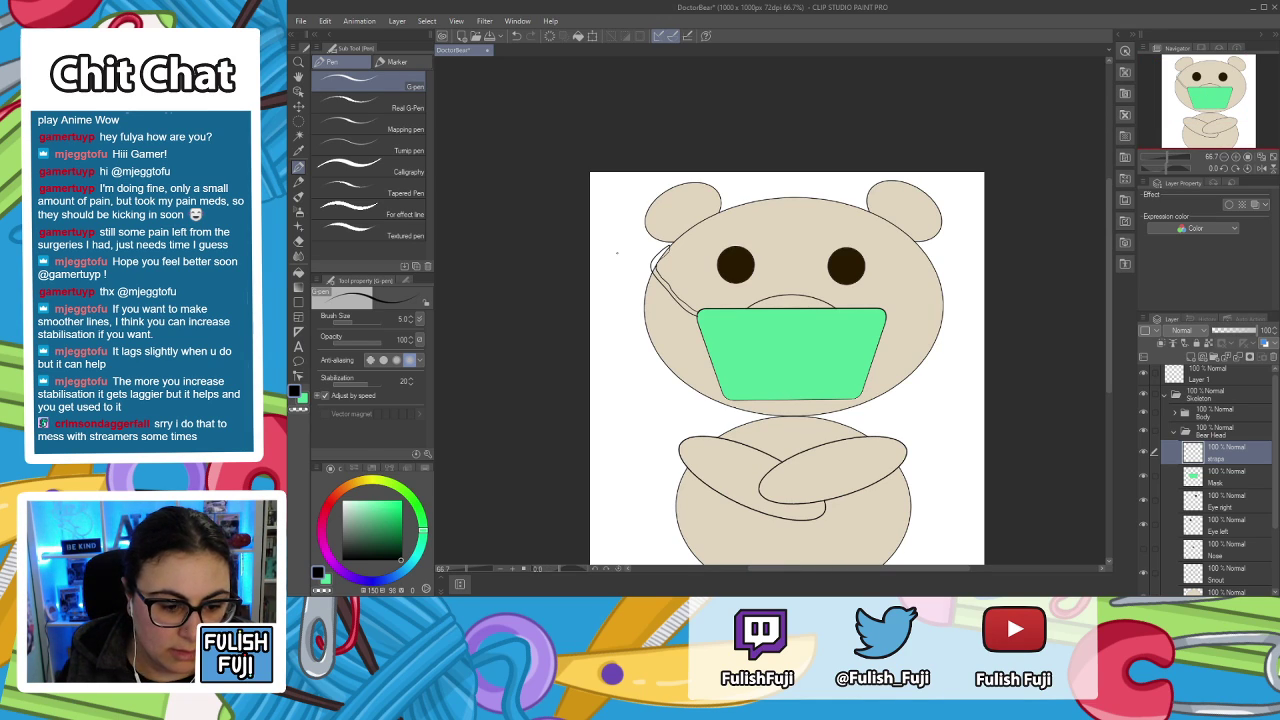
scroll(617, 252, "up", 2)
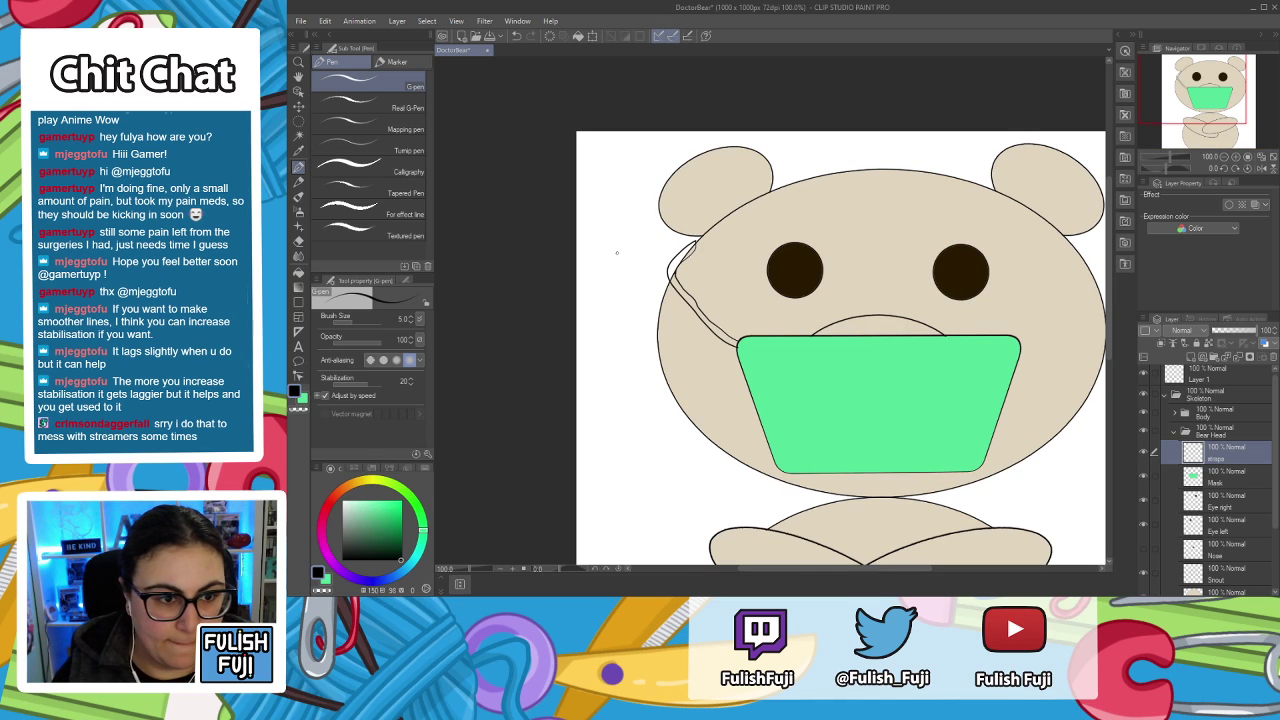
key("space")
mouse_move(623, 317)
left_mouse_down()
mouse_move(594, 229)
mouse_move(568, 265)
mouse_move(549, 251)
mouse_move(525, 257)
left_mouse_up()
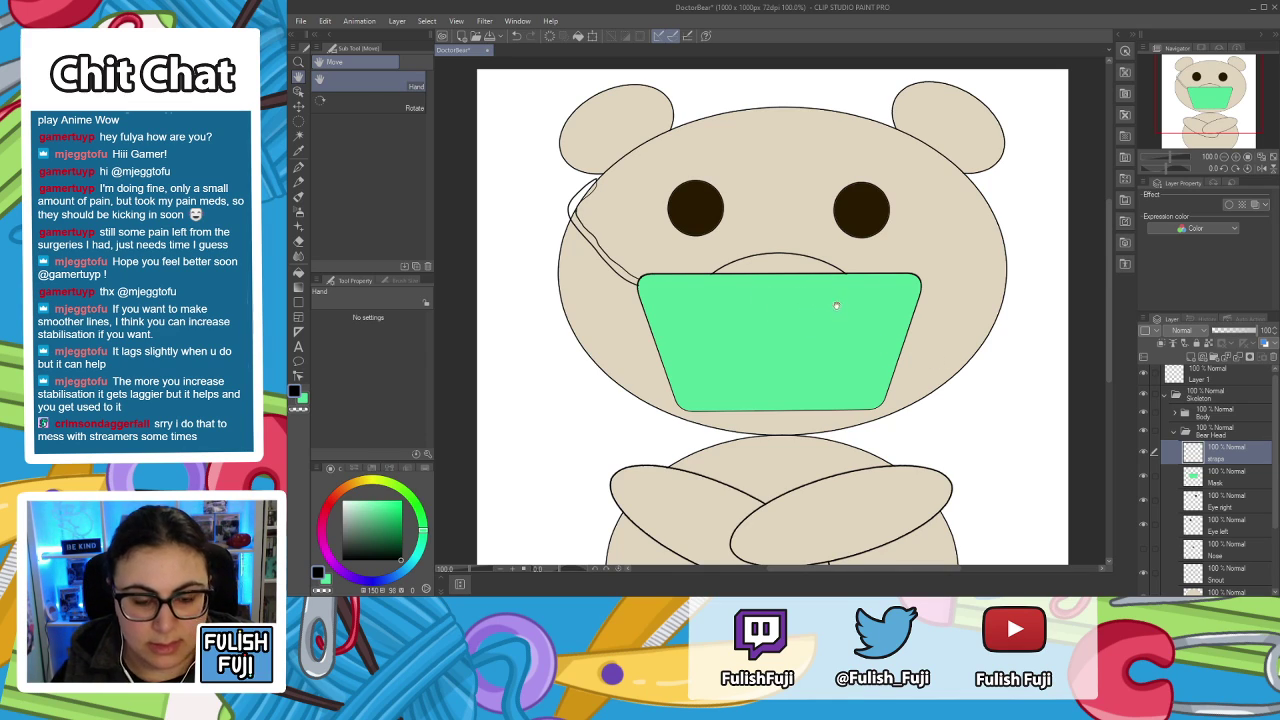
key("p")
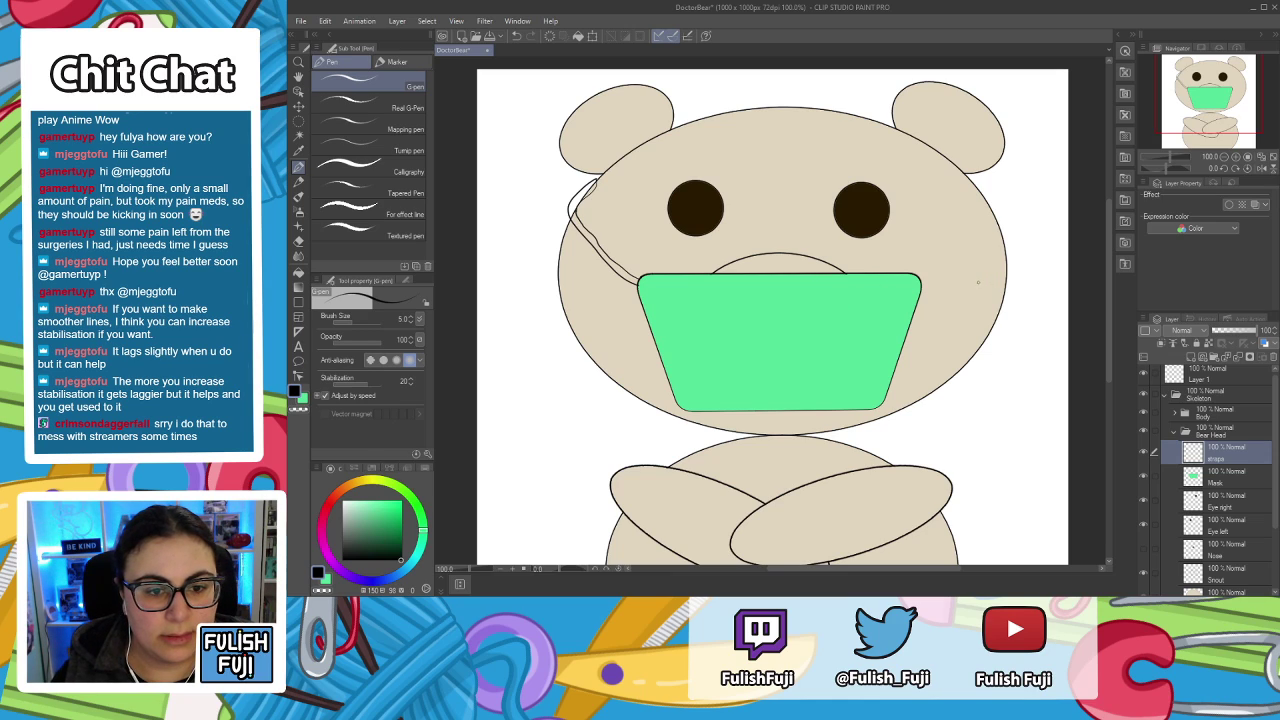
key("g")
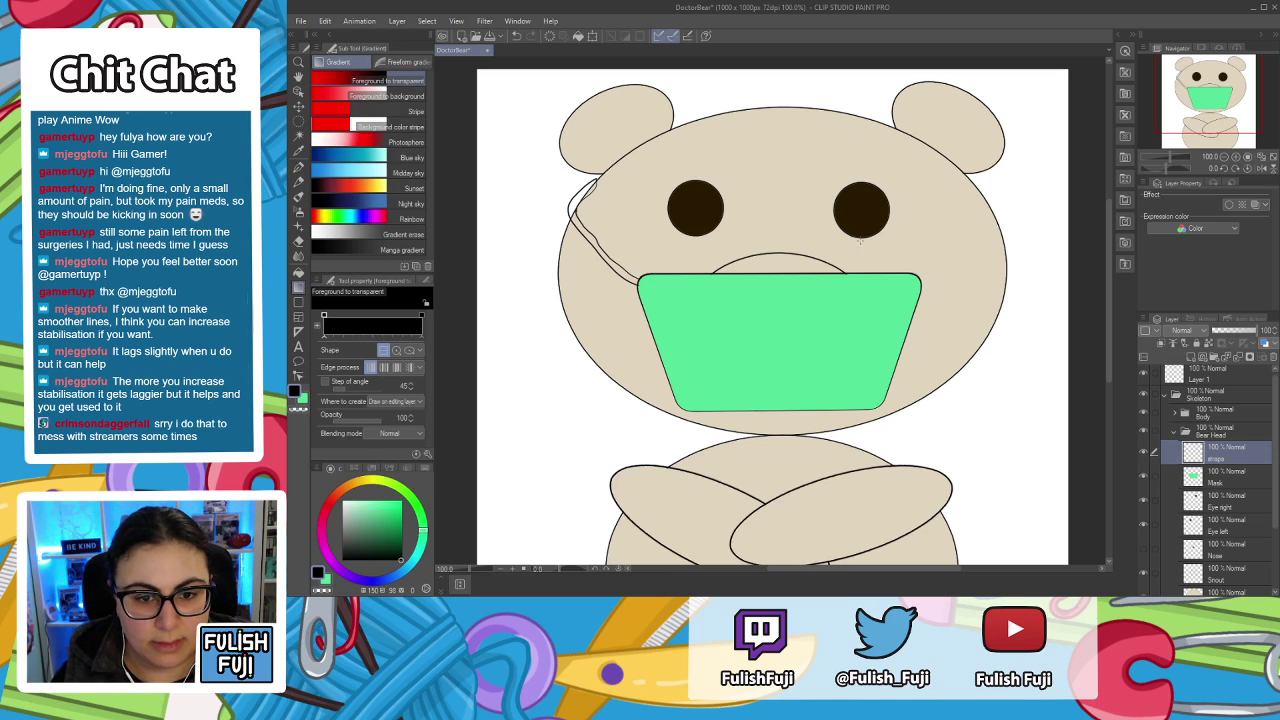
key("g")
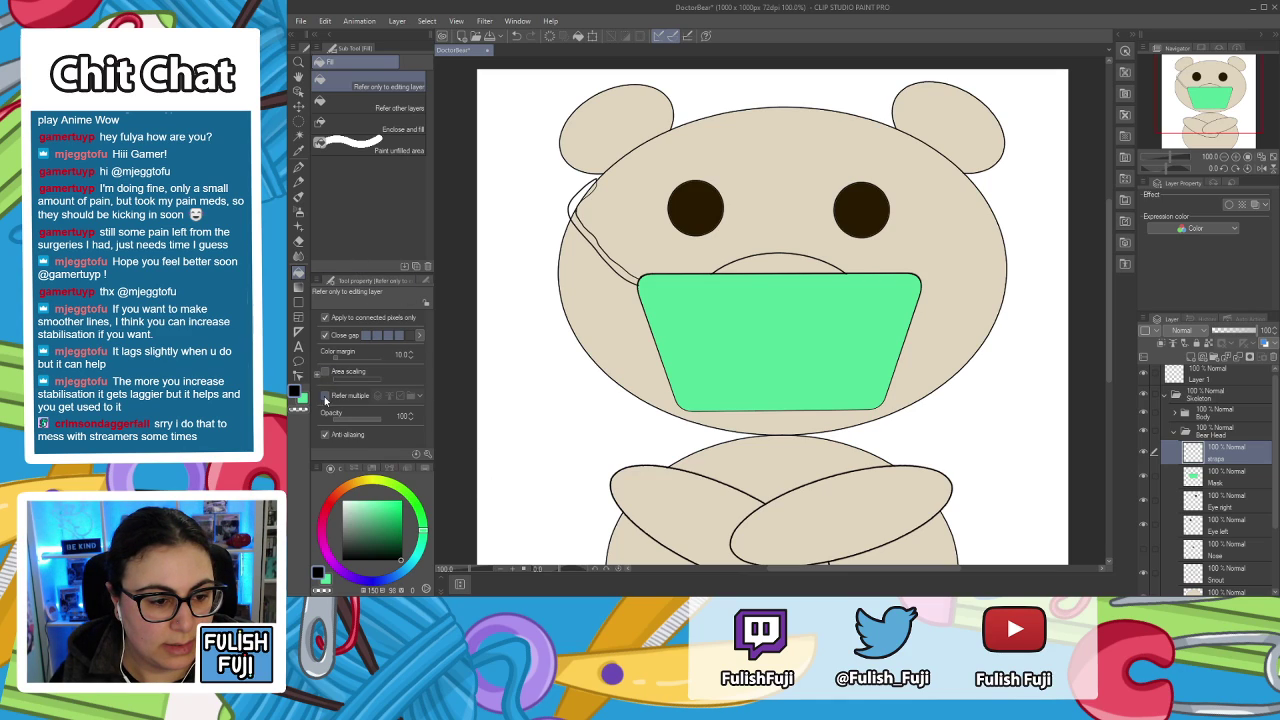
left_click(303, 402)
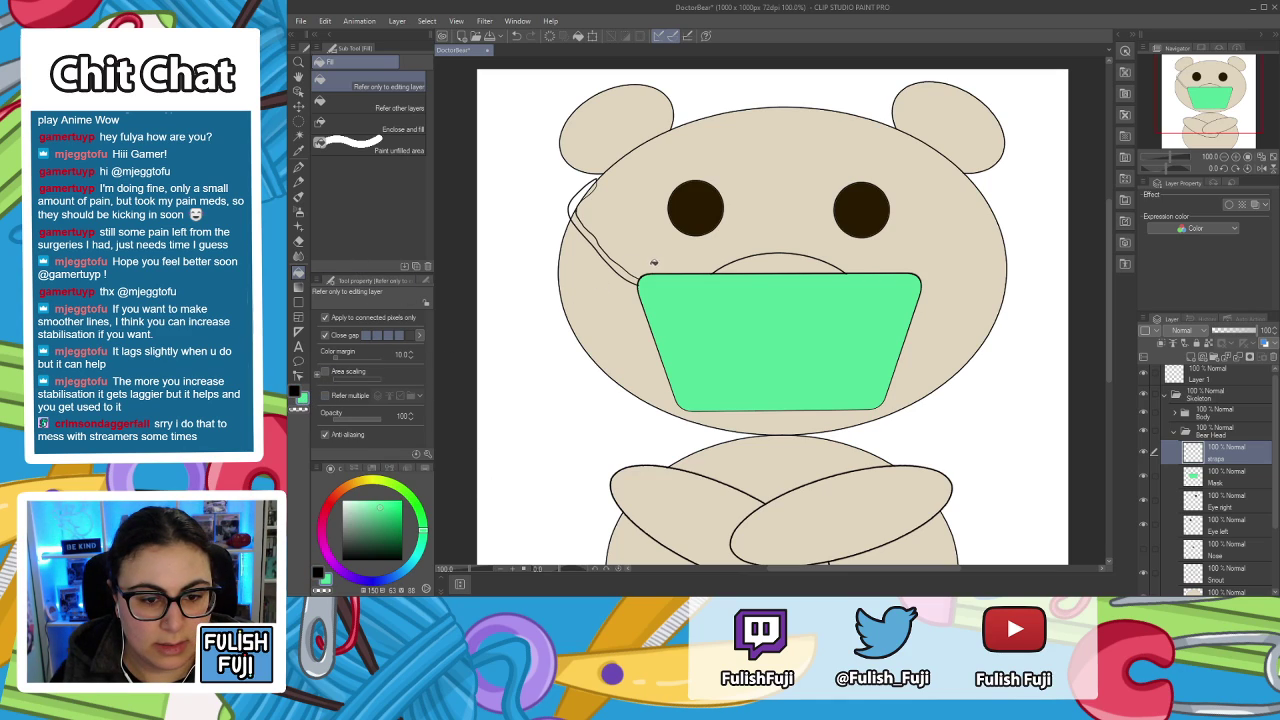
left_click(634, 279)
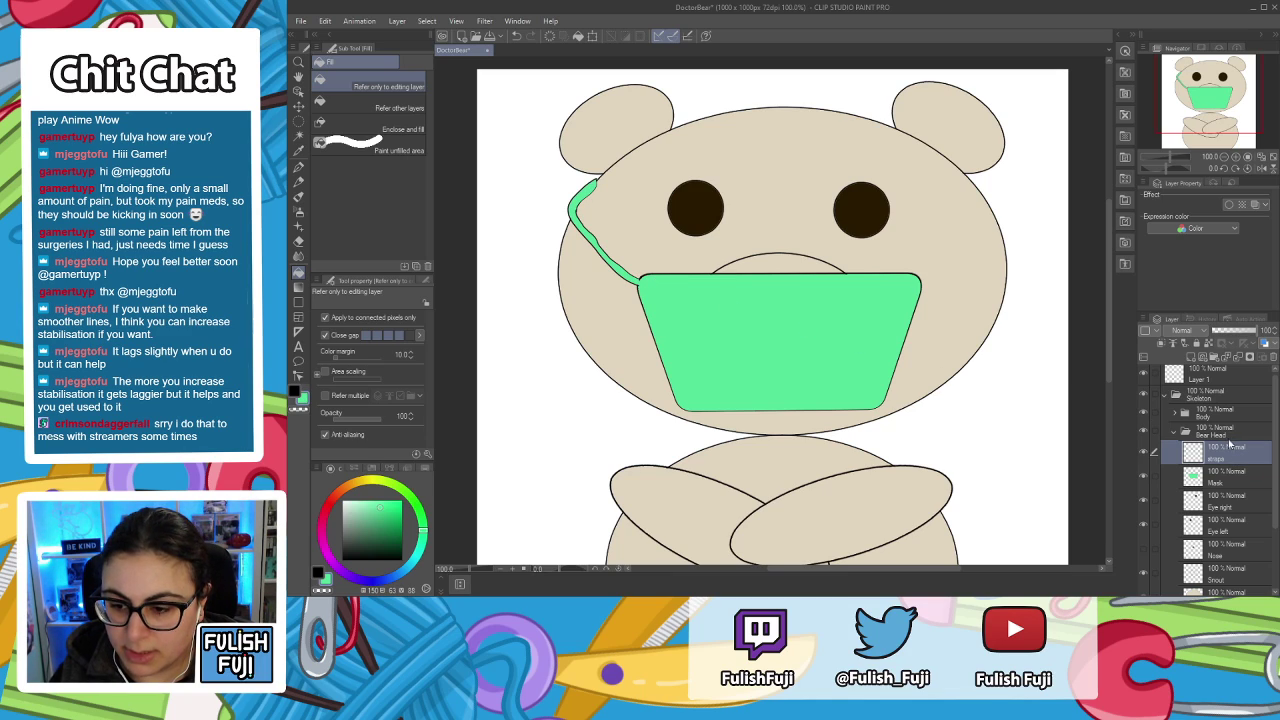
left_click_drag(1230, 450, 1240, 488)
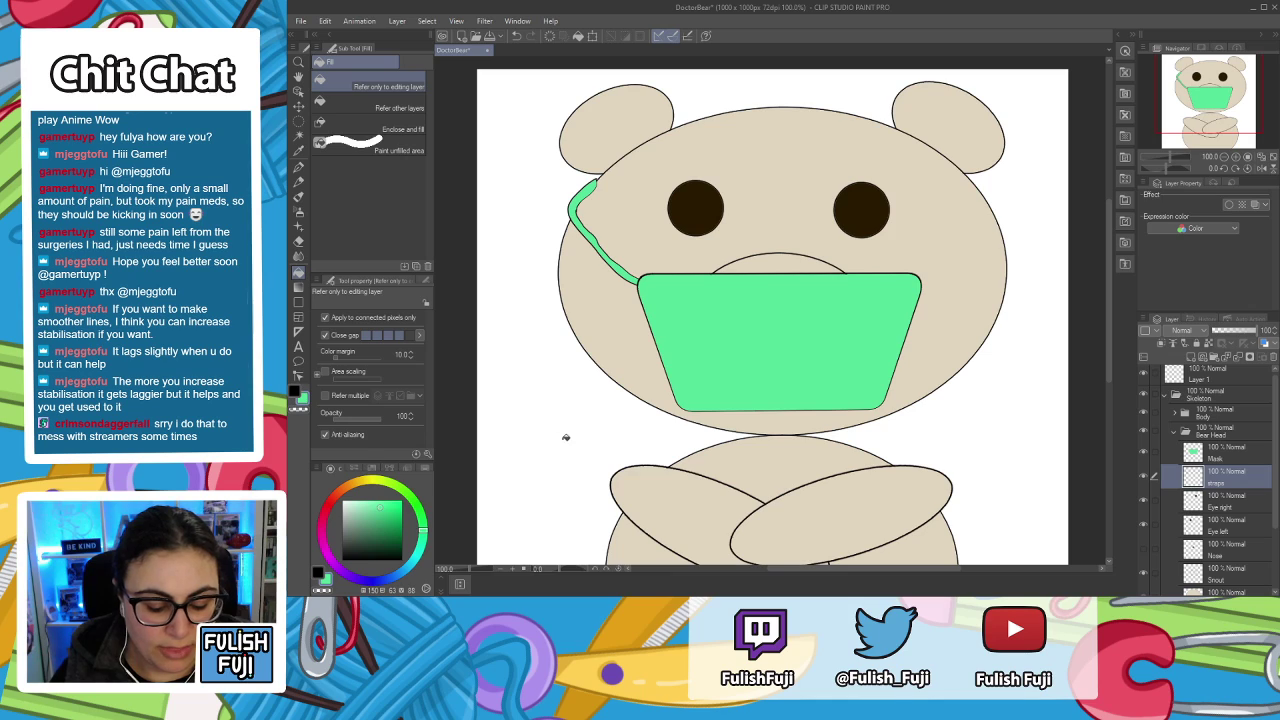
Draw a curved strap outline with the black G-pen from the mask's upper-right corner past the head's right edge.
key("p")
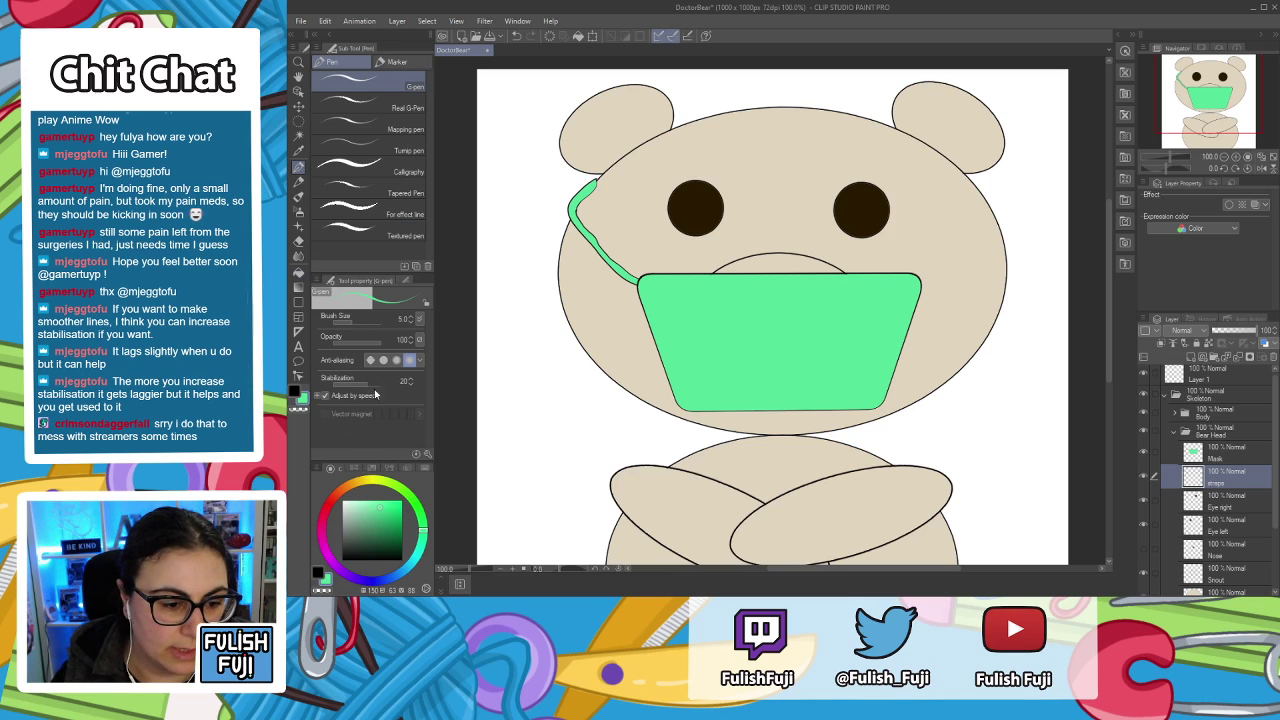
left_click(295, 390)
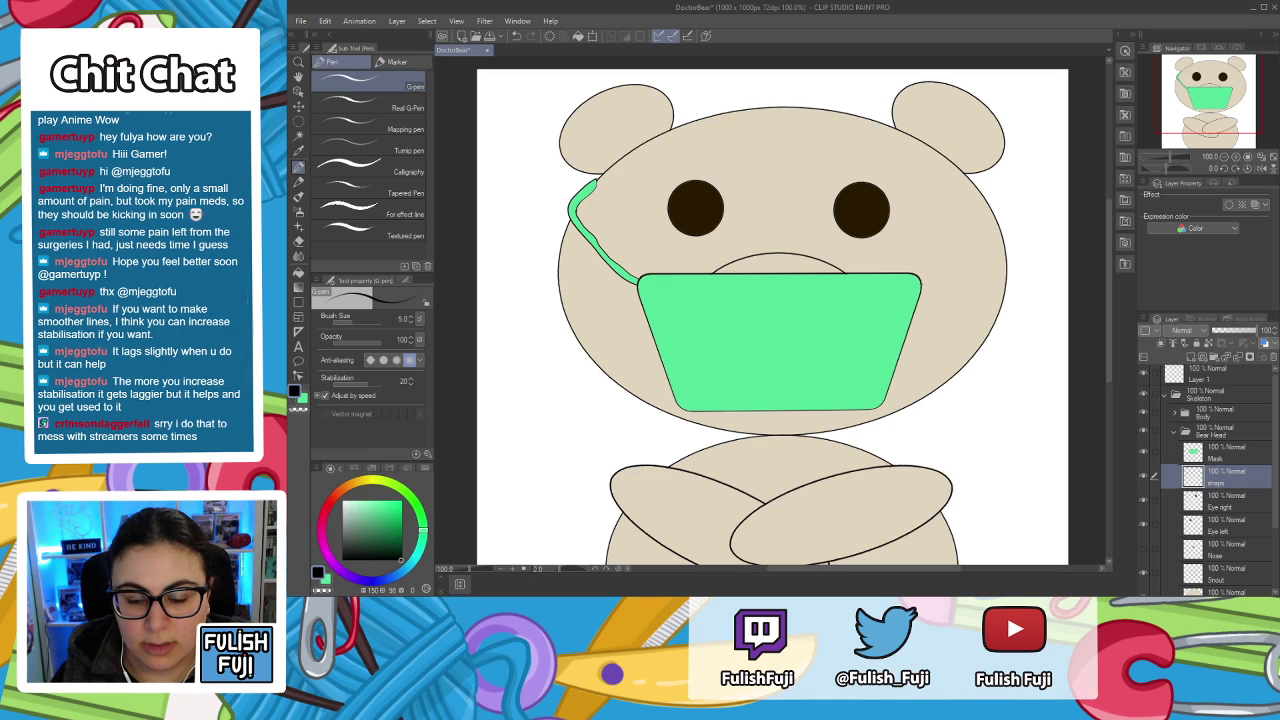
mouse_move(932, 281)
left_mouse_down()
mouse_move(986, 248)
mouse_move(999, 226)
mouse_move(988, 198)
left_mouse_up()
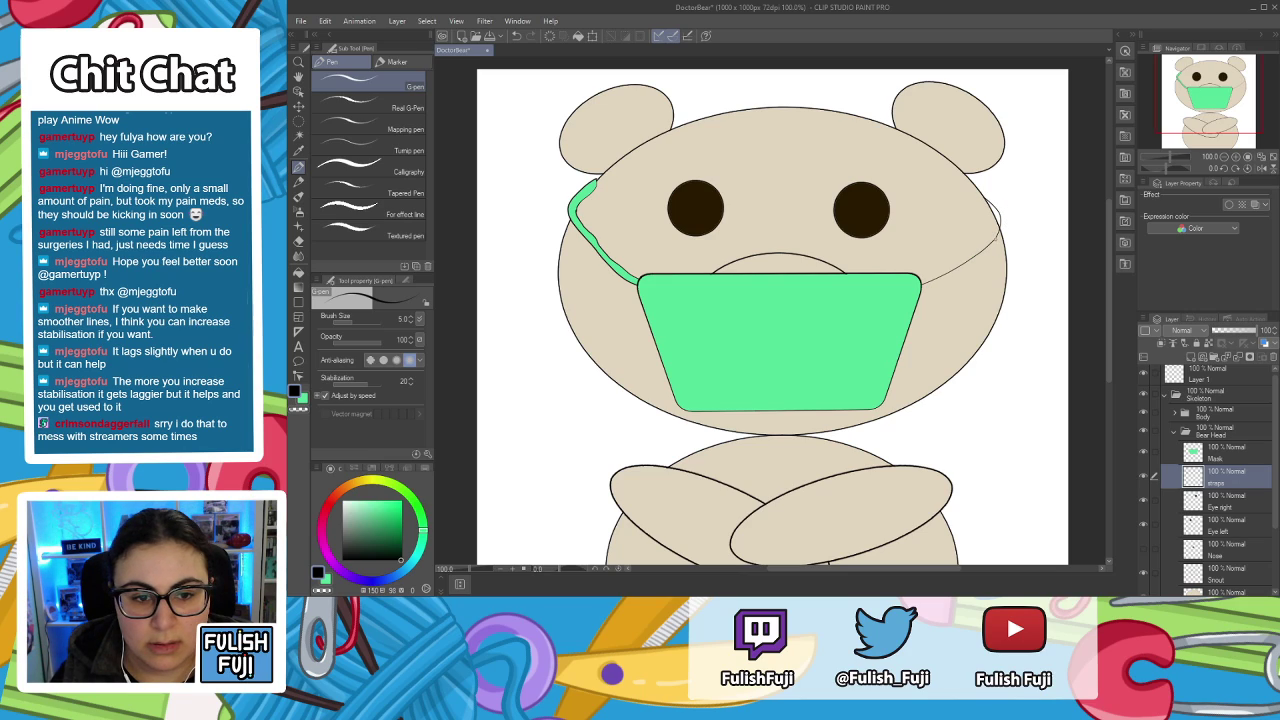
key("ctrl+z")
key("ctrl+z")
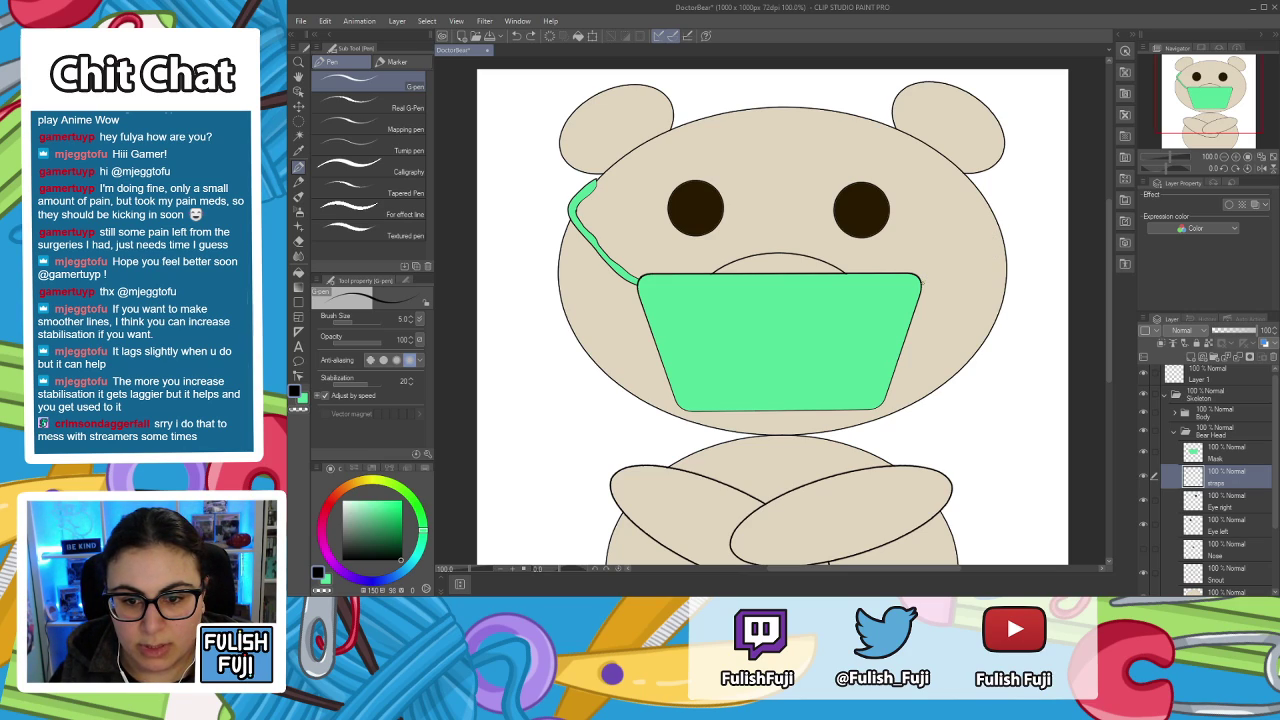
mouse_move(920, 283)
left_mouse_down()
mouse_move(990, 230)
mouse_move(969, 177)
left_mouse_up()
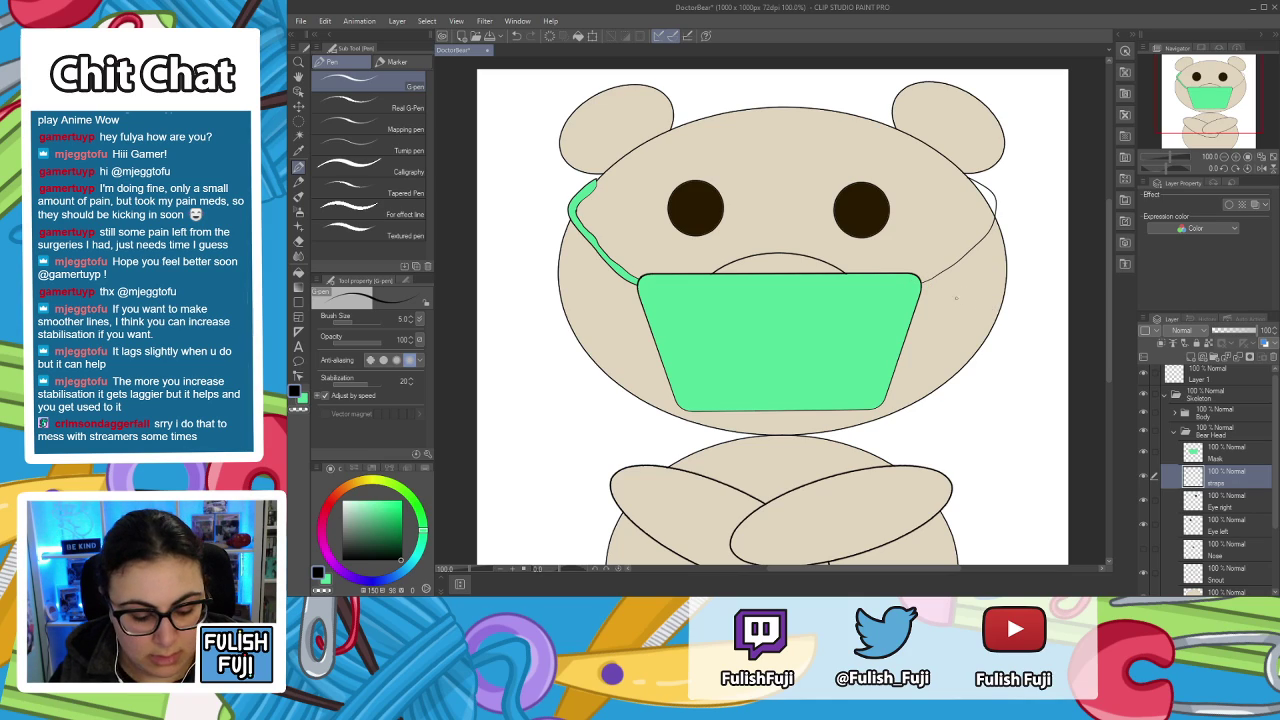
left_click_drag(922, 276, 961, 251)
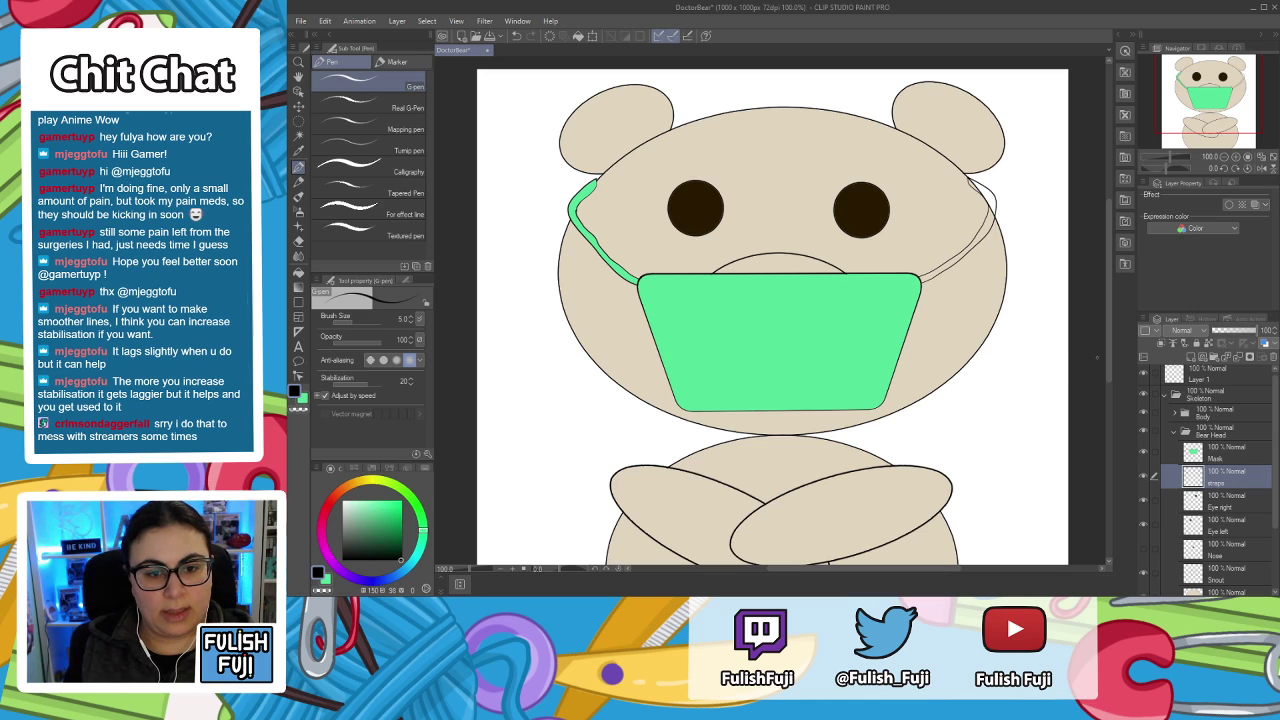
Fill all sections of the upper-right strap with mint green.
key("g")
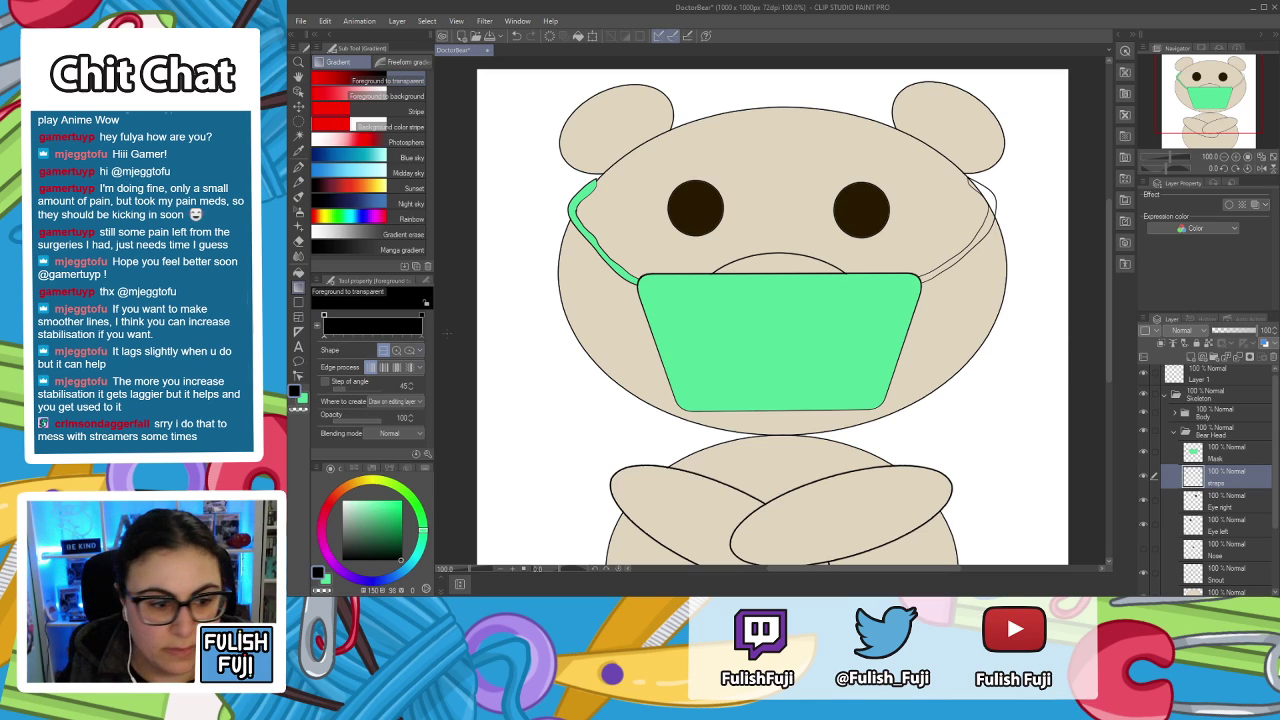
key("g")
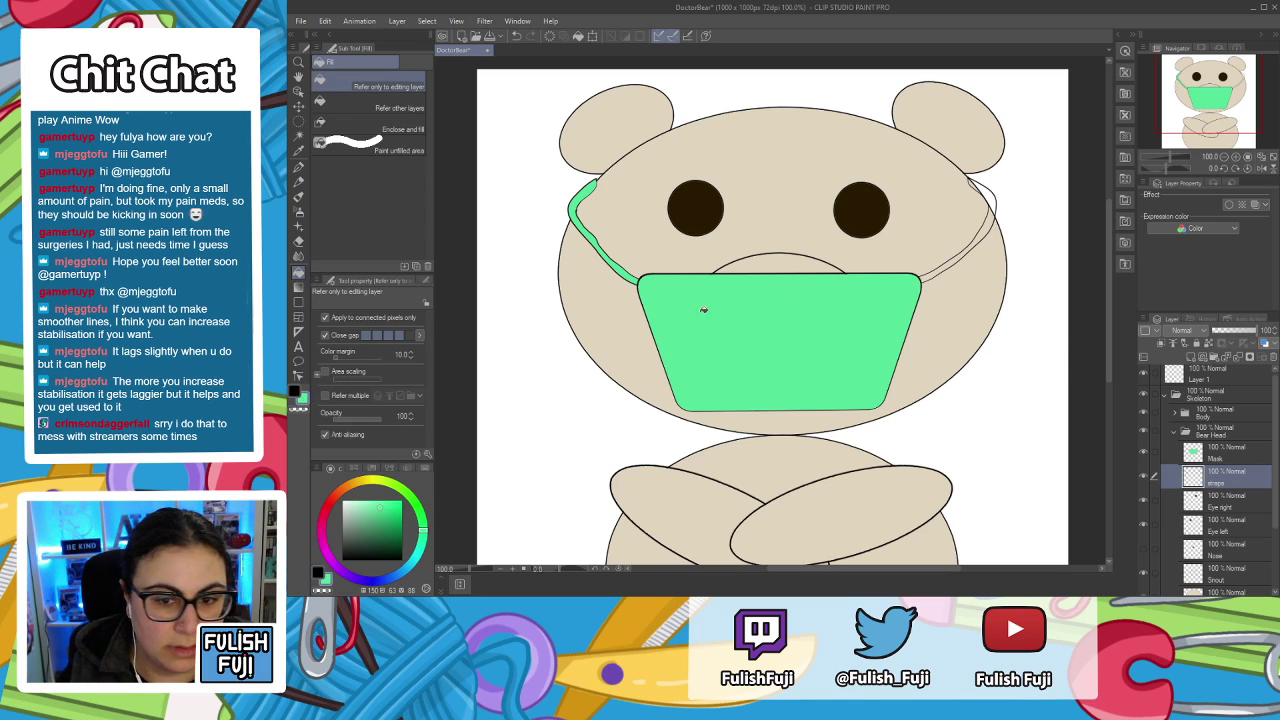
left_click(955, 257)
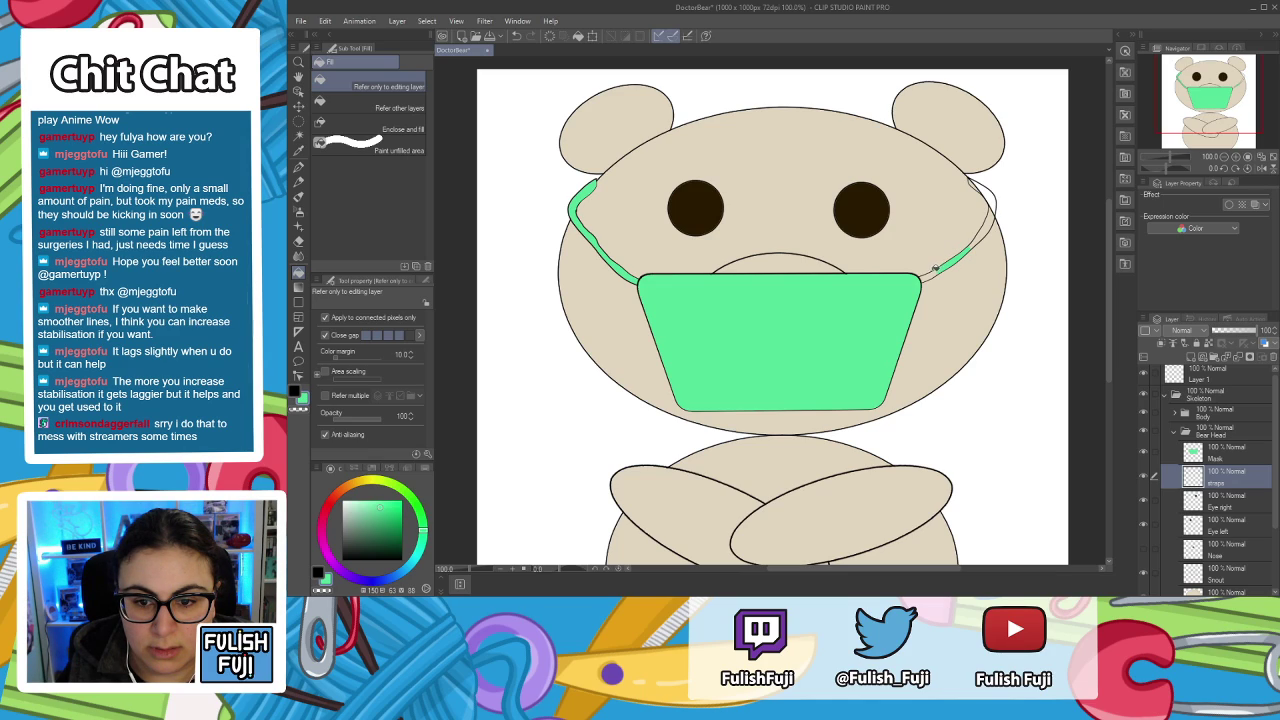
left_click(995, 205)
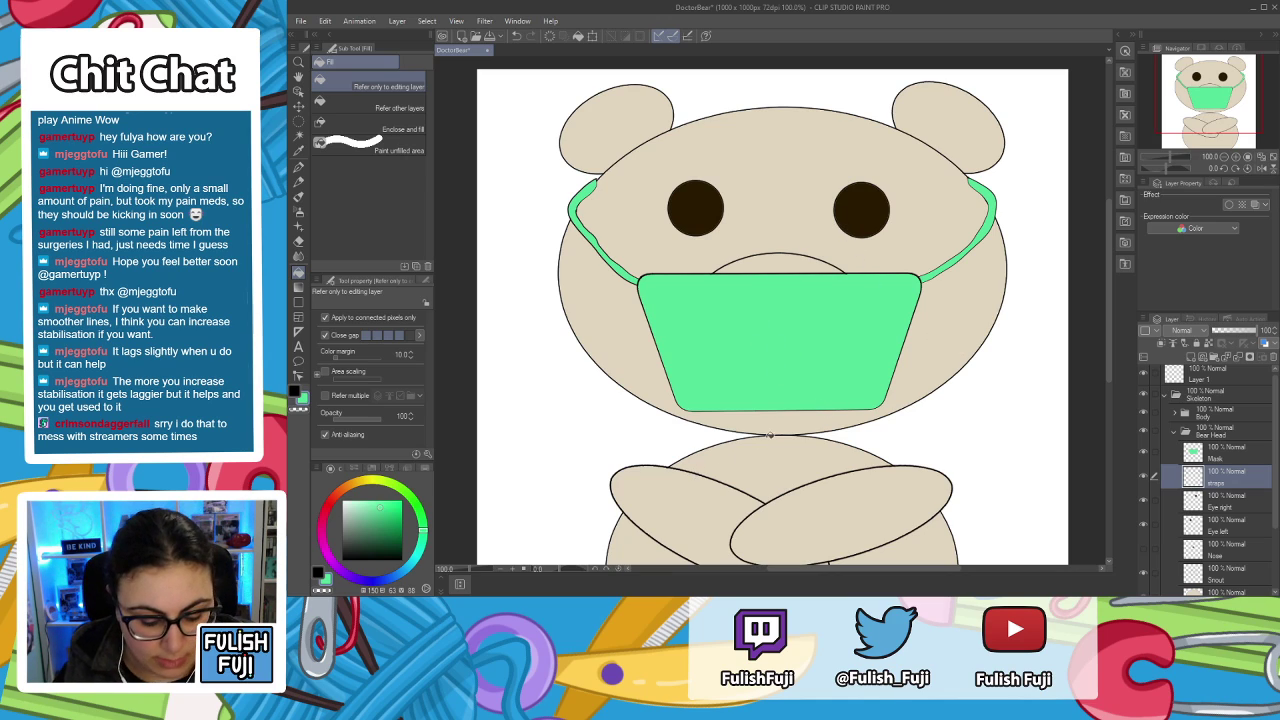
Draw a curved strap outline with the black G-pen from the mask's lower-left corner past the head's left edge.
key("p")
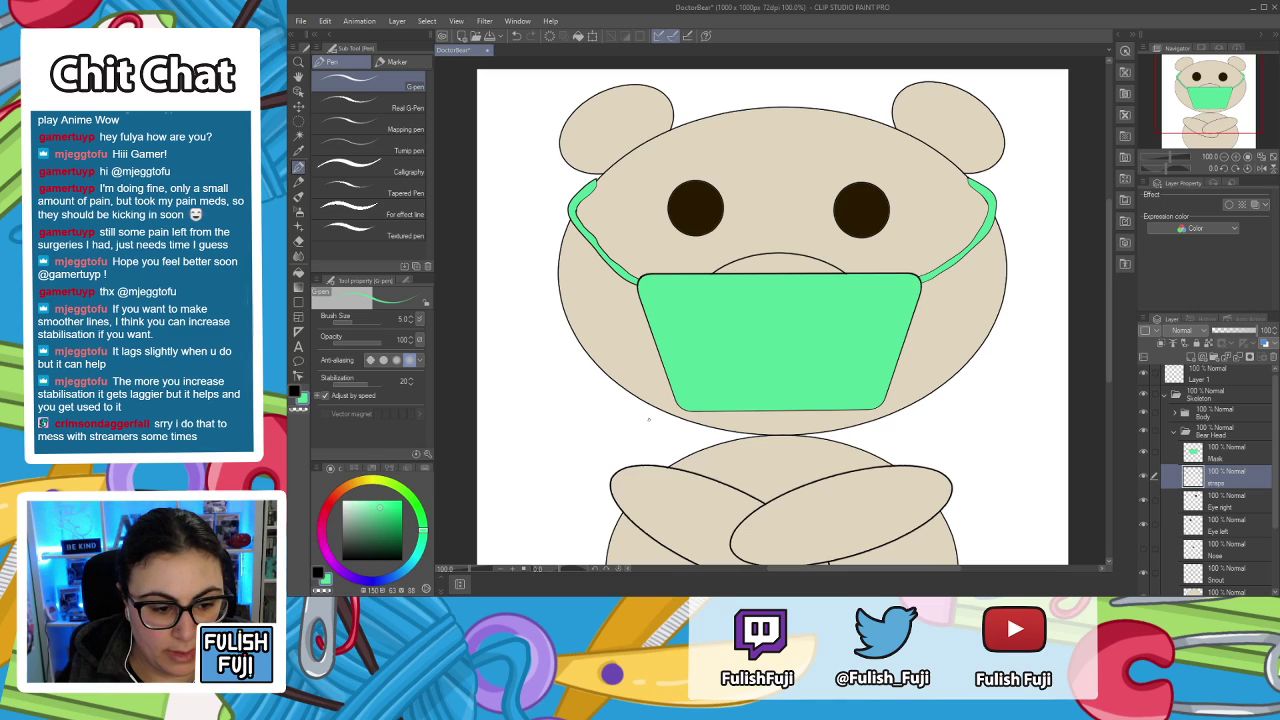
left_click(293, 392)
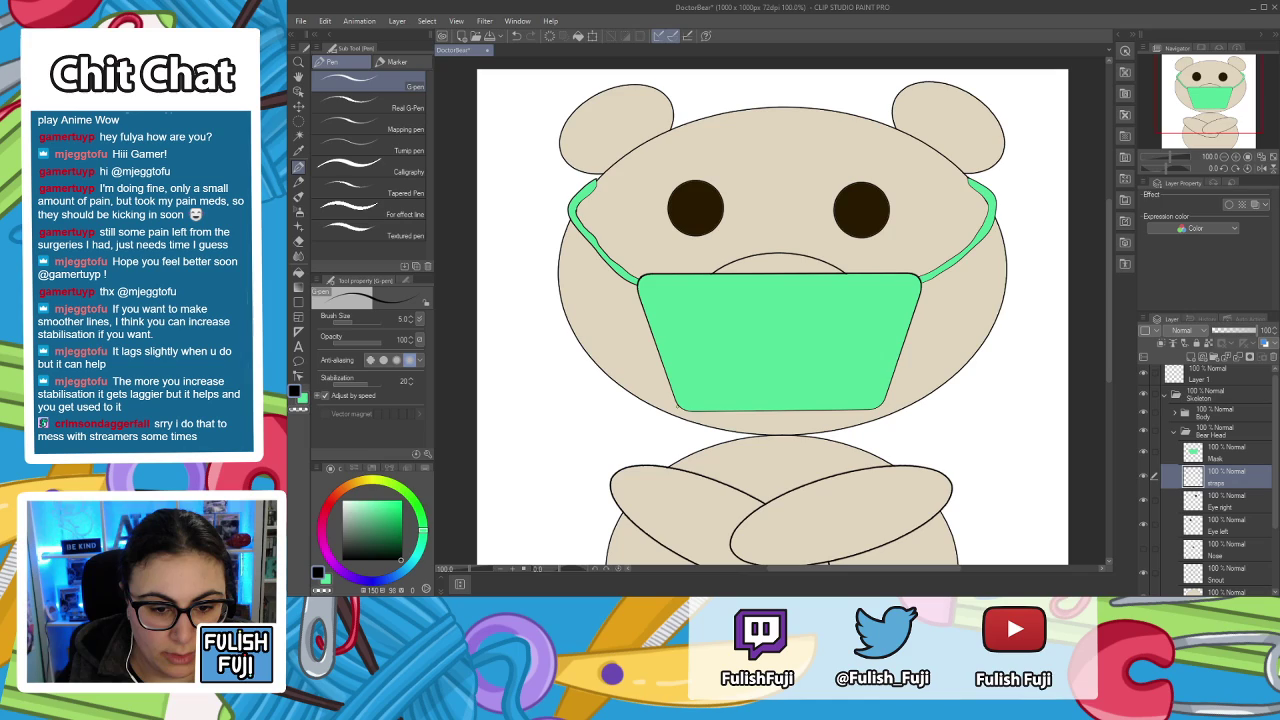
mouse_move(672, 407)
left_mouse_down()
mouse_move(610, 400)
mouse_move(586, 376)
left_mouse_up()
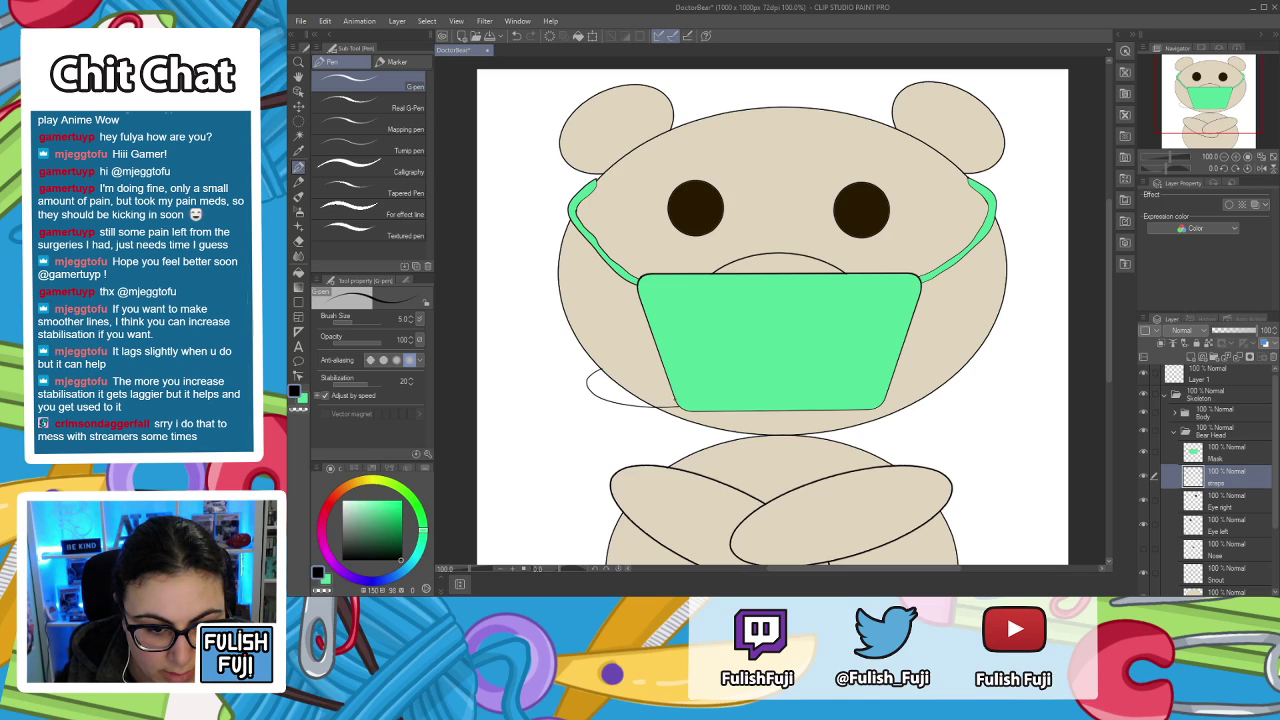
left_click_drag(632, 399, 614, 396)
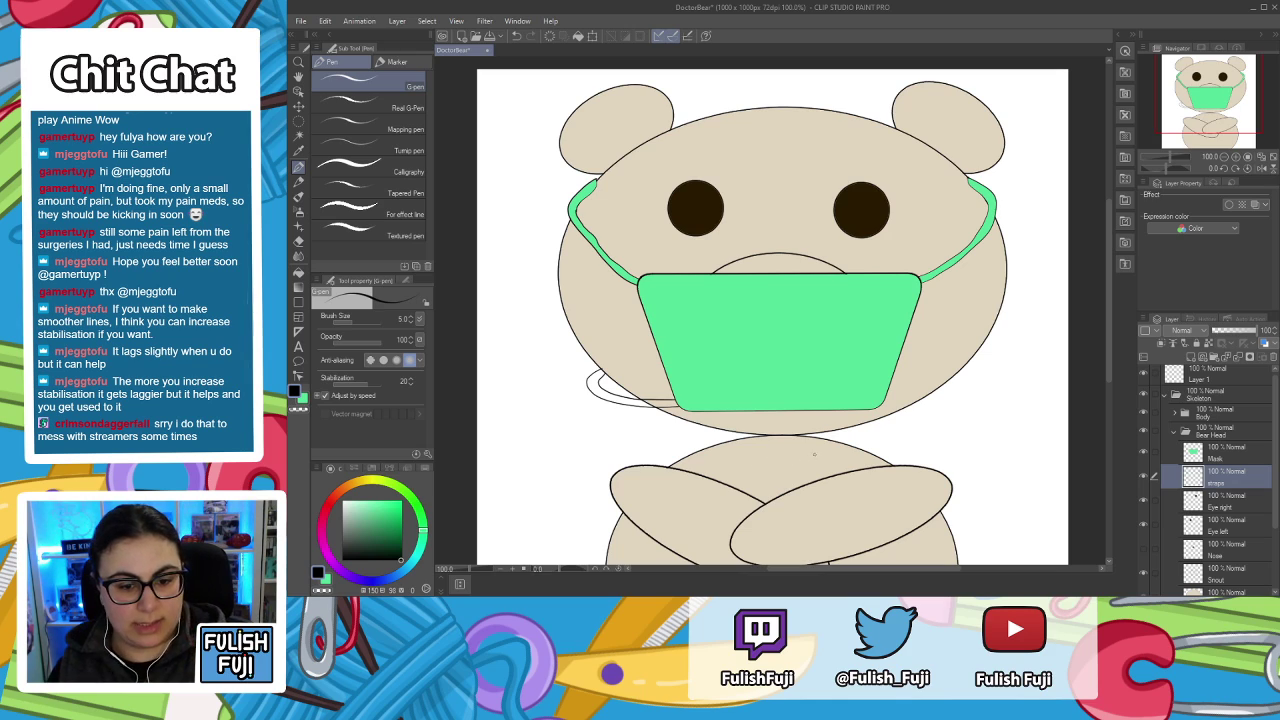
Fill all sections of the lower-left strap with the mask's mint green, undoing any fill that spills outside the outline.
key("g")
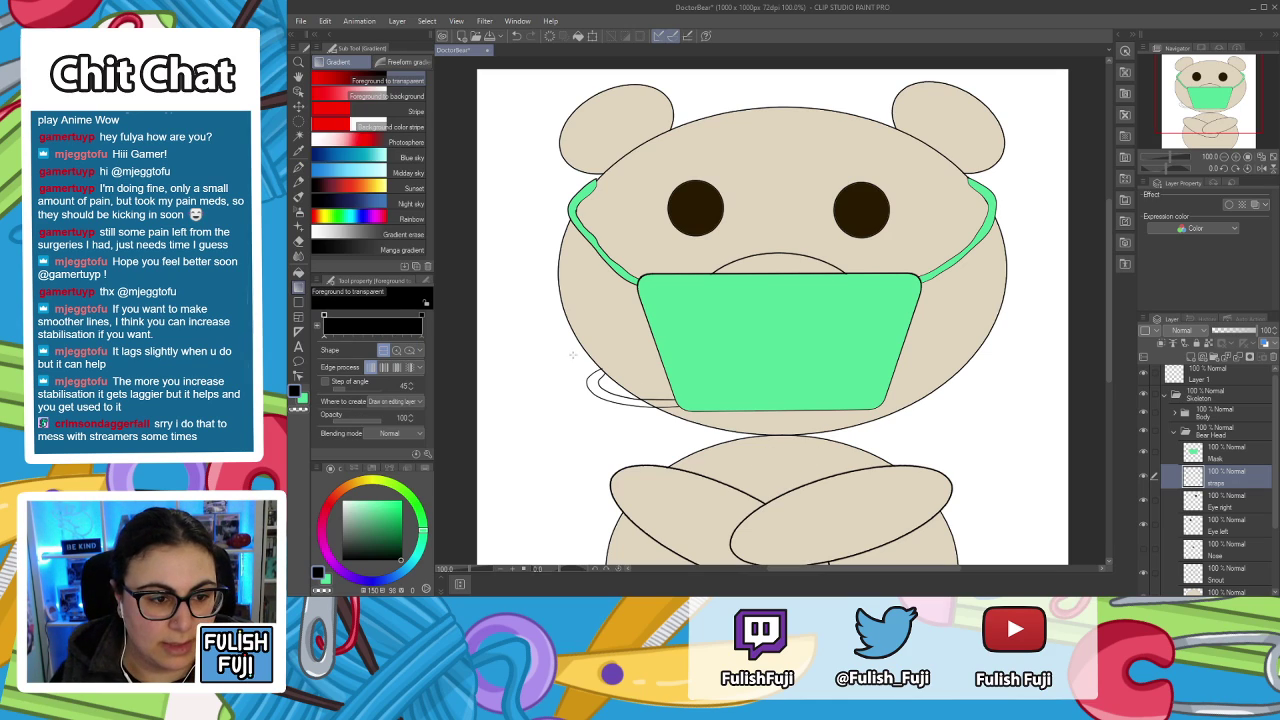
key("g")
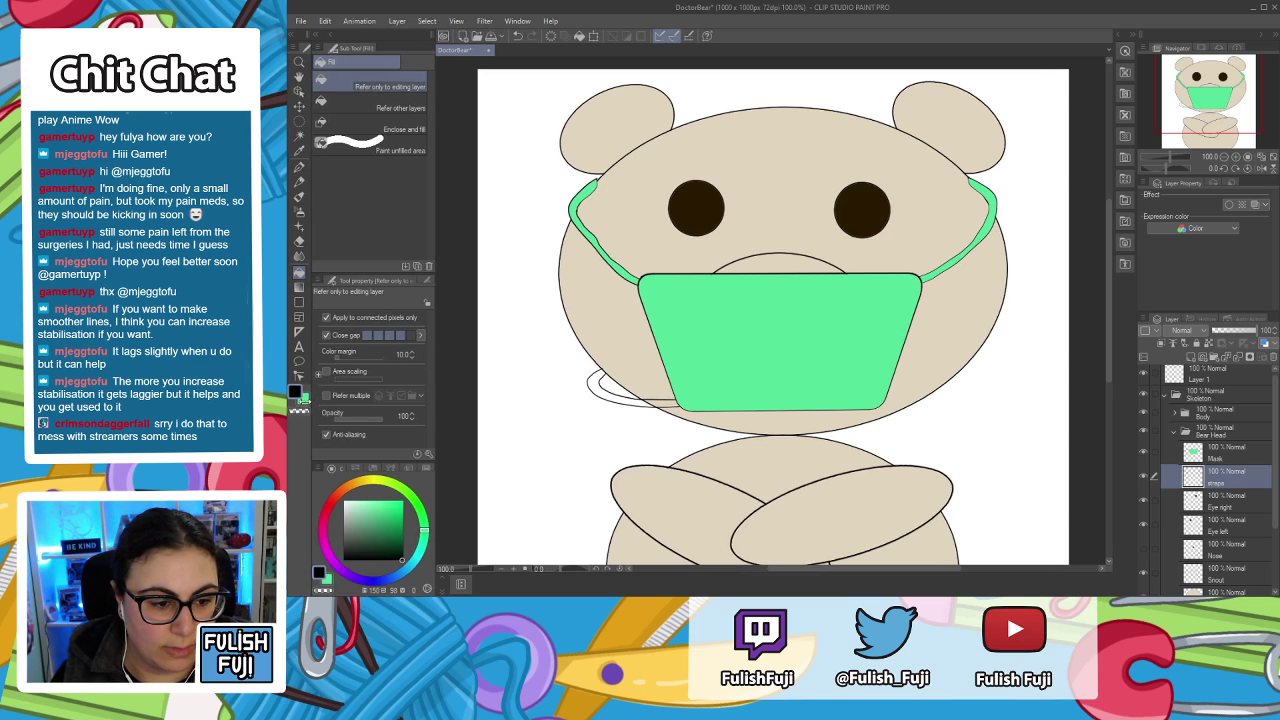
left_click(302, 404)
left_click(602, 393)
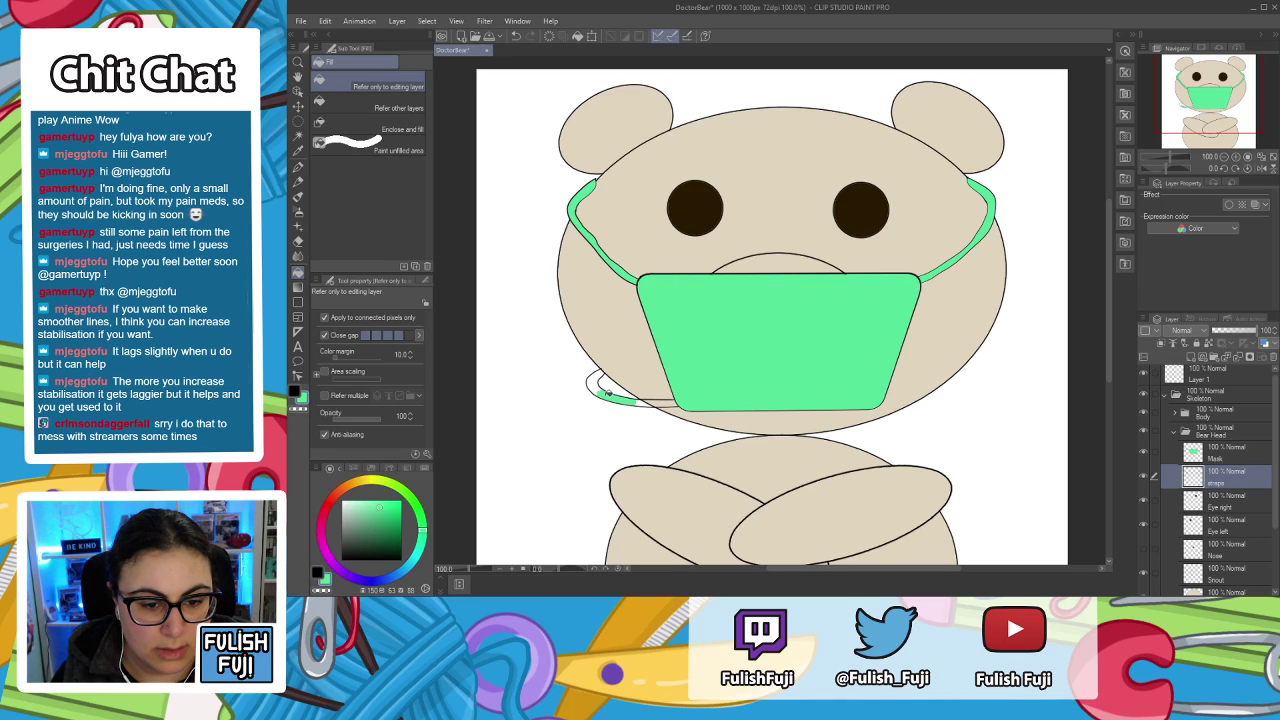
left_click_drag(597, 386, 676, 400)
left_click(678, 401)
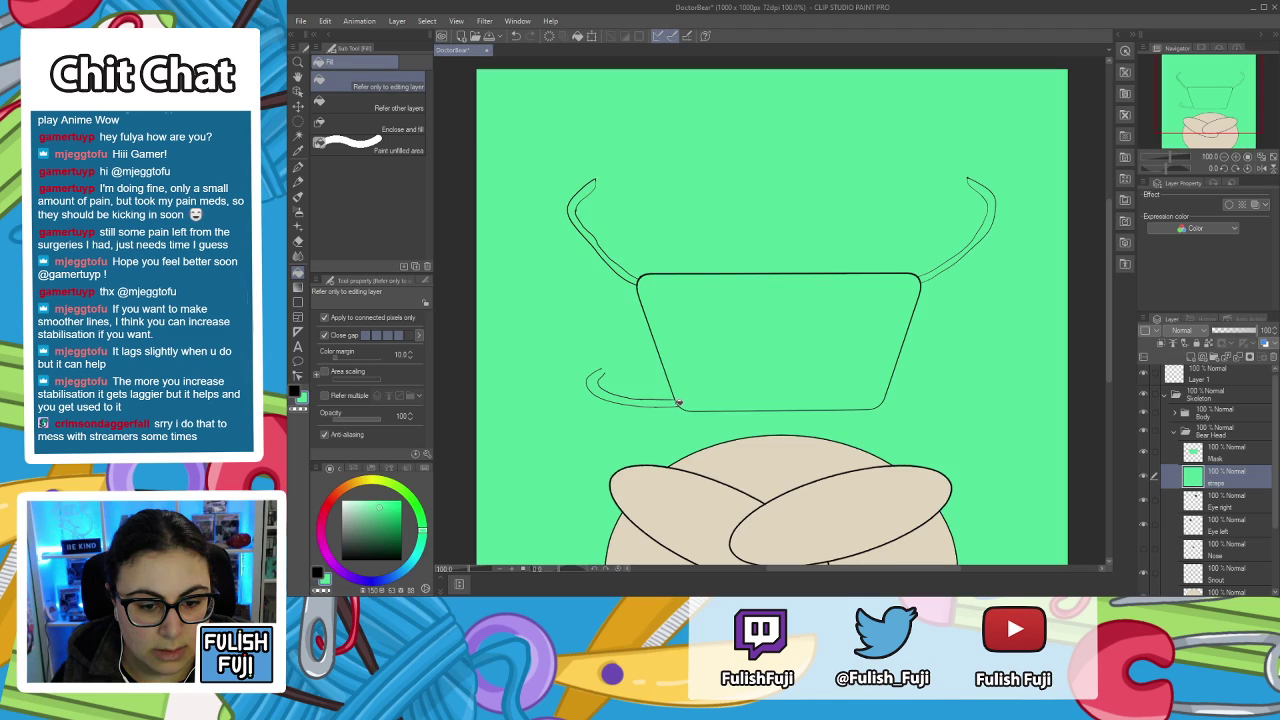
key("ctrl+z")
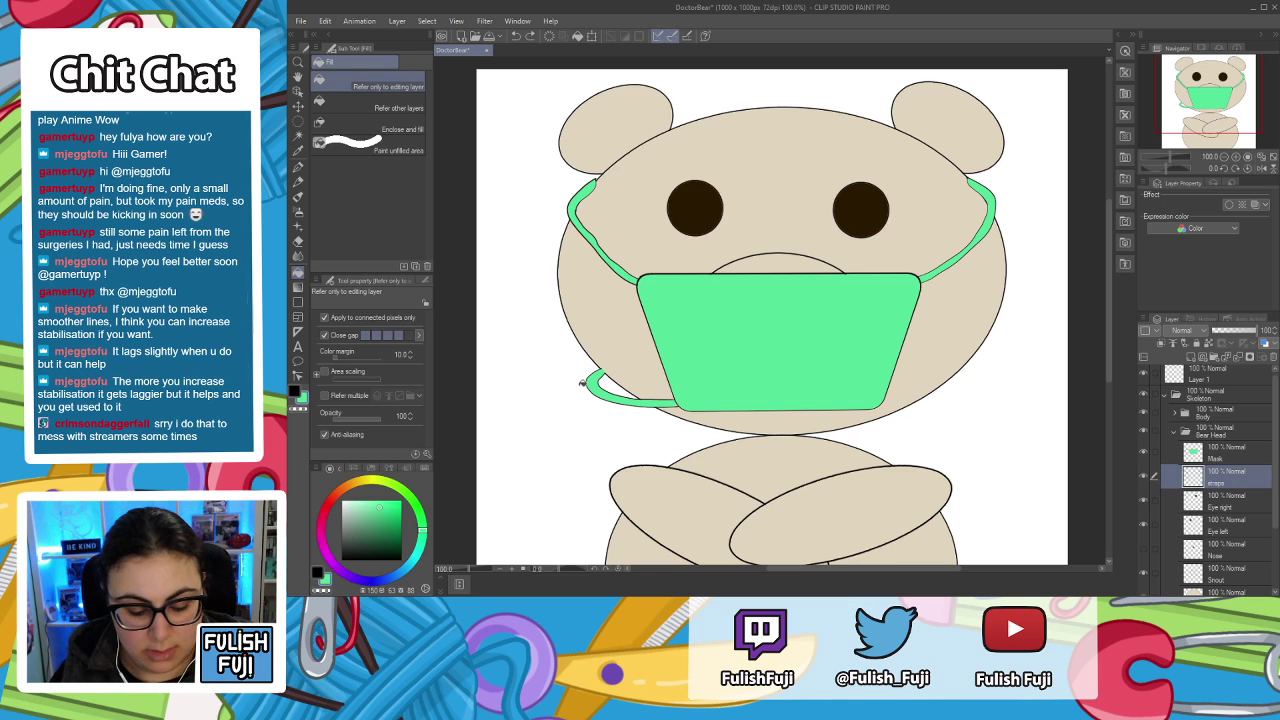
scroll(583, 383, "up", 2)
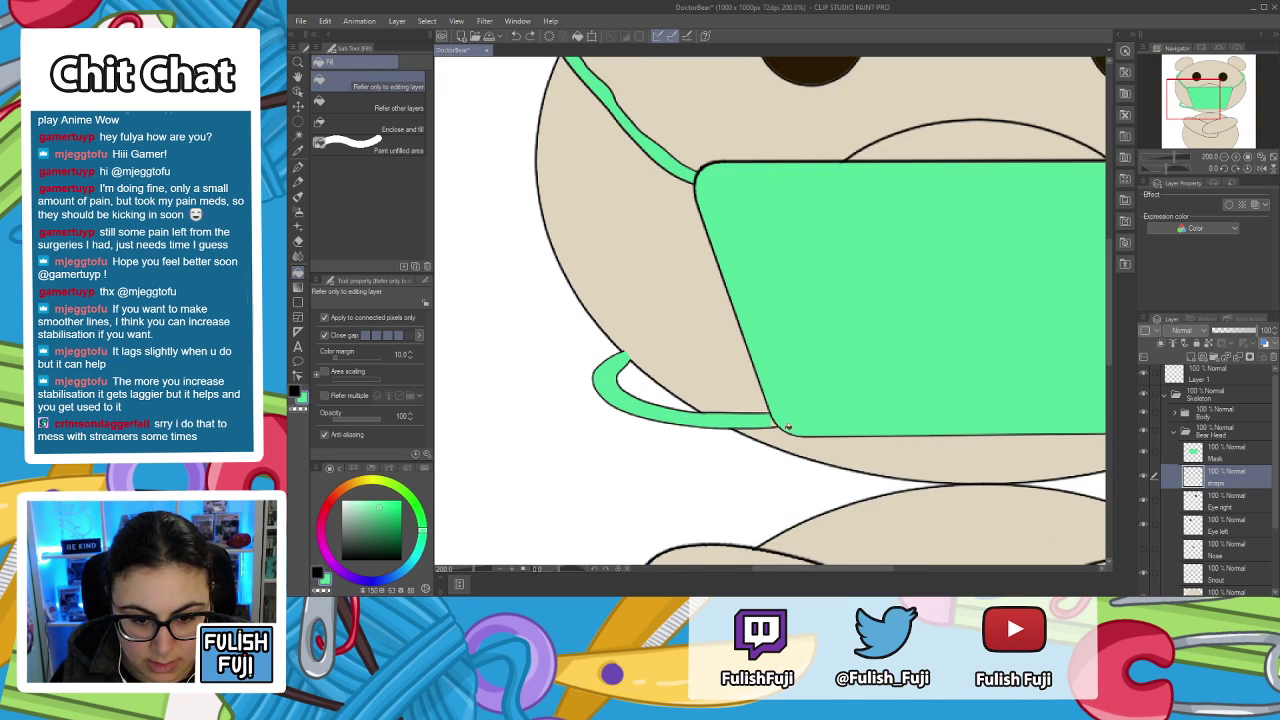
left_click(775, 417)
key("ctrl+z")
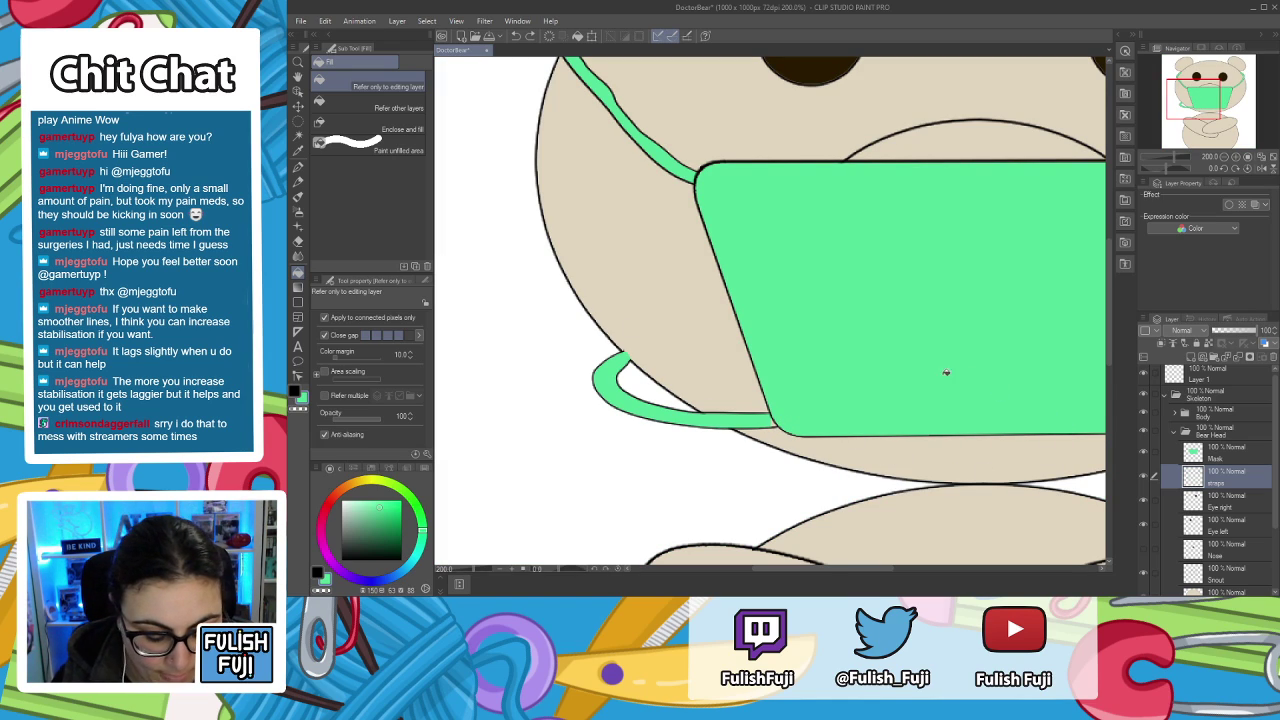
Touch up the lower-left strap's outer end at the head's edge with the black G-pen and the hard eraser.
key("p")
left_click(294, 391)
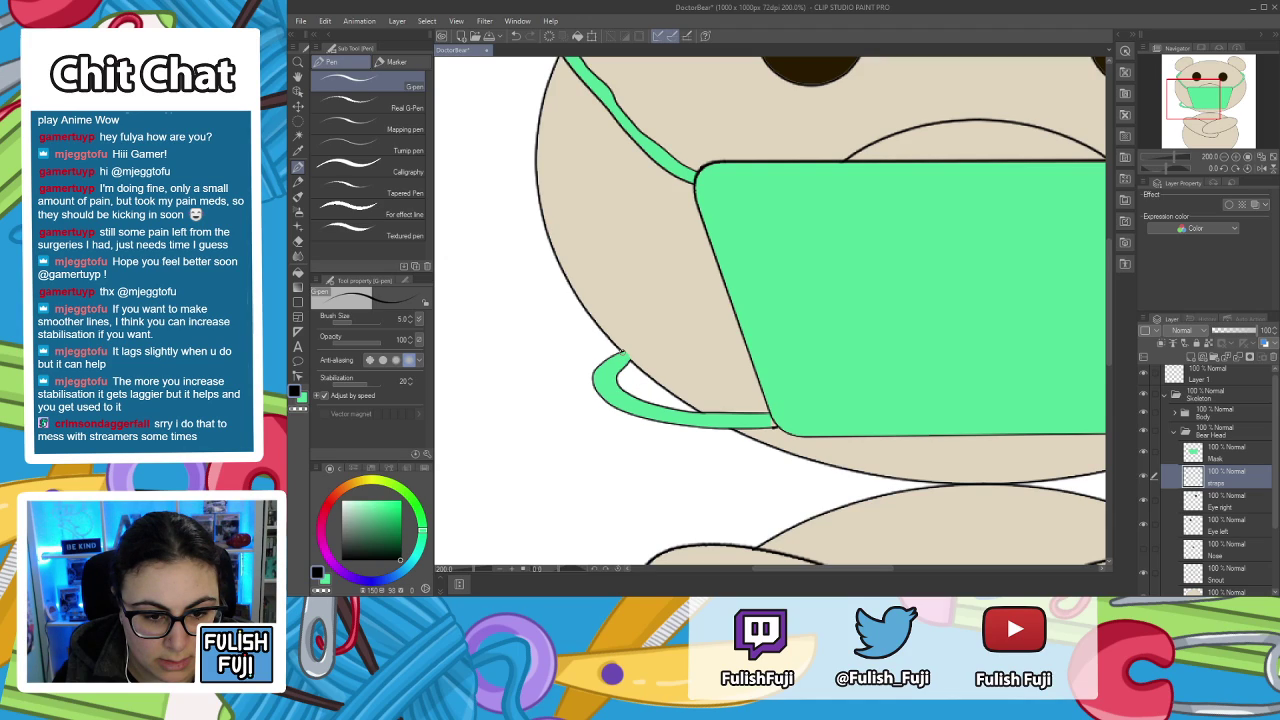
left_click_drag(622, 352, 703, 397)
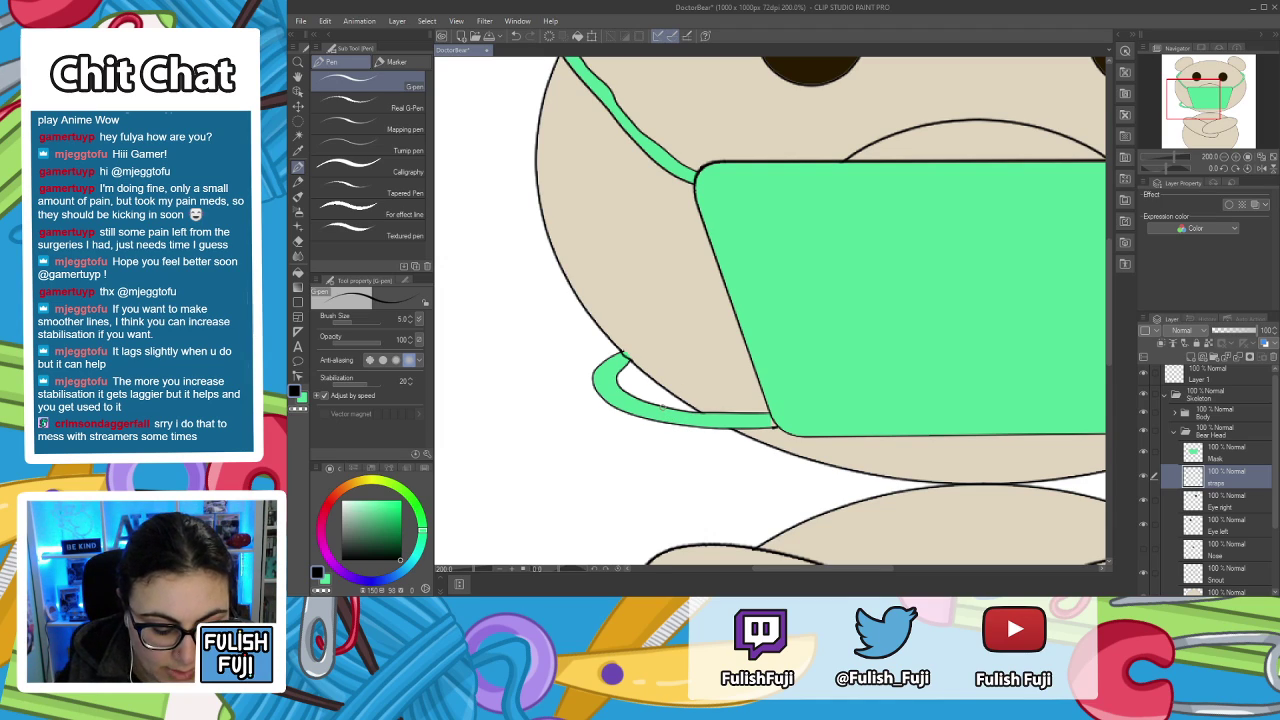
key("e")
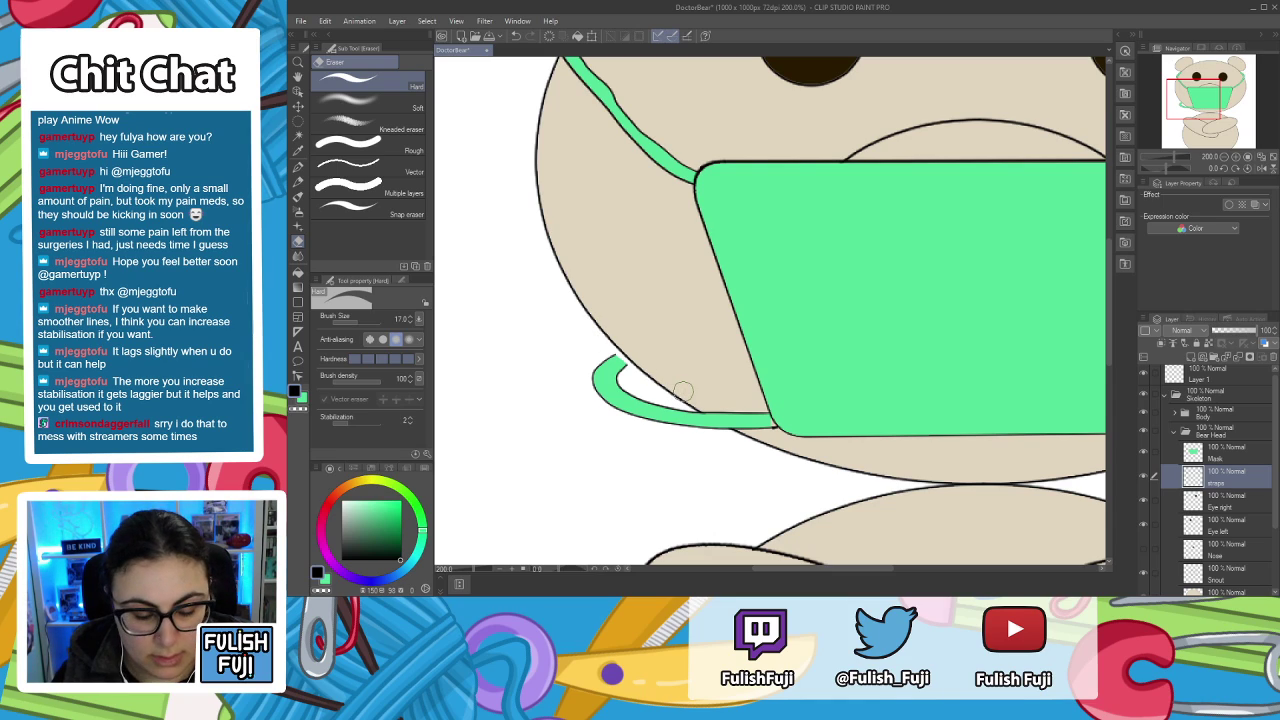
key("p")
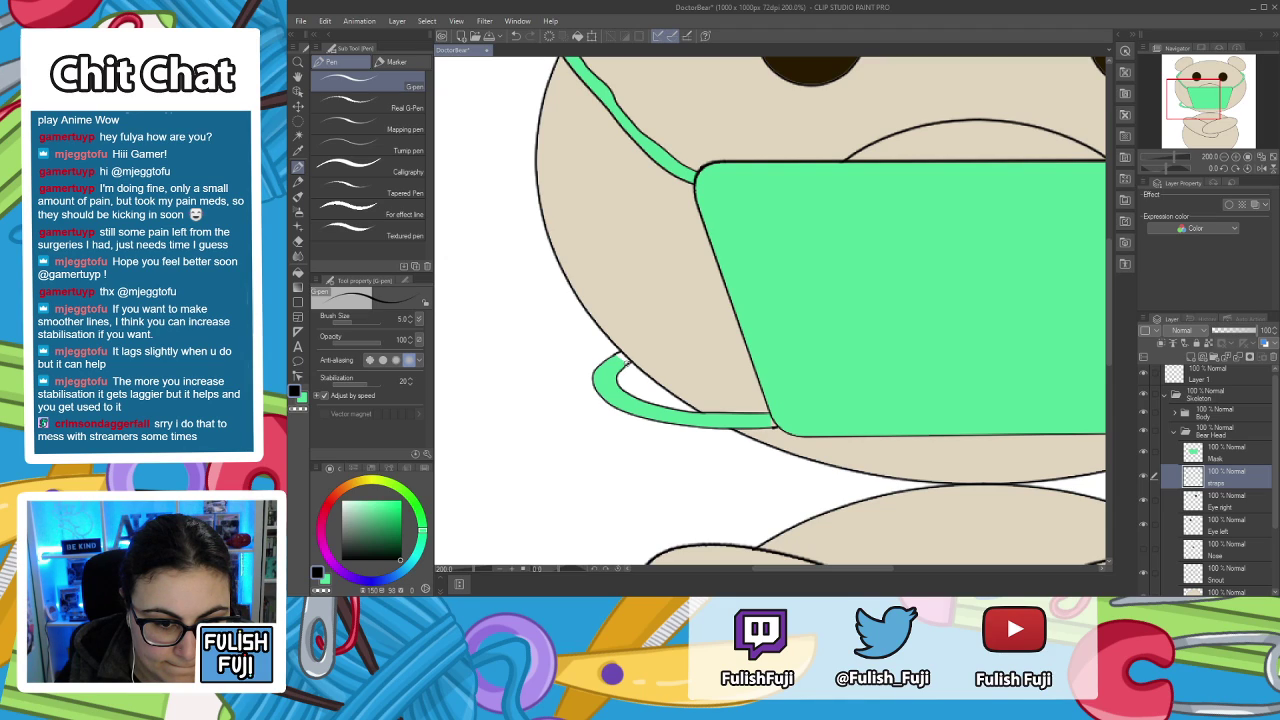
Try to fill the small gap at the lower-left strap's outer tip with mint green and undo the fills.
key("g")
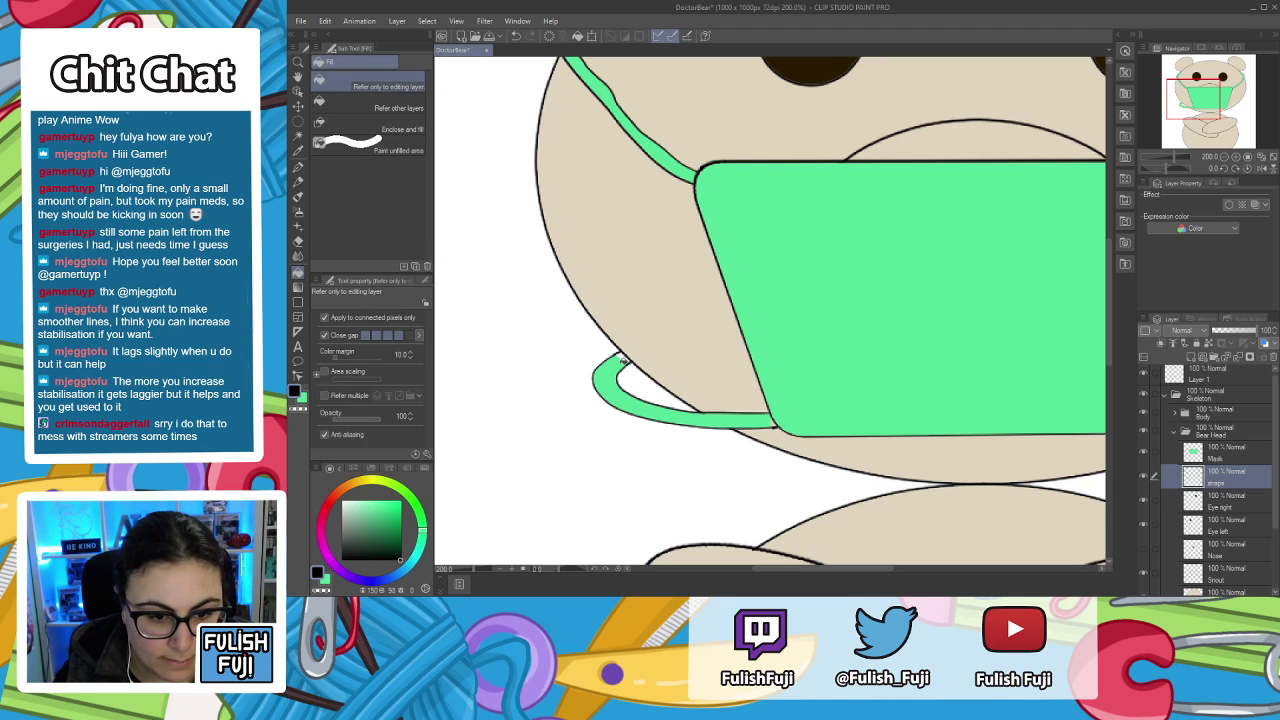
left_click(301, 406)
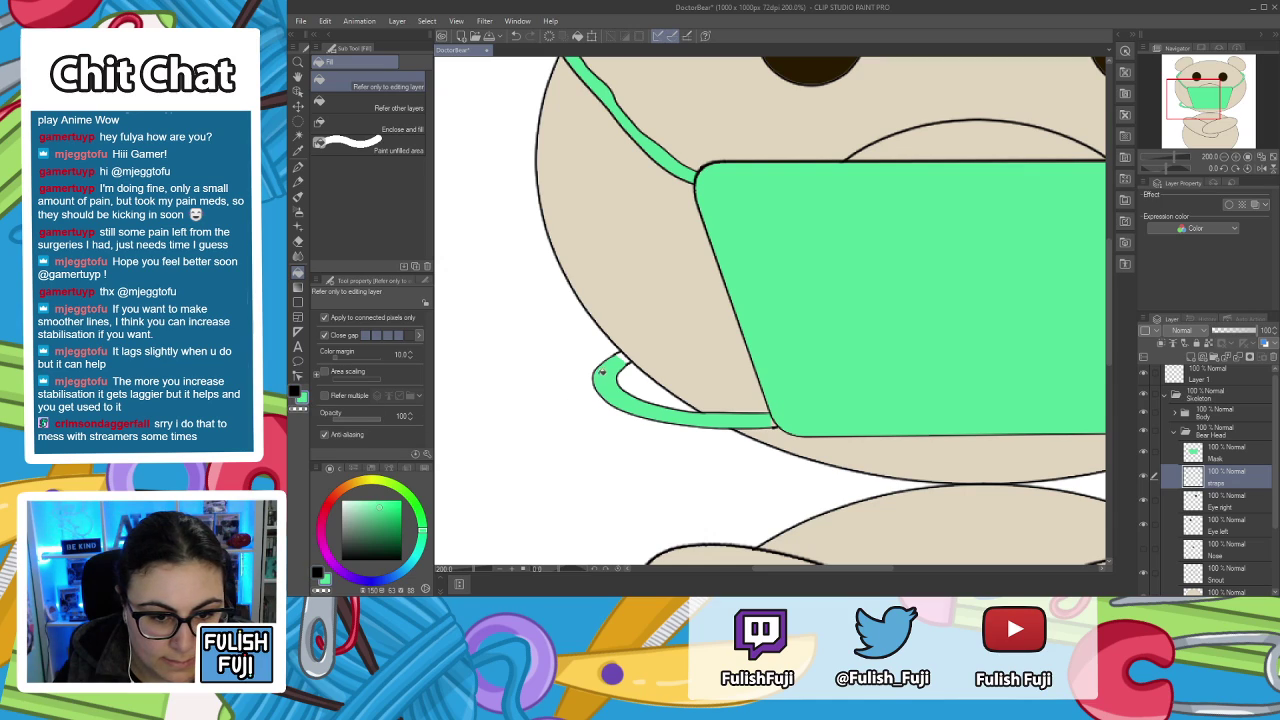
left_click(627, 357)
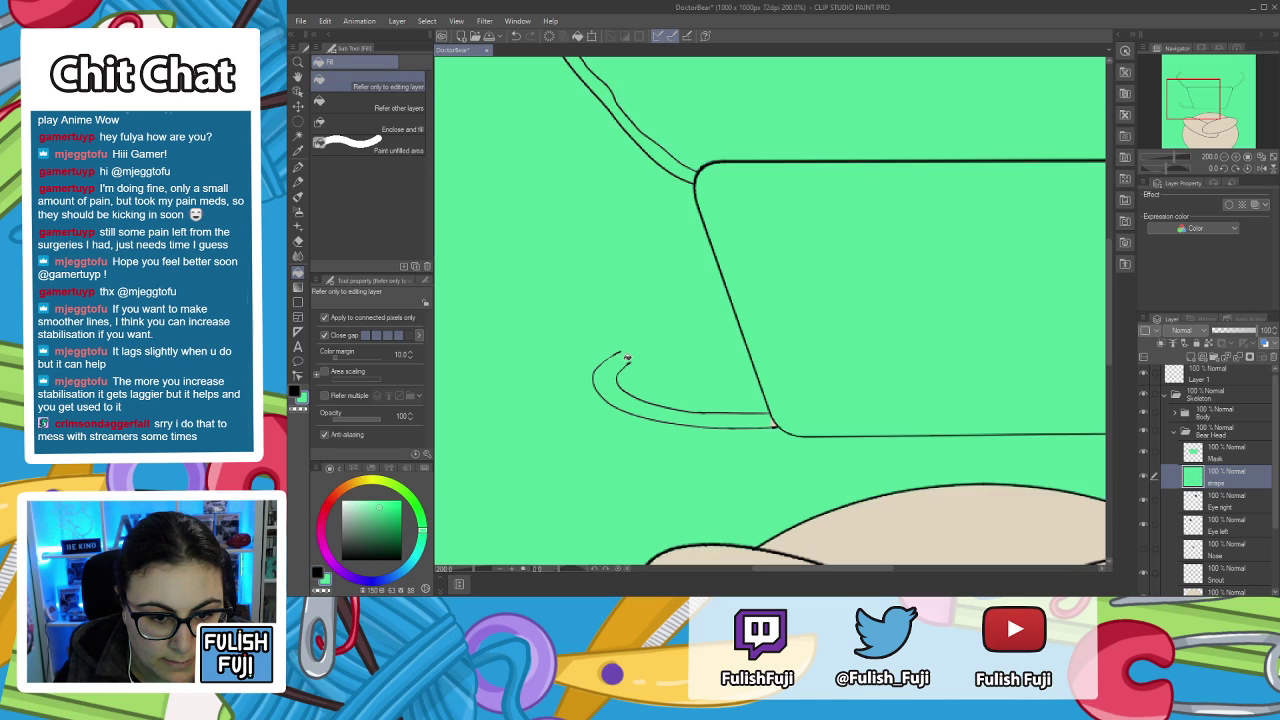
key("ctrl+z")
left_click(627, 357)
key("ctrl+z")
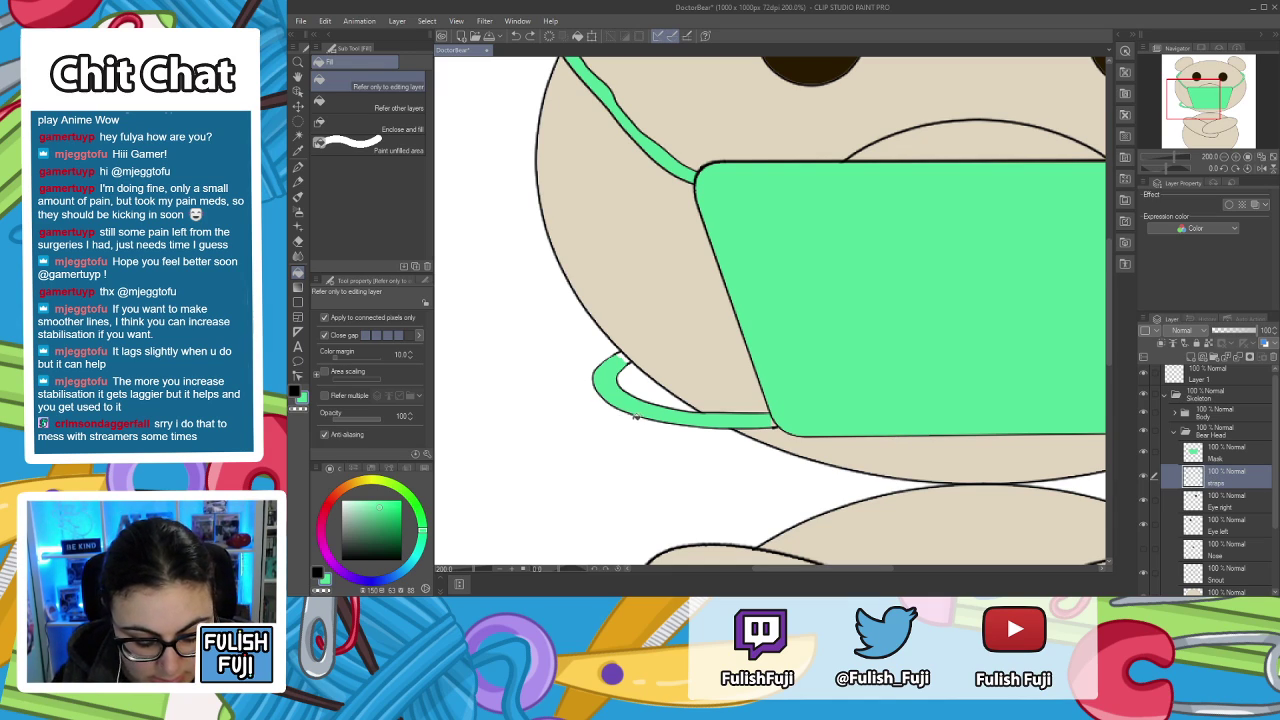
key("p")
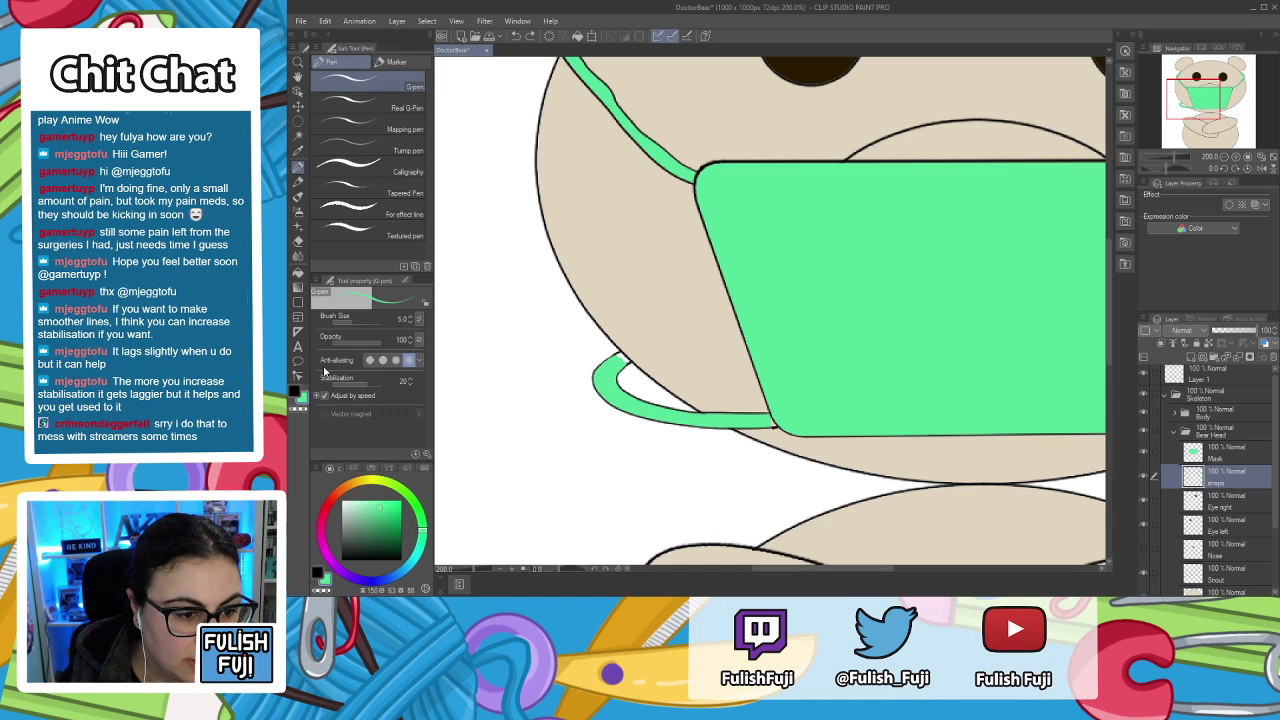
left_click(294, 390)
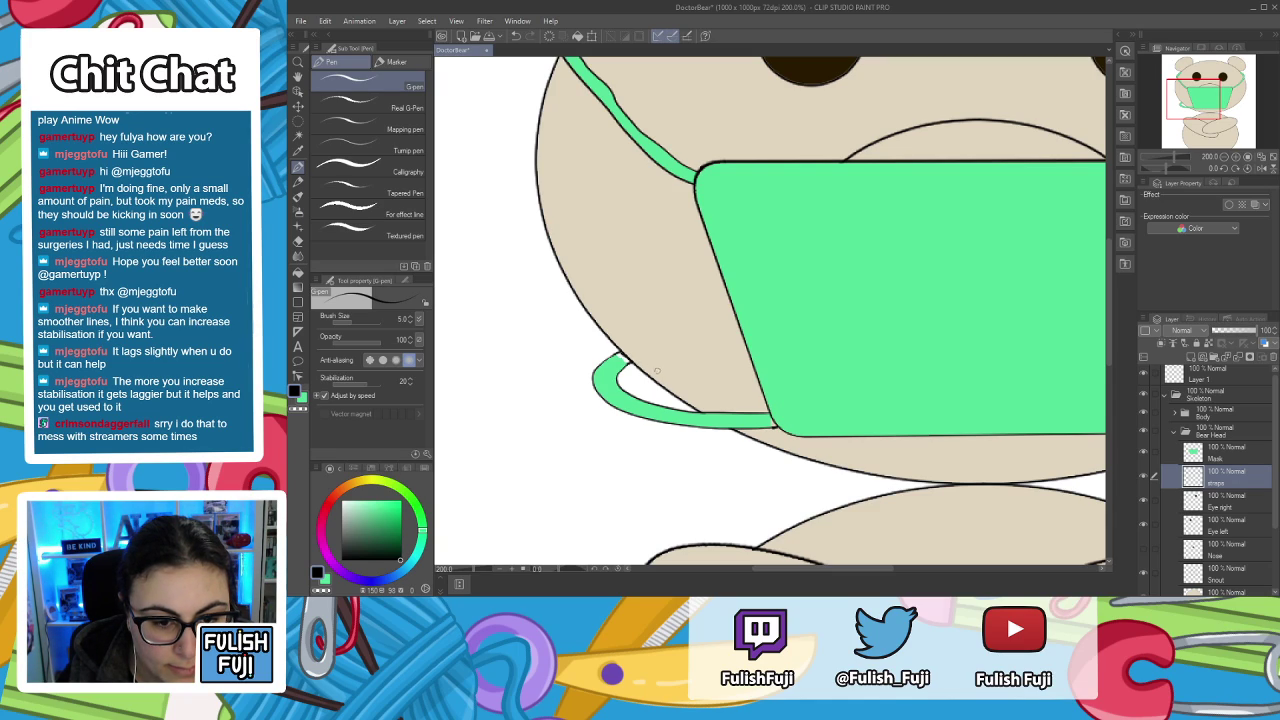
key("g")
key("g")
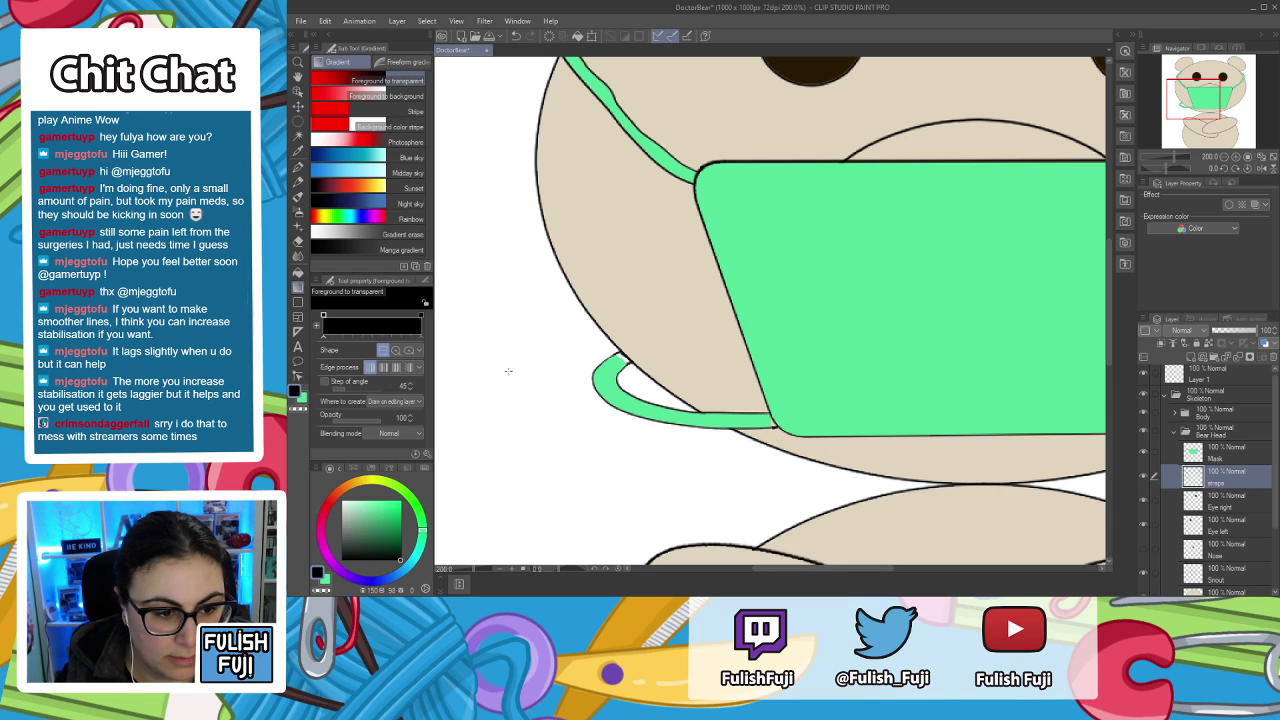
key("g")
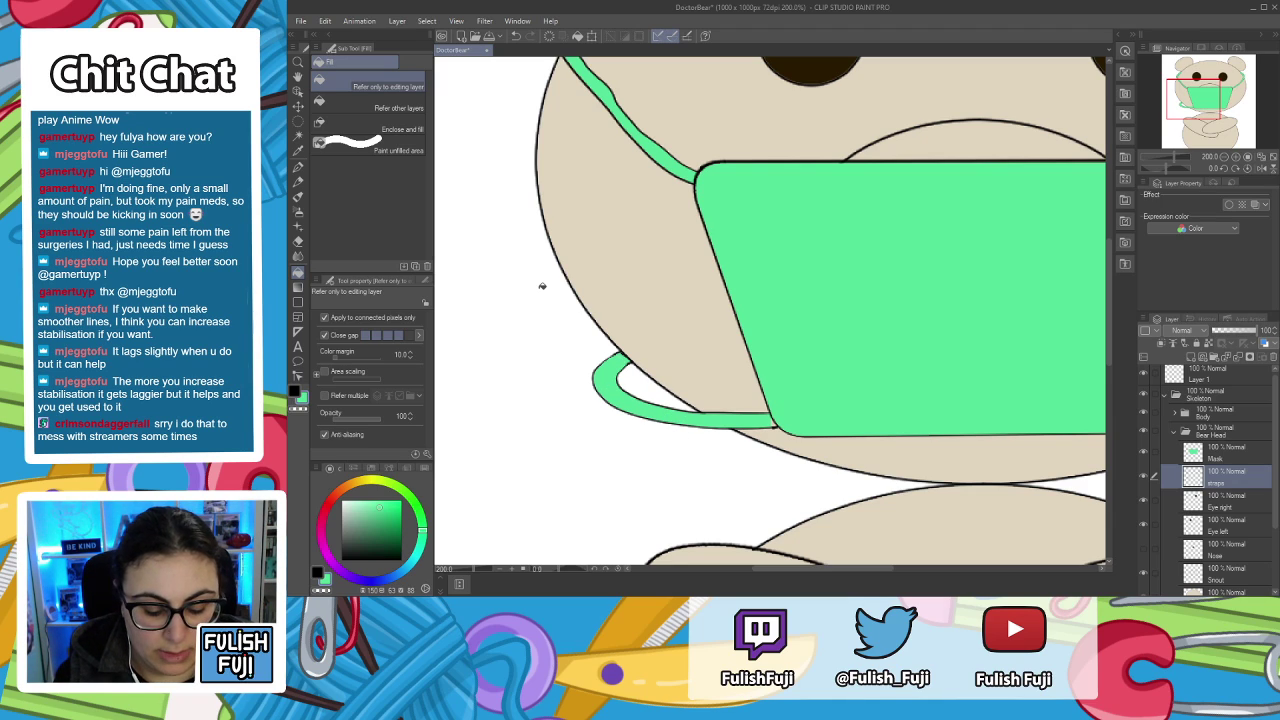
scroll(541, 286, "down", 5)
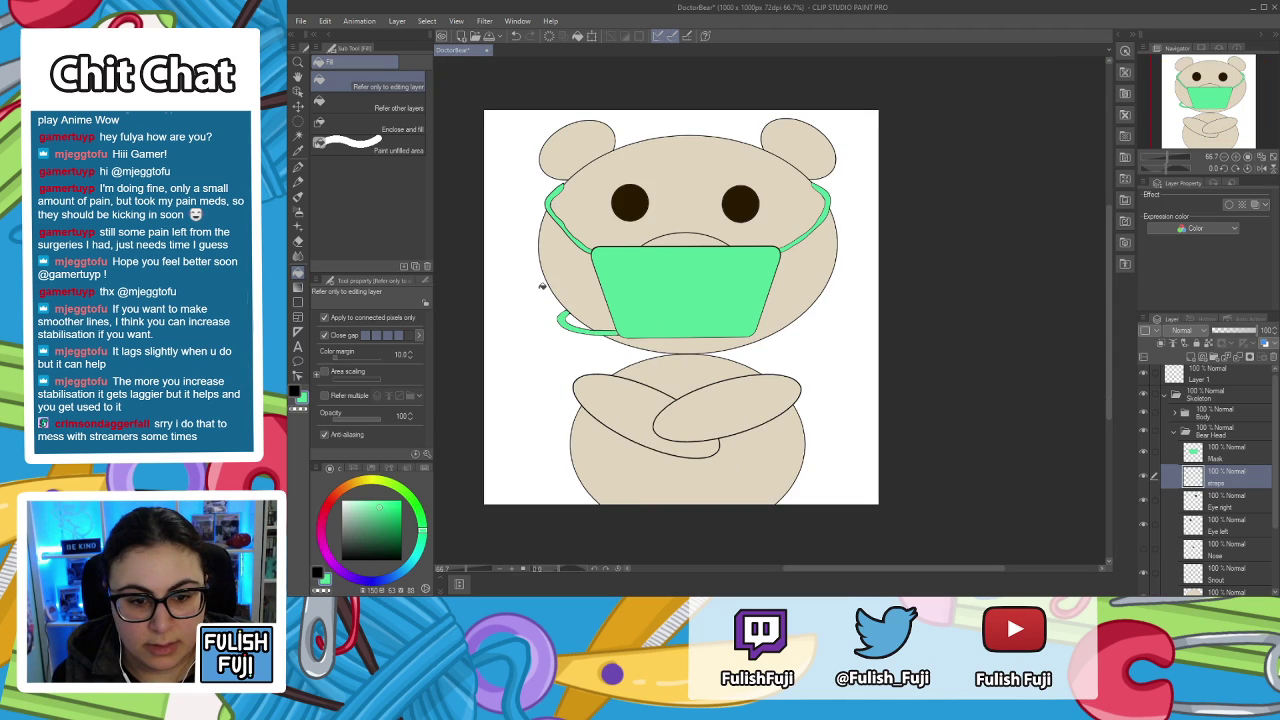
scroll(541, 286, "up", 3)
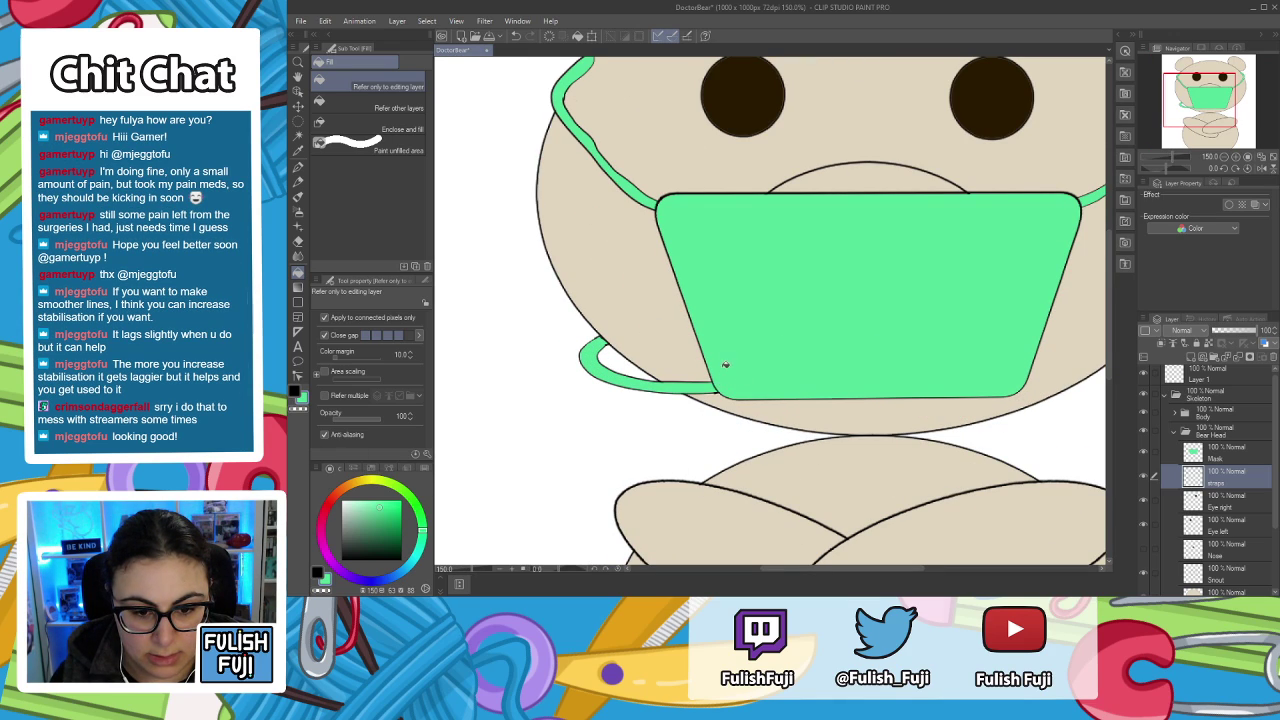
scroll(448, 287, "down", 3)
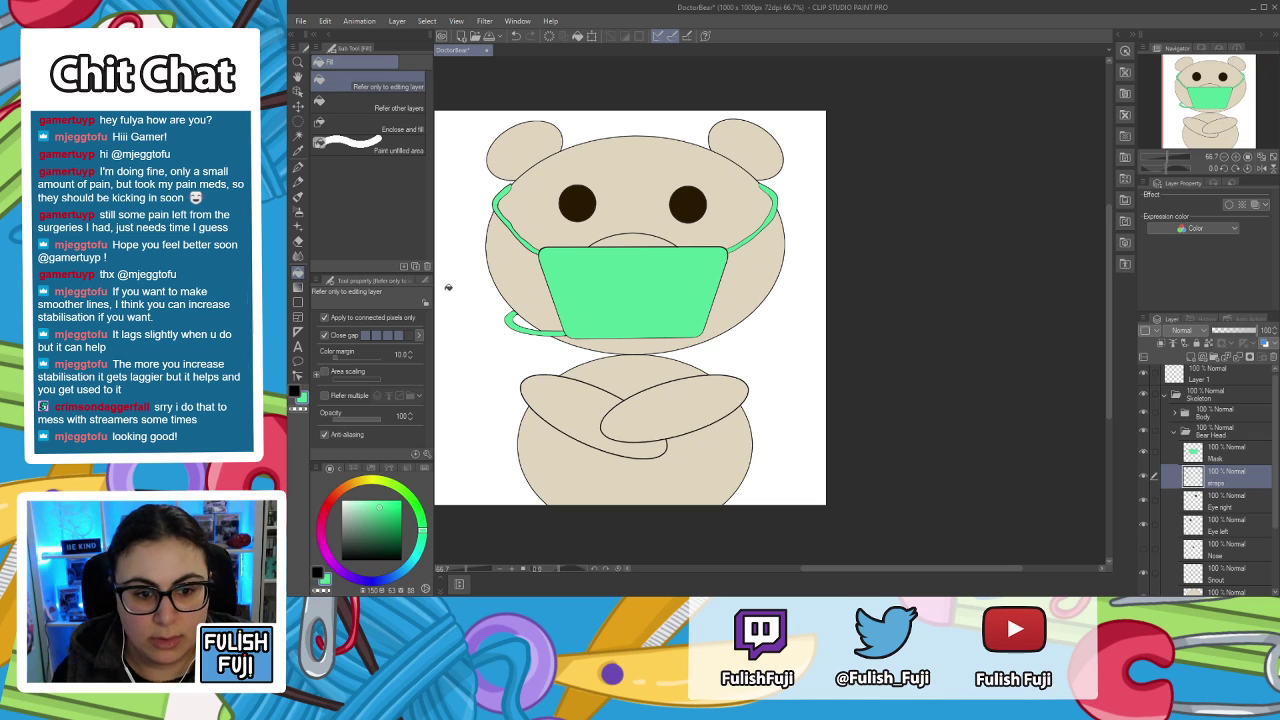
Outline the missing lower mask strap in black with the G-pen, curving from the mask's lower-right corner around the bear's cheek.
key("space")
left_click_drag(482, 333, 617, 334)
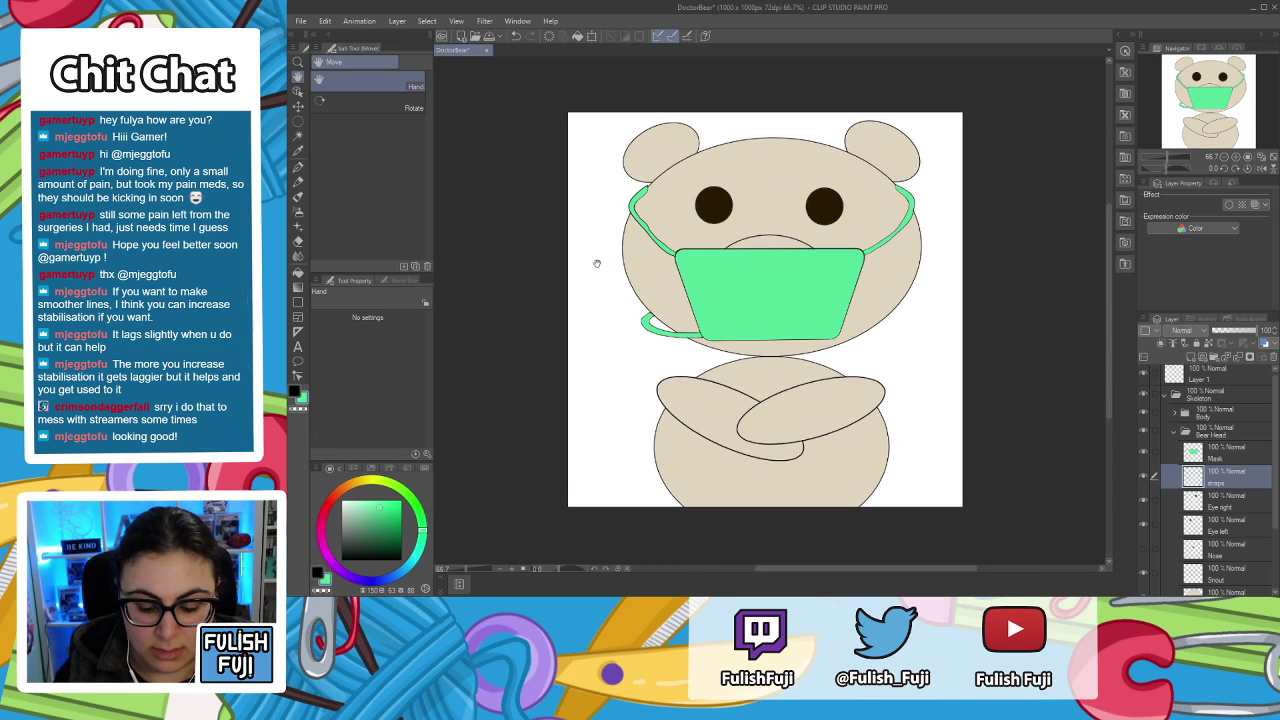
scroll(597, 263, "up", 2)
left_click_drag(735, 363, 669, 383)
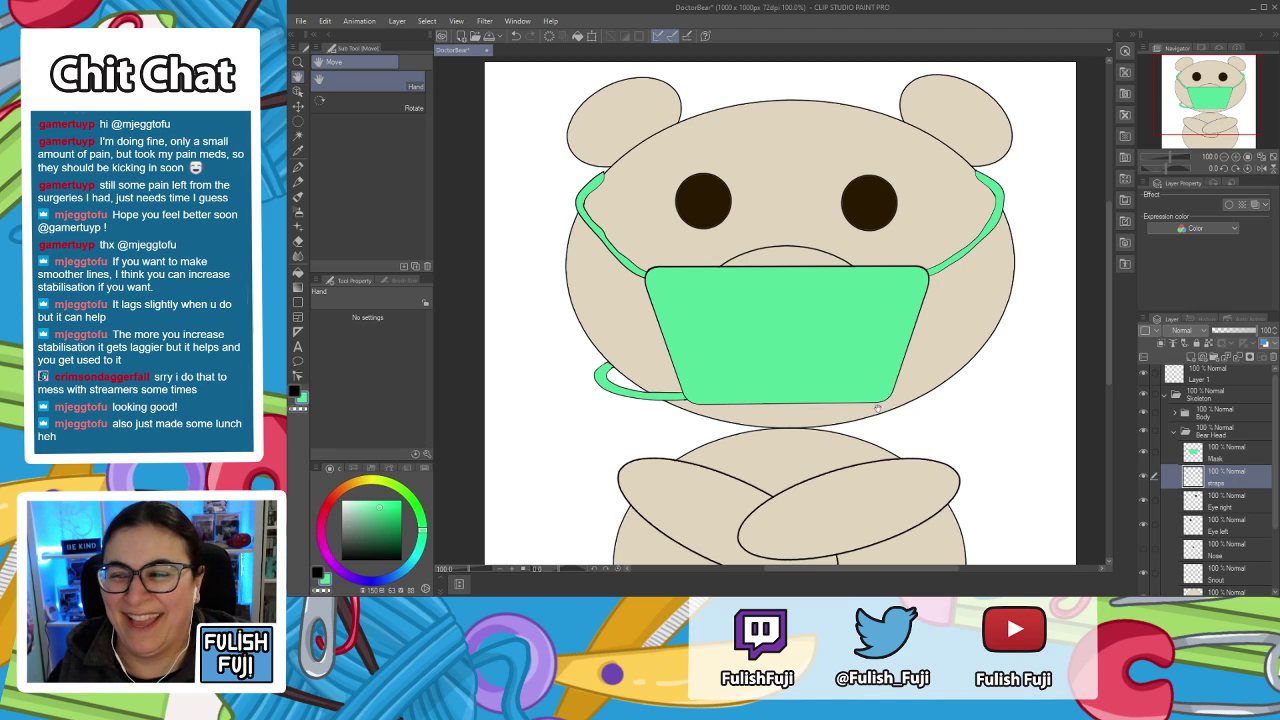
key("p")
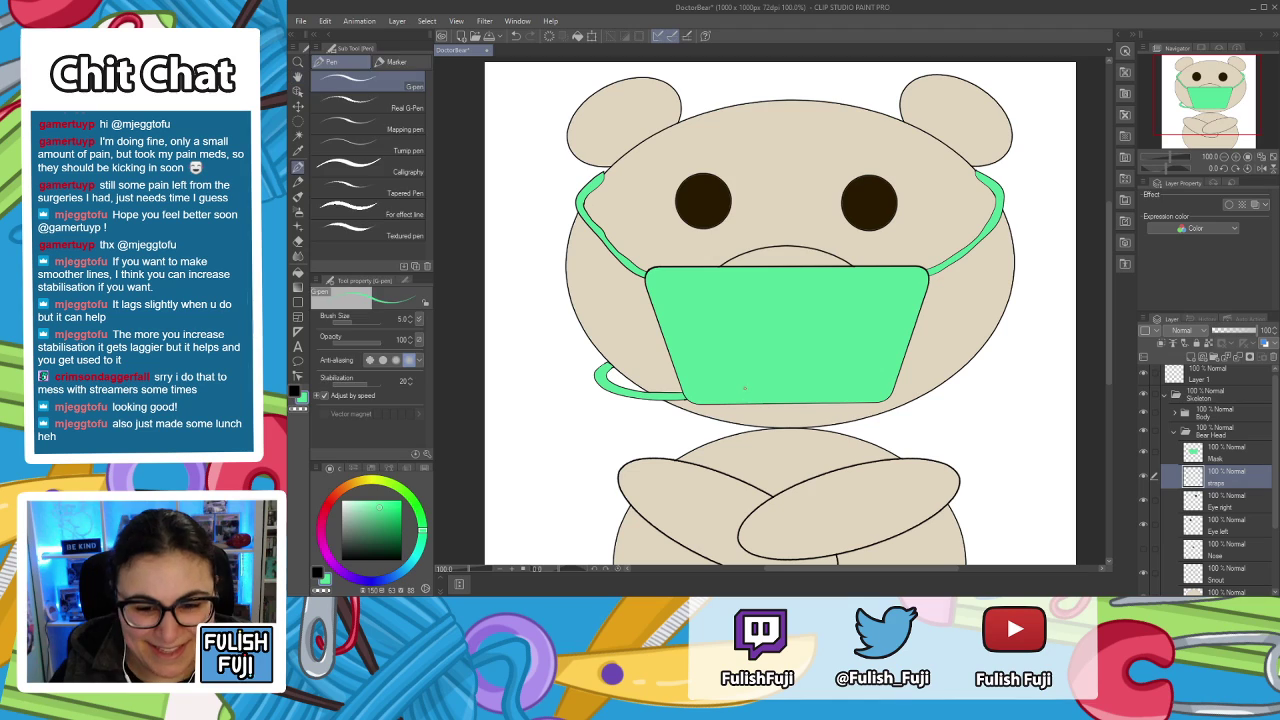
left_click(295, 389)
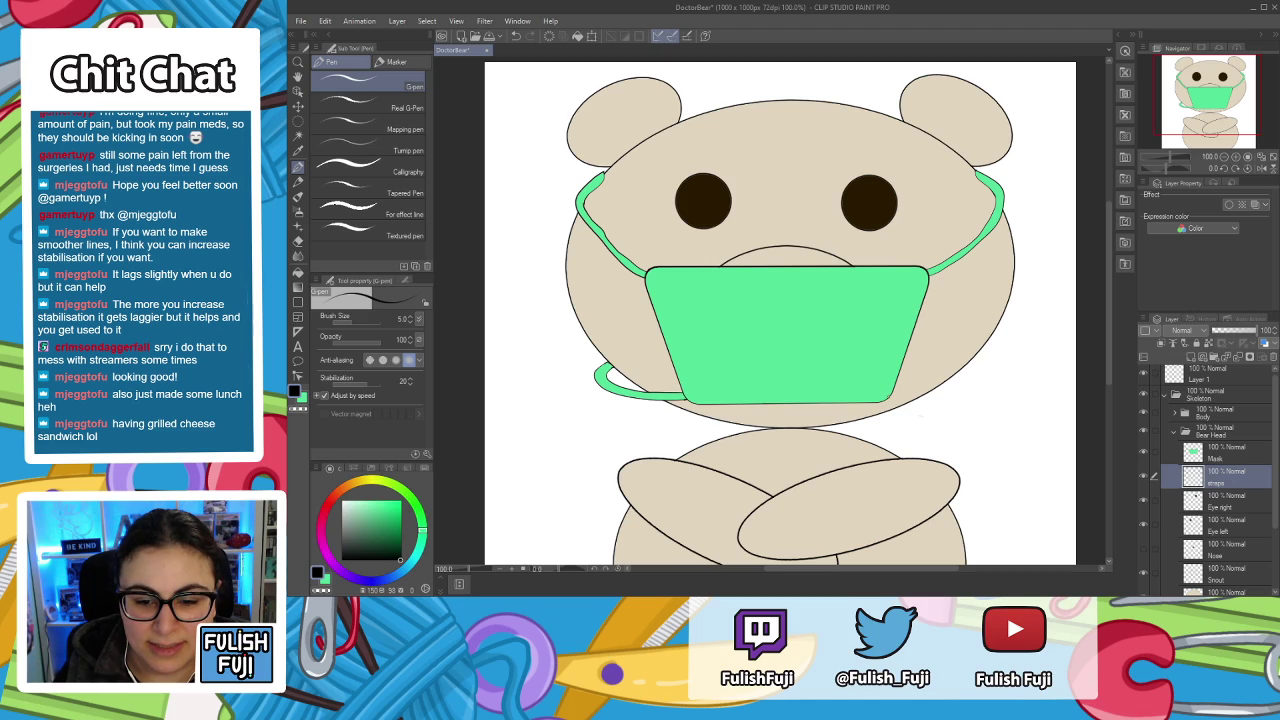
mouse_move(910, 398)
left_mouse_down()
mouse_move(976, 382)
mouse_move(985, 363)
left_mouse_up()
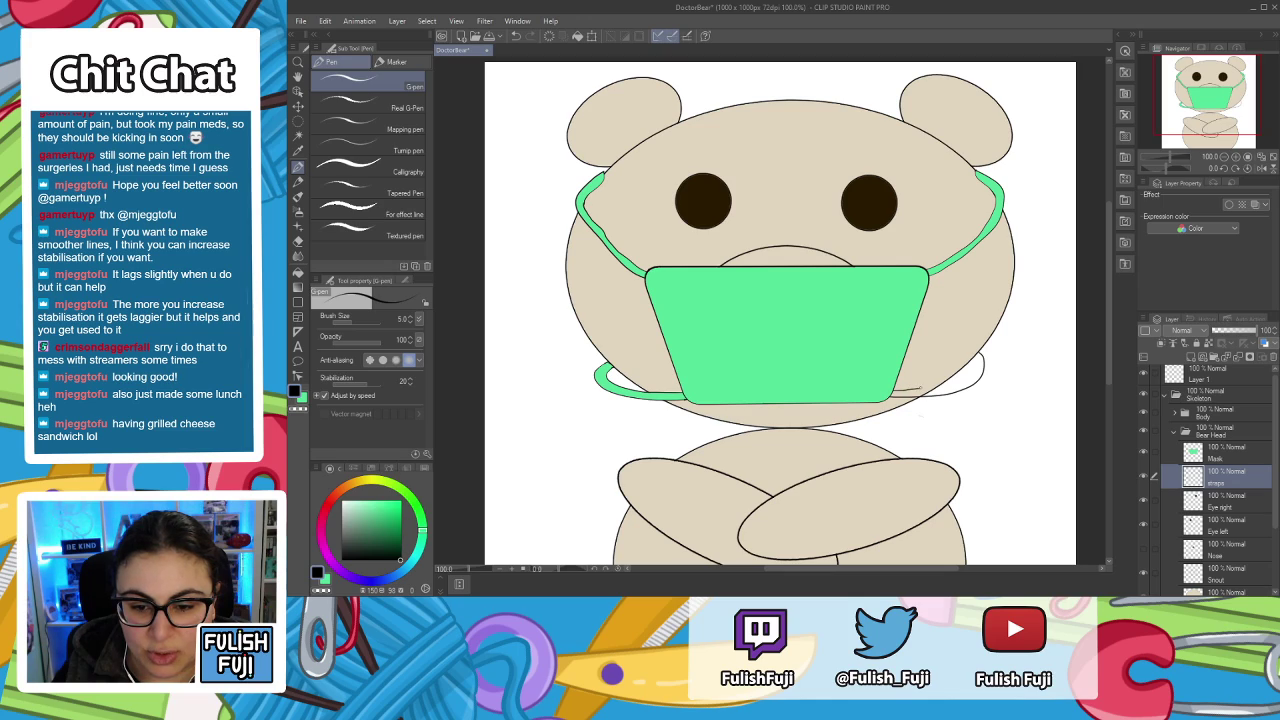
left_click_drag(936, 388, 962, 378)
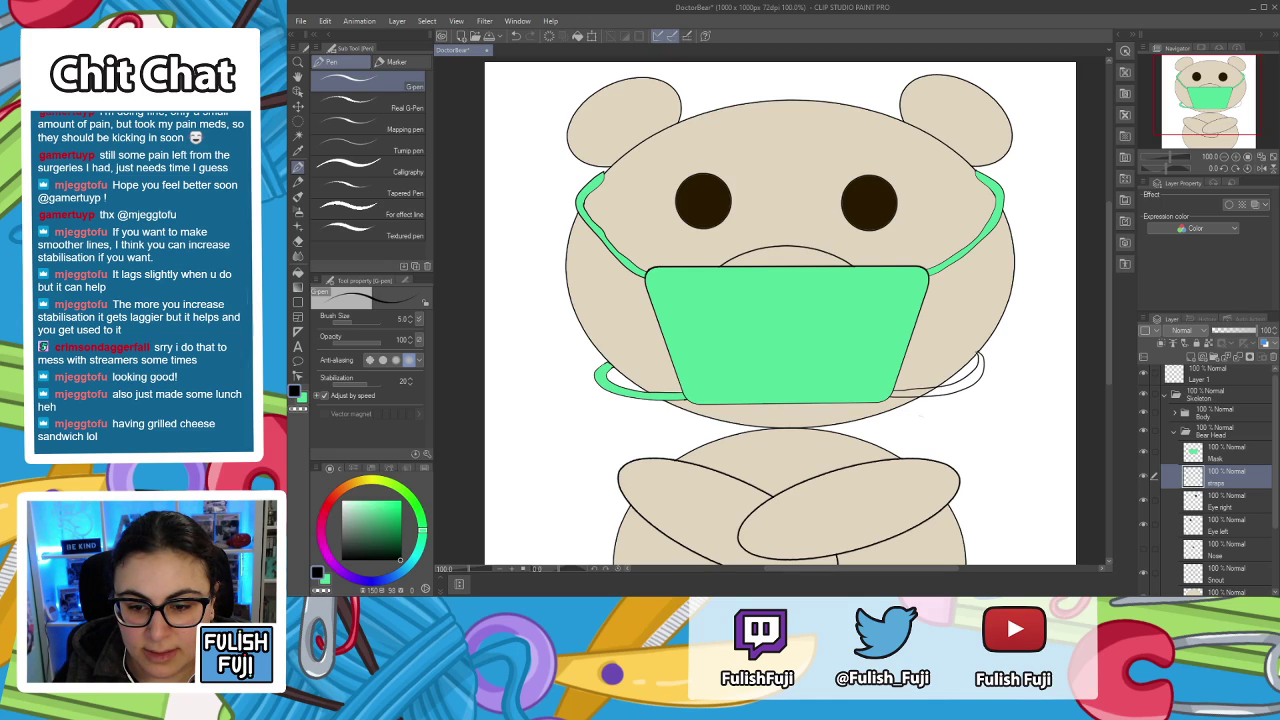
key("ctrl+z")
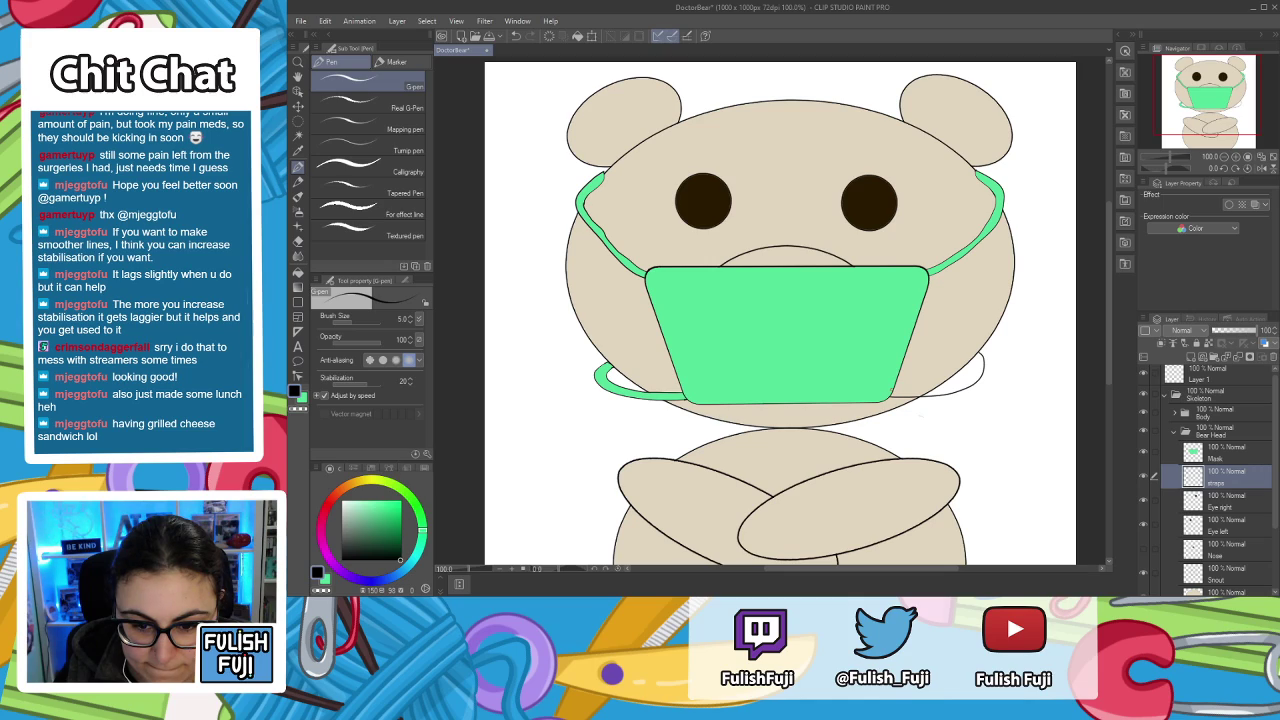
left_click_drag(928, 389, 954, 385)
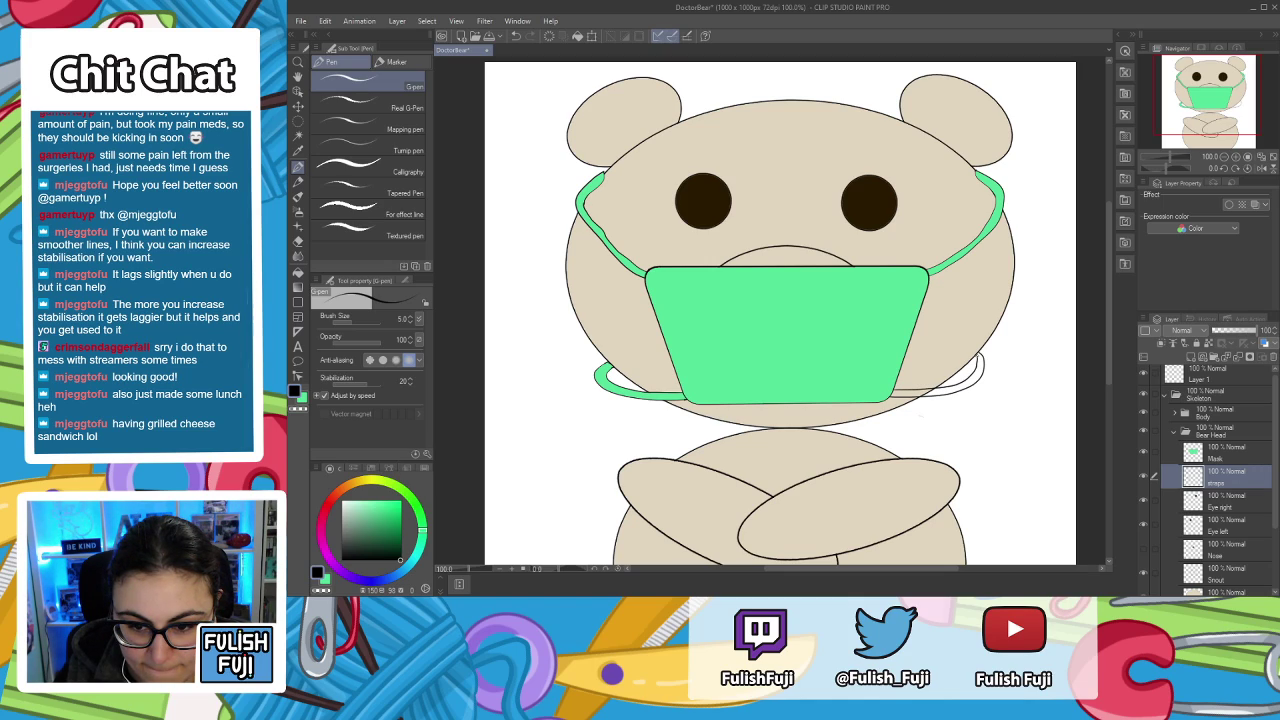
Fill the newly outlined lower-right mask strap with the mask's green.
scroll(872, 346, "up", 4)
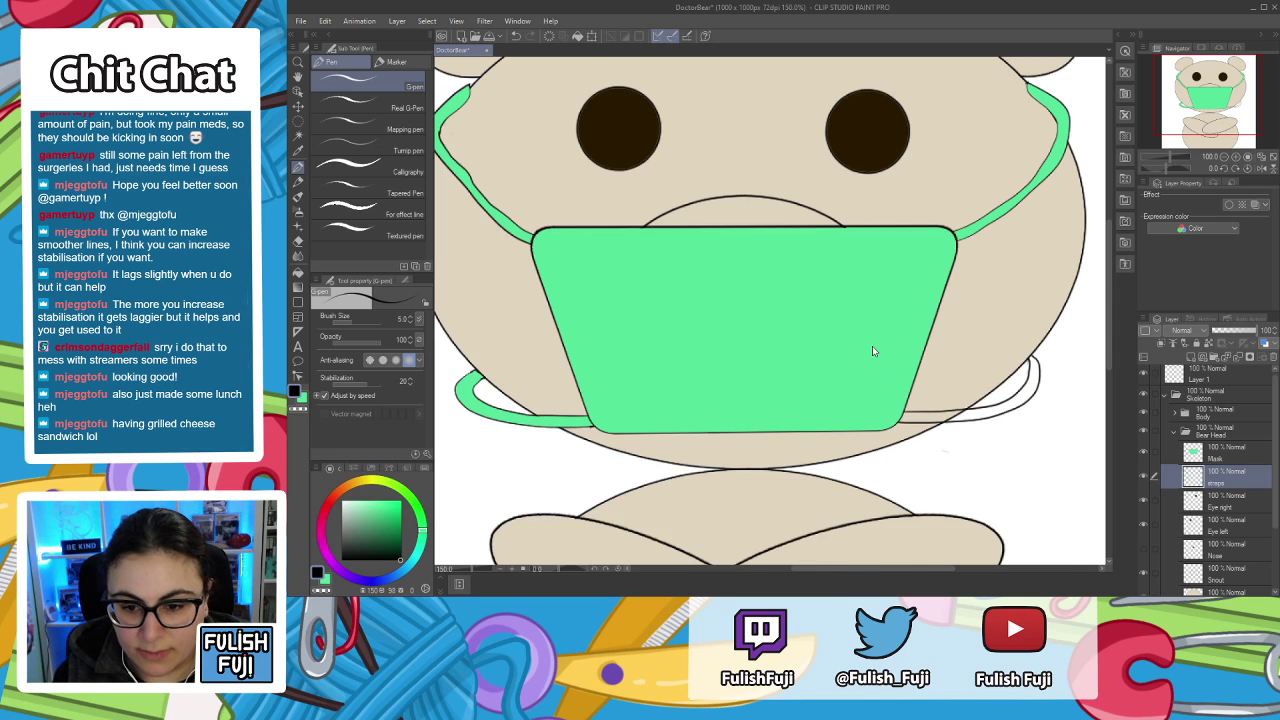
key("space")
left_click_drag(969, 343, 701, 342)
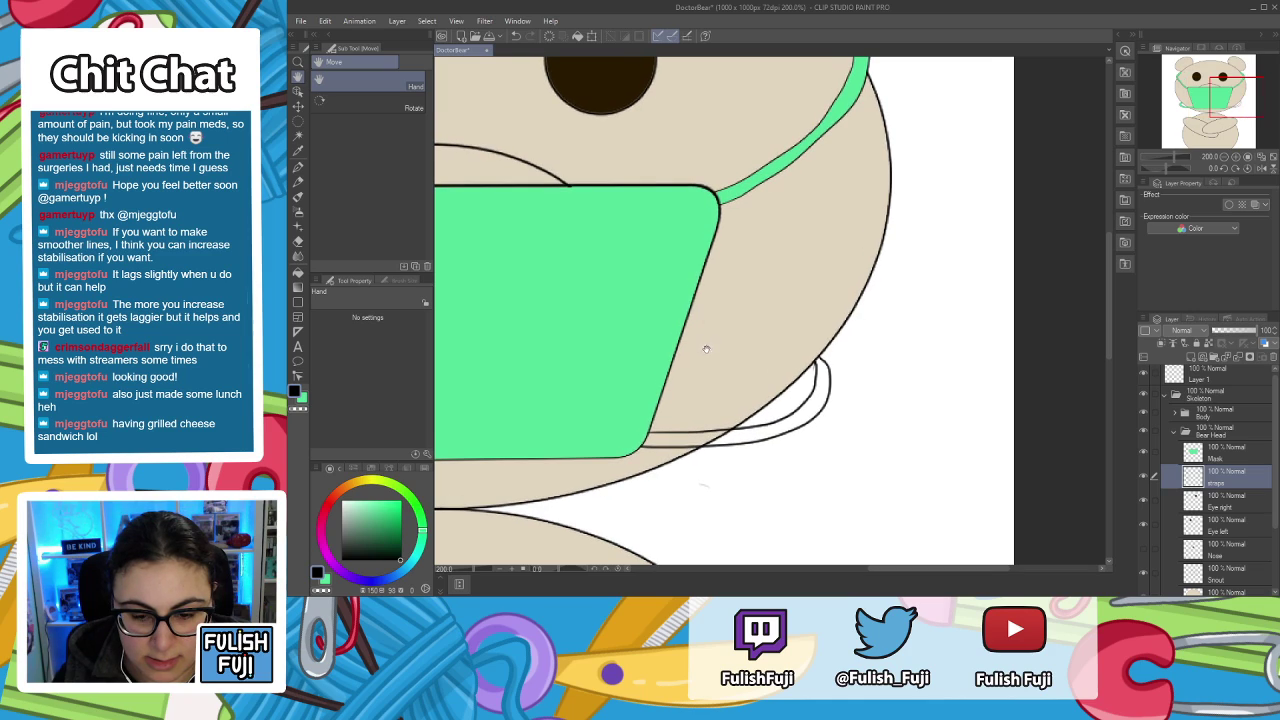
key("p")
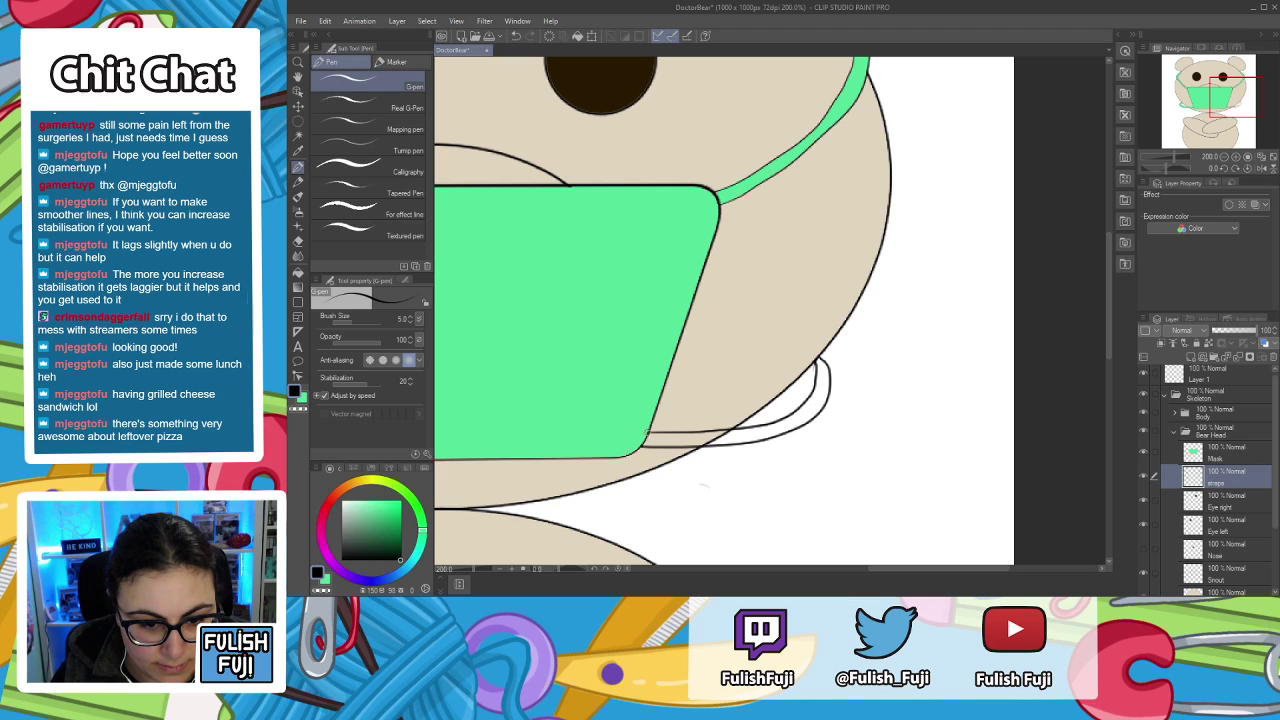
key("g")
key("g")
left_click(303, 400)
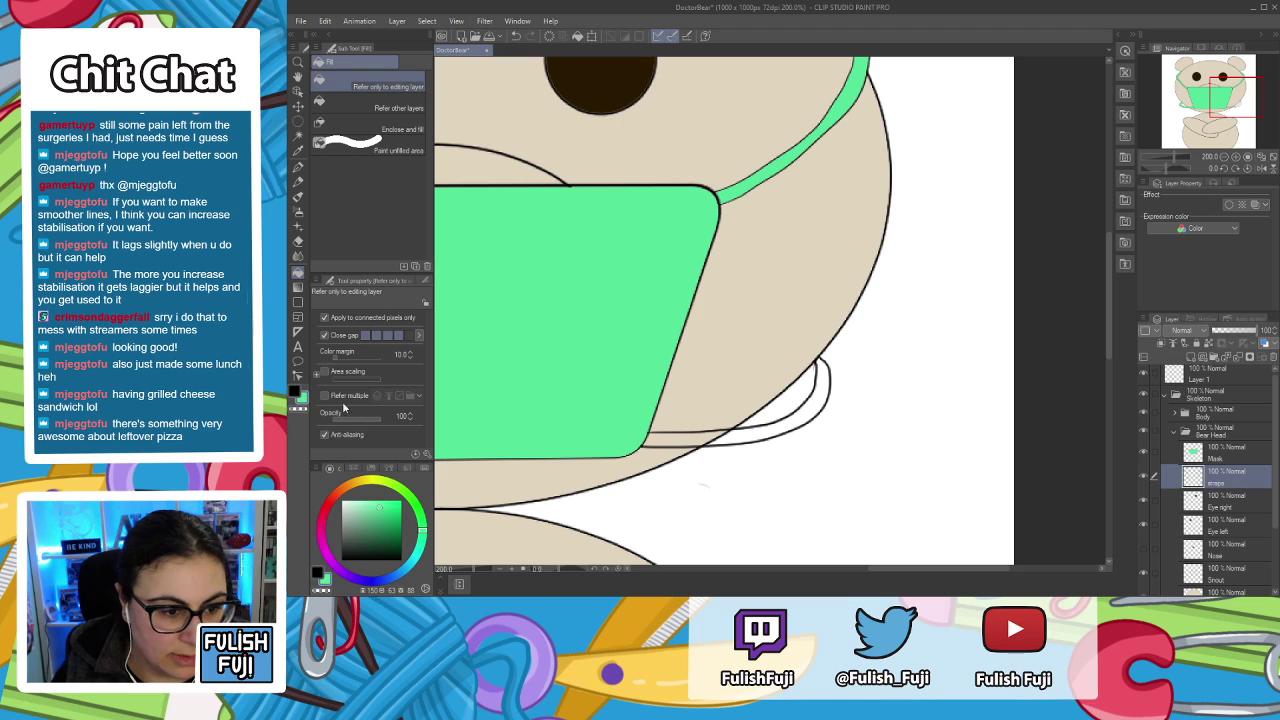
left_click(750, 428)
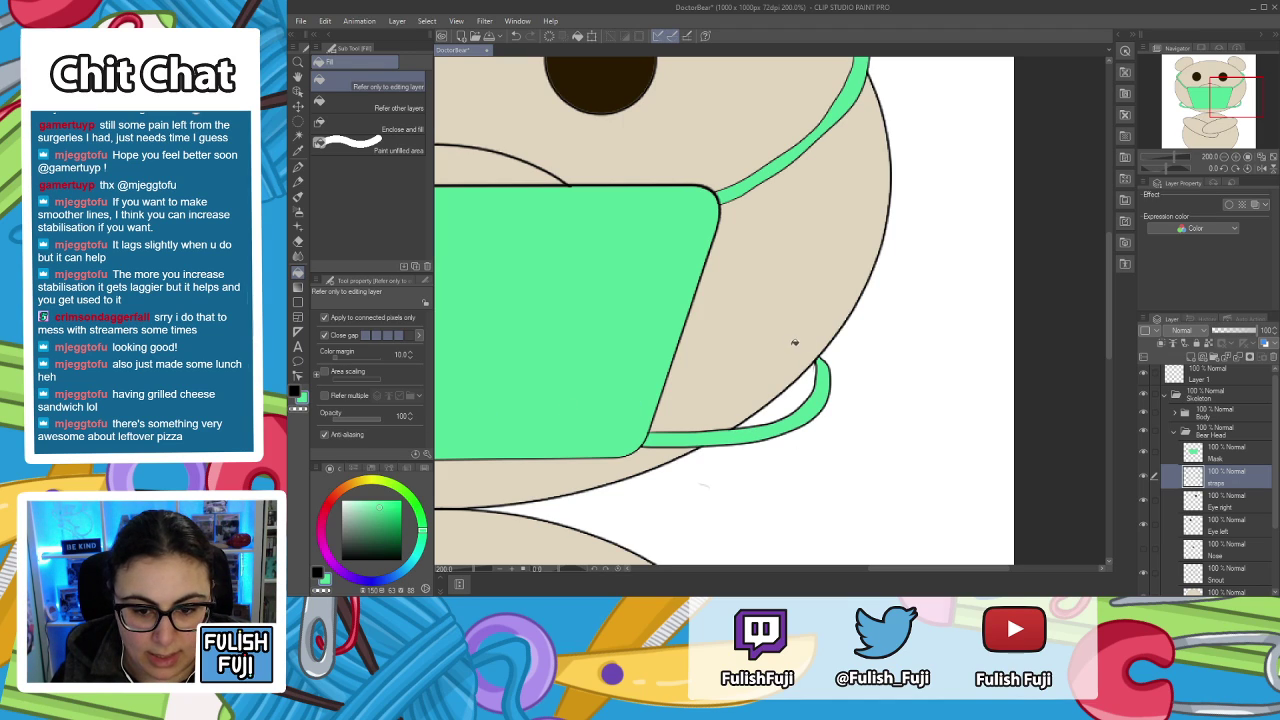
scroll(648, 273, "down", 2)
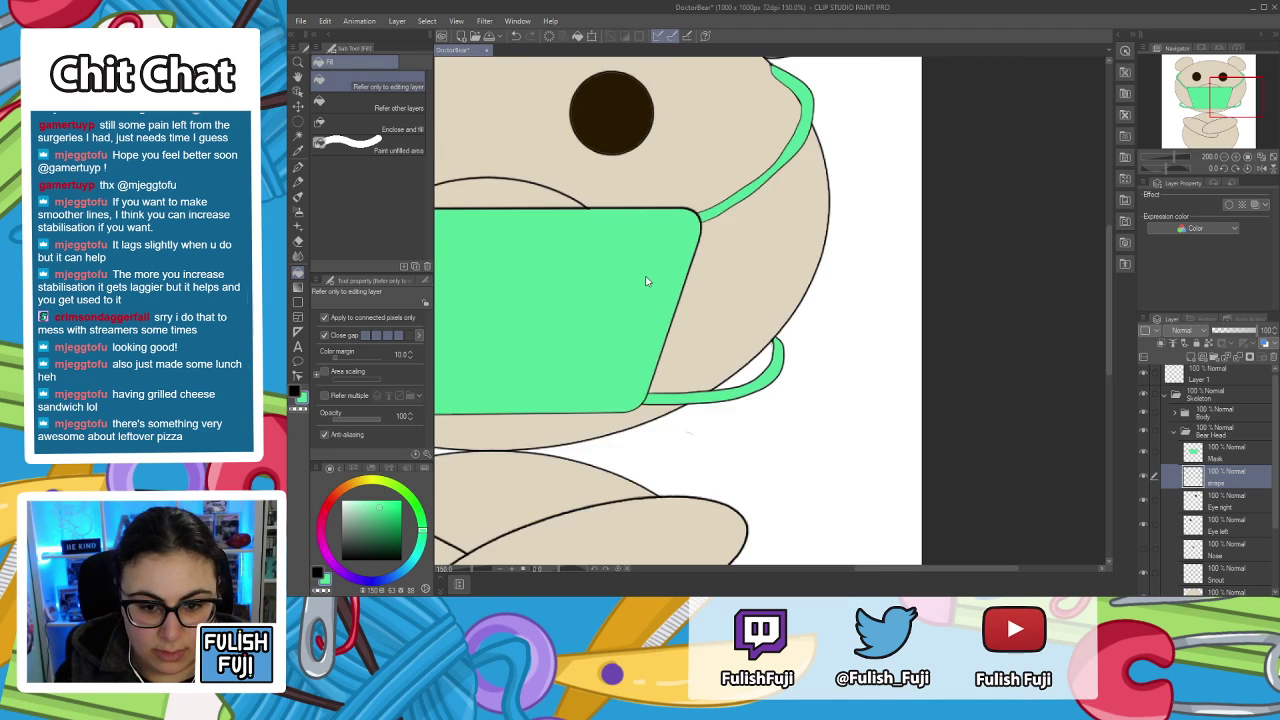
key("h")
left_click_drag(463, 297, 682, 344)
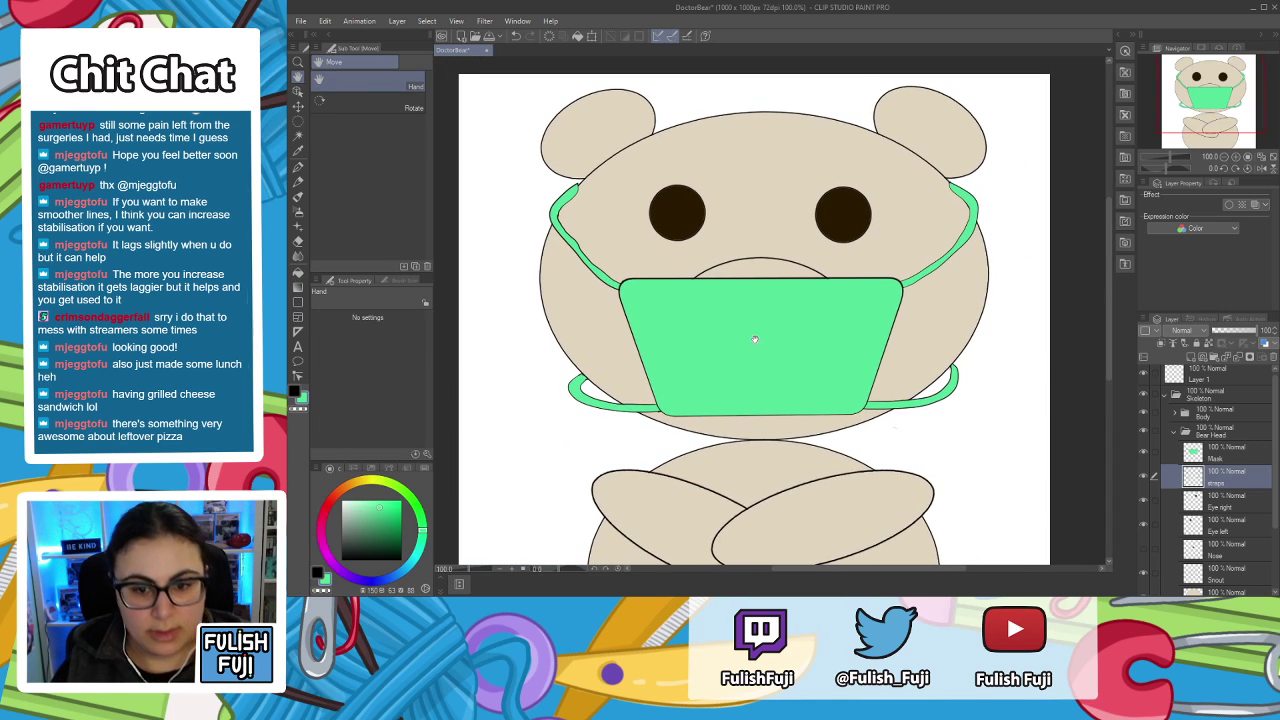
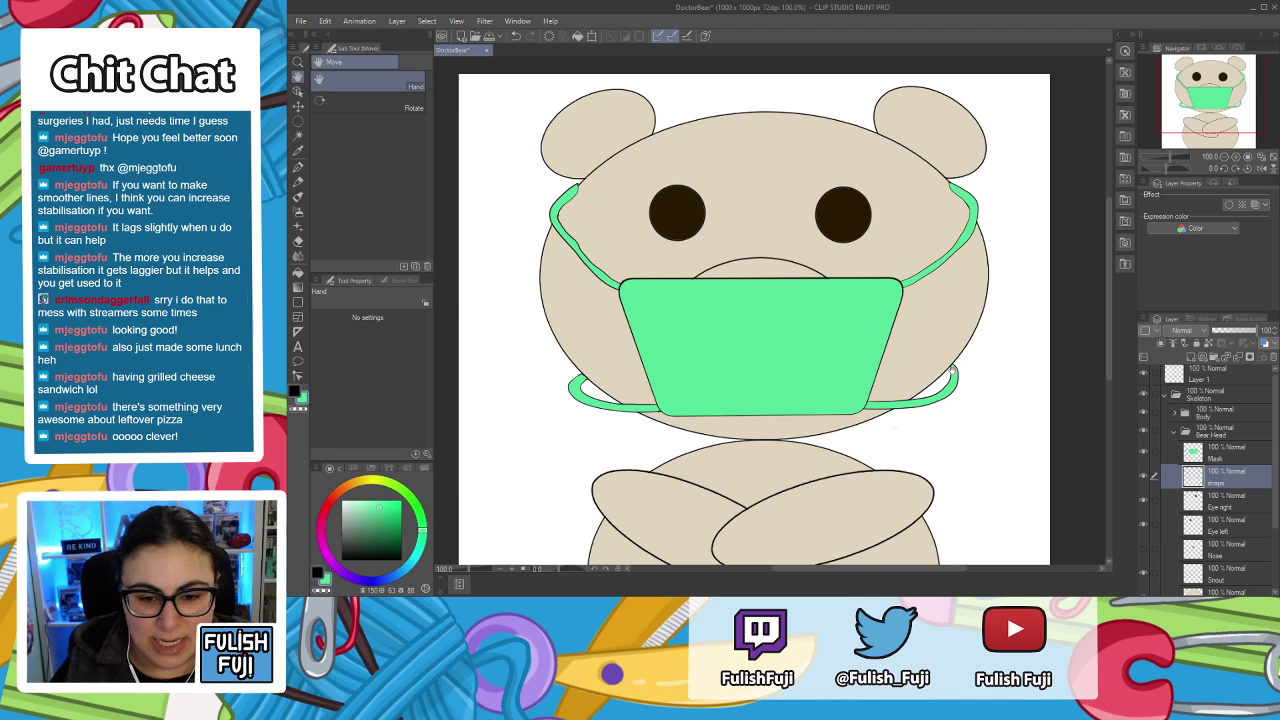
scroll(920, 394, "down", 3)
mouse_move(920, 366)
left_mouse_down()
mouse_move(924, 432)
mouse_move(923, 409)
left_mouse_up()
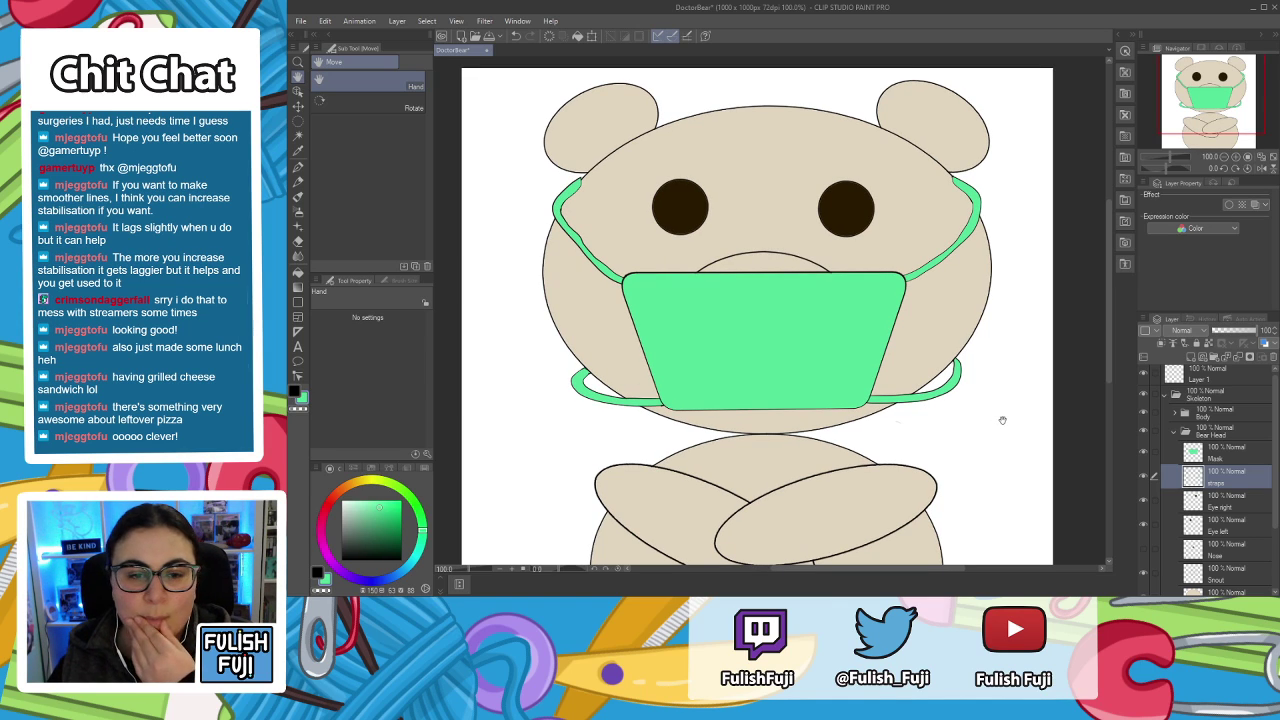
left_click_drag(980, 449, 986, 374)
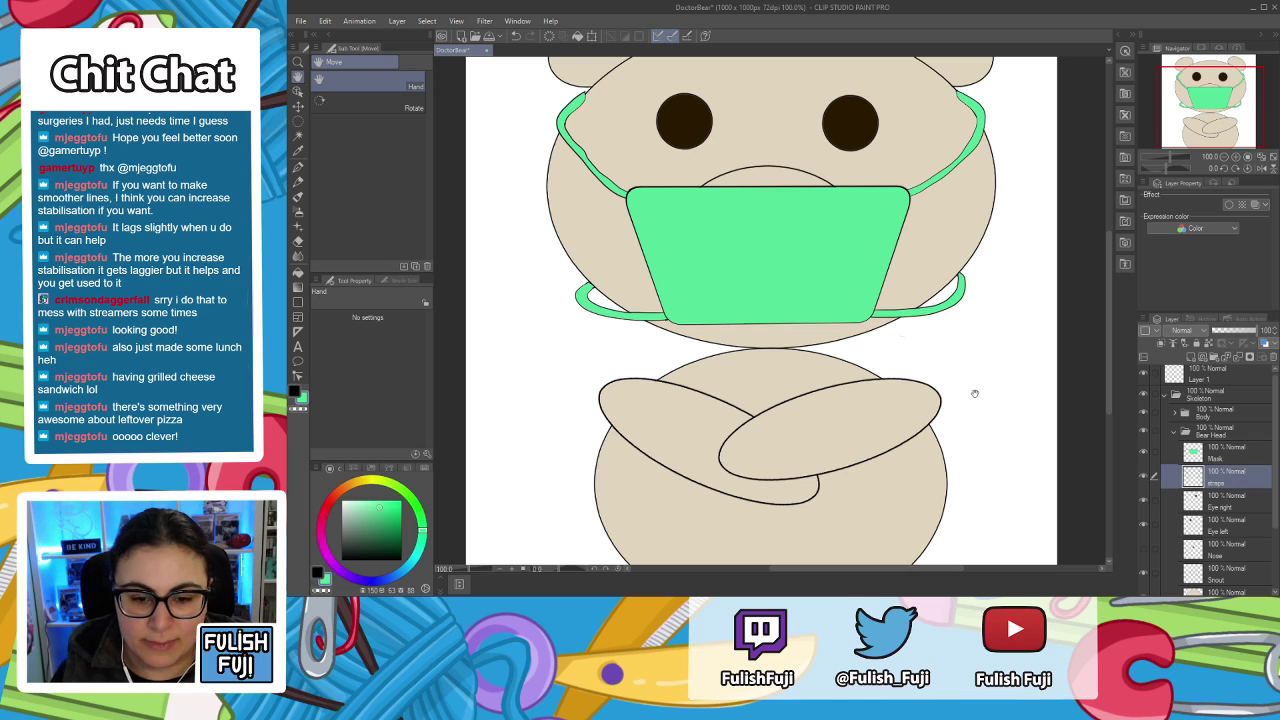
left_click_drag(699, 341, 711, 270)
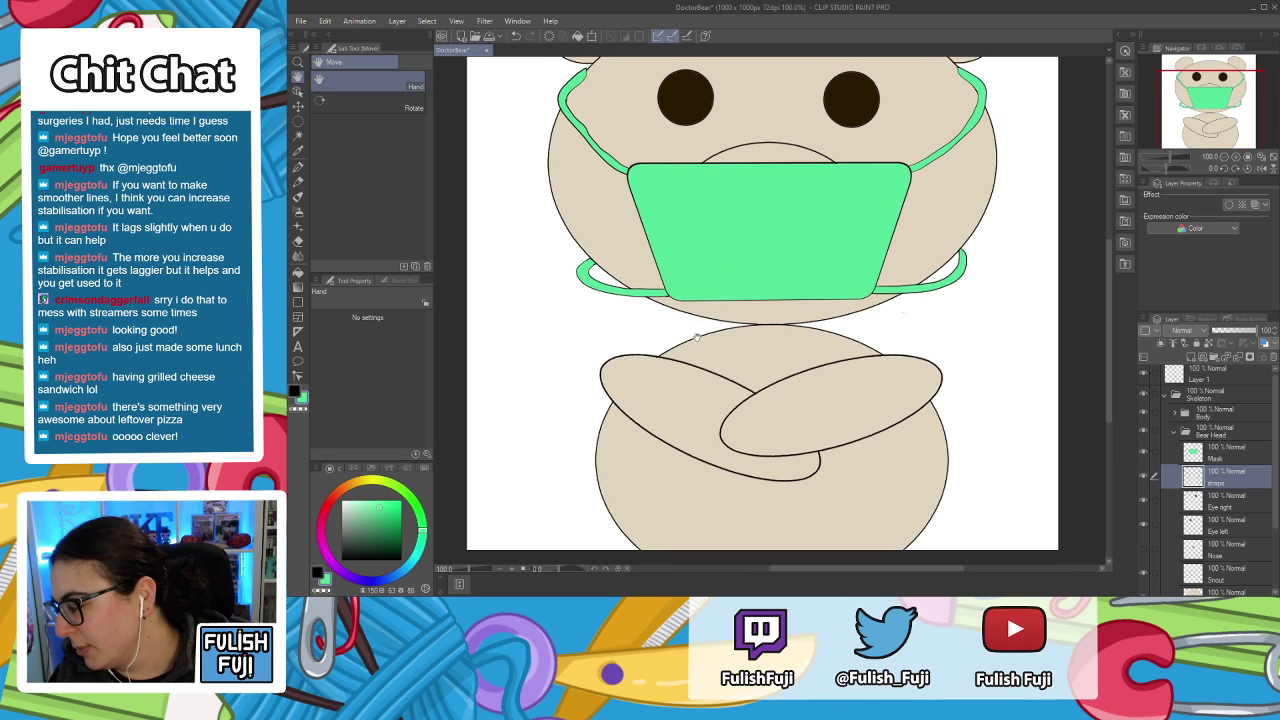
Collapse the Bear Head folder, expand the Body folder and hide the Right arm and Left arm layers.
left_click(1166, 399)
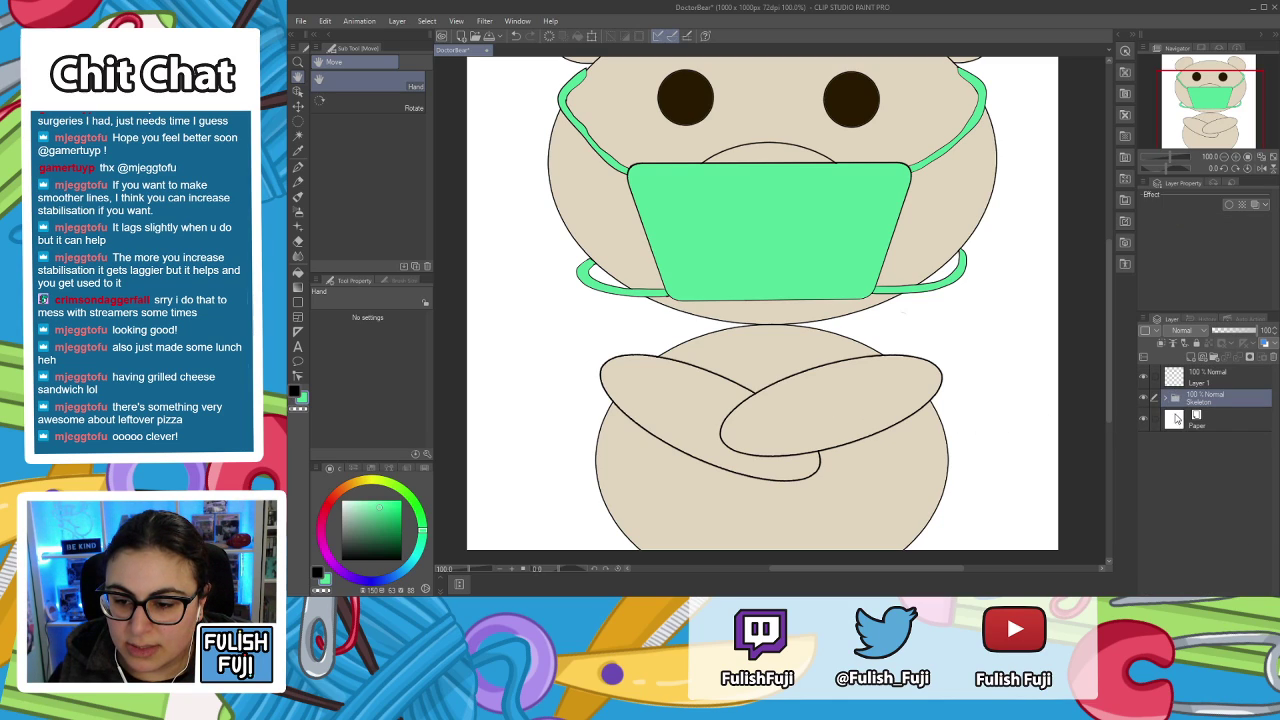
left_click(1166, 400)
left_click(1175, 436)
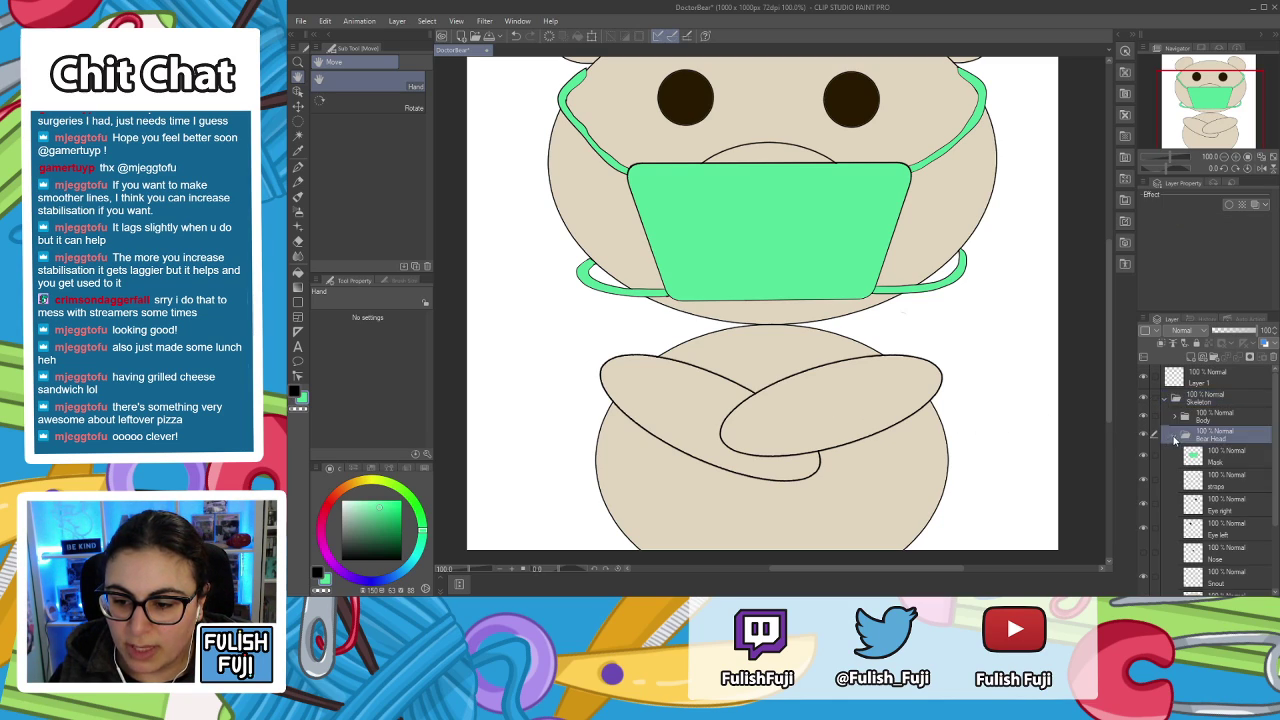
left_click(1174, 436)
left_click(1183, 418)
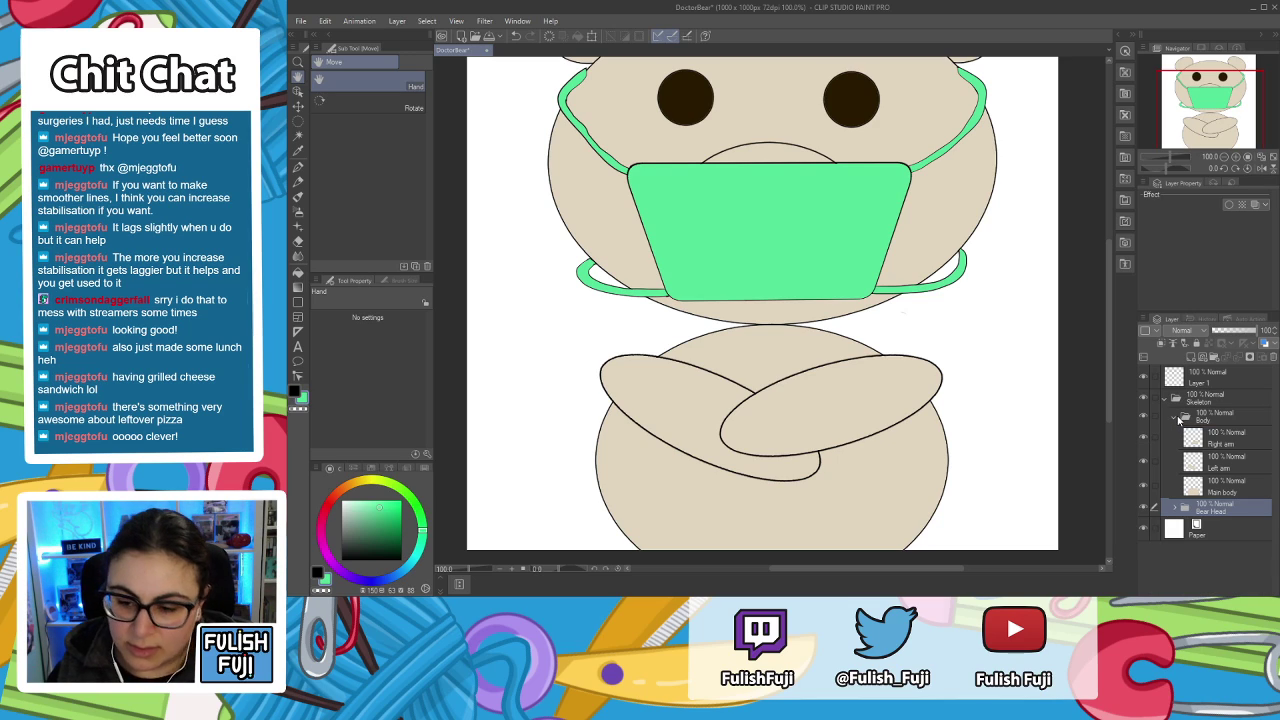
left_click(1144, 460)
left_click(1144, 438)
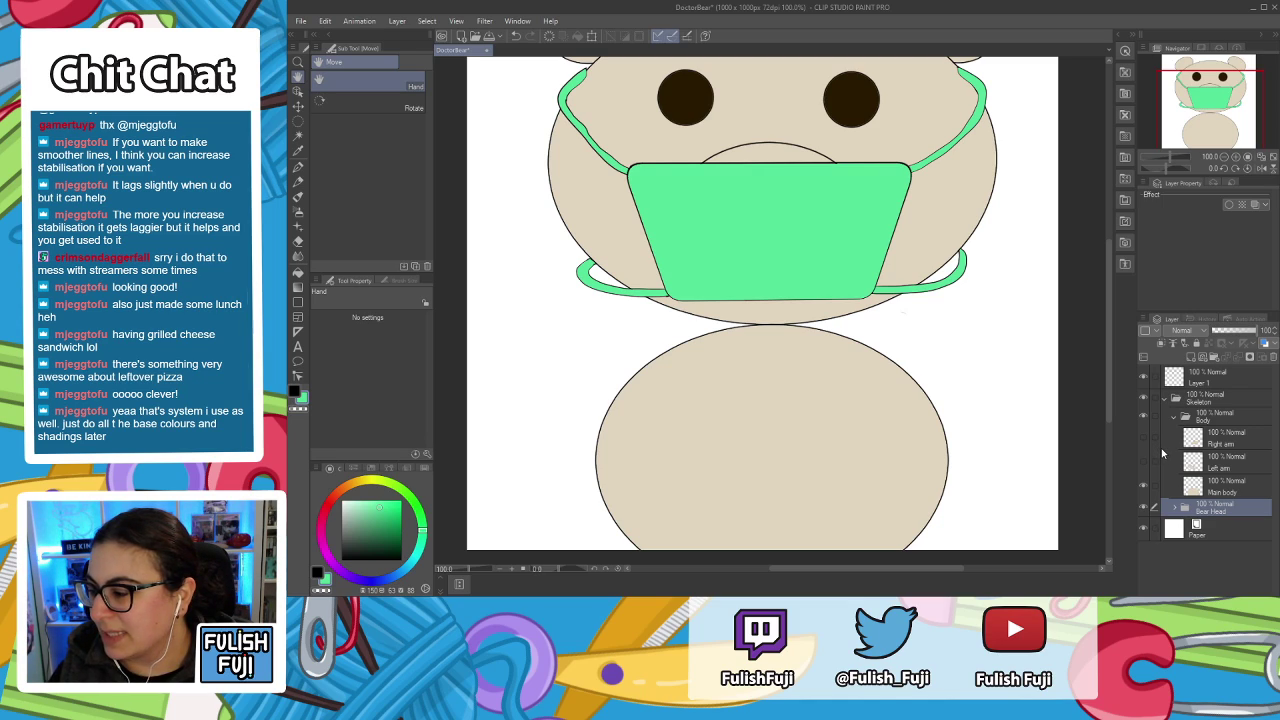
Add a layer named Scrubs directly above the Main body layer, with the G-pen set to black.
mouse_move(966, 446)
left_mouse_down()
mouse_move(971, 423)
mouse_move(958, 437)
mouse_move(979, 444)
left_mouse_up()
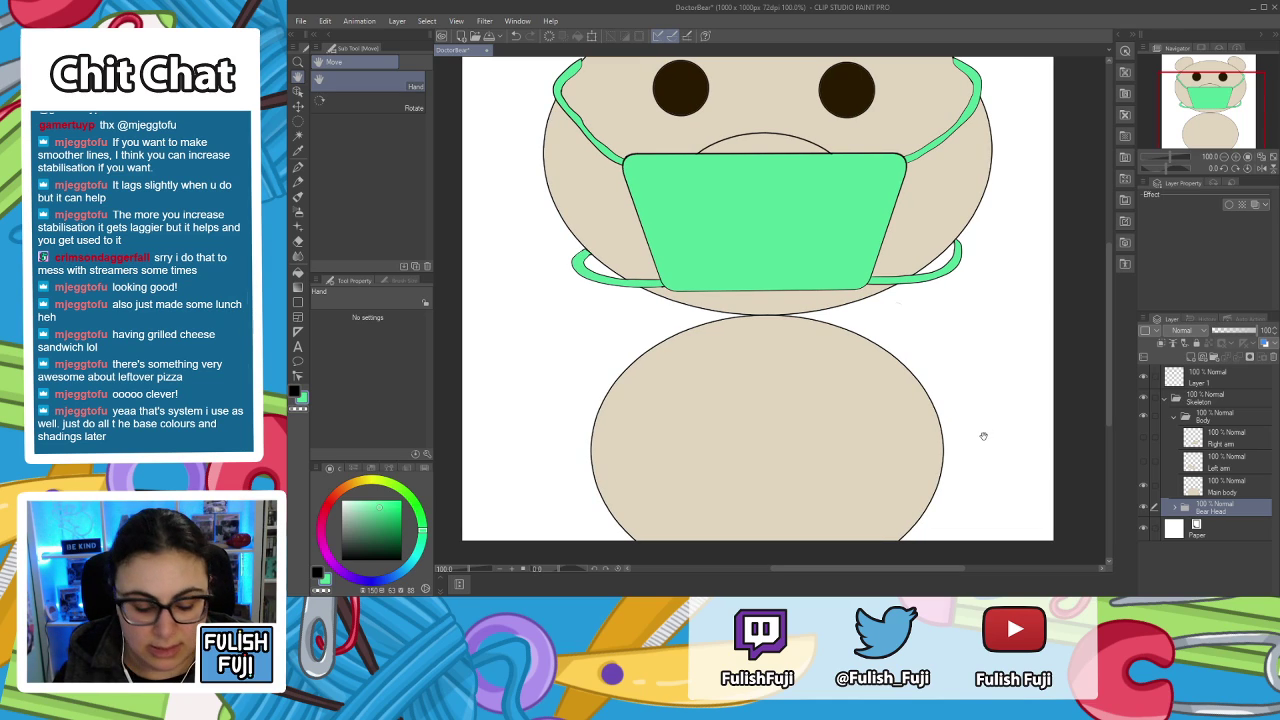
key("p")
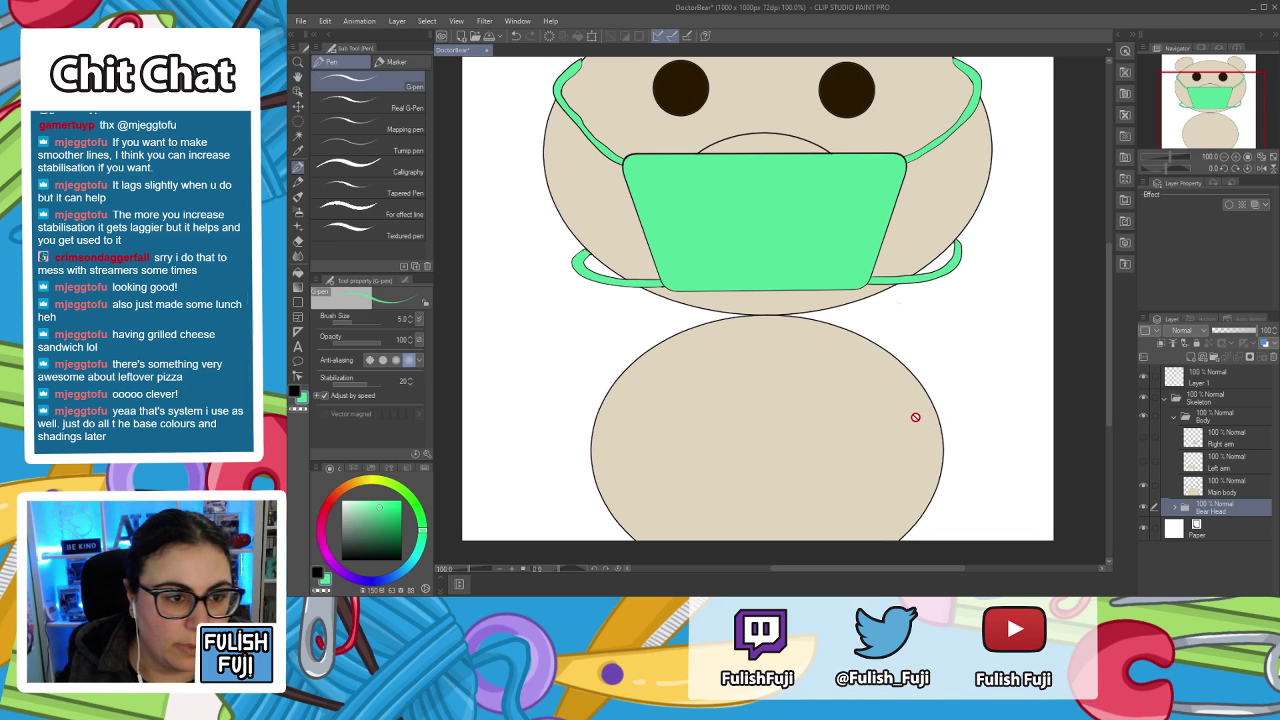
left_click(295, 392)
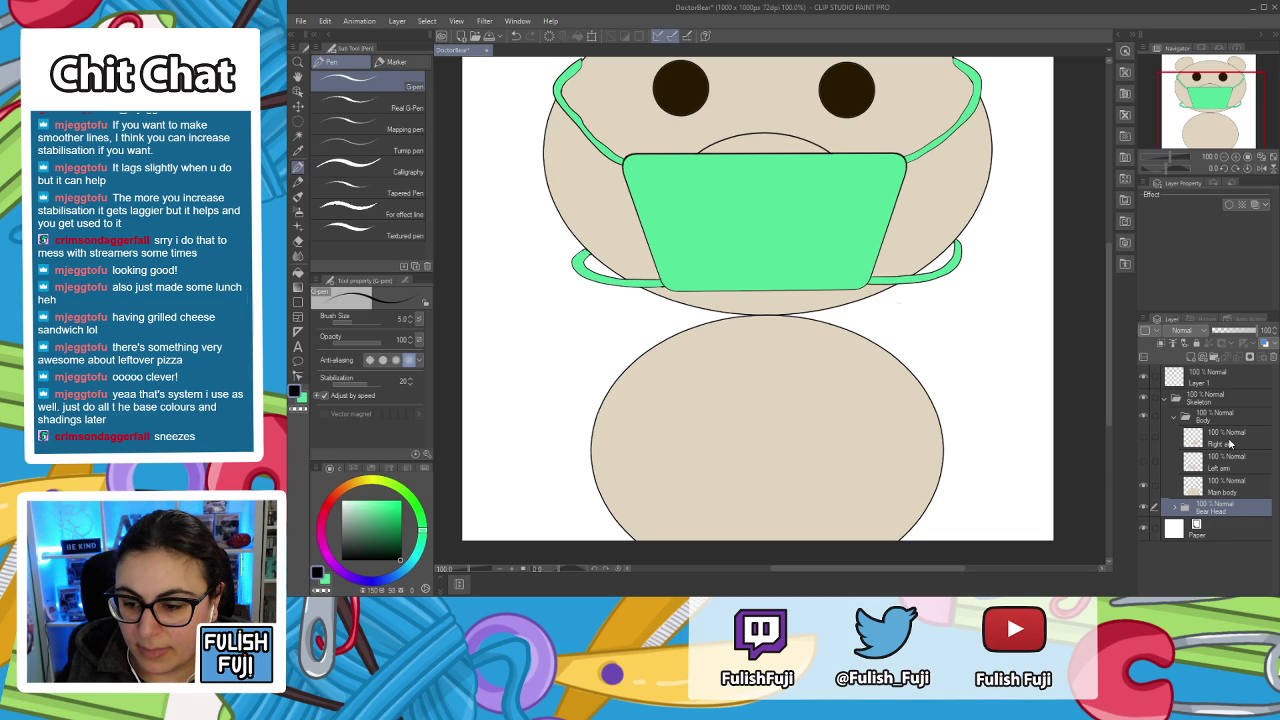
left_click(1219, 491)
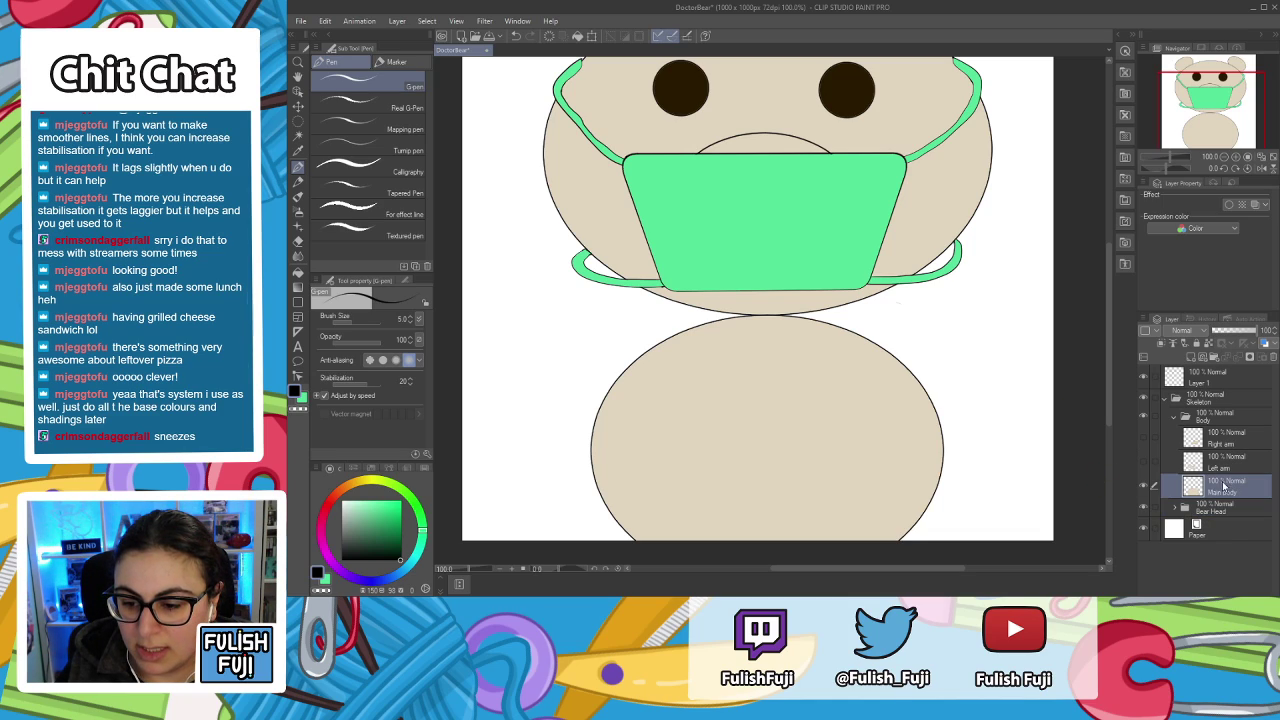
left_click(1192, 357)
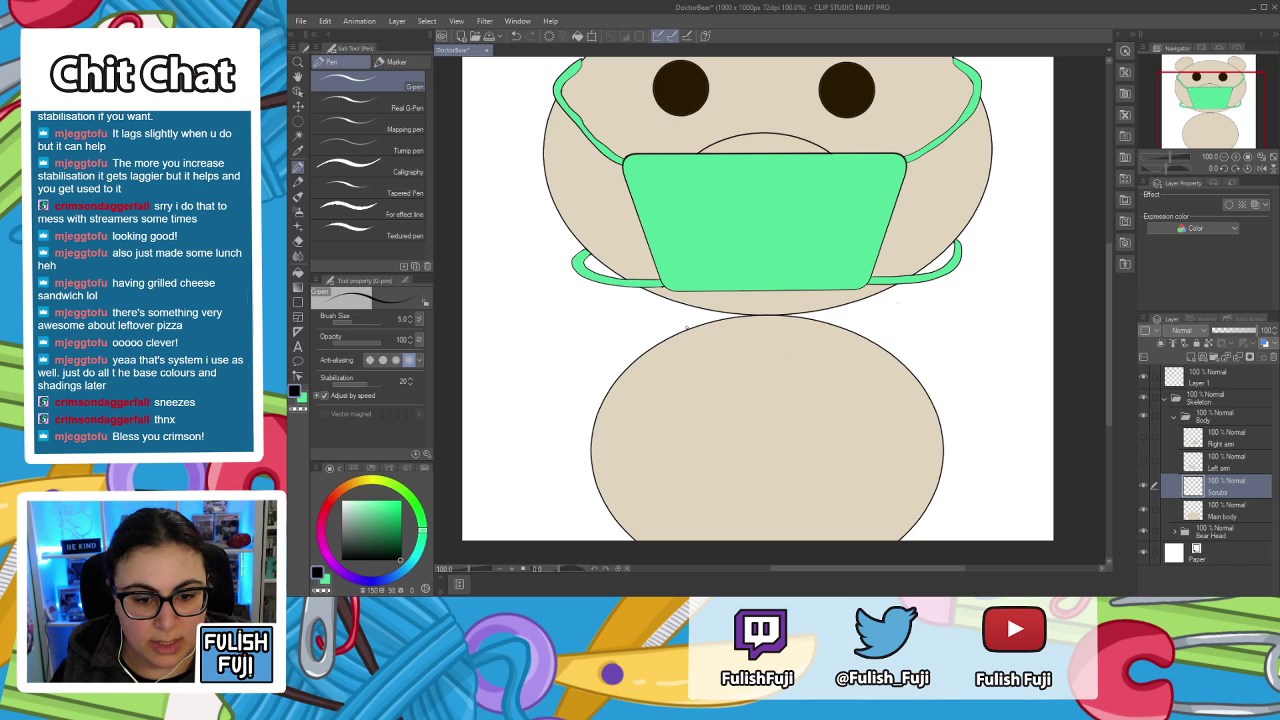
Outline a scrub top with a curved neckline over the bear's body in black and fill it with the mask's green.
left_click_drag(715, 342, 818, 345)
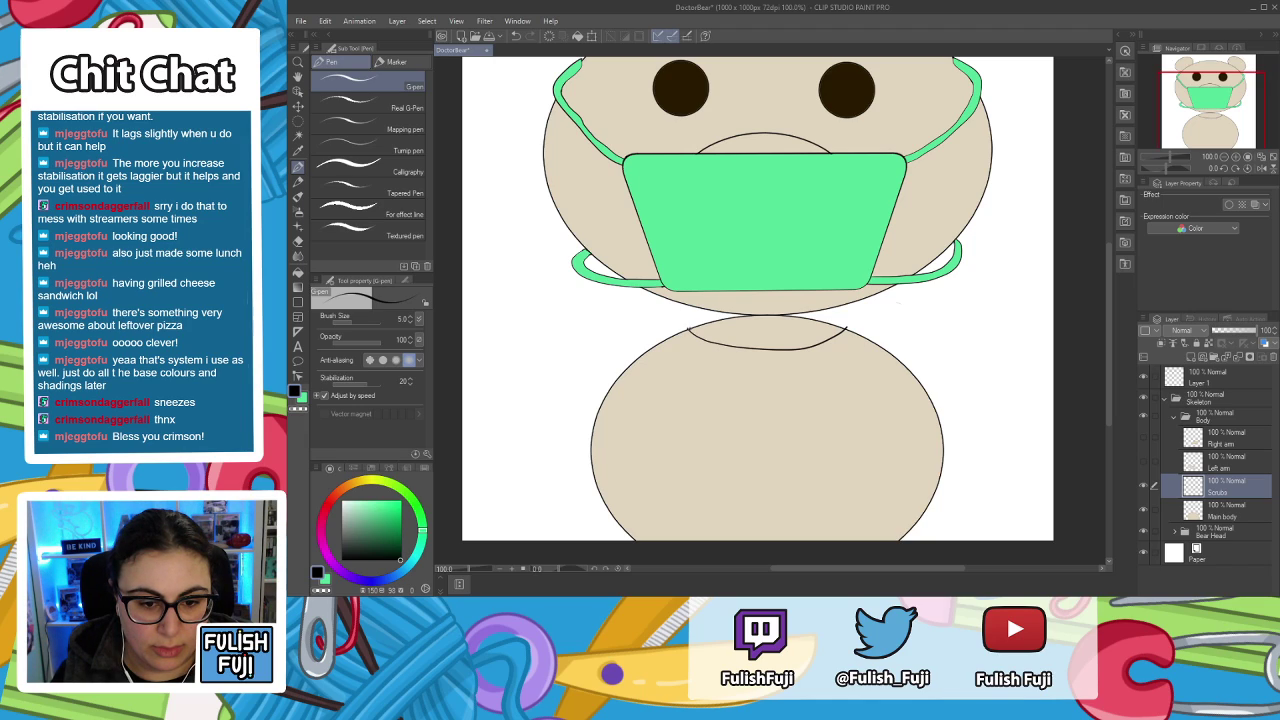
mouse_move(676, 330)
left_mouse_down()
mouse_move(619, 361)
mouse_move(587, 410)
mouse_move(587, 467)
mouse_move(618, 508)
mouse_move(732, 528)
mouse_move(930, 518)
mouse_move(952, 462)
mouse_move(940, 400)
mouse_move(908, 360)
mouse_move(857, 331)
left_mouse_up()
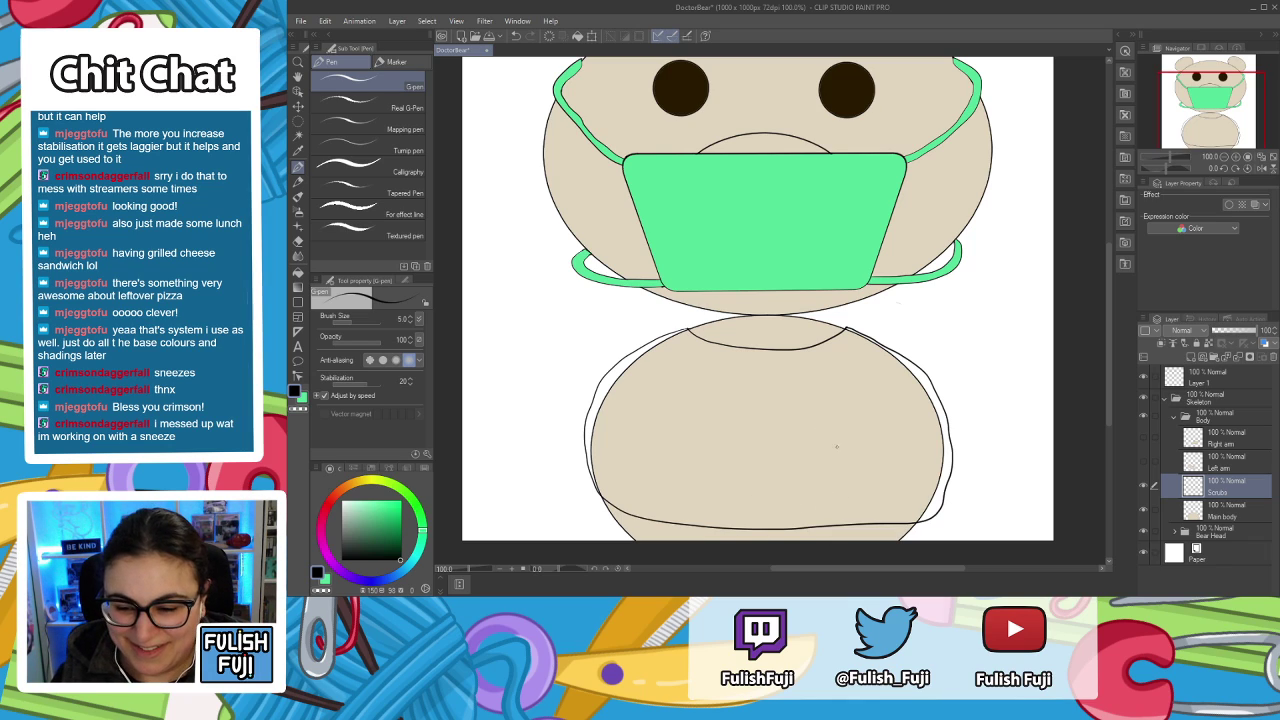
key("g")
key("g")
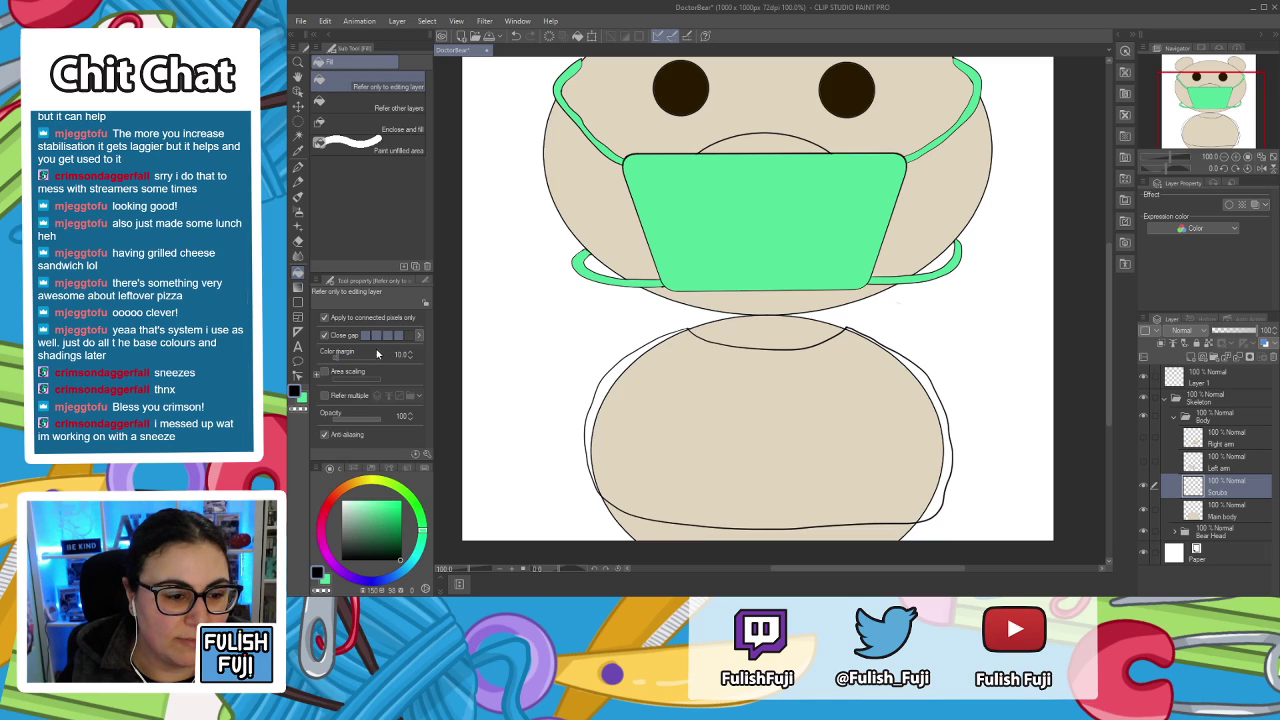
left_click(300, 401)
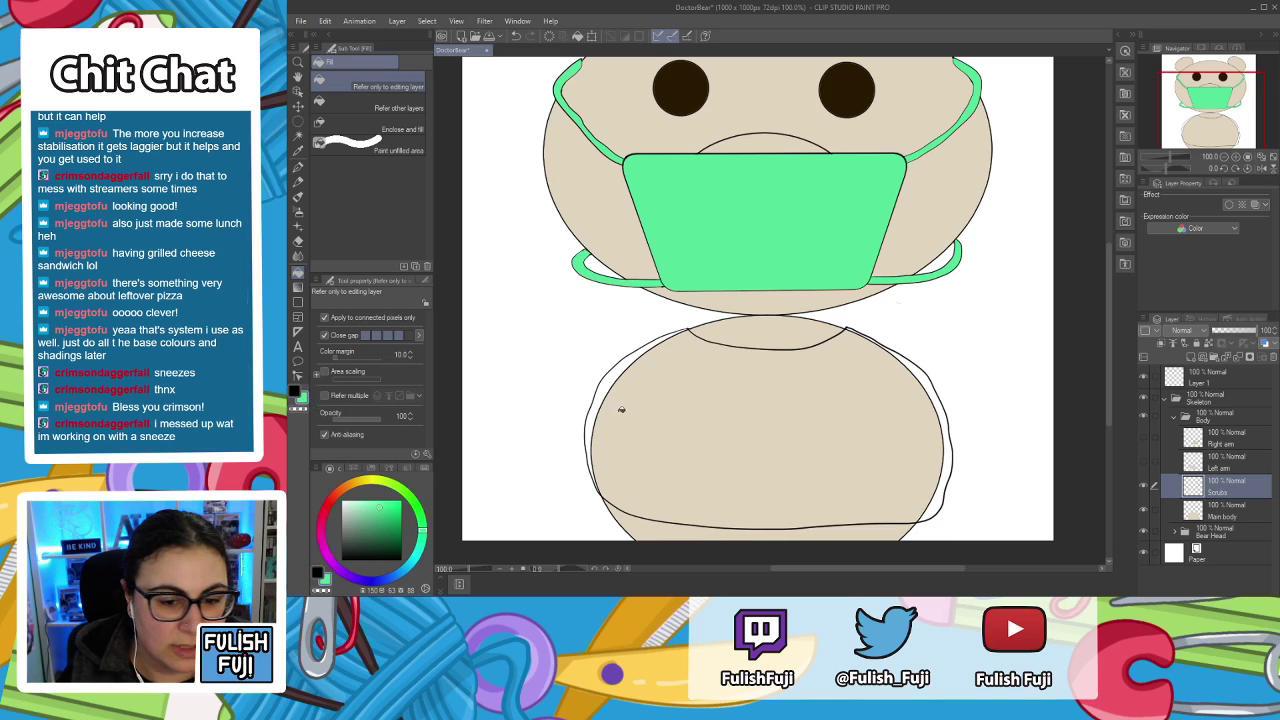
left_click(849, 408)
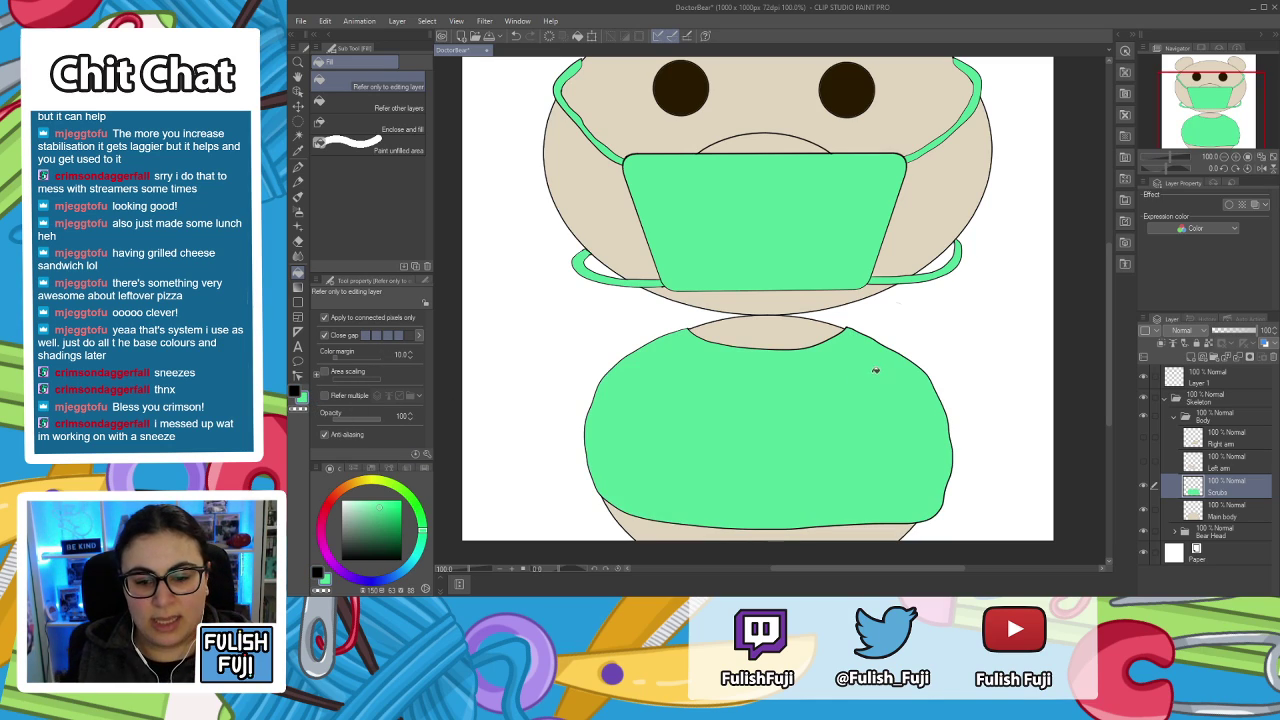
Nudge the Scrubs layer slightly left and down to line it up with the bear's body.
key("k")
left_click_drag(871, 423, 866, 427)
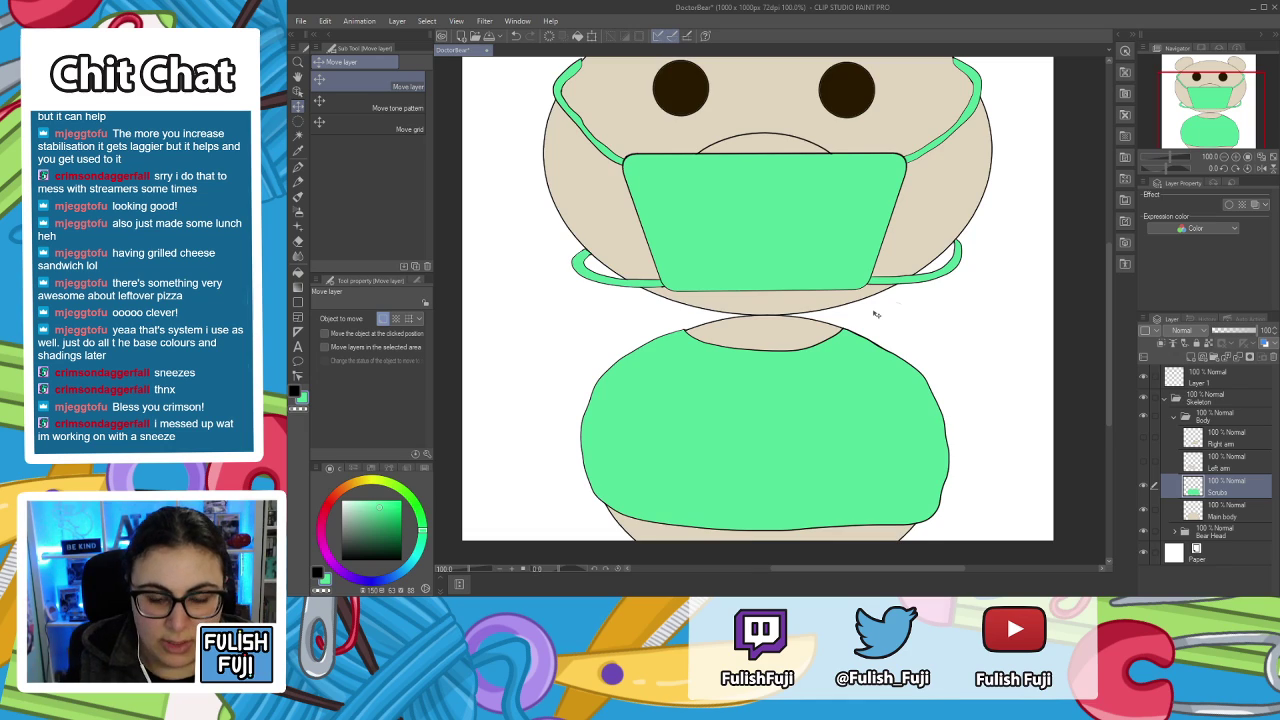
scroll(875, 314, "down", 1)
key("space")
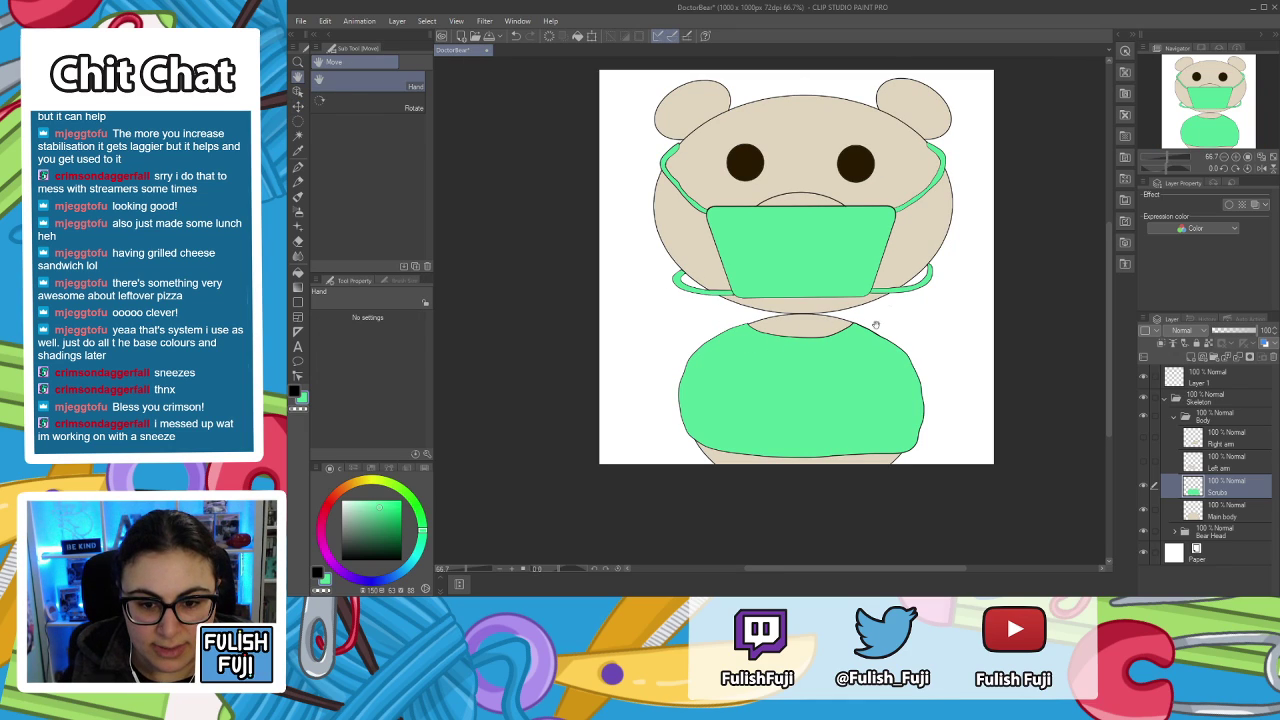
Show the Left arm layer and add a layer named Scrubs left arm directly above it.
mouse_move(940, 271)
left_mouse_down()
mouse_move(926, 360)
mouse_move(903, 355)
left_mouse_up()
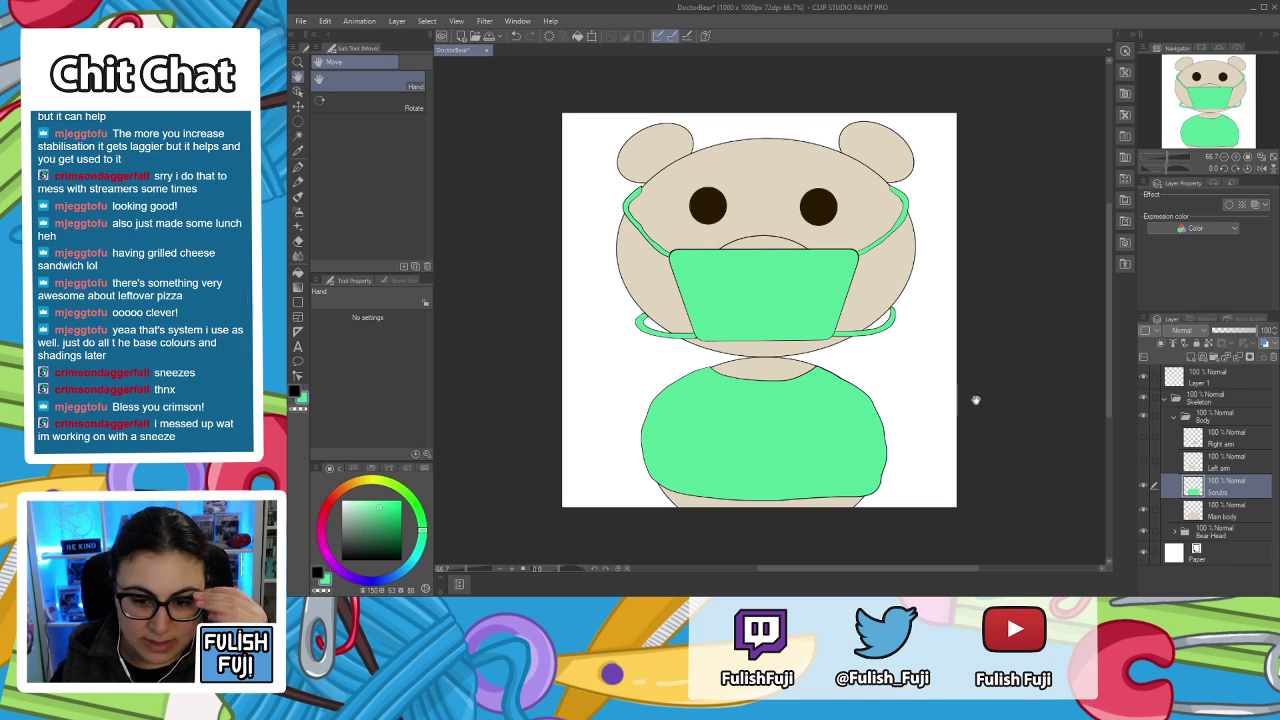
left_click(1145, 463)
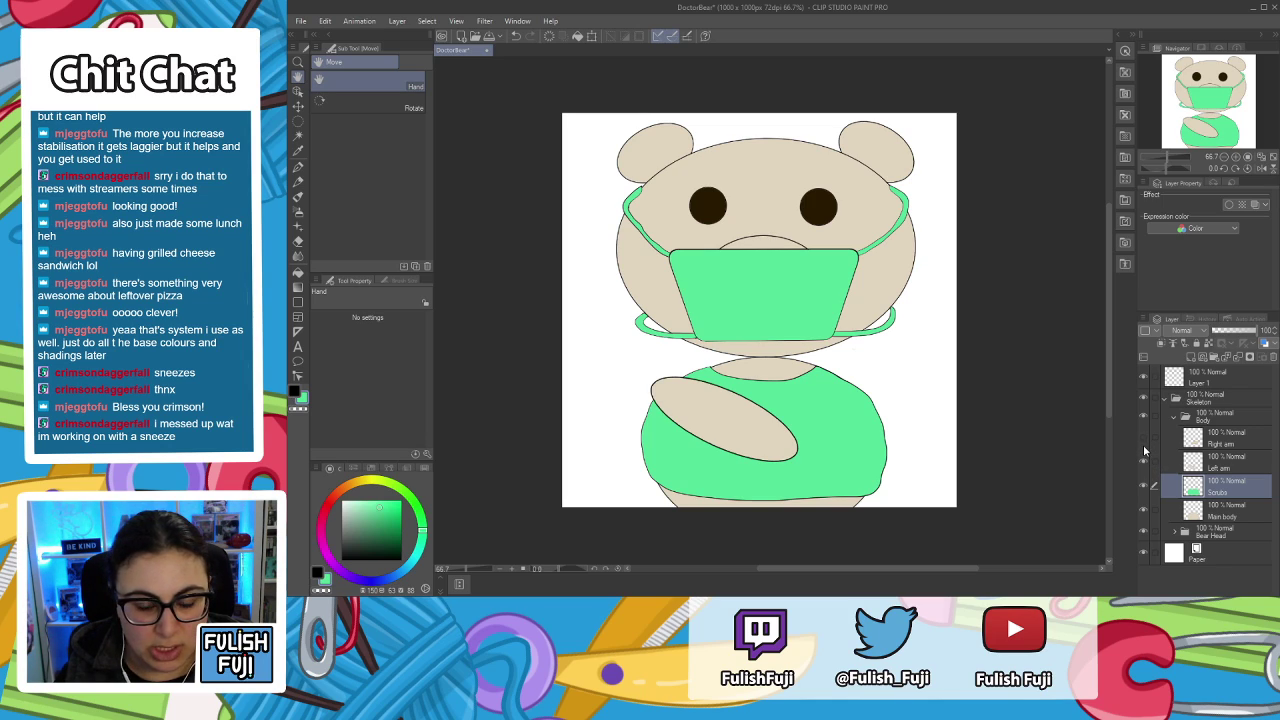
left_click(1226, 464)
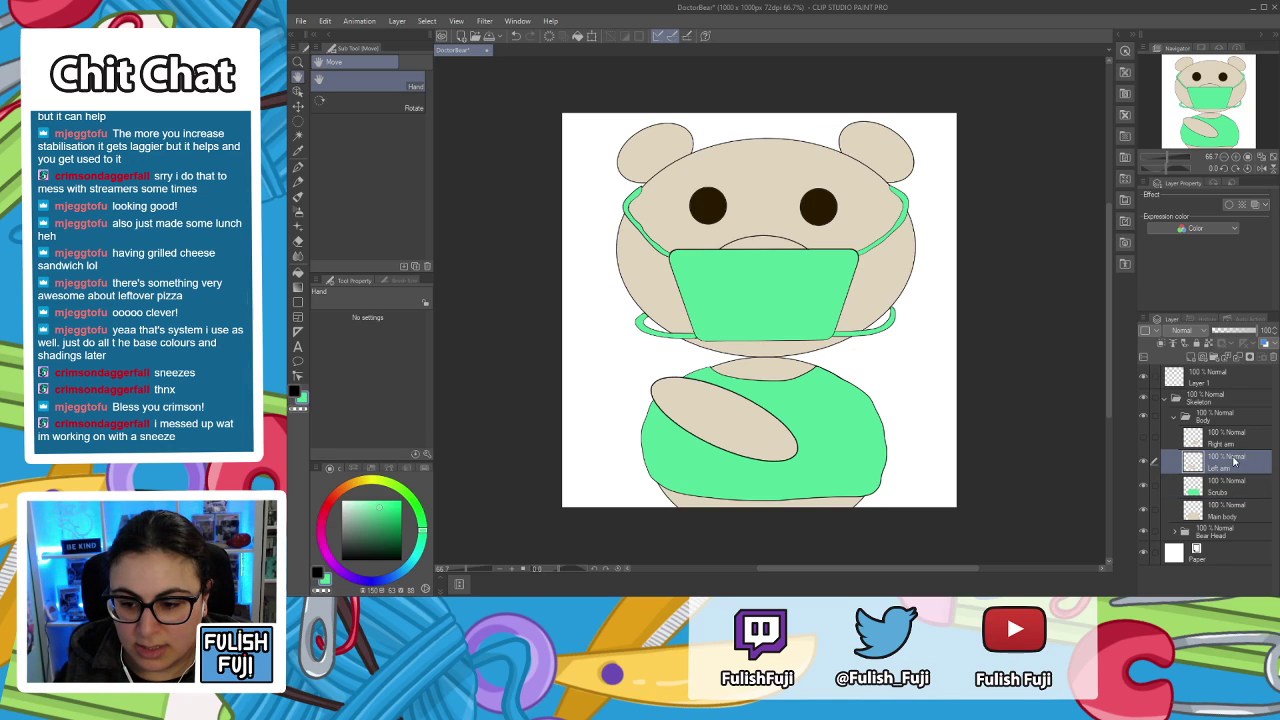
left_click(1191, 357)
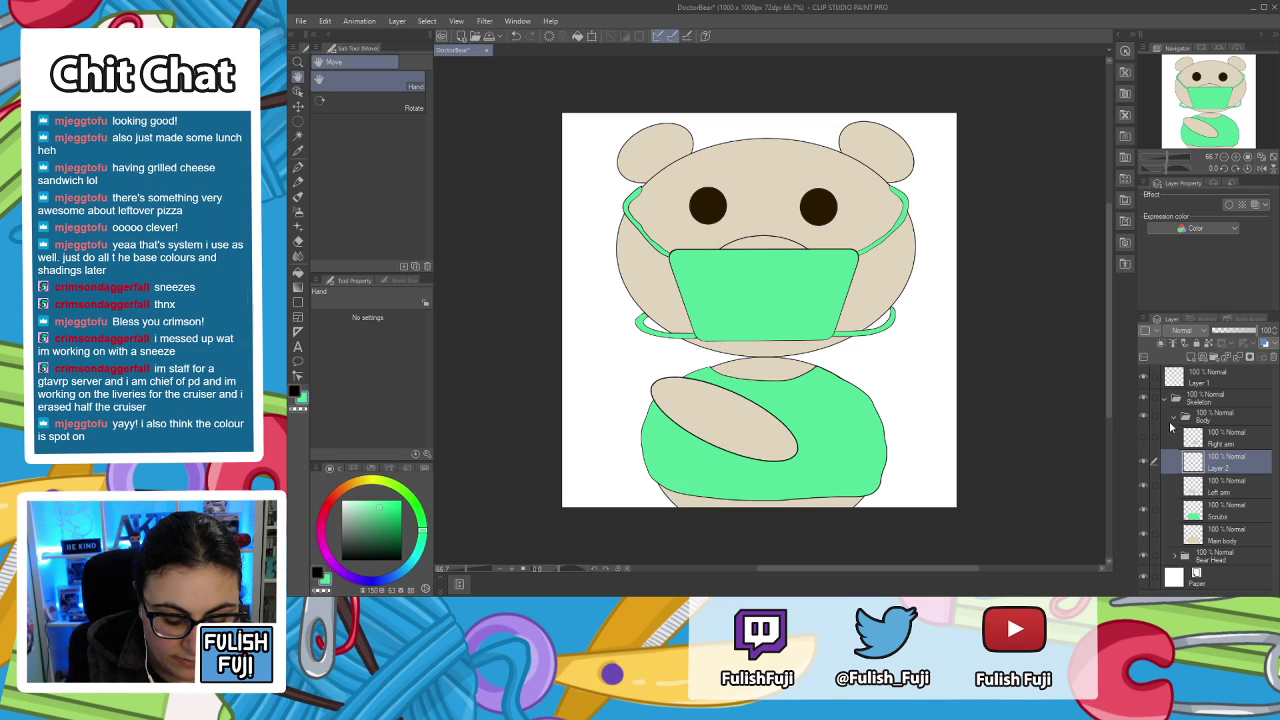
key("Return")
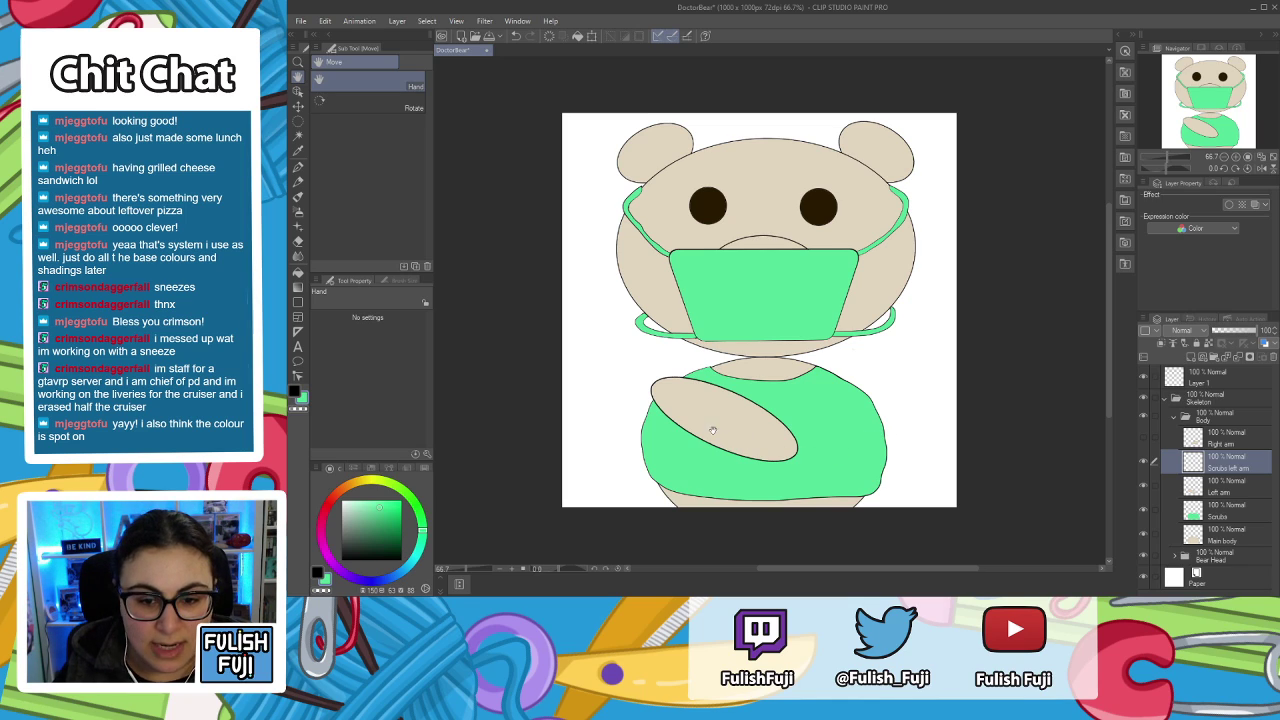
Set up the G-pen with black as the drawing colour for outlining a sleeve on the left arm.
left_click_drag(706, 424, 563, 277)
scroll(731, 393, "up", 3)
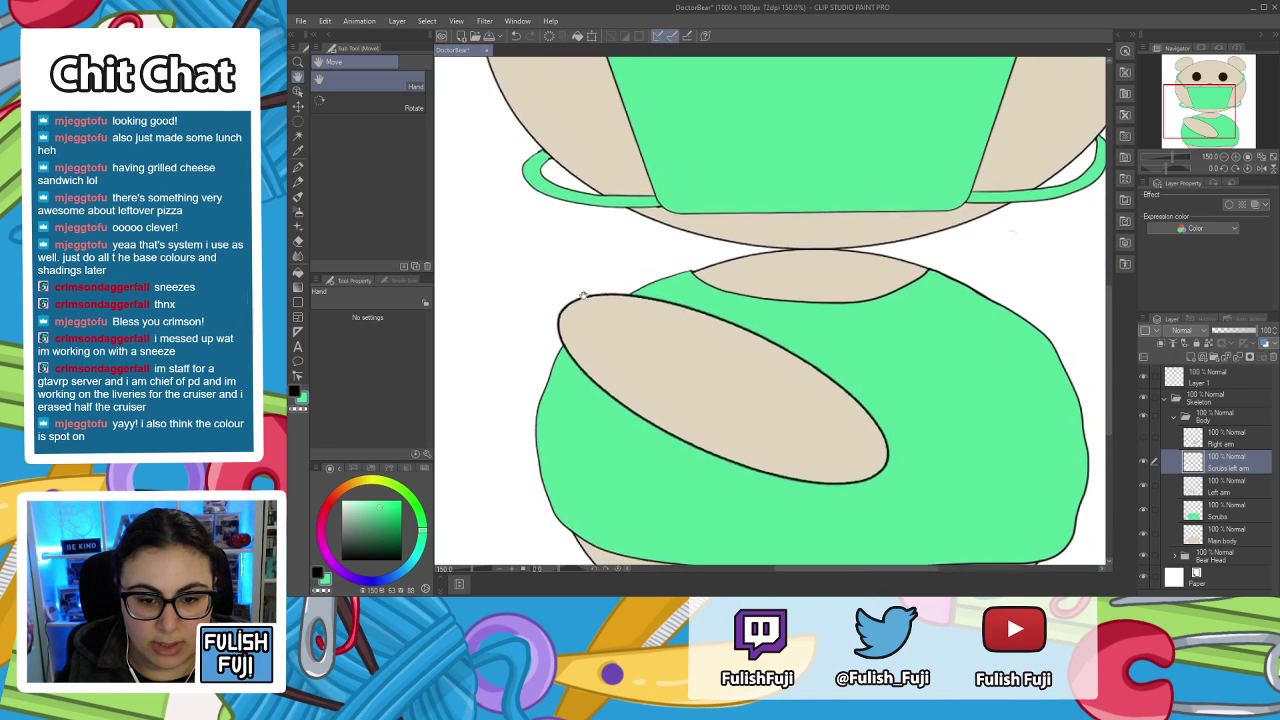
scroll(563, 273, "down", 2)
left_click_drag(437, 289, 509, 396)
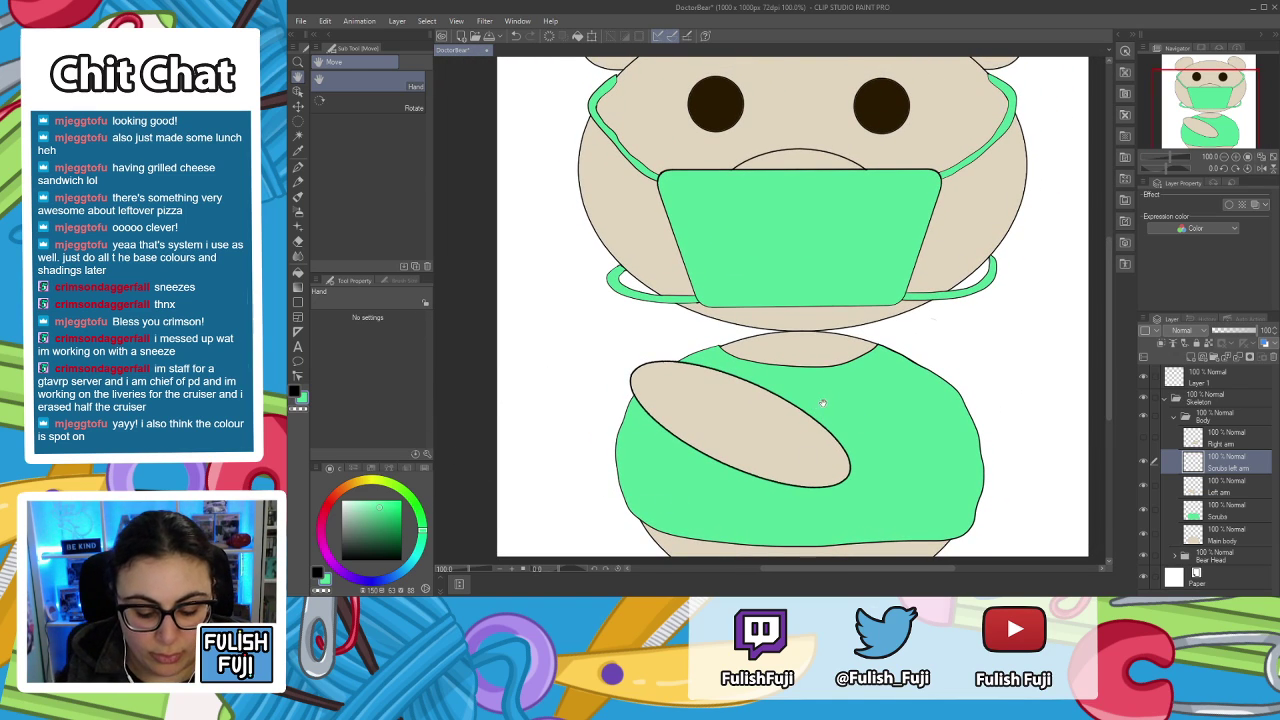
key("p")
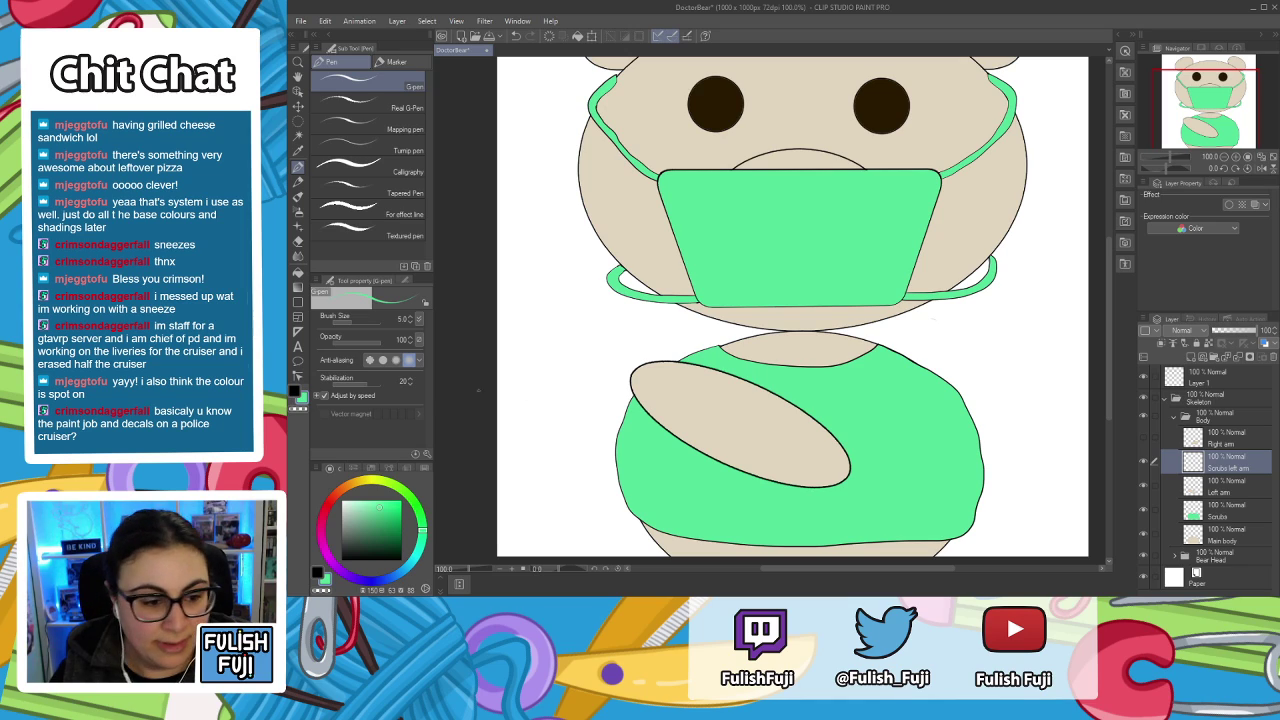
left_click(295, 392)
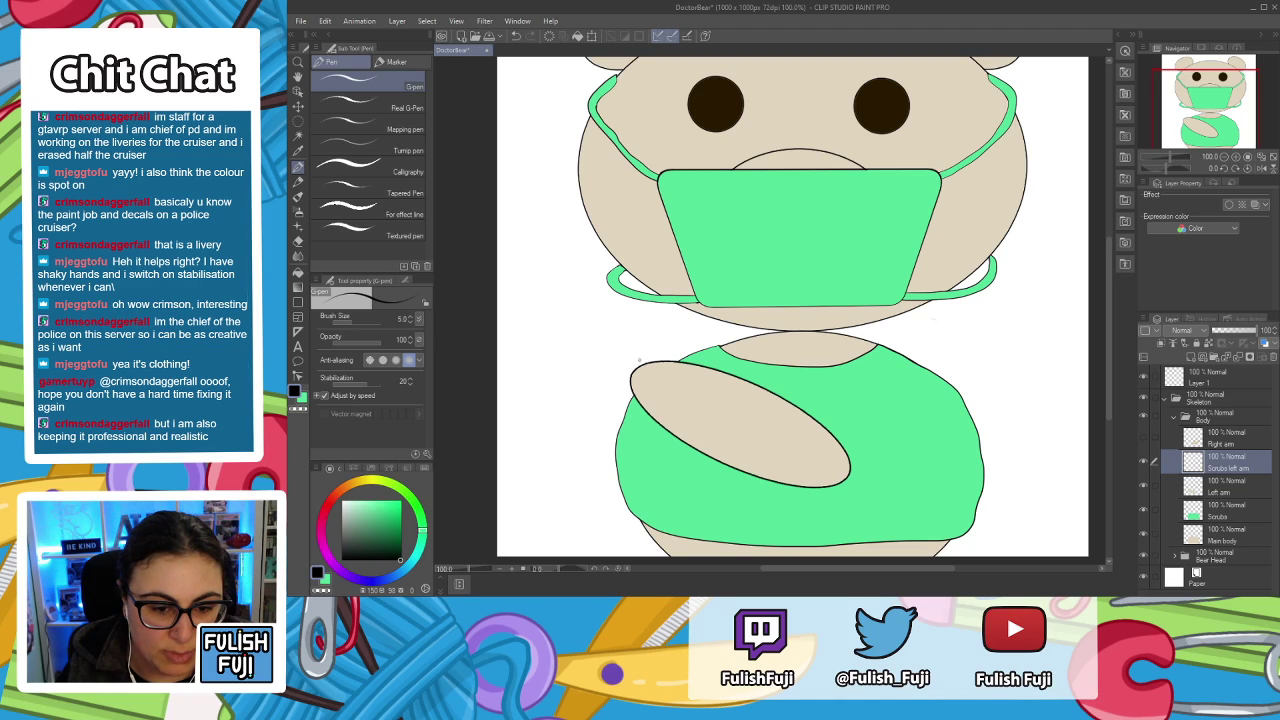
mouse_move(640, 358)
left_mouse_down()
mouse_move(717, 365)
mouse_move(673, 433)
mouse_move(658, 436)
mouse_move(619, 390)
mouse_move(638, 359)
left_mouse_up()
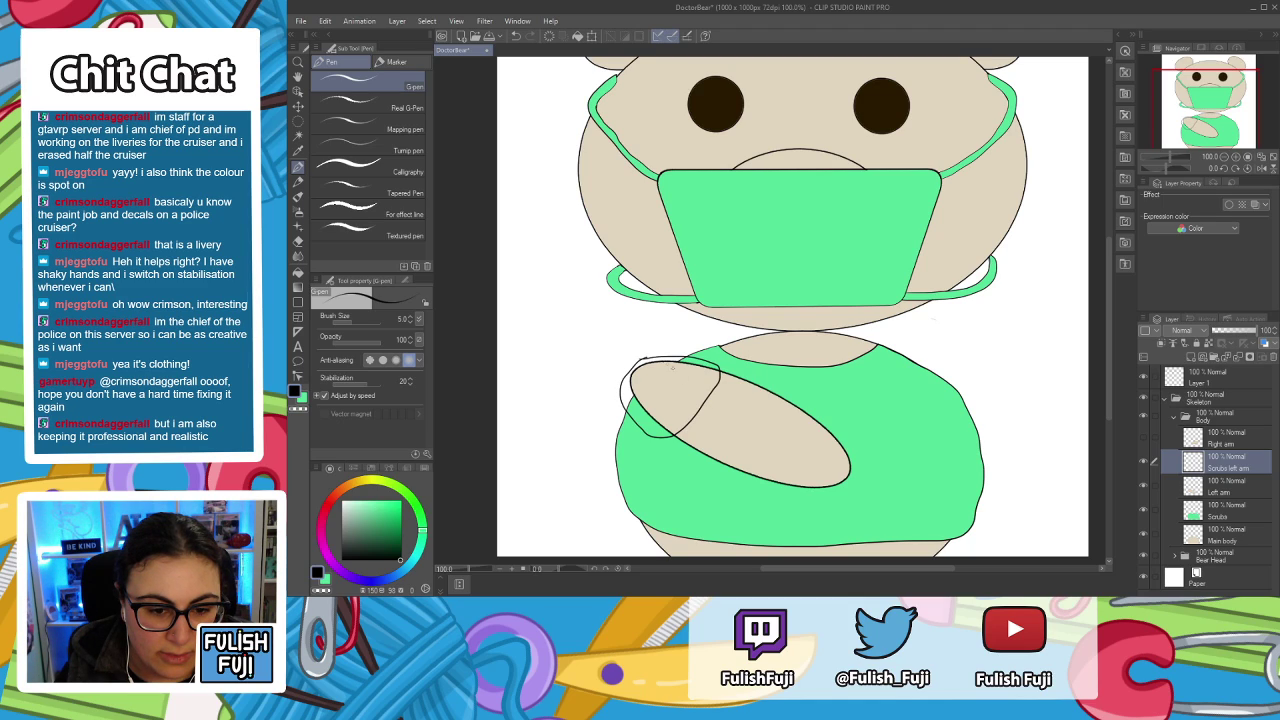
key("Delete")
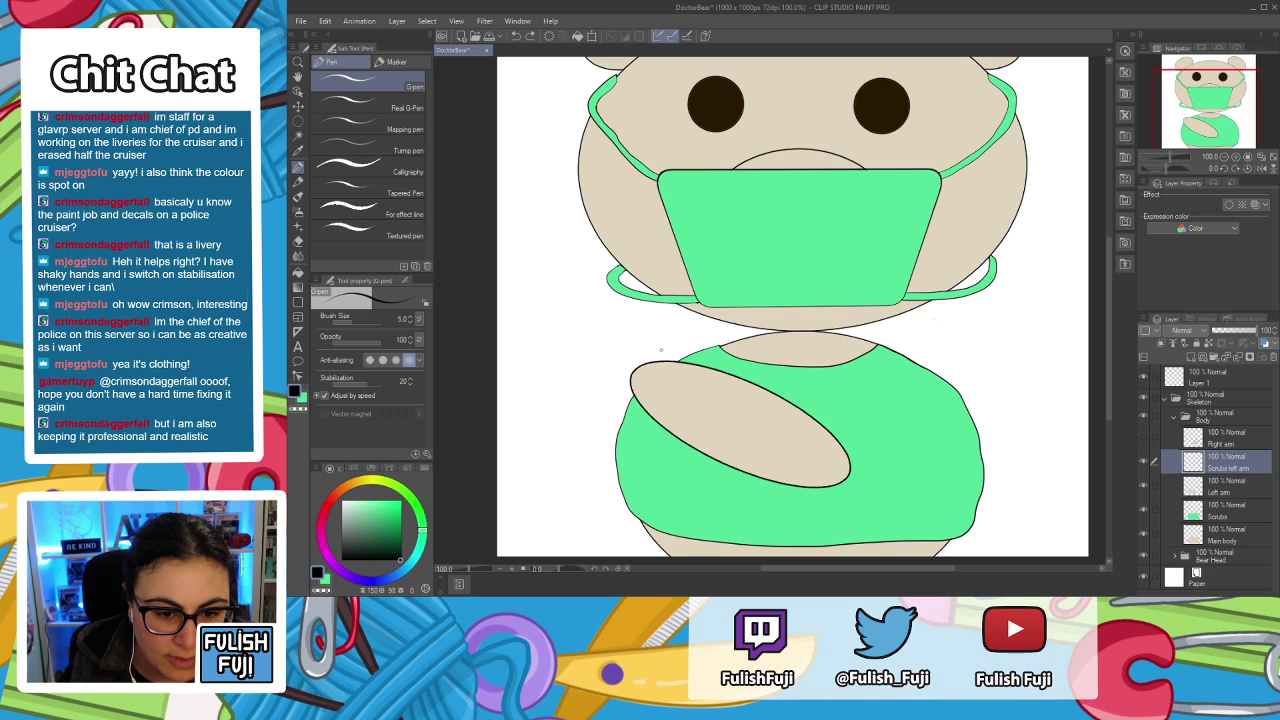
mouse_move(702, 378)
left_mouse_down()
mouse_move(688, 418)
mouse_move(646, 434)
left_mouse_up()
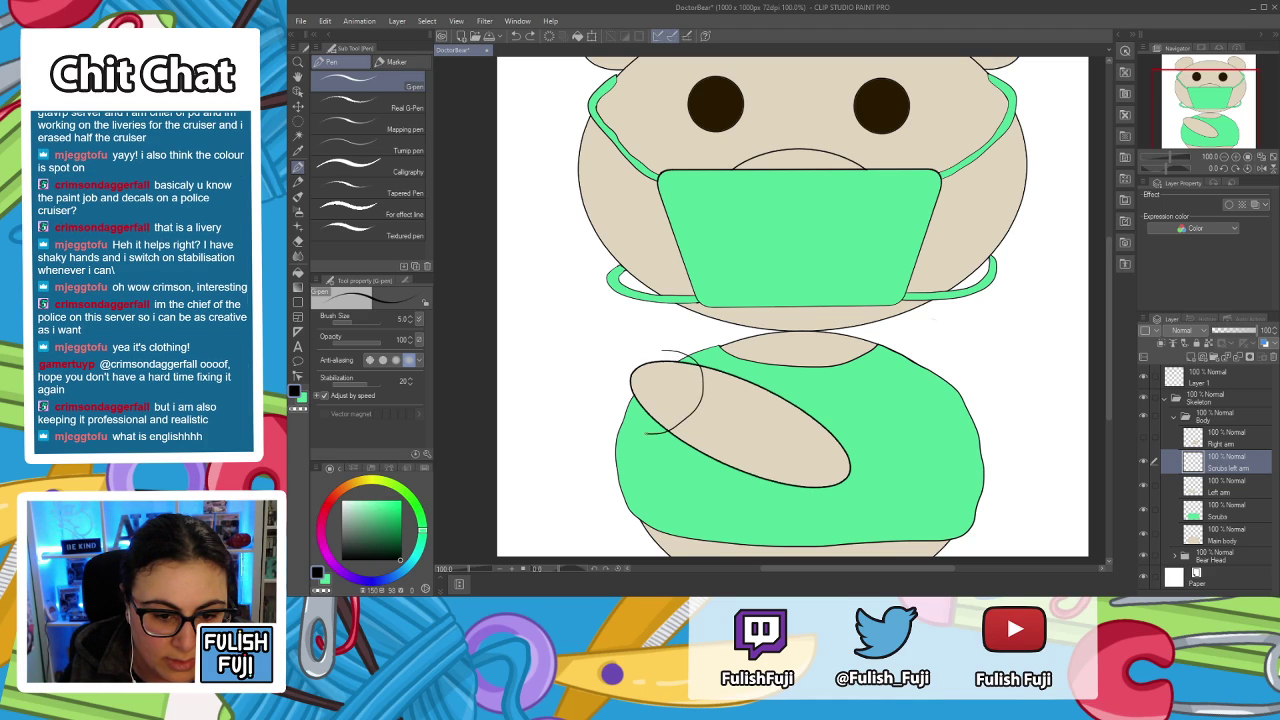
key("ctrl+z")
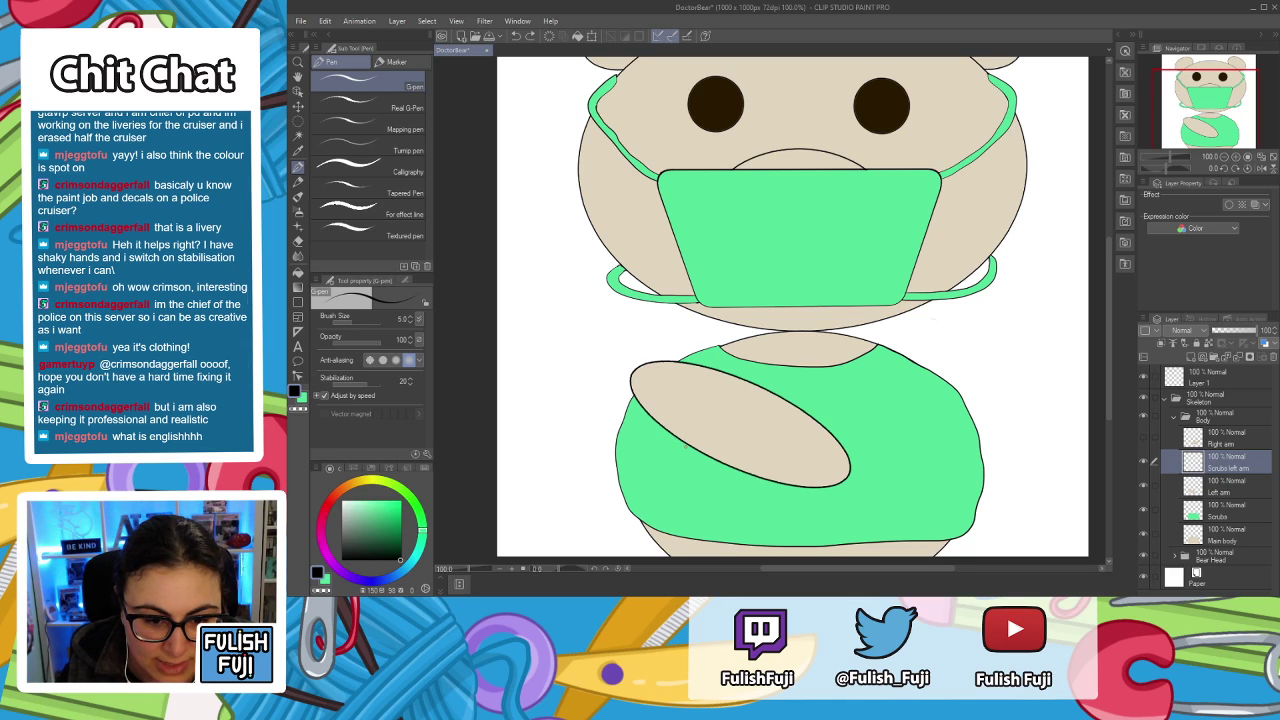
Outline a short sleeve around the shoulder end of the left arm in black, then erase and redraw its lower corner as a closed curve.
mouse_move(690, 441)
left_mouse_down()
mouse_move(723, 386)
mouse_move(700, 364)
mouse_move(654, 356)
mouse_move(632, 395)
mouse_move(658, 428)
left_mouse_up()
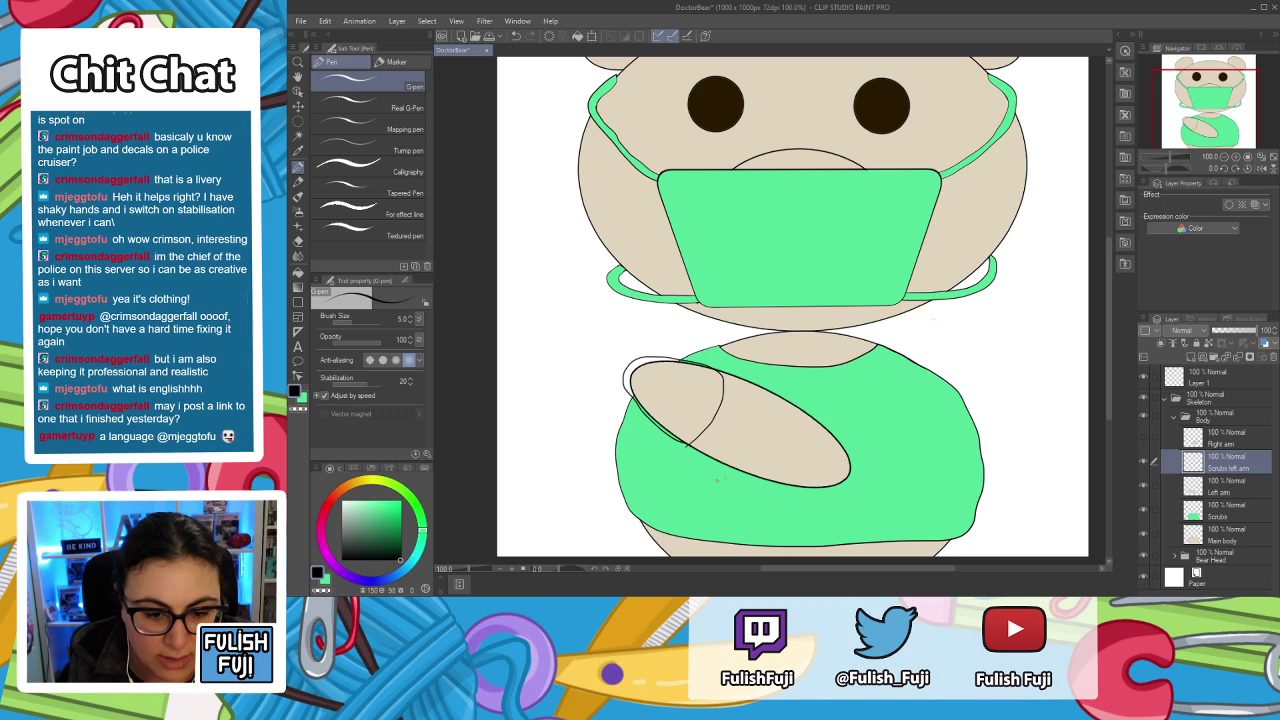
key("e")
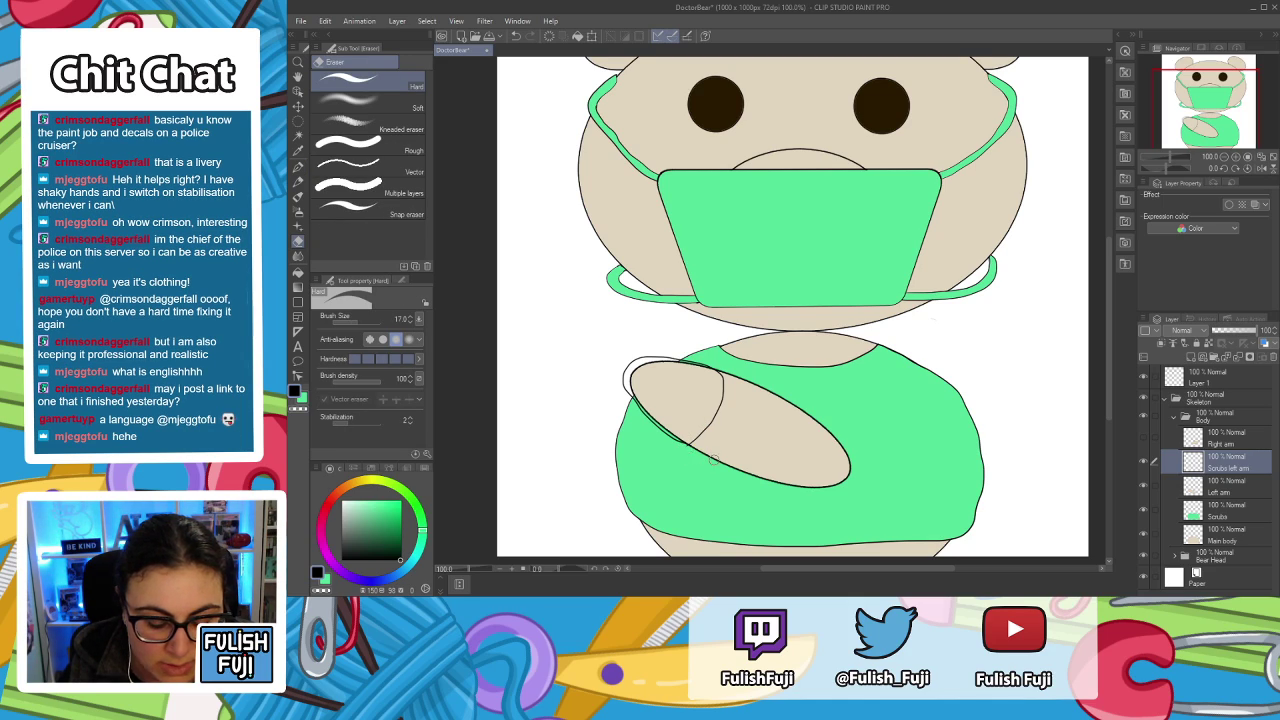
scroll(656, 440, "up", 2)
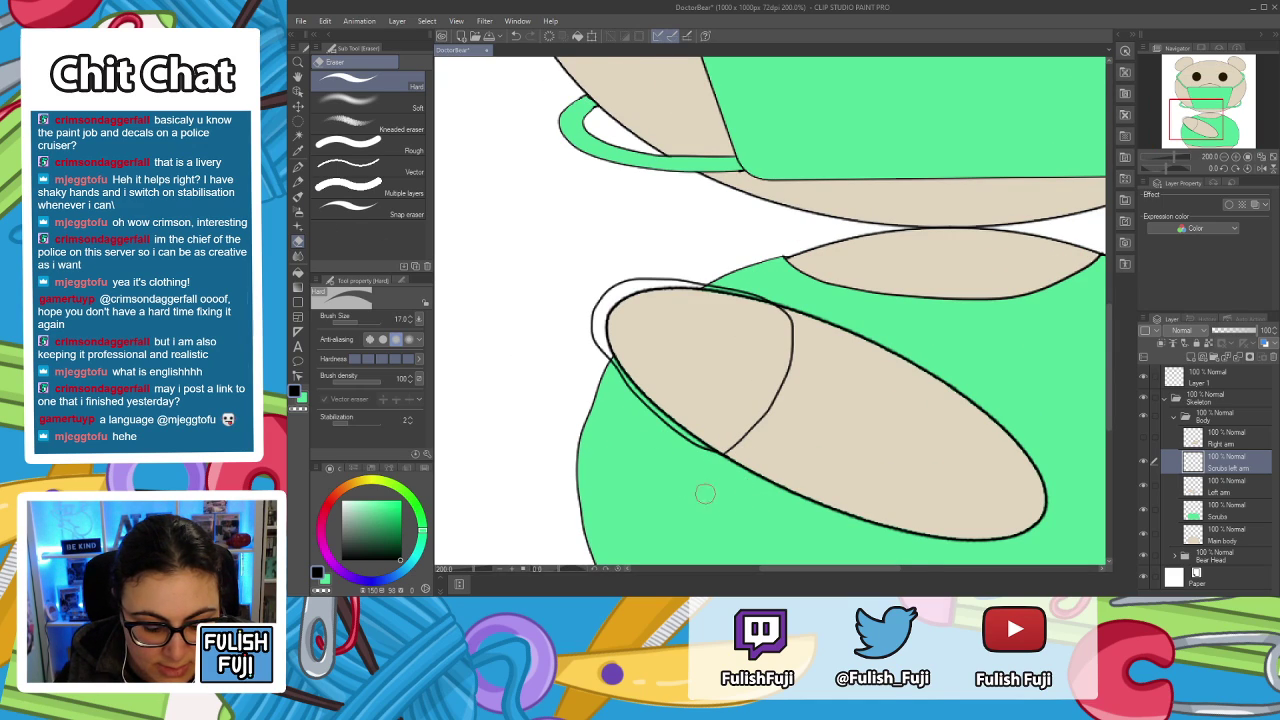
key("p")
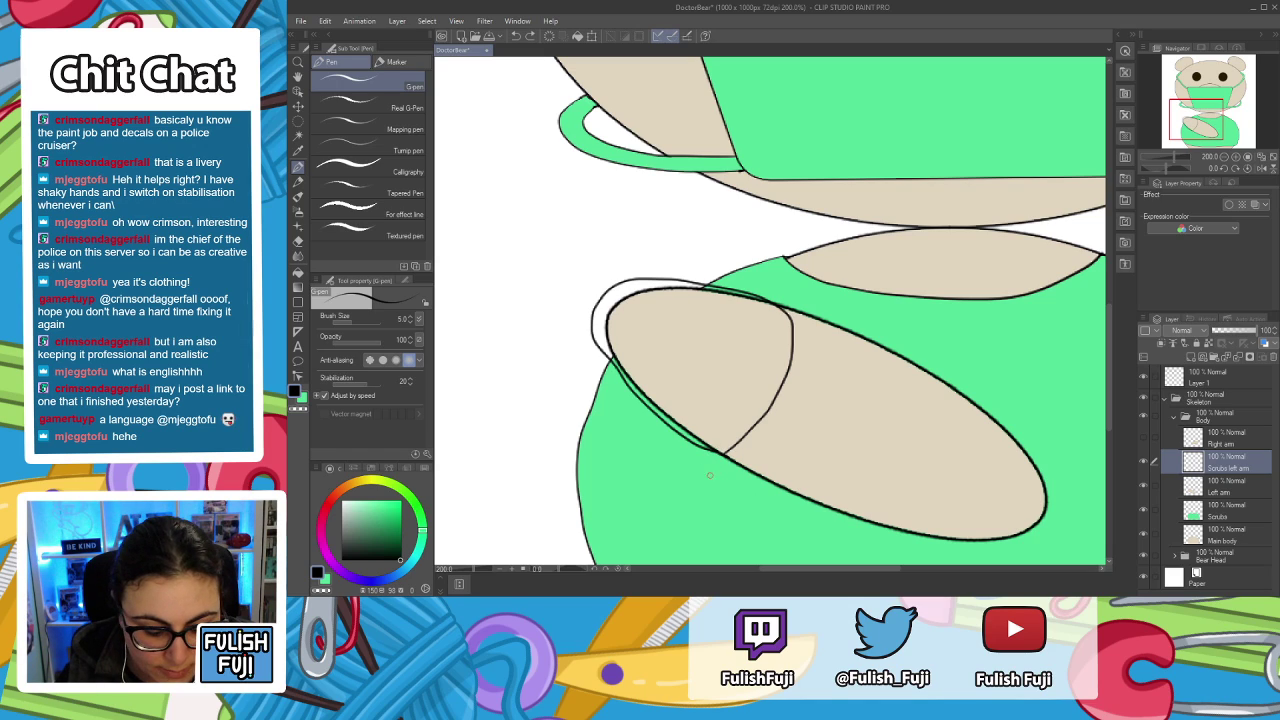
key("e")
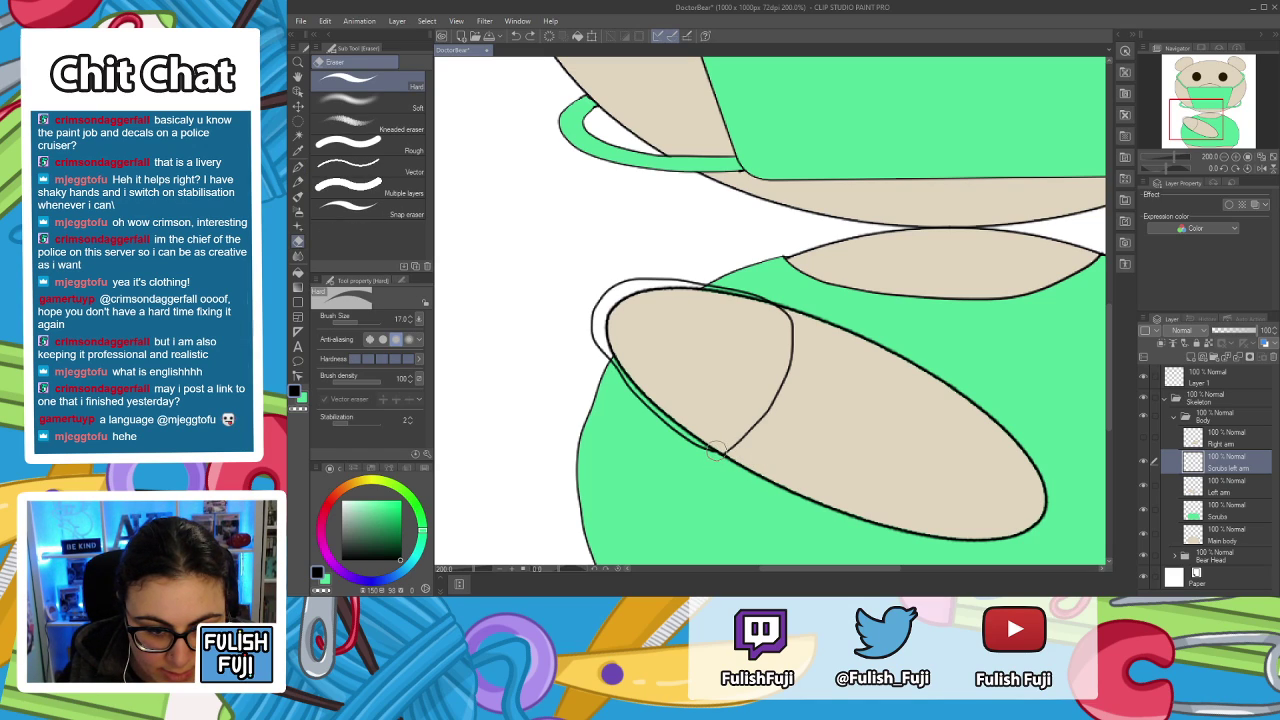
left_click_drag(708, 453, 738, 448)
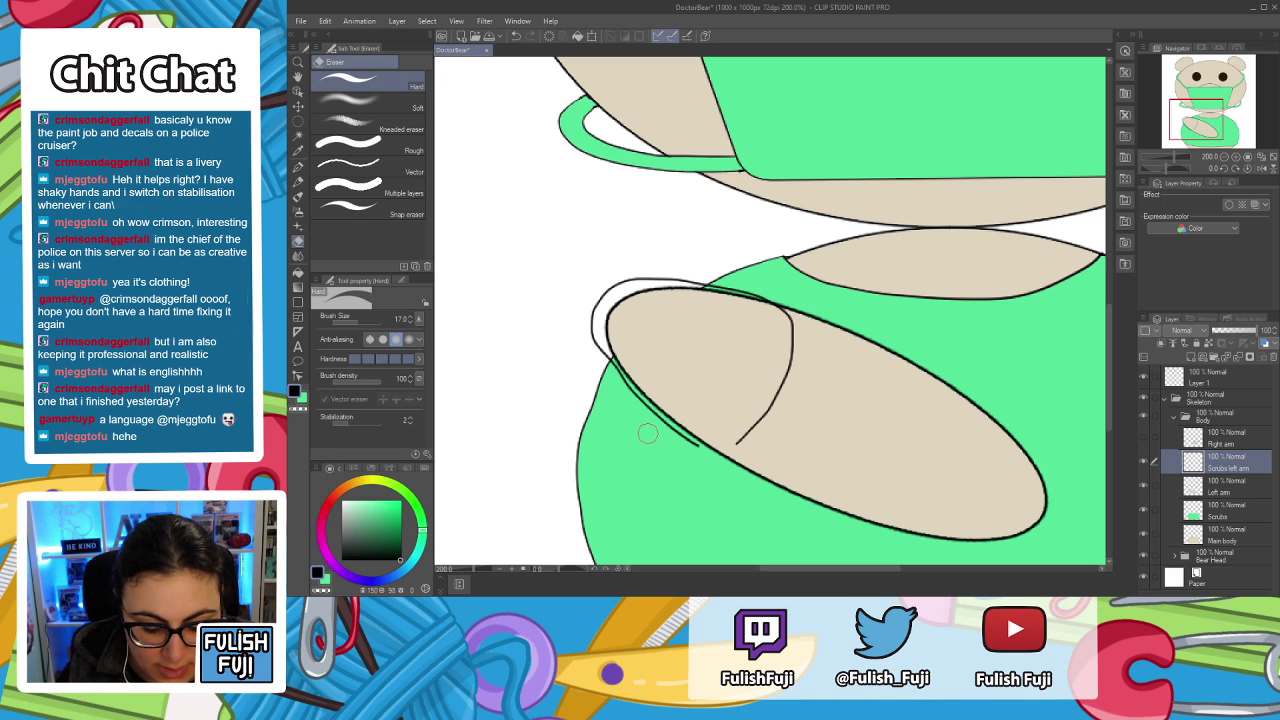
key("p")
left_click_drag(697, 447, 737, 445)
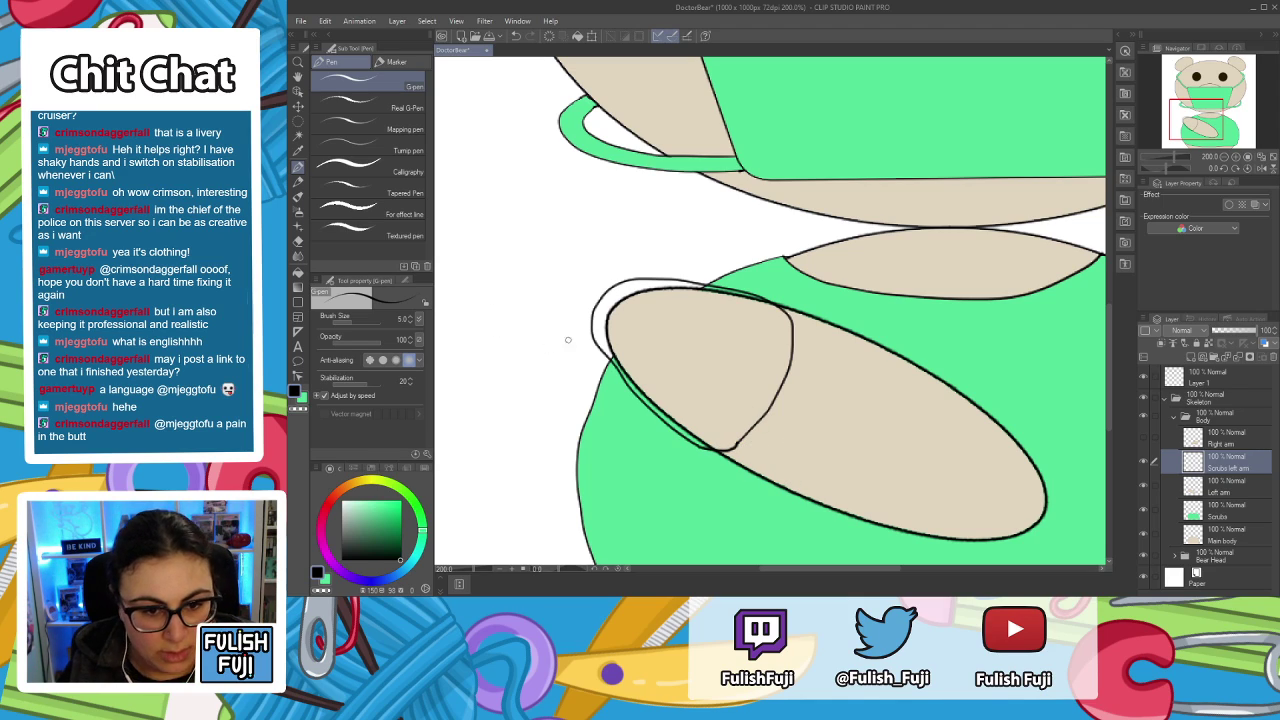
Fill the left arm's sleeve outline with the scrubs' green, referring only to the editing layer.
key("g")
key("g")
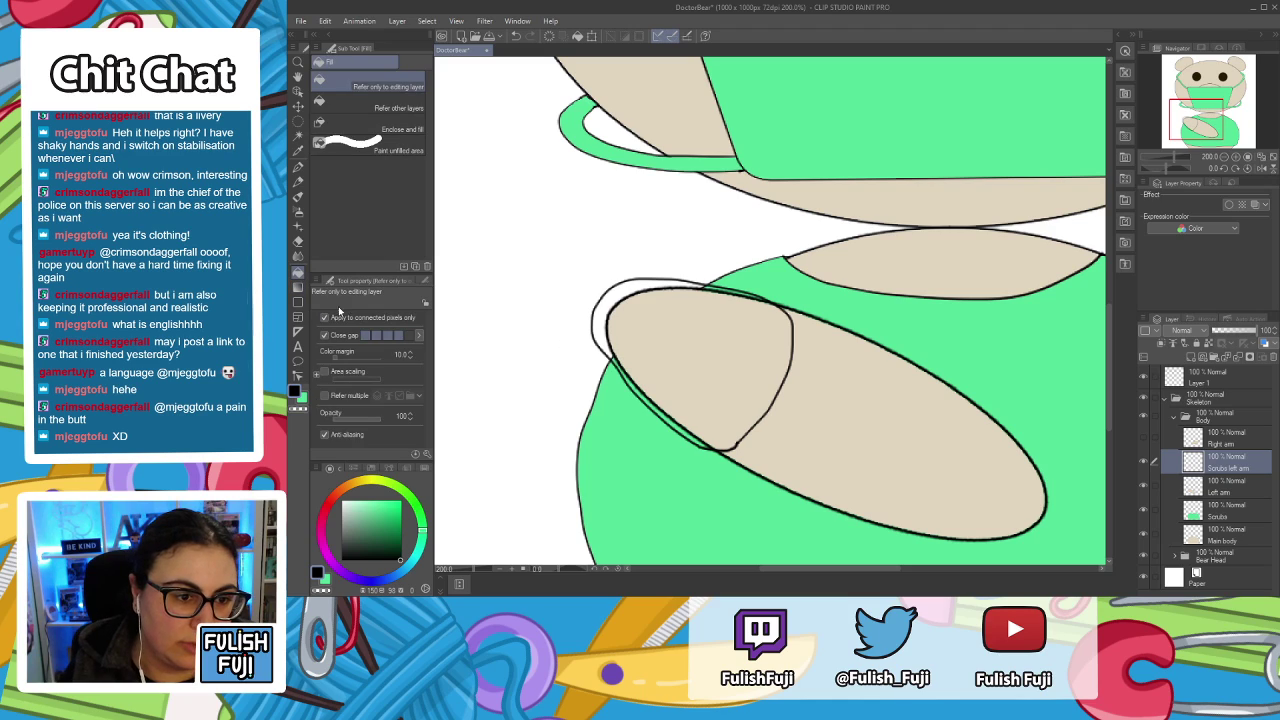
left_click(302, 399)
left_click(679, 354)
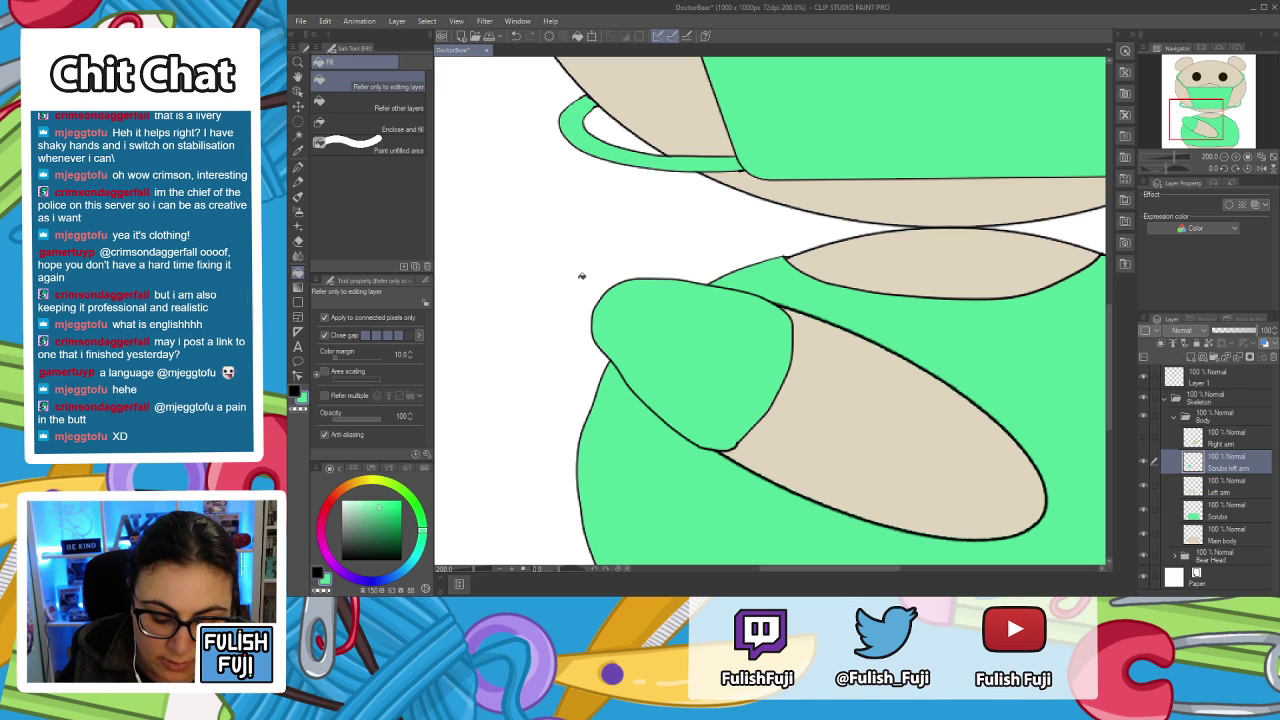
scroll(581, 276, "down", 5)
key("h")
left_click_drag(565, 343, 609, 404)
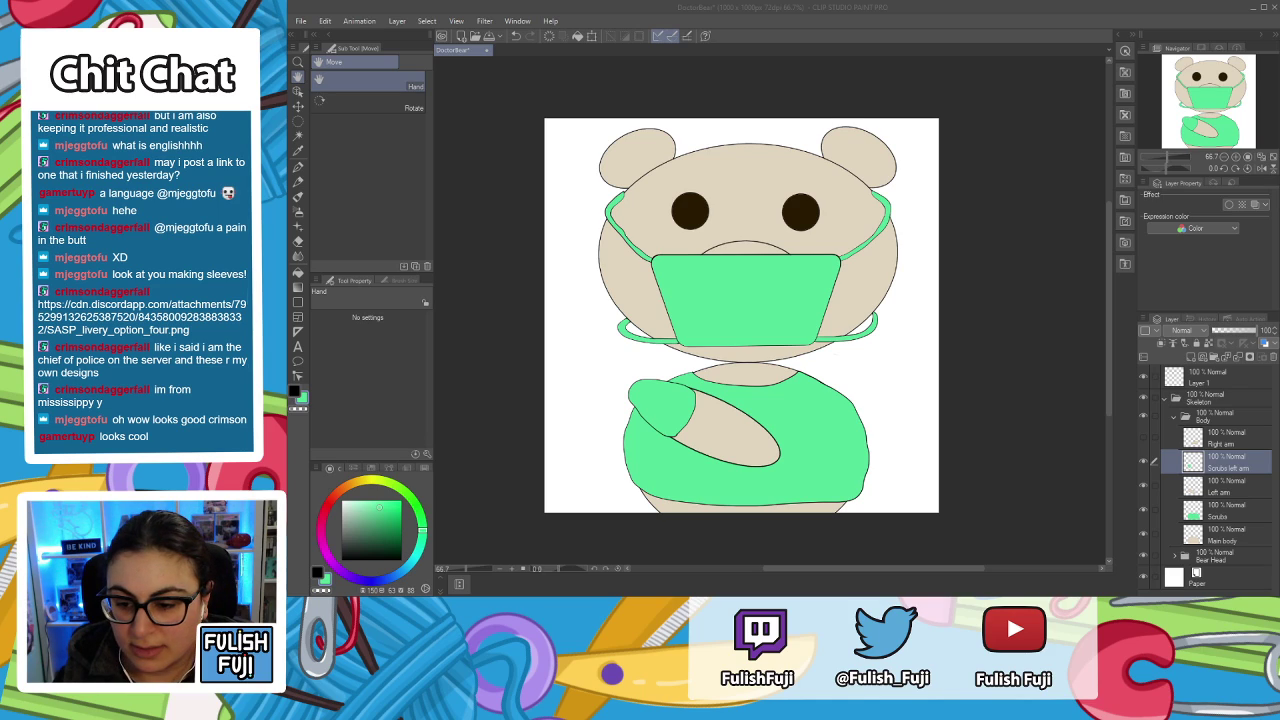
Show the Right arm layer, and duplicate the Scrubs left arm layer above it under the name Scrubs right arm.
left_click(1143, 436)
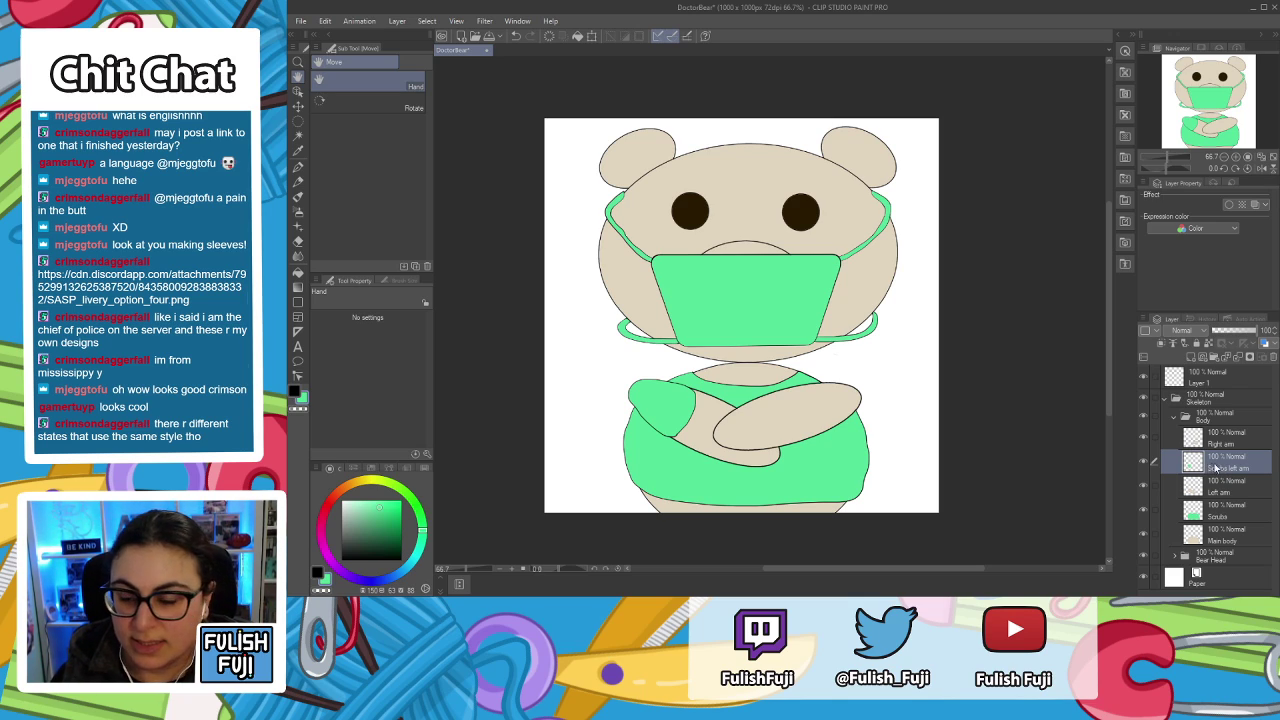
key("ctrl+j")
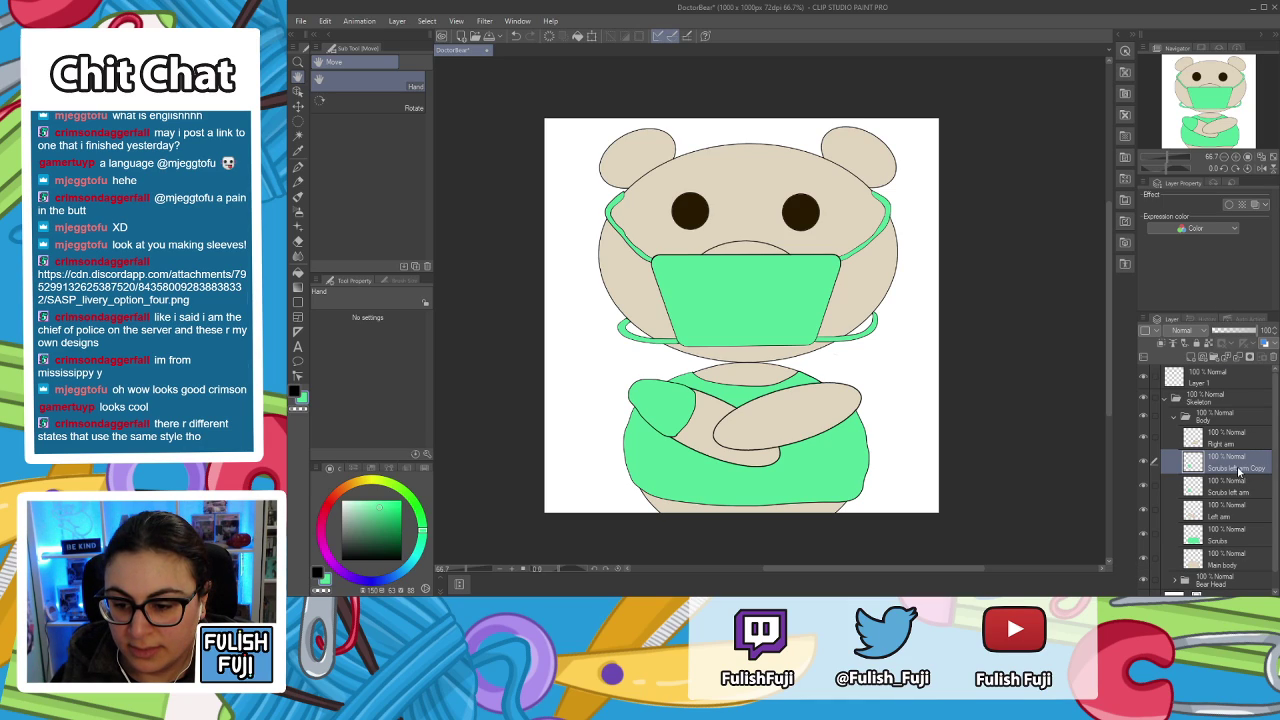
left_click_drag(1238, 452, 1232, 442)
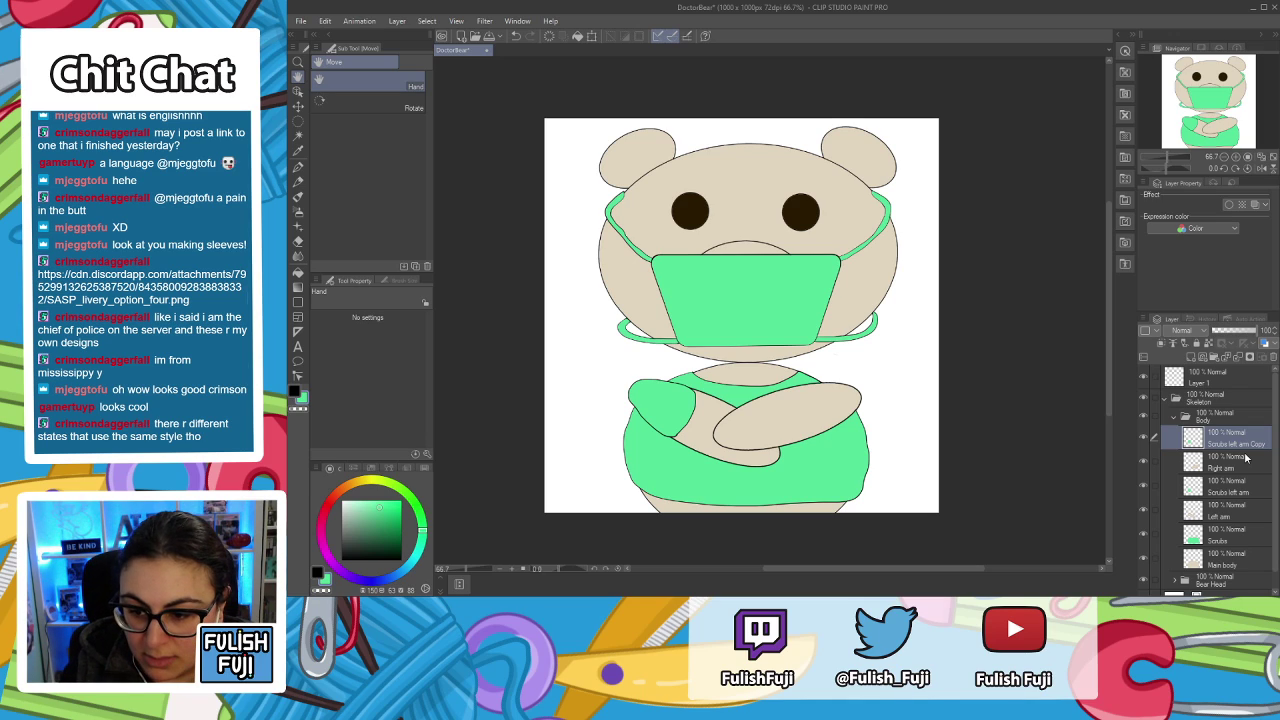
type("Scrubs right arm")
key("Return")
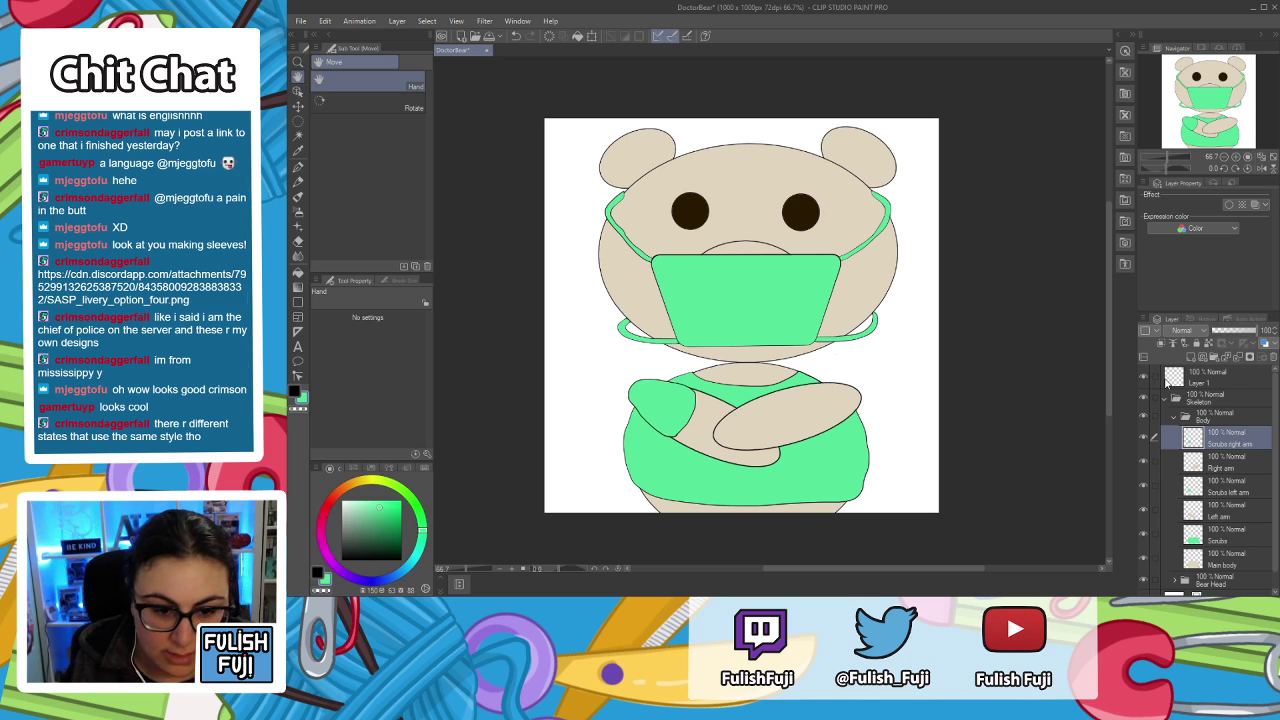
Move the copied sleeve onto the right arm's shoulder end, then rotate and slightly enlarge it to fit.
key("k")
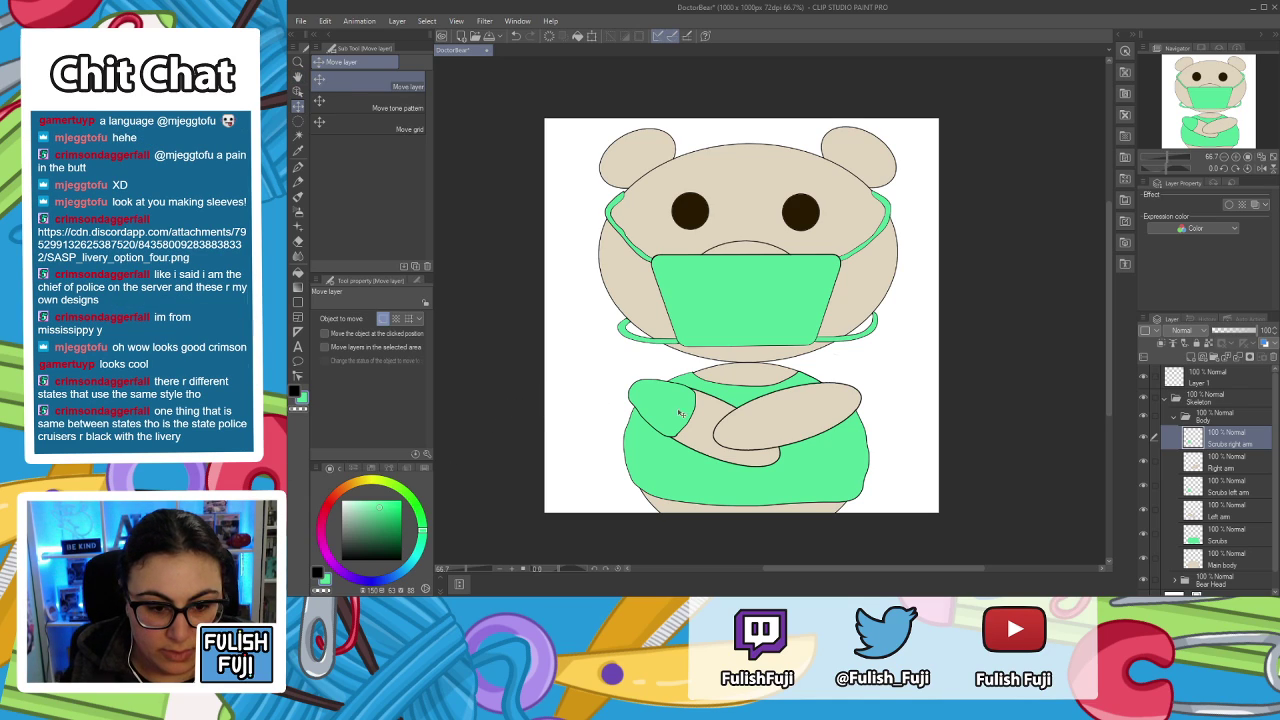
left_click_drag(683, 411, 793, 456)
key("ctrl+t")
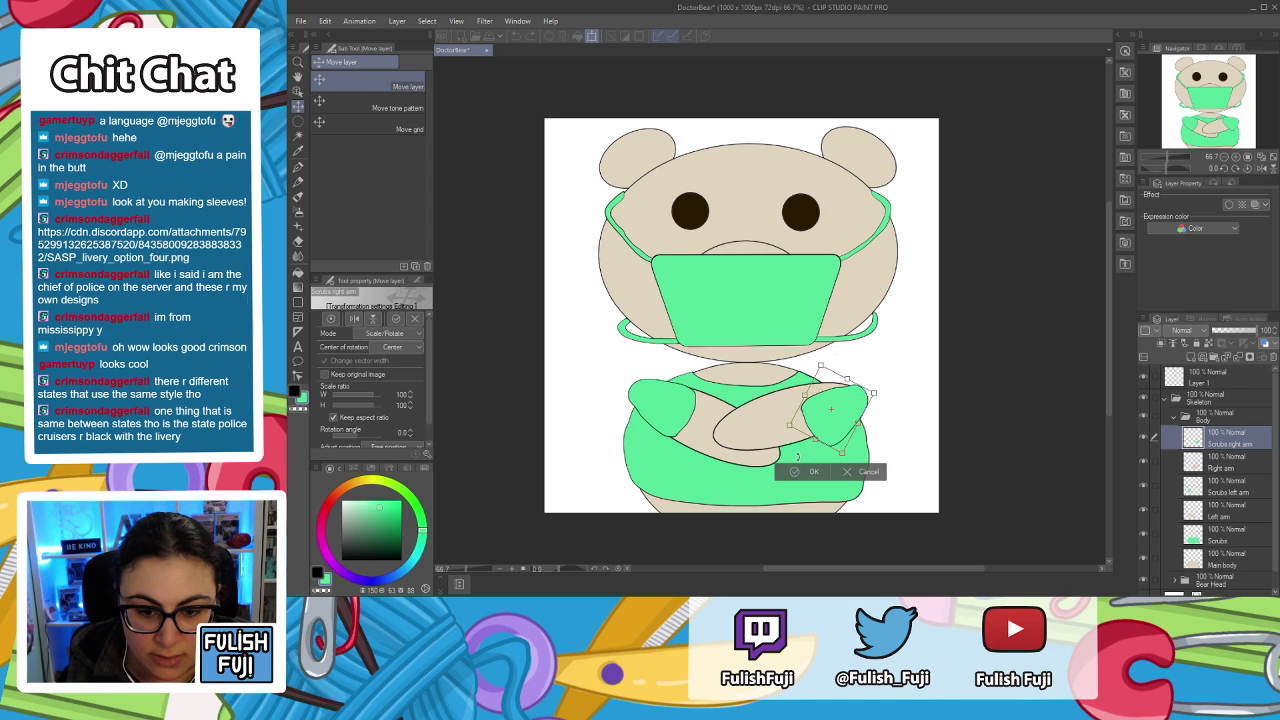
left_click_drag(847, 422, 867, 386)
left_click_drag(844, 456, 827, 428)
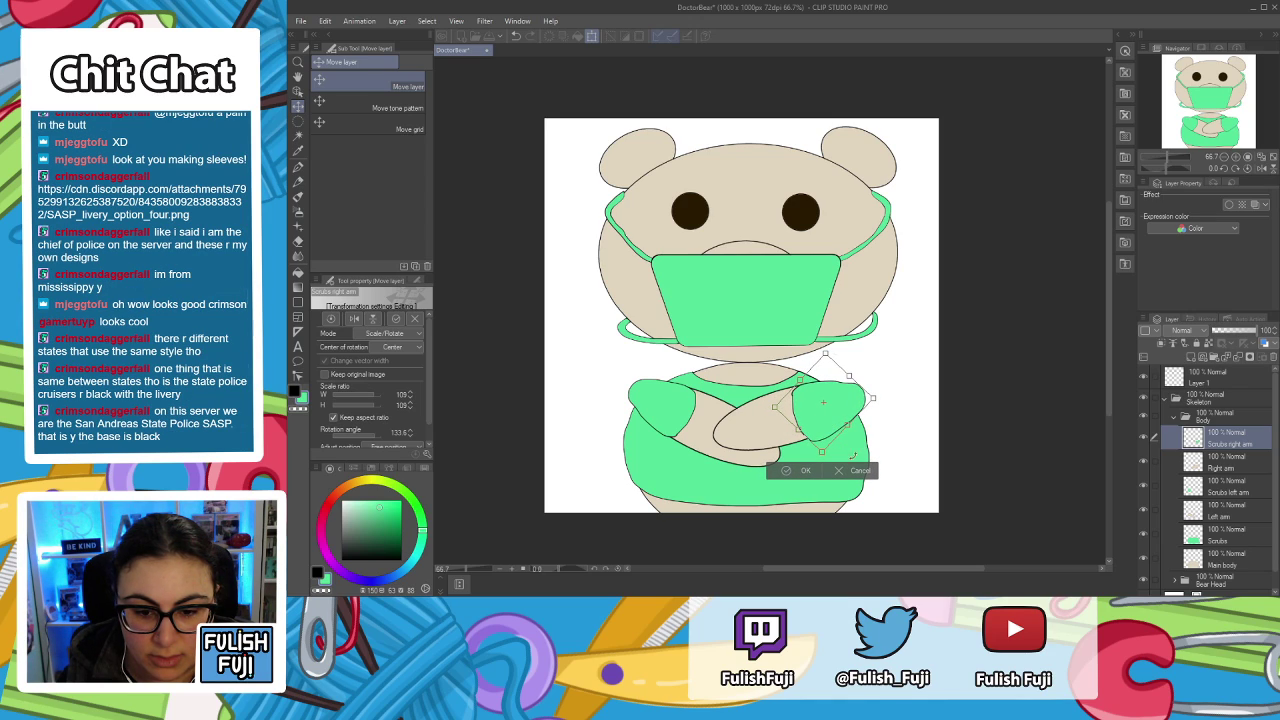
left_click(806, 470)
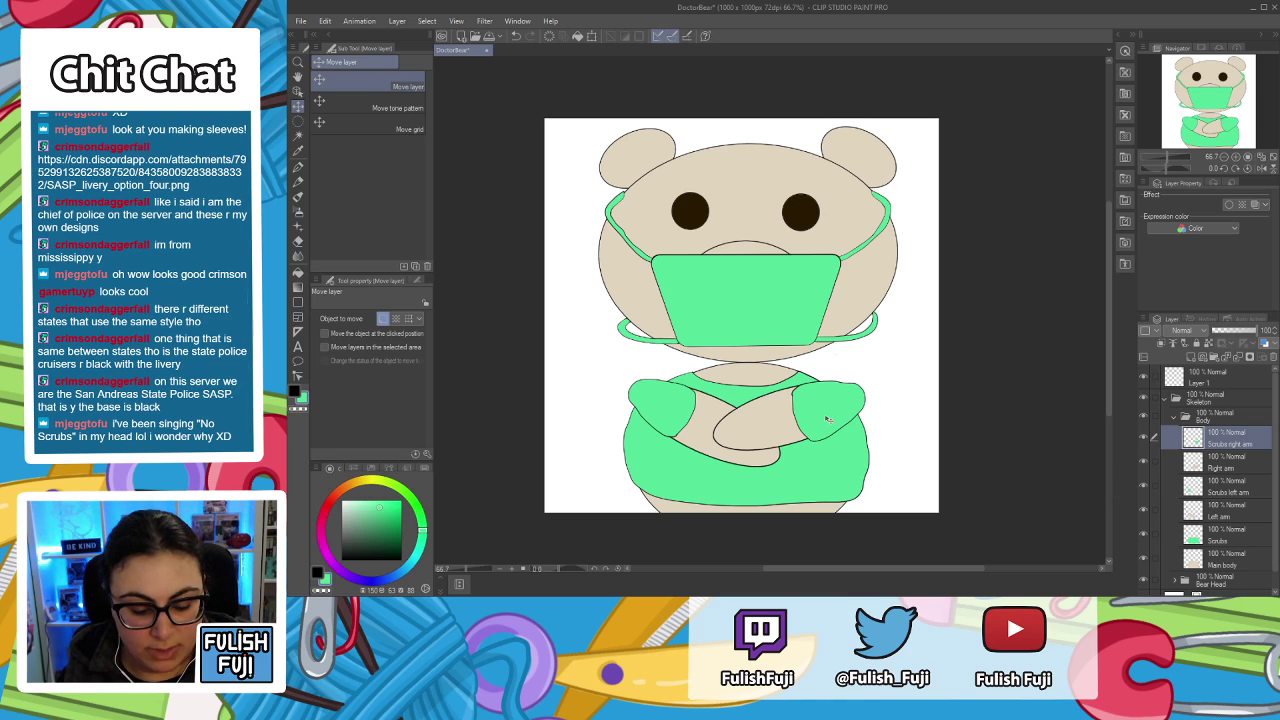
Nudge the right arm's sleeve slightly with a transform so it covers the shoulder end of the arm.
key("ctrl+t")
left_click_drag(817, 421, 822, 414)
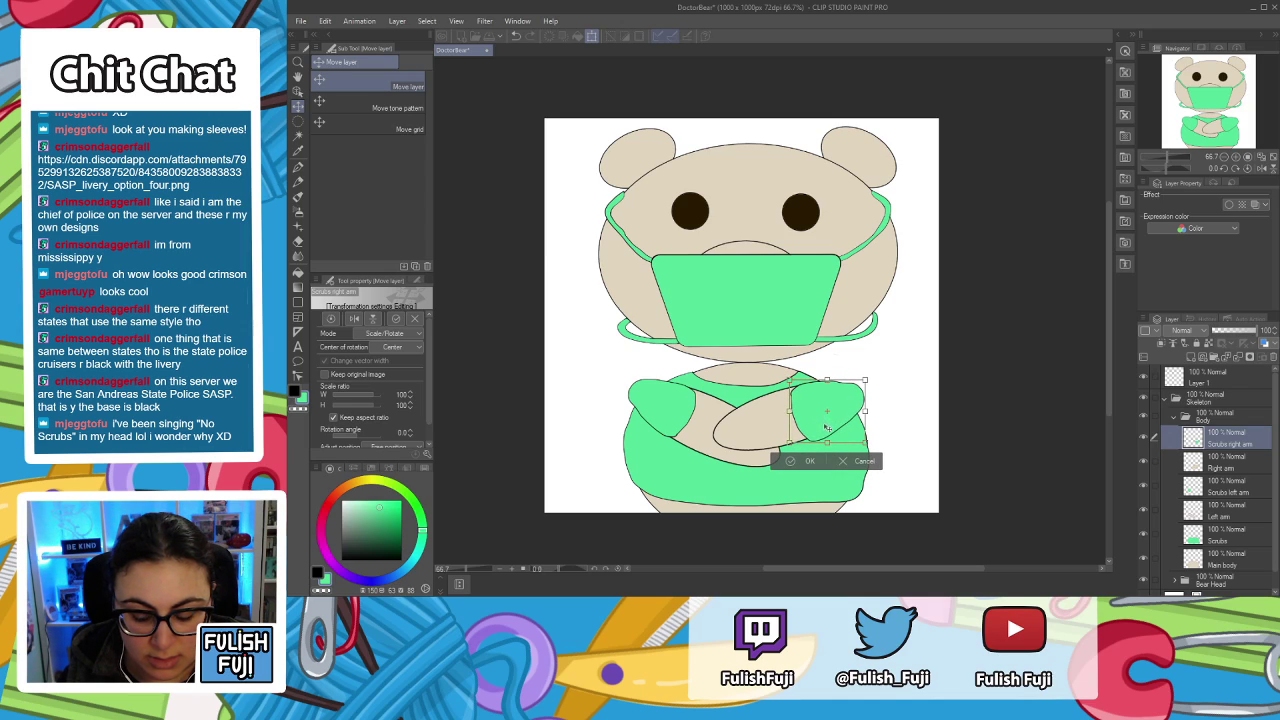
left_click_drag(826, 428, 826, 427)
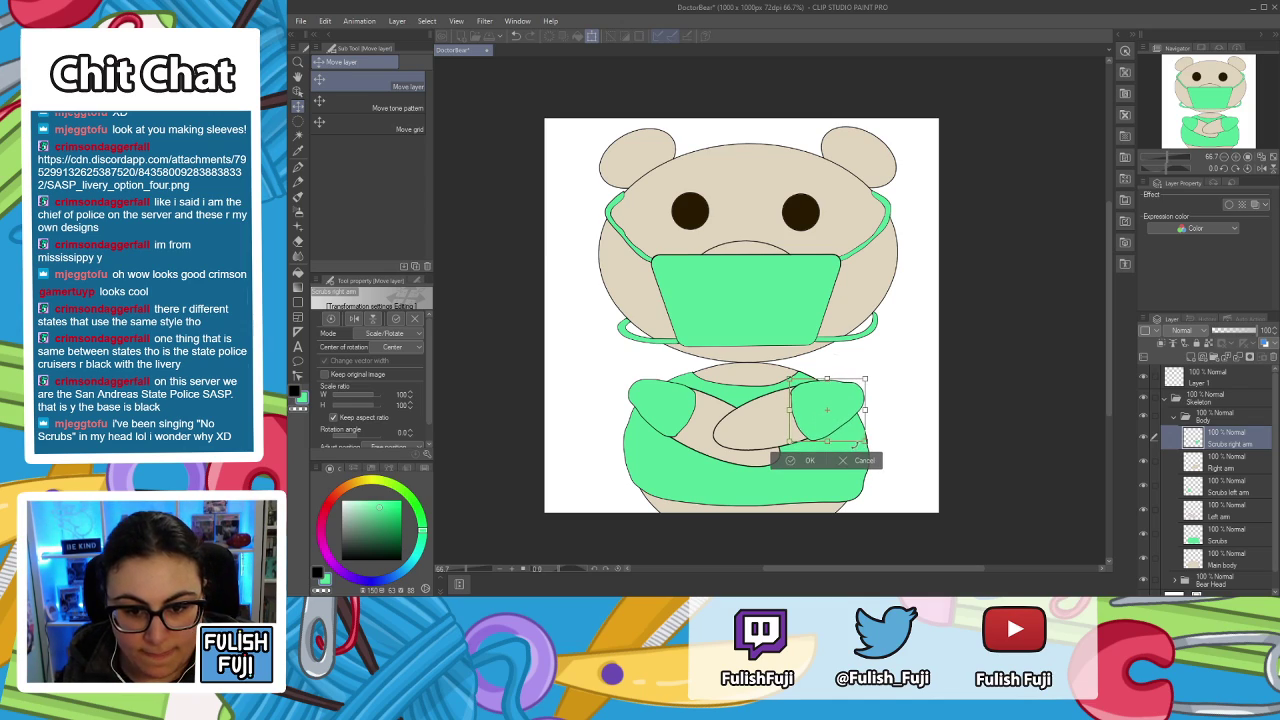
left_click(810, 459)
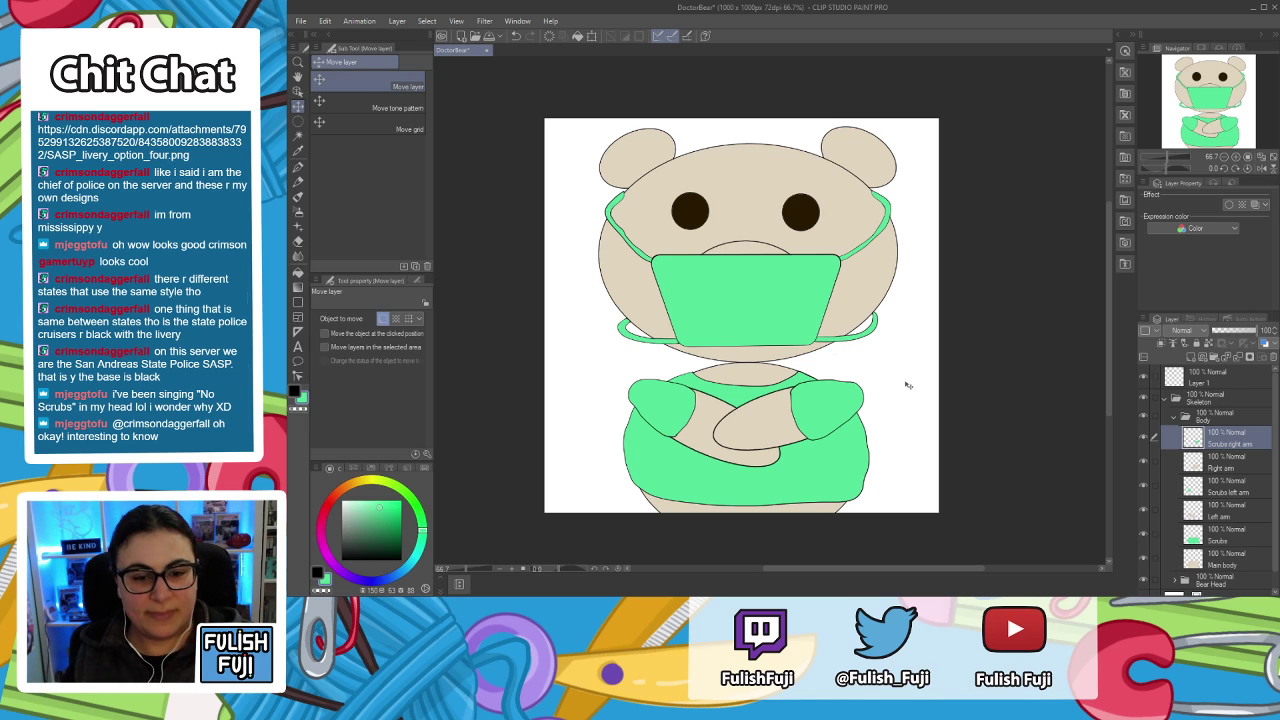
key("space")
left_click_drag(891, 426, 925, 436)
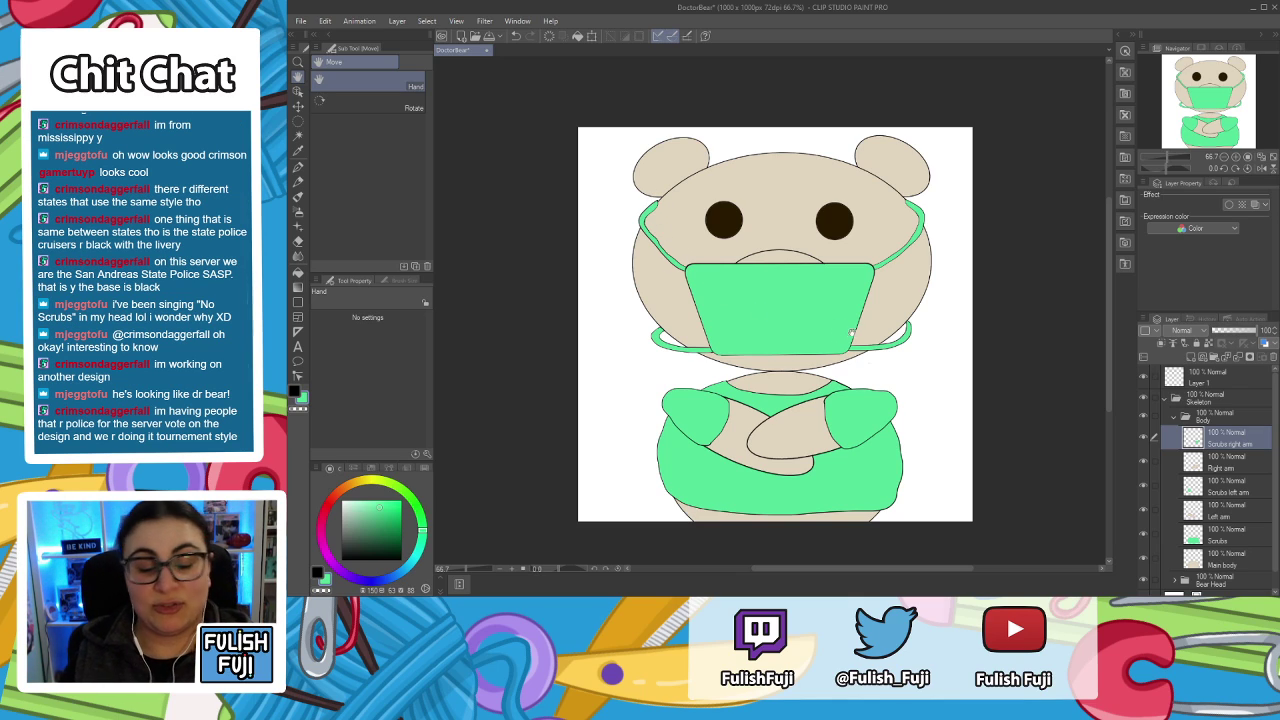
Add a new layer named Mask 2 above the Mask layer in the Bear Head folder.
key("p")
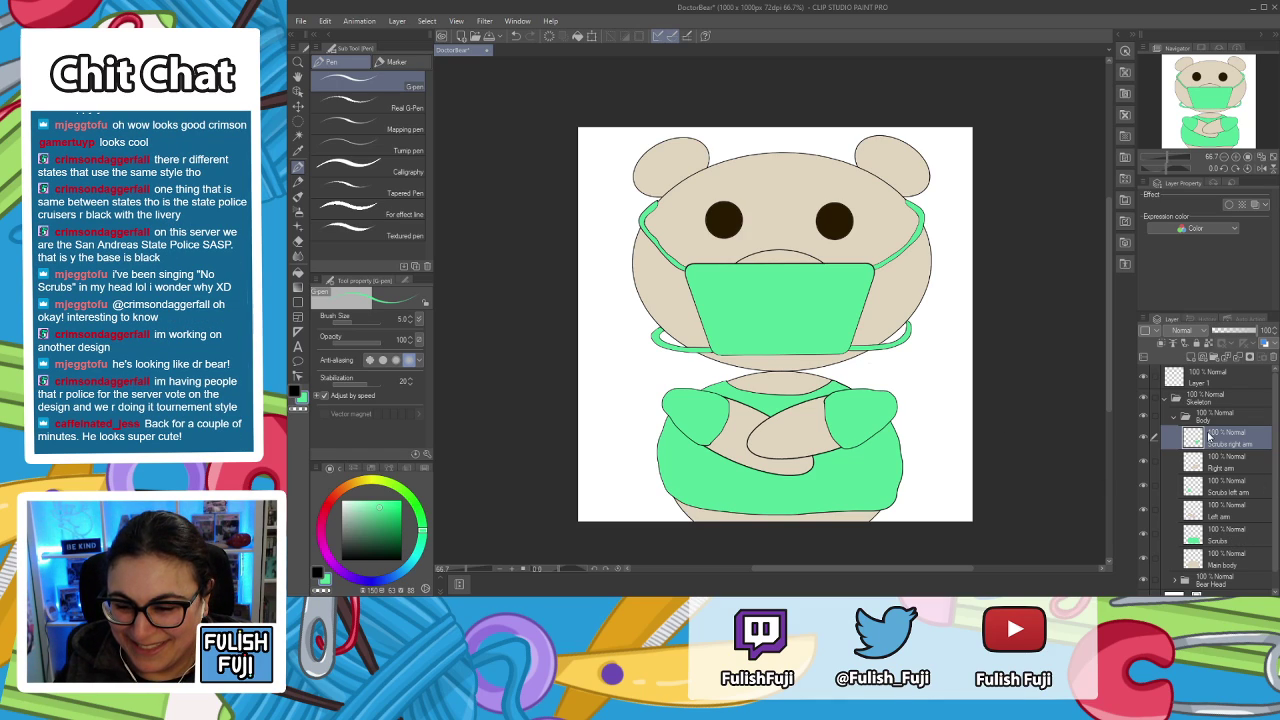
left_click(1174, 420)
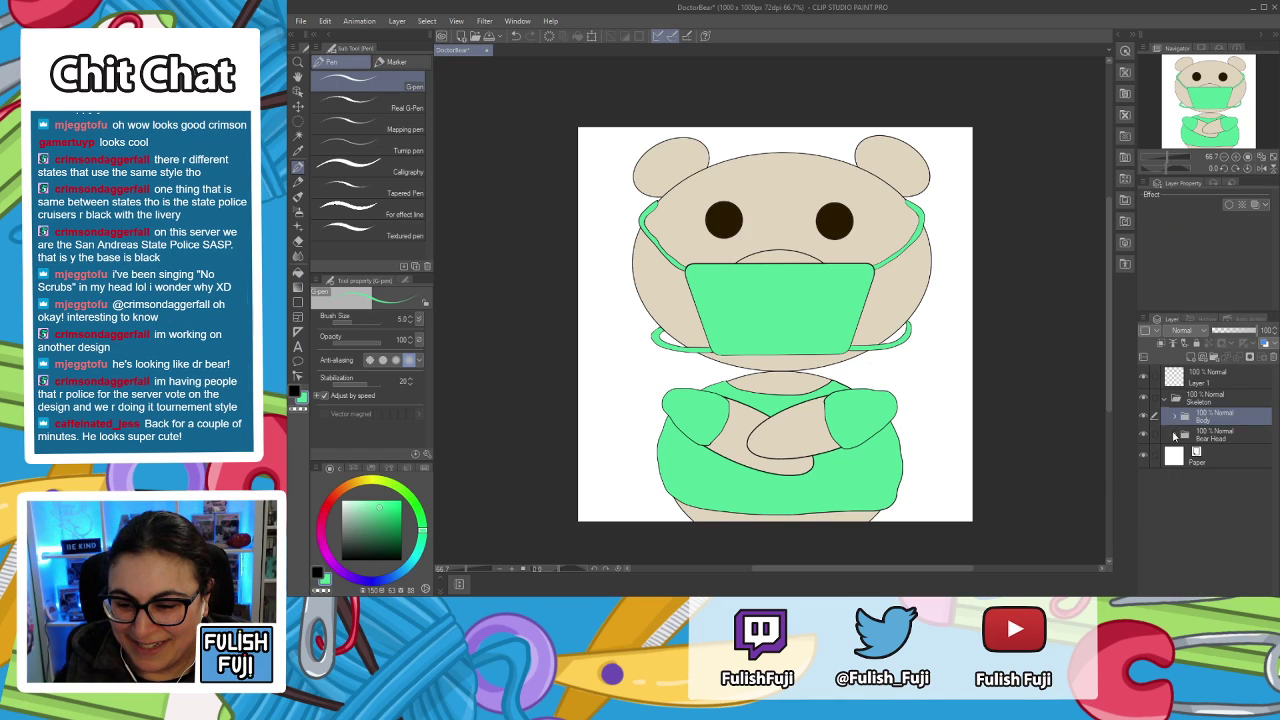
left_click(1175, 436)
left_click(1245, 455)
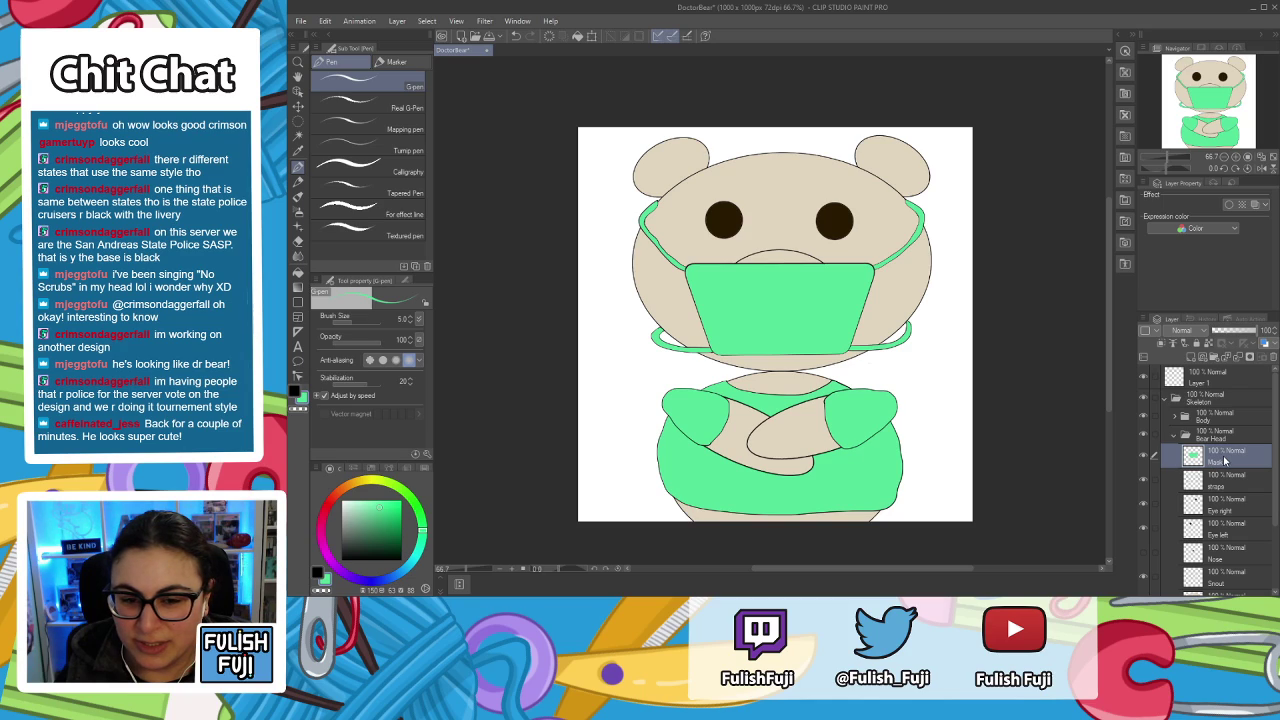
left_click(1191, 357)
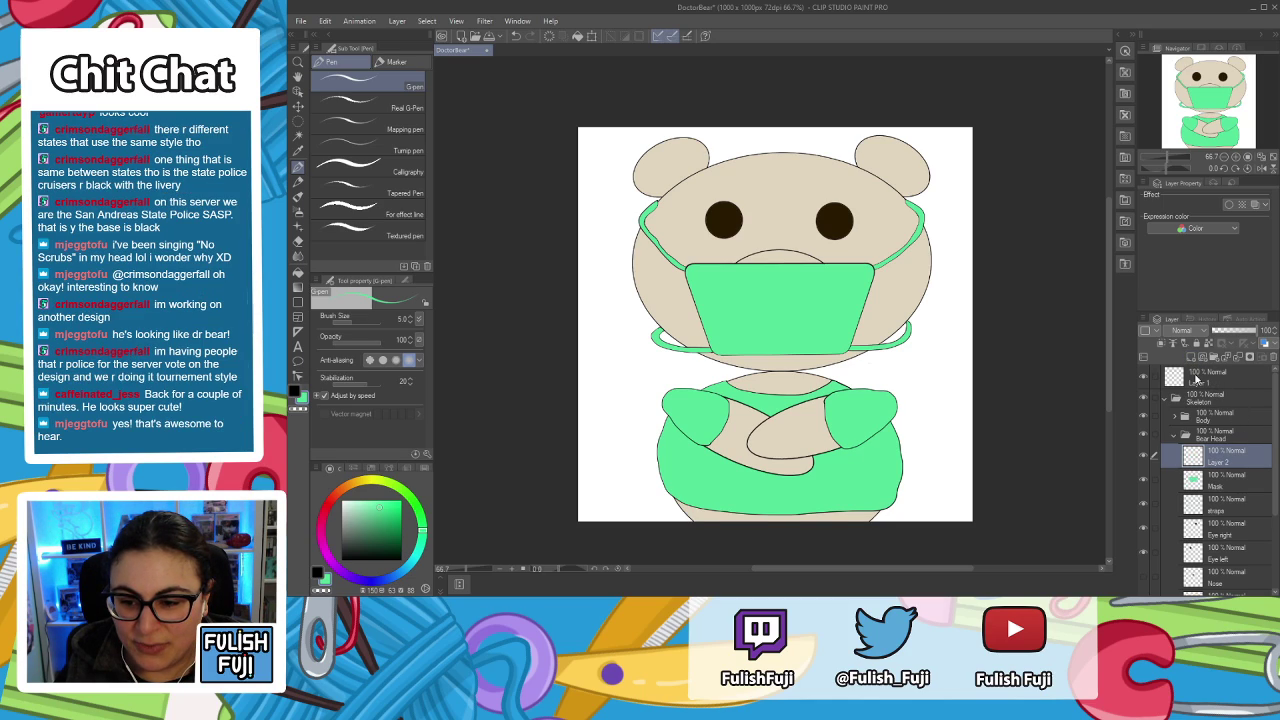
left_click(1145, 479)
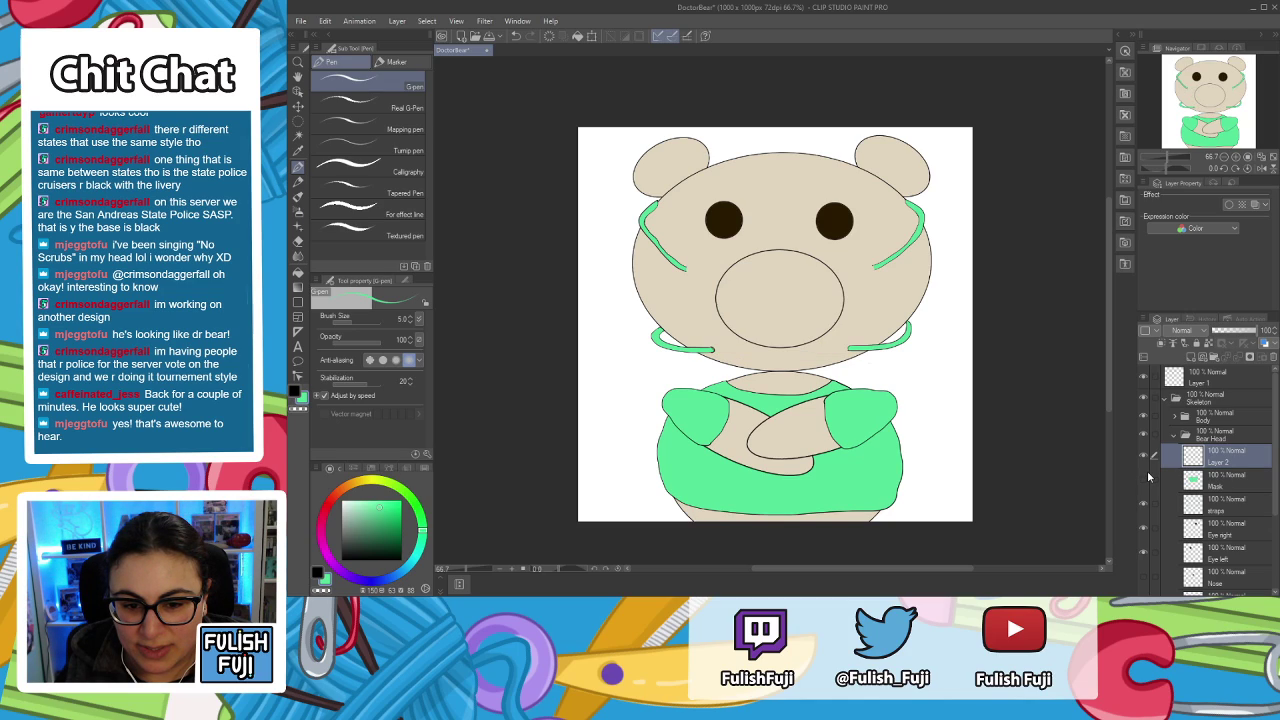
left_click(1155, 479)
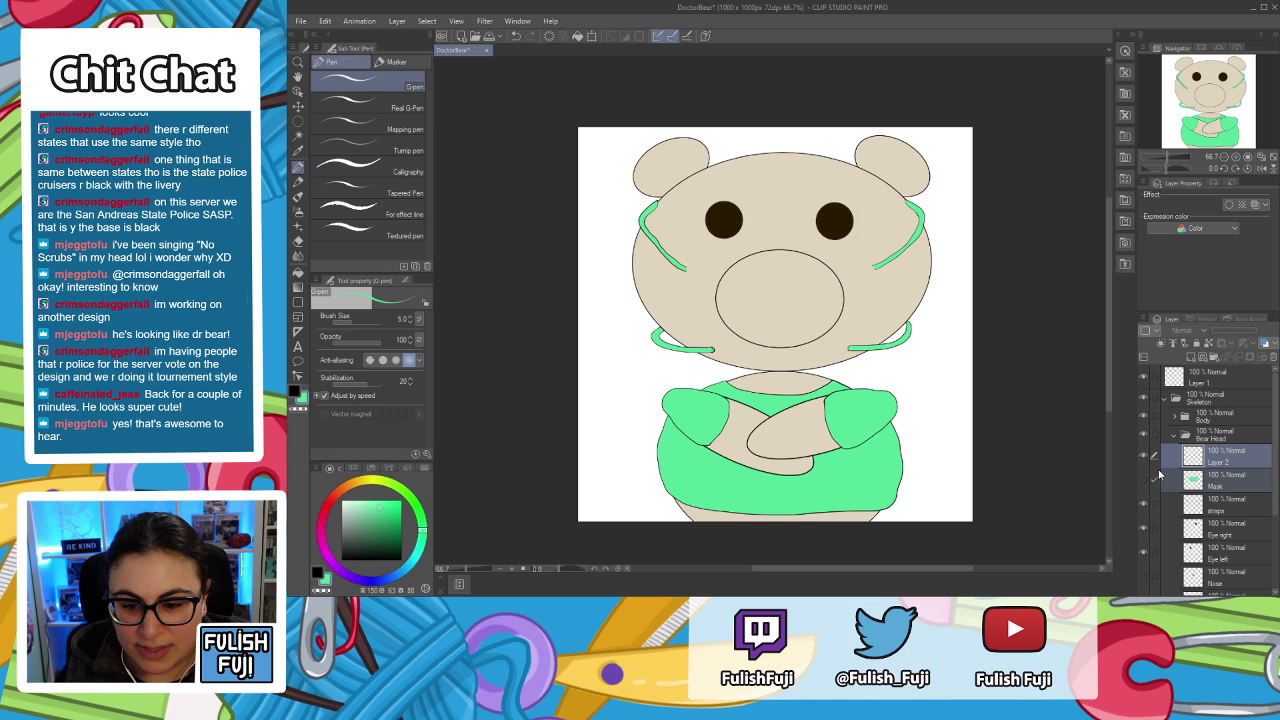
left_click(1155, 481)
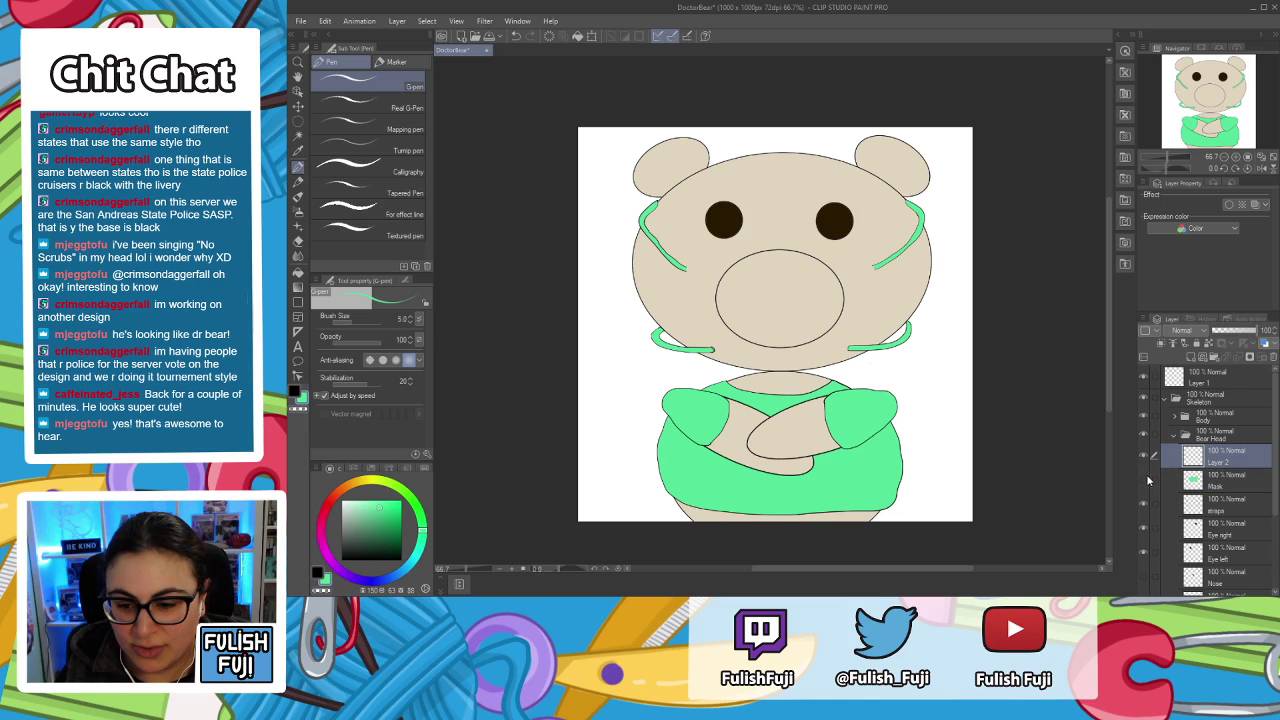
left_click(1145, 481)
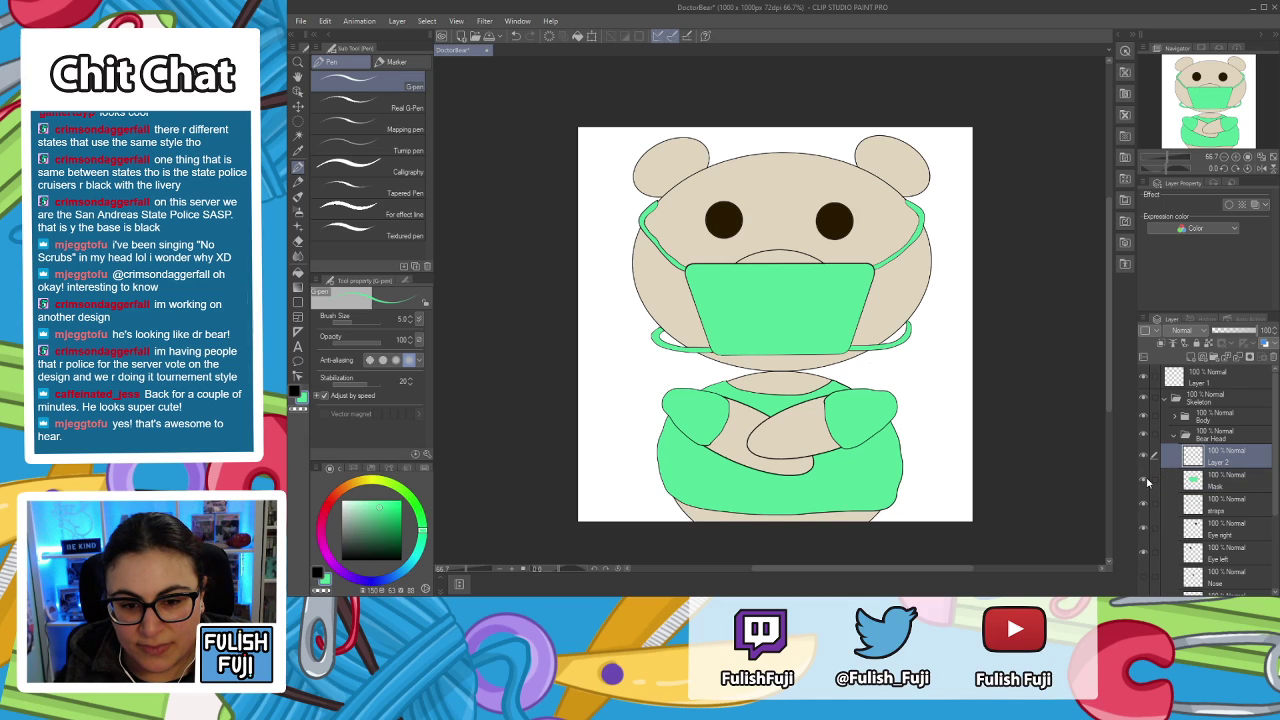
Hide the Mask layer and switch the G-pen's drawing colour to black for work on the bear's face.
left_click(1145, 481)
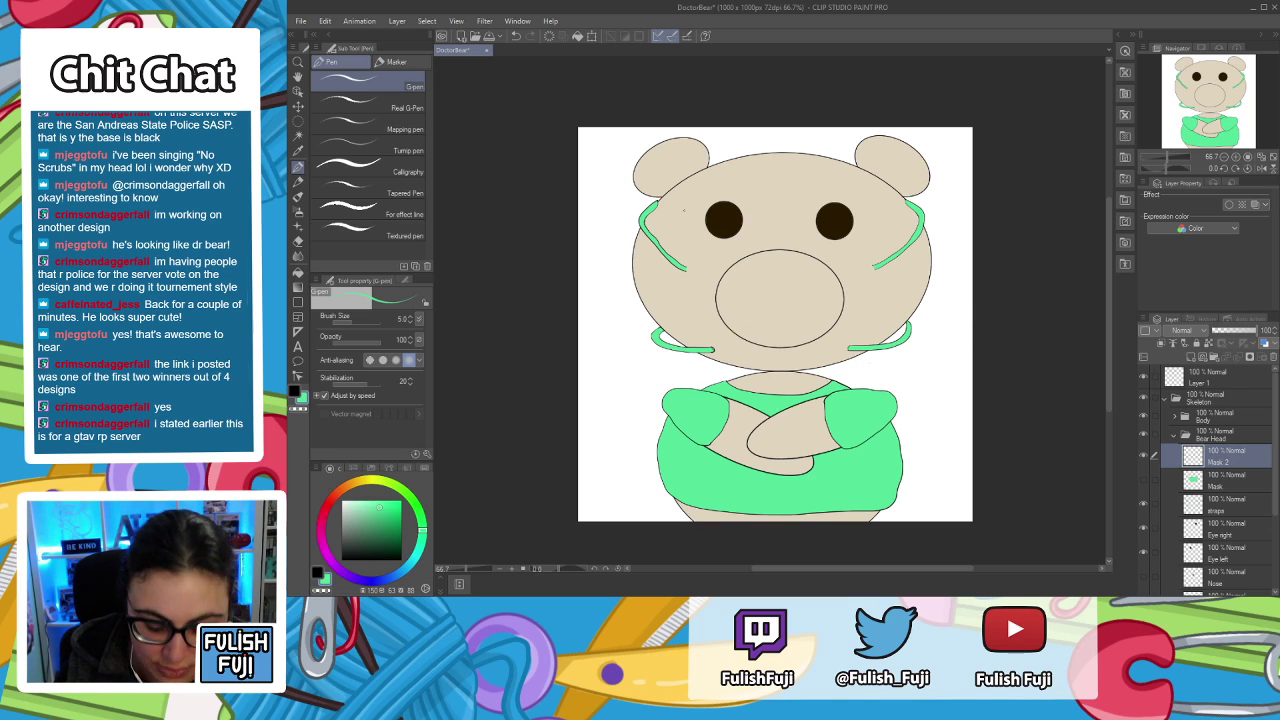
scroll(684, 210, "up", 1)
key("space")
mouse_move(808, 376)
left_mouse_down()
mouse_move(789, 351)
mouse_move(826, 374)
mouse_move(816, 366)
left_mouse_up()
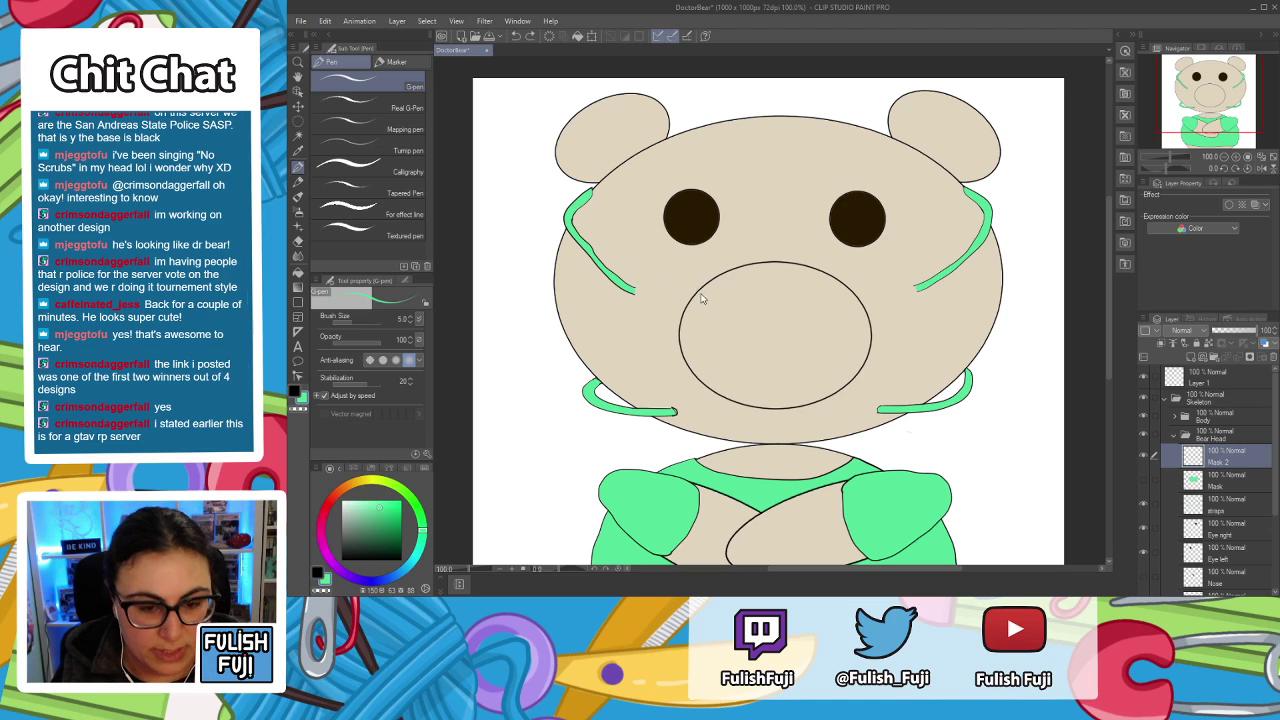
left_click(296, 391)
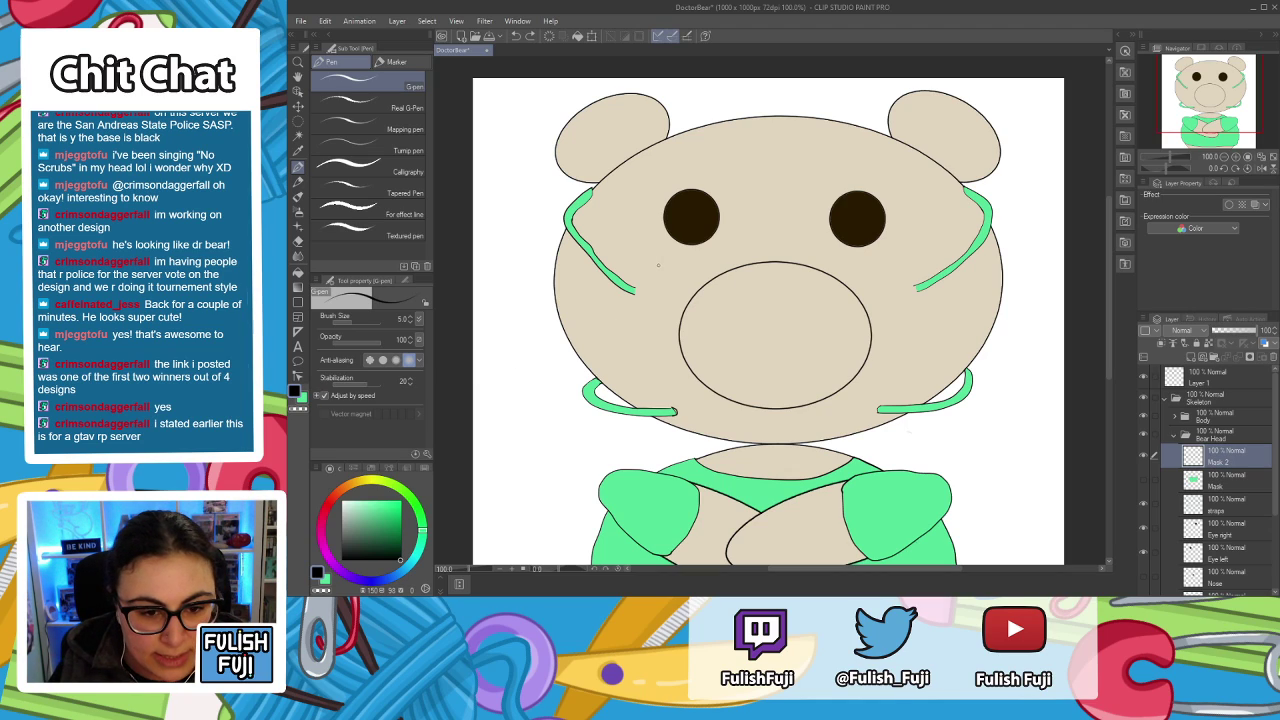
Try to outline a larger mask freehand around the snout on the Mask 2 layer, and clear the strokes.
mouse_move(651, 276)
left_mouse_down()
mouse_move(635, 312)
mouse_move(656, 384)
mouse_move(708, 423)
mouse_move(756, 428)
mouse_move(861, 421)
mouse_move(908, 371)
mouse_move(913, 300)
left_mouse_up()
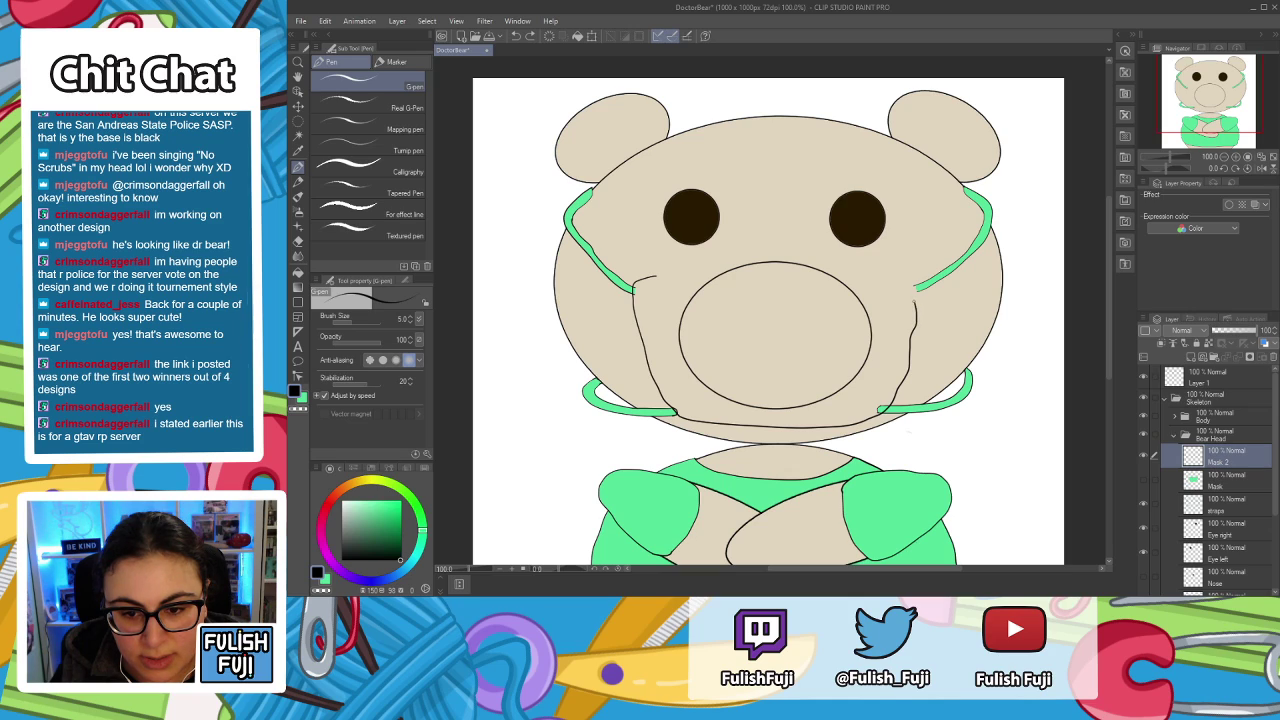
key("Delete")
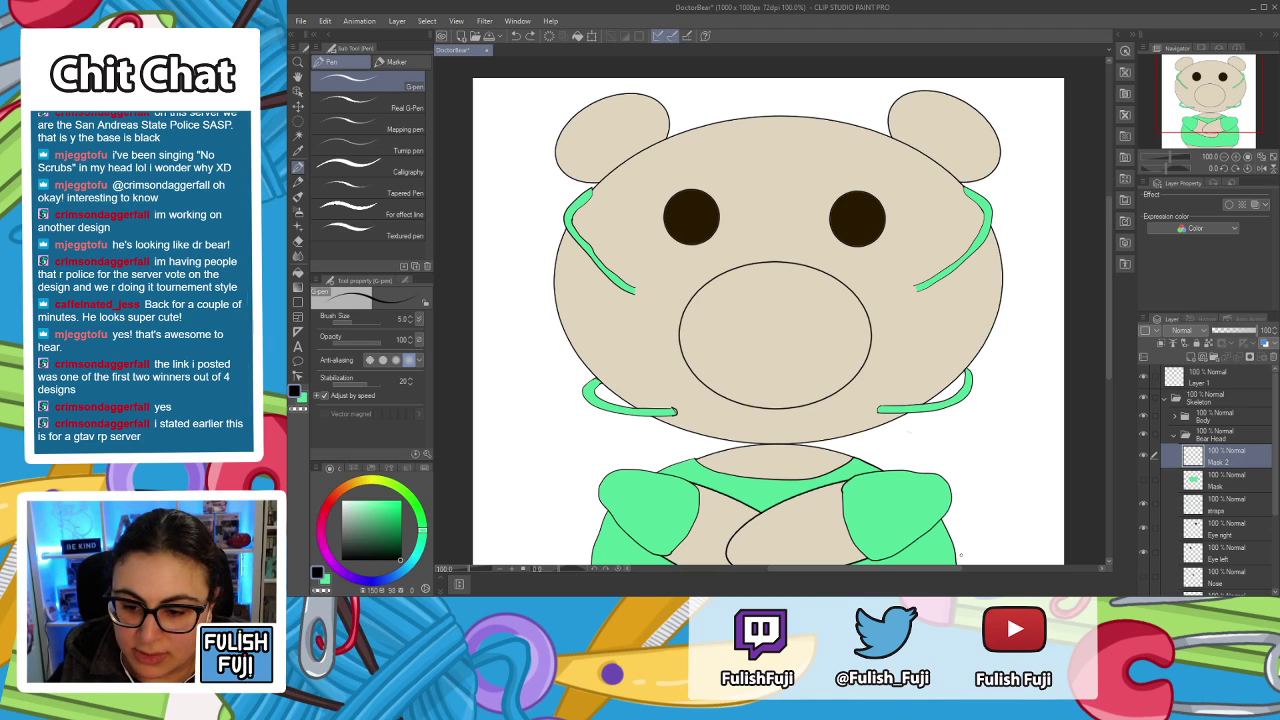
Show the Mask layer at 50% opacity as a tracing guide, and make Mask 2 the active layer.
left_click(1145, 480)
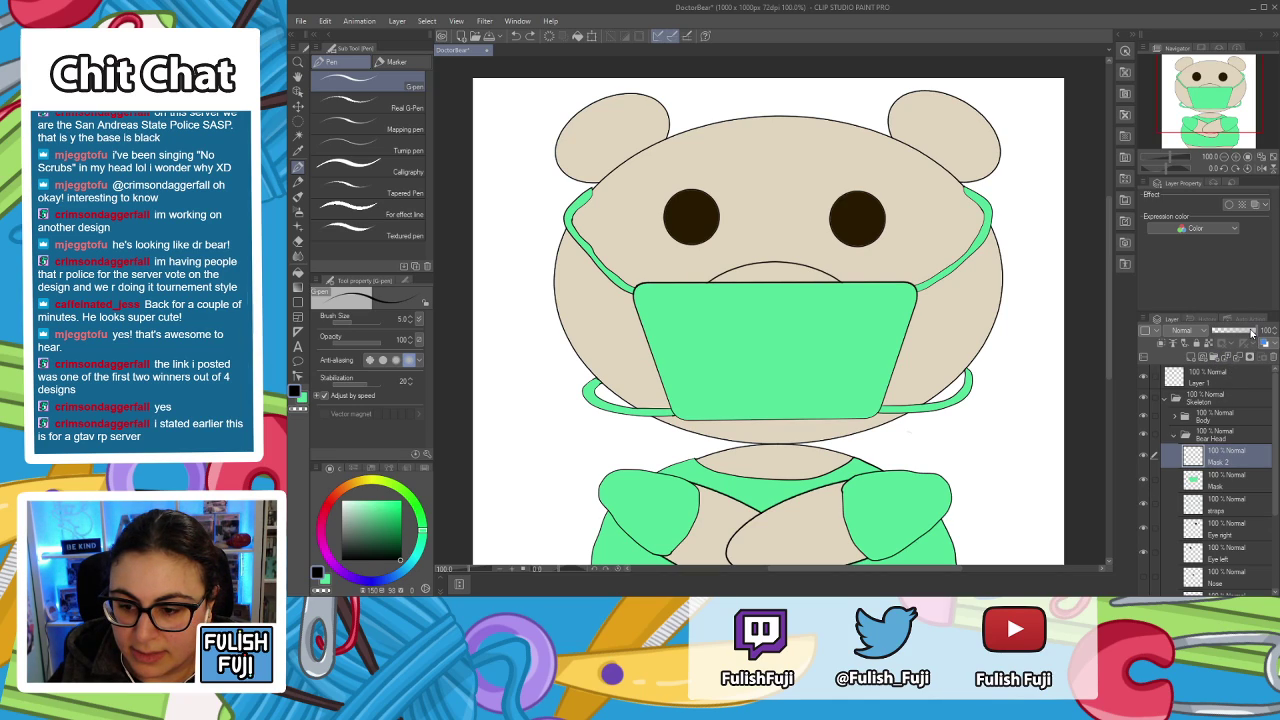
left_click(1234, 482)
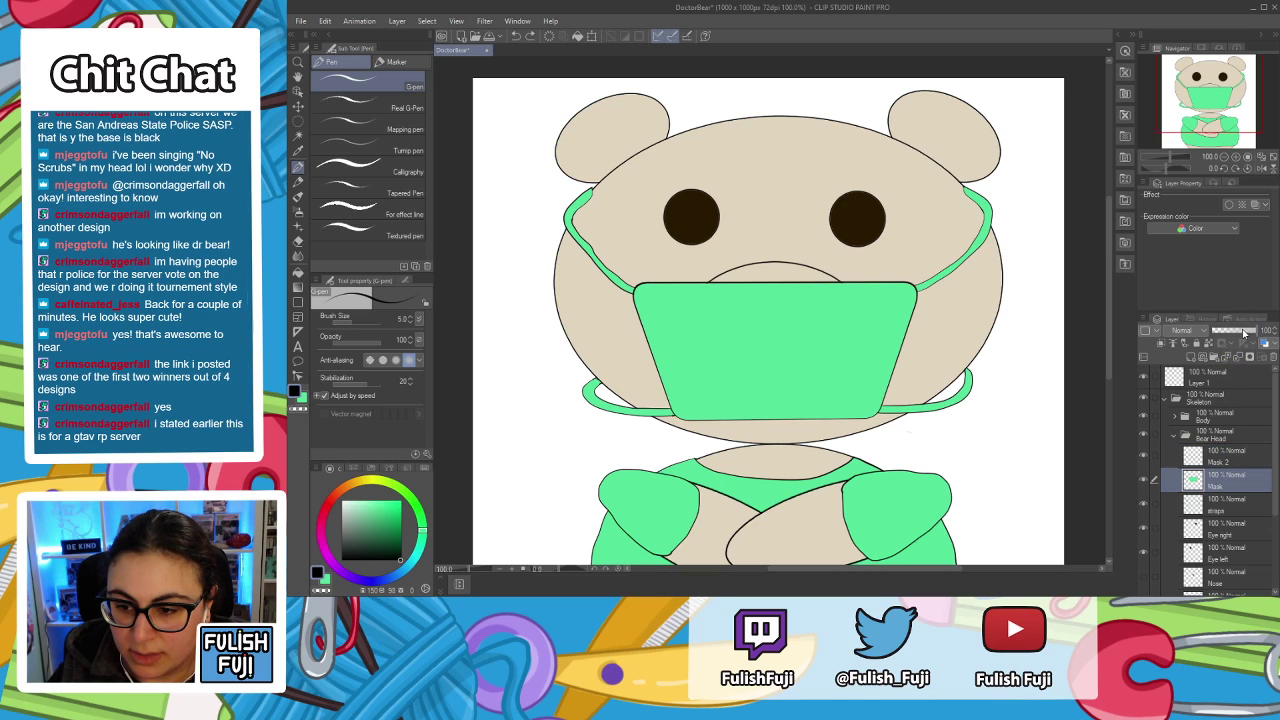
left_click_drag(1245, 333, 1236, 335)
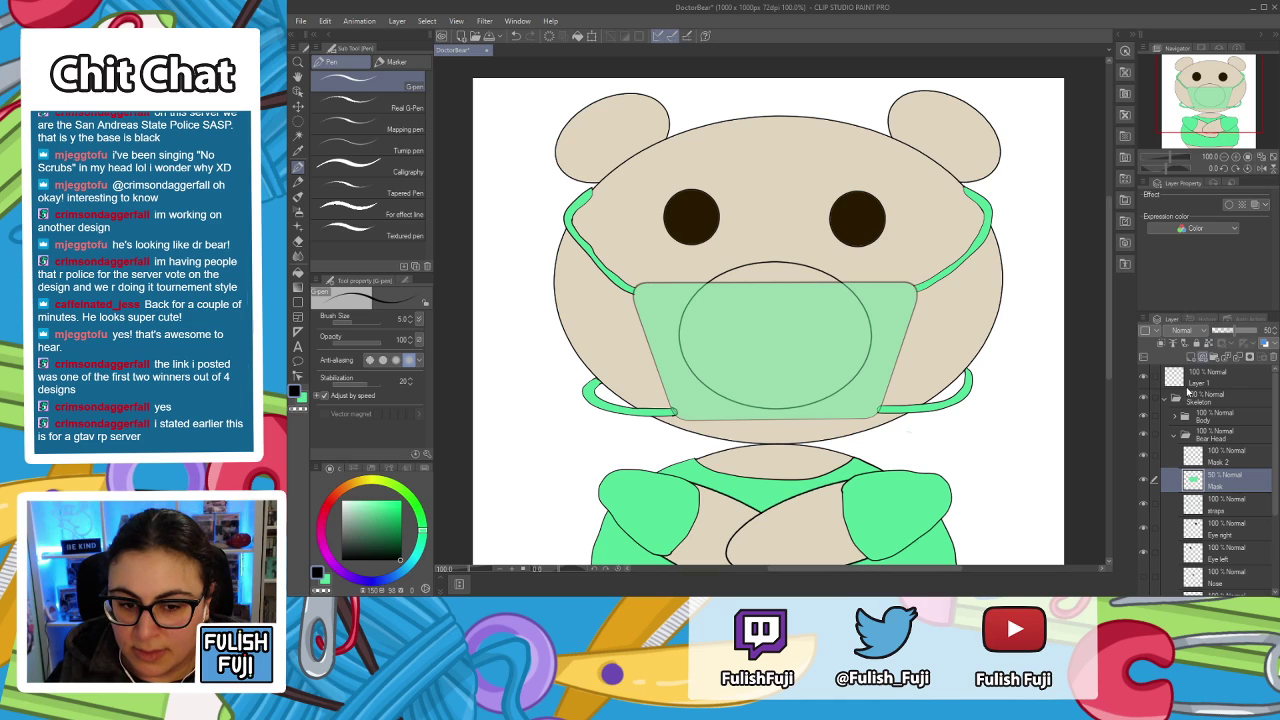
left_click(1218, 459)
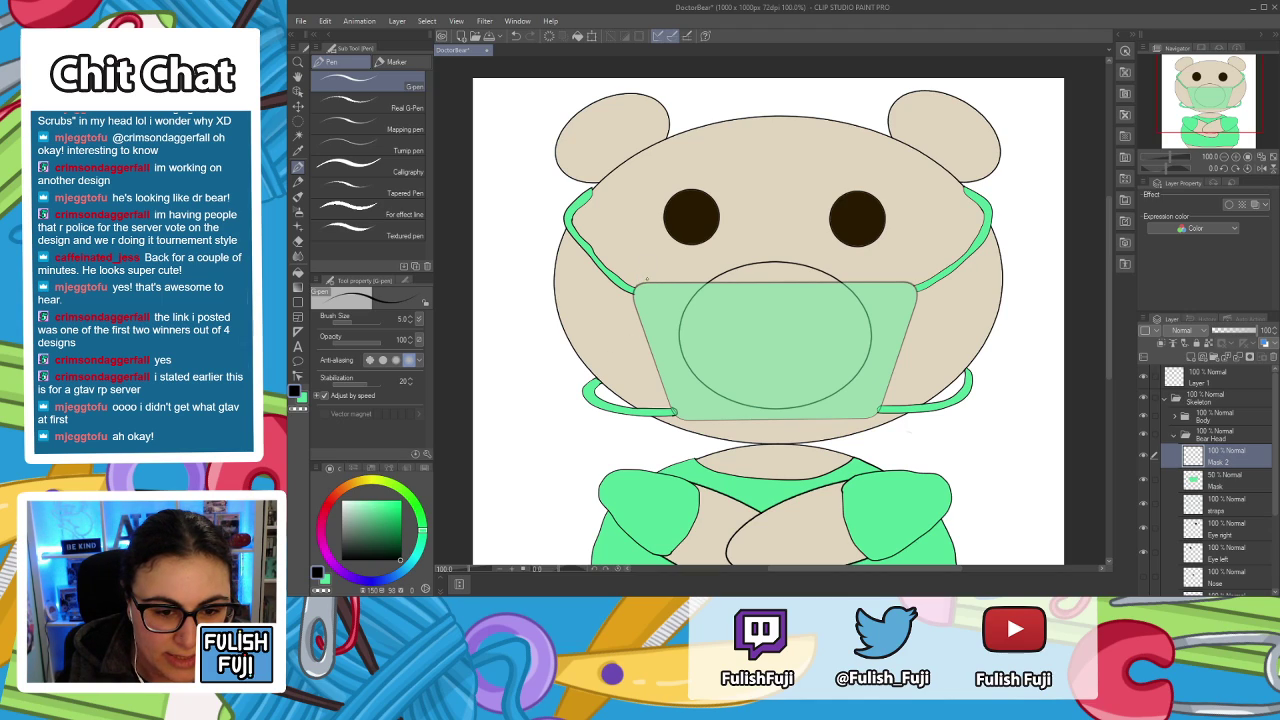
Outline a slightly larger mask around the faded one with the black pen, erasing and redrawing the stretch above the lower right strap.
mouse_move(630, 292)
left_mouse_down()
mouse_move(664, 403)
mouse_move(728, 428)
mouse_move(876, 414)
mouse_move(898, 388)
mouse_move(910, 328)
left_mouse_up()
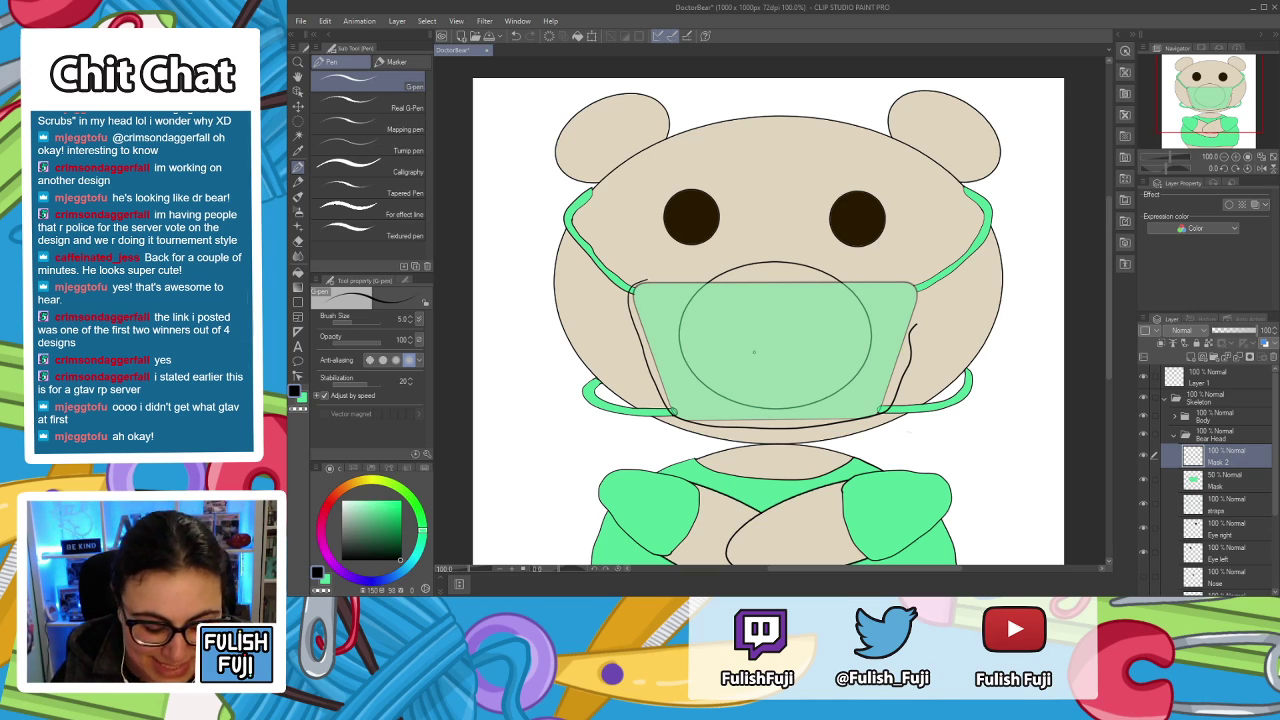
key("e")
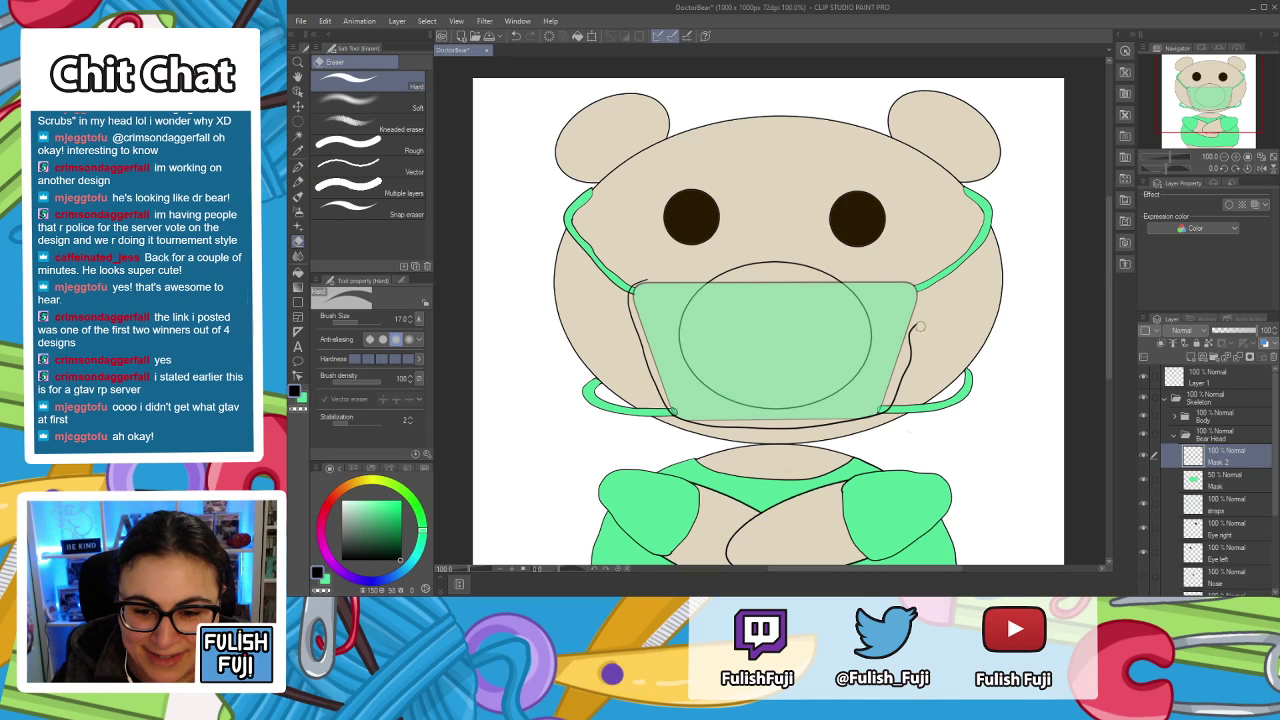
left_click_drag(910, 330, 911, 366)
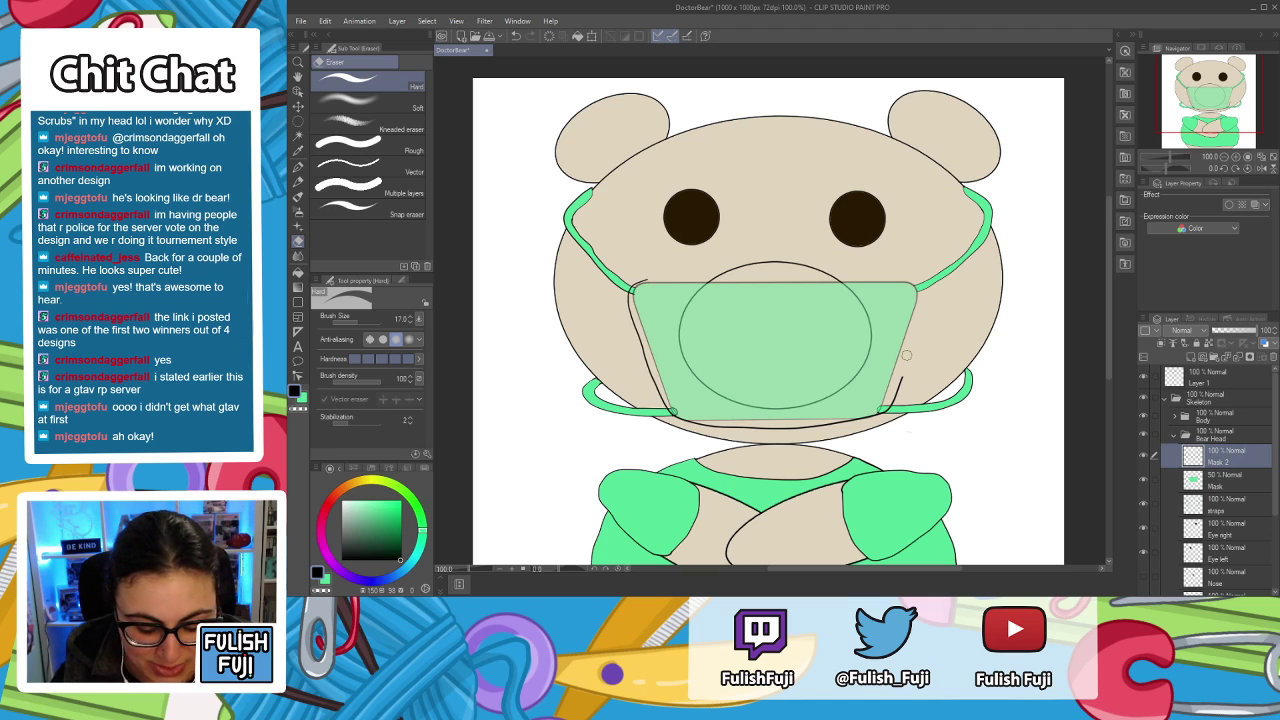
key("p")
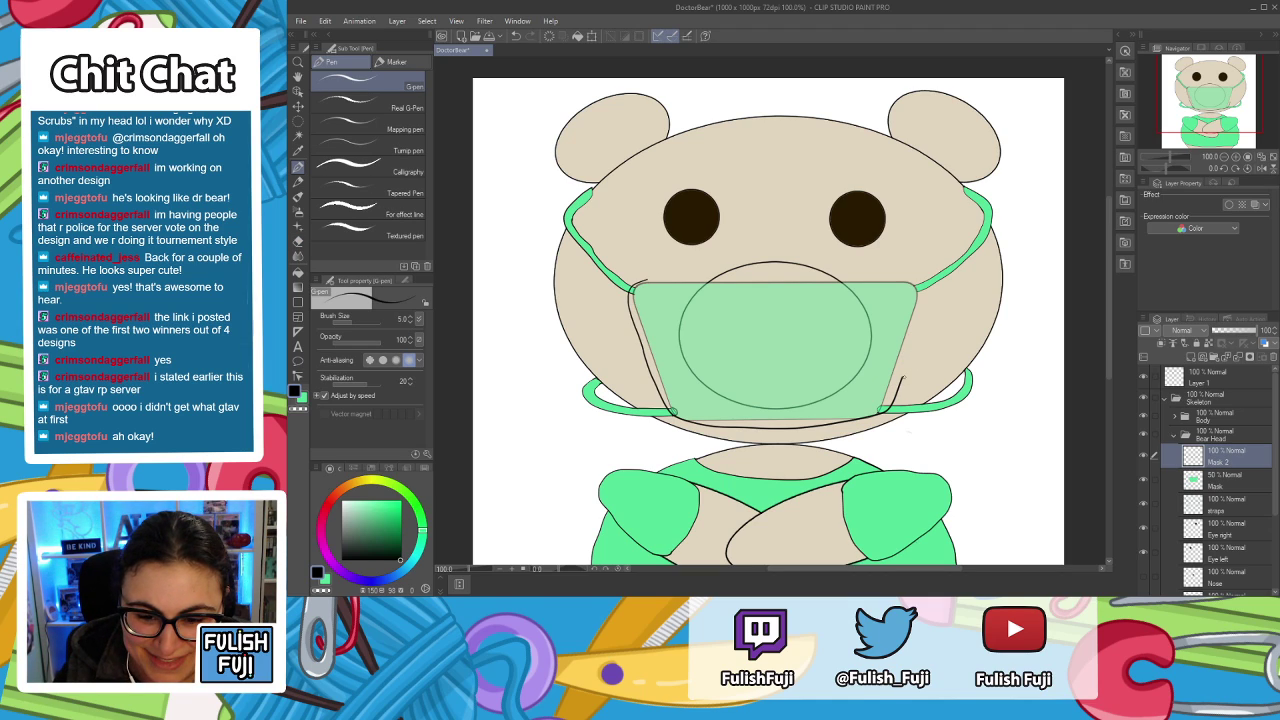
scroll(730, 276, "up", 1)
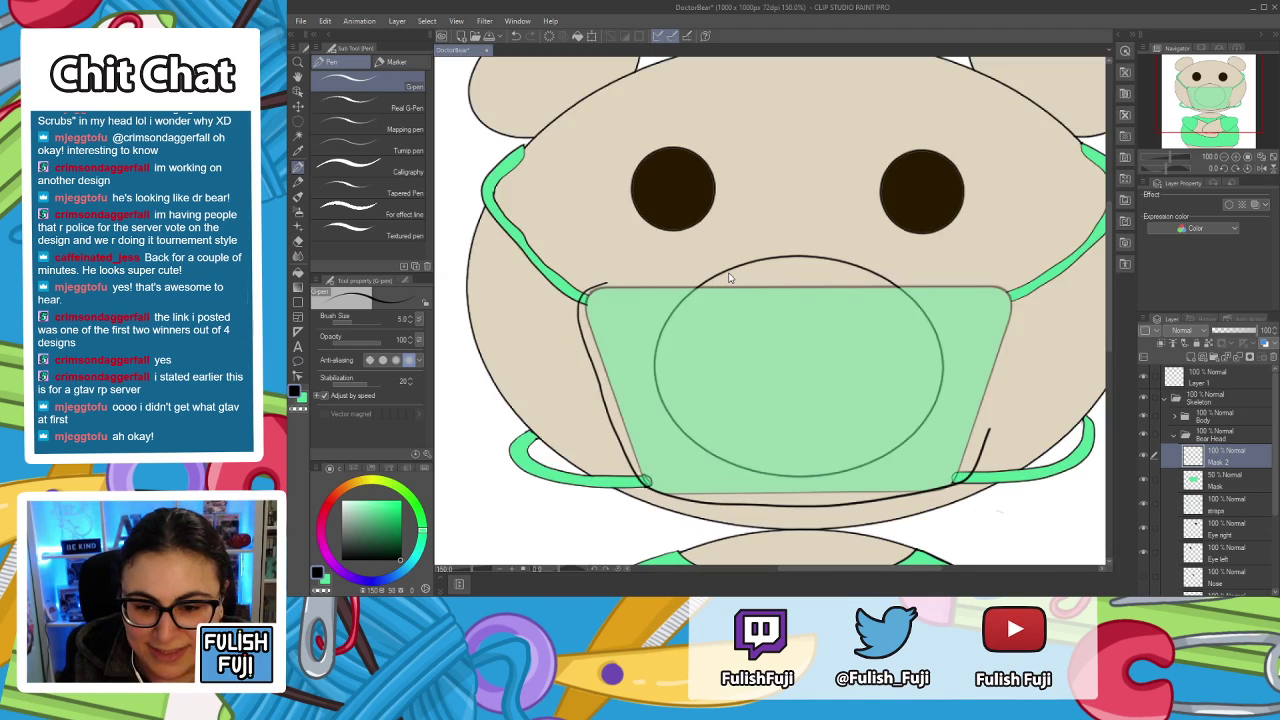
left_click_drag(1013, 358, 861, 315)
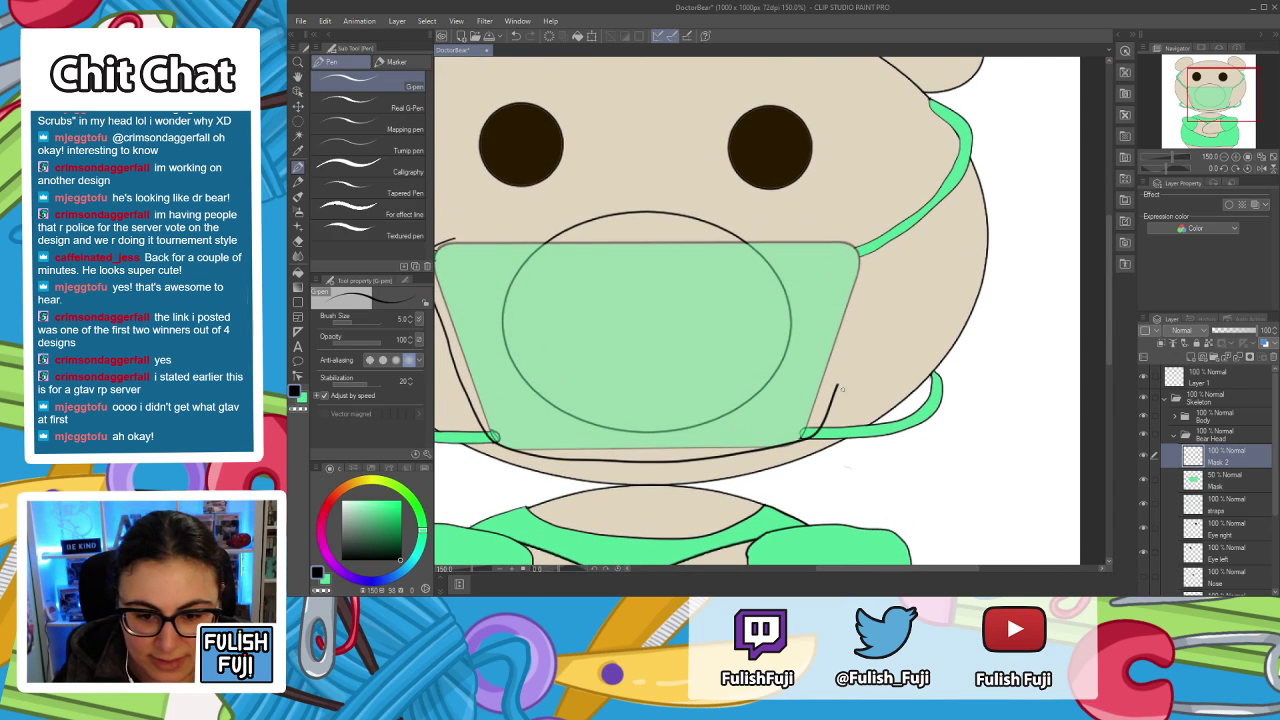
mouse_move(837, 384)
left_mouse_down()
mouse_move(875, 270)
mouse_move(852, 237)
mouse_move(447, 237)
left_mouse_up()
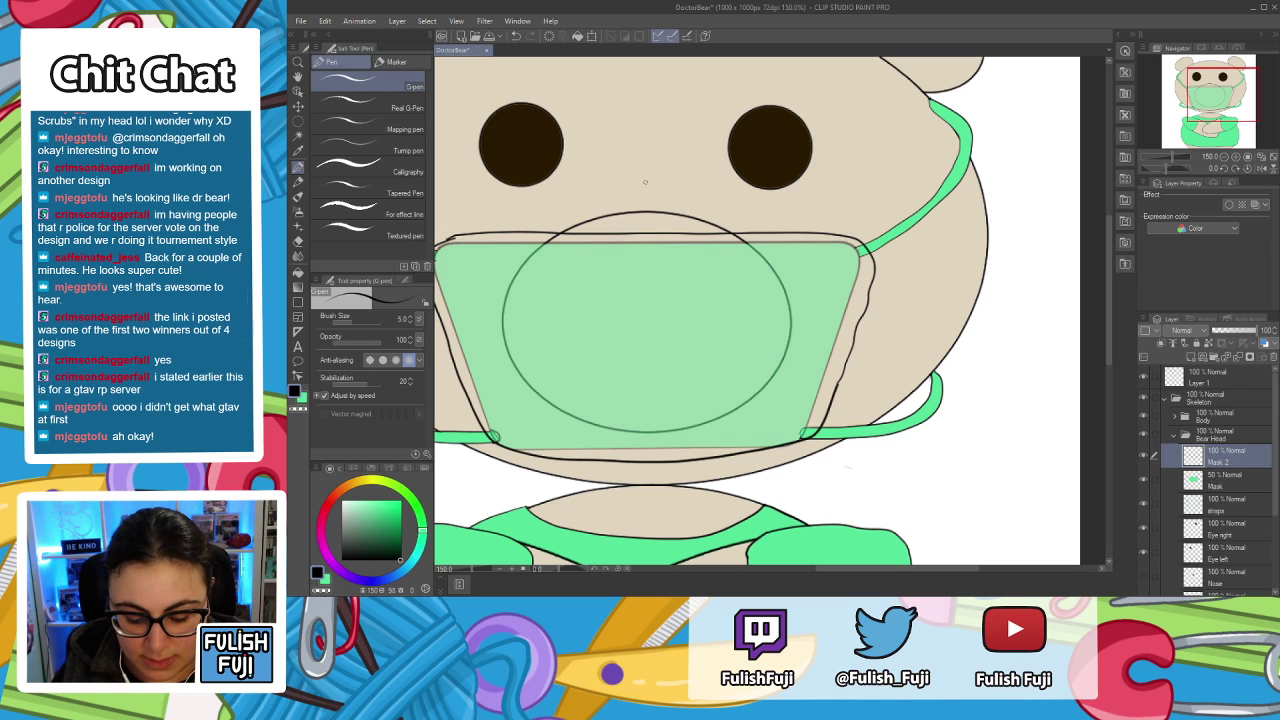
Erase the rough overlap at the new mask outline's upper left corner and redraw it as a smooth join.
key("space")
left_click_drag(580, 337, 687, 351)
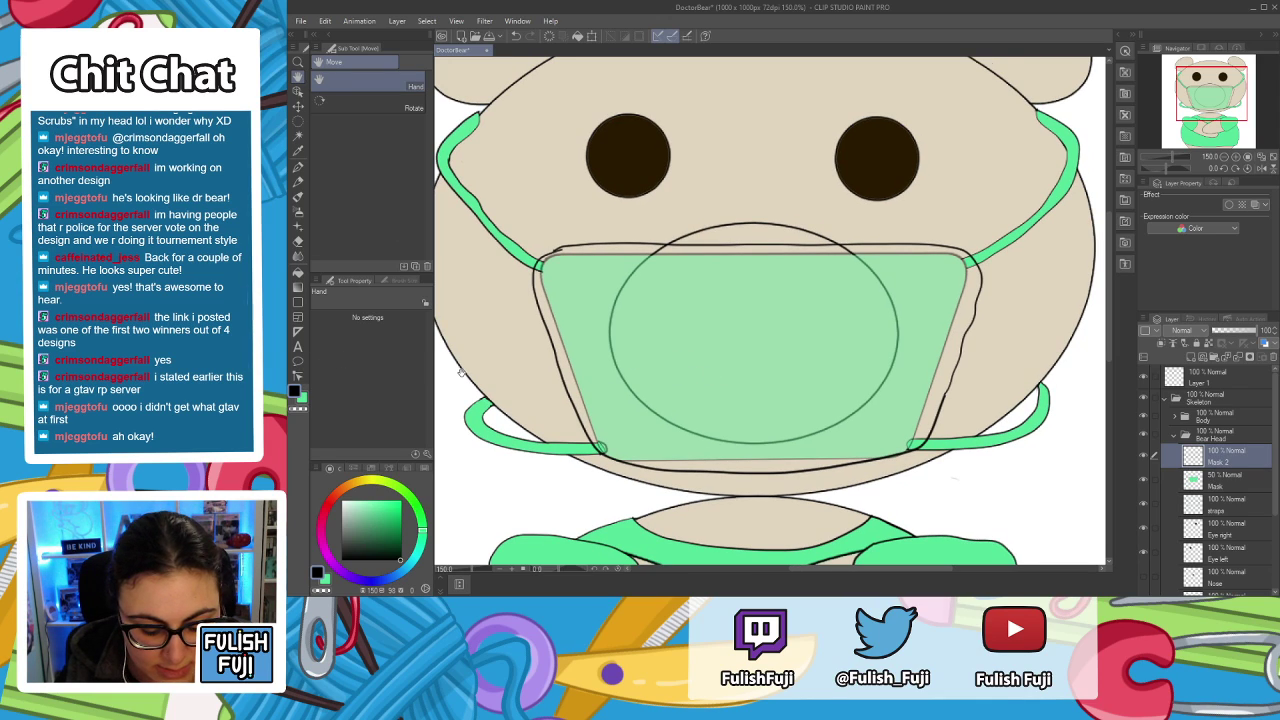
key("shift+space")
key("e")
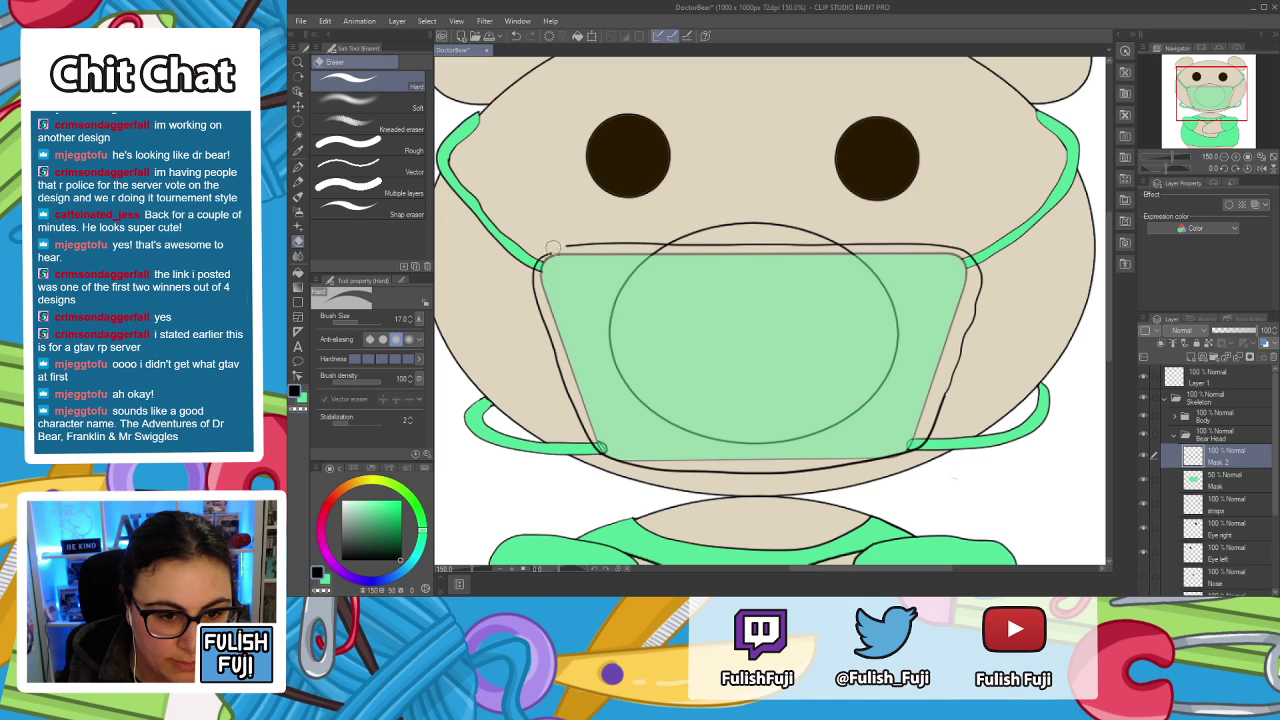
key("p")
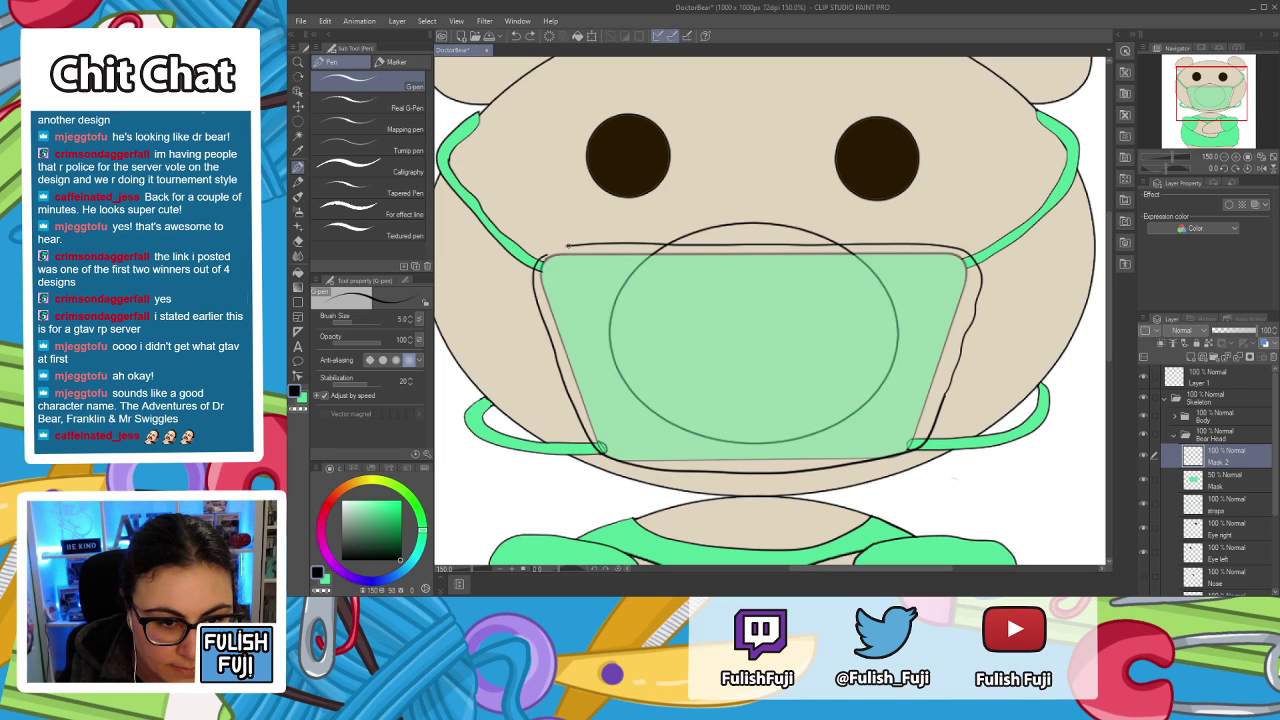
left_click_drag(564, 245, 548, 252)
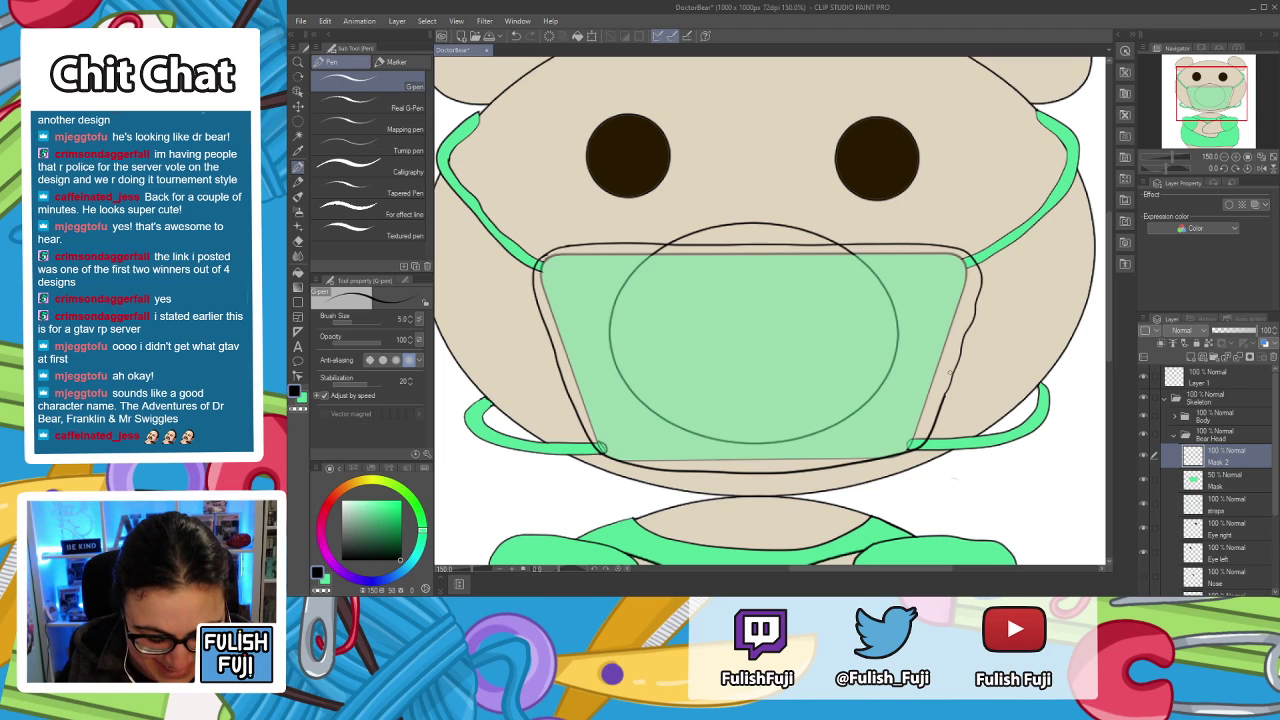
Erase the uneven right side of the new mask outline and redraw it closer to the faded mask's edge.
key("e")
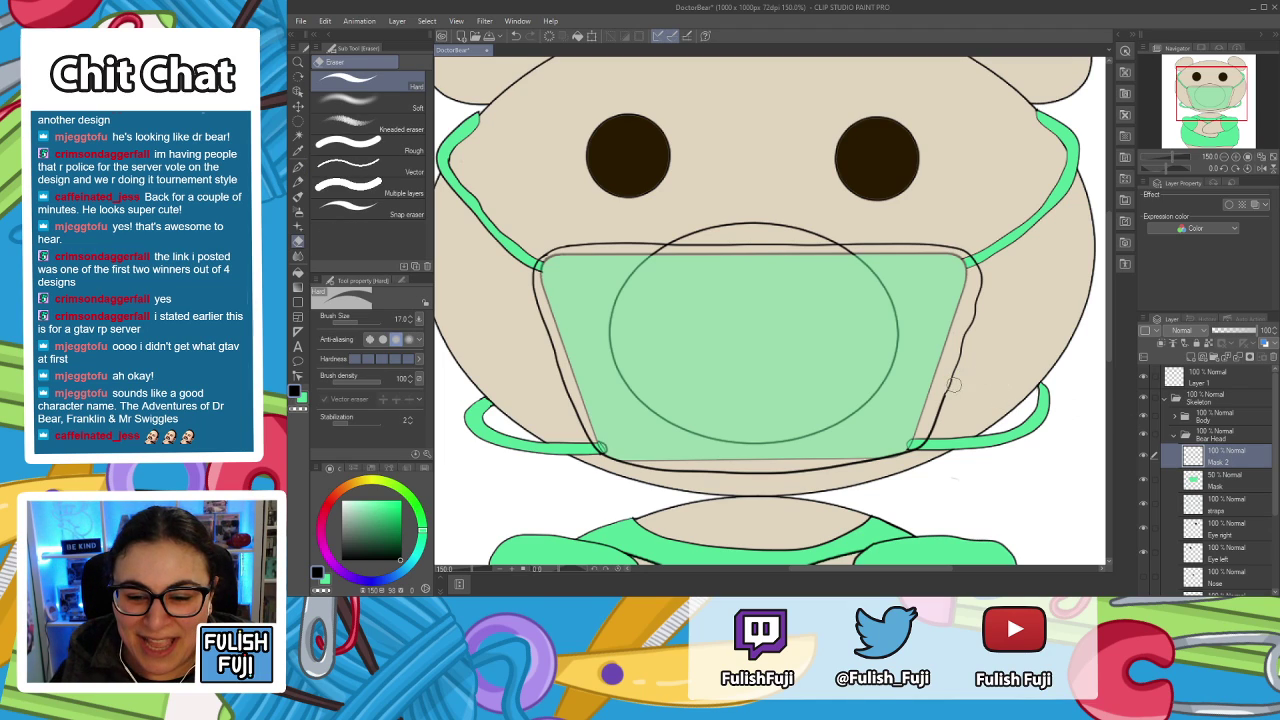
left_click_drag(946, 392, 981, 295)
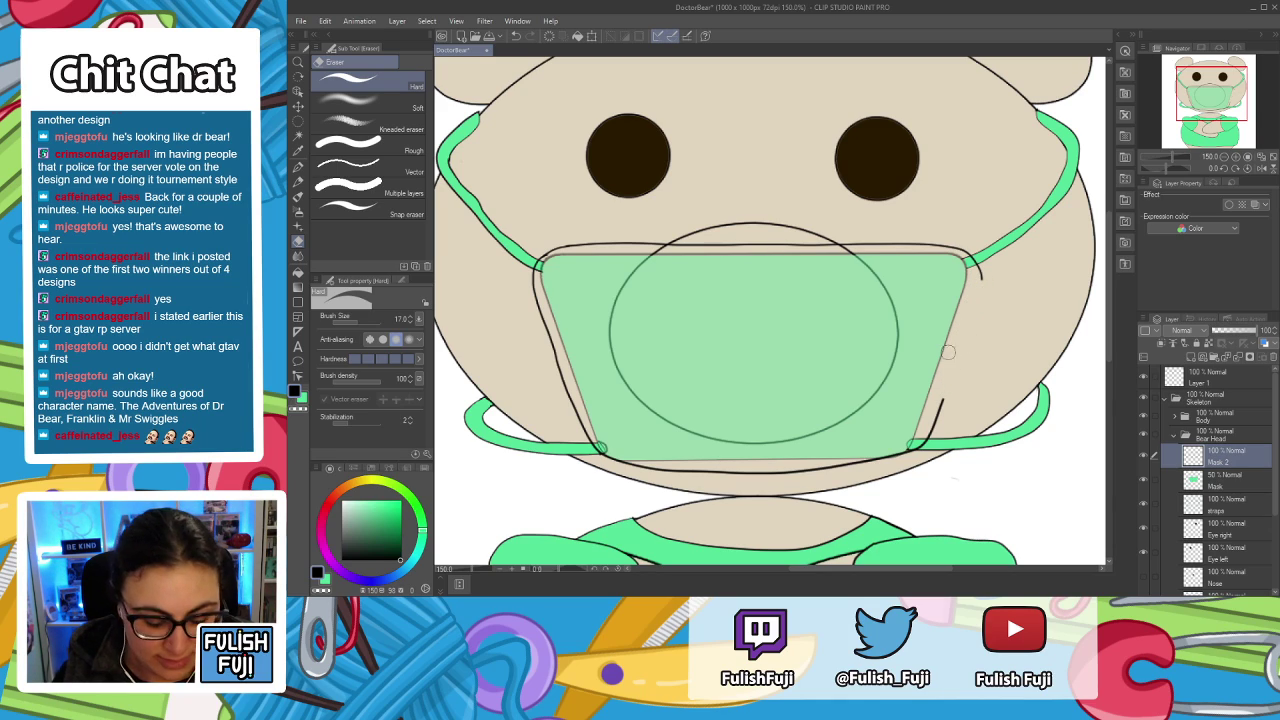
key("p")
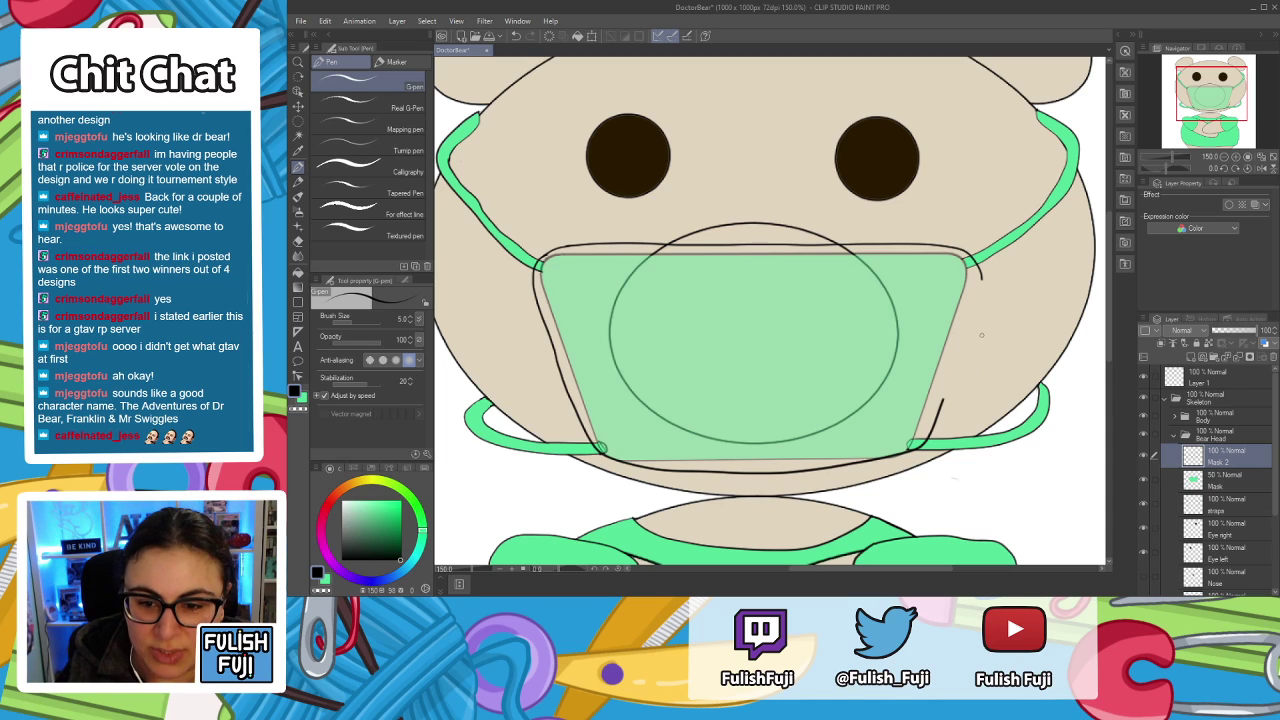
left_click_drag(970, 262, 982, 282)
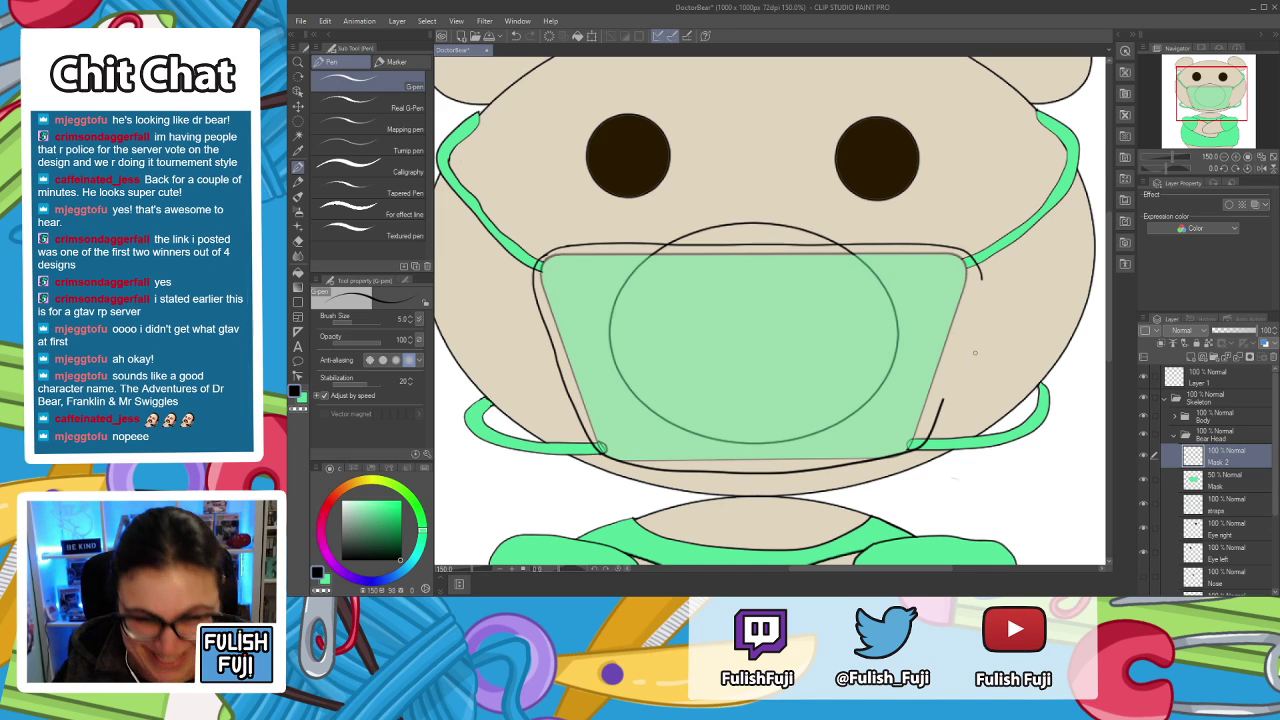
key("e")
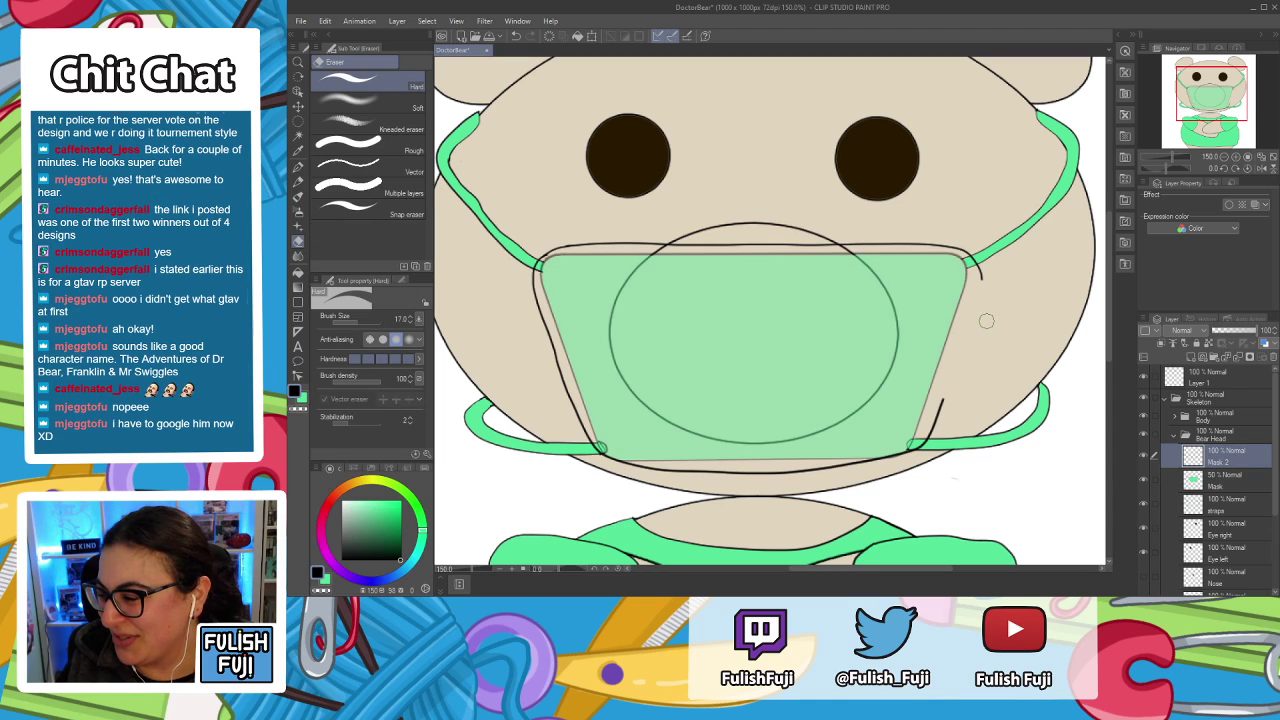
mouse_move(984, 295)
left_mouse_down()
mouse_move(981, 267)
mouse_move(962, 261)
mouse_move(975, 286)
mouse_move(966, 323)
left_mouse_up()
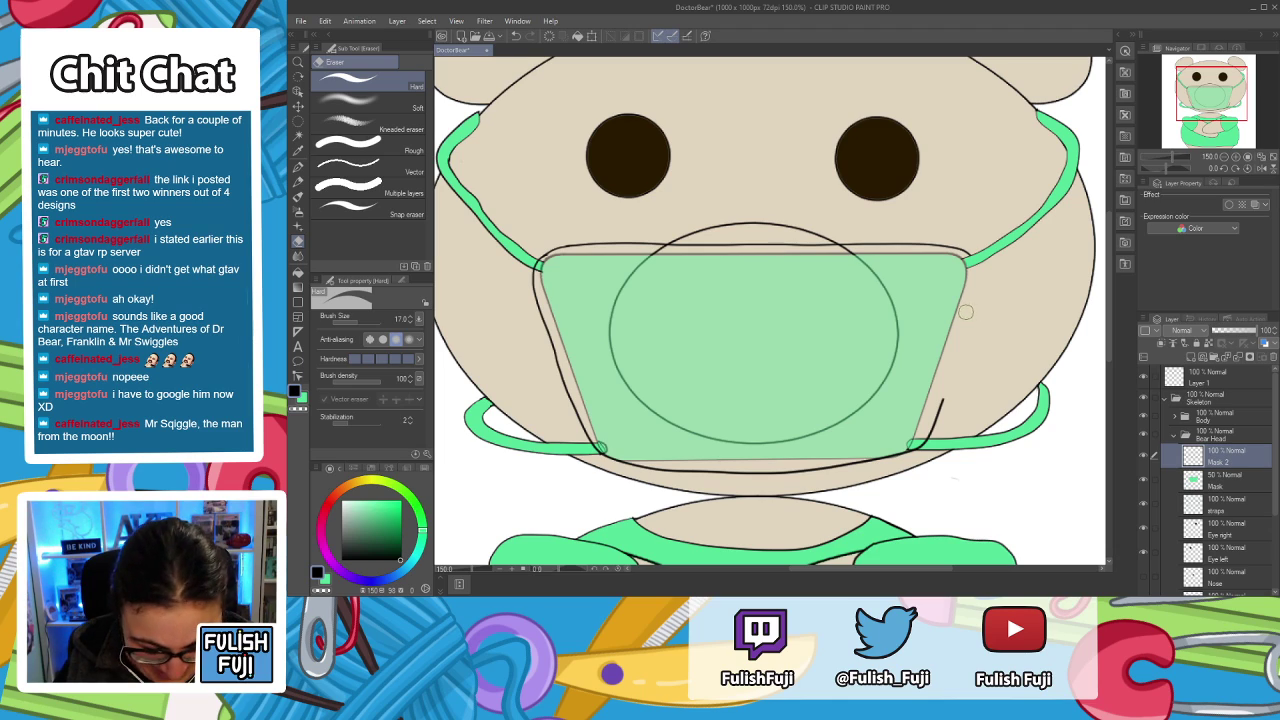
key("p")
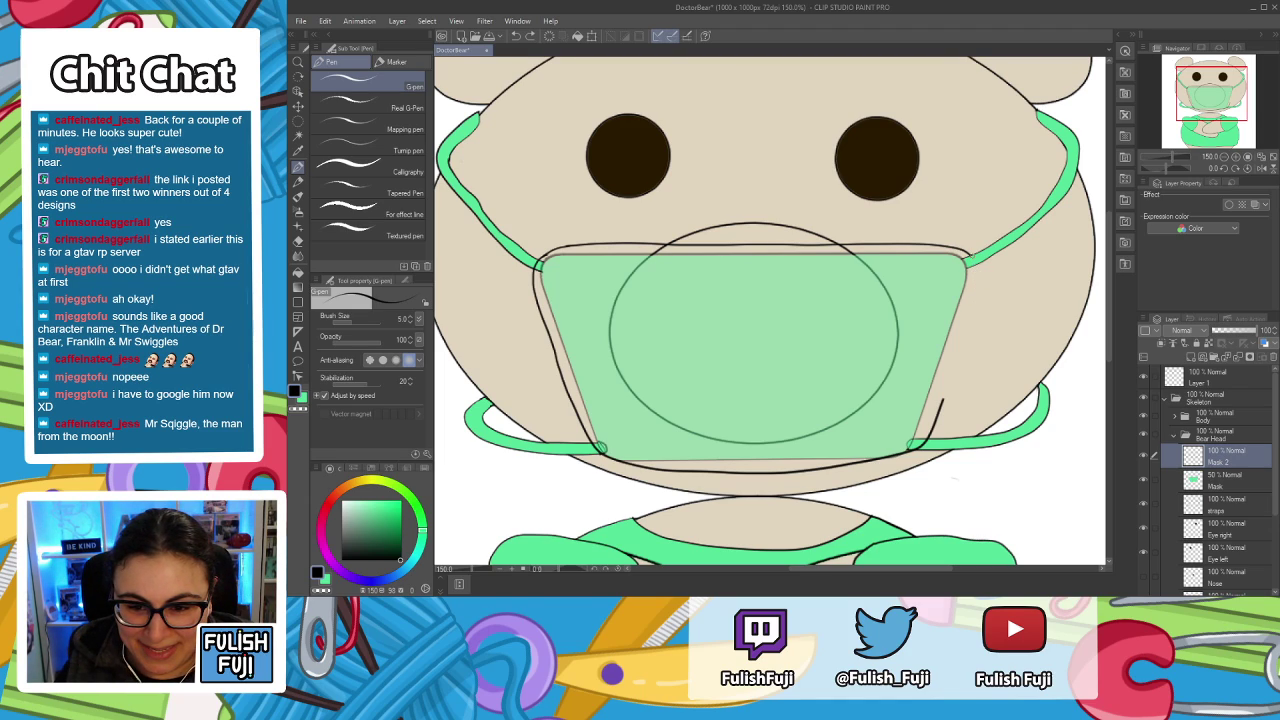
left_click_drag(967, 258, 941, 418)
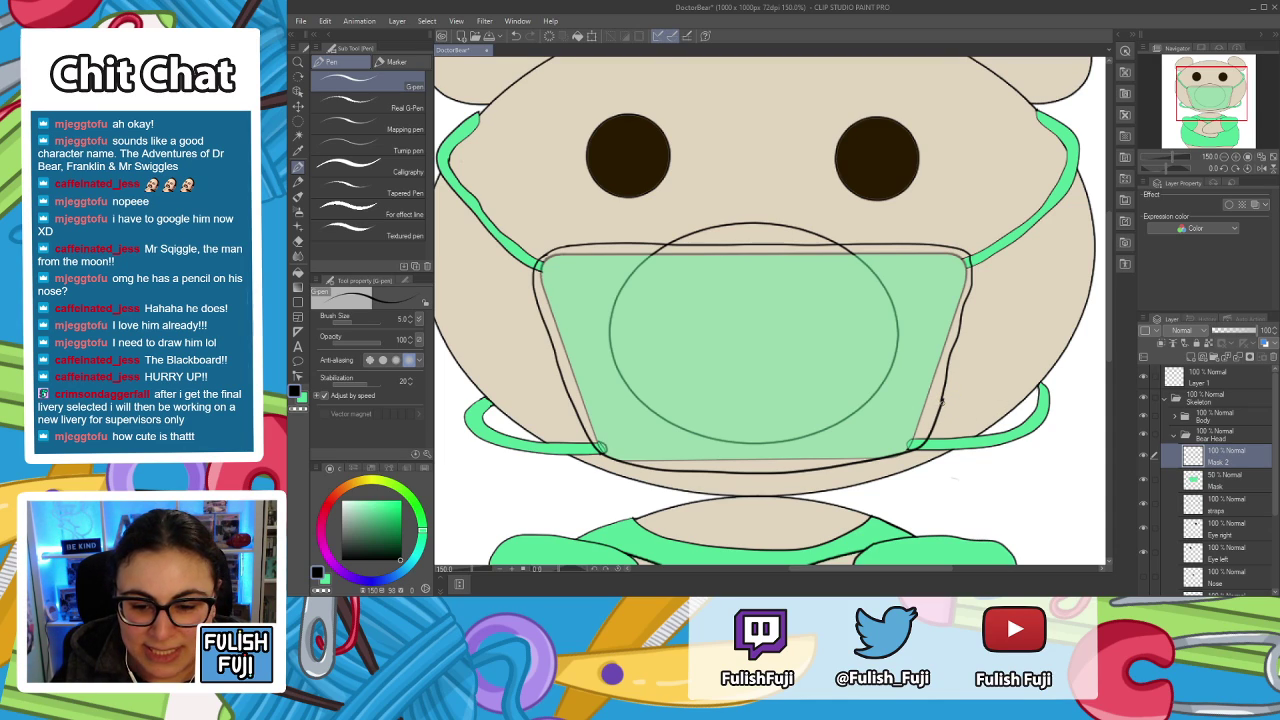
Clean up the loose line end above the lower right strap and bridge the gap in the mask outline with the pen.
key("e")
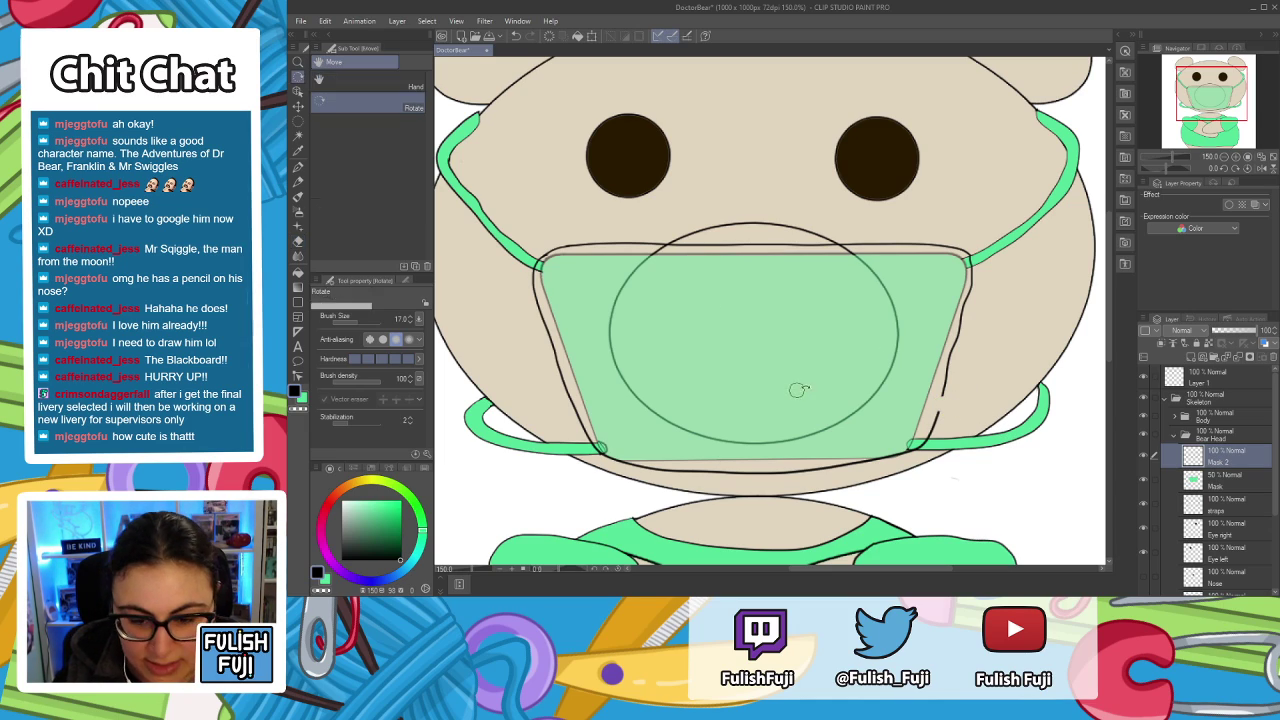
key("p")
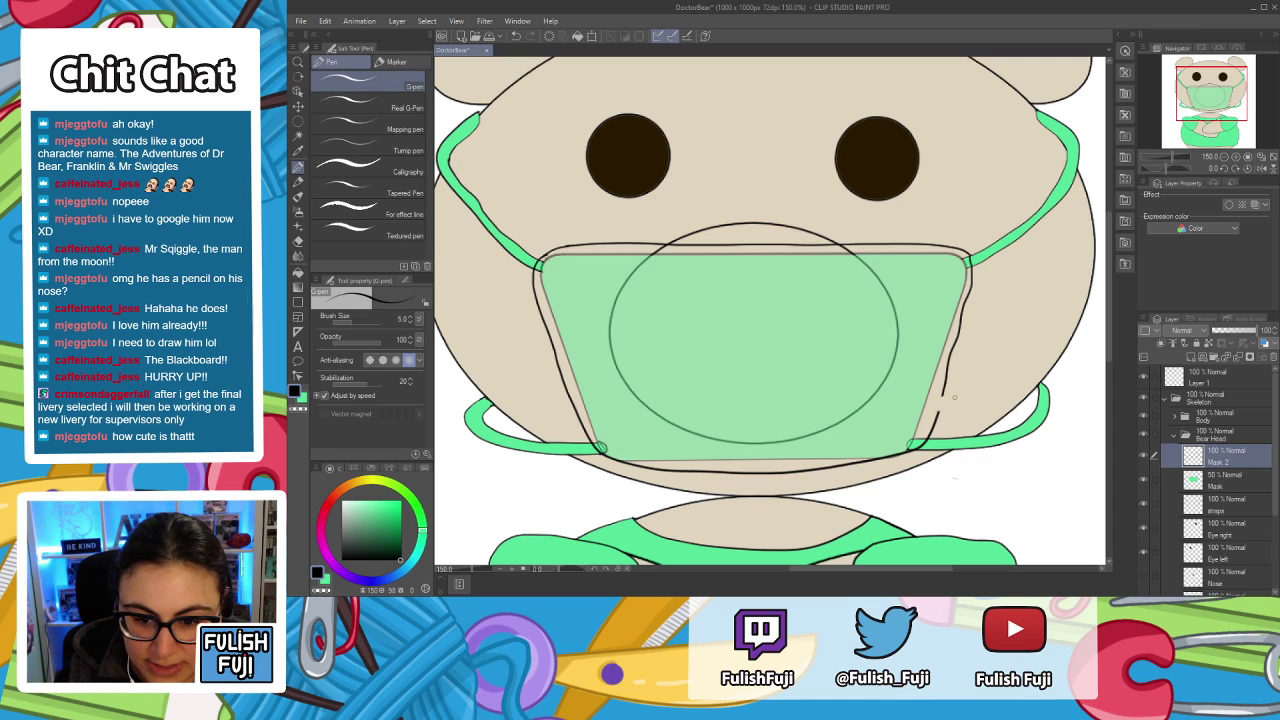
scroll(860, 328, "up", 1)
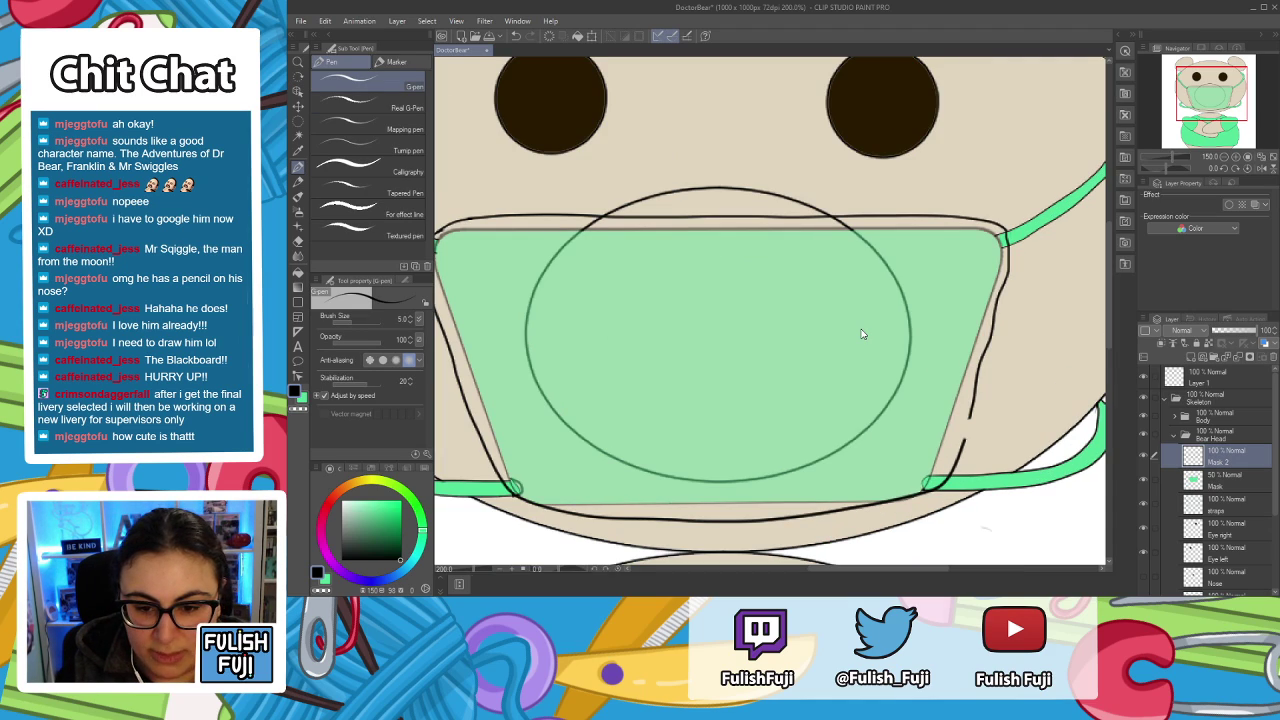
key("h")
left_click_drag(946, 360, 824, 285)
scroll(824, 285, "up", 2)
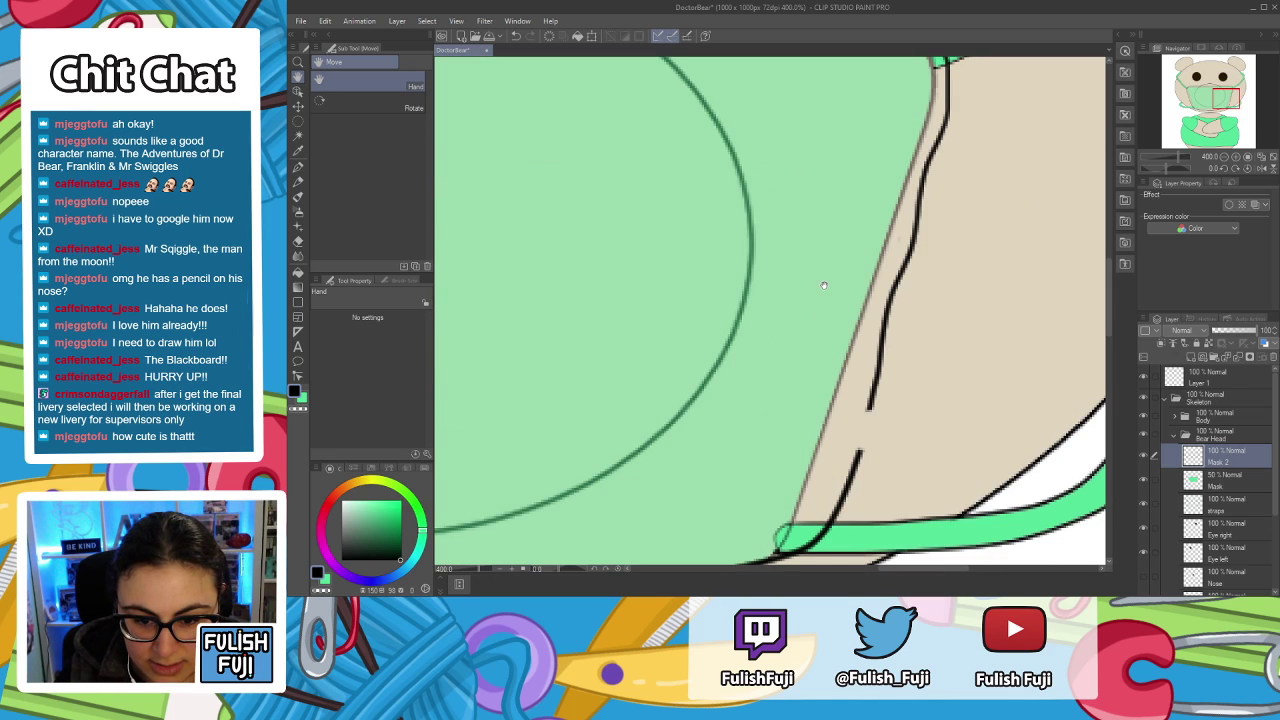
left_click_drag(928, 334, 918, 263)
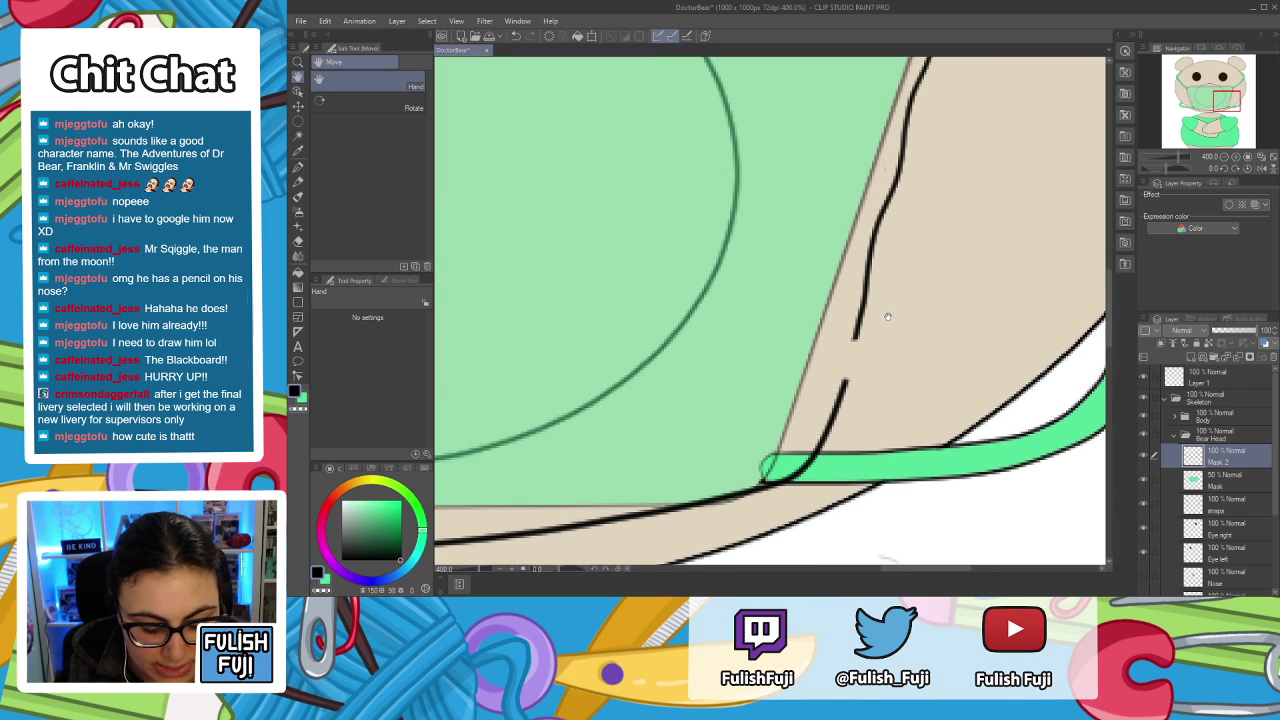
key("p")
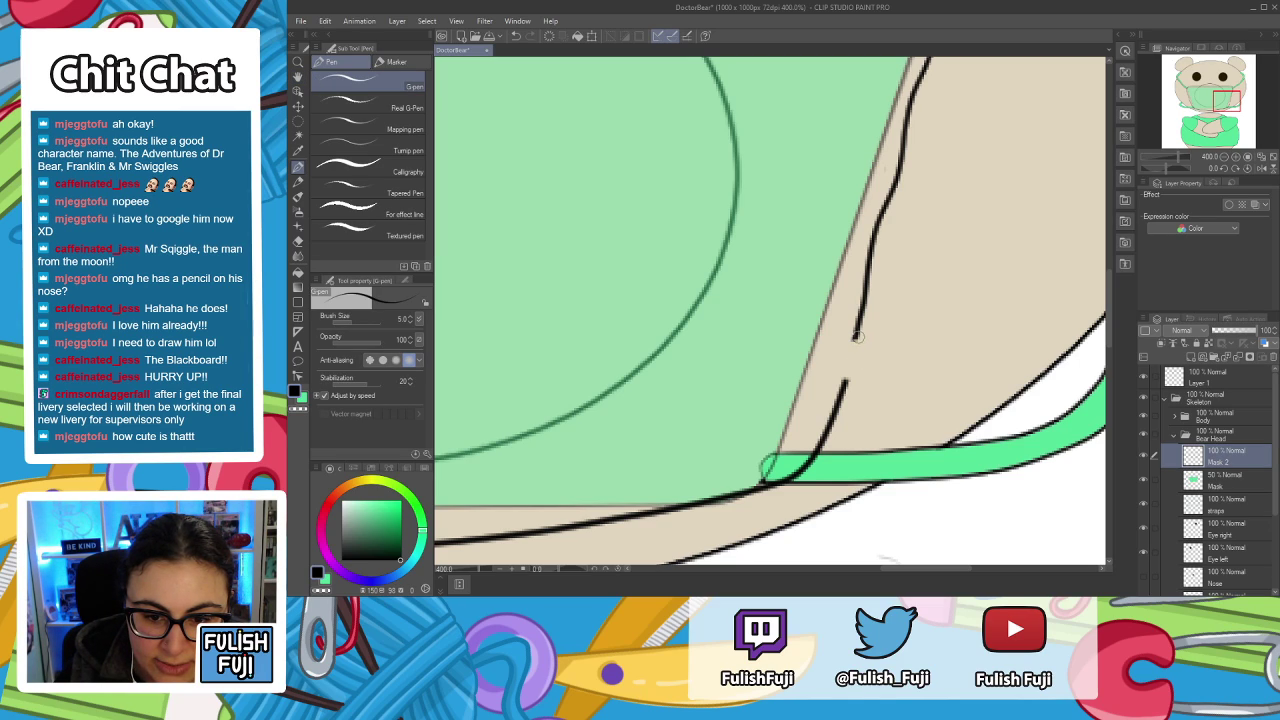
left_click_drag(855, 337, 845, 377)
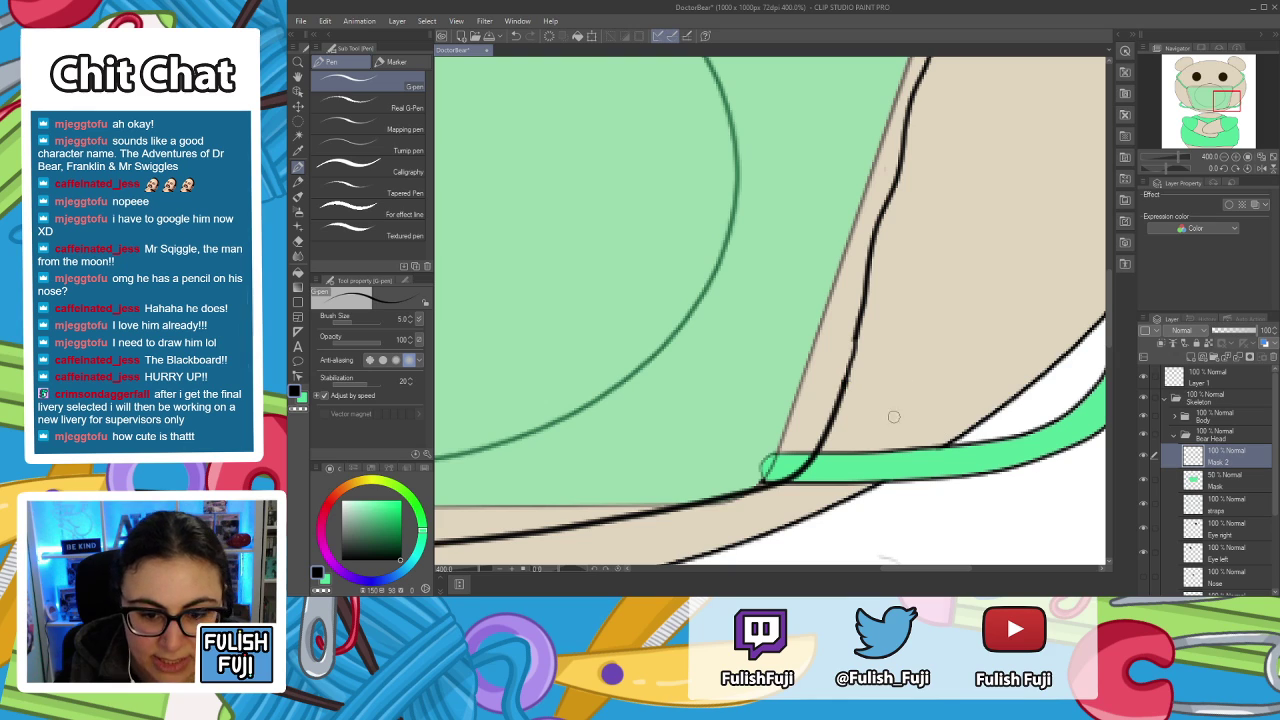
Hide the faded Mask layer and fill the new outline on the Mask 2 layer with the scrubs green instead of black.
scroll(795, 365, "down", 3)
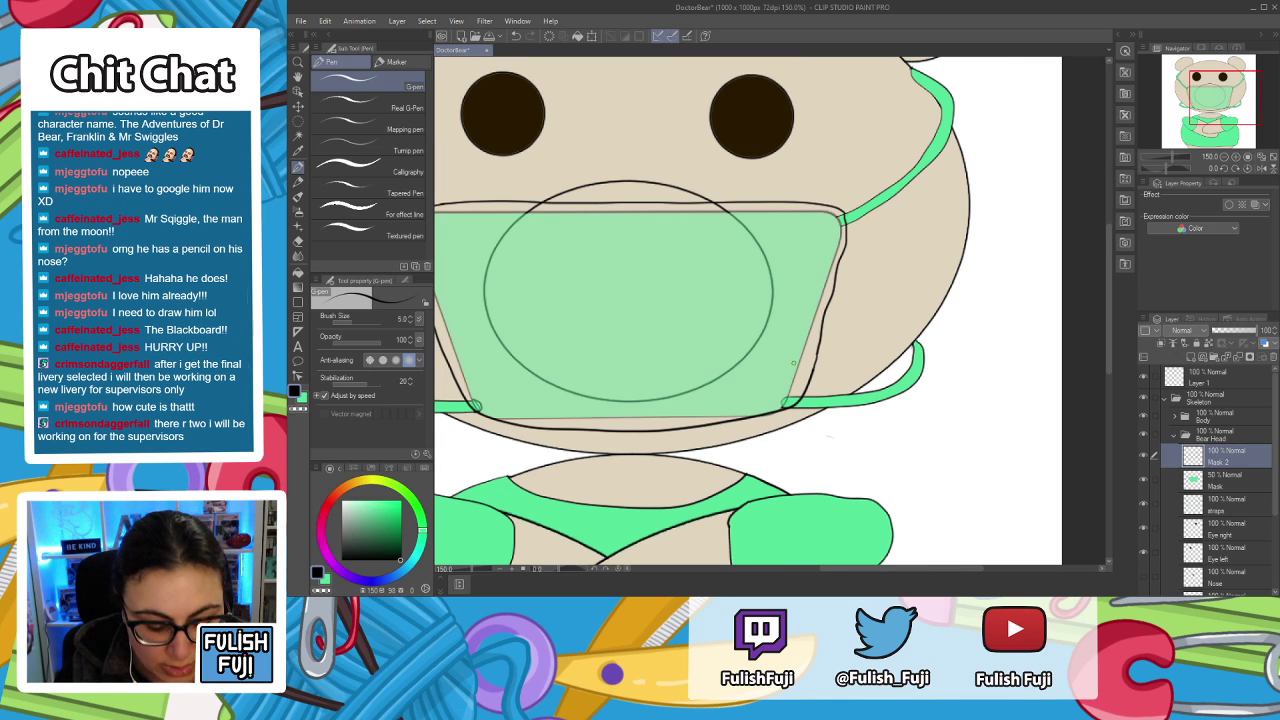
key("space")
left_click_drag(553, 327, 670, 313)
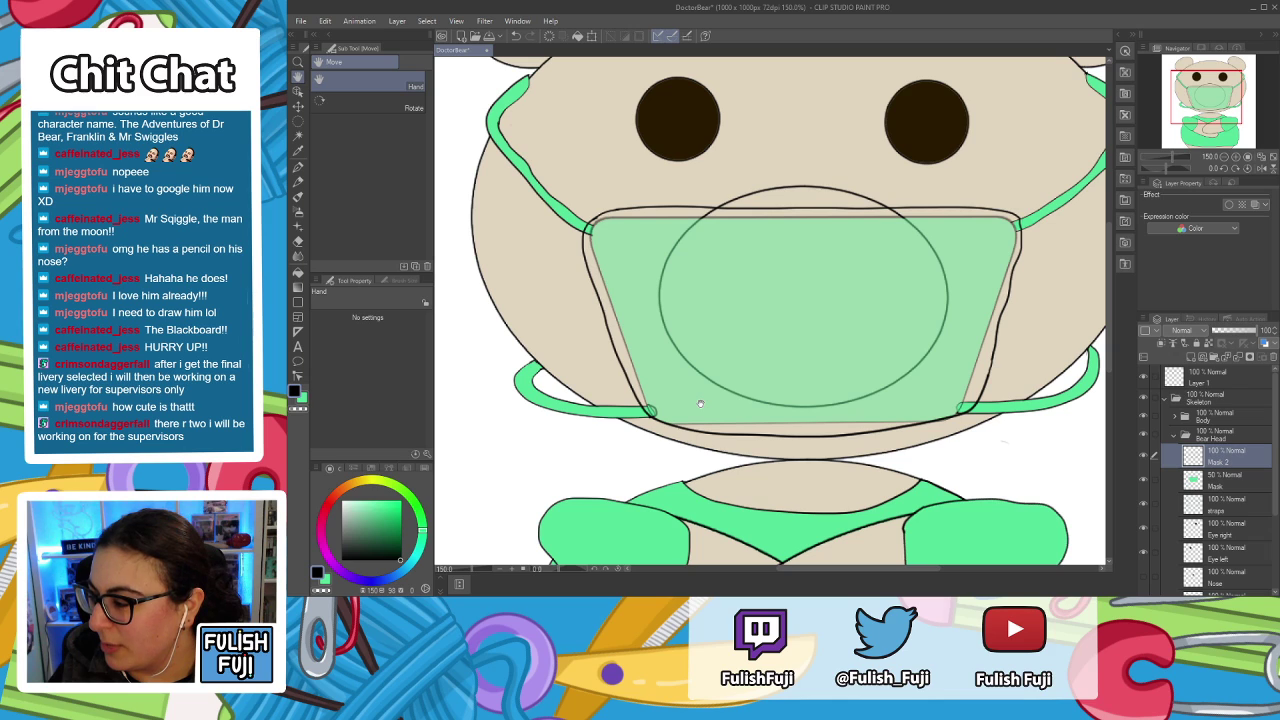
mouse_move(700, 388)
left_mouse_down()
mouse_move(790, 362)
mouse_move(768, 358)
mouse_move(784, 380)
left_mouse_up()
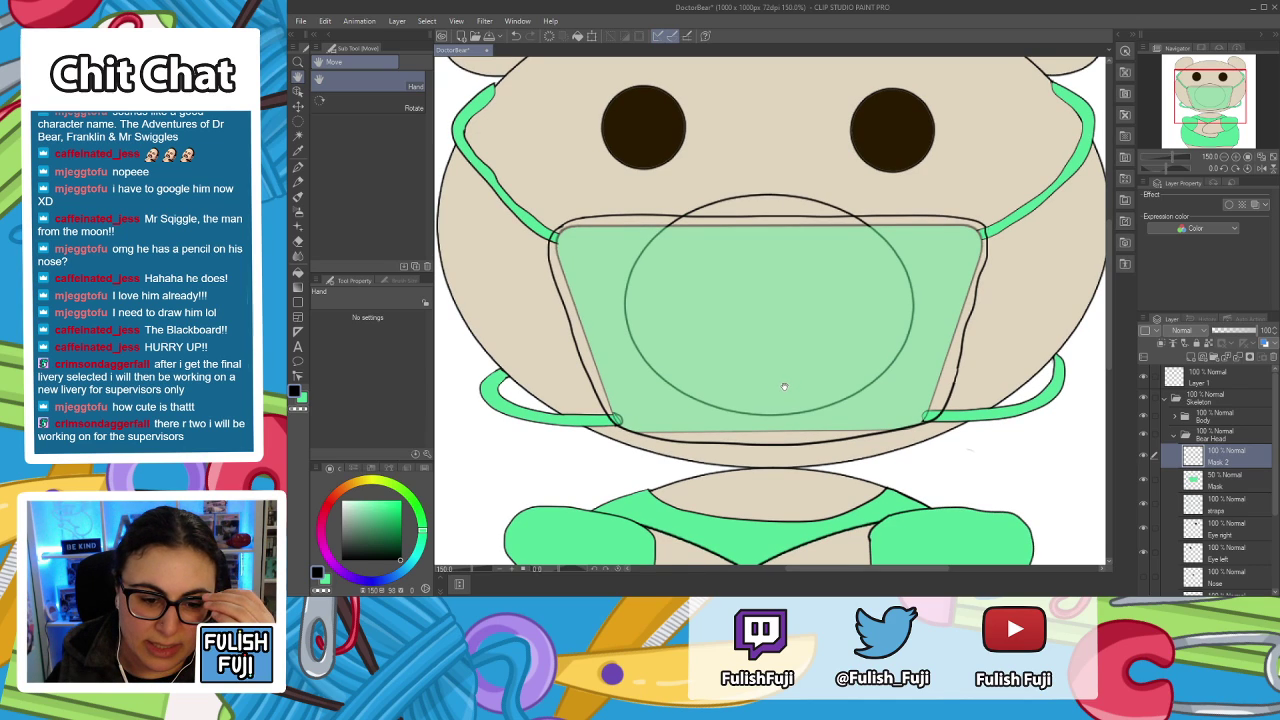
left_click_drag(729, 357, 762, 373)
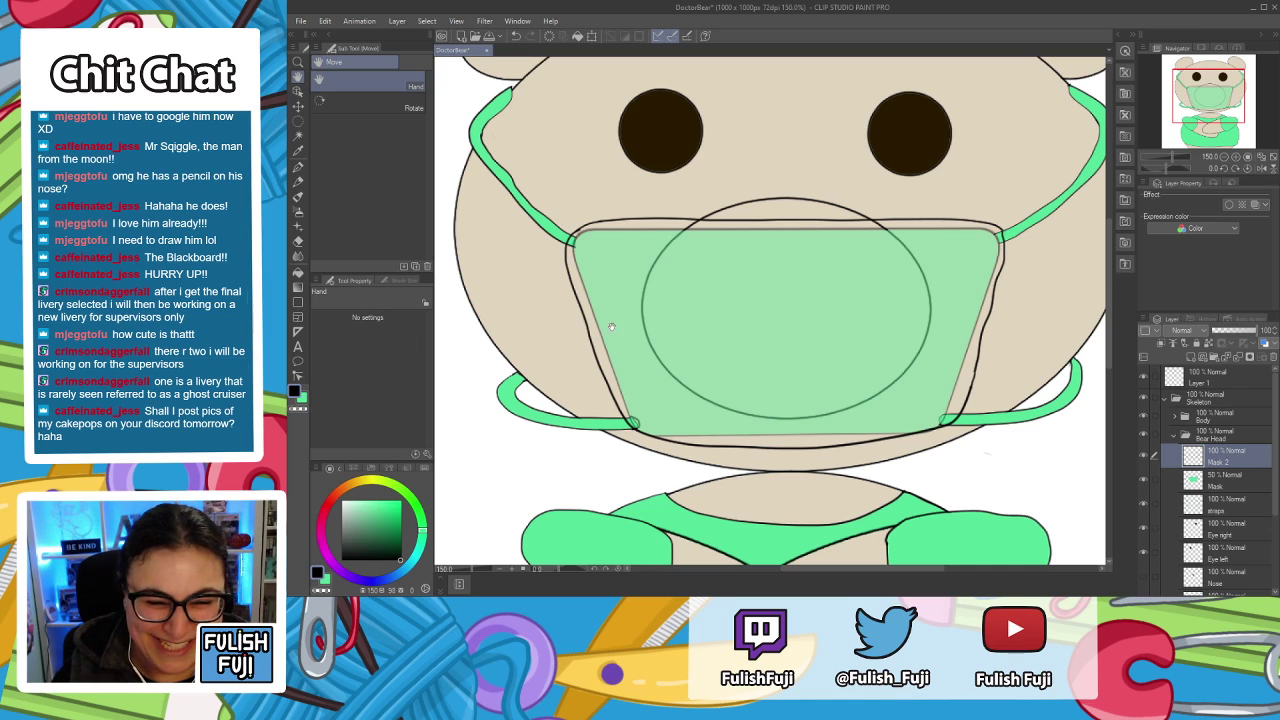
left_click(1143, 480)
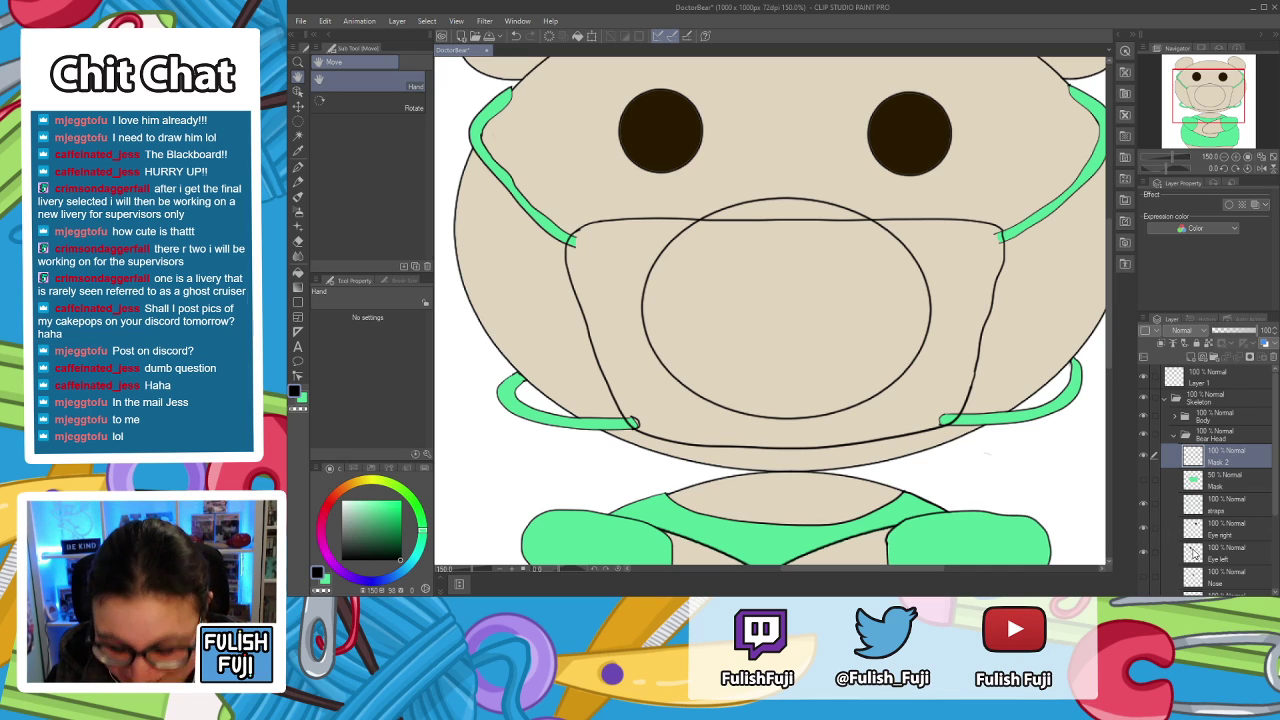
key("g")
key("g")
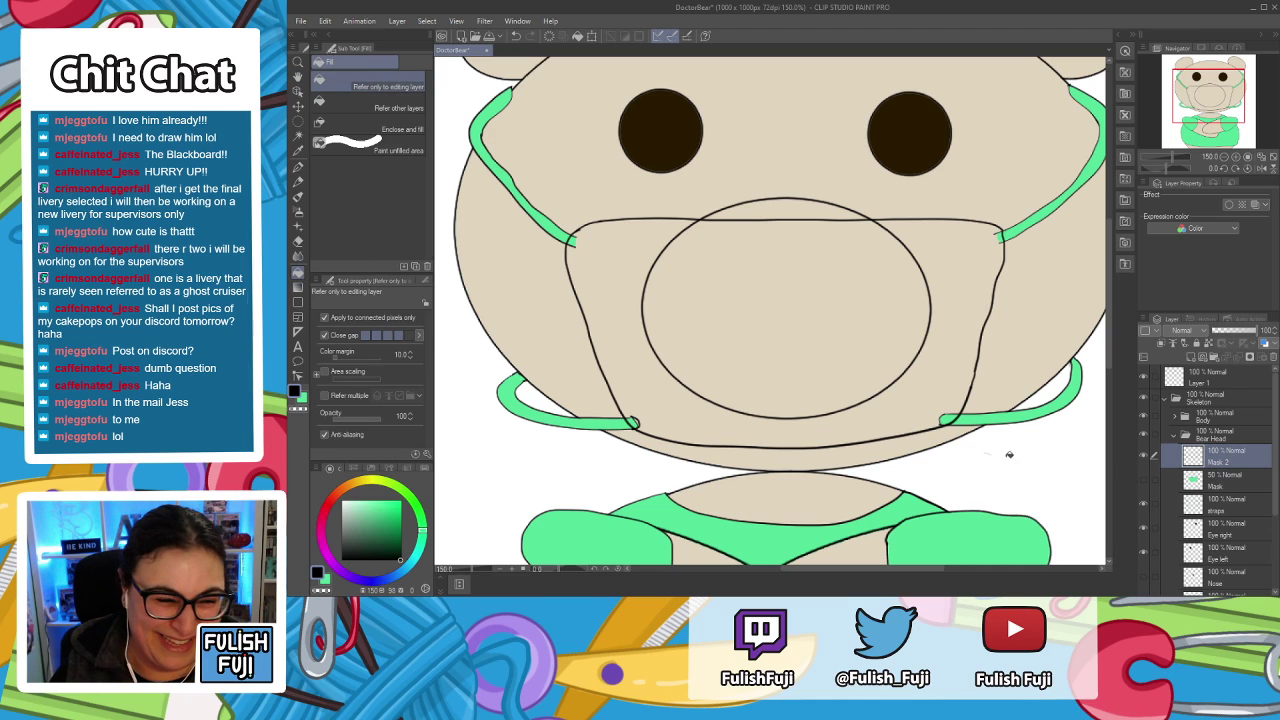
left_click(729, 419)
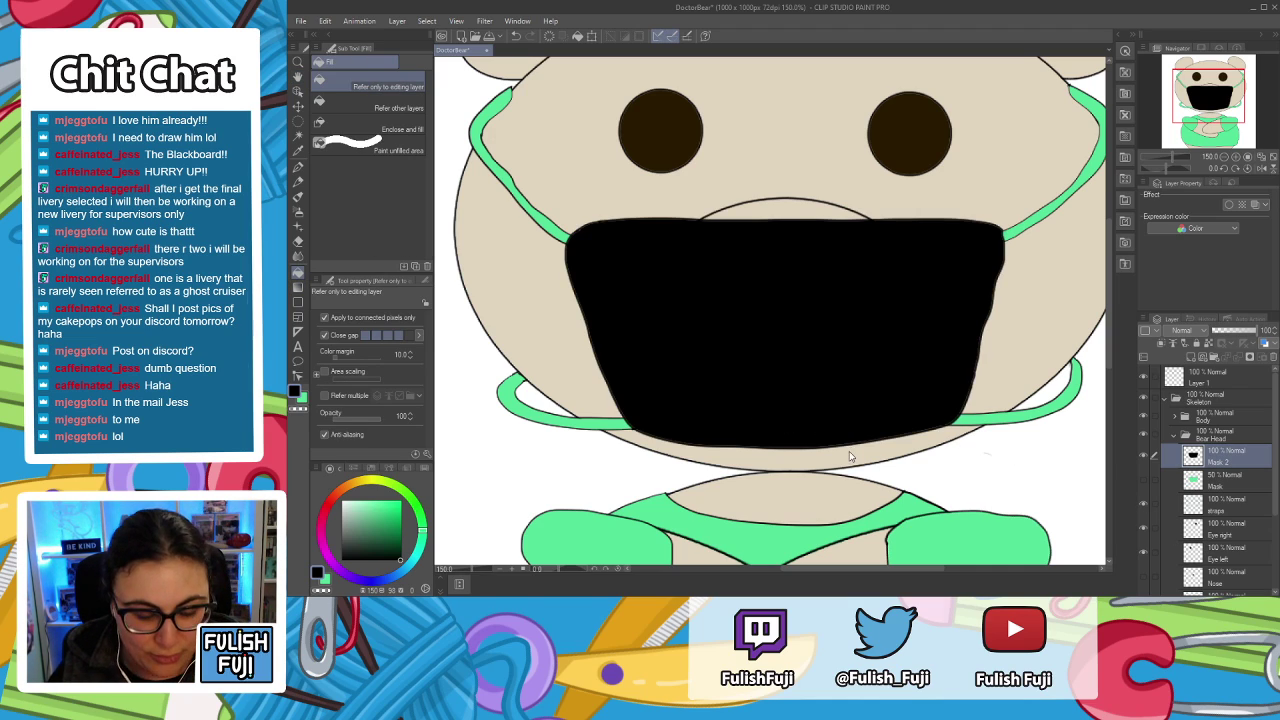
key("ctrl+z")
left_click(303, 400)
left_click(894, 338)
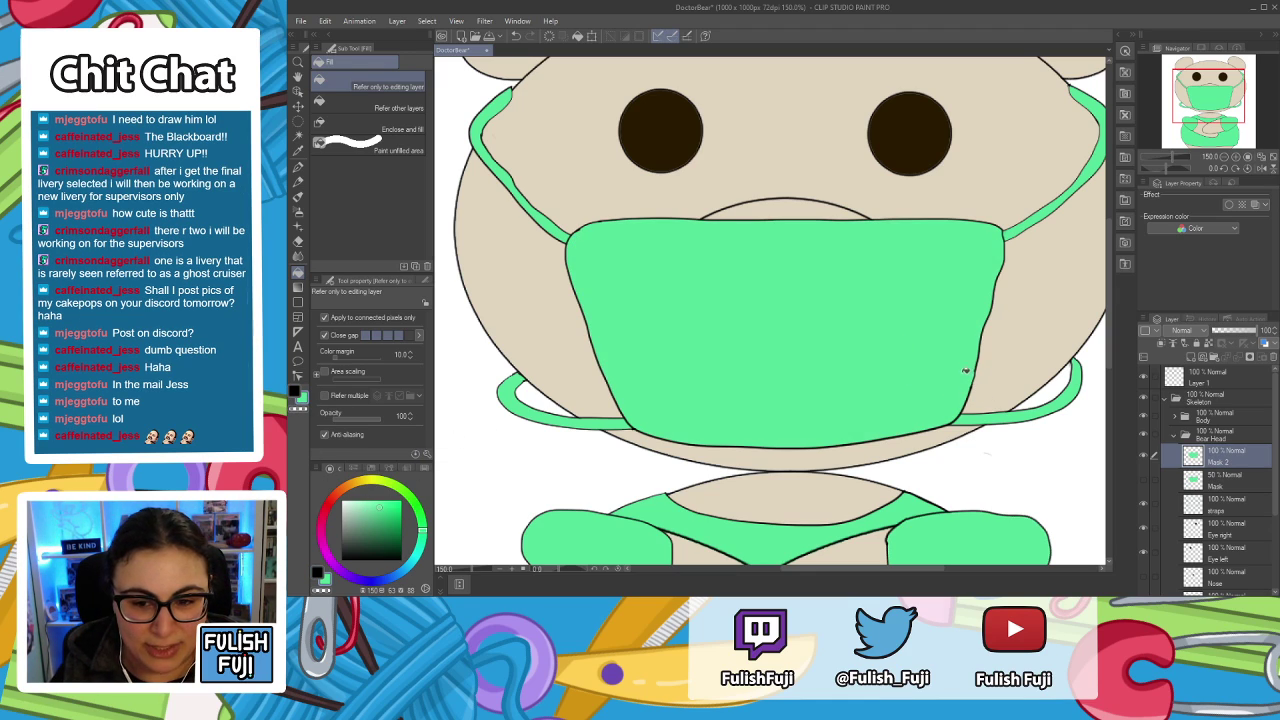
Fit the whole bear in view, collapse the Bear Head folder and expand the Body folder to list its layers.
scroll(845, 264, "down", 3)
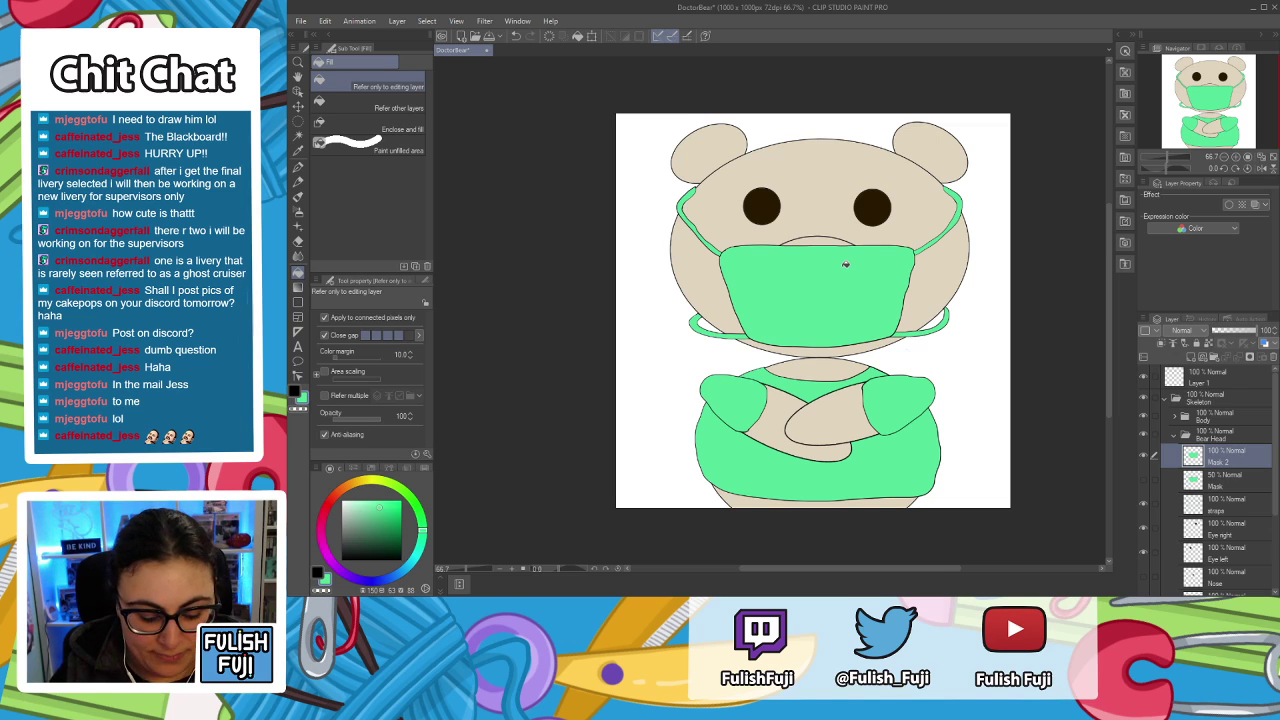
scroll(845, 264, "up", 2)
key("space")
left_click_drag(845, 430, 860, 369)
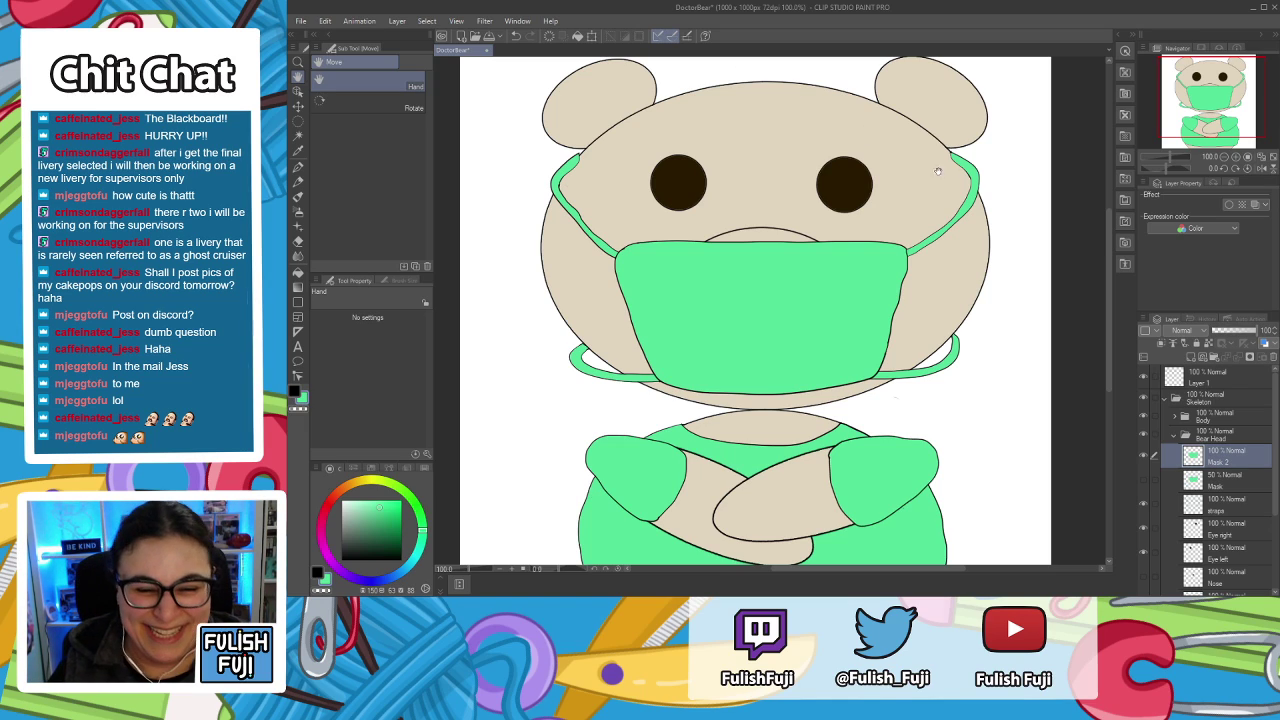
mouse_move(917, 333)
left_mouse_down()
mouse_move(927, 293)
mouse_move(921, 308)
left_mouse_up()
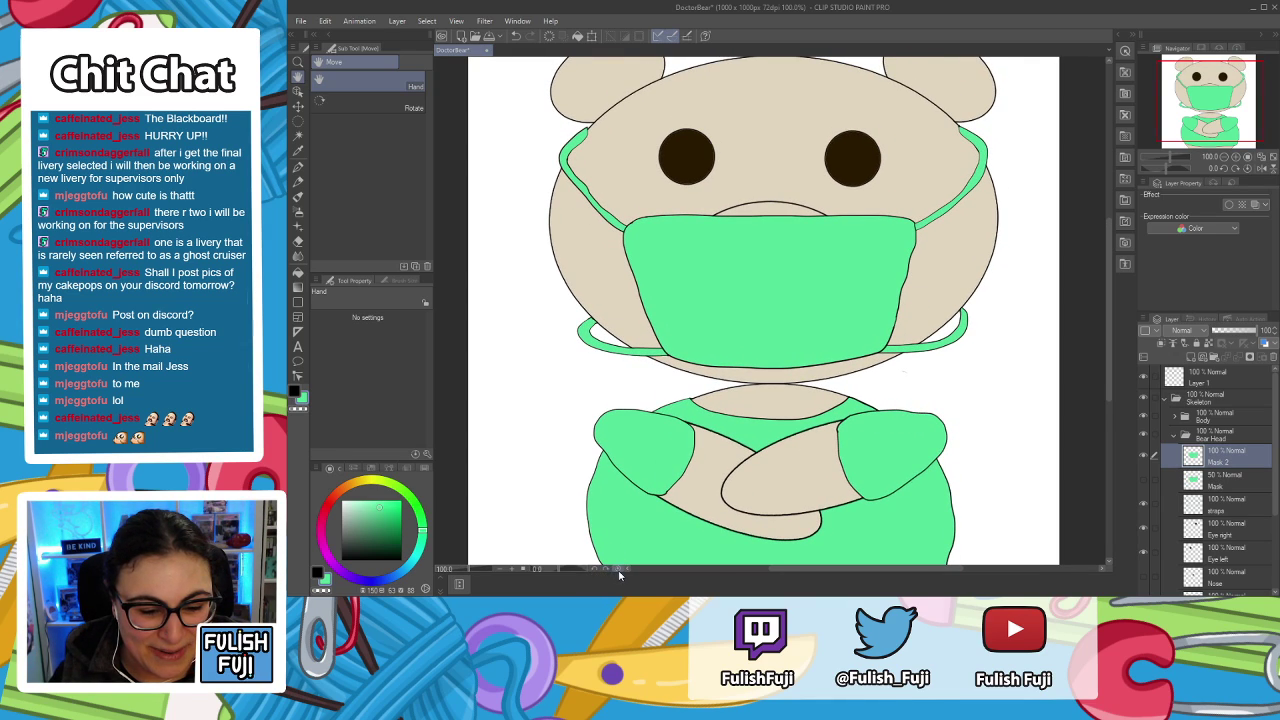
left_click(1273, 158)
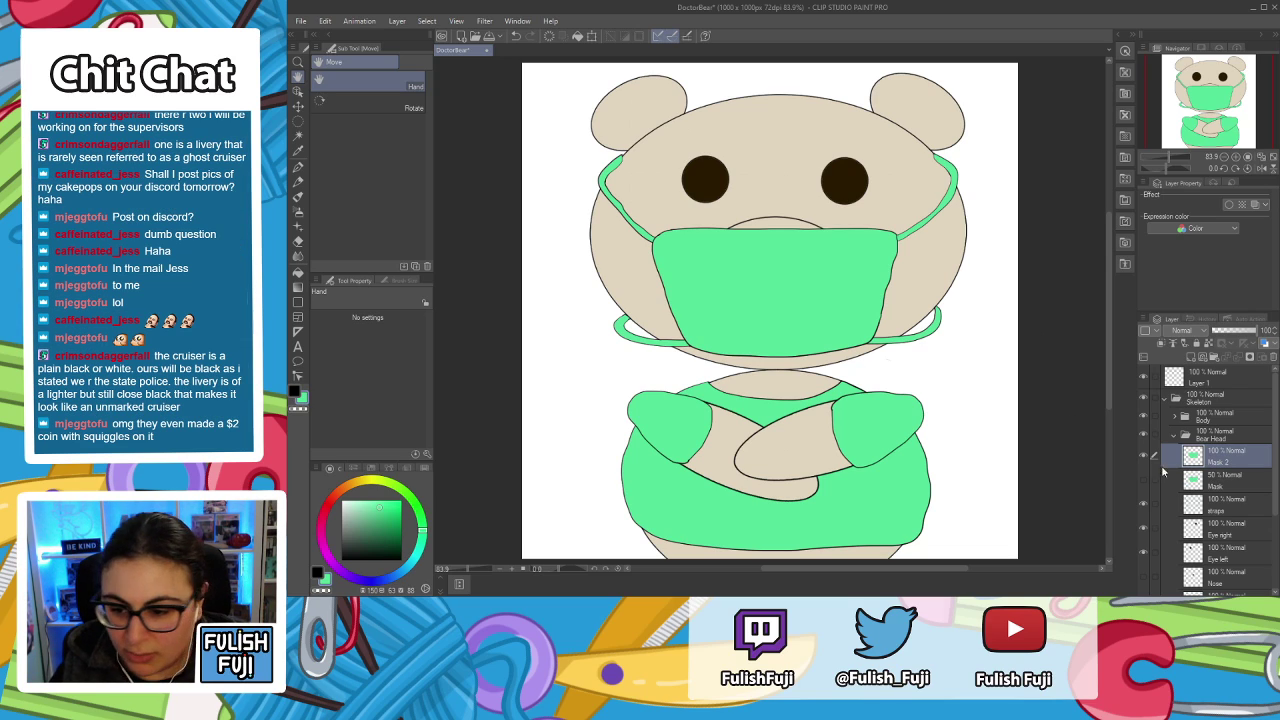
left_click(1175, 437)
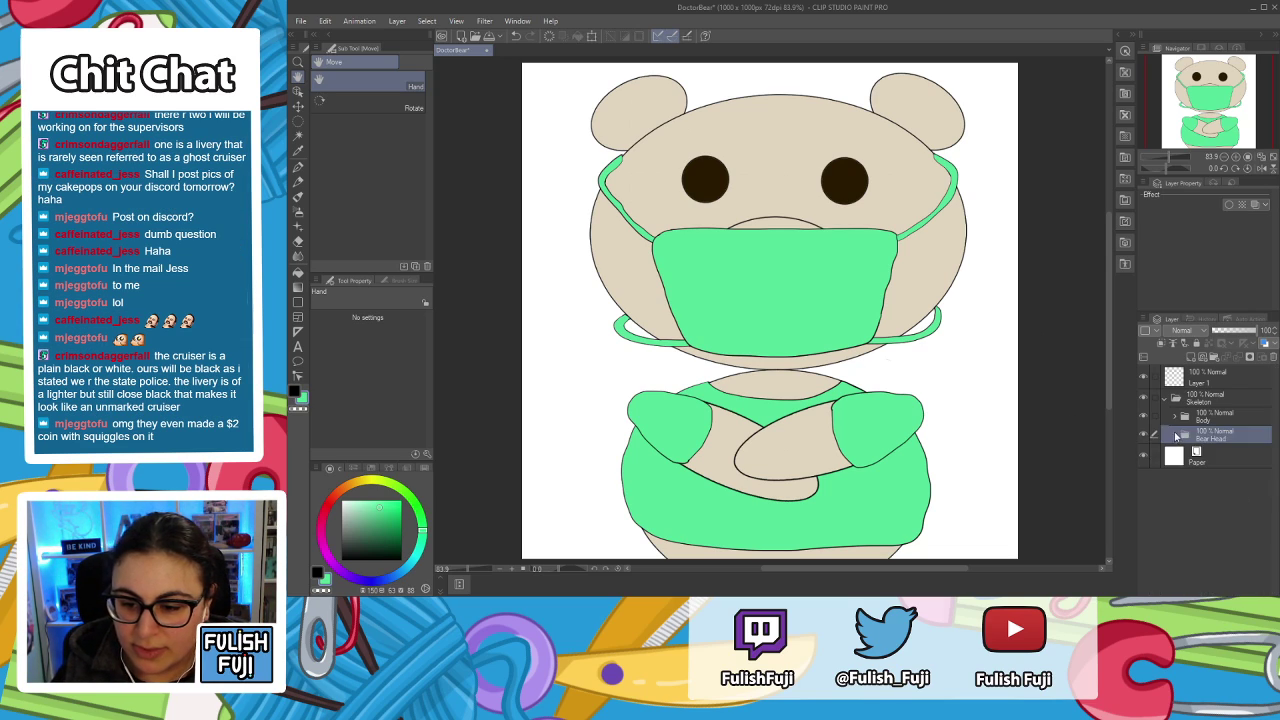
left_click(1176, 416)
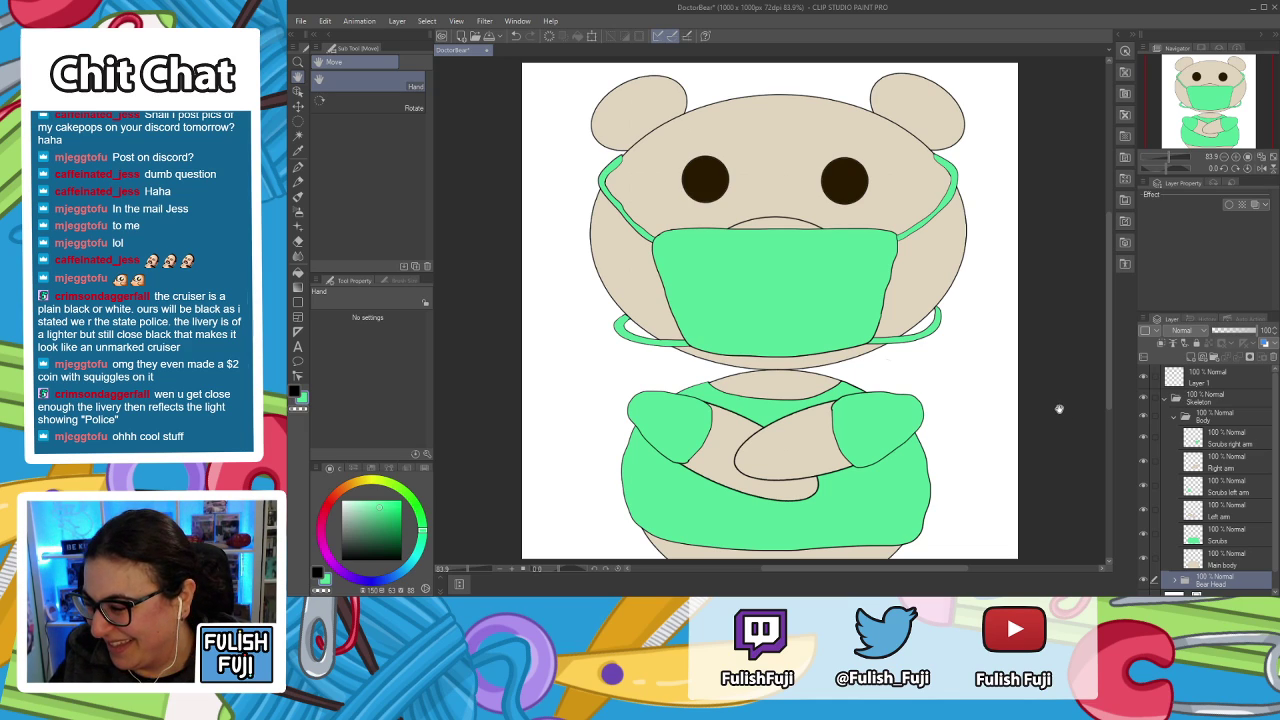
Check which sleeve belongs to the Scrubs left arm layer, and hide the Scrubs right arm and Right arm layers.
mouse_move(1004, 387)
left_mouse_down()
mouse_move(974, 377)
mouse_move(997, 371)
left_mouse_up()
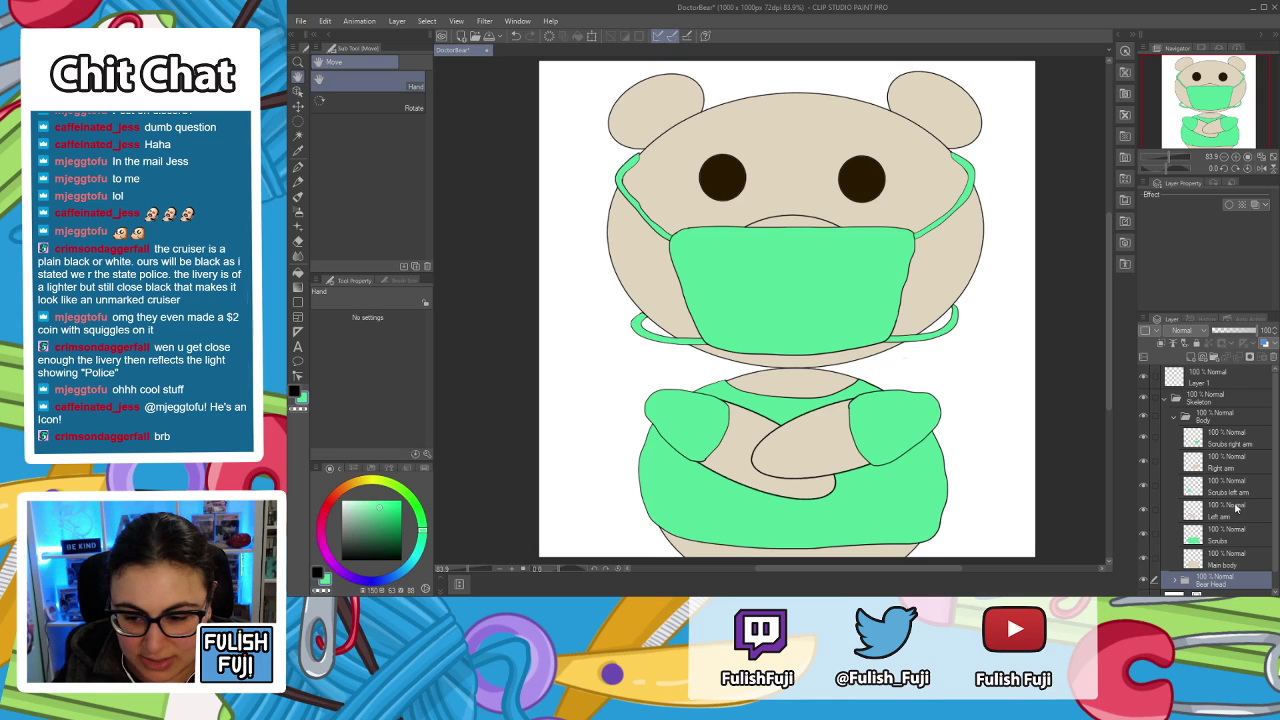
left_click(1144, 485)
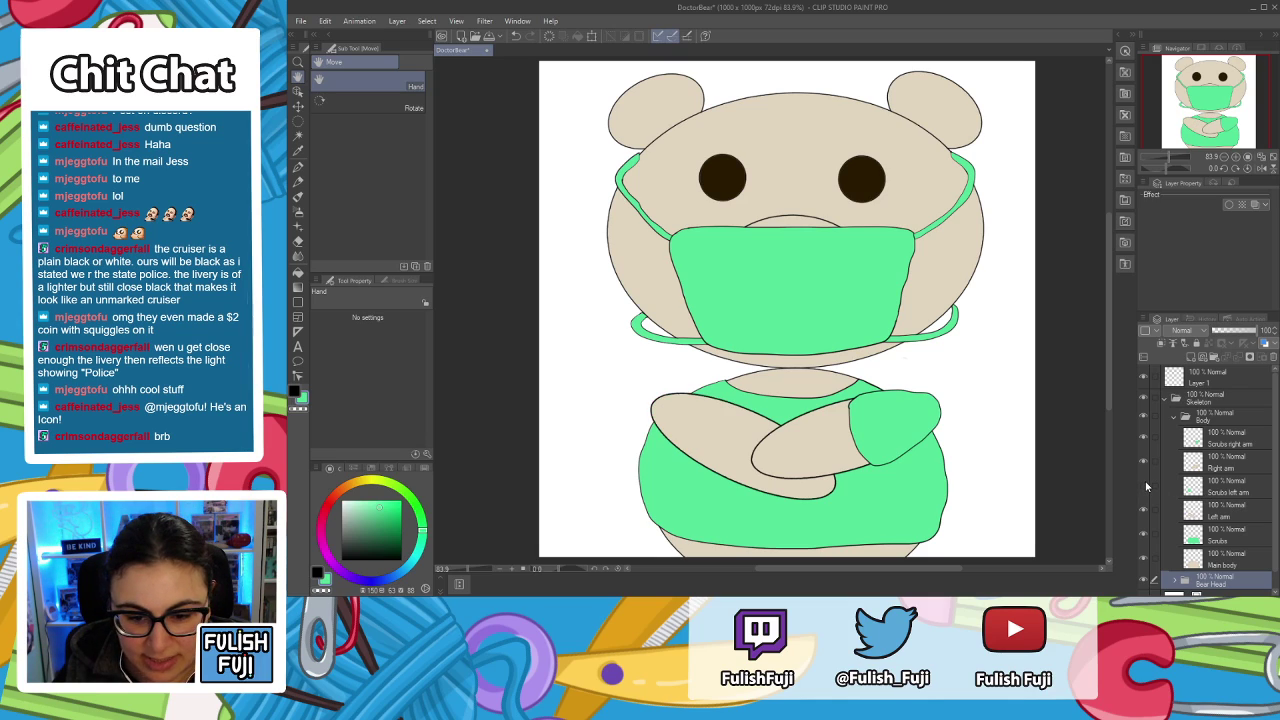
left_click(1144, 485)
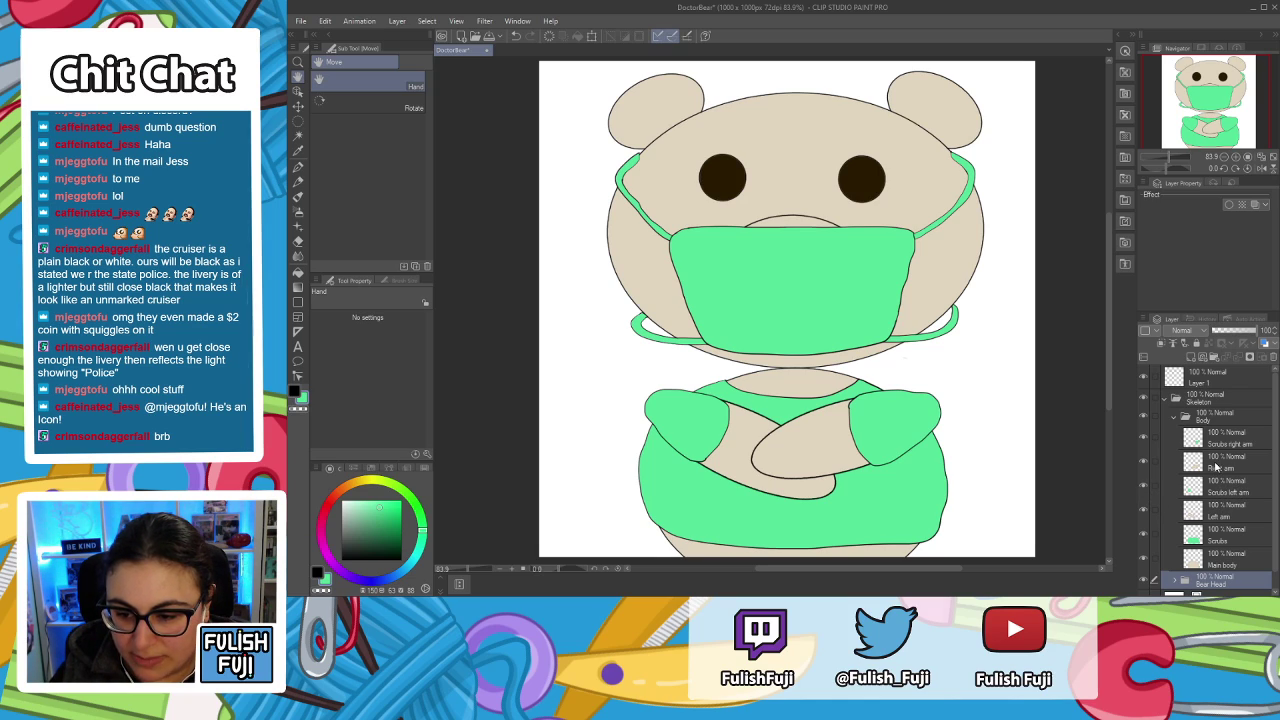
left_click(1144, 438)
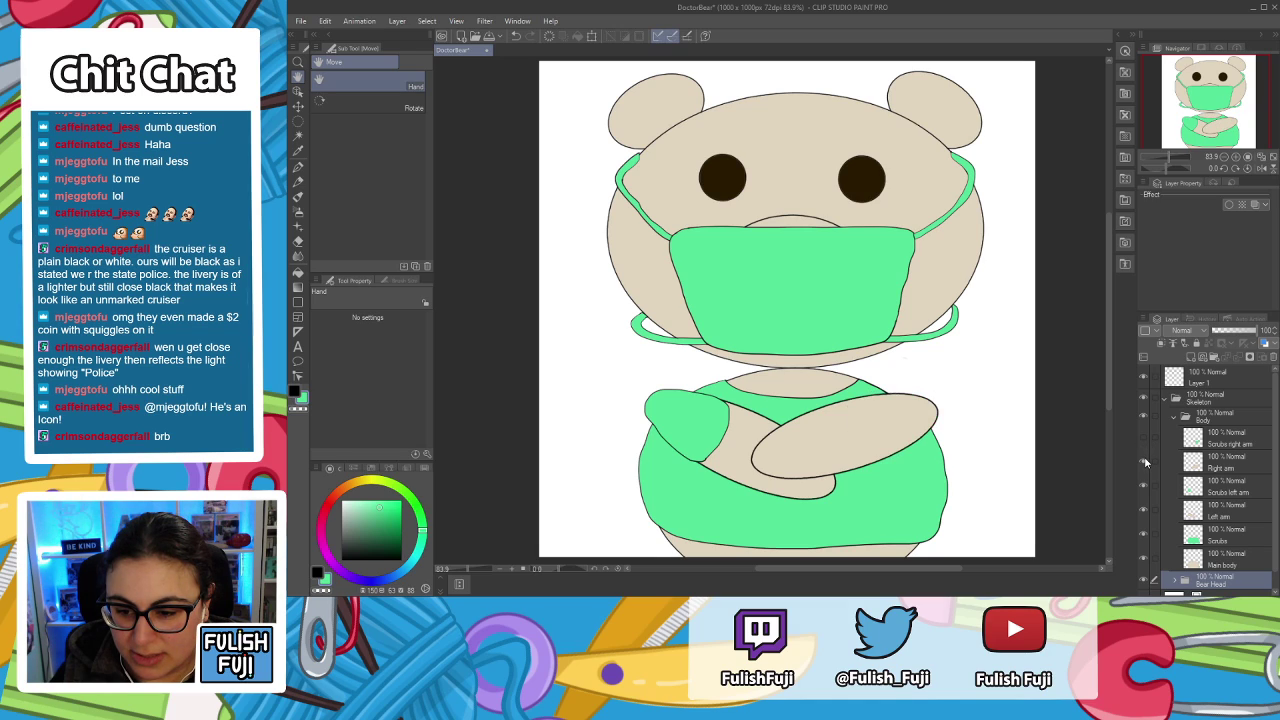
left_click(1144, 462)
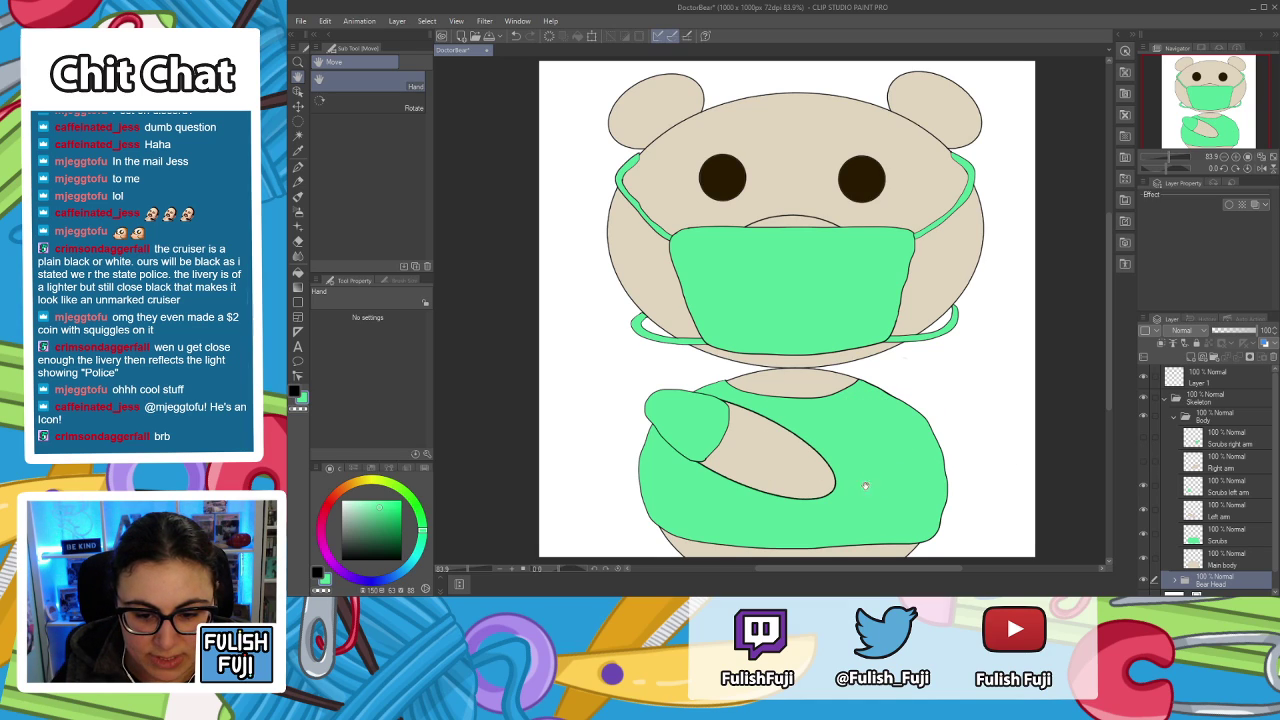
scroll(864, 398, "up", 3)
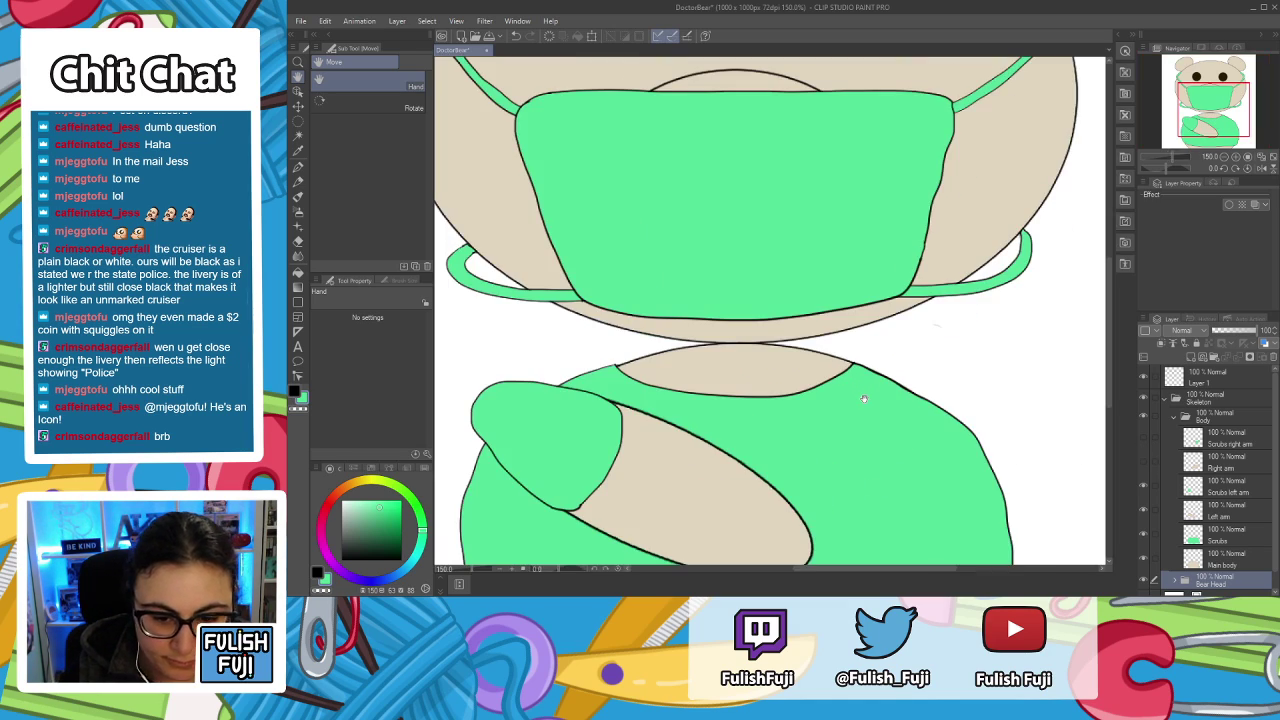
Erase the rounded end of the beige arm on the Left arm layer with an enlarged Hard eraser.
scroll(760, 330, "up", 2)
scroll(695, 268, "down", 2)
left_click_drag(695, 268, 697, 300)
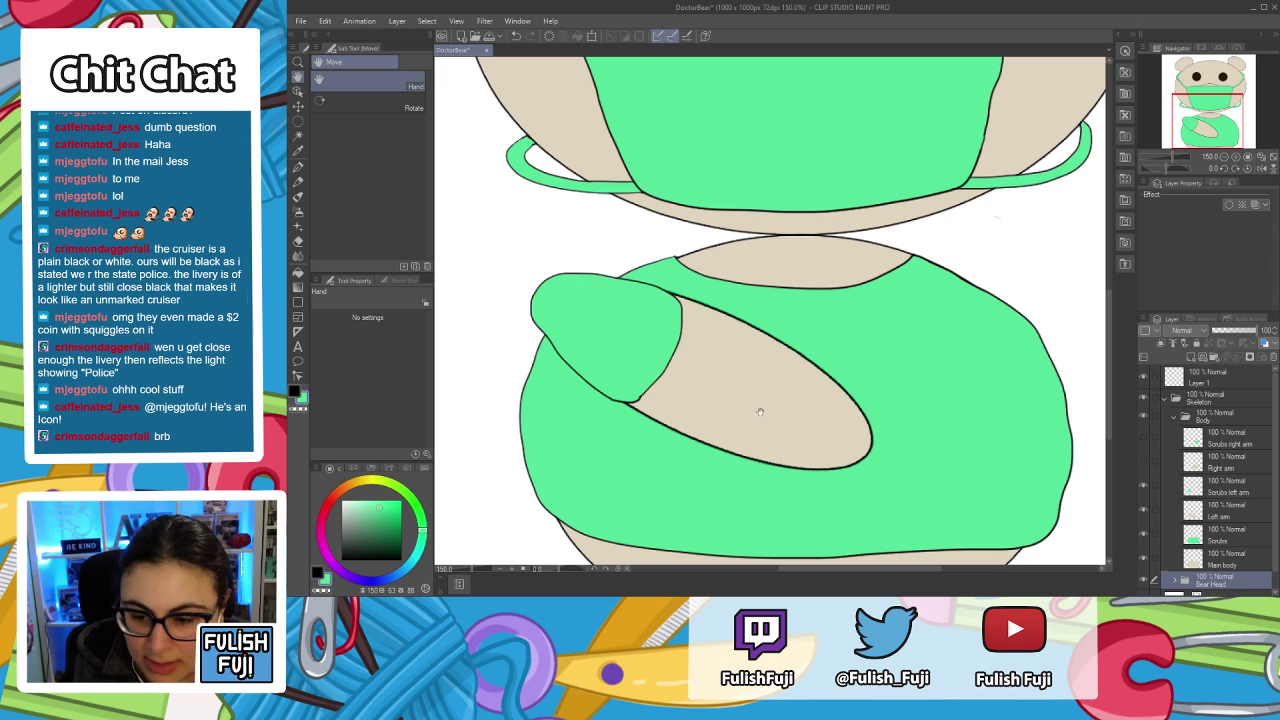
left_click(1220, 515)
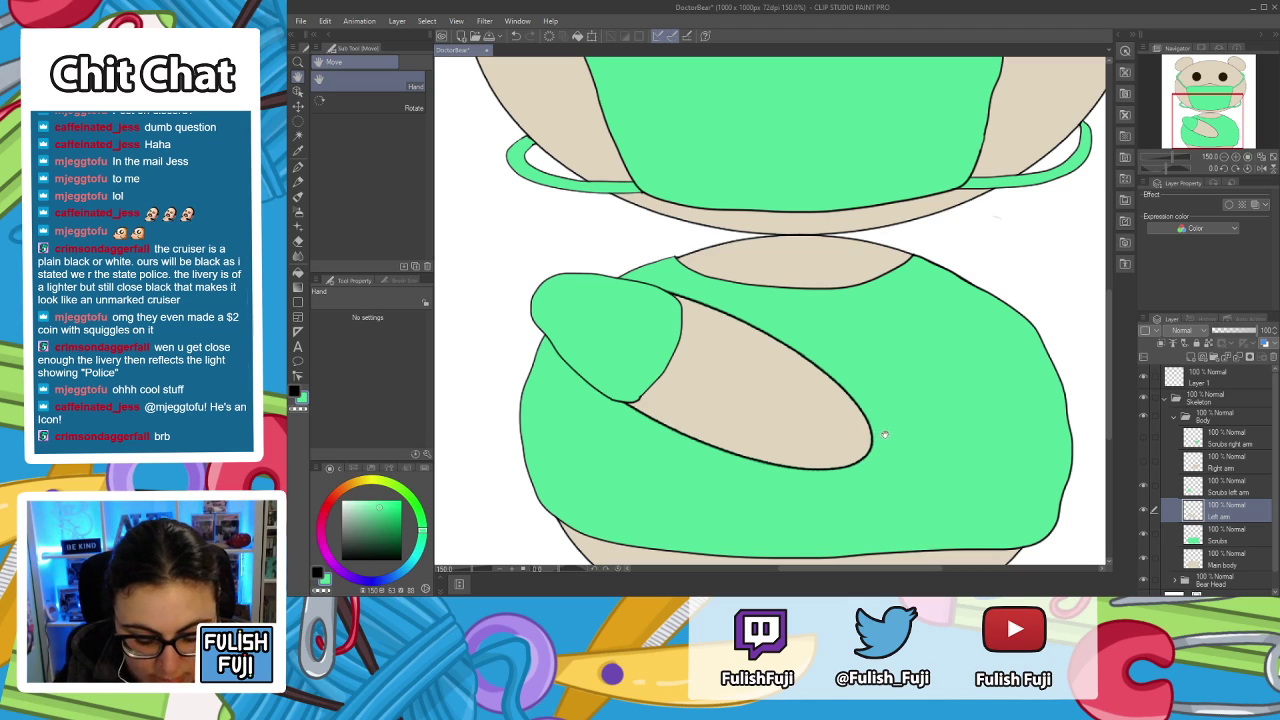
key("e")
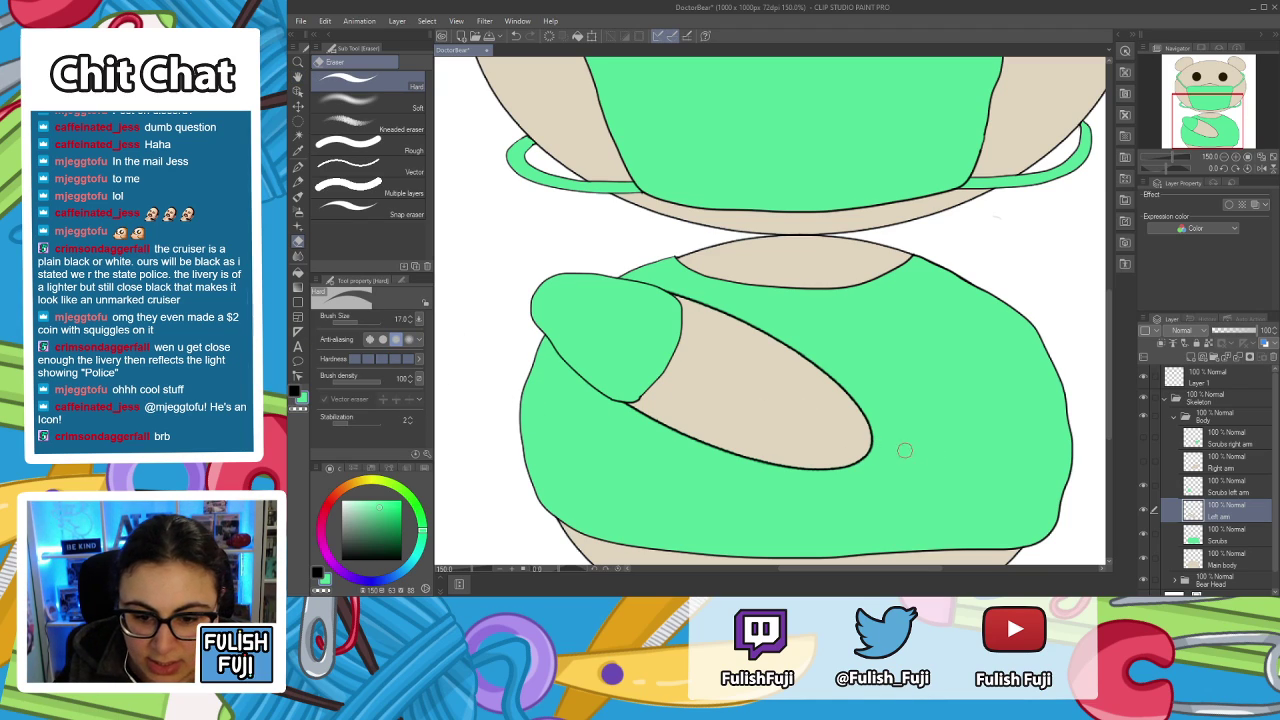
mouse_move(866, 445)
left_mouse_down()
mouse_move(875, 436)
mouse_move(857, 452)
left_mouse_up()
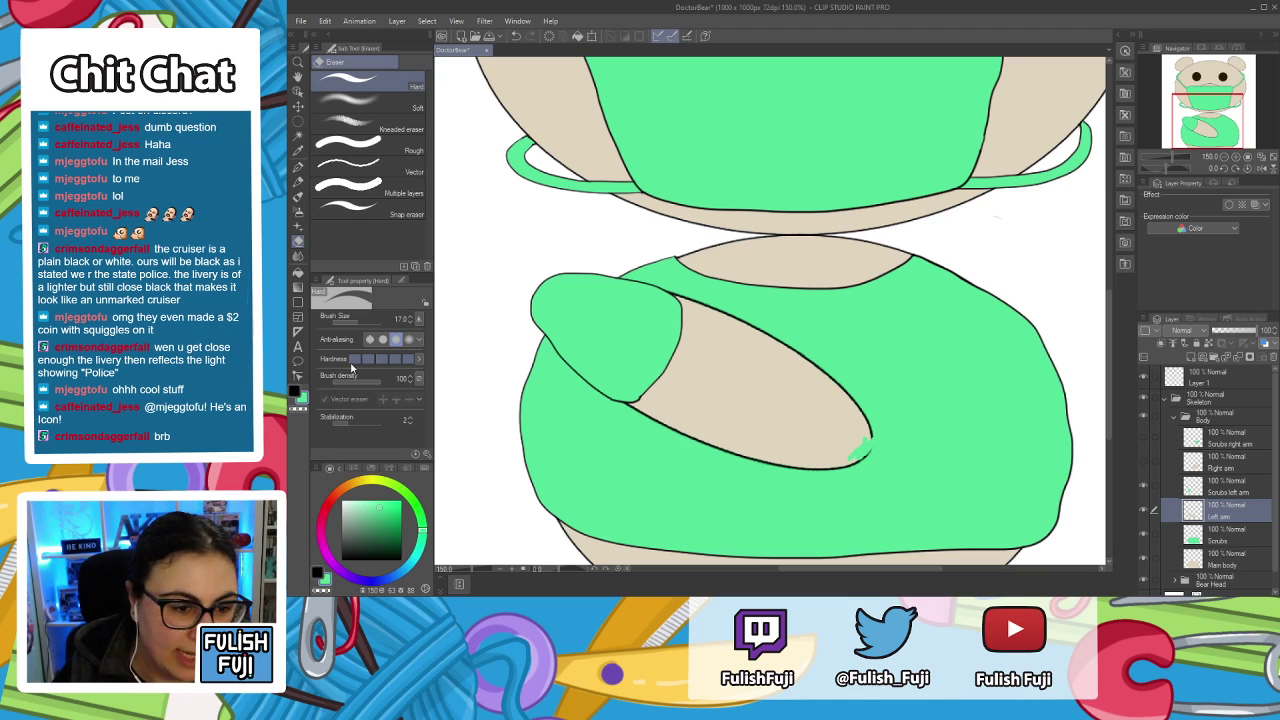
left_click(371, 321)
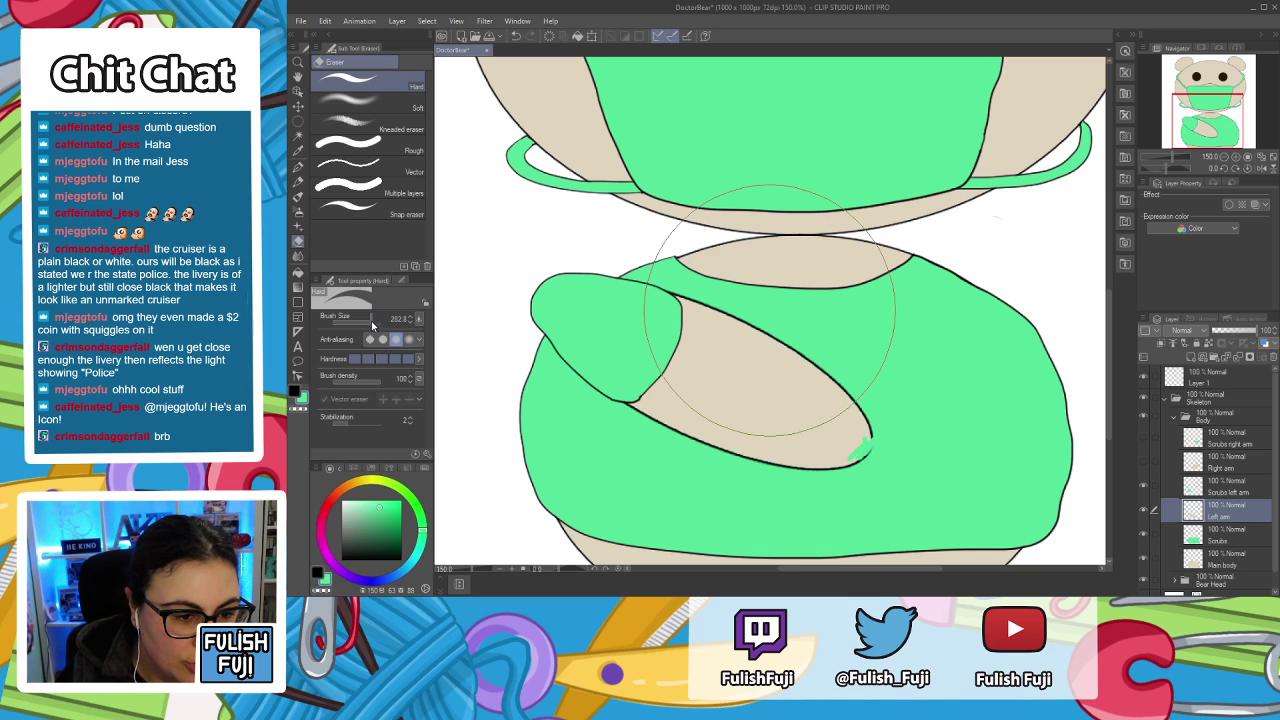
left_click_drag(366, 317, 345, 320)
mouse_move(826, 438)
left_mouse_down()
mouse_move(888, 428)
mouse_move(824, 460)
mouse_move(836, 421)
mouse_move(829, 465)
mouse_move(806, 463)
mouse_move(824, 411)
mouse_move(850, 389)
mouse_move(874, 392)
mouse_move(841, 417)
mouse_move(831, 463)
mouse_move(859, 447)
left_mouse_up()
Try outlining a rounded paw freehand in black with the G-pen at the arm's cut end.
key("p")
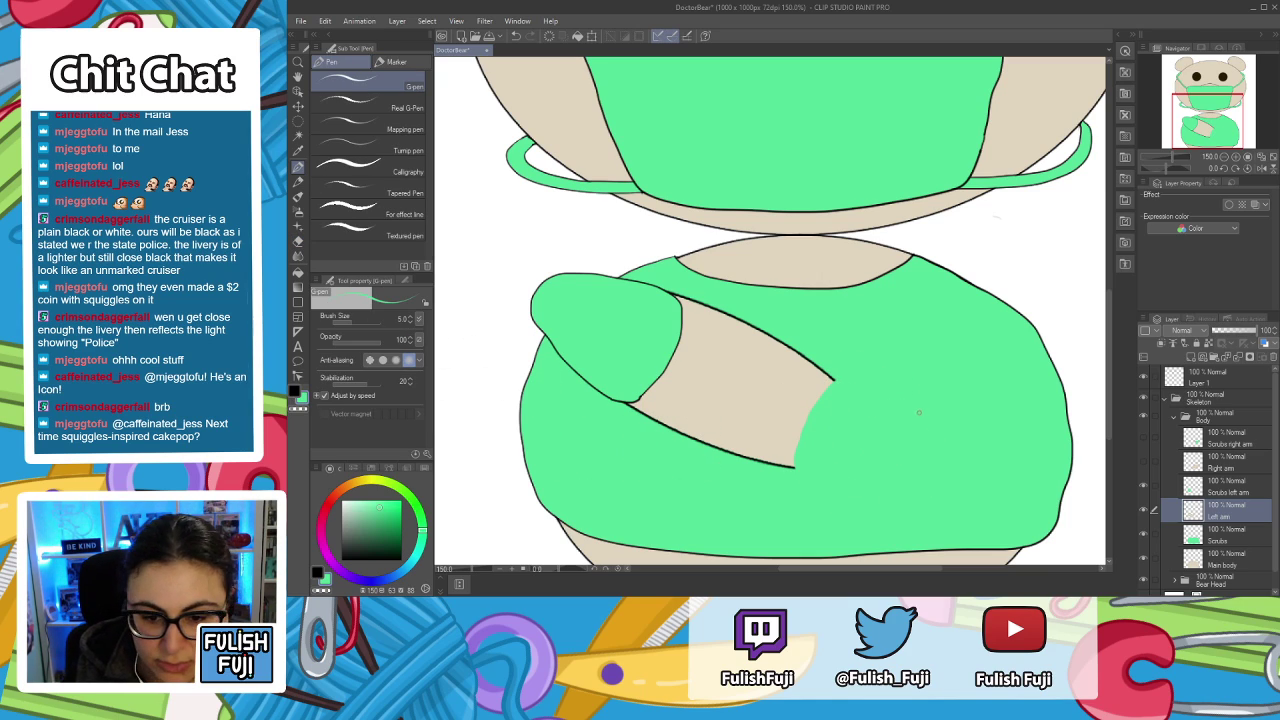
left_click(295, 390)
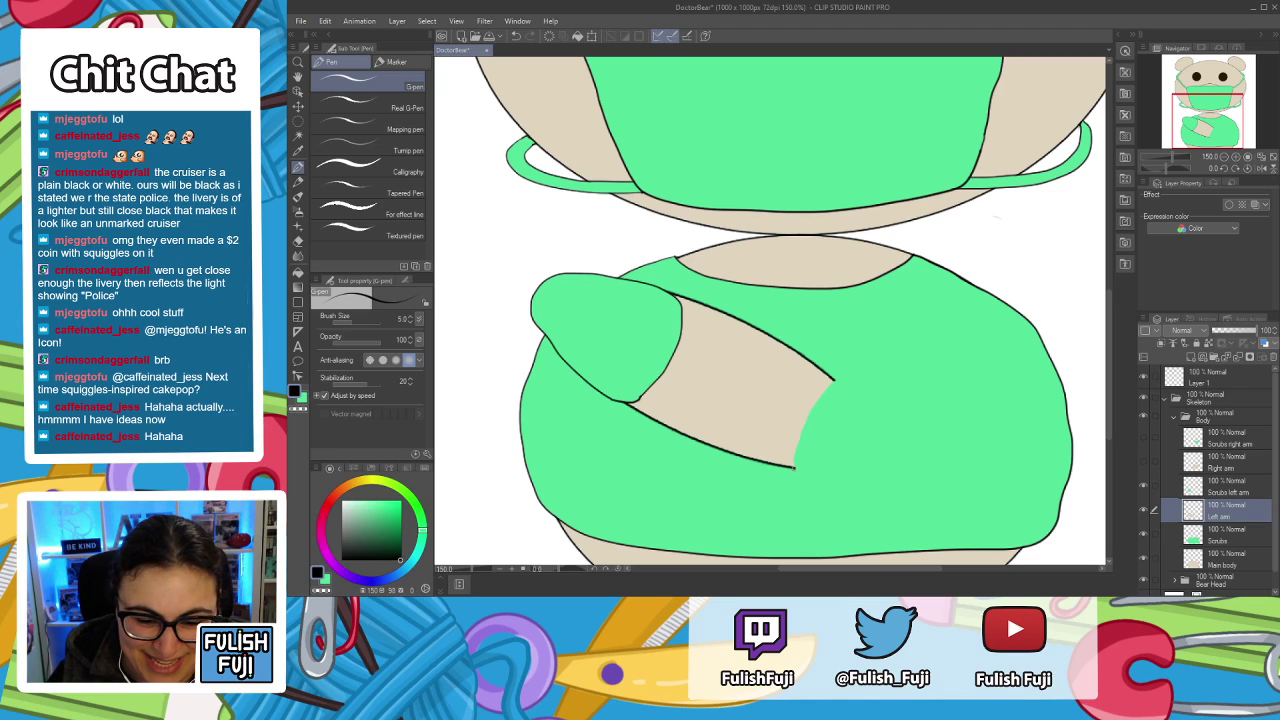
key("ctrl+z")
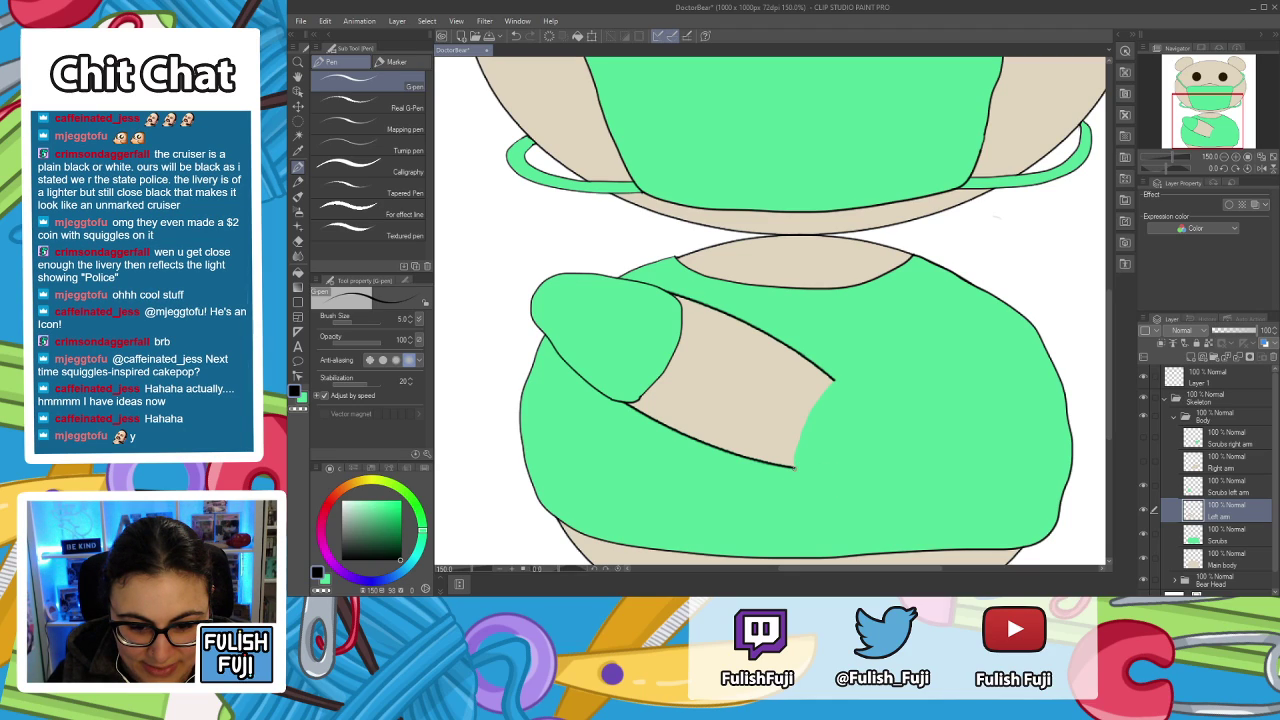
mouse_move(796, 474)
left_mouse_down()
mouse_move(847, 493)
mouse_move(899, 482)
mouse_move(910, 463)
mouse_move(888, 406)
mouse_move(826, 381)
left_mouse_up()
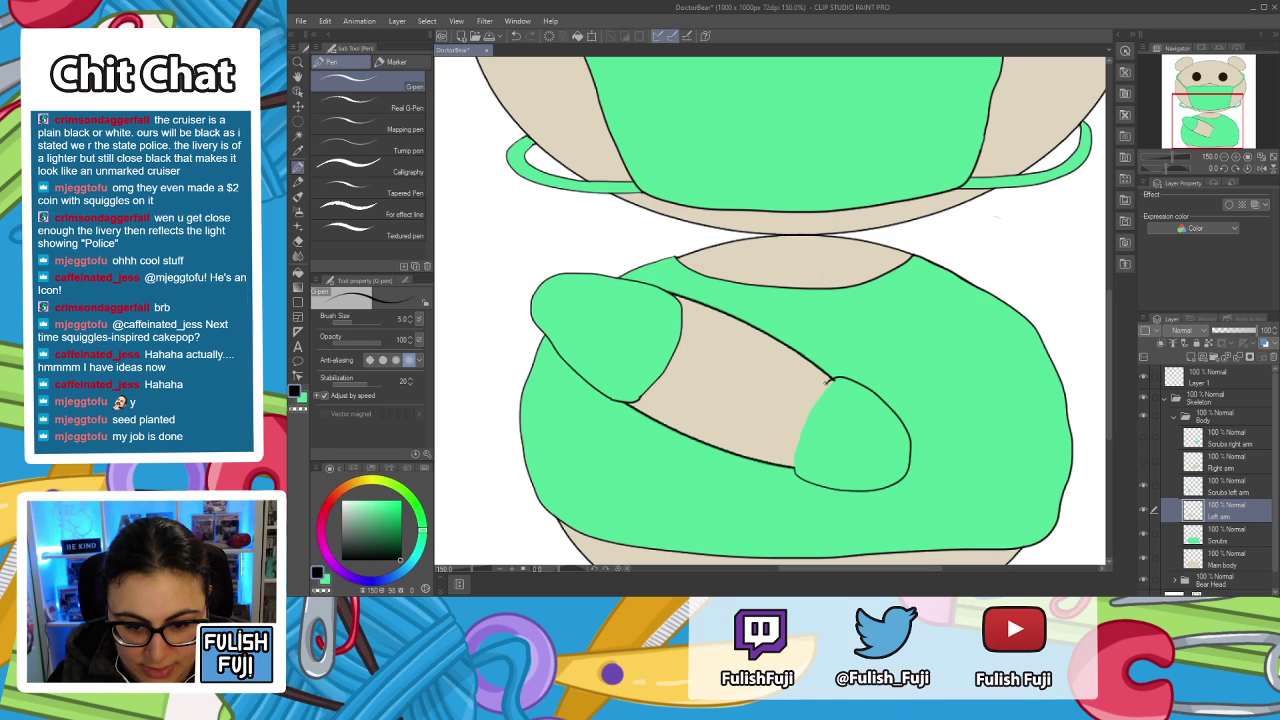
key("ctrl+z")
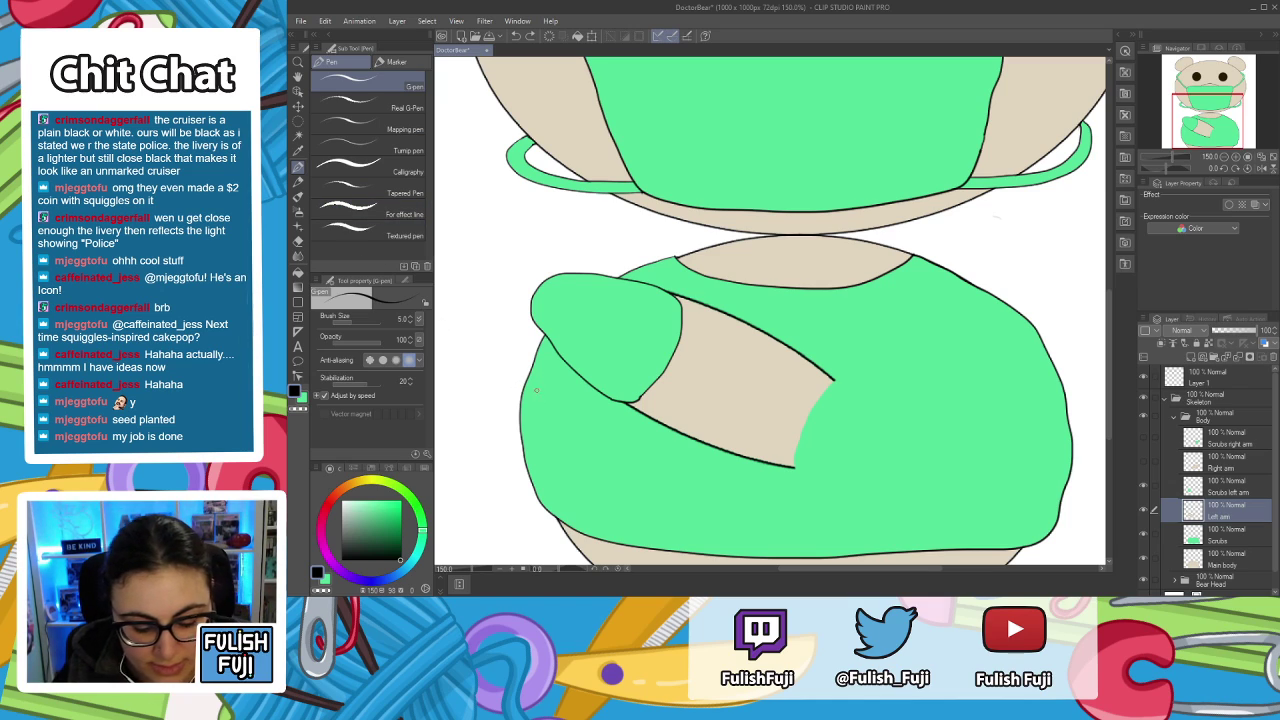
Set up the Ellipse figure tool to draw only an outline and try a circle over the arm's cut end.
key("u")
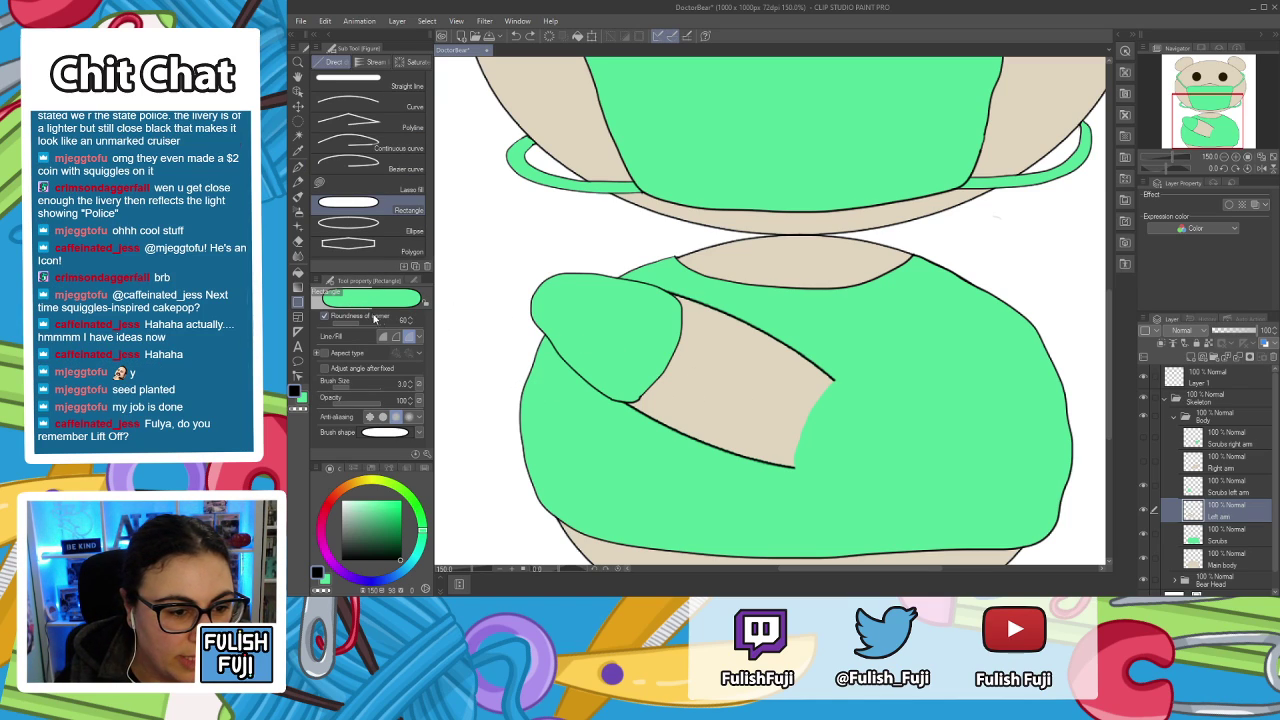
left_click(397, 336)
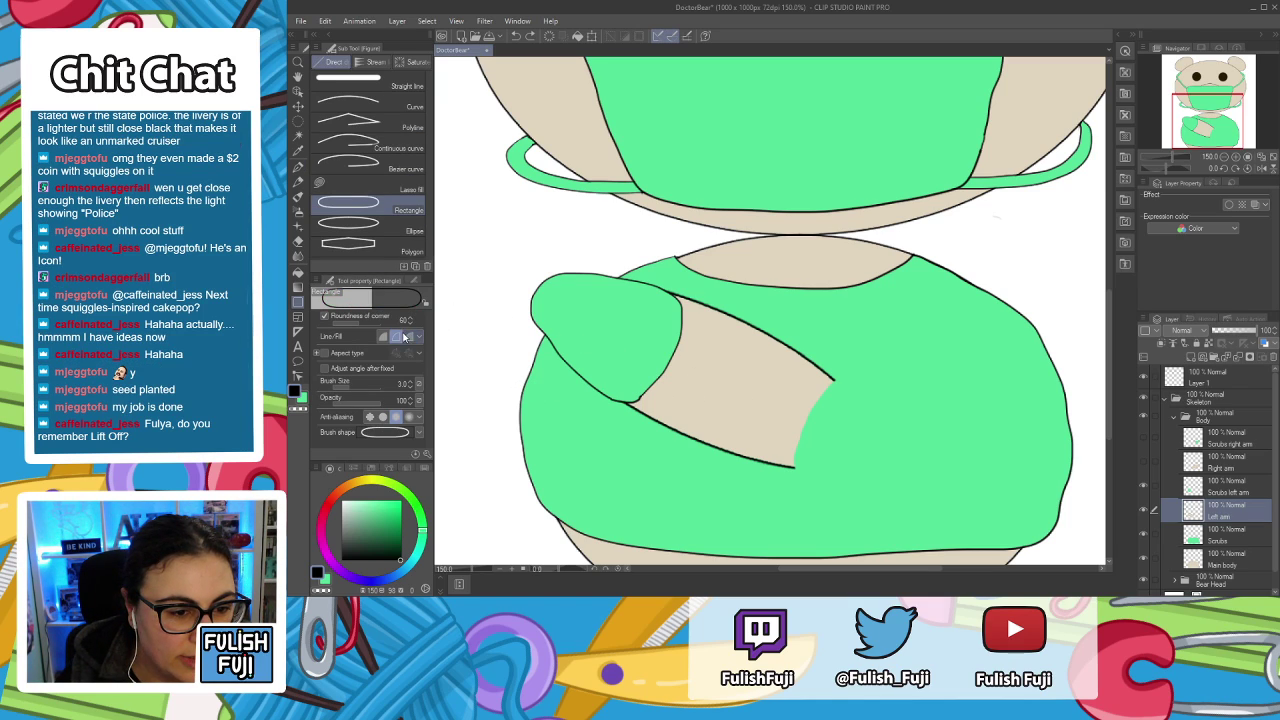
left_click(372, 224)
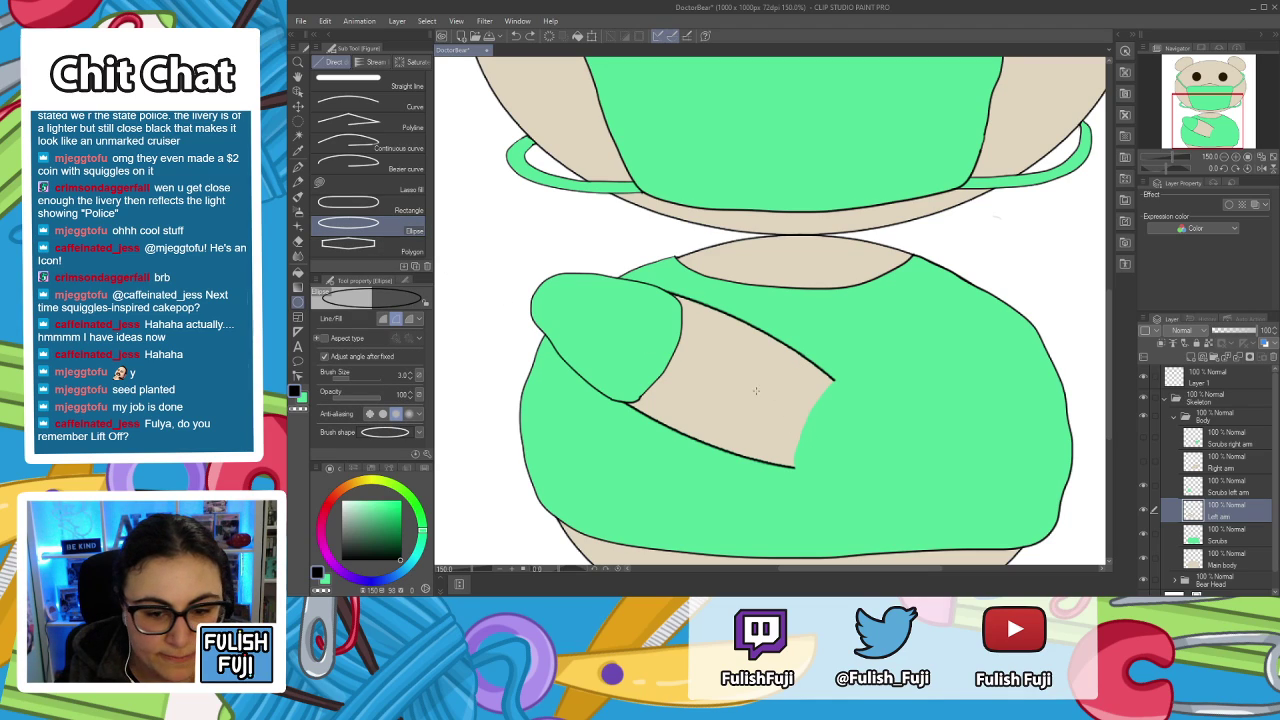
left_click_drag(788, 370, 915, 480)
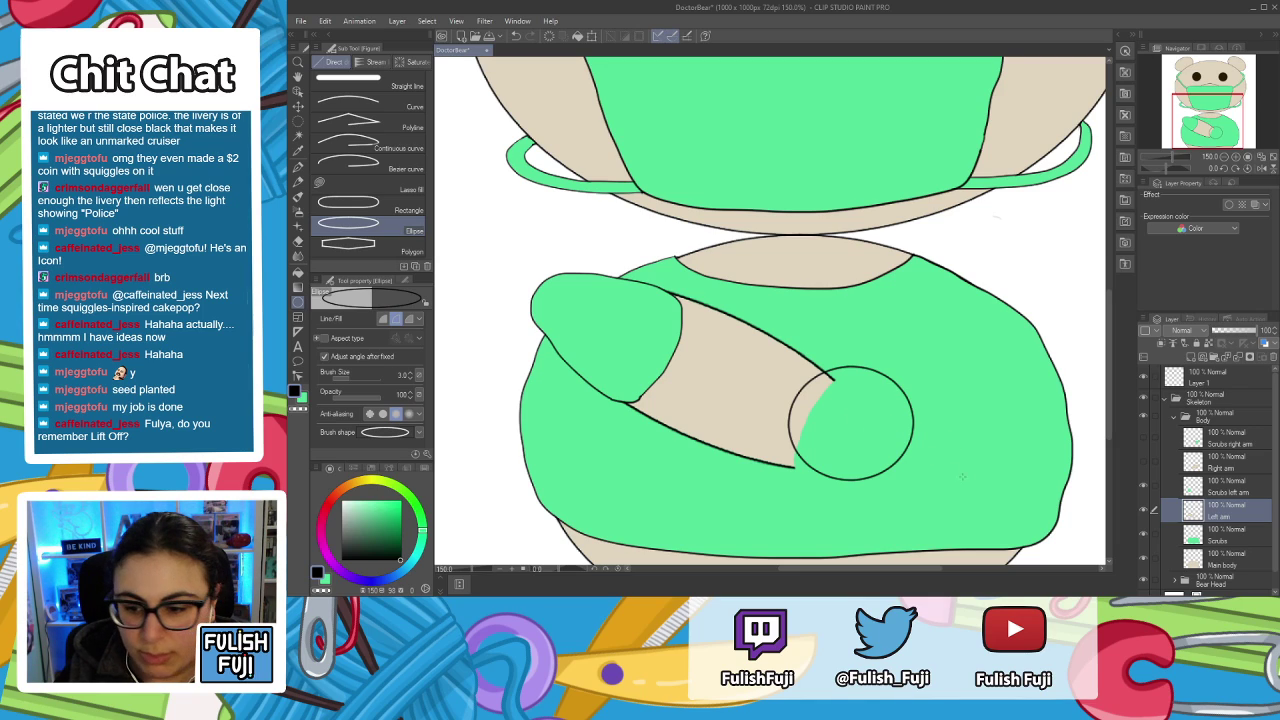
key("ctrl+z")
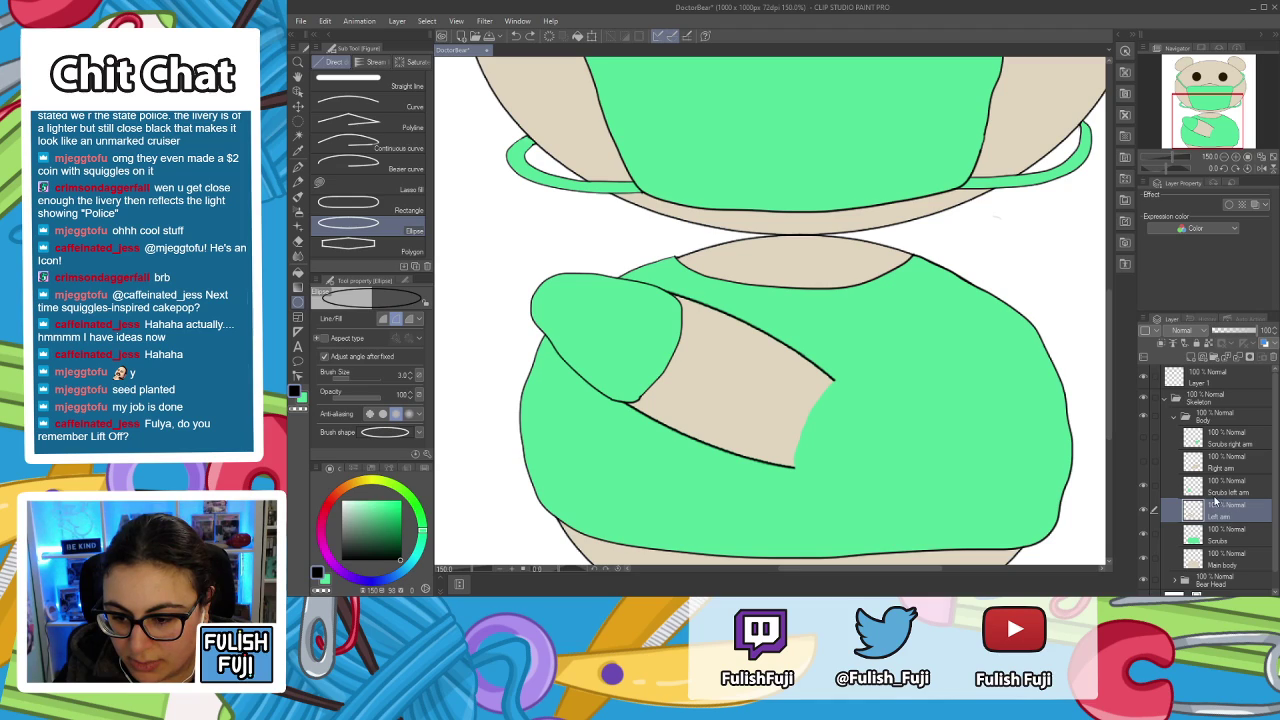
Add a new layer directly above the Left arm layer and name it "Left paw".
left_click(1200, 360)
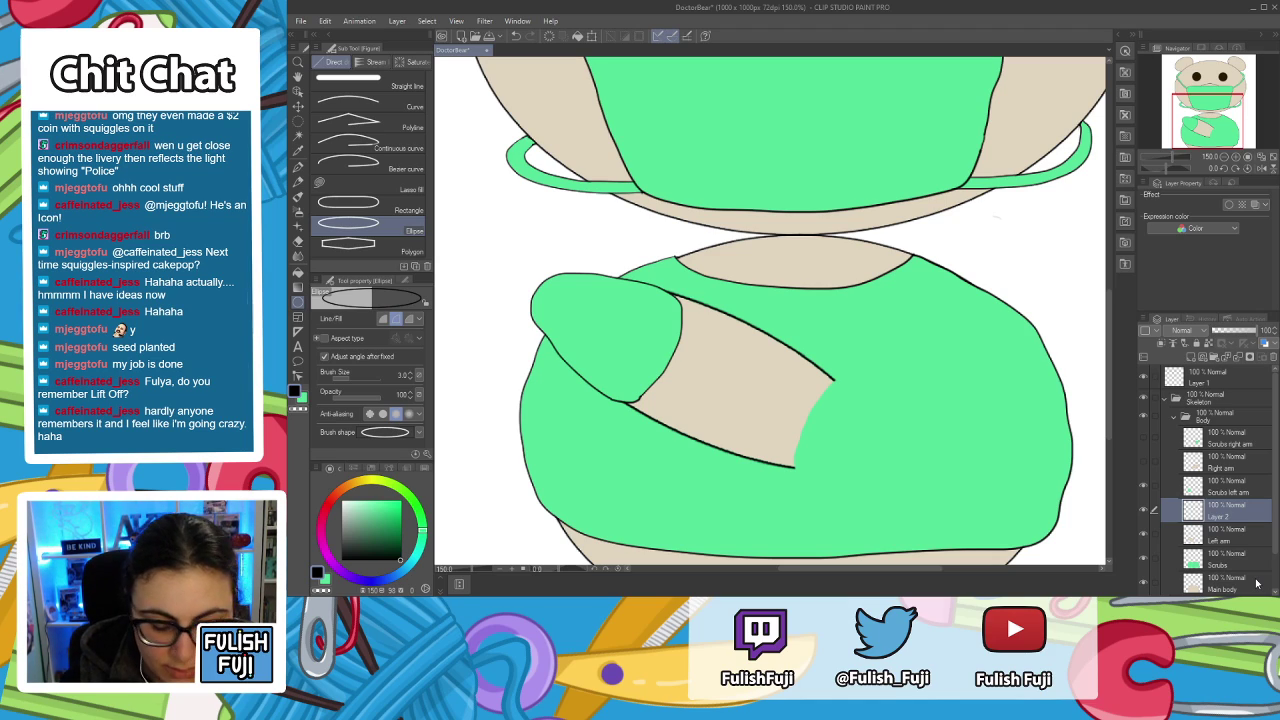
type("Left paw")
key("Return")
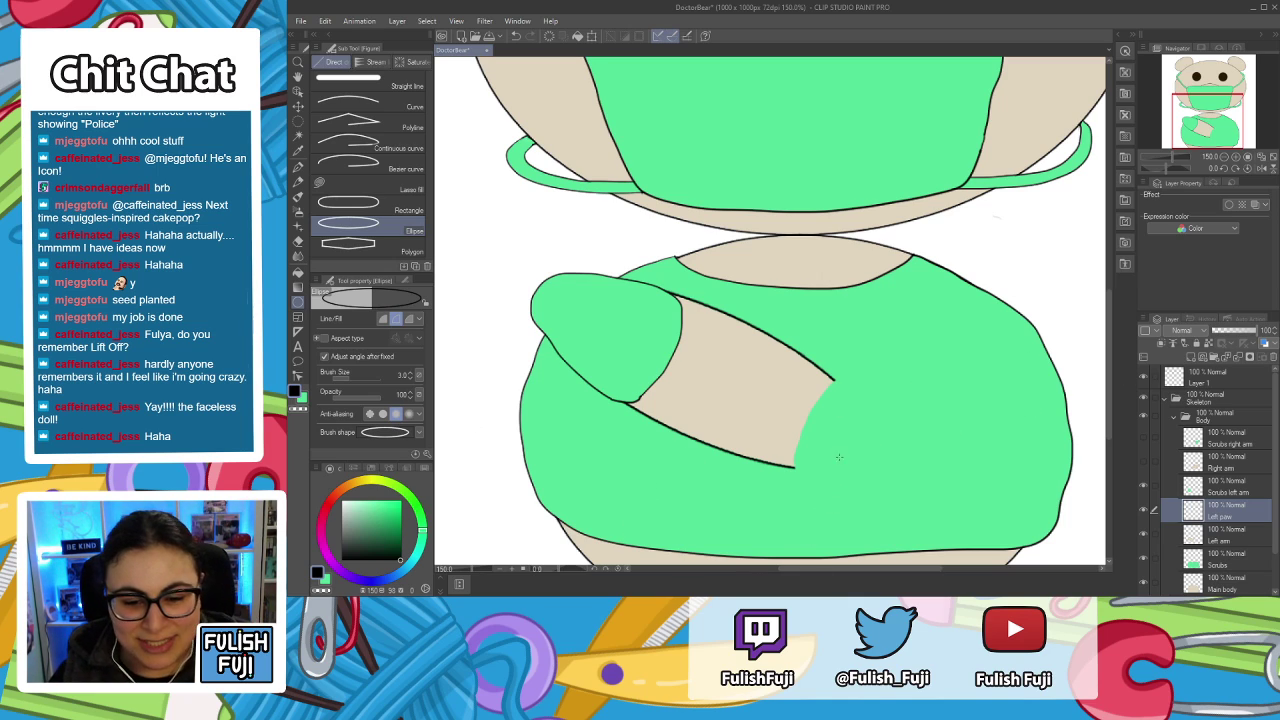
Draw a black ellipse outline for the paw and move it so it overlaps the arm's cut end.
mouse_move(768, 384)
left_mouse_down()
mouse_move(808, 404)
mouse_move(872, 483)
mouse_move(895, 490)
left_mouse_up()
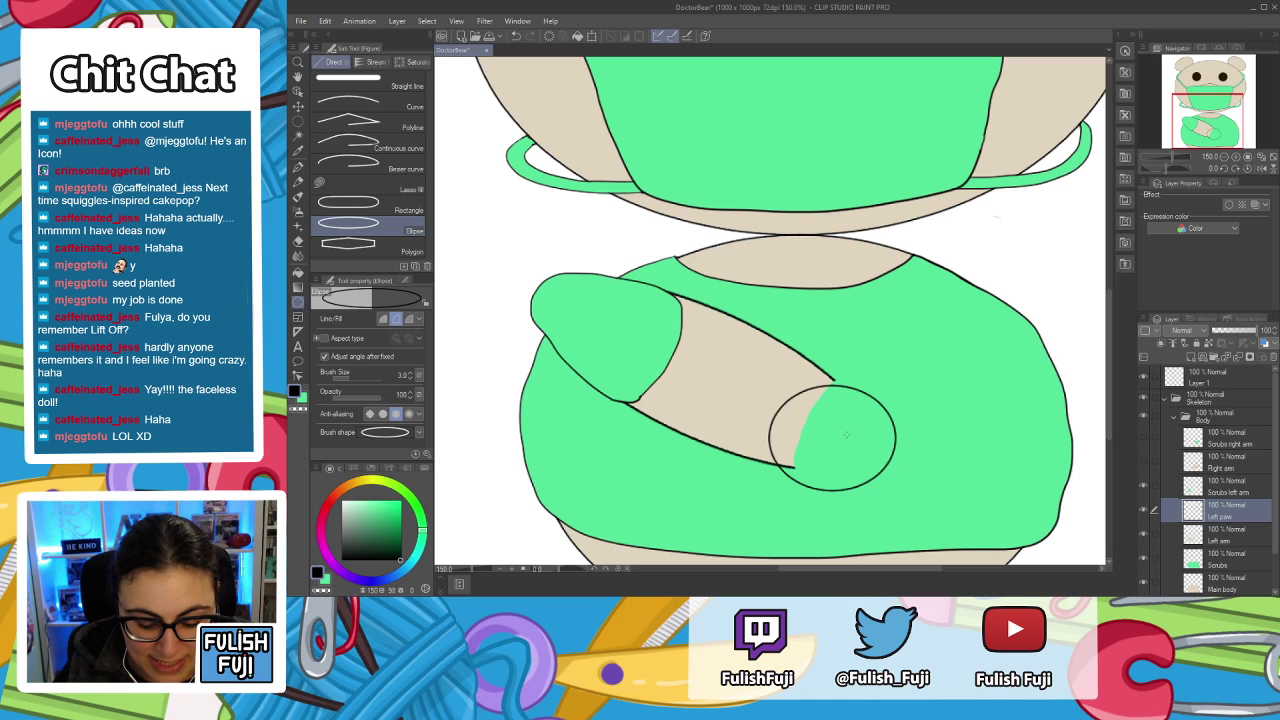
key("k")
left_click_drag(857, 434, 869, 438)
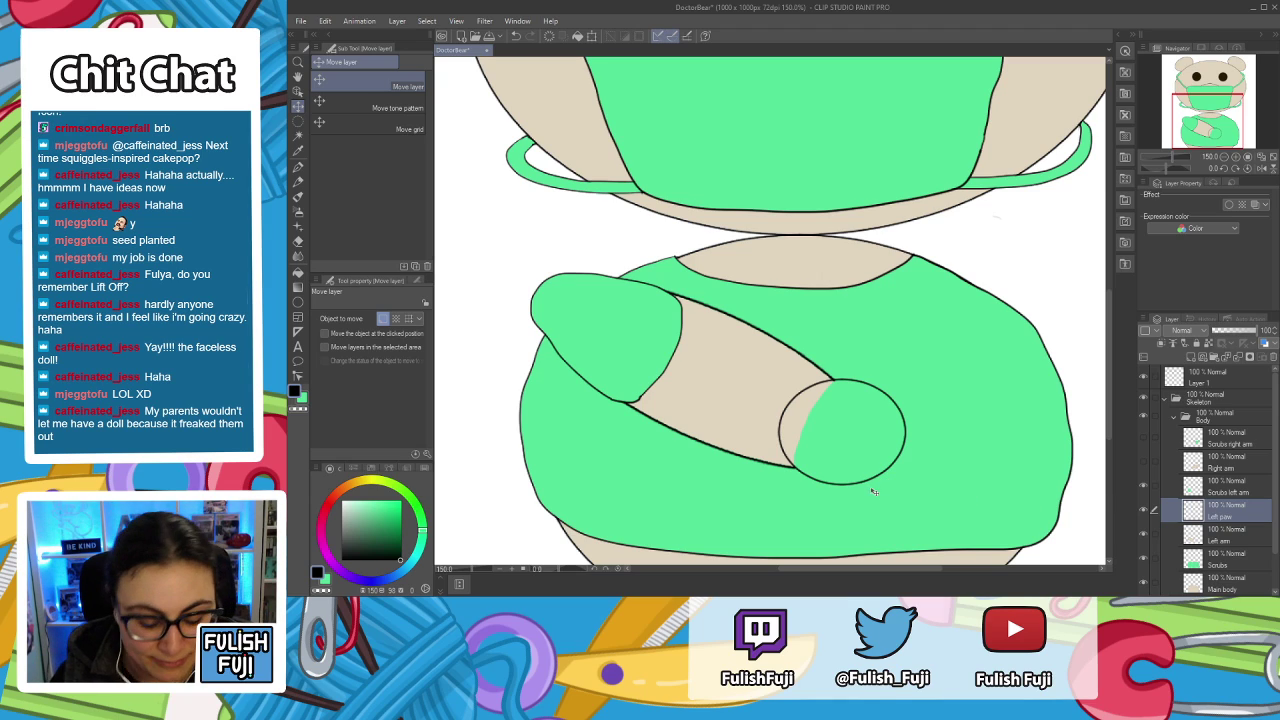
Sample the beige of the arm and fill the paw ellipse with it on the Left paw layer.
key("g")
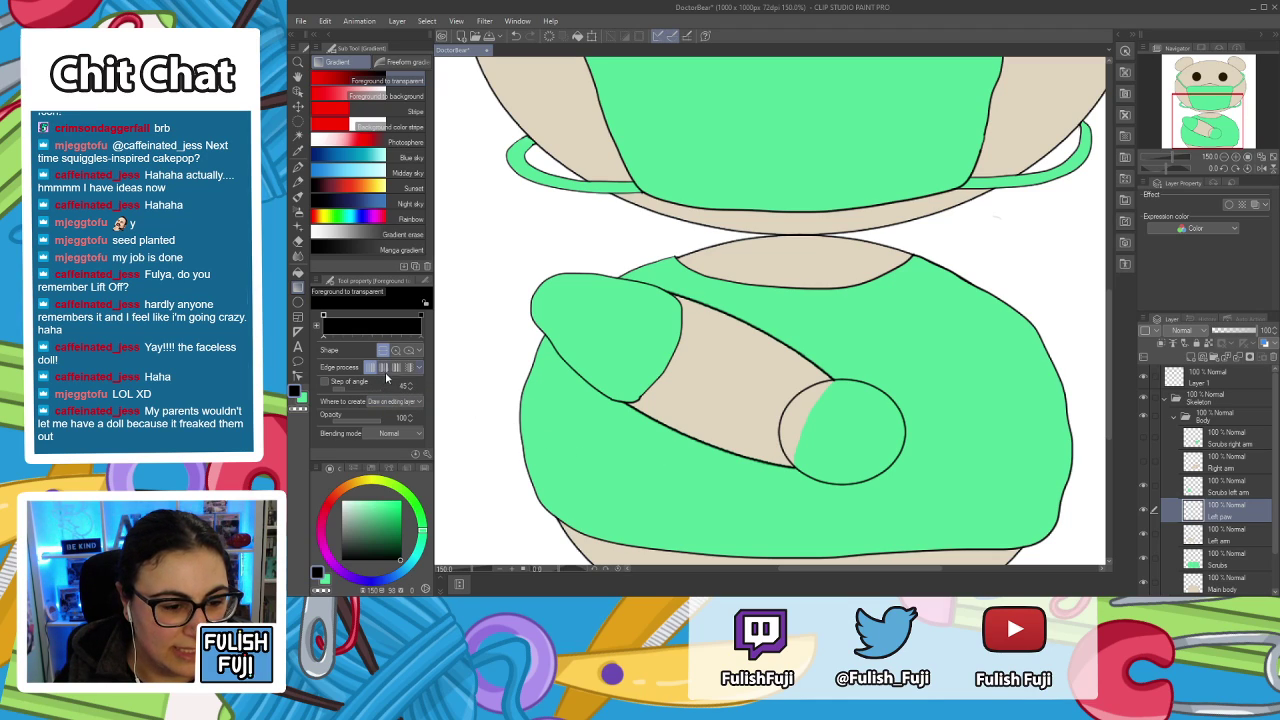
key("g")
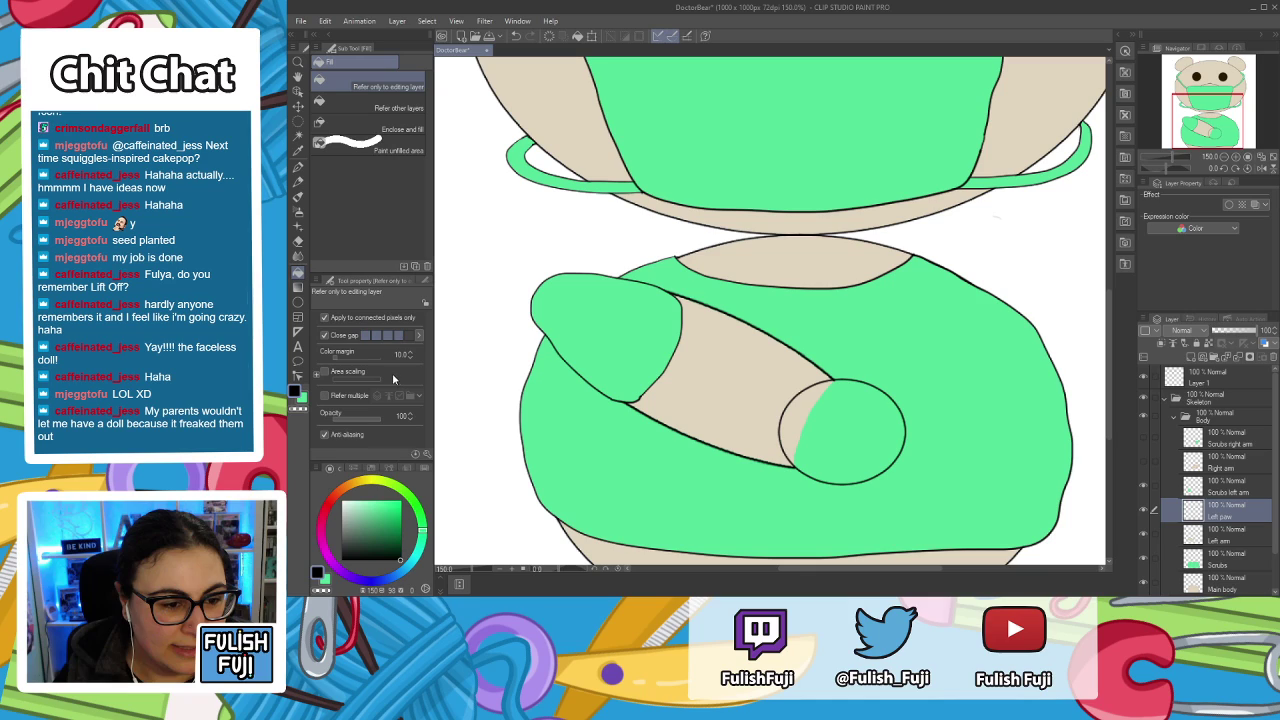
left_click(304, 401)
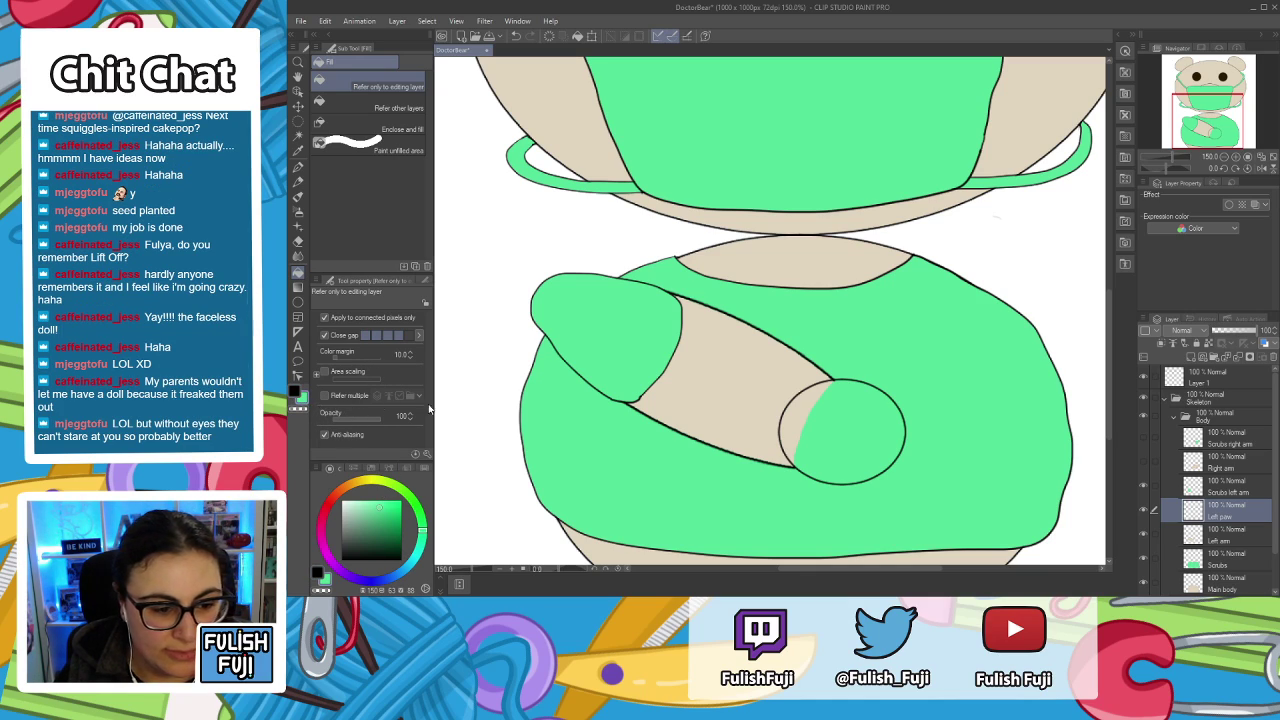
left_click(298, 150)
left_click(752, 354)
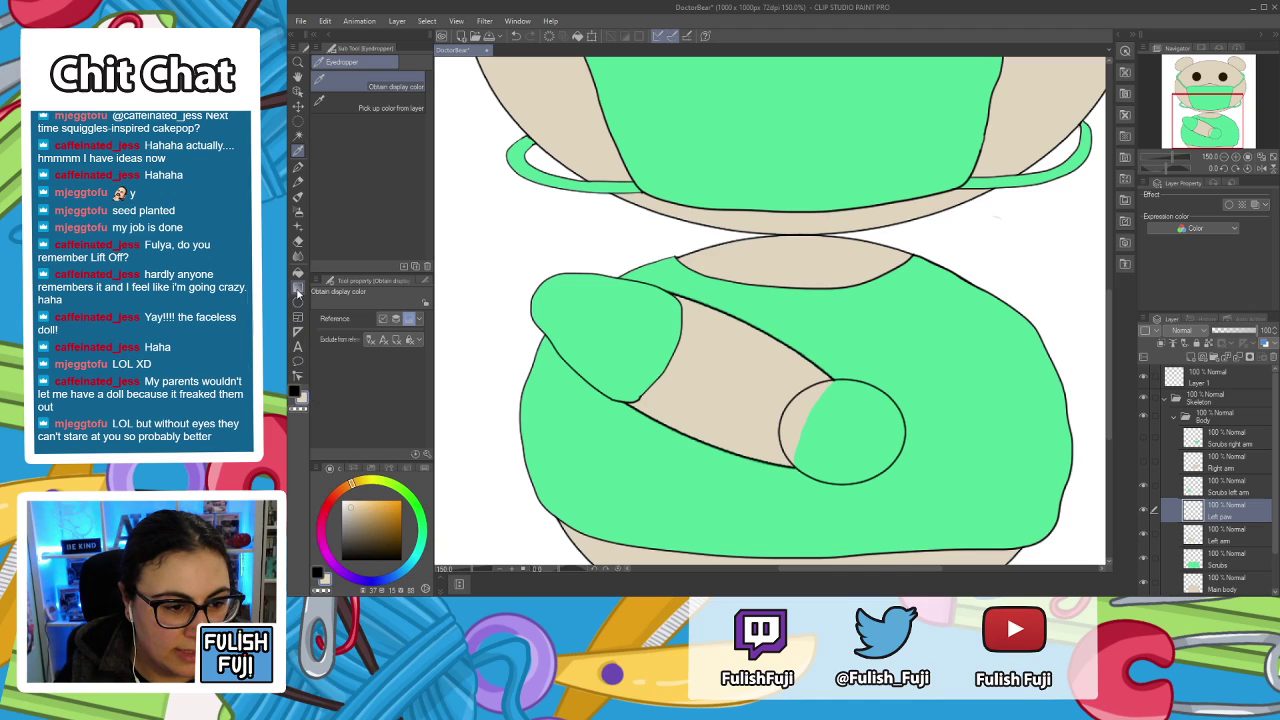
left_click(298, 272)
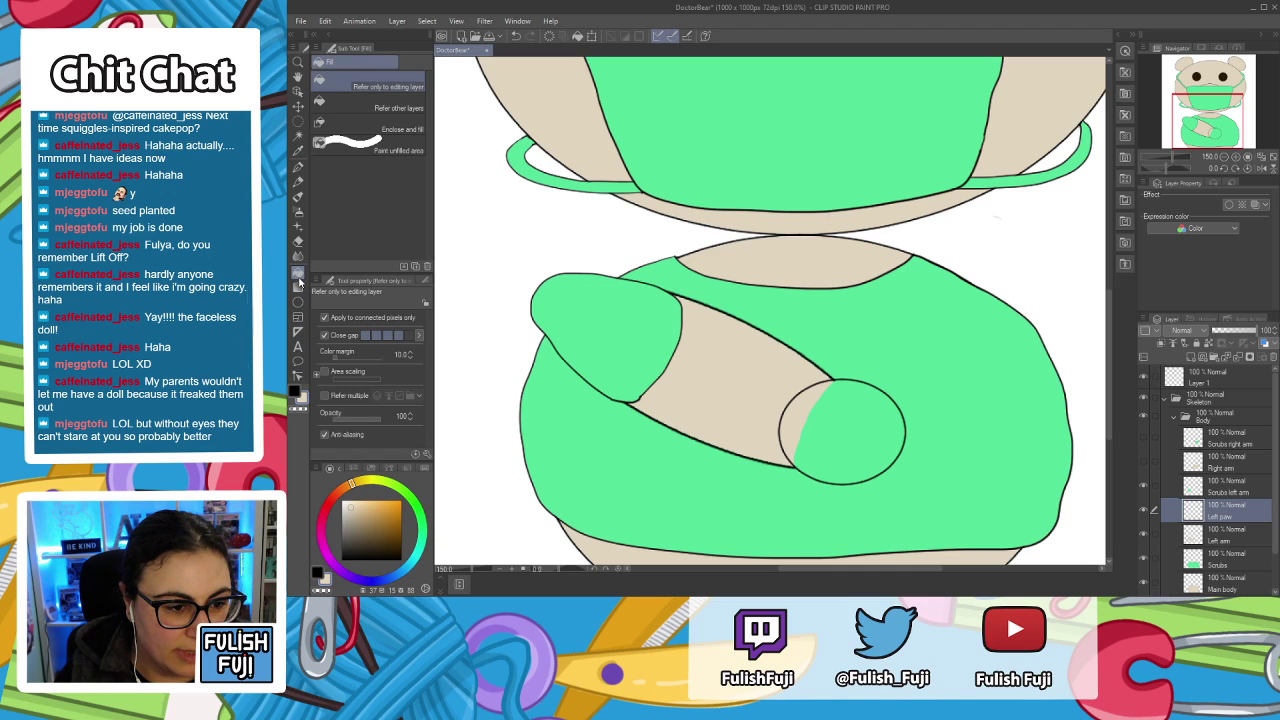
left_click(889, 417)
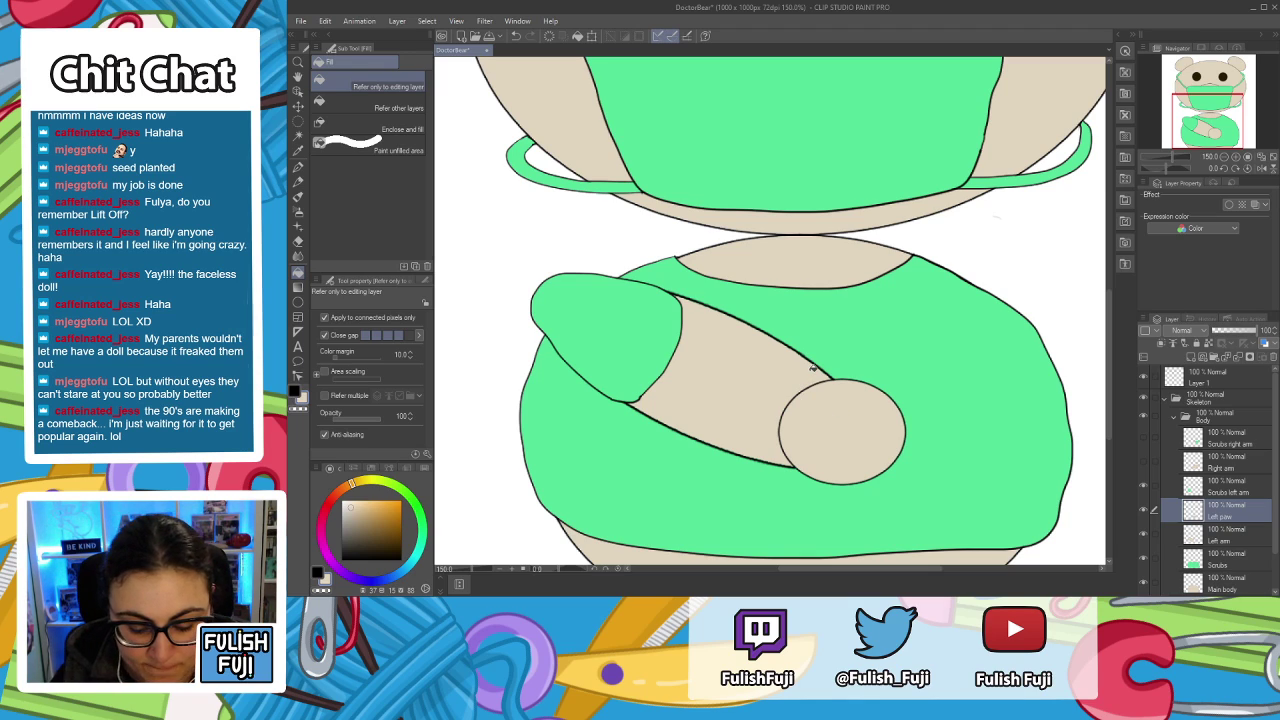
Paint over the paw outline inside the arm in beige with the G-pen at size 20 to merge both shapes.
scroll(812, 368, "up", 3)
key("space")
left_click_drag(845, 416, 881, 283)
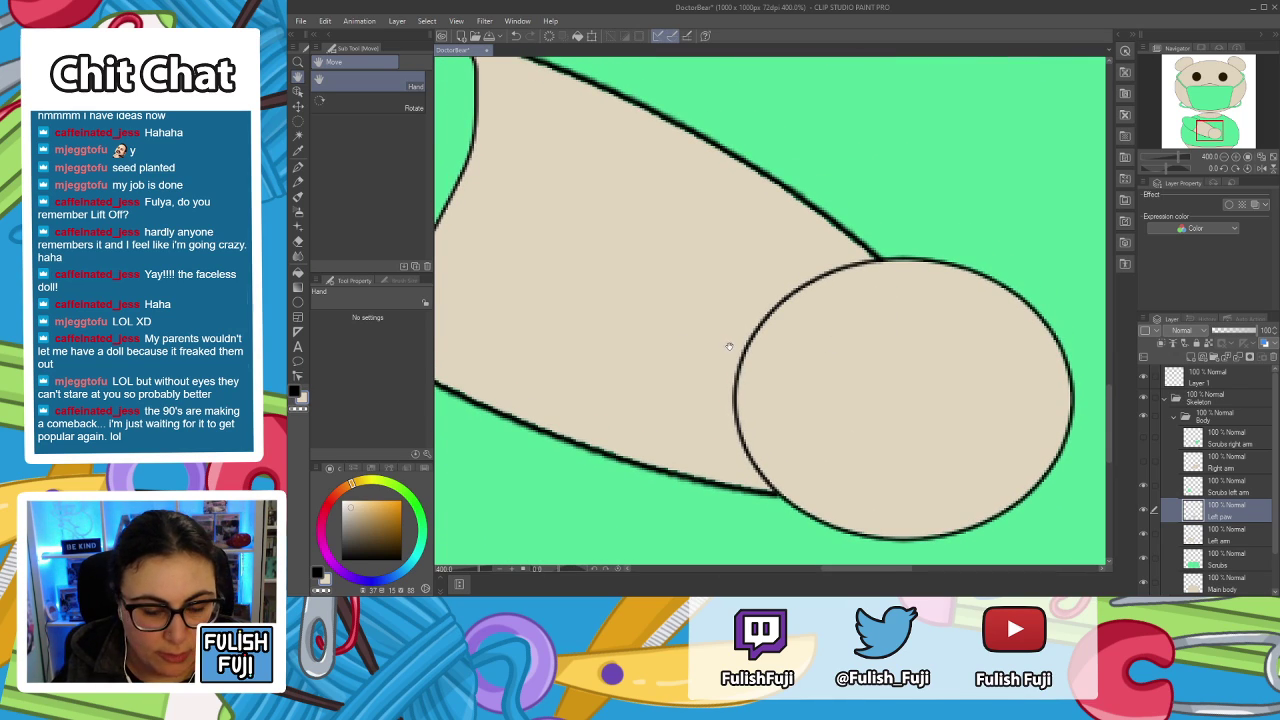
key("b")
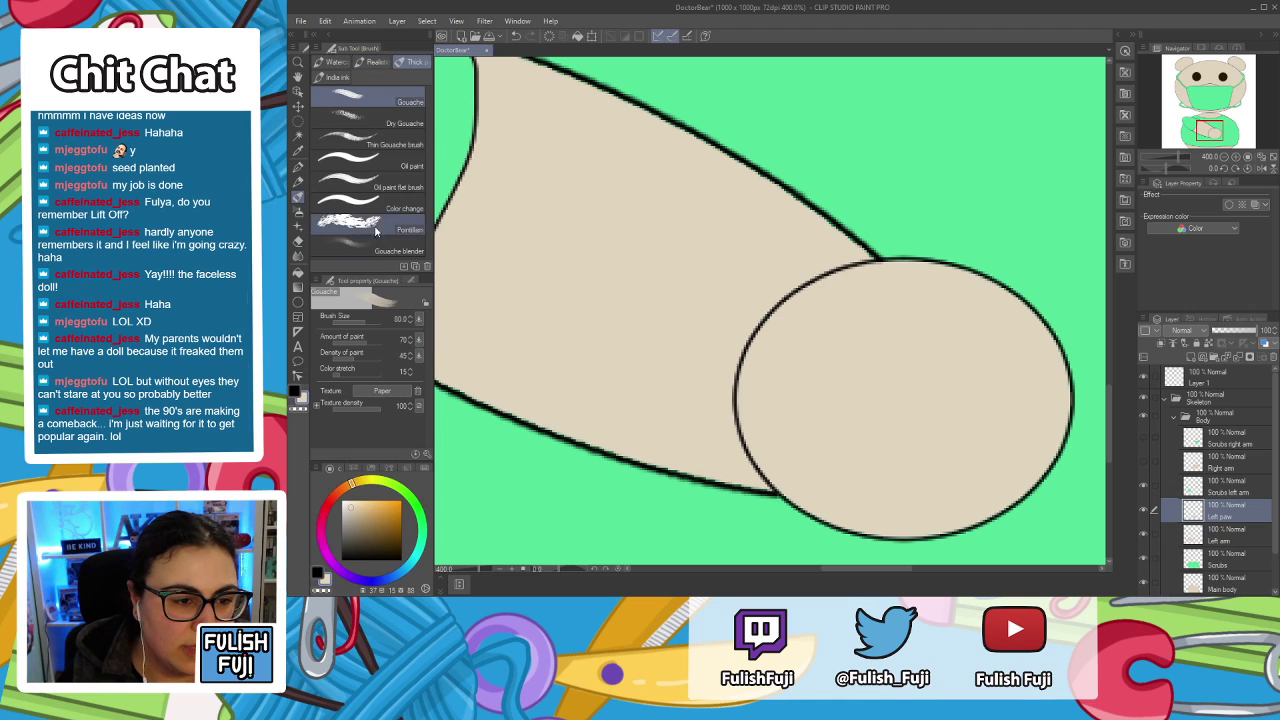
key("p")
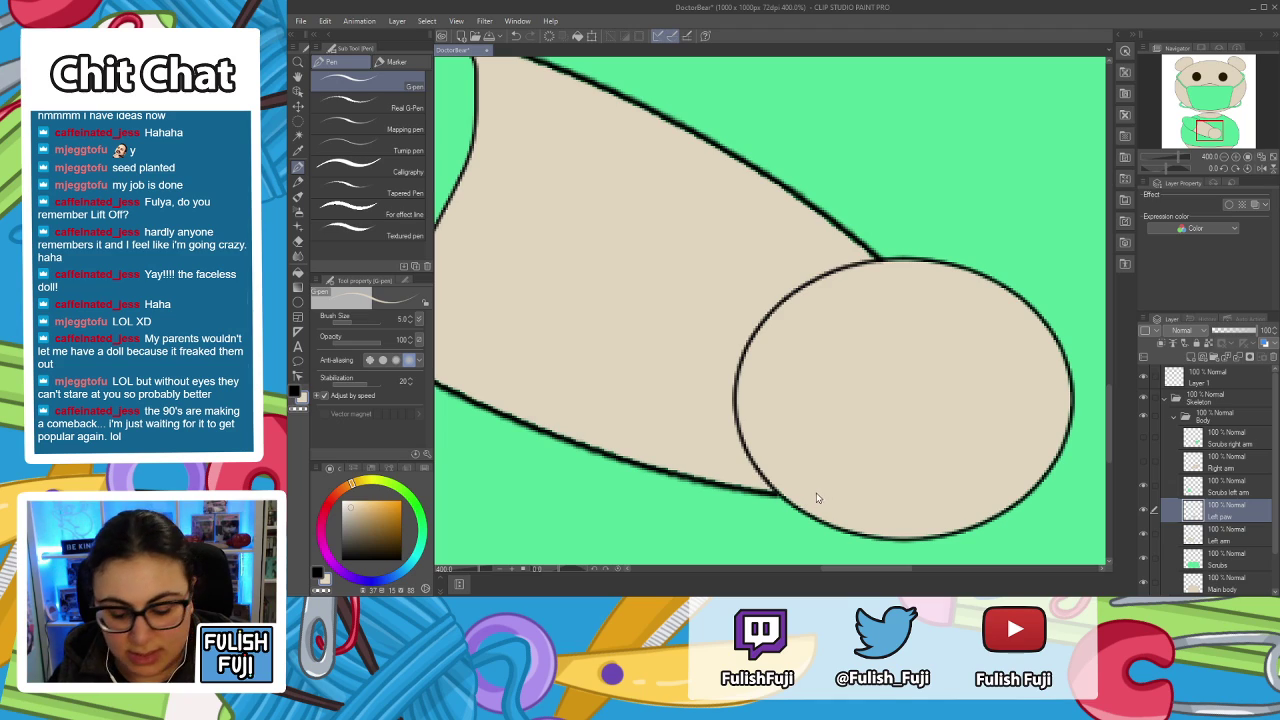
key("bracketright")
key("bracketright")
key("bracketright")
key("bracketright")
key("bracketright")
key("bracketright")
key("bracketright")
key("bracketright")
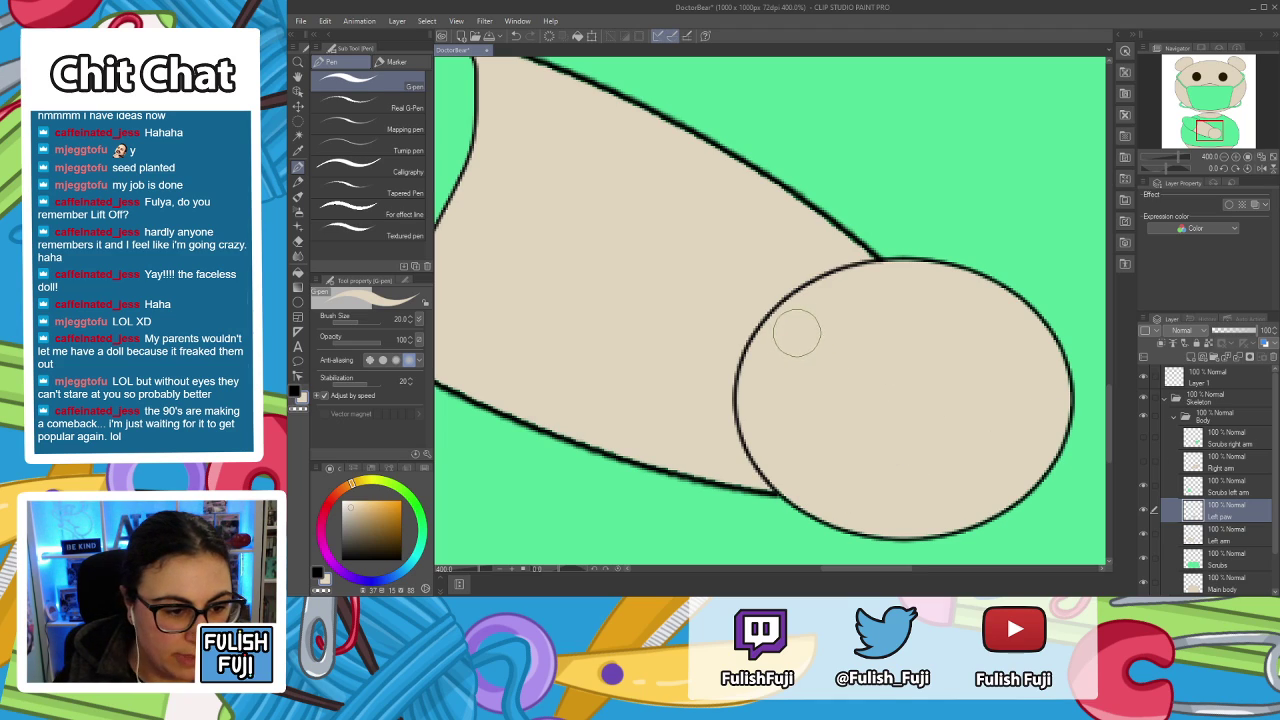
mouse_move(777, 317)
left_mouse_down()
mouse_move(762, 318)
mouse_move(814, 274)
mouse_move(868, 270)
left_mouse_up()
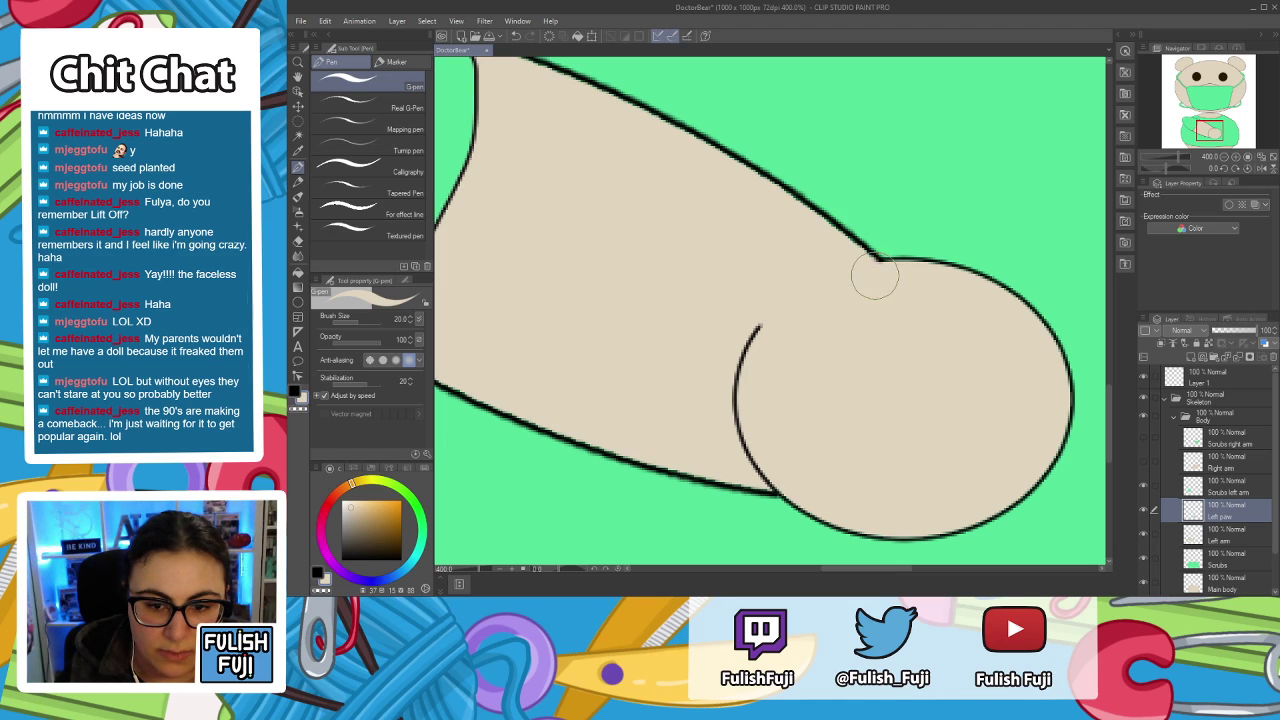
mouse_move(766, 320)
left_mouse_down()
mouse_move(739, 341)
mouse_move(760, 332)
mouse_move(737, 406)
mouse_move(730, 382)
mouse_move(768, 465)
mouse_move(737, 443)
mouse_move(780, 484)
left_mouse_up()
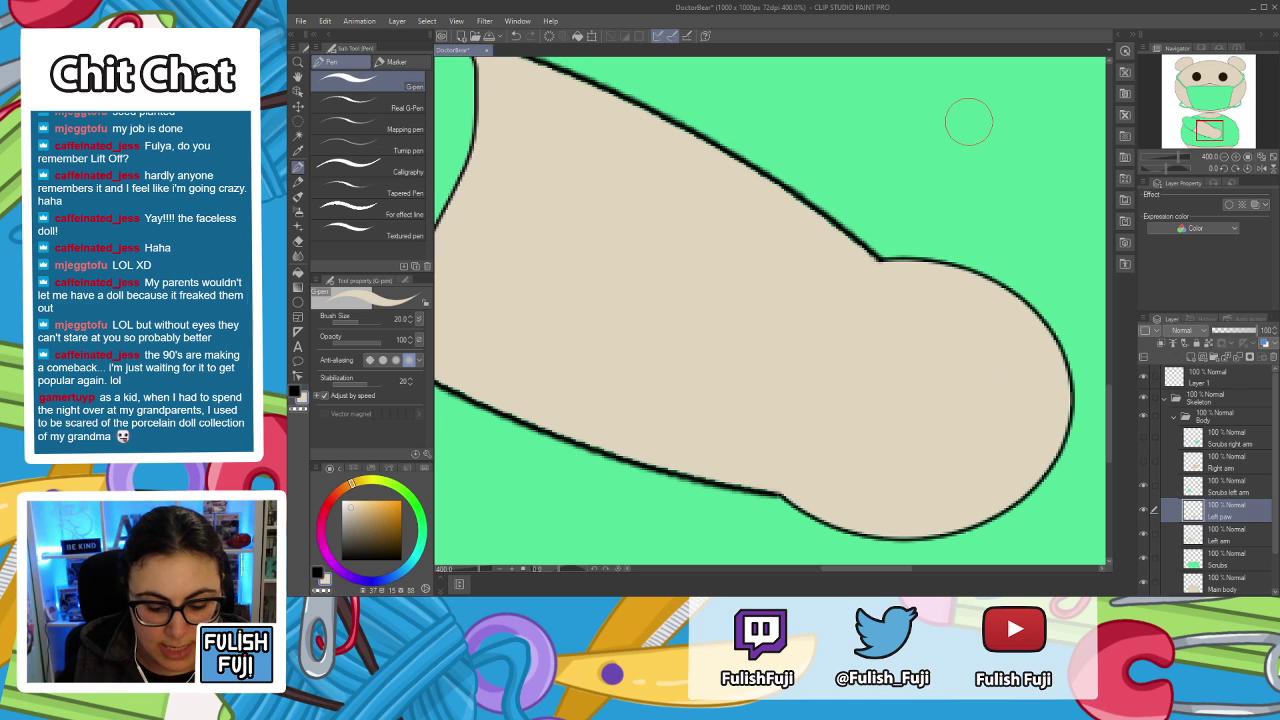
scroll(968, 121, "down", 4)
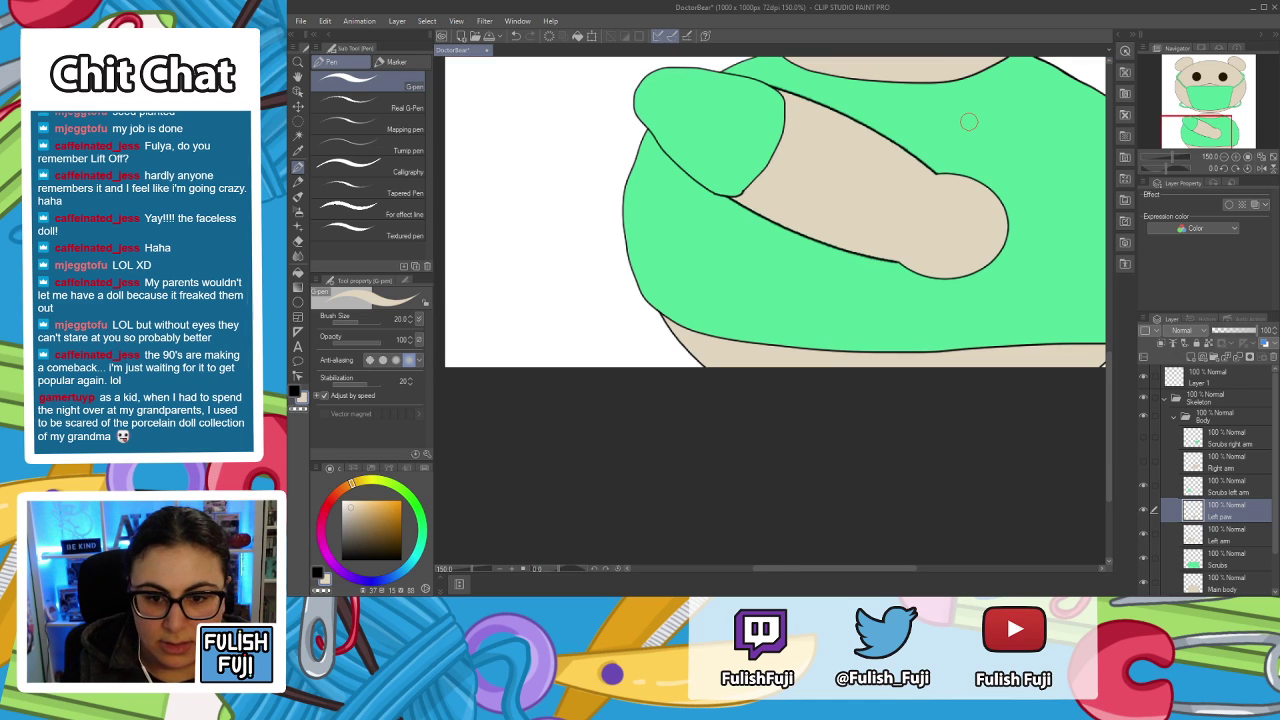
key("space")
left_click_drag(978, 237, 905, 413)
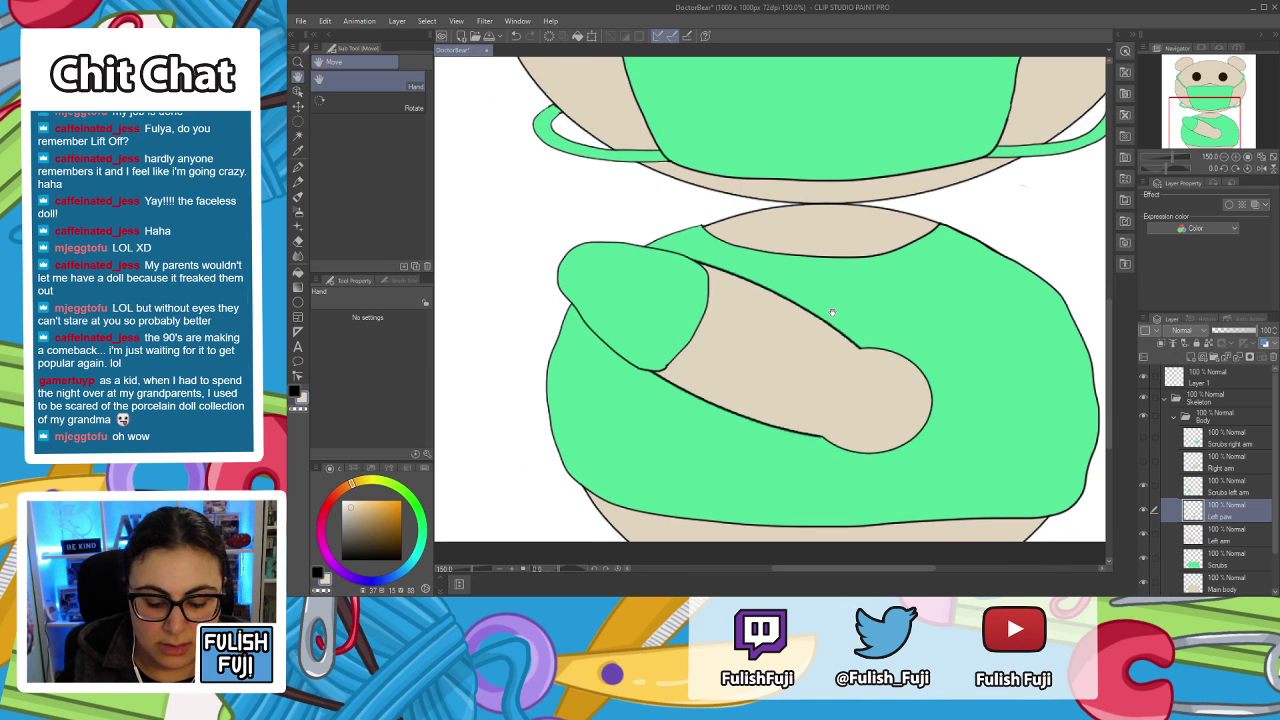
scroll(833, 313, "down", 2)
left_click_drag(832, 313, 812, 433)
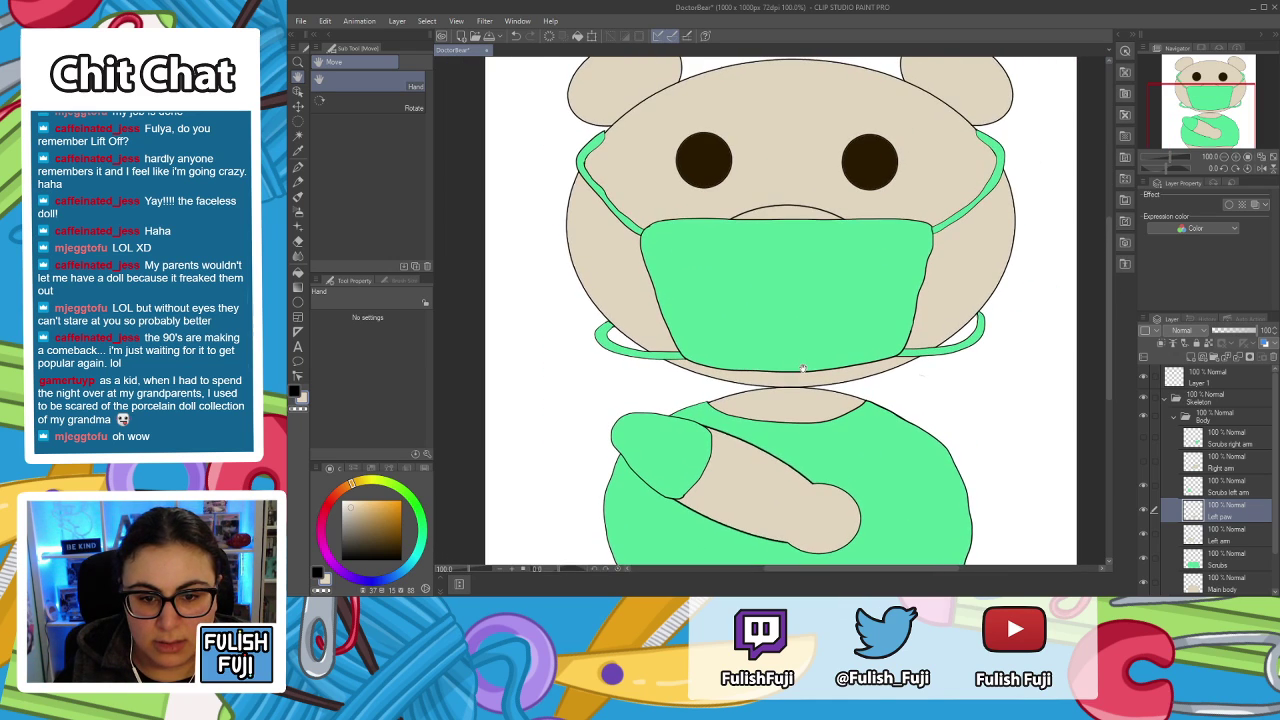
left_click_drag(820, 345, 832, 332)
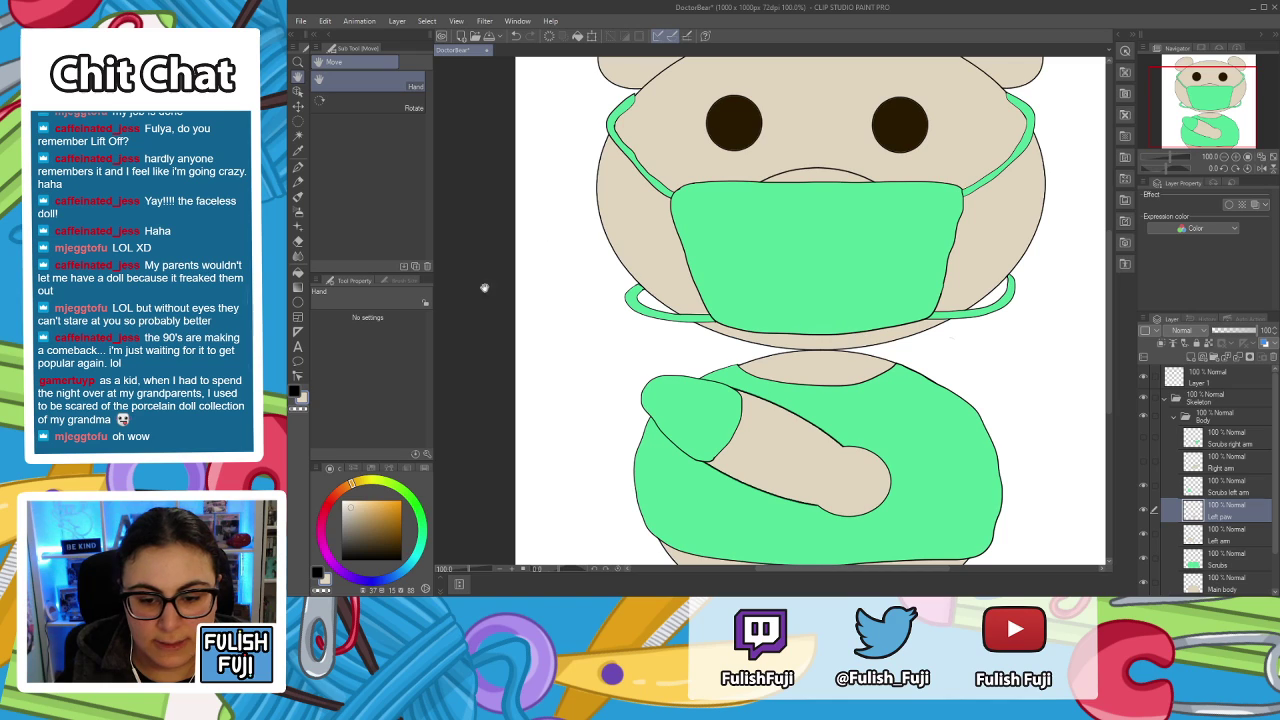
Draw two short black toe lines inward from the left paw's rounded edge with the G-pen at size 5.
scroll(715, 391, "up", 2)
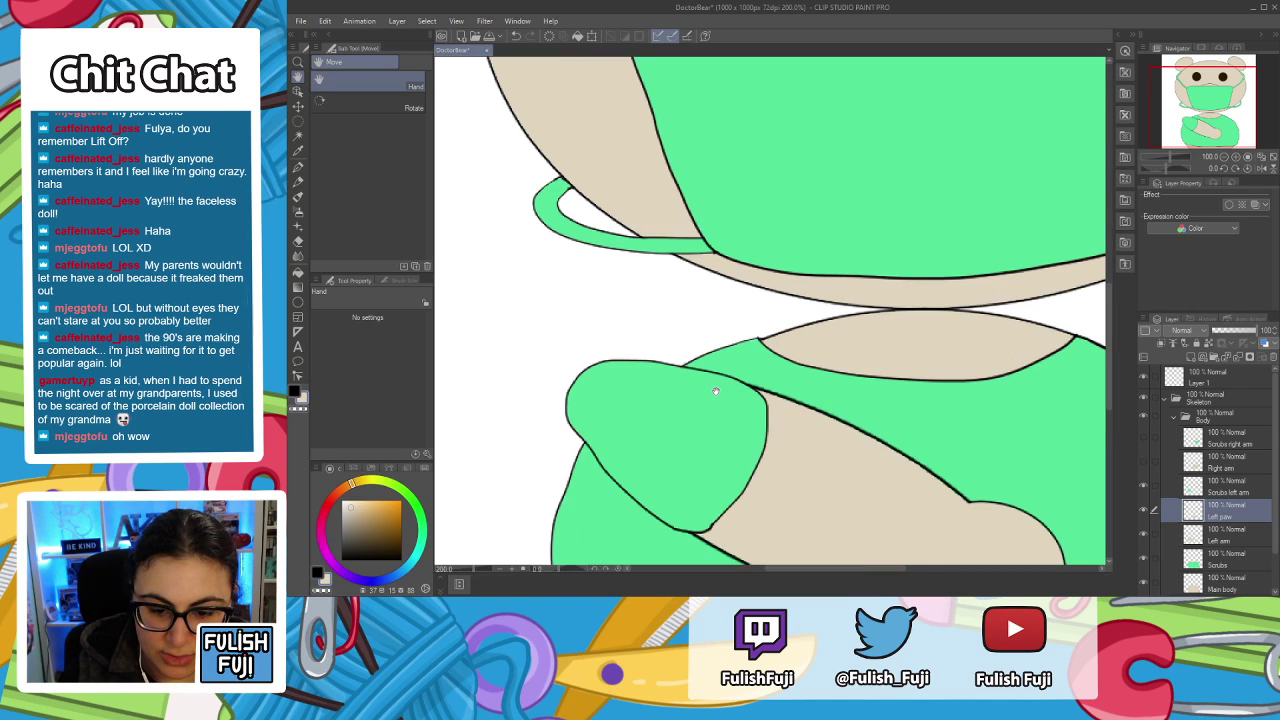
left_click_drag(1036, 373, 848, 128)
scroll(837, 123, "up", 2)
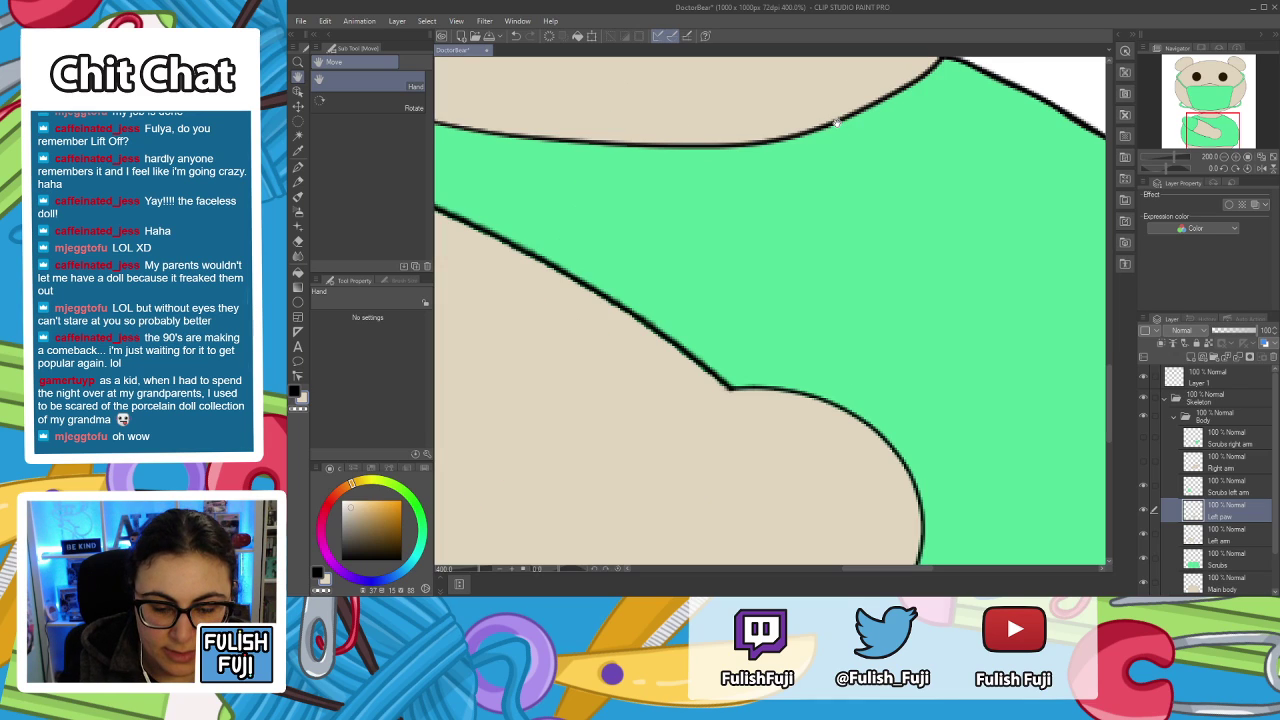
scroll(713, 234, "down", 2)
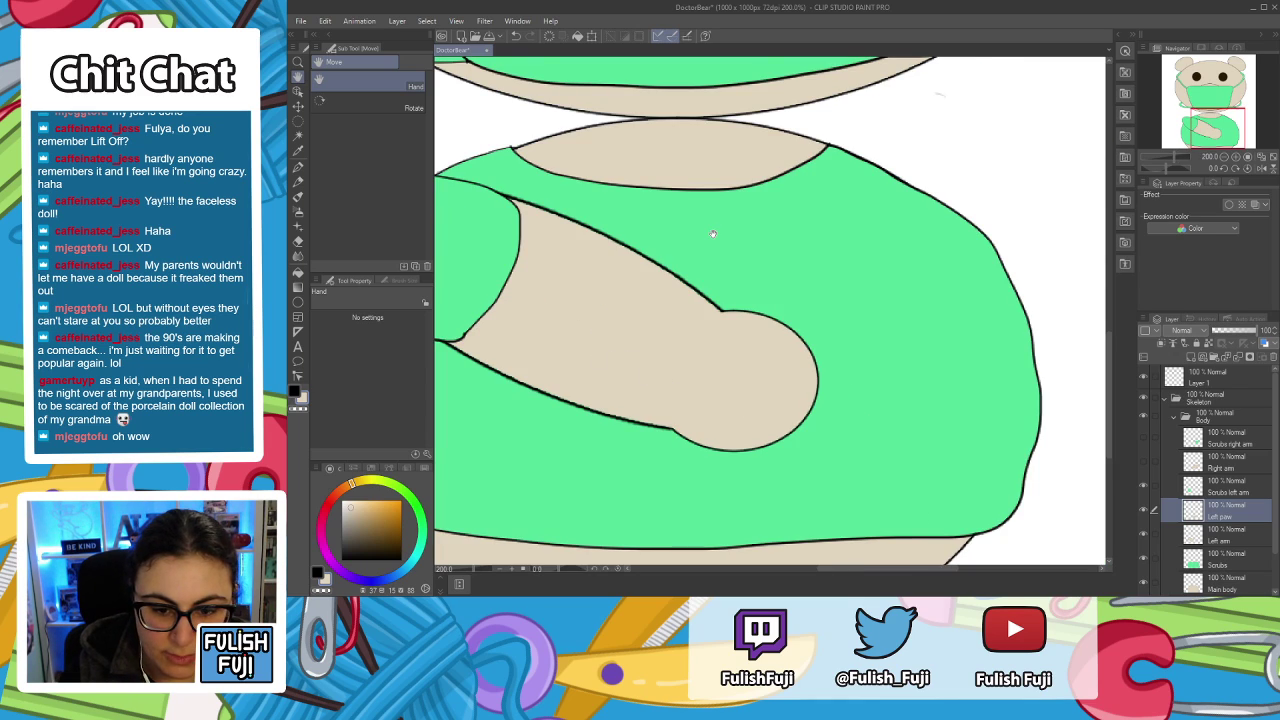
left_click_drag(644, 375, 766, 371)
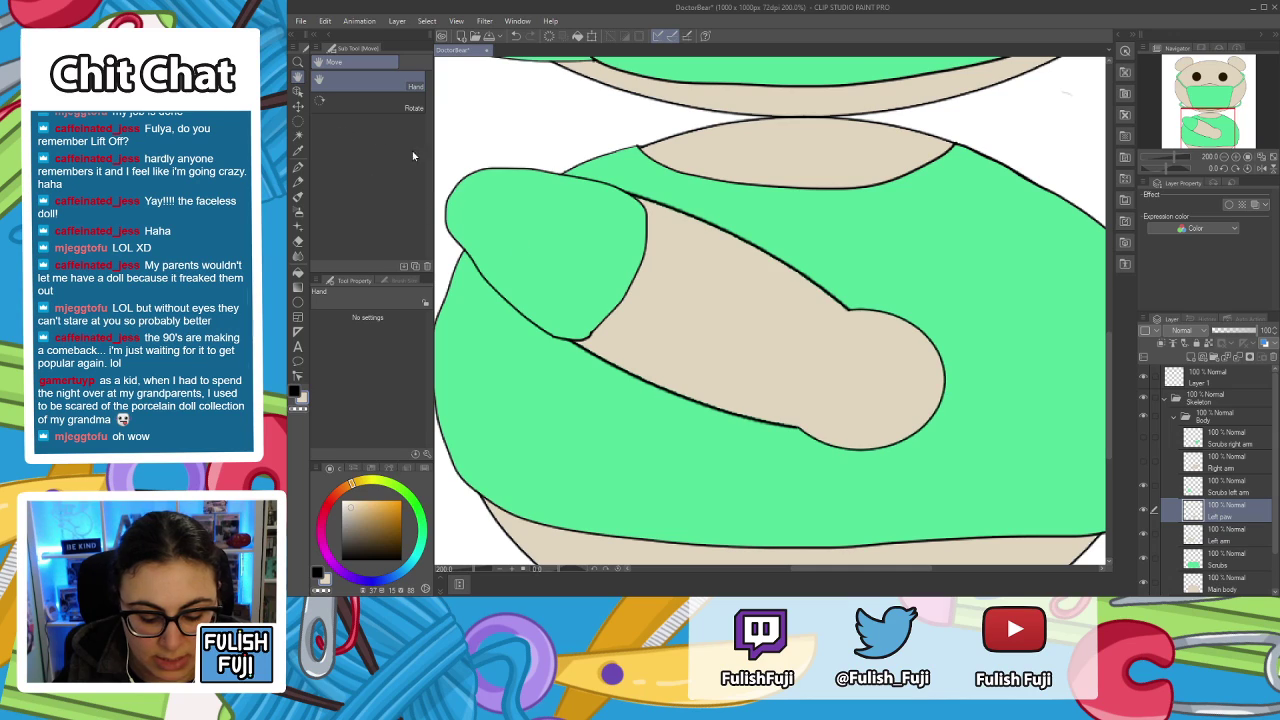
key("p")
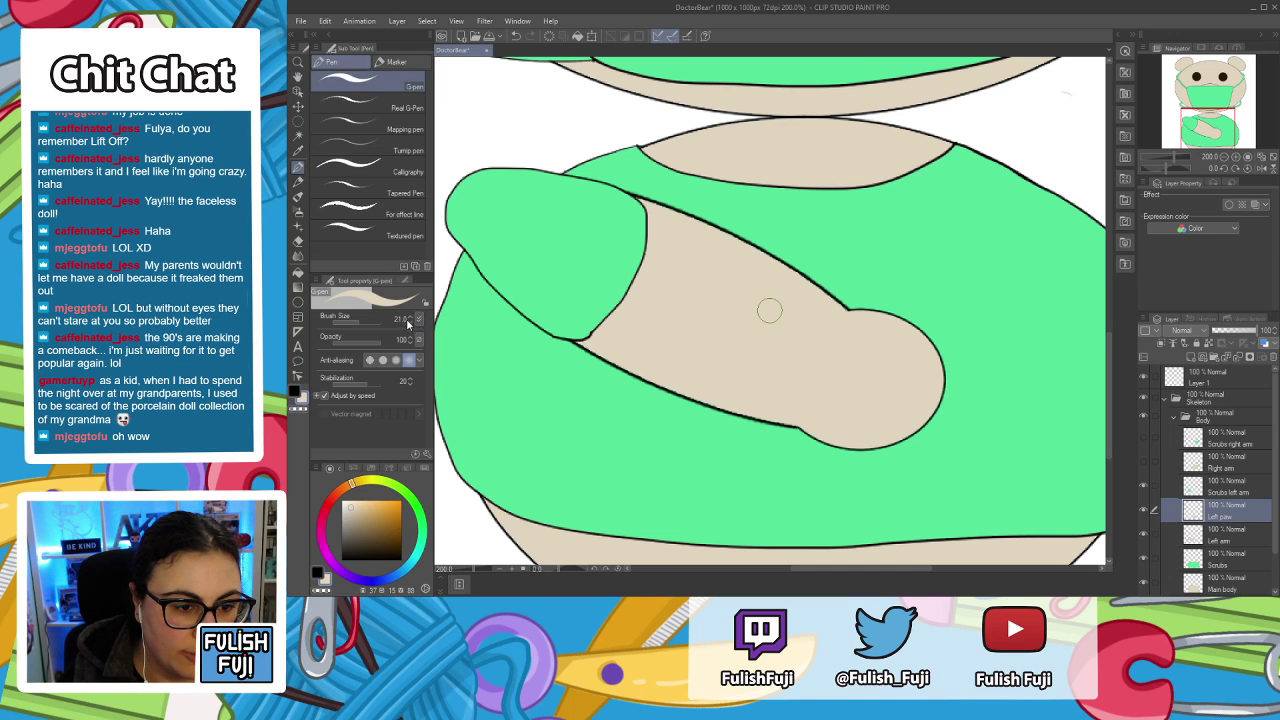
left_click(405, 320)
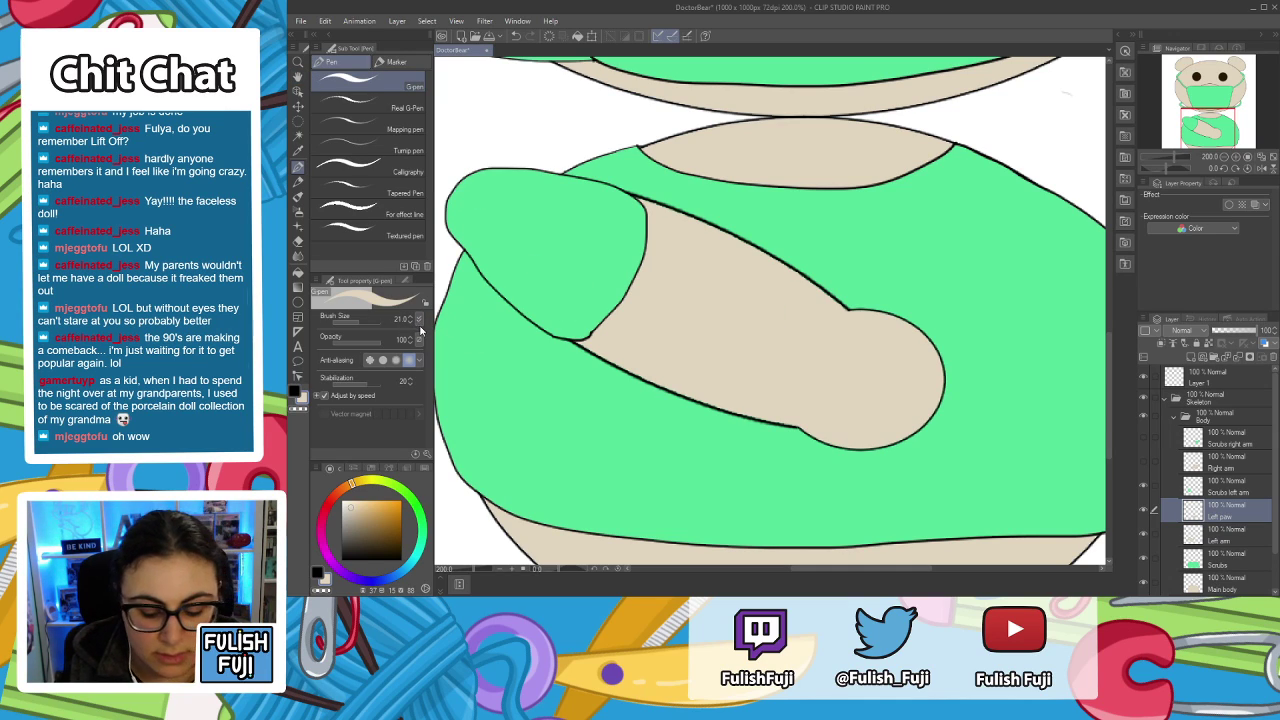
type("5")
key("Return")
left_click(298, 397)
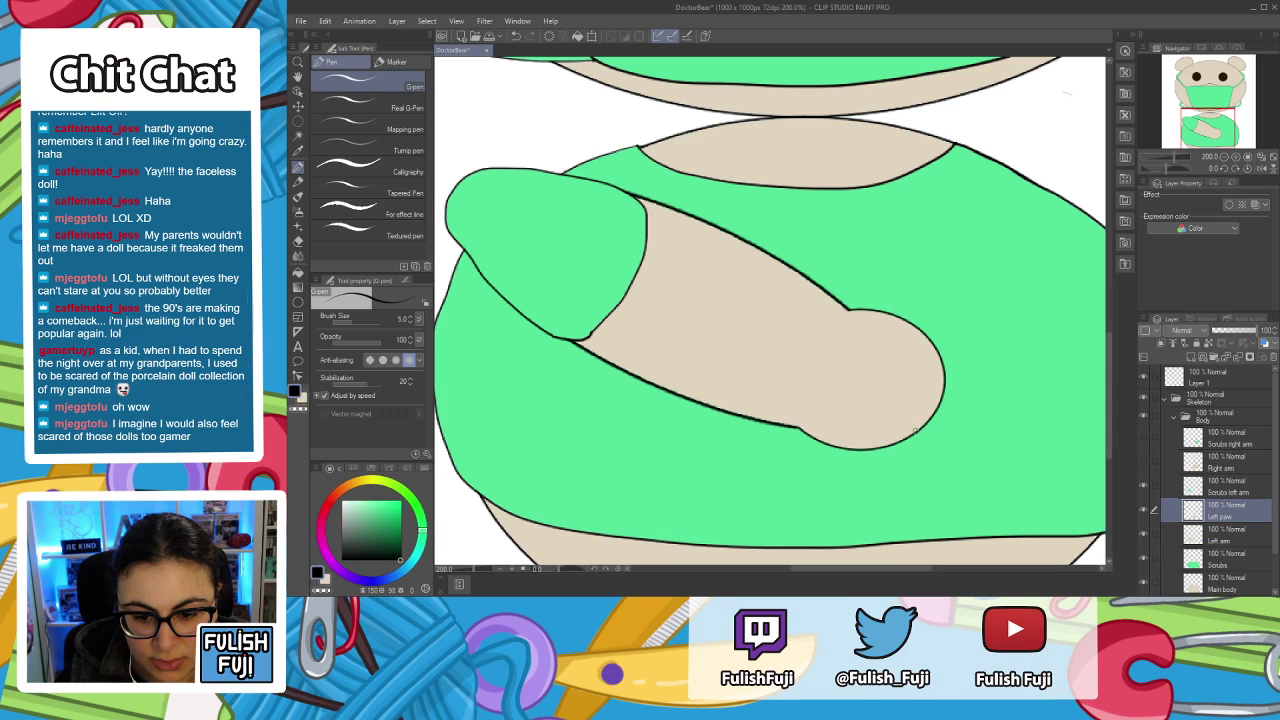
left_click_drag(897, 426, 848, 416)
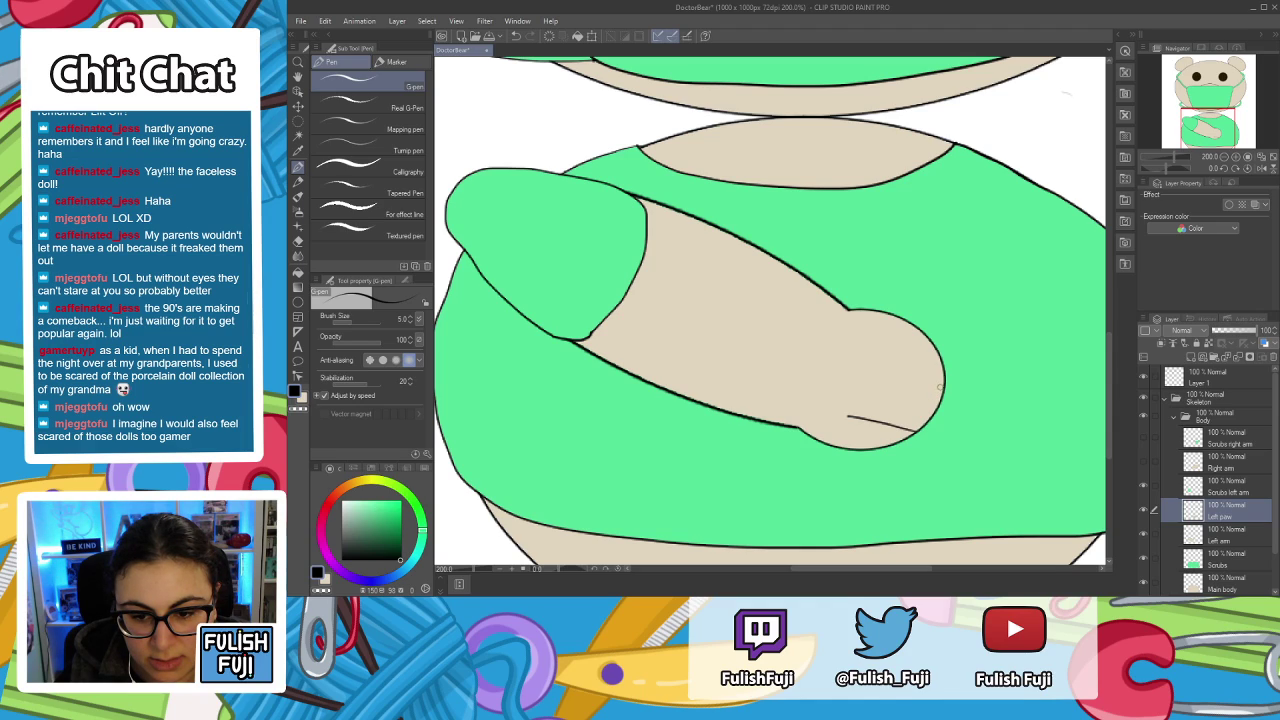
key("ctrl+z")
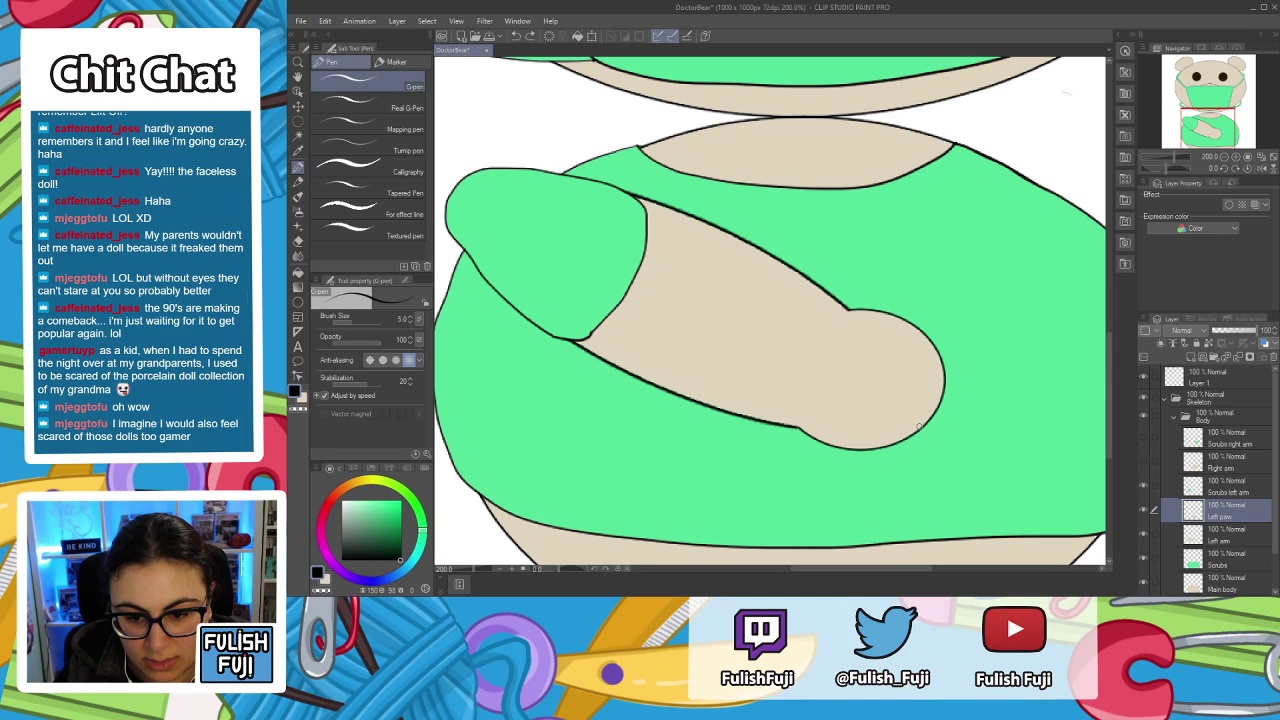
left_click_drag(920, 428, 866, 413)
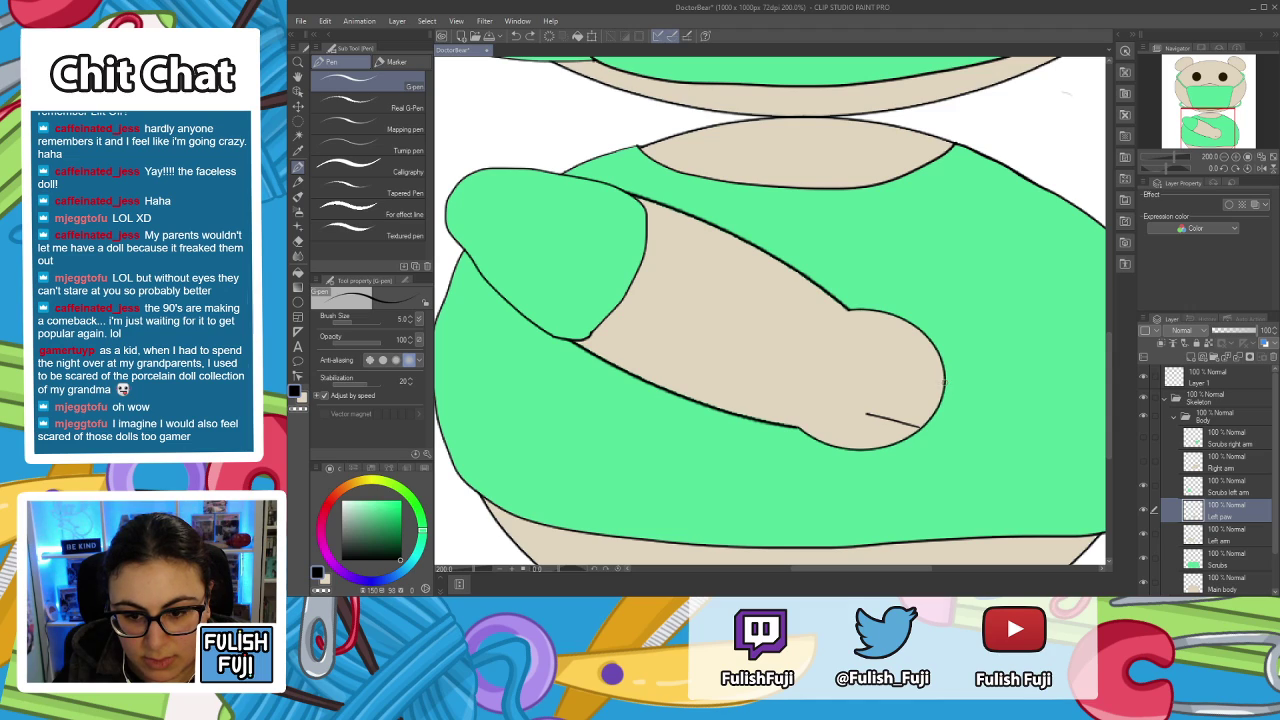
left_click_drag(942, 381, 880, 373)
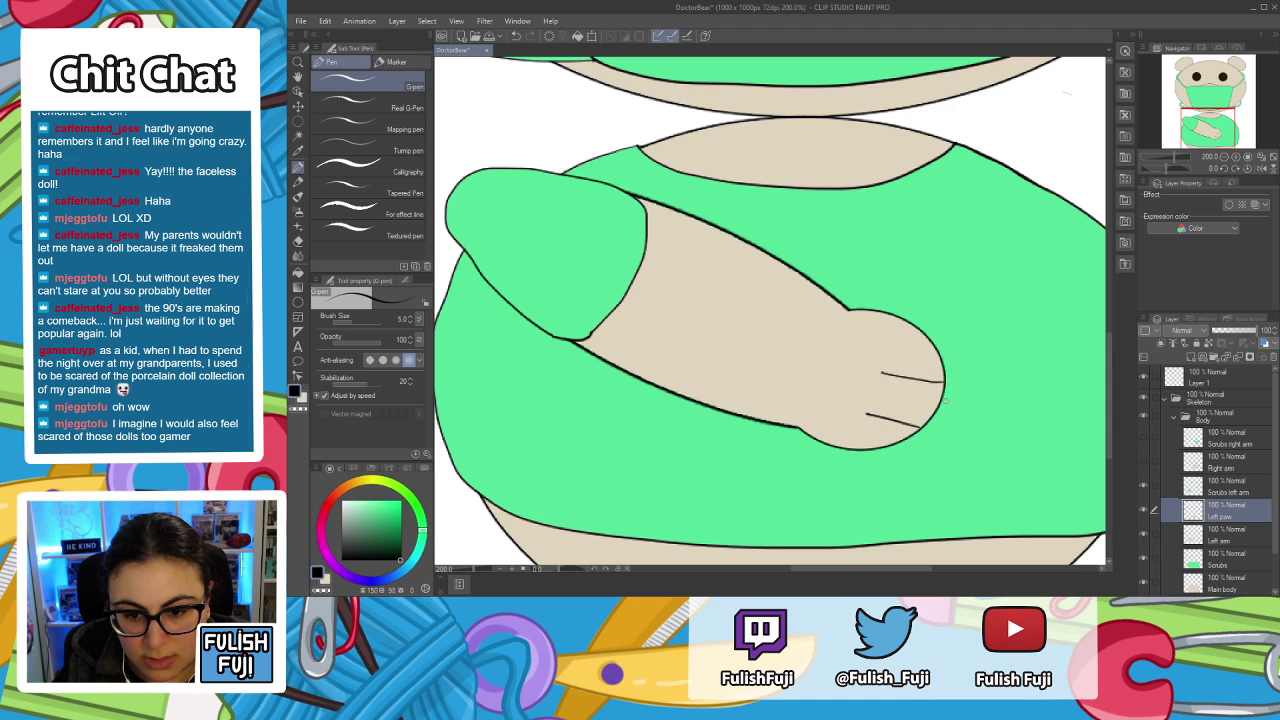
Undo the stray stroke and fit the whole canvas in view to check the left paw.
scroll(830, 290, "down", 2)
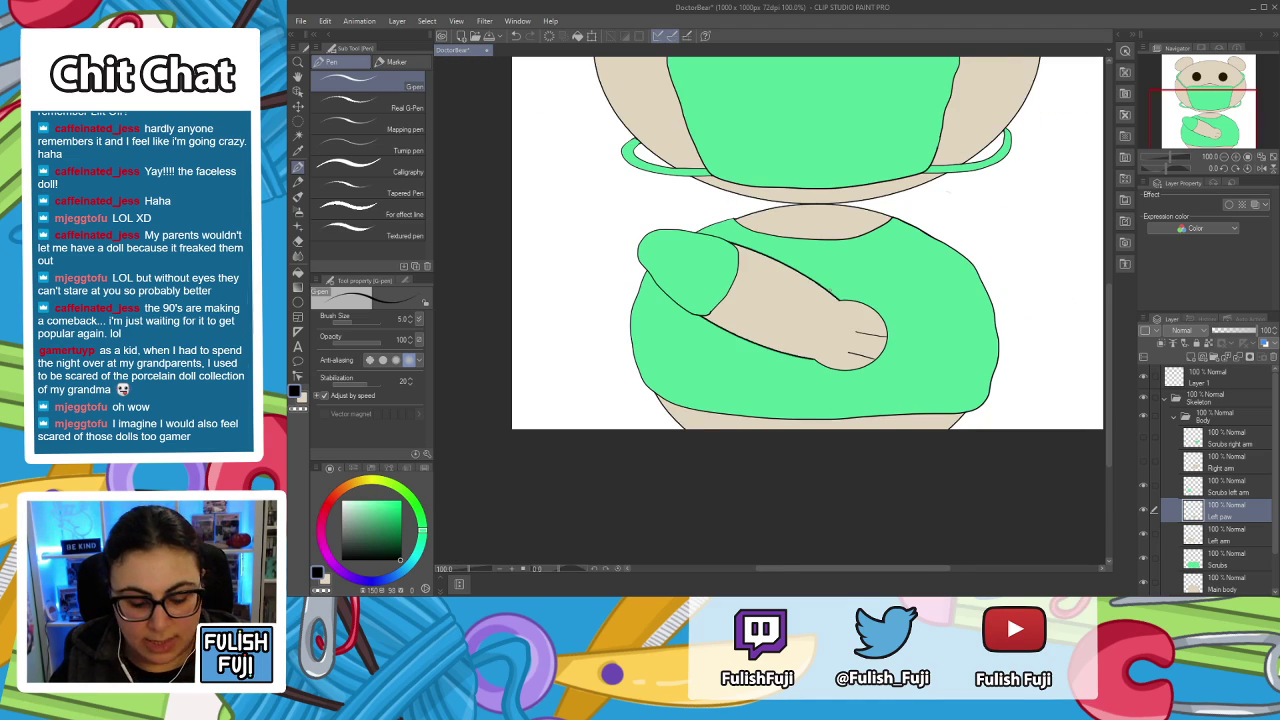
left_click_drag(884, 242, 848, 350)
key("ctrl+z")
key("h")
left_click_drag(665, 207, 635, 347)
left_click(1263, 160)
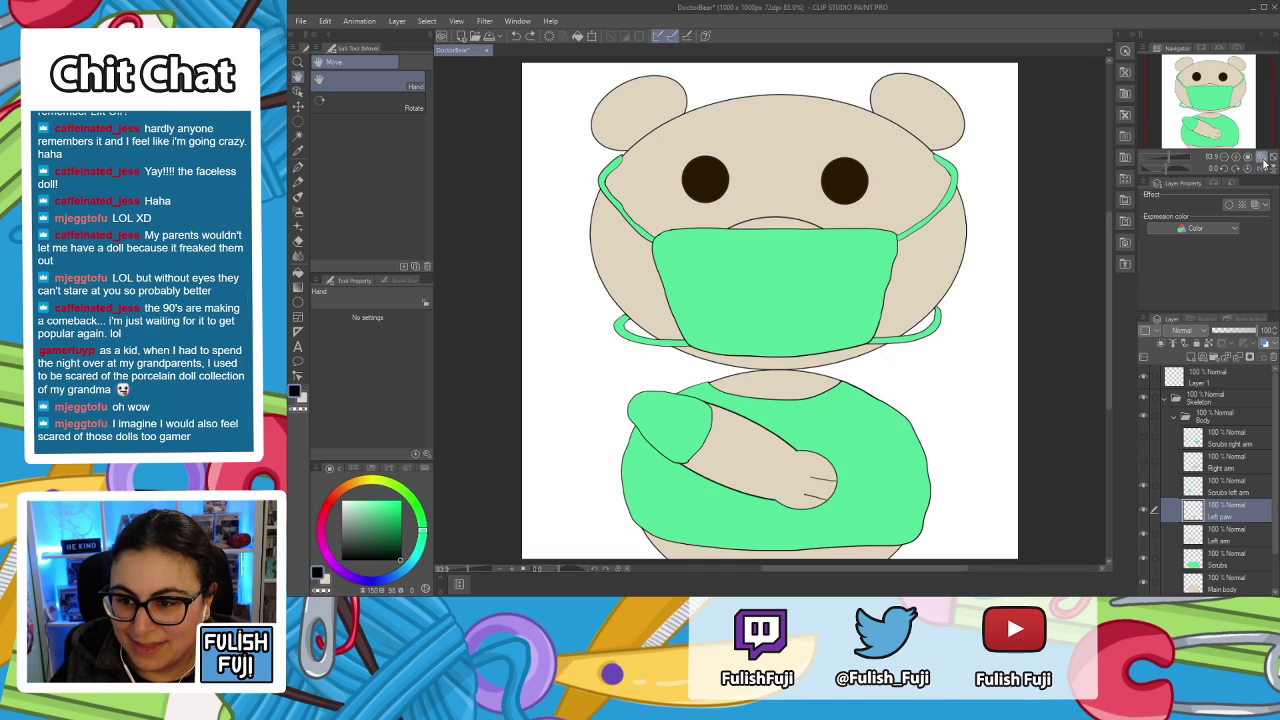
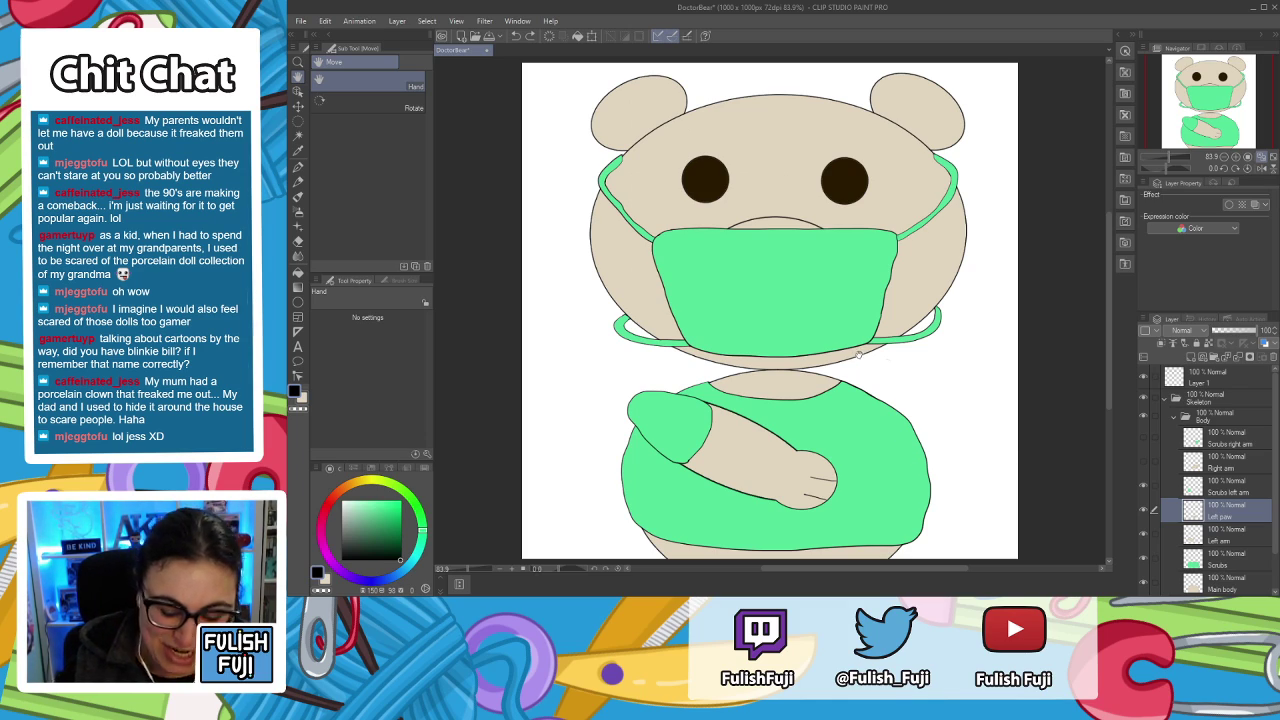
Make the Right arm and Scrubs right arm layers visible again.
left_click(1157, 460)
left_click(1157, 438)
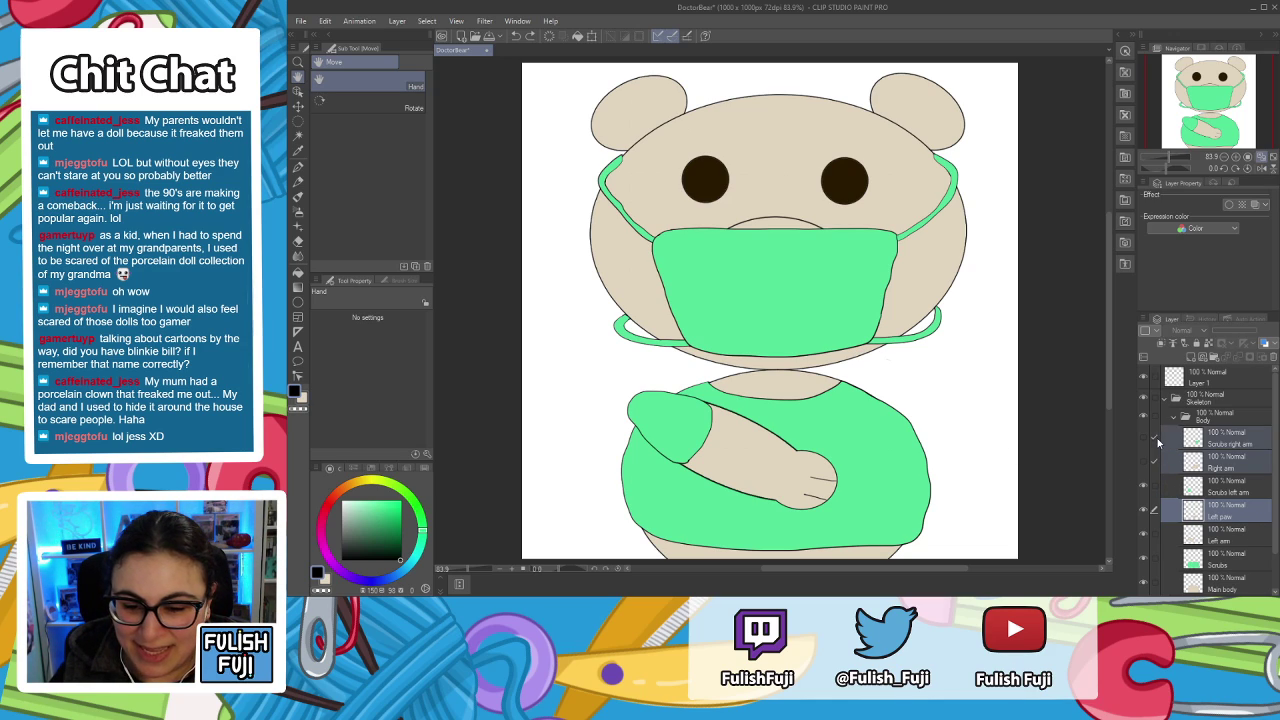
left_click(1157, 438)
left_click(1155, 460)
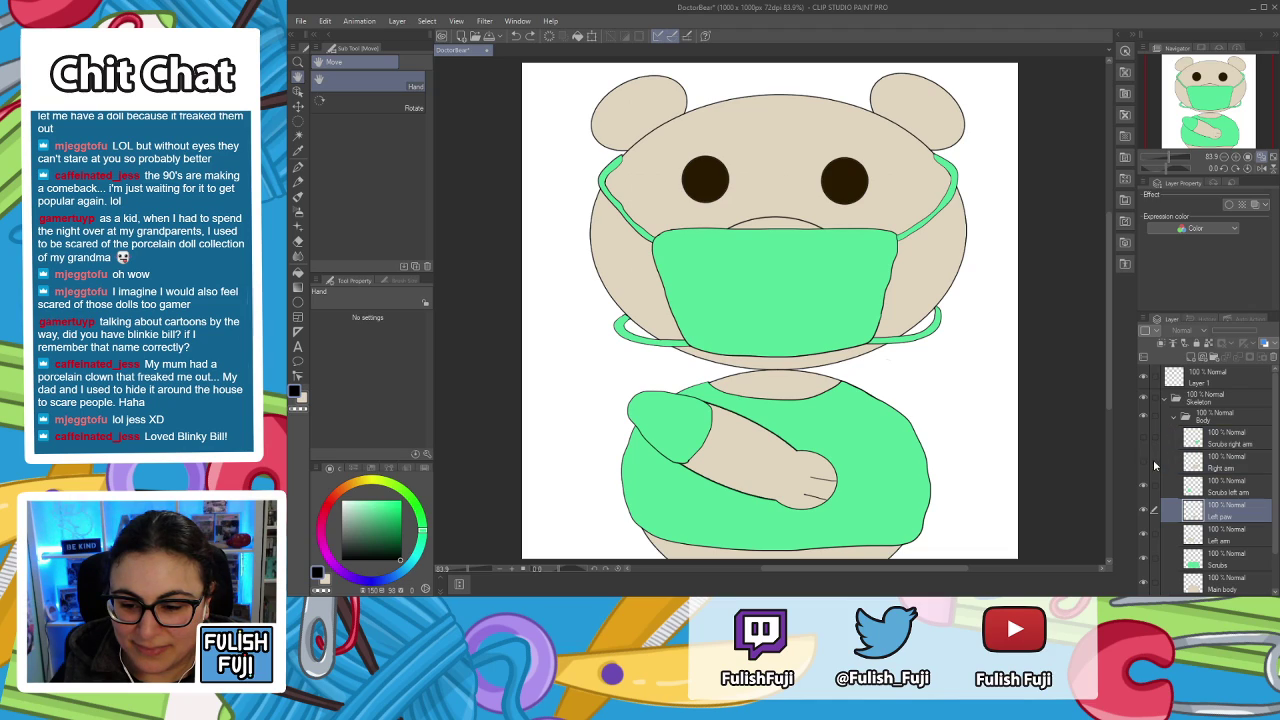
left_click(1144, 460)
left_click(1144, 437)
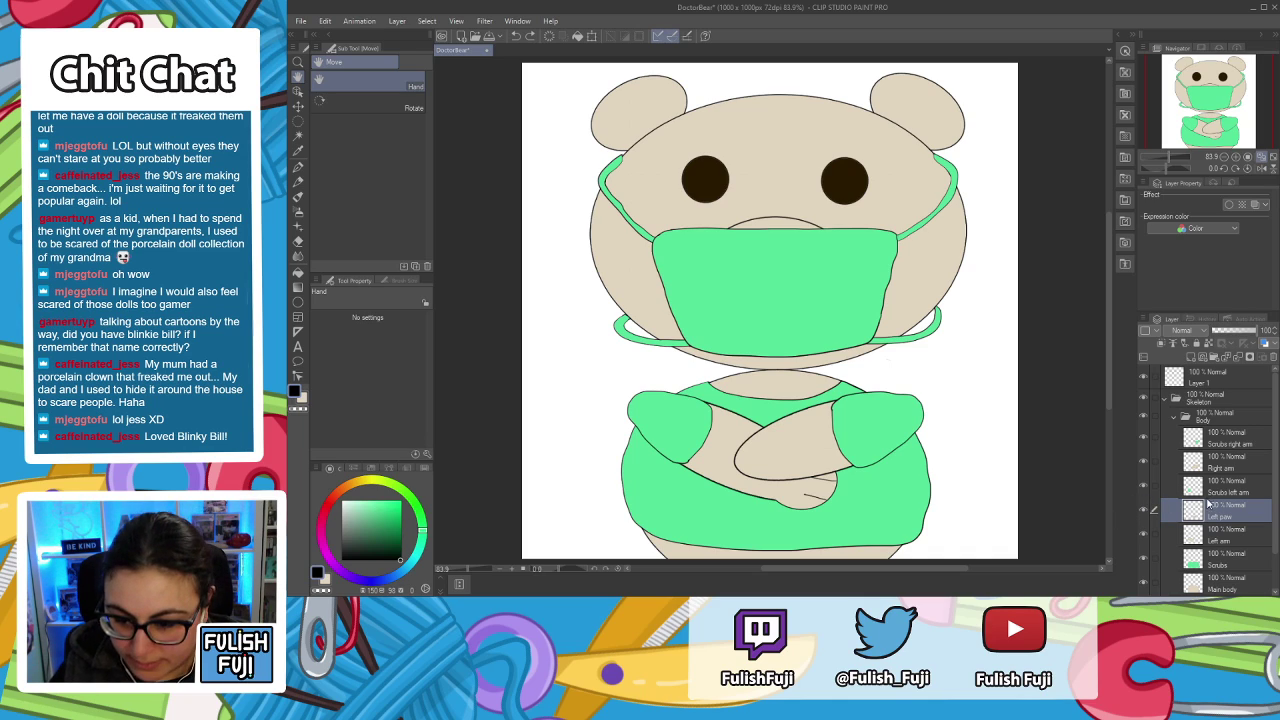
Hide the Left paw, Left arm and Scrubs left arm layers, keeping the Scrubs and right arm layers visible.
left_click(1145, 513)
left_click(1144, 532)
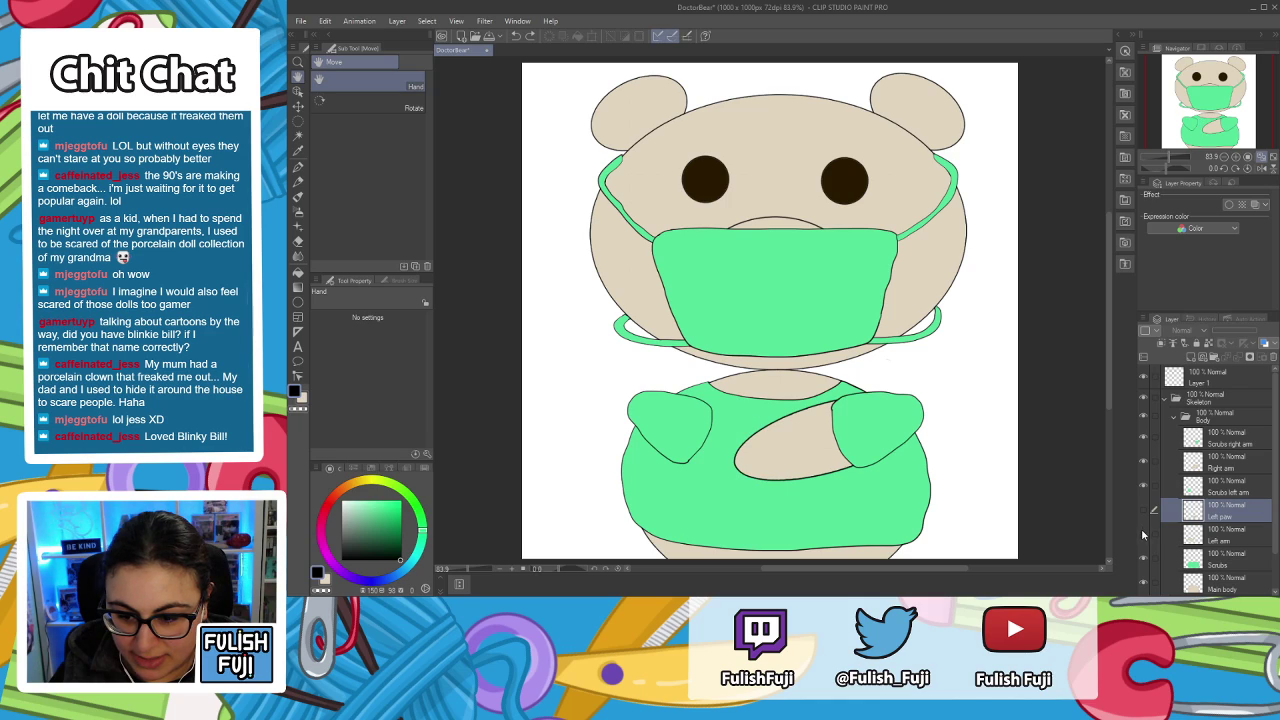
left_click(1144, 558)
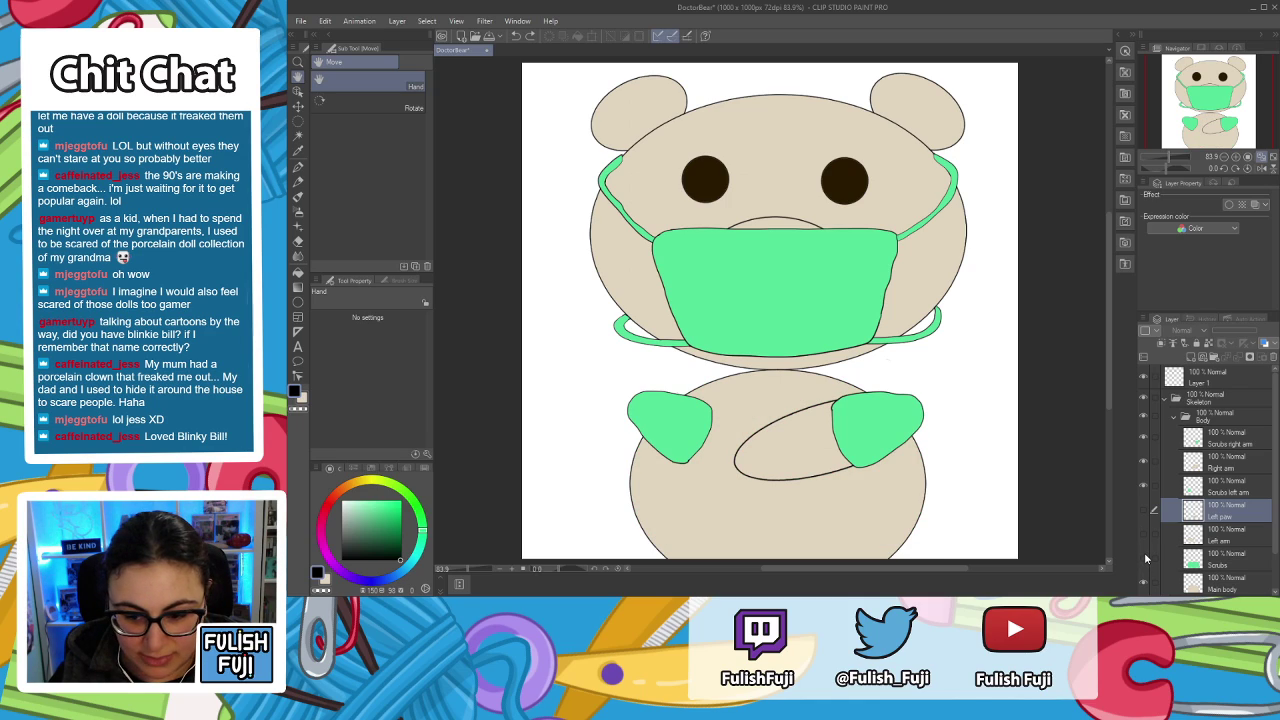
left_click(1145, 558)
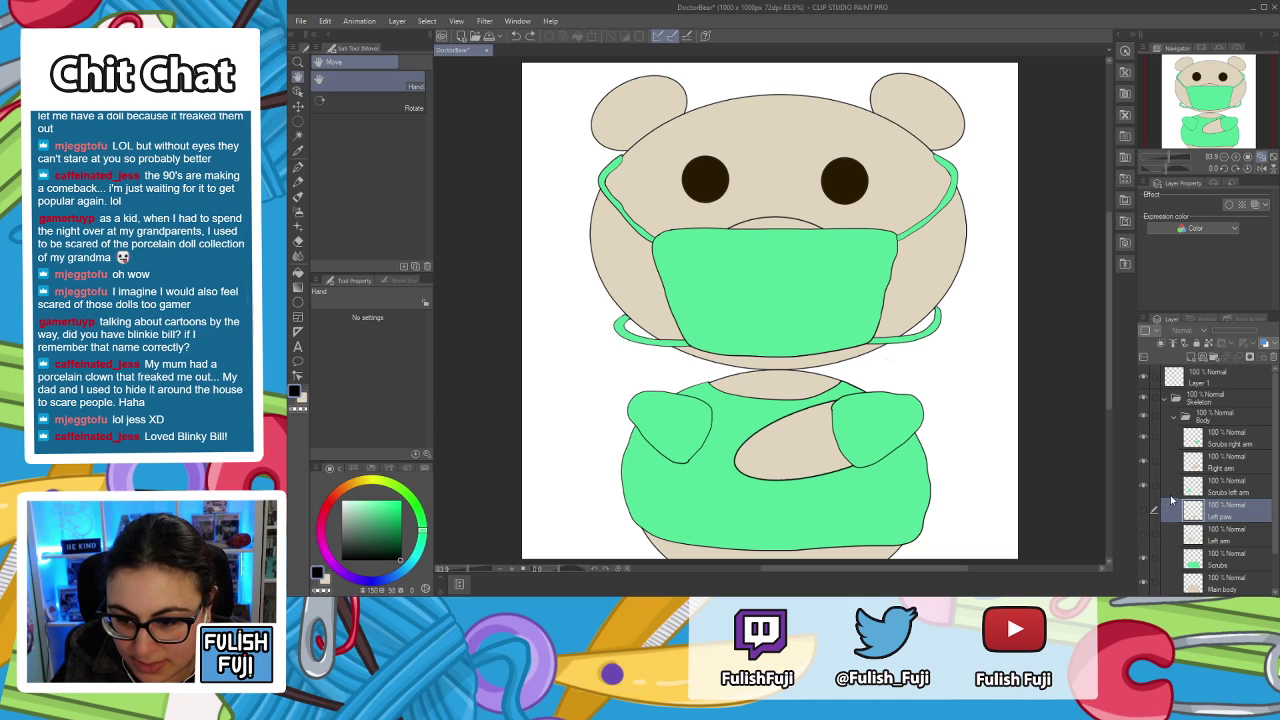
left_click(1143, 440)
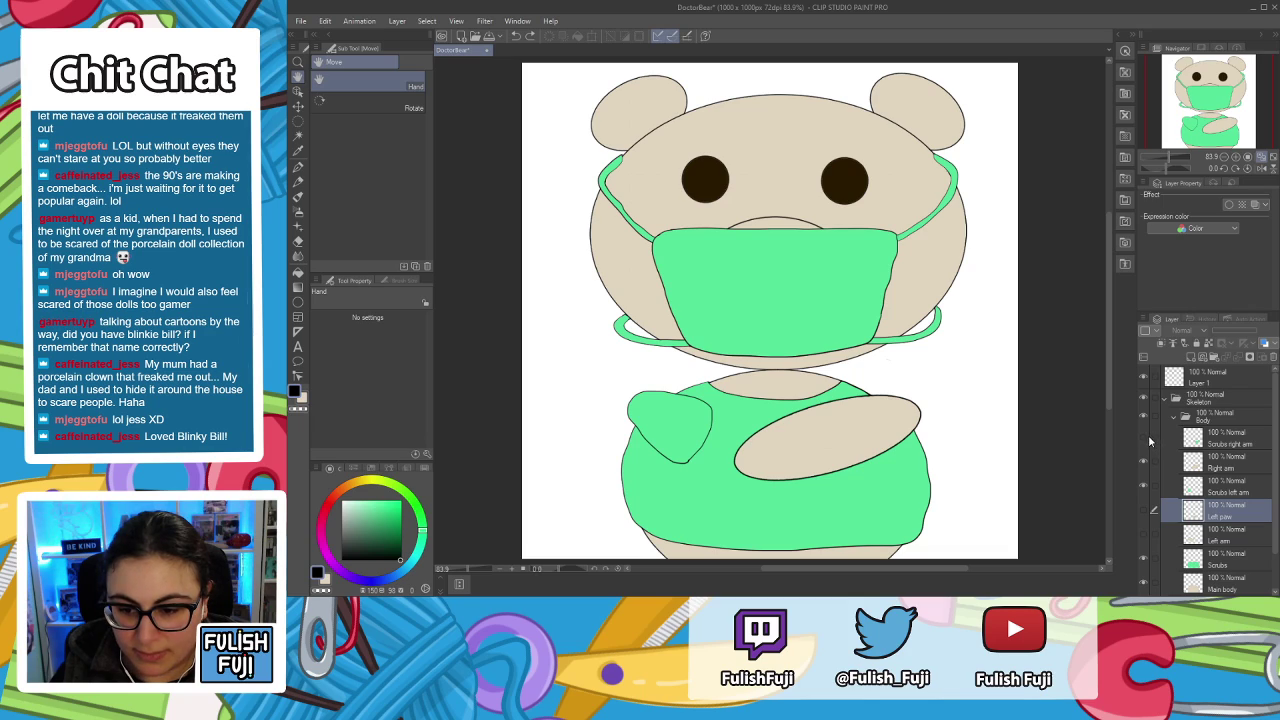
left_click(1145, 438)
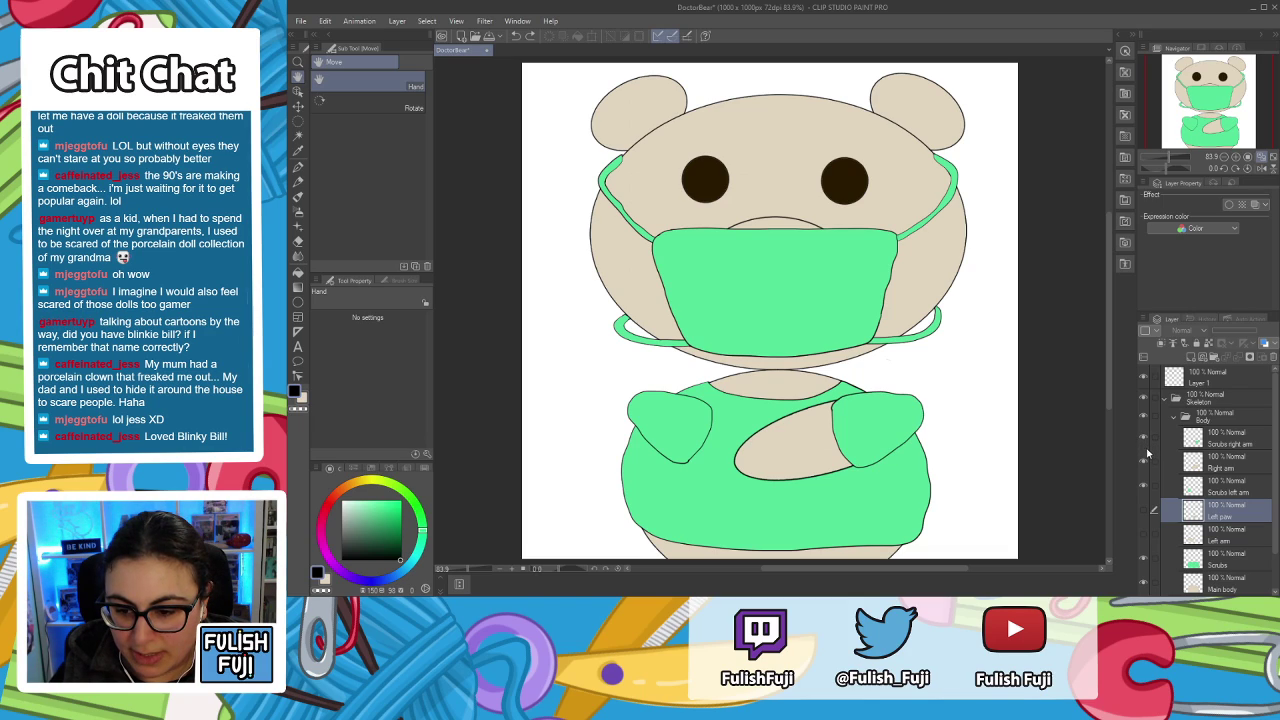
left_click(1145, 487)
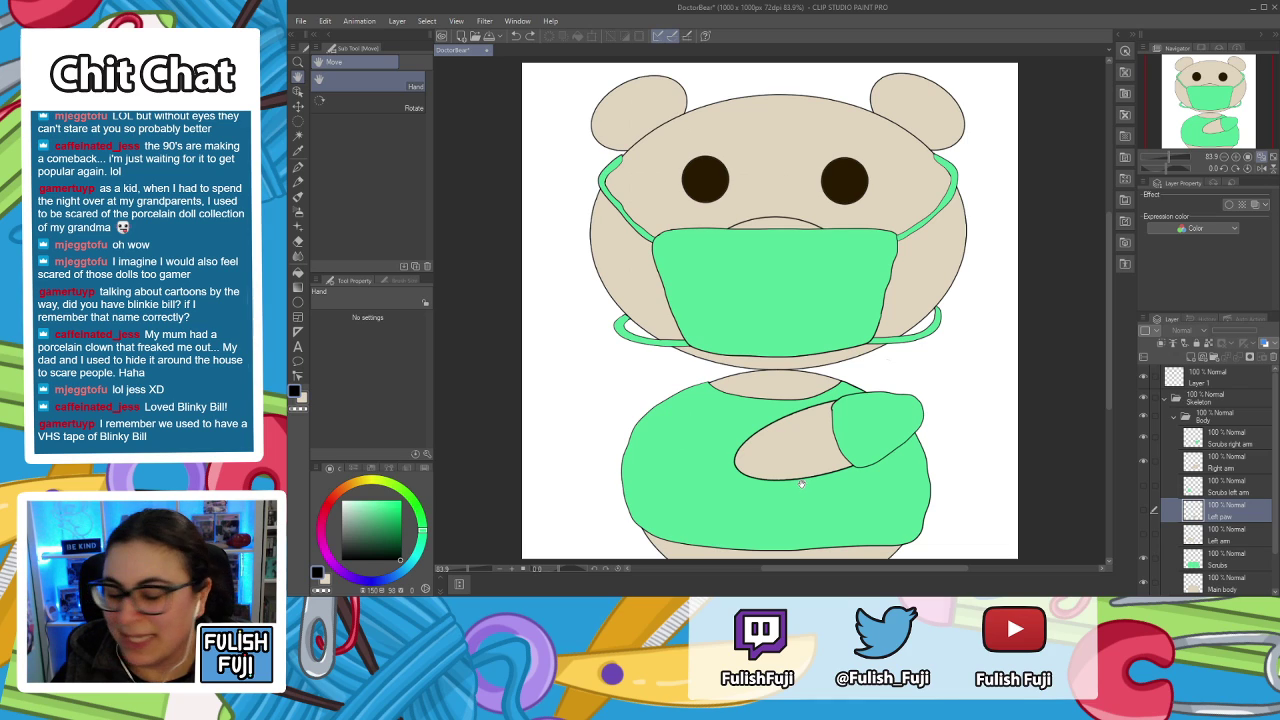
Add a new layer directly above the Right arm layer and name it "Right paw".
scroll(768, 425, "up", 5)
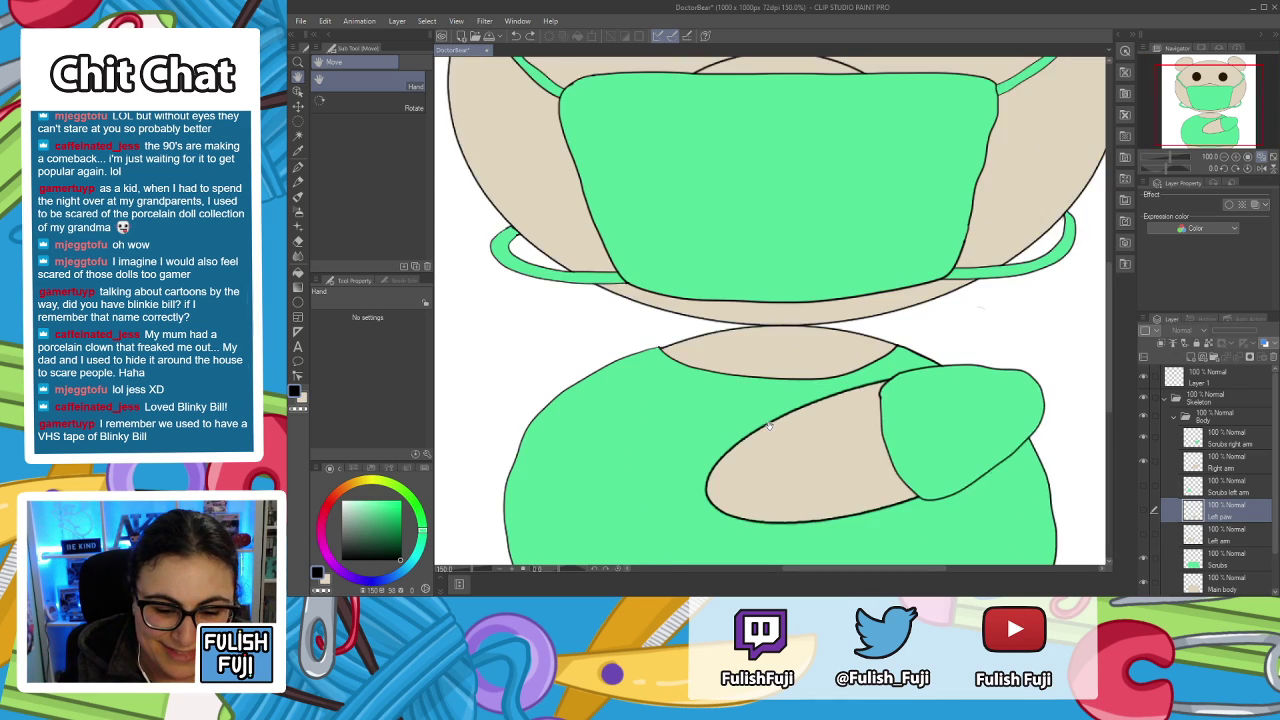
scroll(828, 253, "down", 2)
scroll(828, 253, "up", 2)
scroll(689, 371, "down", 2)
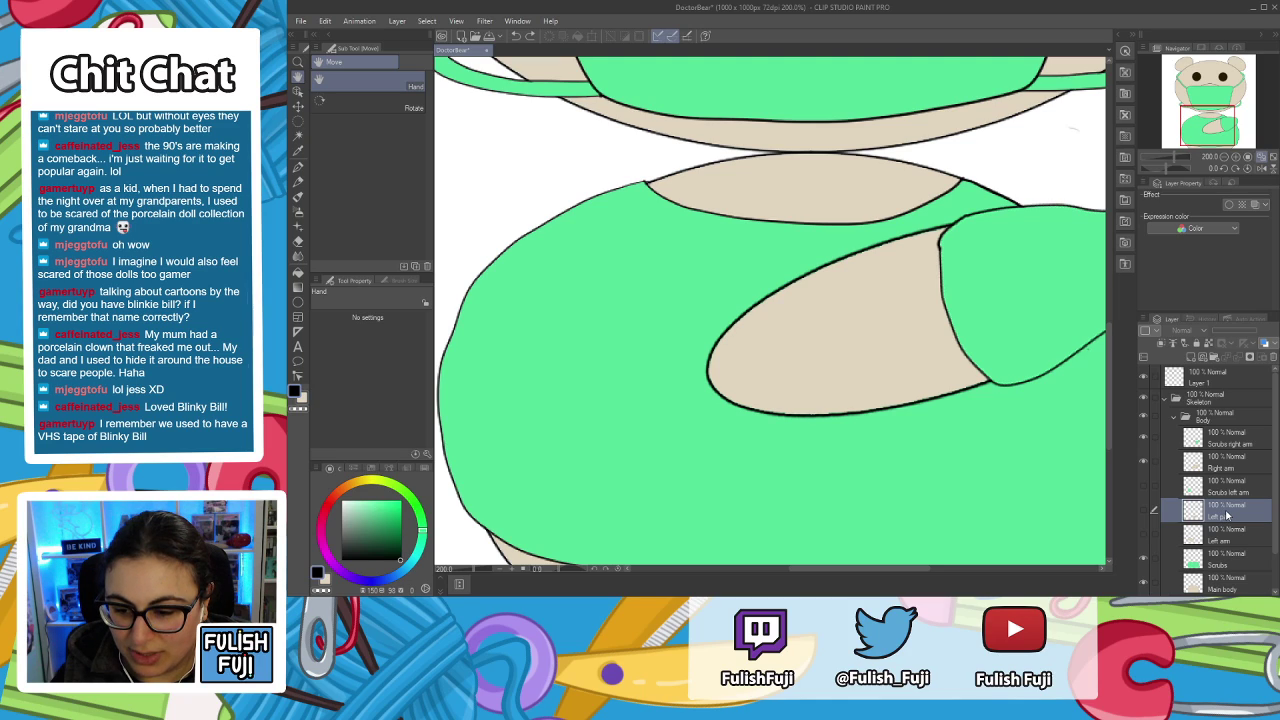
left_click(1233, 465)
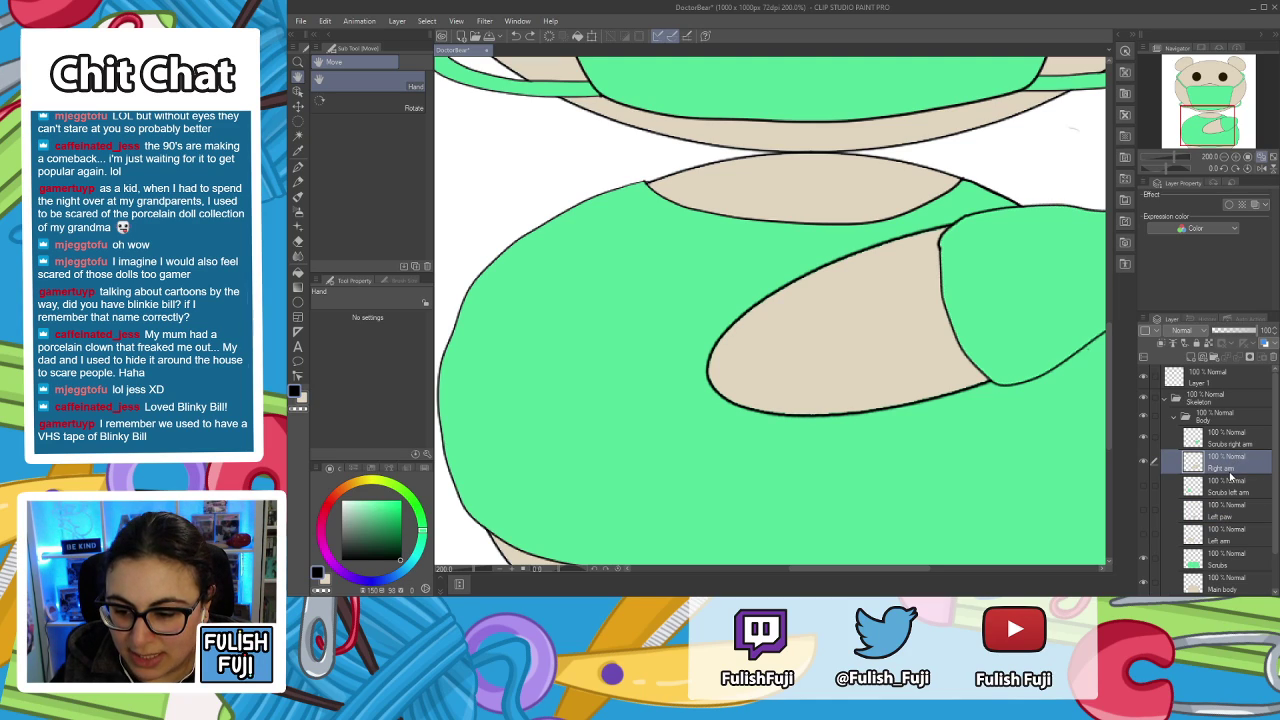
left_click(1190, 357)
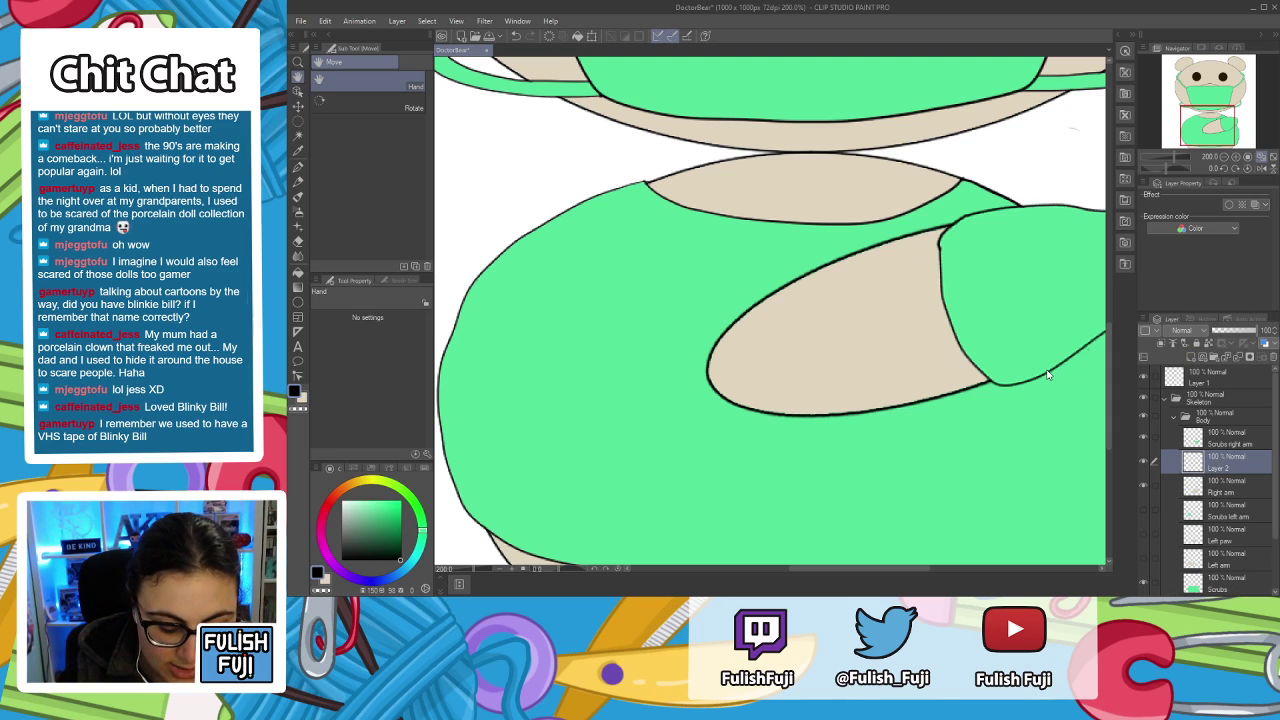
type("Right paw")
key("Return")
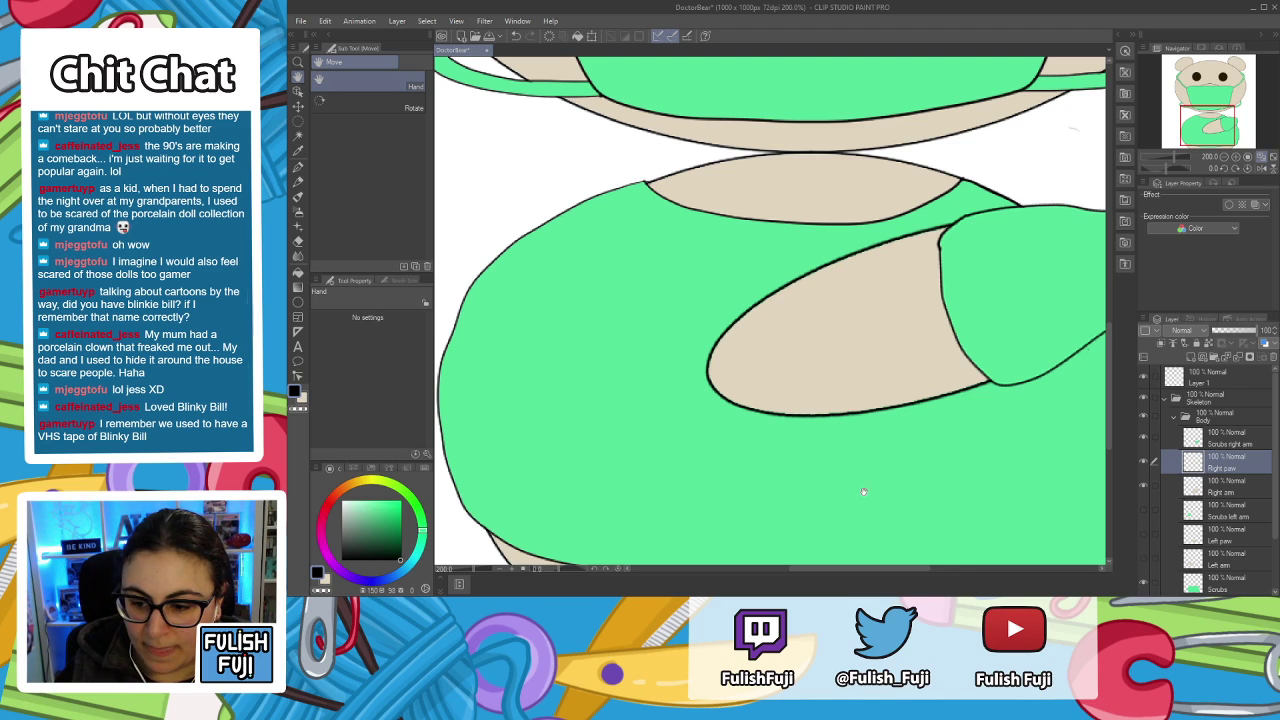
Erase the pointed end of the arm on the Right arm layer with the Hard eraser.
left_click(1215, 490)
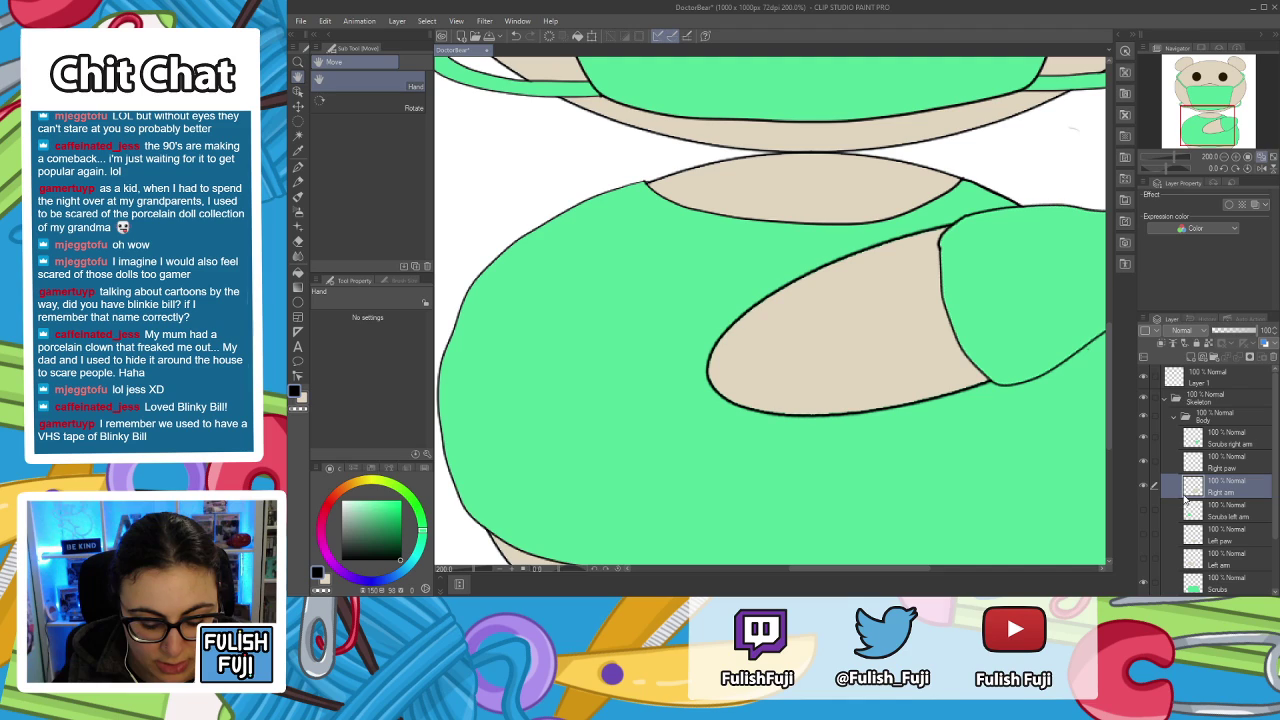
key("e")
left_click(686, 386)
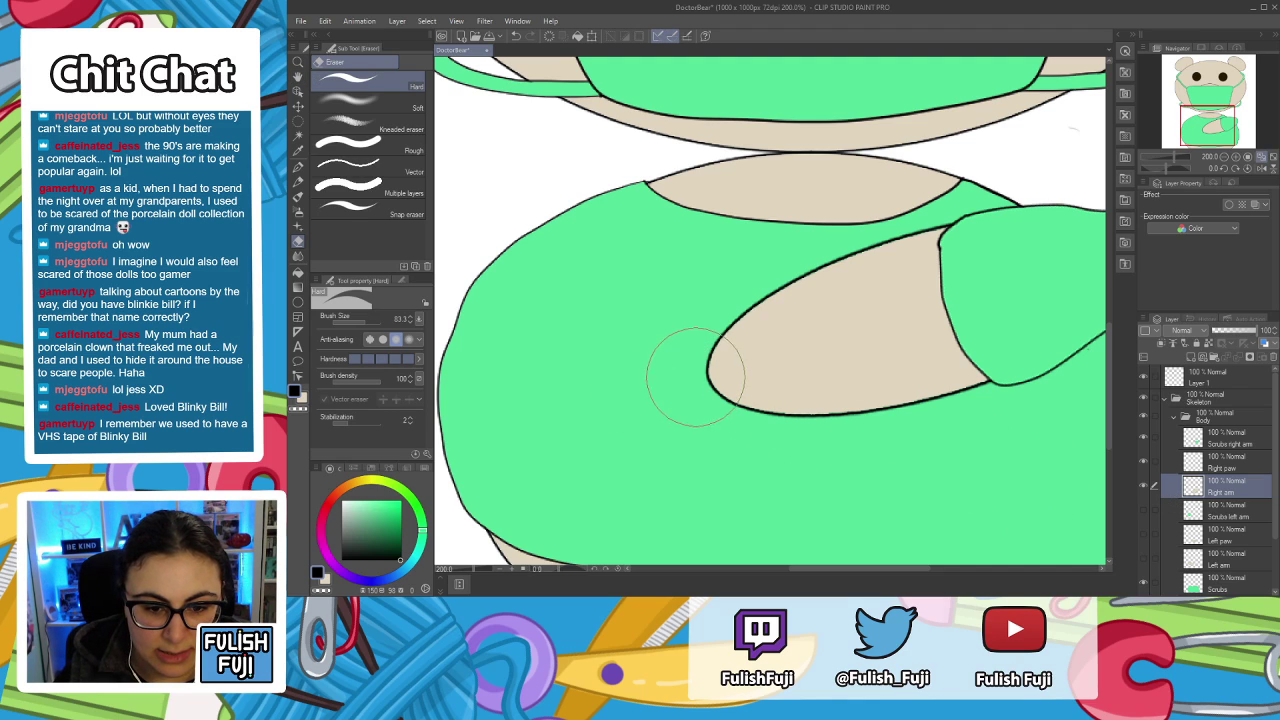
mouse_move(706, 365)
left_mouse_down()
mouse_move(752, 369)
mouse_move(740, 318)
mouse_move(770, 338)
mouse_move(792, 379)
mouse_move(773, 410)
mouse_move(782, 360)
mouse_move(757, 313)
mouse_move(789, 358)
left_mouse_up()
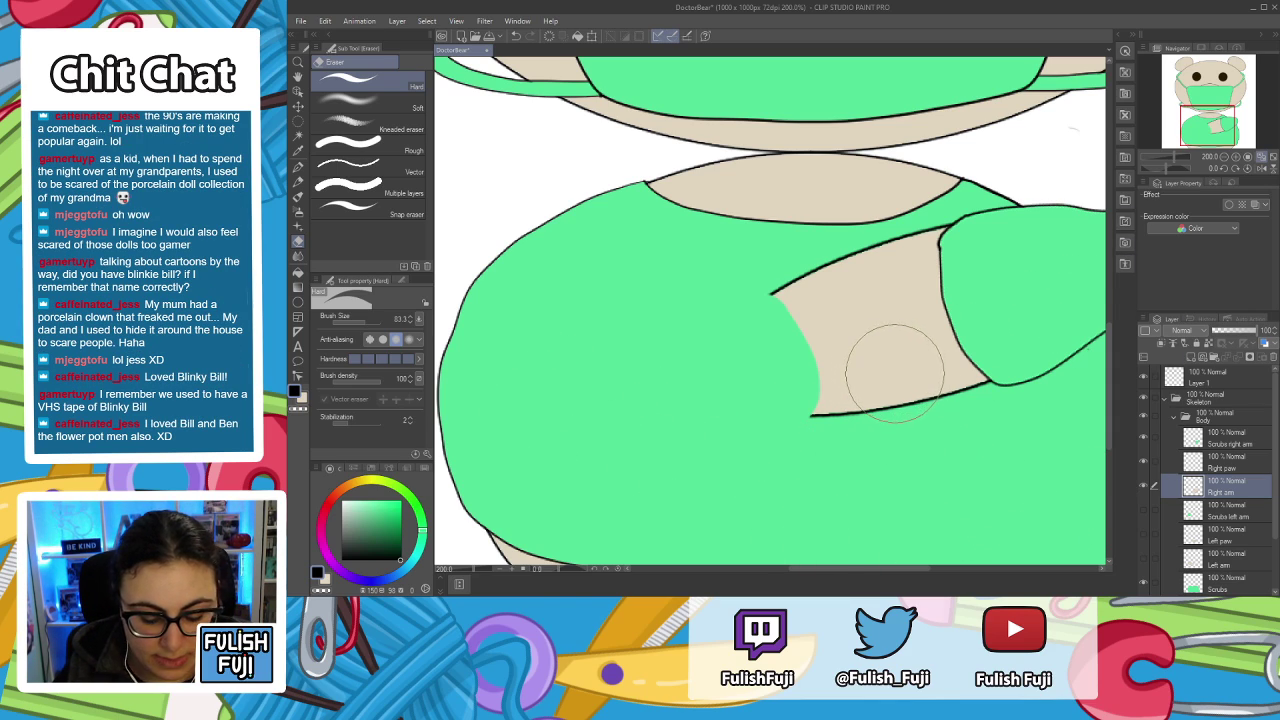
Draw a near-circular black ellipse outline at brush size 3 on the Right paw layer, overlapping the arm's cut end.
key("g")
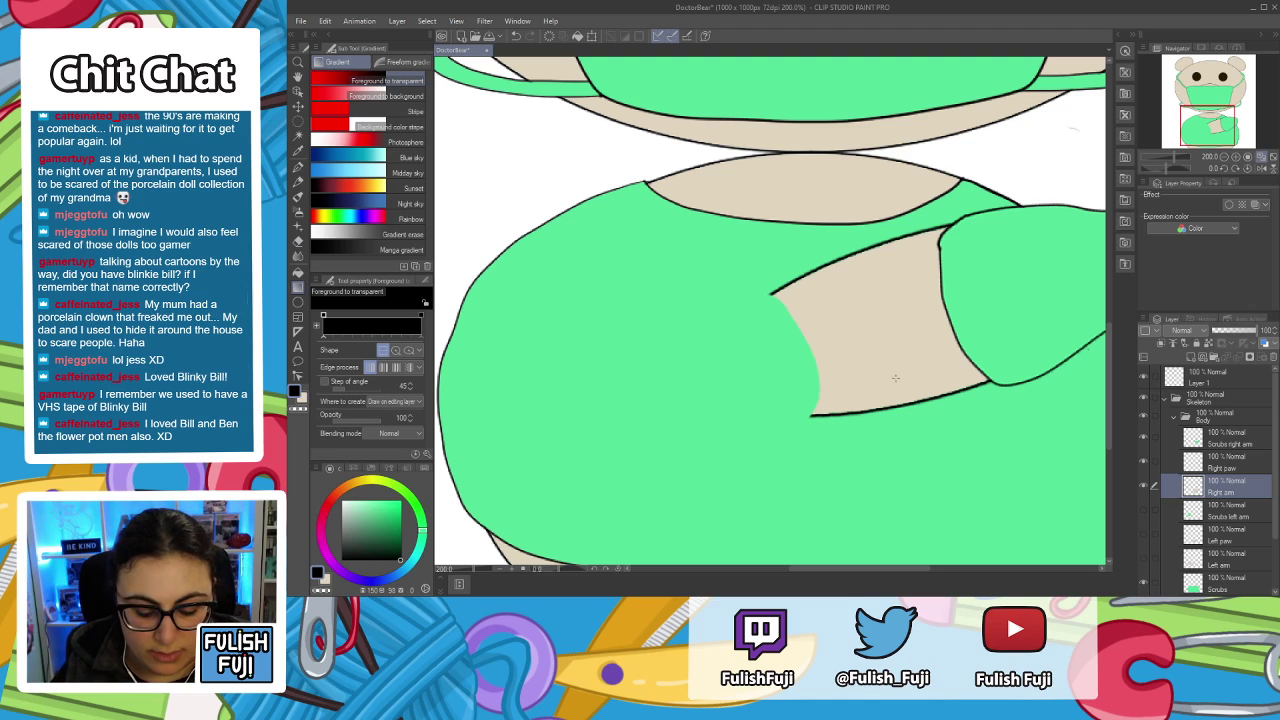
key("u")
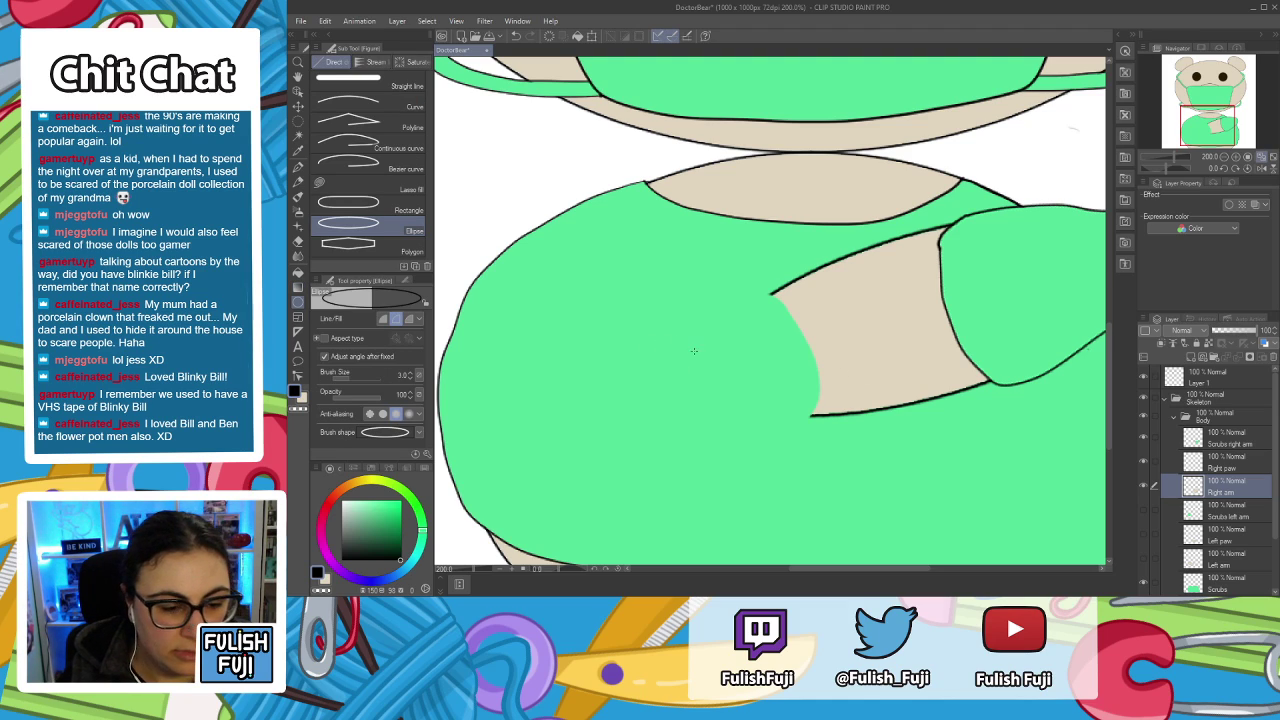
left_click(1236, 460)
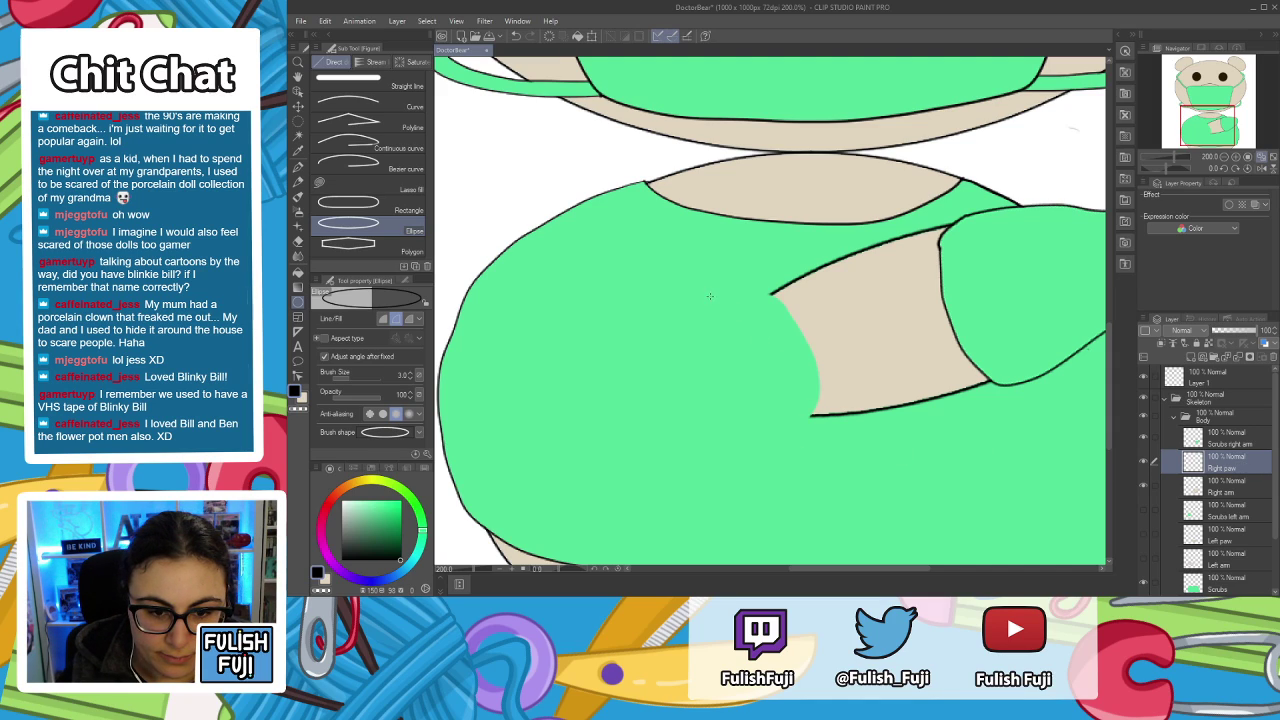
left_click_drag(694, 297, 830, 426)
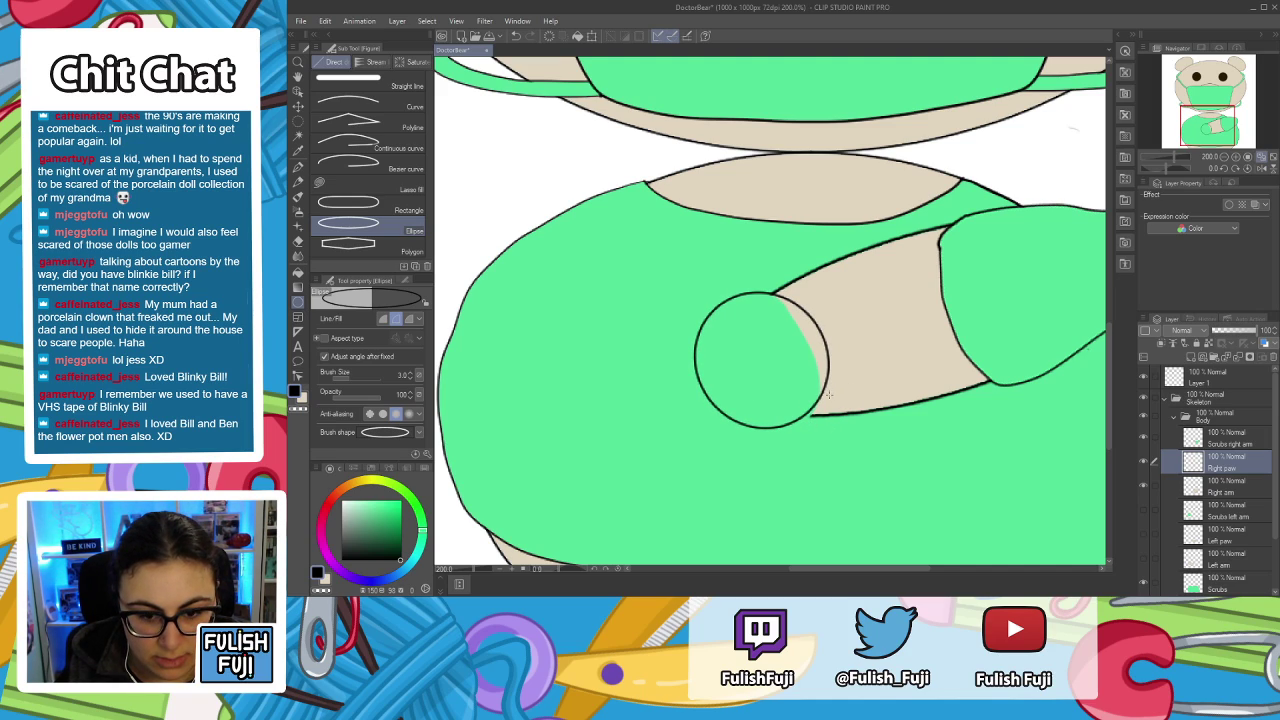
Undo the ellipse outline drawn at the cut end of the arm on the Right paw layer.
key("ctrl+z")
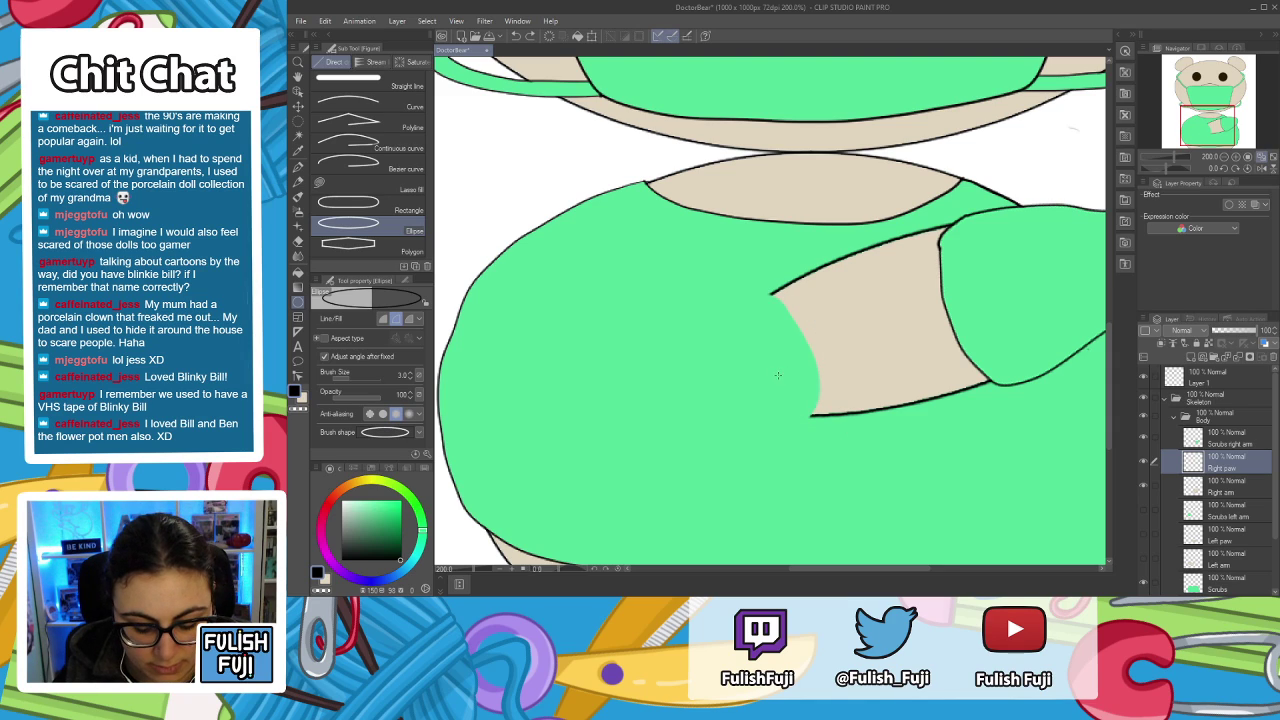
key("u")
left_click_drag(683, 321, 776, 354)
key("ctrl+z")
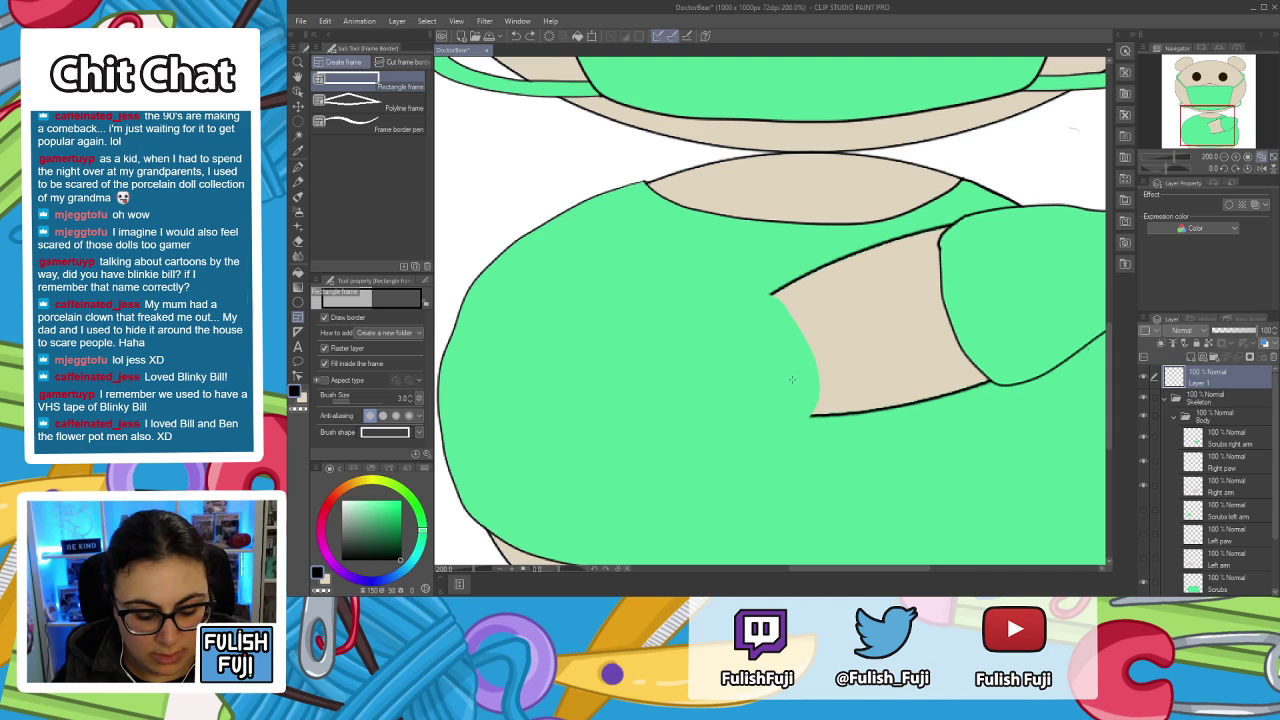
key("u")
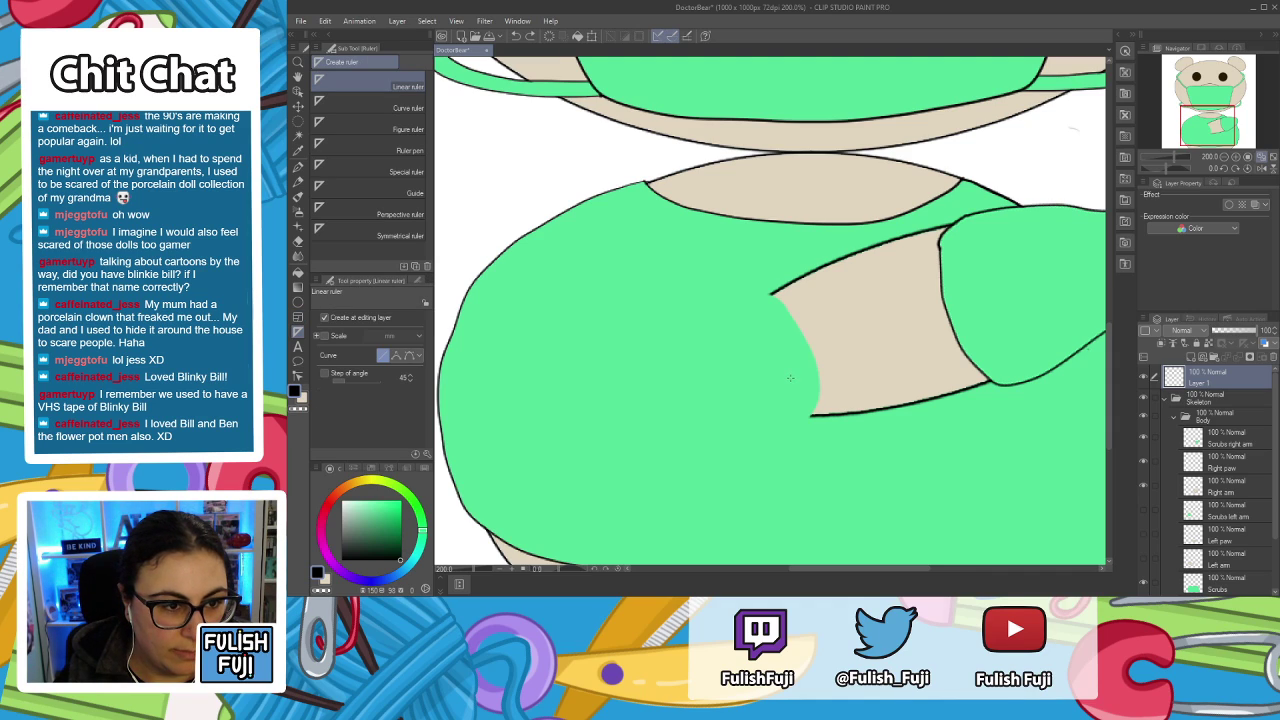
key("u")
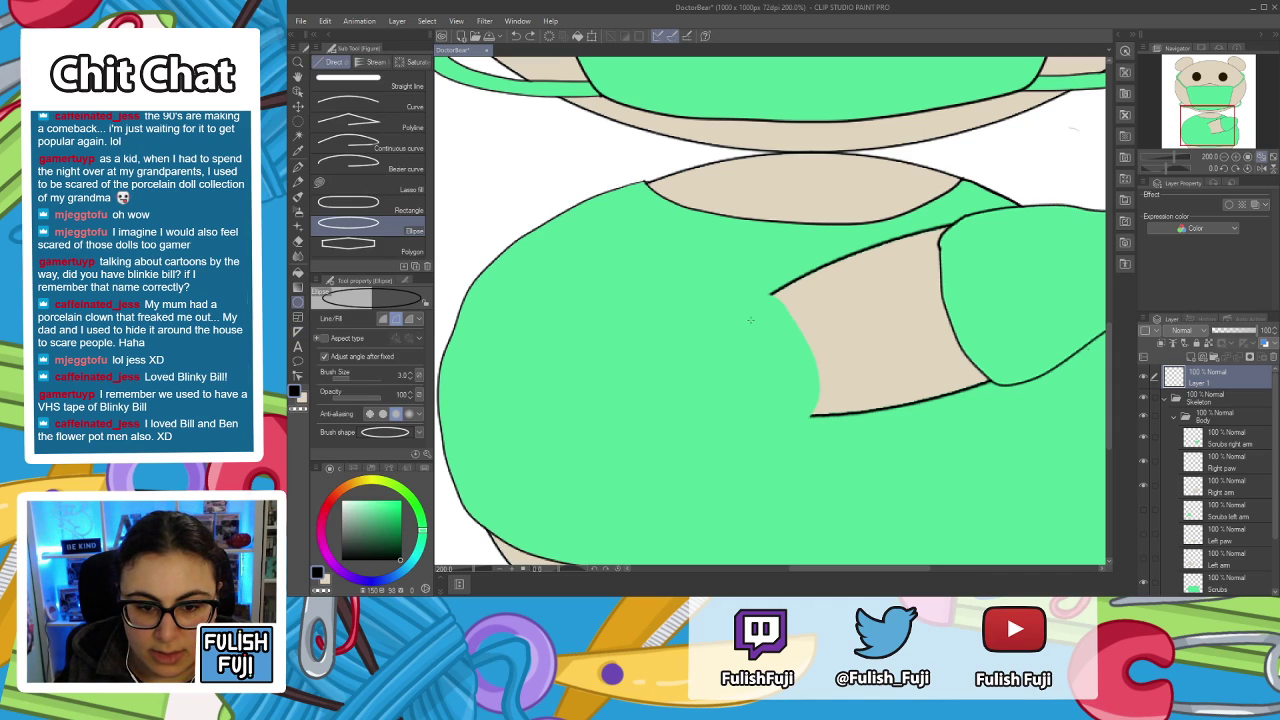
Draw a slightly wide black ellipse outline on Layer 1 and move it over the arm's cut end.
left_click_drag(740, 298, 891, 427)
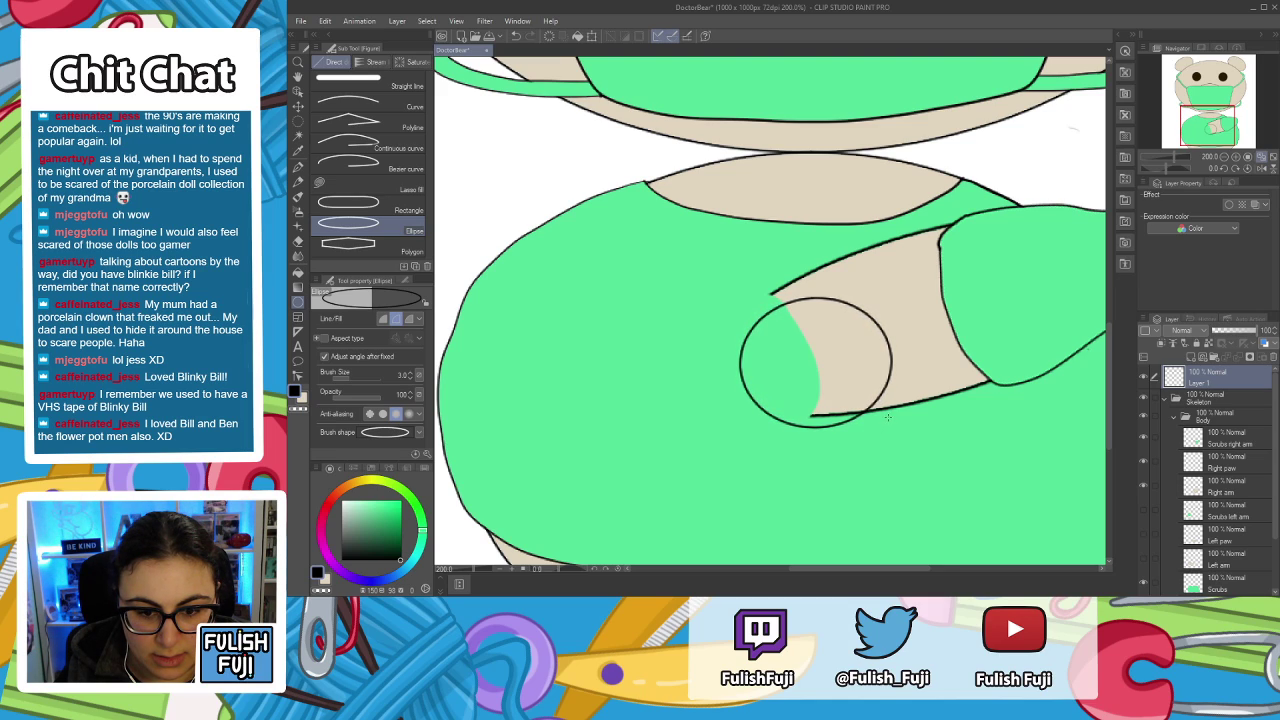
key("k")
mouse_move(783, 366)
left_mouse_down()
mouse_move(763, 354)
mouse_move(753, 375)
left_mouse_up()
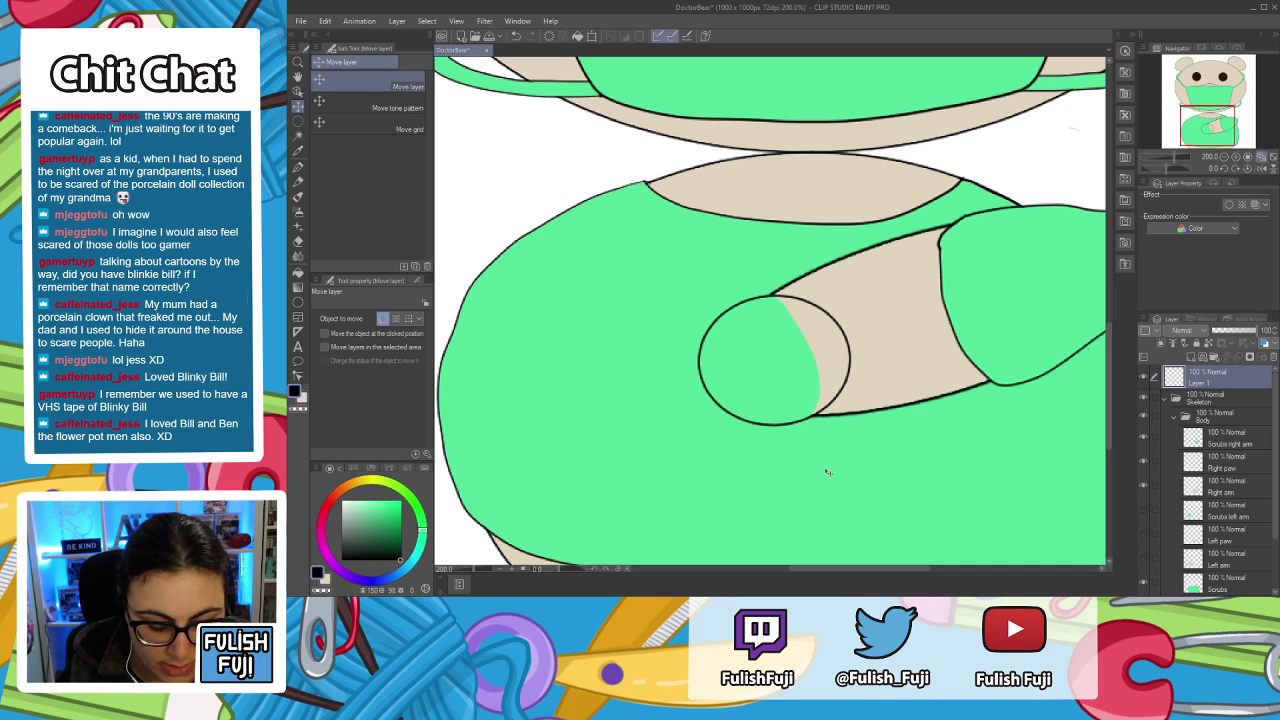
Fill the paw ellipse on Layer 1 with the beige secondary colour.
key("g")
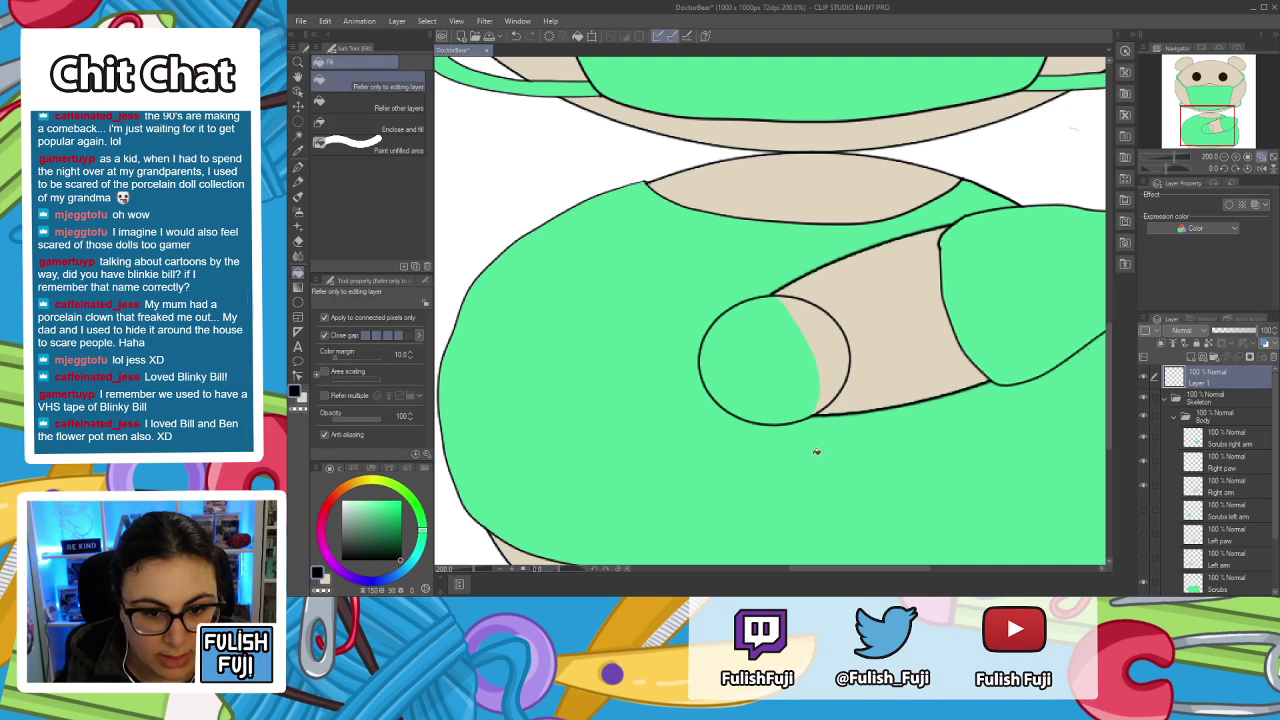
left_click(302, 398)
left_click(783, 380)
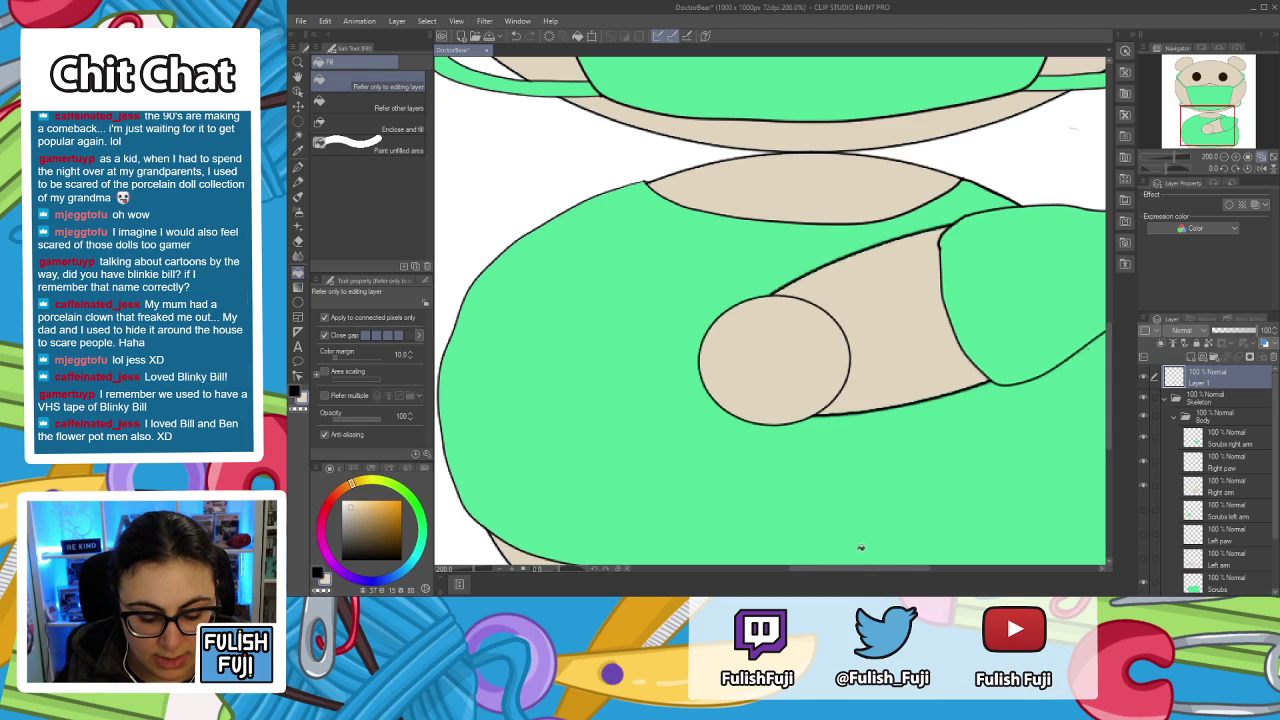
Paint over the part of the ellipse outline inside the arm with the beige G-pen at brush size 20.
key("p")
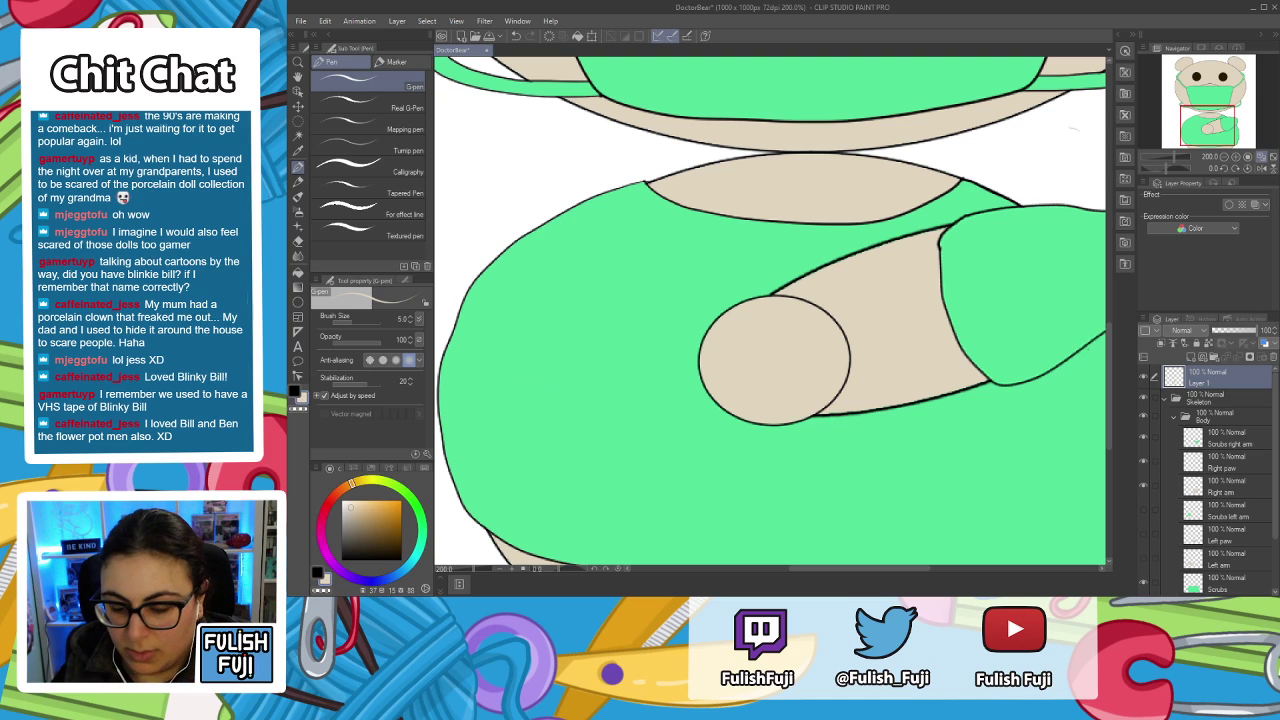
key("bracketright")
key("bracketright")
key("bracketright")
key("bracketright")
key("bracketright")
key("bracketright")
key("bracketright")
key("bracketright")
key("bracketright")
scroll(690, 236, "up", 2)
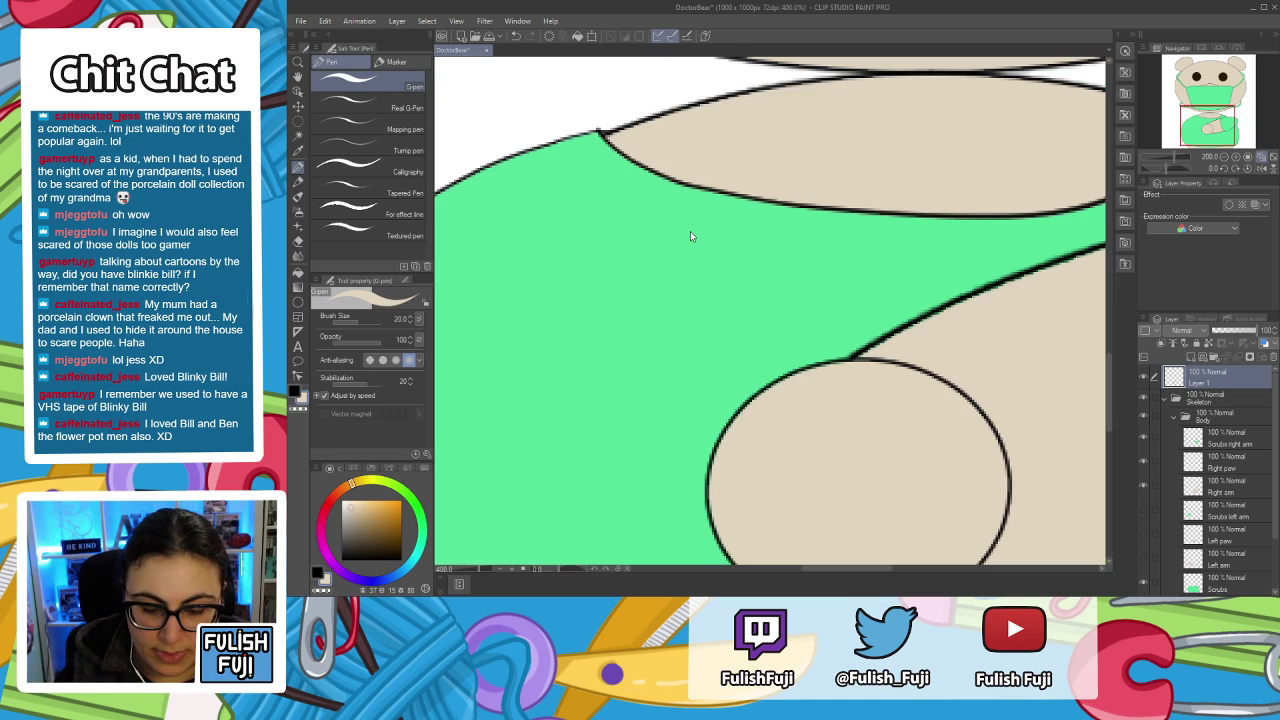
key("space")
left_click_drag(942, 374, 853, 244)
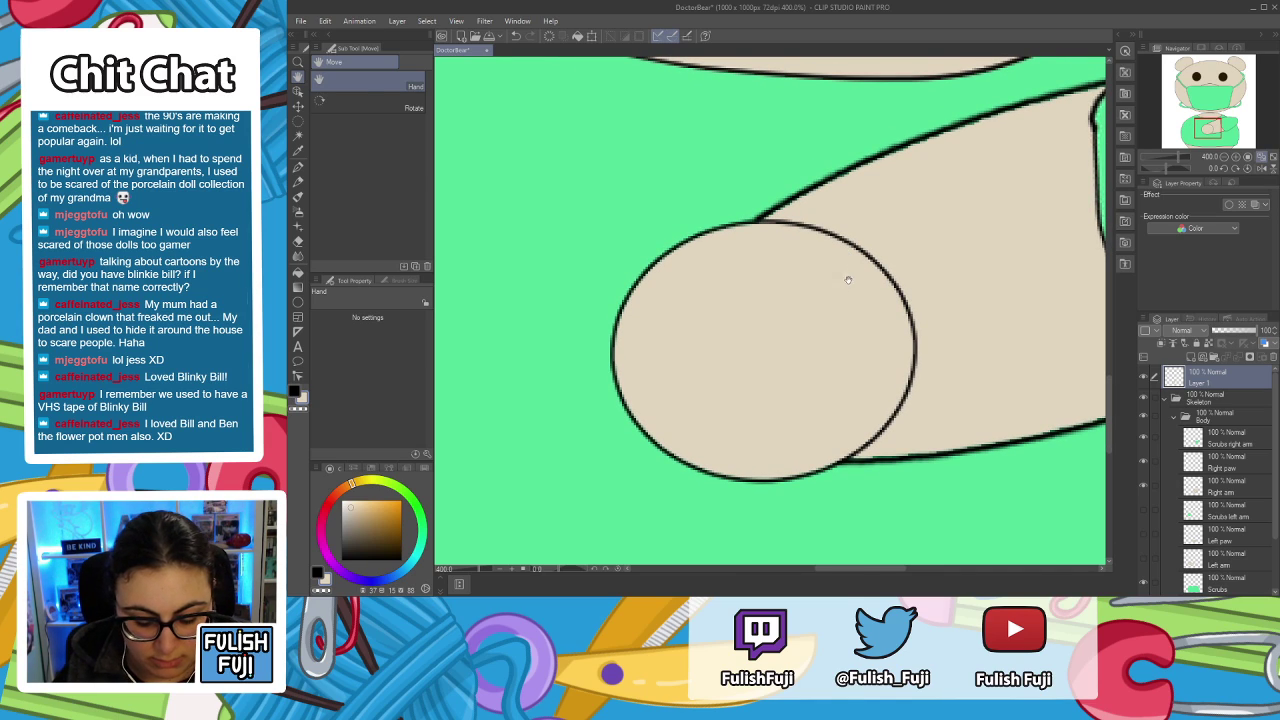
mouse_move(871, 280)
left_mouse_down()
mouse_move(880, 271)
mouse_move(808, 220)
mouse_move(765, 225)
left_mouse_up()
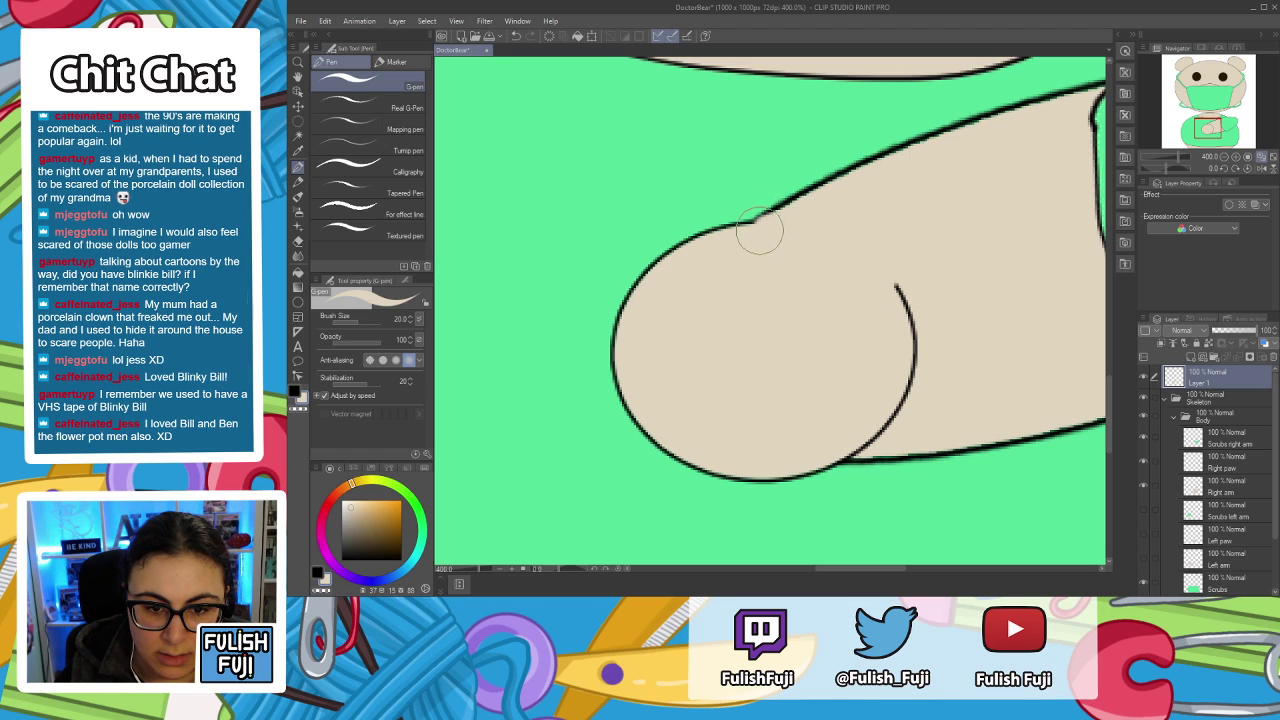
mouse_move(923, 286)
left_mouse_down()
mouse_move(892, 282)
mouse_move(922, 360)
mouse_move(880, 417)
mouse_move(893, 410)
mouse_move(862, 430)
mouse_move(891, 420)
mouse_move(842, 449)
mouse_move(885, 441)
left_mouse_up()
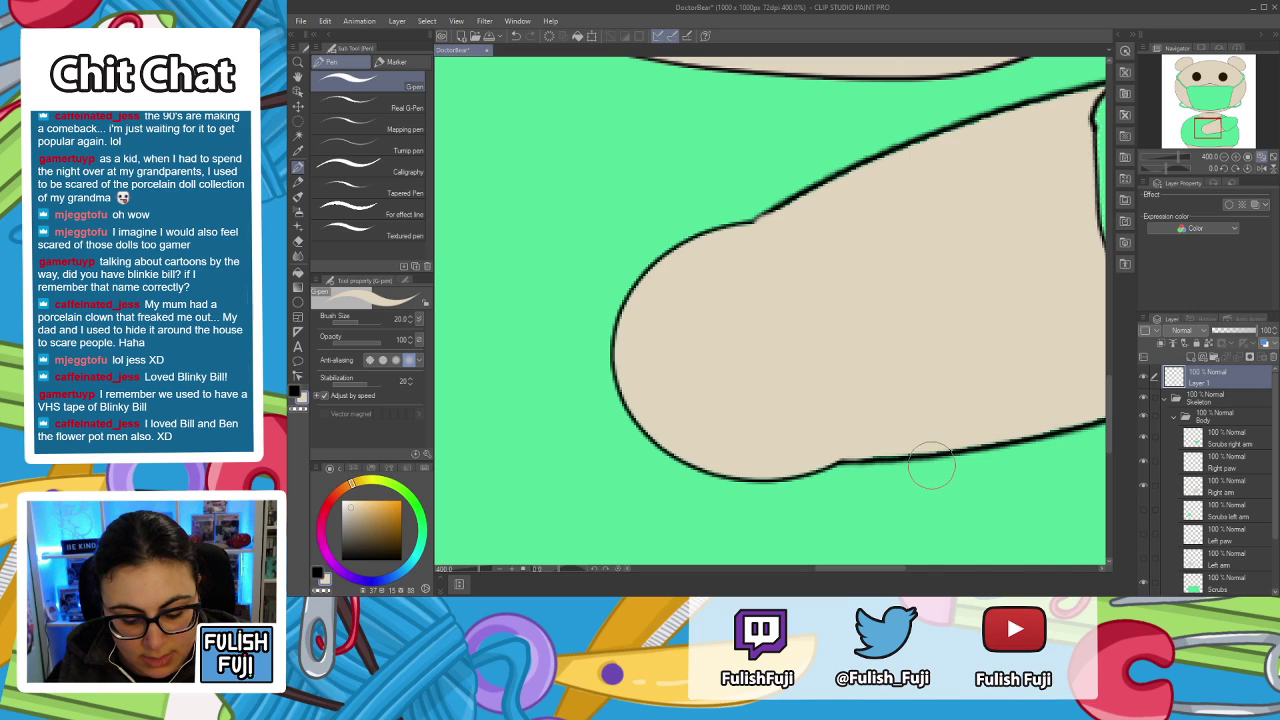
Touch up the black outline where the paw meets the arm's upper edge with the G-pen at brush size 5.
left_click(411, 318)
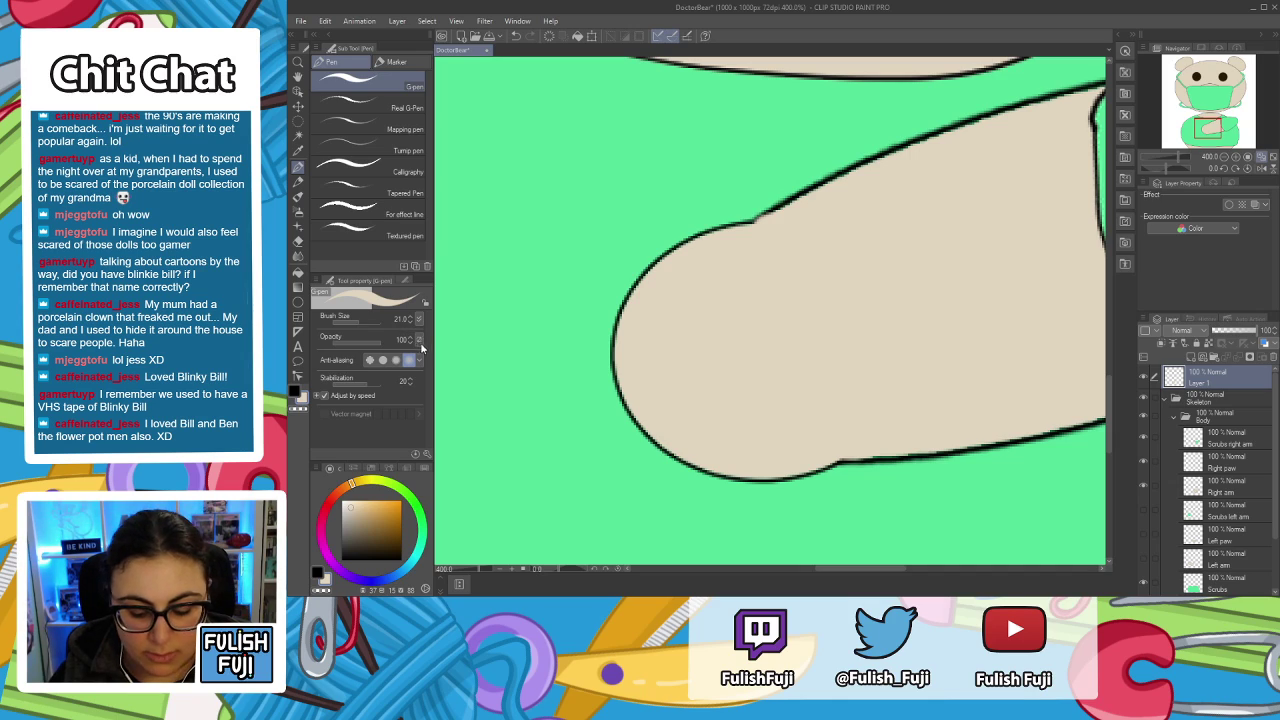
key("bracketleft")
key("bracketleft")
key("bracketleft")
key("bracketleft")
left_click(294, 390)
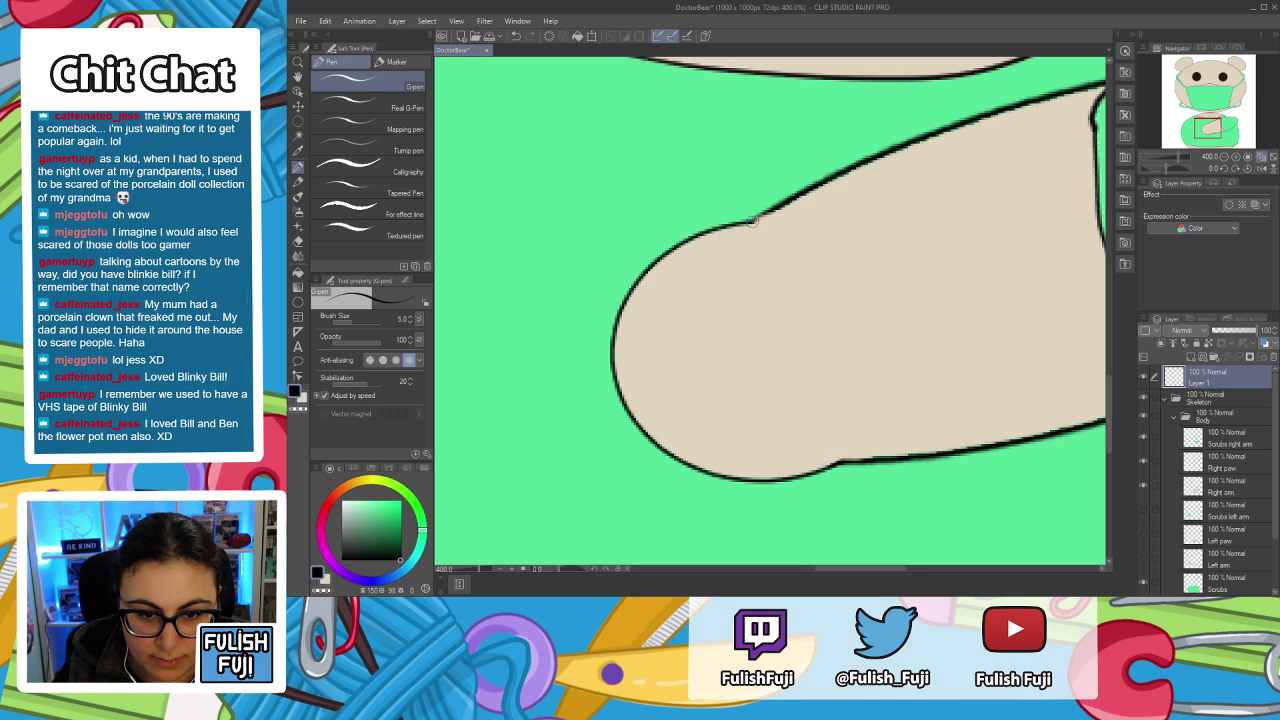
left_click_drag(755, 221, 784, 204)
Compare the new paw with the left one by showing the Left paw layer briefly and hiding it again.
scroll(662, 360, "down", 3)
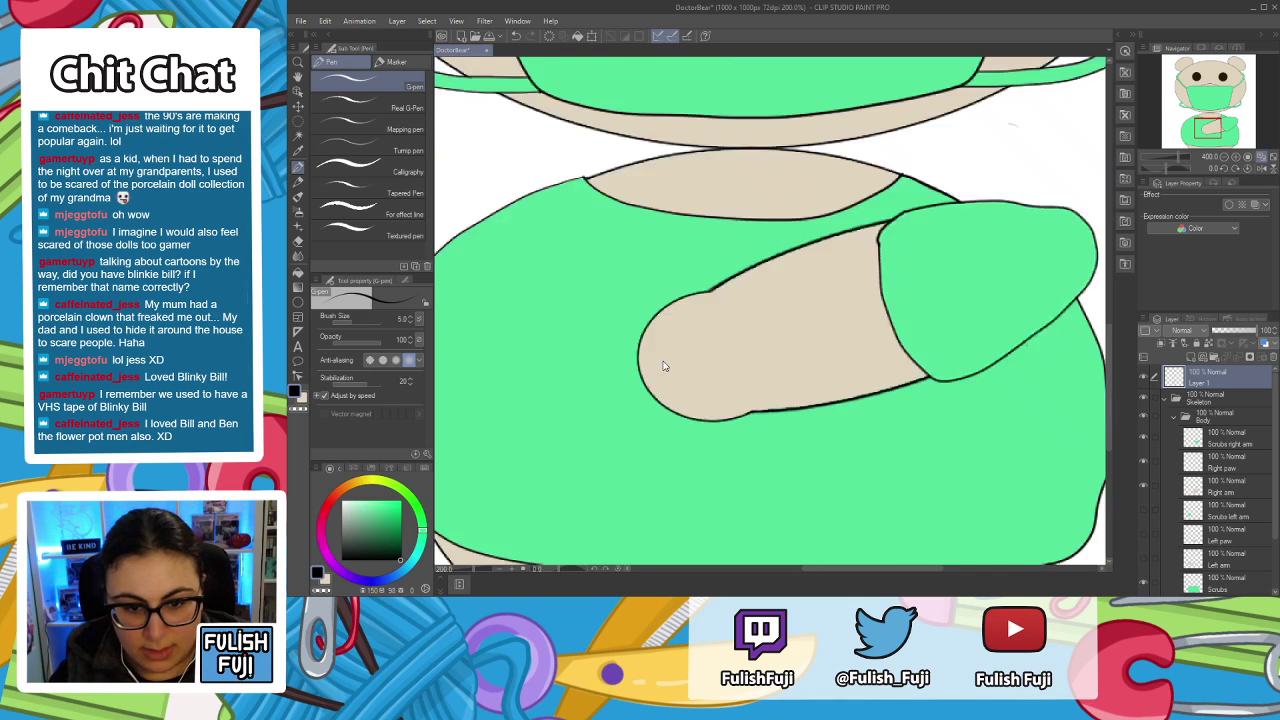
left_click_drag(620, 345, 687, 343)
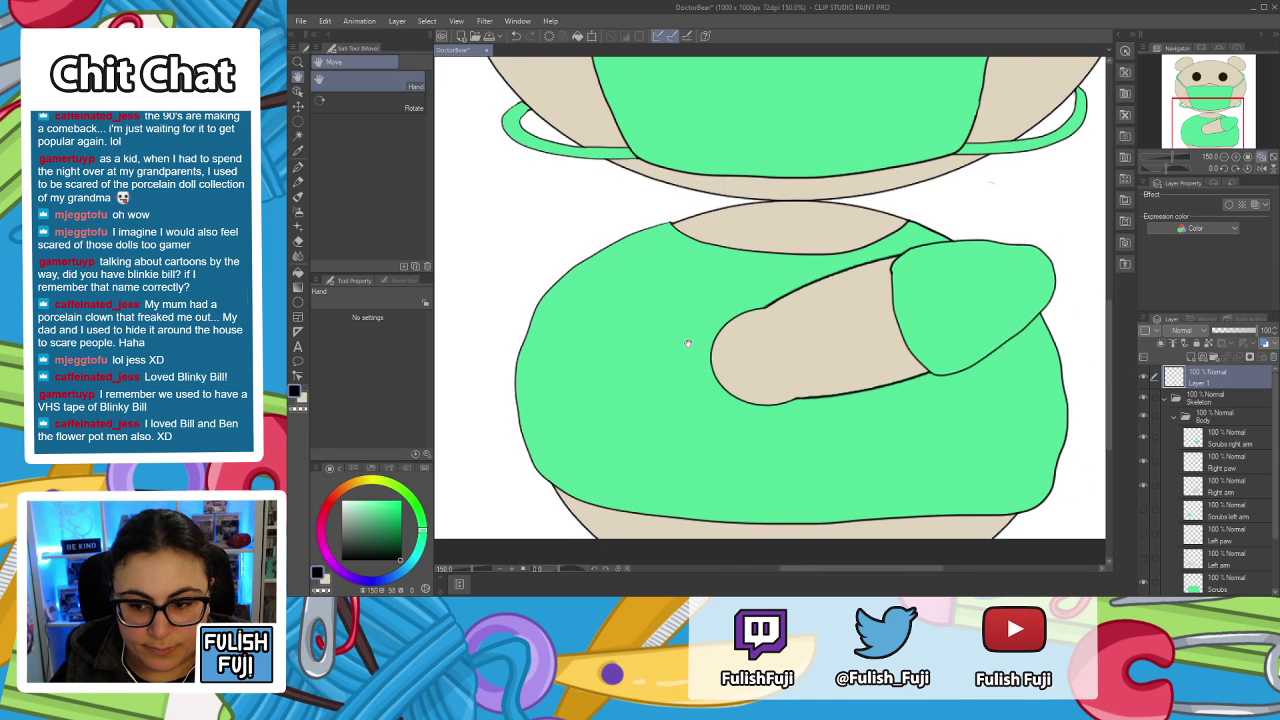
left_click(1143, 534)
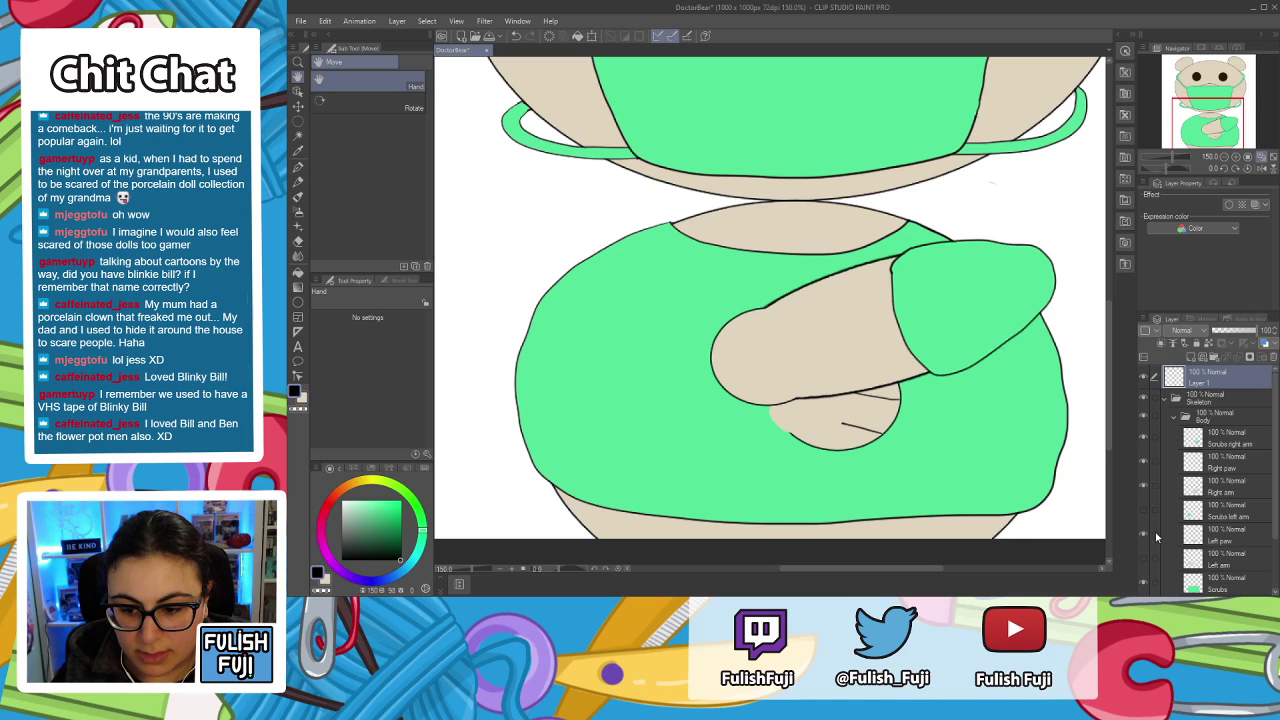
left_click(1144, 534)
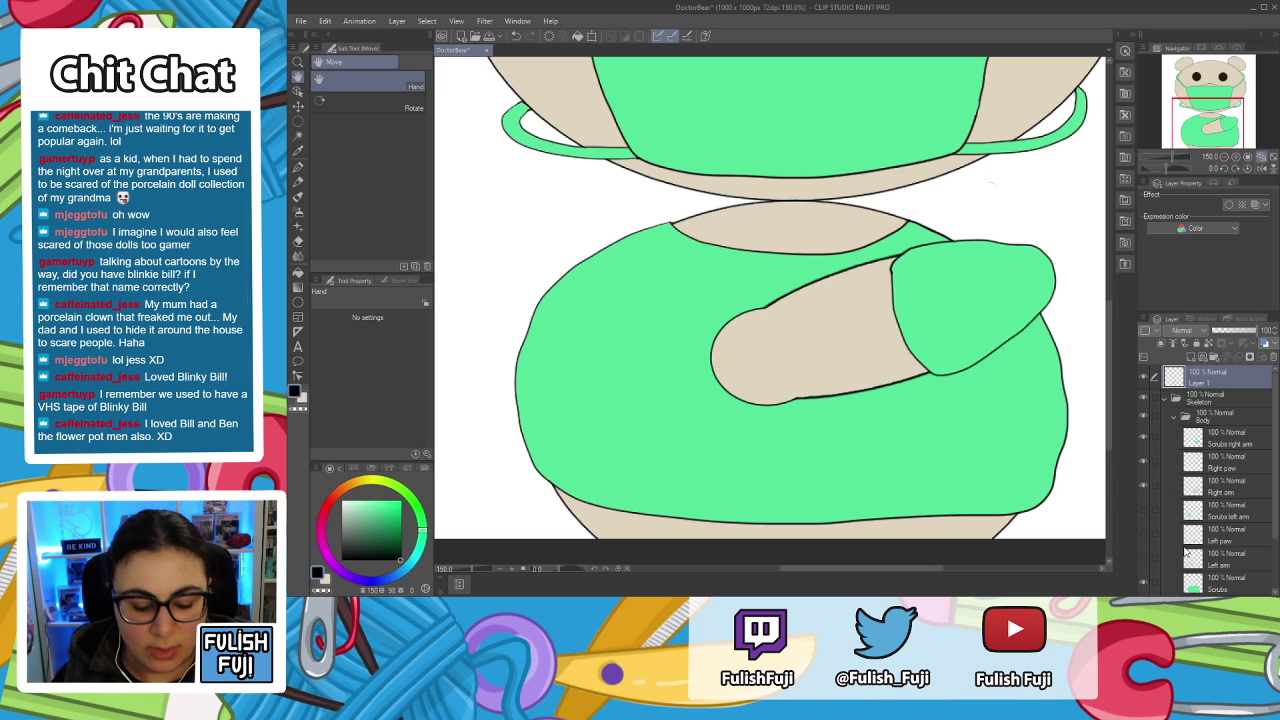
Toggle the visibility of Layer 1 and Right paw to check their contents, and merge the Right paw layer down into Right arm.
key("p")
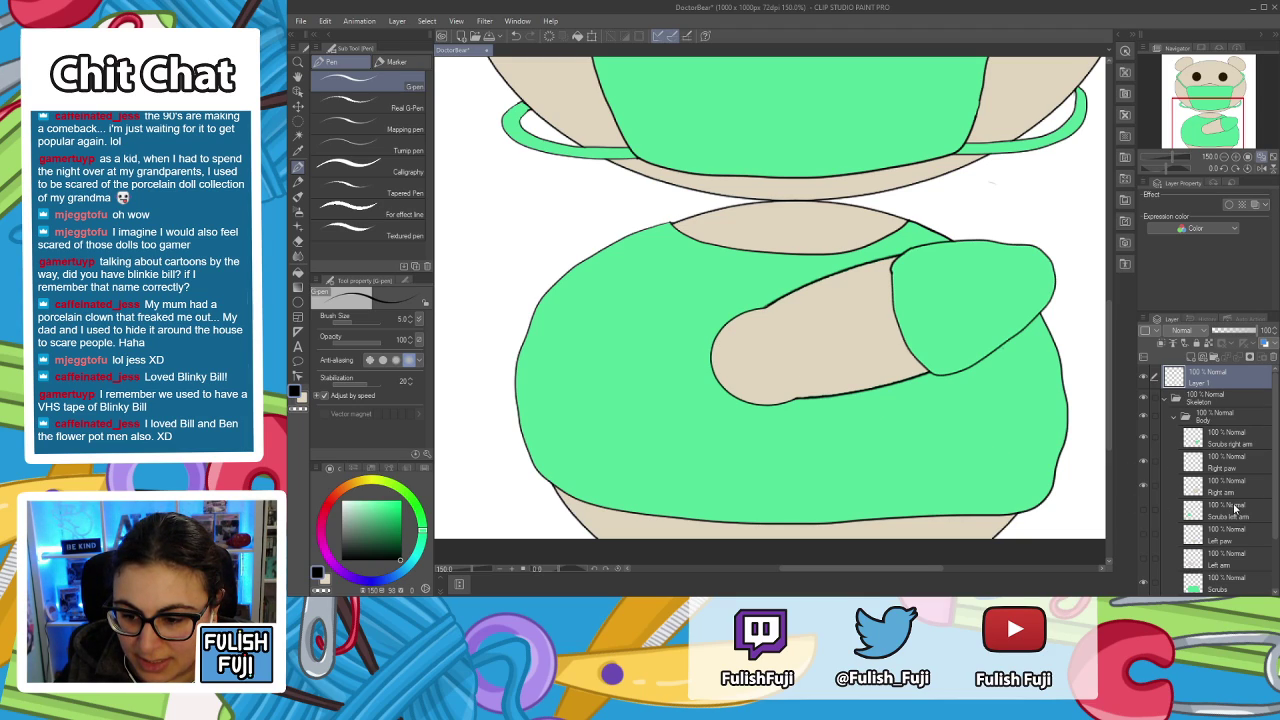
left_click(1240, 468)
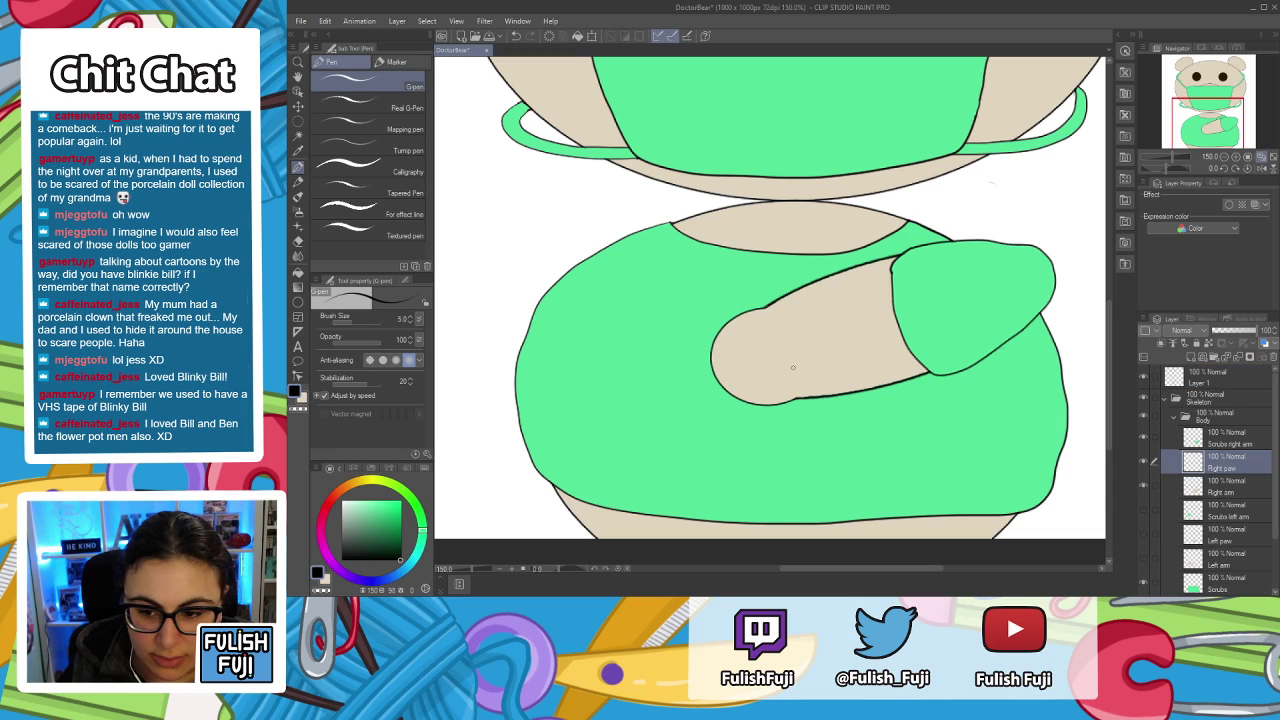
left_click(1144, 376)
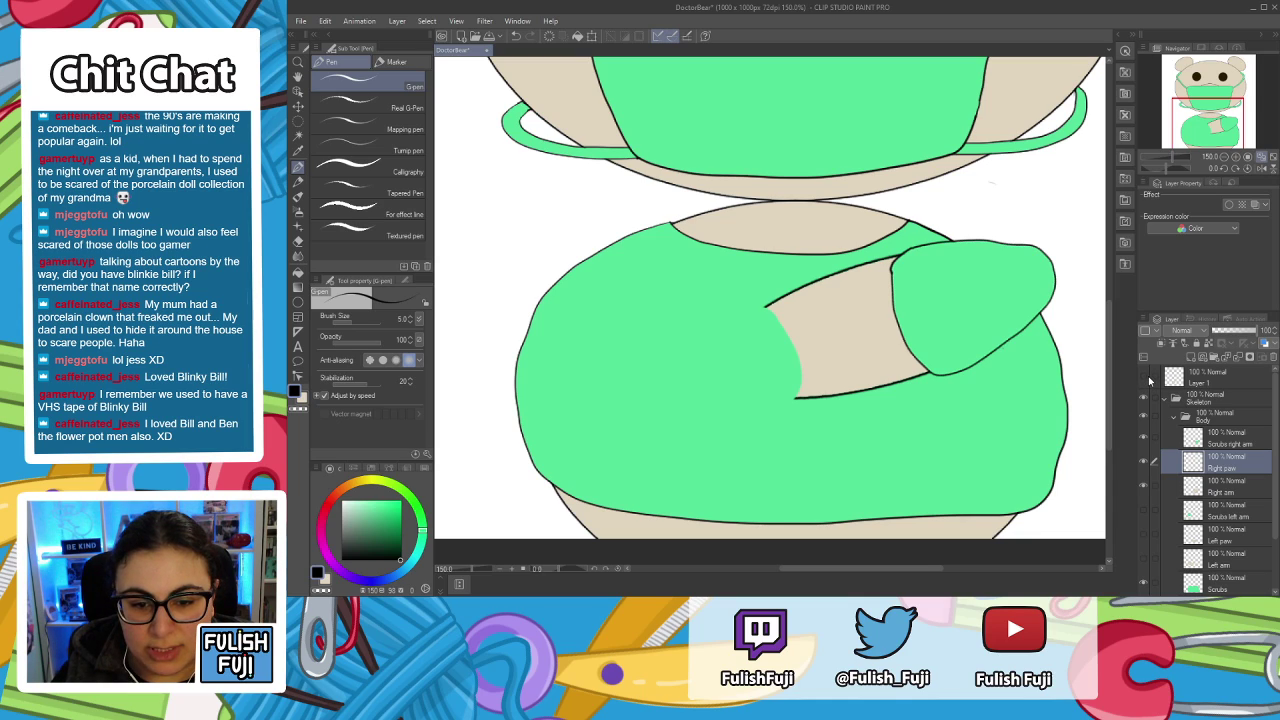
left_click(1144, 462)
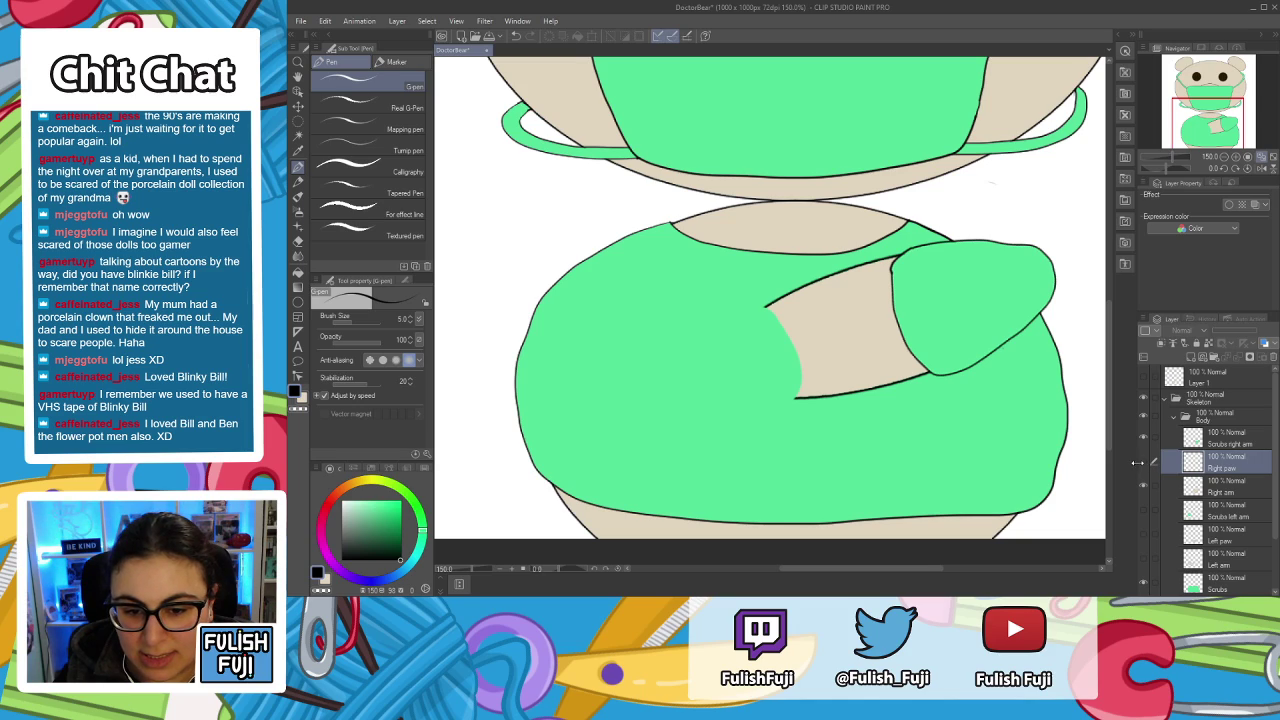
left_click(1143, 462)
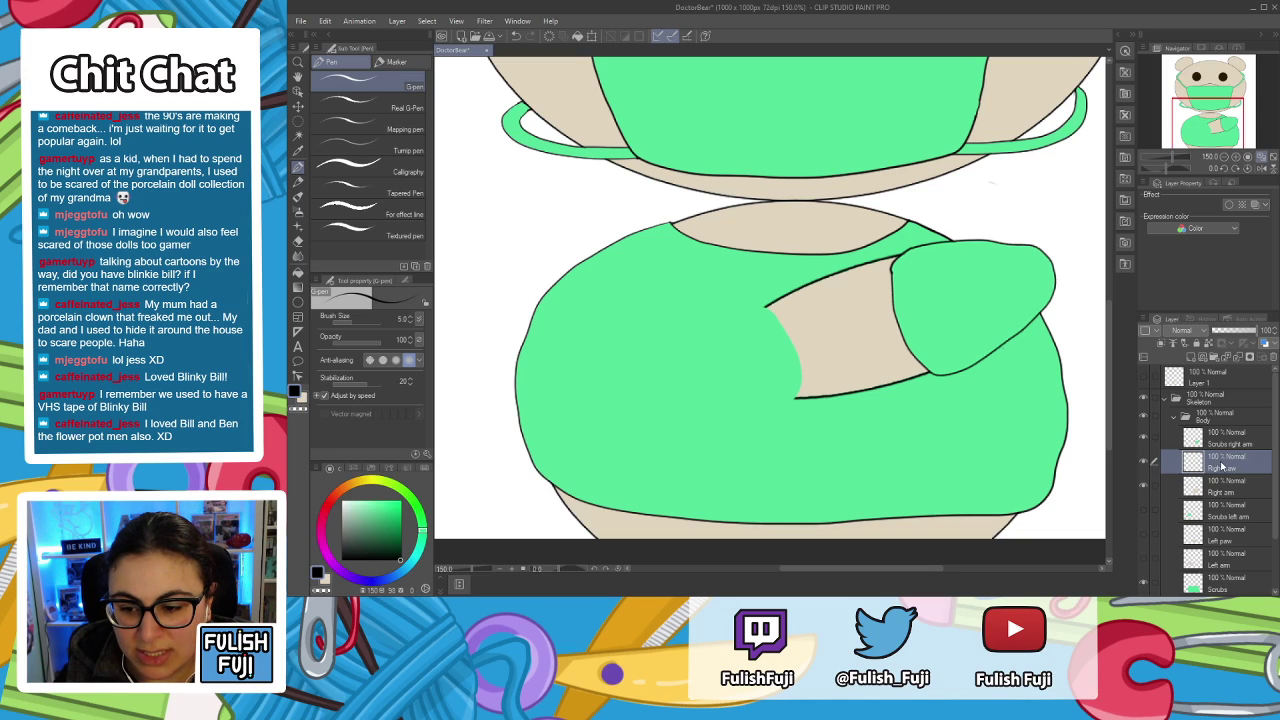
left_click(1144, 378)
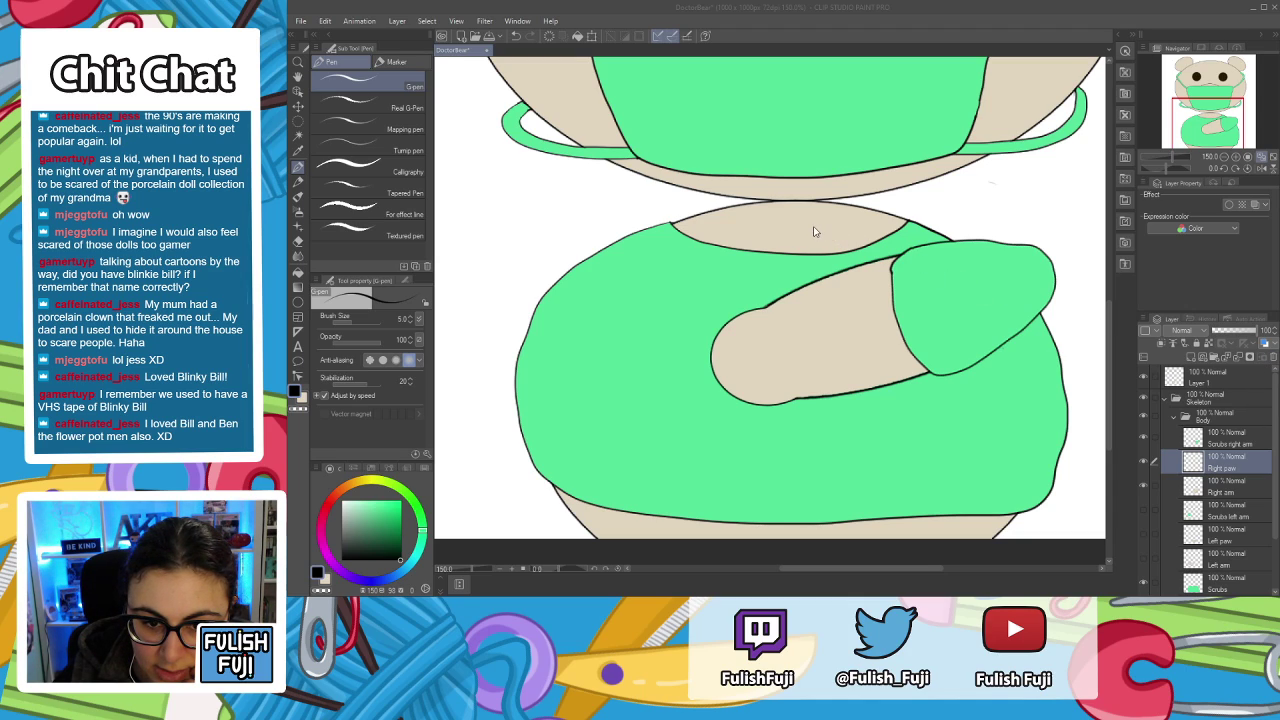
key("ctrl+e")
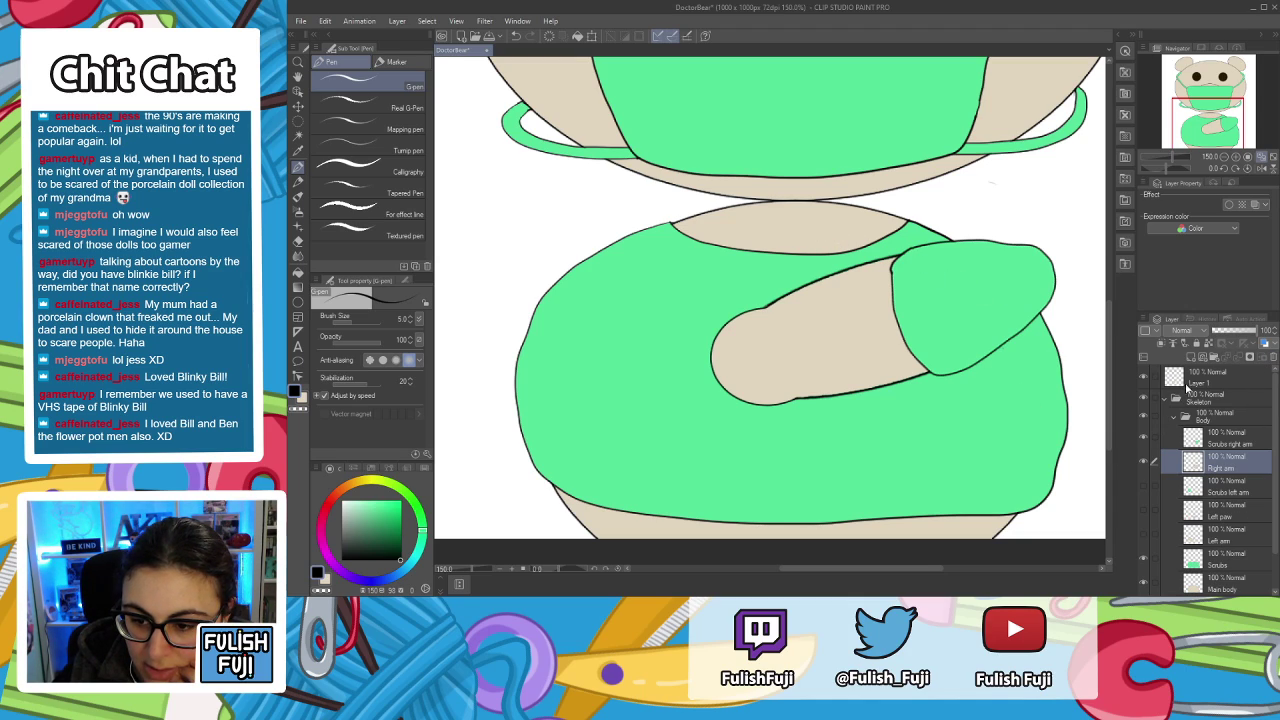
Move Layer 1 directly above the Right arm layer in the Body folder and rename it "Right Paw".
left_click_drag(1206, 383, 1208, 446)
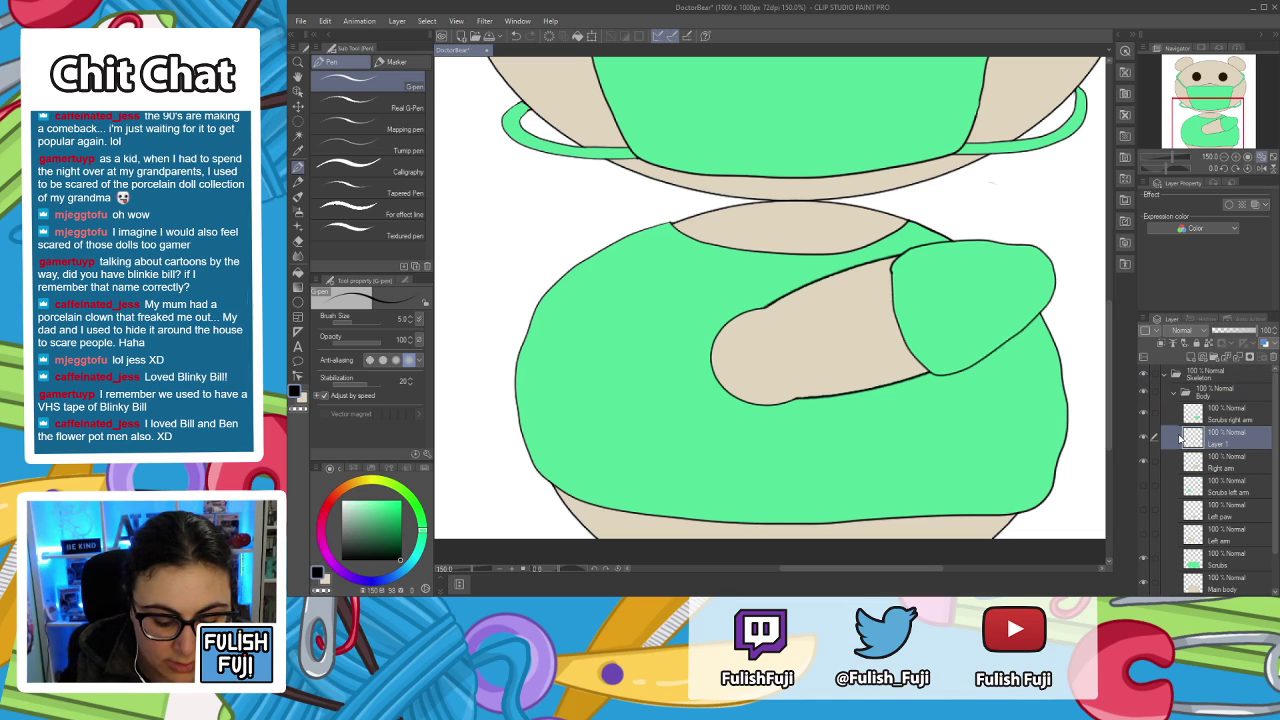
type("Right Paw")
key("Return")
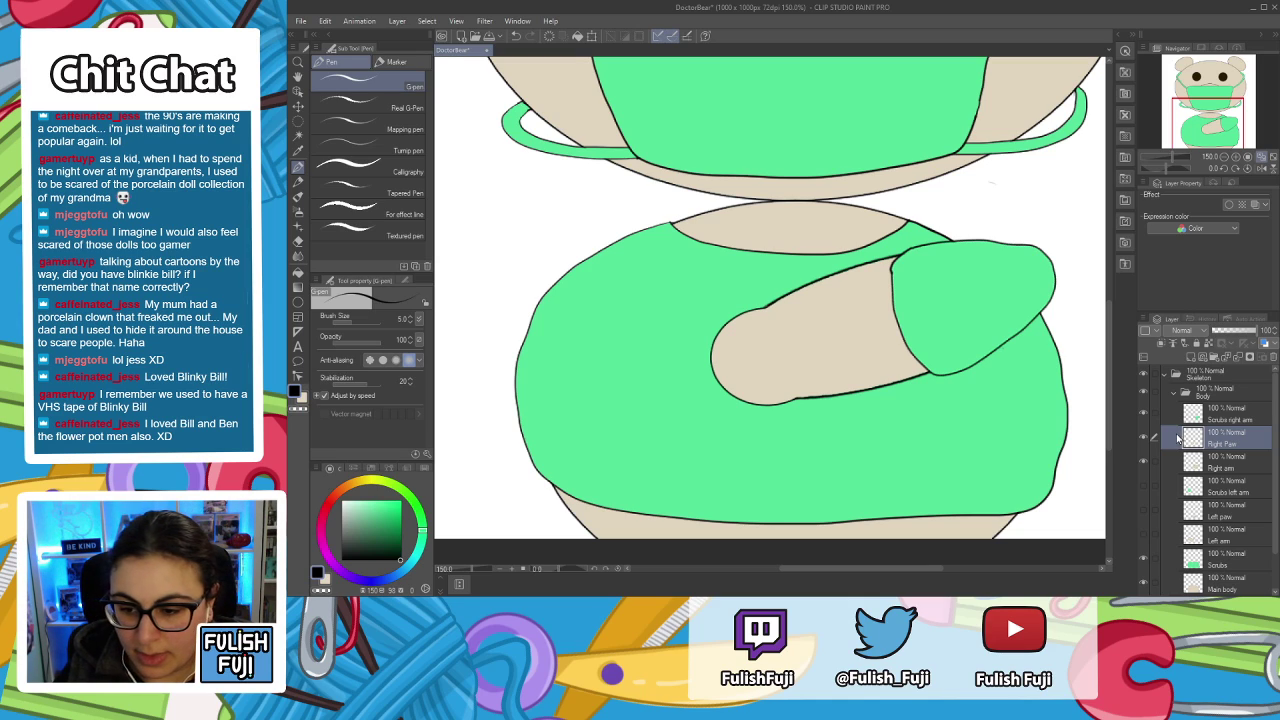
left_click(1147, 438)
left_click(1147, 438)
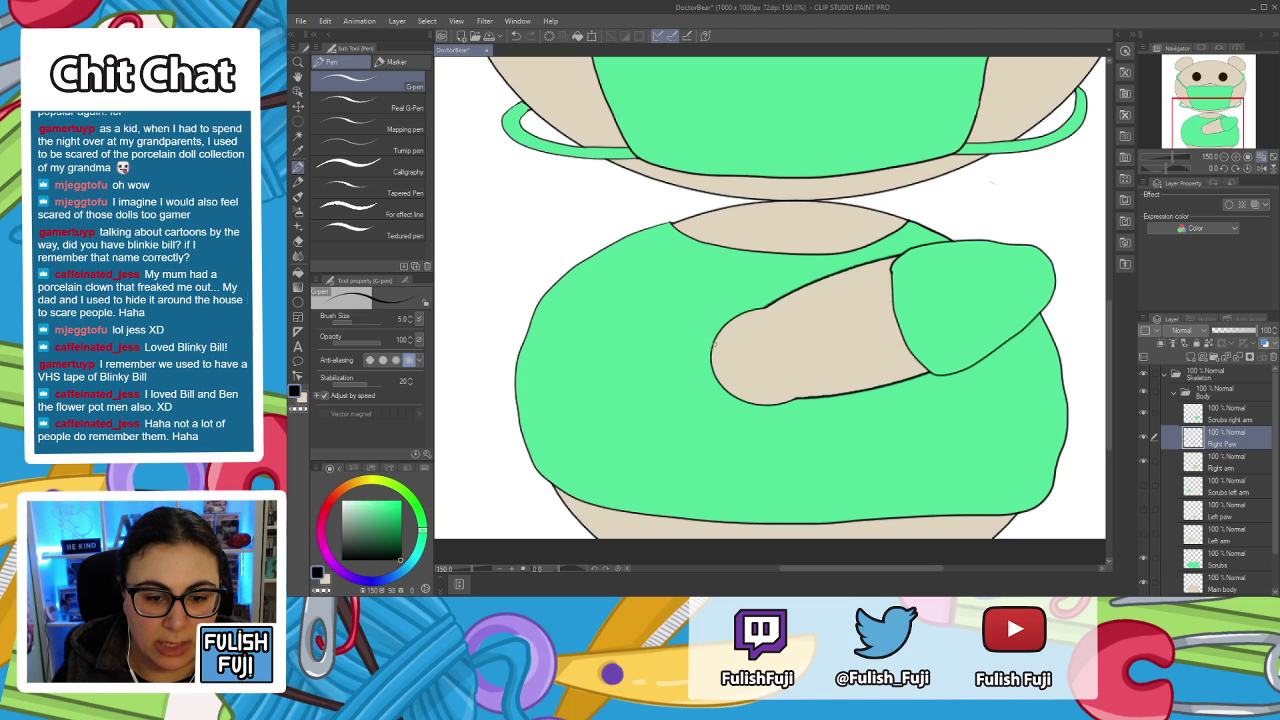
Draw two short black toe lines at the rounded end of the paw on the Right Paw layer at brush size 5.
mouse_move(718, 342)
left_mouse_down()
mouse_move(758, 338)
mouse_move(725, 378)
mouse_move(770, 370)
left_mouse_up()
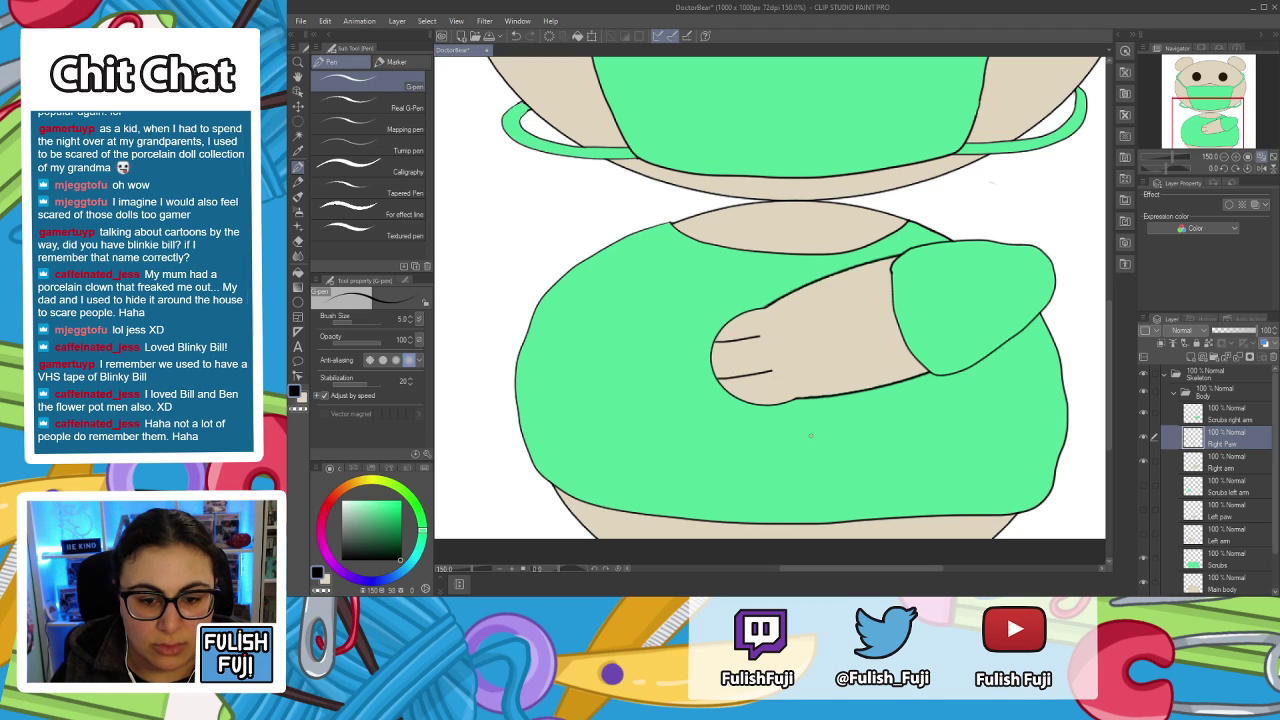
scroll(620, 312, "down", 4)
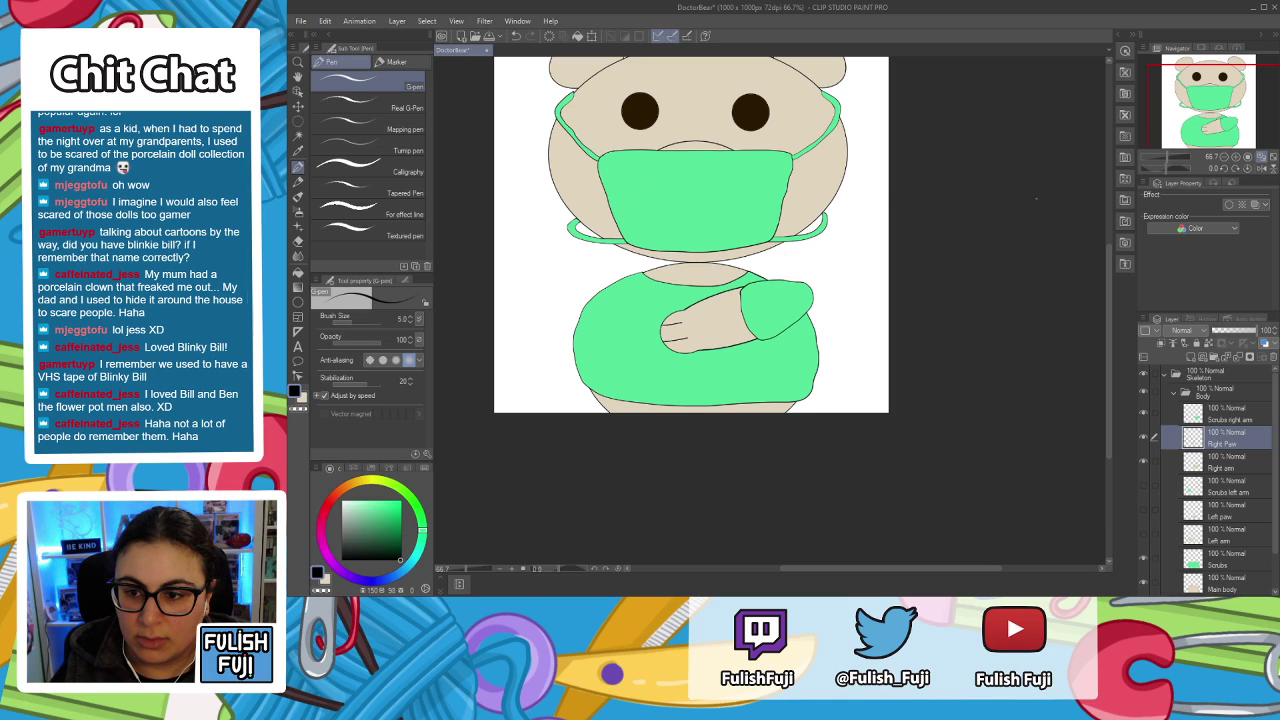
left_click(1270, 158)
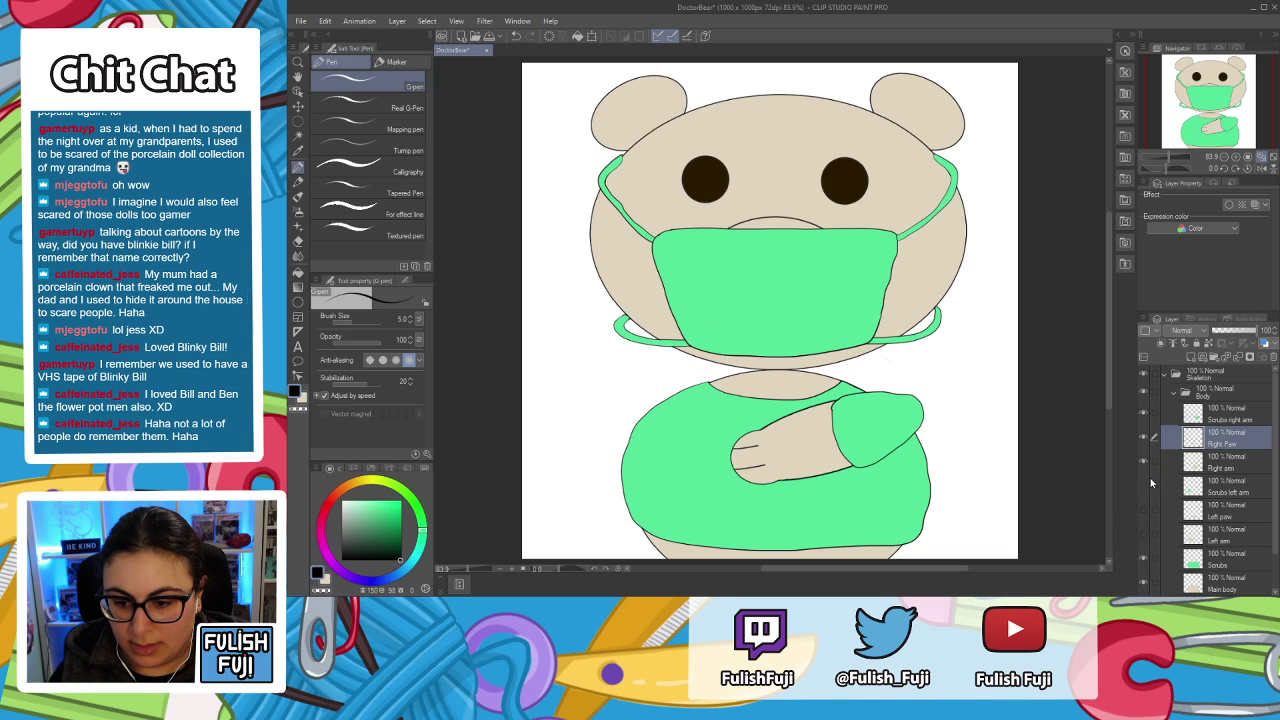
Show the Left arm, Left paw and Scrubs left arm layers again, and select the Body folder.
left_click(1145, 533)
left_click(1145, 510)
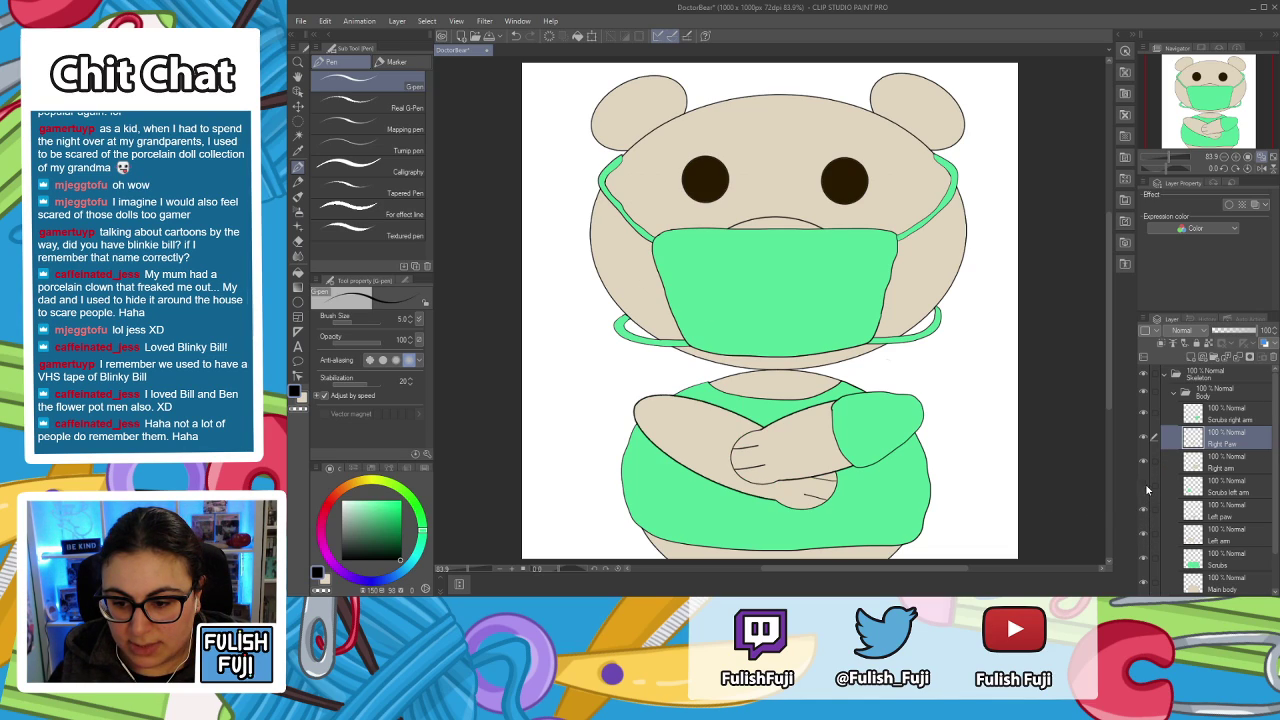
left_click(1145, 490)
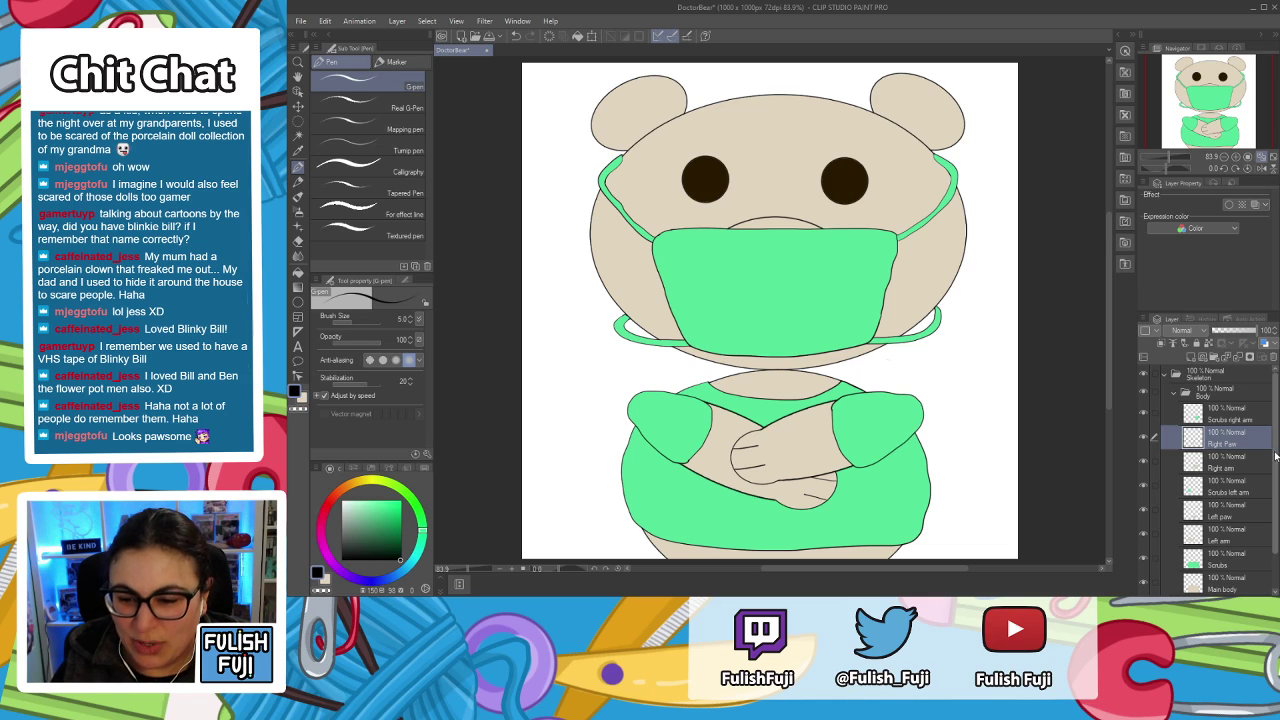
left_click(1181, 396)
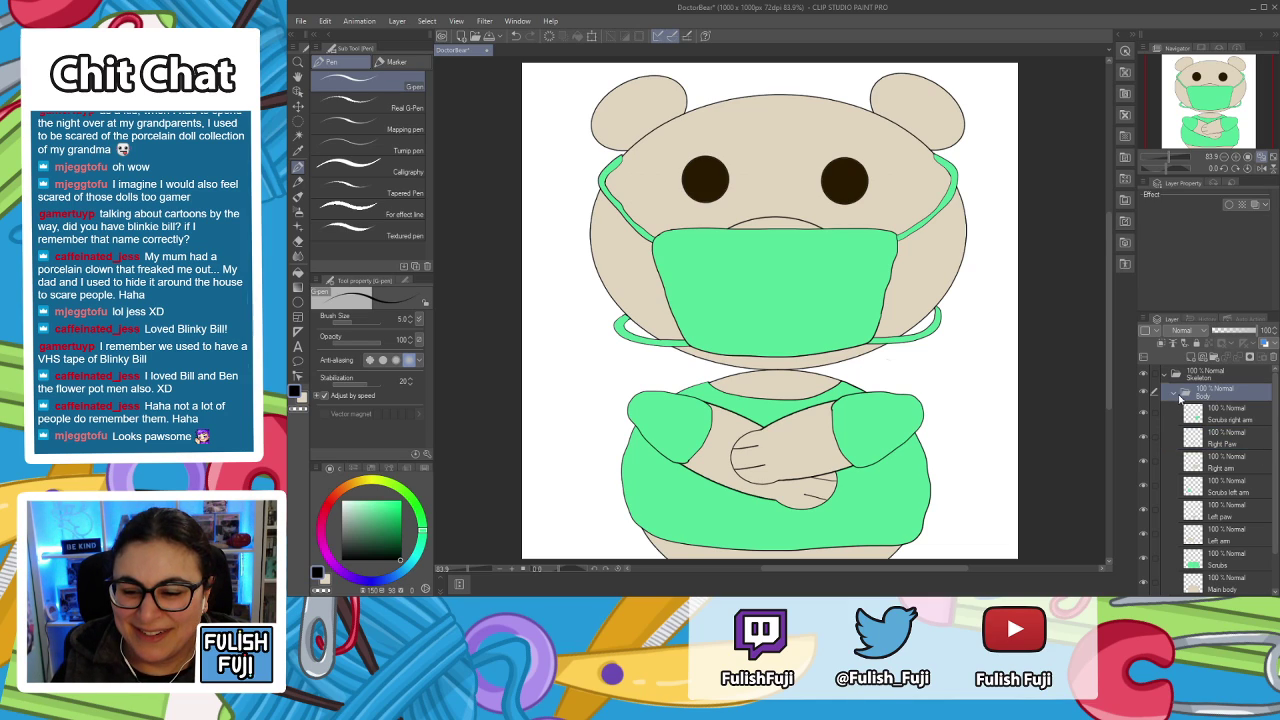
Collapse the Body folder and delete the 50% opacity Mask layer from the Bear Head folder.
left_click(1175, 393)
left_click(1174, 413)
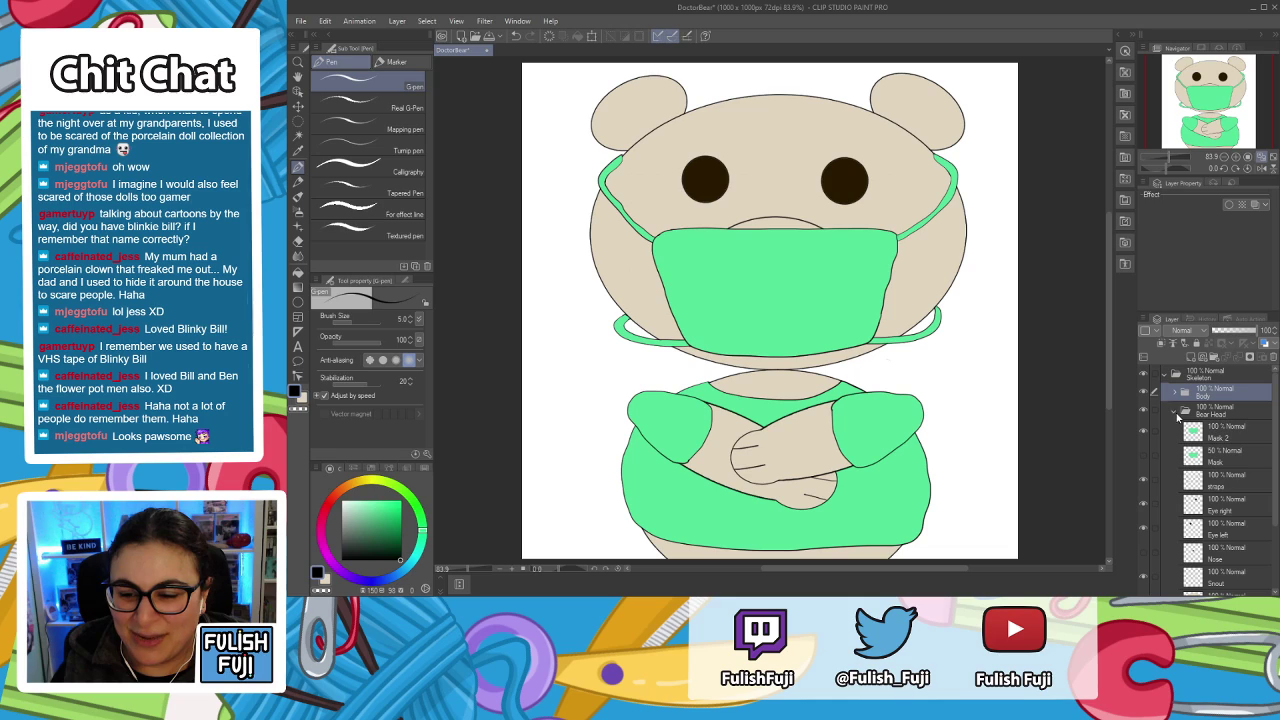
left_click(1226, 460)
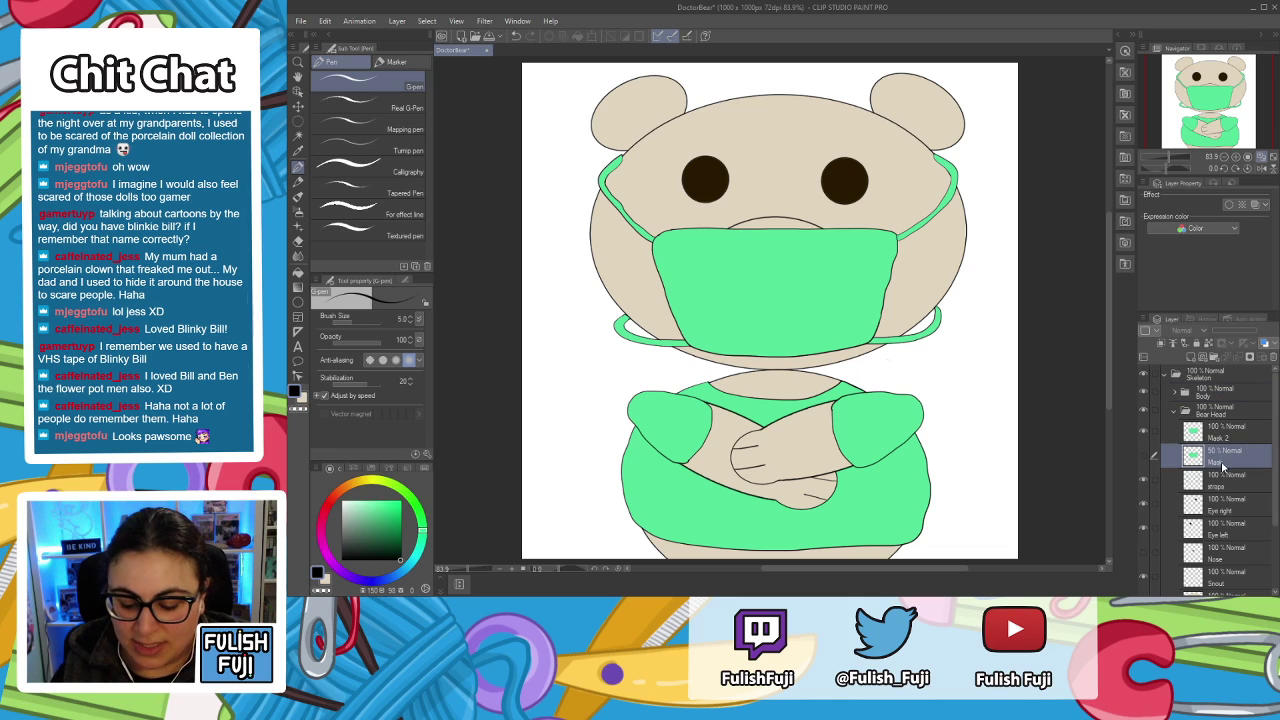
left_click(1272, 357)
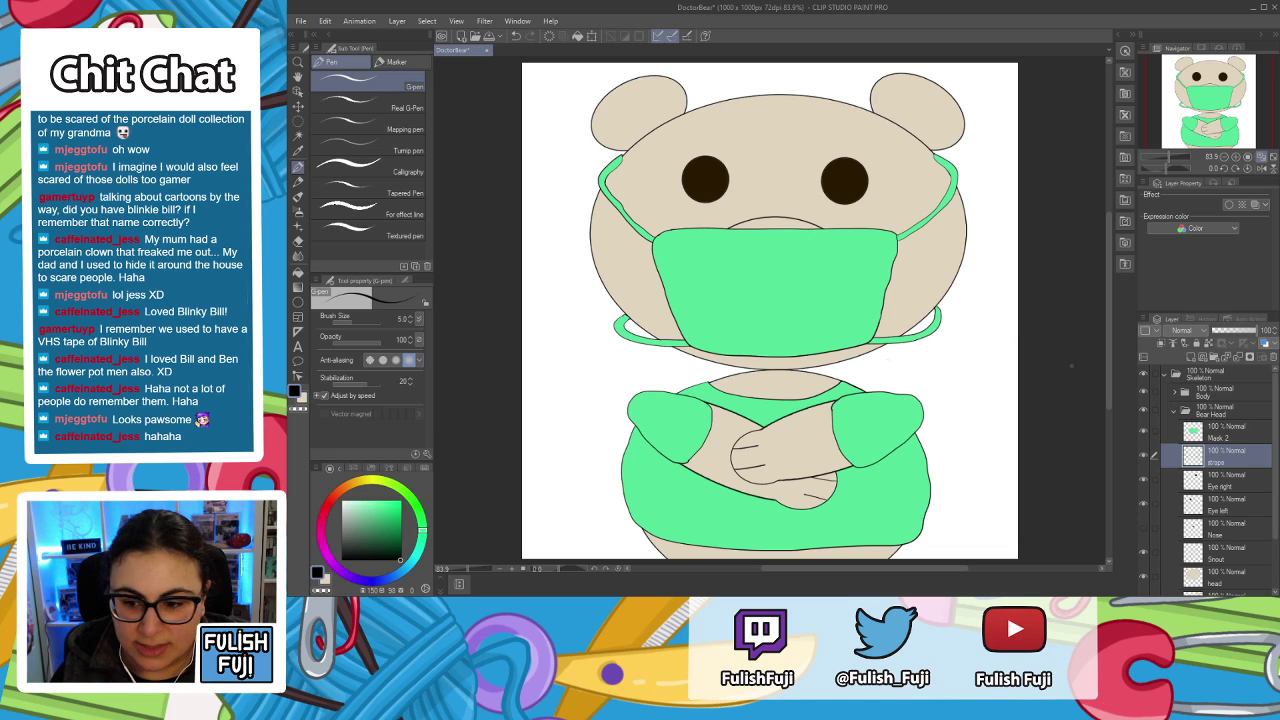
Select the Mask 2 layer, sample the mask's green as the secondary drawing colour and darken it to a deeper green.
left_click(1242, 433)
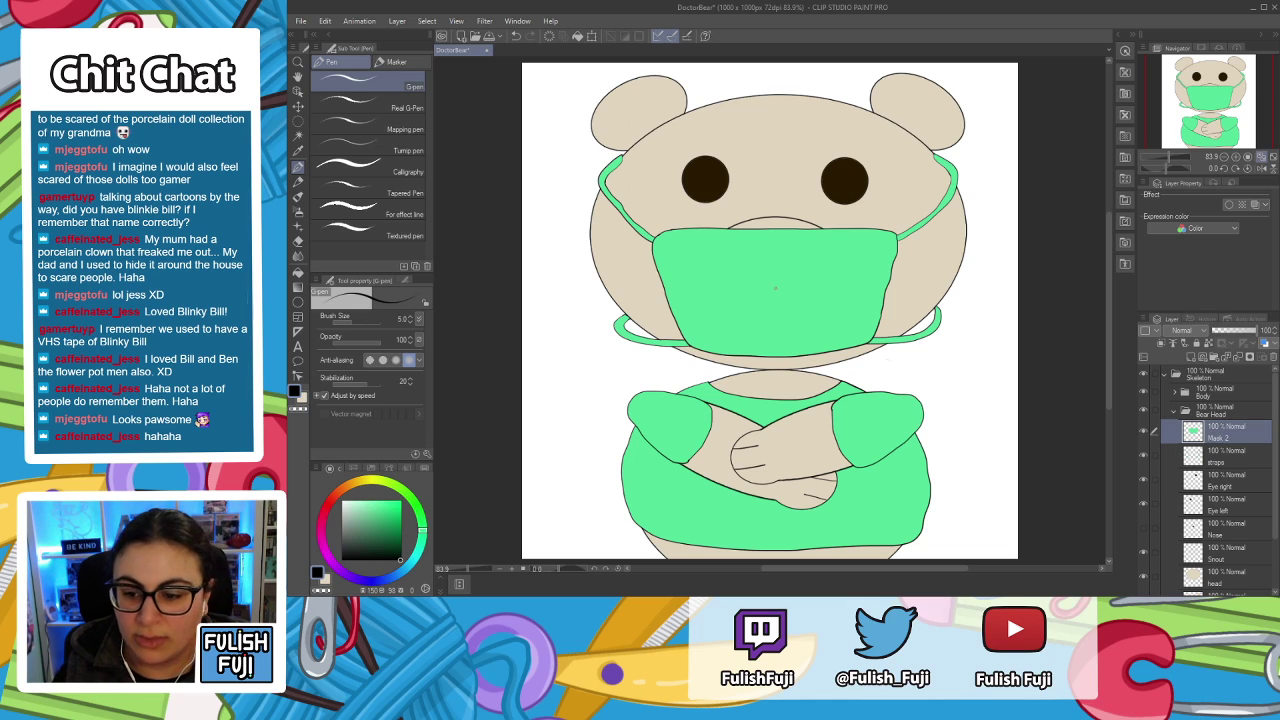
left_click(302, 400)
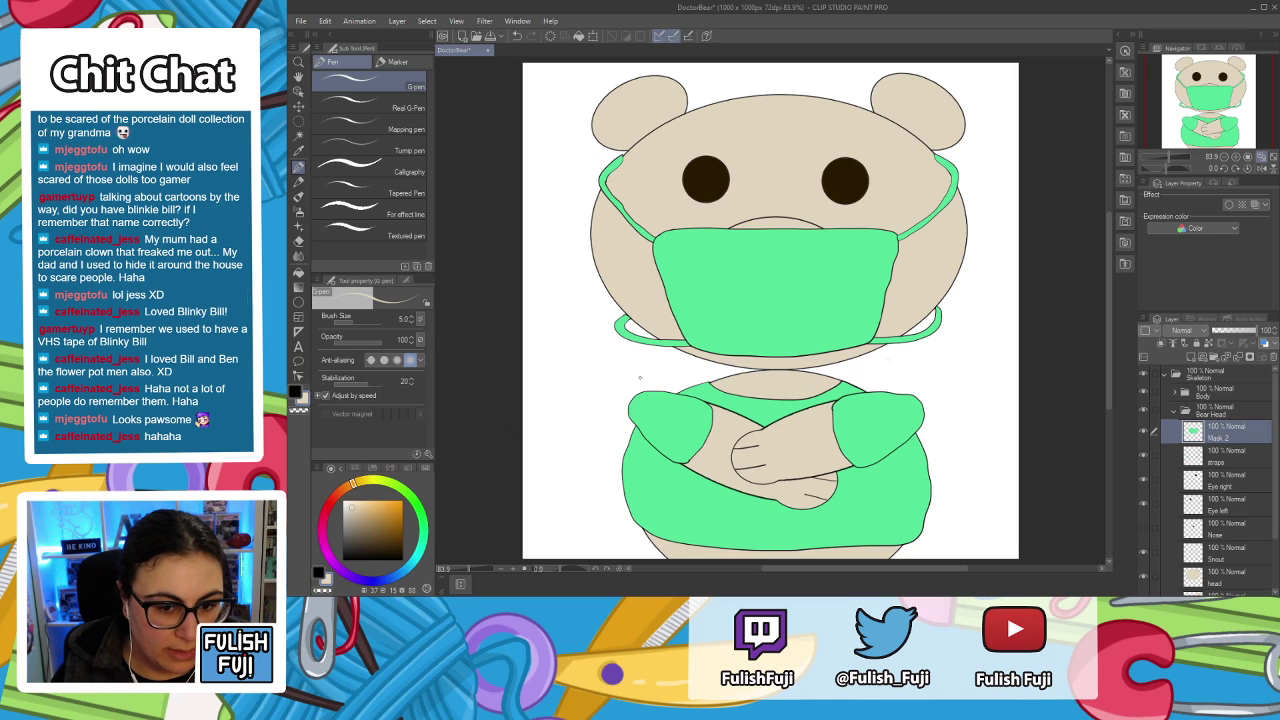
left_click(297, 152)
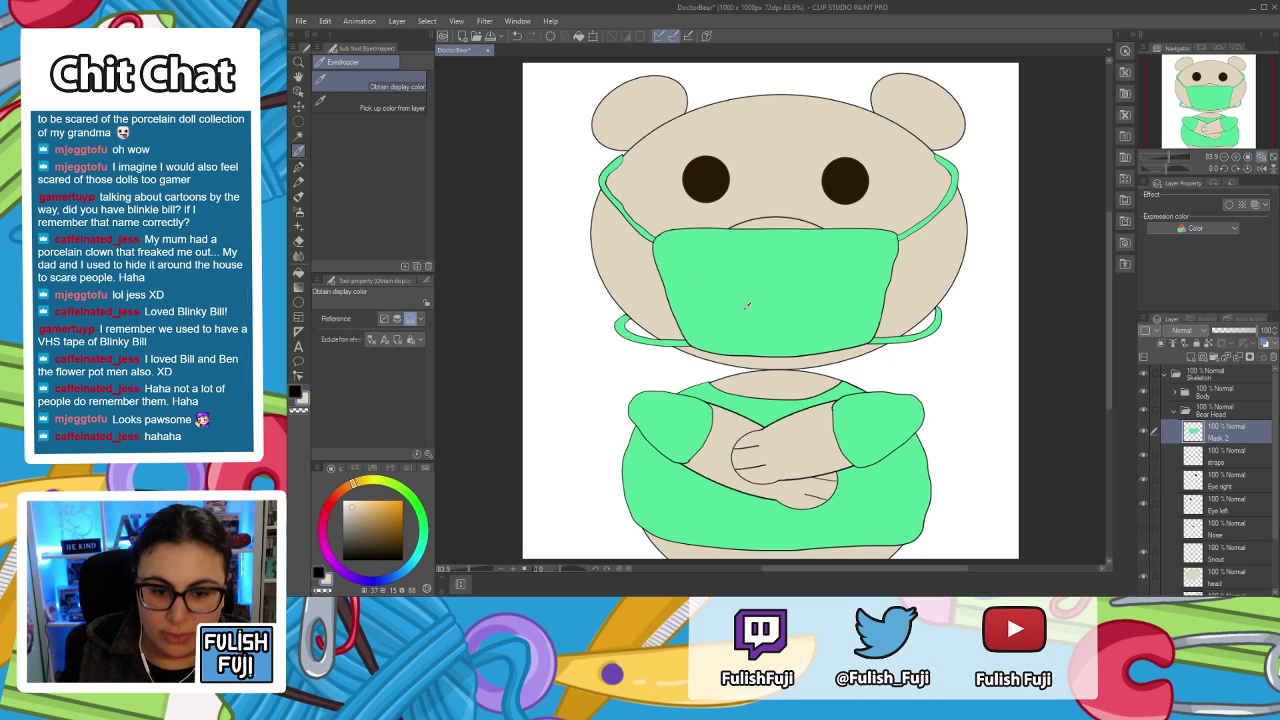
left_click(783, 281)
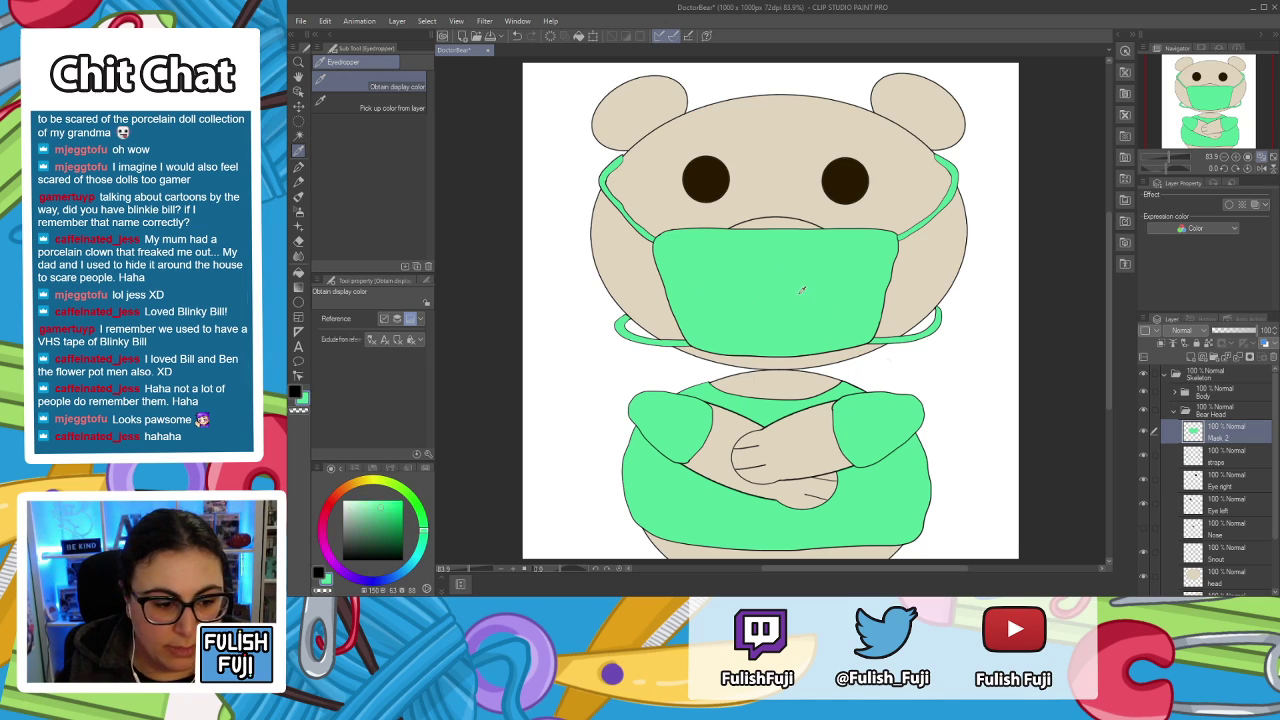
left_click(404, 521)
left_click(400, 520)
left_click(401, 524)
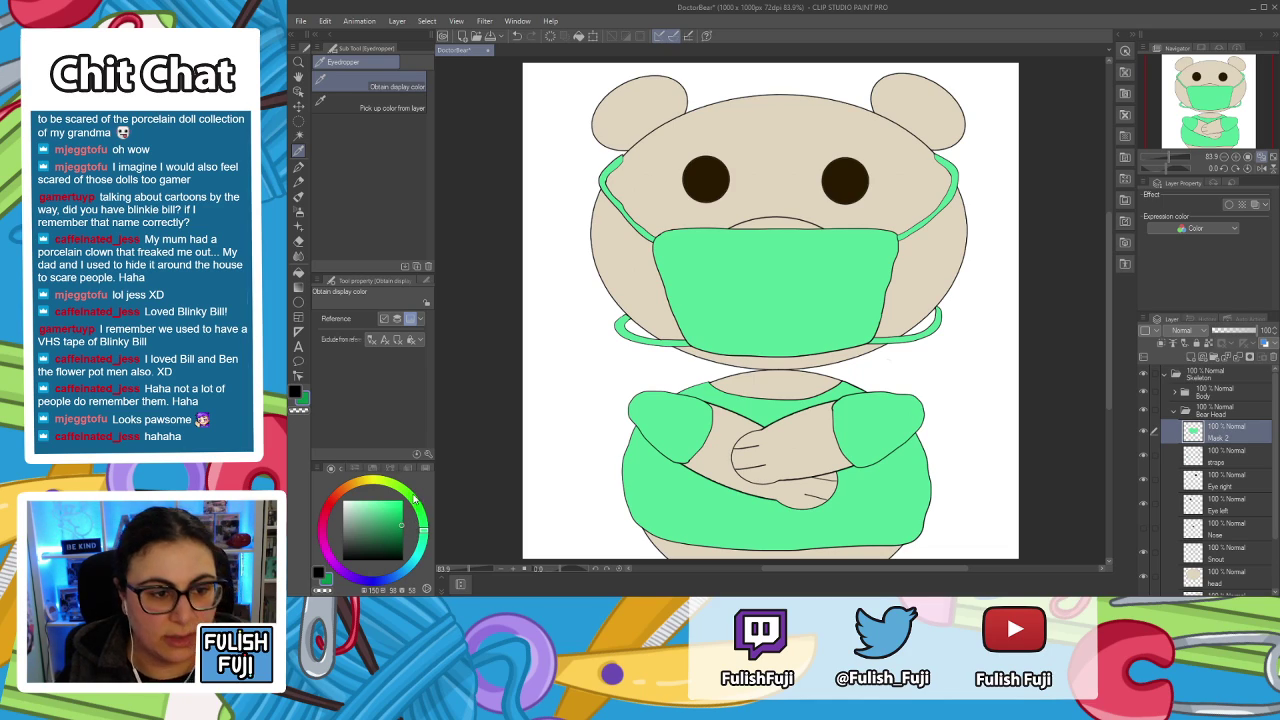
Try a curved crease line on the mask with the G-pen at brush size 10, and undo it.
key("p")
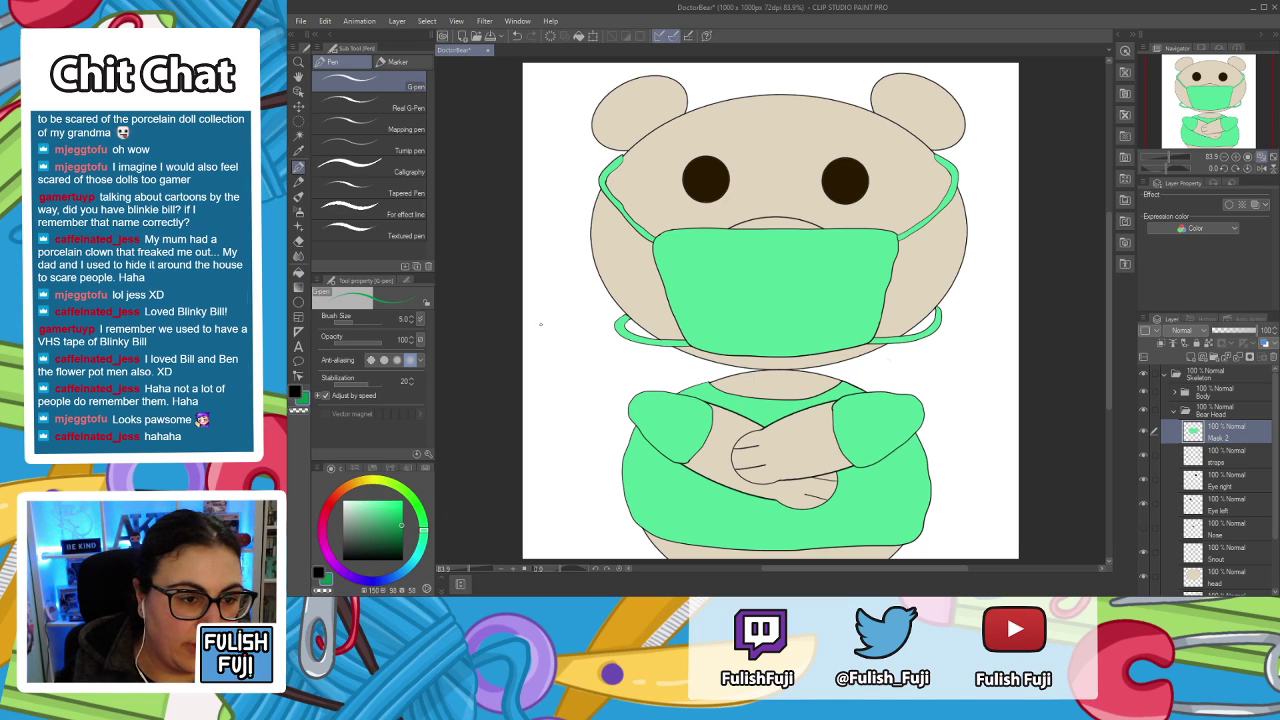
scroll(406, 318, "up", 2)
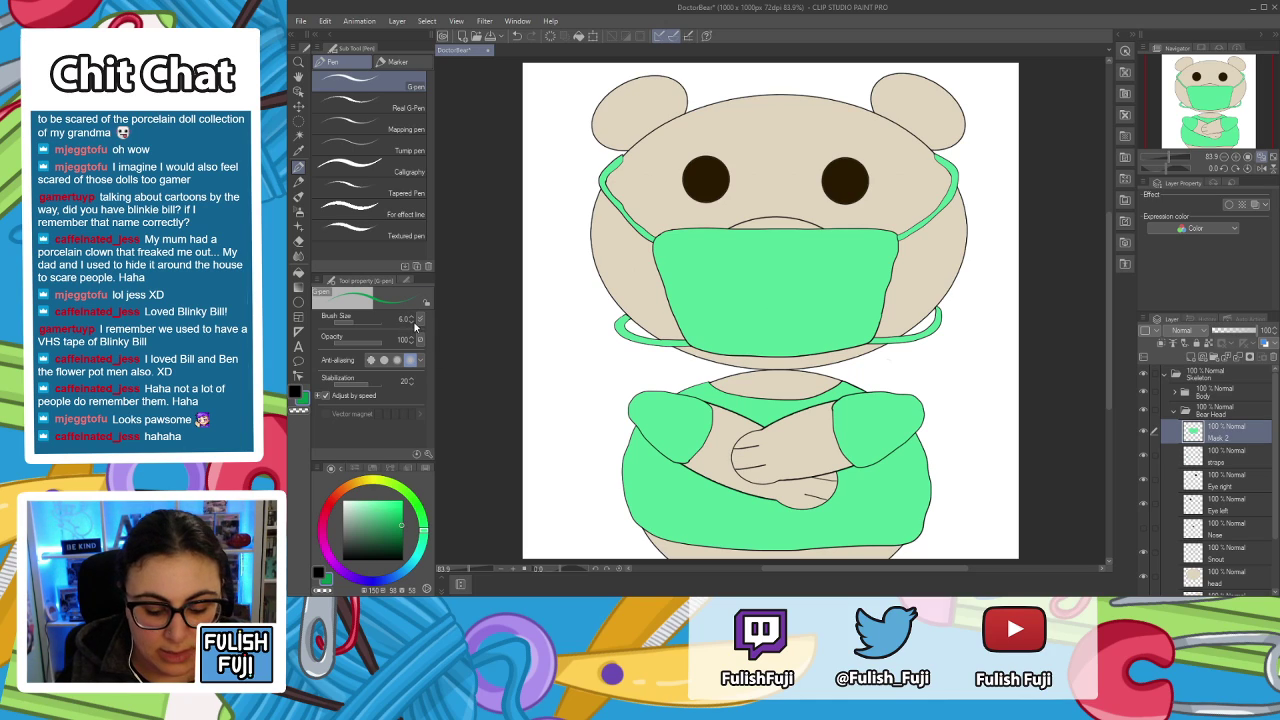
scroll(420, 325, "up", 3)
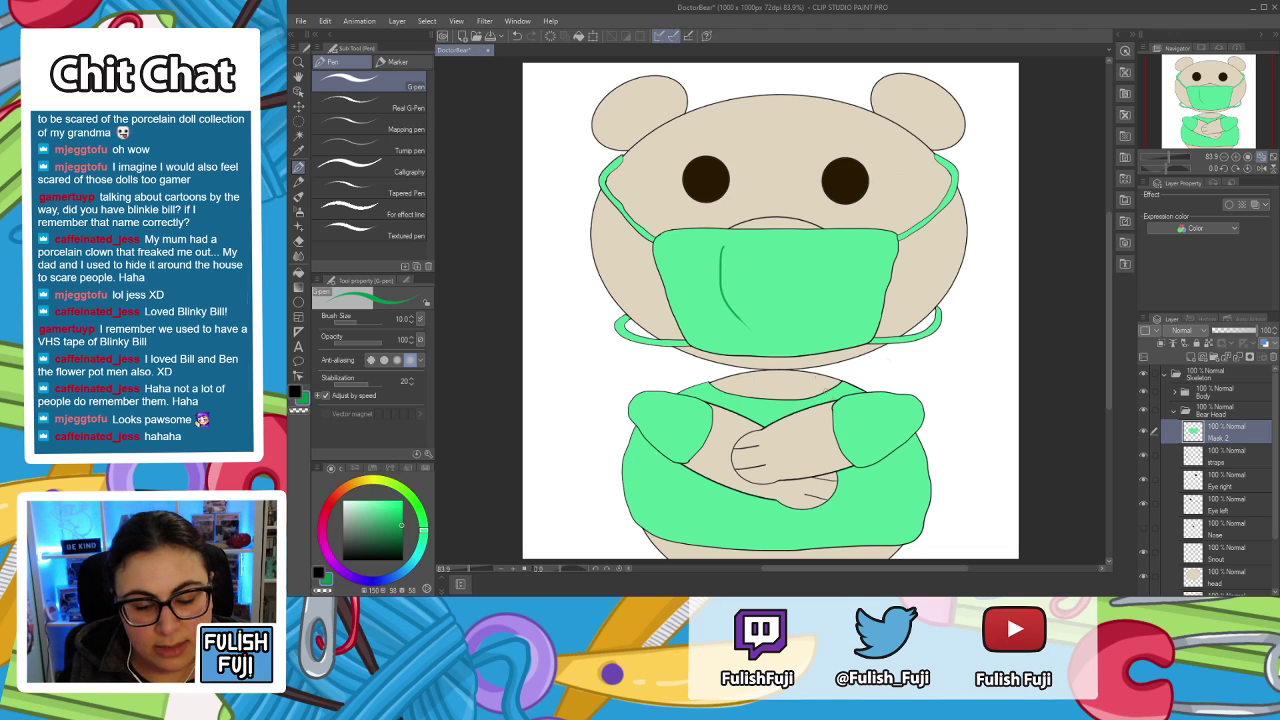
key("ctrl+z")
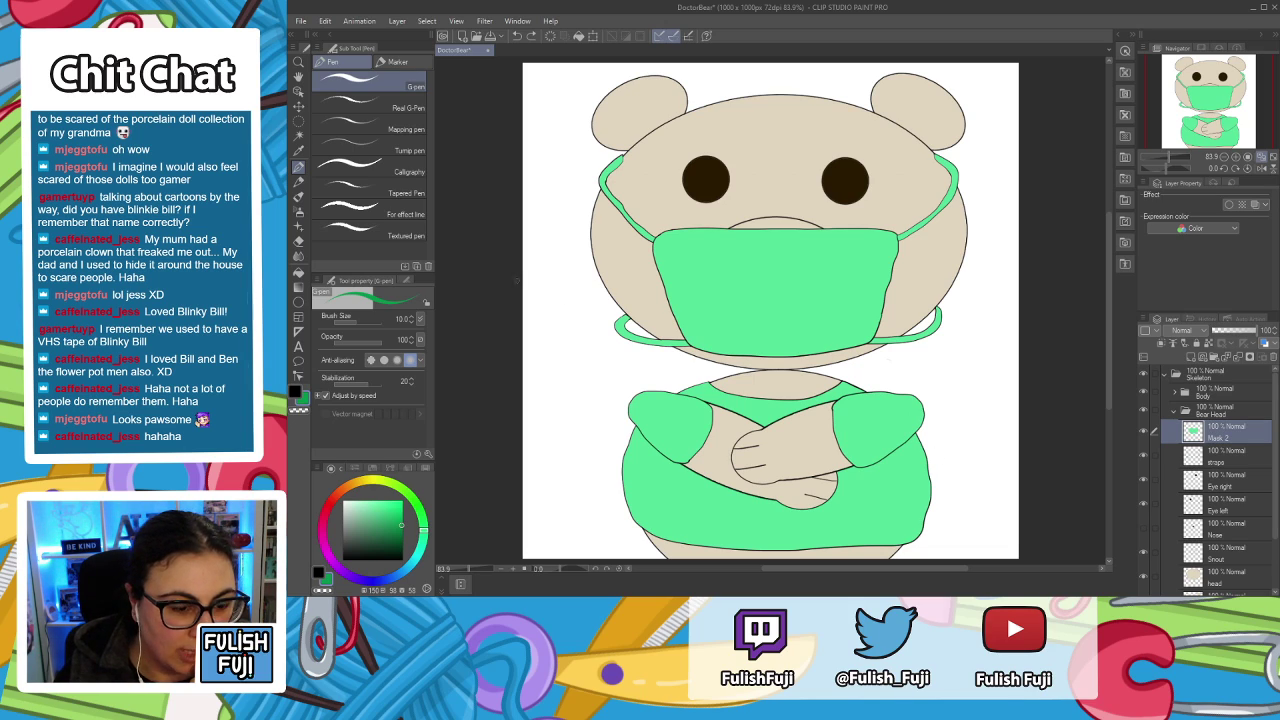
Try a curved crease across the lower mask with the Gouache brush at size 15, and undo it.
key("b")
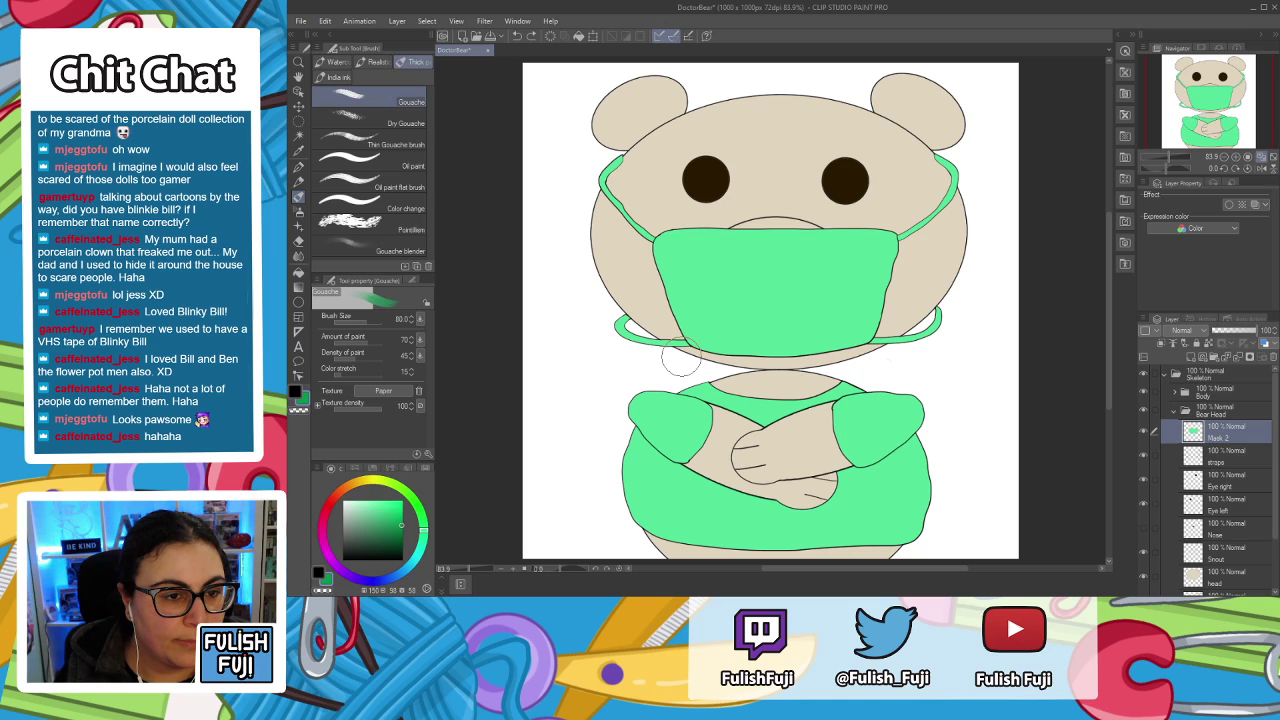
left_click(403, 318)
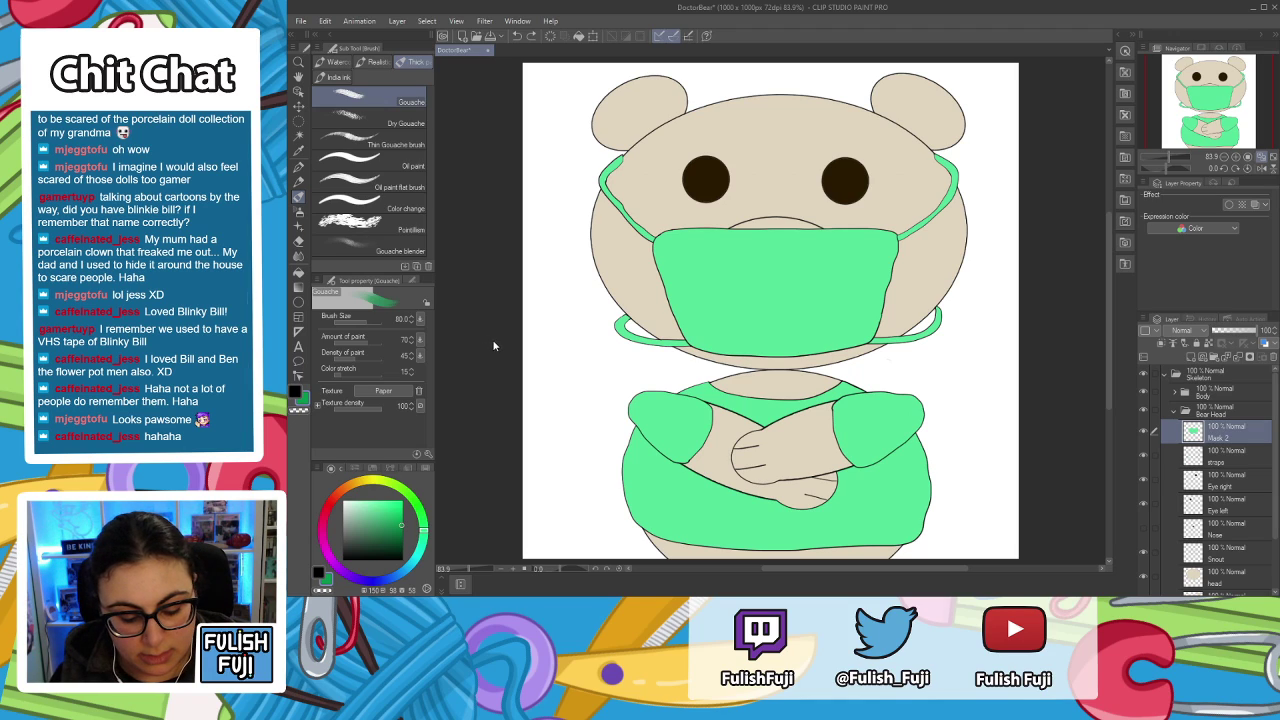
type("15")
key("Return")
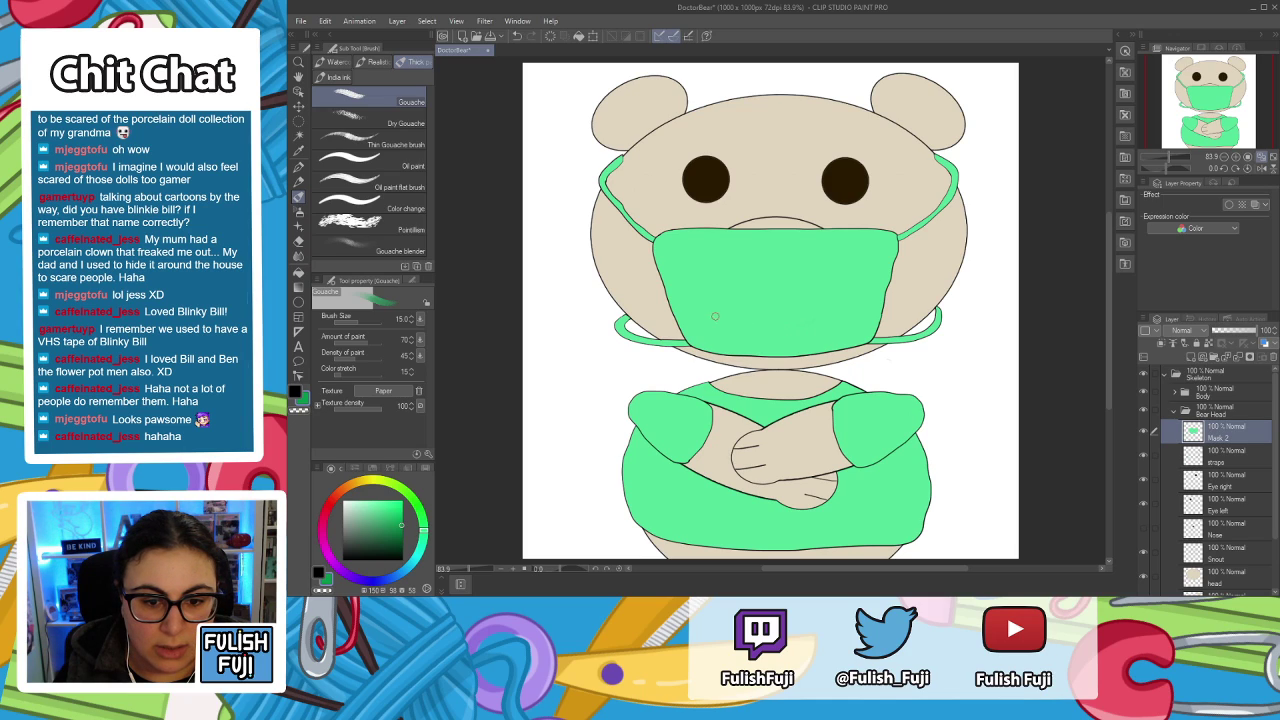
mouse_move(719, 310)
left_mouse_down()
mouse_move(748, 329)
mouse_move(796, 329)
mouse_move(822, 312)
left_mouse_up()
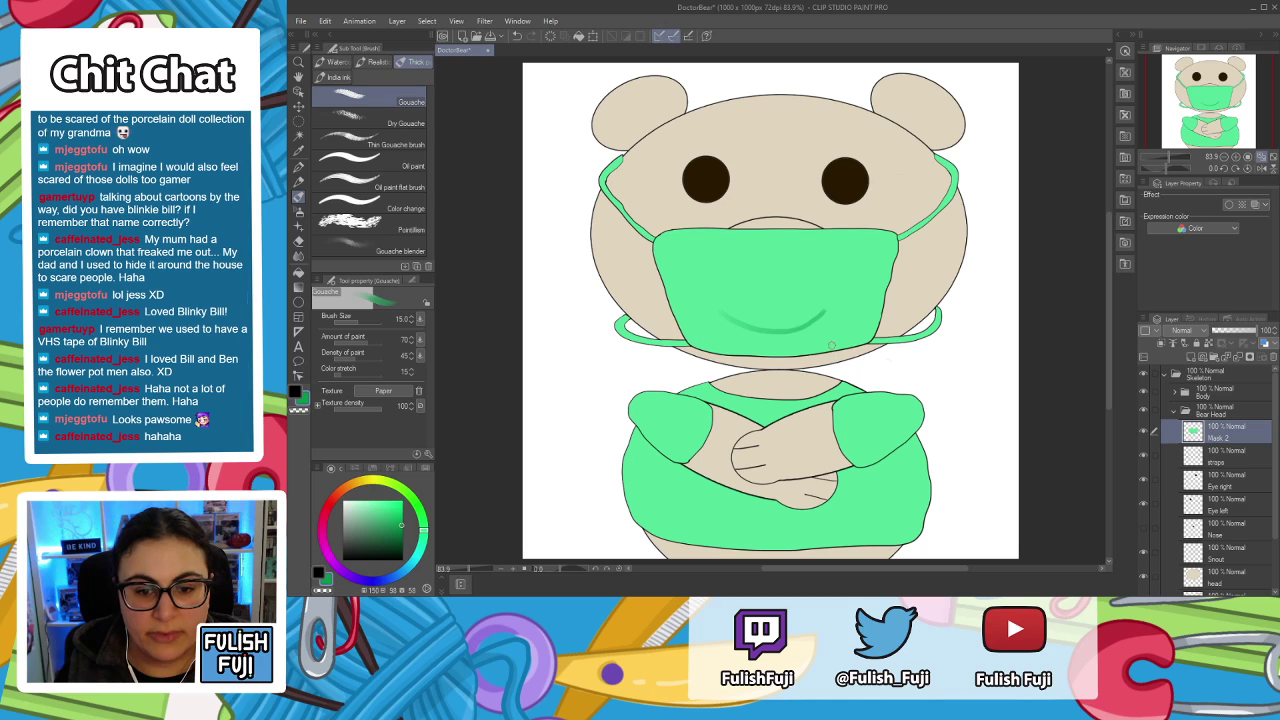
key("ctrl+z")
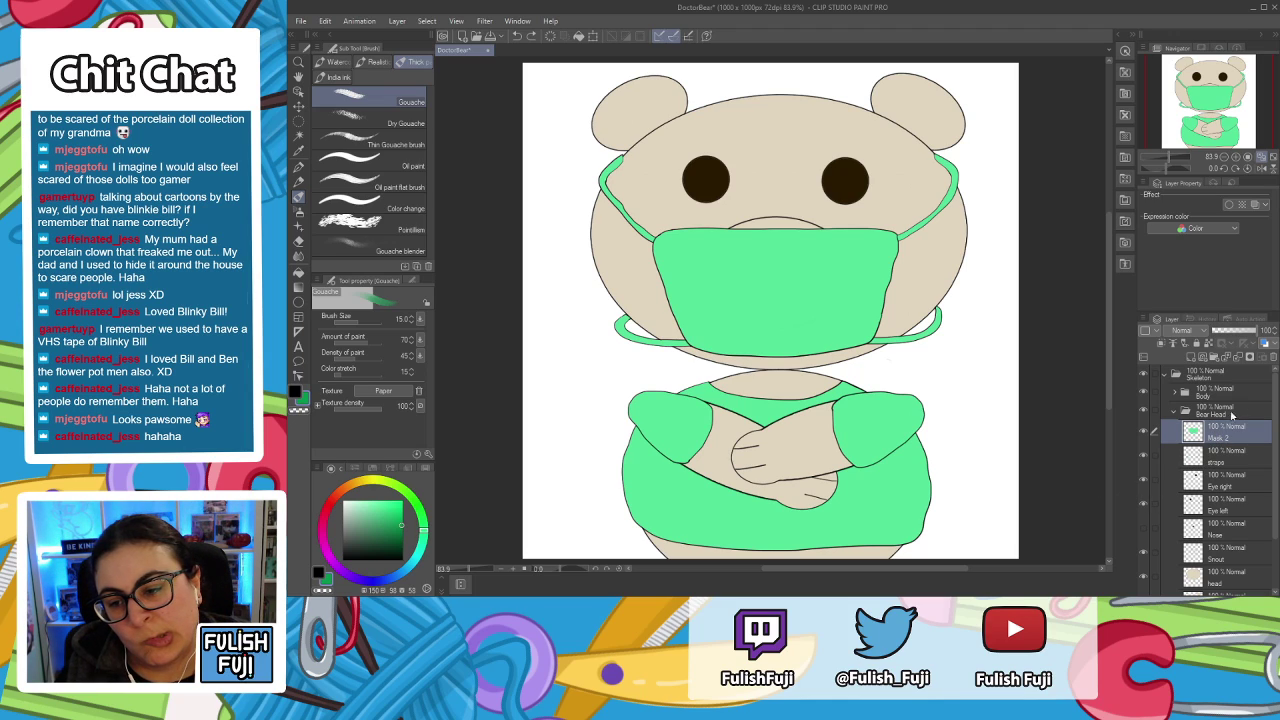
Add a new layer above Mask 2 in the Bear Head folder and name it "Mask creases".
left_click(1174, 411)
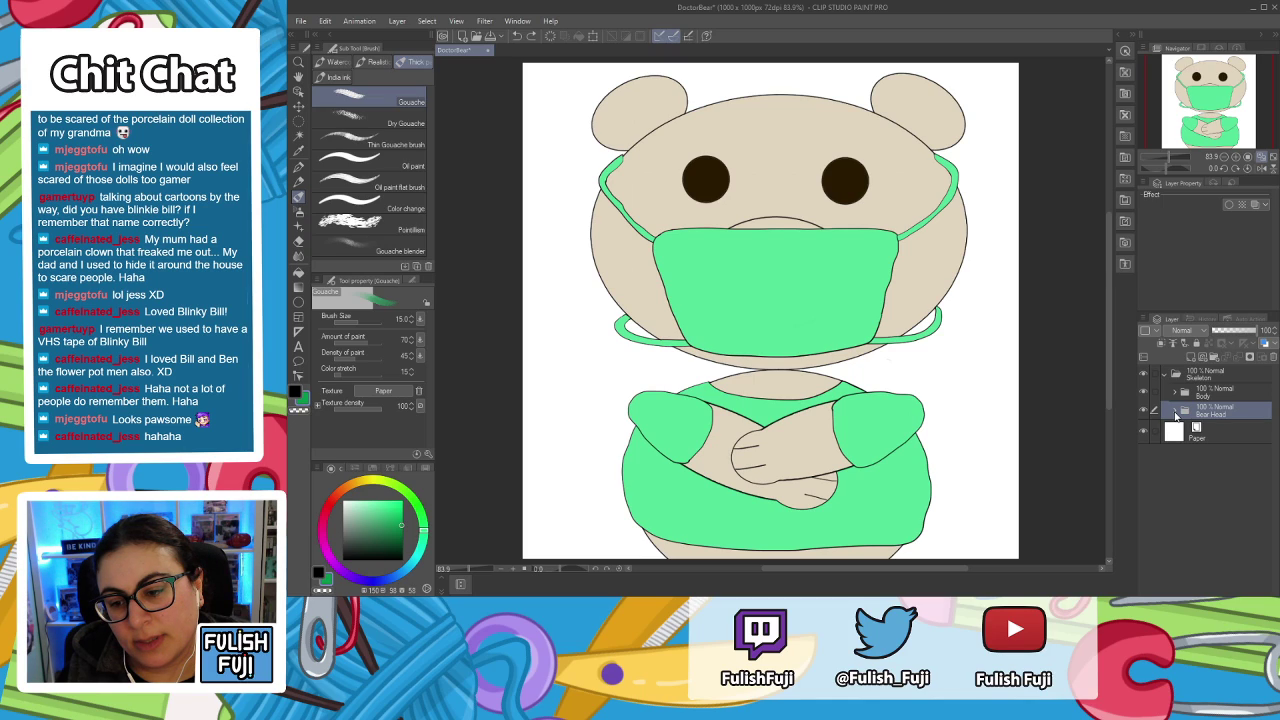
left_click(1176, 411)
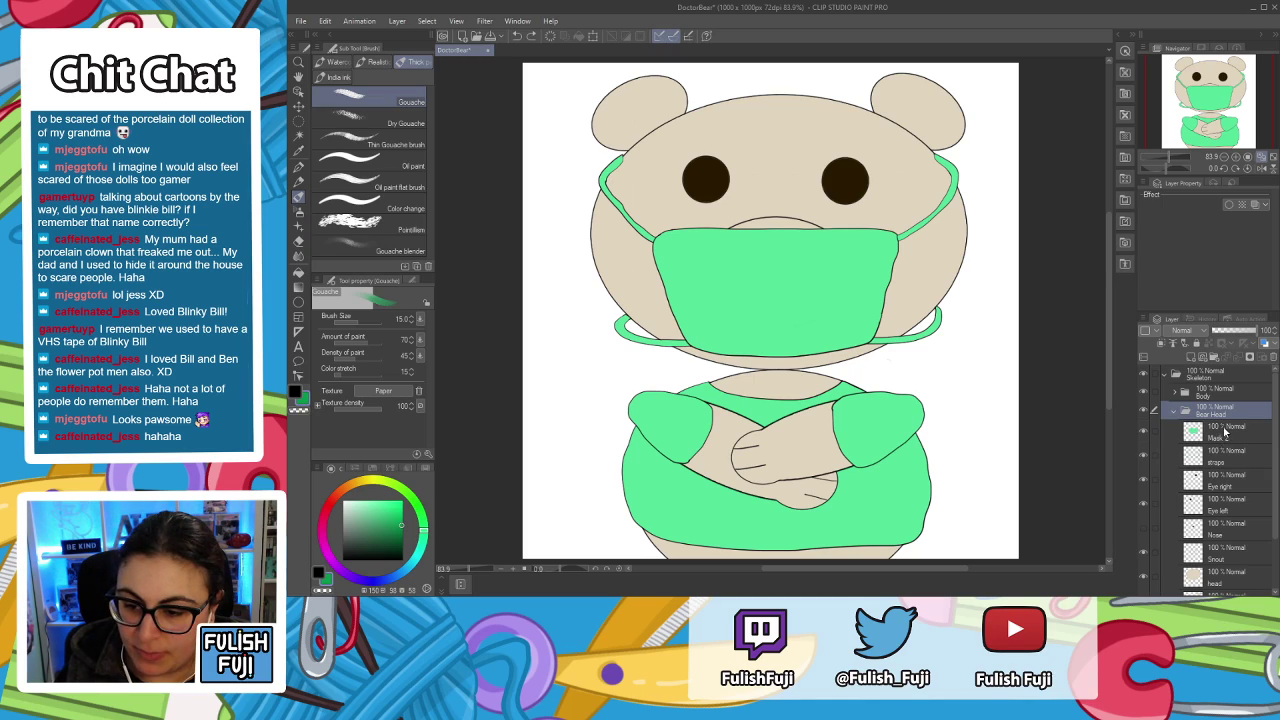
left_click(1226, 432)
left_click(1192, 358)
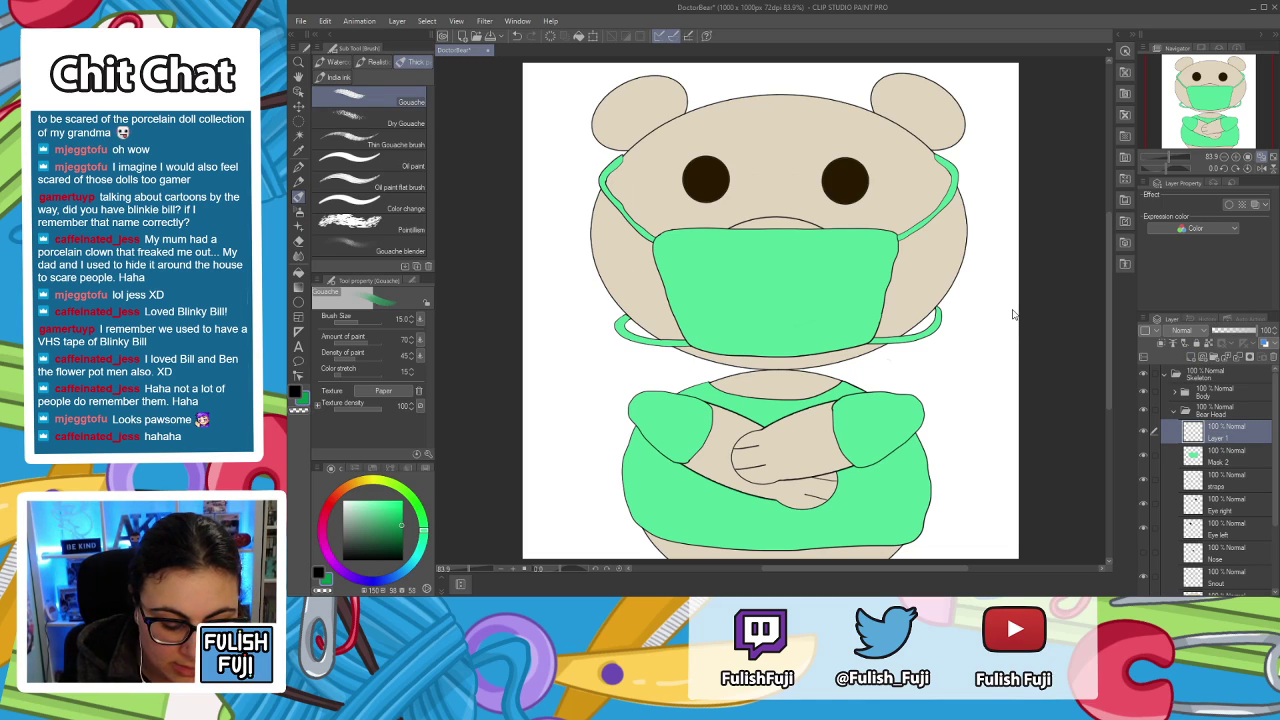
type("Mask creases")
key("Return")
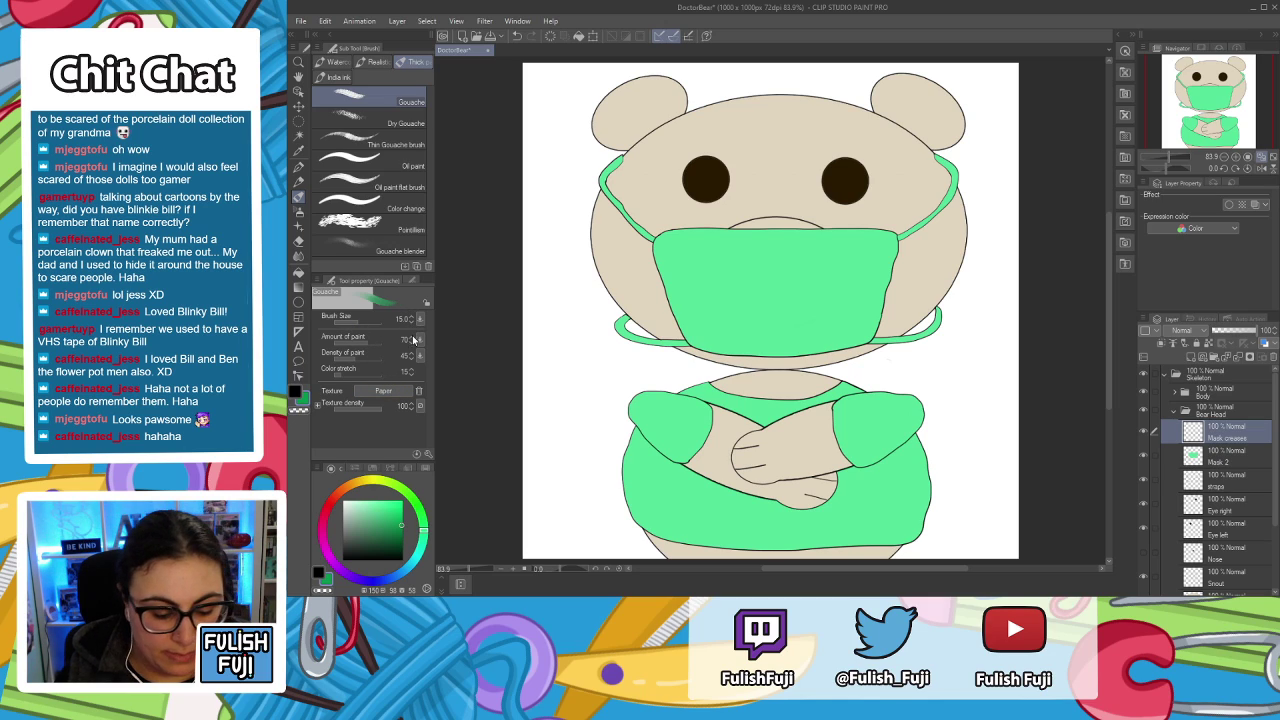
Try curved crease strokes on the Mask creases layer with the Gouache brush at size 25, and undo them.
key("bracketright")
key("bracketright")
key("bracketright")
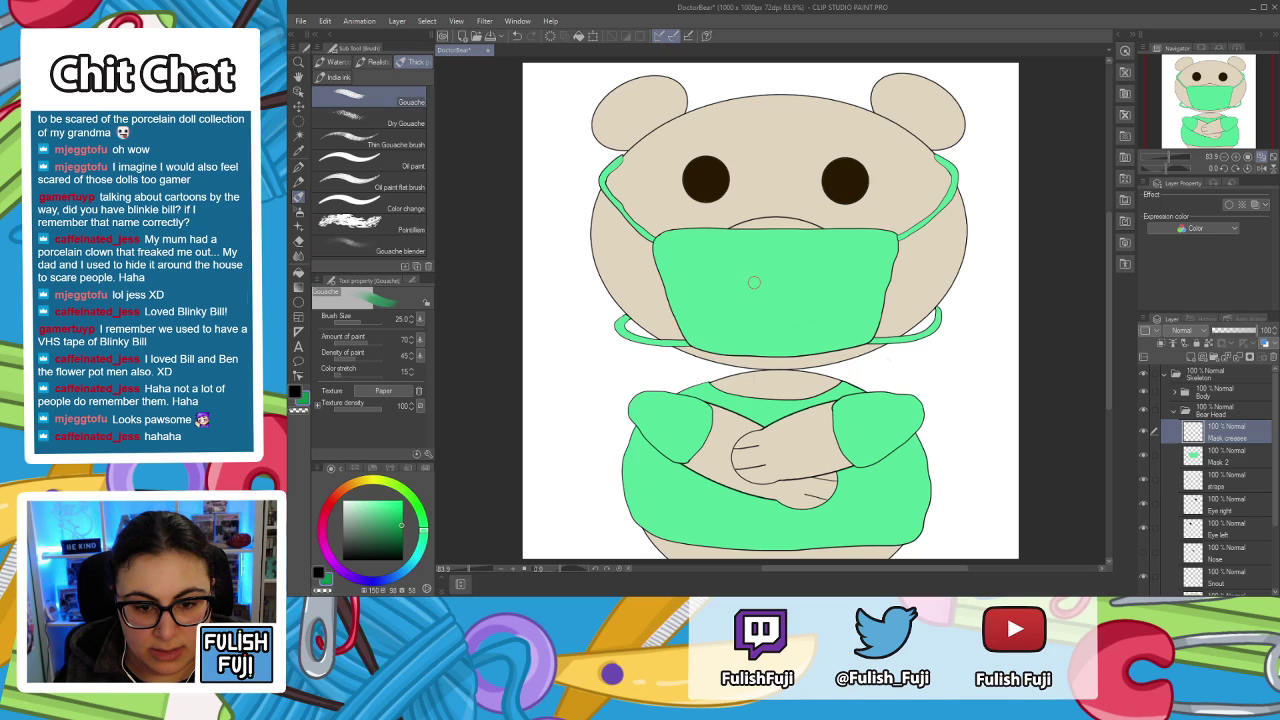
mouse_move(723, 290)
left_mouse_down()
mouse_move(777, 283)
mouse_move(762, 313)
mouse_move(793, 313)
mouse_move(827, 296)
mouse_move(832, 248)
left_mouse_up()
key("ctrl+z")
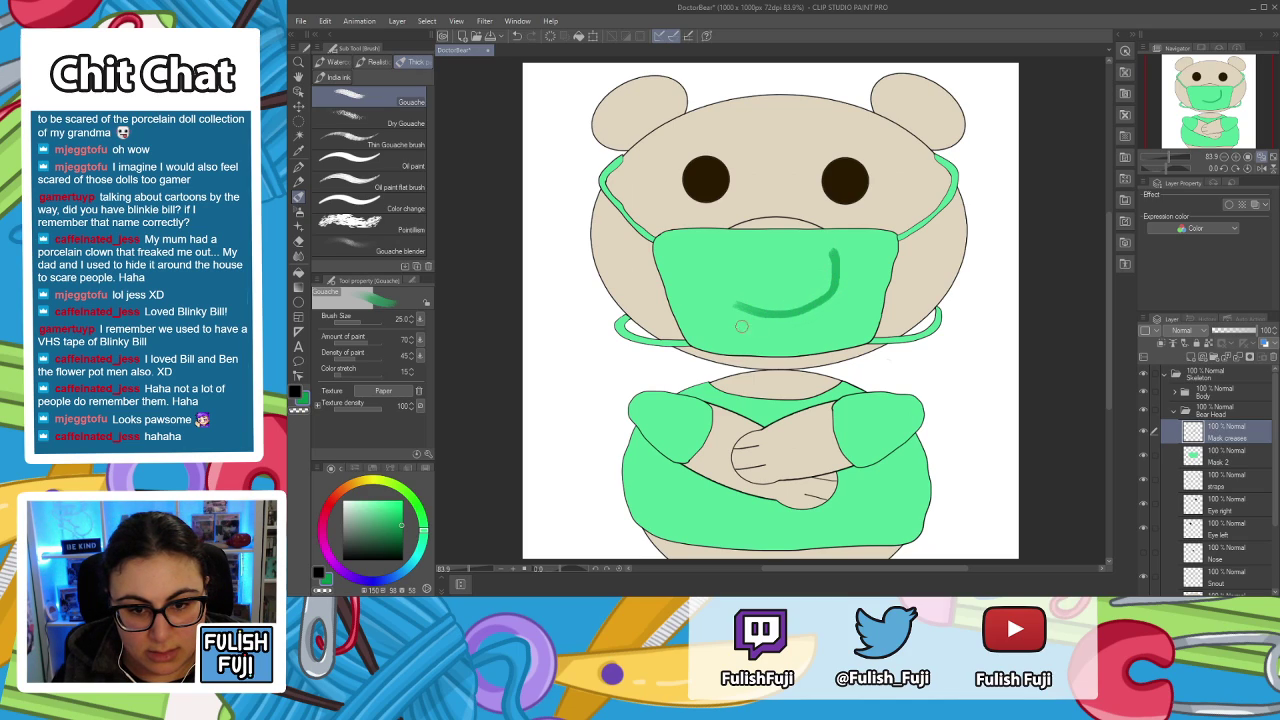
left_click_drag(740, 307, 723, 255)
key("ctrl+z")
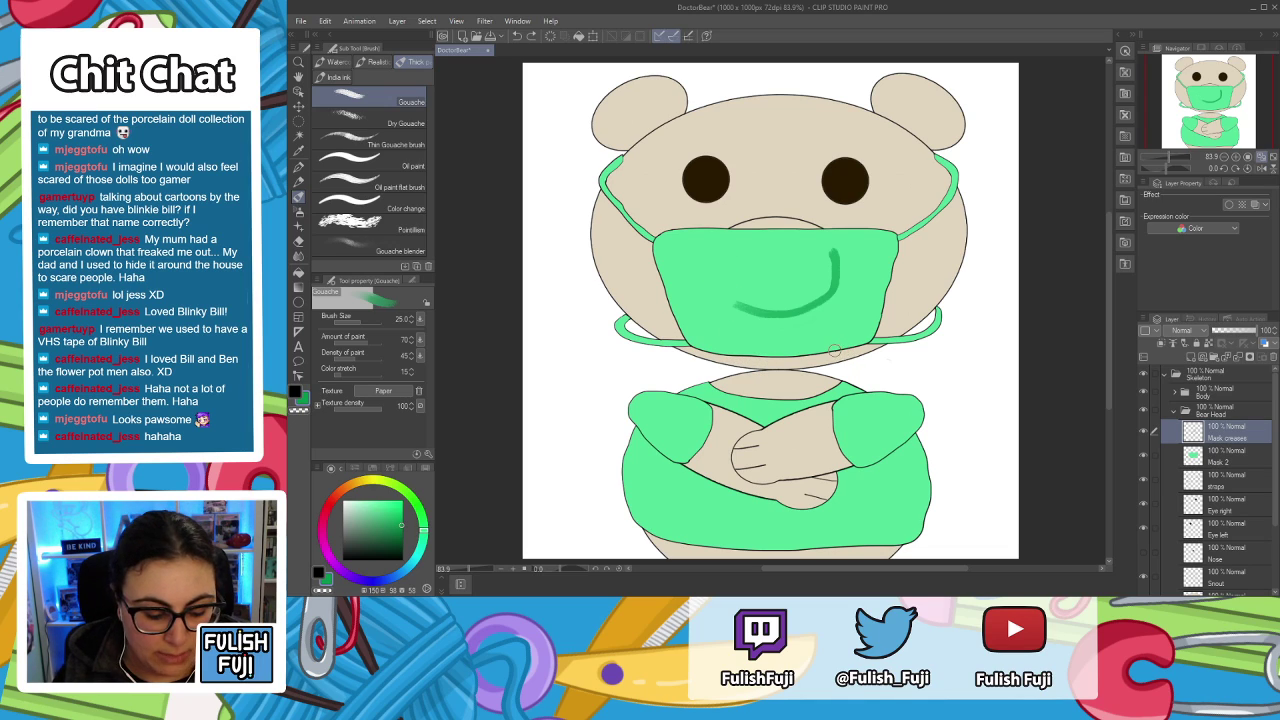
key("ctrl+z")
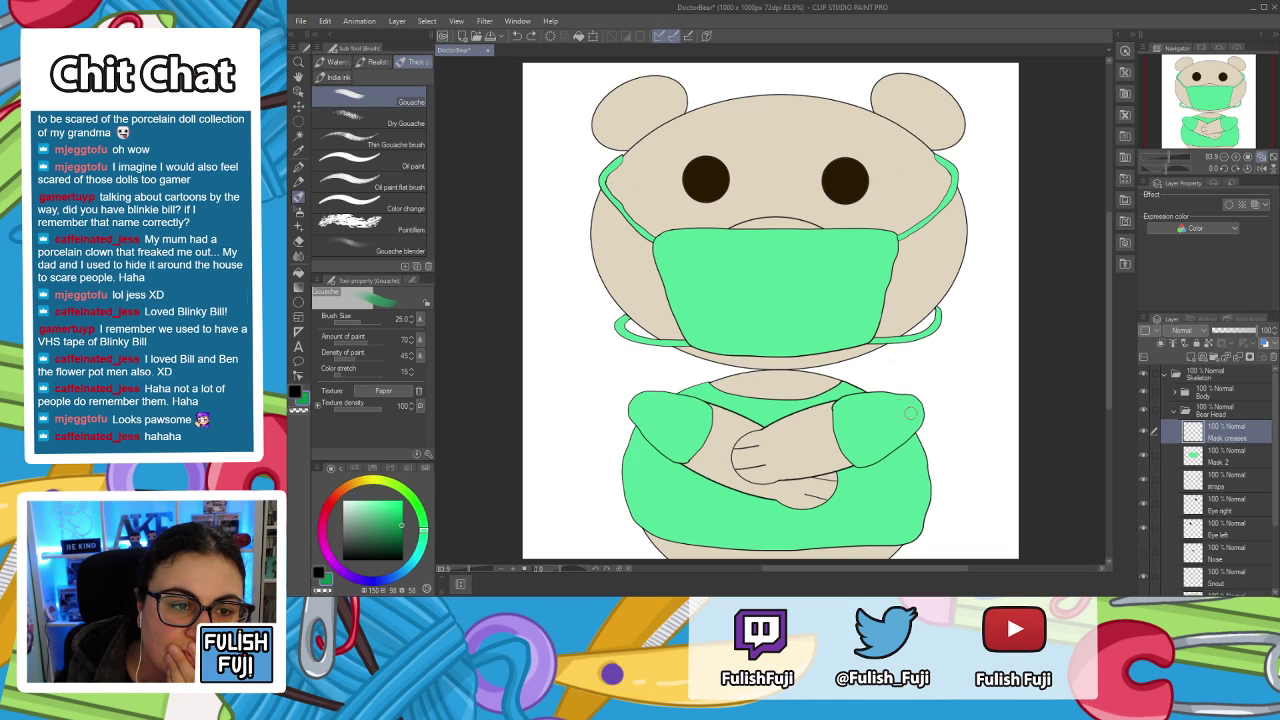
Paint three soft dark green creases on each side of the mask with the Transparent watercolor brush at size 30.
left_click(341, 63)
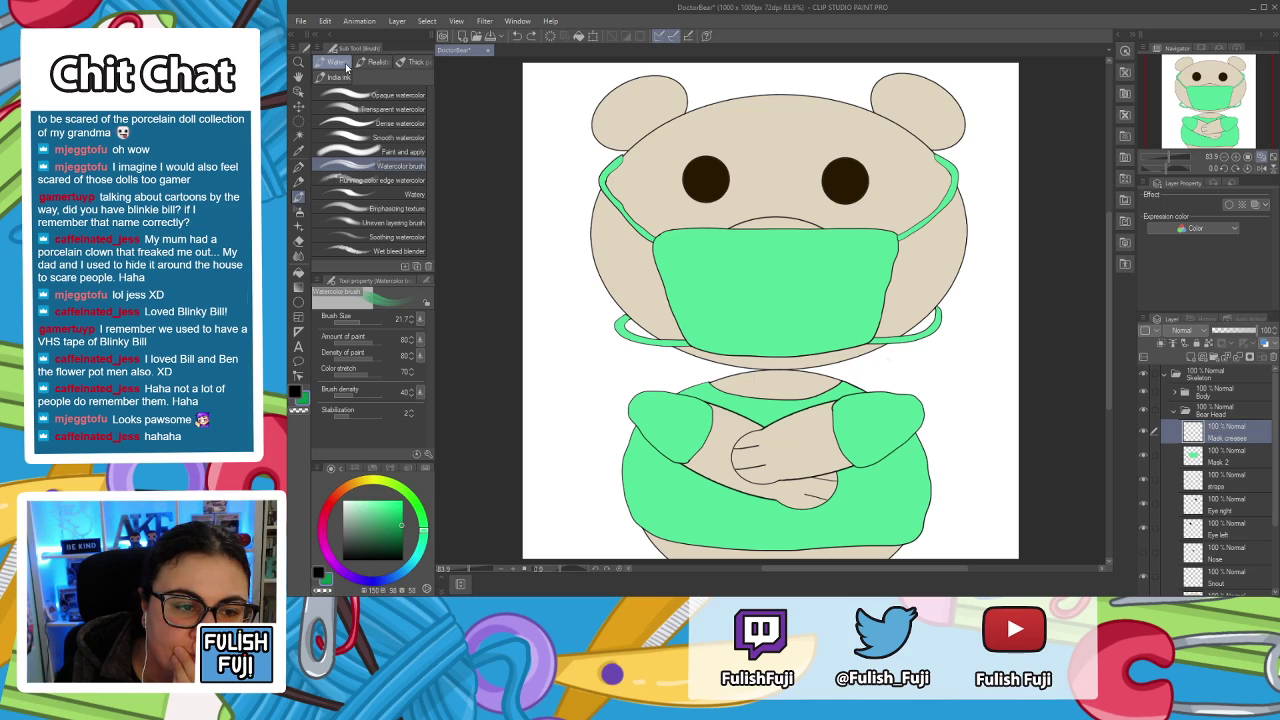
left_click(395, 111)
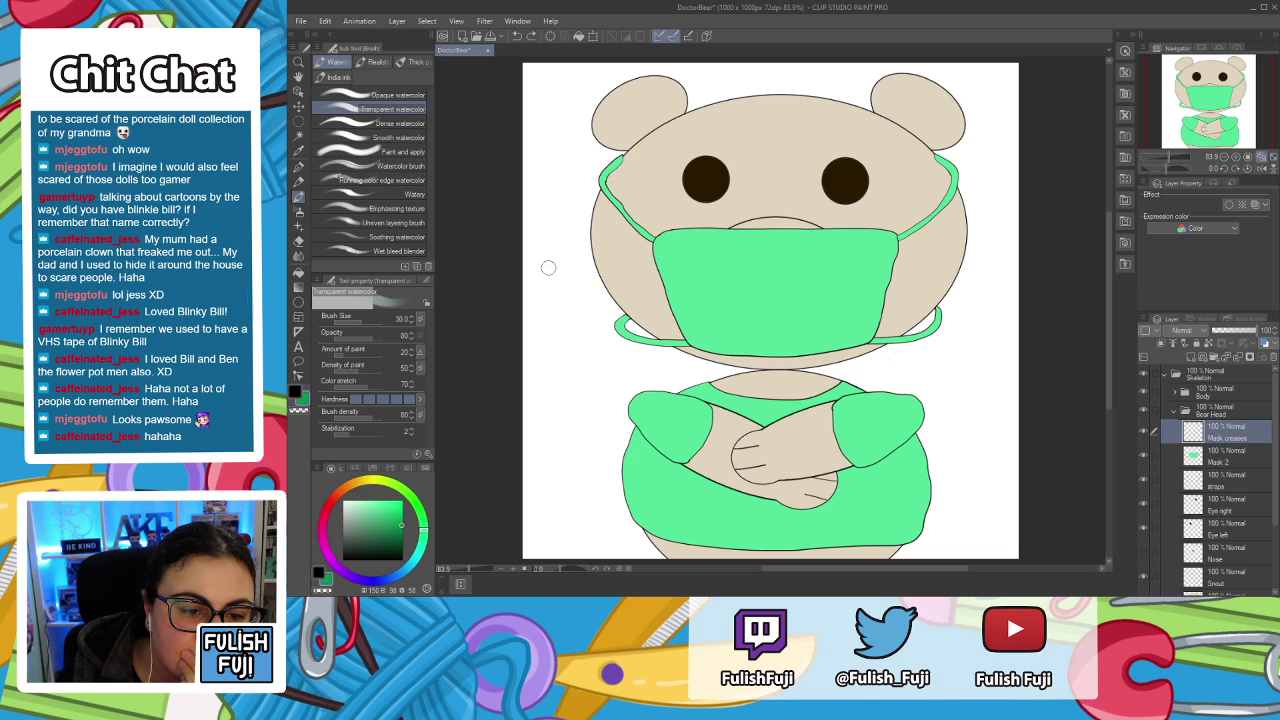
mouse_move(724, 297)
left_mouse_down()
mouse_move(786, 321)
mouse_move(838, 303)
left_mouse_up()
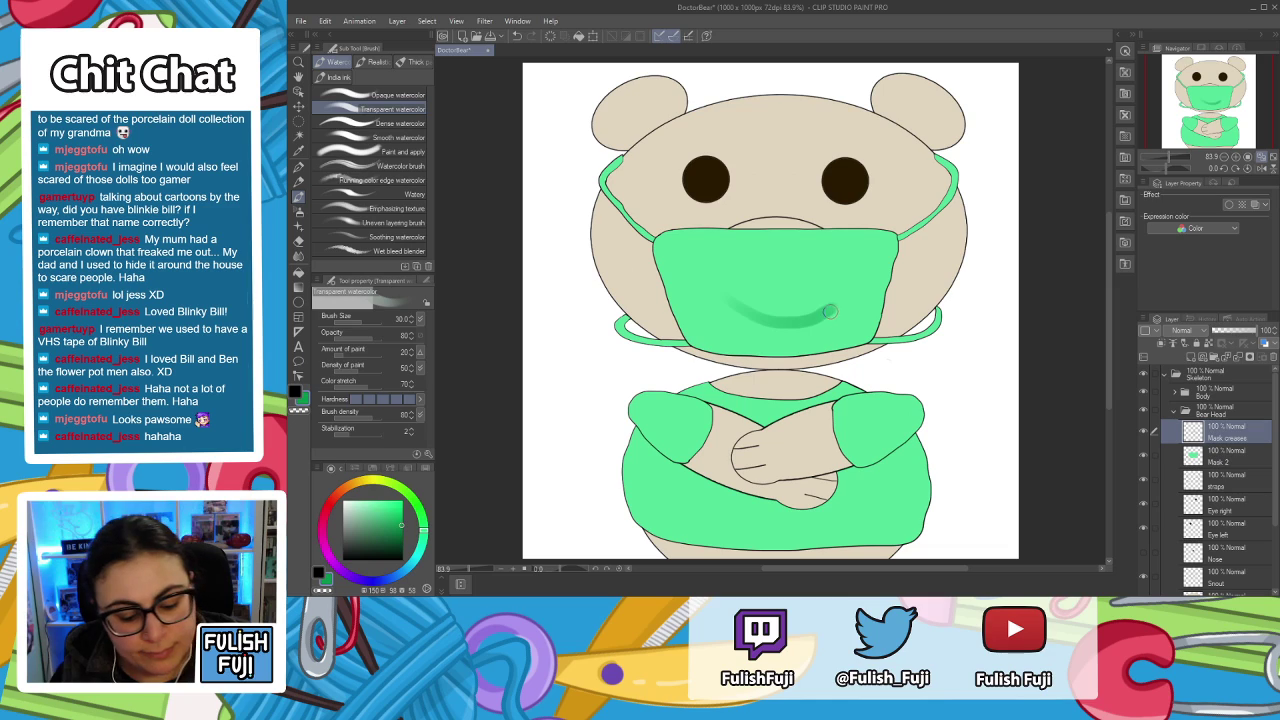
key("ctrl+z")
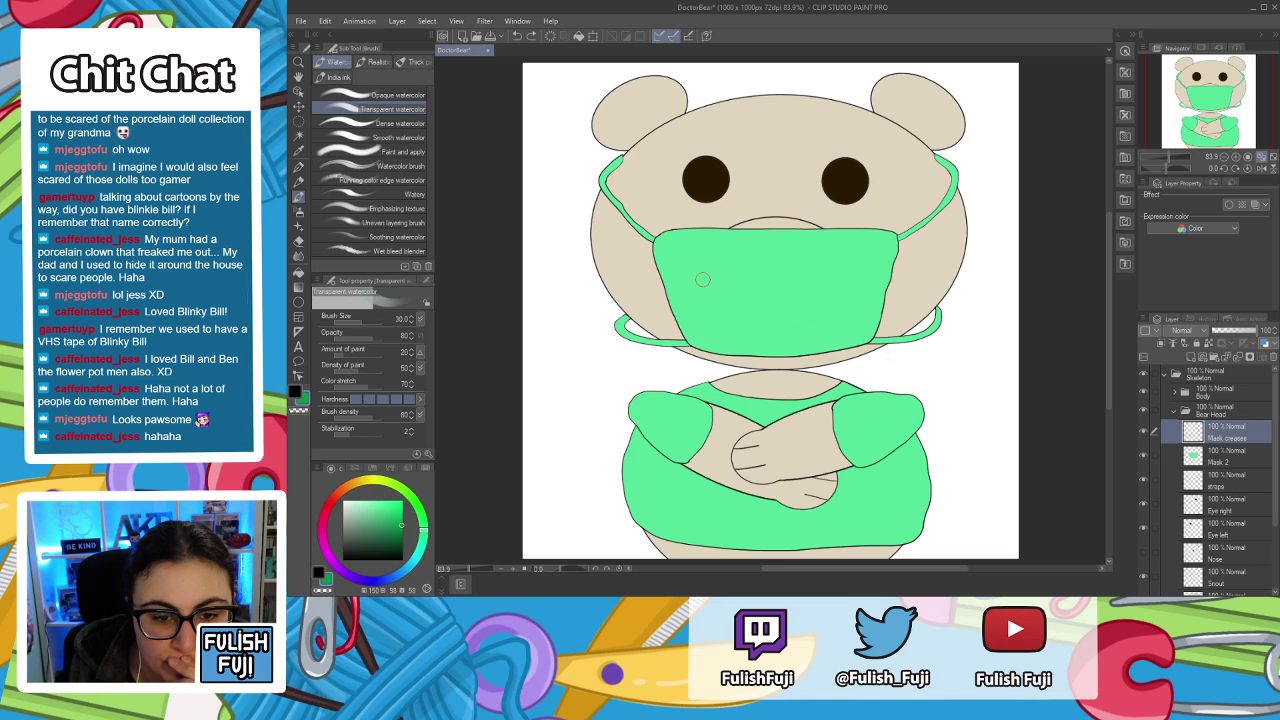
left_click_drag(677, 252, 742, 261)
left_click_drag(682, 293, 750, 294)
left_click_drag(710, 338, 772, 308)
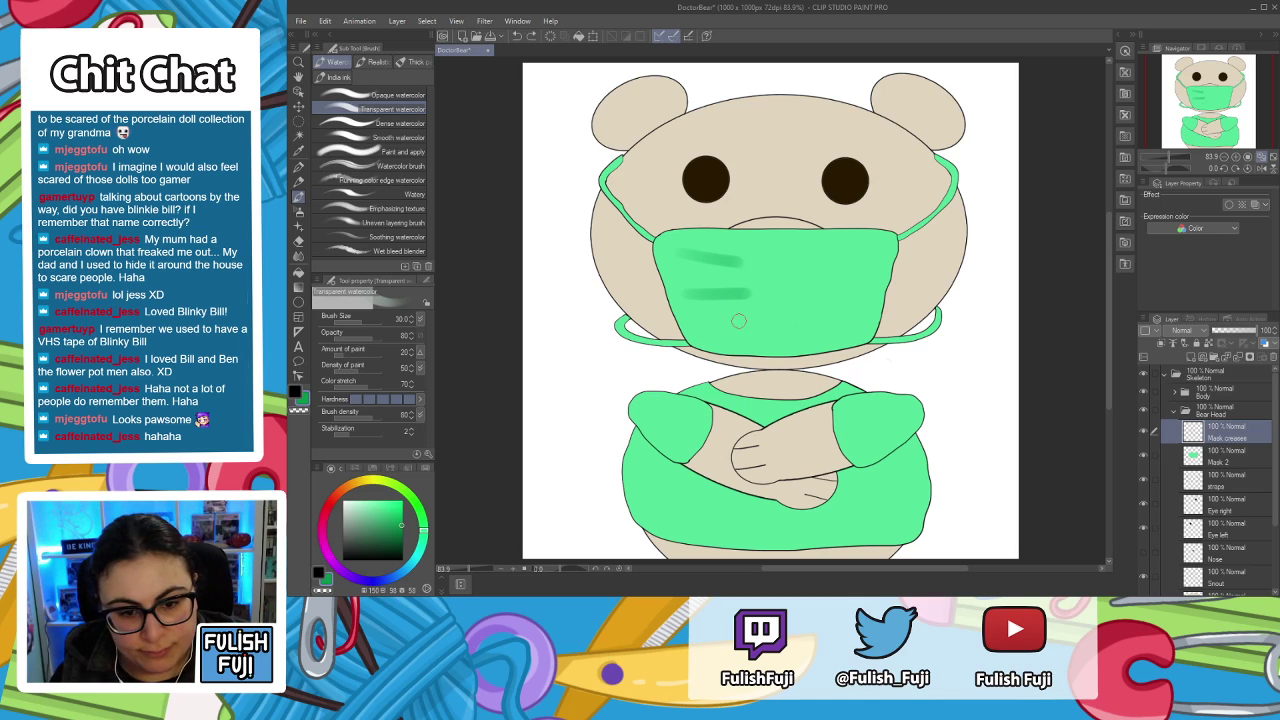
left_click_drag(696, 342, 756, 318)
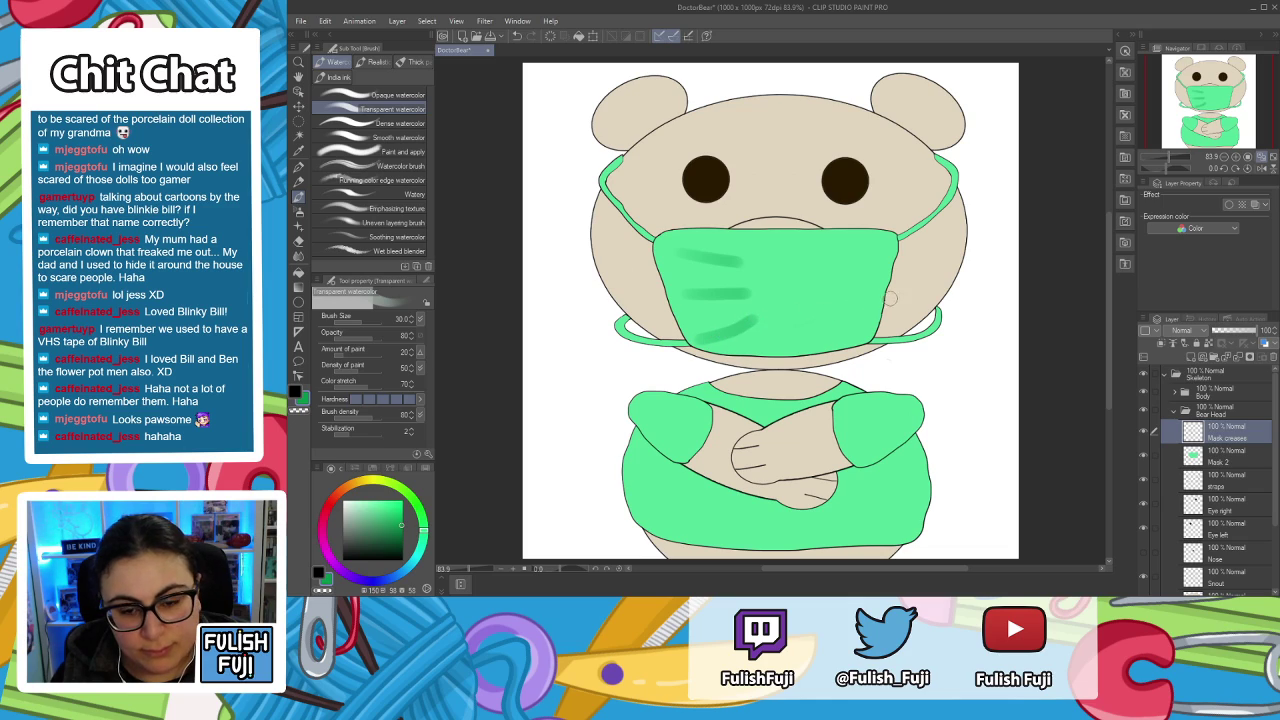
mouse_move(864, 330)
left_mouse_down()
mouse_move(805, 318)
mouse_move(857, 293)
mouse_move(808, 293)
left_mouse_up()
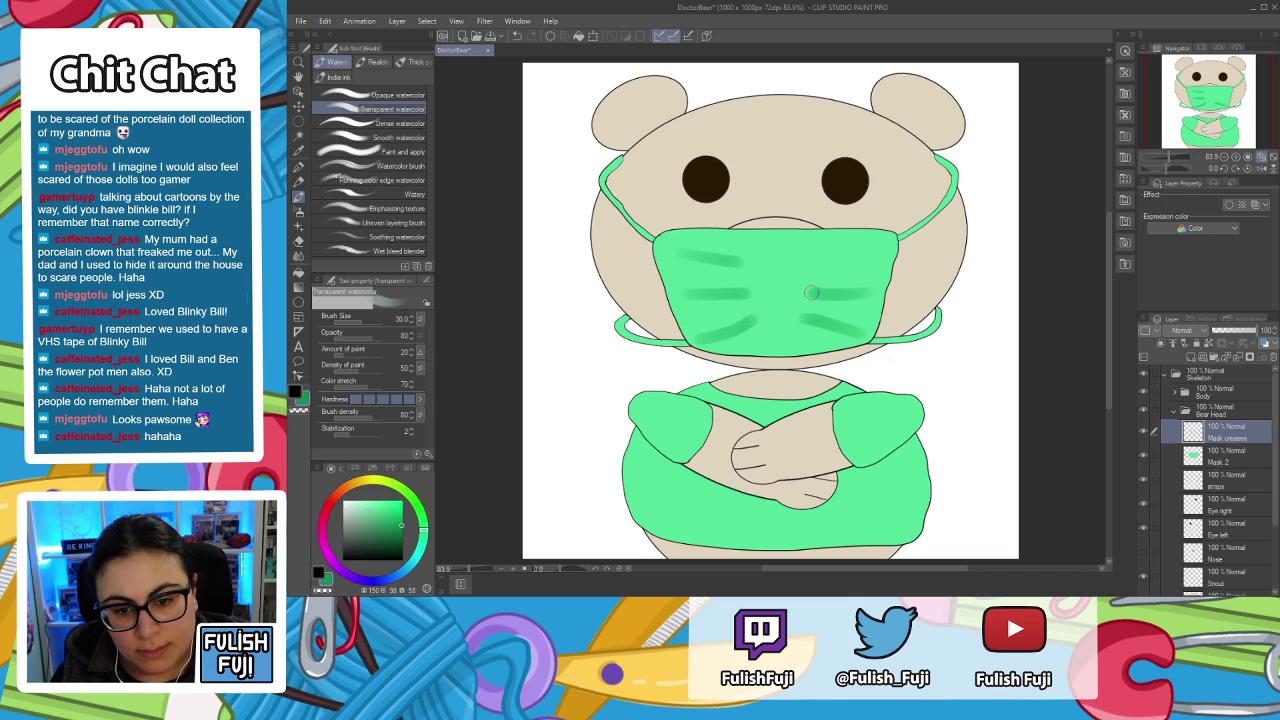
left_click_drag(878, 254, 828, 260)
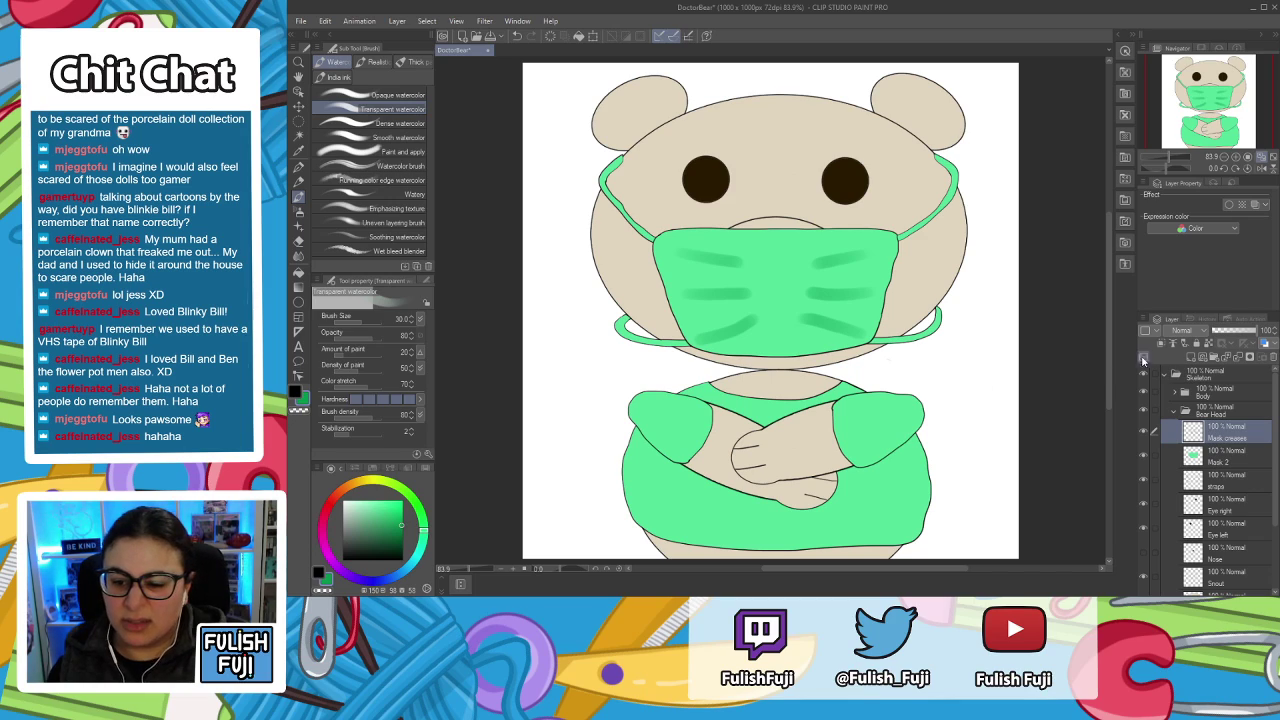
Lower the Mask creases layer's opacity to about 26% and view the whole bear at a smaller scale.
left_click(1246, 332)
left_click_drag(1246, 334, 1226, 335)
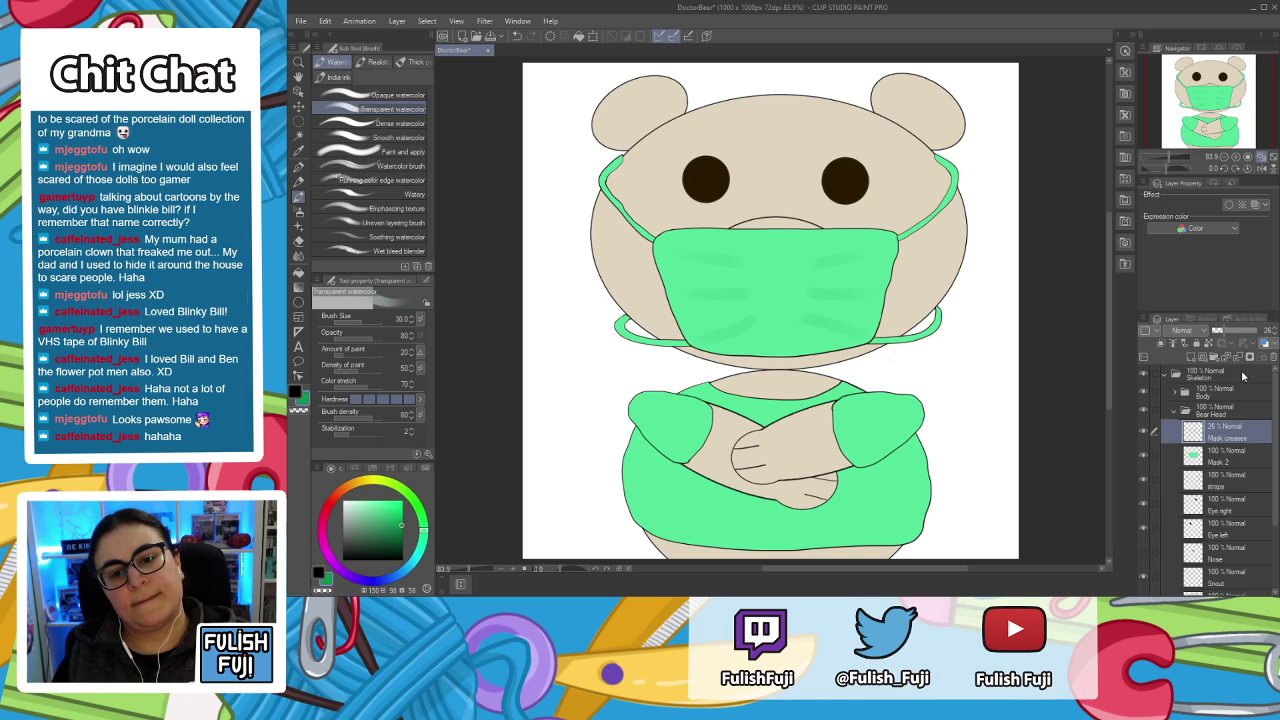
key("ctrl+minus")
key("ctrl+minus")
key("ctrl+minus")
key("ctrl+minus")
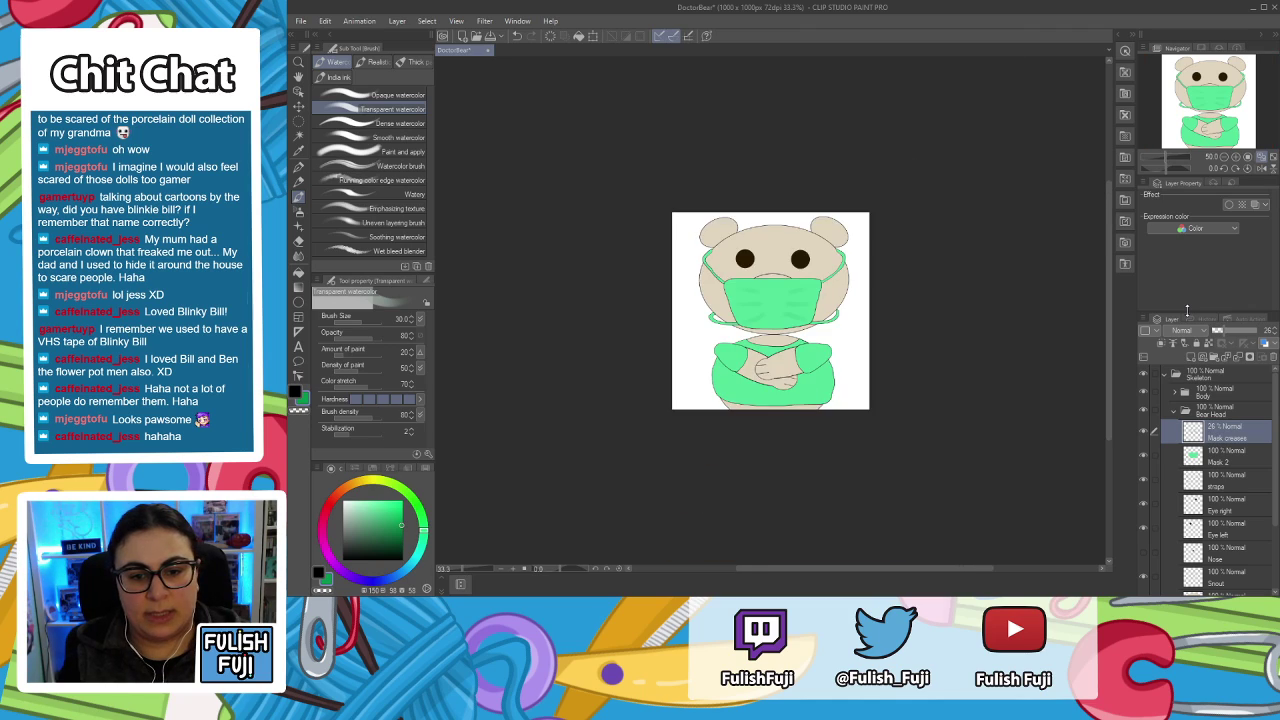
Examine how the faint mask creases read at a tiny emote-like scale and again at full size.
key("ctrl+minus")
key("ctrl+minus")
key("ctrl+minus")
key("ctrl+minus")
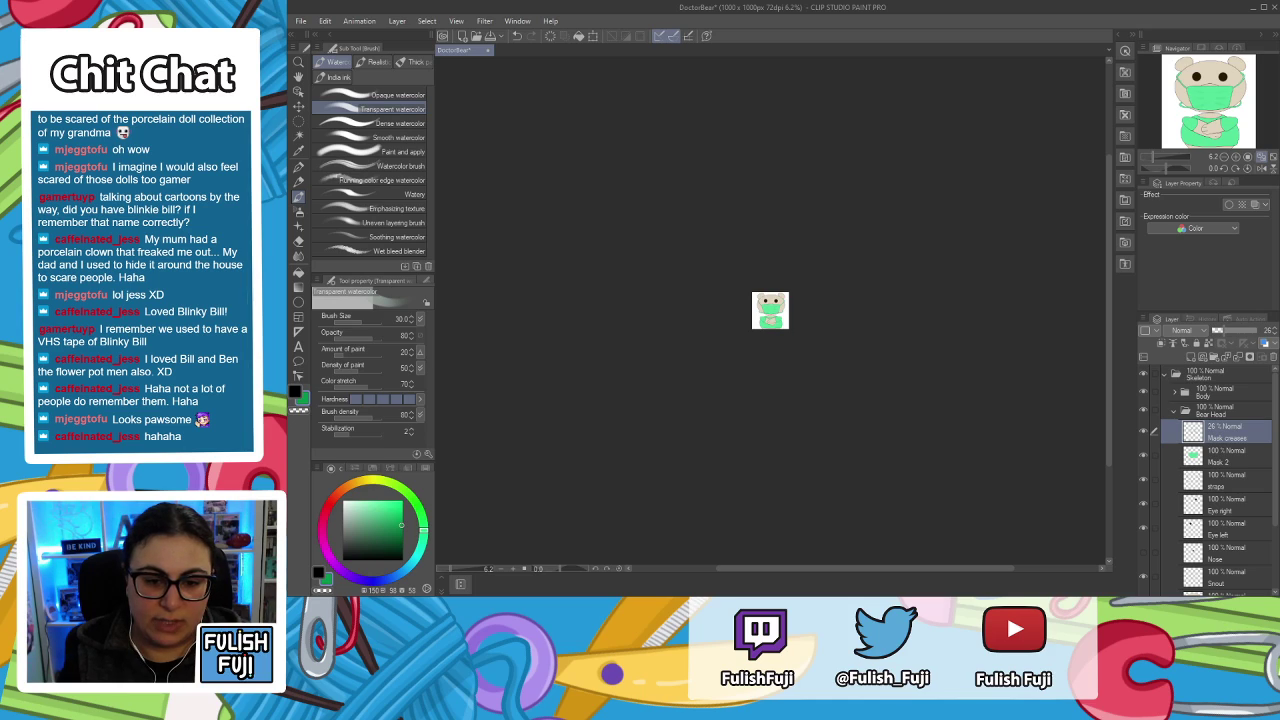
key("ctrl+plus")
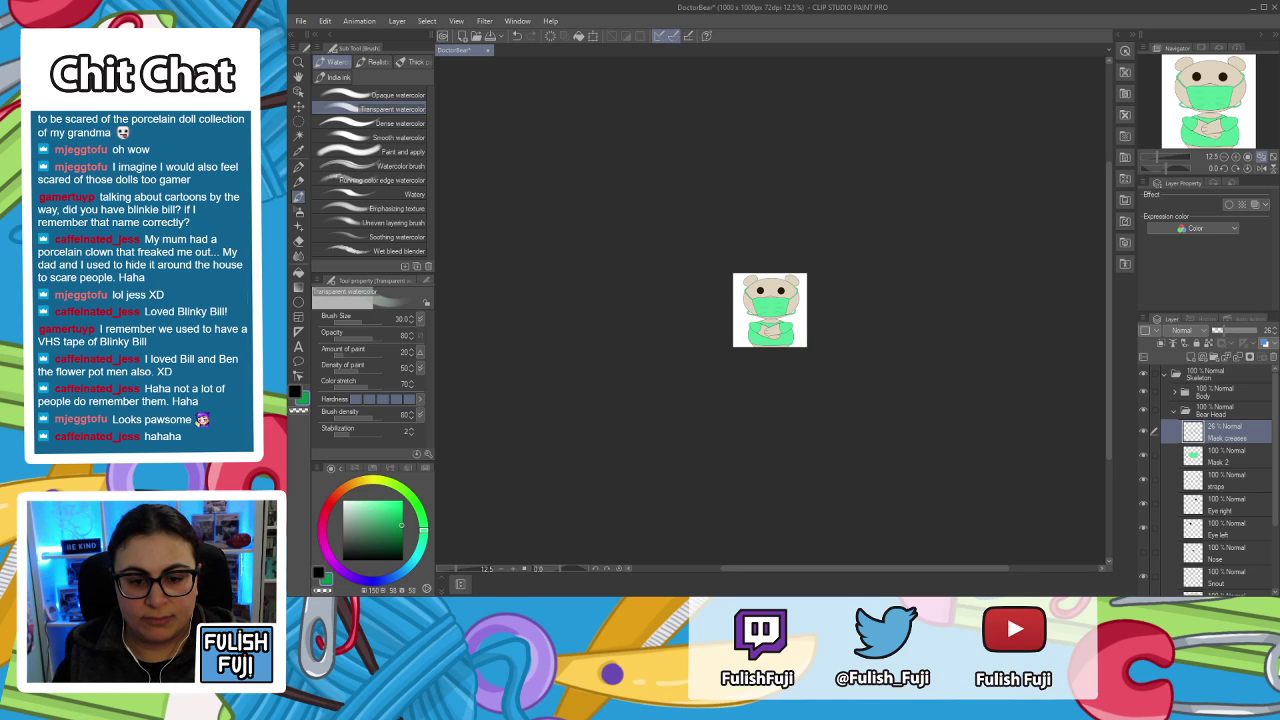
key("ctrl+plus")
key("ctrl+plus")
key("ctrl+plus")
key("ctrl+plus")
key("ctrl+plus")
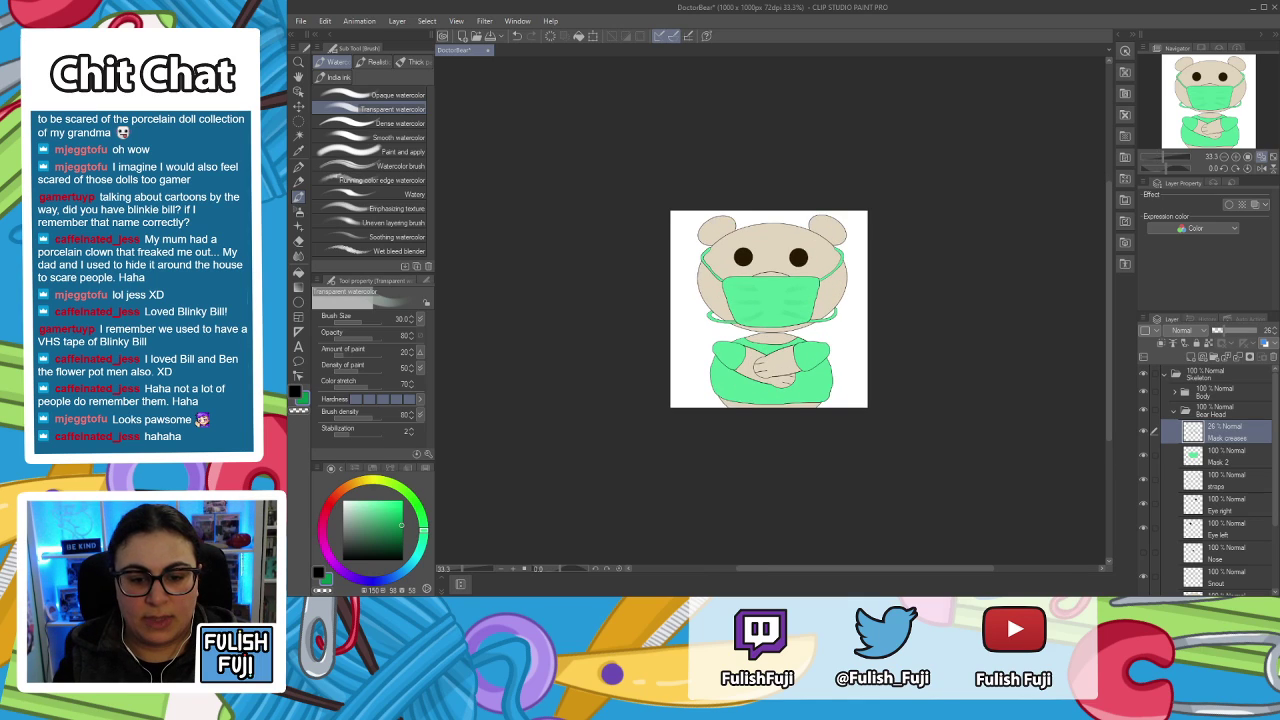
key("ctrl+plus")
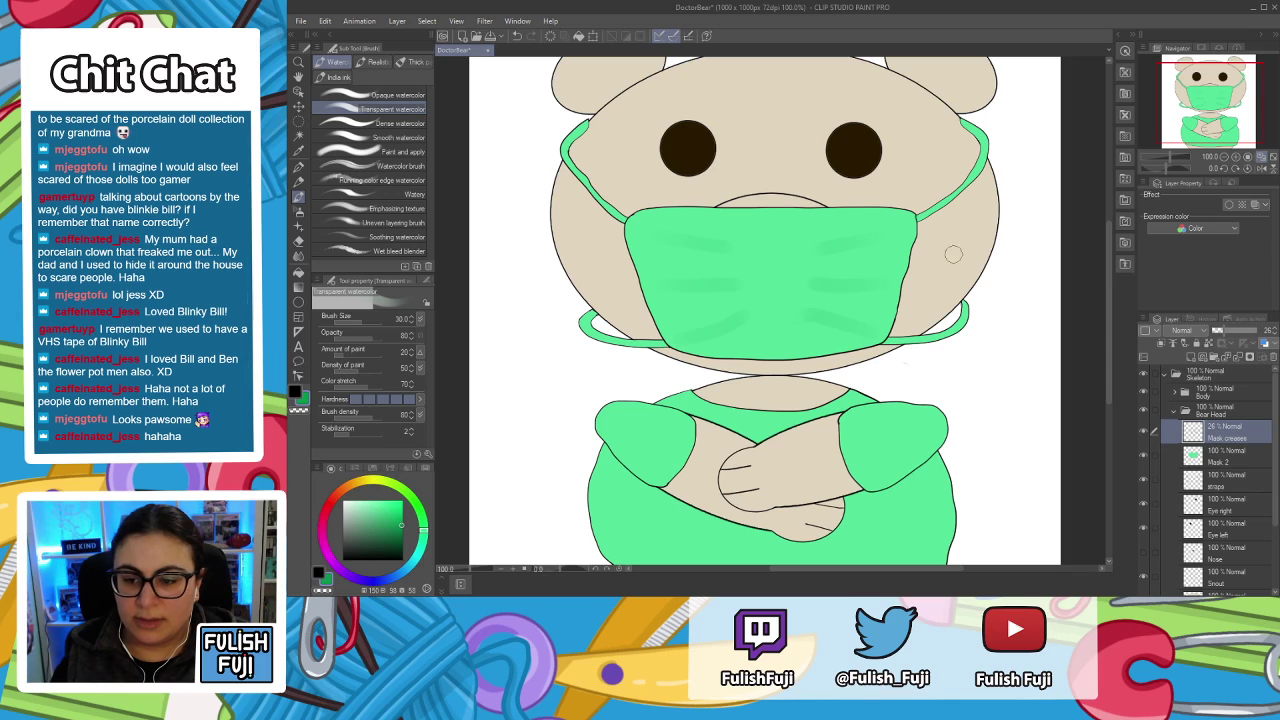
Revert the drawing to the state before the mask creases were painted, and pick a slightly darker green.
left_click(1256, 331)
left_click_drag(1257, 334, 1268, 336)
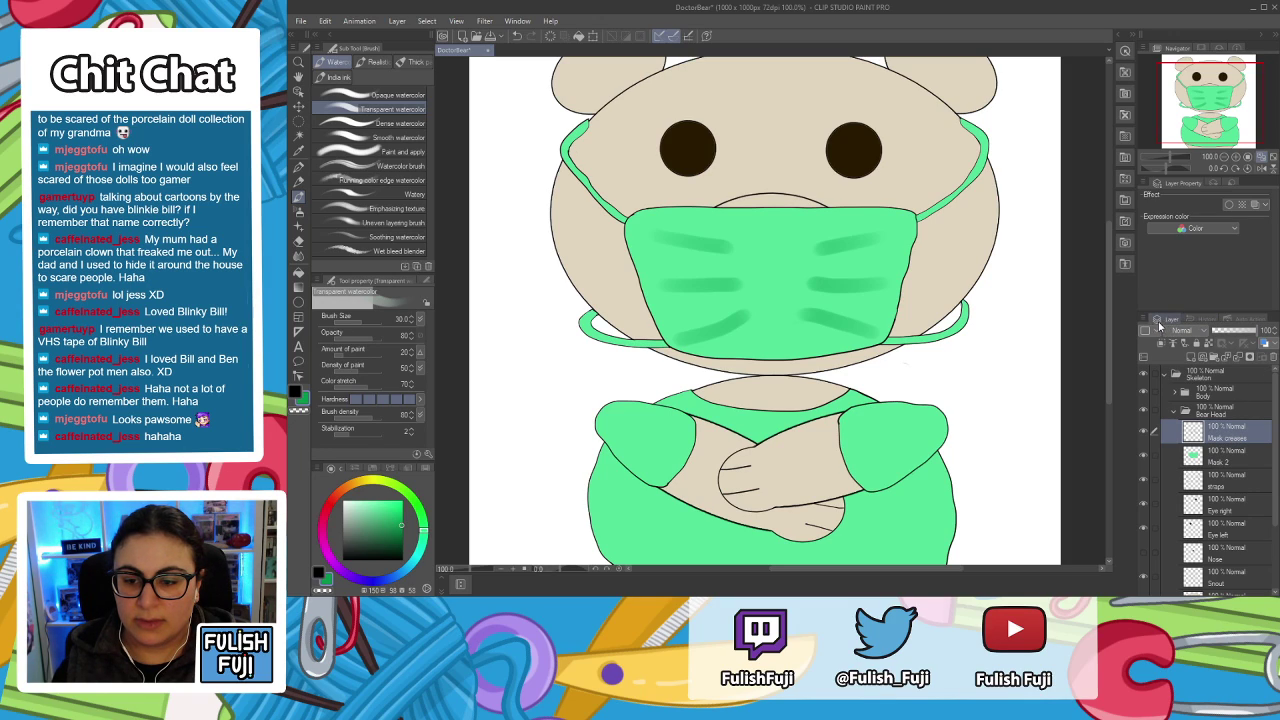
left_click(1197, 321)
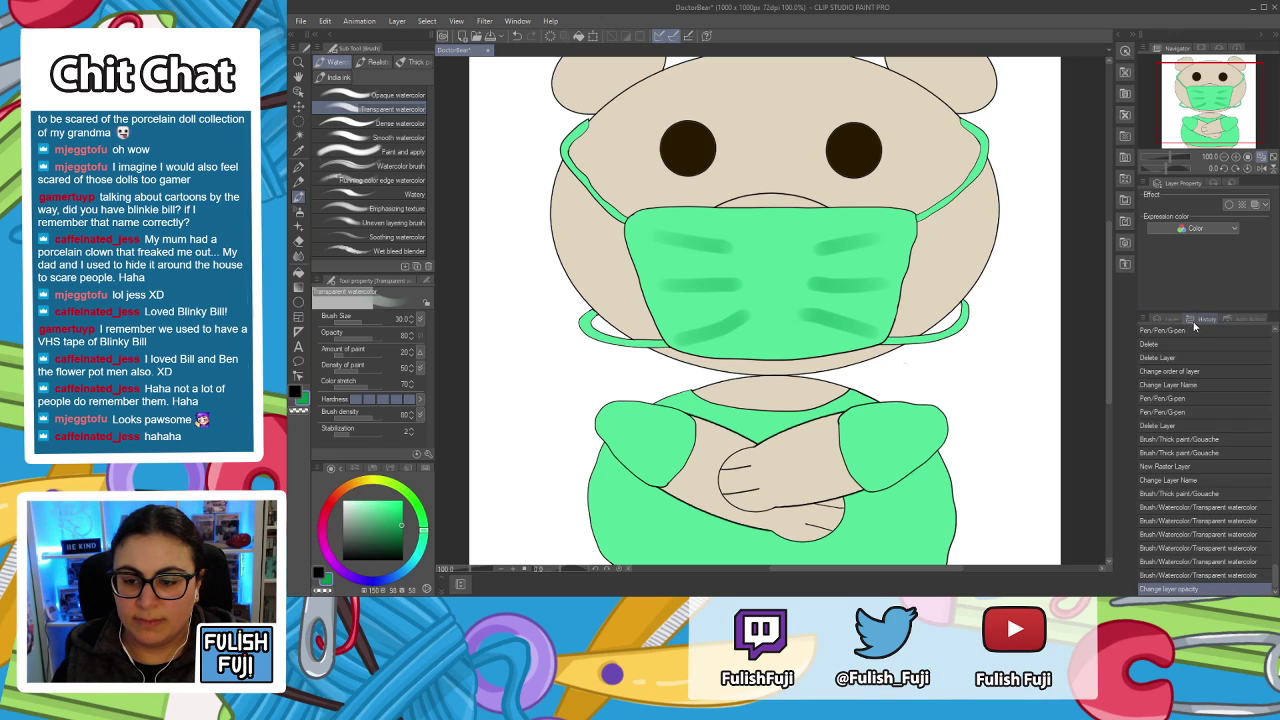
left_click(1207, 484)
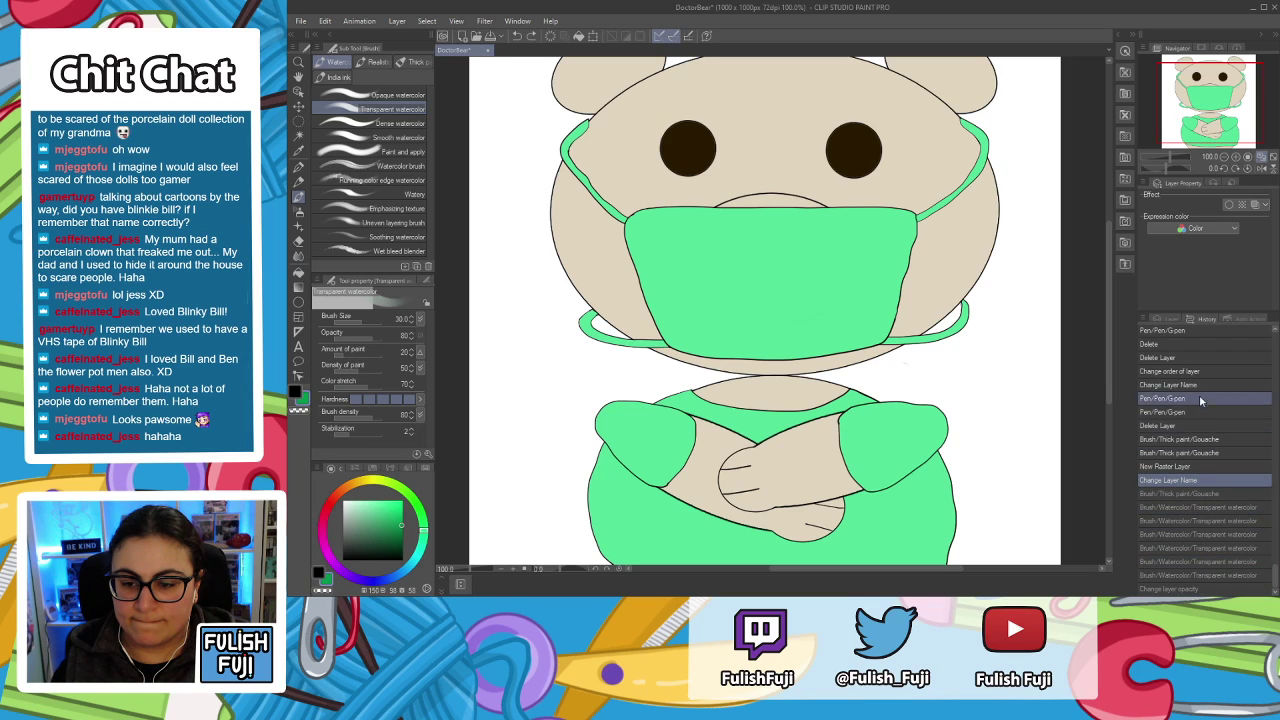
left_click(1172, 320)
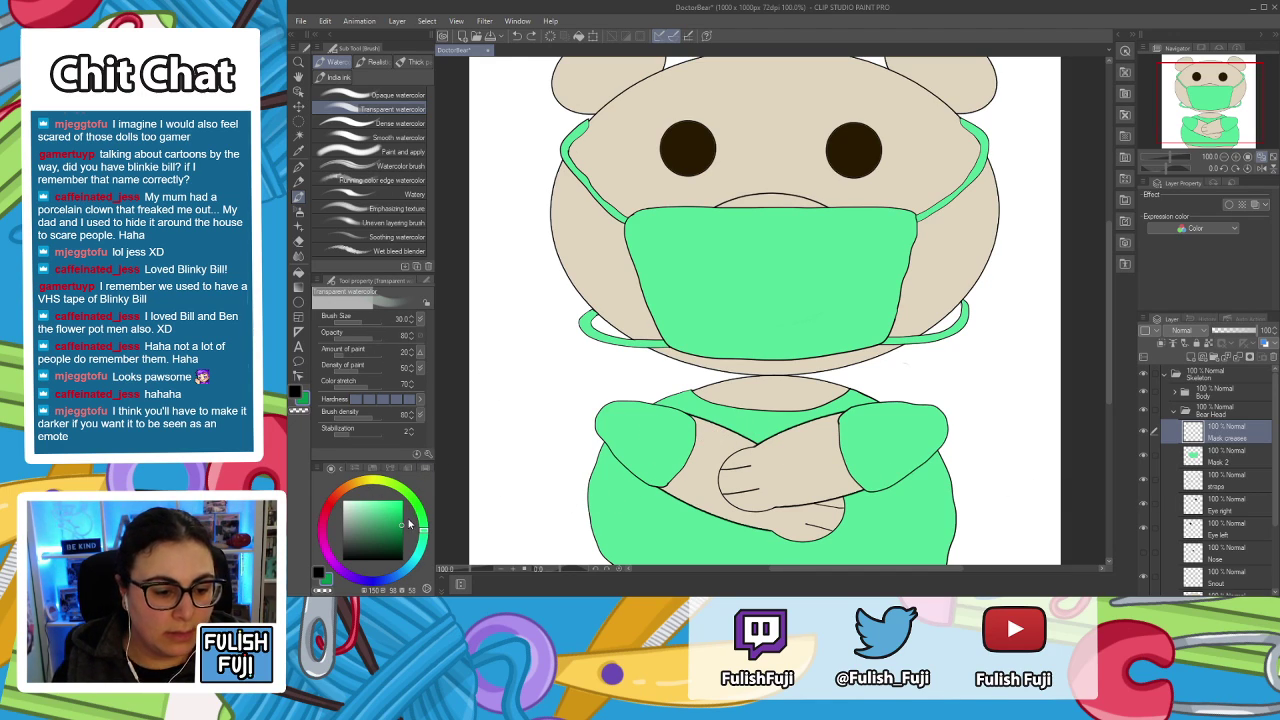
left_click_drag(401, 523, 400, 534)
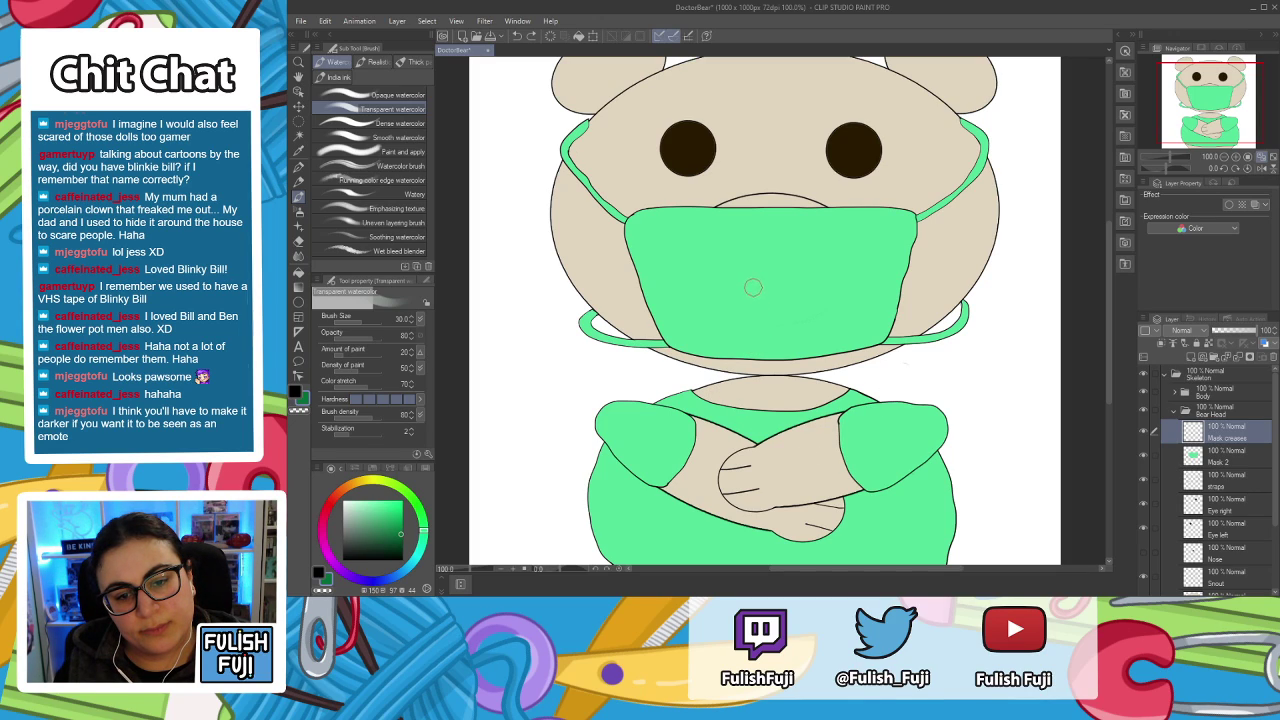
Paint two darker green creases on each side of the mask with the Transparent watercolor brush at size 30, and check them at emote scale.
left_click_drag(732, 293, 663, 321)
left_click_drag(738, 266, 654, 244)
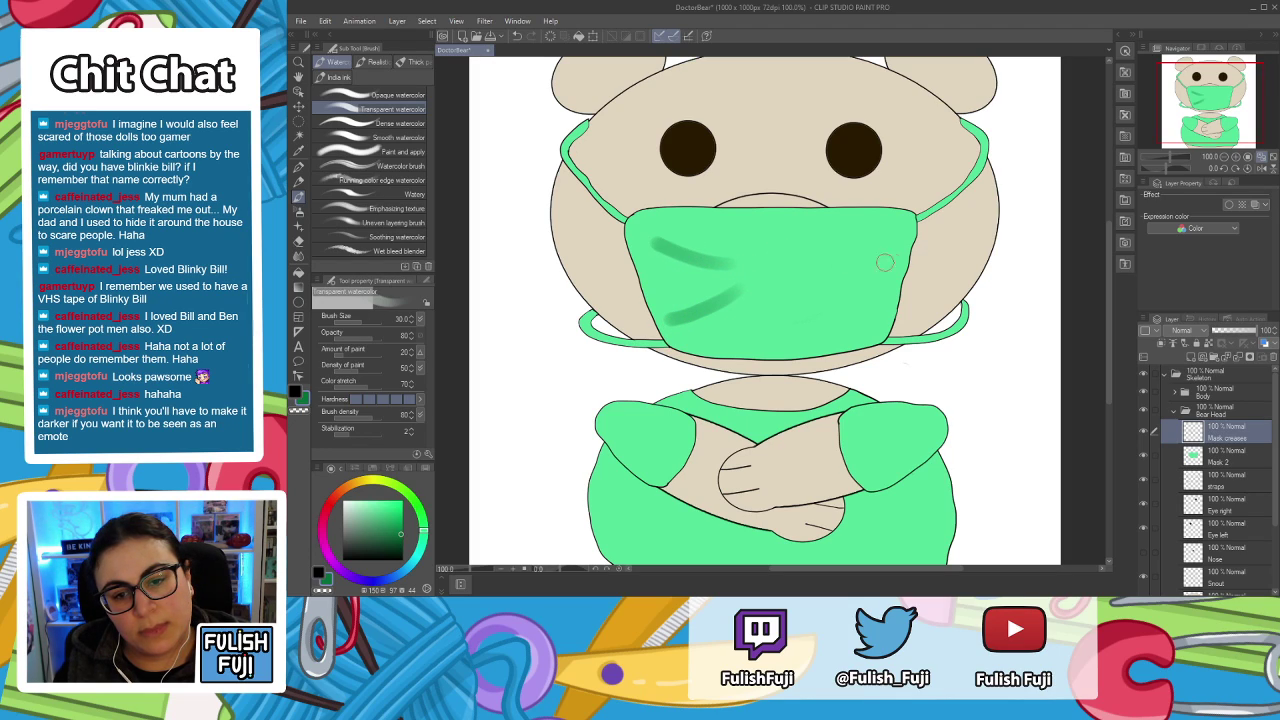
left_click_drag(818, 249, 890, 222)
left_click_drag(814, 285, 886, 318)
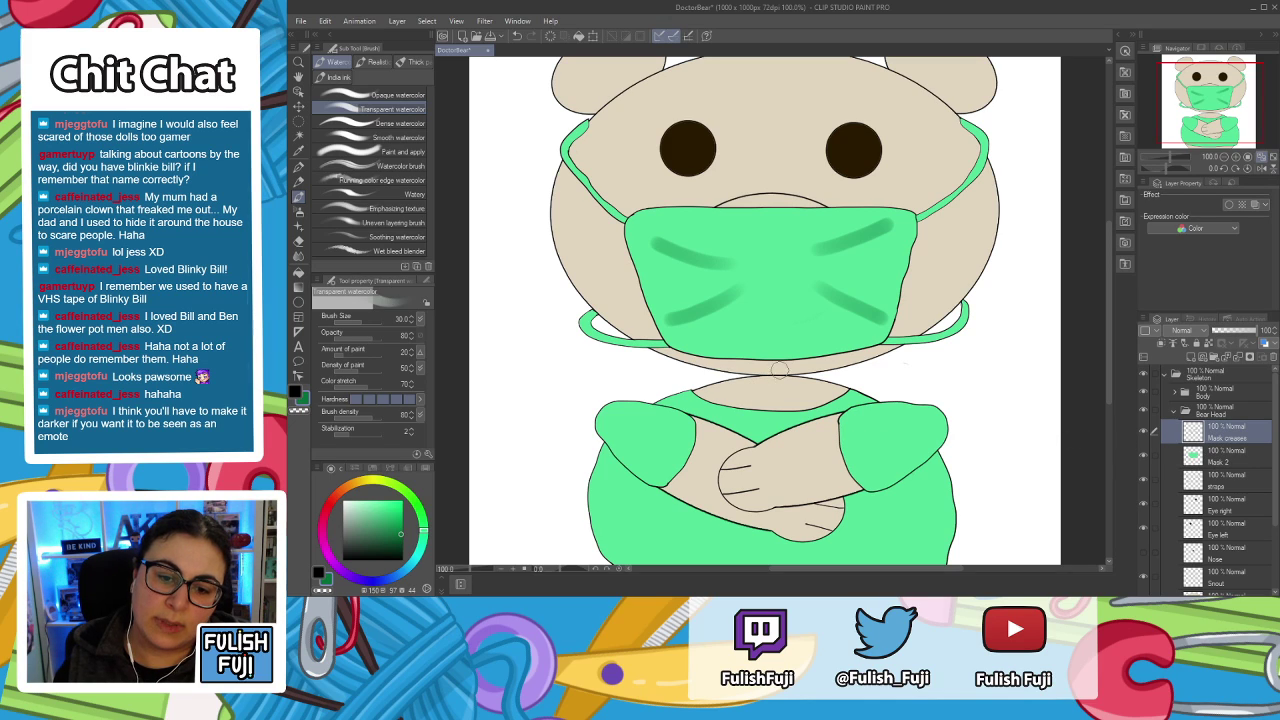
scroll(886, 304, "down", 3)
scroll(886, 307, "down", 1)
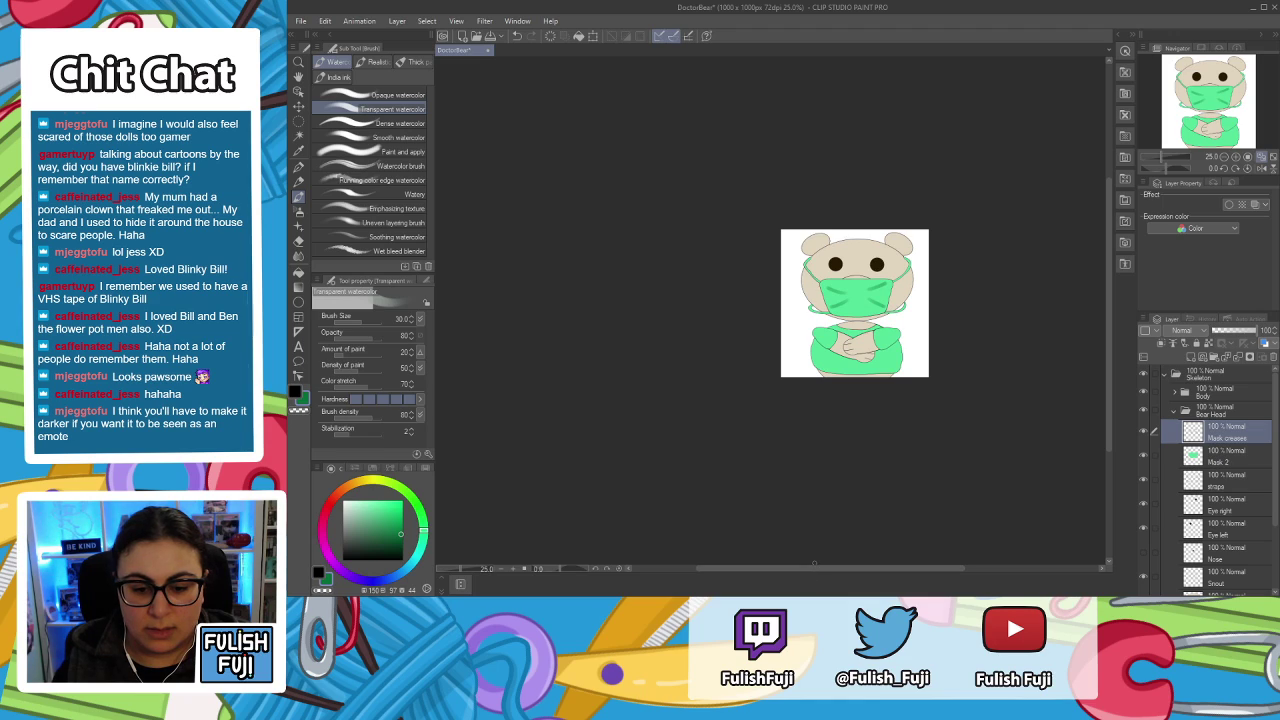
left_click_drag(815, 575, 848, 574)
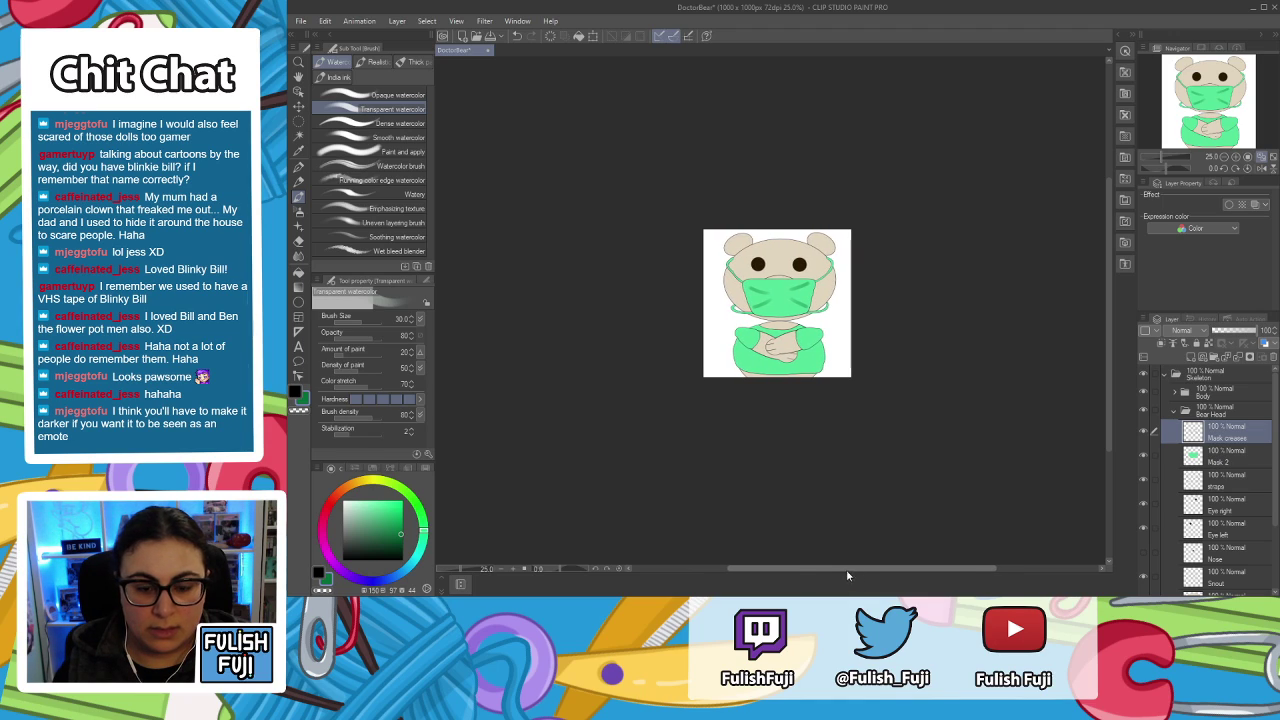
scroll(781, 563, "down", 4)
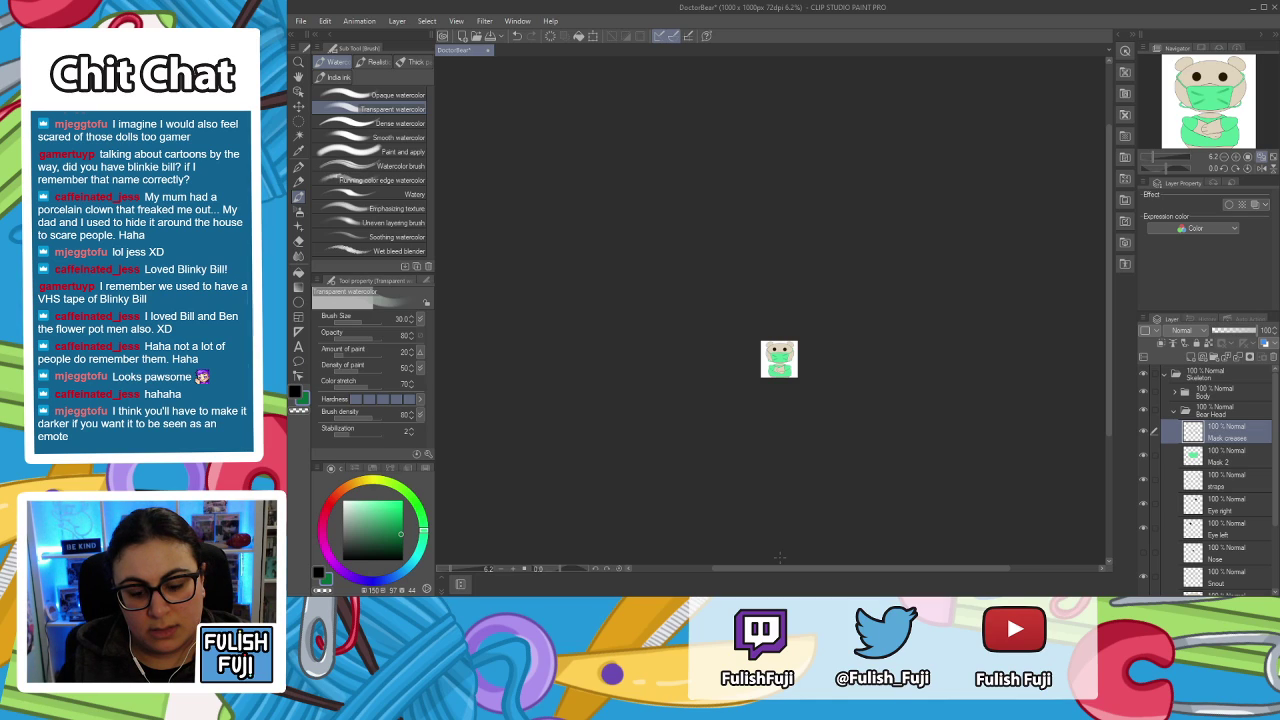
scroll(781, 563, "up", 5)
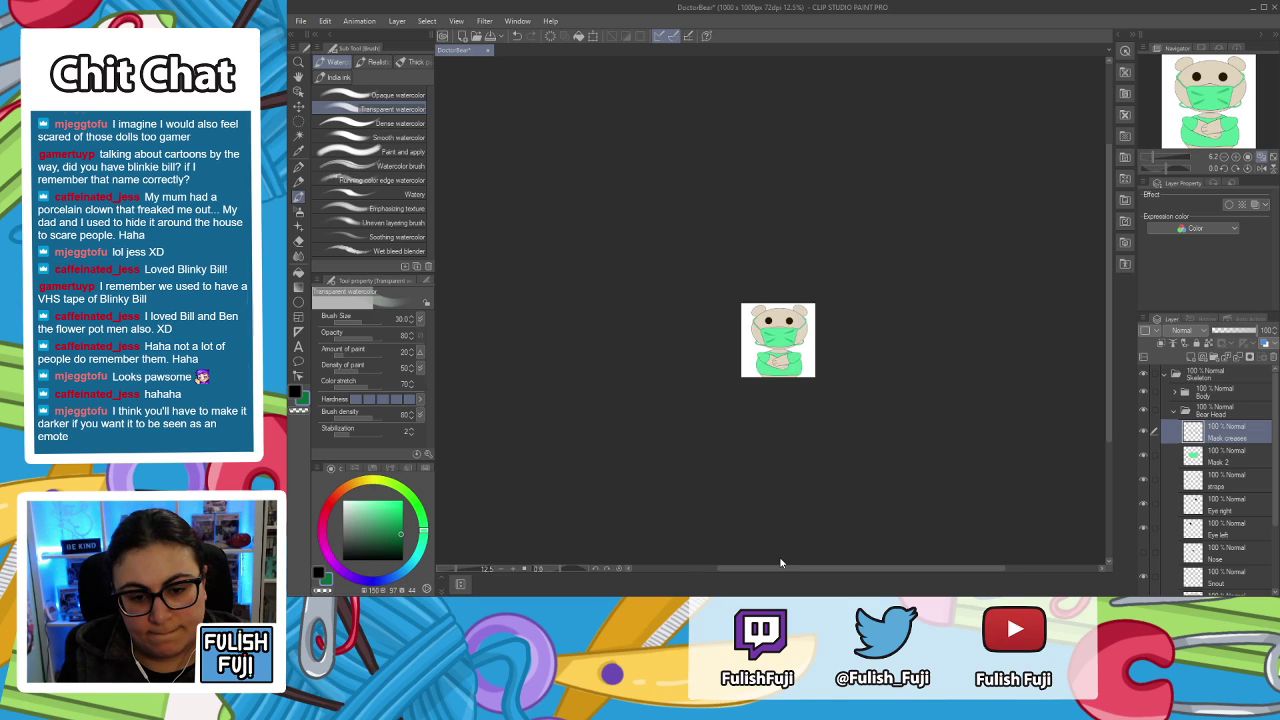
scroll(781, 563, "up", 1)
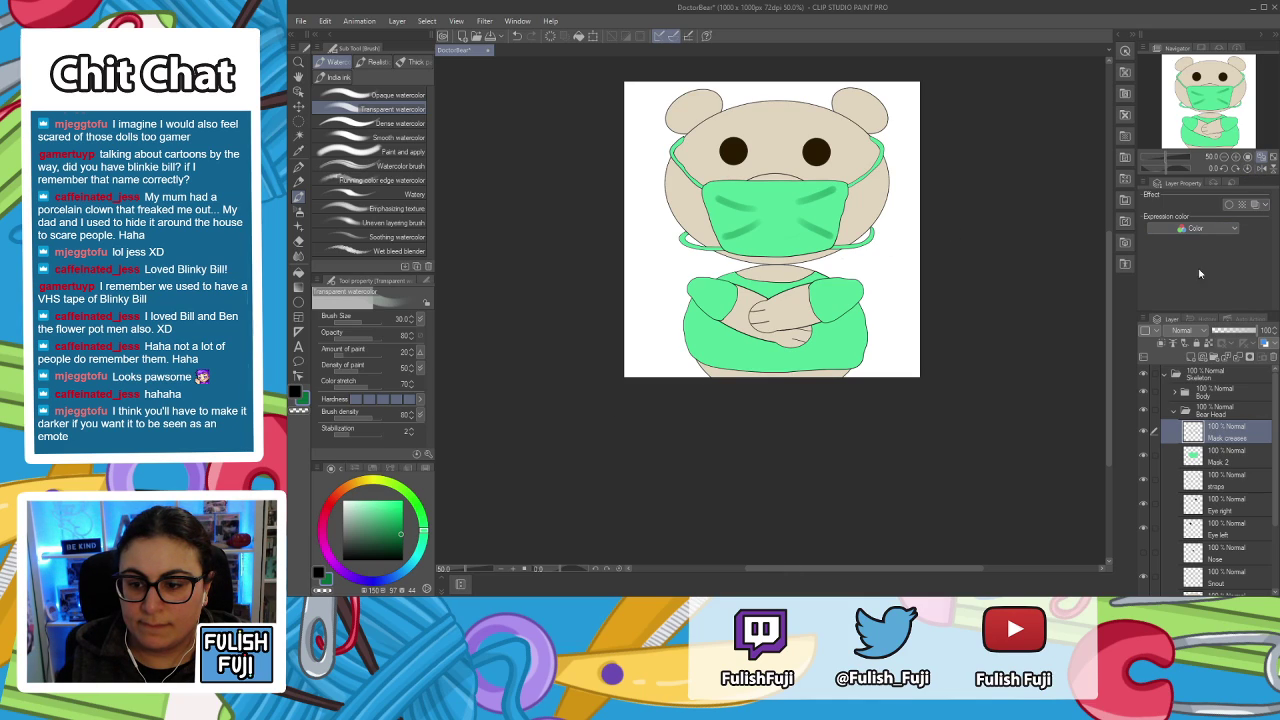
Try the Mask creases layer at about 36% opacity, and revert to the state before the watercolor creases.
left_click(1243, 332)
left_click_drag(1243, 335, 1228, 336)
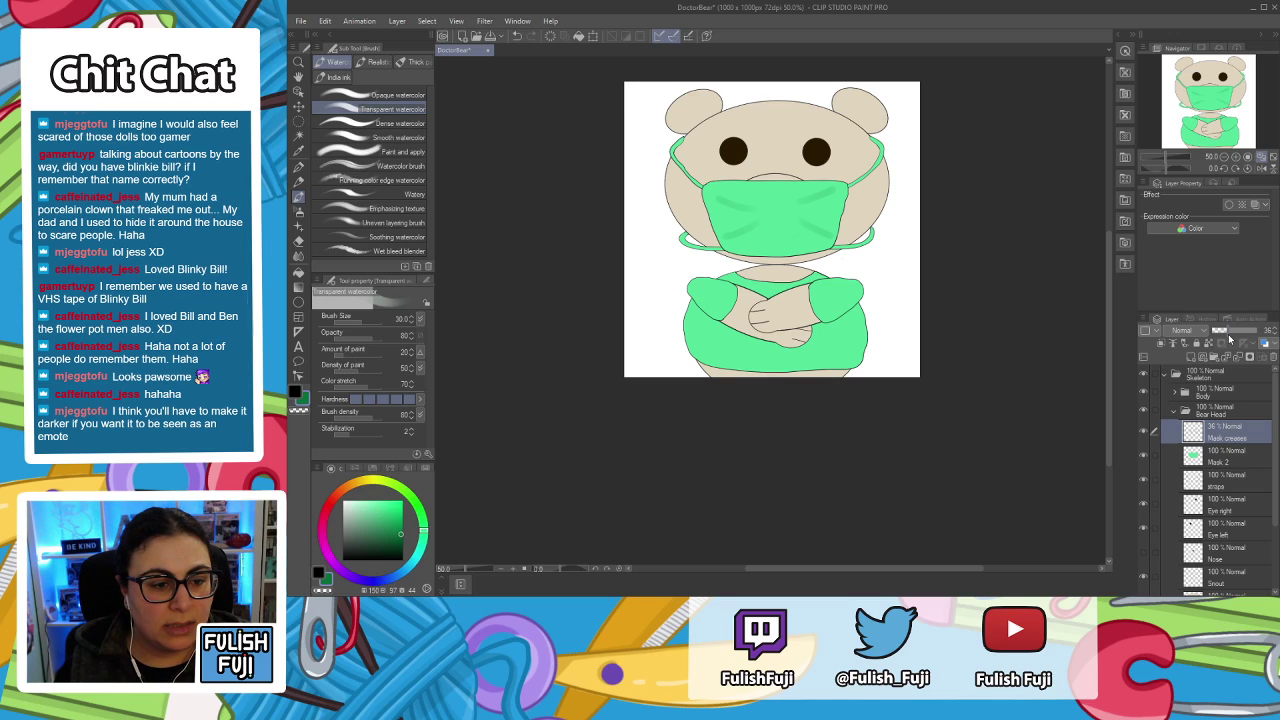
left_click_drag(1230, 341, 1275, 336)
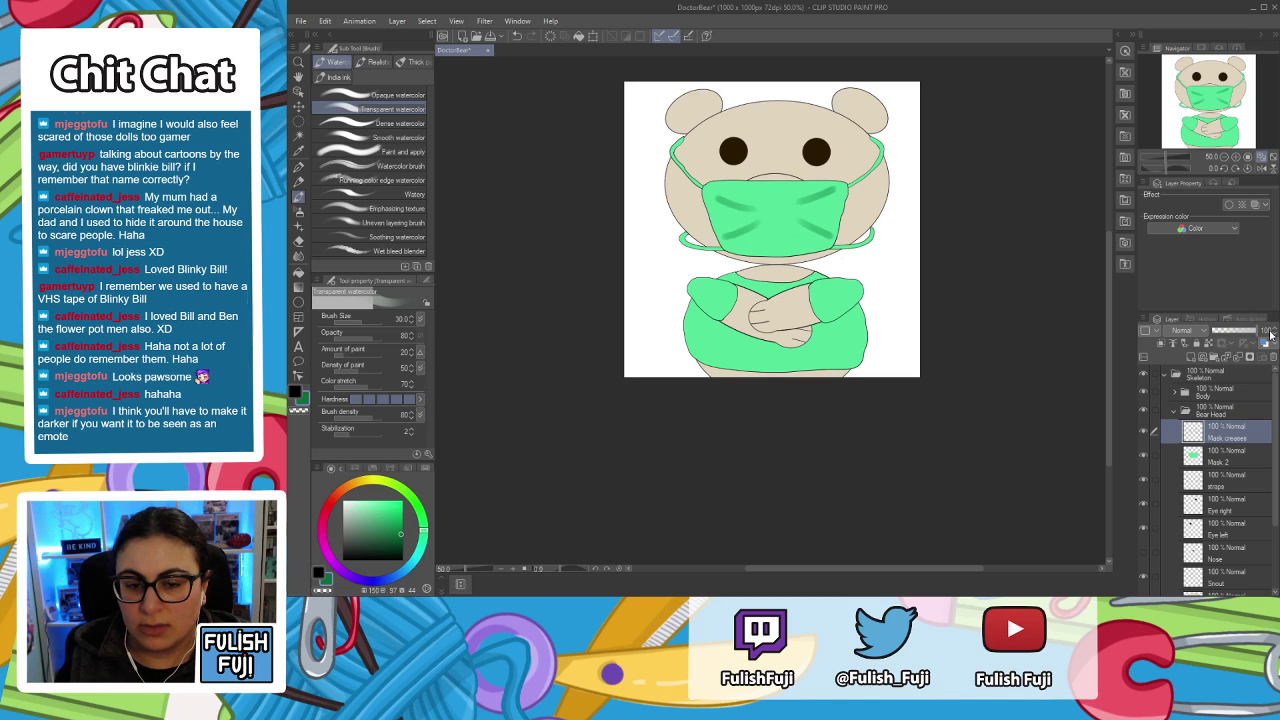
left_click(1206, 319)
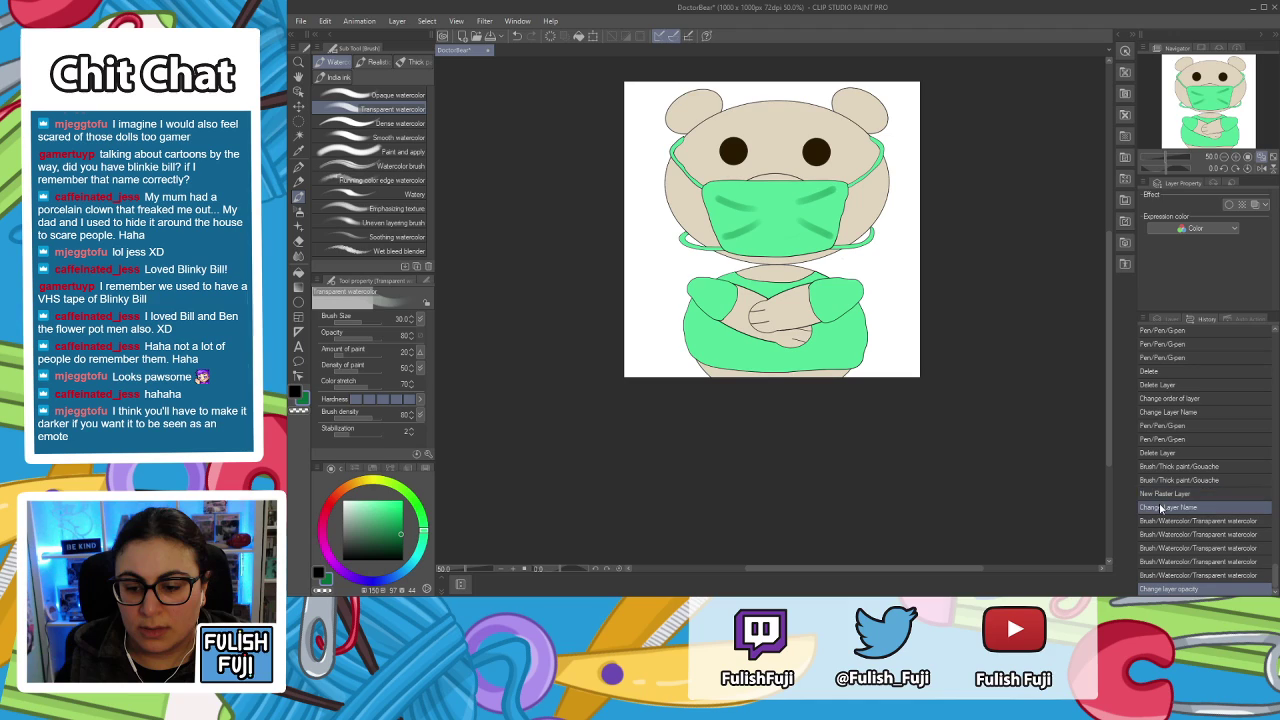
left_click(1166, 320)
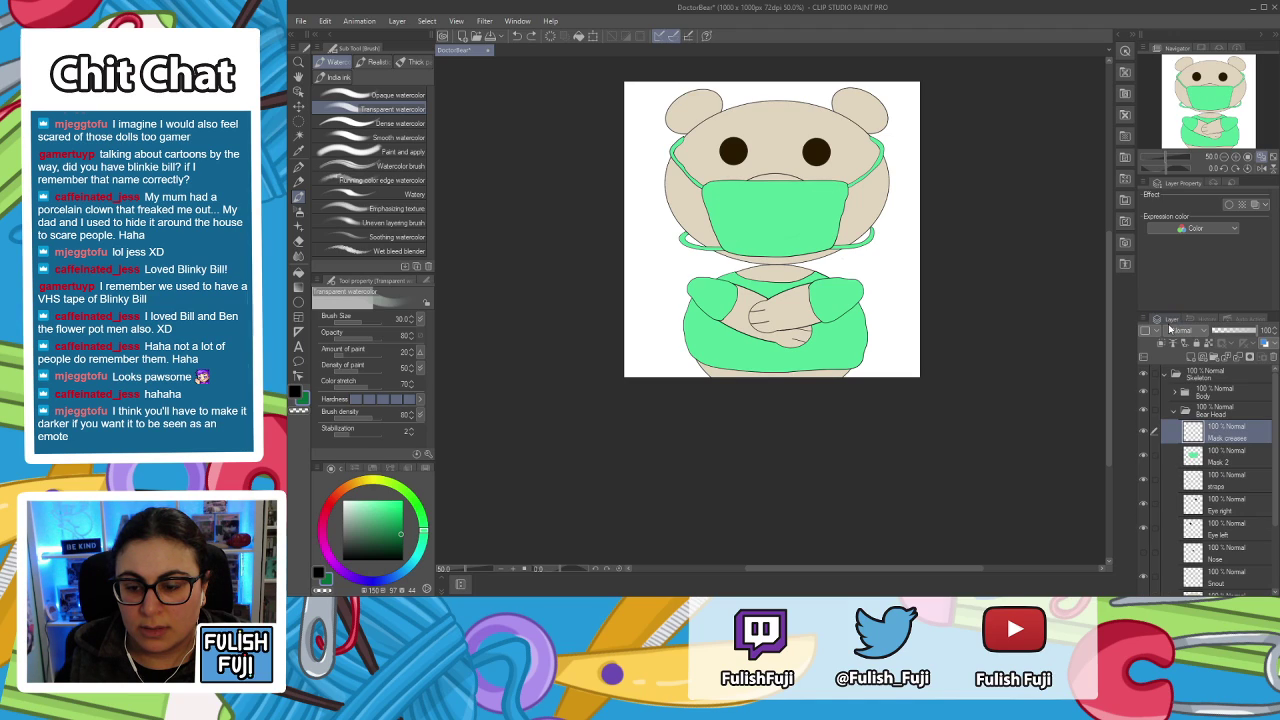
Fit the whole bear in view and choose the Colored pencil for the mask creases.
left_click(1272, 158)
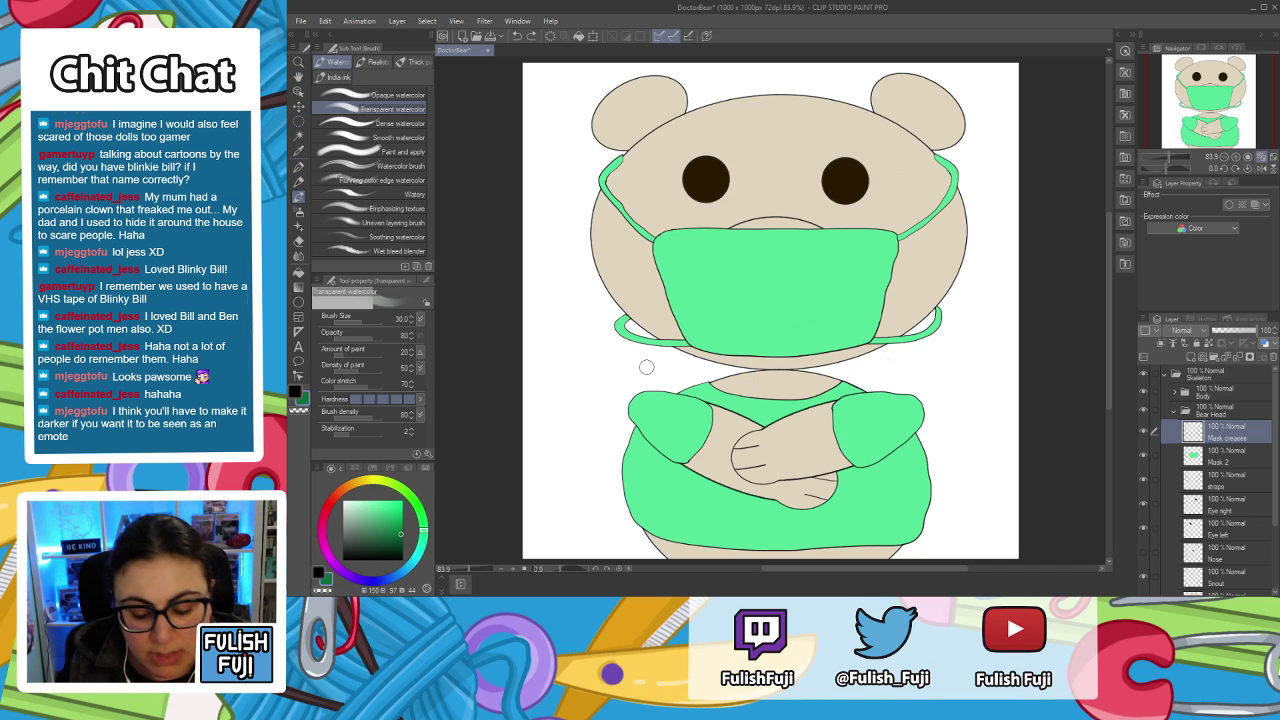
key("p")
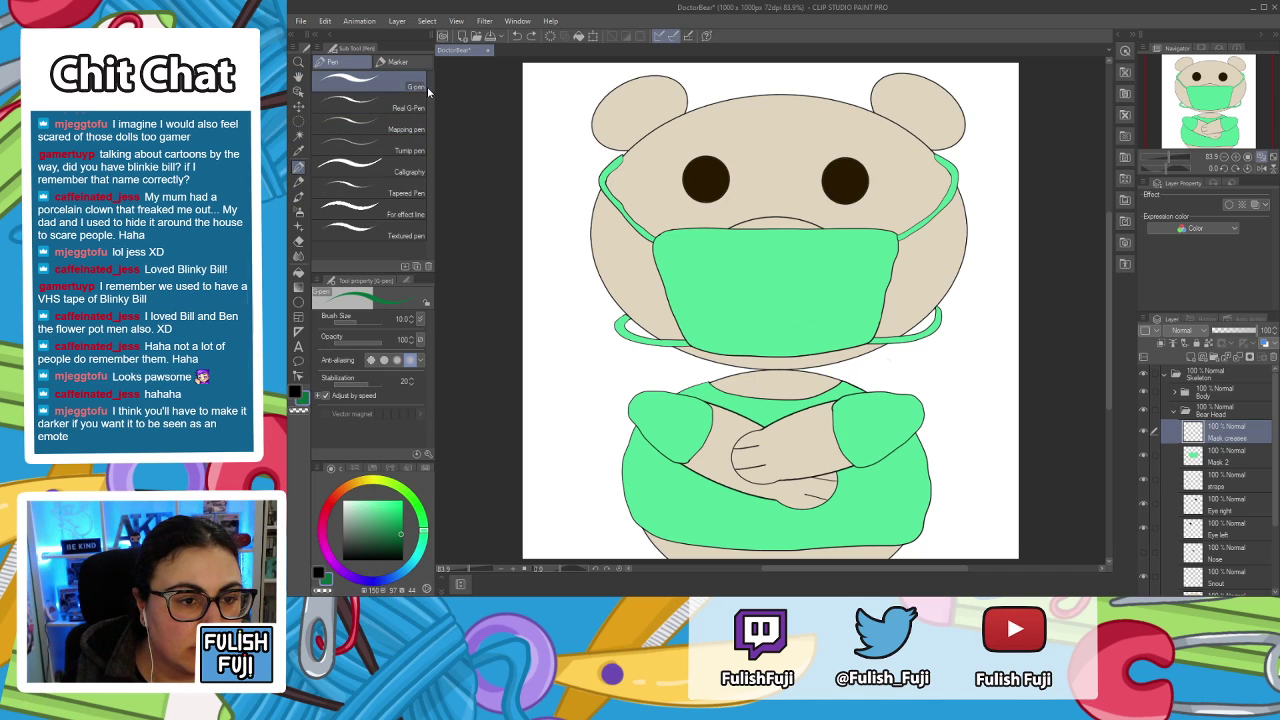
key("p")
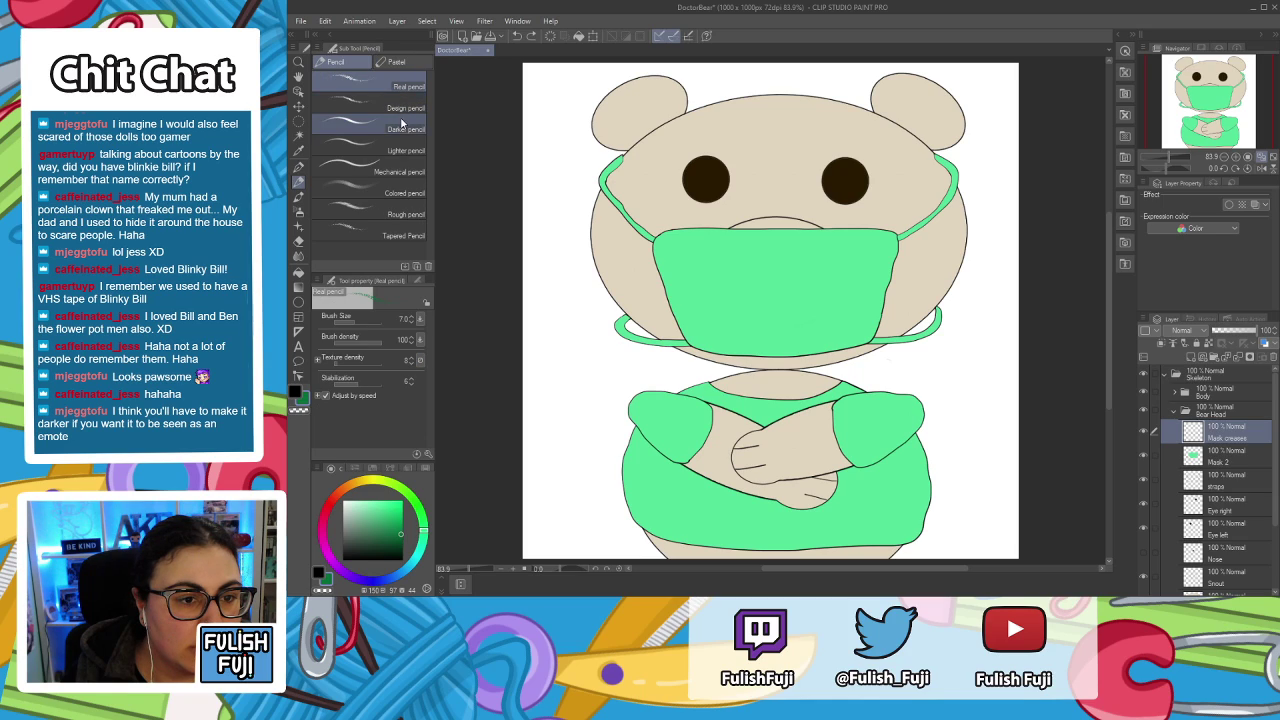
left_click(425, 193)
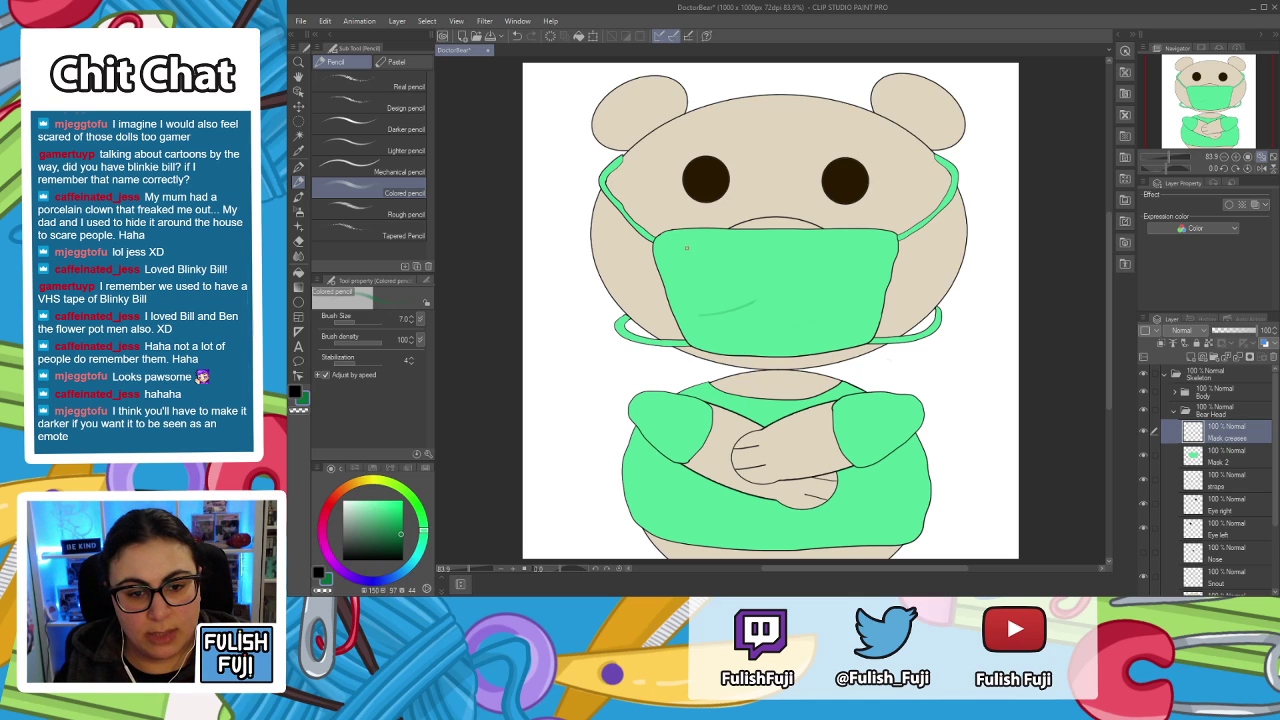
Try thin dark green creases on the mask with the Colored pencil at size 7, and undo them.
left_click_drag(691, 251, 738, 260)
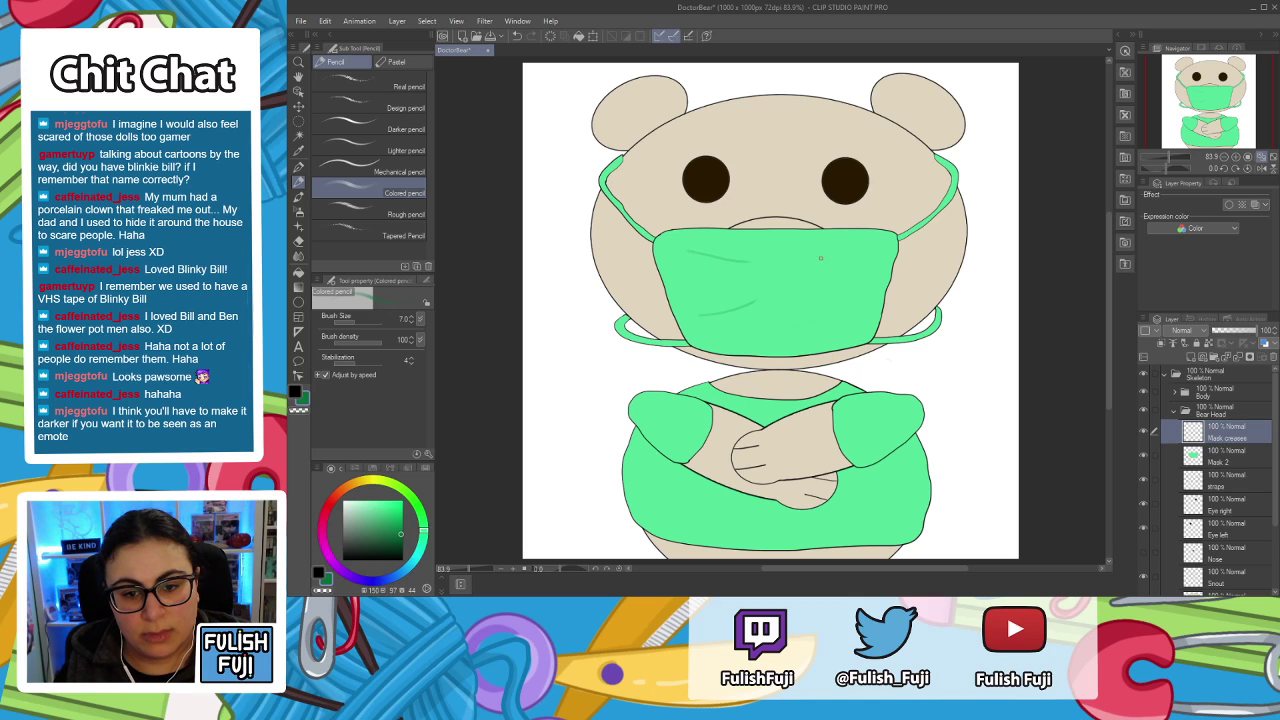
left_click_drag(825, 259, 893, 243)
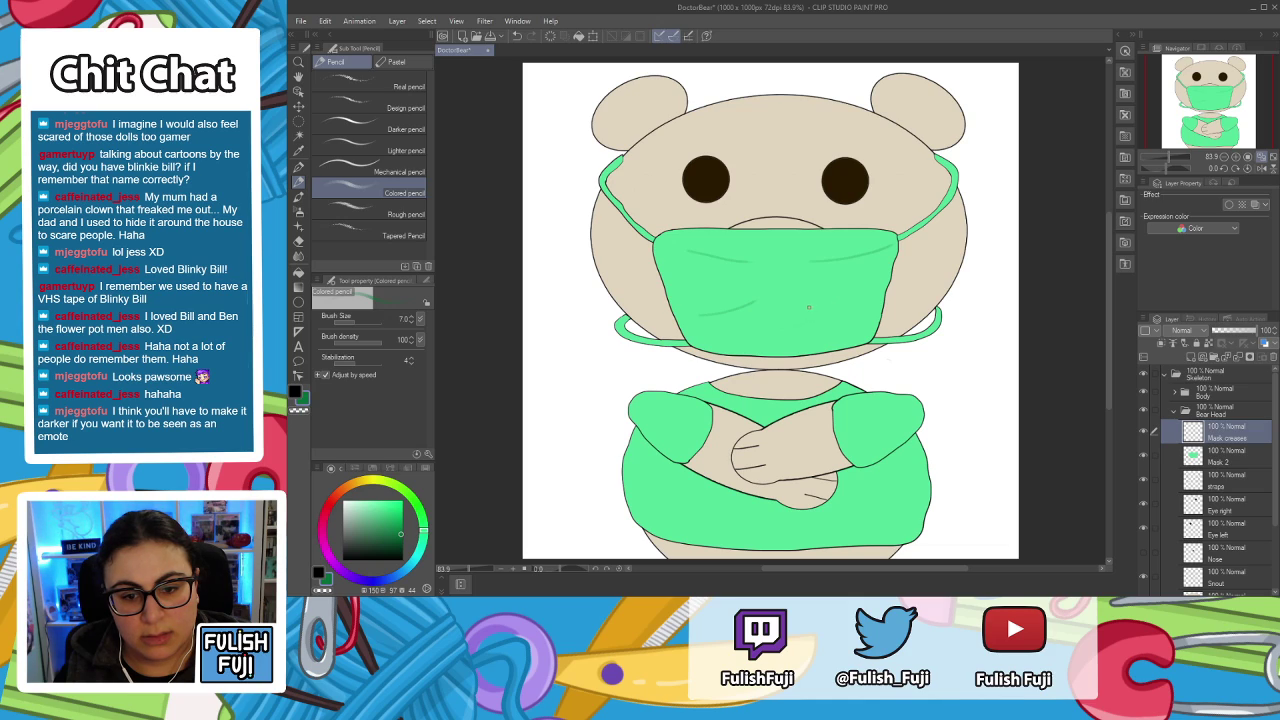
left_click_drag(829, 310, 893, 313)
key("ctrl+z")
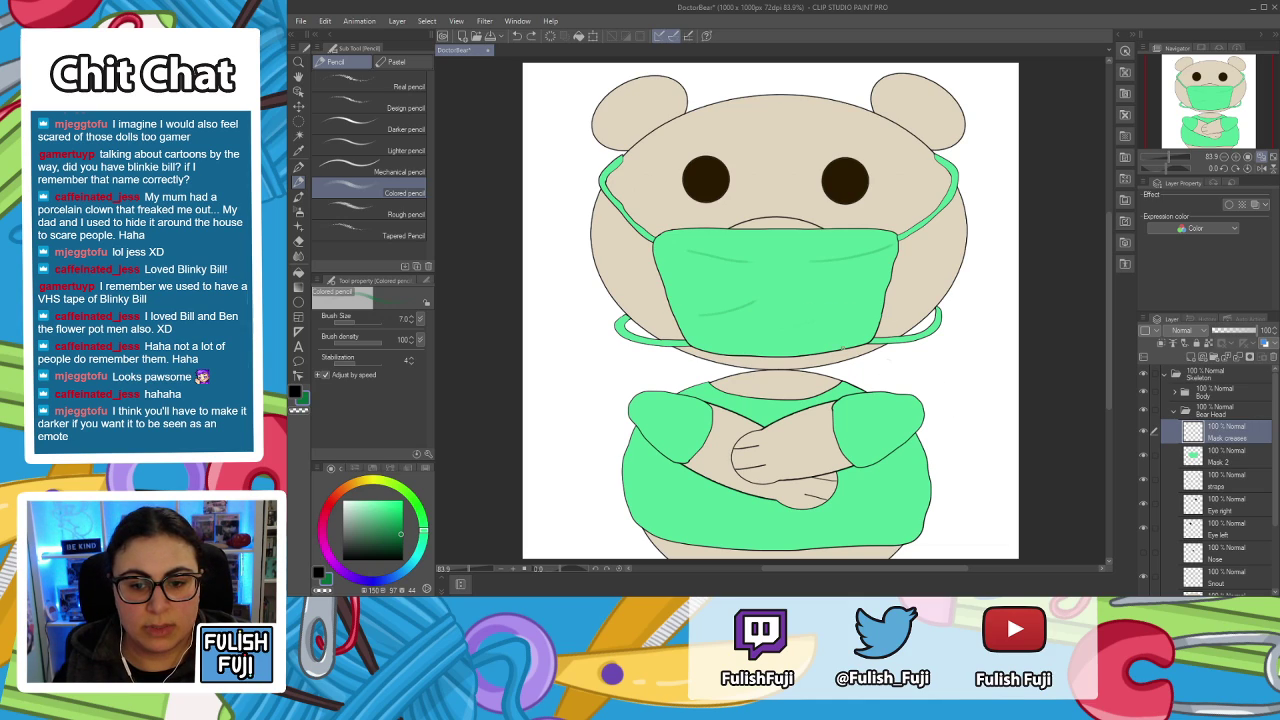
key("ctrl+z")
key("ctrl+z")
key("ctrl+z")
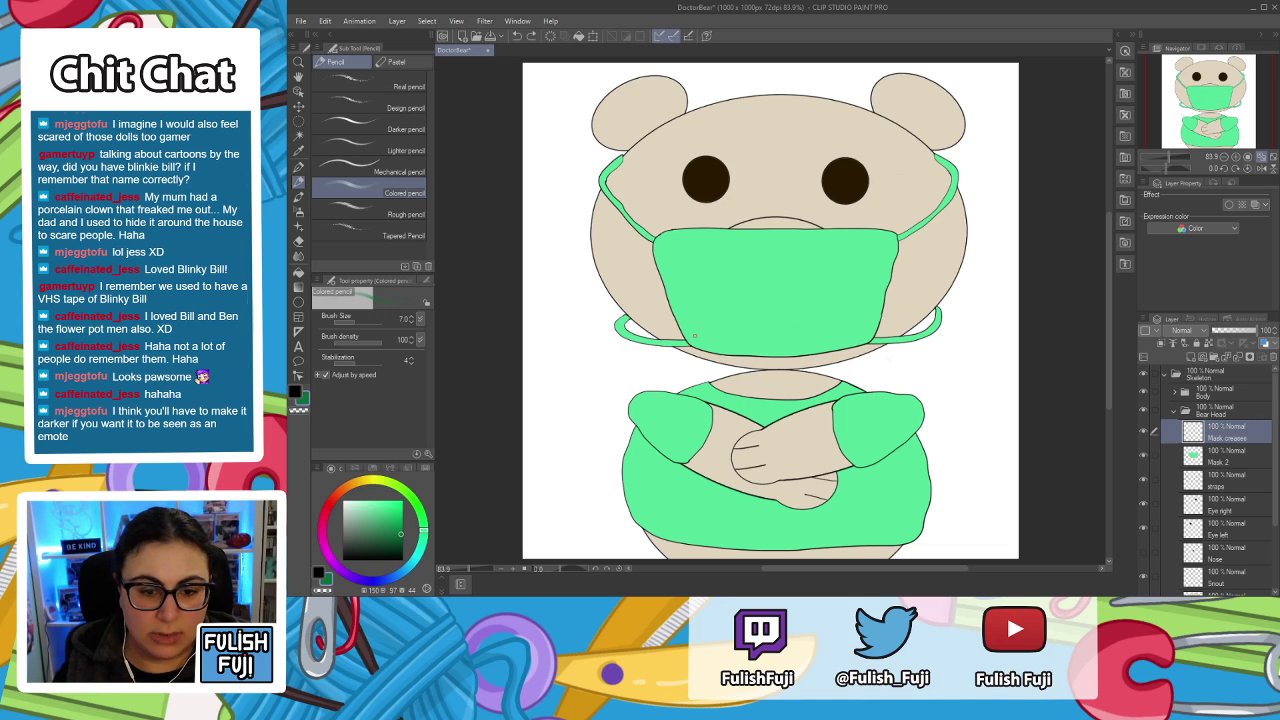
Redraw the pencil creases, undoing a longer attempt, as two short thin strokes near each side of the mask.
left_click_drag(752, 320, 770, 311)
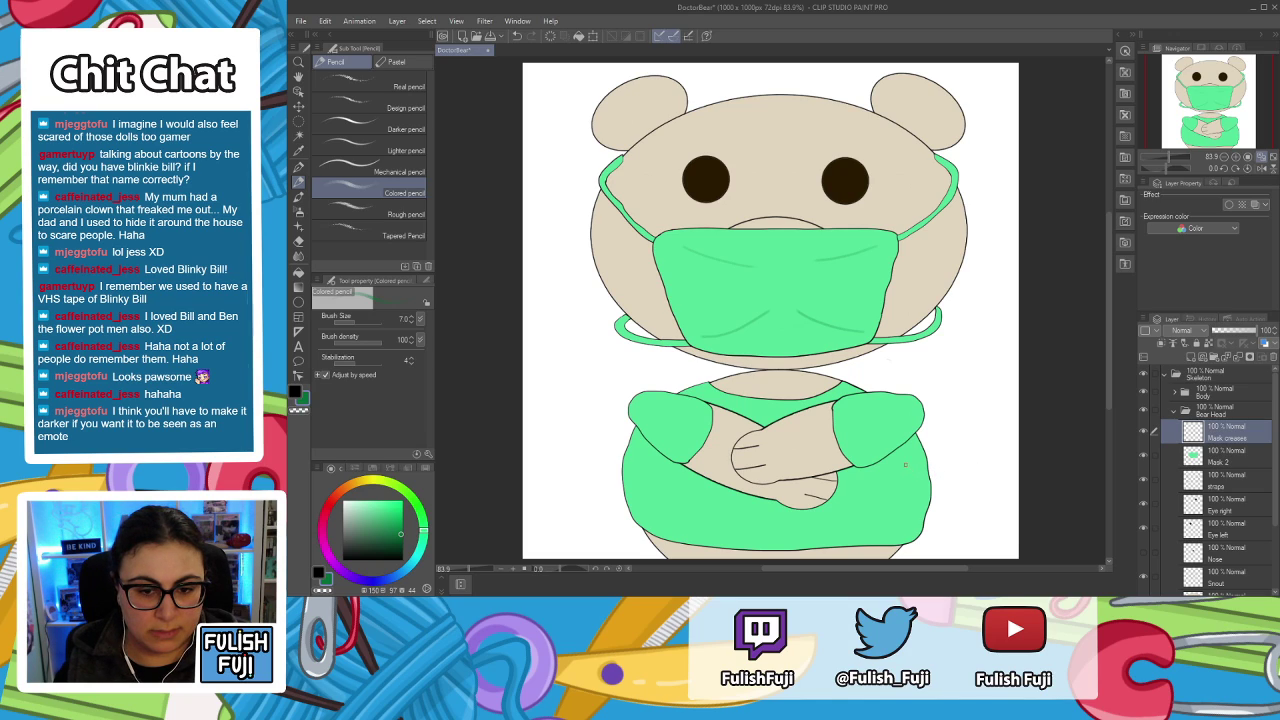
key("ctrl+z")
key("ctrl+z")
key("ctrl+z")
key("ctrl+z")
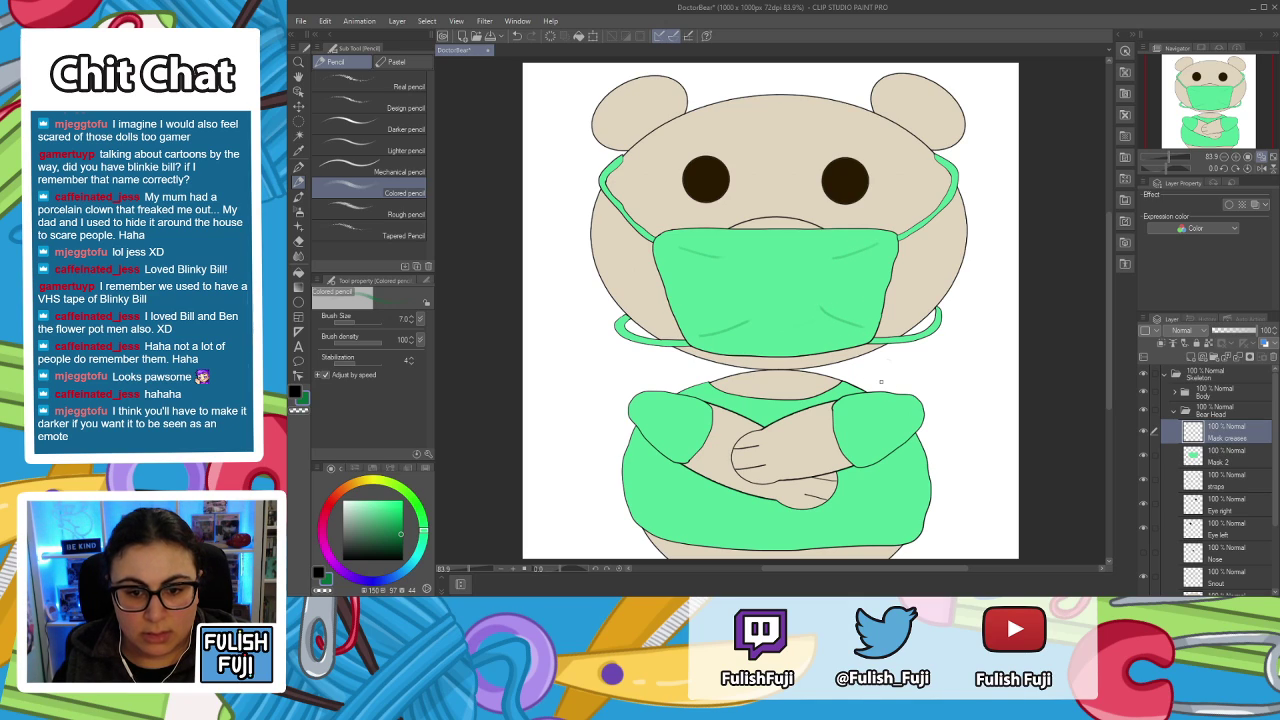
Examine how the thin pencil creases read on the whole bear at a tiny emote-like scale.
scroll(830, 326, "down", 5)
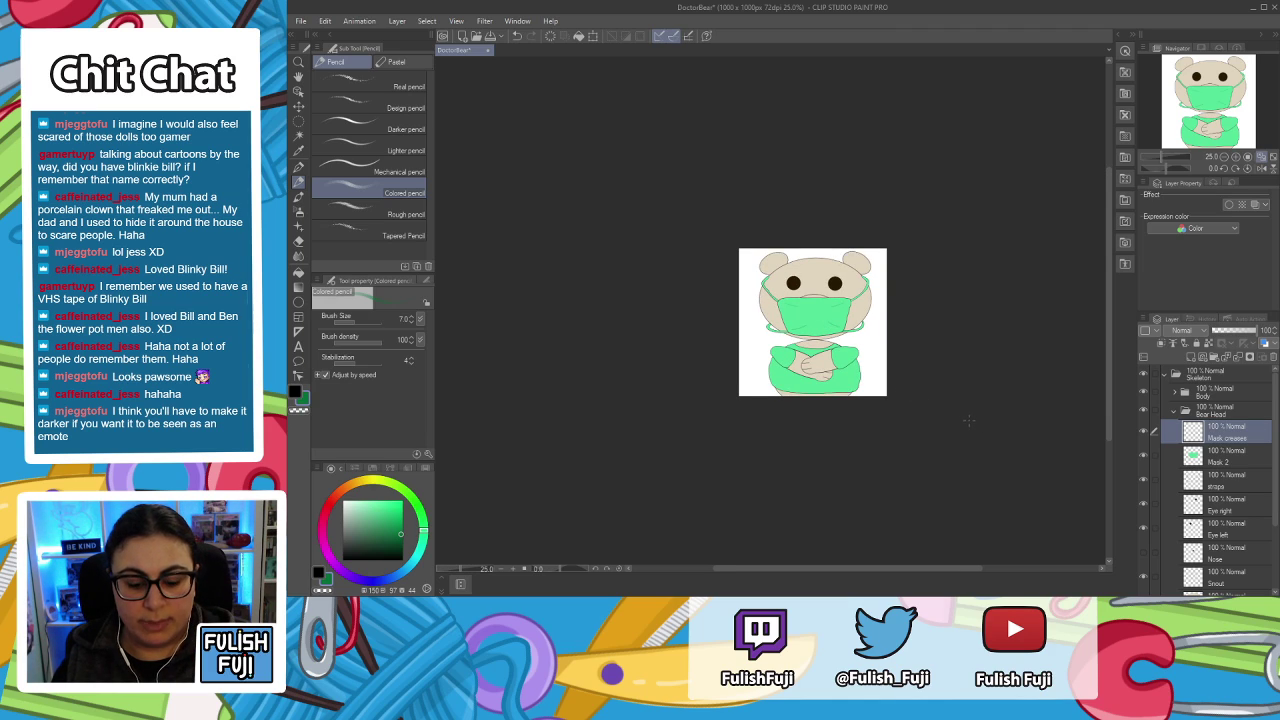
key("h")
left_click_drag(946, 411, 914, 377)
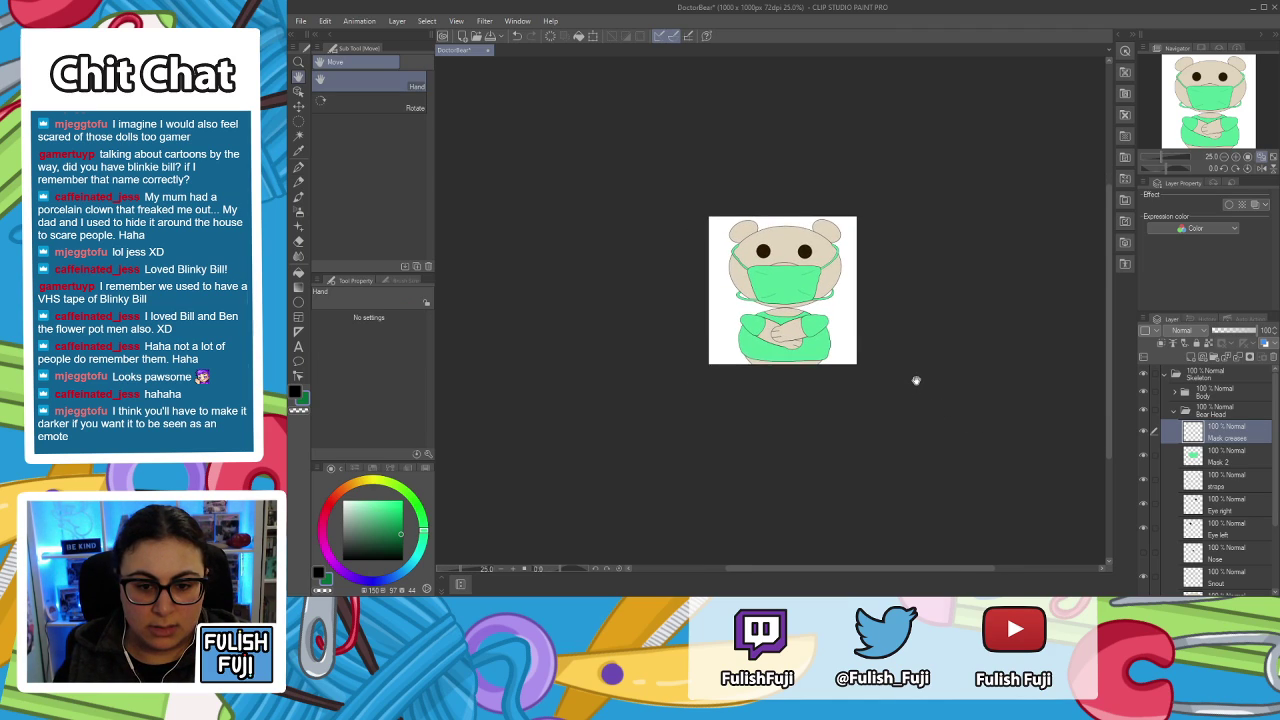
scroll(781, 262, "down", 4)
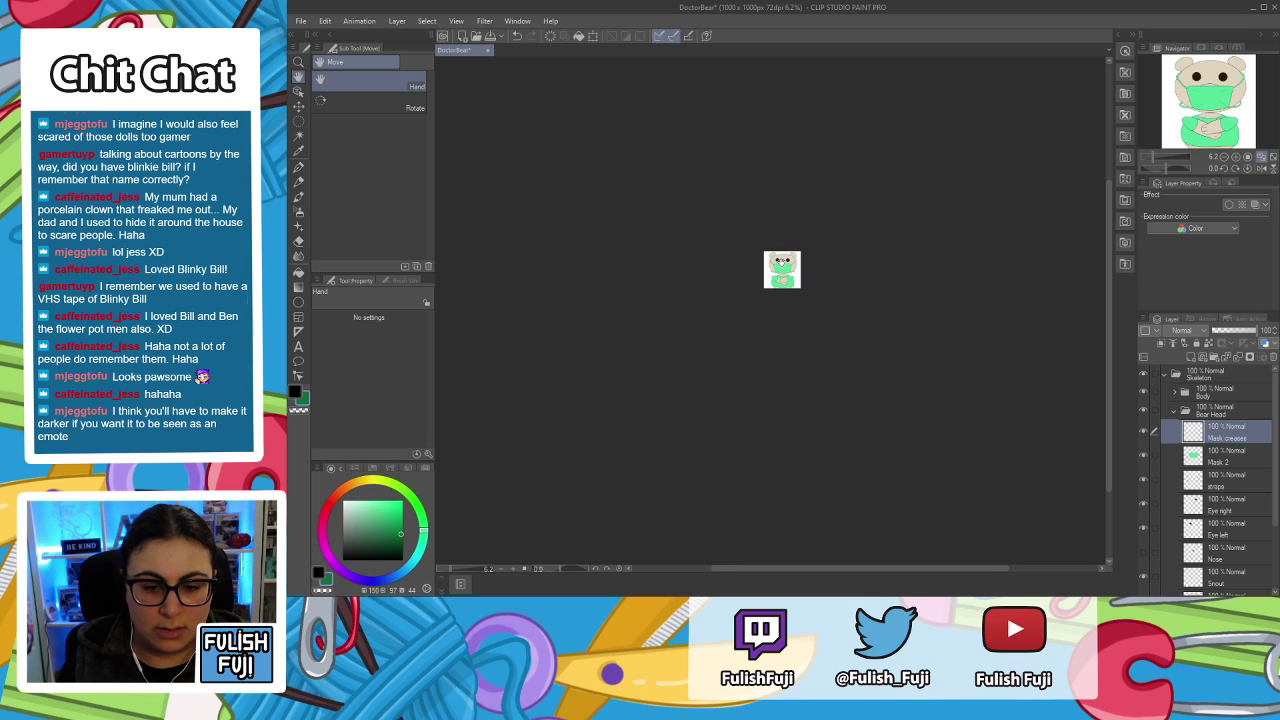
left_click_drag(804, 272, 806, 289)
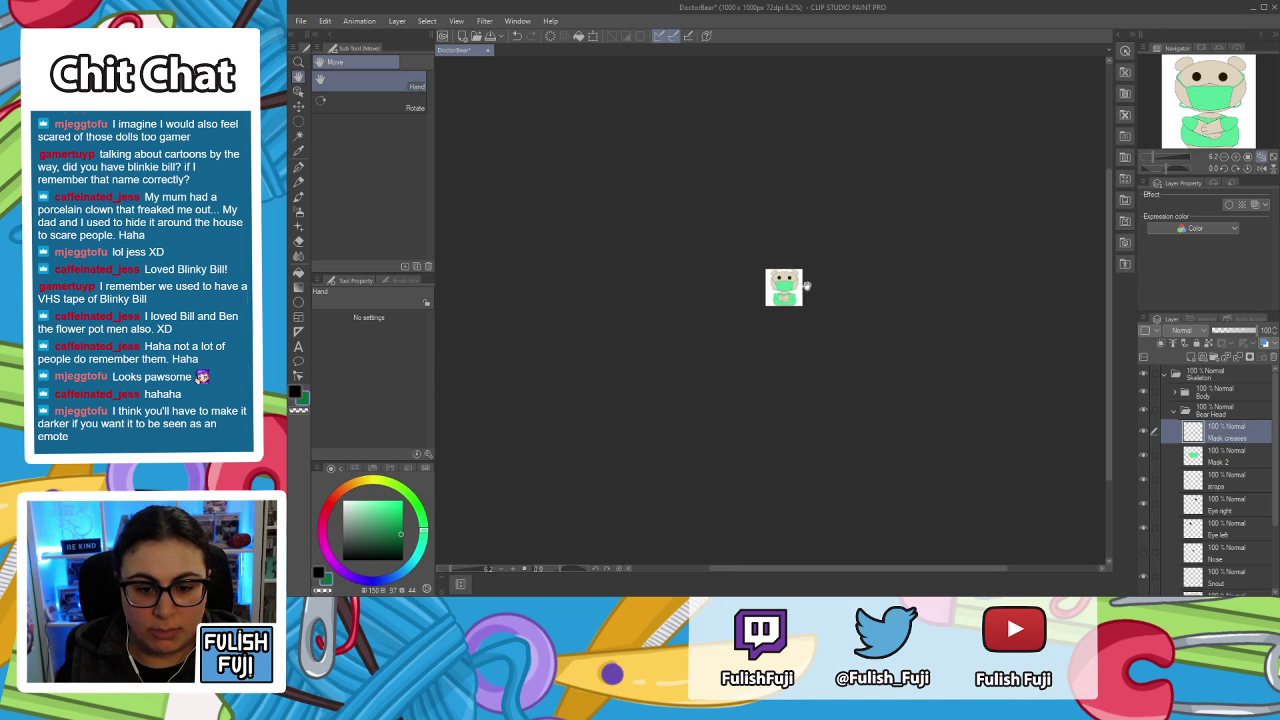
scroll(806, 217, "up", 1)
left_click_drag(801, 349, 830, 334)
scroll(918, 173, "down", 1)
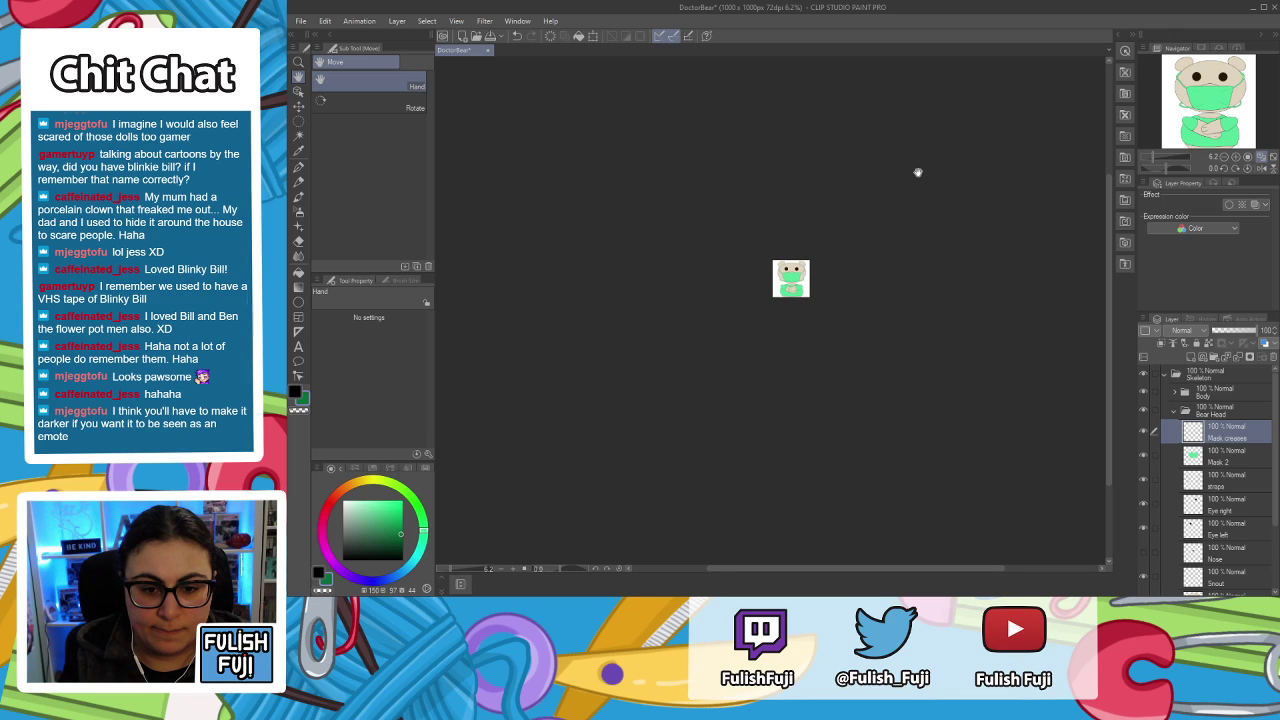
Remove the thin creases from the mask and set the Colored pencil's brush size to 15 for thicker ones.
key("ctrl+plus")
key("ctrl+plus")
key("ctrl+plus")
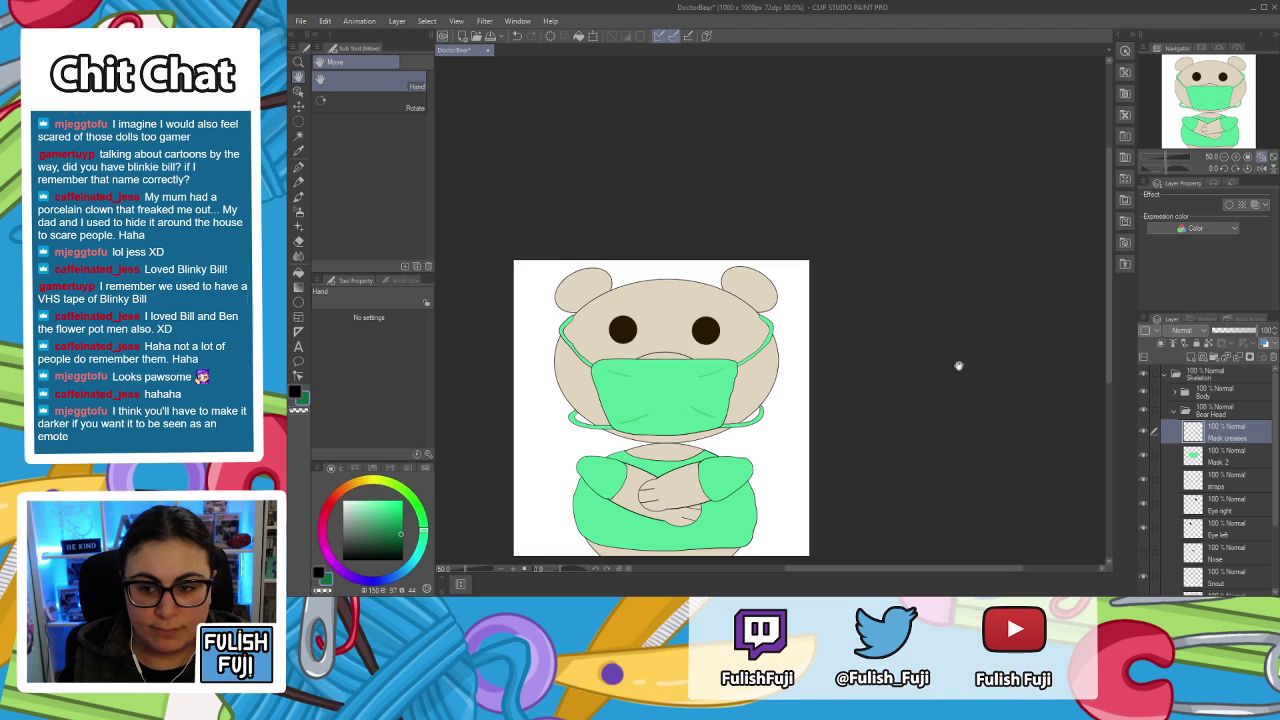
left_click(1273, 157)
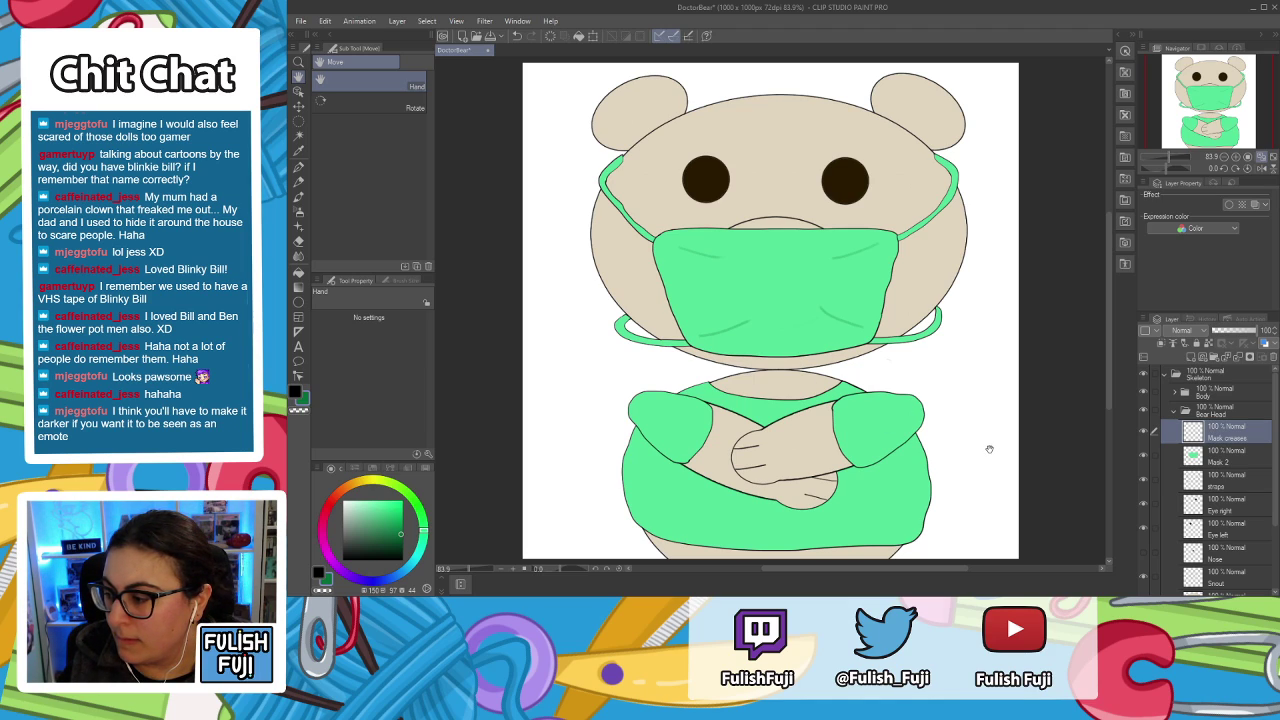
key("p")
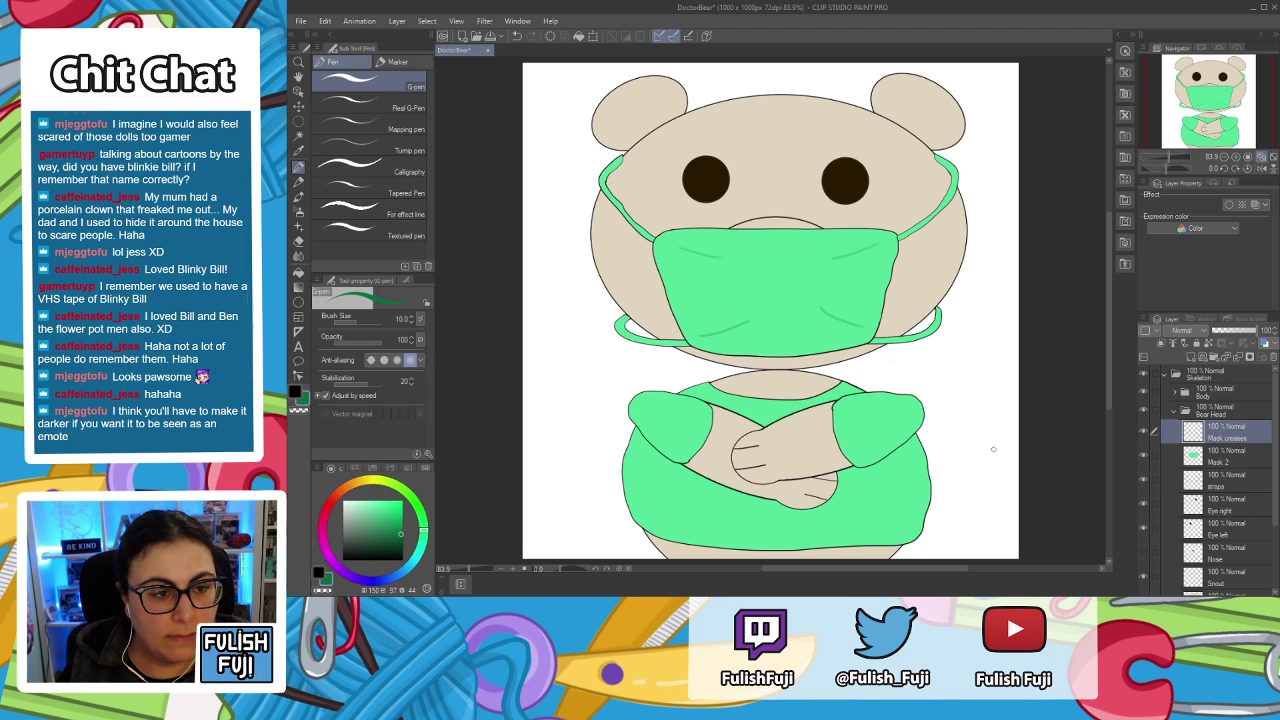
key("p")
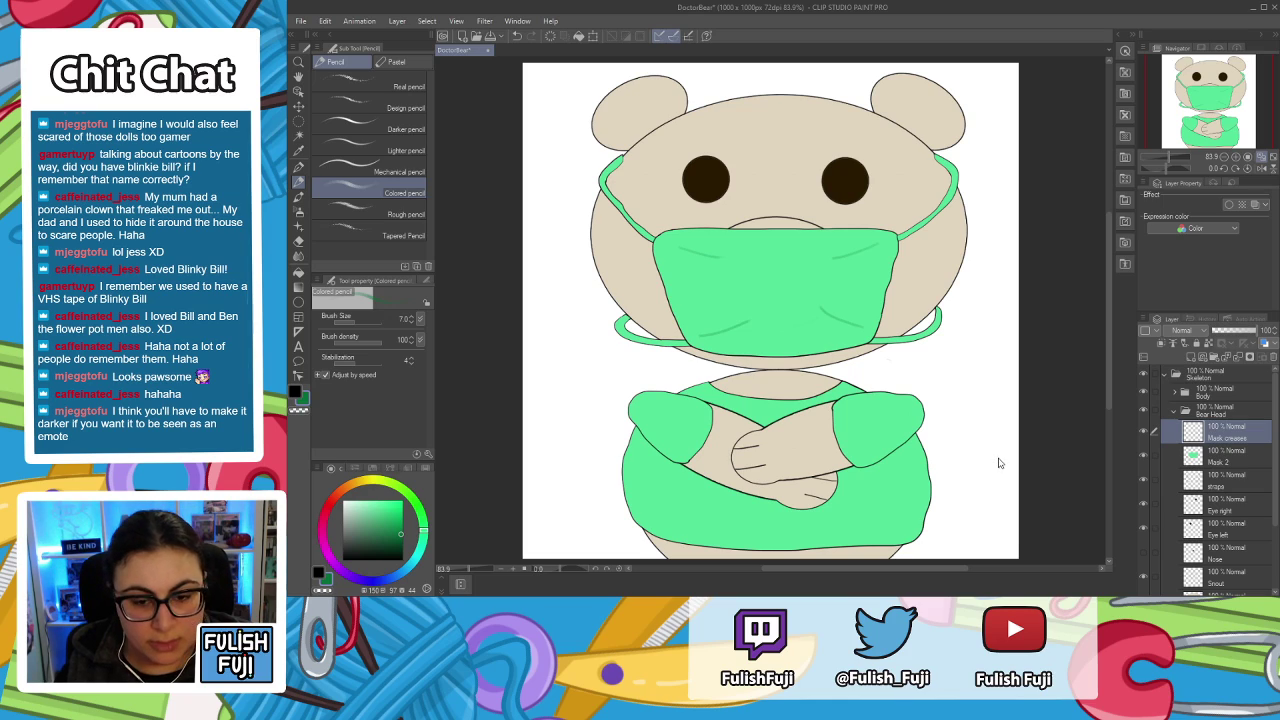
left_click(408, 319)
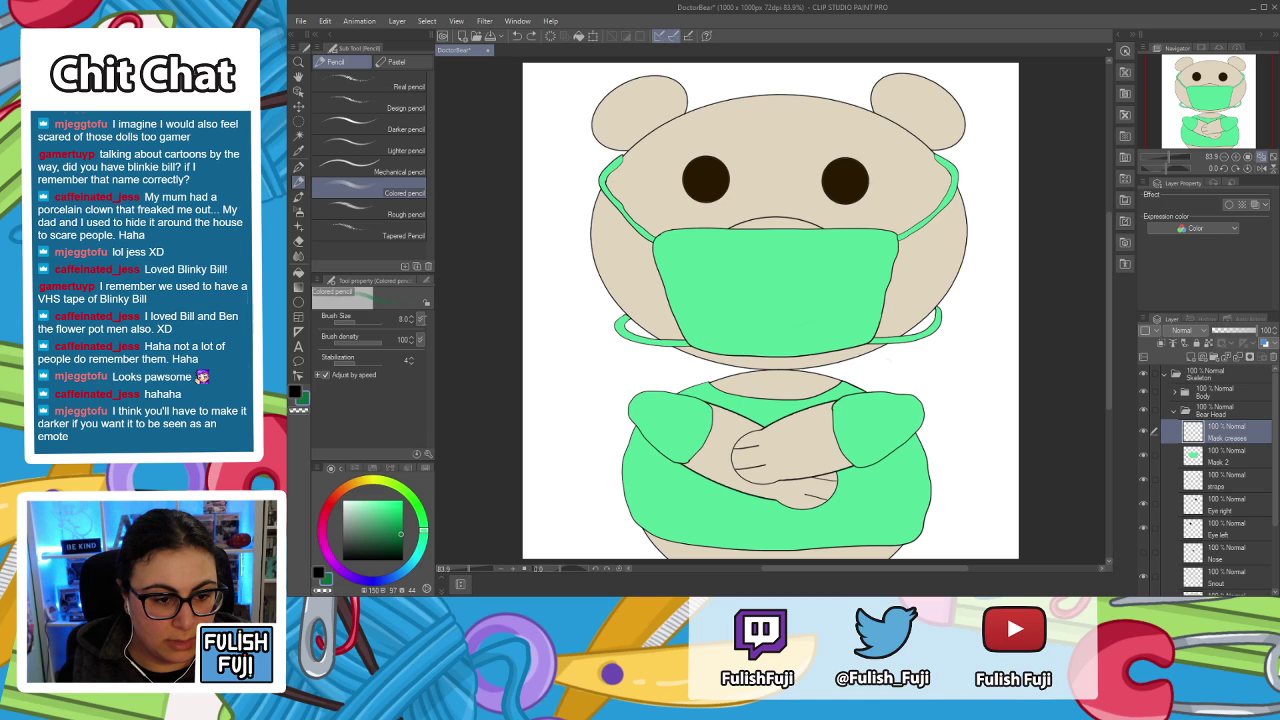
key("bracketright")
key("bracketright")
key("bracketright")
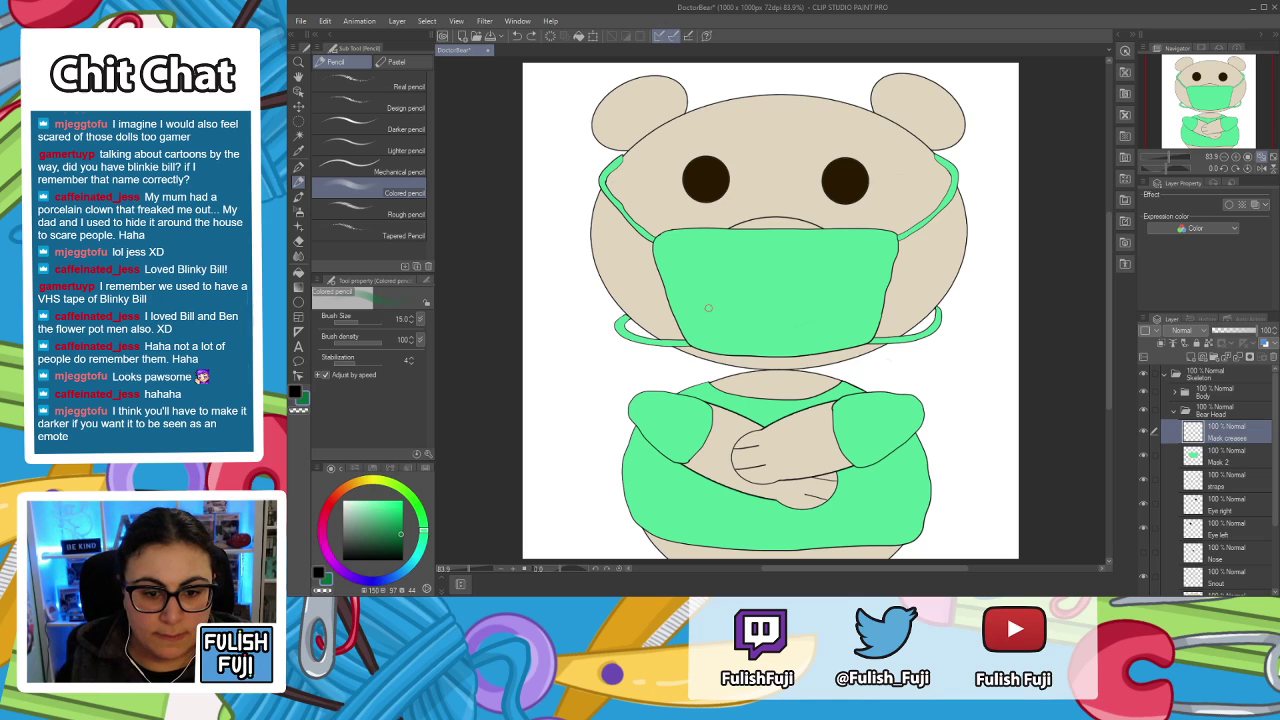
Draw four thicker dark green creases with the Colored pencil, one near each corner of the mask, undoing a first short attempt.
left_click_drag(666, 248, 722, 263)
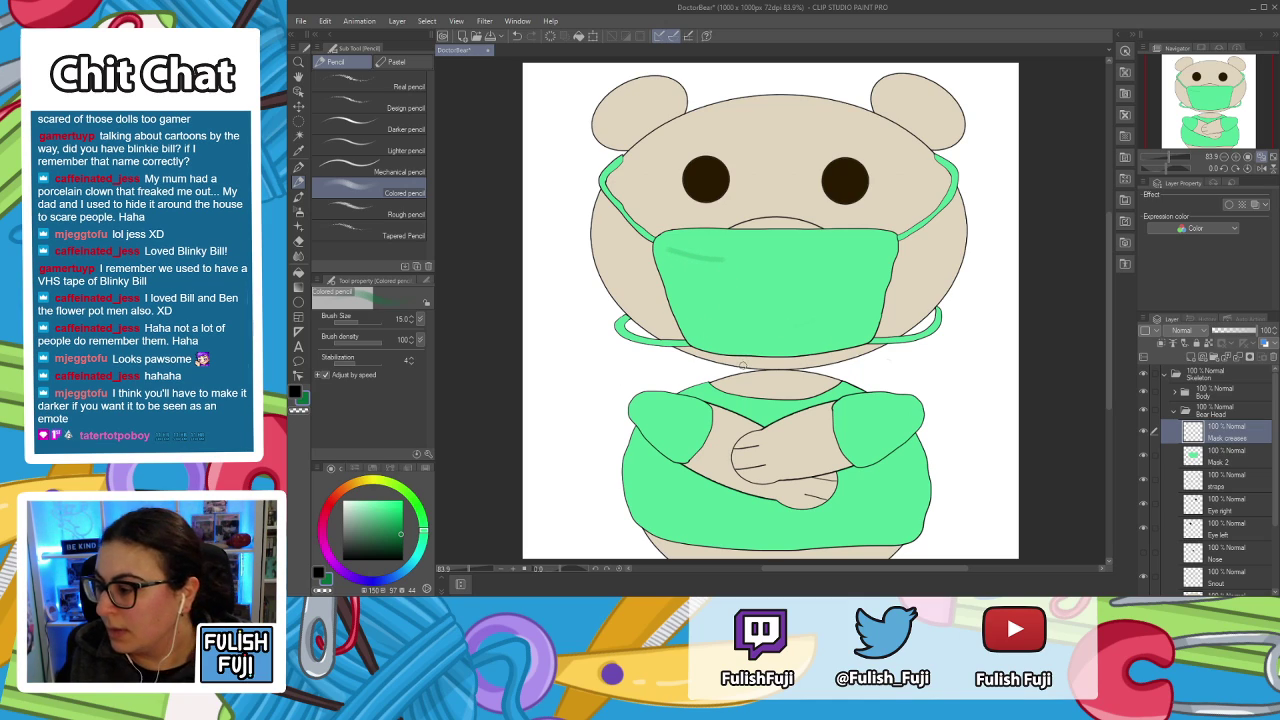
key("ctrl+z")
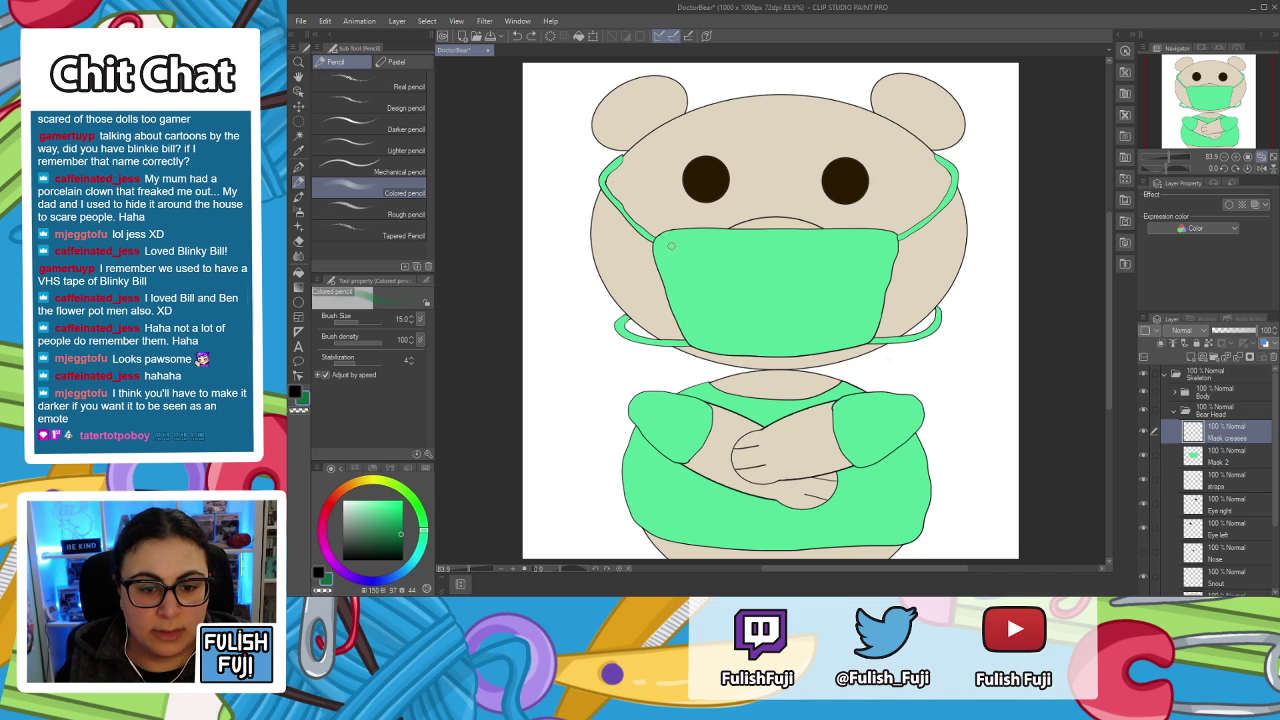
left_click_drag(668, 245, 736, 262)
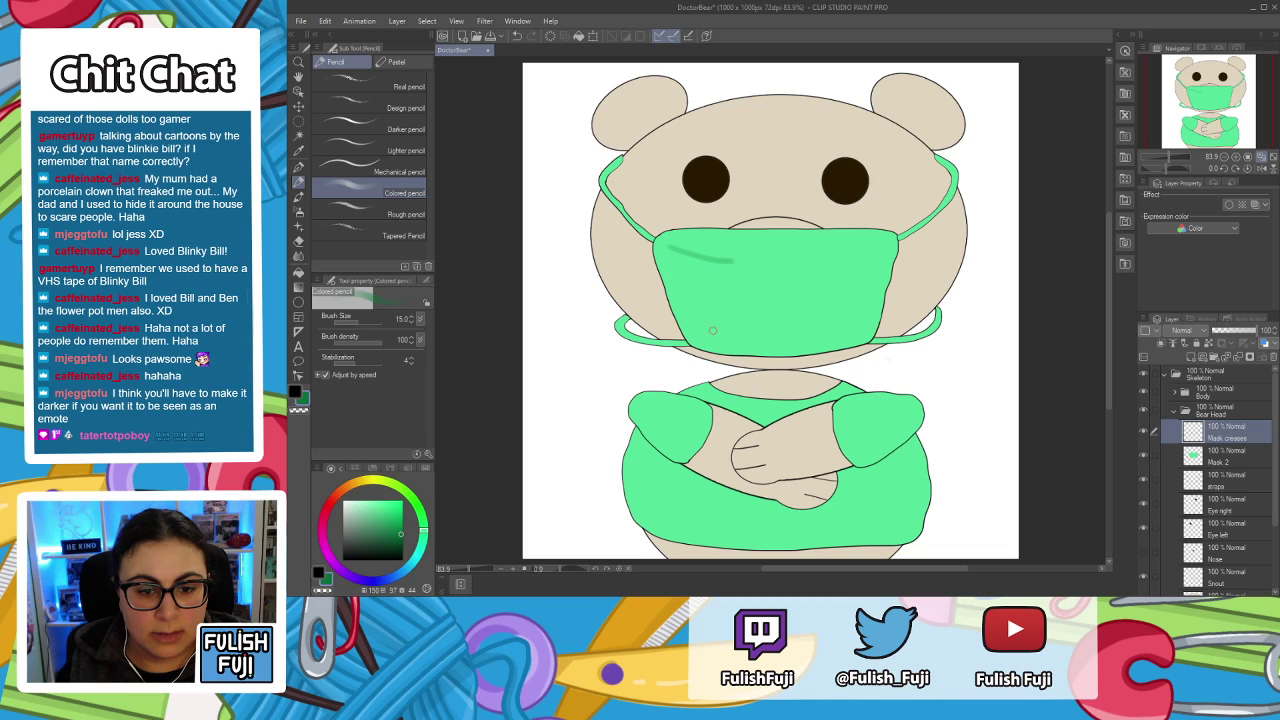
left_click_drag(699, 339, 757, 314)
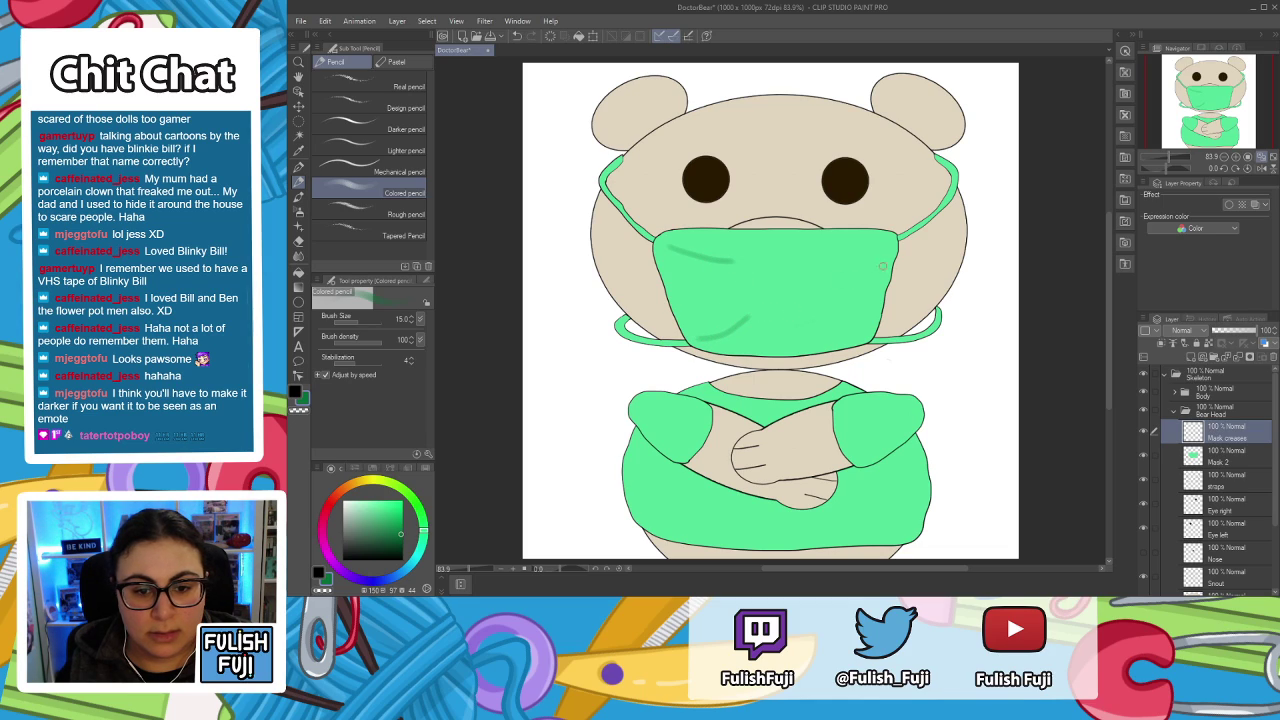
left_click_drag(866, 252, 818, 271)
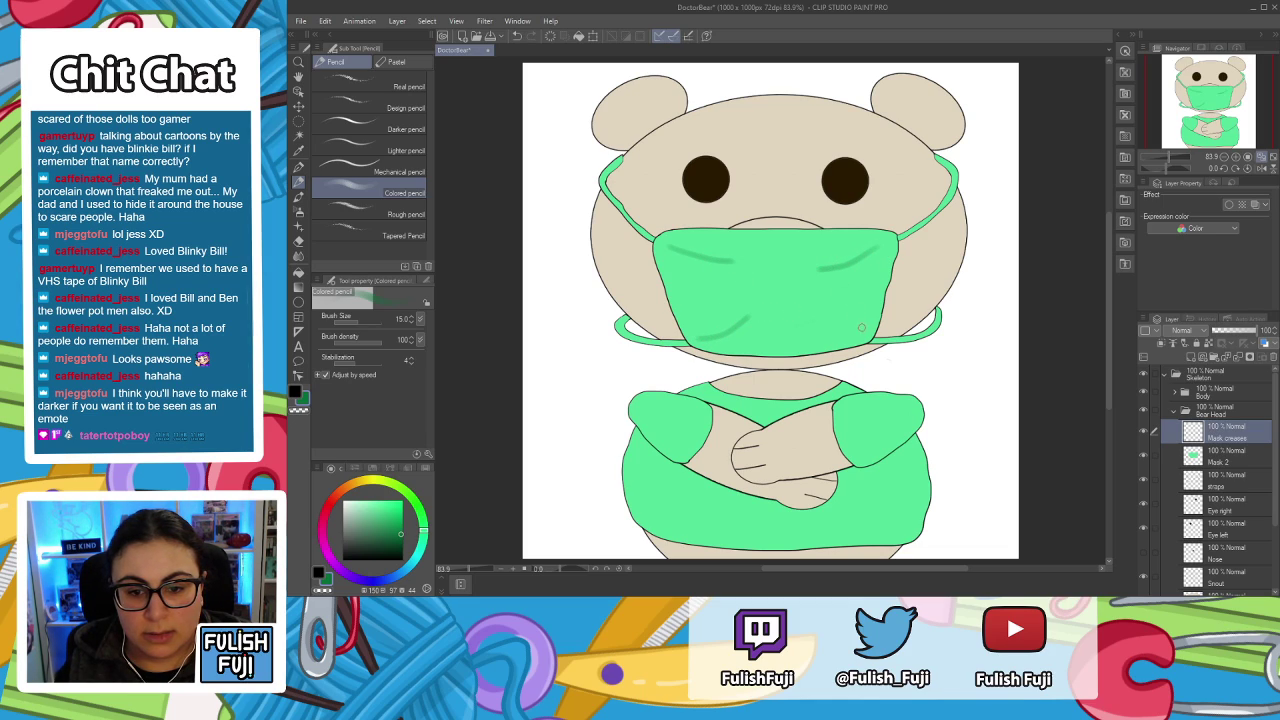
left_click_drag(862, 333, 814, 321)
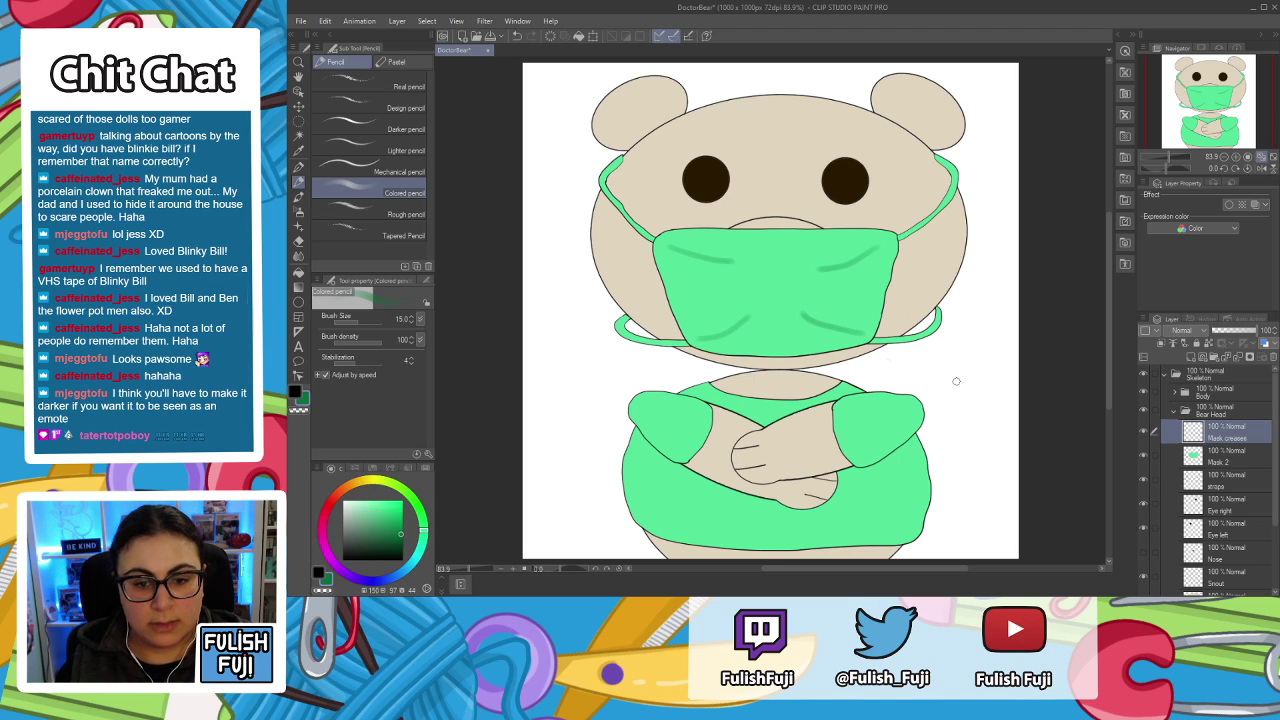
Examine how the thicker mask creases read on the whole bear at a tiny emote-like scale.
scroll(1056, 424, "down", 4)
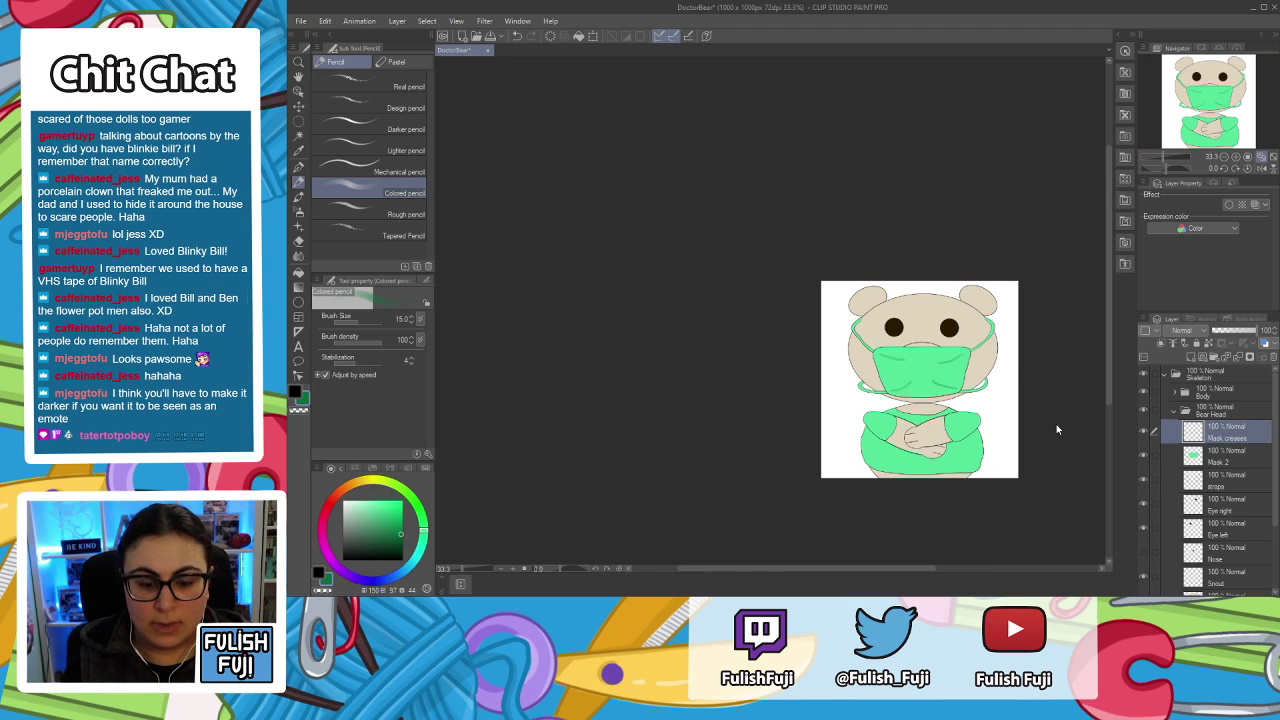
key("space")
left_click_drag(865, 338, 712, 236)
scroll(712, 236, "up", 2)
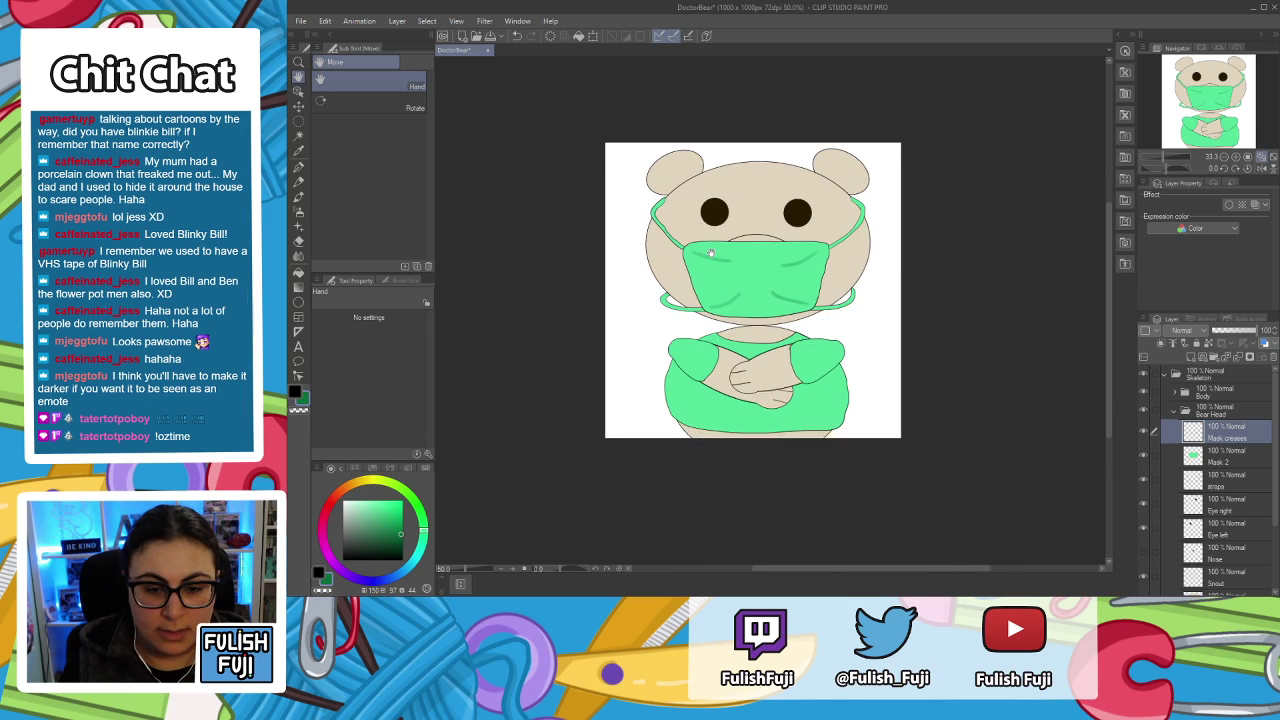
scroll(710, 253, "down", 10)
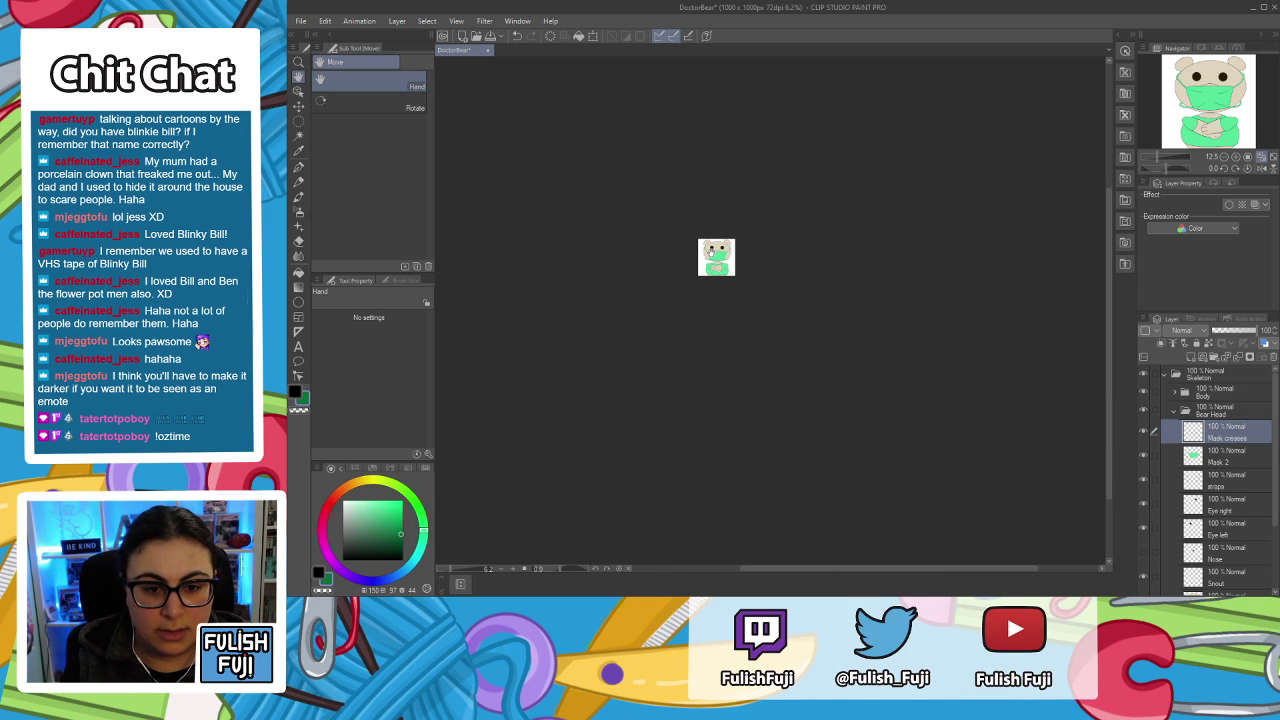
left_click_drag(553, 272, 601, 302)
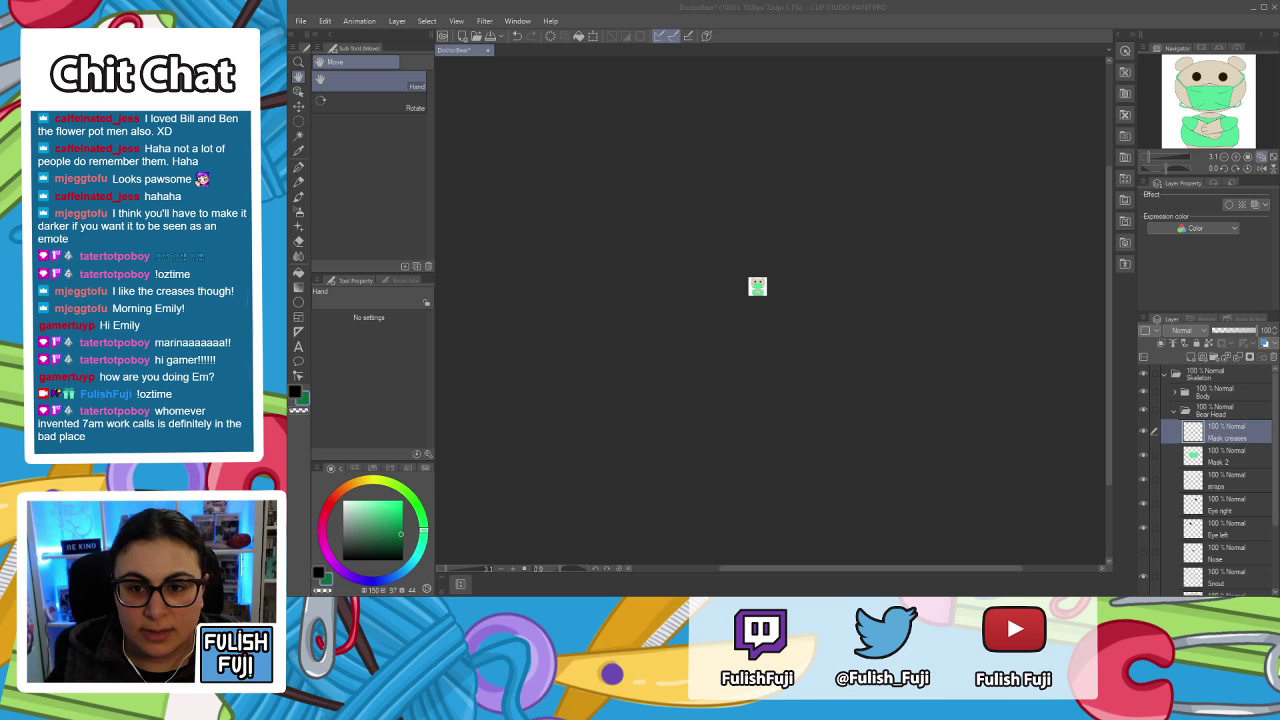
left_click(964, 20)
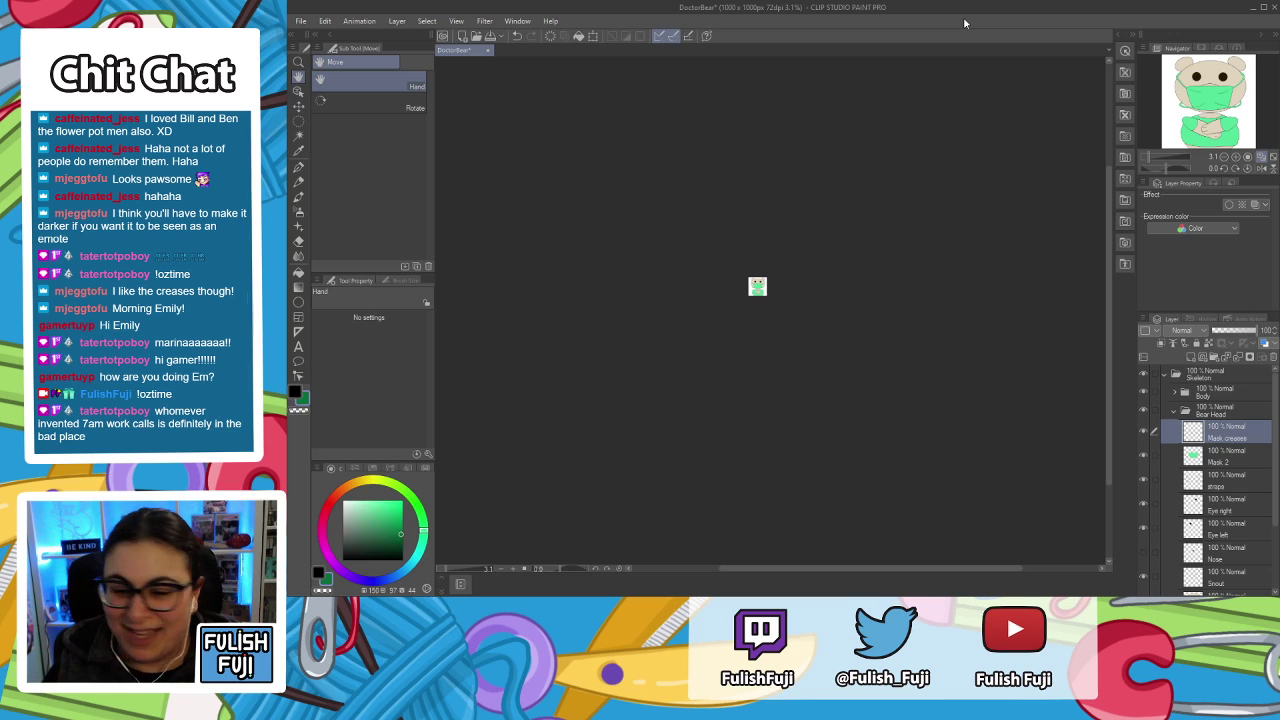
Add short pencil ticks at the inner ends of the four mask creases at brush size 15.
key("ctrl+plus")
key("ctrl+plus")
key("ctrl+plus")
key("ctrl+plus")
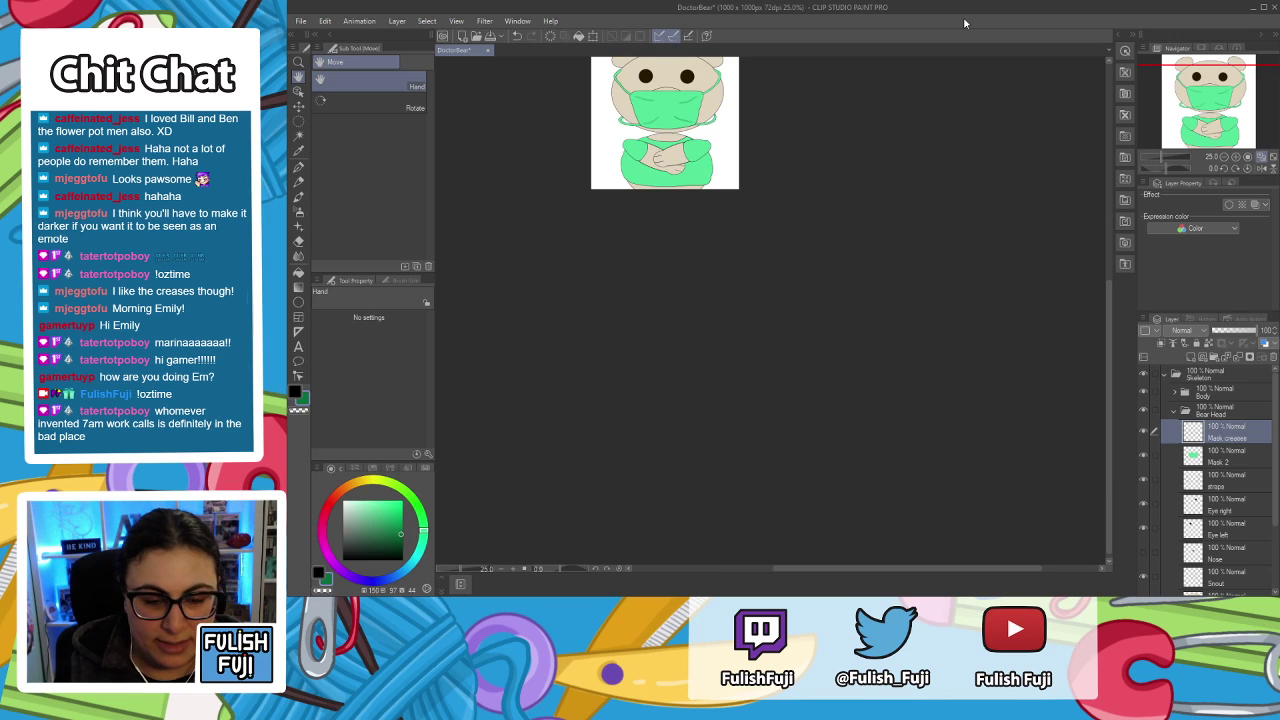
left_click_drag(611, 191, 699, 351)
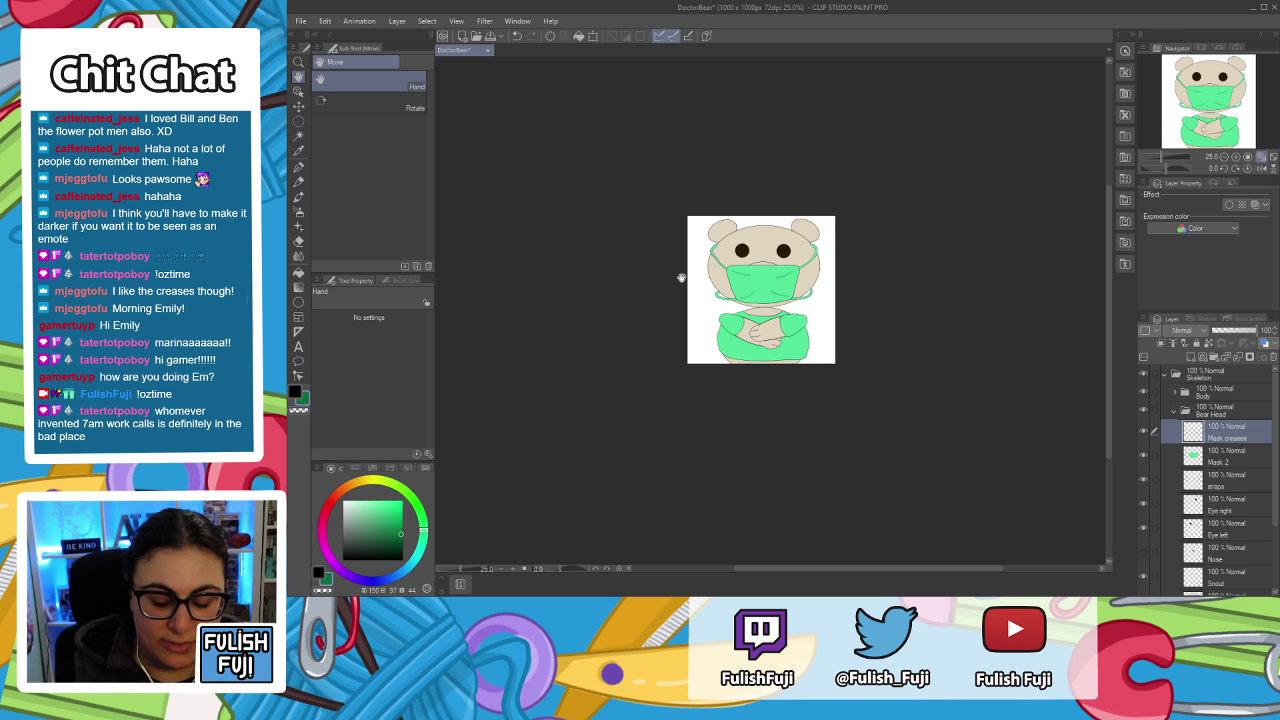
key("ctrl+plus")
key("ctrl+plus")
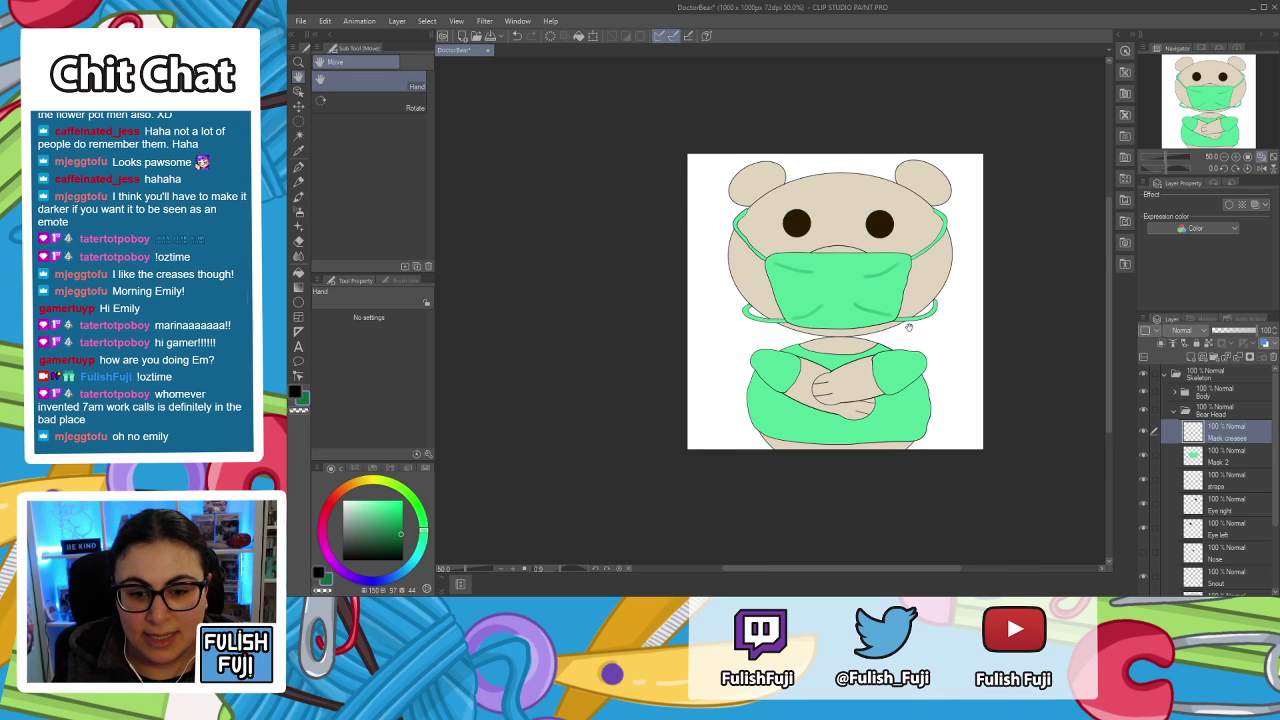
left_click_drag(909, 327, 832, 324)
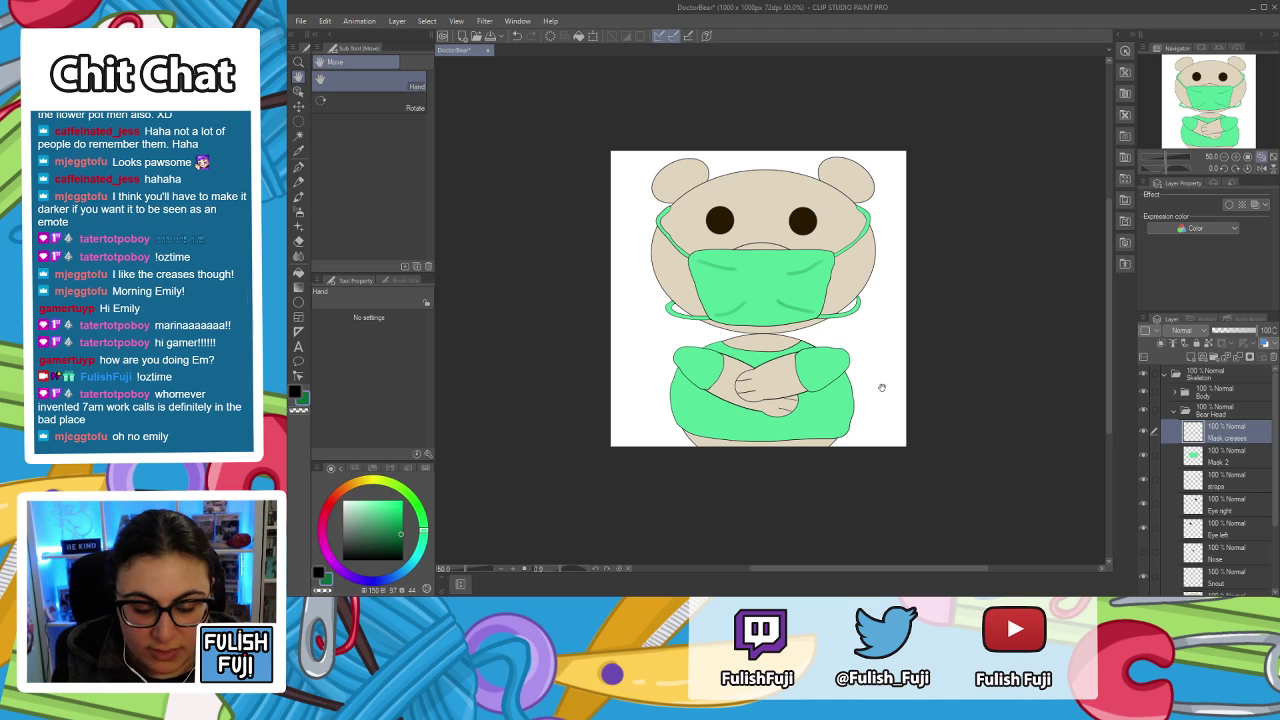
scroll(882, 387, "up", 3)
left_click_drag(523, 163, 655, 296)
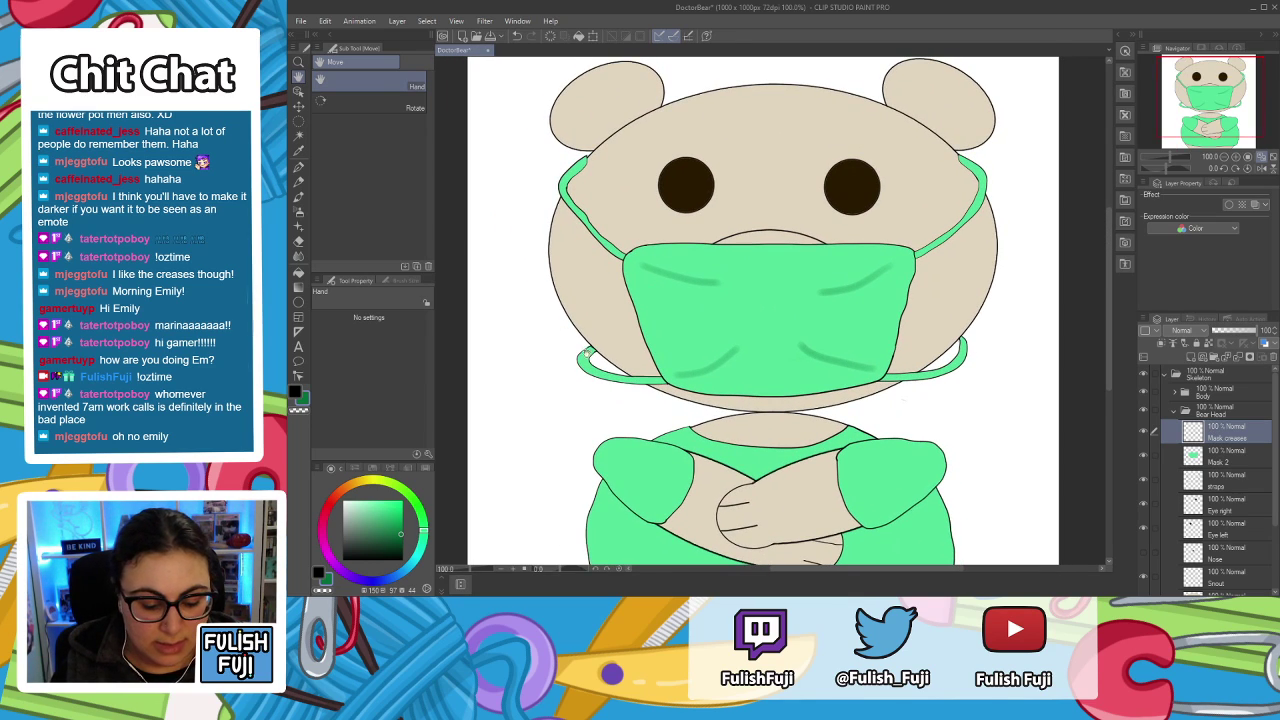
key("p")
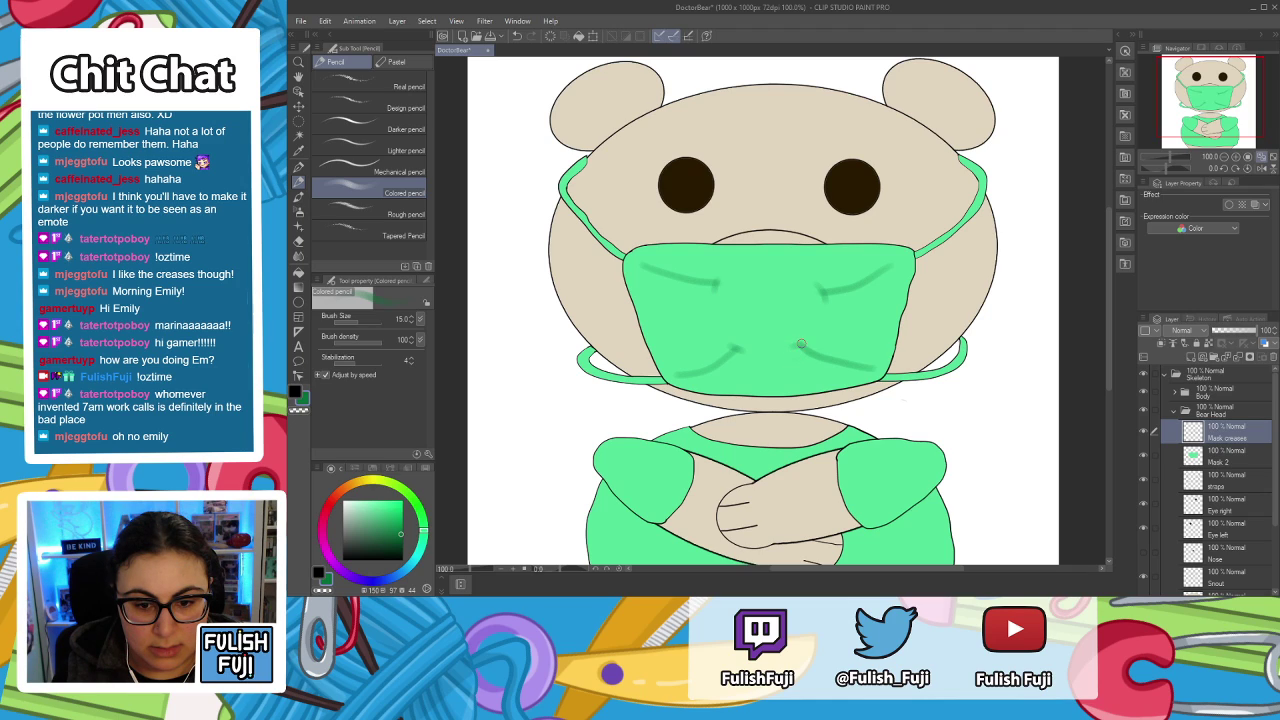
Check at emote size how the mask creases read with their short end ticks.
scroll(647, 253, "down", 1)
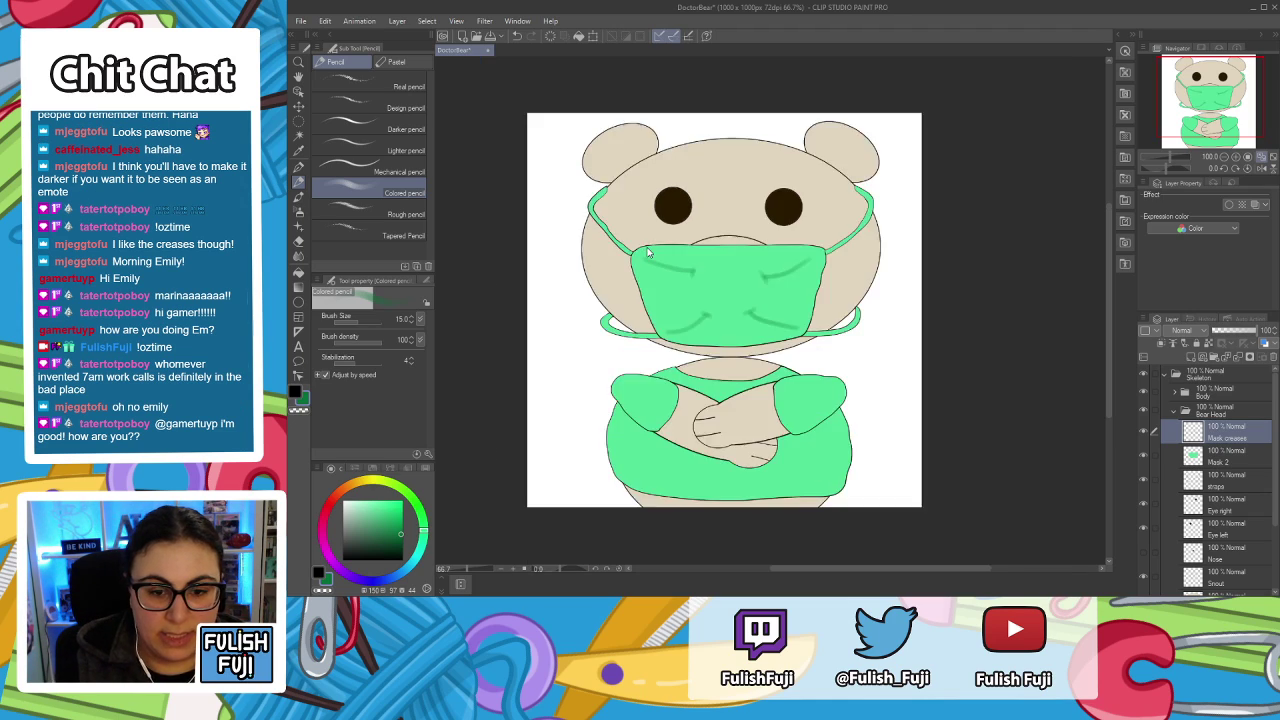
scroll(647, 253, "down", 1)
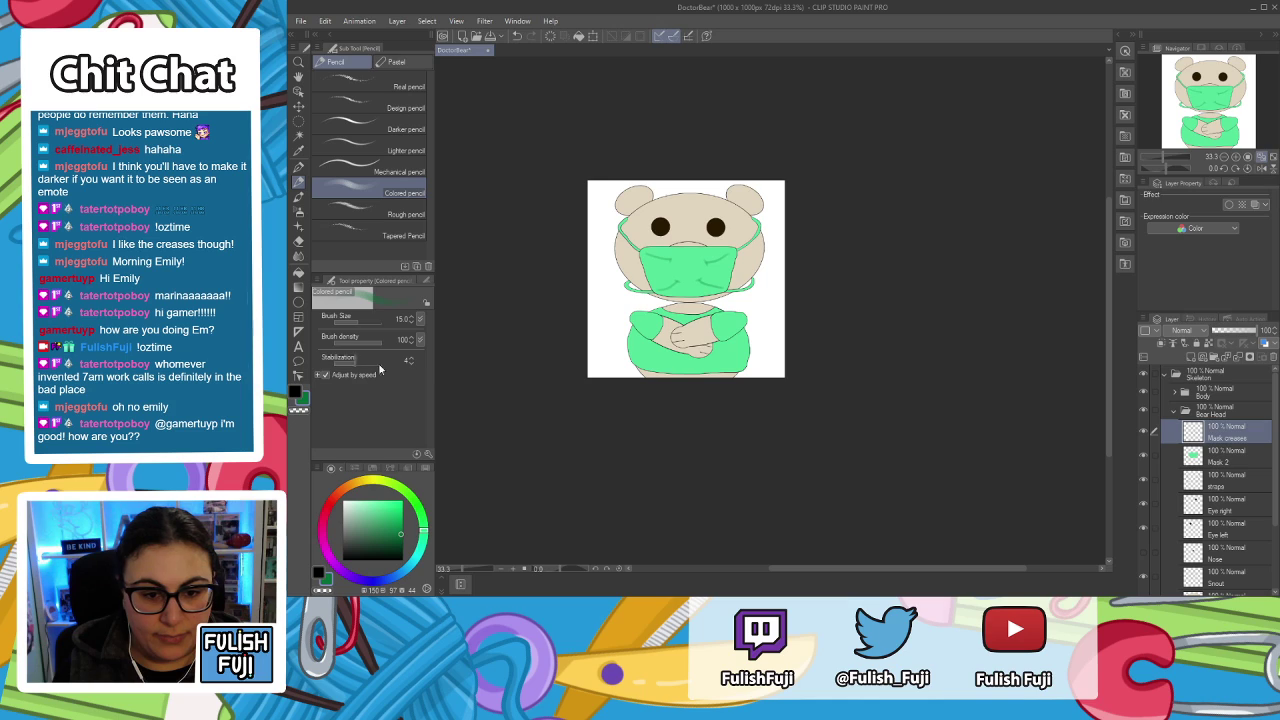
key("space")
left_click_drag(664, 220, 731, 244)
scroll(731, 244, "down", 5)
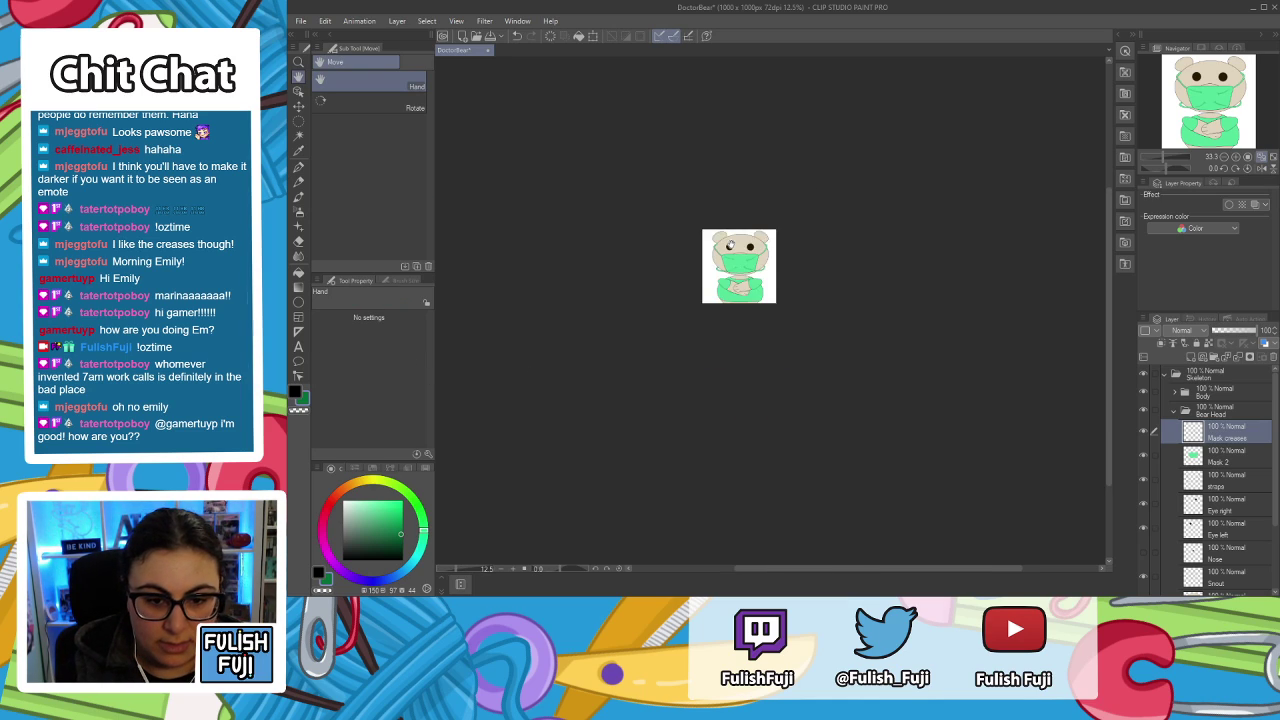
left_click_drag(620, 243, 635, 298)
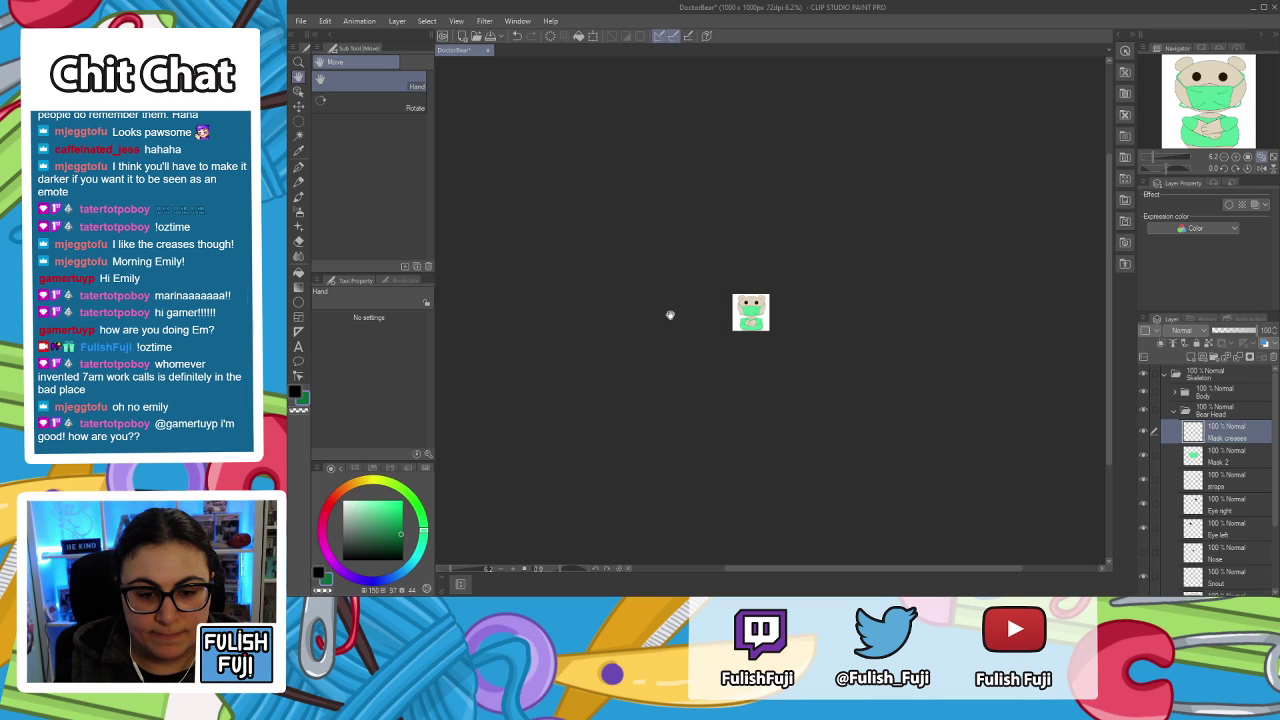
Strengthen and slightly lengthen the pencil ticks at the inner ends of the mask creases.
key("ctrl+plus")
key("ctrl+plus")
key("ctrl+plus")
key("ctrl+plus")
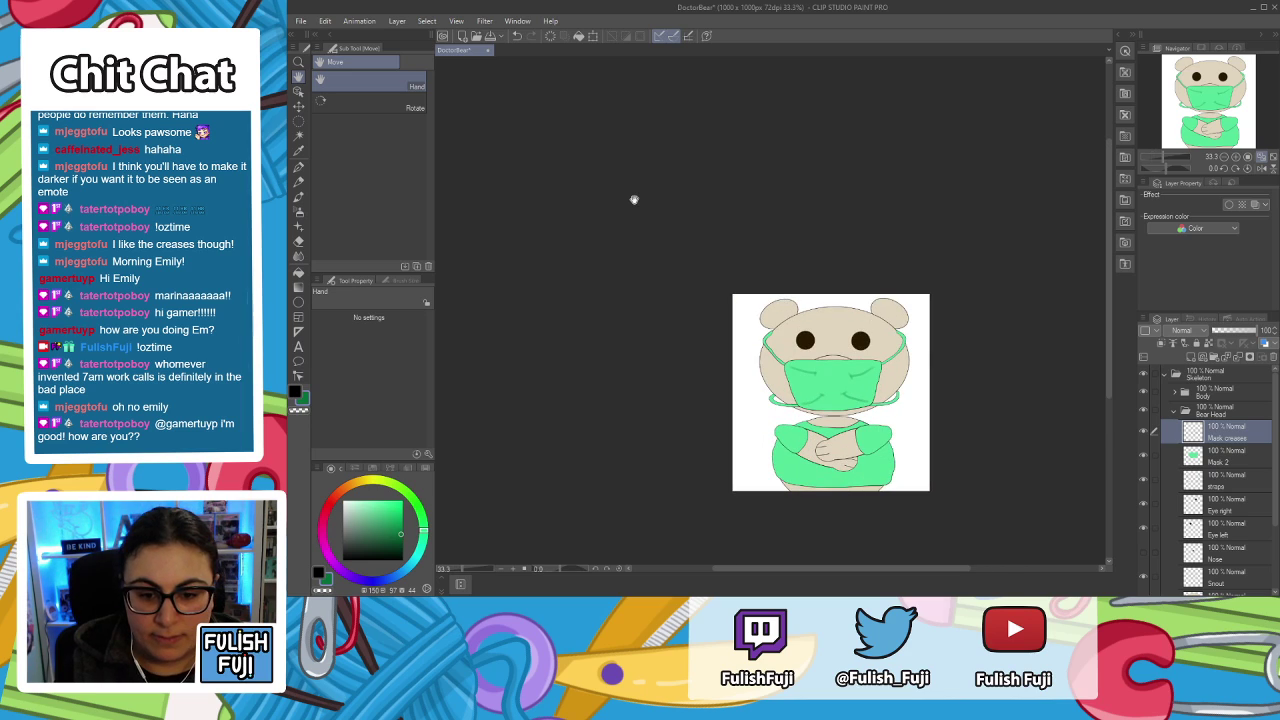
left_click_drag(924, 399, 856, 285)
scroll(797, 182, "up", 1)
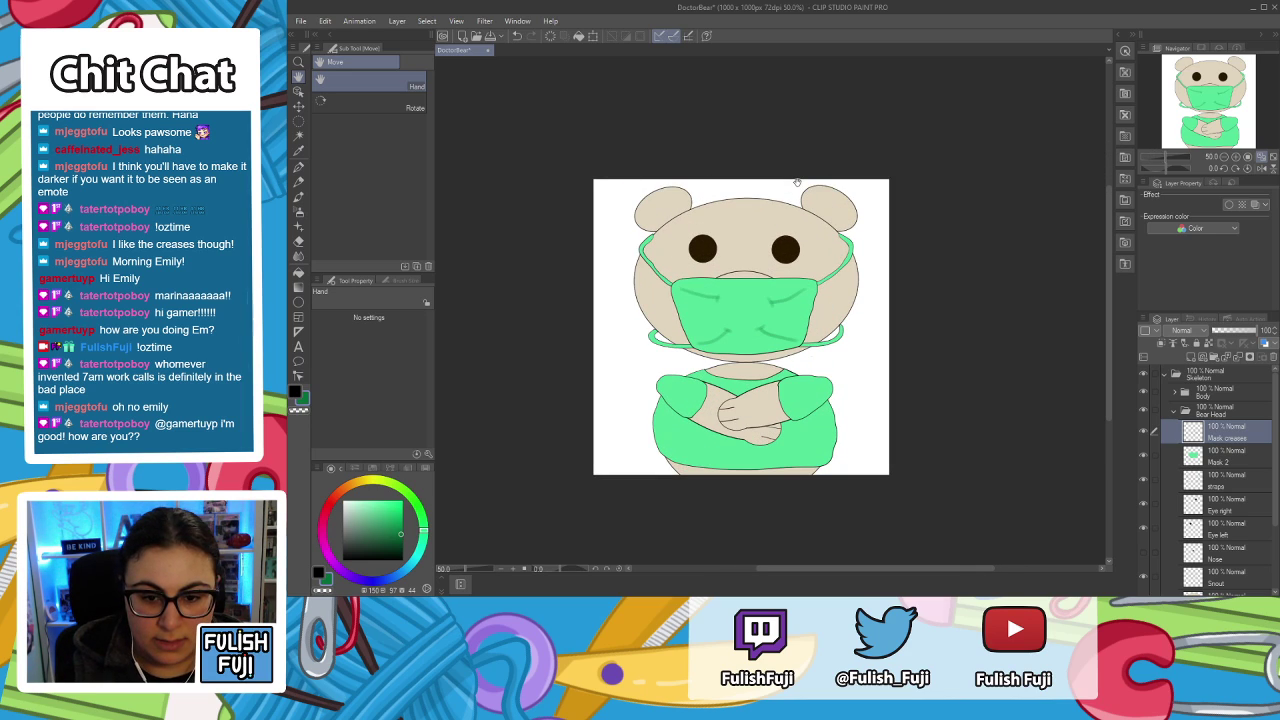
scroll(797, 182, "up", 1)
left_click_drag(743, 332, 787, 266)
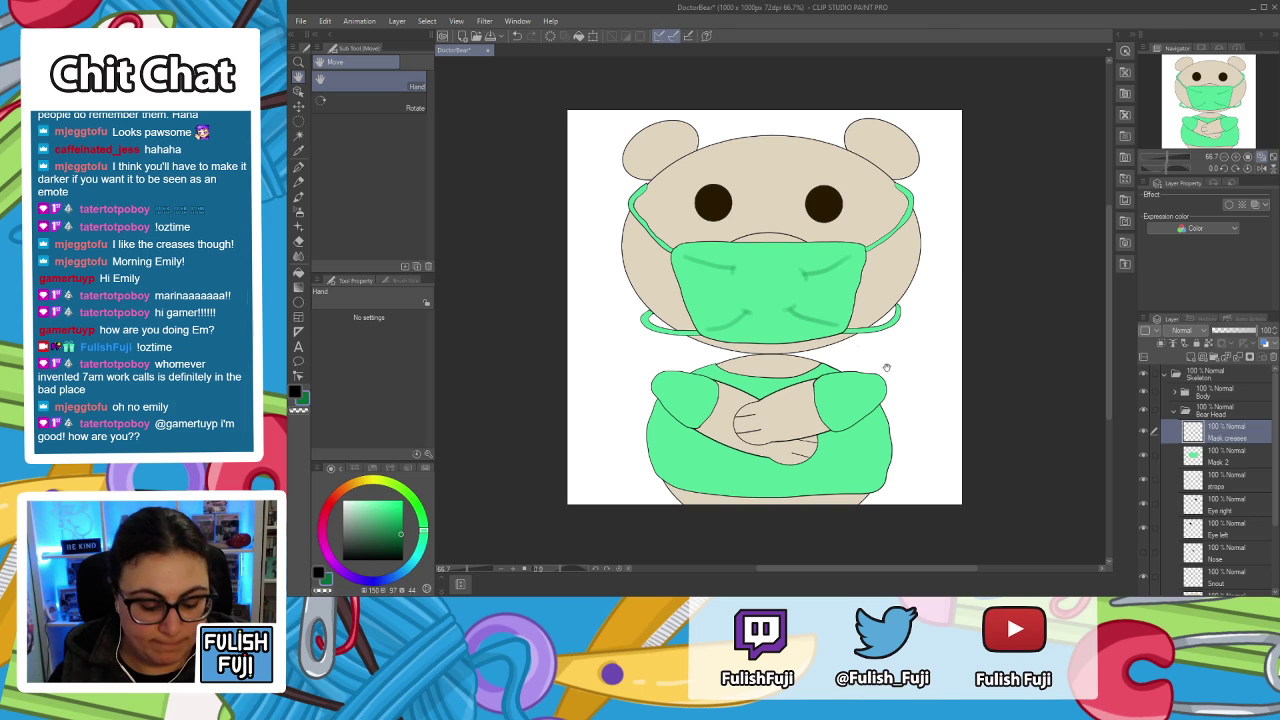
key("ctrl+alt+0")
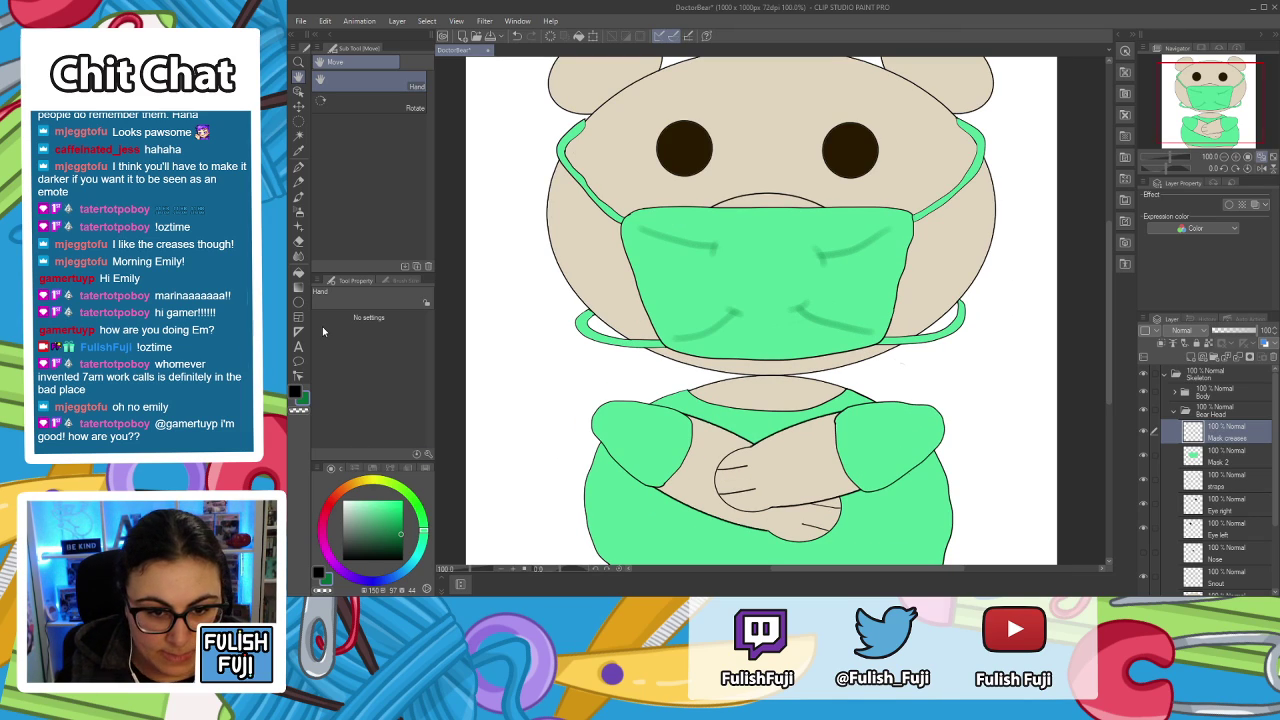
key("p")
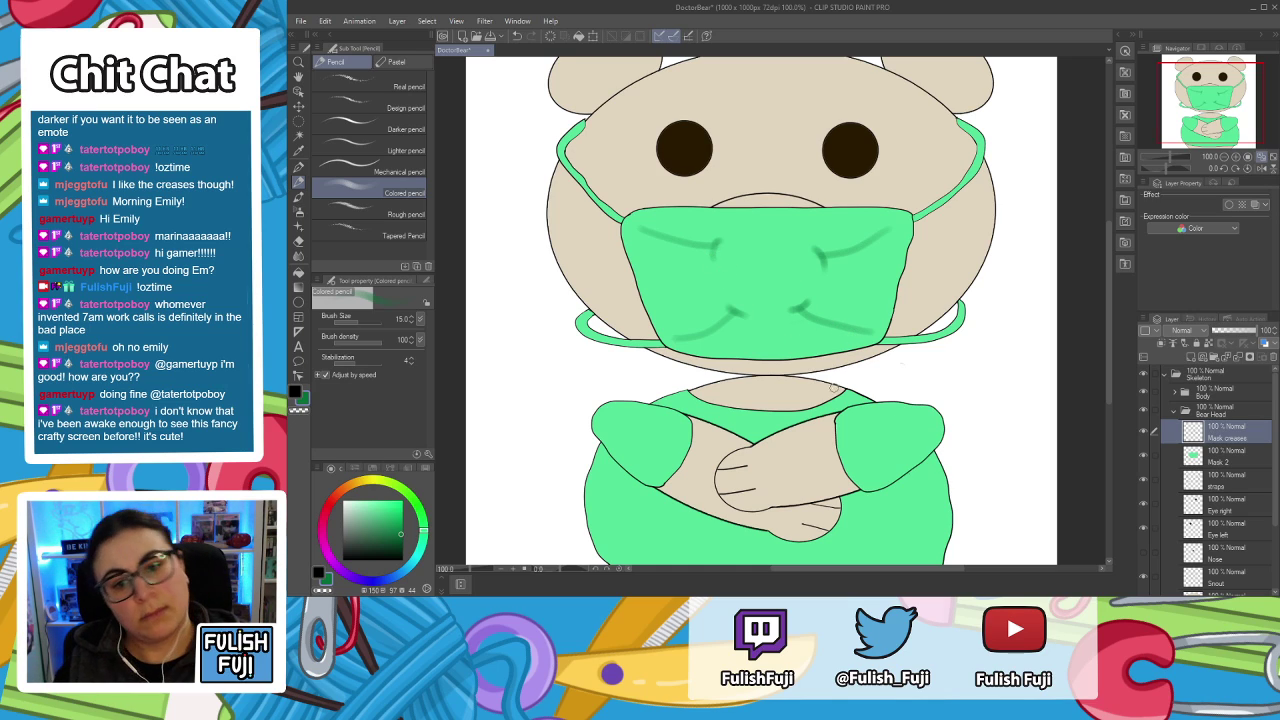
Inspect the strengthened crease ends on the whole bear at a very small scale.
scroll(744, 330, "down", 6)
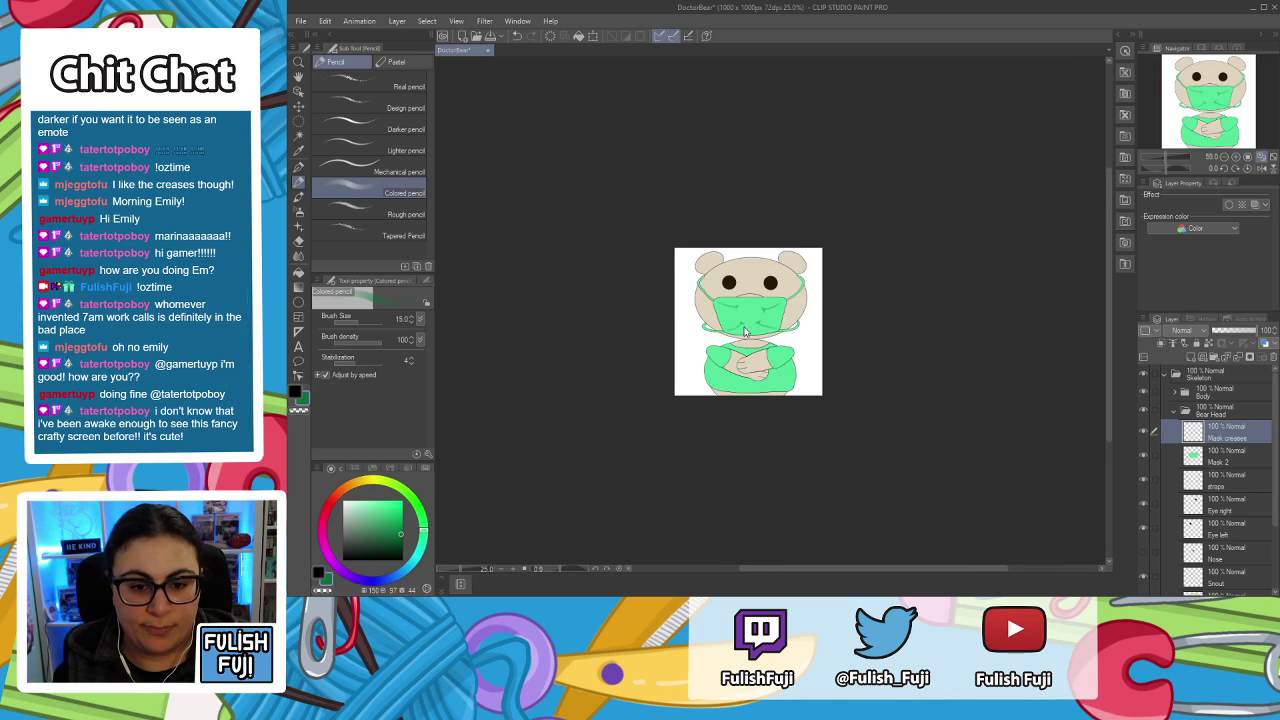
scroll(744, 332, "down", 1)
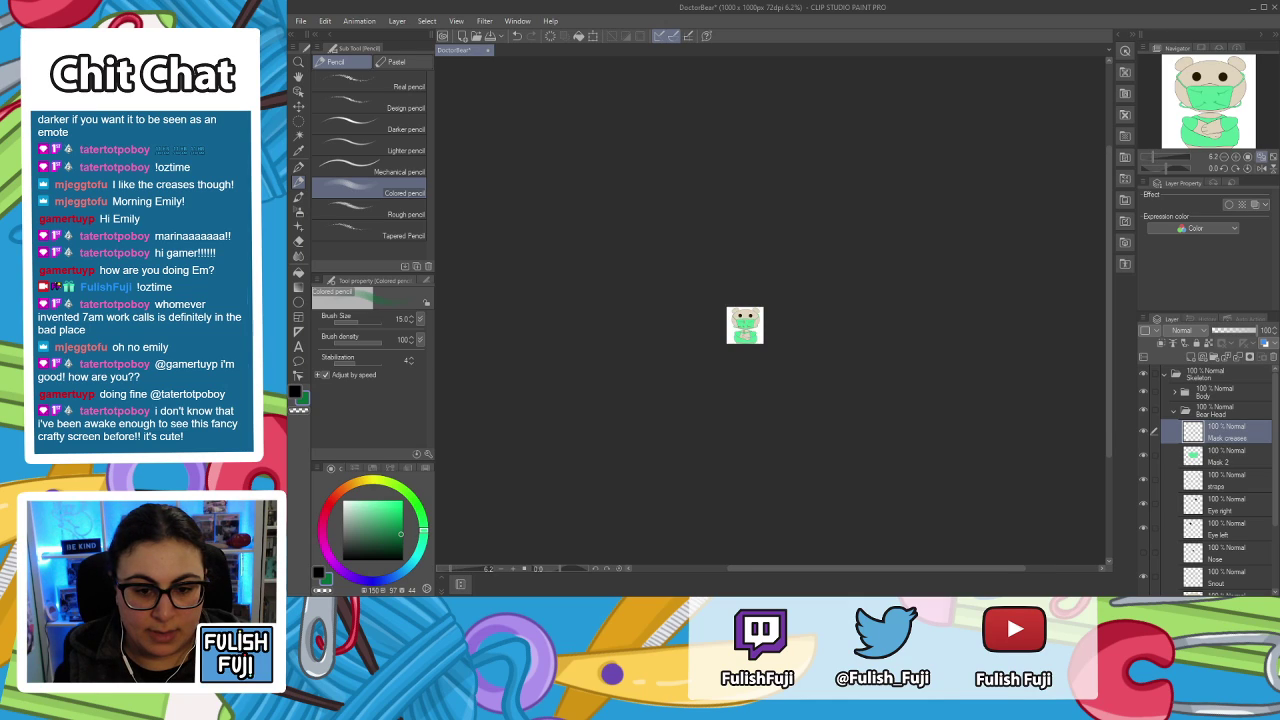
key("space")
mouse_move(737, 400)
left_mouse_down()
mouse_move(757, 386)
mouse_move(758, 363)
left_mouse_up()
scroll(735, 248, "down", 1)
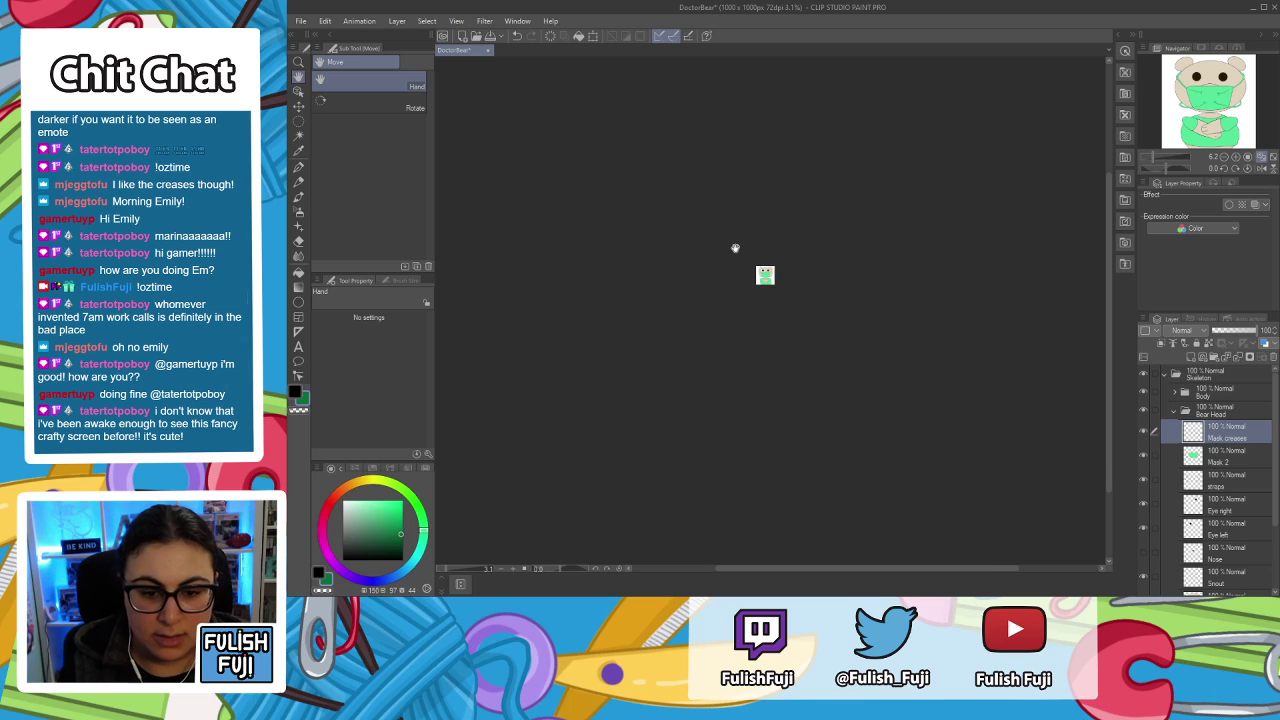
Review the mask creases on the whole bear at tiny emote size and again enlarged.
left_click_drag(682, 265, 683, 301)
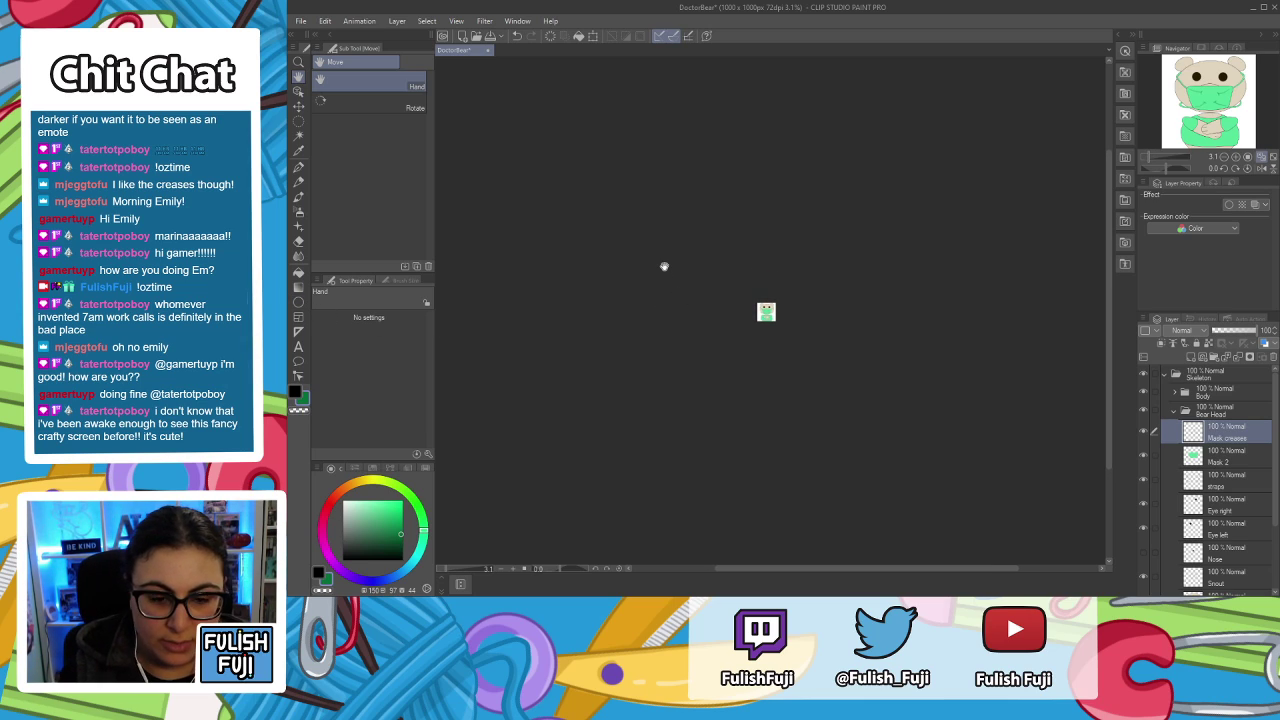
key("ctrl+plus")
key("ctrl+plus")
key("ctrl+plus")
key("ctrl+plus")
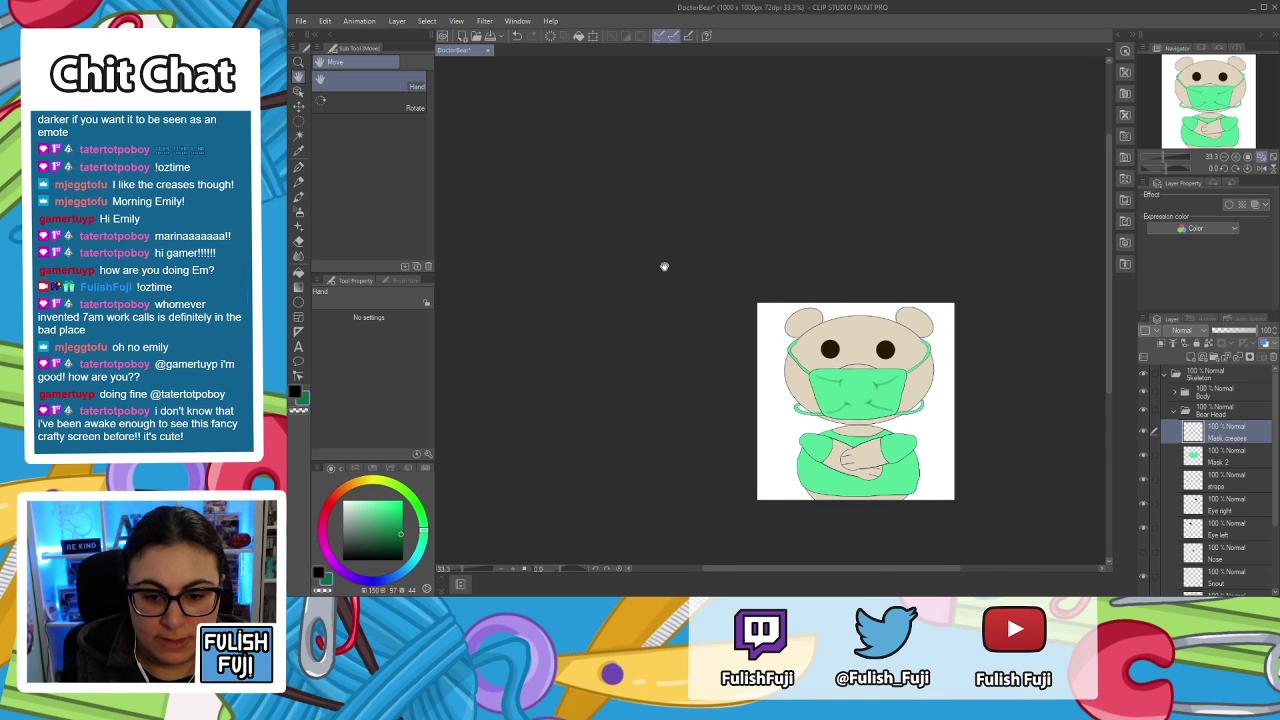
left_click_drag(721, 265, 701, 261)
scroll(683, 208, "up", 1)
left_click_drag(682, 389, 786, 323)
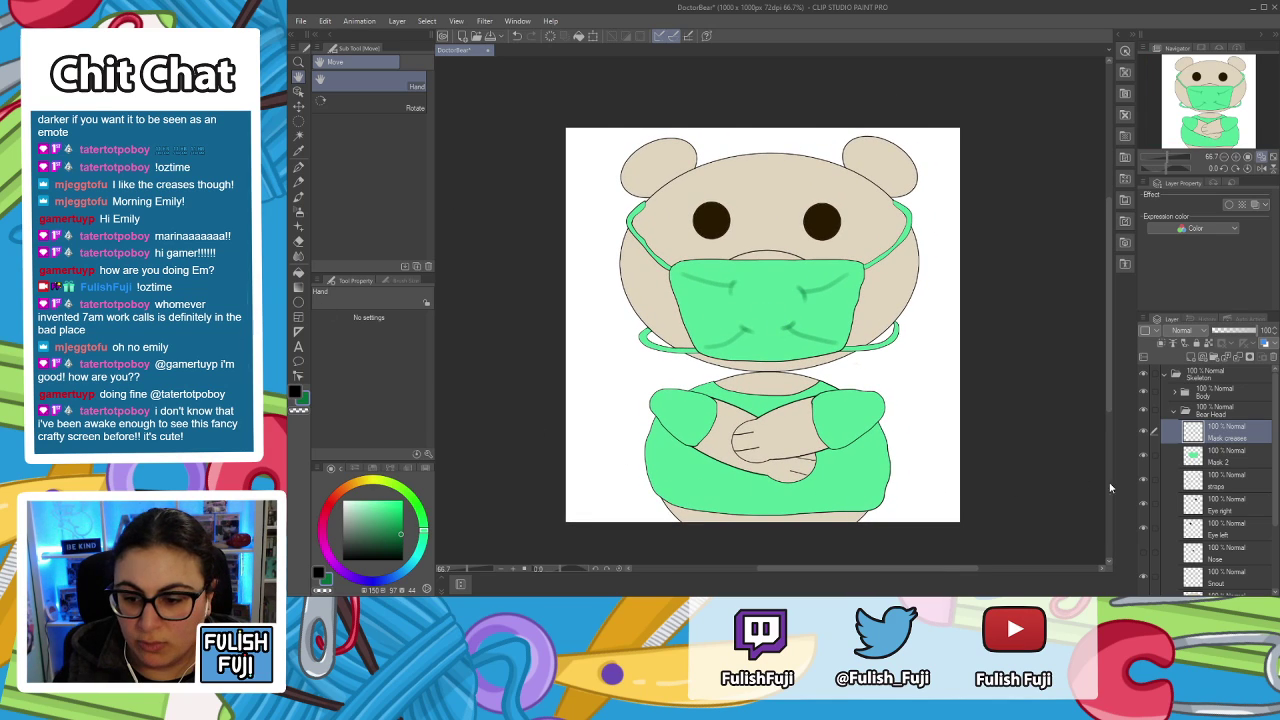
Add a short white Colored pencil highlight at brush size 15 to the upper right of each eye, on the Eye left and Eye right layers.
left_click(1224, 532)
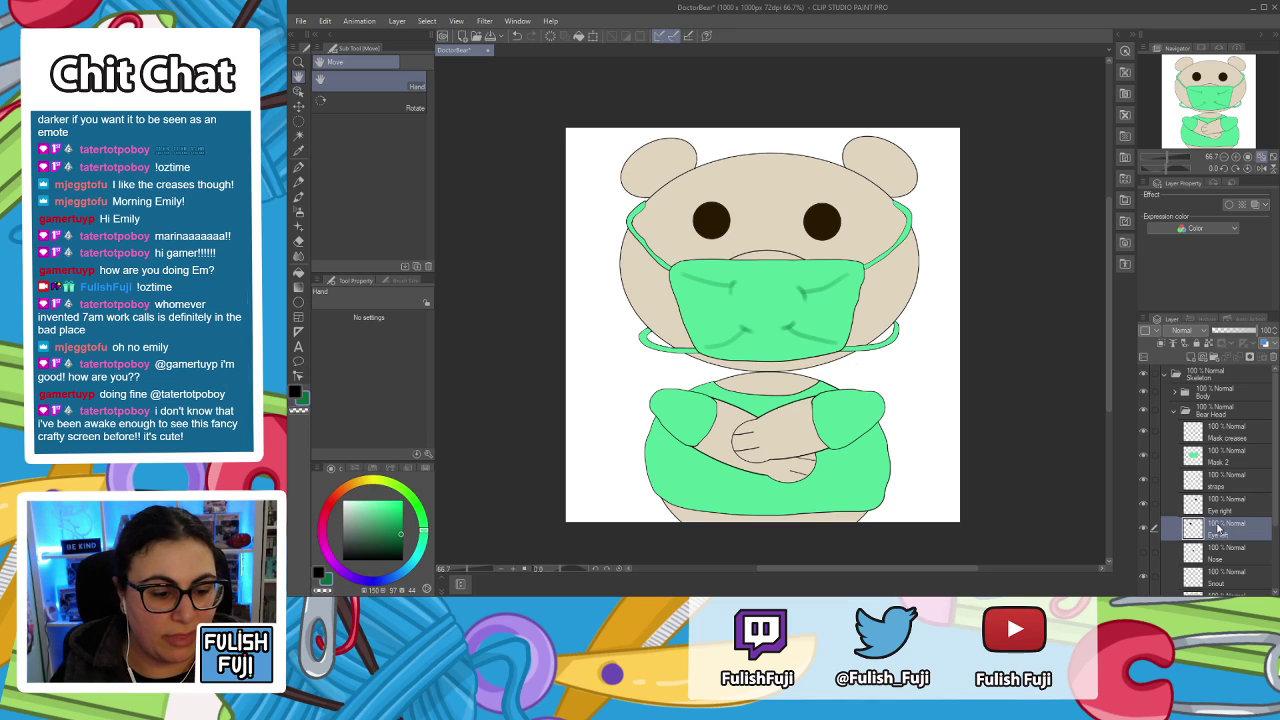
key("p")
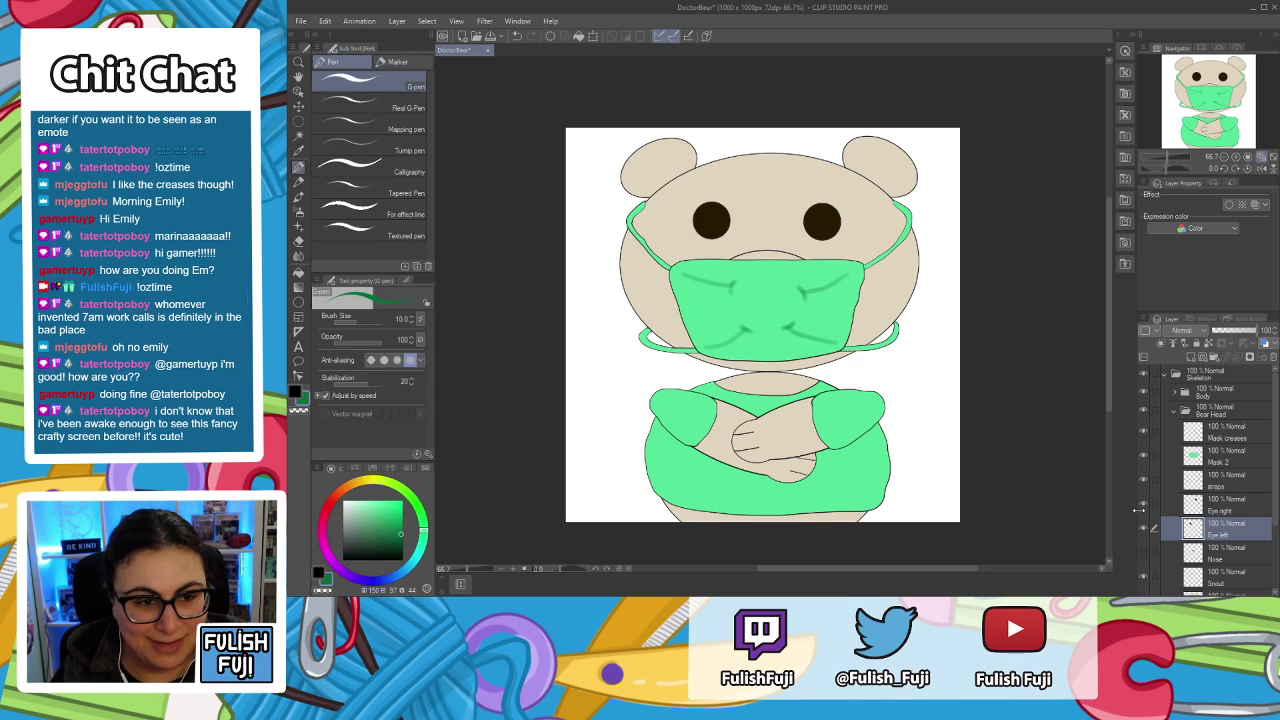
key("p")
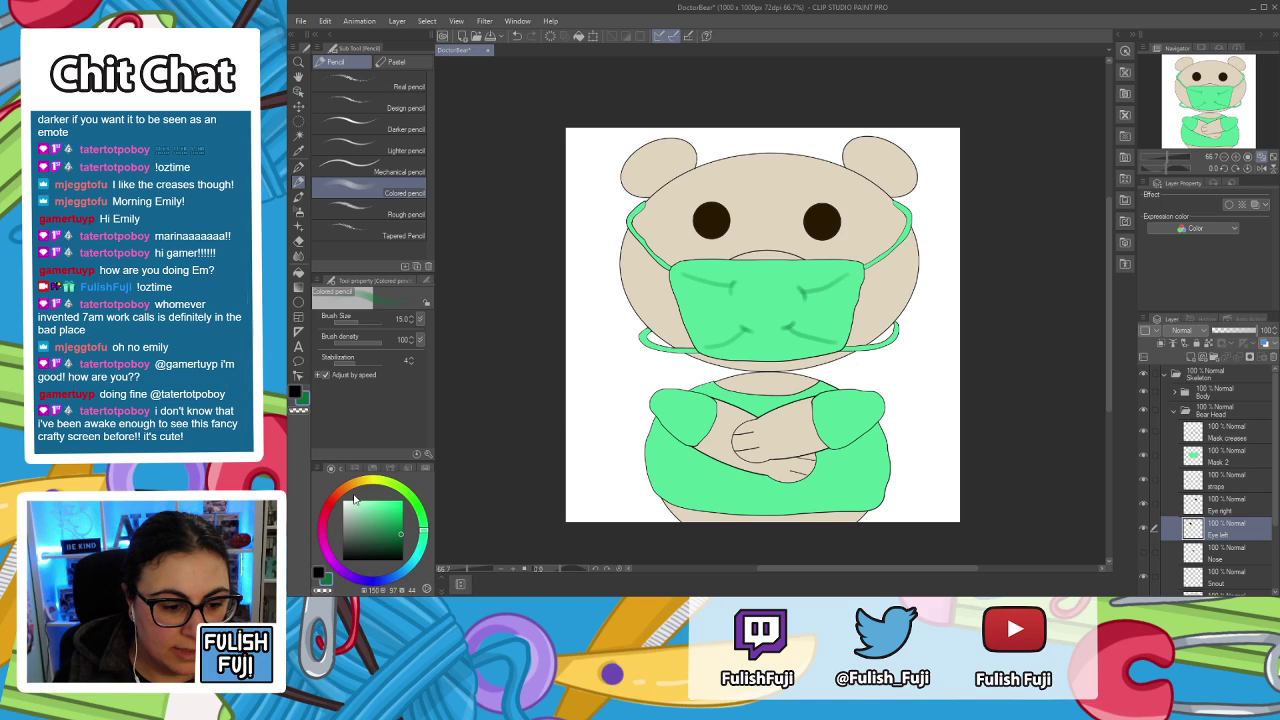
left_click_drag(359, 502, 344, 498)
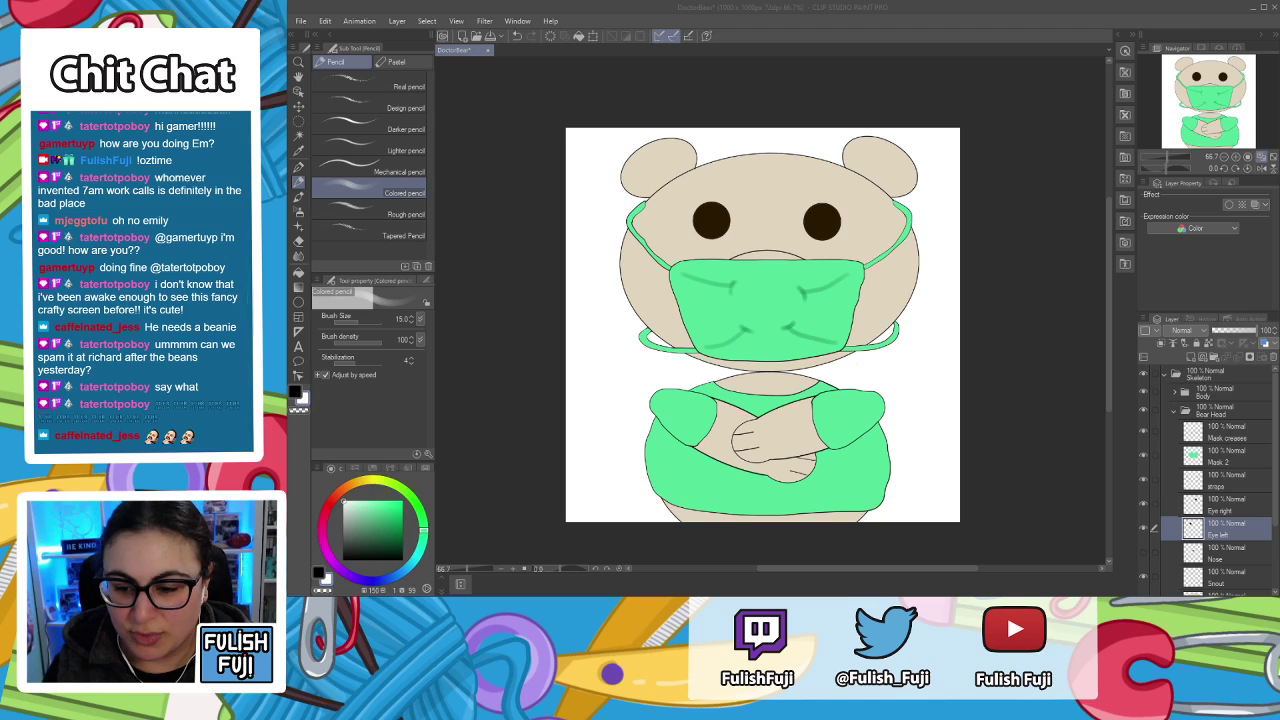
left_click(1146, 437)
left_click(1146, 437)
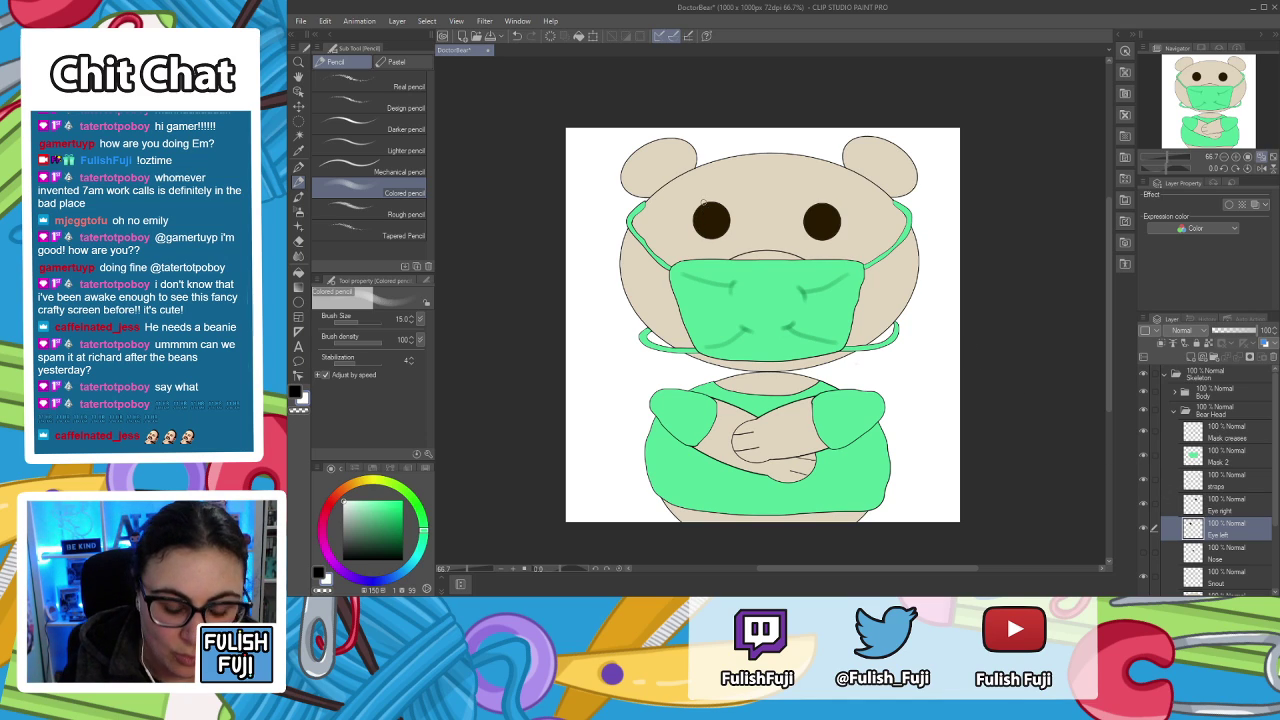
scroll(704, 205, "up", 3)
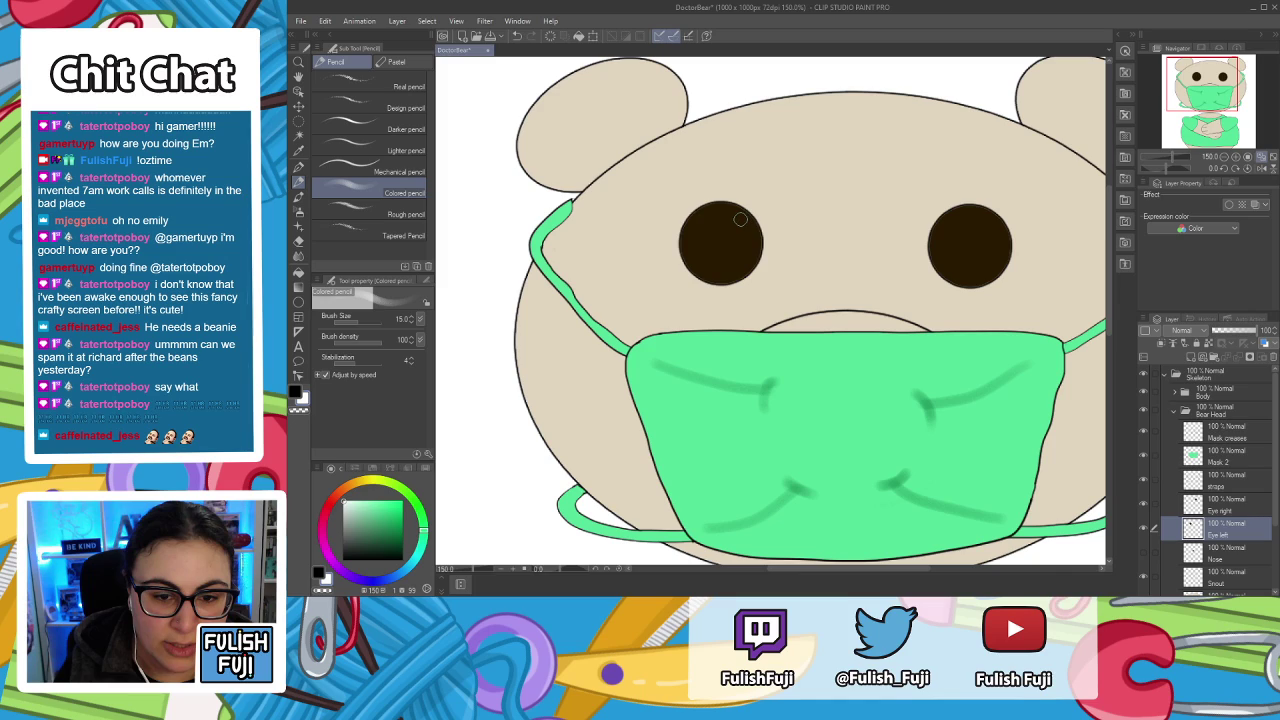
mouse_move(740, 220)
left_mouse_down()
mouse_move(727, 235)
mouse_move(735, 228)
left_mouse_up()
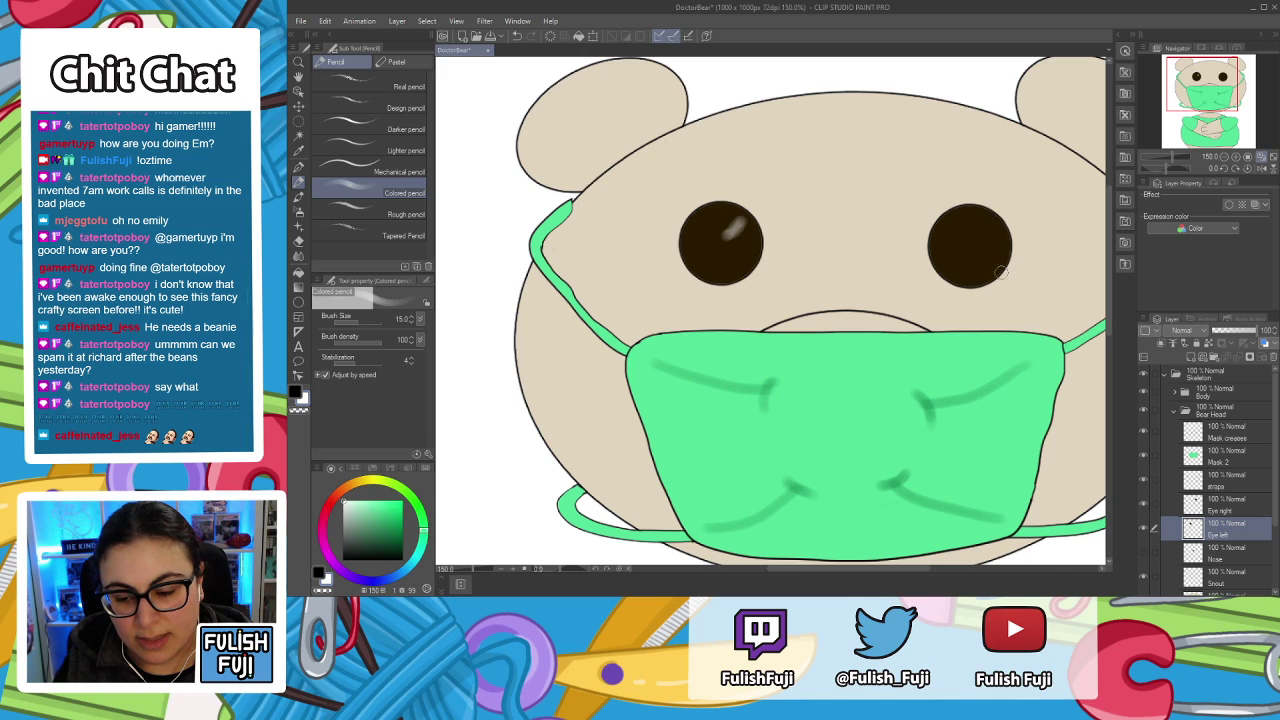
left_click(1240, 510)
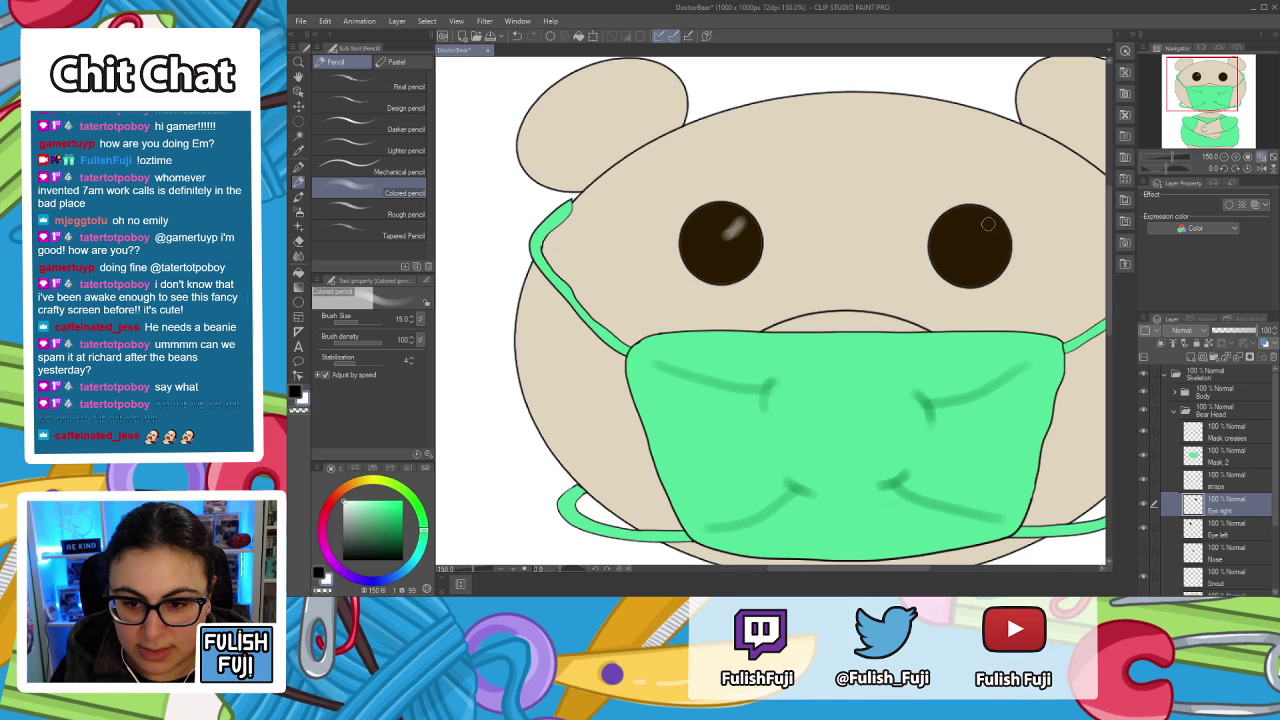
mouse_move(996, 222)
left_mouse_down()
mouse_move(980, 237)
mouse_move(998, 224)
left_mouse_up()
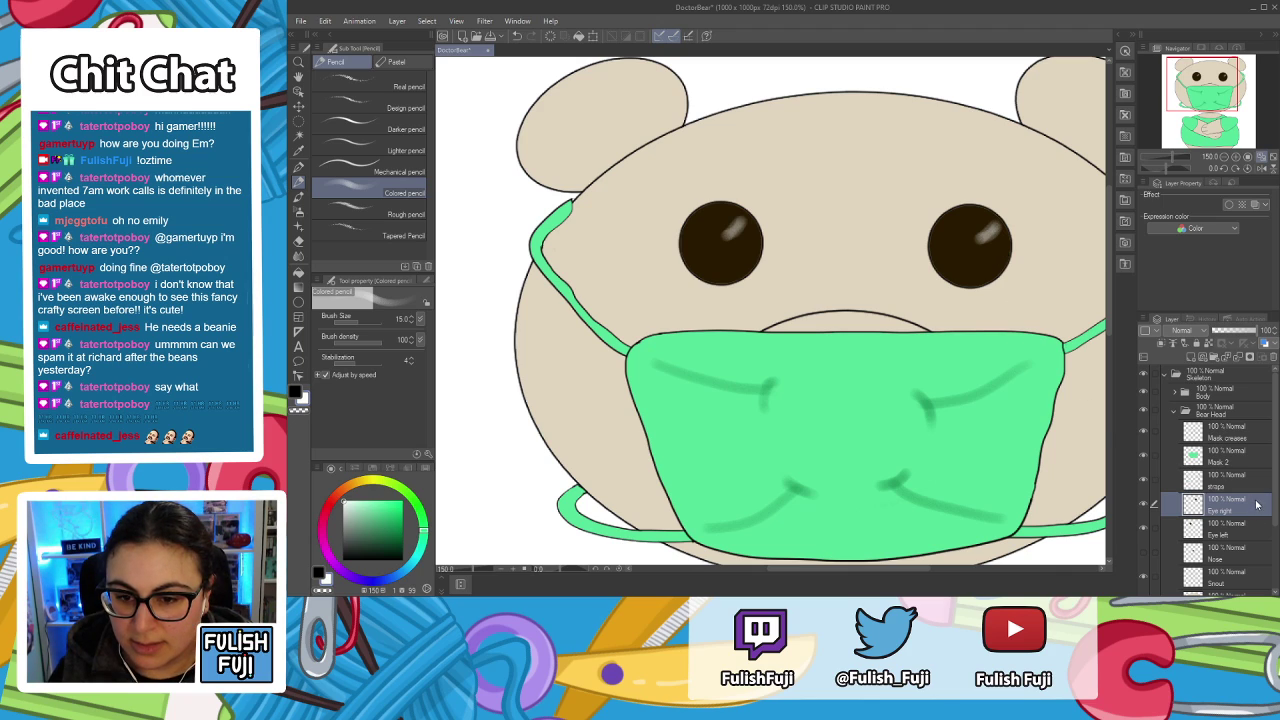
Check how the new eye highlights read on the whole bear at emote size and close up.
key("ctrl+minus")
key("ctrl+minus")
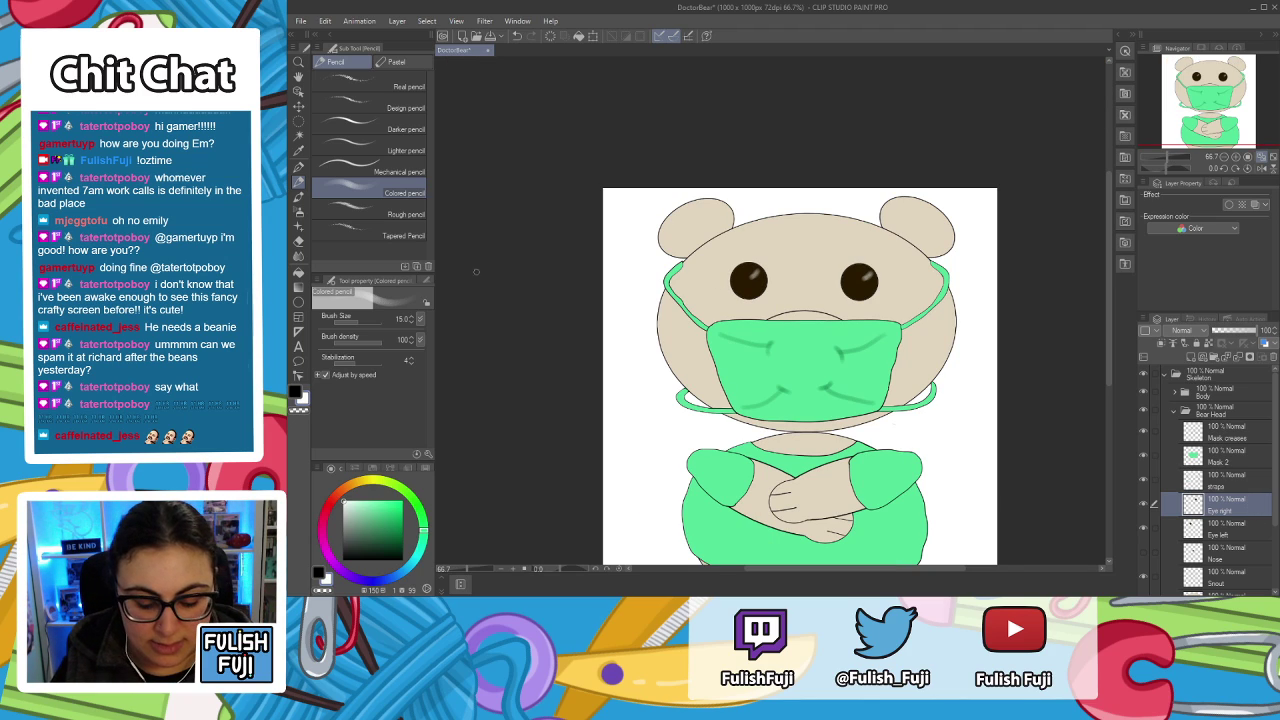
left_click_drag(751, 346, 755, 261)
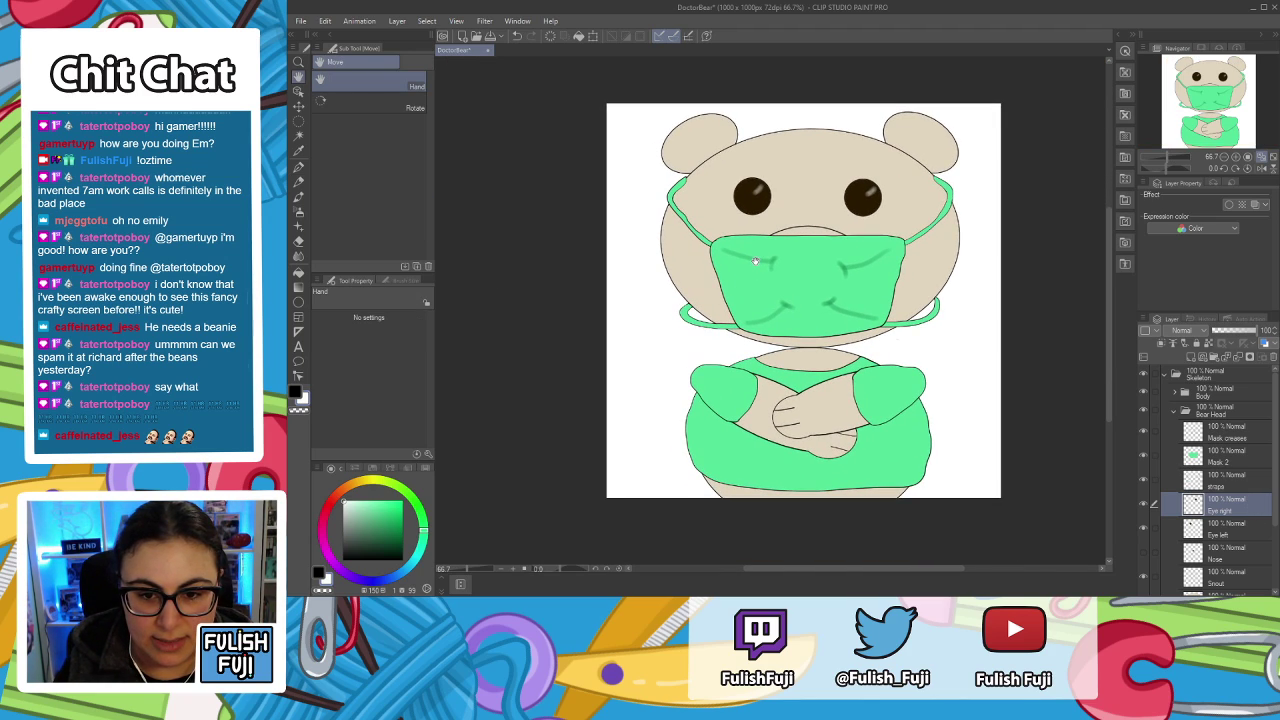
scroll(752, 254, "down", 7)
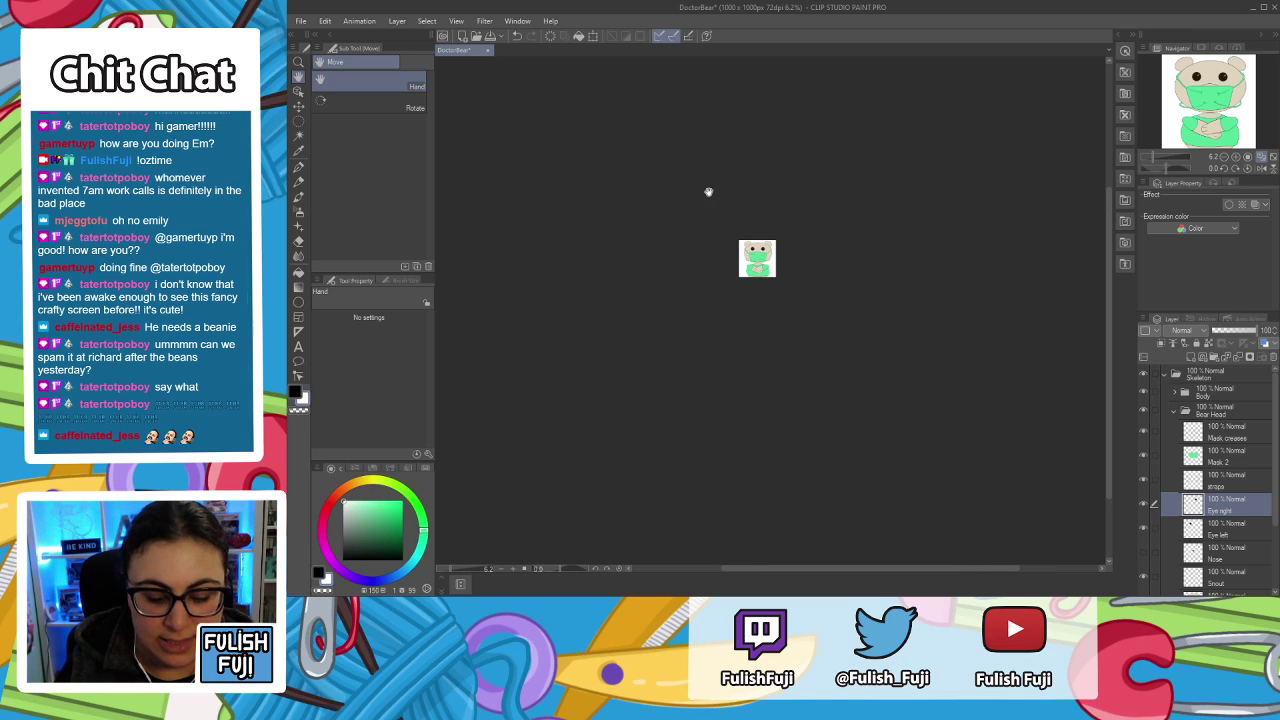
scroll(708, 192, "up", 6)
mouse_move(708, 192)
left_mouse_down()
mouse_move(595, 149)
mouse_move(545, 165)
mouse_move(583, 201)
left_mouse_up()
scroll(560, 140, "up", 3)
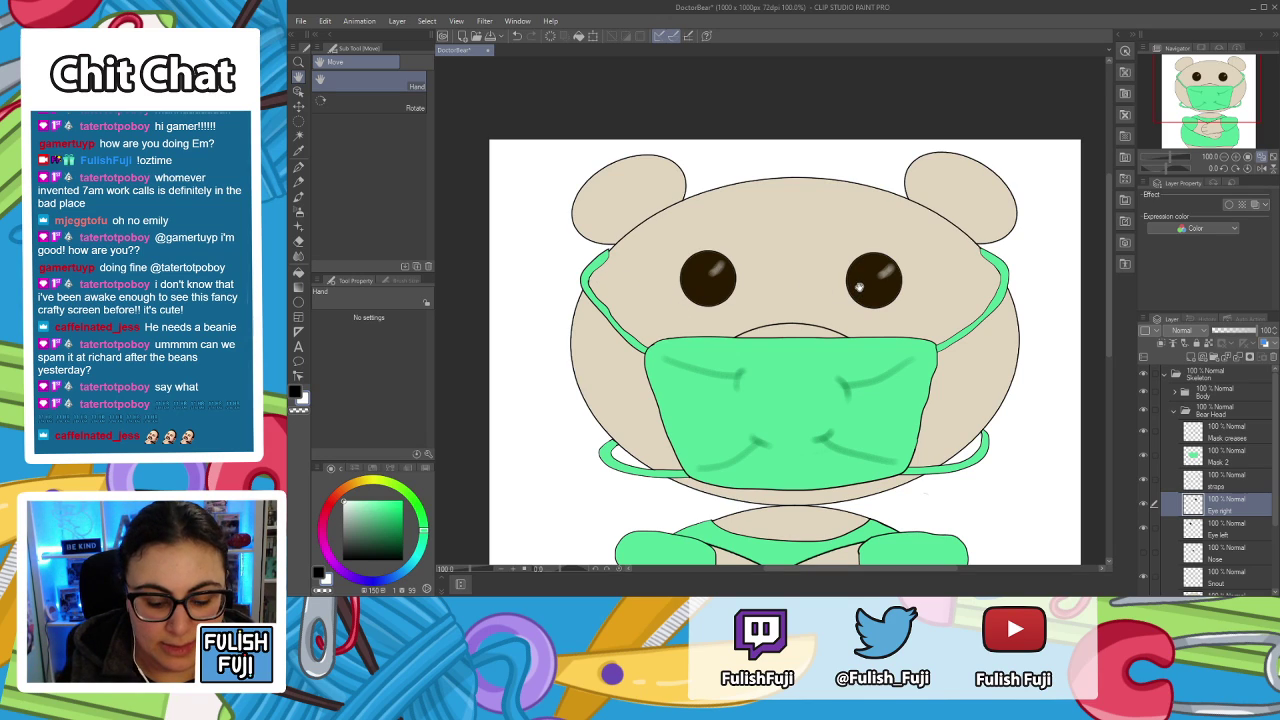
Undo the soft pencil highlights on both of the bear's eyes.
key("p")
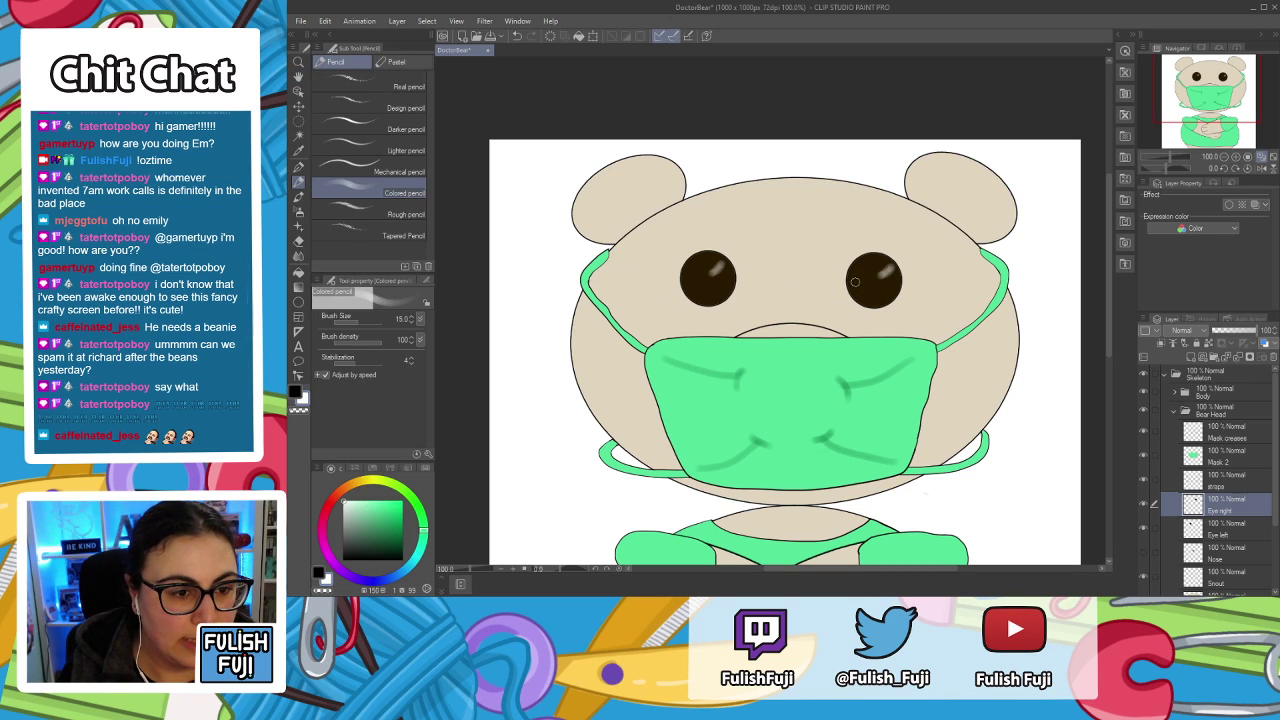
key("ctrl+z")
key("ctrl+z")
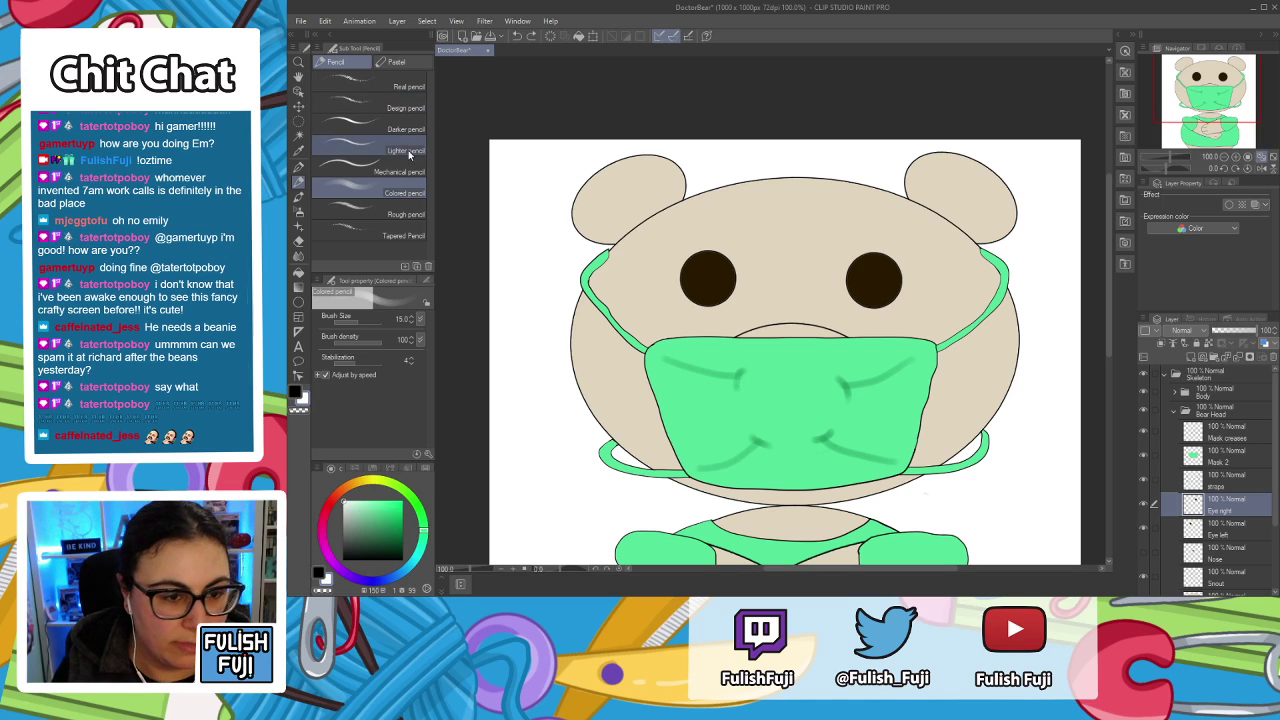
Set up the For effect line pen with a brush size of 10 for the eye highlights.
key("p")
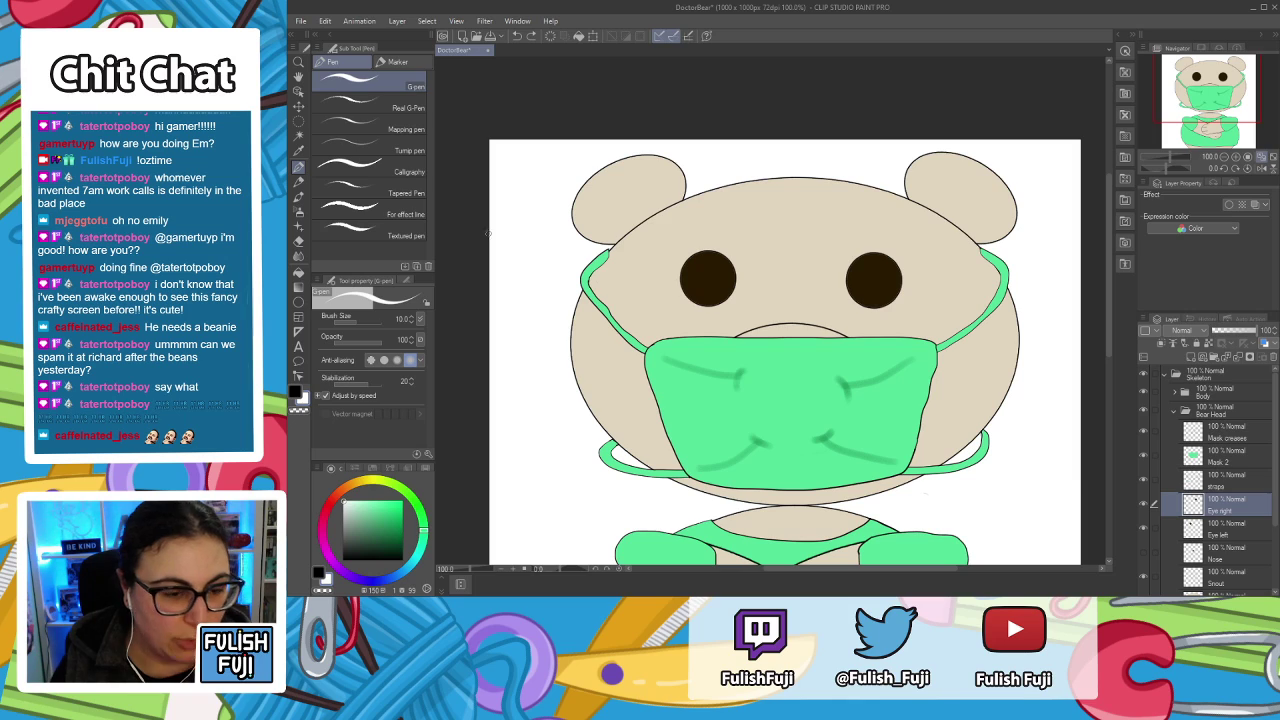
left_click(370, 213)
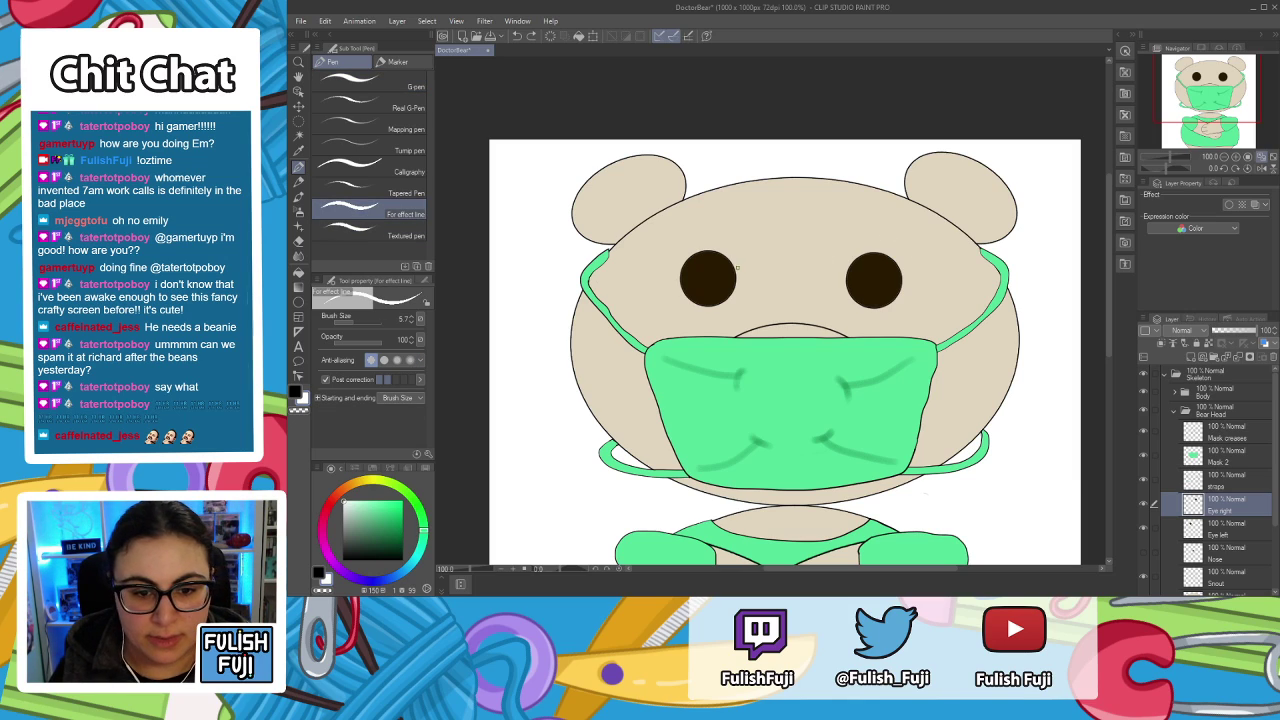
left_click_drag(402, 326, 408, 320)
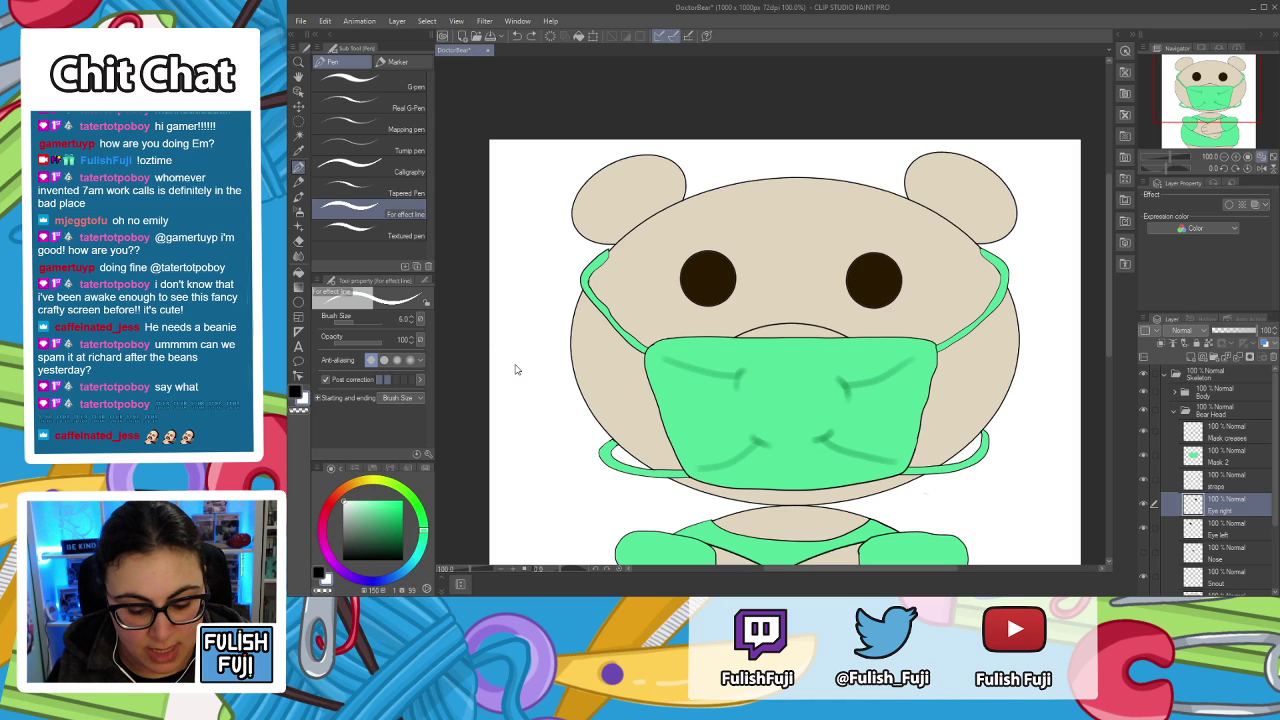
key("bracketright")
key("bracketright")
key("bracketright")
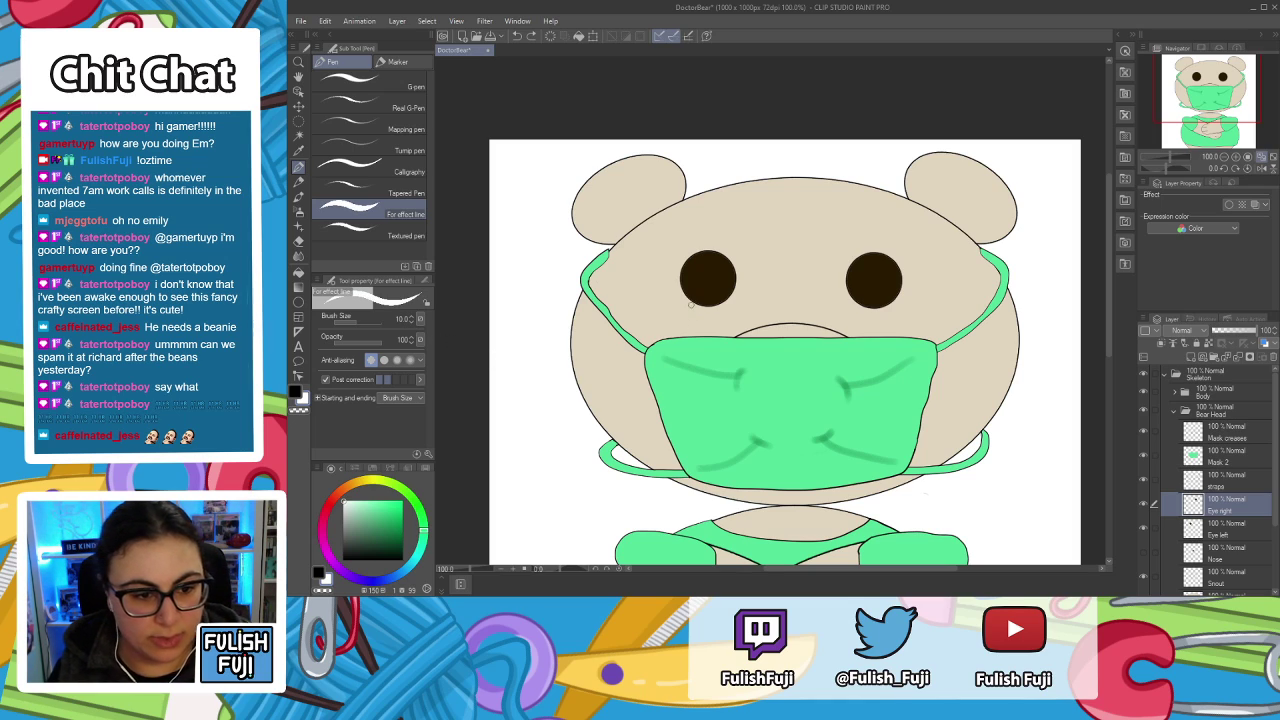
left_click_drag(725, 265, 714, 271)
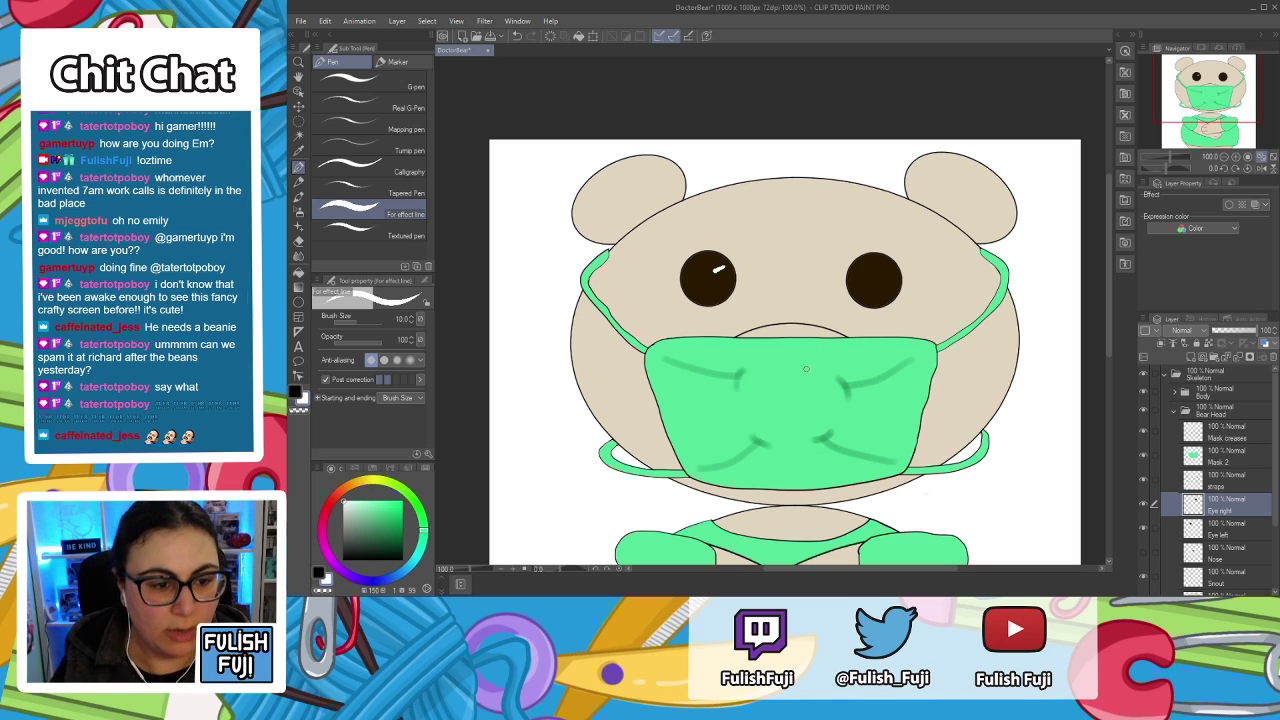
key("ctrl+z")
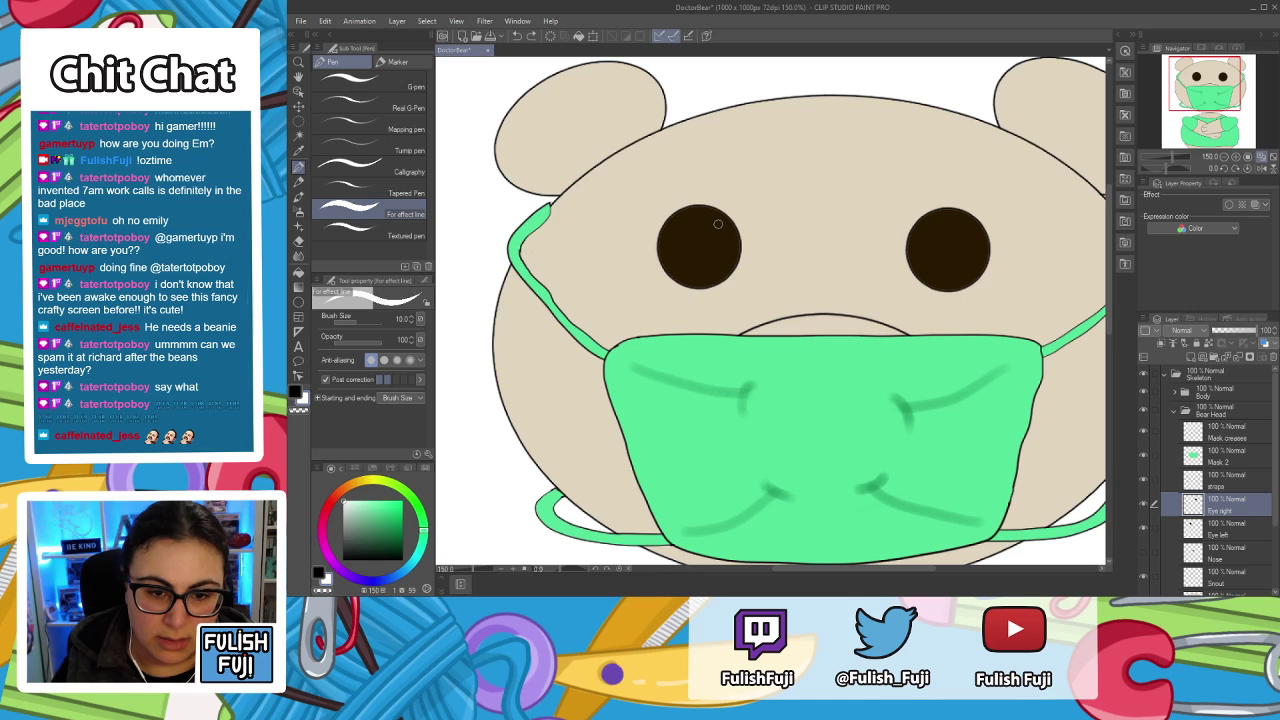
left_click_drag(715, 226, 731, 237)
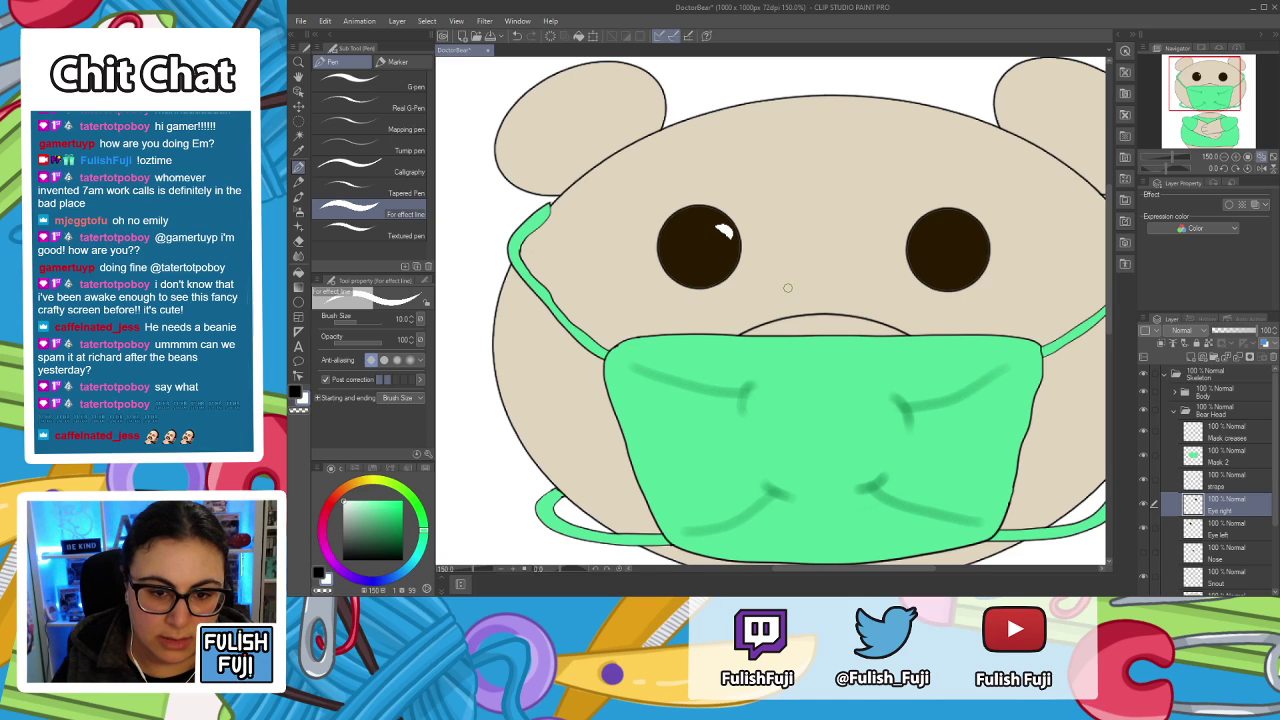
key("ctrl+z")
left_click_drag(714, 224, 728, 243)
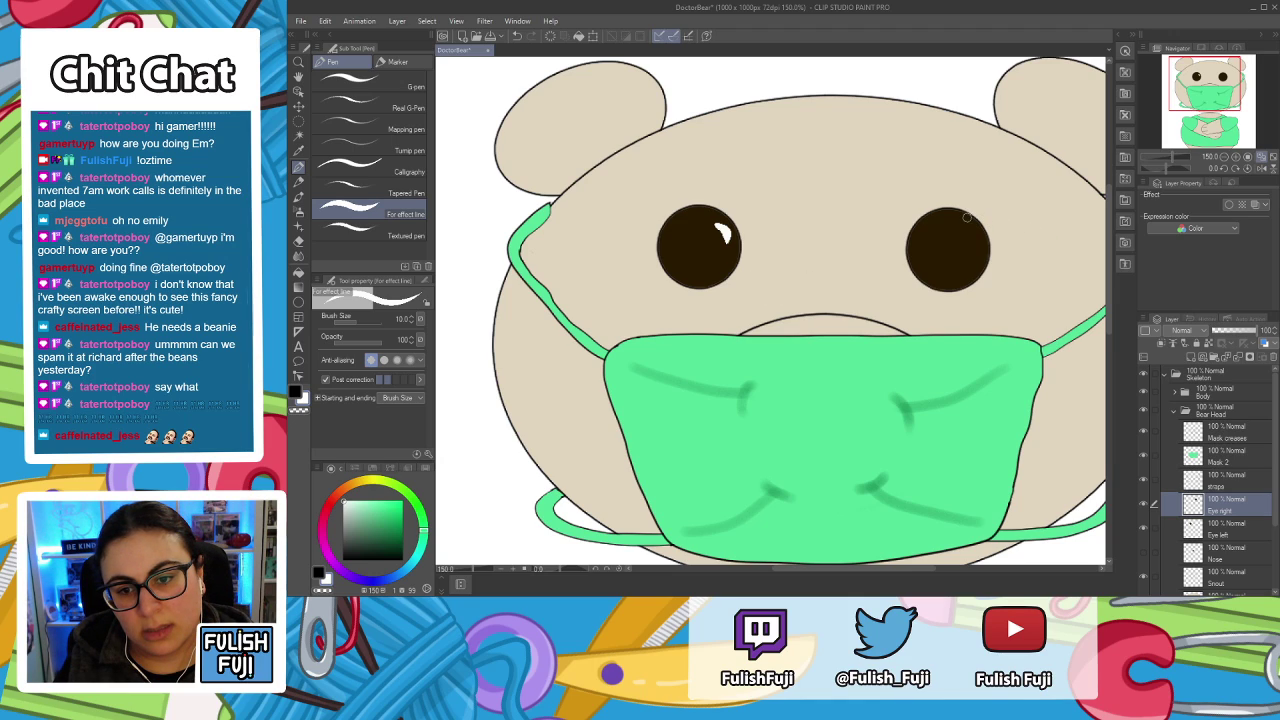
left_click_drag(960, 221, 972, 232)
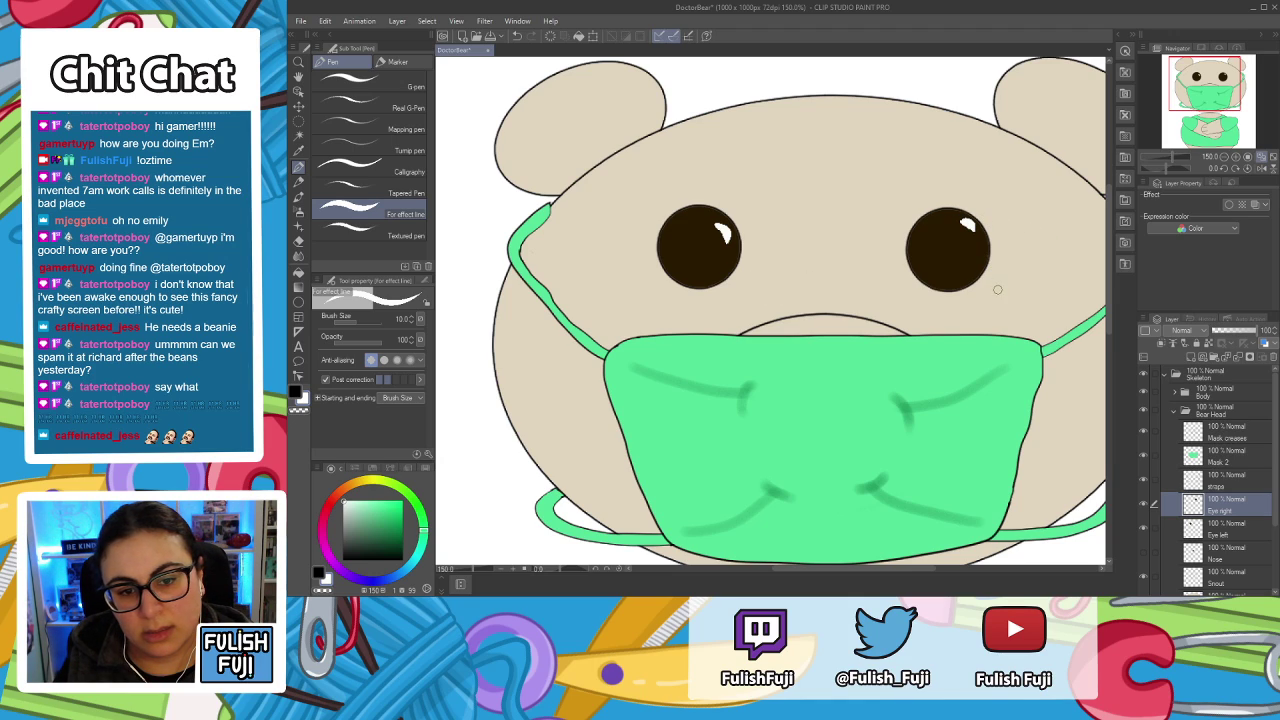
key("ctrl+z")
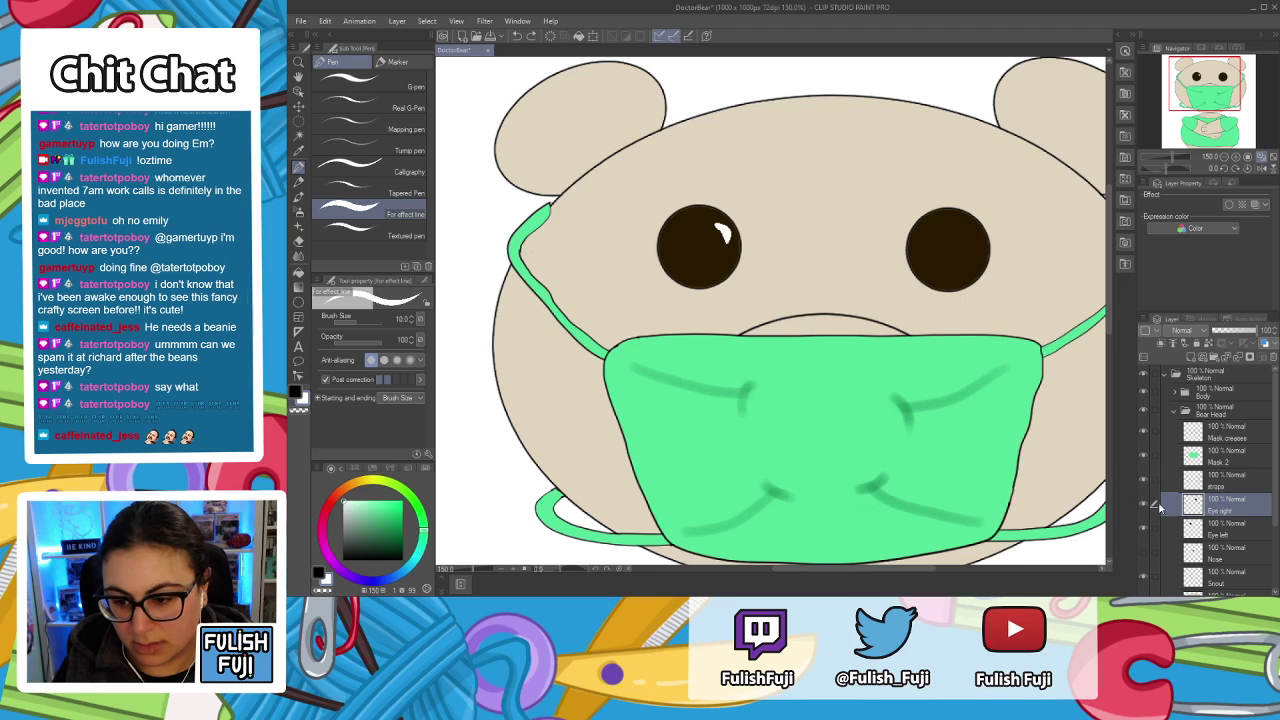
key("ctrl+z")
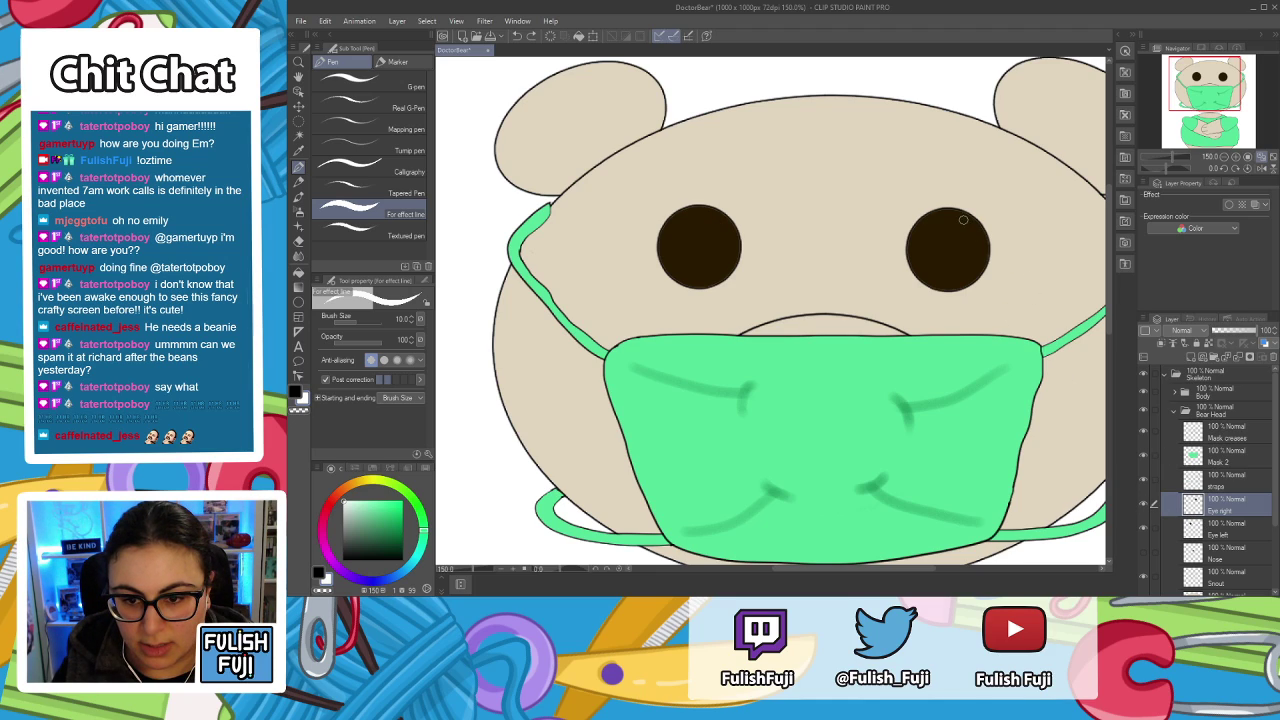
Paint a small curved white highlight near the upper edge of the bear's right-hand eye and make the Eye left layer active.
left_click_drag(961, 225, 976, 246)
left_click(1220, 529)
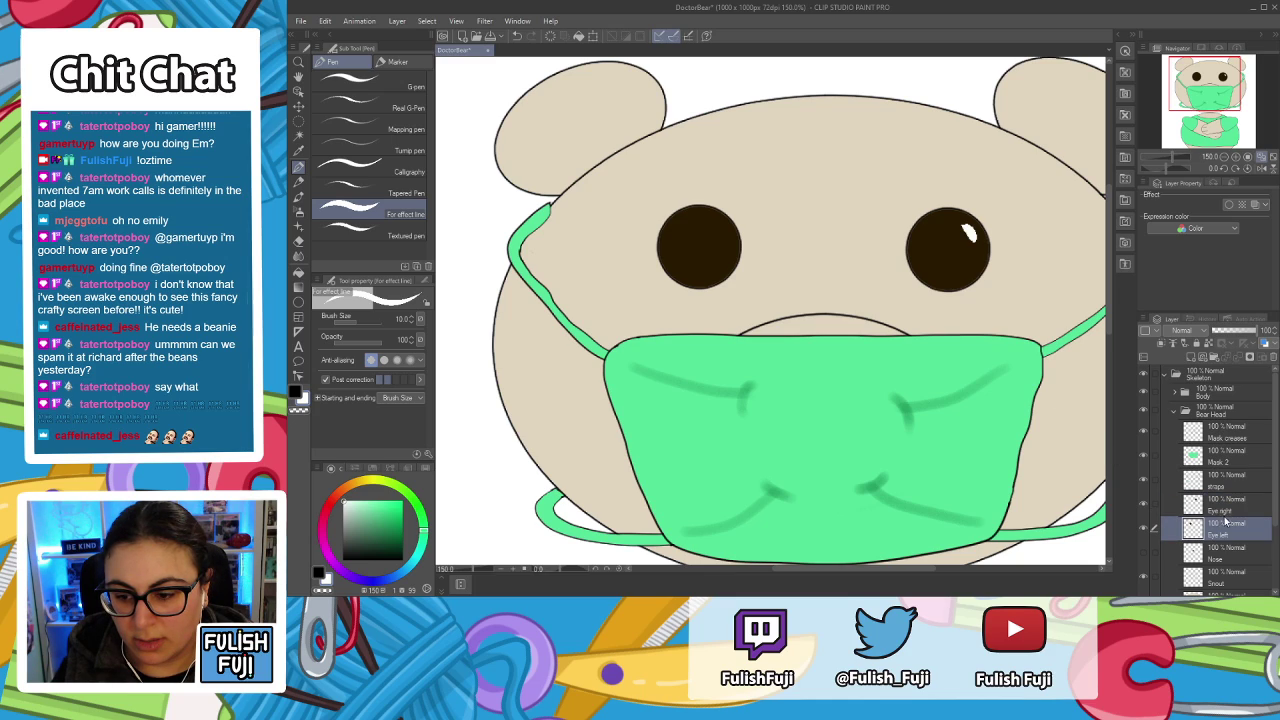
left_click_drag(715, 224, 723, 238)
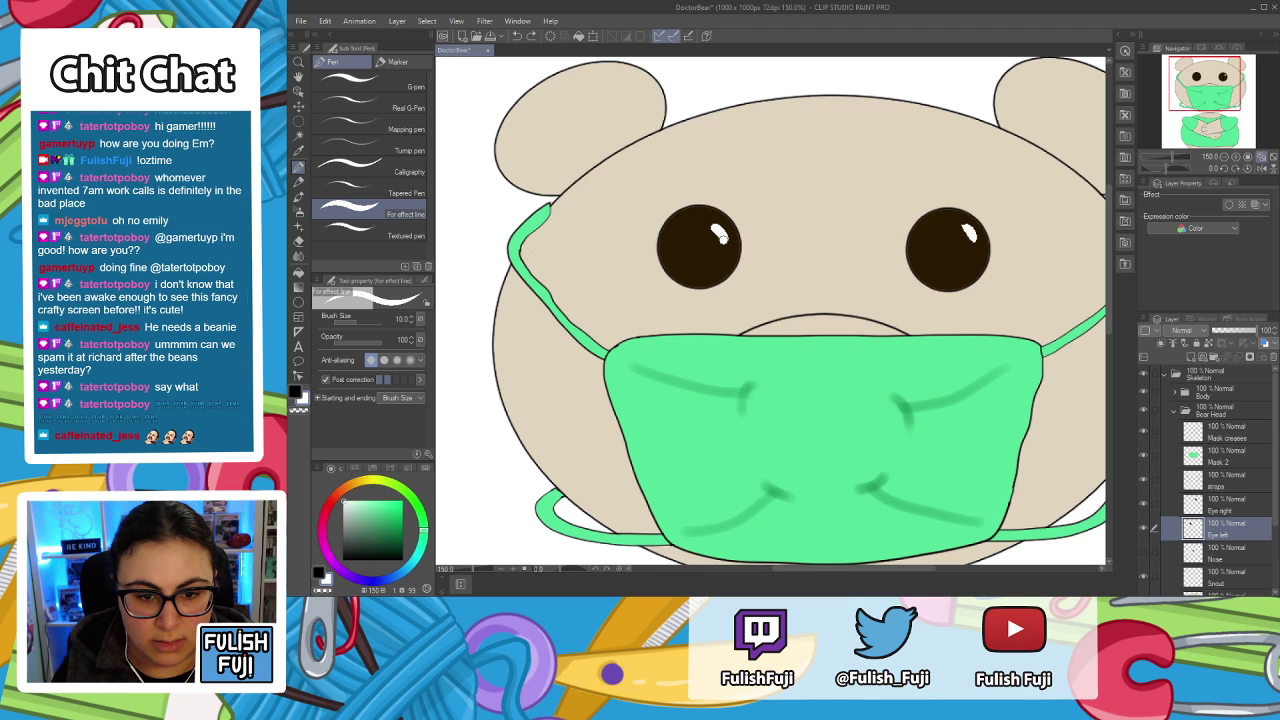
scroll(765, 365, "down", 2)
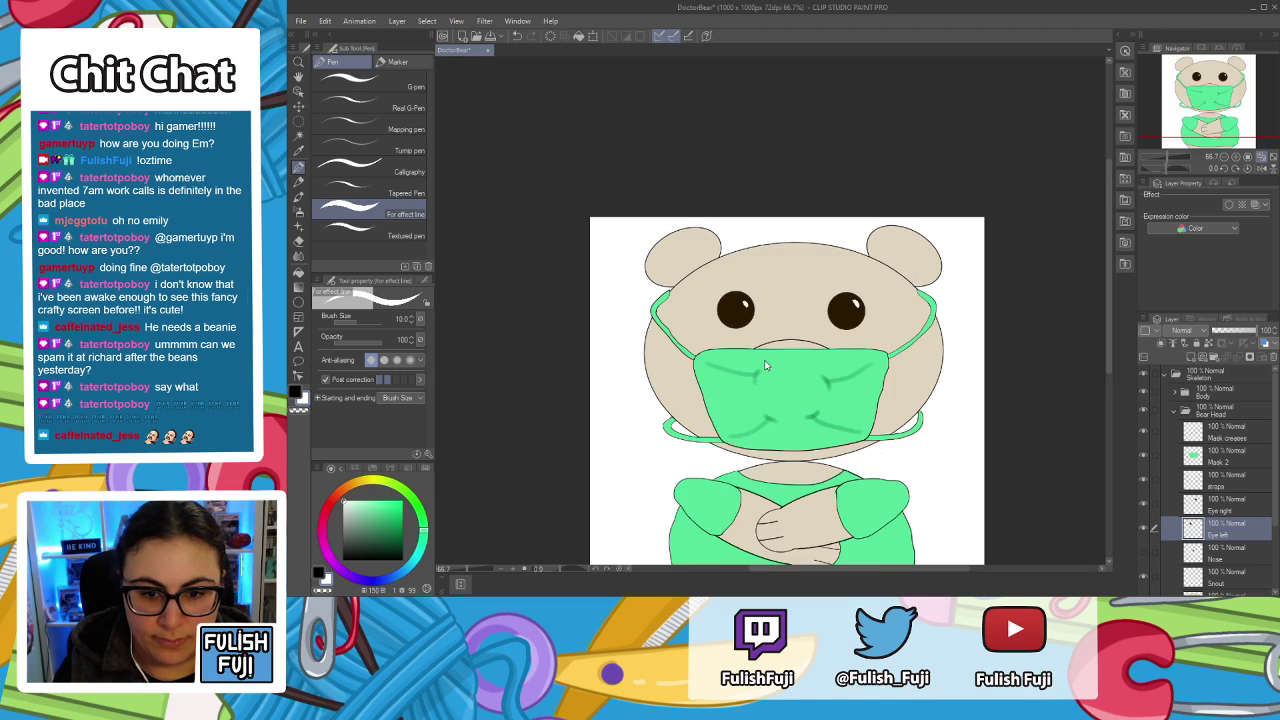
scroll(765, 365, "down", 1)
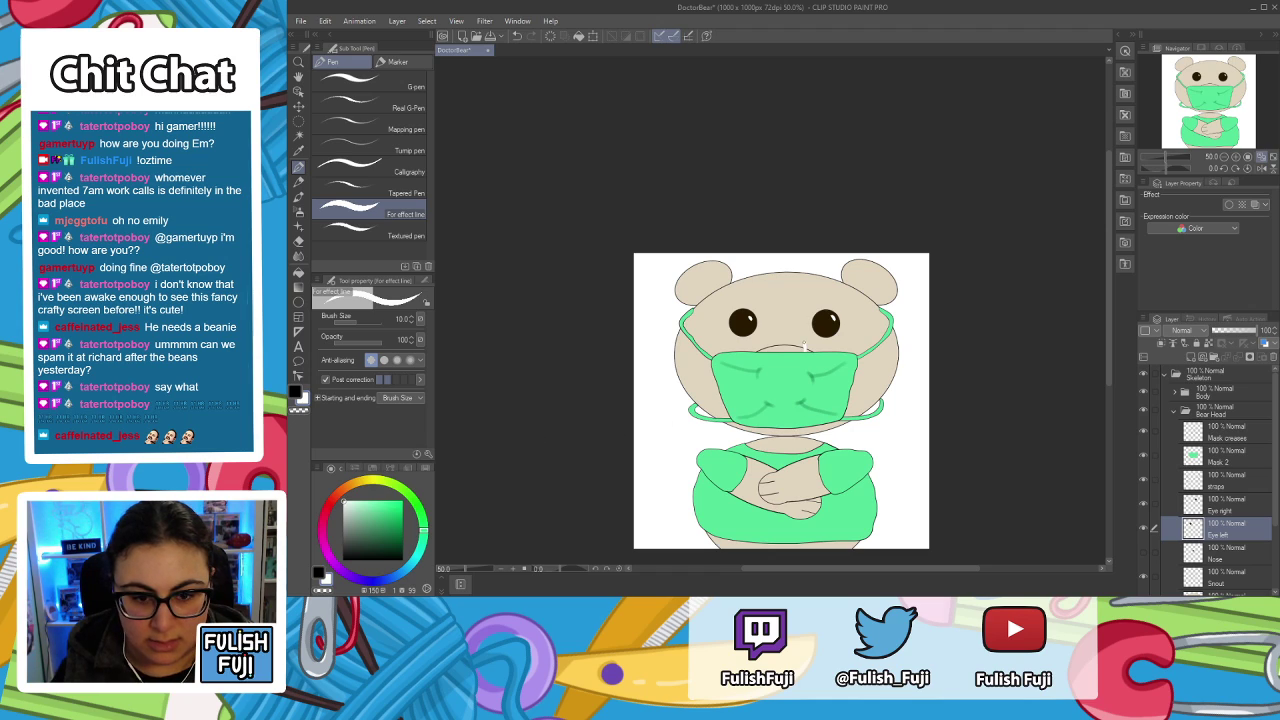
key("ctrl+z")
key("space")
left_click_drag(836, 423, 833, 334)
scroll(833, 333, "down", 6)
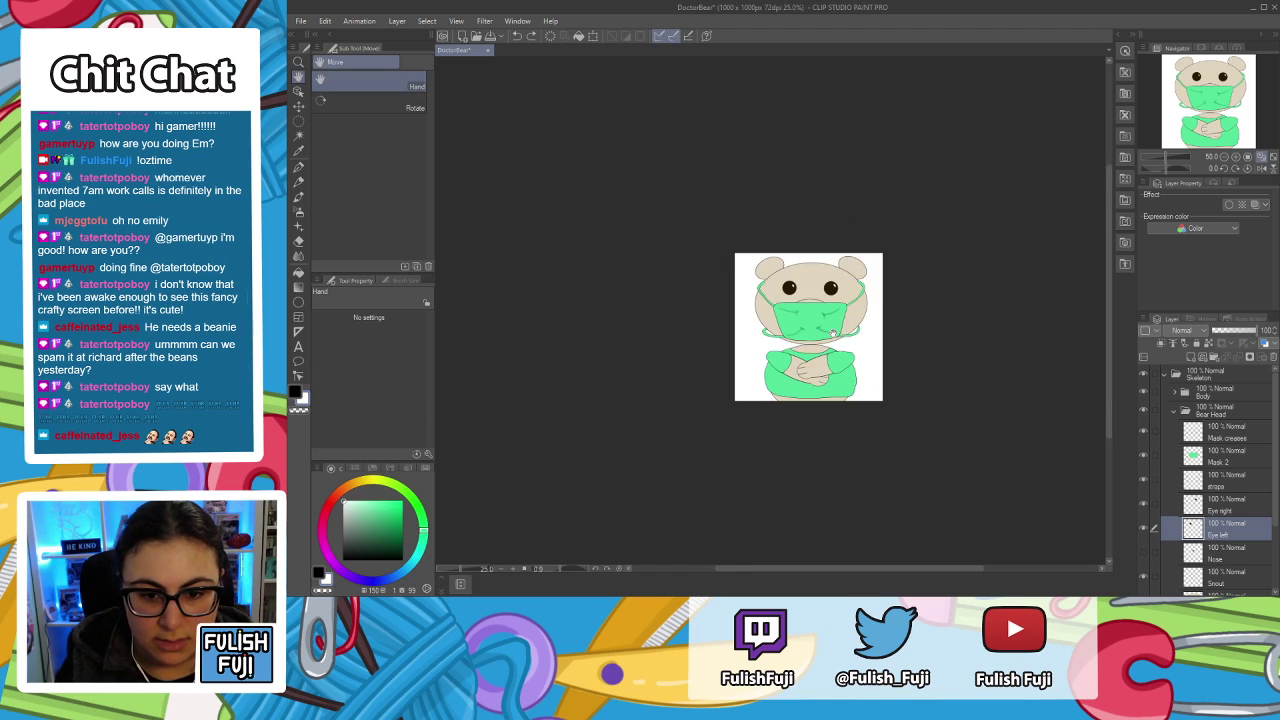
scroll(833, 333, "up", 1)
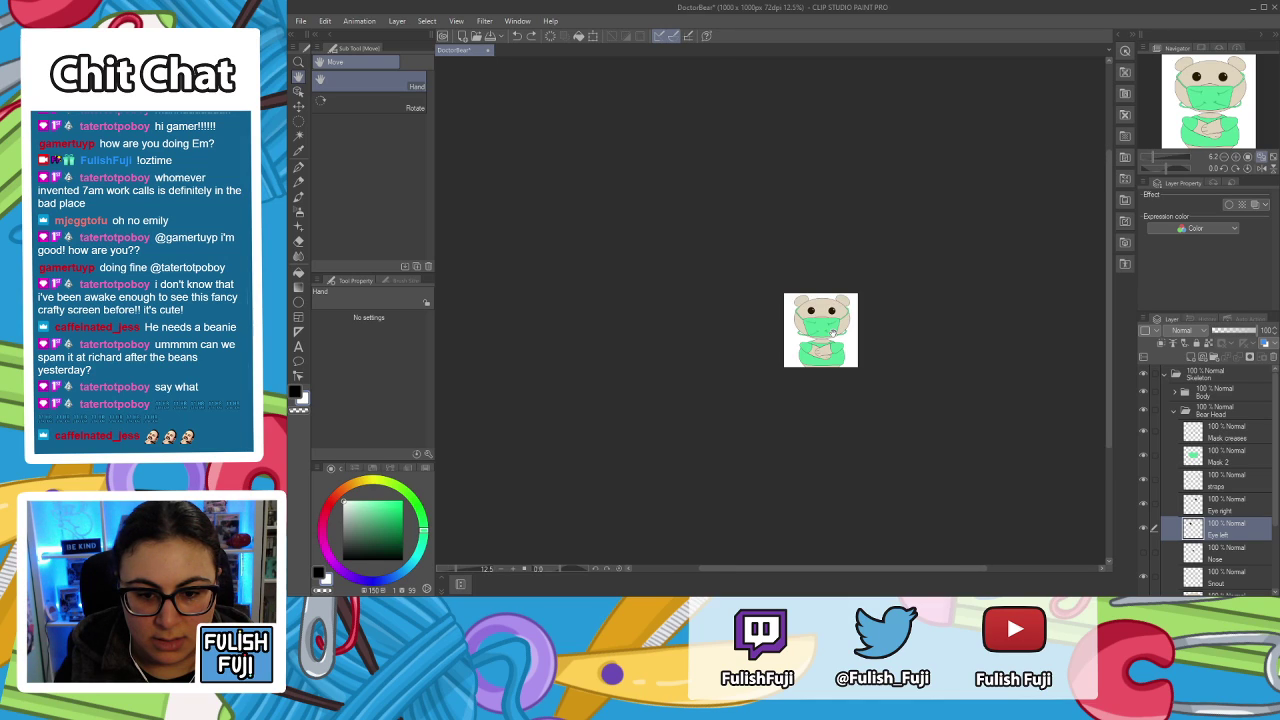
left_click_drag(803, 340, 748, 340)
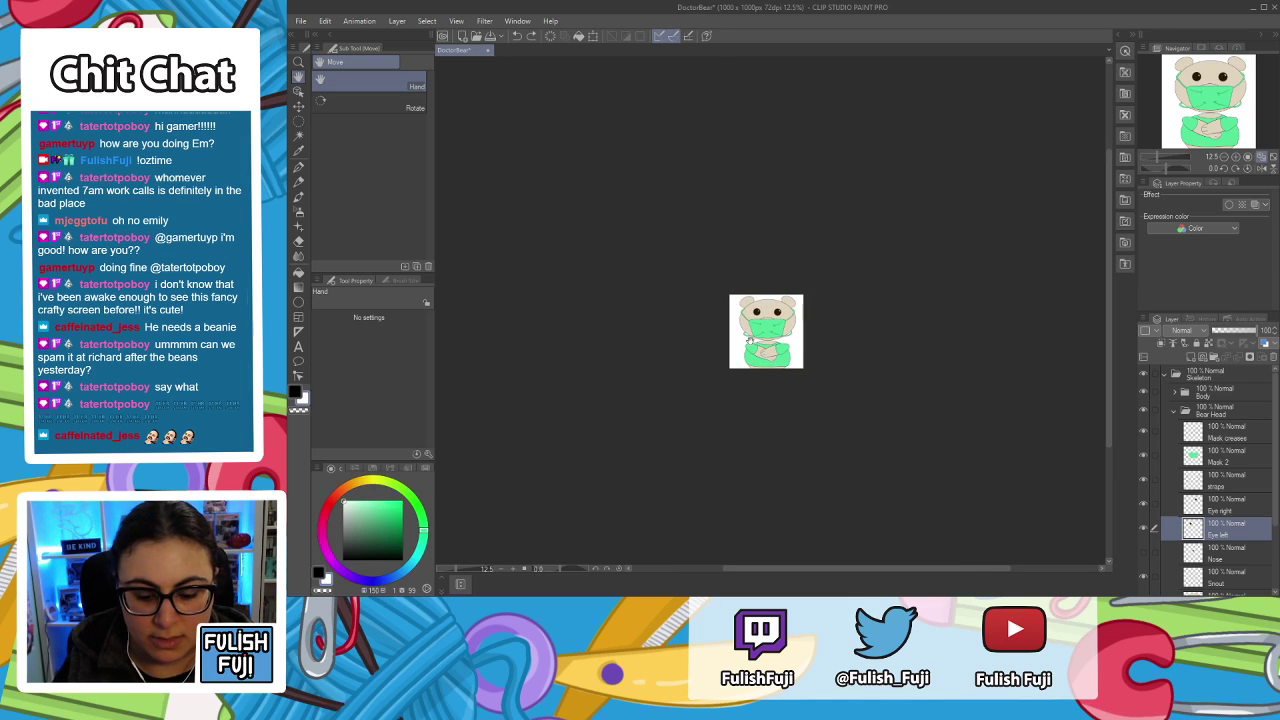
scroll(748, 341, "down", 1)
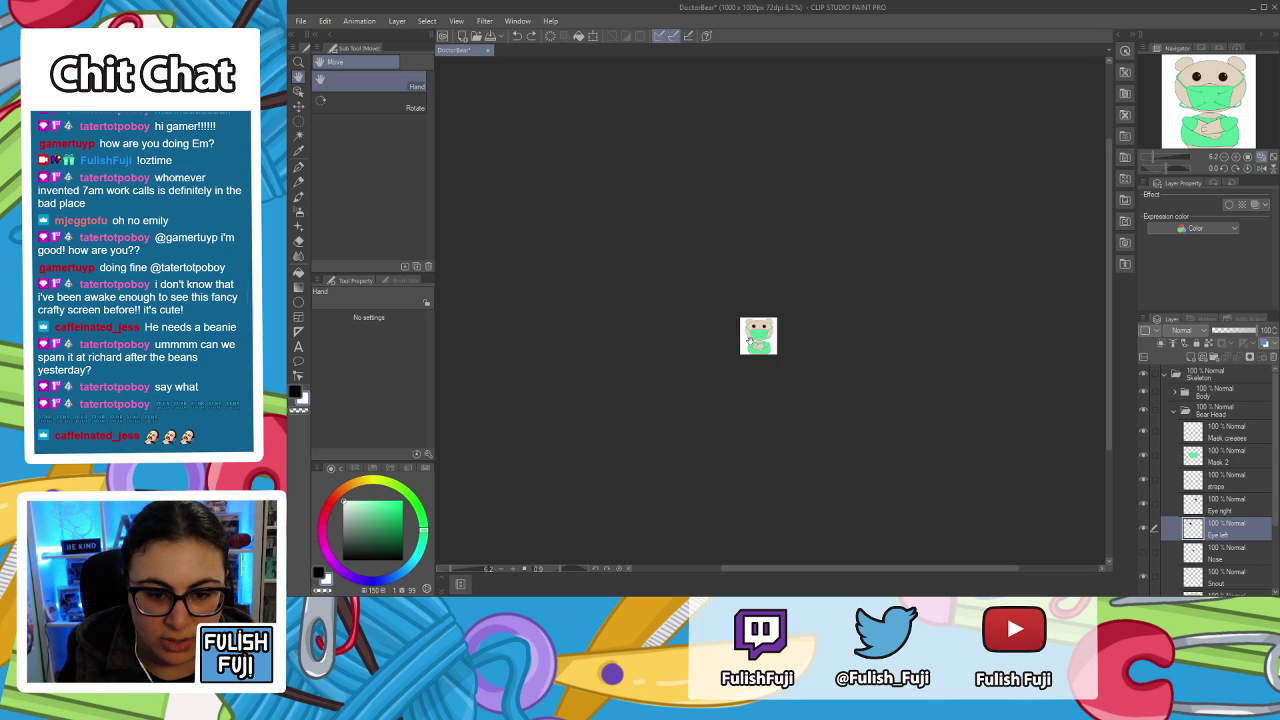
scroll(749, 340, "up", 4)
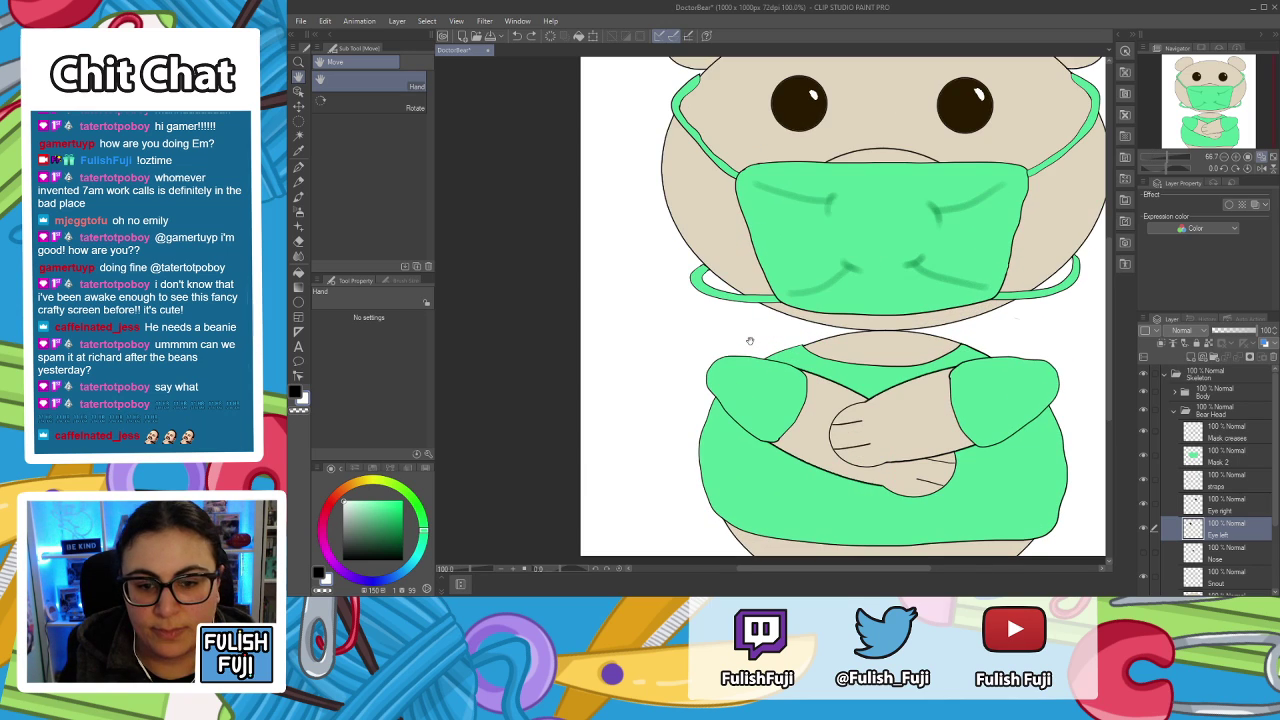
left_click_drag(863, 261, 790, 359)
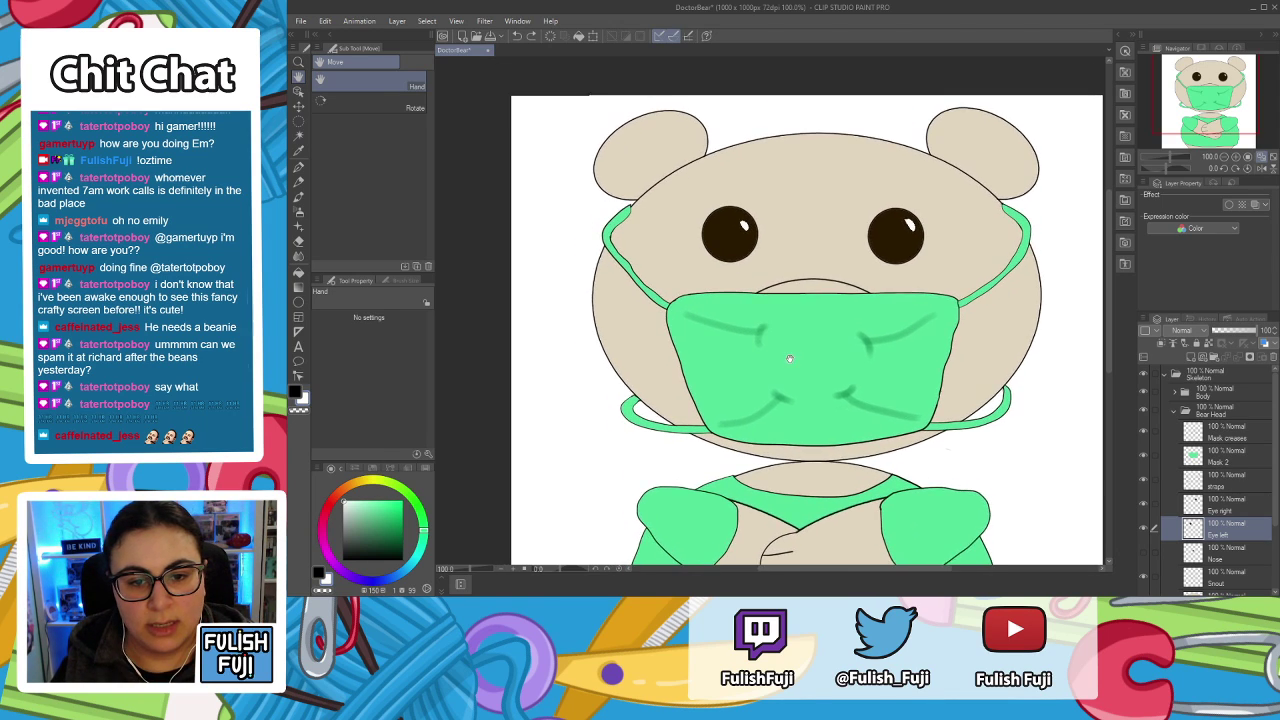
key("ctrl+z")
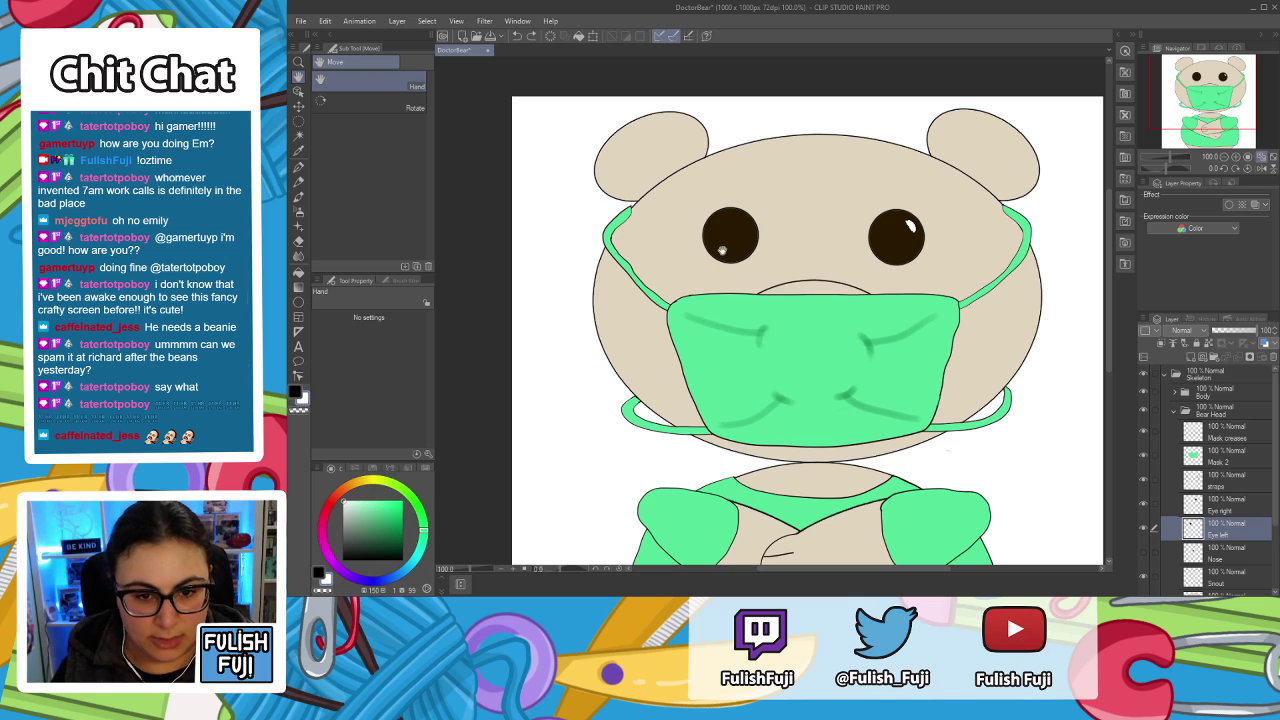
Paint a small curved white highlight on the Eye left layer, matching the one on the other eye.
key("p")
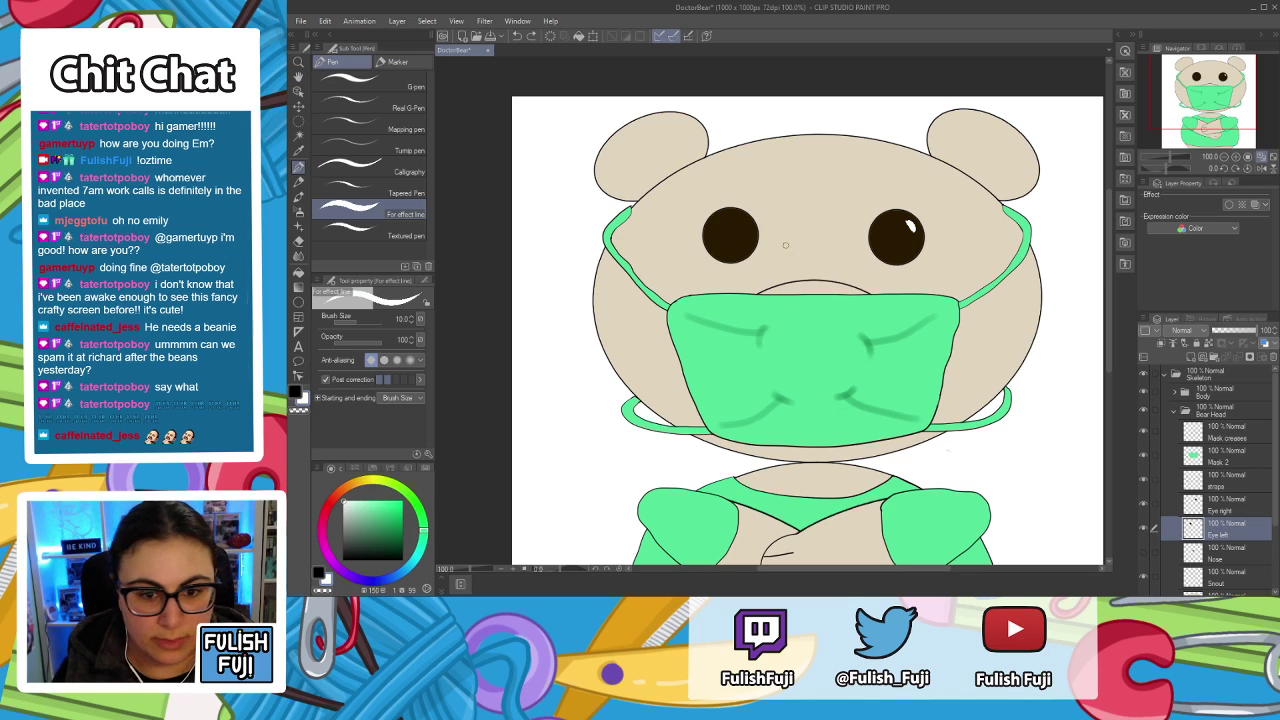
scroll(688, 158, "up", 1)
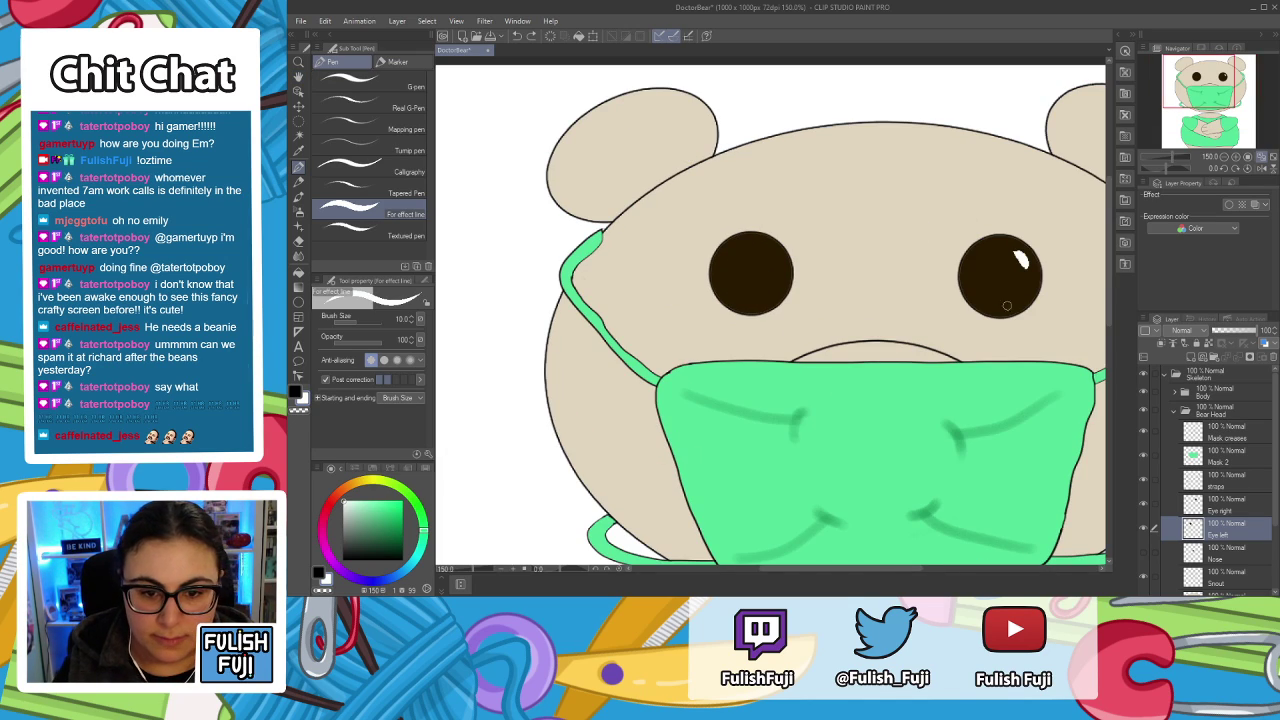
left_click_drag(764, 249, 779, 266)
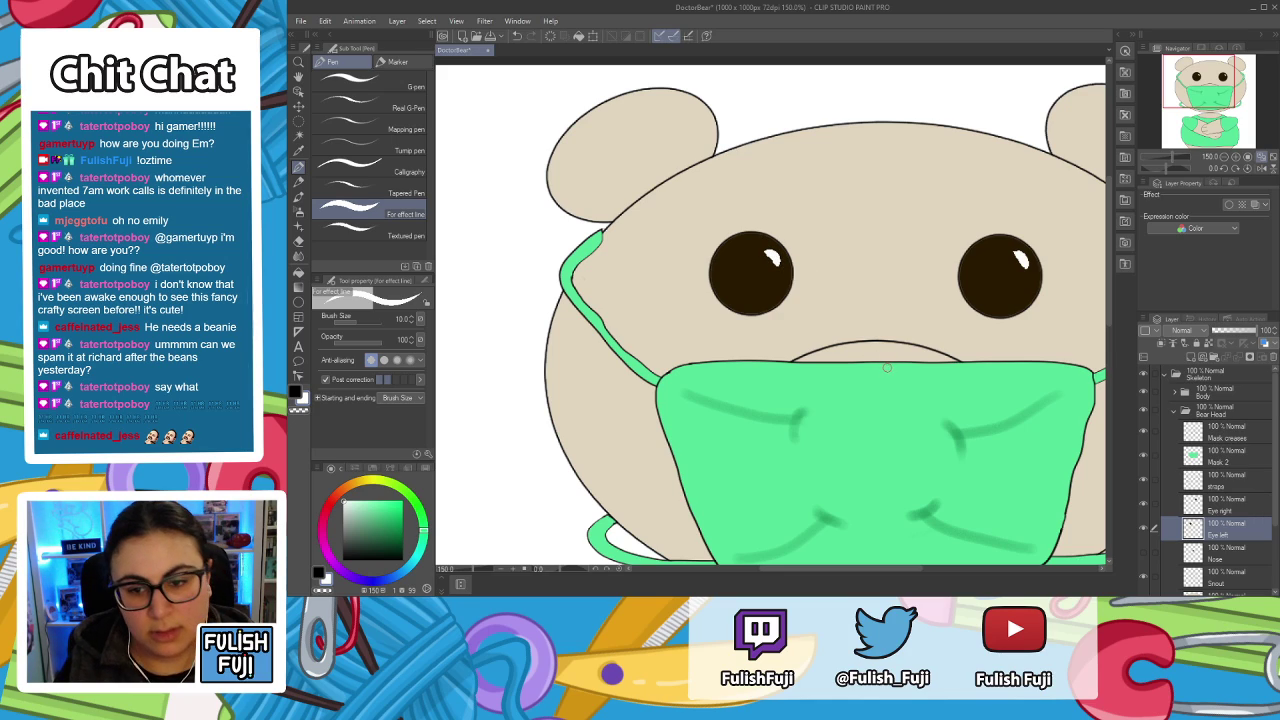
scroll(873, 368, "down", 4)
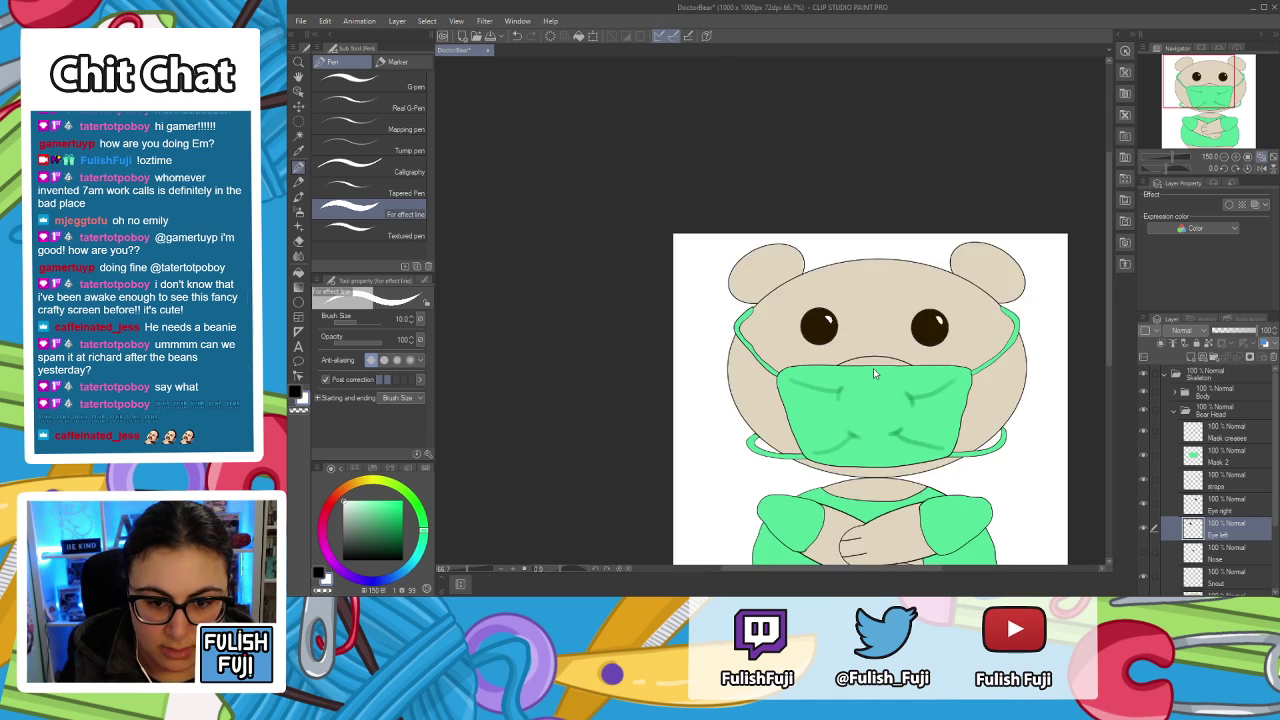
scroll(873, 368, "up", 4)
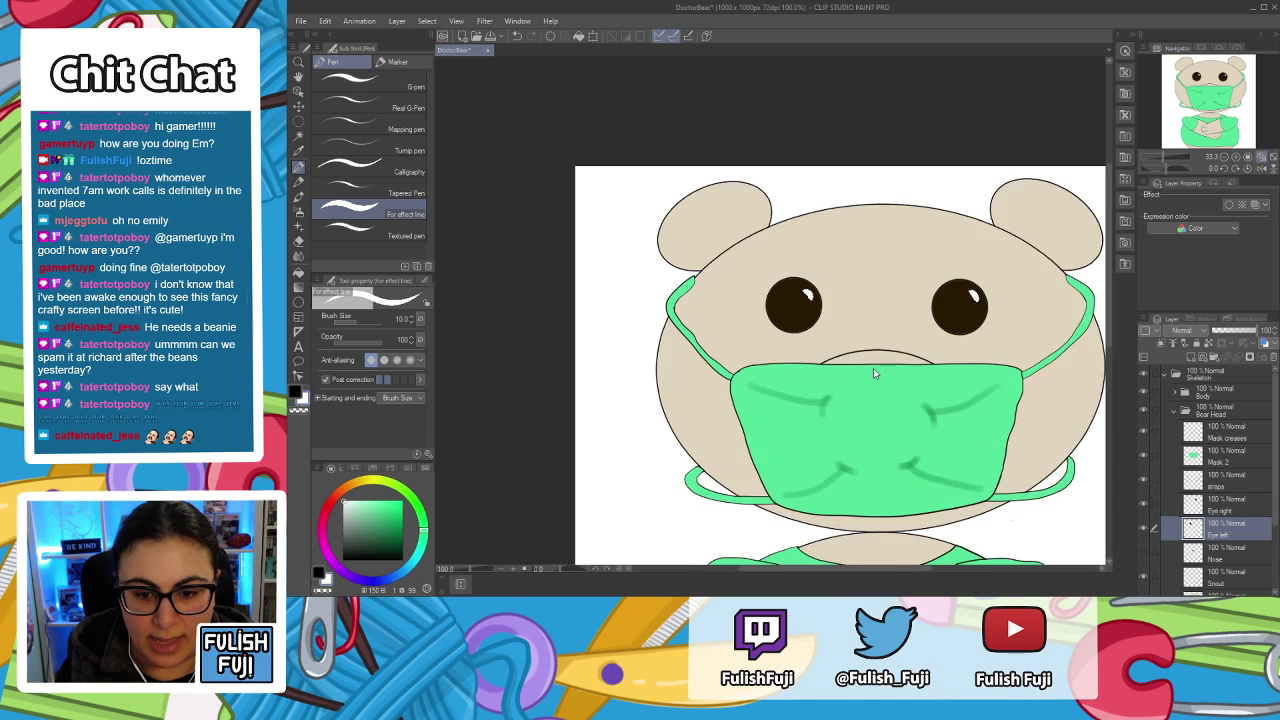
key("space")
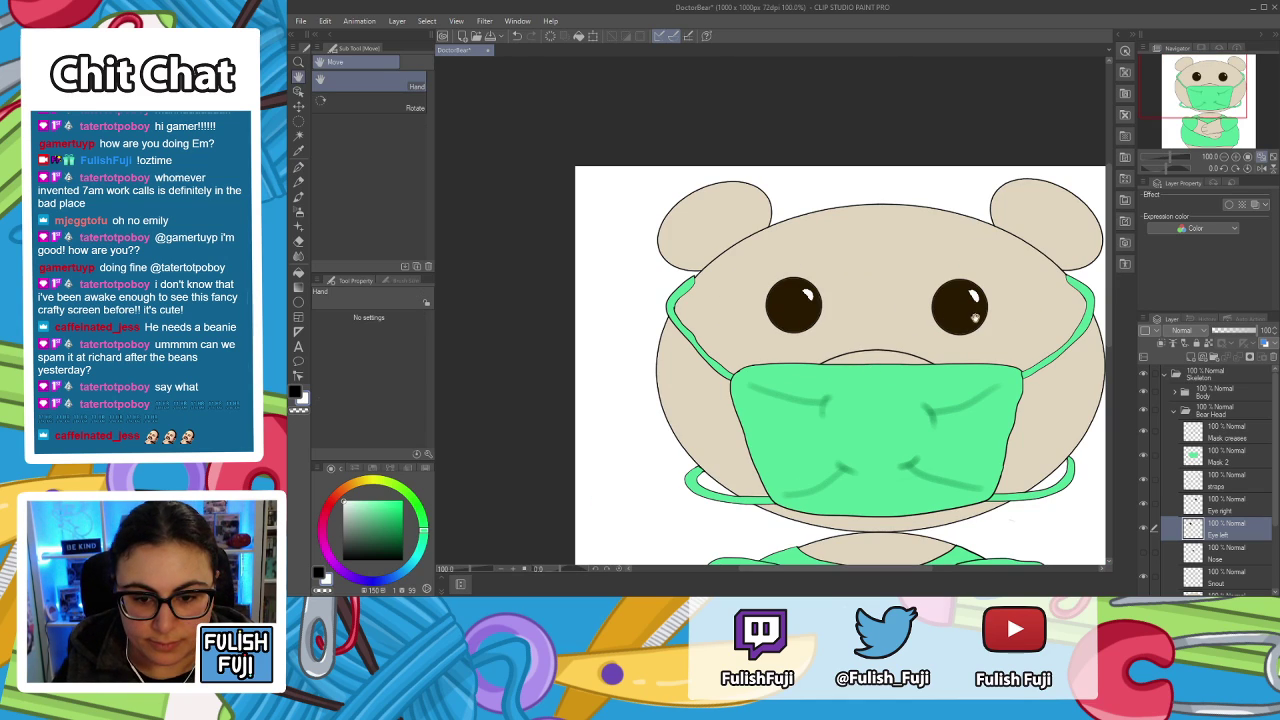
left_click_drag(972, 320, 898, 220)
left_click_drag(903, 279, 891, 341)
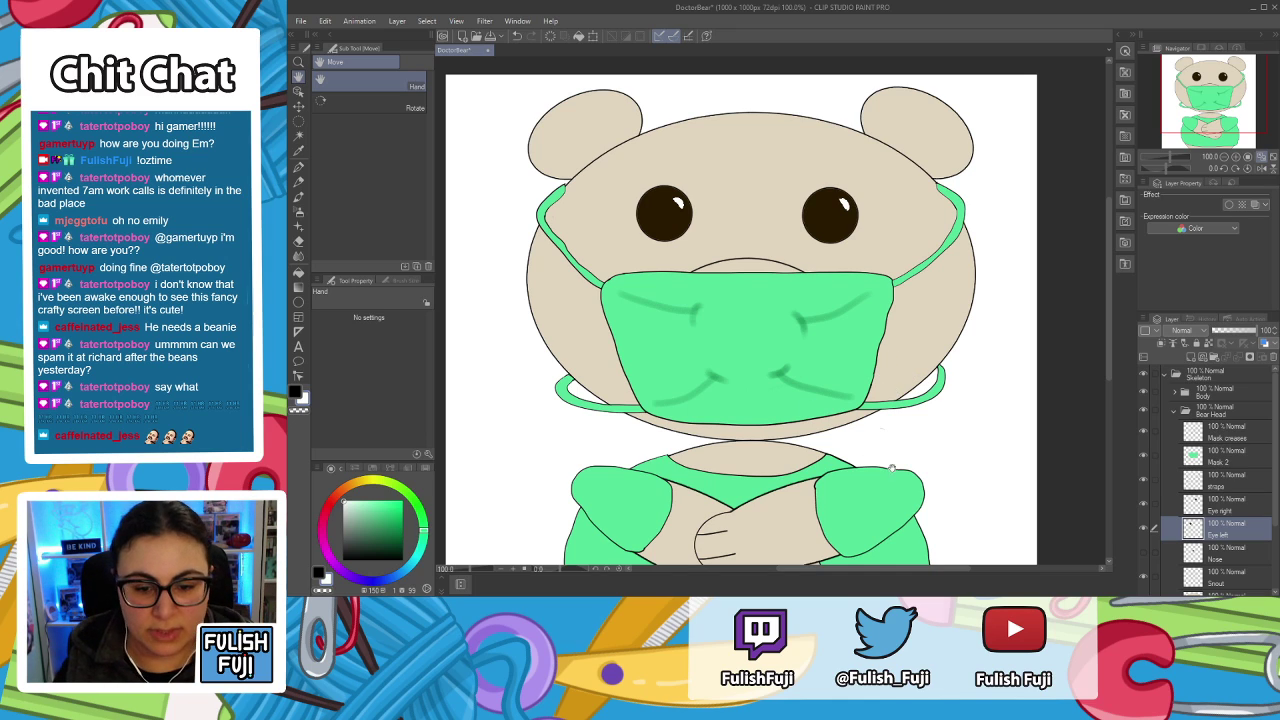
left_click_drag(919, 441, 971, 469)
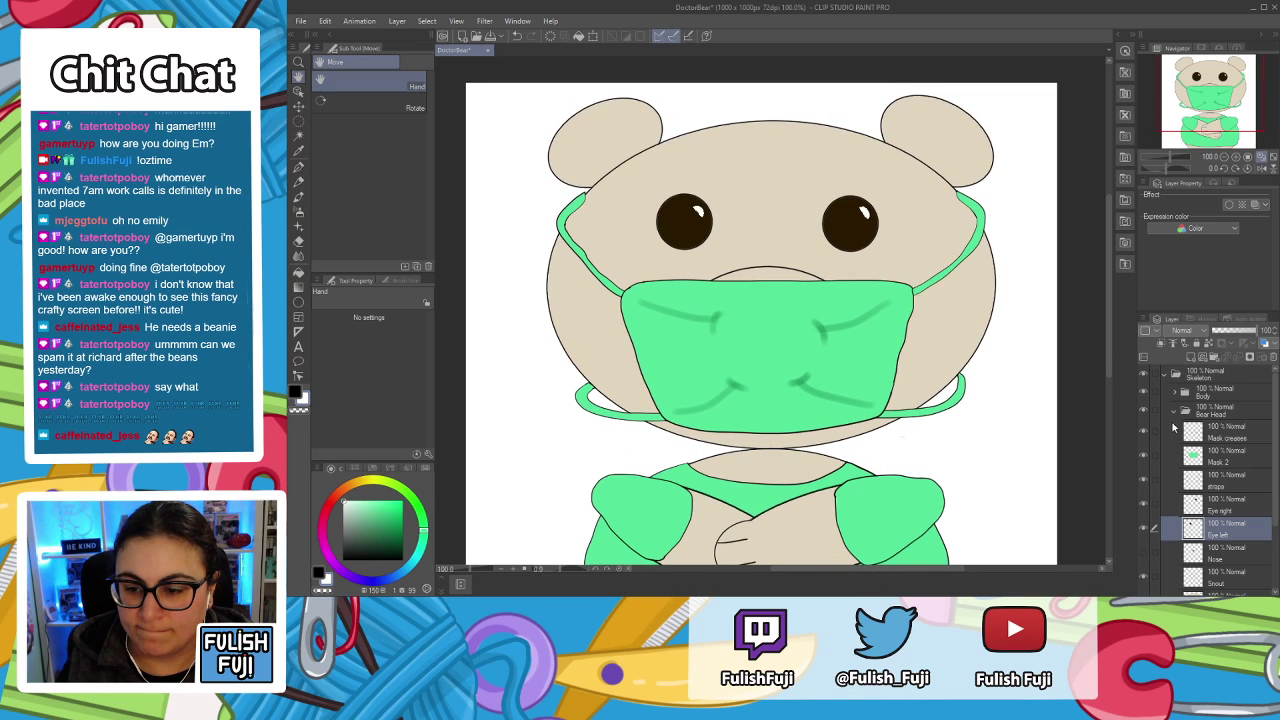
Collapse the Bear Head folder and create a new layer folder above the Skeleton folder.
left_click(1176, 412)
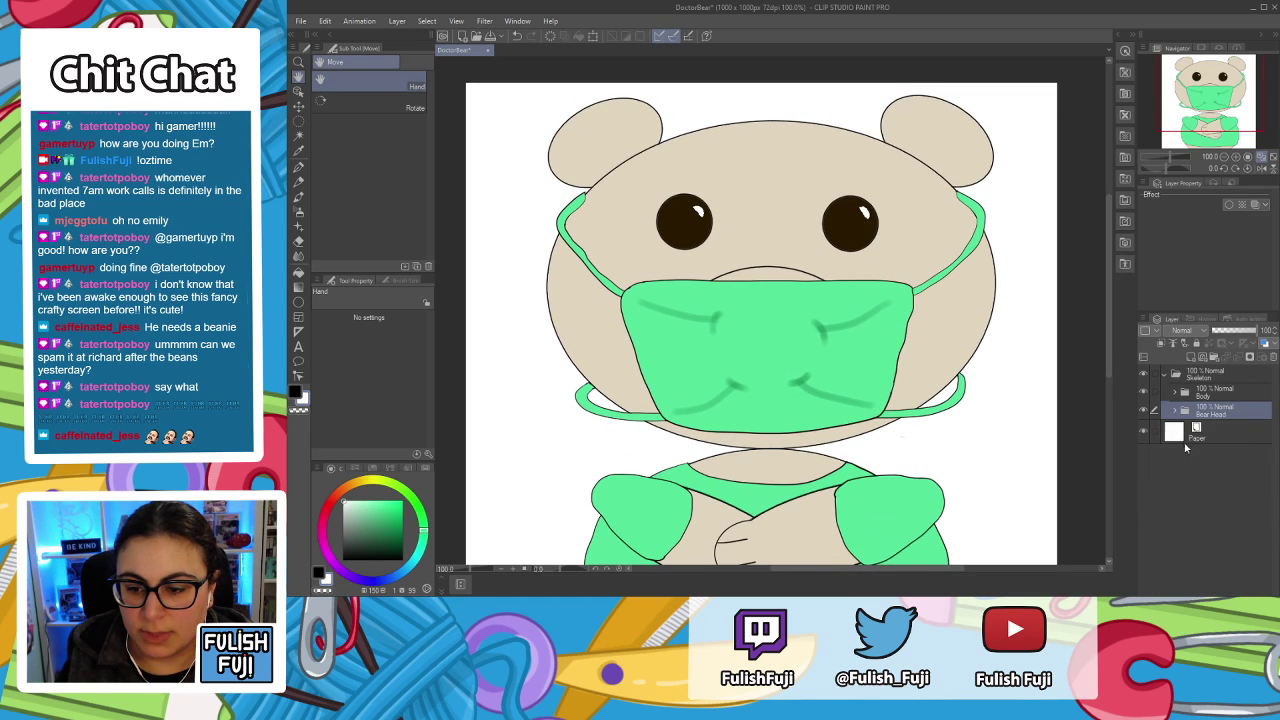
left_click(1211, 378)
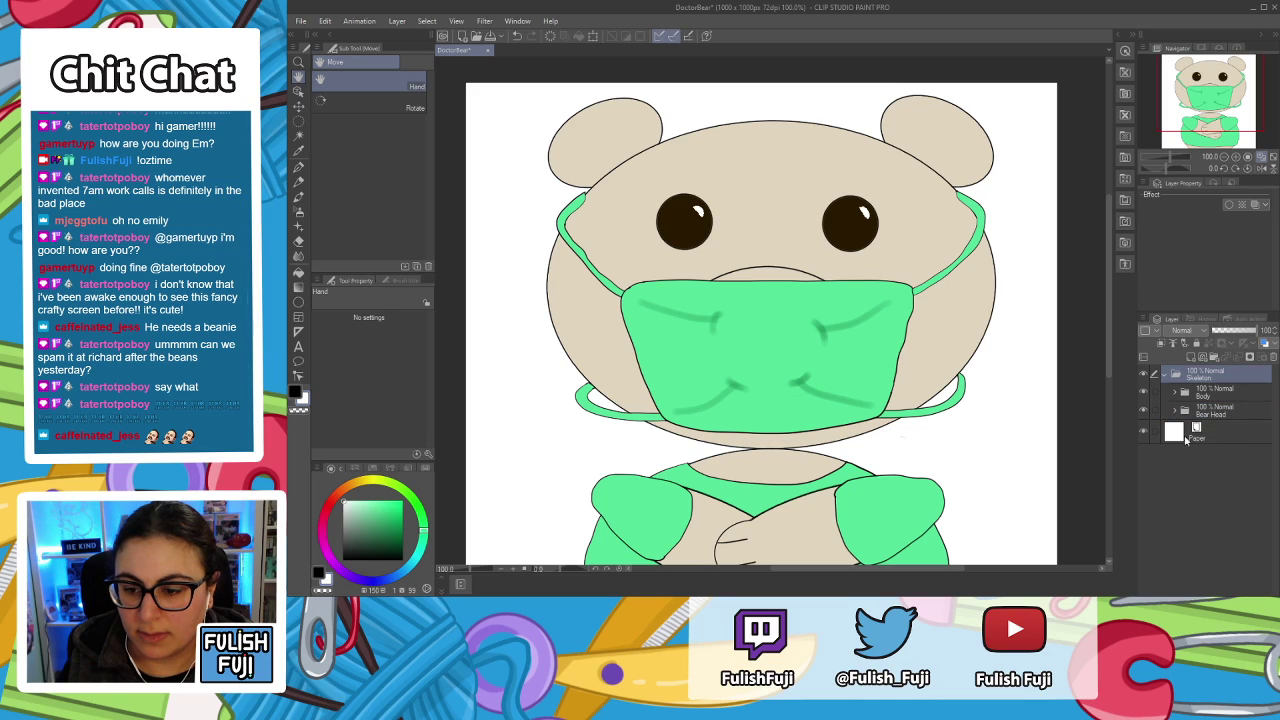
left_click(1215, 360)
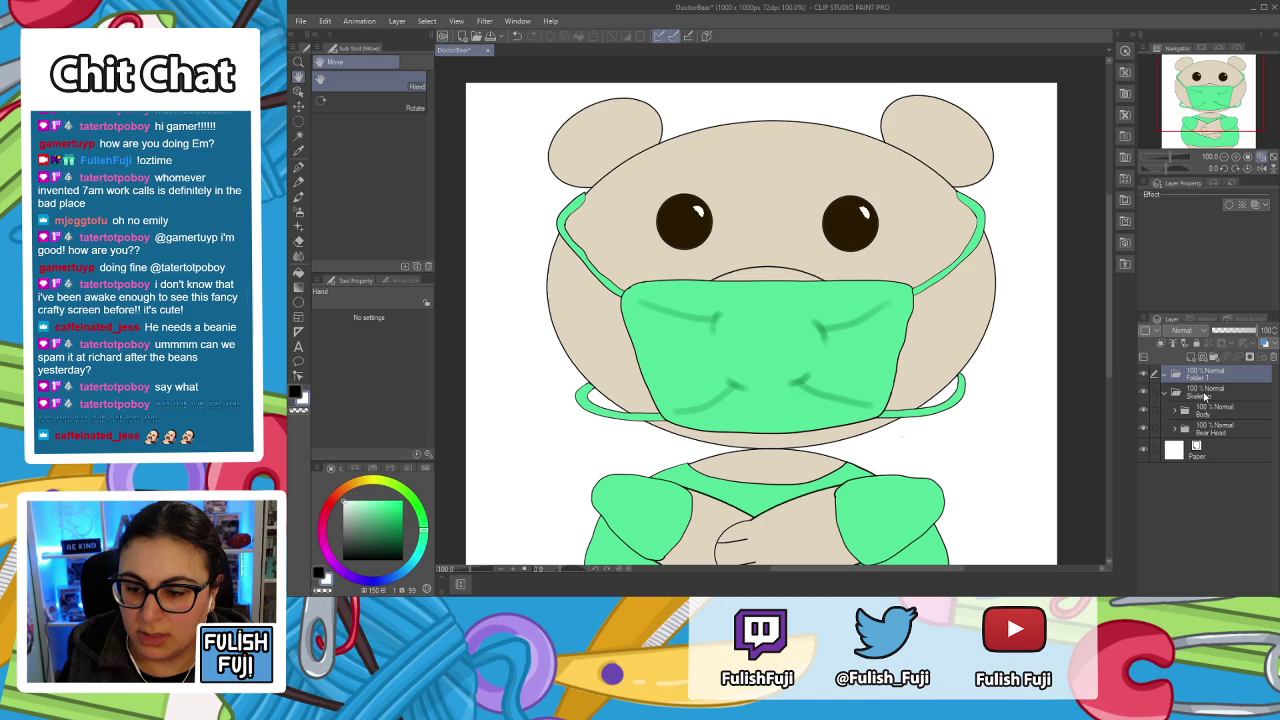
Delete the empty Folder 1 above the Skeleton folder.
left_click(1203, 397)
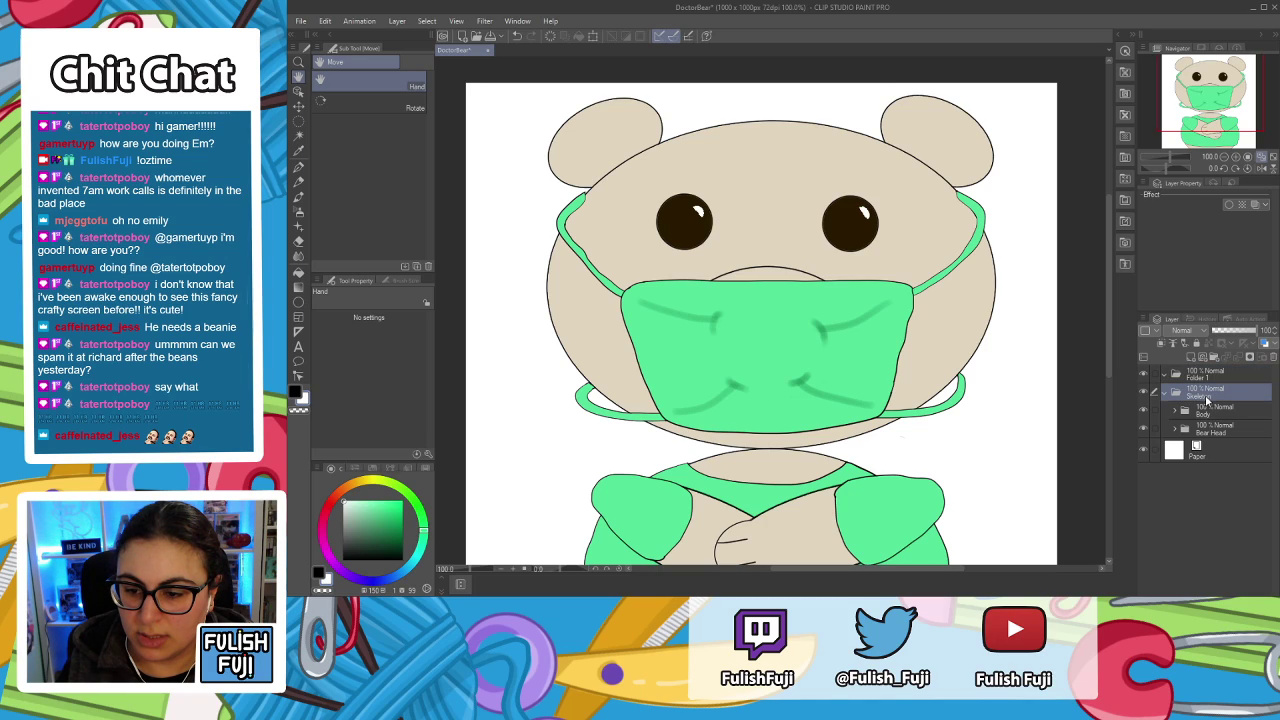
left_click(1209, 380)
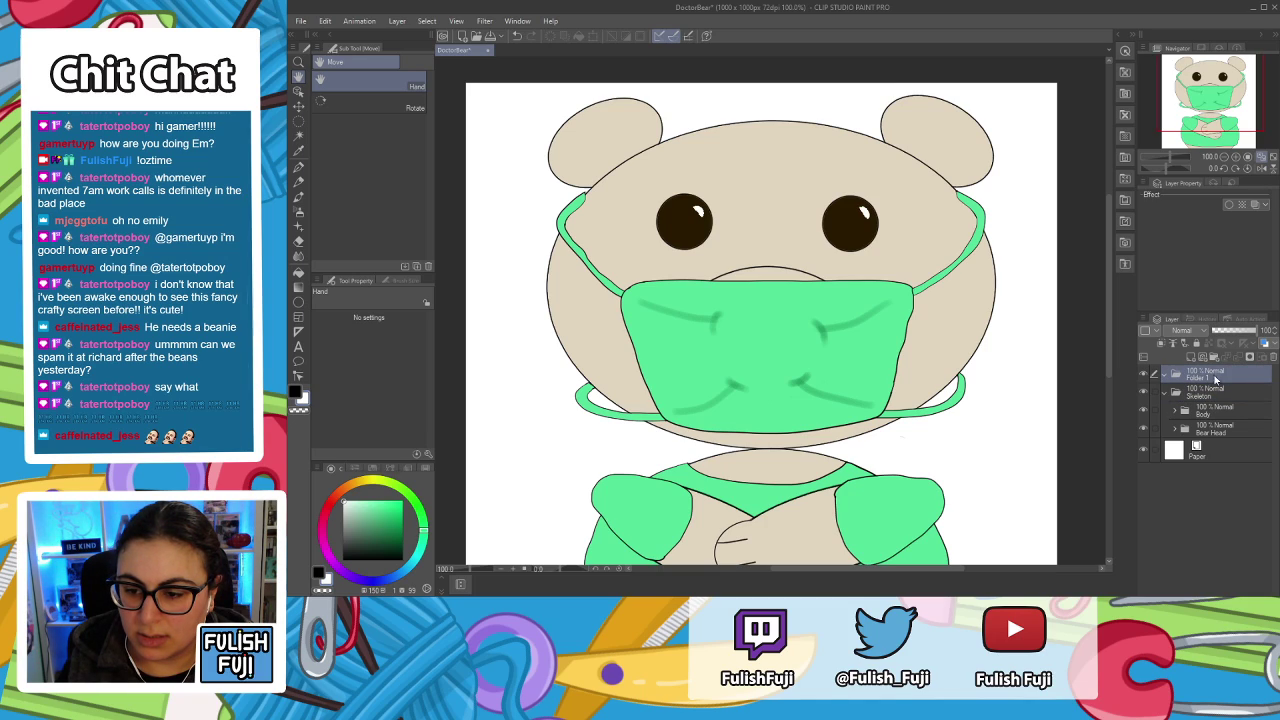
left_click(1266, 357)
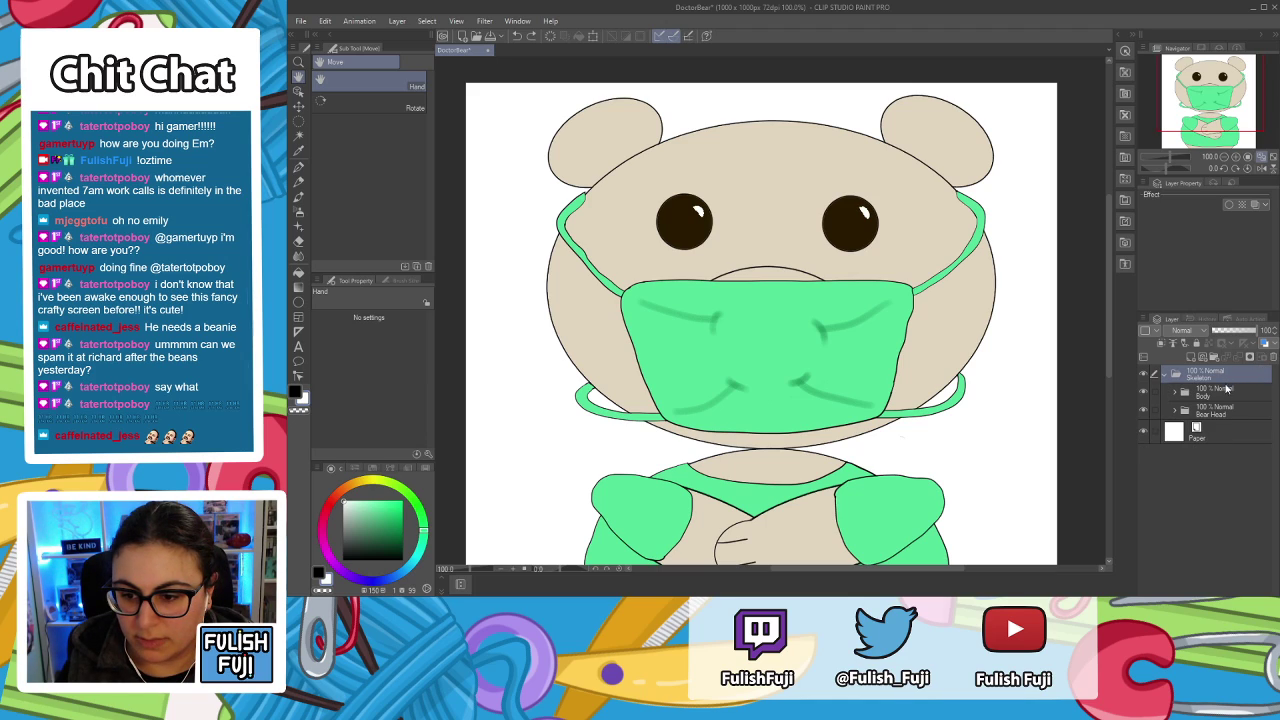
Add a new raster layer at the head of the Skeleton folder and name it Hat.
left_click(1190, 357)
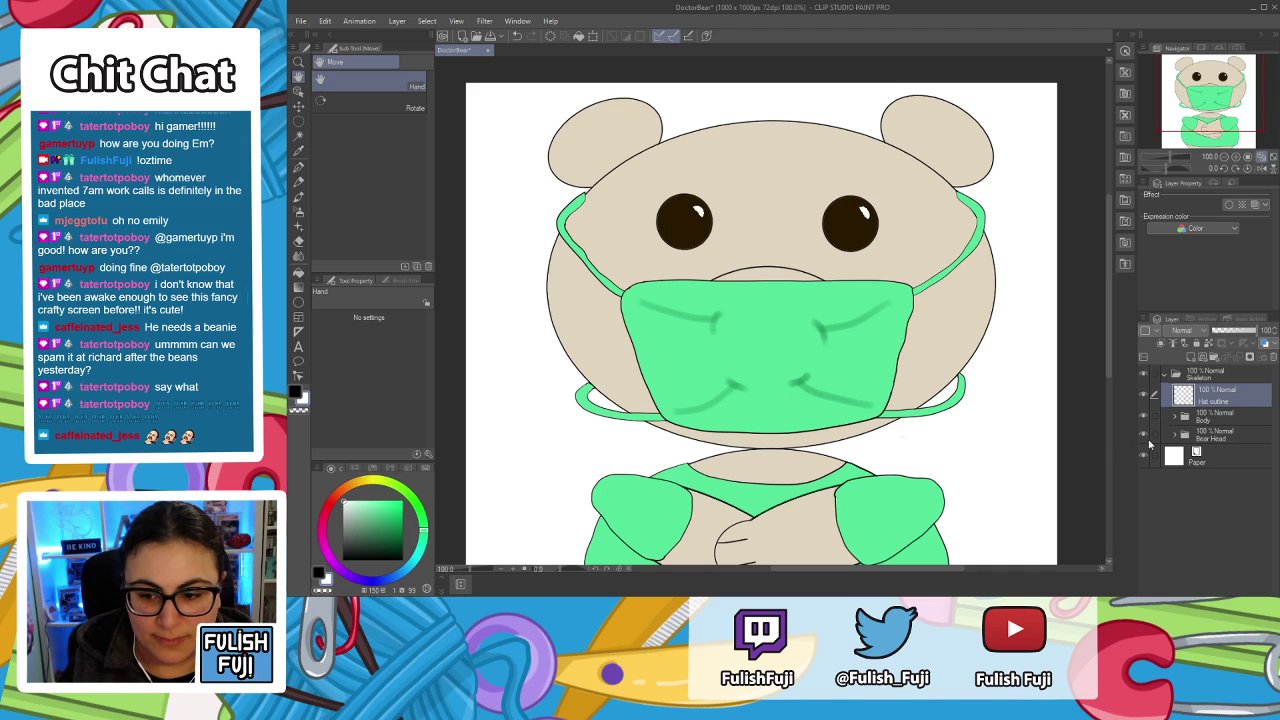
key("ctrl+z")
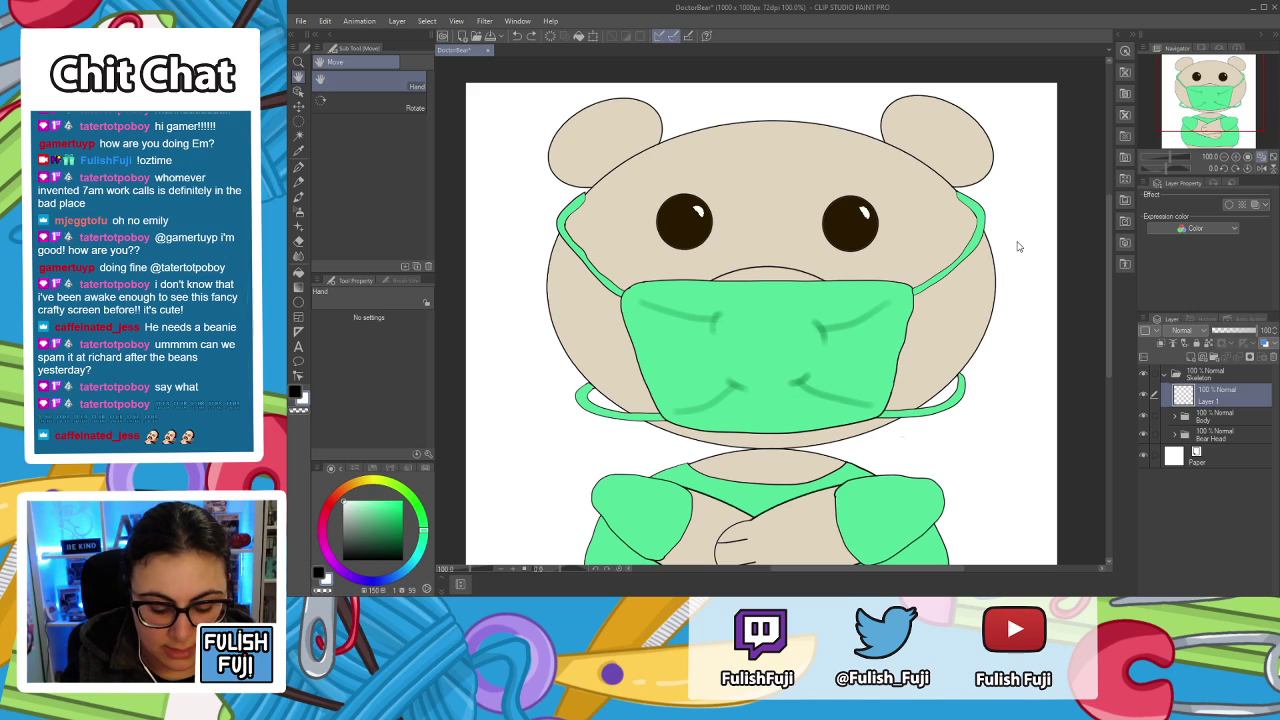
key("ctrl+y")
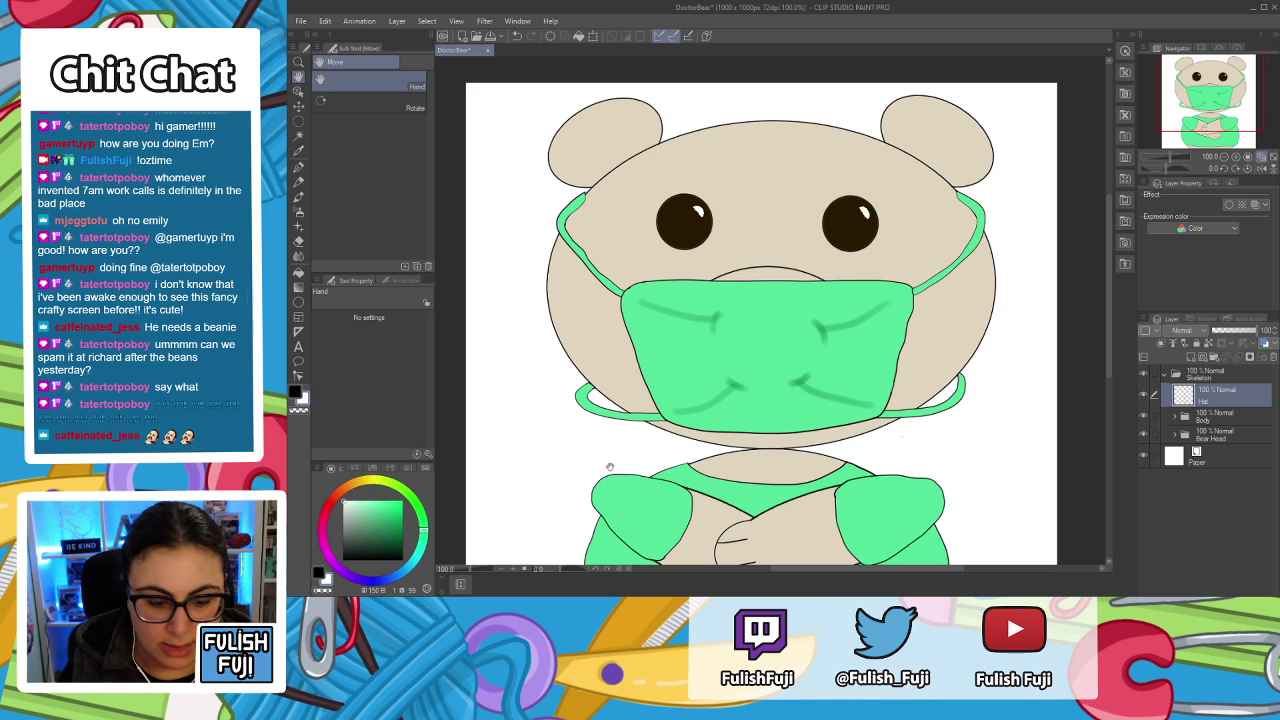
Set up the G-pen with the near-black main colour for outlining the hat above the bear's eyes.
key("p")
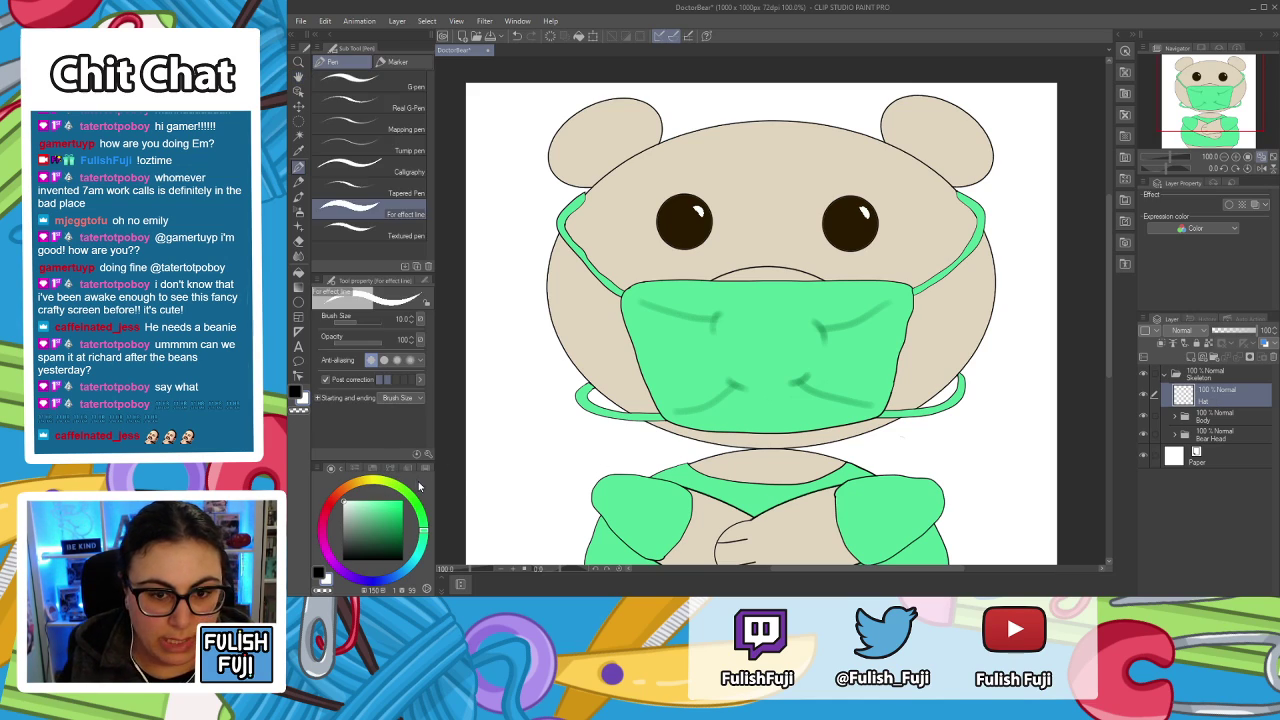
left_click(415, 90)
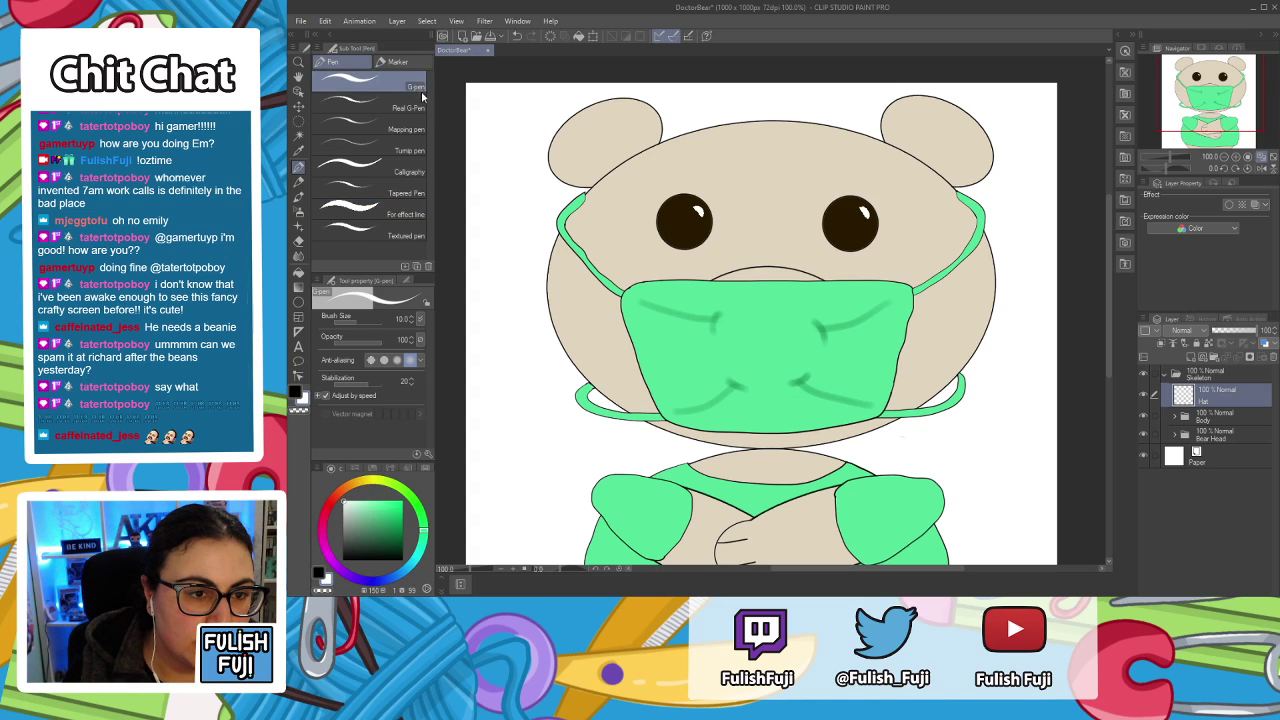
left_click(296, 393)
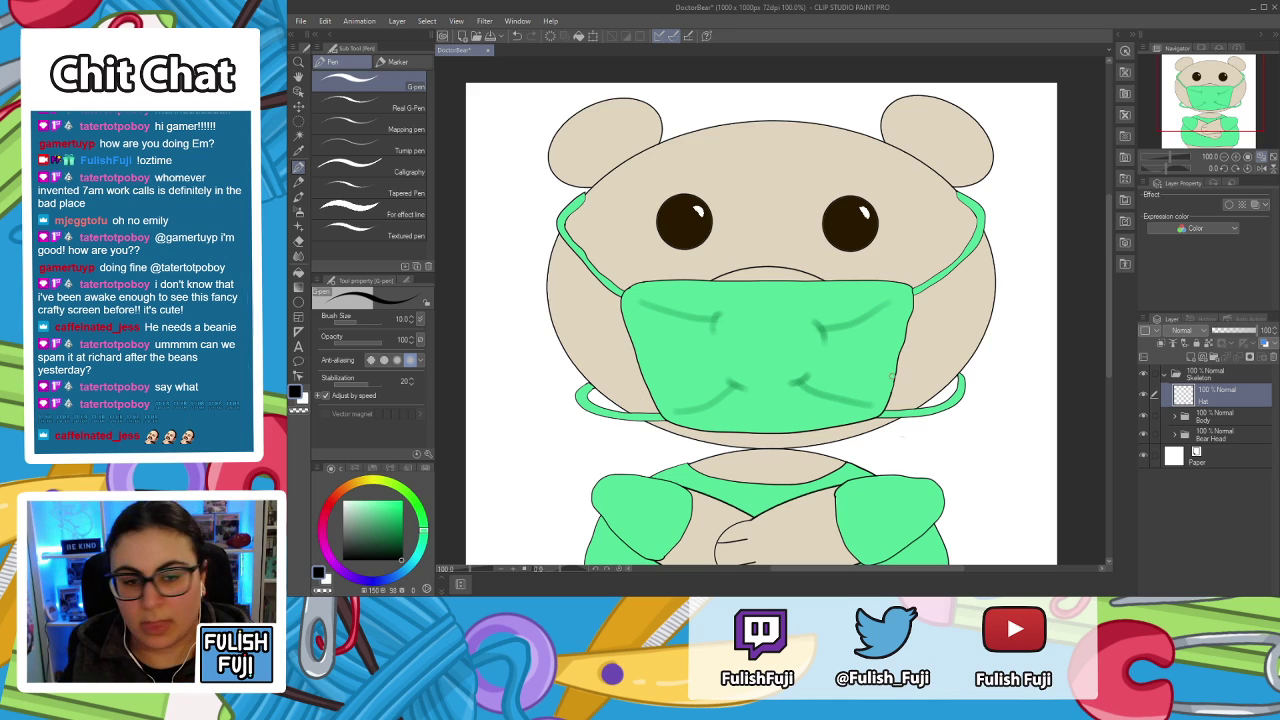
key("space")
left_click_drag(843, 249, 860, 390)
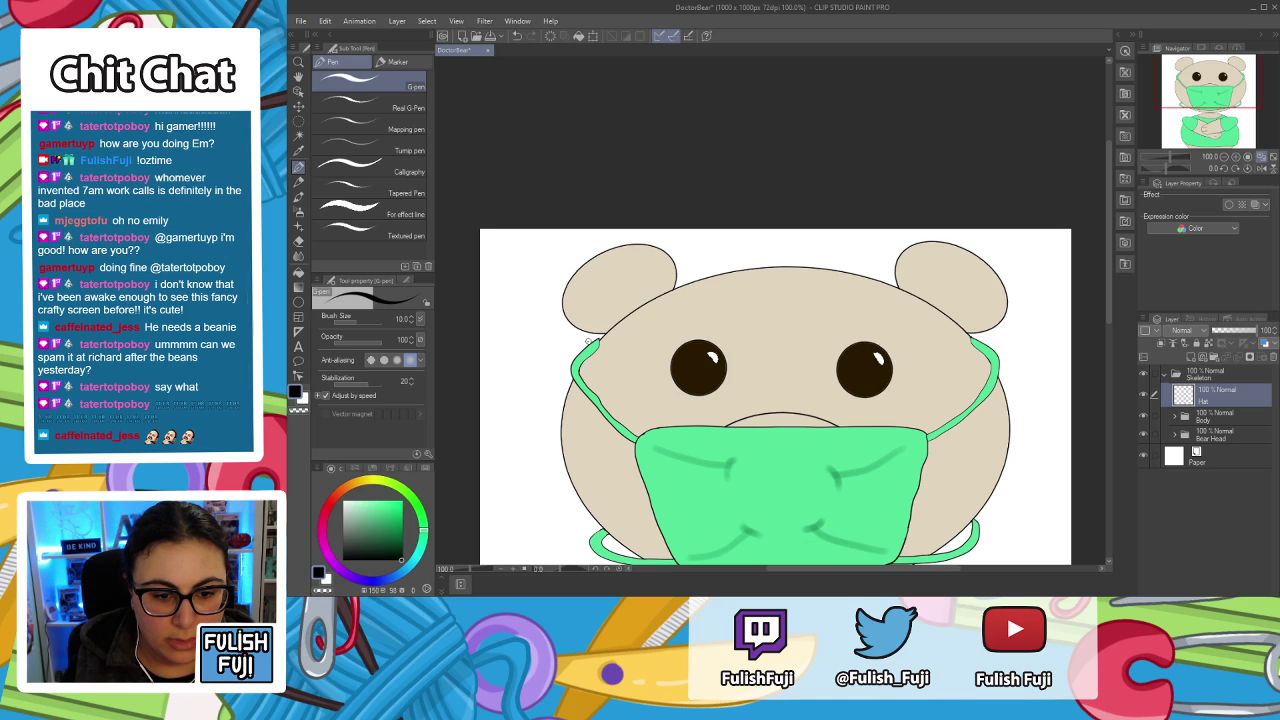
left_click_drag(592, 342, 658, 343)
key("ctrl+z")
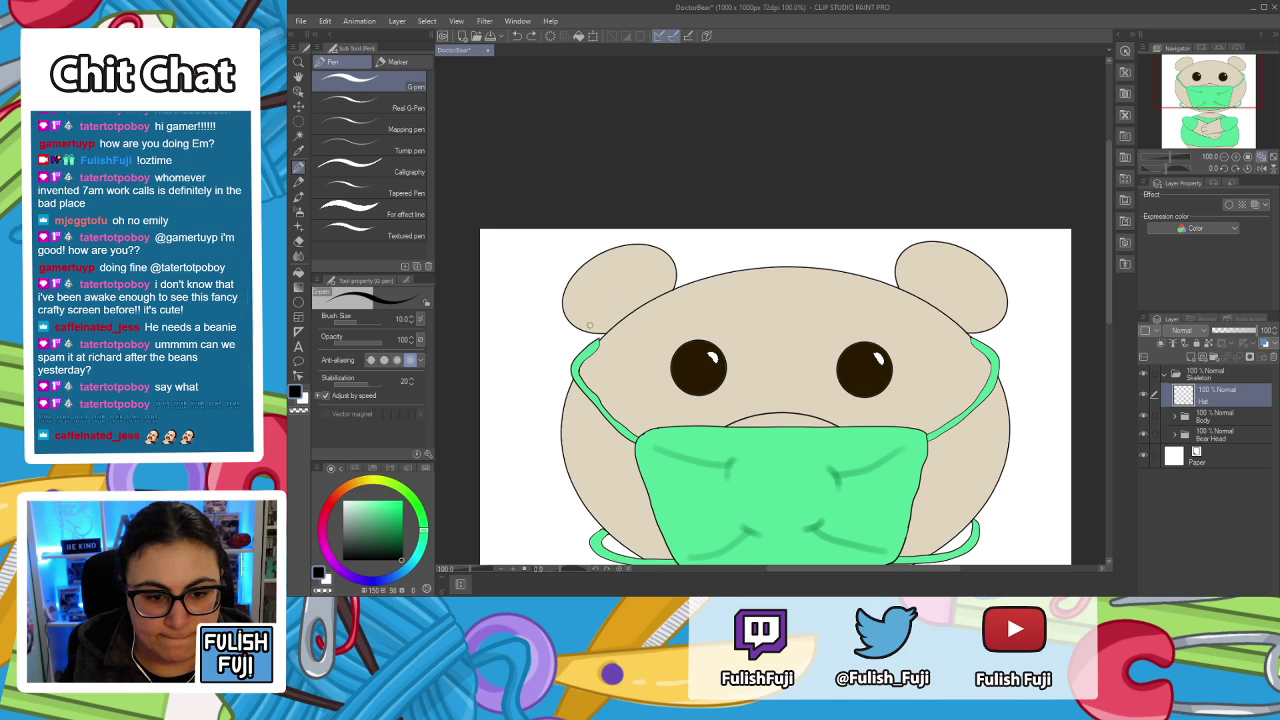
mouse_move(590, 327)
left_mouse_down()
mouse_move(986, 318)
mouse_move(1007, 315)
mouse_move(1020, 290)
mouse_move(997, 249)
mouse_move(965, 236)
mouse_move(607, 238)
mouse_move(570, 253)
mouse_move(566, 283)
mouse_move(572, 318)
mouse_move(632, 327)
left_mouse_up()
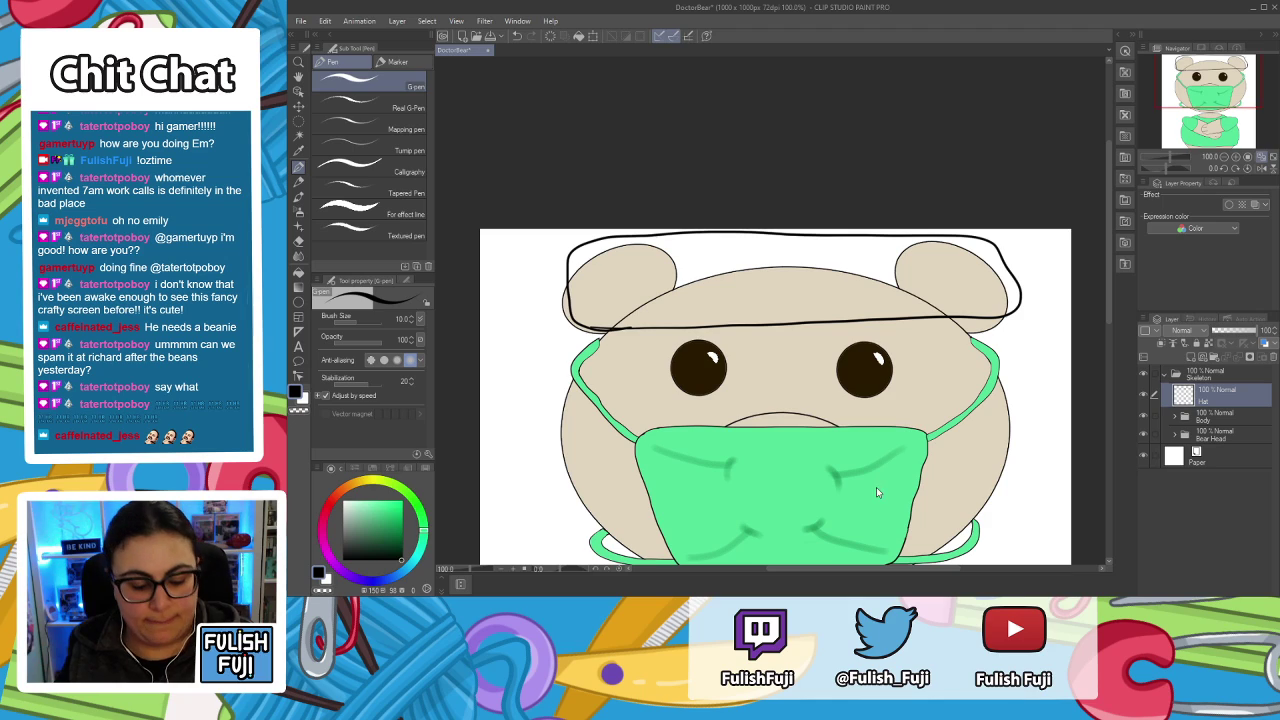
key("ctrl+z")
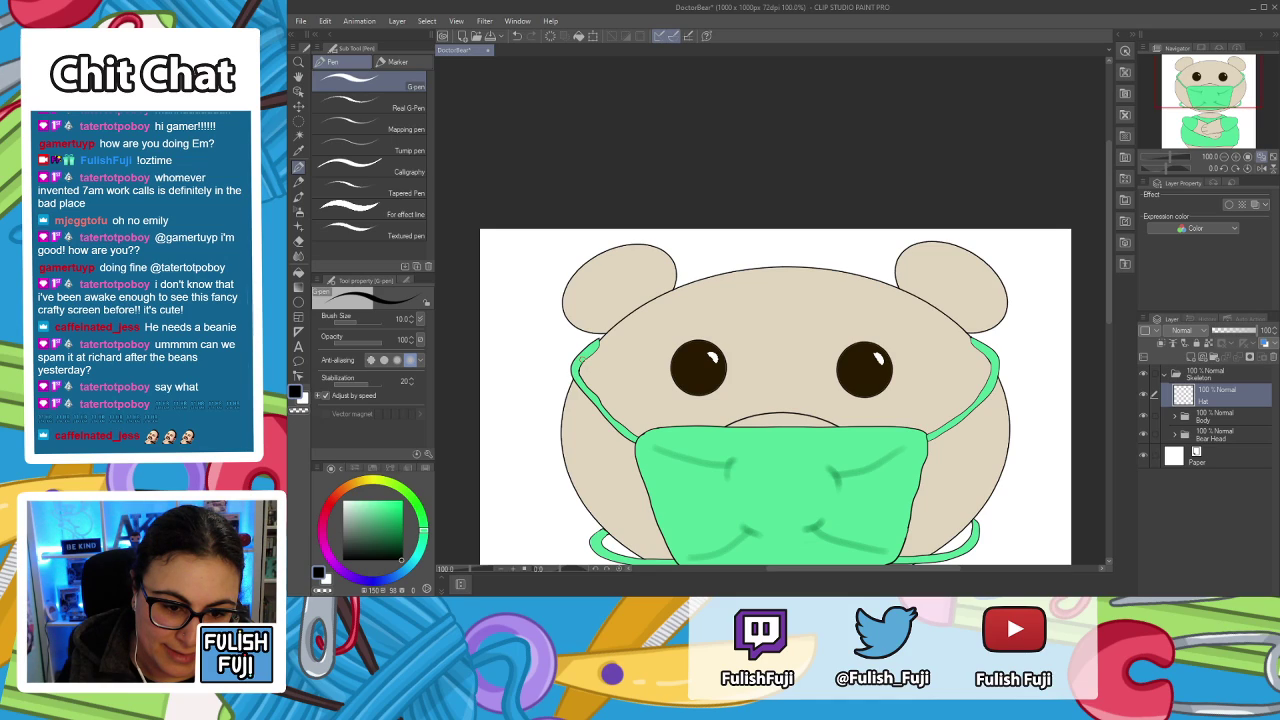
Outline a cap across the forehead with two curved strokes, and erase the overhanging line ends with a Hard eraser of size 27.7.
mouse_move(597, 310)
left_mouse_down()
mouse_move(609, 286)
mouse_move(664, 258)
mouse_move(845, 244)
mouse_move(962, 280)
mouse_move(987, 338)
left_mouse_up()
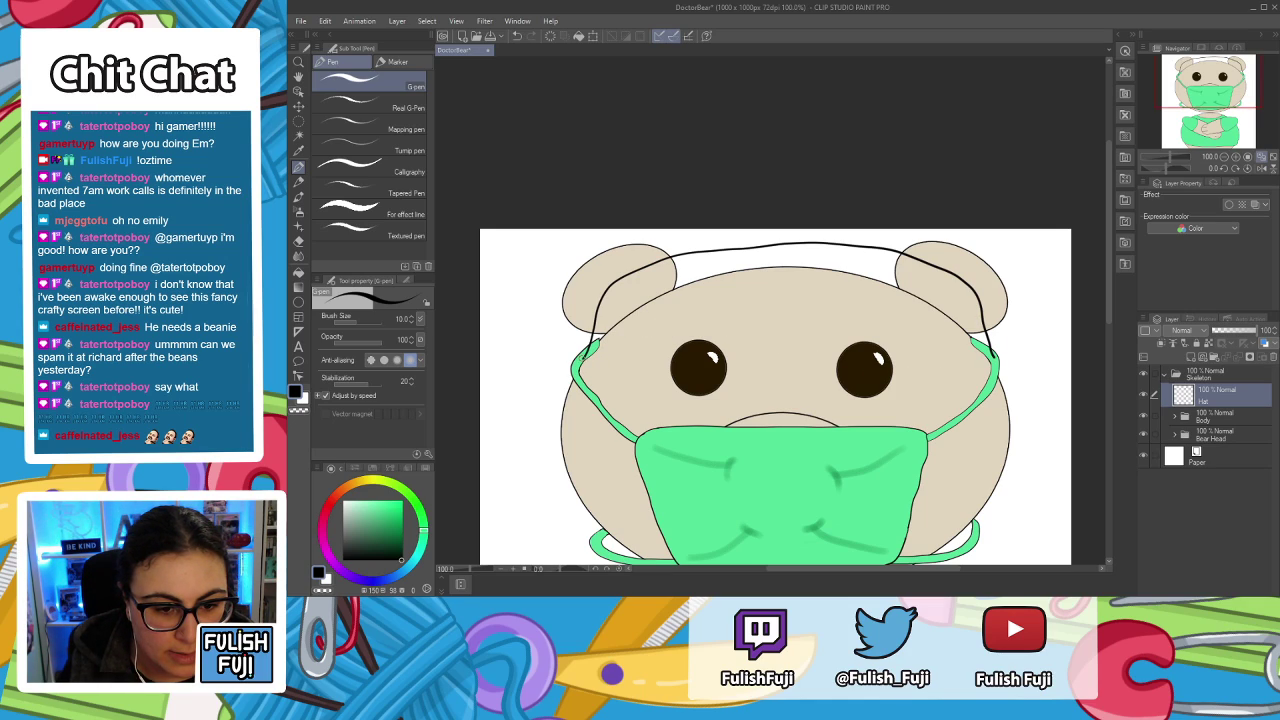
mouse_move(605, 344)
left_mouse_down()
mouse_move(828, 298)
mouse_move(906, 311)
mouse_move(998, 357)
left_mouse_up()
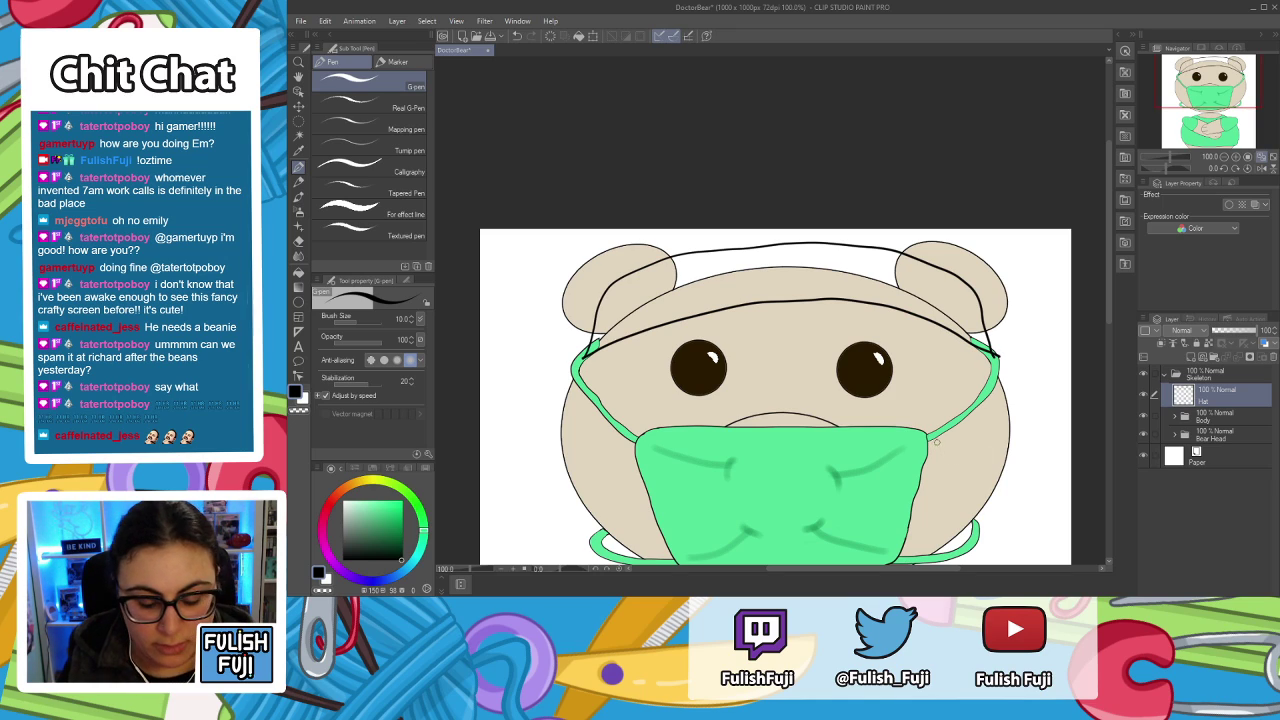
key("e")
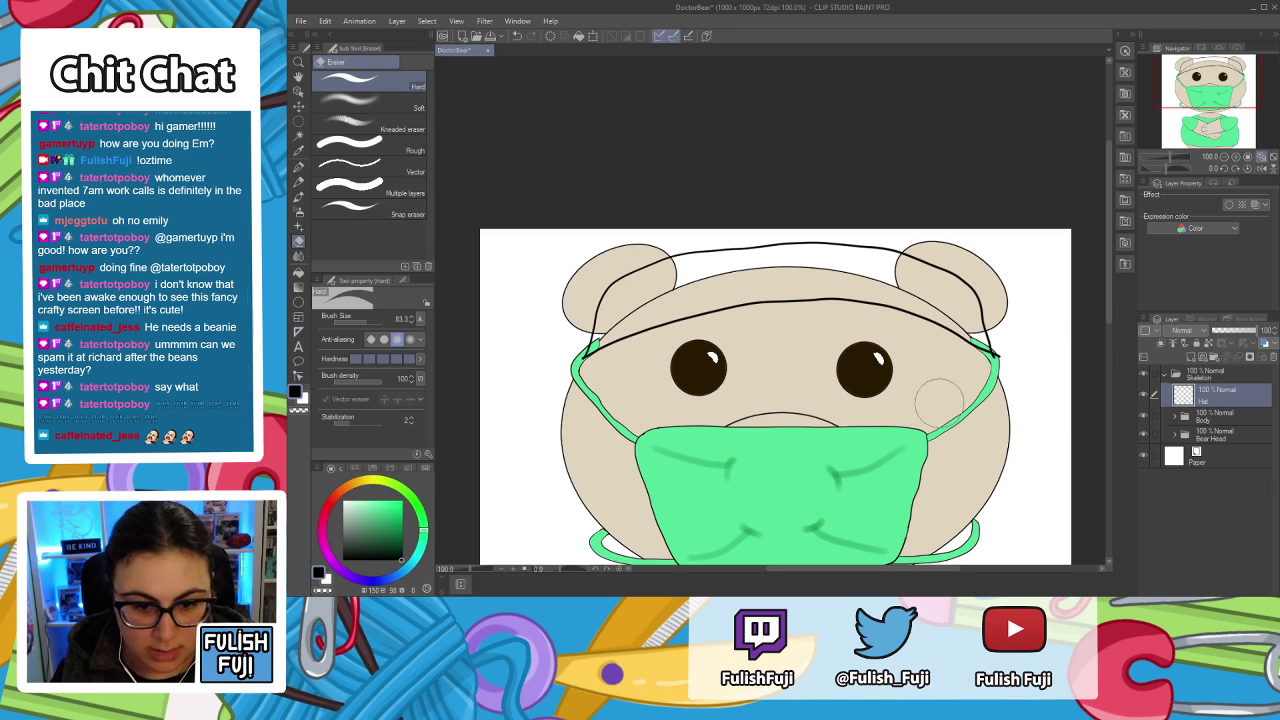
left_click_drag(378, 323, 361, 321)
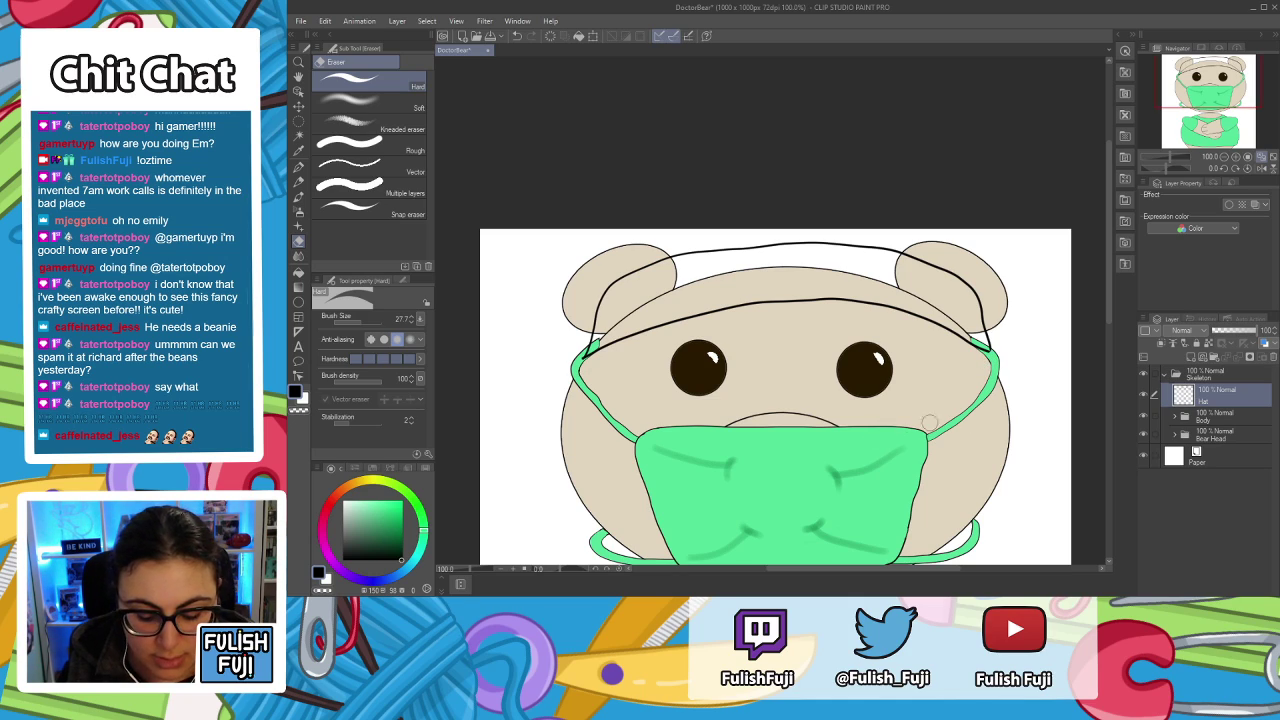
Distort the hat outline by lowering its right-hand bottom corner and widening both upper corners outward, and apply the transformation.
key("p")
scroll(818, 252, "up", 1)
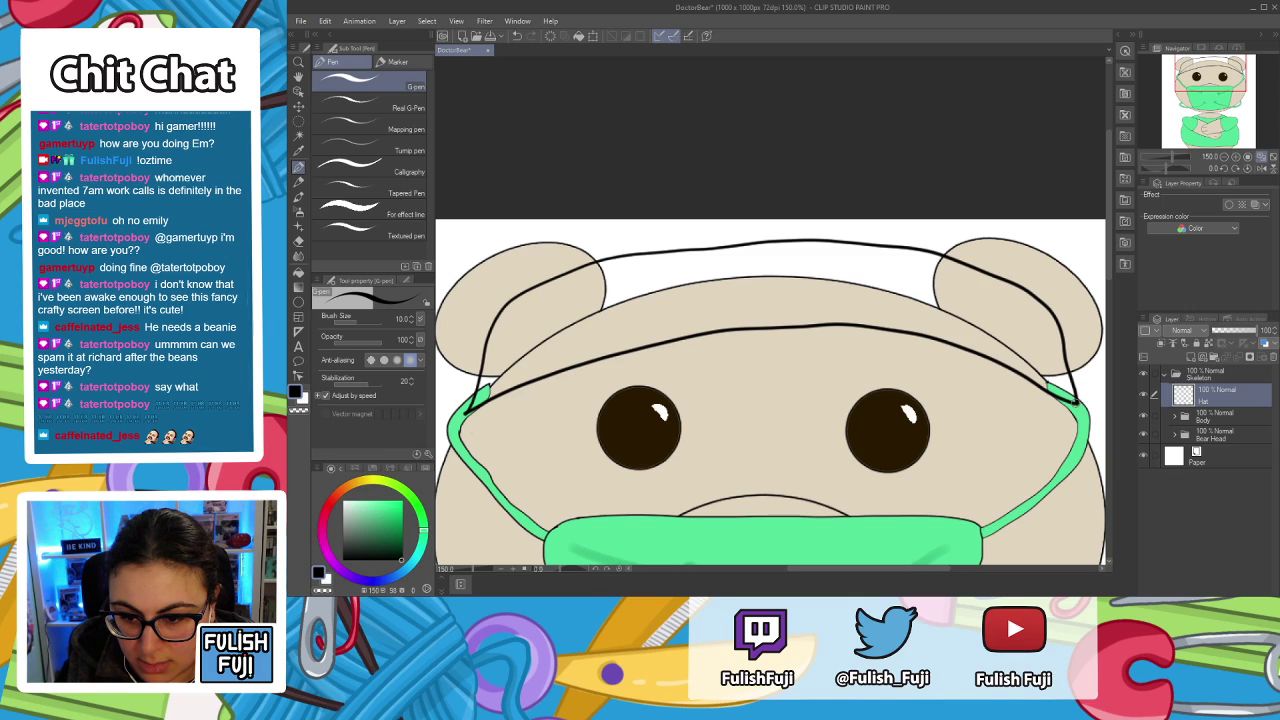
key("h")
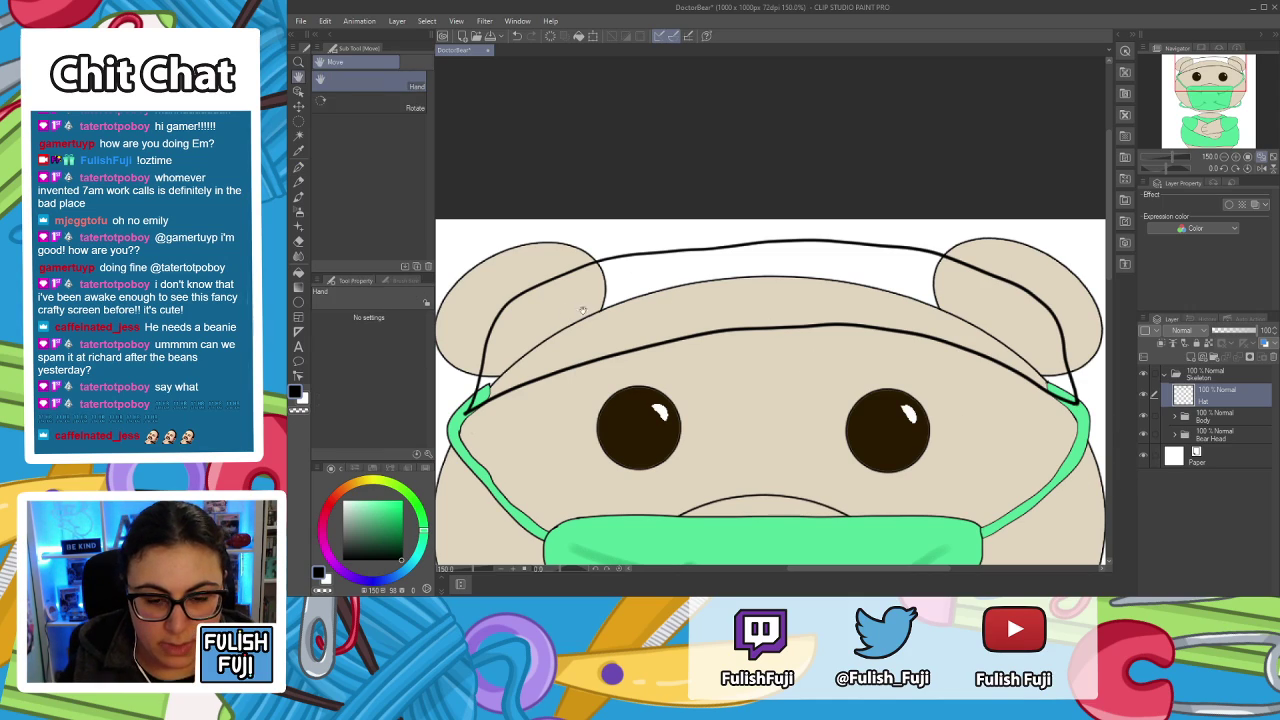
left_click_drag(759, 347, 744, 312)
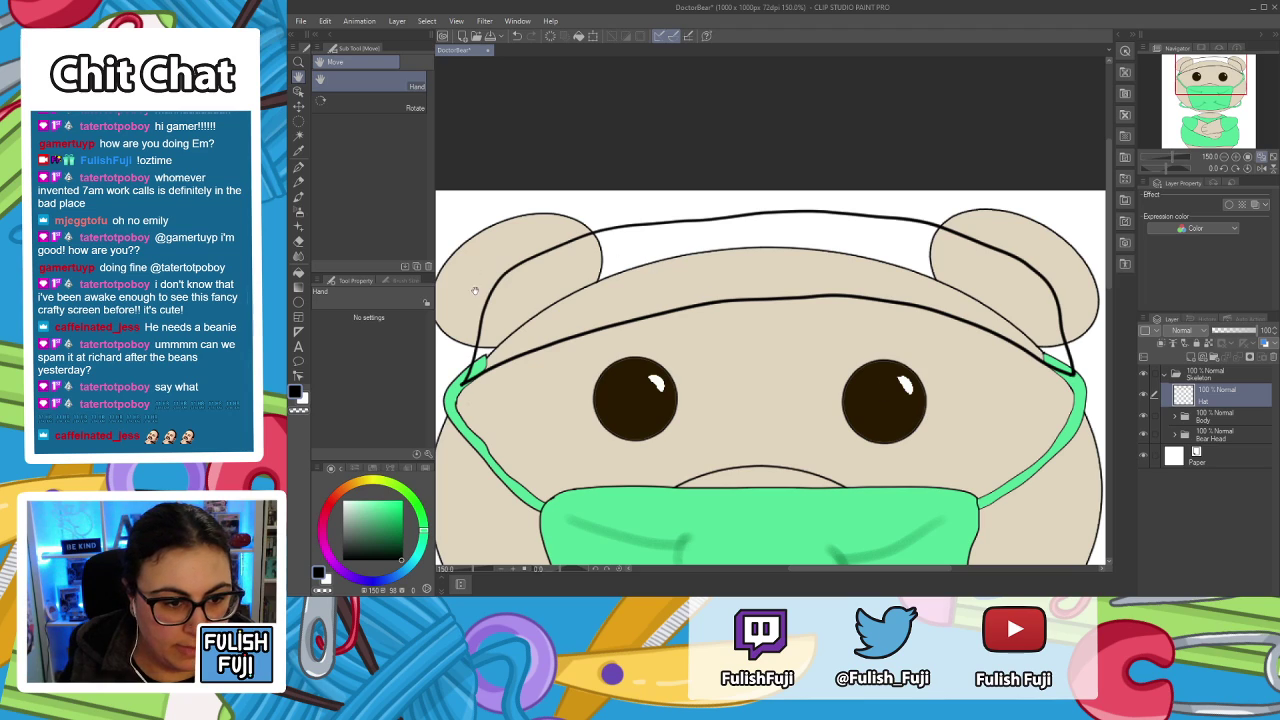
key("ctrl+t")
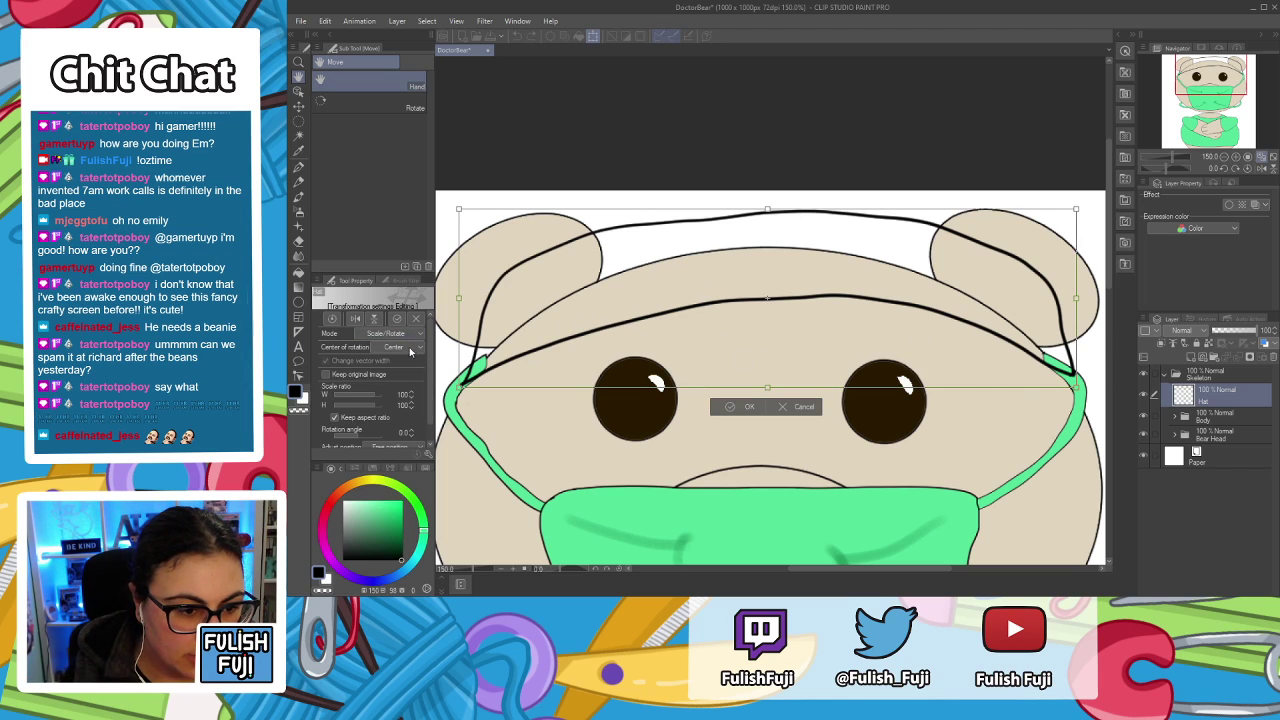
key("ctrl")
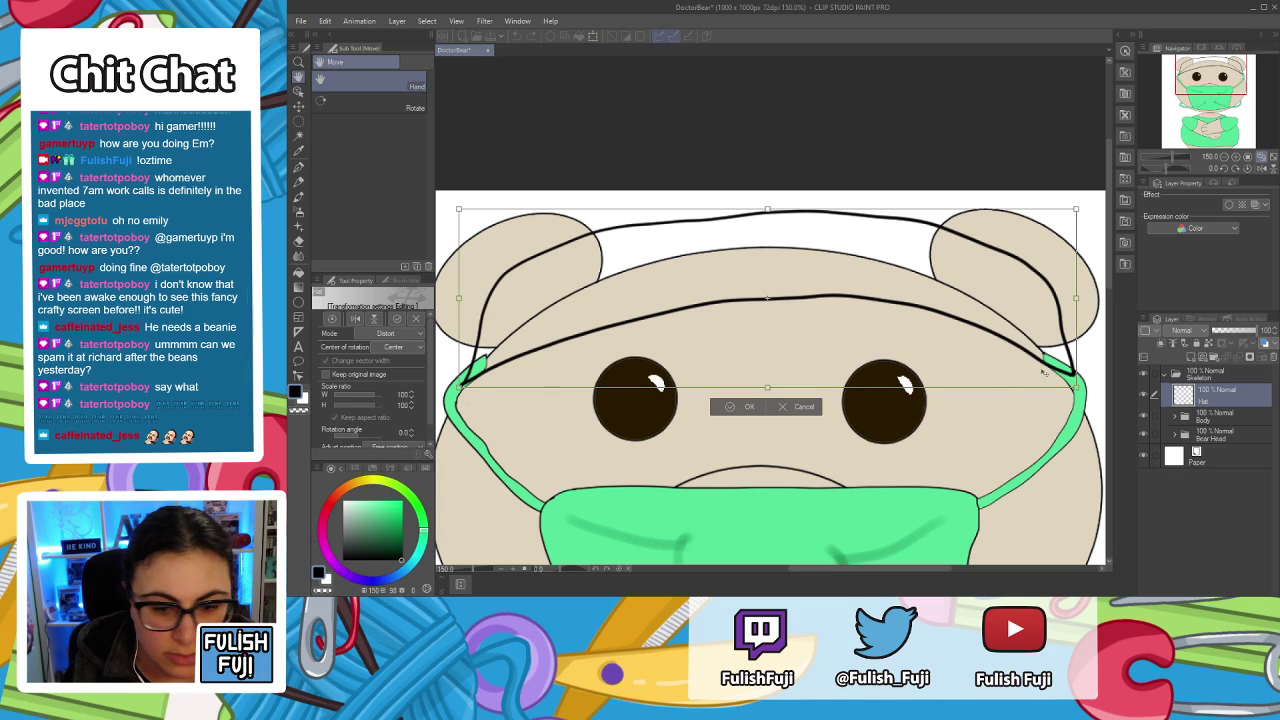
left_click_drag(1078, 390, 1080, 406)
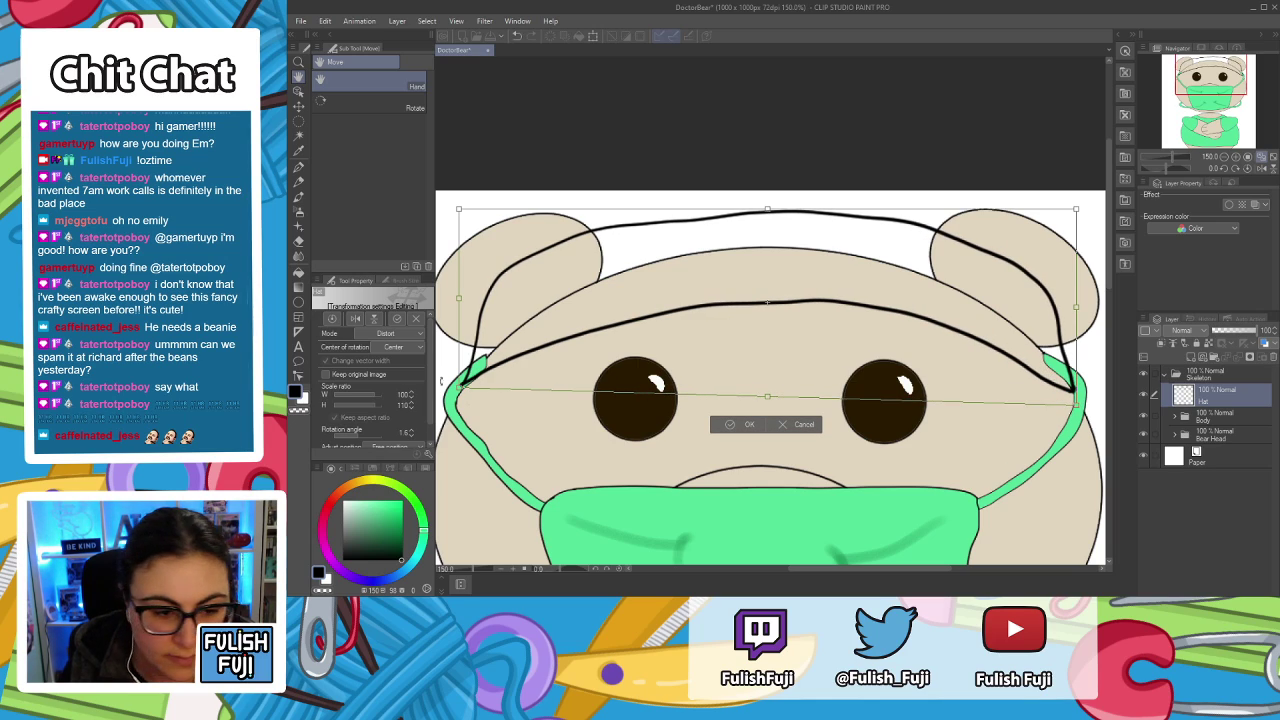
left_click_drag(458, 389, 461, 393)
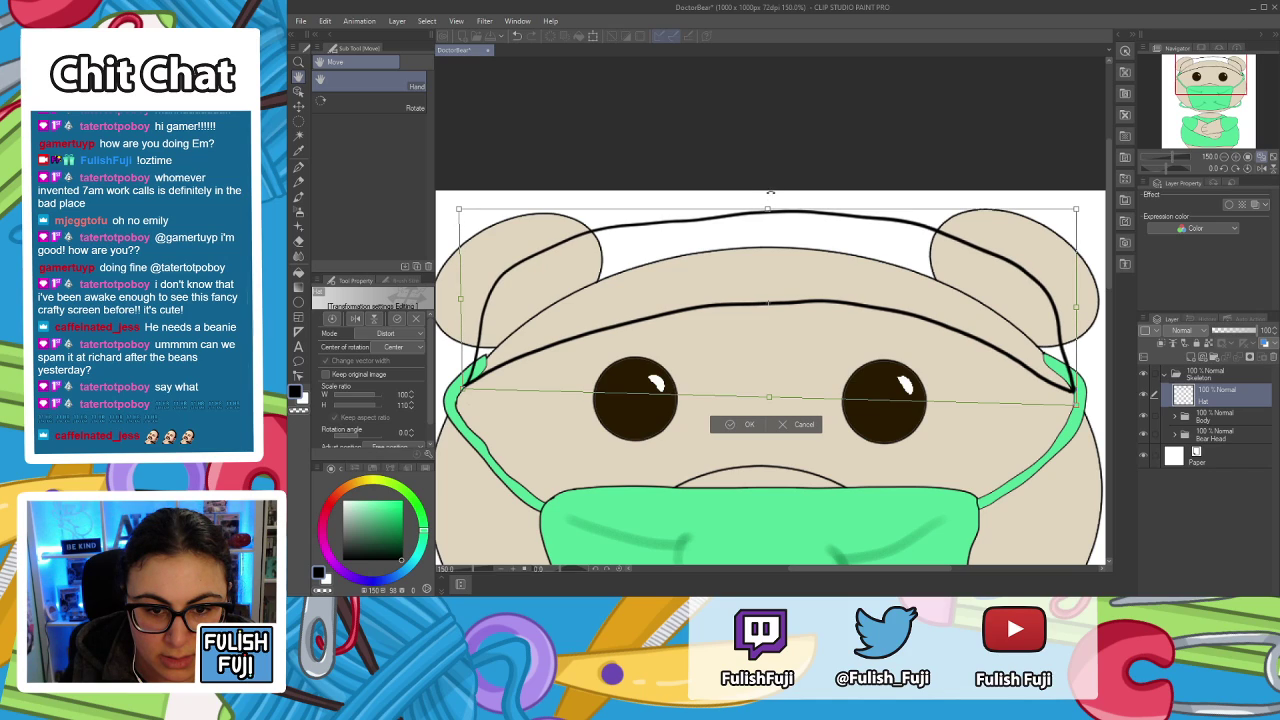
left_click_drag(458, 210, 446, 205)
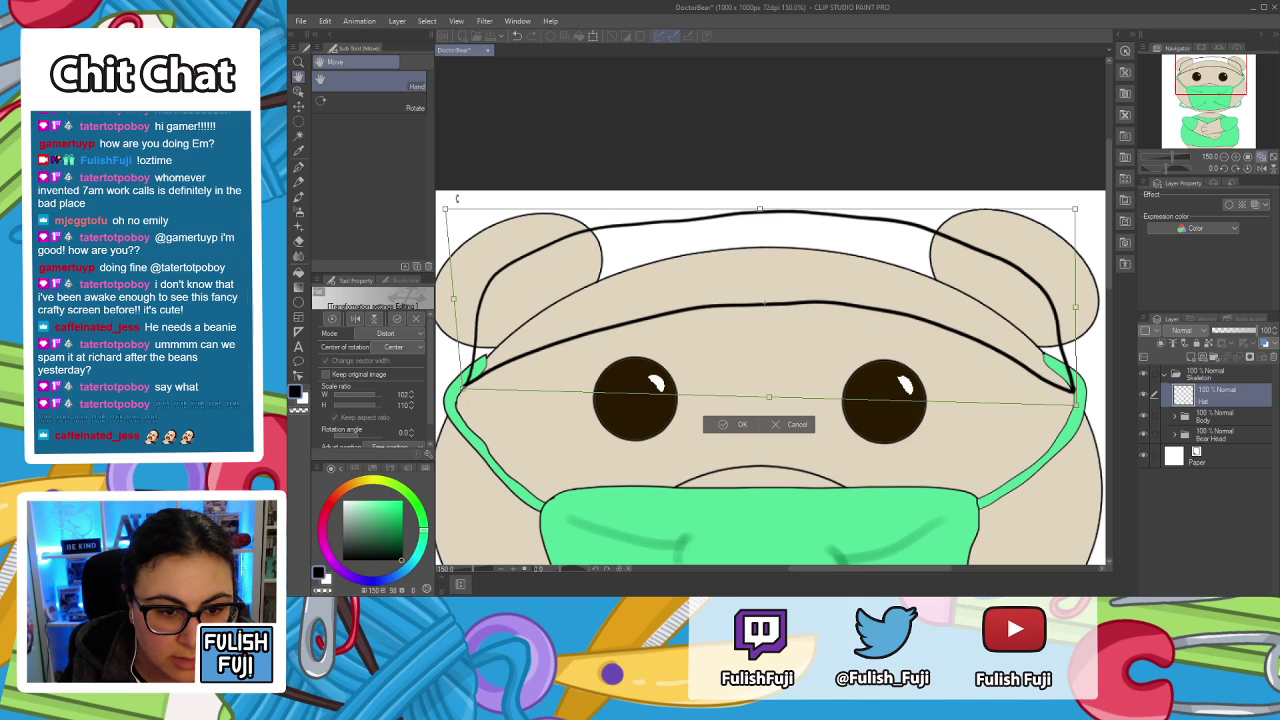
left_click_drag(1073, 210, 1097, 208)
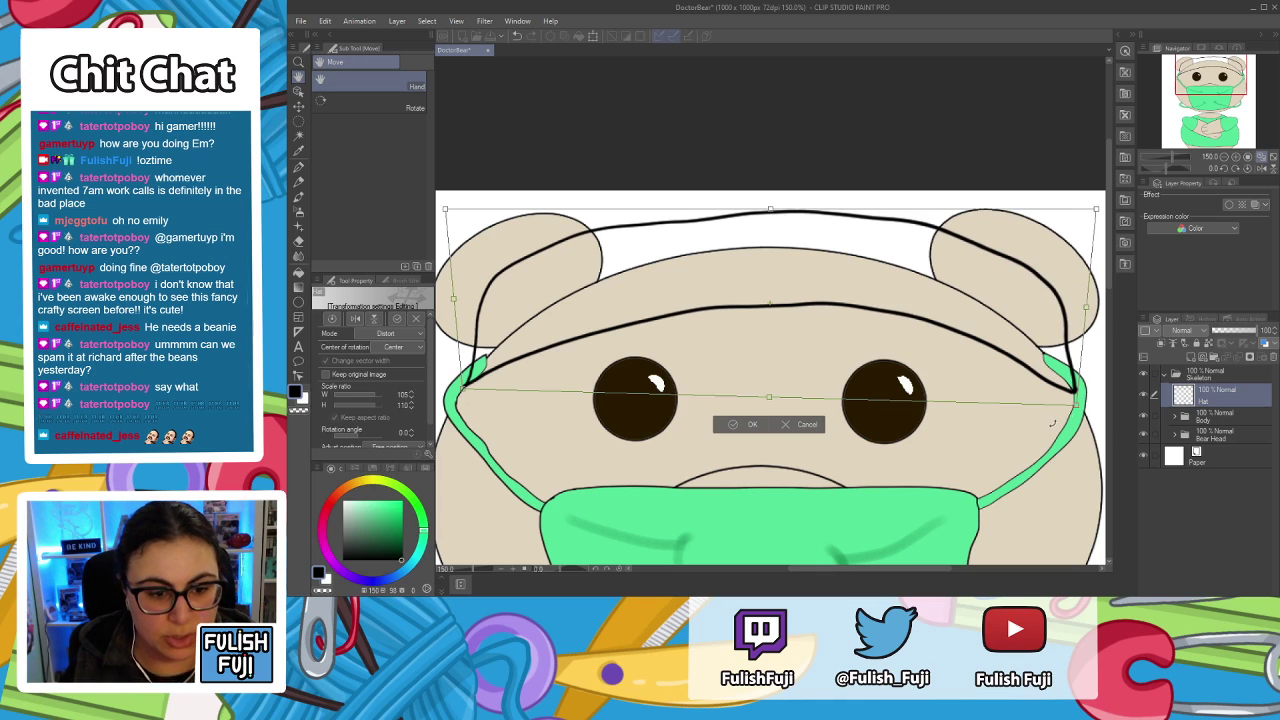
left_click(752, 424)
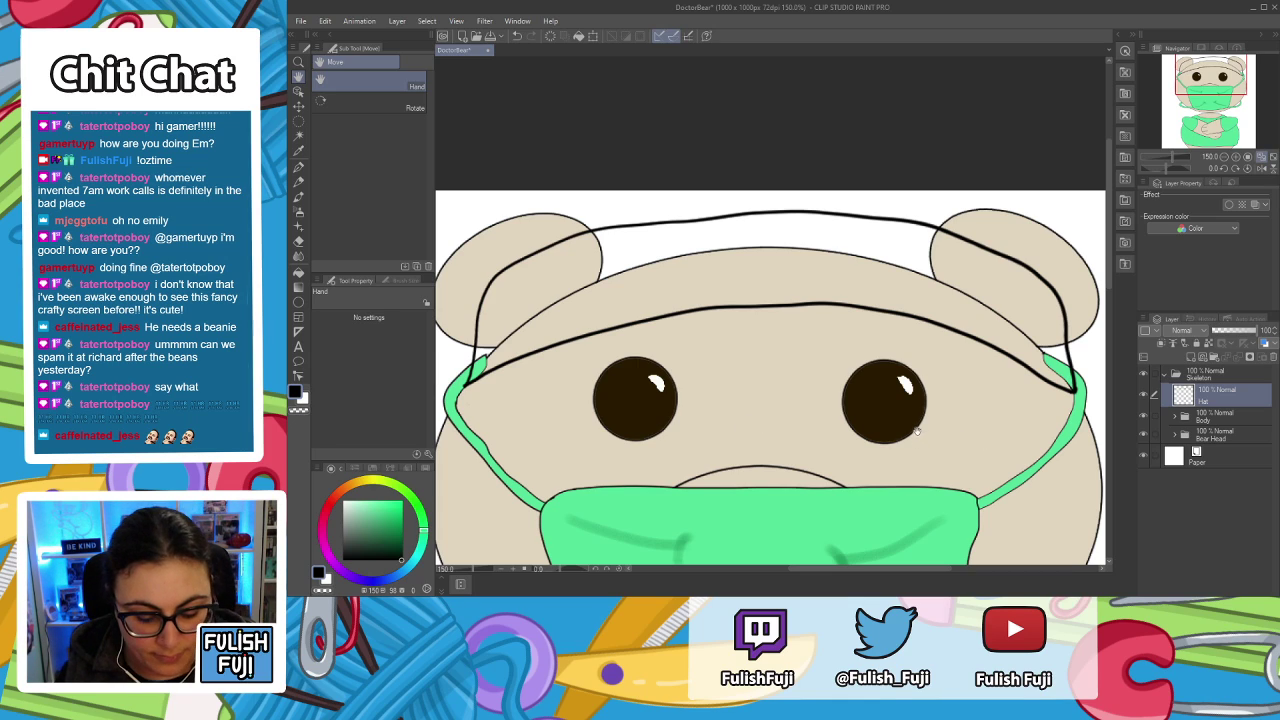
Fill the hat outline with the green sampled from the bear's face mask.
key("g")
key("g")
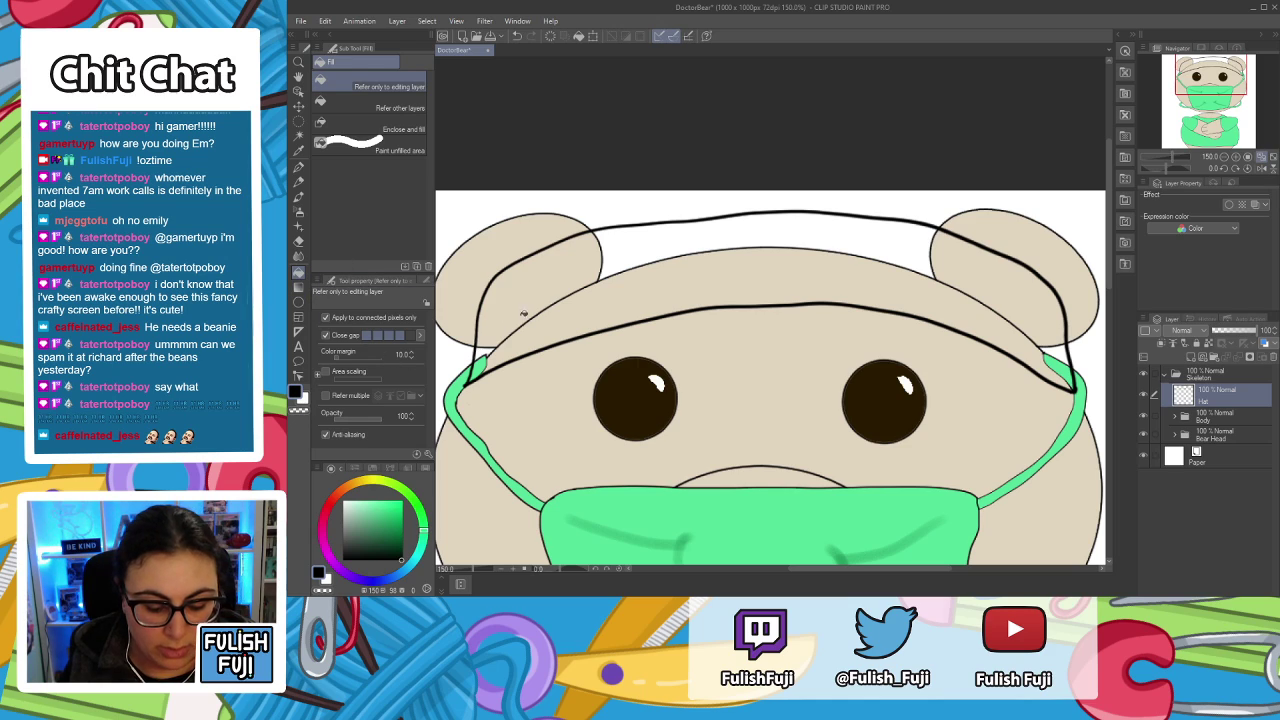
key("i")
left_click(811, 499)
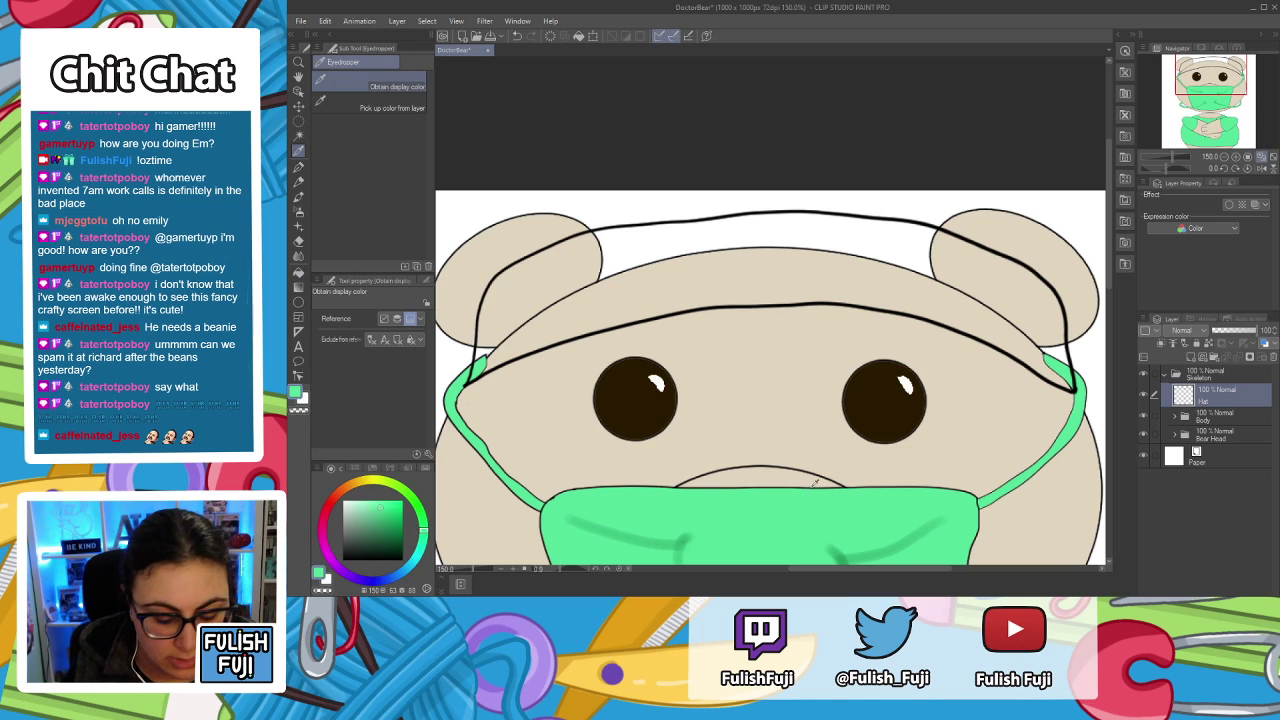
key("g")
left_click(789, 261)
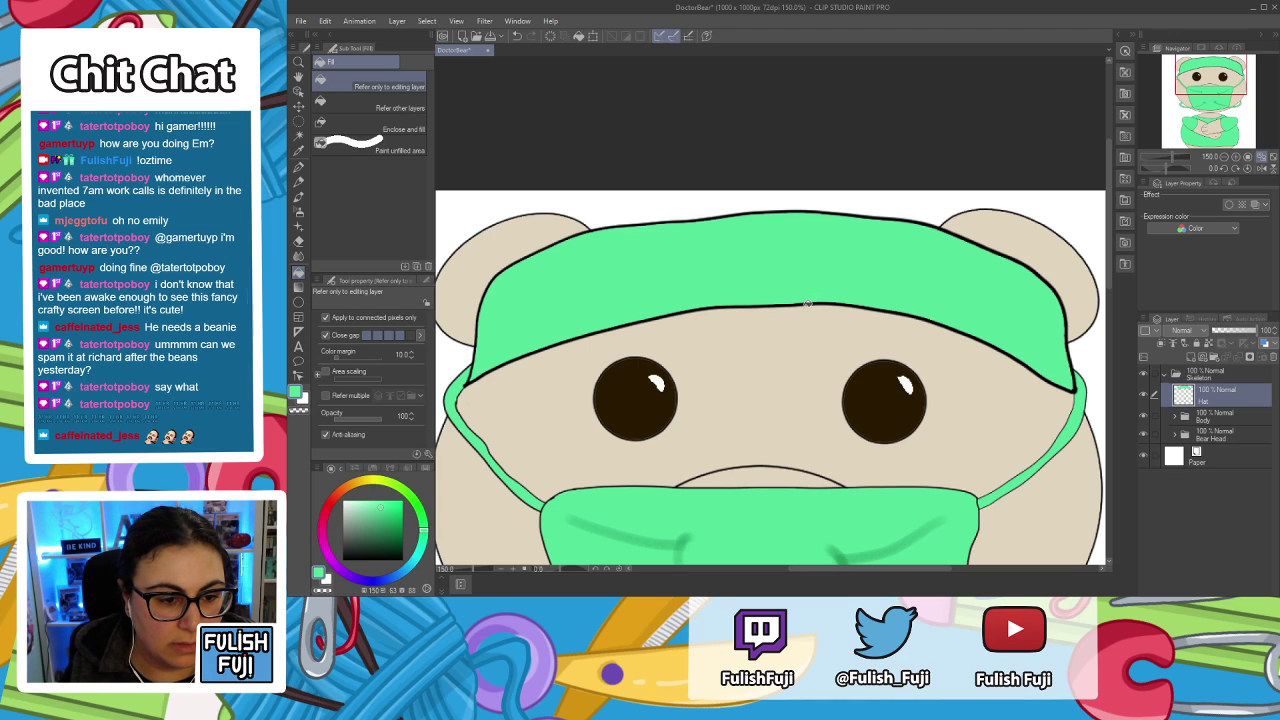
Undo the green fill, the distortion and the strokes of the hat outline.
key("p")
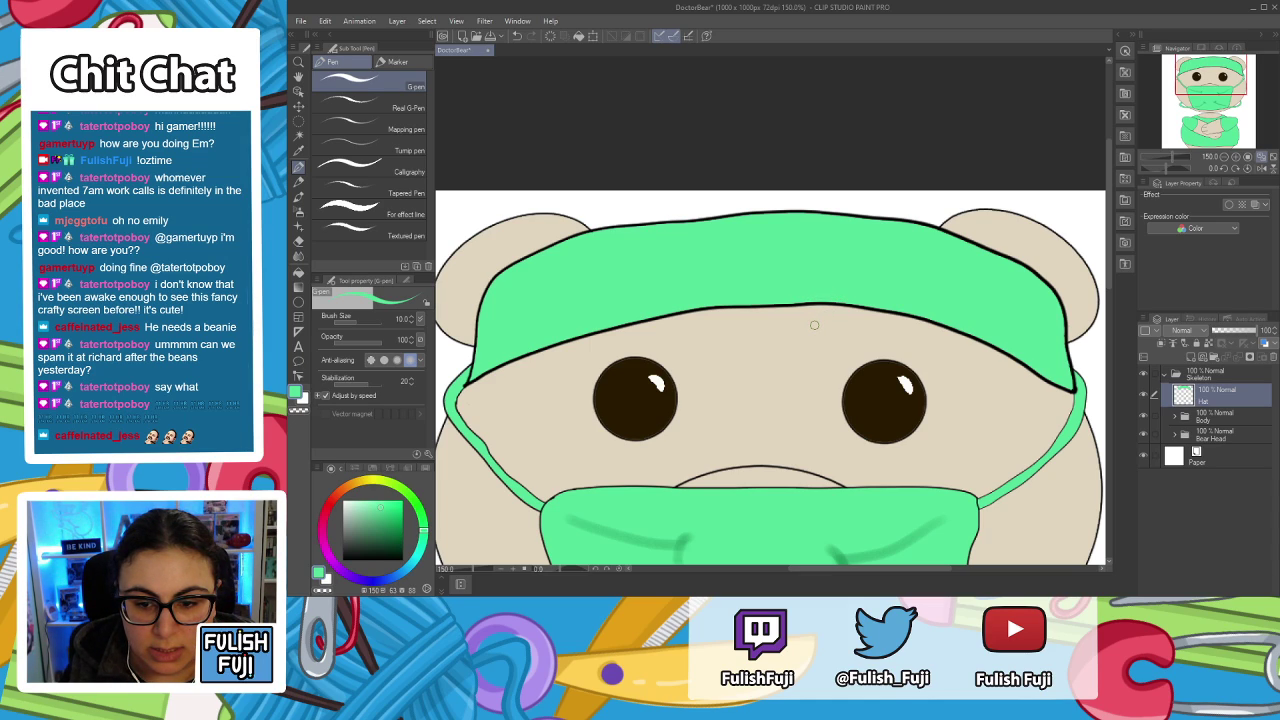
key("ctrl+z")
key("ctrl+z")
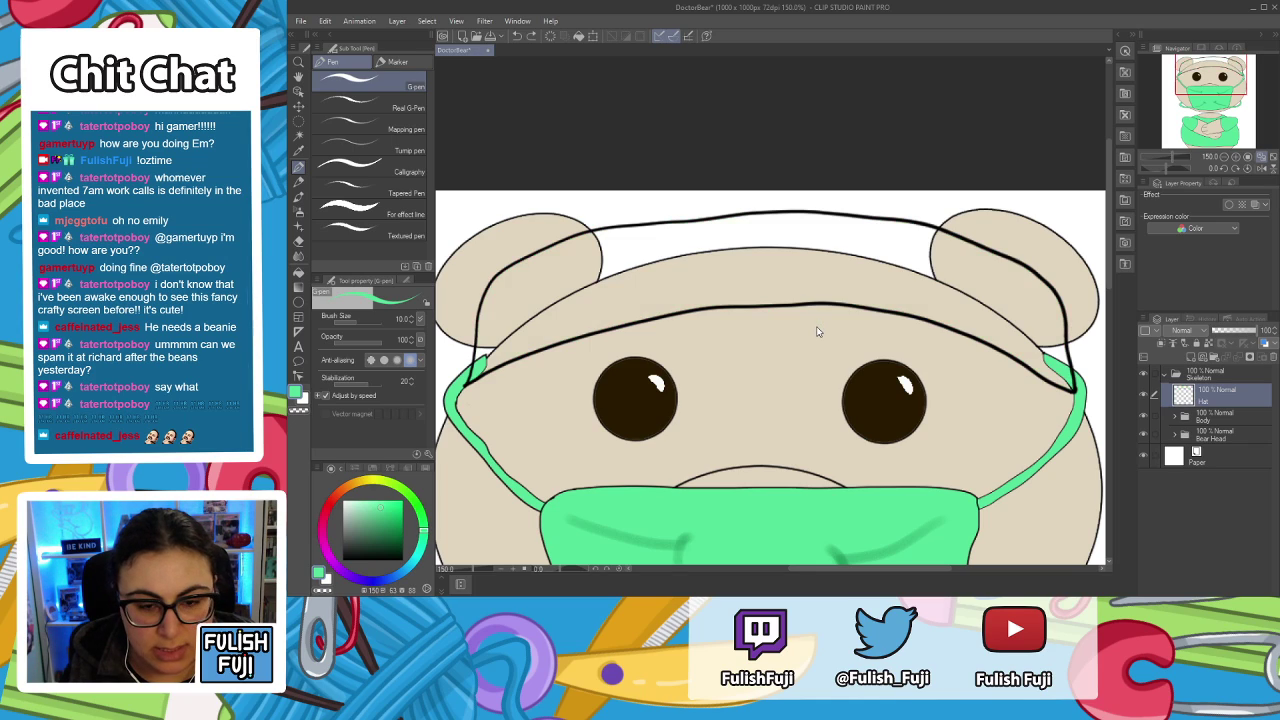
key("ctrl+z")
key("ctrl+z")
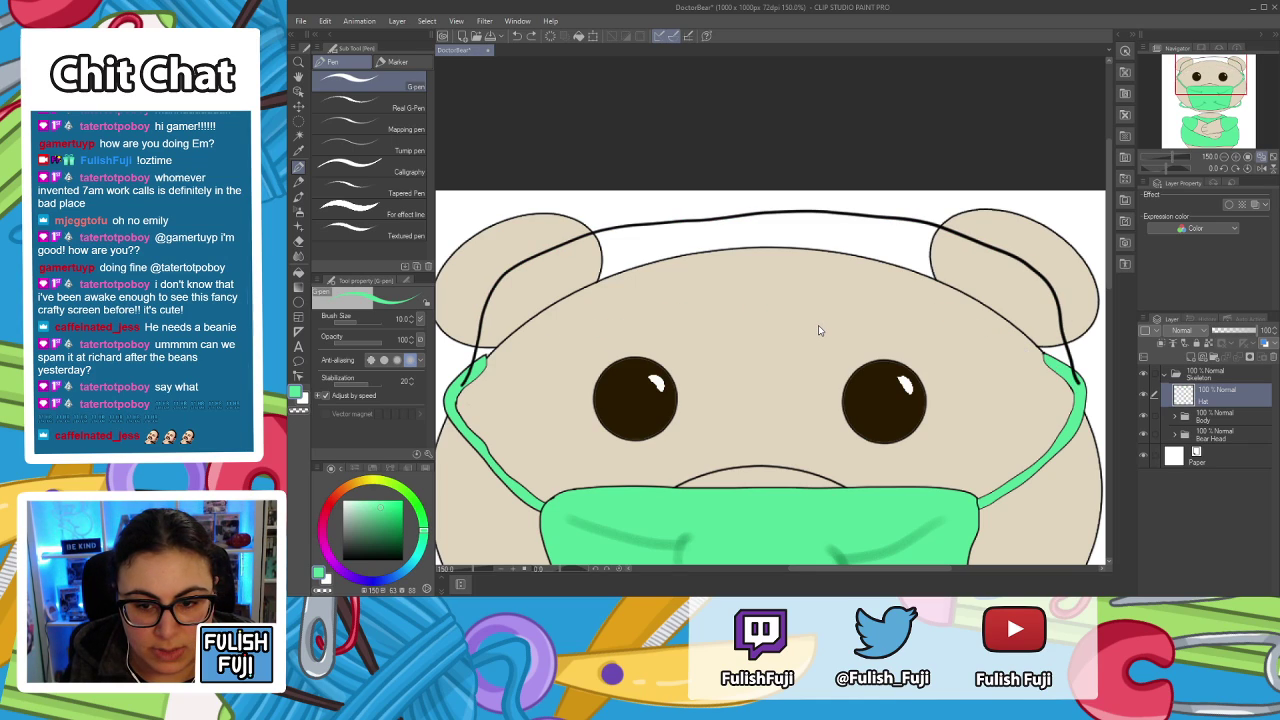
Make the secondary colour active and set it to black for the G-pen.
left_click(304, 399)
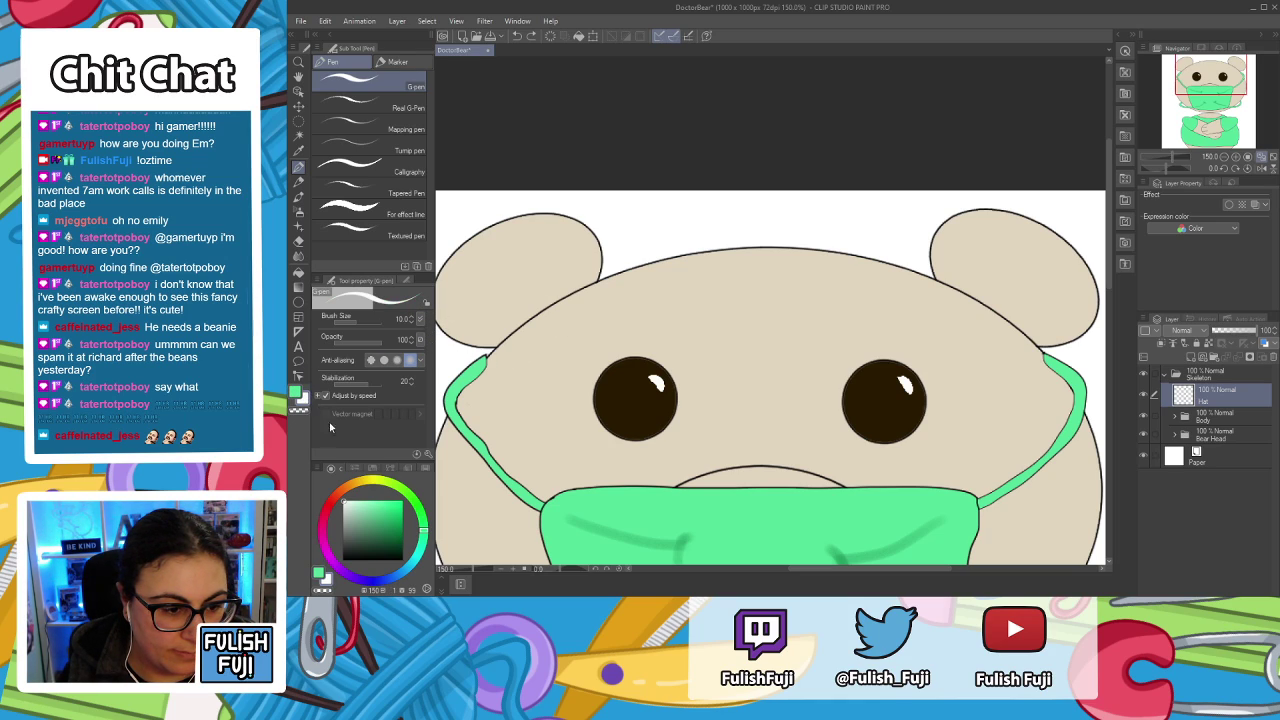
left_click(403, 559)
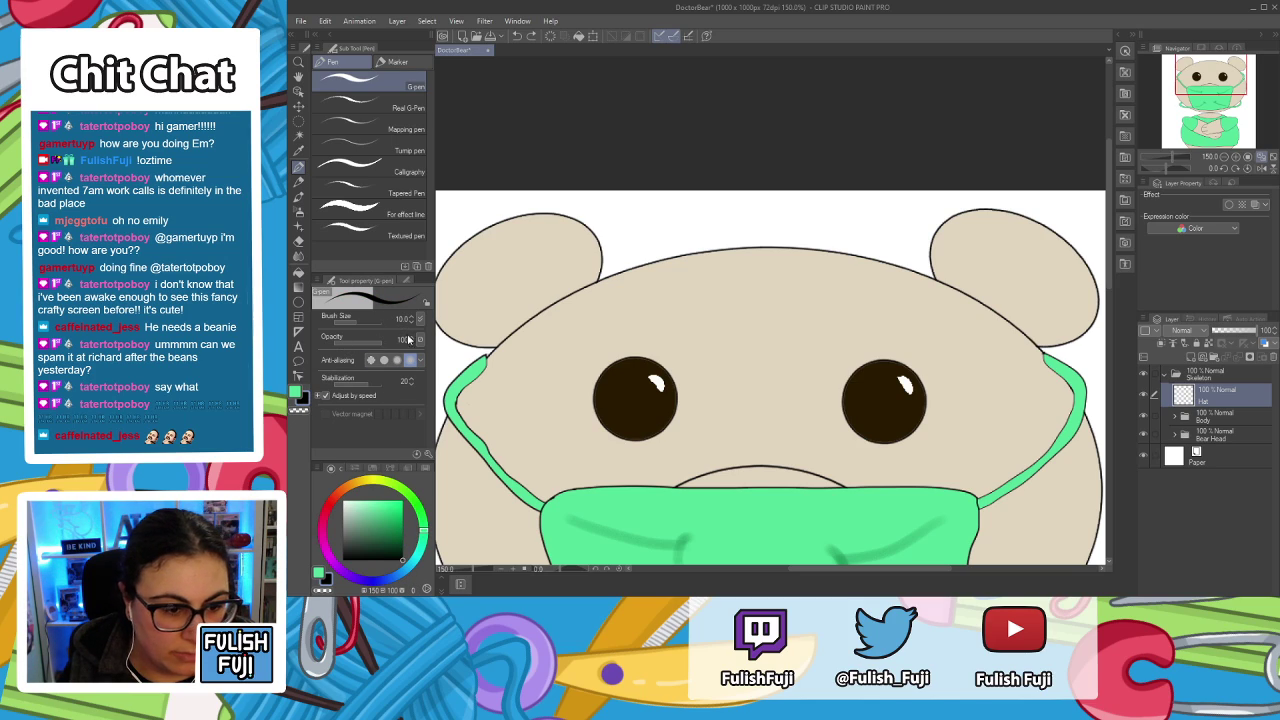
Draw the hat's arched top and curved lower brim across the bear's forehead with the G-pen at size 5.
key("bracketleft")
key("bracketleft")
key("bracketleft")
key("bracketleft")
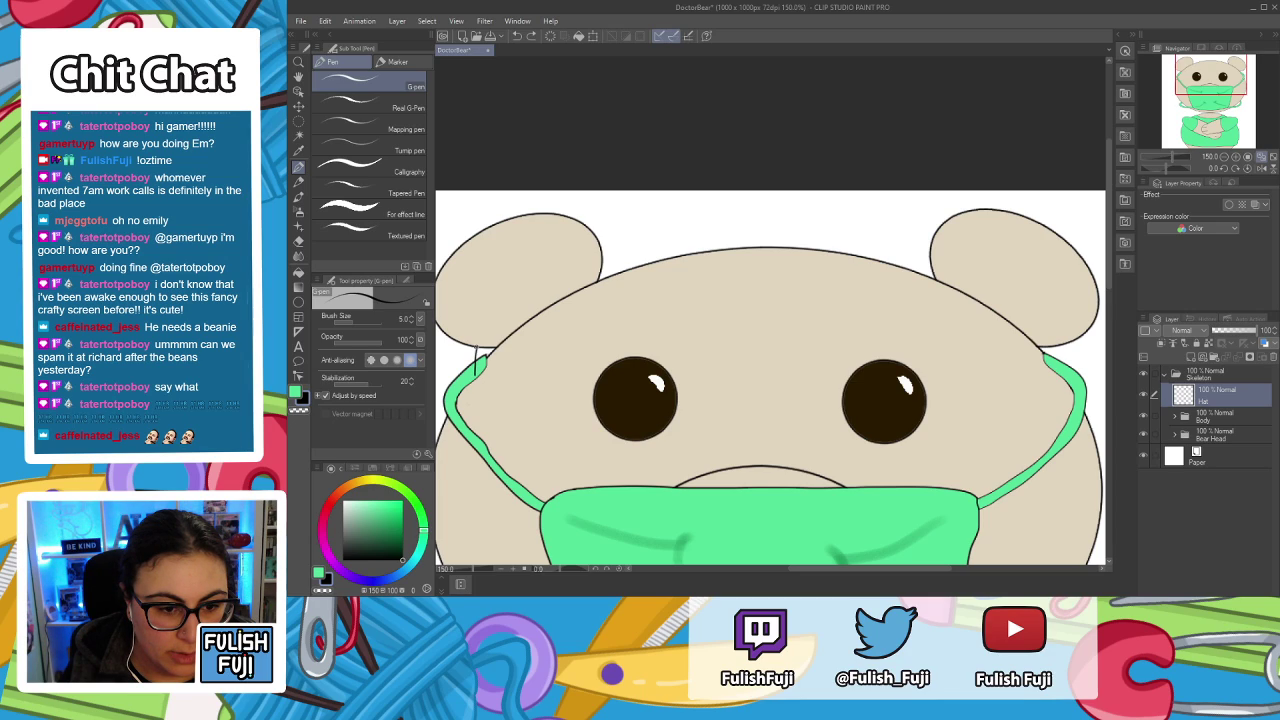
mouse_move(528, 286)
left_mouse_down()
mouse_move(560, 259)
mouse_move(650, 228)
mouse_move(790, 217)
mouse_move(922, 237)
mouse_move(994, 270)
mouse_move(1049, 318)
left_mouse_up()
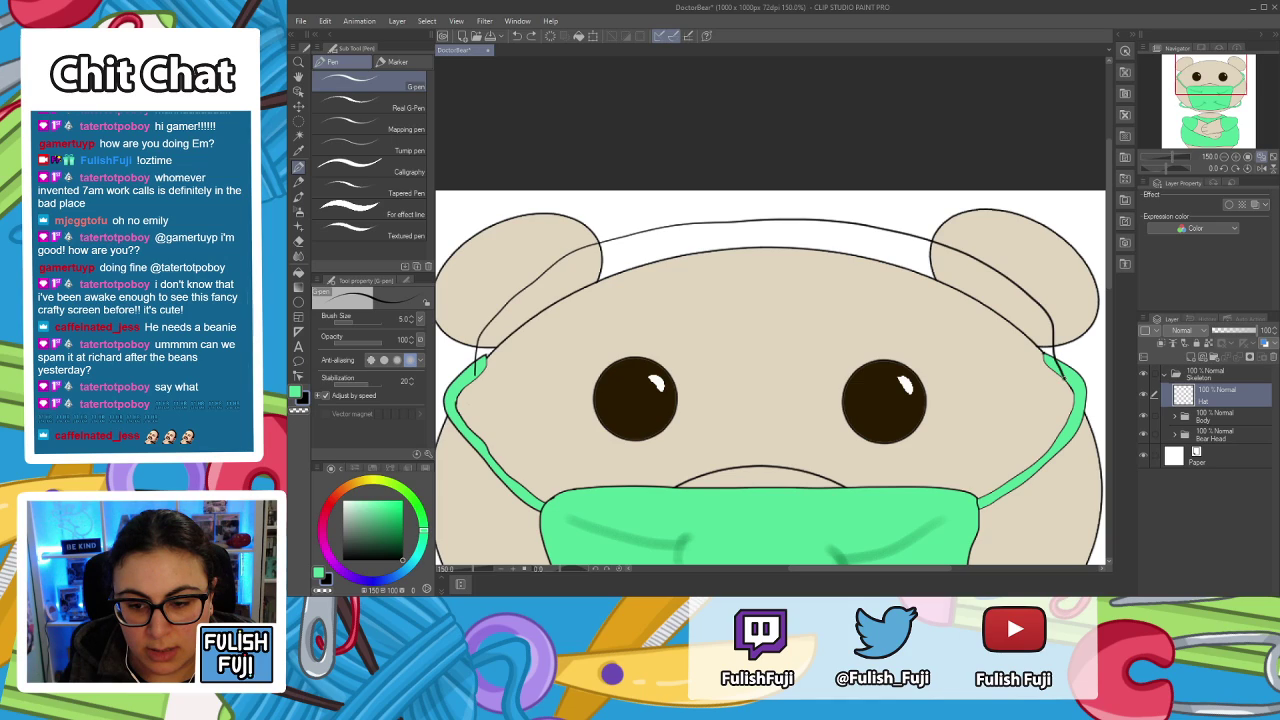
mouse_move(1030, 362)
left_mouse_down()
mouse_move(903, 322)
mouse_move(755, 307)
mouse_move(623, 328)
mouse_move(468, 379)
left_mouse_up()
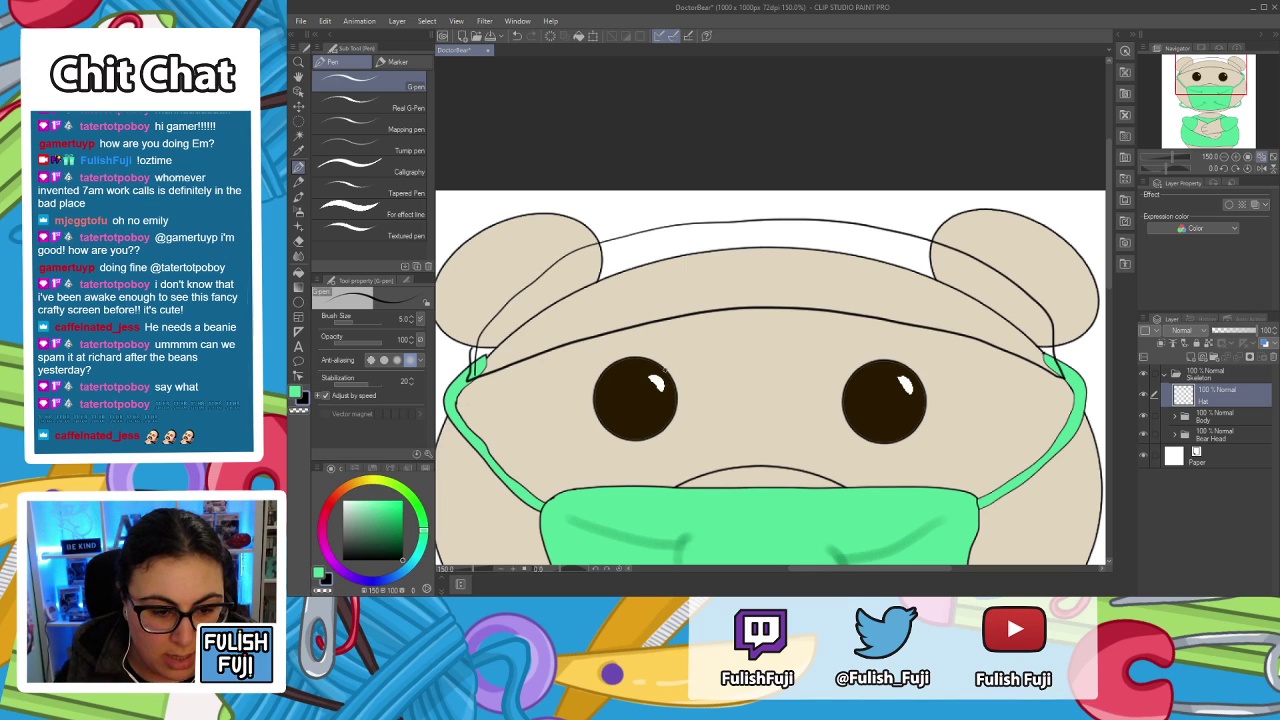
Erase the stray line ends at the hat's left corner with the Hard eraser and redraw the corner with the G-pen.
key("e")
key("ctrl+0")
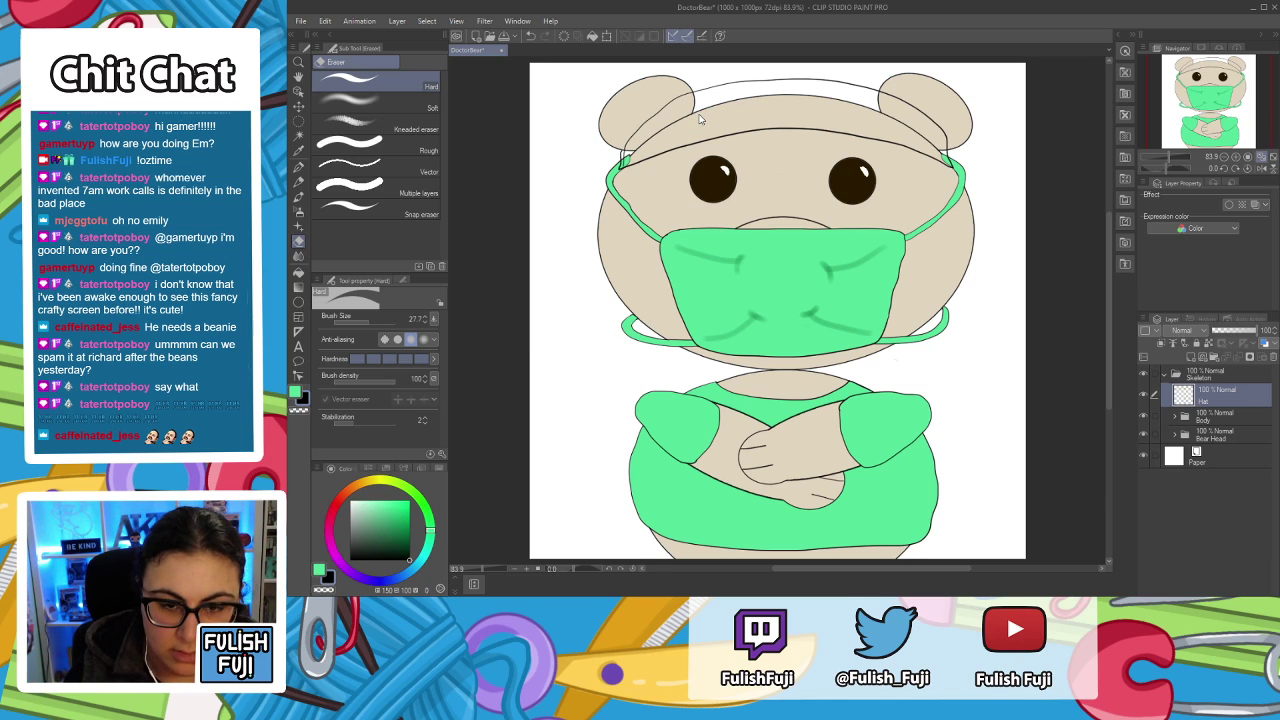
scroll(700, 116, "up", 4)
scroll(700, 118, "down", 2)
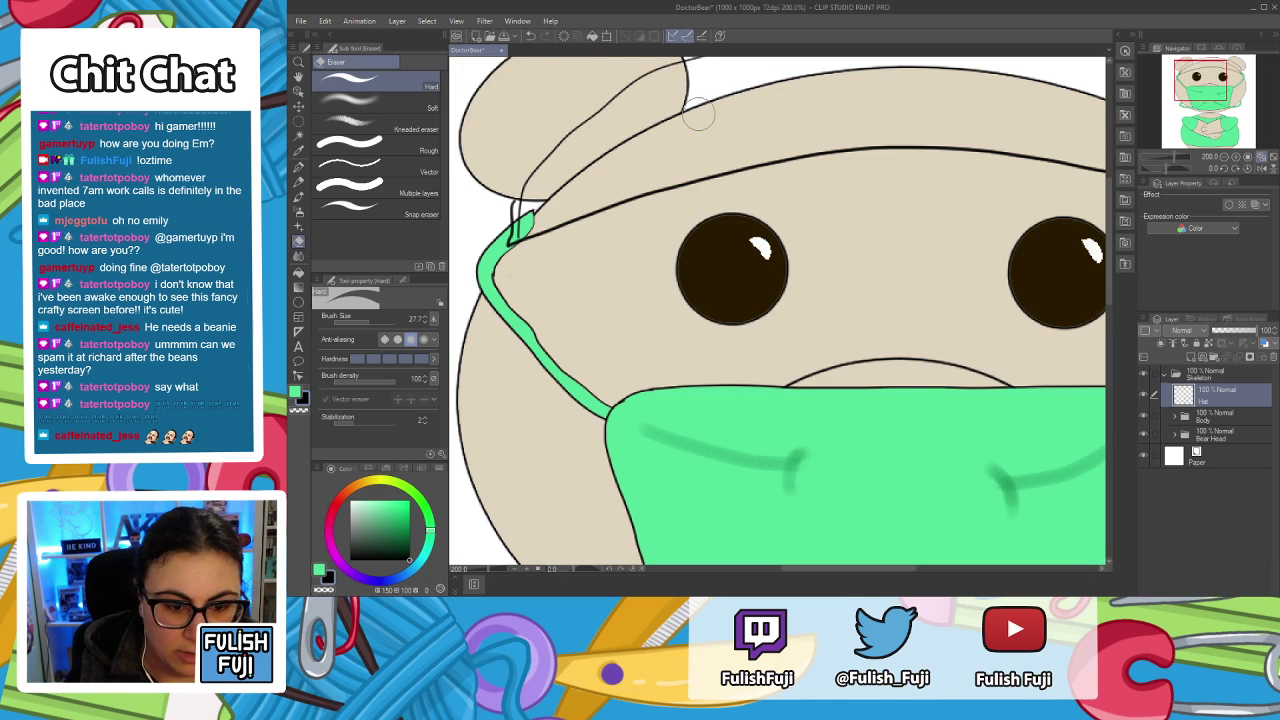
scroll(571, 286, "up", 2)
left_click_drag(571, 286, 696, 386)
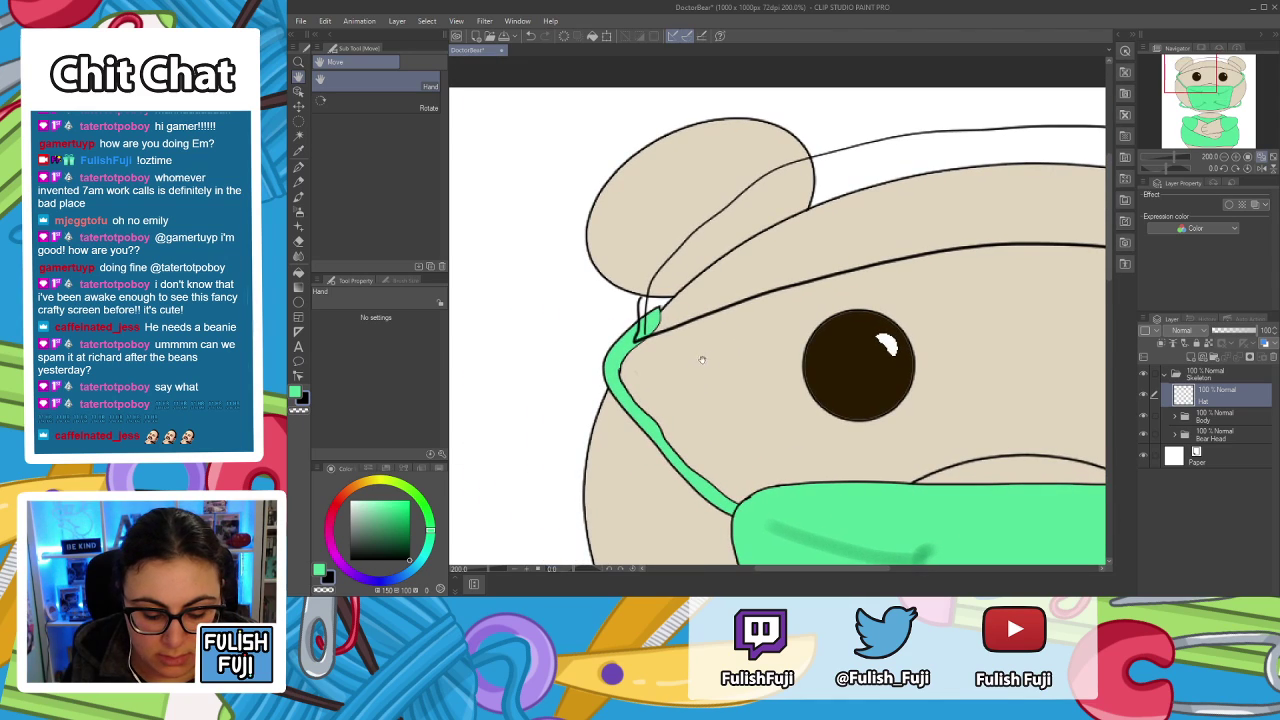
left_click_drag(638, 305, 648, 298)
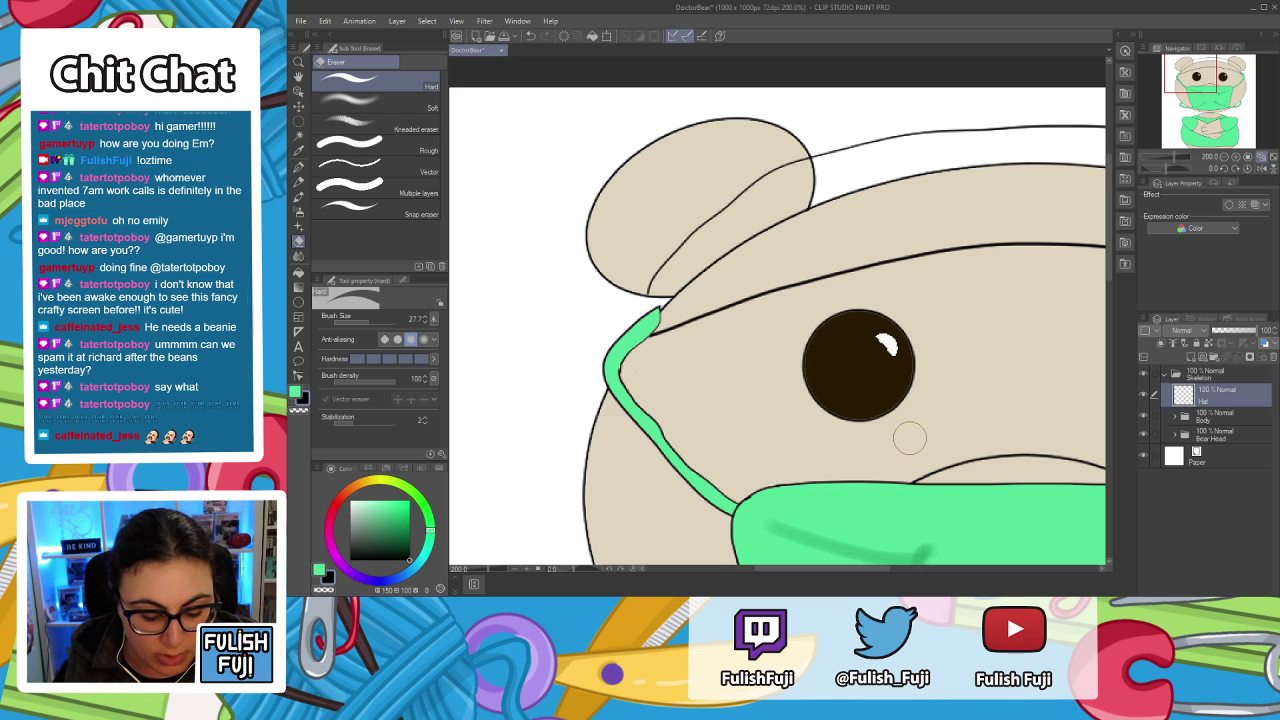
key("p")
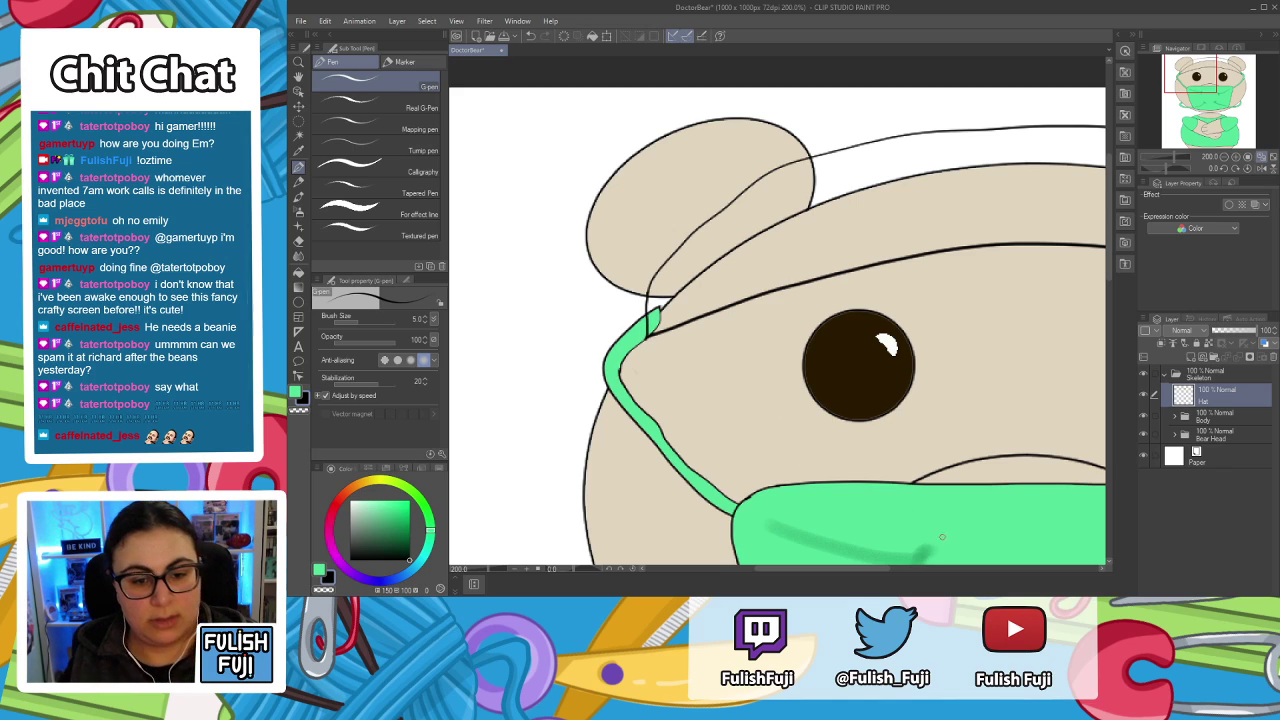
Skew the hat outline slightly by adjusting its corners to sit over the mask straps, and apply the transformation.
scroll(873, 486, "down", 1)
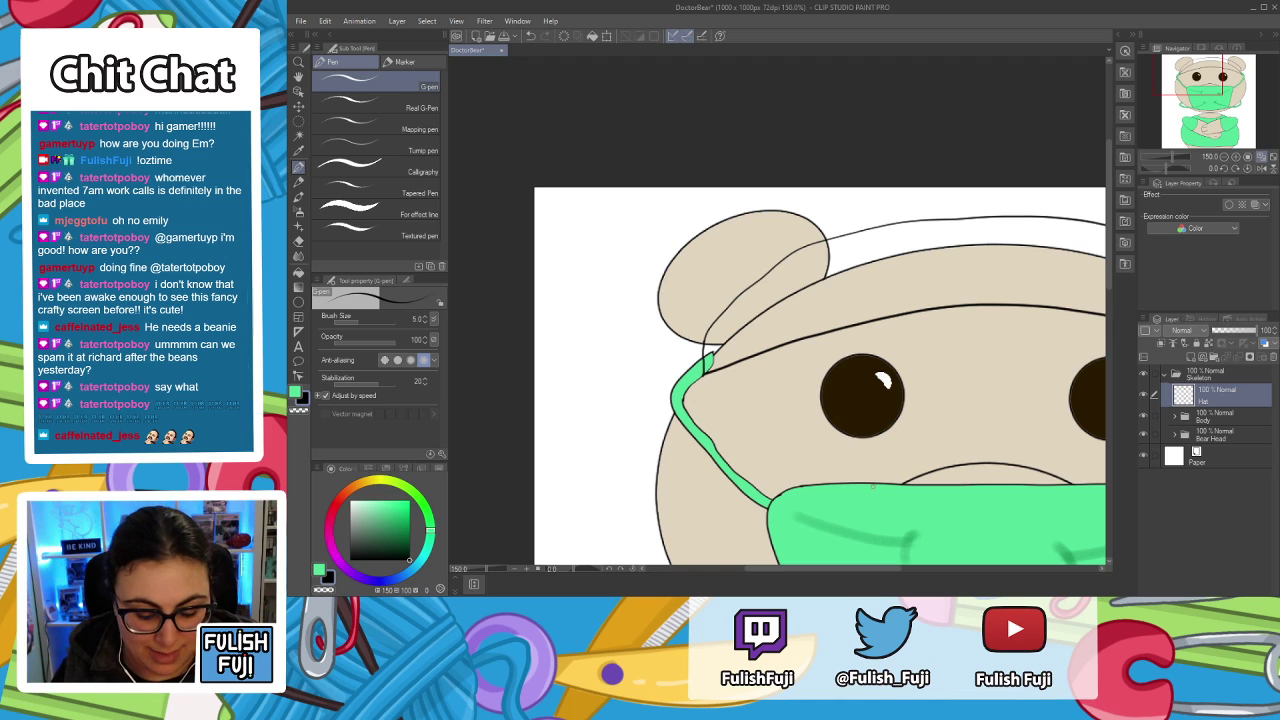
left_click_drag(935, 368, 744, 337)
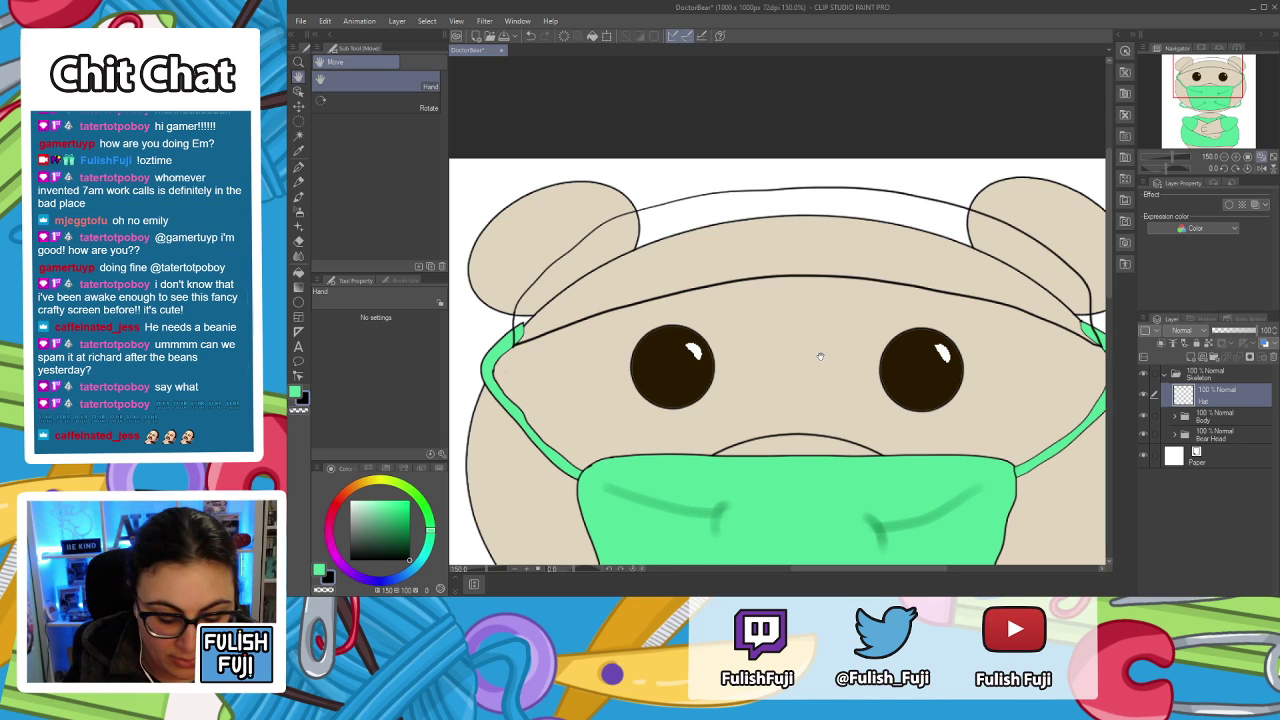
key("ctrl+t")
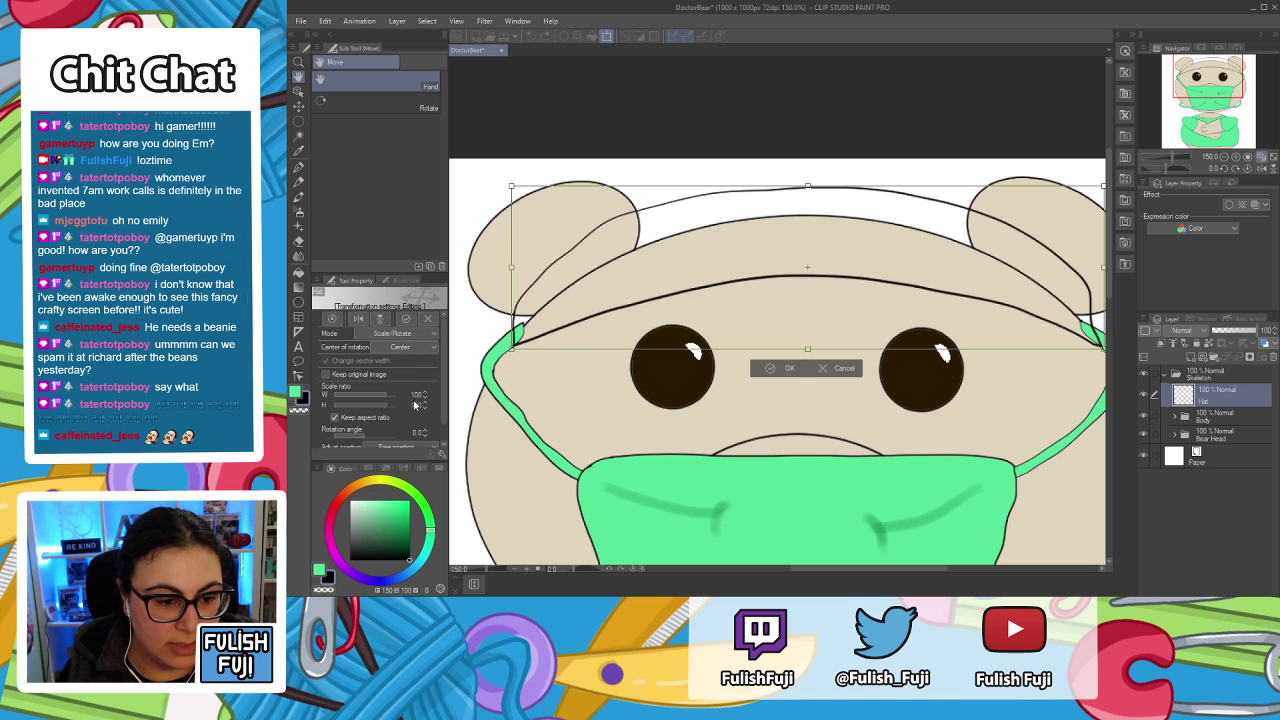
key("ctrl")
mouse_move(512, 349)
left_mouse_down()
mouse_move(503, 368)
mouse_move(527, 355)
left_mouse_up()
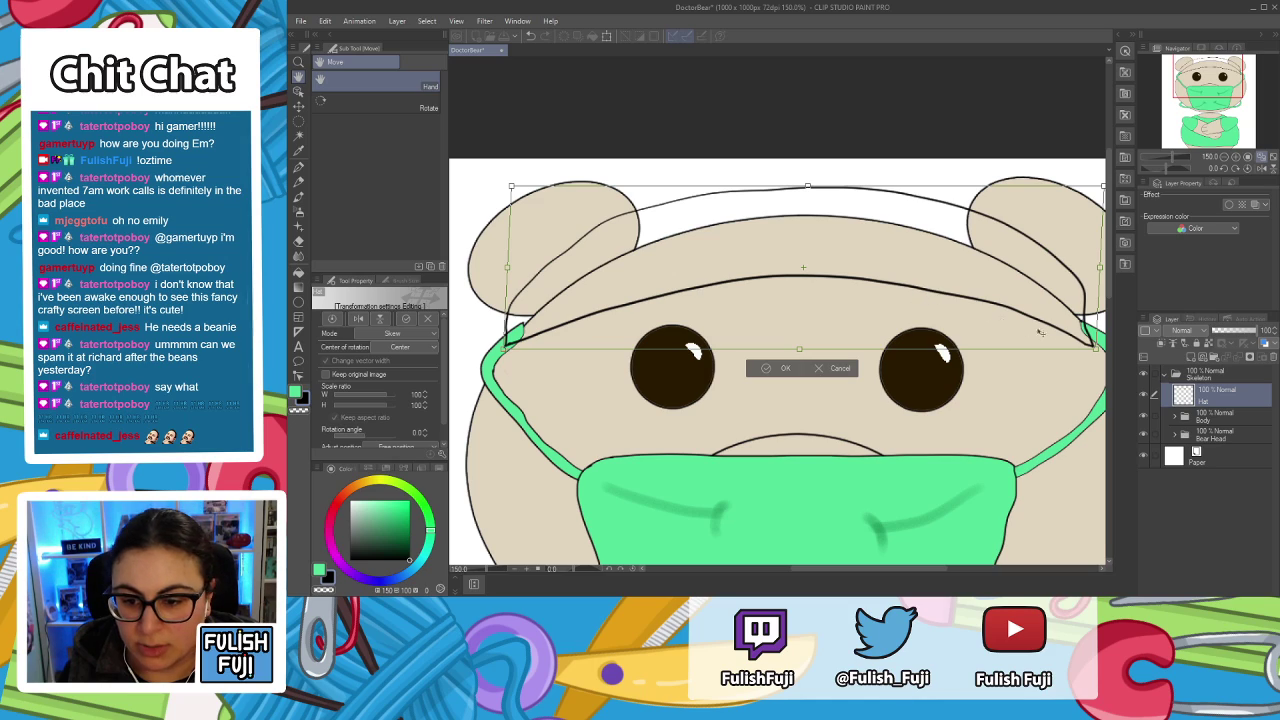
left_click_drag(1094, 348, 1102, 348)
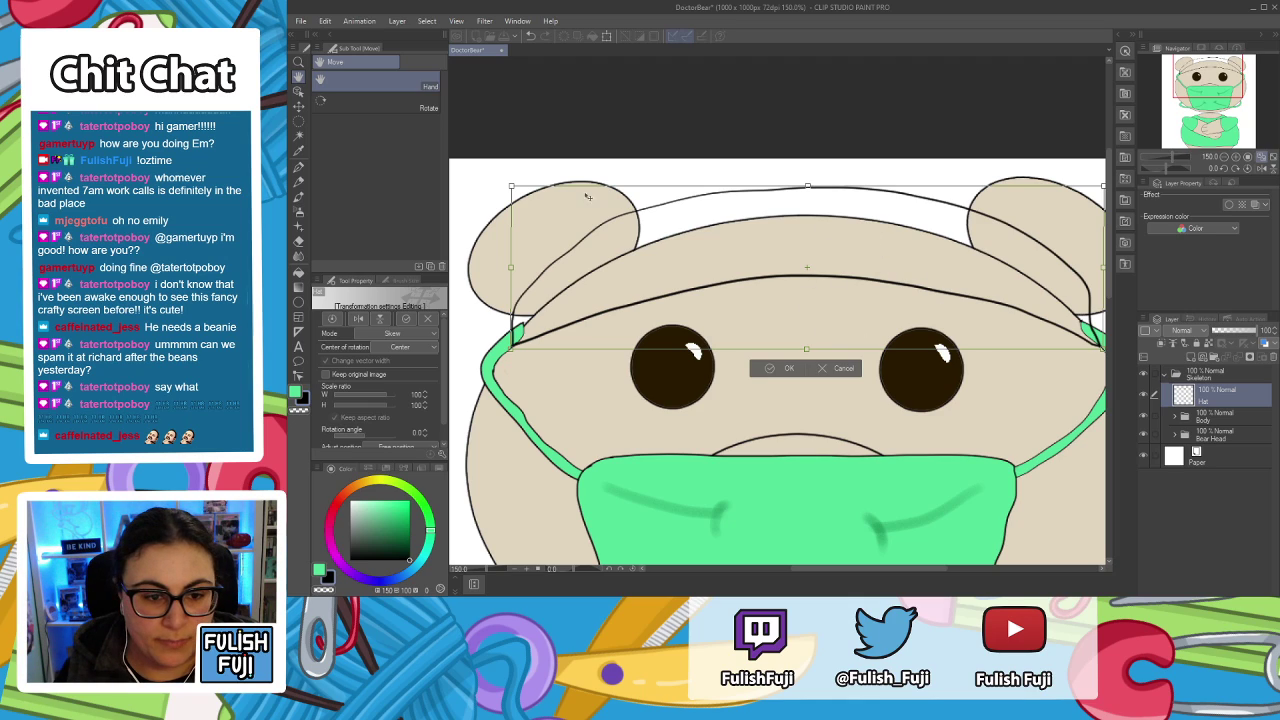
left_click_drag(512, 188, 489, 176)
left_click_drag(1077, 196, 1099, 184)
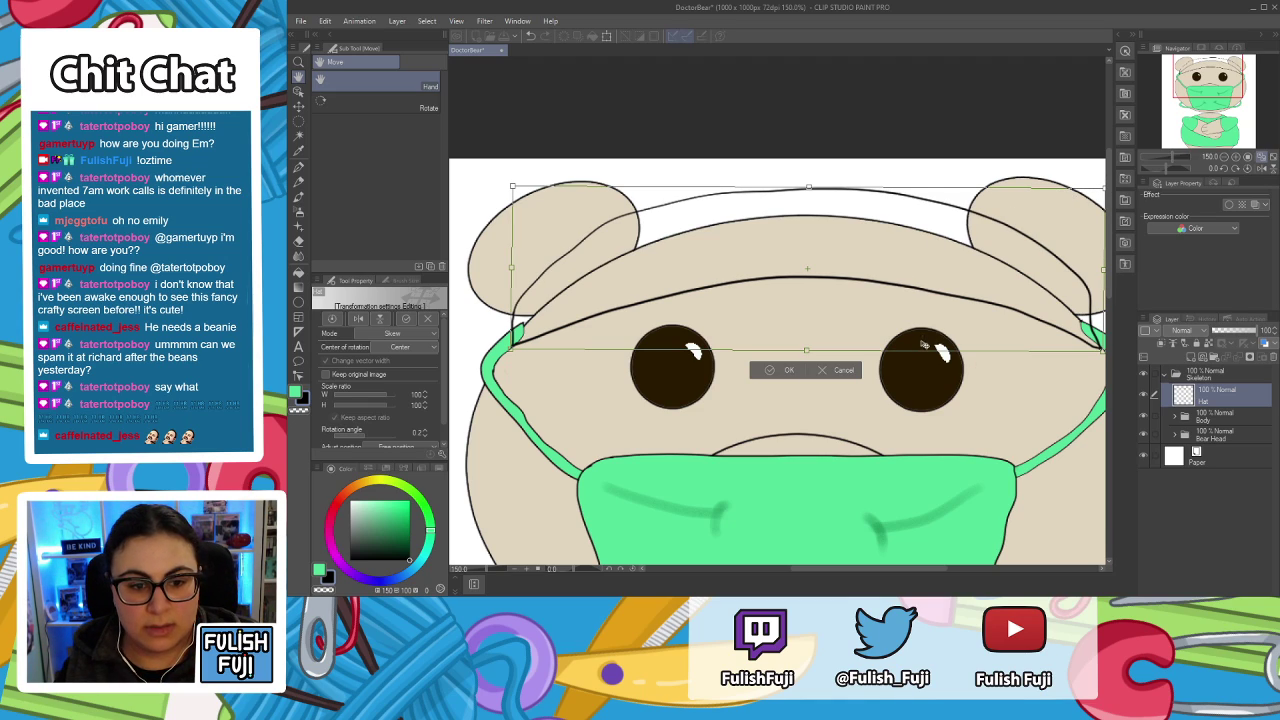
left_click(790, 372)
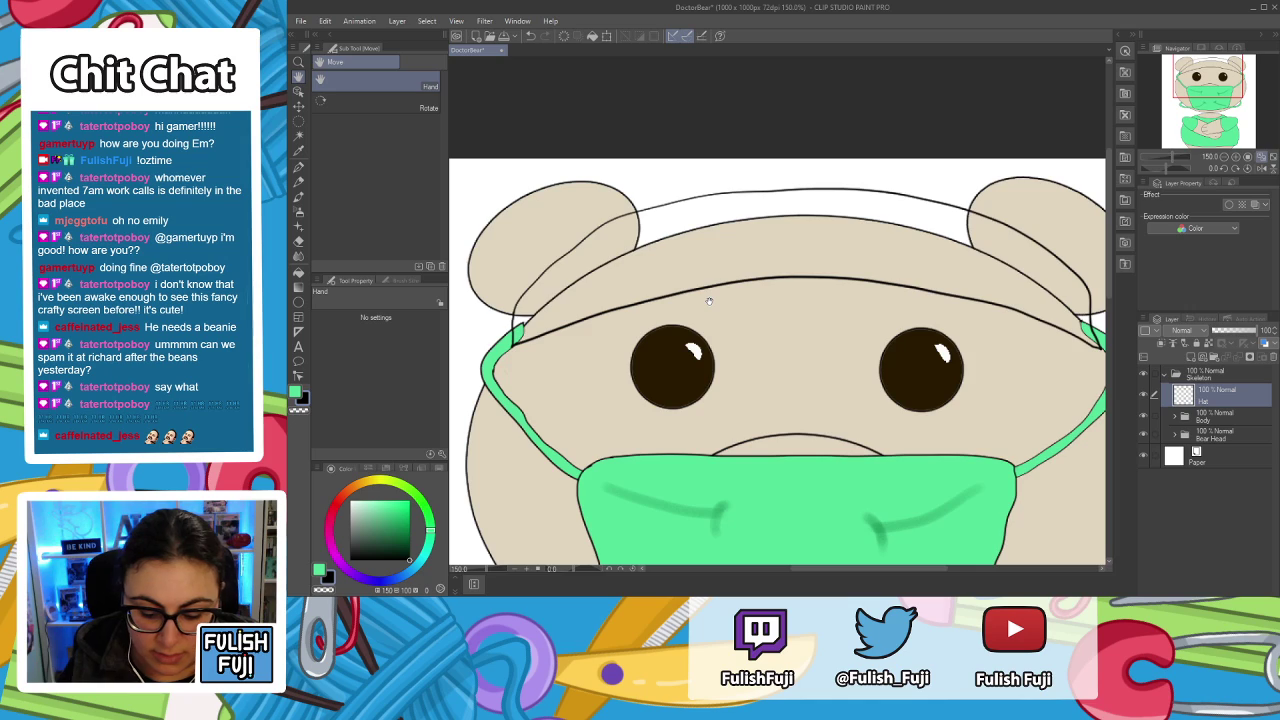
Fill the hat outline with the mask's green, referring only to the editing layer.
scroll(709, 301, "down", 2)
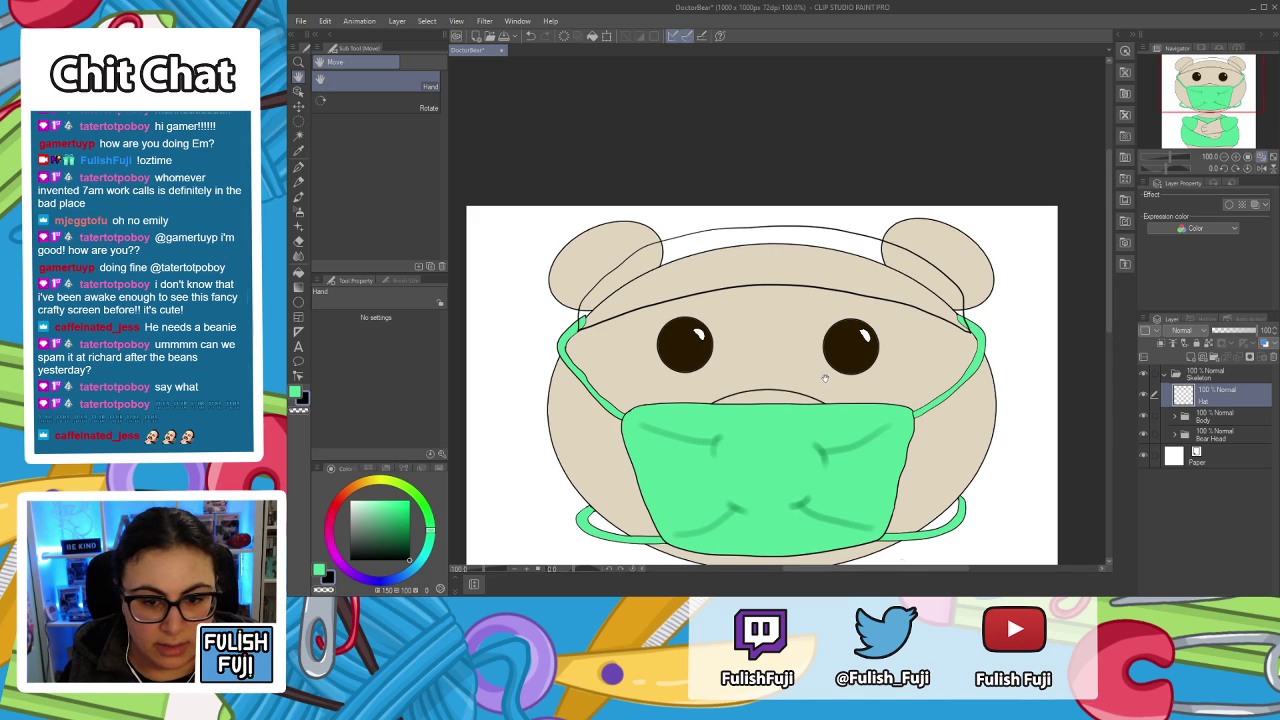
key("g")
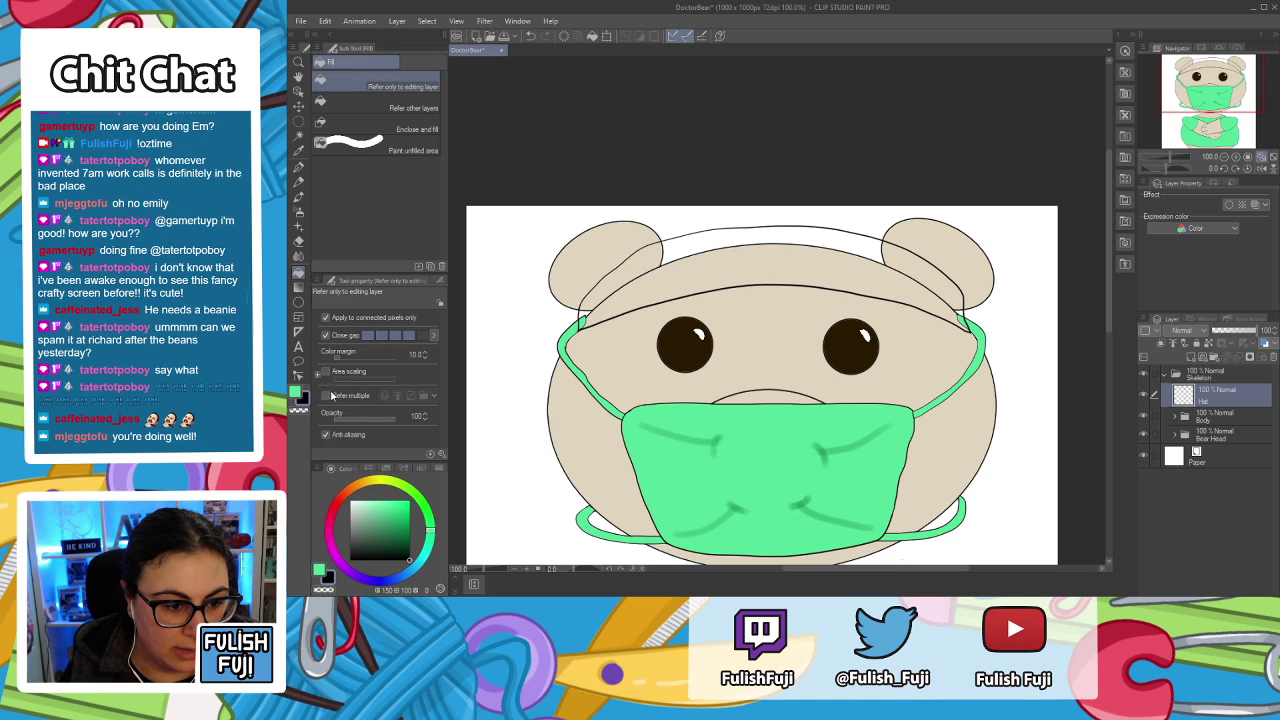
left_click(299, 396)
left_click(660, 290)
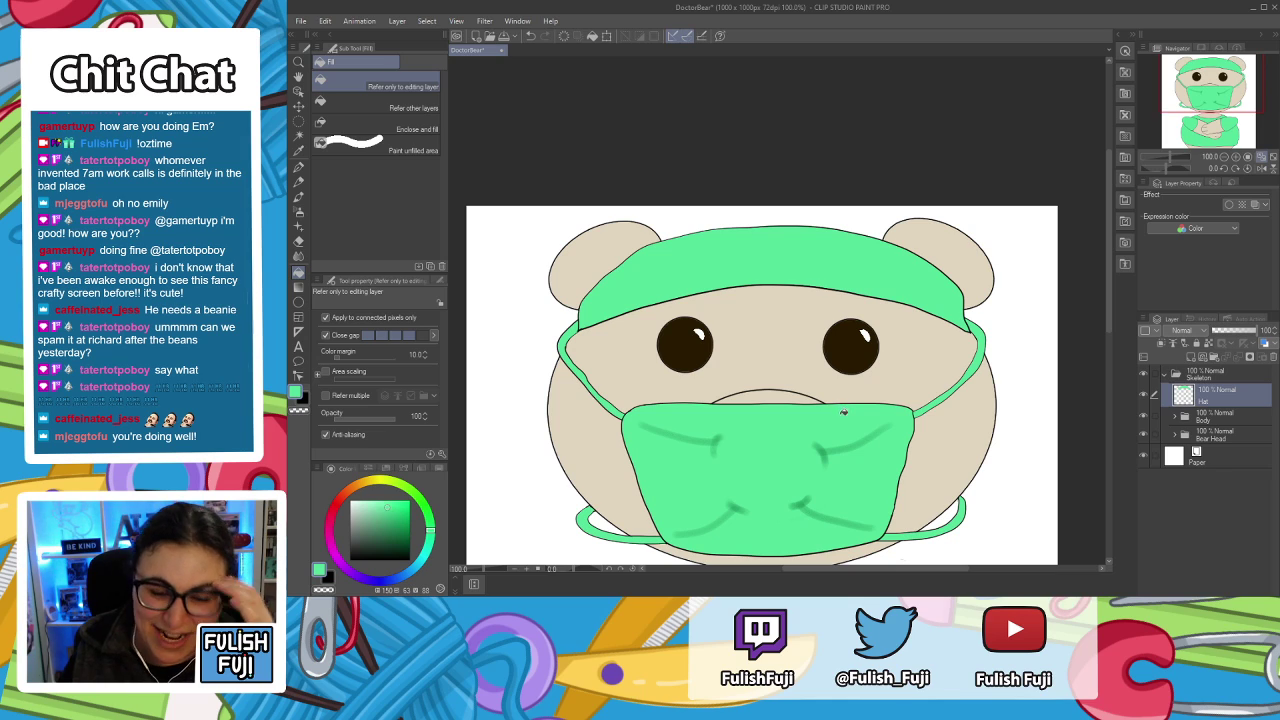
scroll(805, 388, "down", 2)
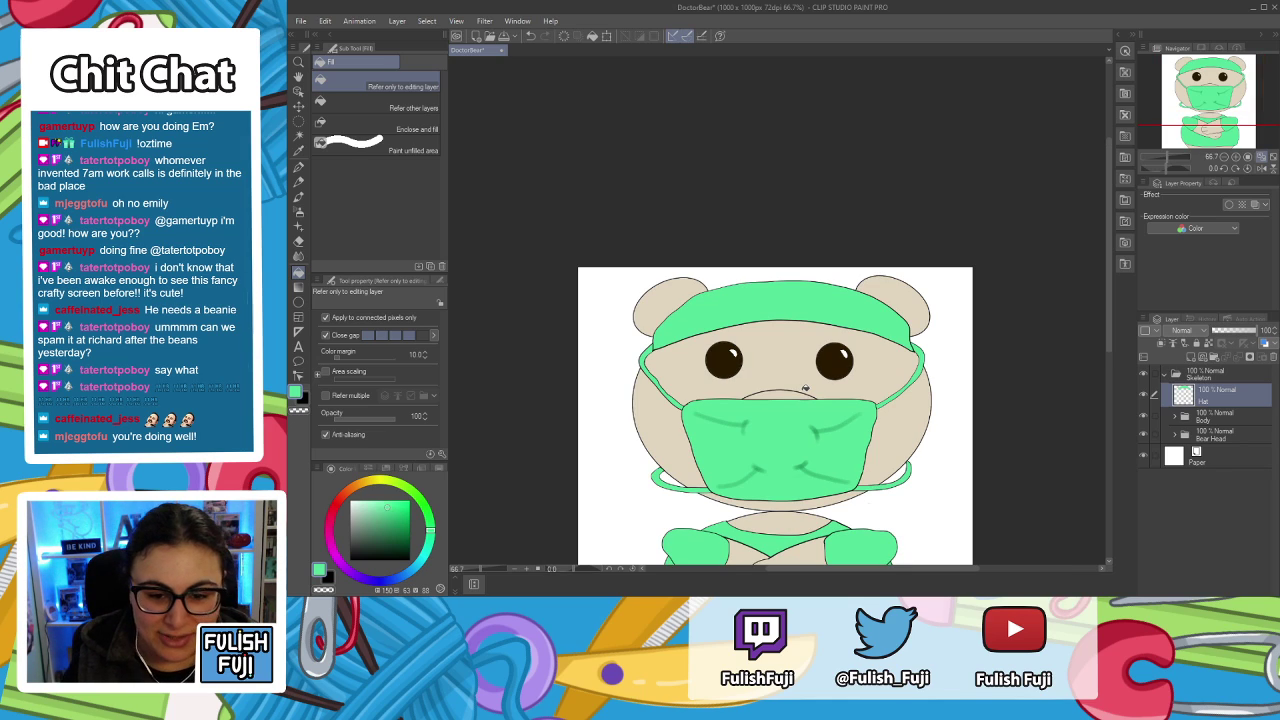
key("space")
left_click_drag(805, 388, 859, 314)
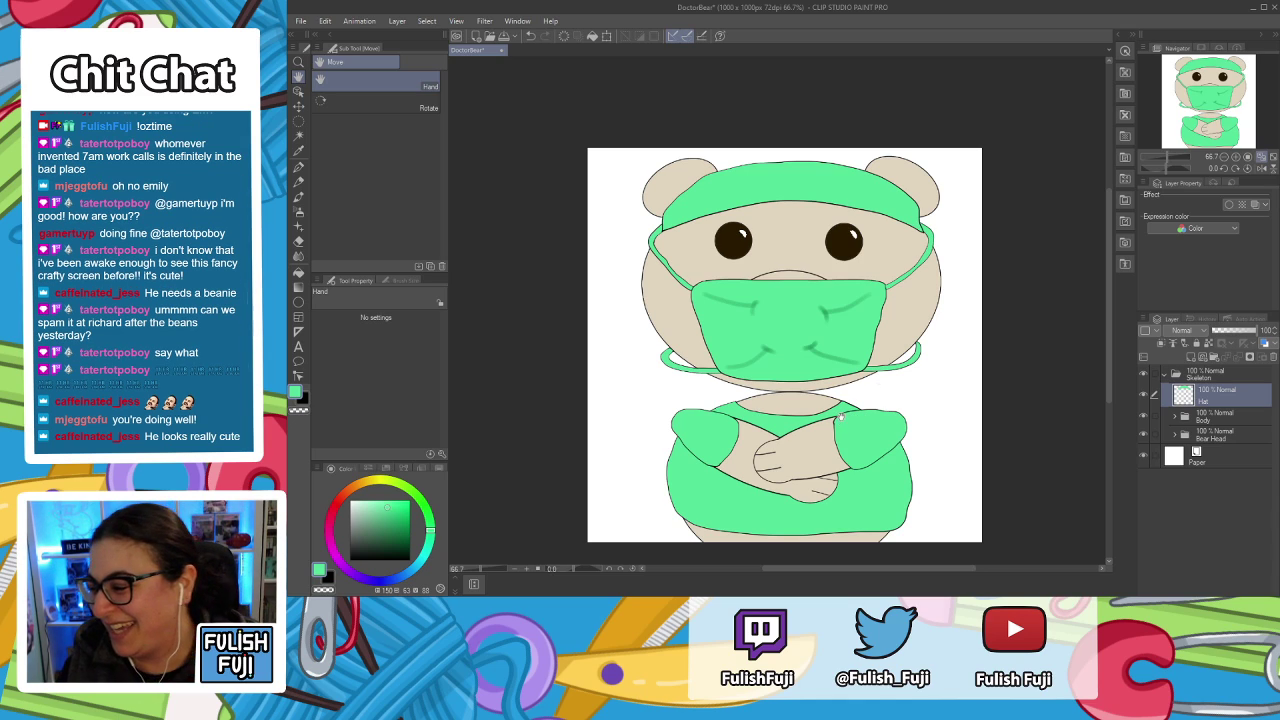
left_click_drag(853, 400, 854, 378)
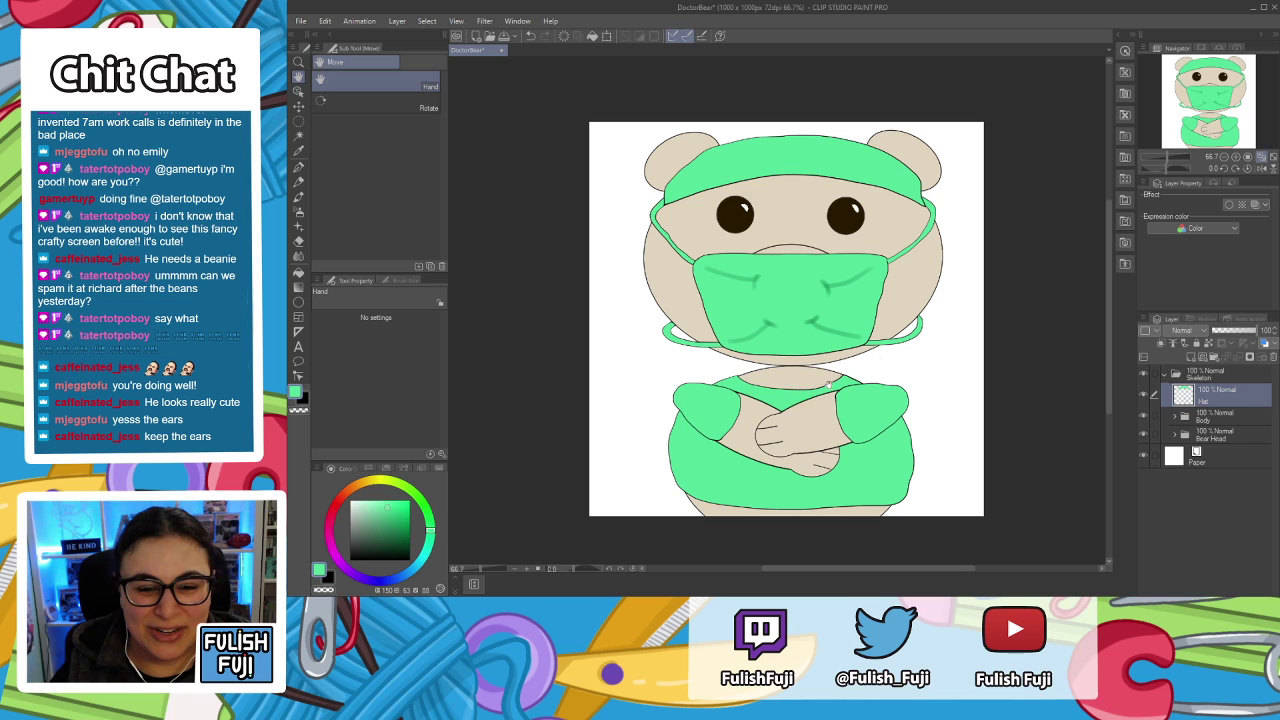
left_click_drag(960, 399, 908, 393)
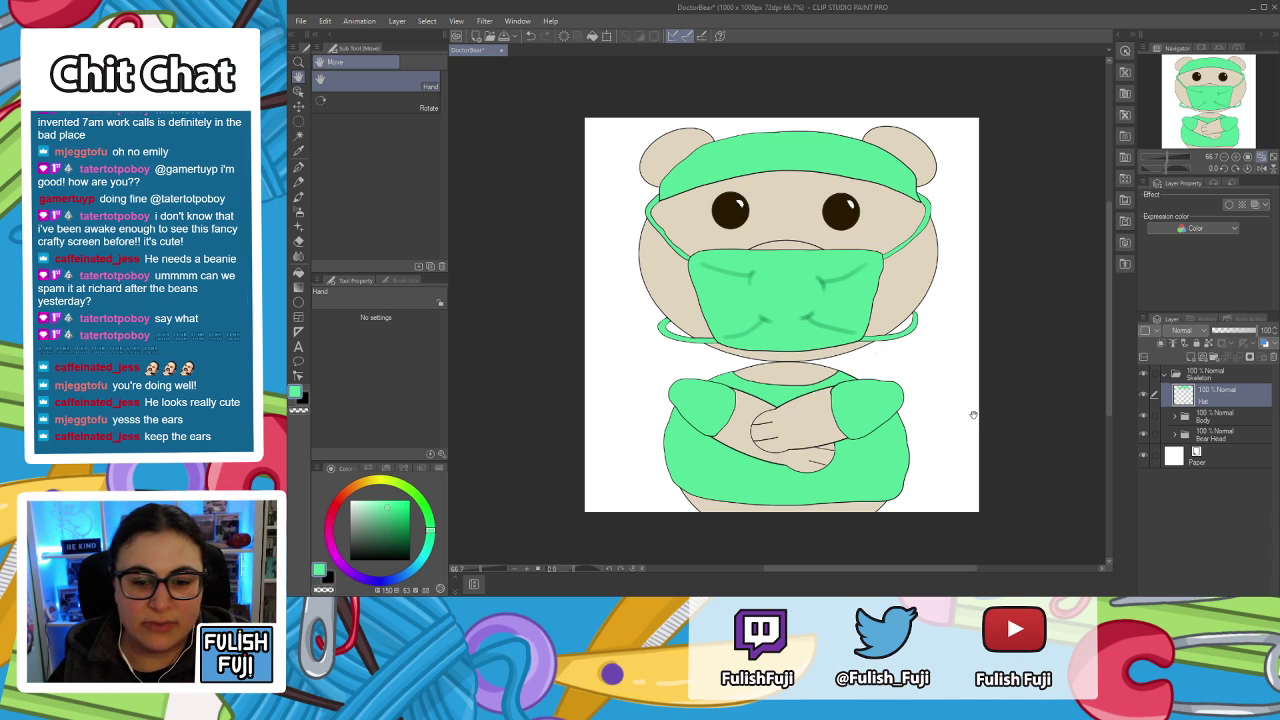
Select the Snout layer inside the Bear Head folder and choose the Colored pencil for shading.
scroll(777, 206, "up", 4)
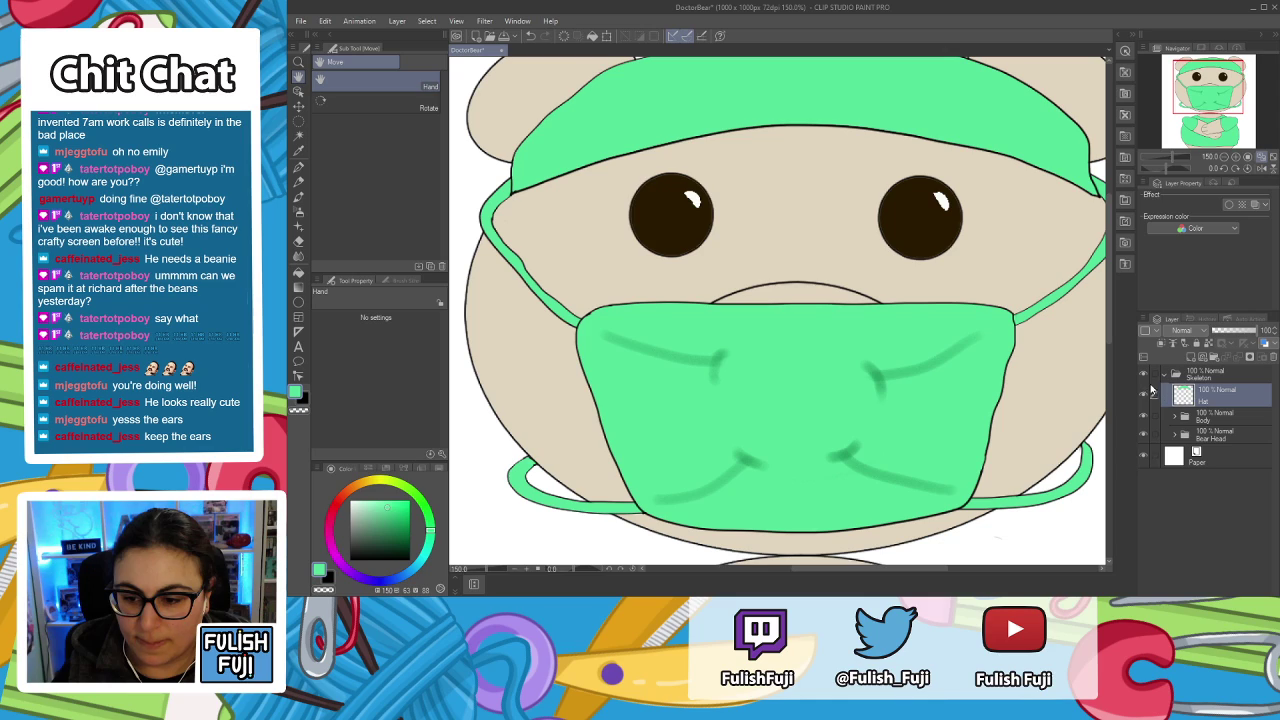
left_click(1175, 436)
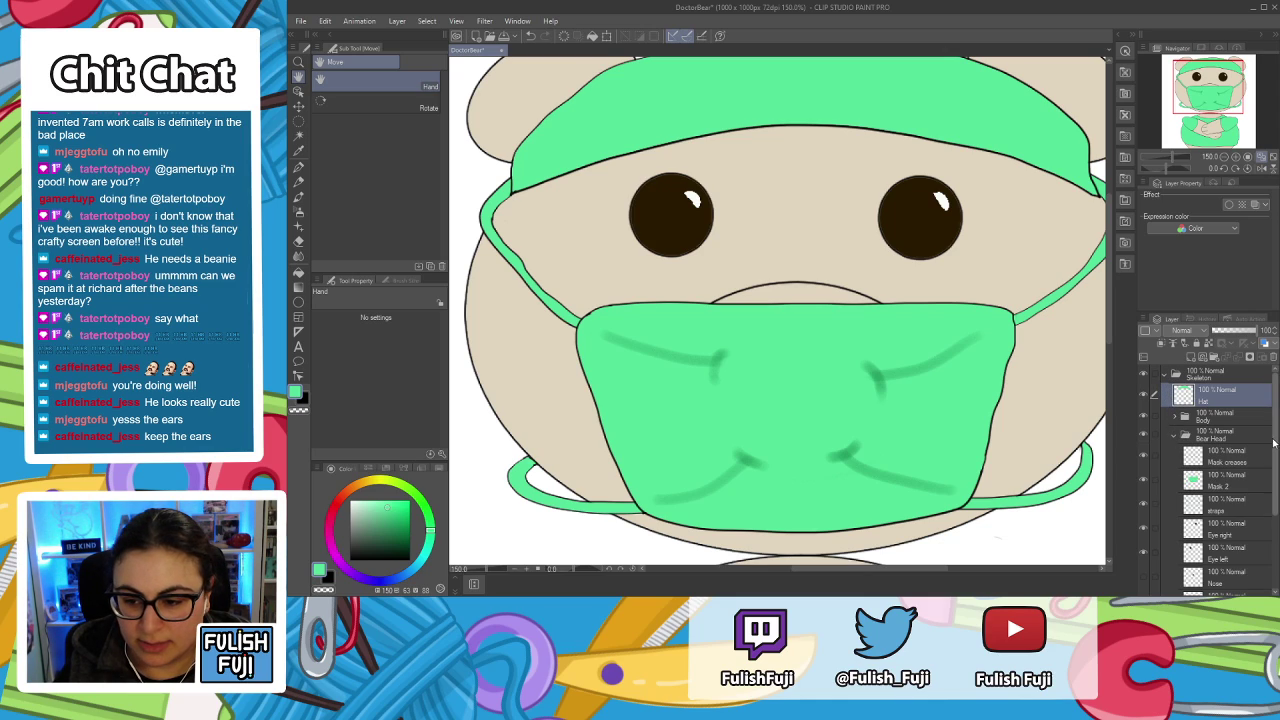
scroll(1268, 470, "down", 5)
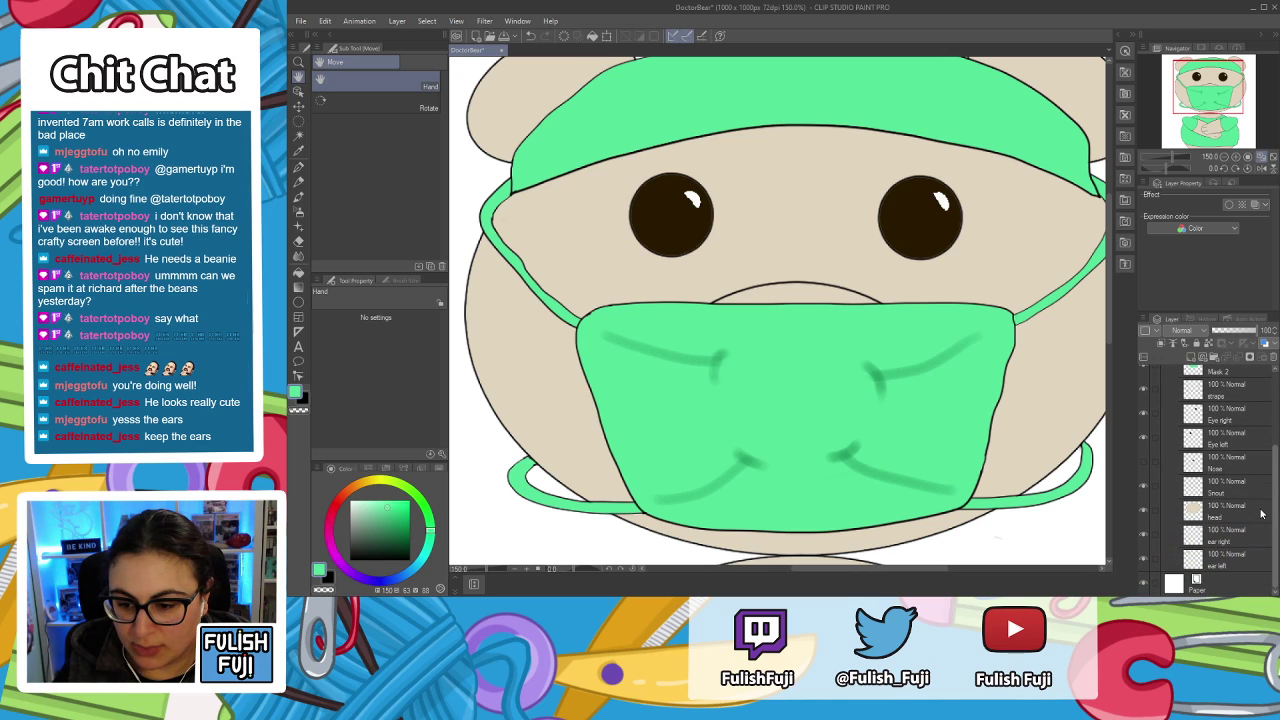
left_click(1234, 481)
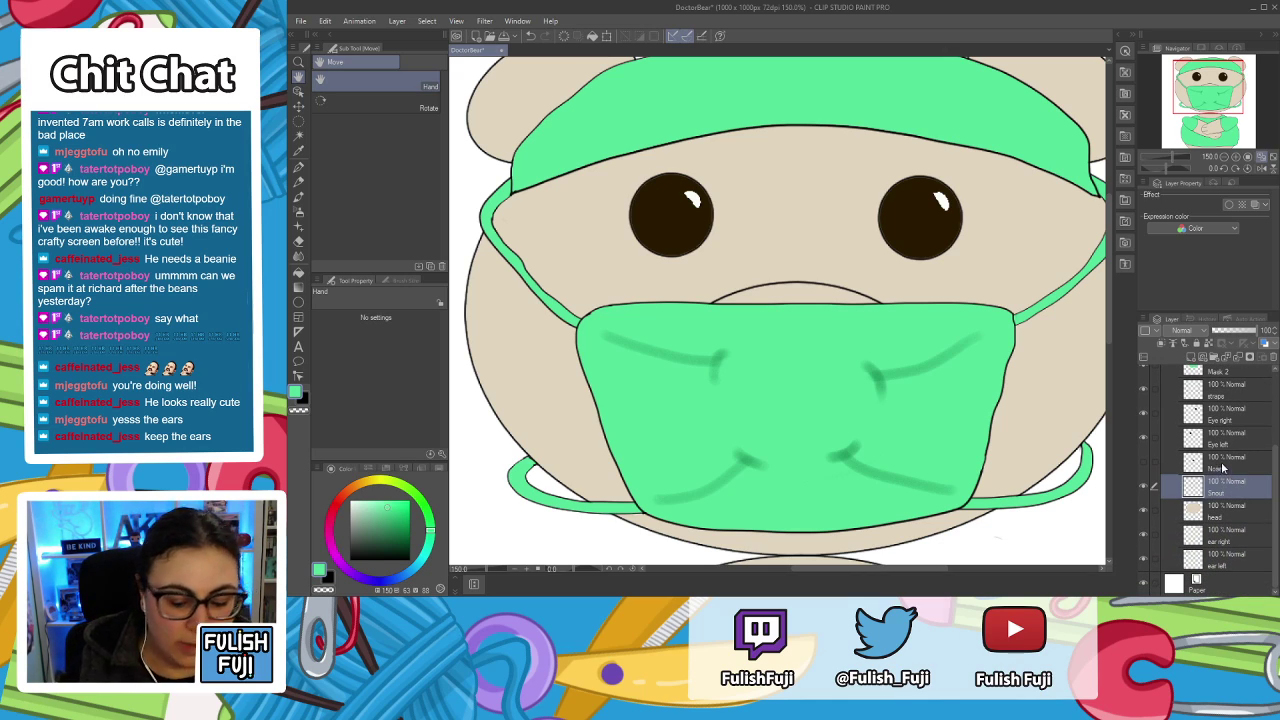
key("p")
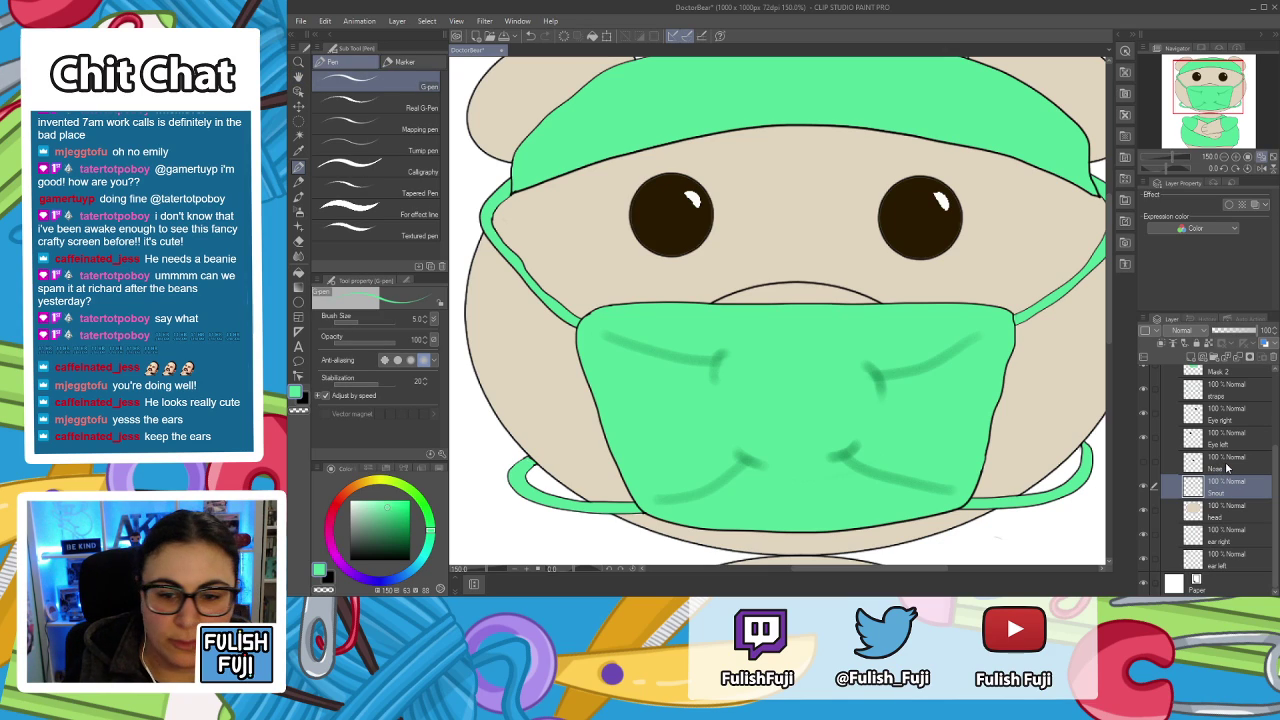
key("p")
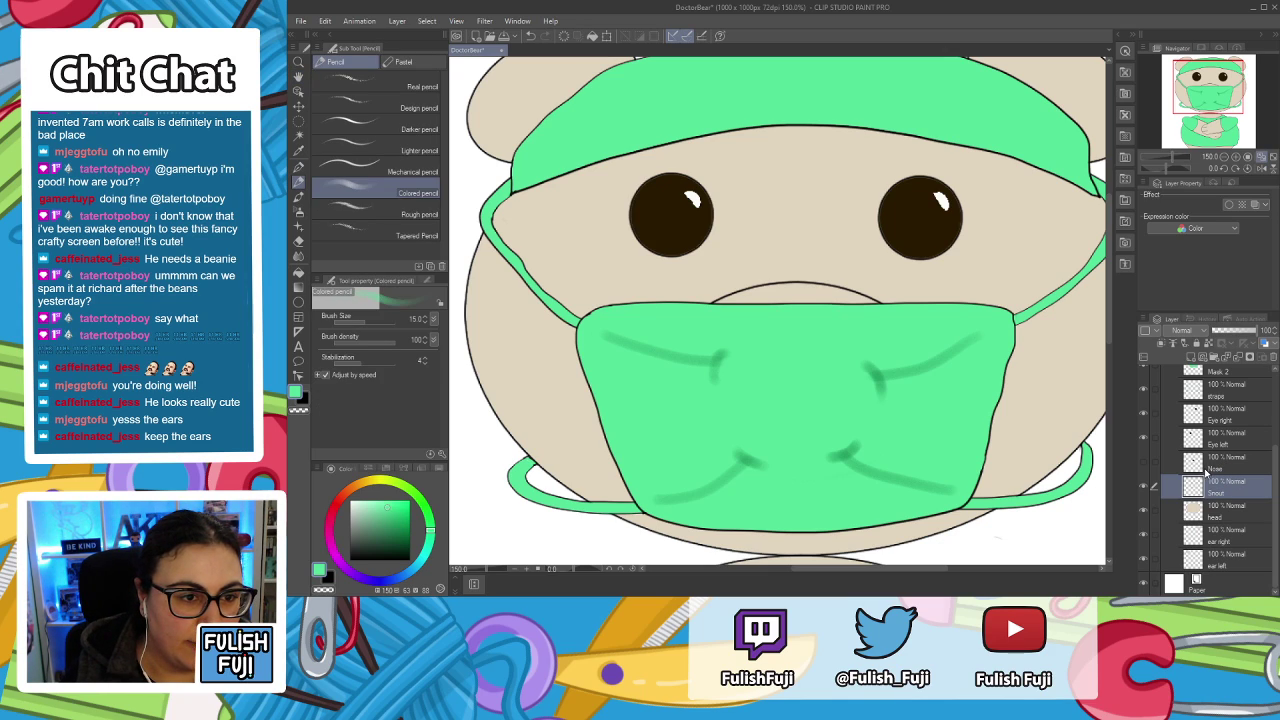
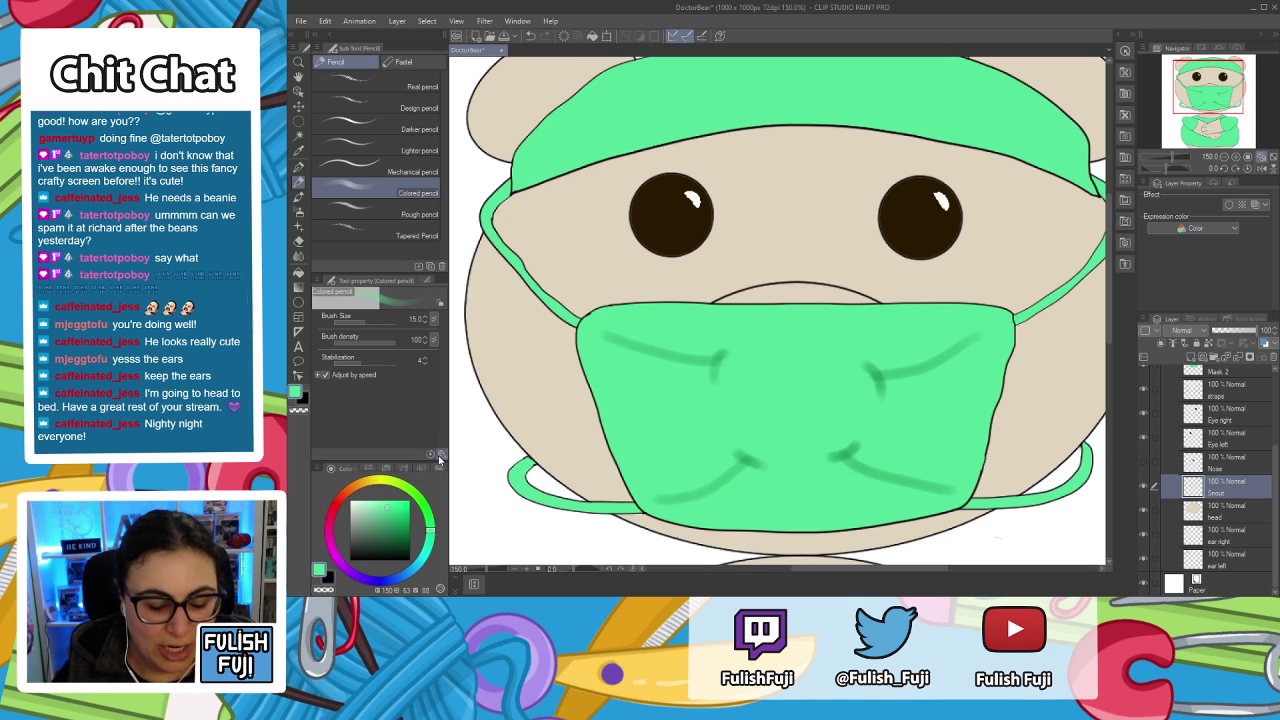
Sample the beige of the bear's face and darken it to a muted brown at hue 37, saturation 33, value 53.
key("i")
left_click(541, 368)
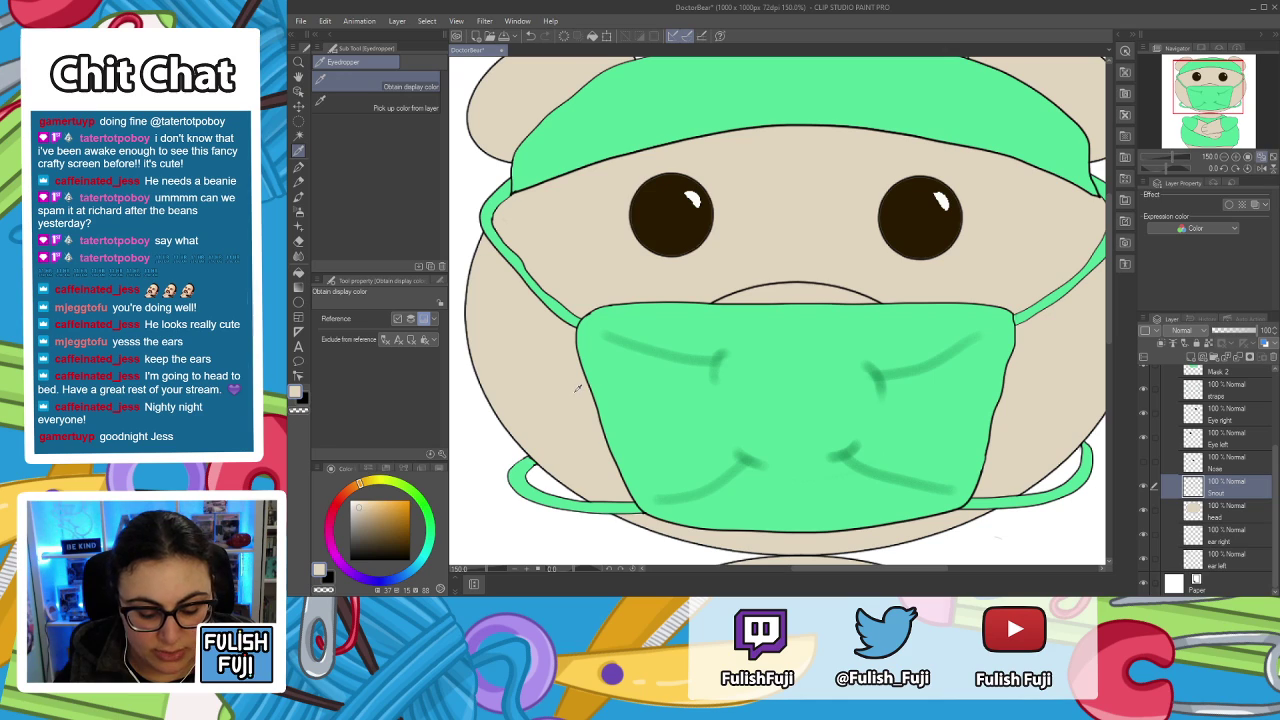
key("p")
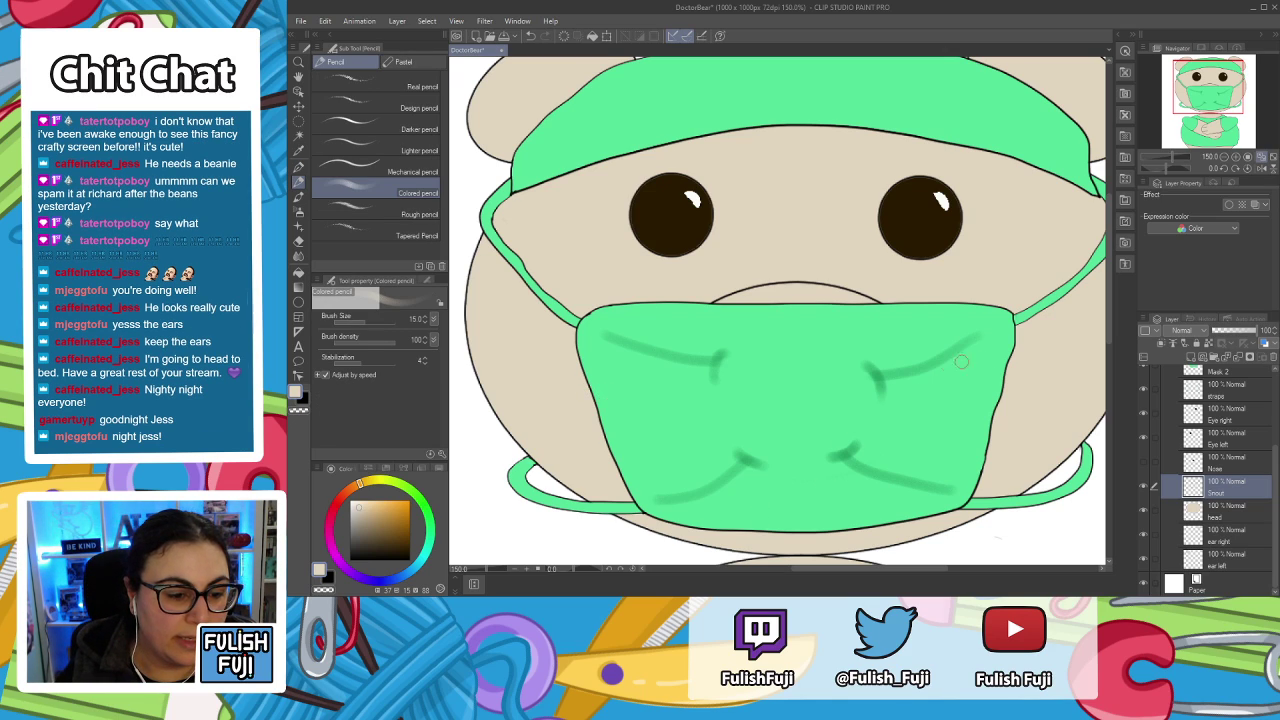
left_click(364, 513)
left_click_drag(364, 513, 373, 526)
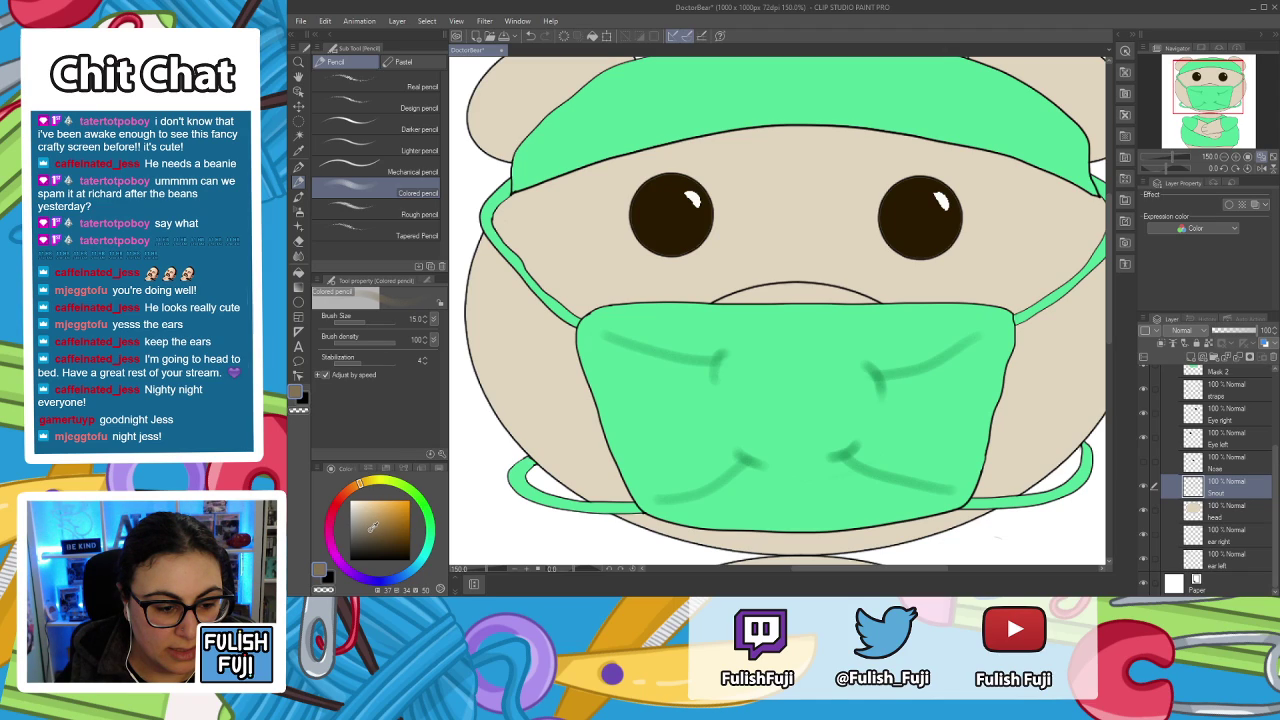
left_click_drag(372, 526, 369, 528)
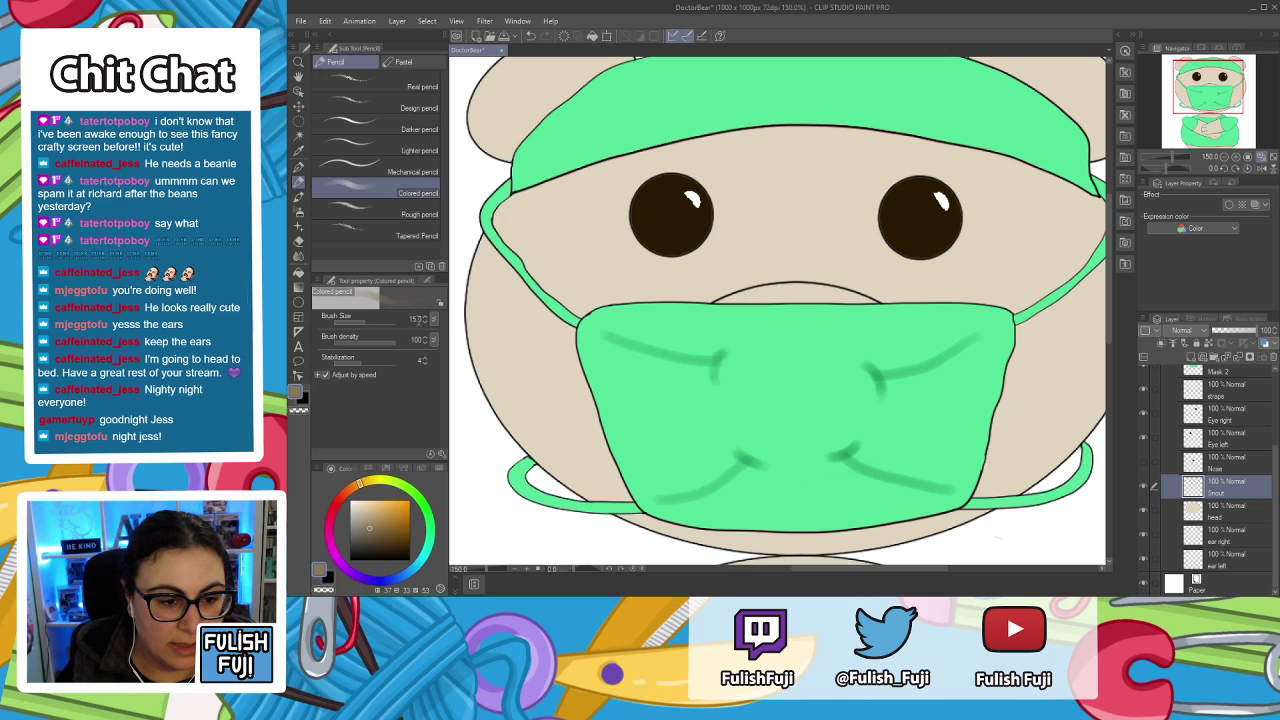
Set the Colored pencil's brush size to 20 and try shading beneath the snout's curved outline above the mask.
left_click(433, 317)
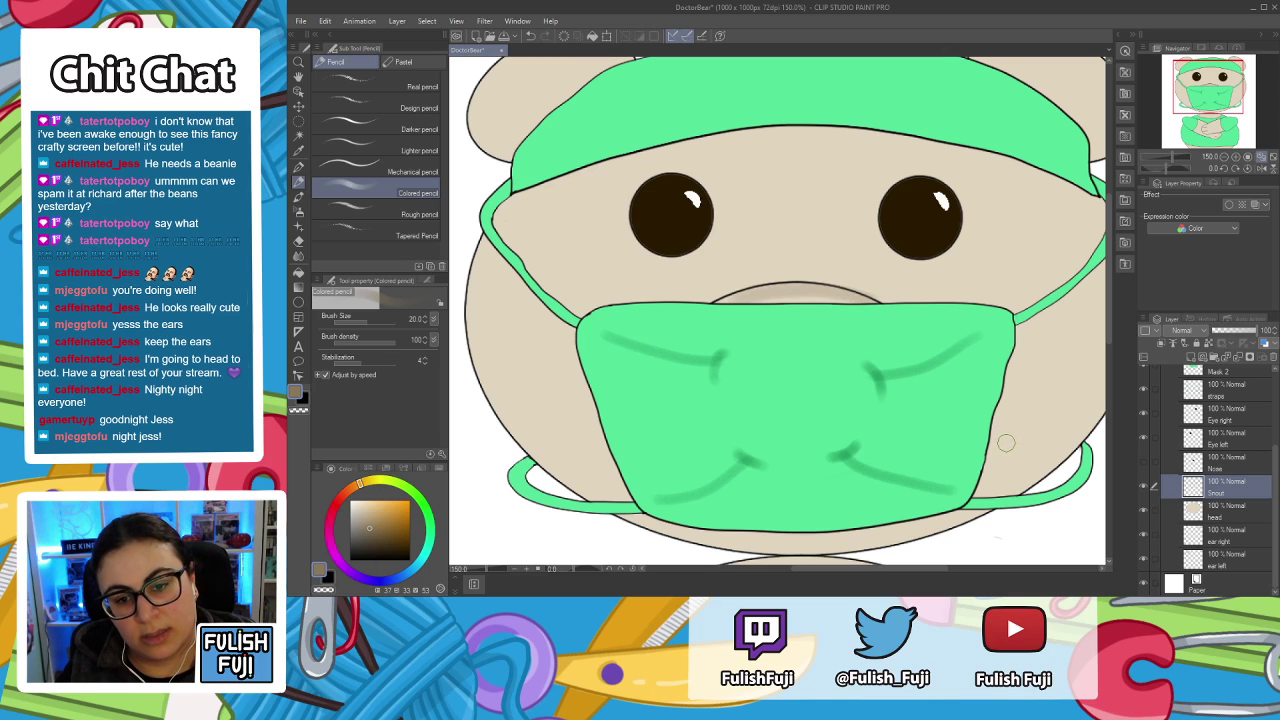
key("ctrl+z")
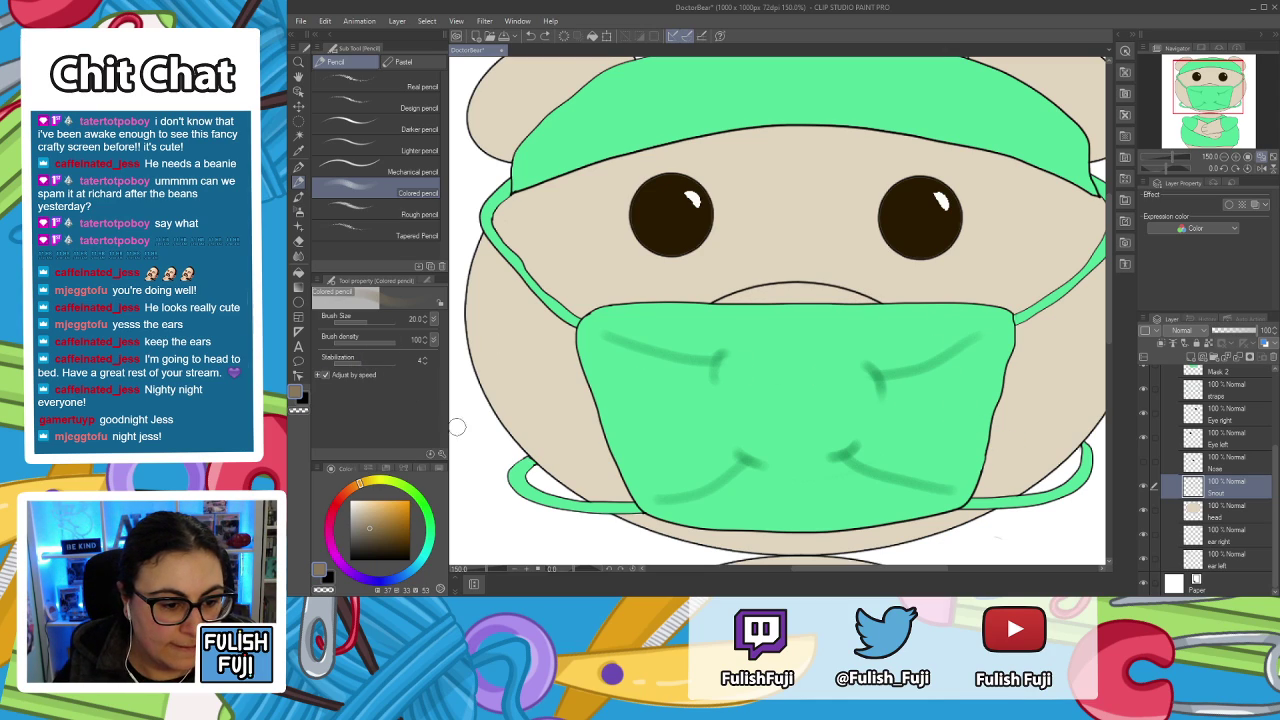
Darken the brown to hue 37, saturation 42, value 44 and shade the snout beneath its curved outline above the mask.
left_click(374, 533)
left_click_drag(374, 535, 375, 534)
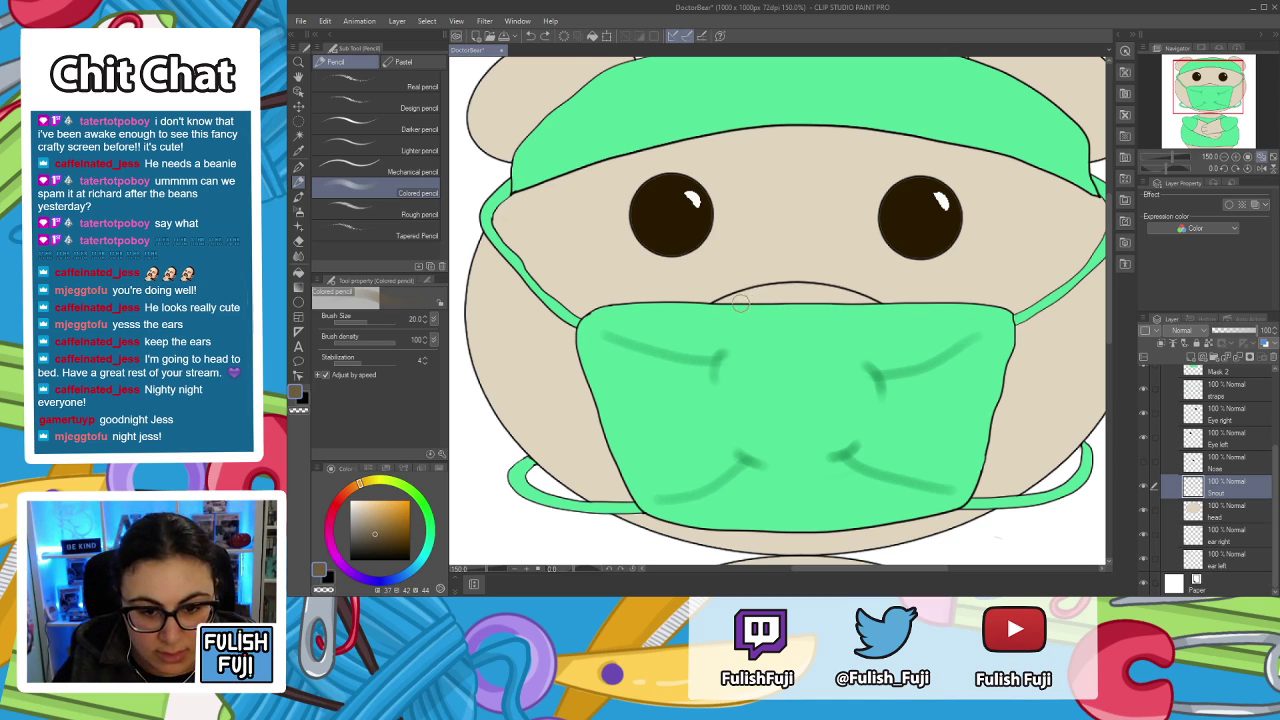
mouse_move(745, 293)
left_mouse_down()
mouse_move(832, 290)
mouse_move(867, 304)
left_mouse_up()
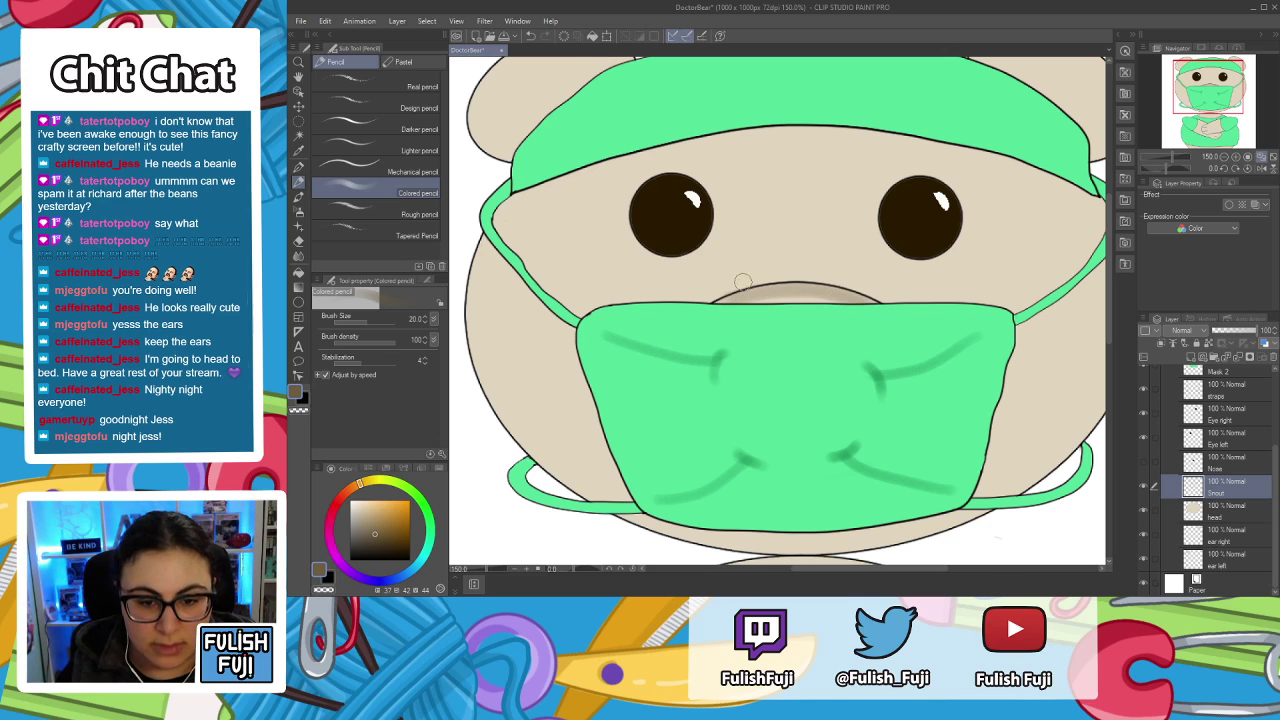
mouse_move(722, 296)
left_mouse_down()
mouse_move(820, 287)
mouse_move(880, 300)
left_mouse_up()
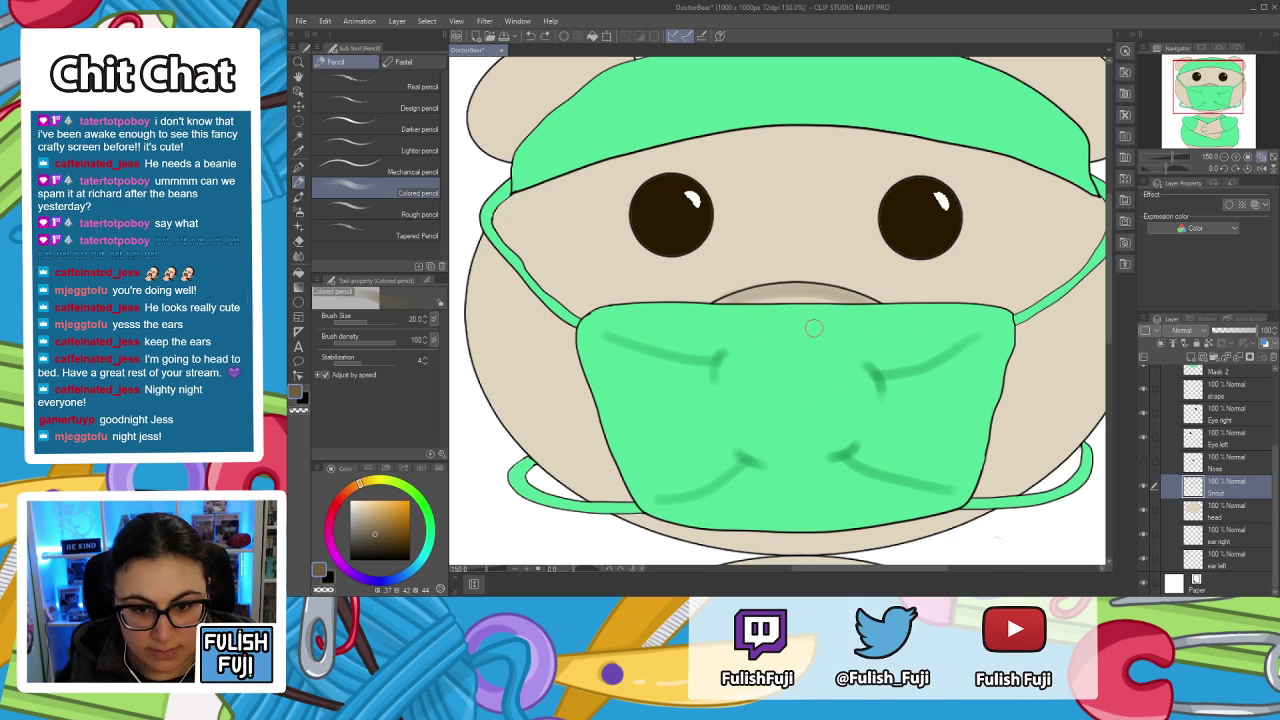
mouse_move(714, 305)
left_mouse_down()
mouse_move(790, 292)
mouse_move(868, 308)
left_mouse_up()
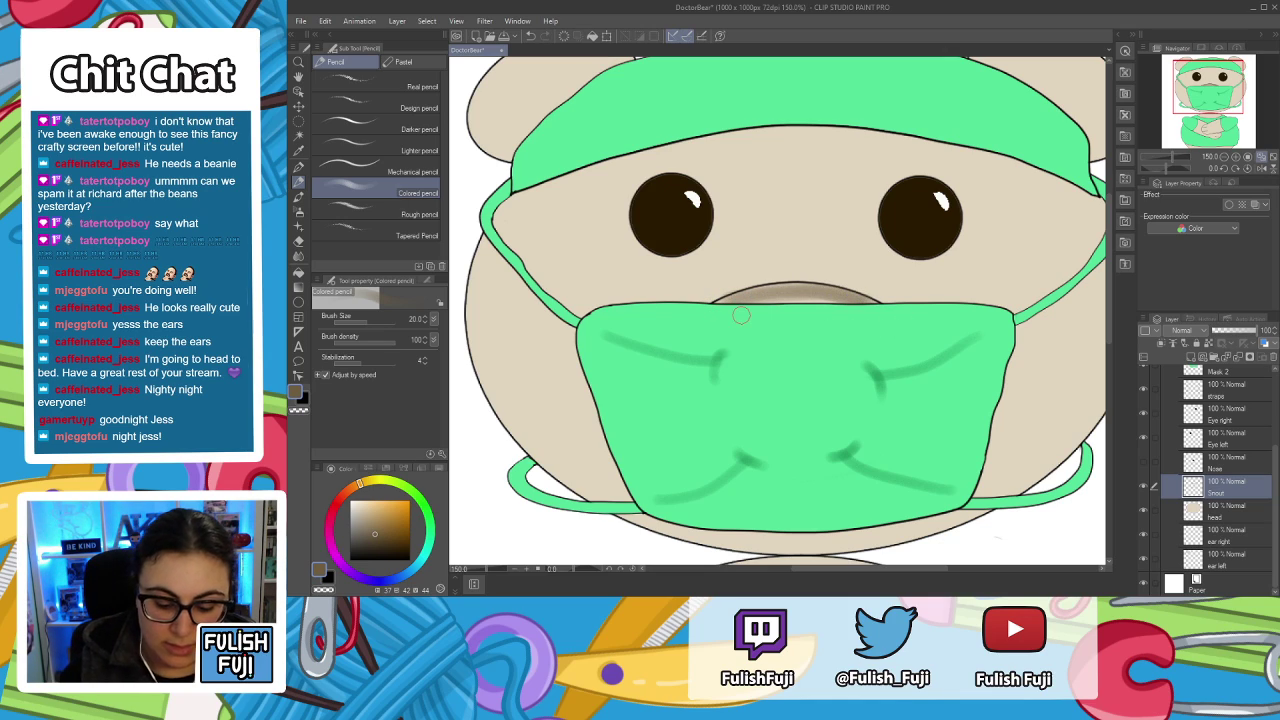
Examine the snout shading on the whole bear at reduced size and fit the canvas to the view.
scroll(741, 315, "down", 1)
scroll(741, 315, "down", 1)
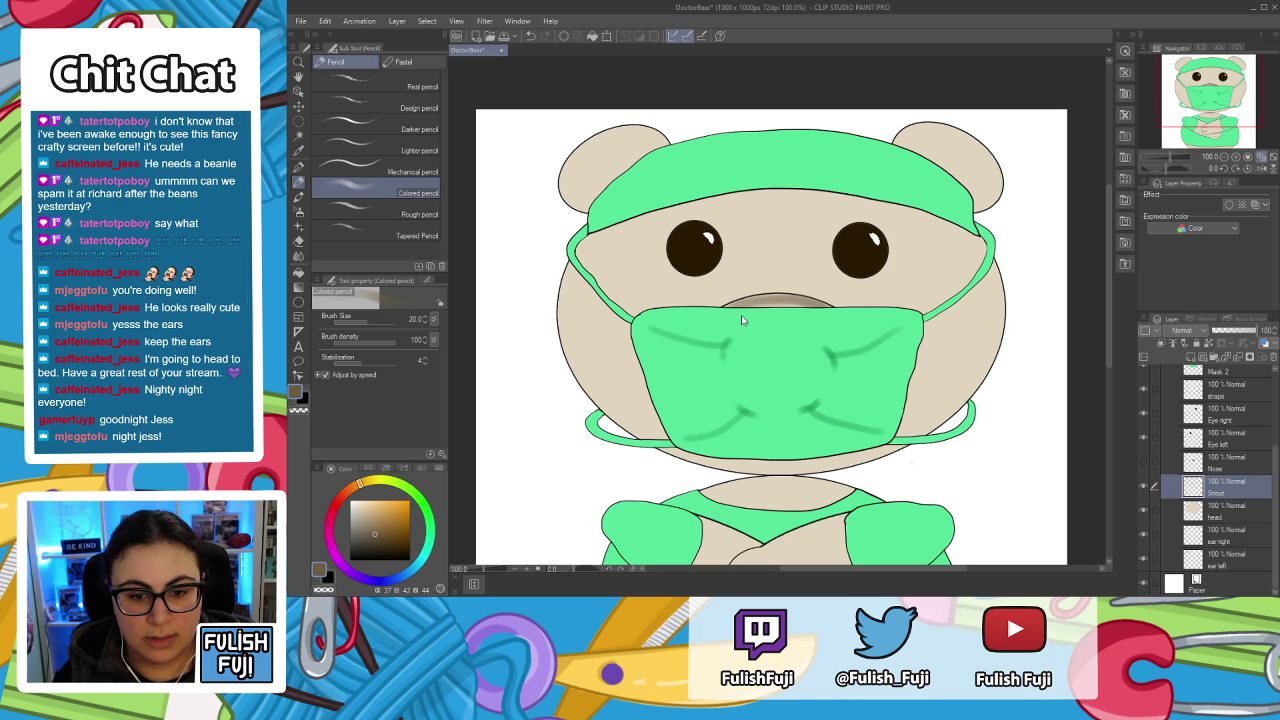
scroll(741, 315, "down", 1)
scroll(741, 319, "down", 1)
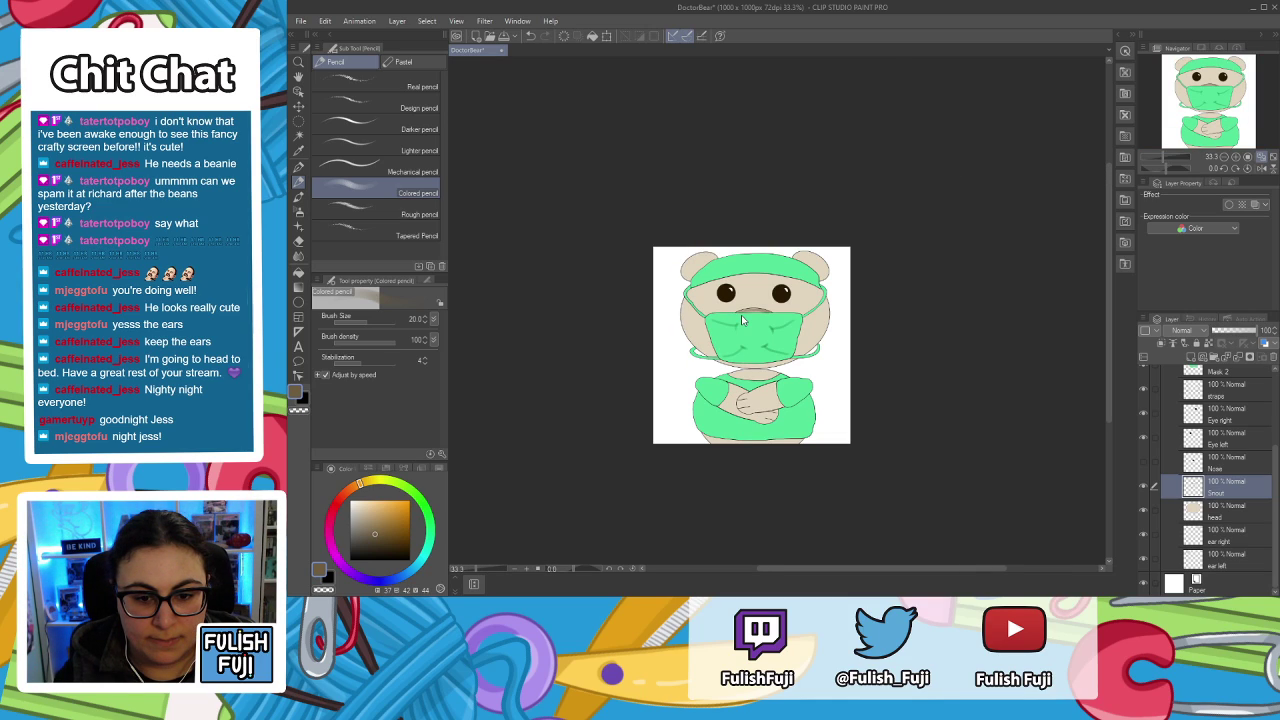
scroll(741, 319, "down", 1)
scroll(741, 319, "down", 2)
scroll(742, 318, "down", 2)
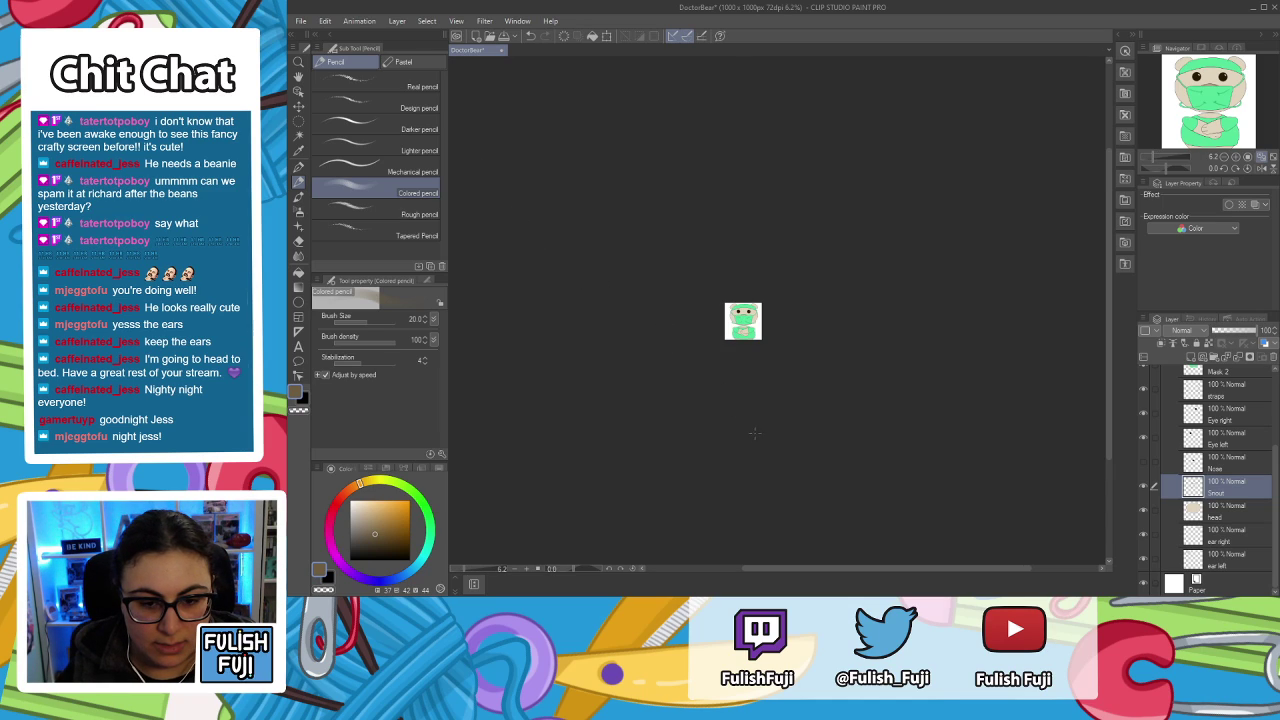
scroll(702, 364, "up", 4)
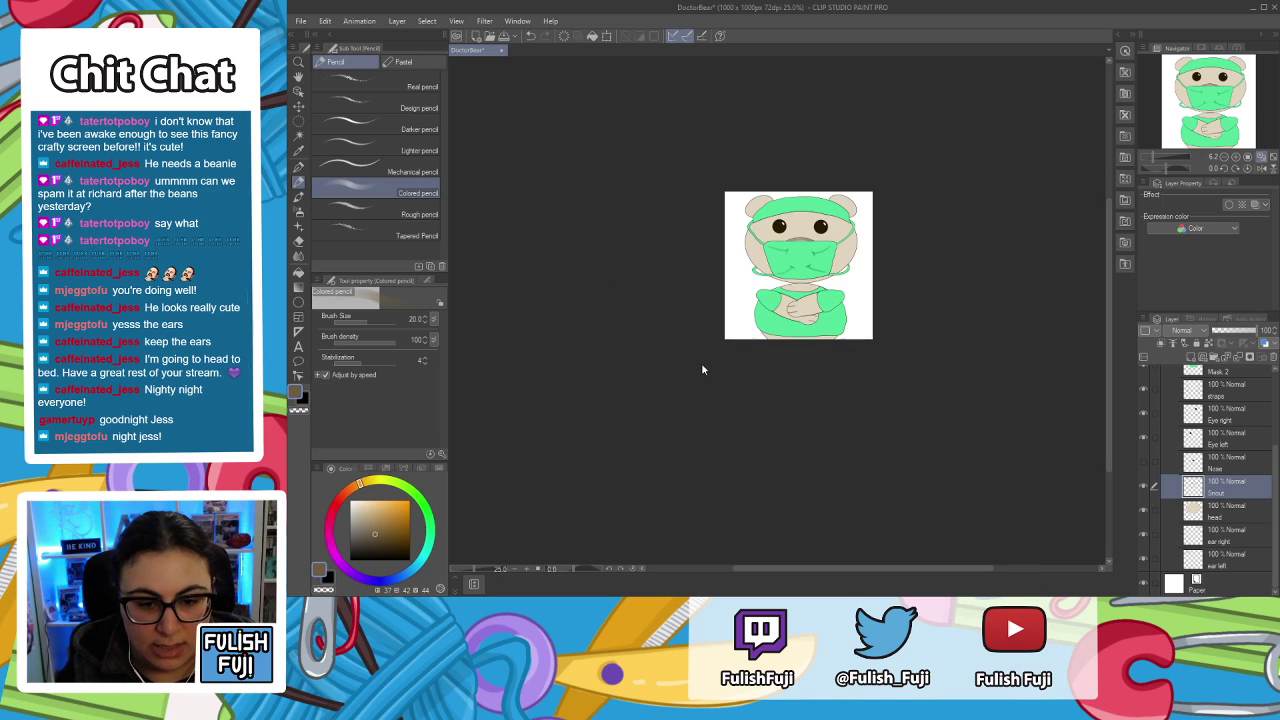
scroll(702, 364, "up", 1)
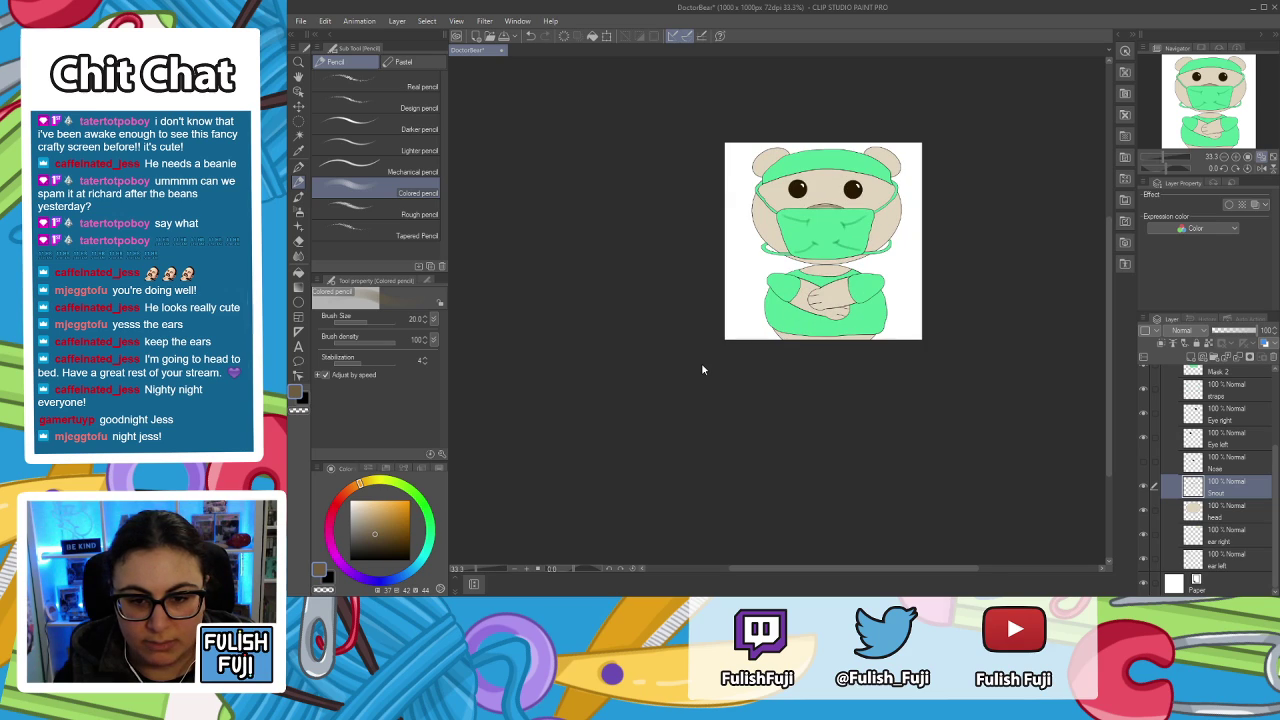
key("h")
left_click_drag(727, 351, 661, 457)
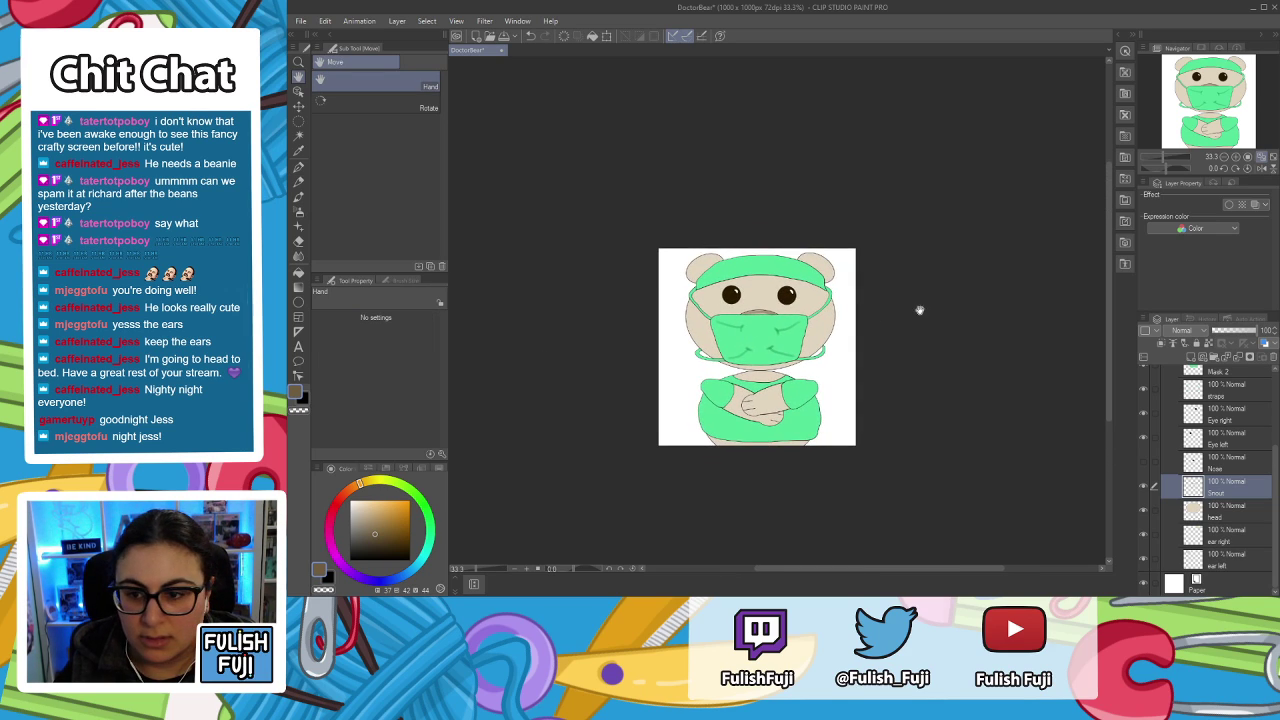
left_click(1261, 157)
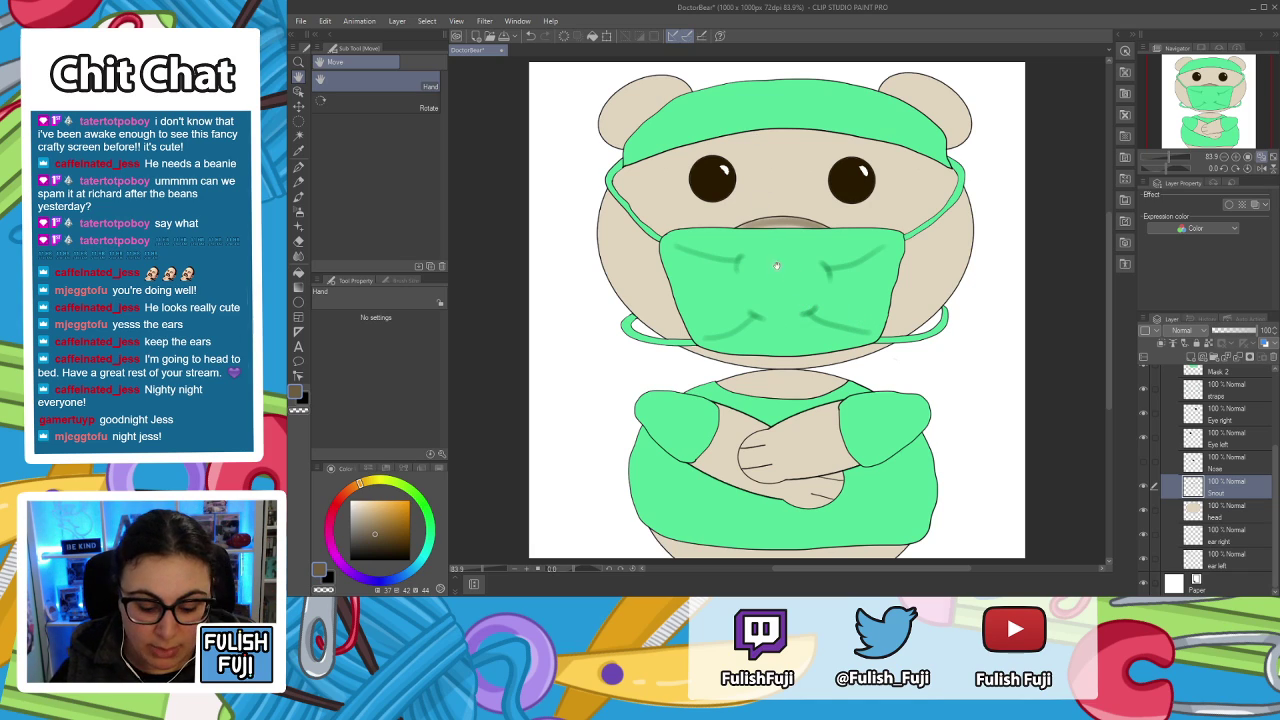
Return to the Colored pencil and select the head layer for shading.
key("p")
key("p")
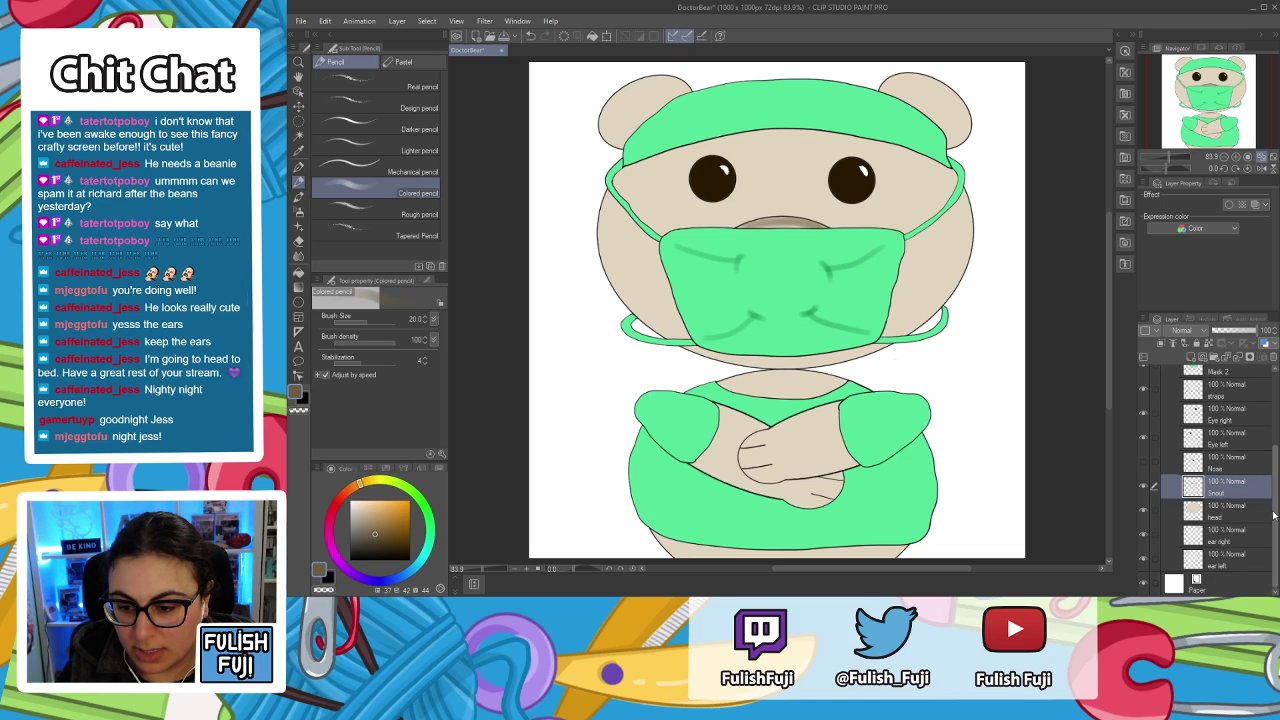
left_click(1242, 510)
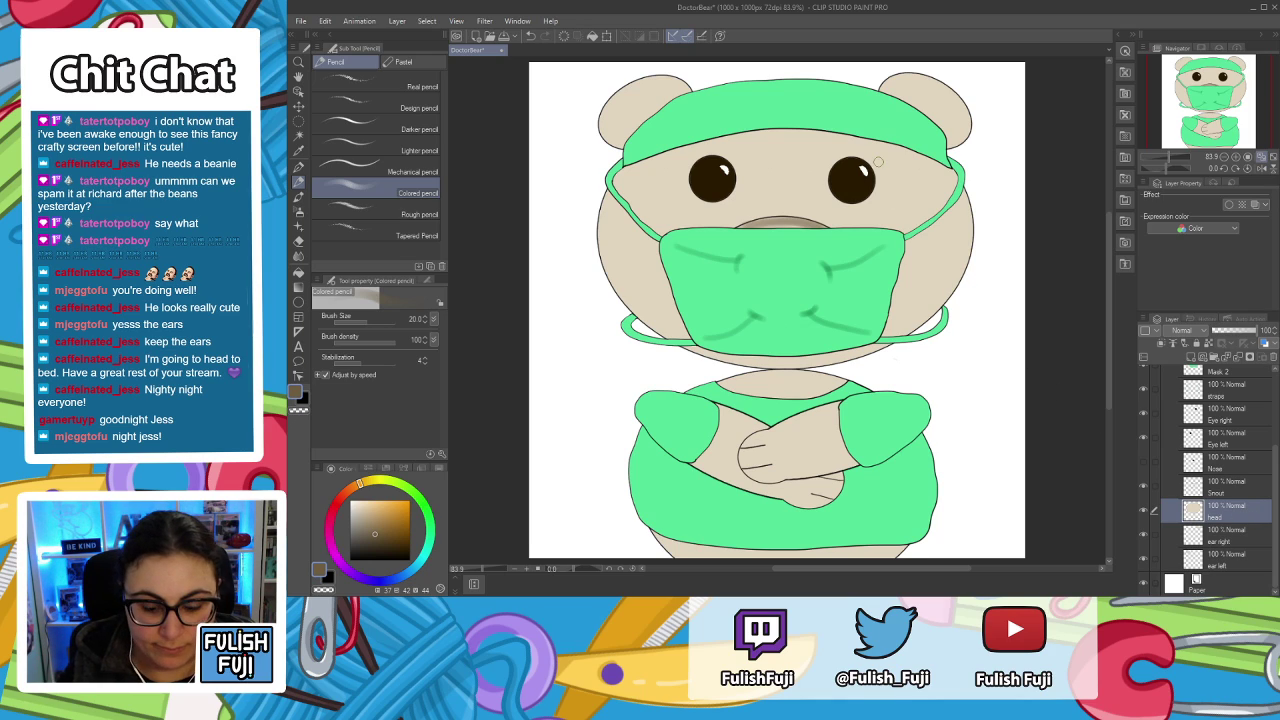
Try shading the forehead along the cap's lower edge with the current brown Colored pencil.
scroll(877, 161, "up", 3)
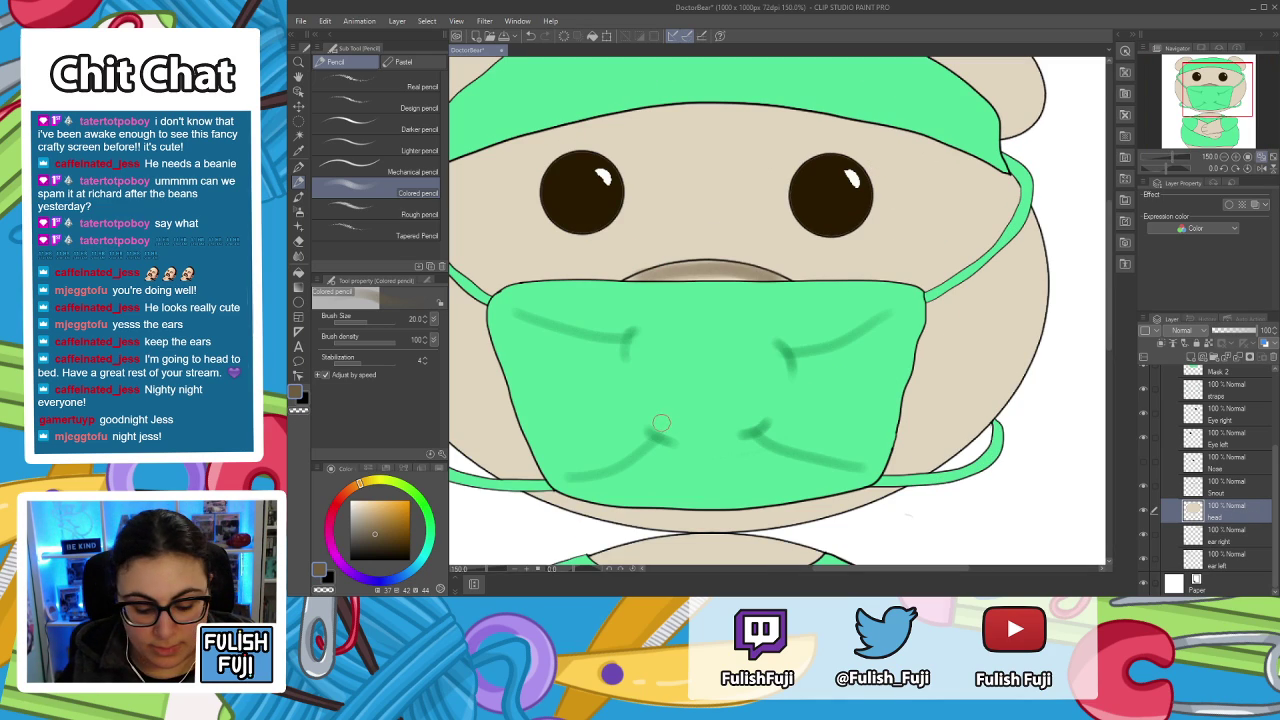
key("space")
mouse_move(604, 311)
left_mouse_down()
mouse_move(772, 437)
mouse_move(682, 434)
left_mouse_up()
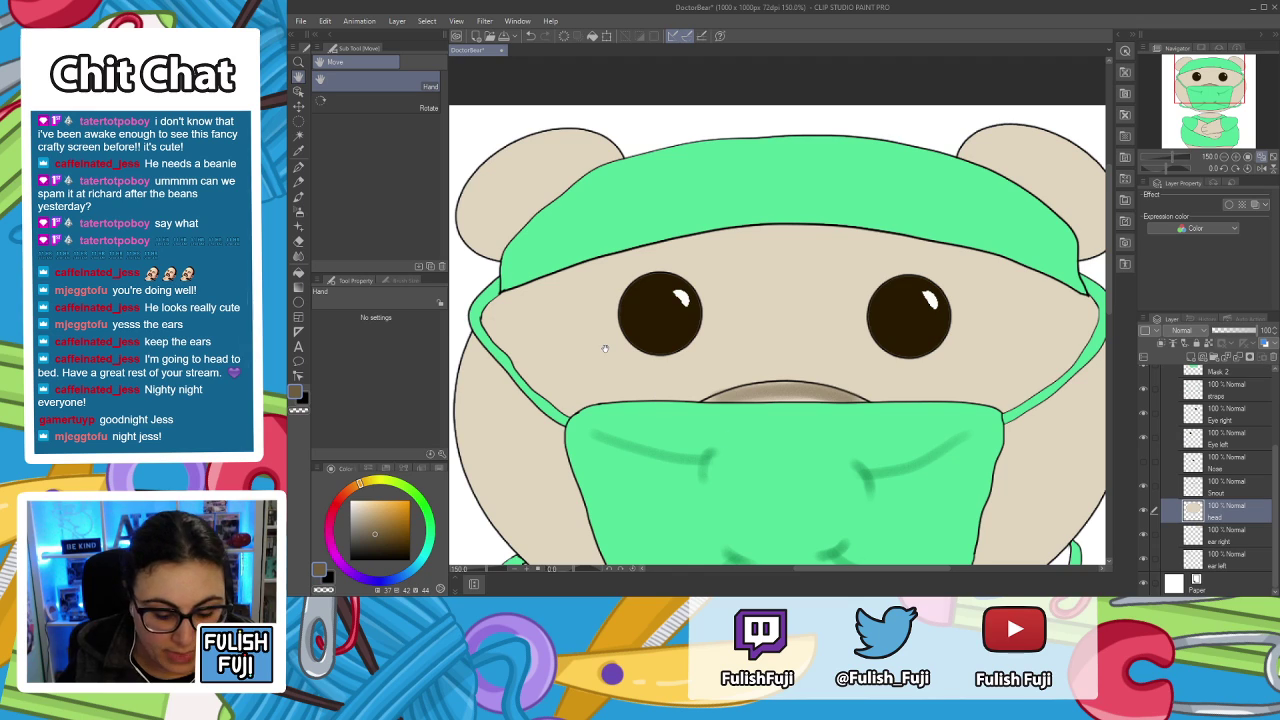
scroll(605, 348, "up", 1)
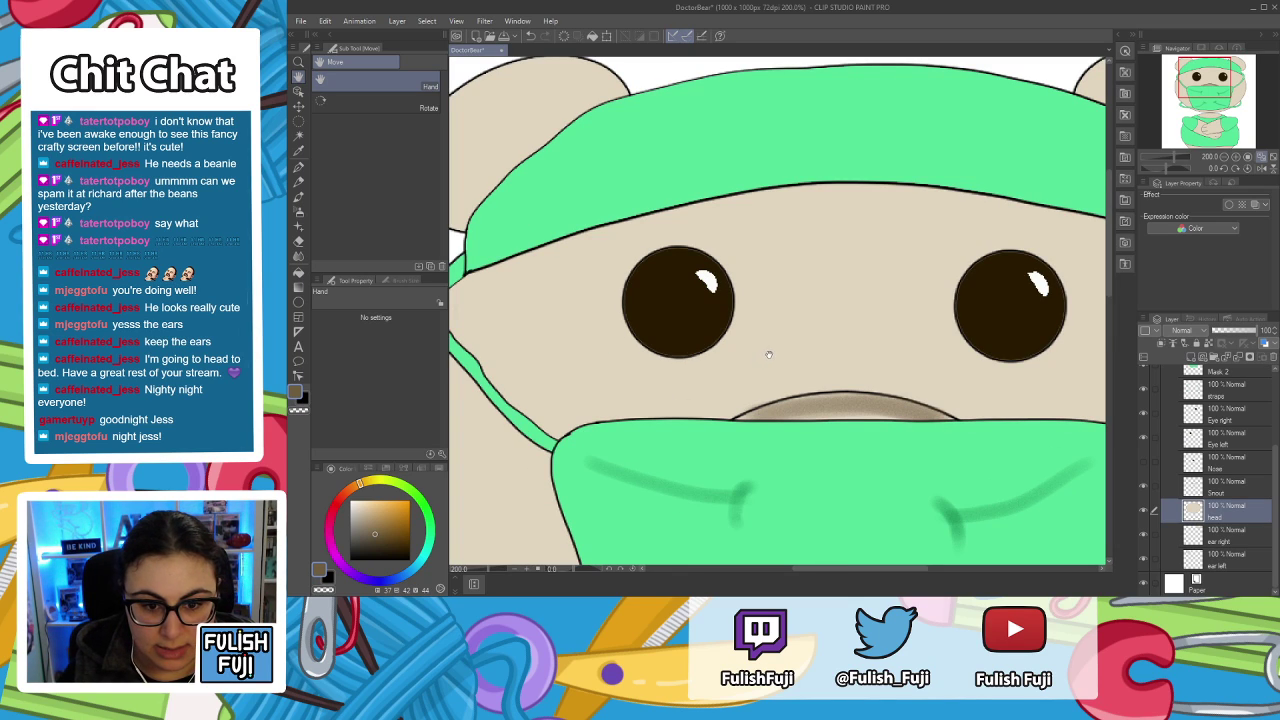
scroll(720, 362, "up", 1)
scroll(720, 362, "down", 1)
scroll(712, 350, "up", 1)
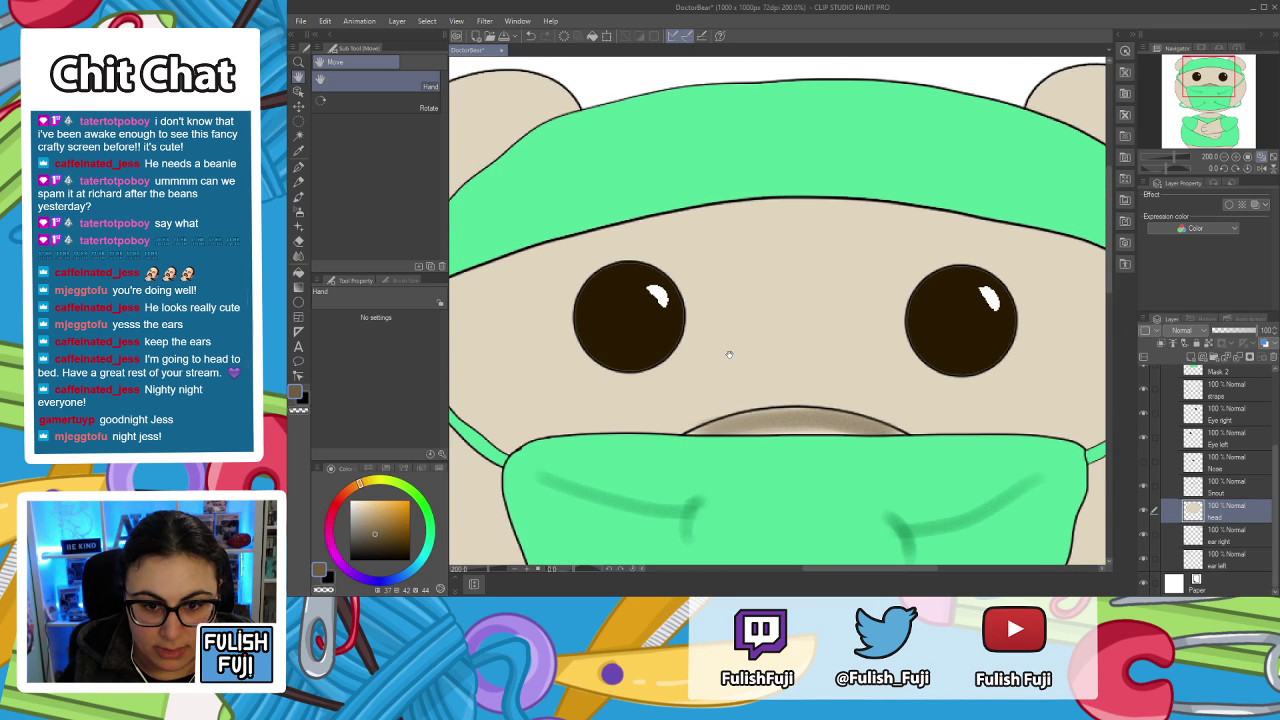
scroll(709, 345, "down", 1)
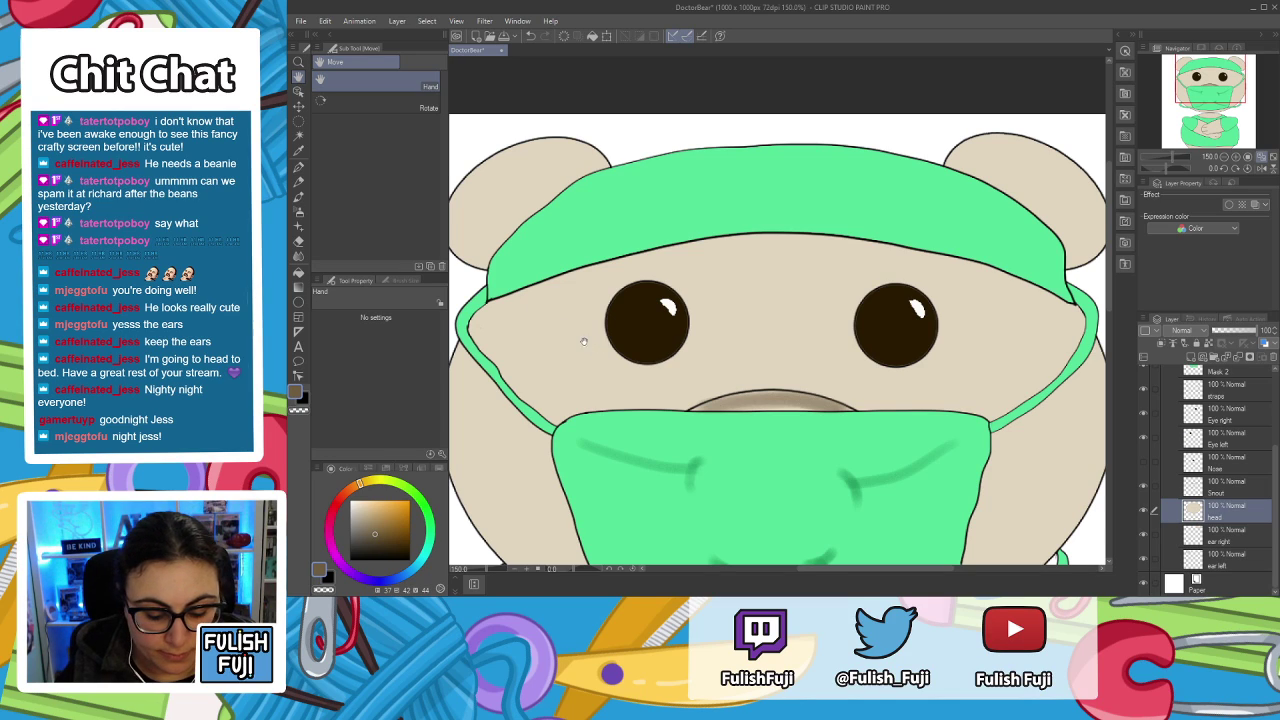
key("p")
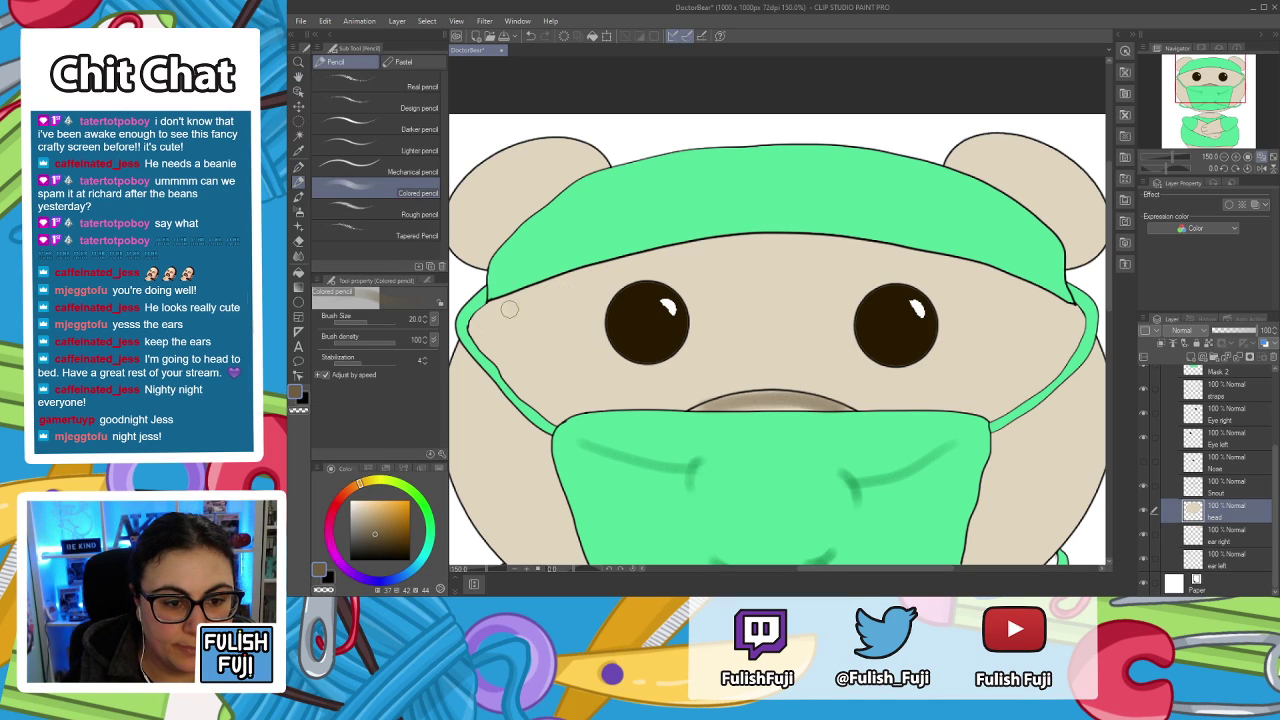
mouse_move(481, 309)
left_mouse_down()
mouse_move(695, 245)
mouse_move(835, 234)
mouse_move(935, 253)
mouse_move(1080, 318)
left_mouse_up()
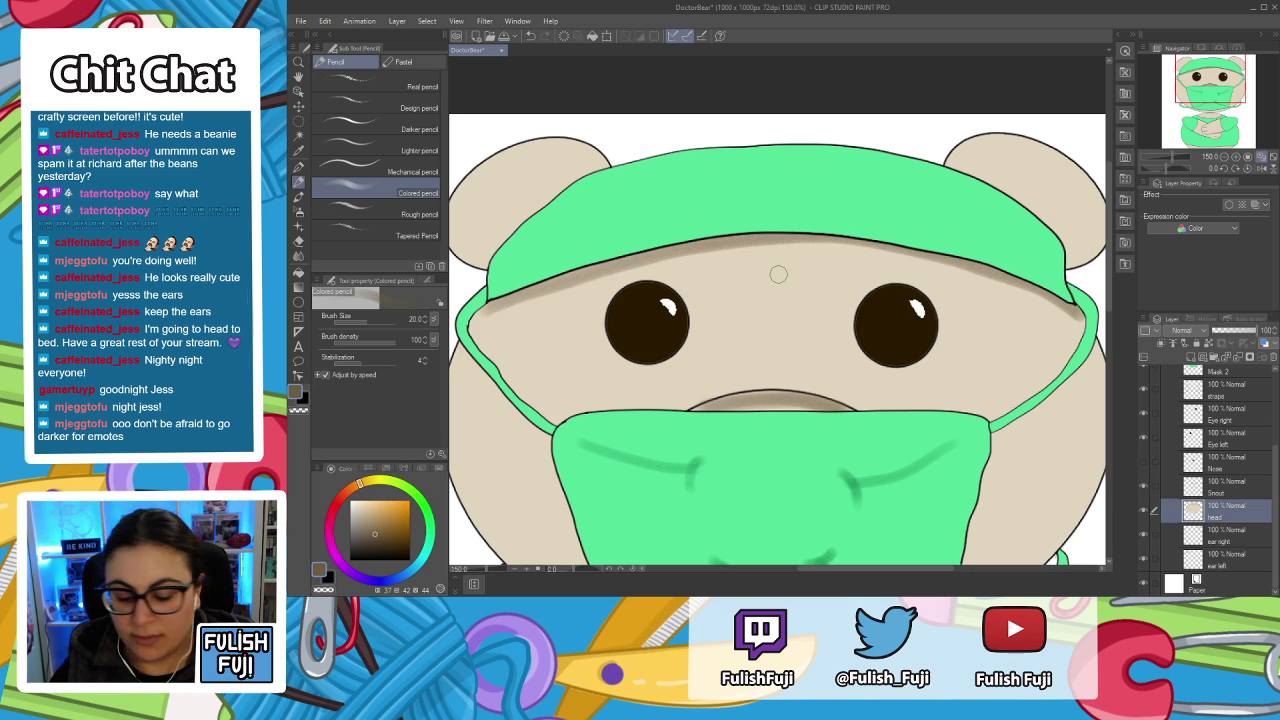
Check the forehead shading at thumbnail size and undo it.
scroll(778, 274, "down", 3)
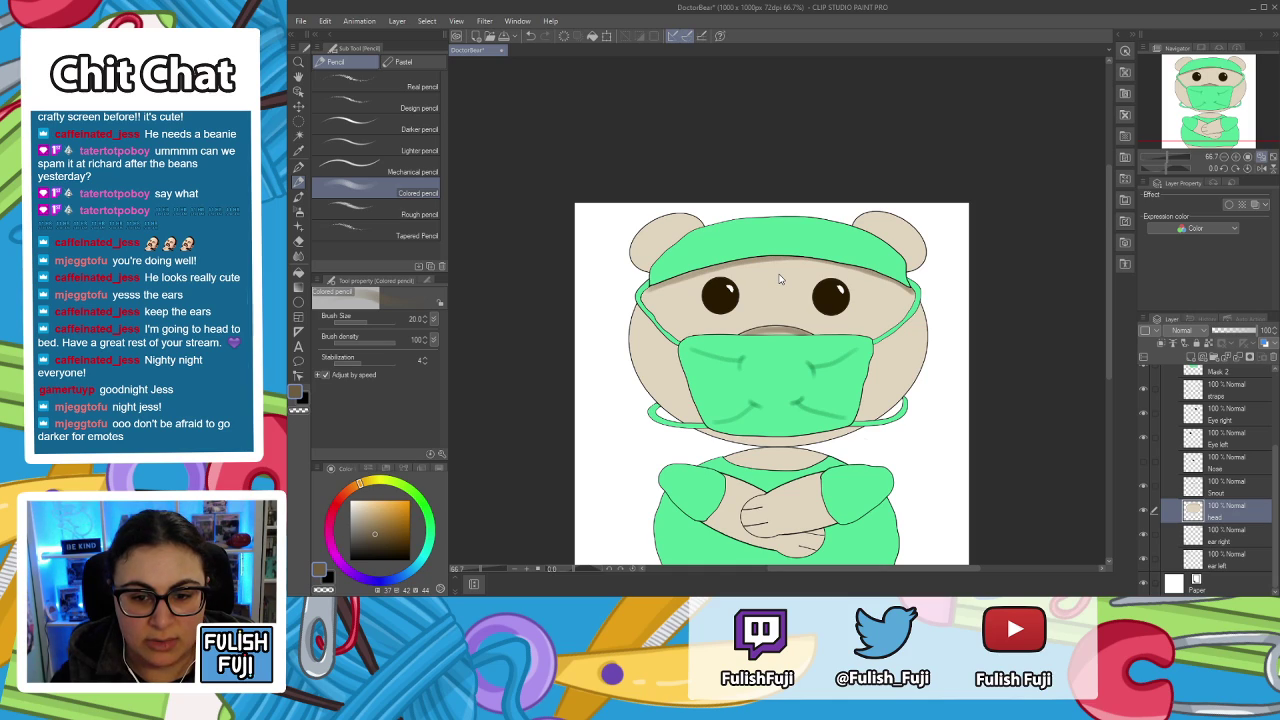
scroll(781, 279, "down", 2)
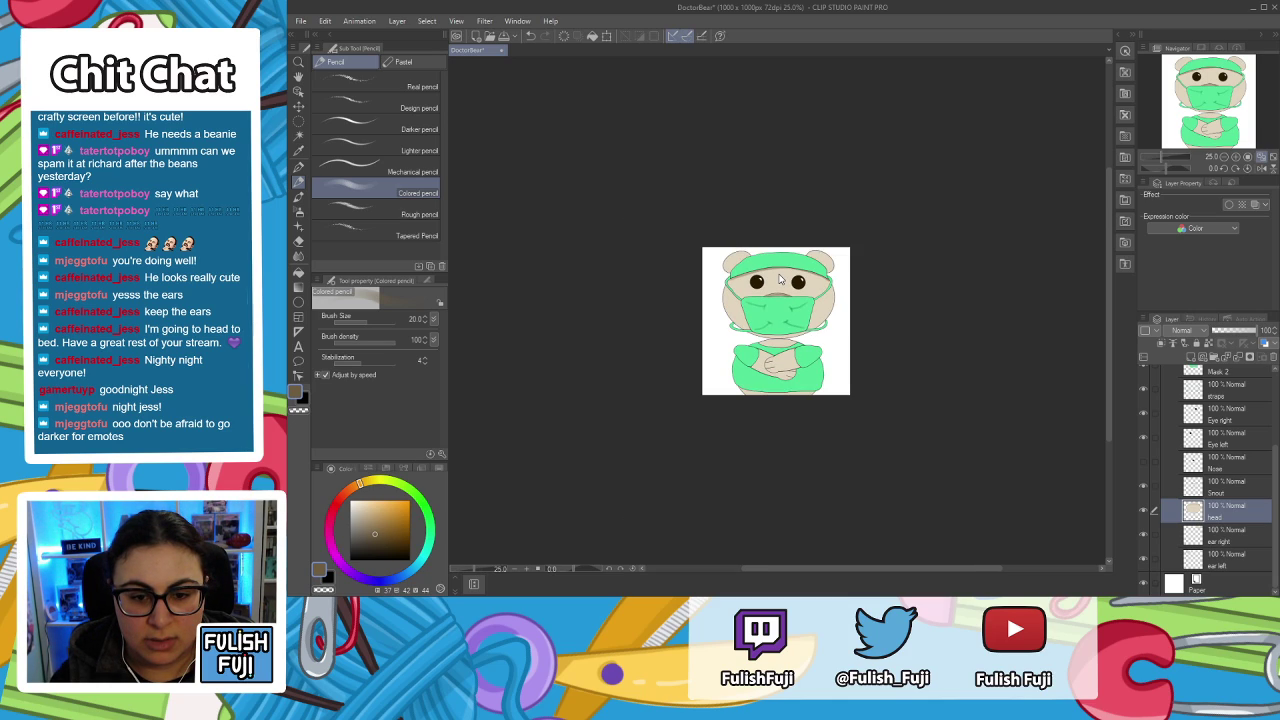
scroll(780, 279, "down", 2)
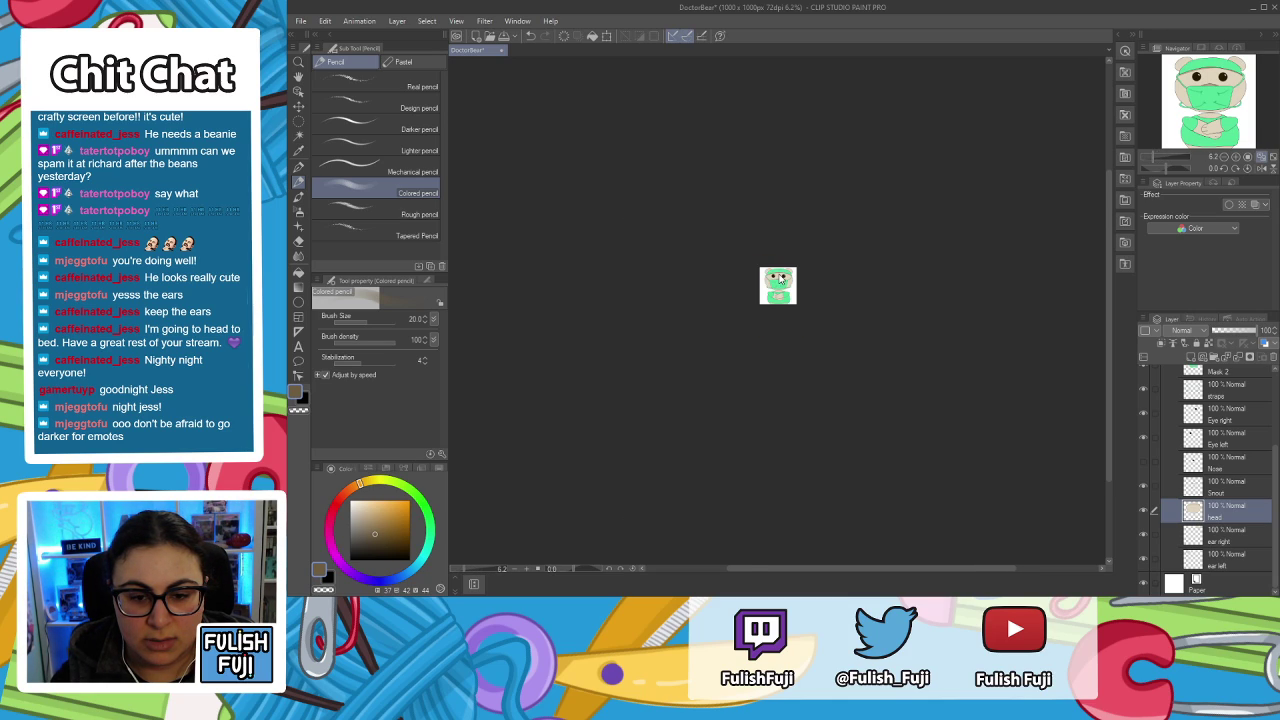
scroll(780, 279, "up", 4)
scroll(780, 279, "up", 3)
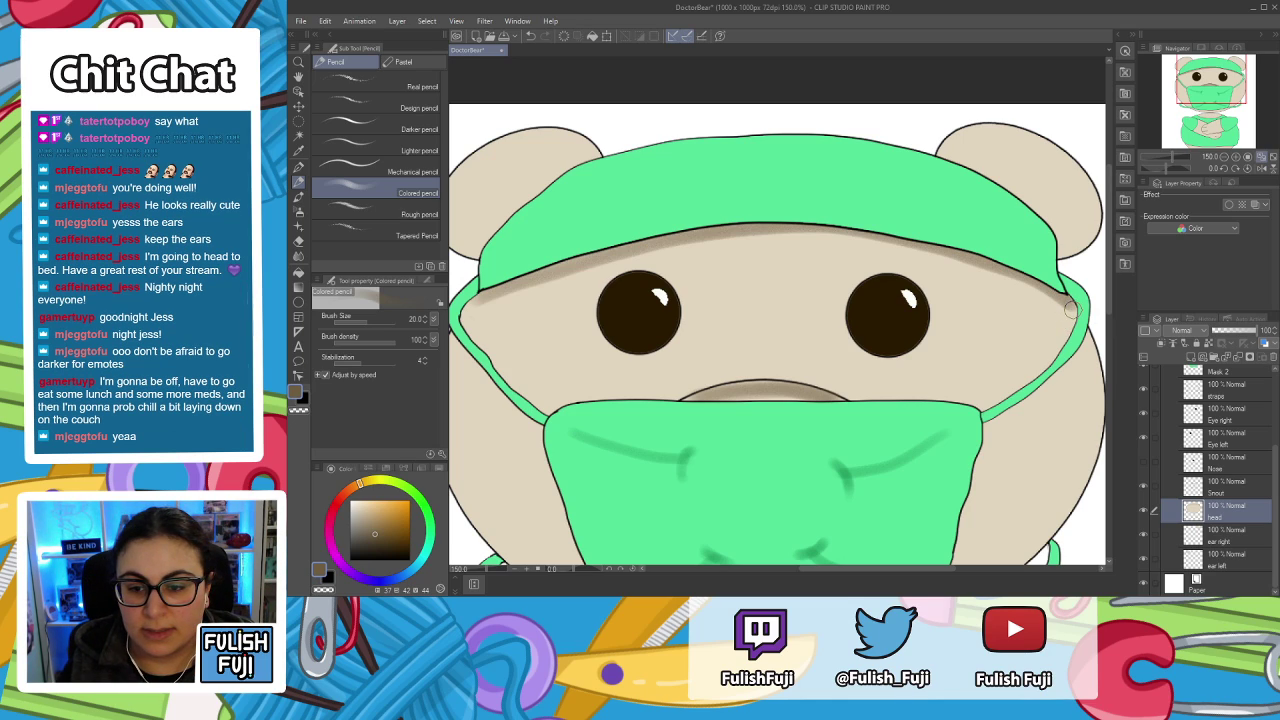
key("ctrl+z")
Darken the brown to hue 37, saturation 50, value 29 and shade the forehead along the cap's entire lower edge.
left_click(379, 543)
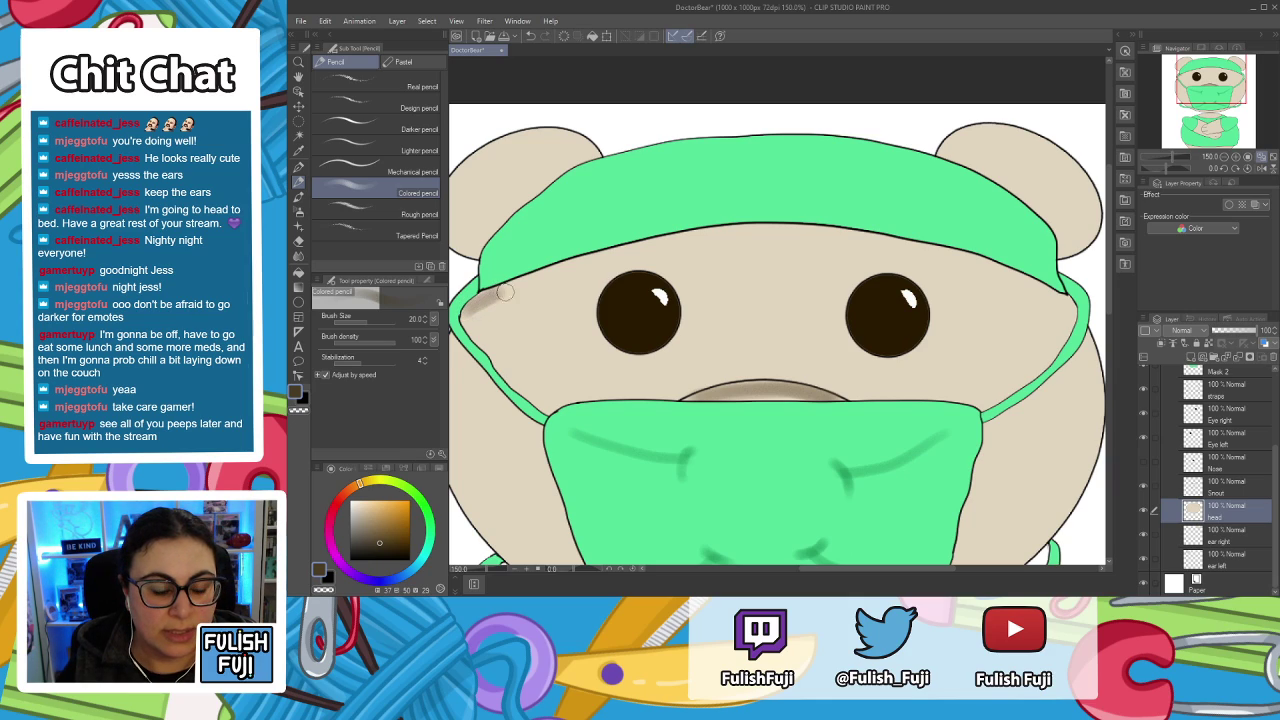
mouse_move(474, 296)
left_mouse_down()
mouse_move(629, 246)
mouse_move(775, 224)
mouse_move(950, 250)
mouse_move(1042, 295)
left_mouse_up()
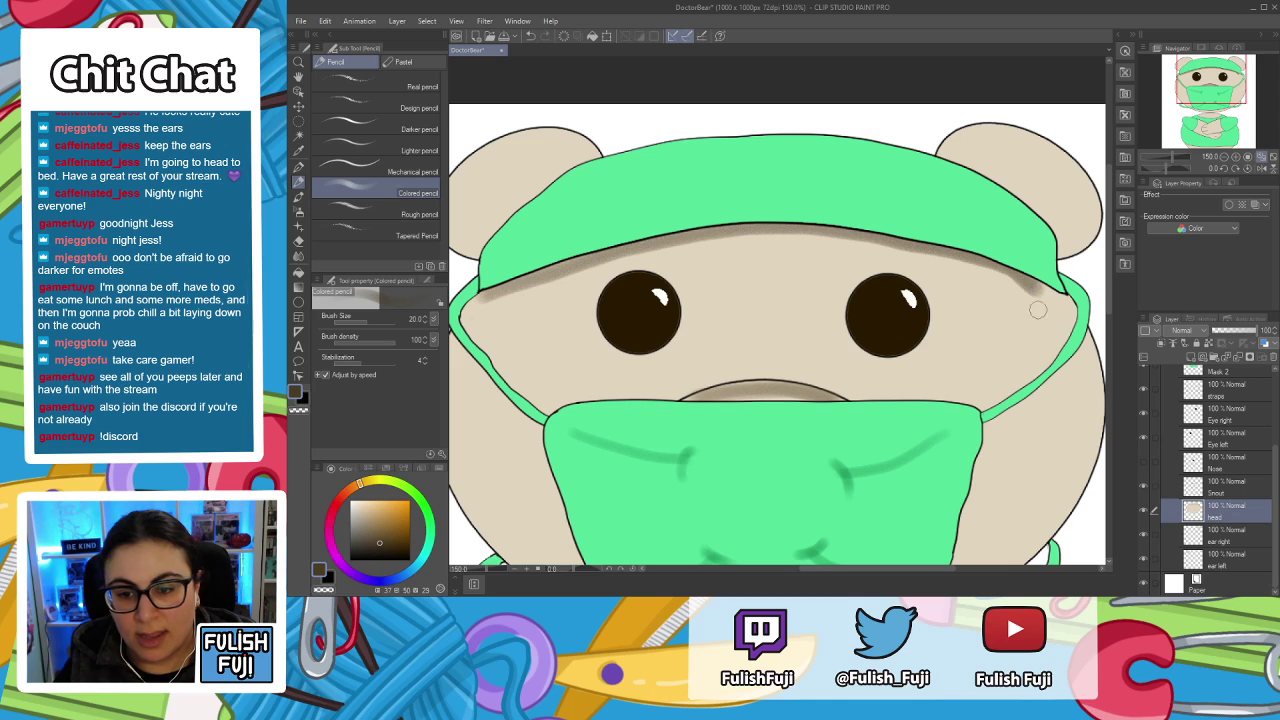
key("ctrl+z")
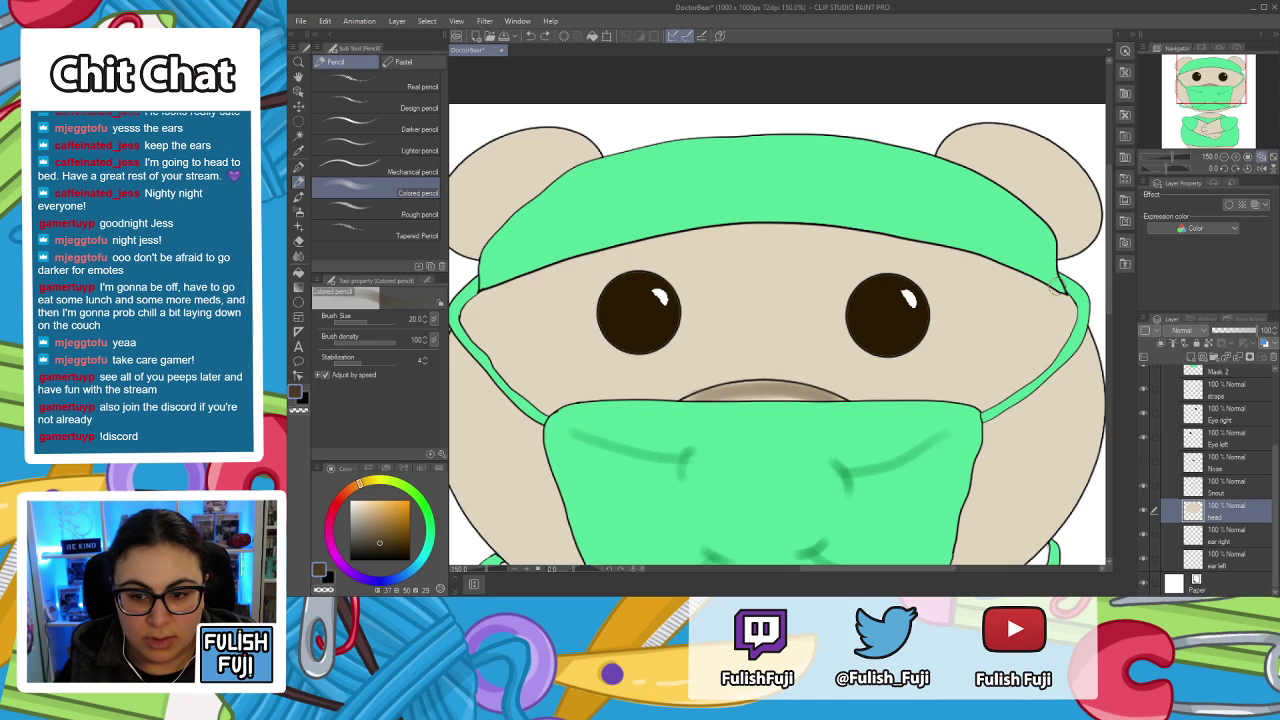
mouse_move(1064, 294)
left_mouse_down()
mouse_move(880, 241)
mouse_move(737, 227)
mouse_move(480, 294)
left_mouse_up()
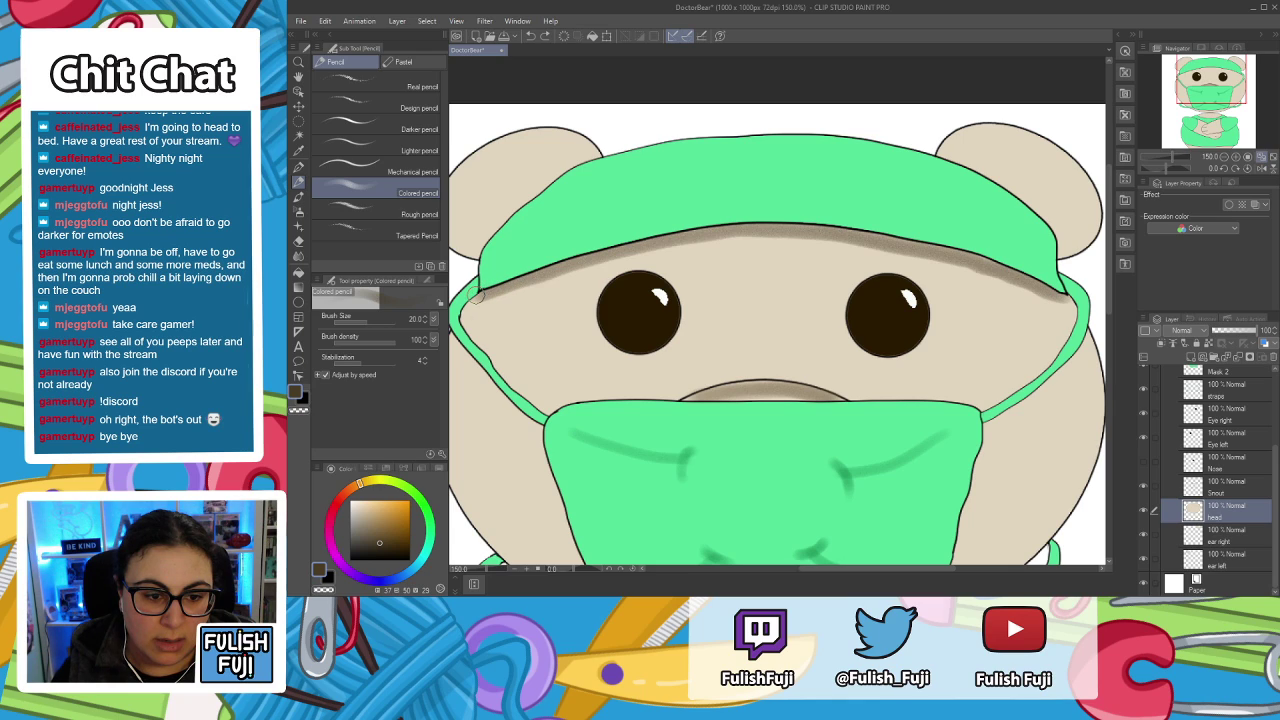
Examine how the darker forehead shading reads on the whole bear at thumbnail size.
key("ctrl+minus")
key("ctrl+minus")
key("ctrl+minus")
key("ctrl+minus")
key("ctrl+minus")
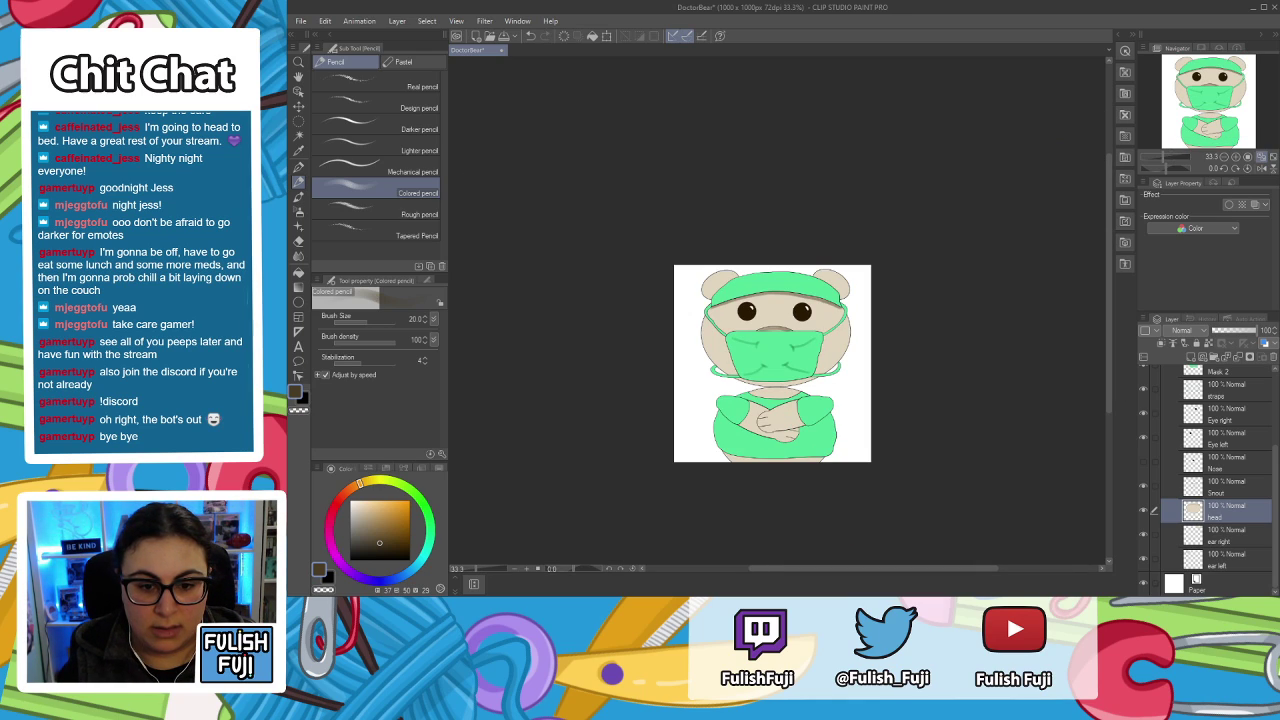
key("ctrl+minus")
key("ctrl+minus")
key("ctrl+minus")
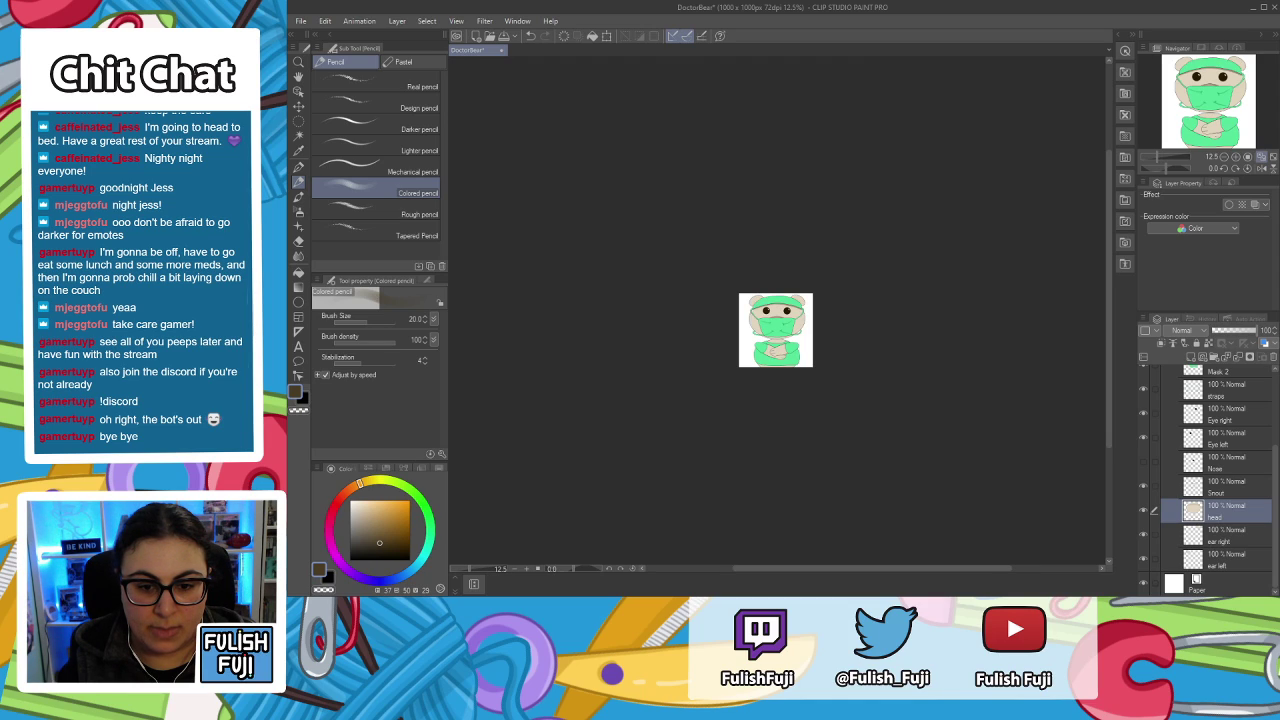
key("ctrl+minus")
key("ctrl+minus")
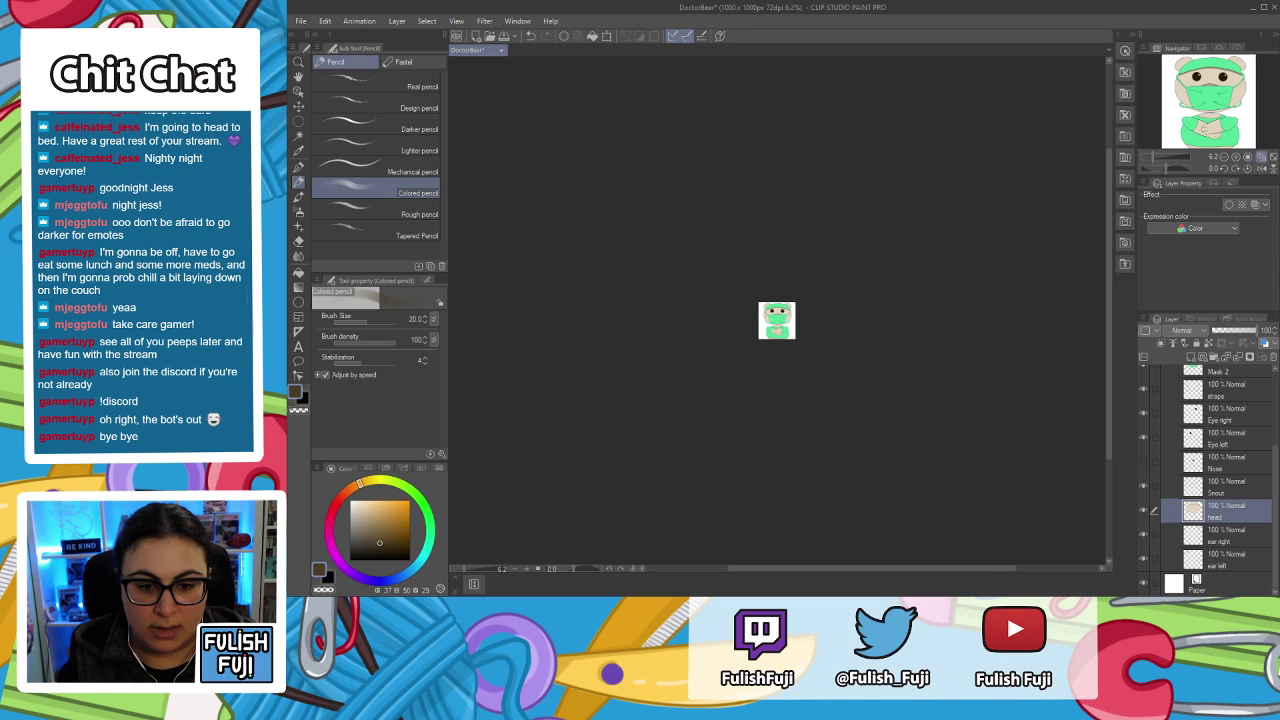
key("ctrl+plus")
key("ctrl+plus")
key("ctrl+plus")
key("ctrl+plus")
key("ctrl+plus")
key("ctrl+plus")
key("ctrl+plus")
key("ctrl+plus")
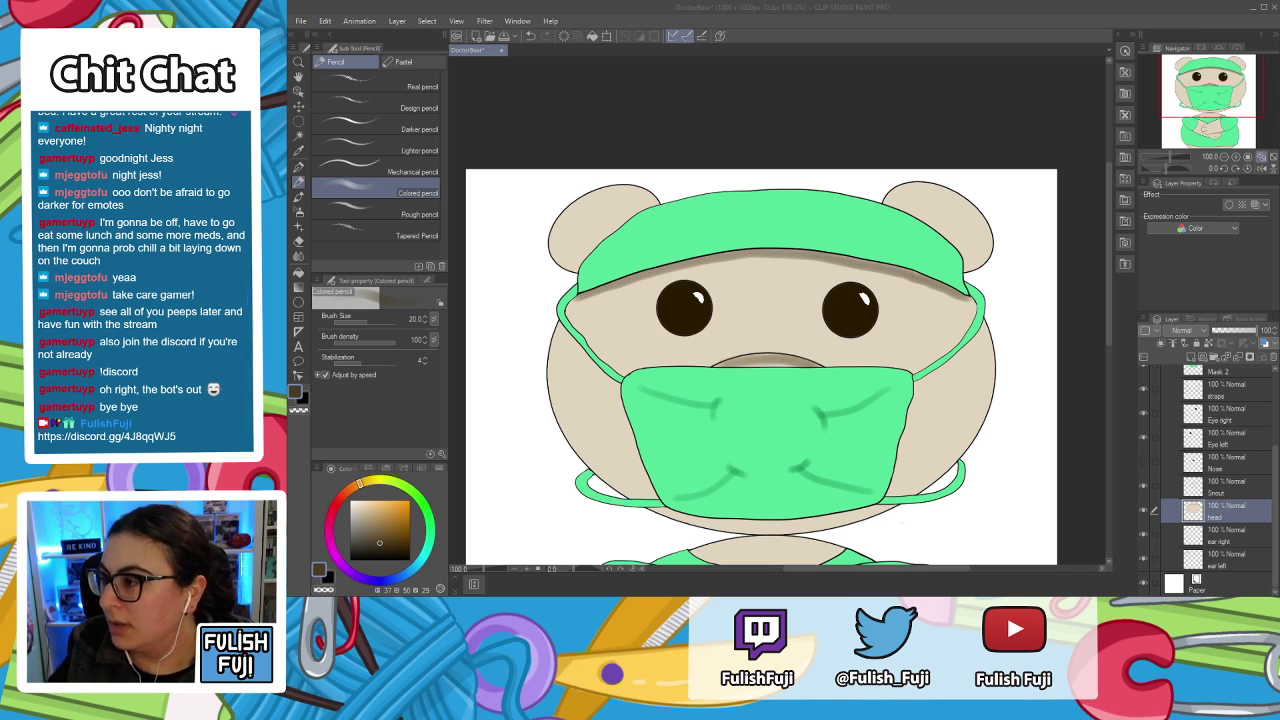
Compare the snout shading with the forehead shading, first on the whole bear and up close.
left_click(1003, 12)
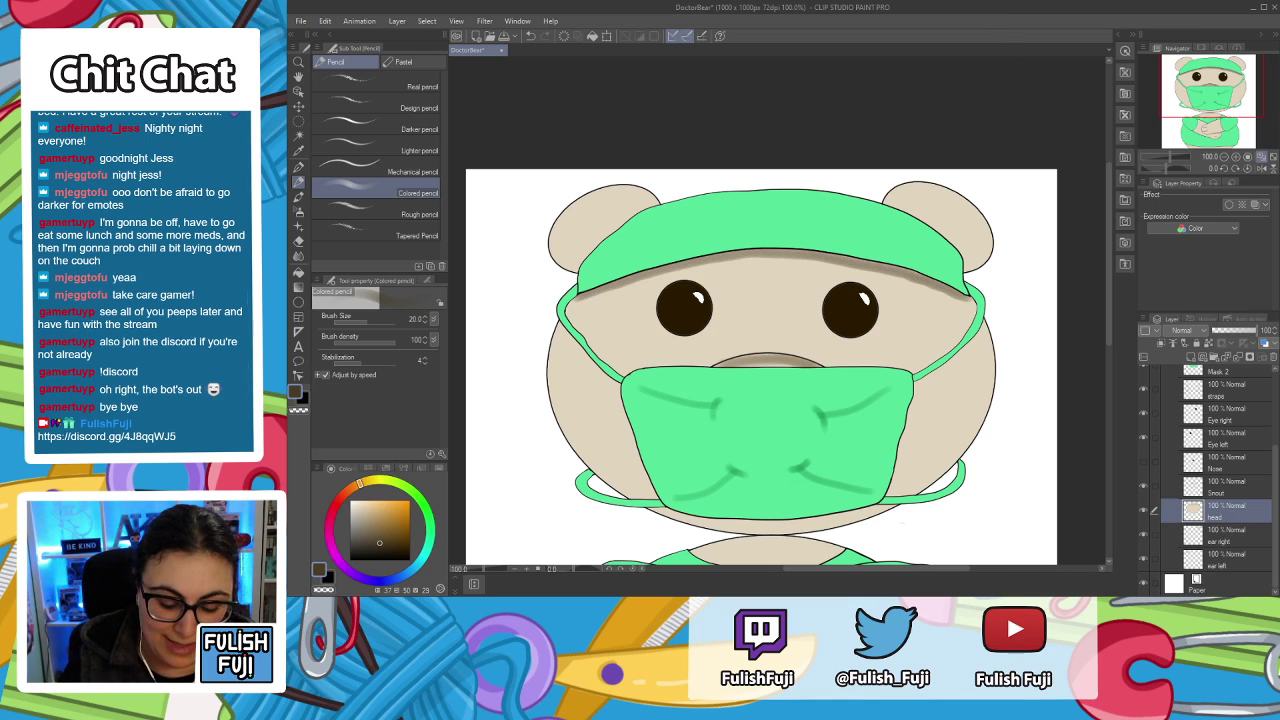
key("space")
left_click_drag(857, 357, 868, 327)
scroll(866, 246, "down", 1)
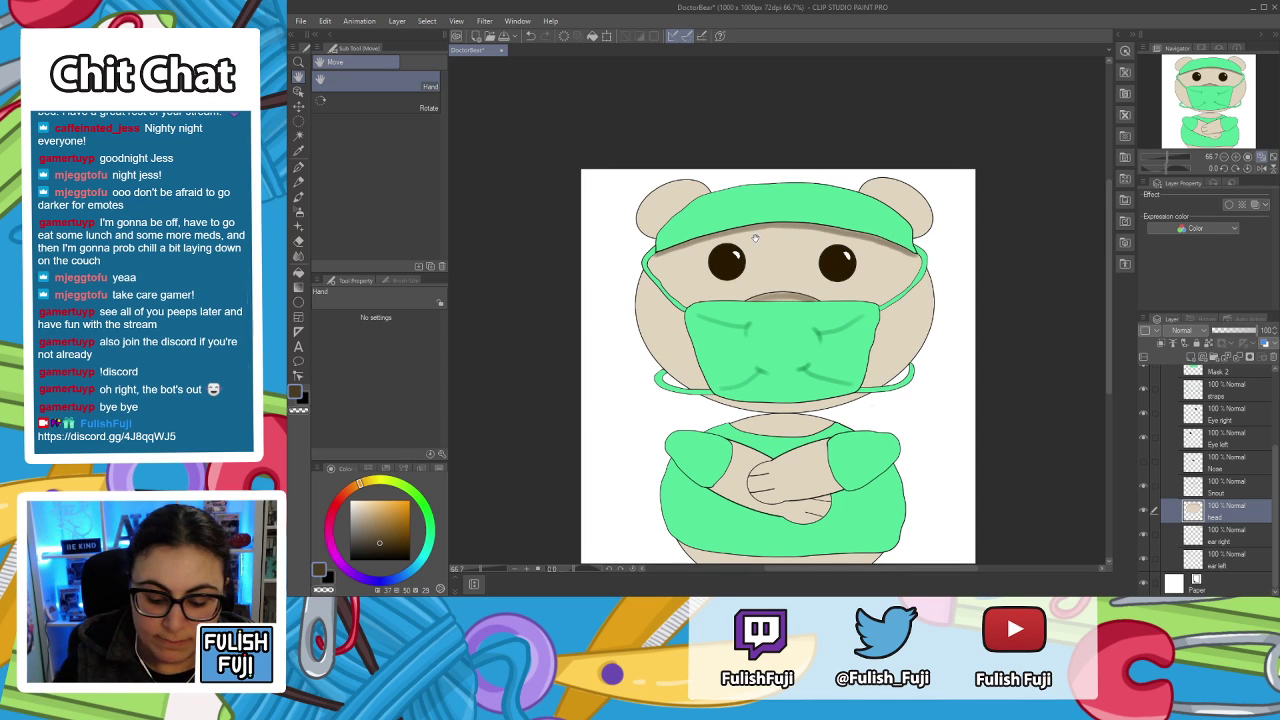
scroll(755, 238, "up", 3)
scroll(861, 305, "up", 1)
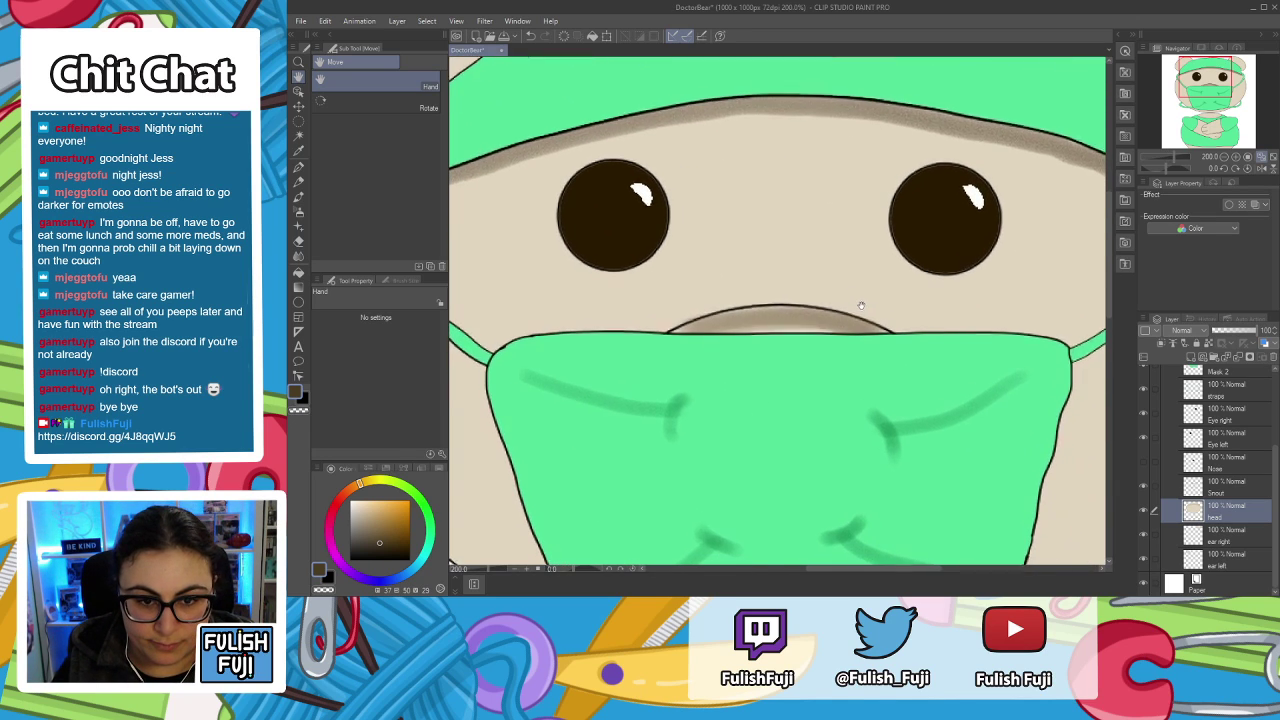
Darken the snout shading along its upper outline above the mask with the Colored pencil on the Snout layer.
left_click_drag(861, 305, 856, 306)
key("p")
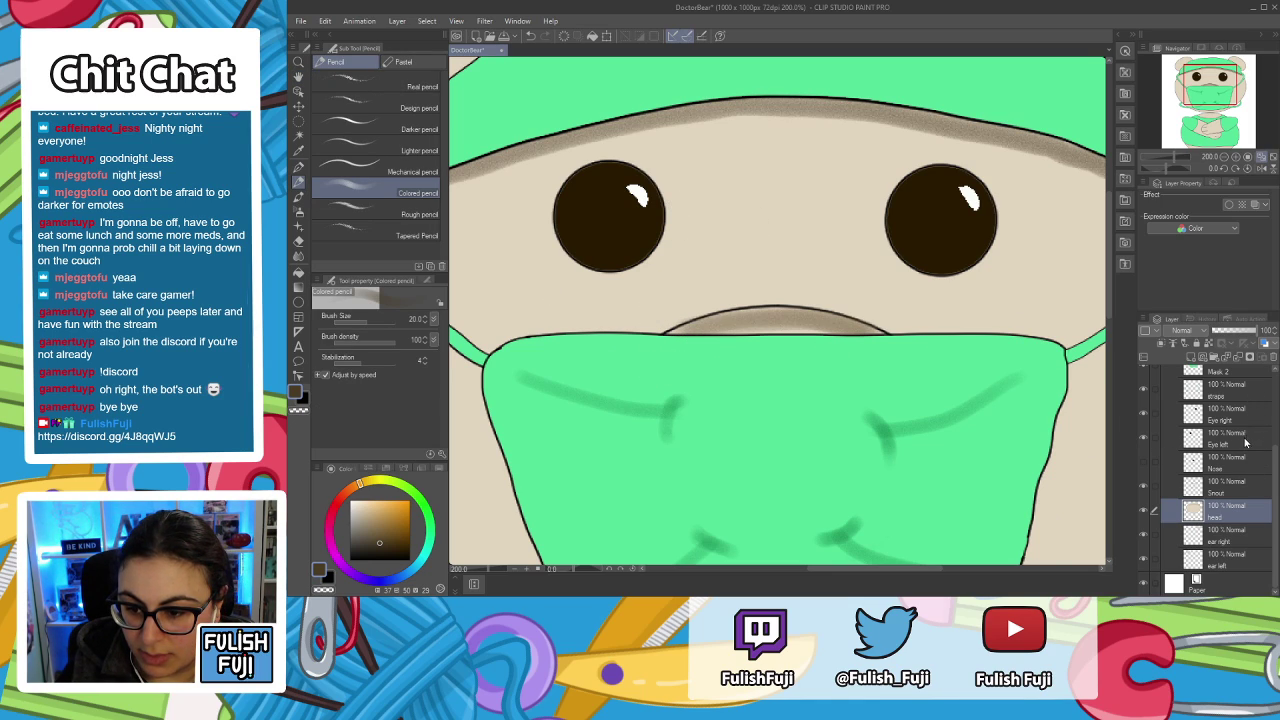
left_click(1267, 492)
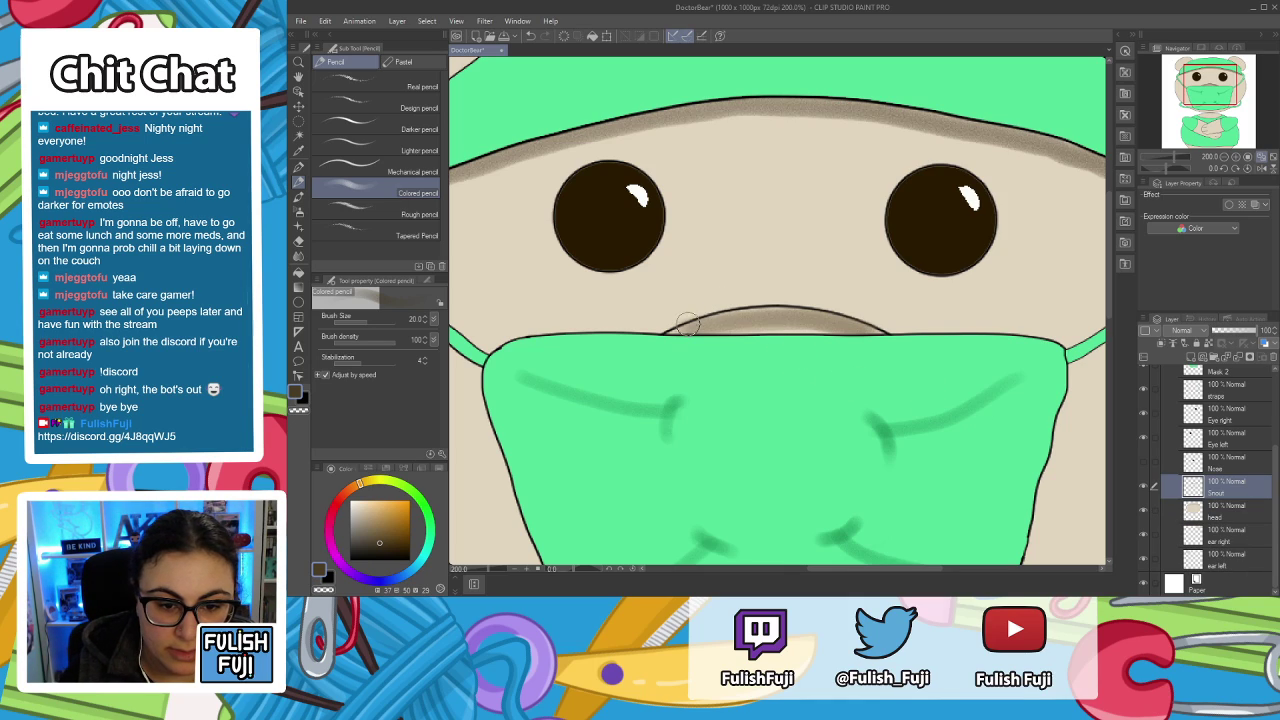
mouse_move(691, 330)
left_mouse_down()
mouse_move(811, 321)
mouse_move(884, 345)
left_mouse_up()
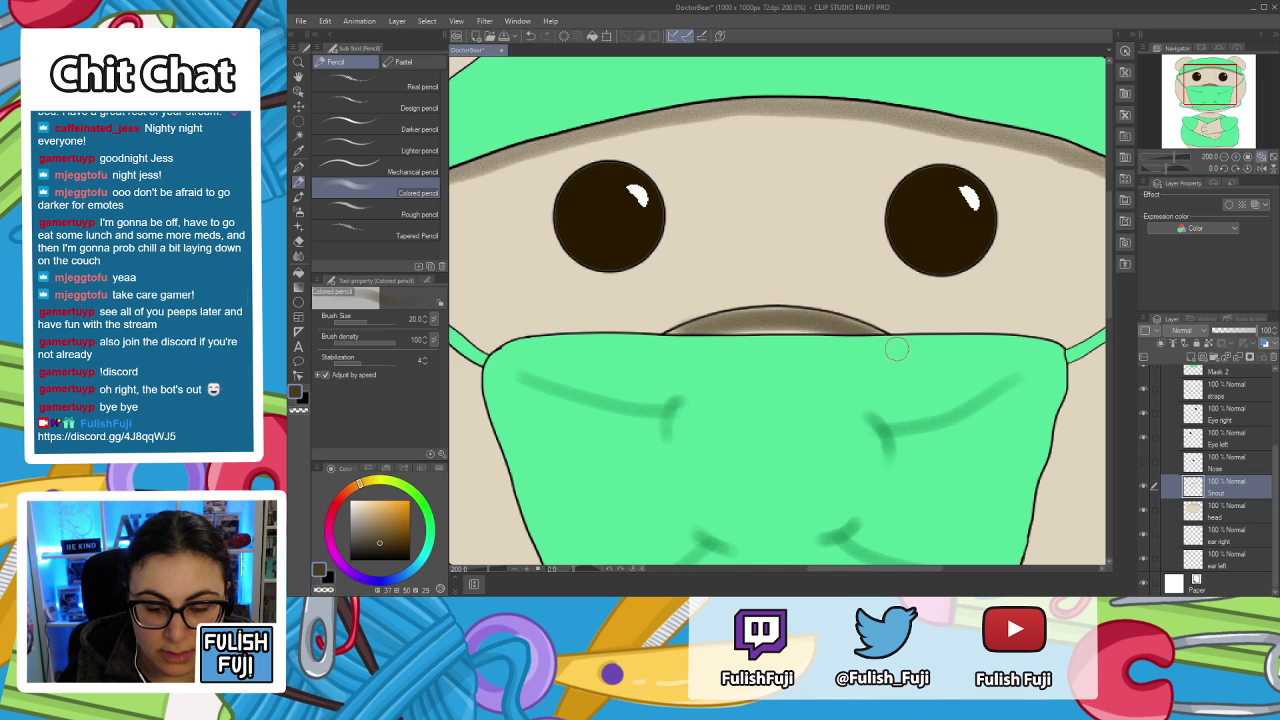
scroll(672, 295, "down", 8)
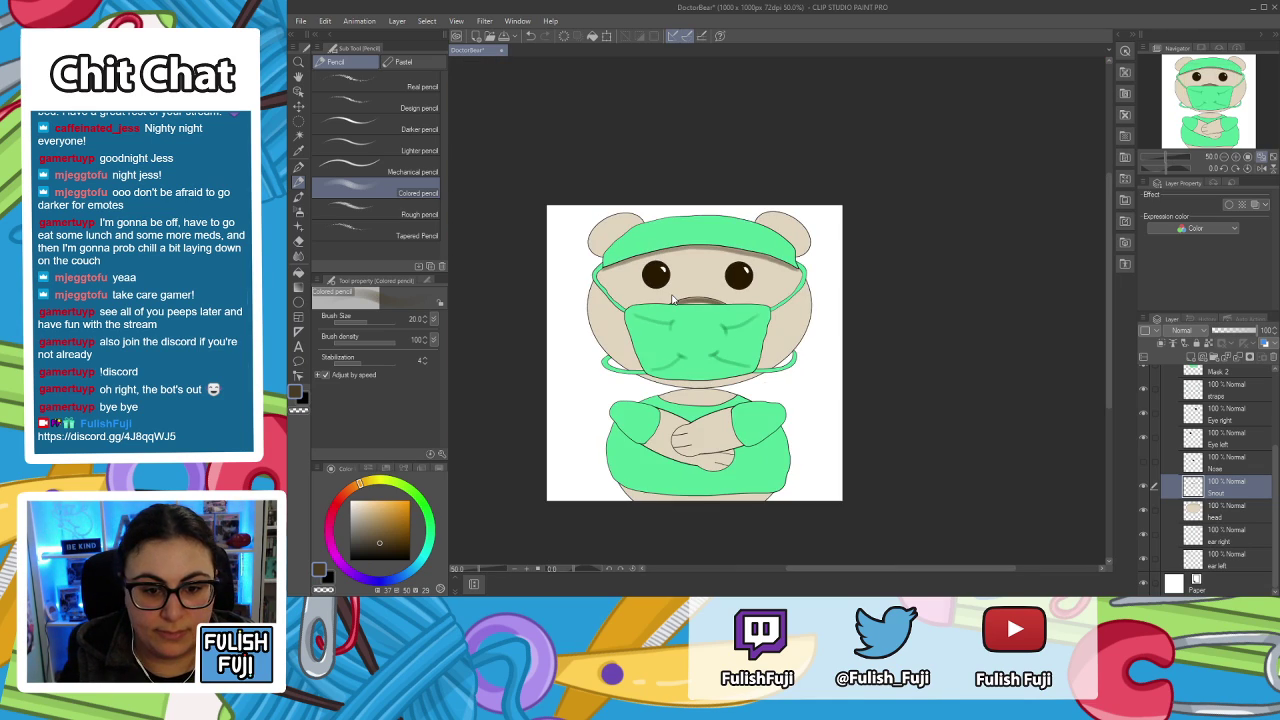
scroll(672, 298, "down", 1)
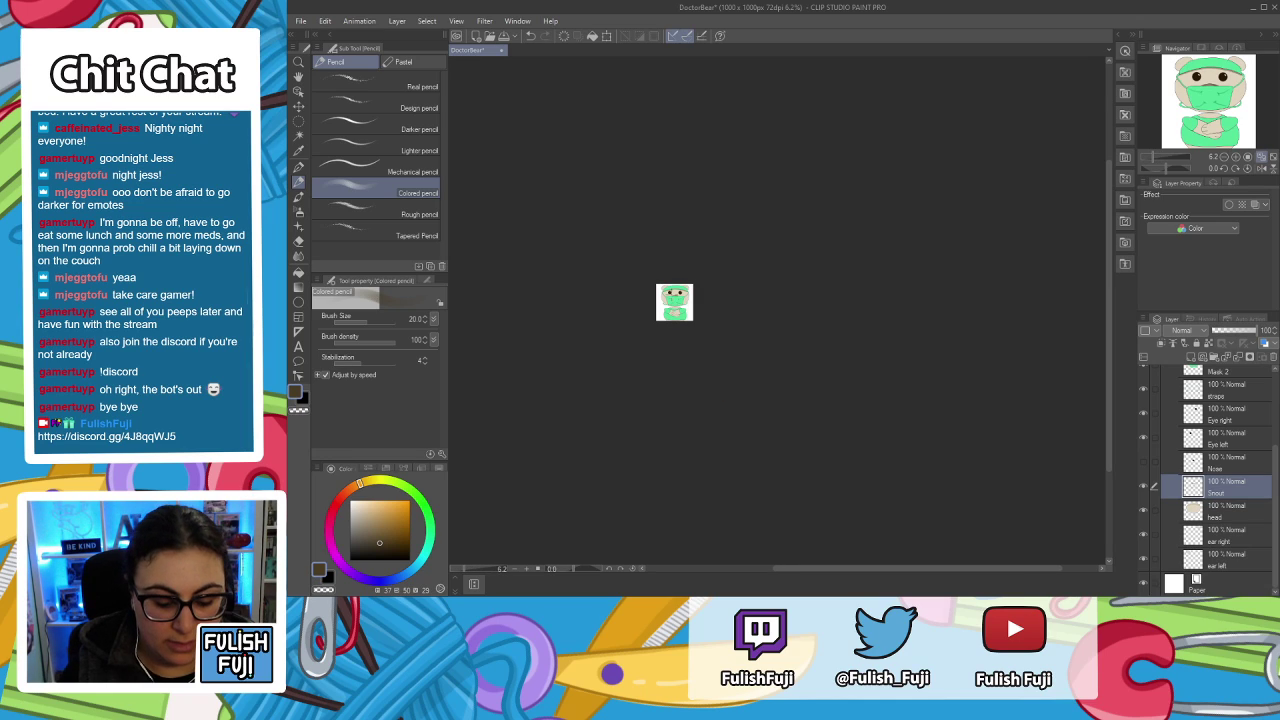
key("space")
left_click_drag(663, 354, 773, 382)
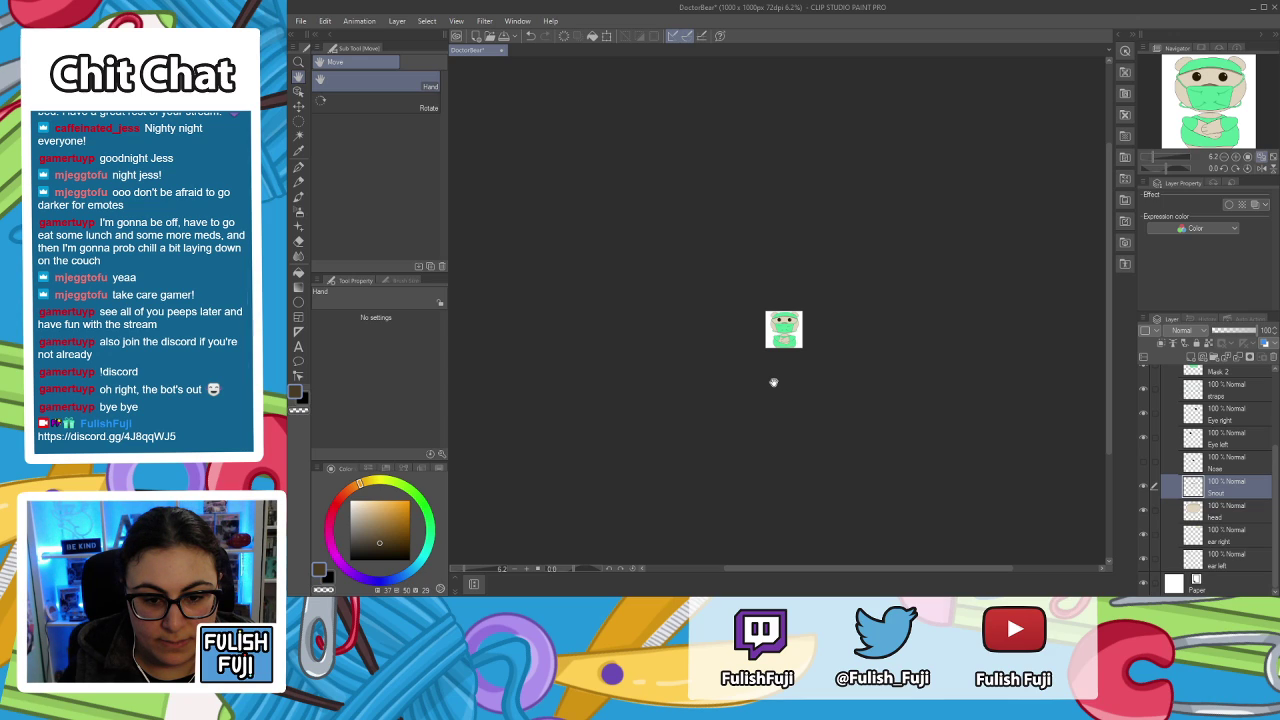
scroll(773, 382, "up", 3)
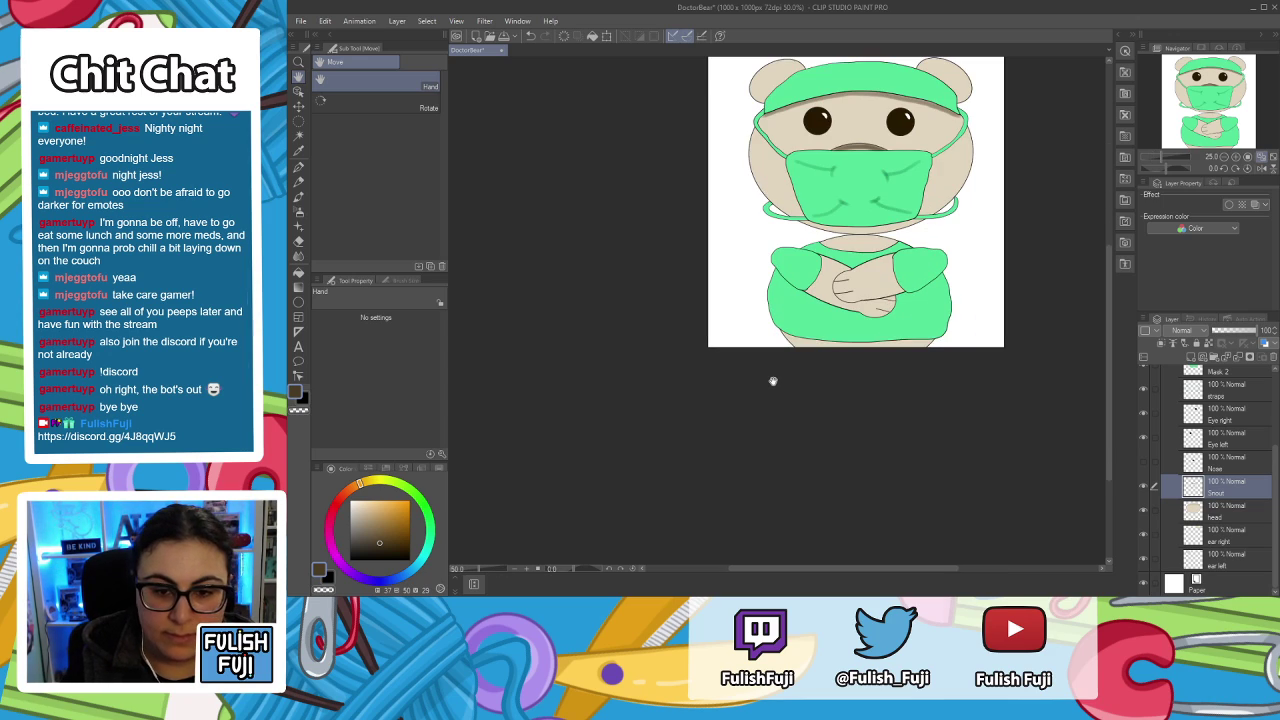
Shade the chin along the mask's lower edge with the brown Colored pencil on the head layer.
left_click(1274, 160)
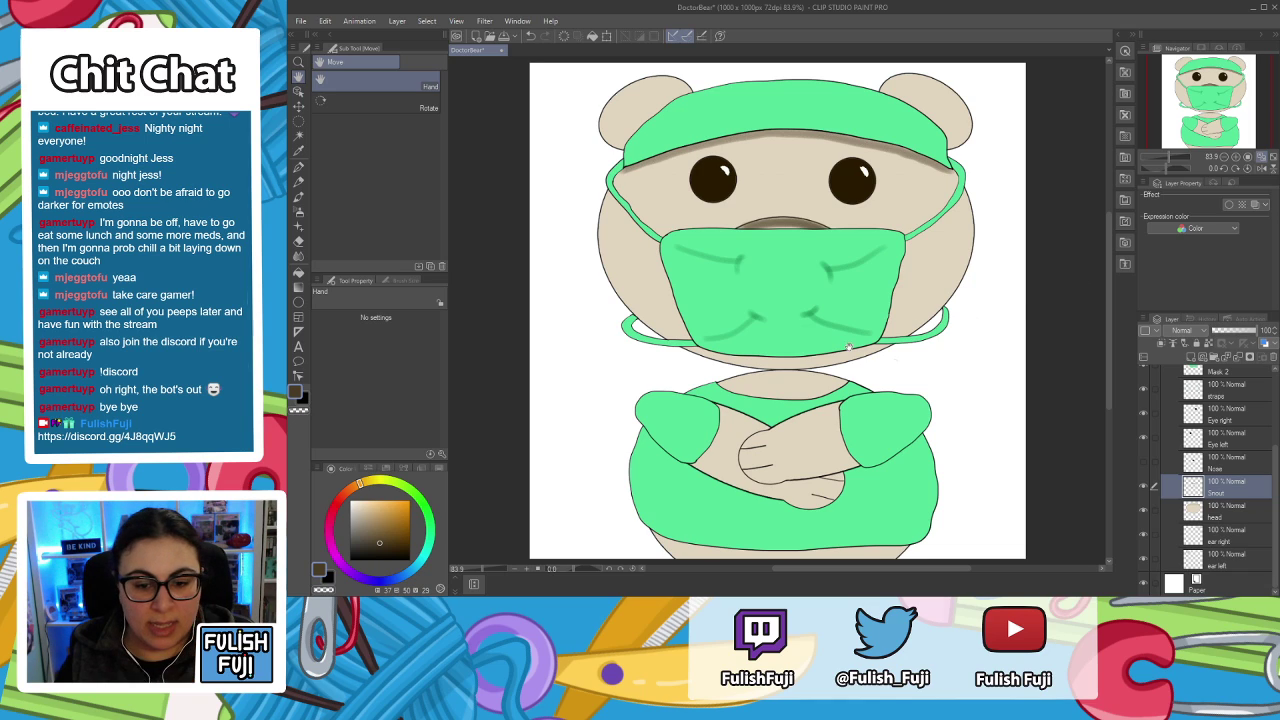
scroll(768, 335, "up", 4)
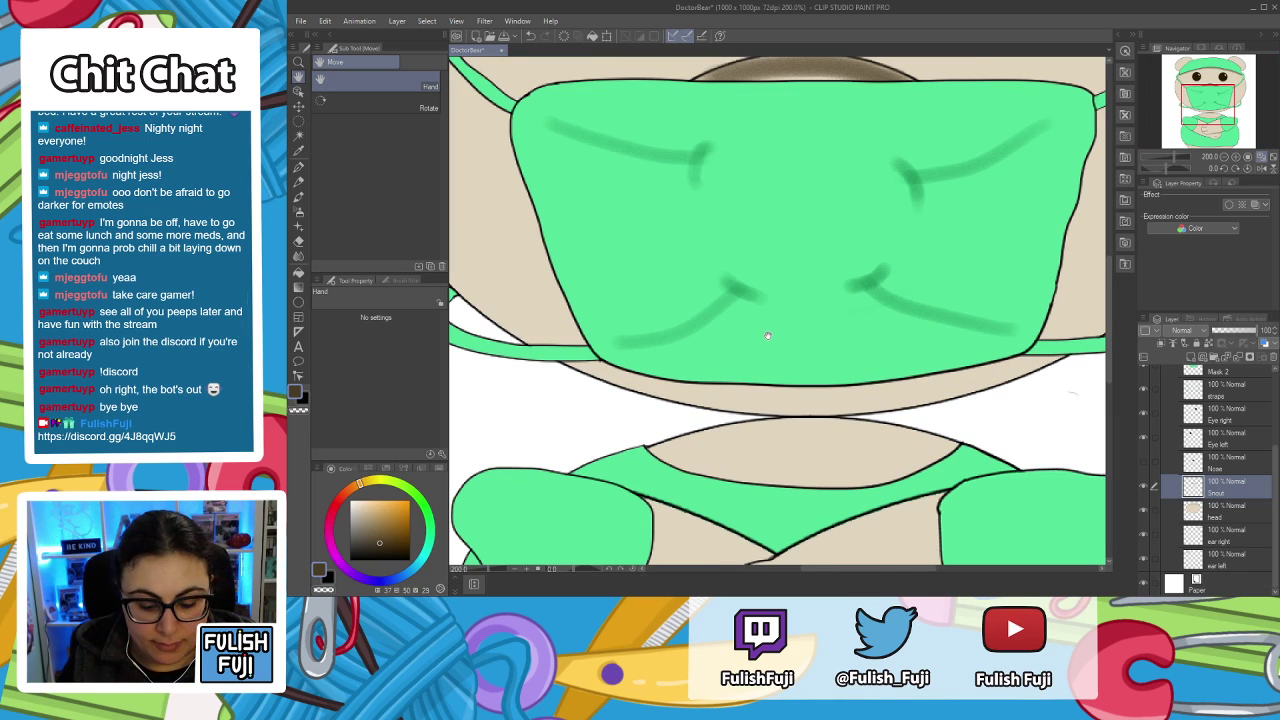
key("p")
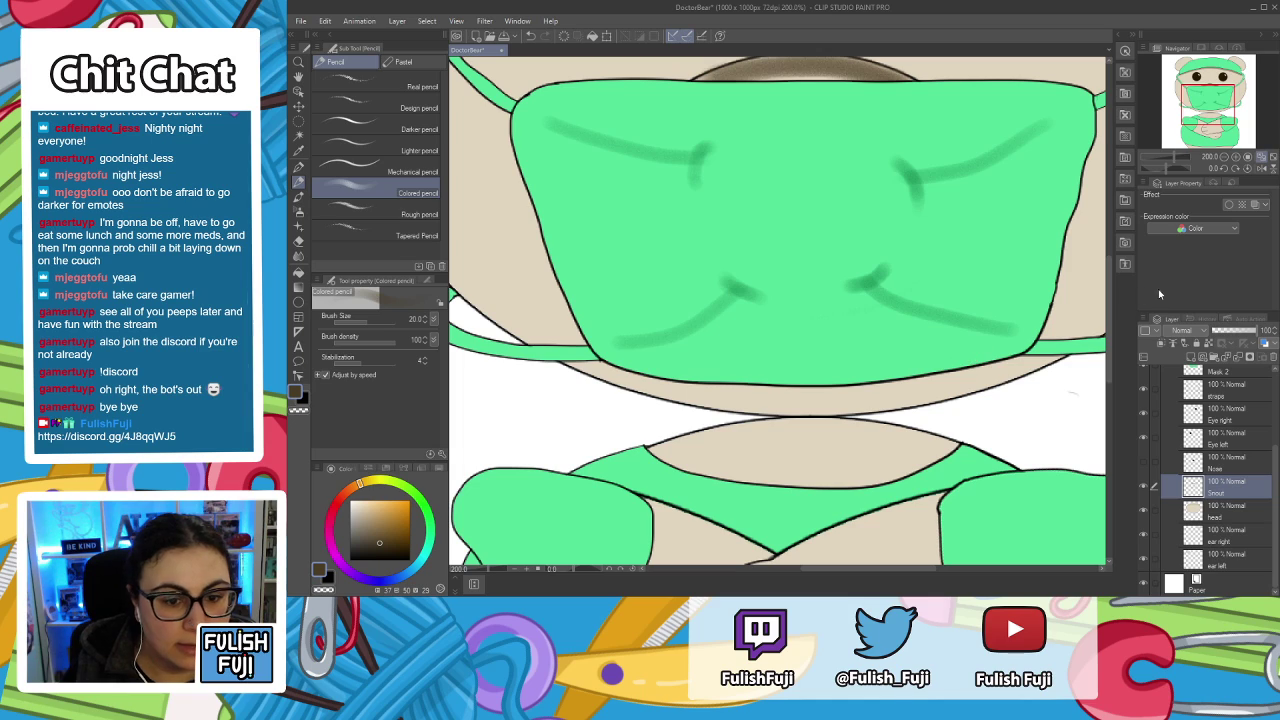
left_click(1230, 512)
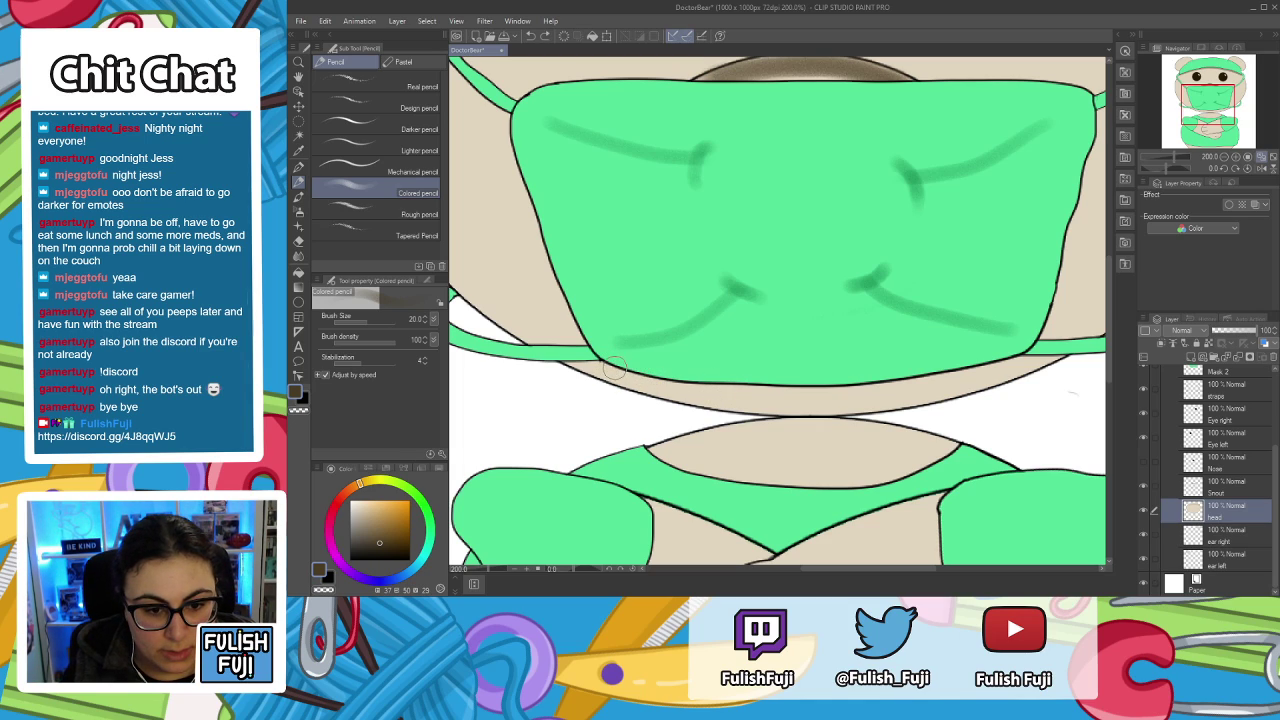
mouse_move(604, 363)
left_mouse_down()
mouse_move(682, 381)
mouse_move(868, 386)
mouse_move(1034, 350)
left_mouse_up()
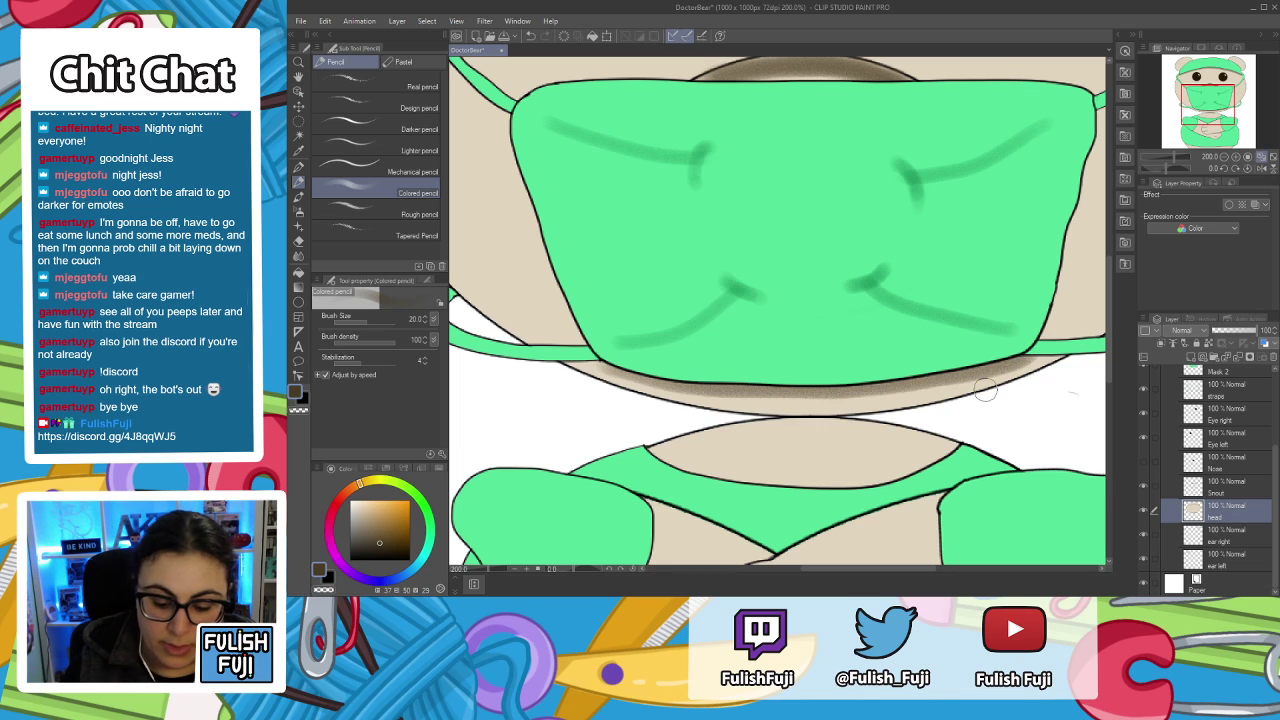
Examine how the chin, snout and forehead shading read together at thumbnail size and up close.
scroll(990, 395, "down", 5)
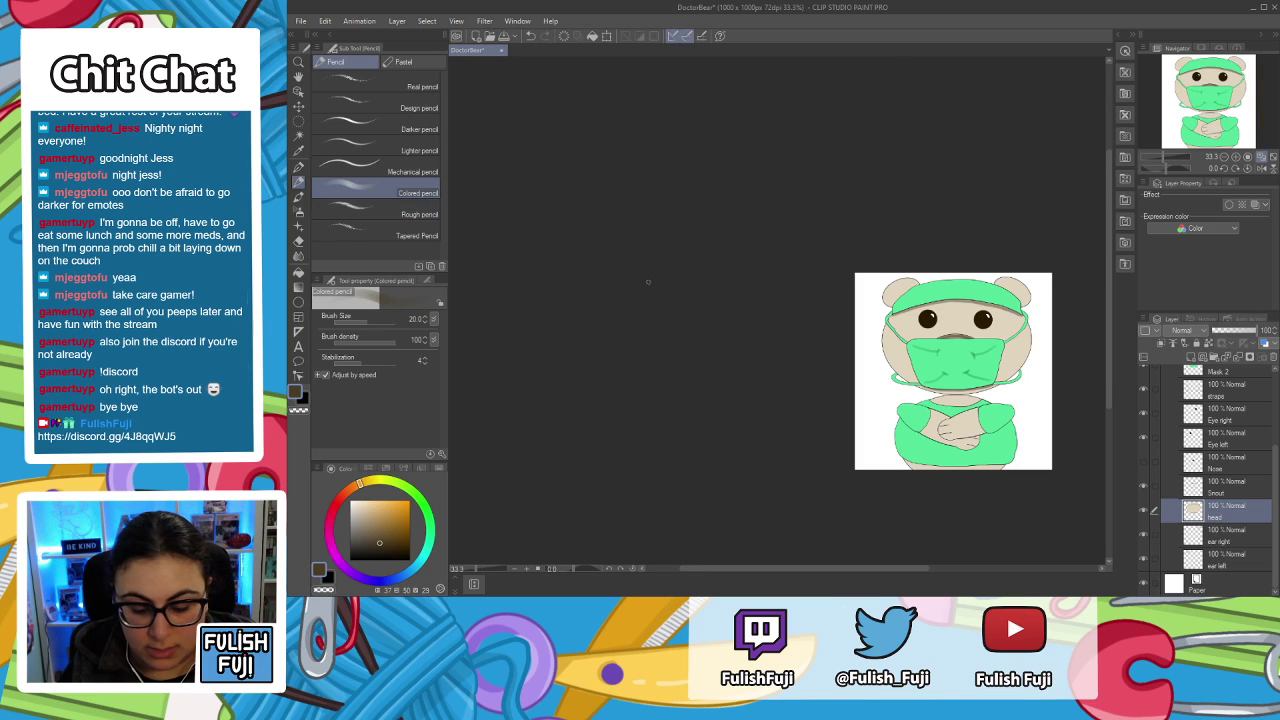
key("space")
left_click_drag(1007, 382, 805, 303)
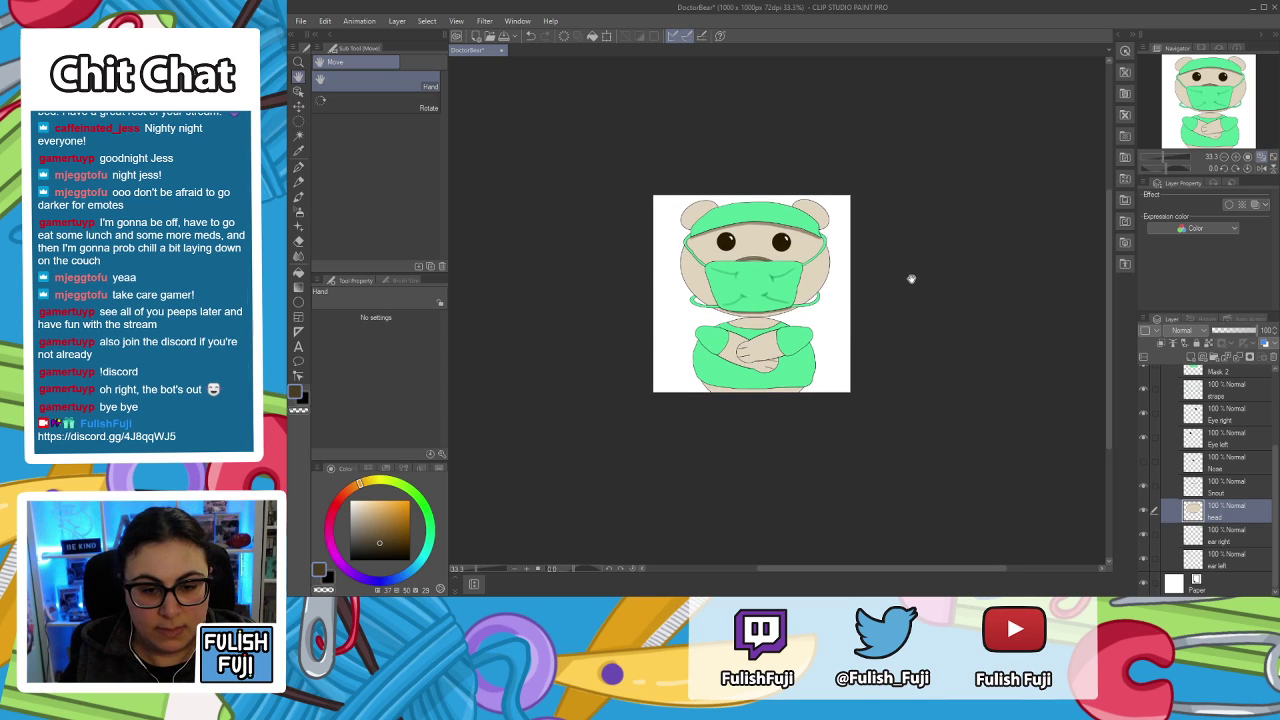
scroll(883, 238, "down", 1)
scroll(883, 238, "down", 4)
left_click_drag(763, 234, 702, 293)
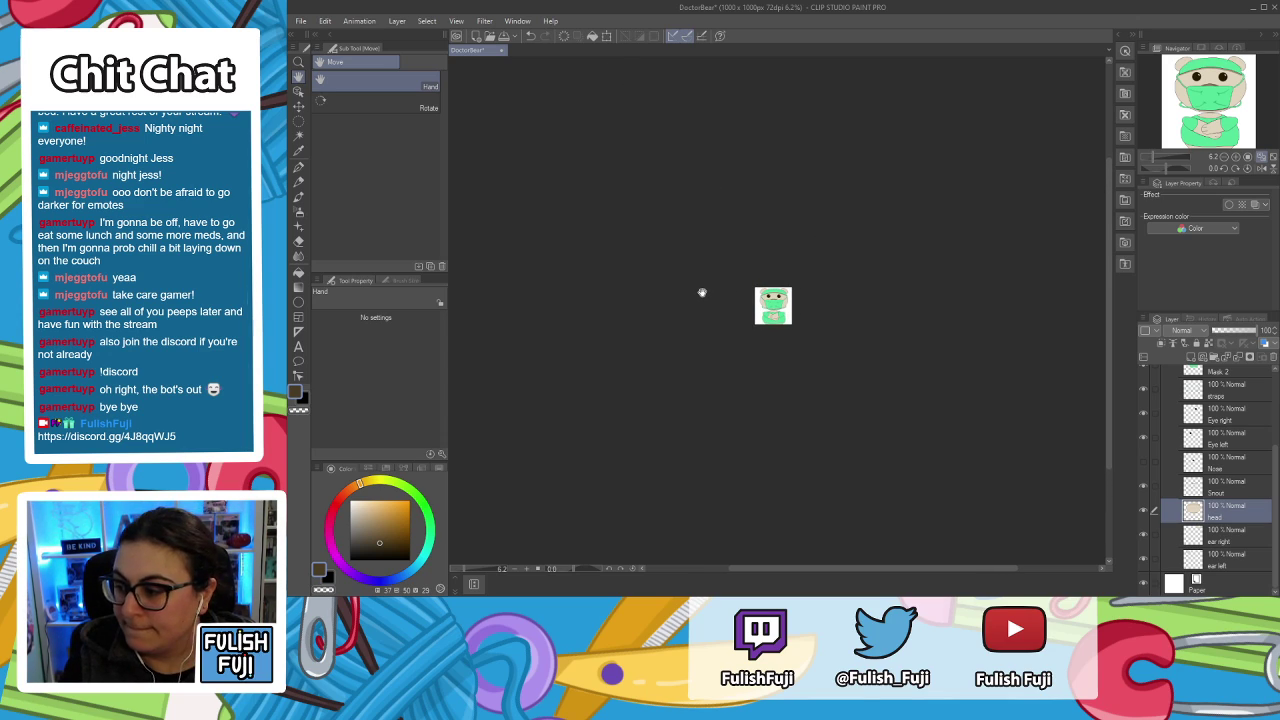
key("ctrl+plus")
key("ctrl+plus")
key("ctrl+plus")
key("ctrl+plus")
key("ctrl+plus")
left_click_drag(702, 292, 584, 205)
scroll(849, 244, "up", 1)
scroll(849, 244, "up", 1)
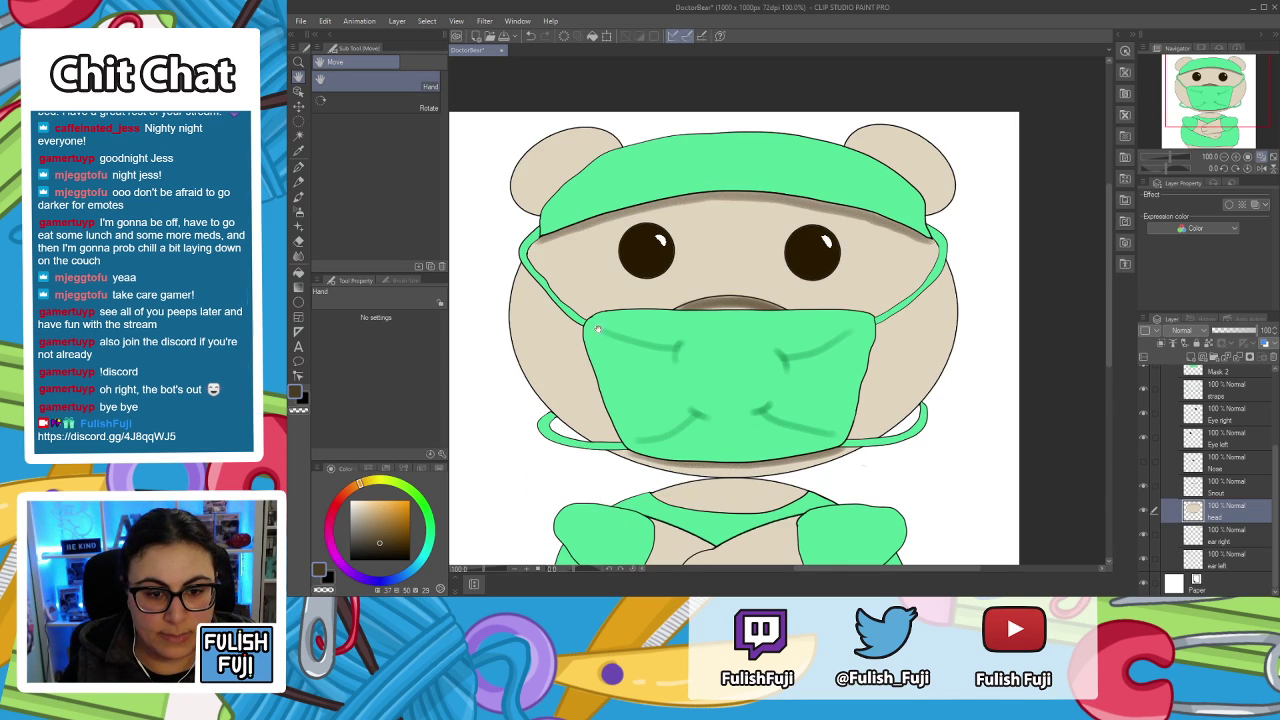
scroll(593, 328, "down", 1)
scroll(703, 297, "up", 1)
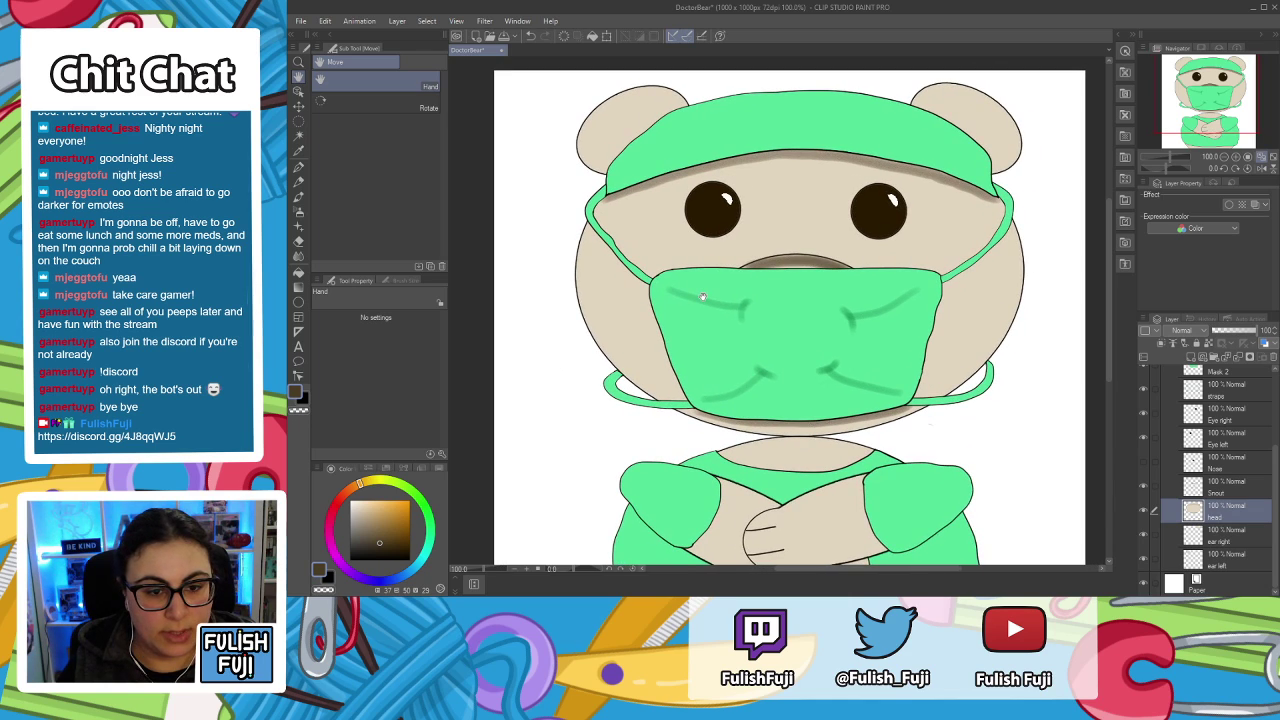
left_click_drag(703, 297, 698, 335)
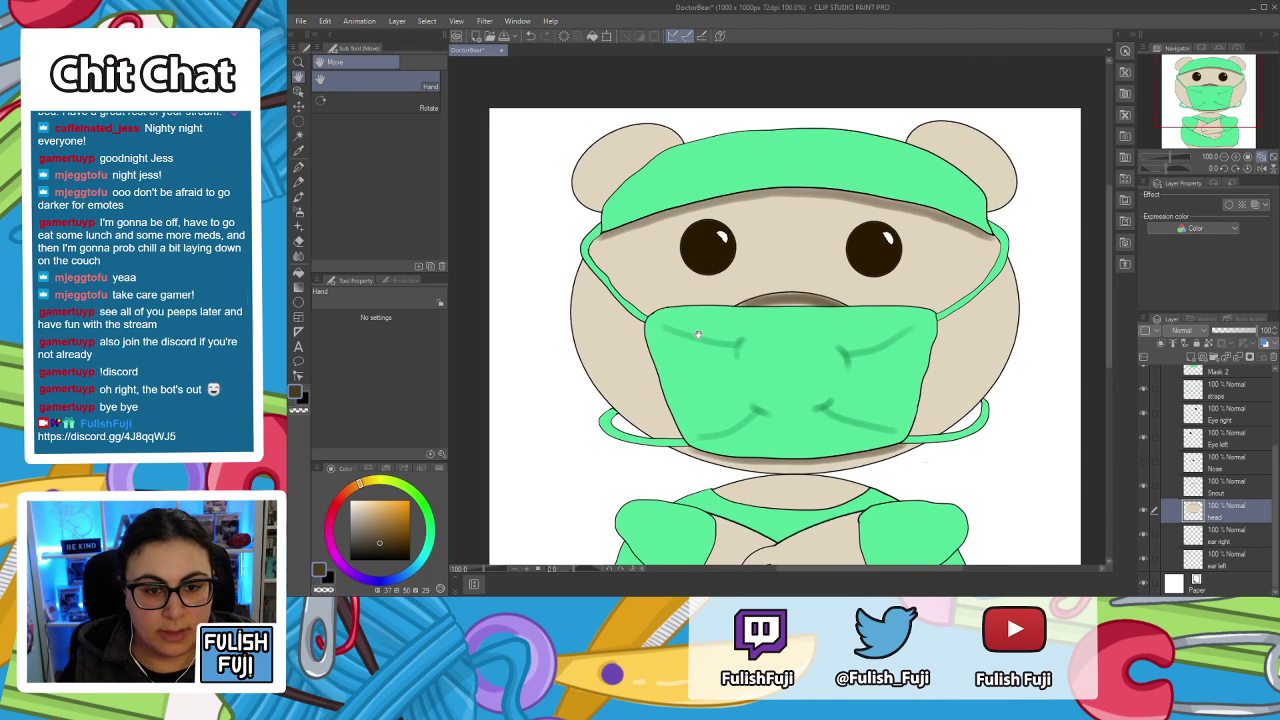
Shade the left ear along the cap's edge with the Colored pencil on the ear left layer, and erase the spill outside the ear.
scroll(636, 160, "up", 2)
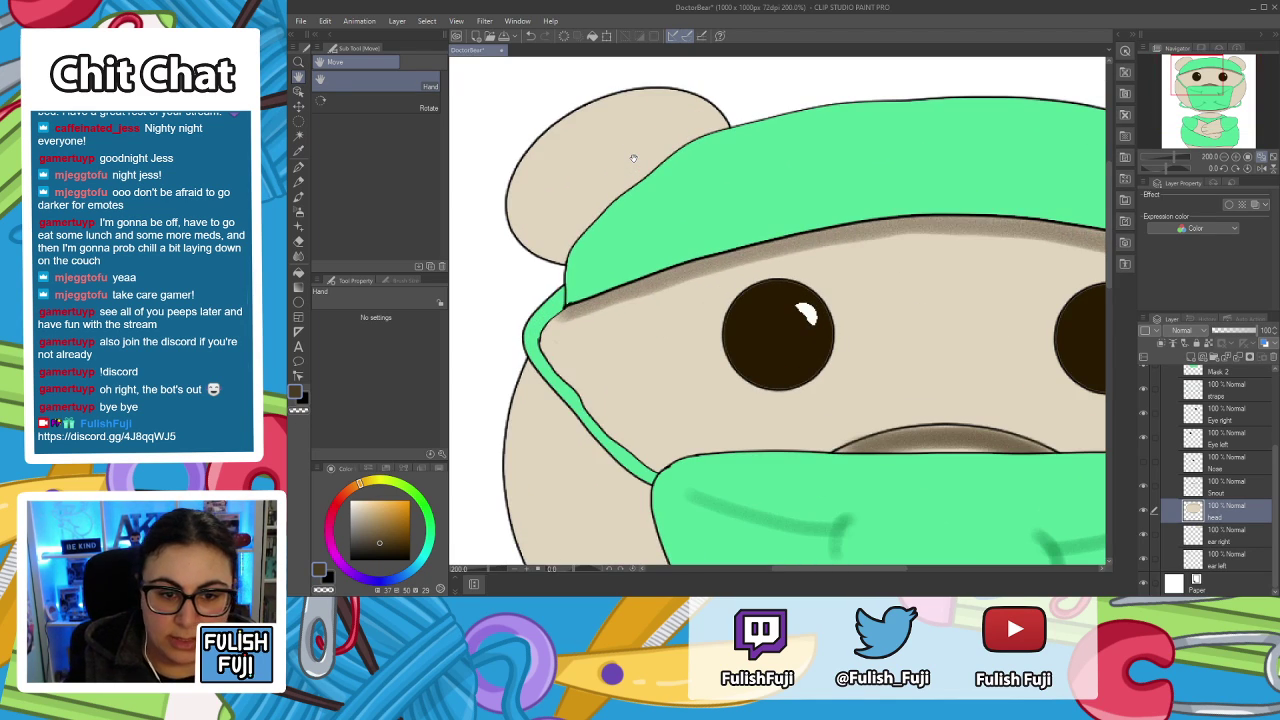
left_click(1233, 560)
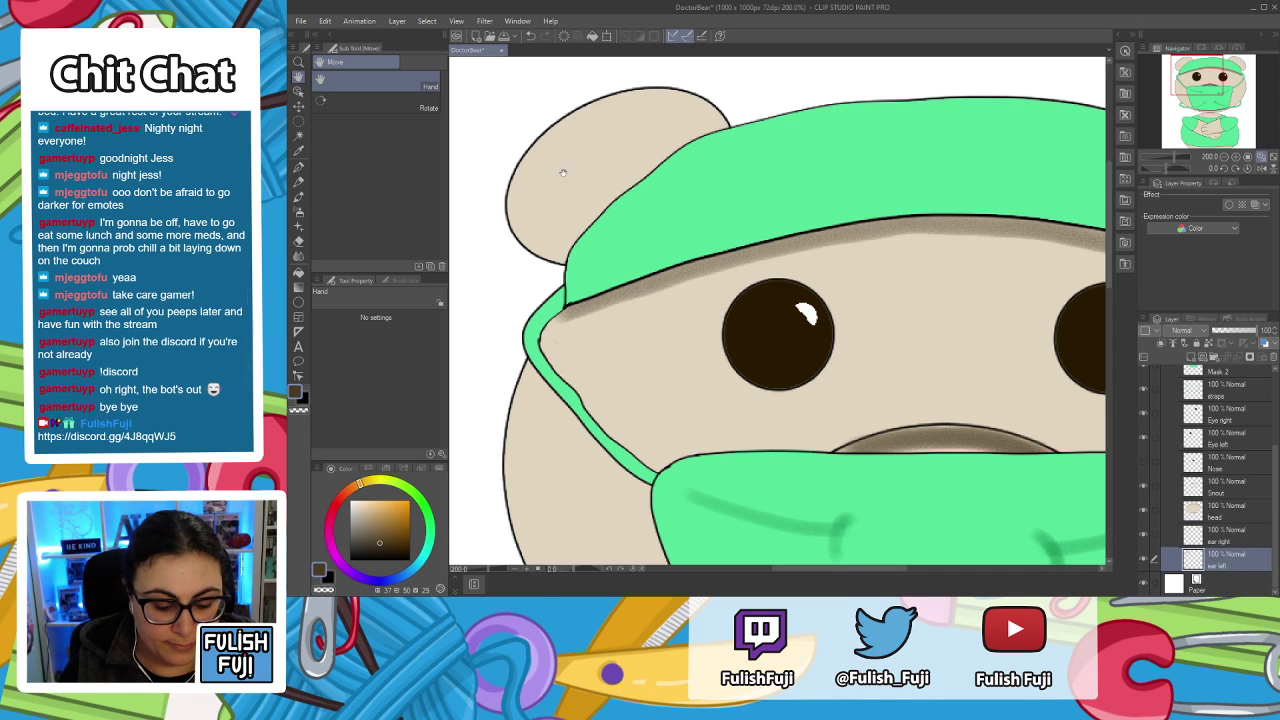
key("p")
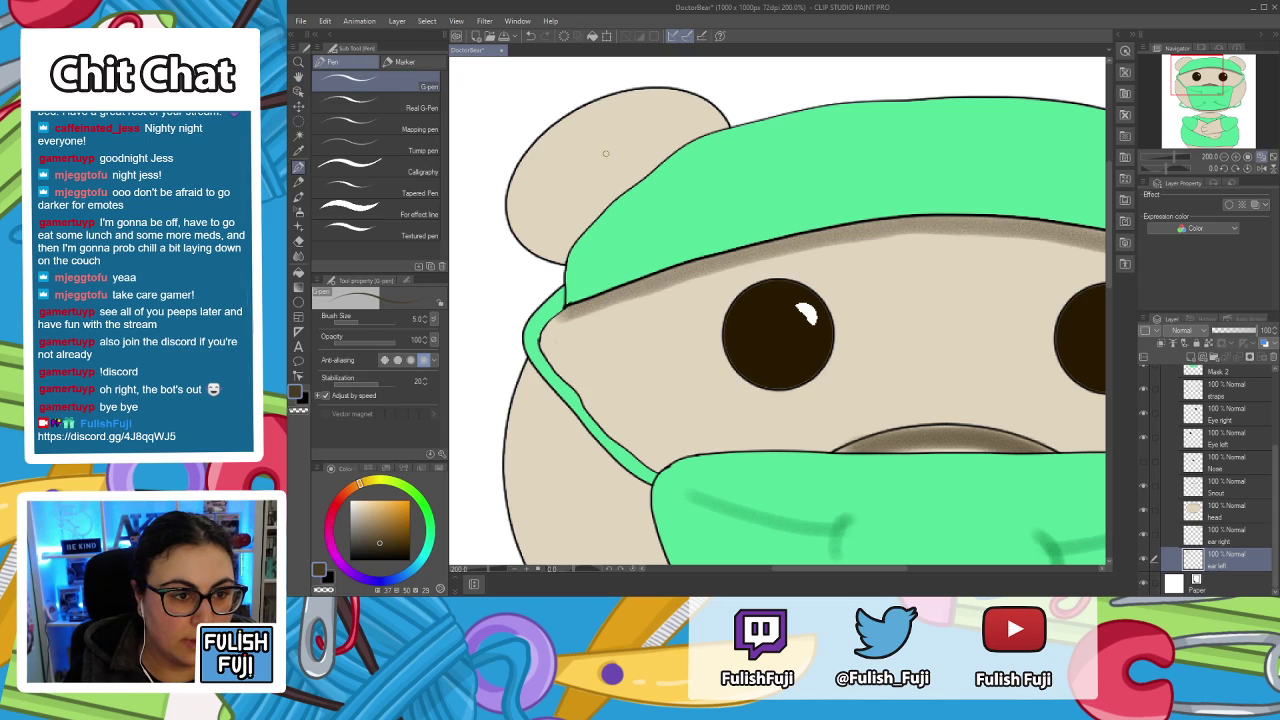
mouse_move(565, 260)
left_mouse_down()
mouse_move(620, 195)
mouse_move(728, 127)
left_mouse_up()
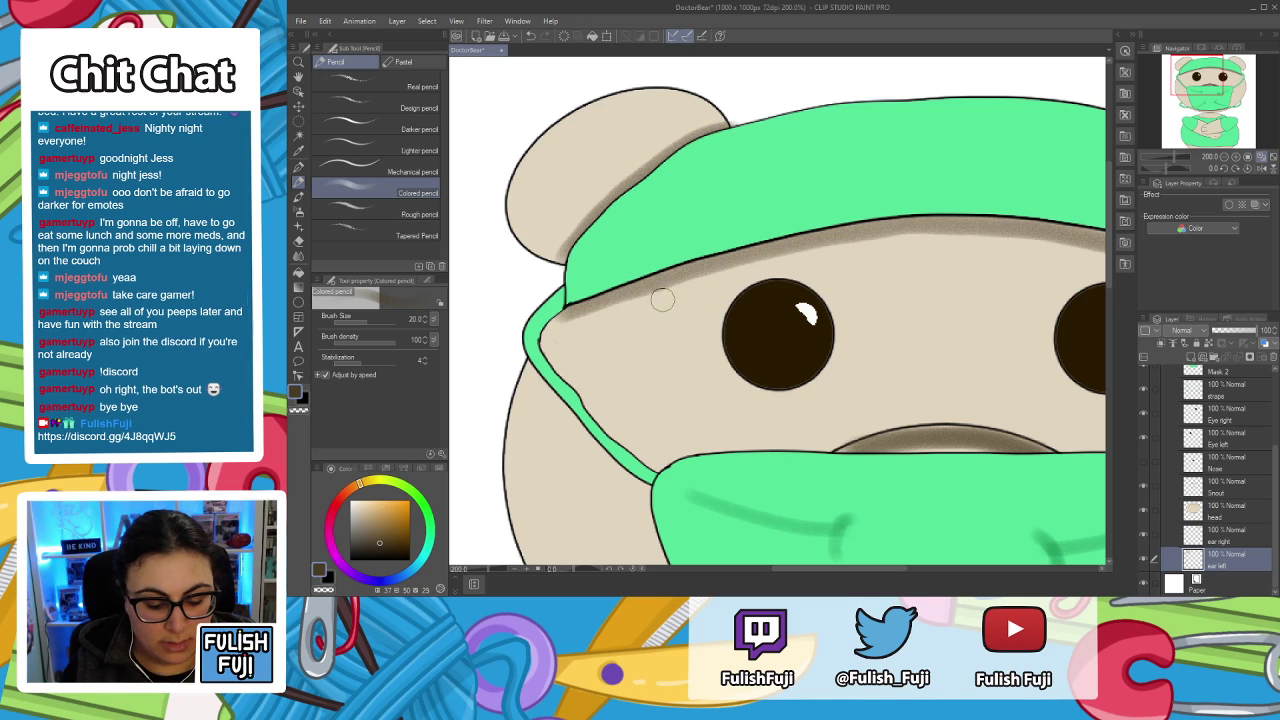
key("e")
mouse_move(750, 106)
left_mouse_down()
mouse_move(731, 116)
mouse_move(748, 125)
left_mouse_up()
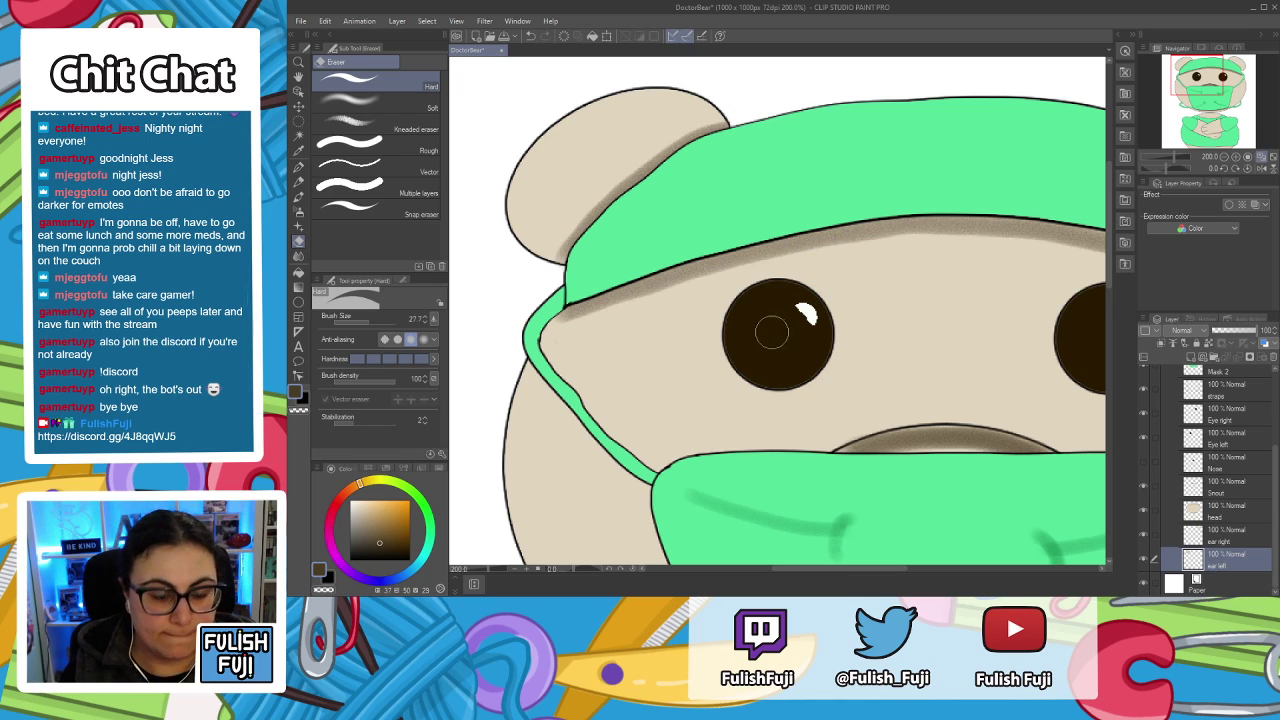
Redraw the left ear's outline in black where it meets the cap, using the G-pen at size 5.
key("p")
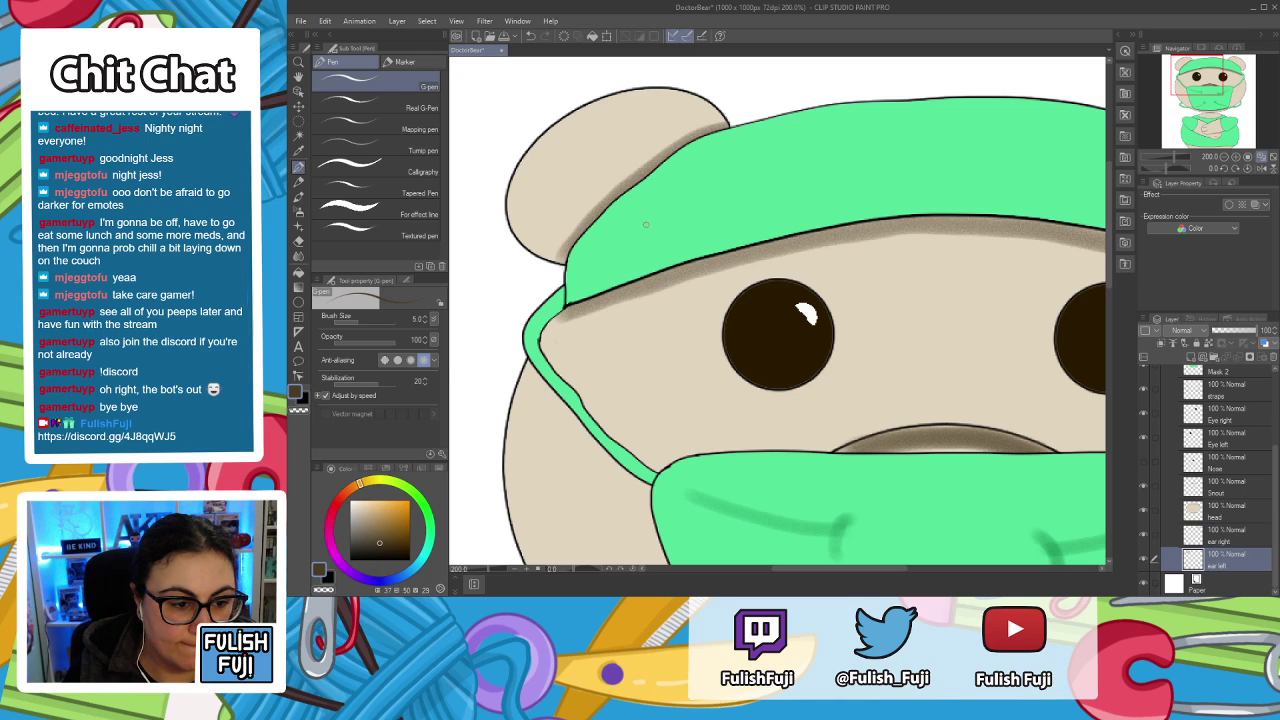
left_click(304, 400)
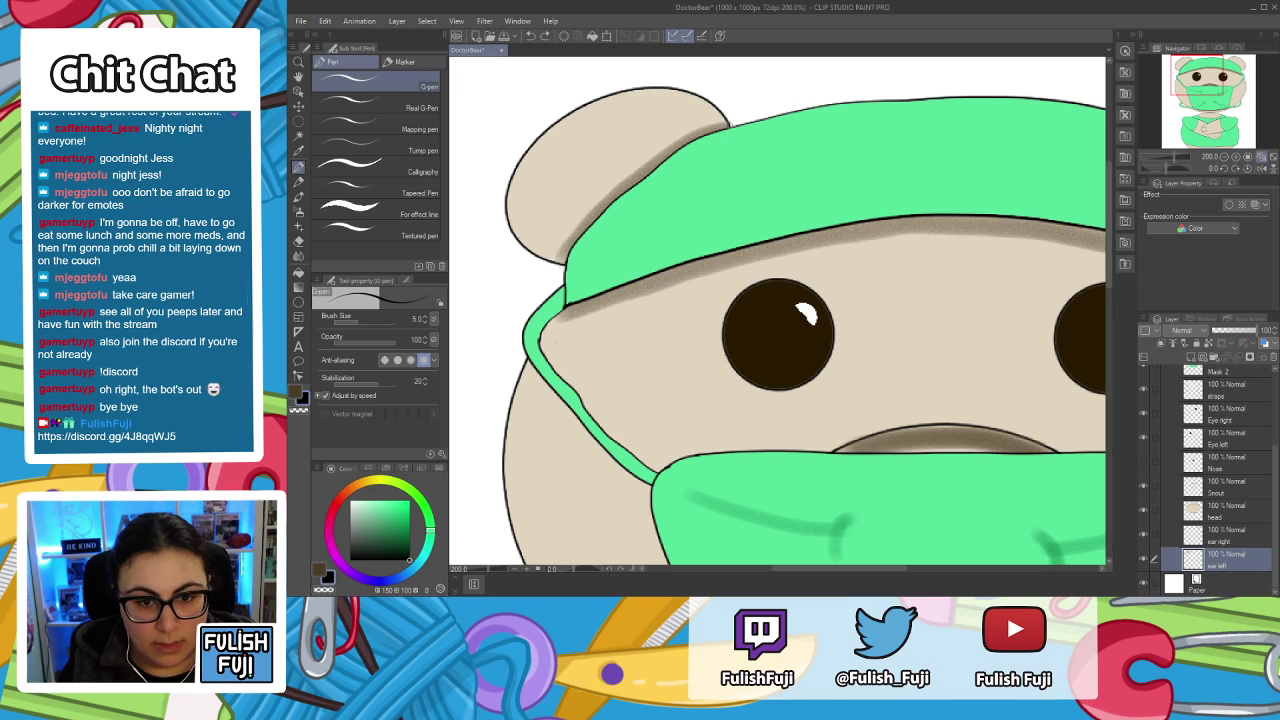
scroll(628, 58, "up", 4)
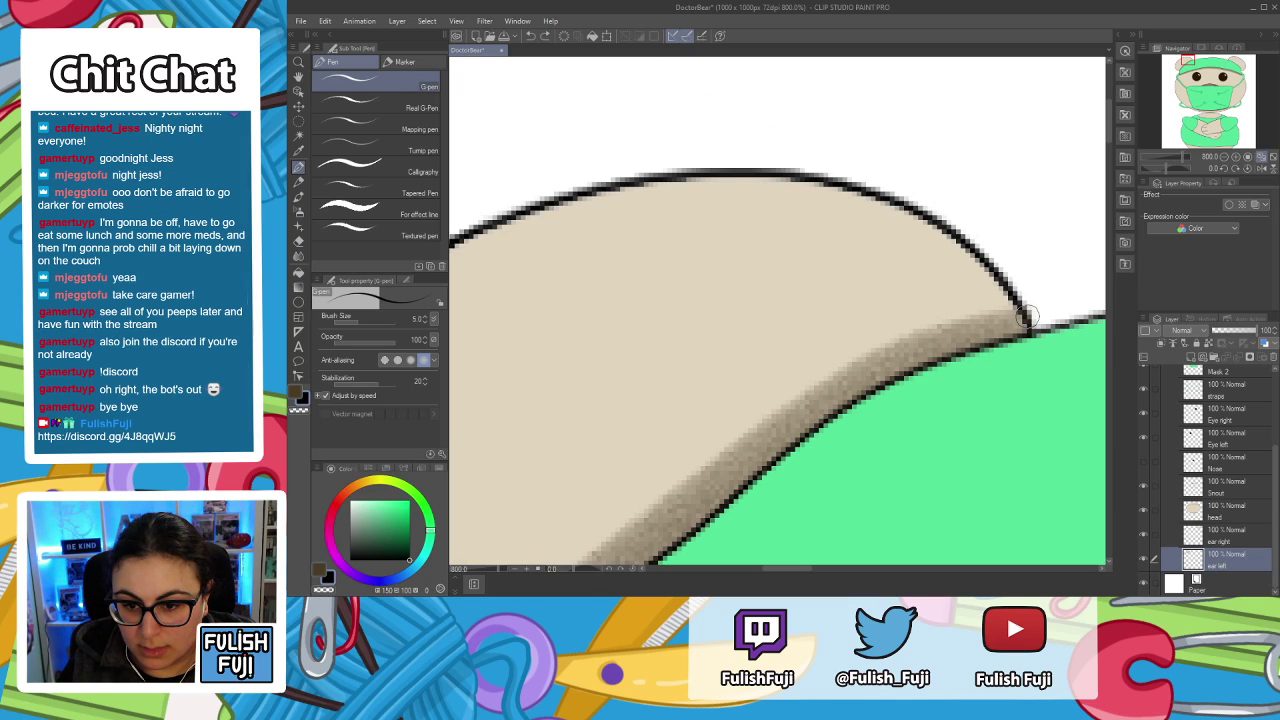
left_click_drag(1026, 318, 1034, 334)
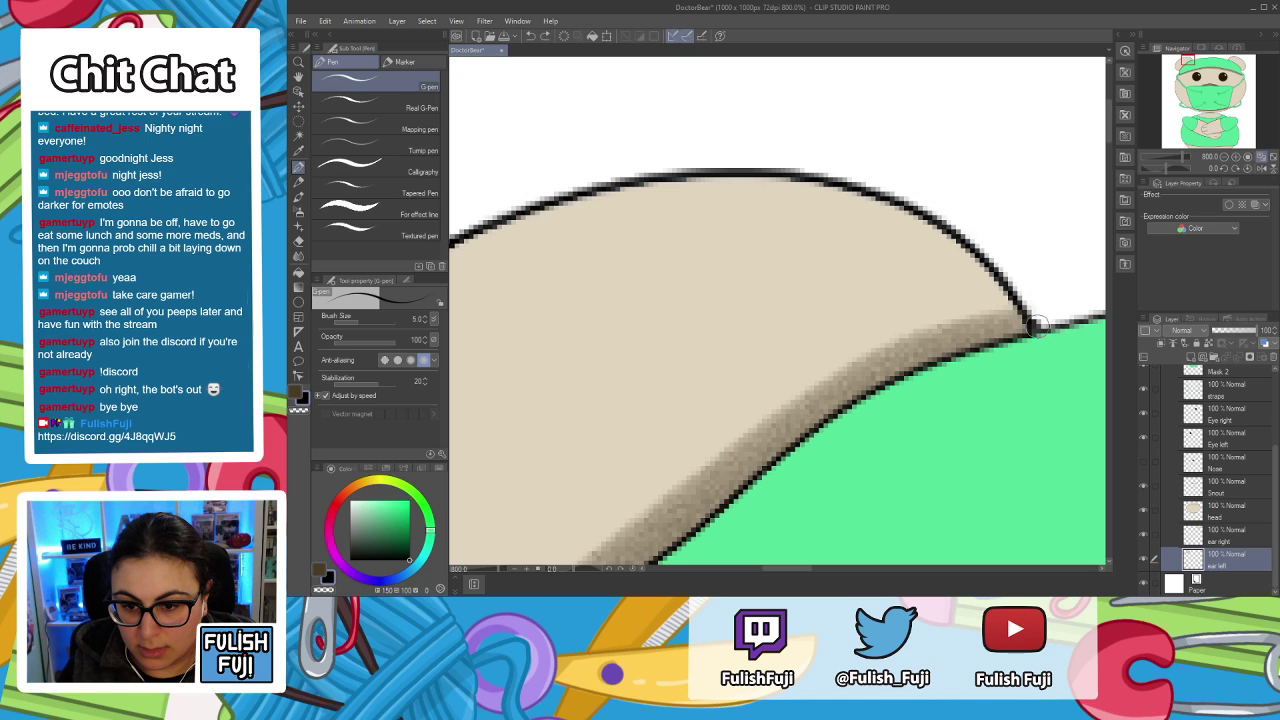
scroll(936, 358, "down", 4)
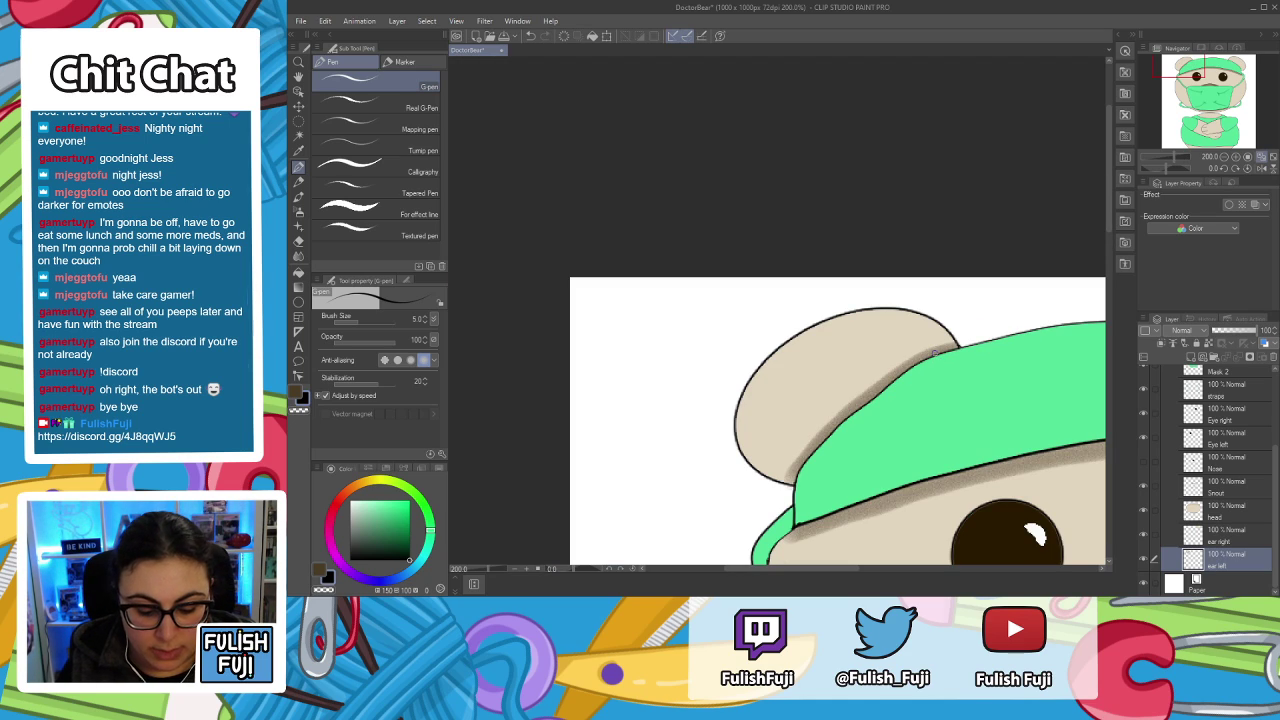
Shade the right ear along the cap's edge with the brown Colored pencil at size 20 on the ear right layer.
key("space")
left_click_drag(930, 440, 656, 274)
scroll(652, 237, "down", 1)
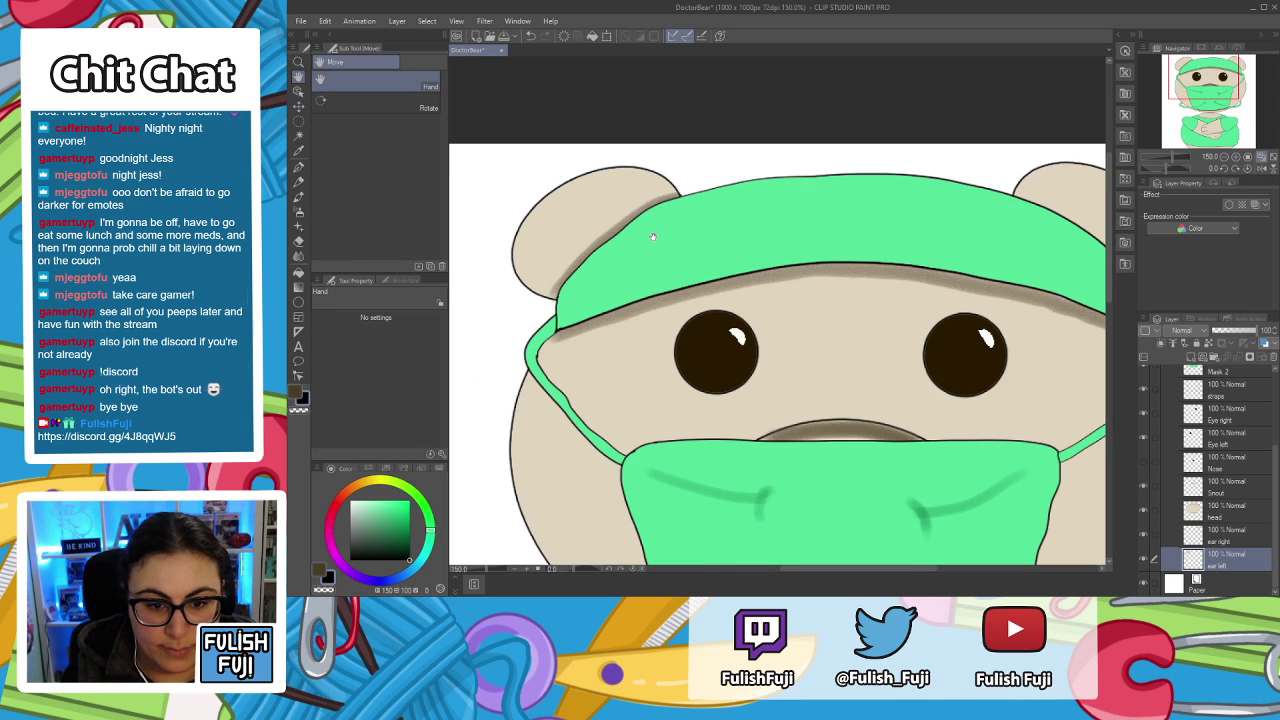
left_click_drag(693, 374, 600, 401)
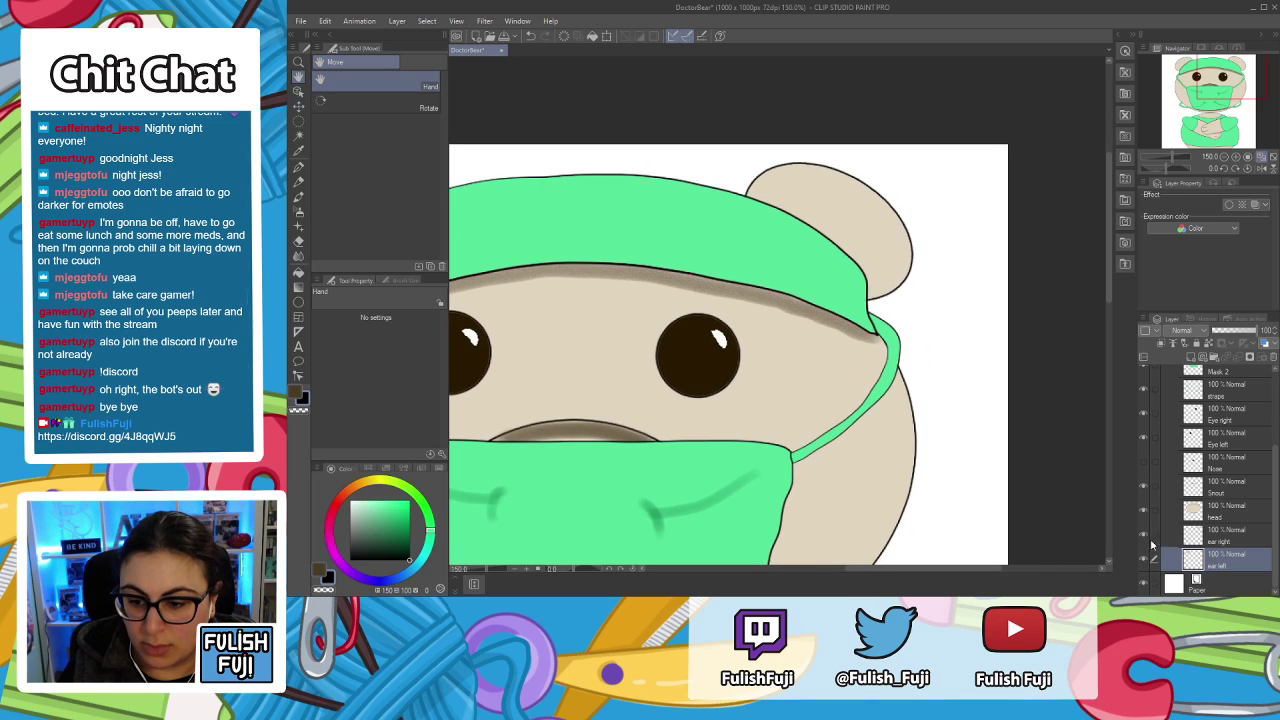
left_click(1230, 532)
key("p")
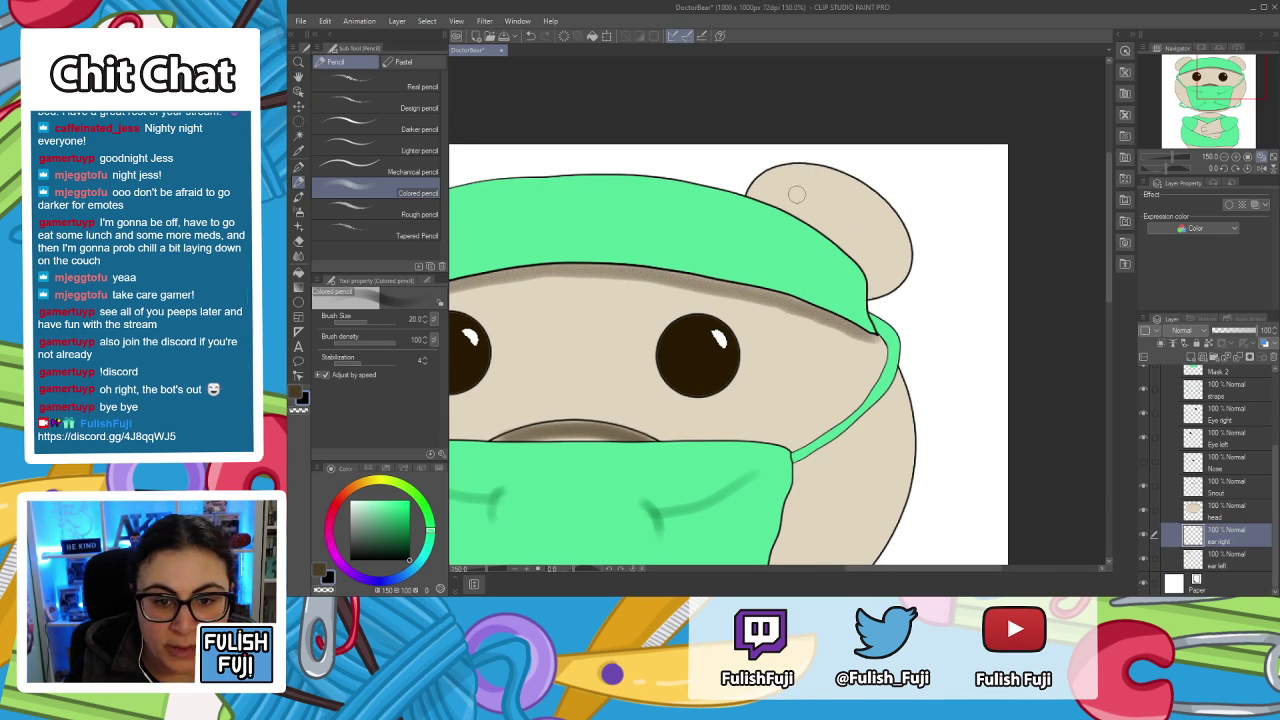
left_click(302, 398)
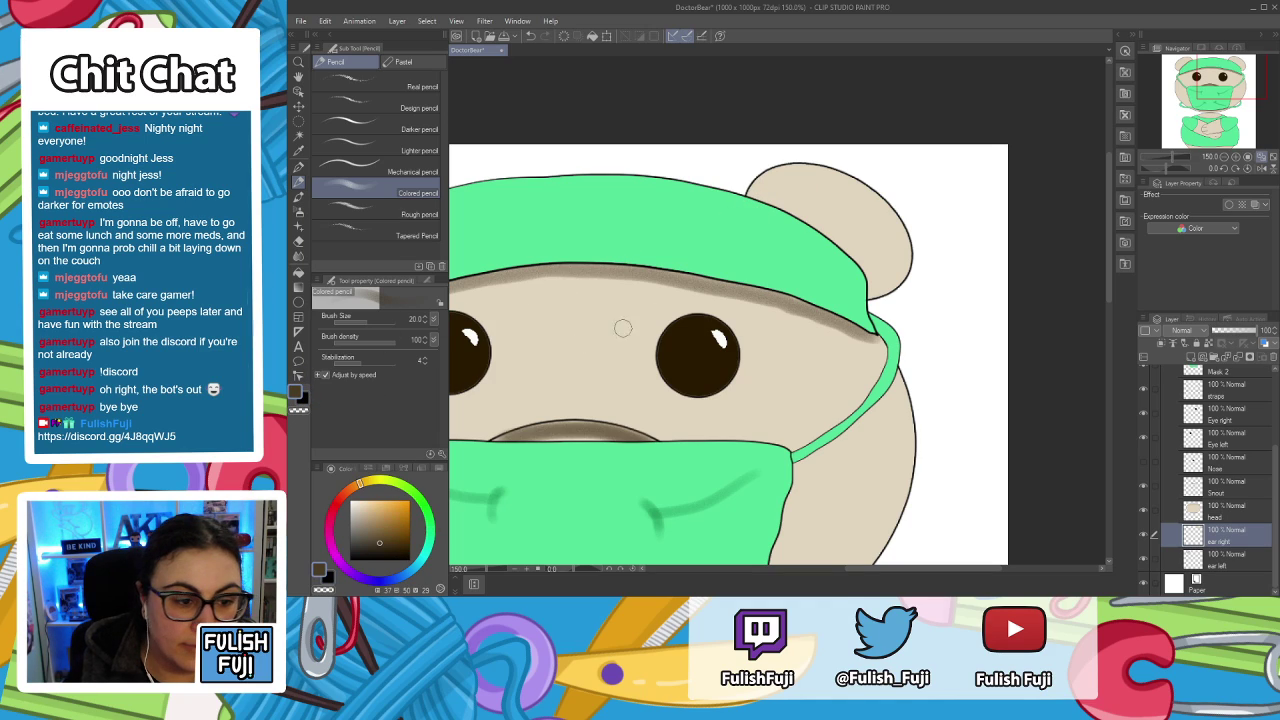
mouse_move(748, 195)
left_mouse_down()
mouse_move(832, 238)
mouse_move(863, 266)
mouse_move(867, 297)
left_mouse_up()
Examine how the ear shading reads on the whole bear, down to thumbnail size.
key("ctrl+minus")
key("ctrl+minus")
key("space")
left_click_drag(607, 316, 710, 208)
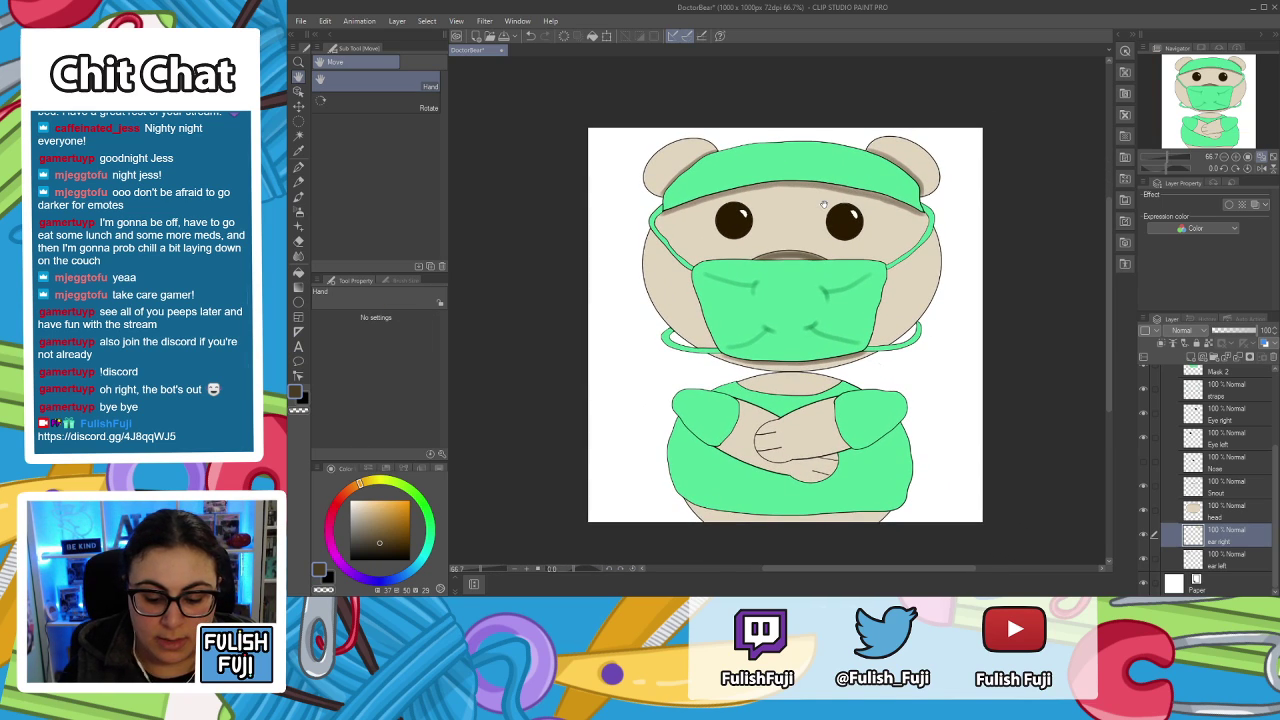
scroll(824, 205, "down", 5)
left_click_drag(677, 240, 694, 334)
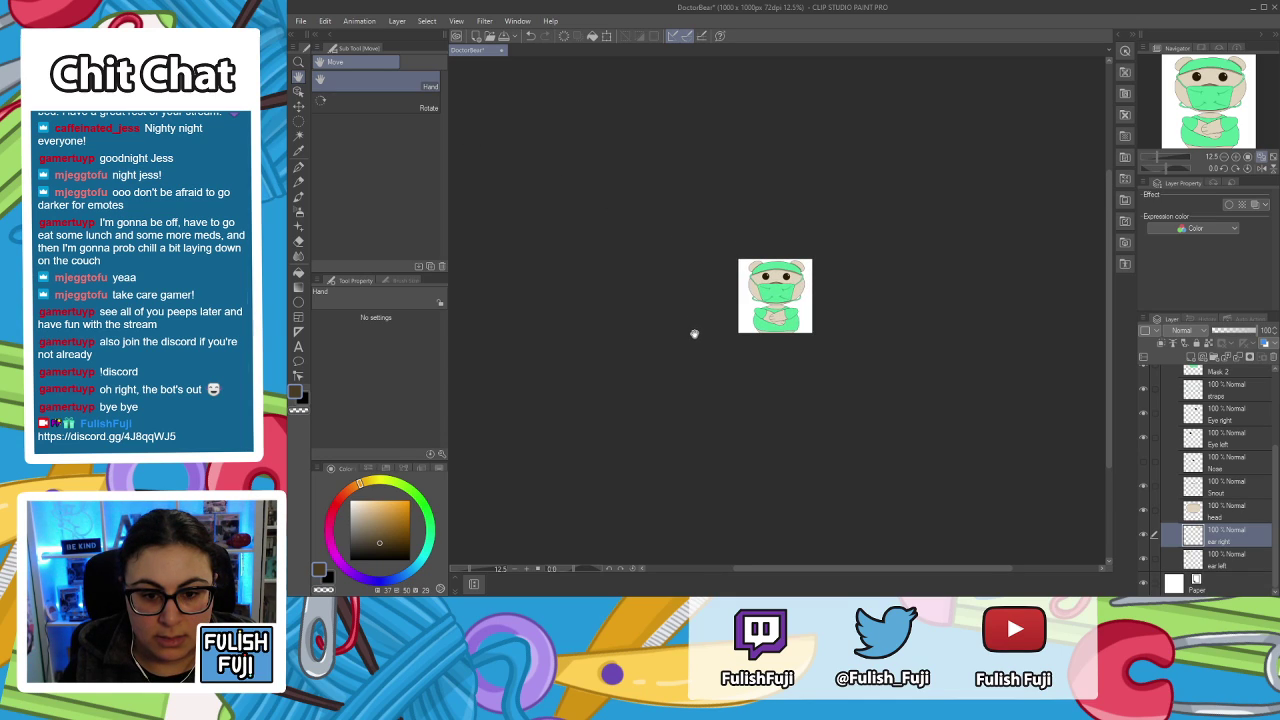
scroll(700, 336, "down", 4)
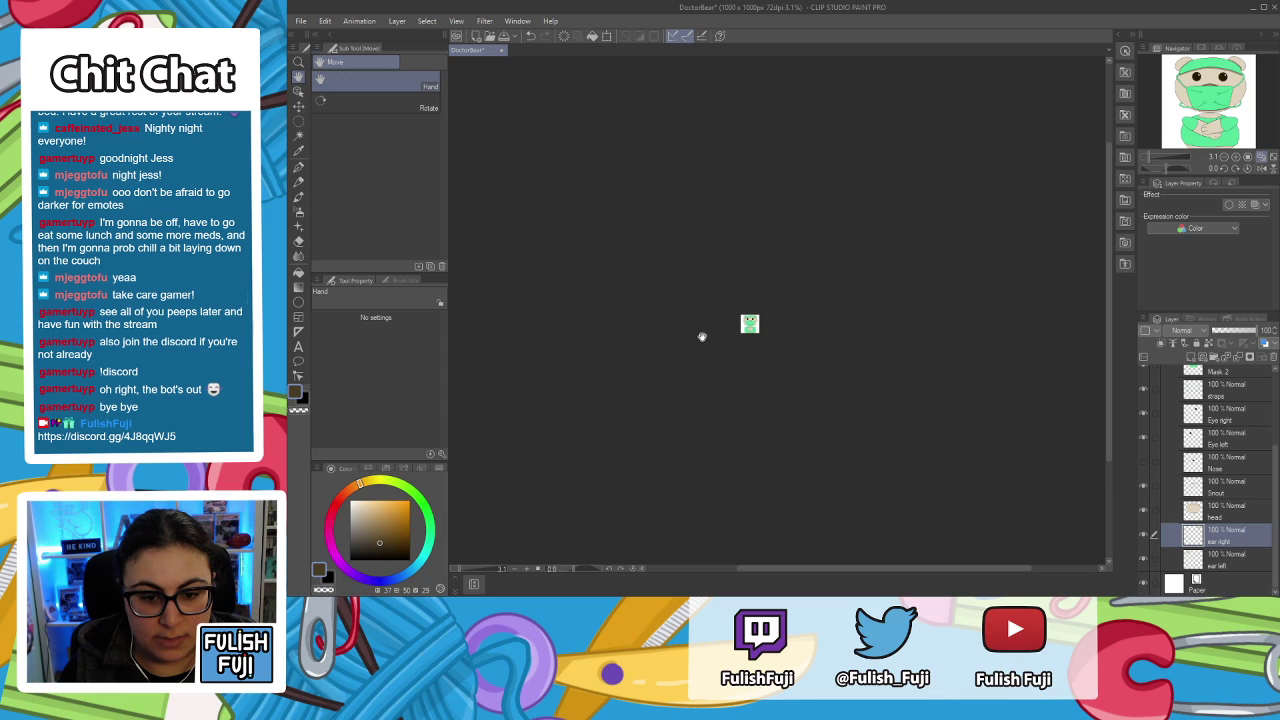
Examine the whole bear from thumbnail size up to 50% zoom.
scroll(701, 337, "up", 2)
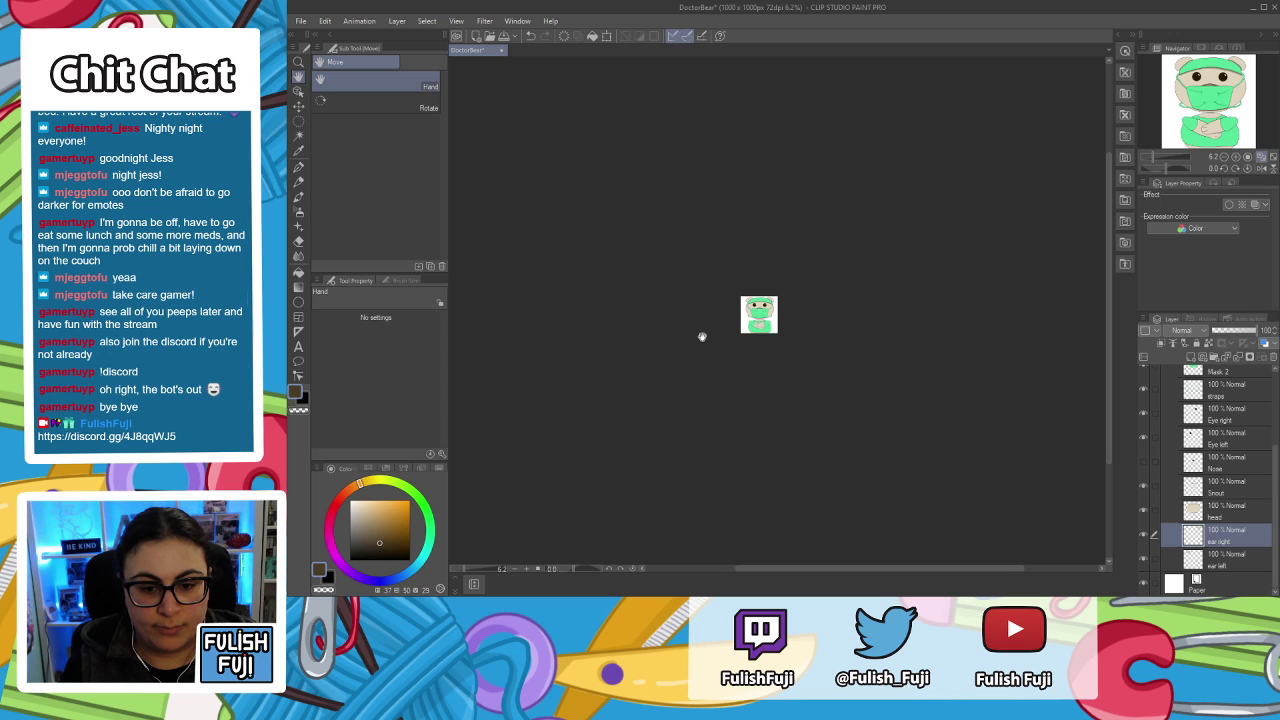
scroll(701, 337, "up", 5)
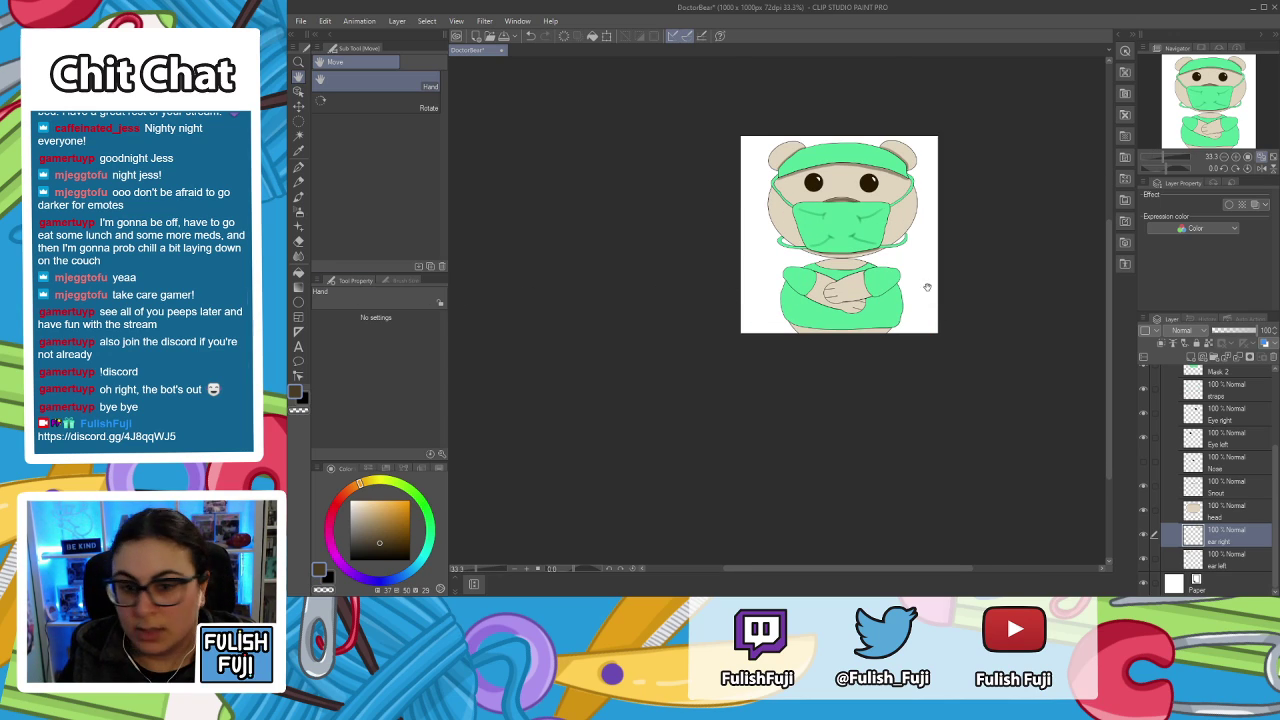
left_click_drag(888, 260, 794, 277)
scroll(769, 249, "up", 1)
left_click_drag(795, 392, 797, 420)
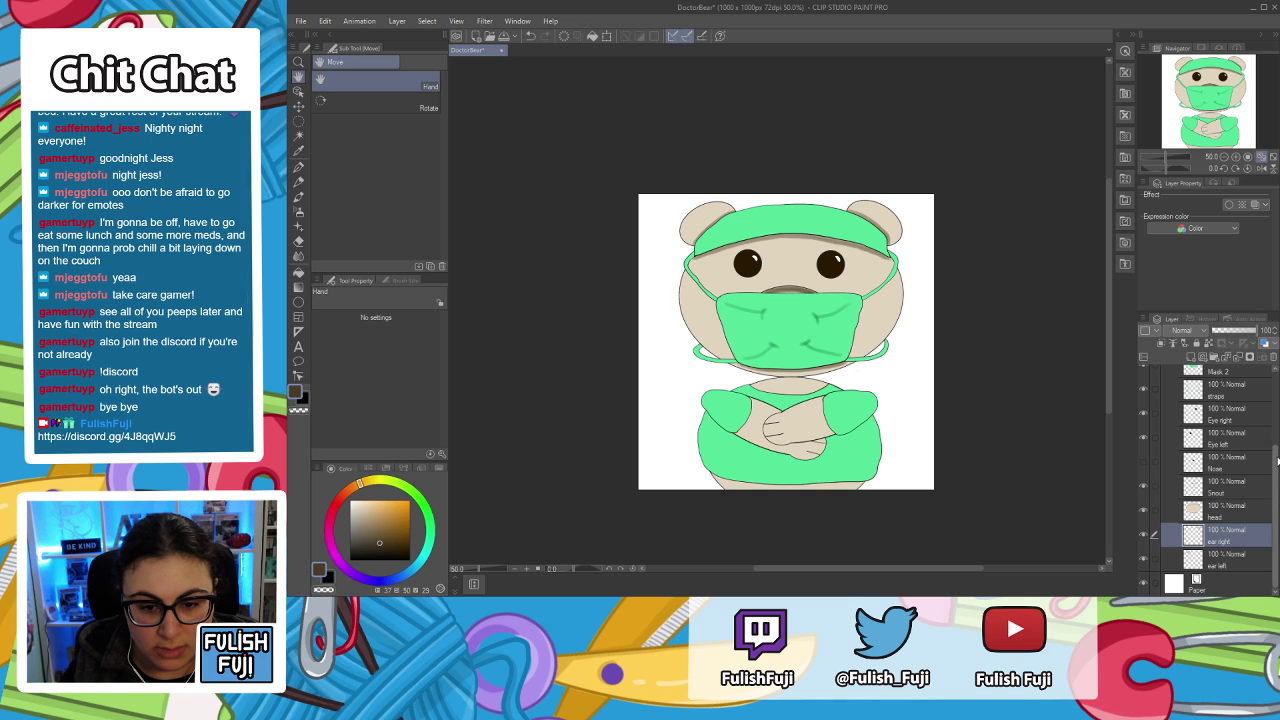
left_click_drag(830, 411, 853, 409)
left_click_drag(796, 379, 801, 354)
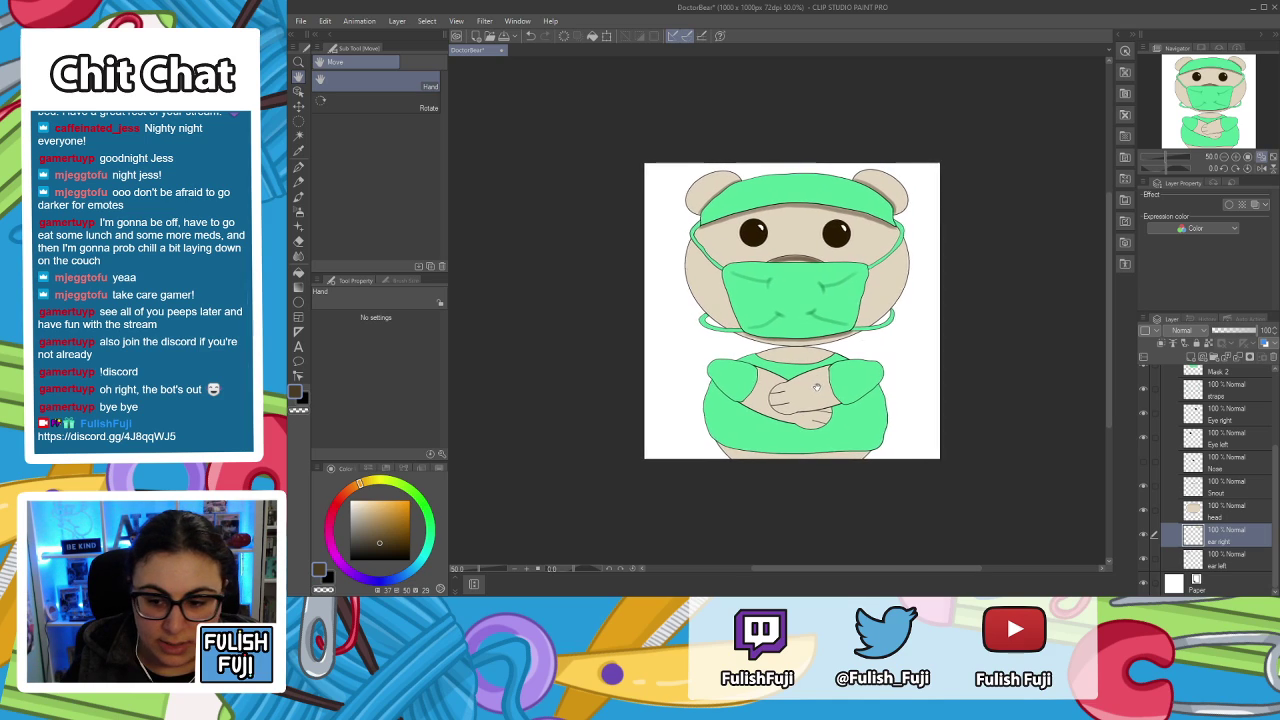
Erase all the old crease strokes from the mask on the Mask creases layer with the Hard eraser.
scroll(1276, 446, "up", 1)
scroll(1276, 446, "up", 2)
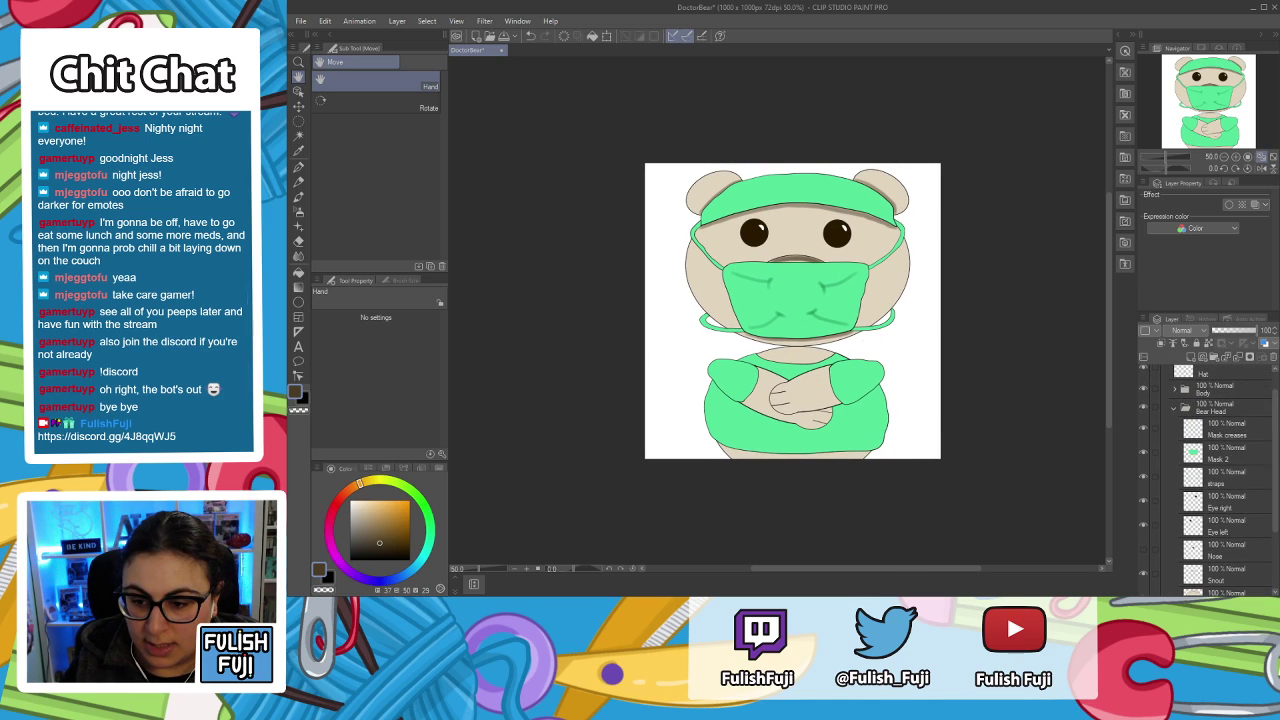
left_click(1224, 434)
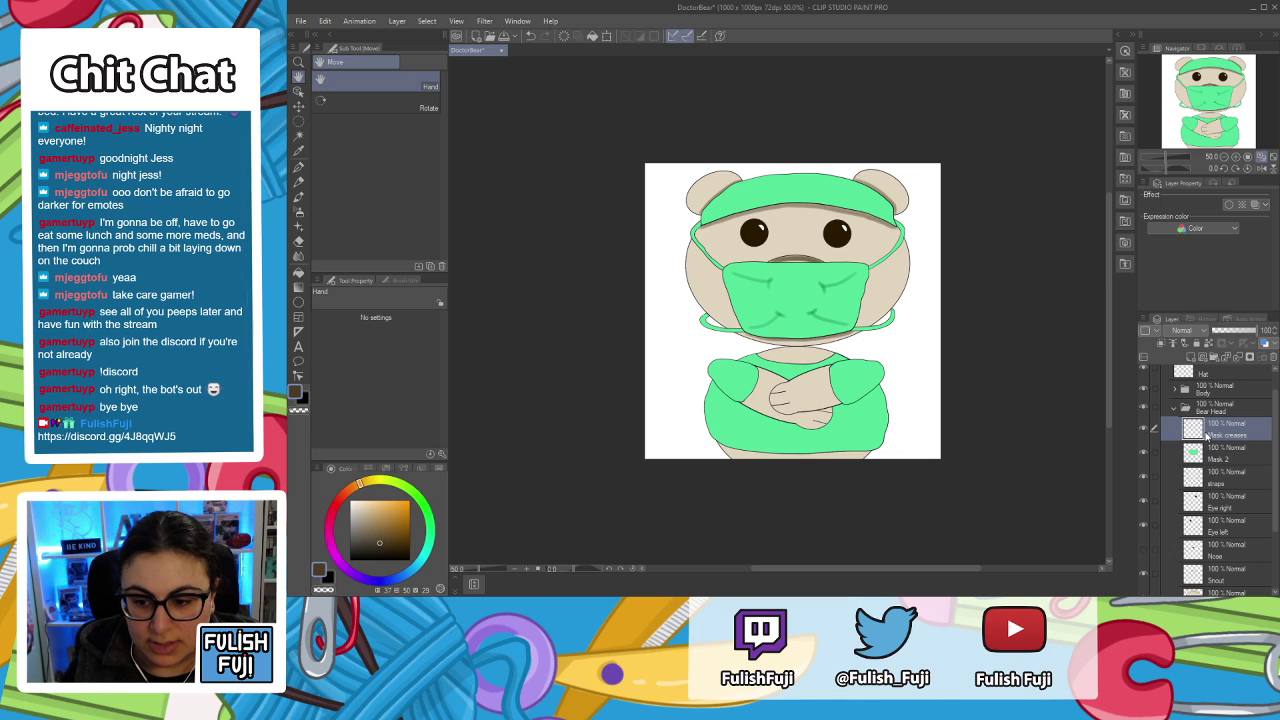
scroll(888, 305, "up", 2)
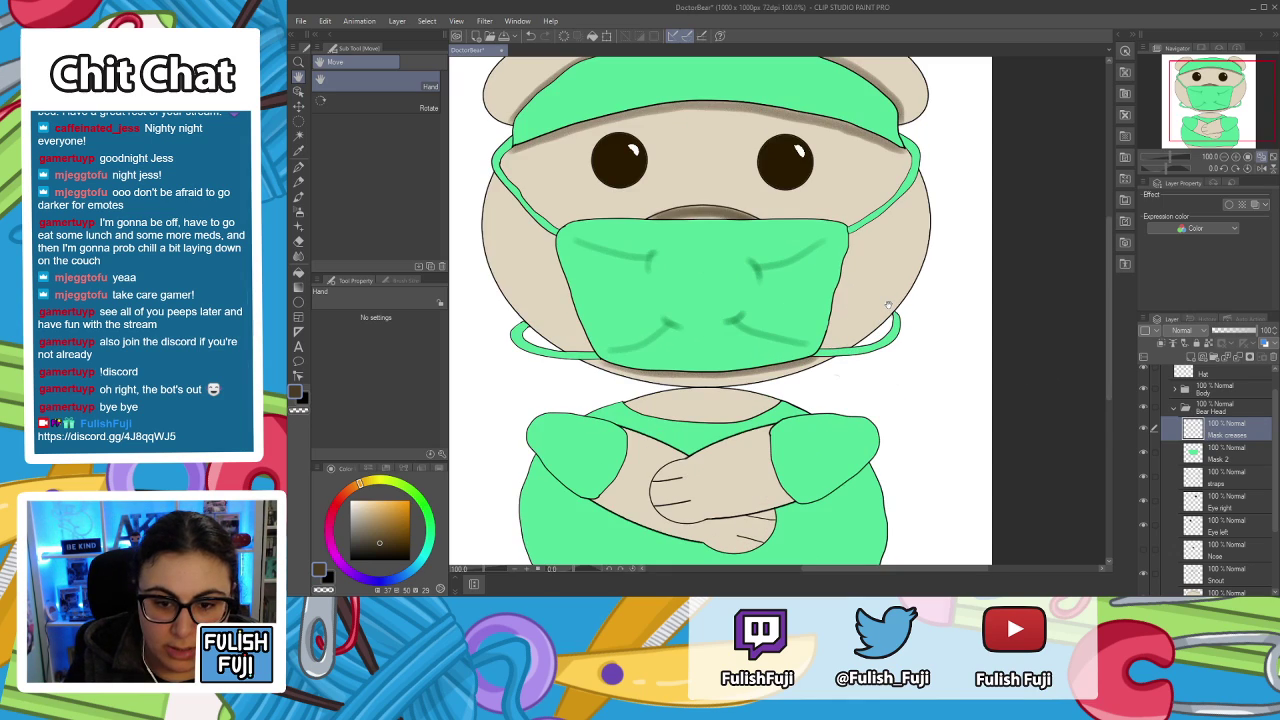
left_click_drag(441, 270, 551, 339)
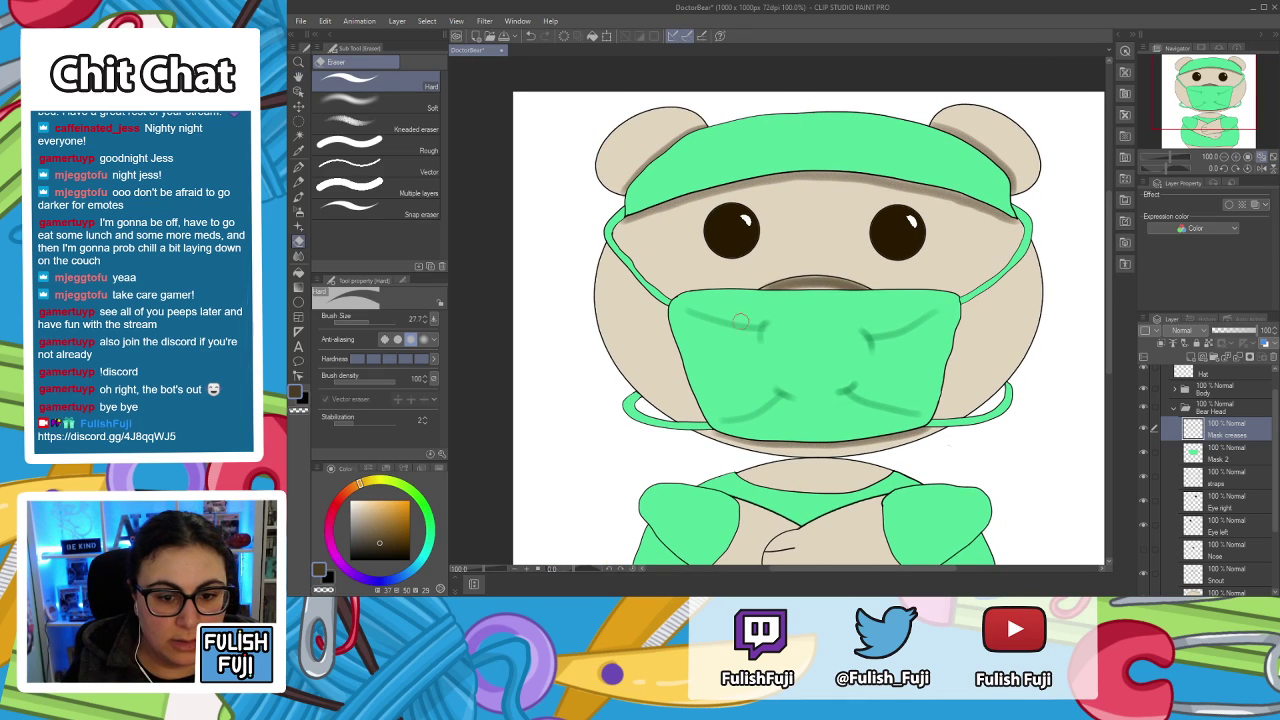
mouse_move(766, 322)
left_mouse_down()
mouse_move(750, 339)
mouse_move(765, 346)
mouse_move(747, 325)
mouse_move(737, 350)
mouse_move(725, 316)
mouse_move(720, 339)
mouse_move(700, 313)
mouse_move(690, 332)
mouse_move(703, 321)
left_mouse_up()
mouse_move(886, 365)
left_mouse_down()
mouse_move(855, 327)
mouse_move(873, 356)
mouse_move(865, 317)
mouse_move(885, 353)
mouse_move(896, 321)
mouse_move(914, 348)
mouse_move(929, 310)
mouse_move(836, 395)
mouse_move(880, 389)
mouse_move(869, 412)
mouse_move(880, 414)
mouse_move(914, 400)
mouse_move(904, 427)
mouse_move(913, 406)
mouse_move(881, 388)
left_mouse_up()
mouse_move(779, 387)
left_mouse_down()
mouse_move(795, 396)
mouse_move(757, 387)
mouse_move(781, 408)
mouse_move(756, 400)
mouse_move(766, 420)
mouse_move(740, 408)
mouse_move(726, 418)
left_mouse_up()
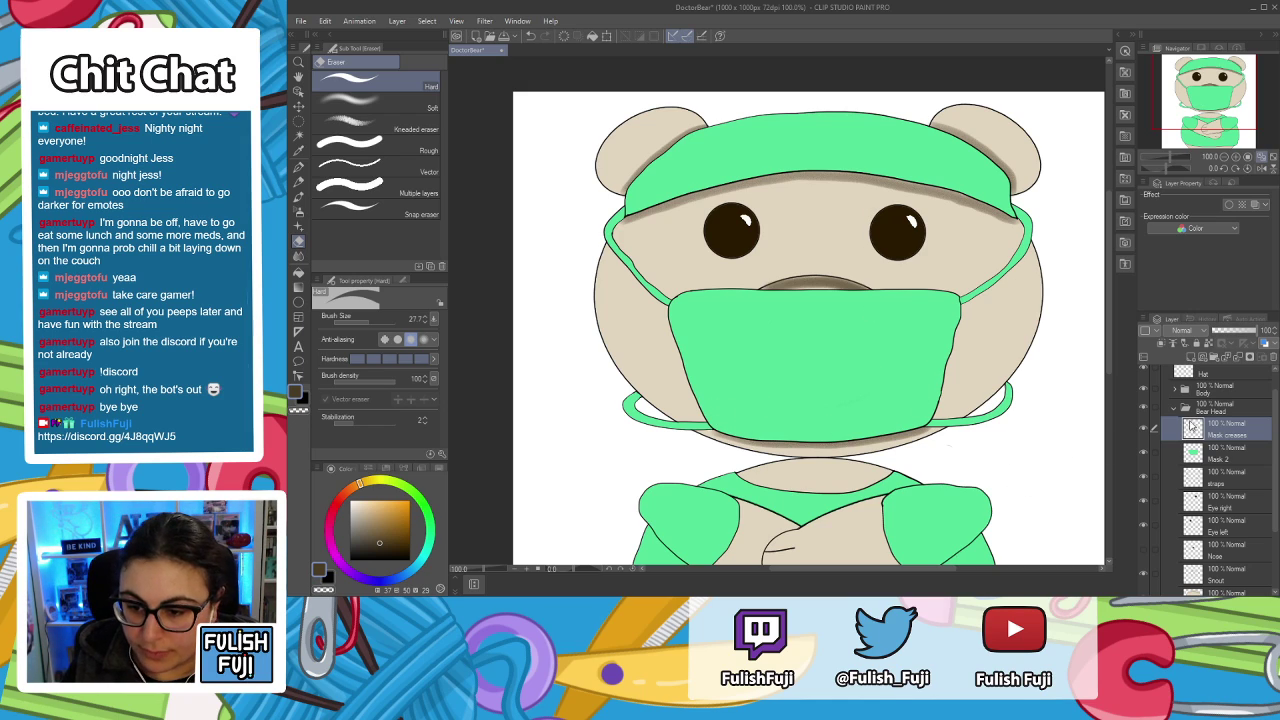
Sample the mask's green and darken it to a deep green as the Colored pencil's drawing colour.
key("p")
key("p")
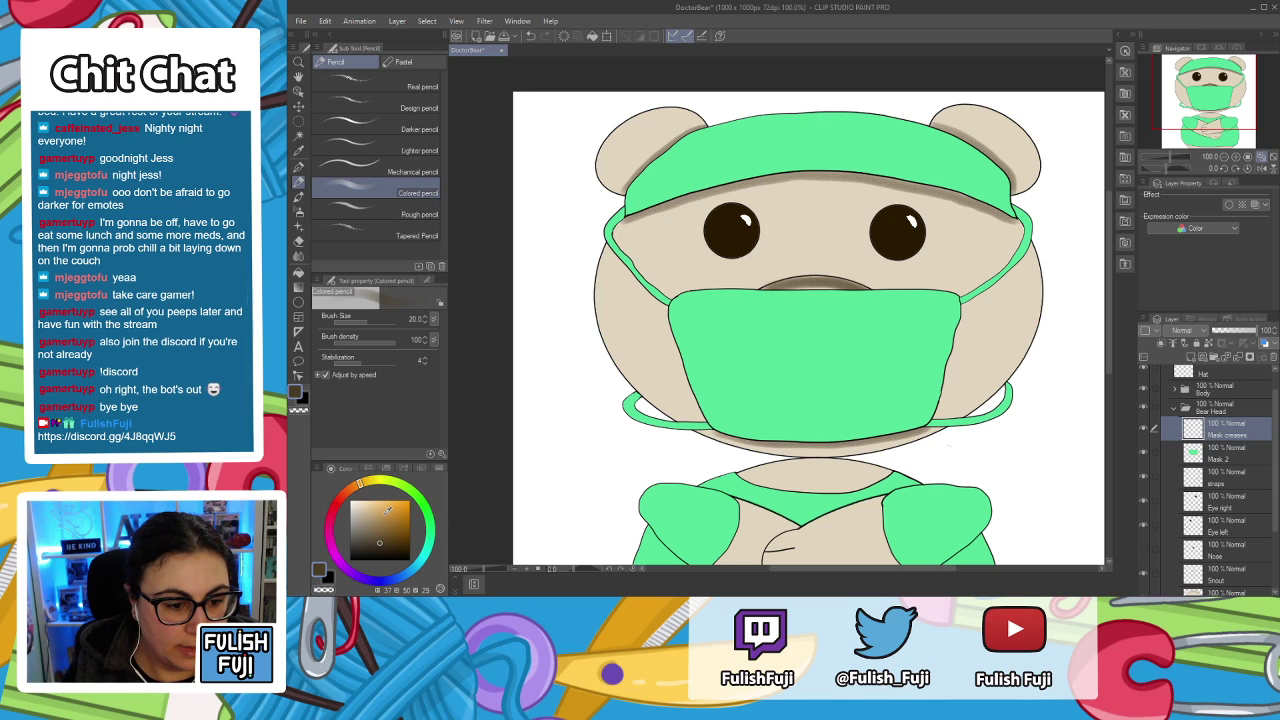
key("i")
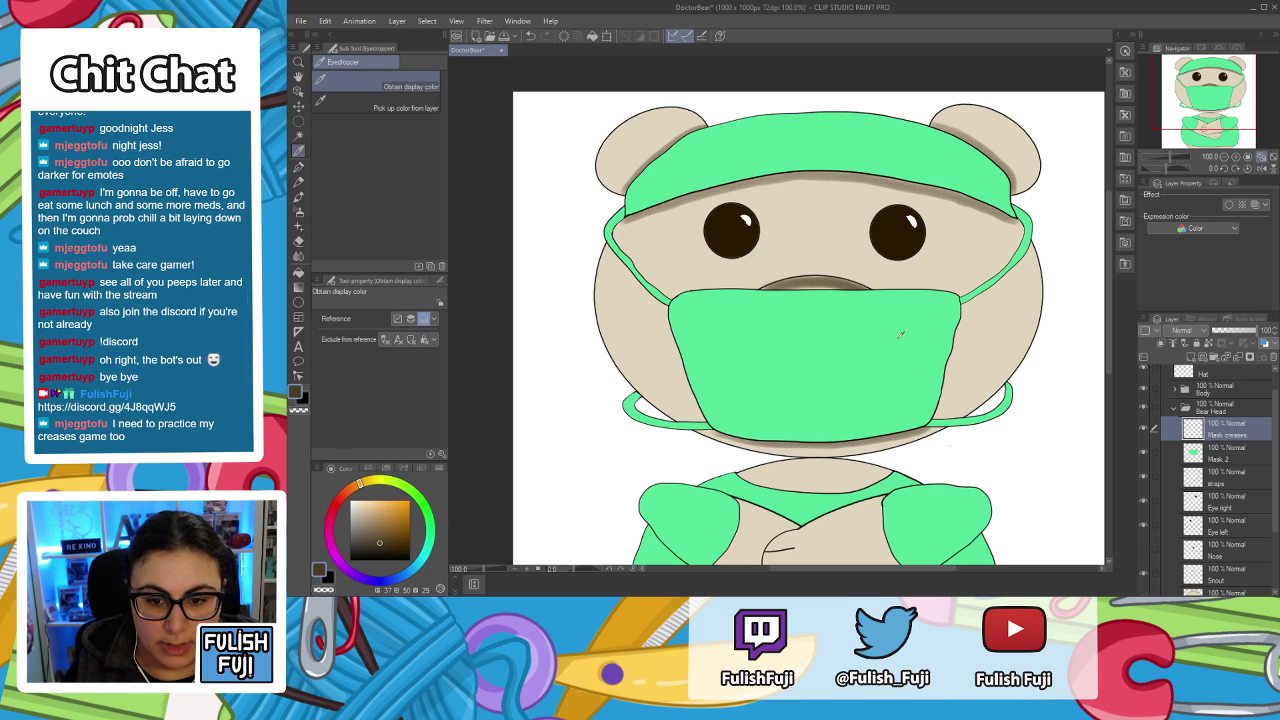
left_click(878, 346)
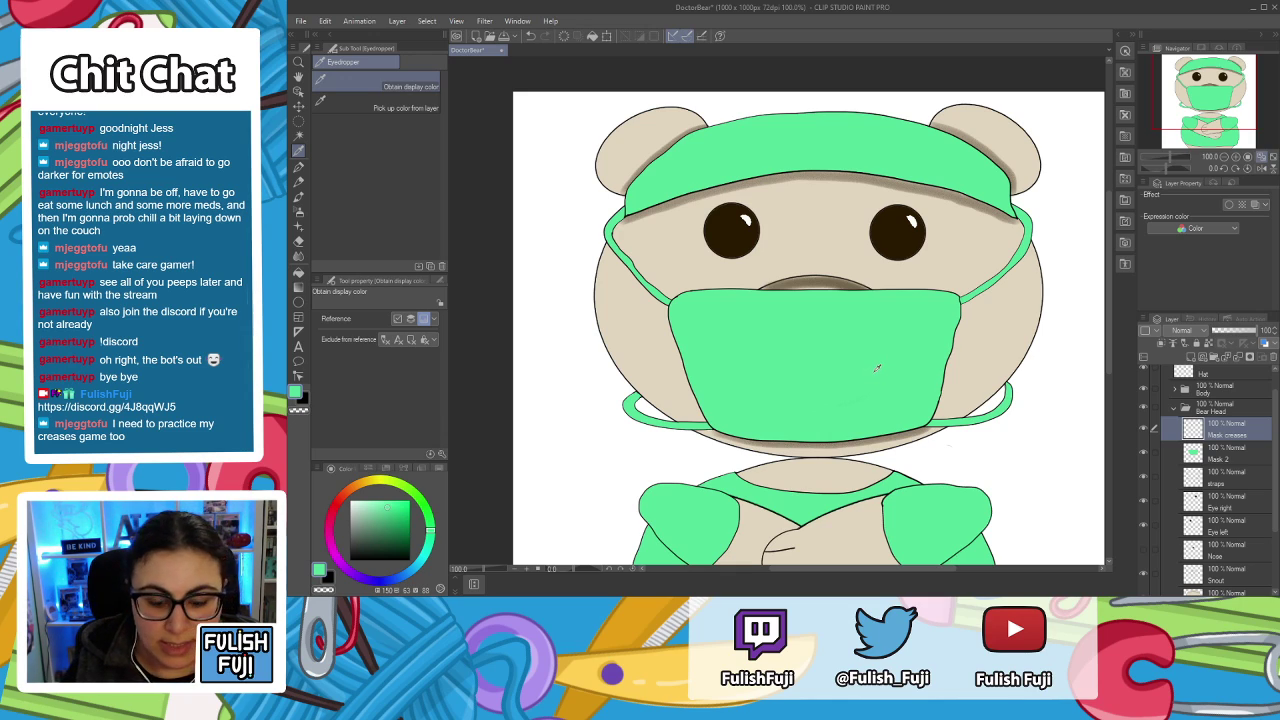
key("p")
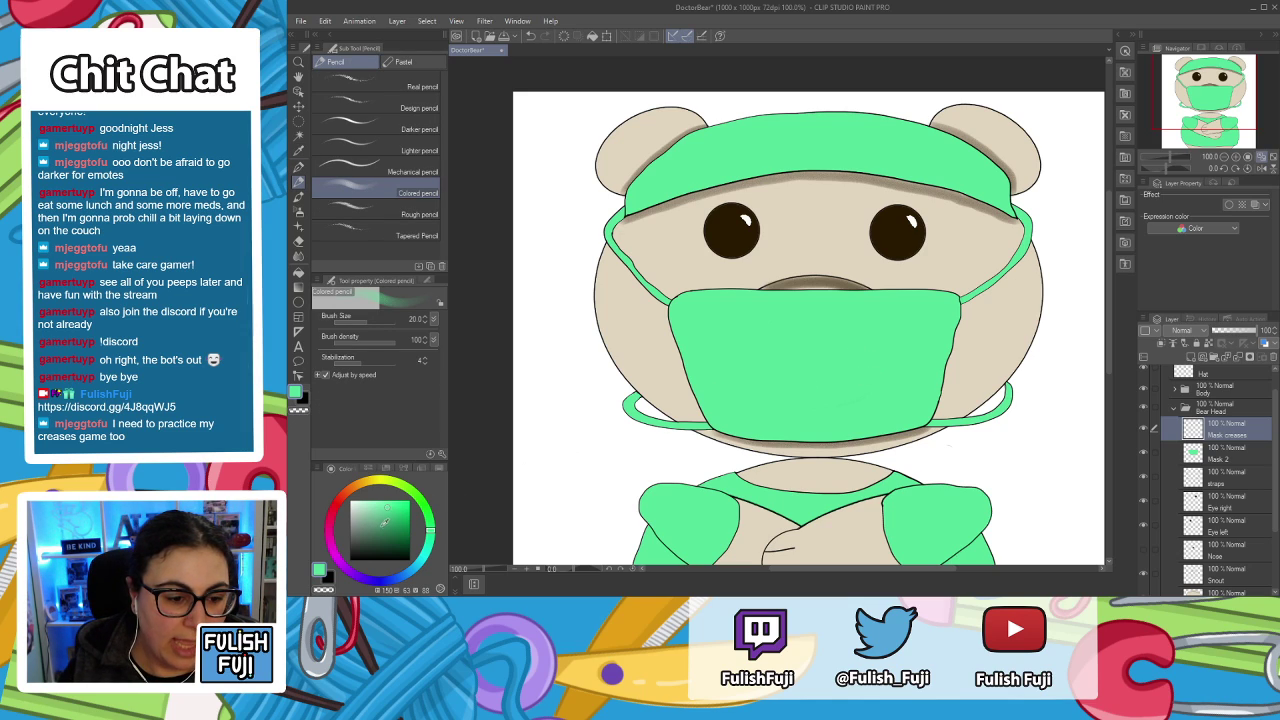
left_click_drag(405, 527, 405, 543)
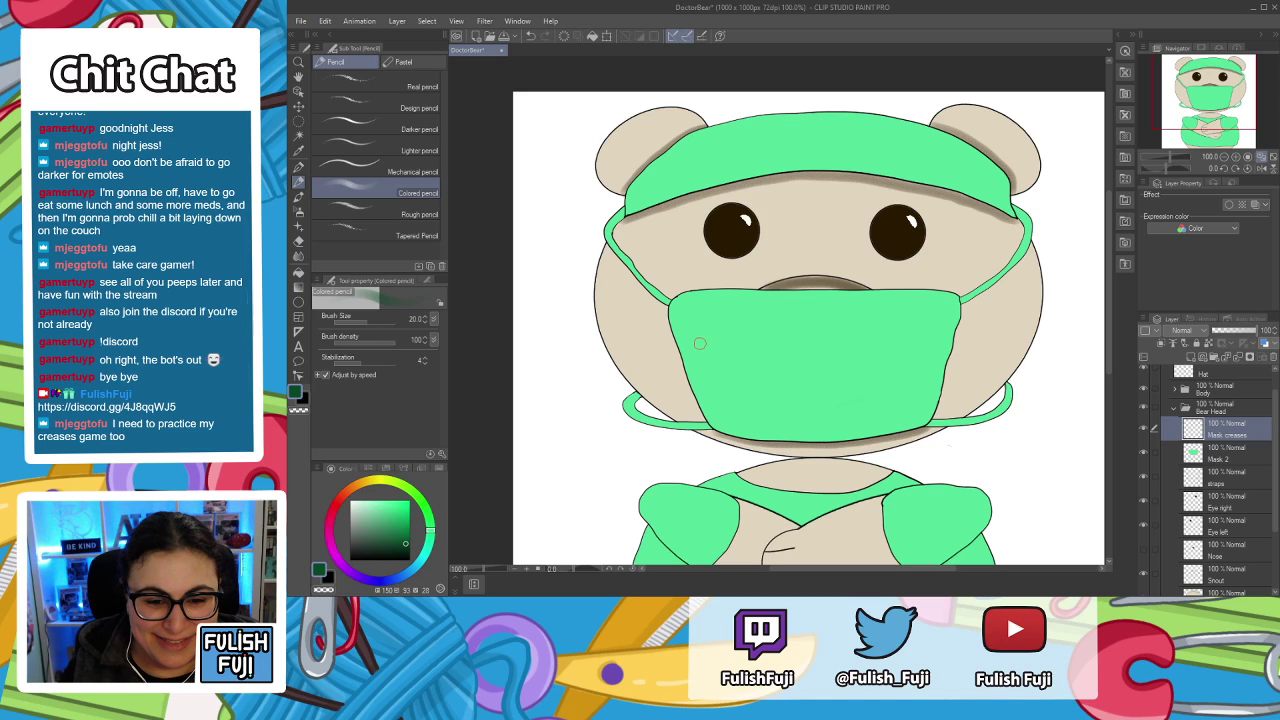
Try a crease stroke on the mask's left side with the Colored pencil at size 20, and another with the Tapered Pencil at size 15.
left_click_drag(689, 347, 771, 357)
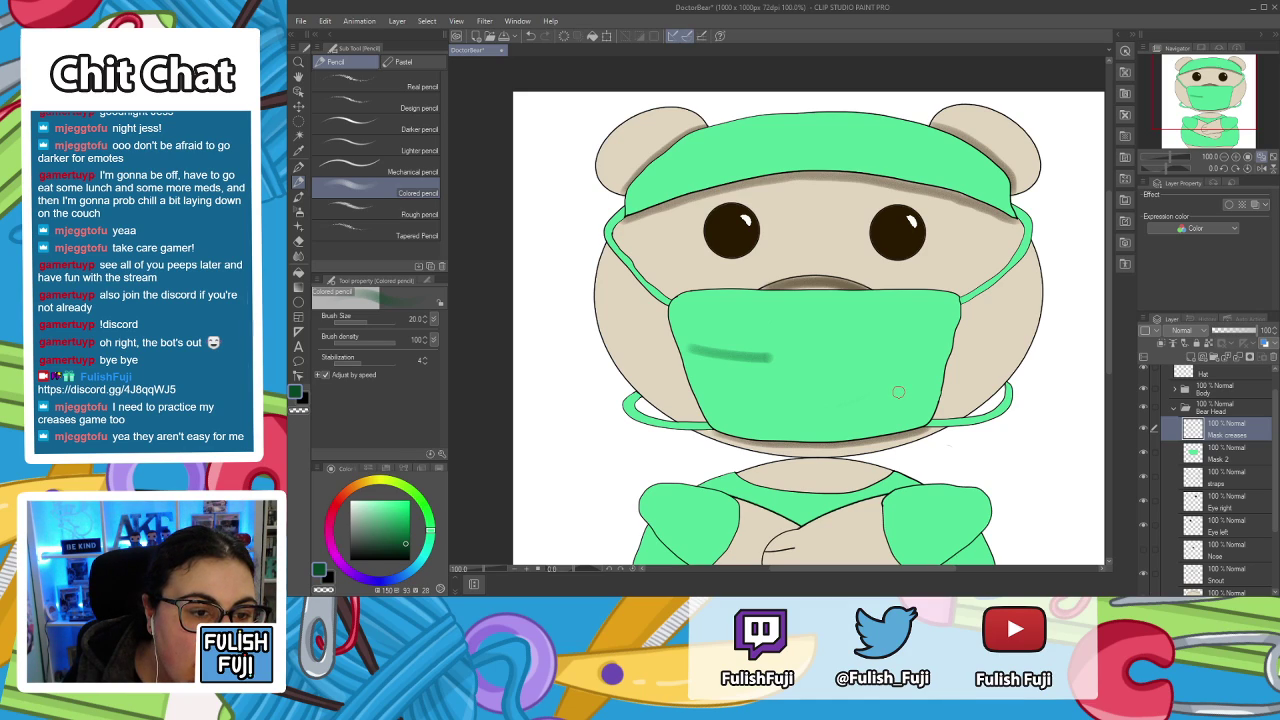
key("ctrl+z")
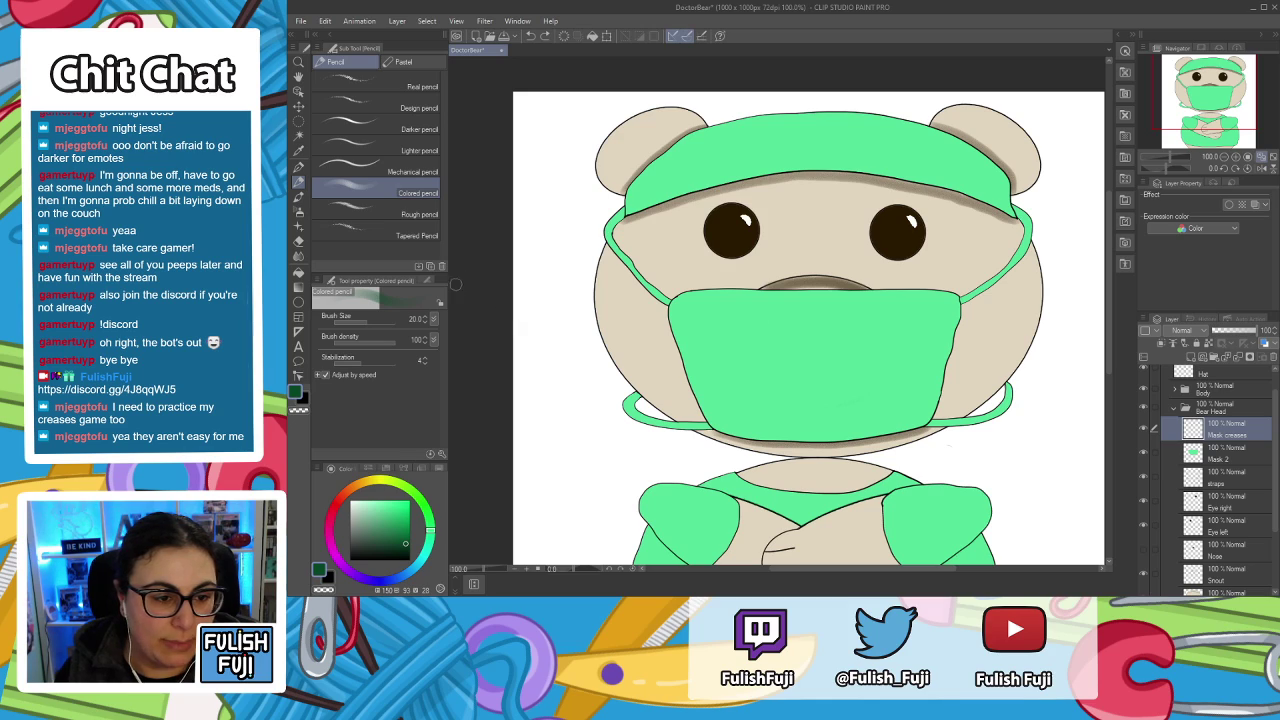
left_click(411, 236)
left_click(433, 317)
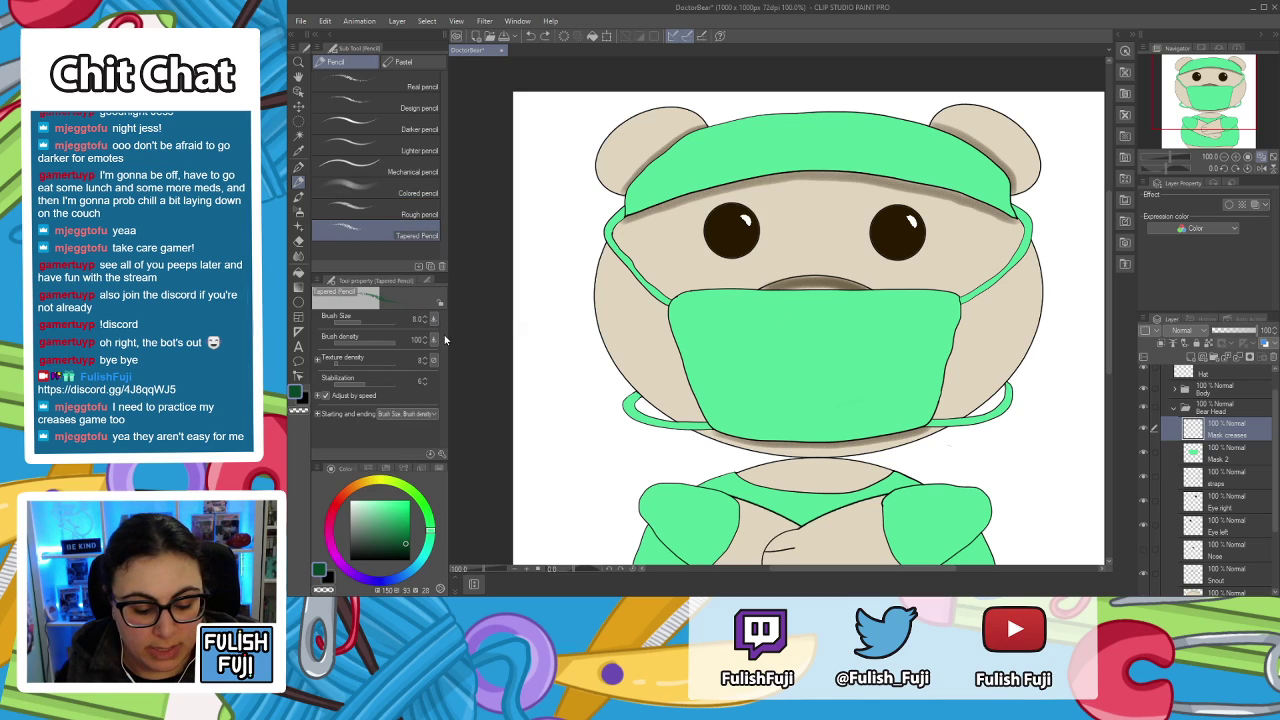
key("bracketright")
key("bracketright")
key("bracketright")
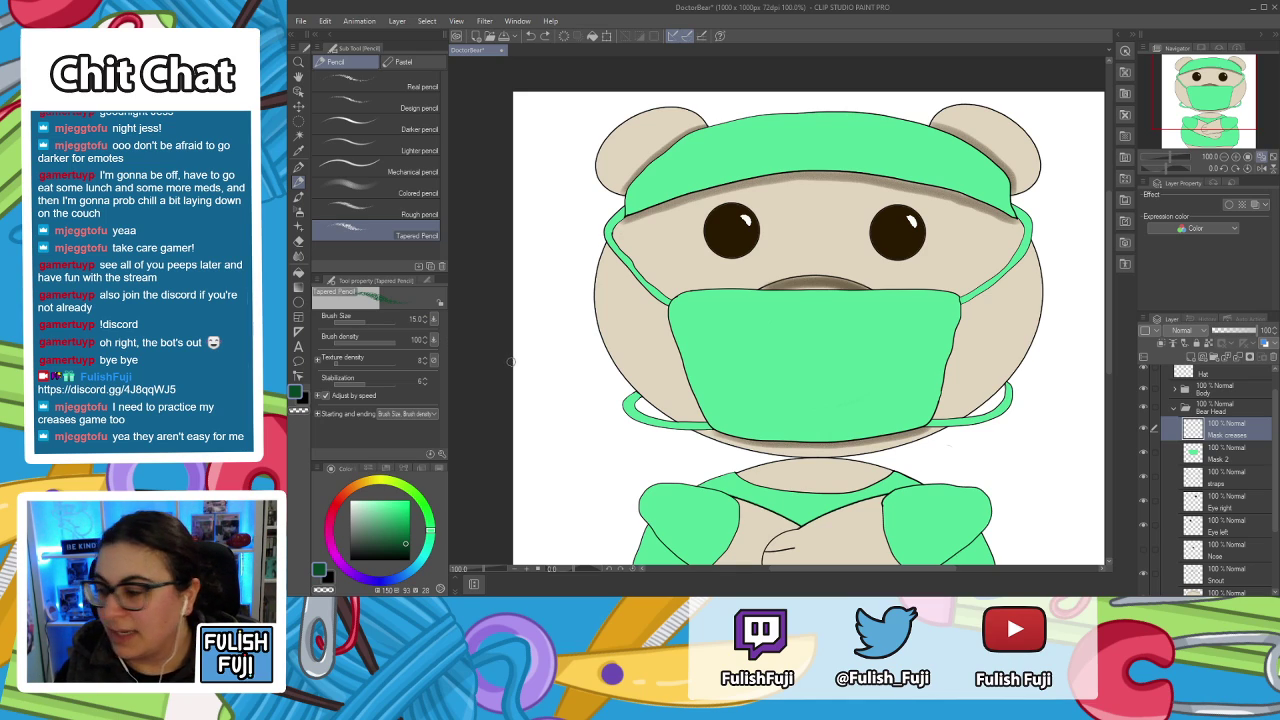
left_click_drag(696, 333, 765, 348)
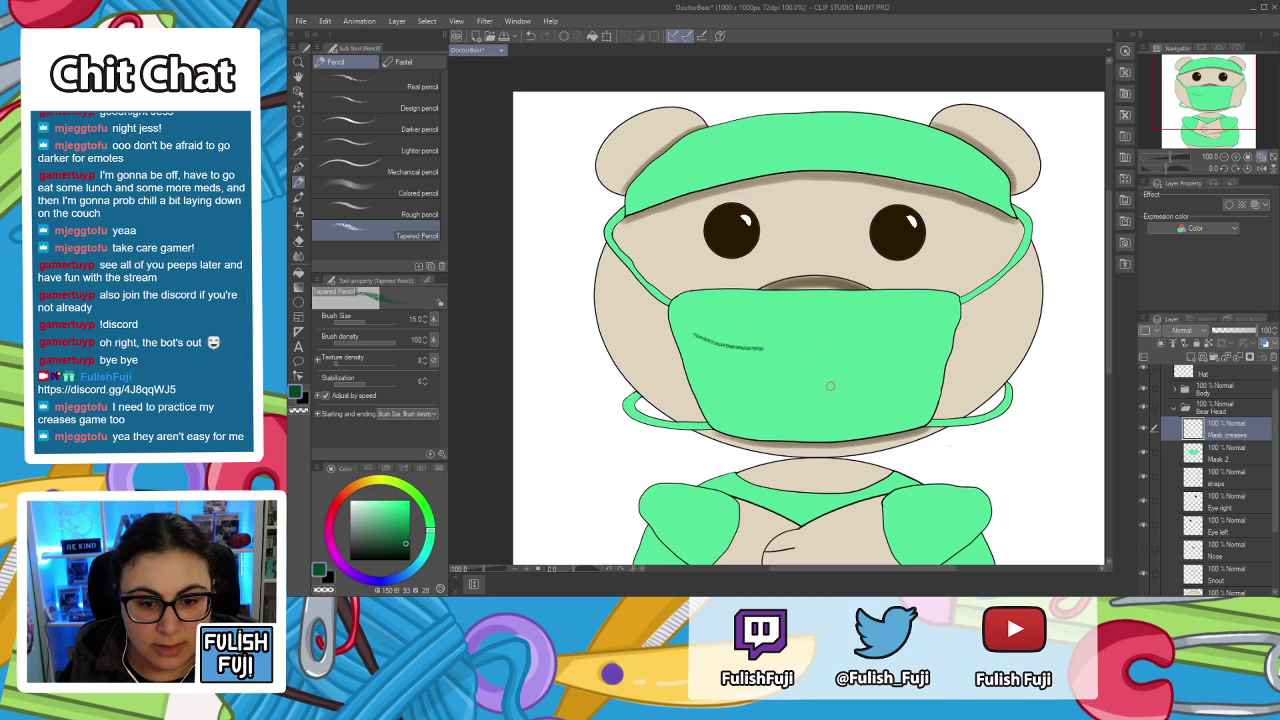
key("ctrl+z")
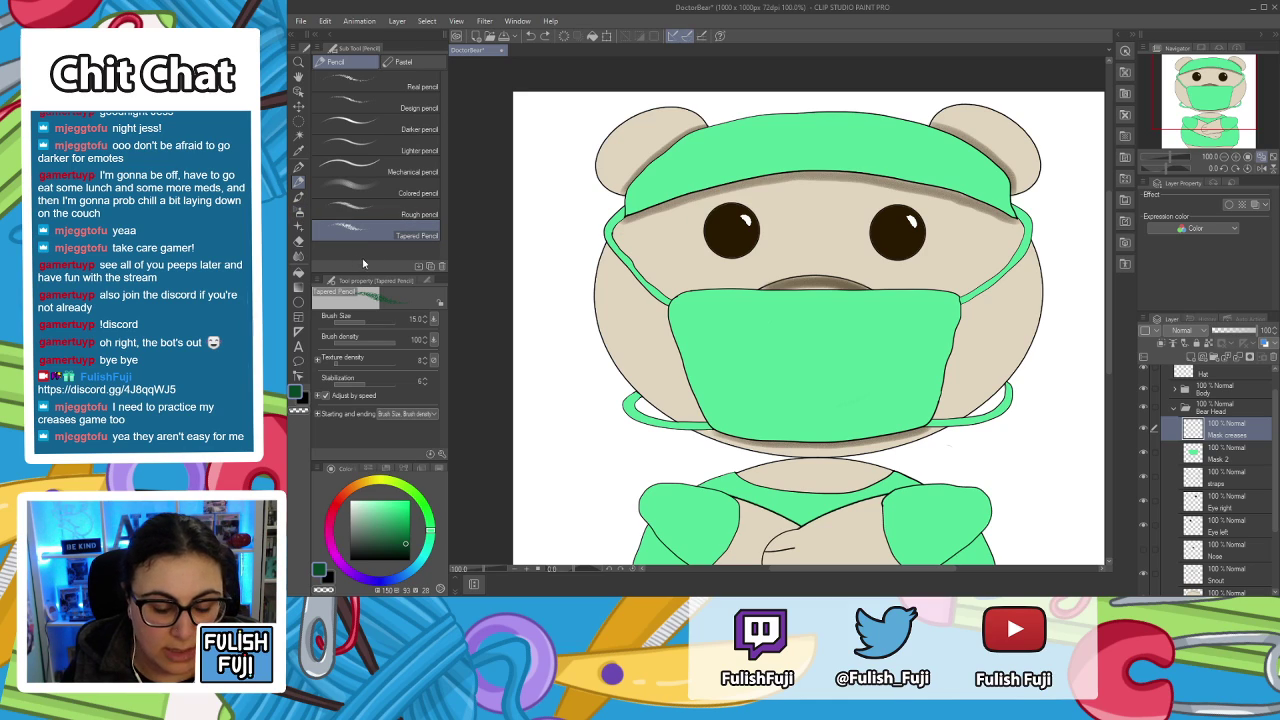
Switch to the Shadow airbrush and try a crease stroke at size 30 on the mask's left side.
left_click(298, 197)
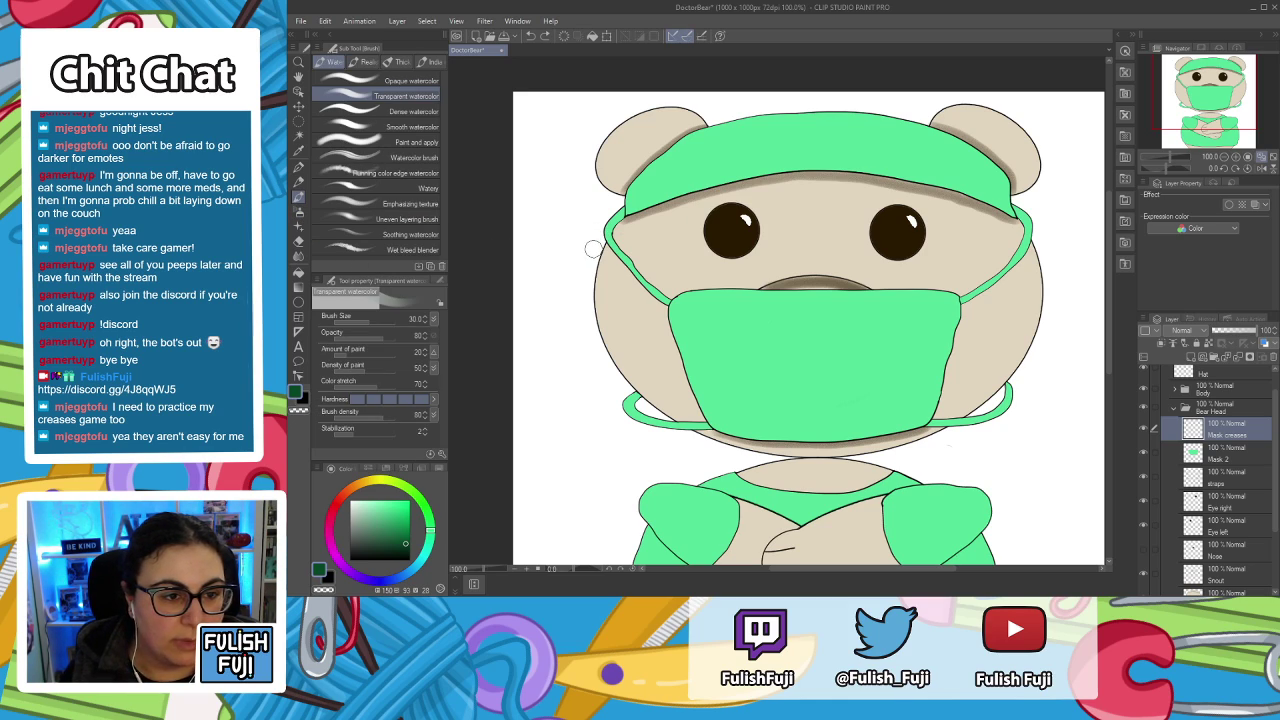
key("b")
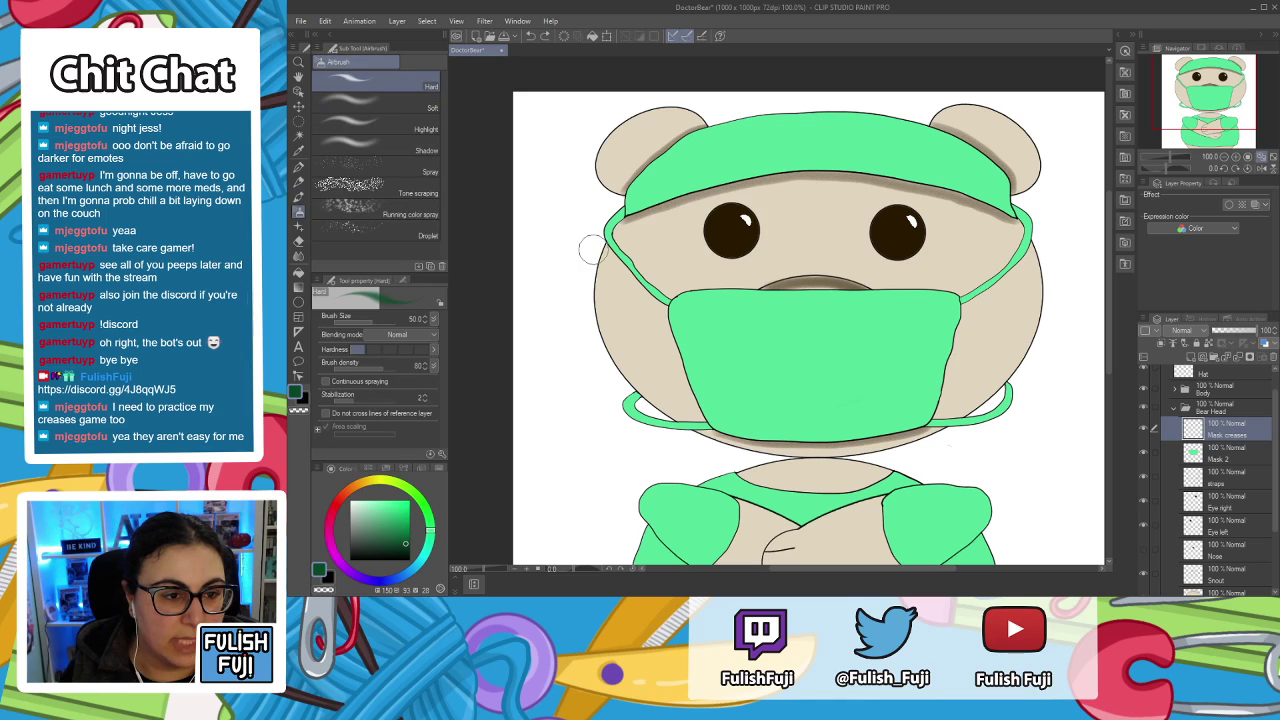
left_click(414, 152)
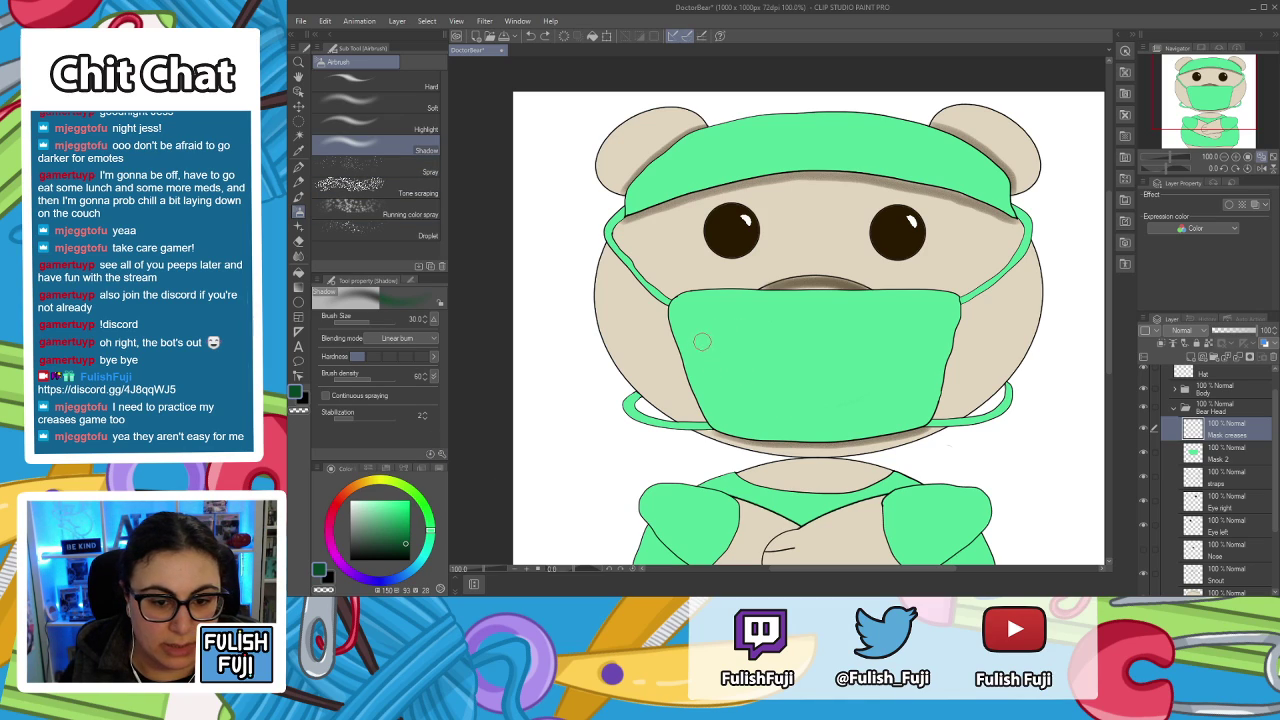
left_click_drag(697, 338, 775, 352)
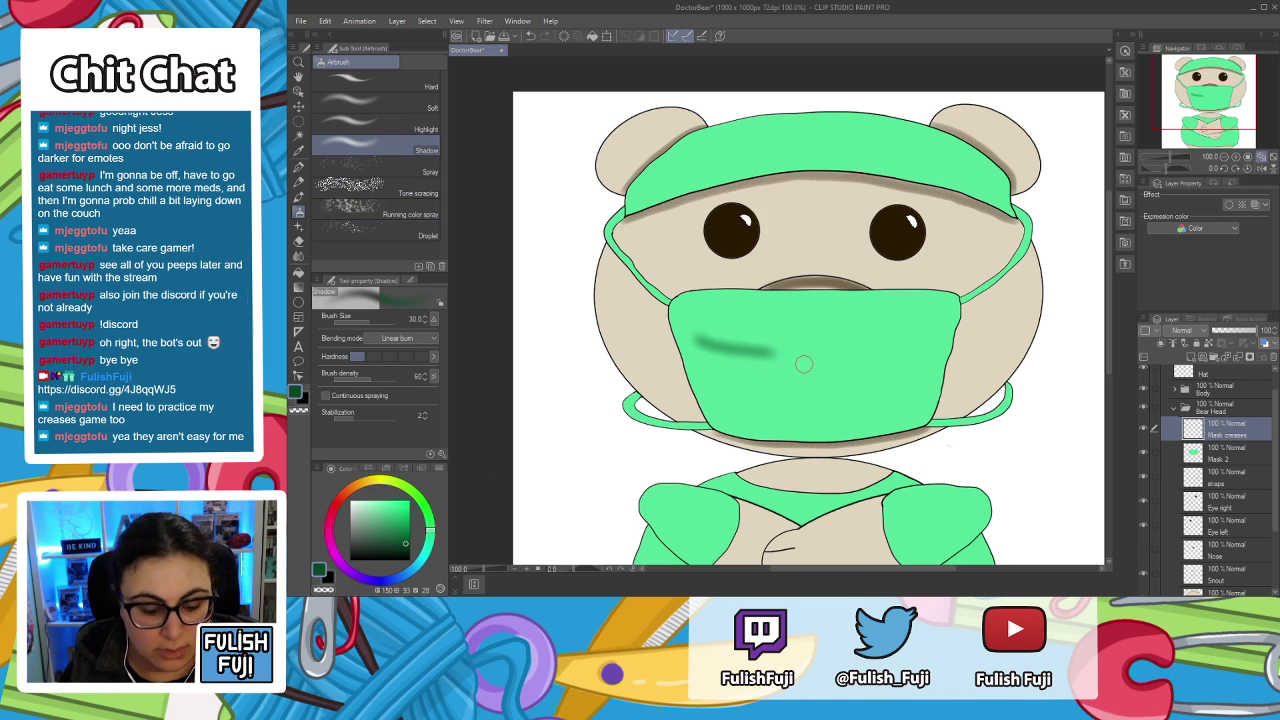
key("ctrl+z")
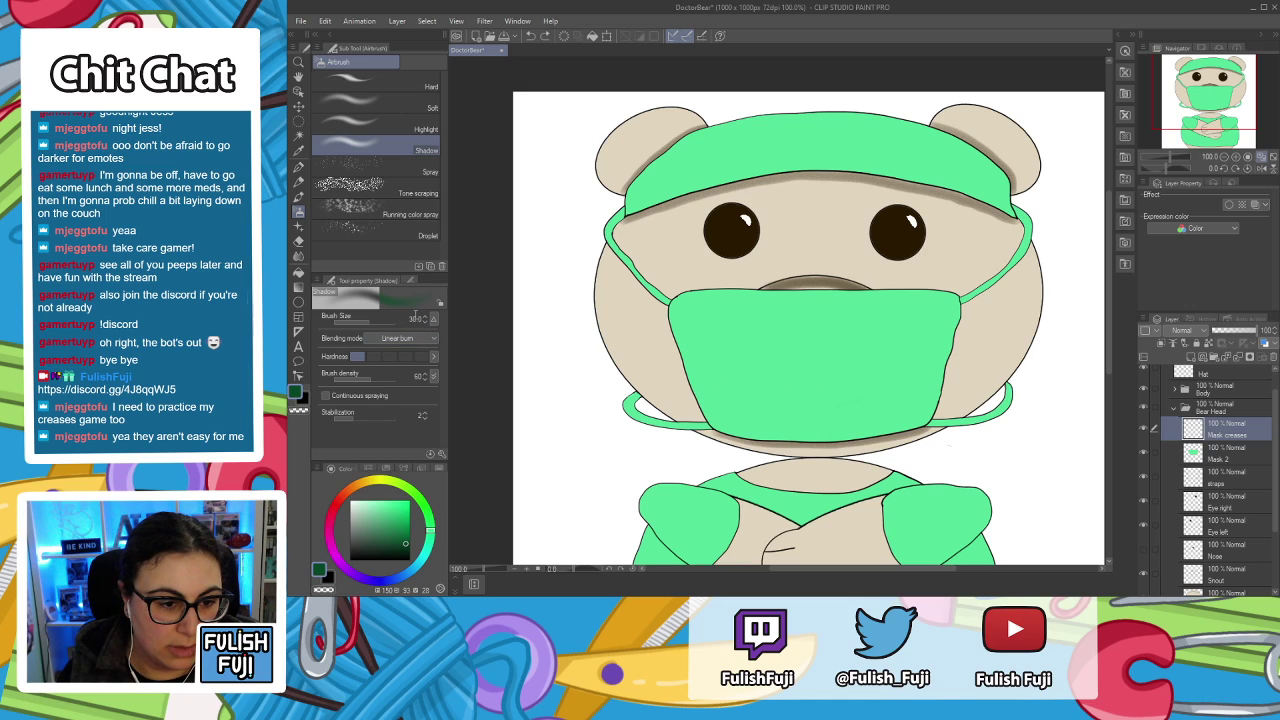
Draw one dark green crease on each side of the mask with the Shadow airbrush at size 15.
key("bracketleft")
key("bracketleft")
key("bracketleft")
key("bracketleft")
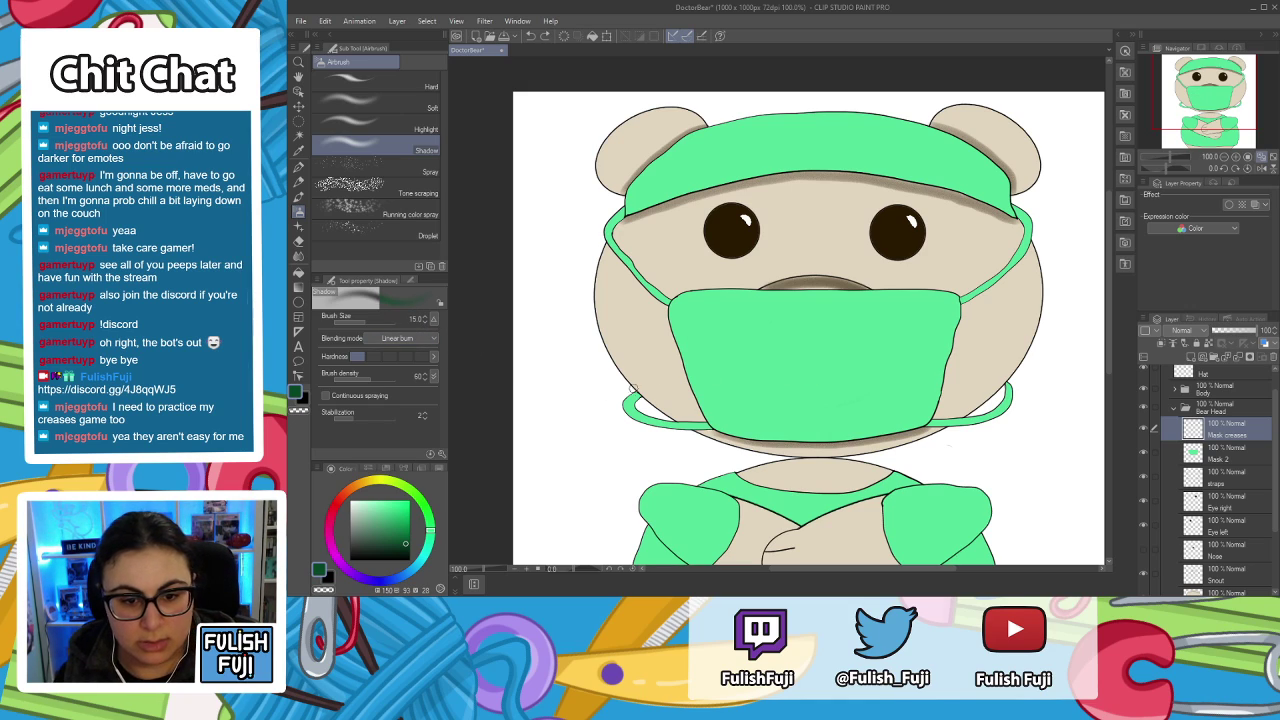
left_click_drag(688, 342, 764, 355)
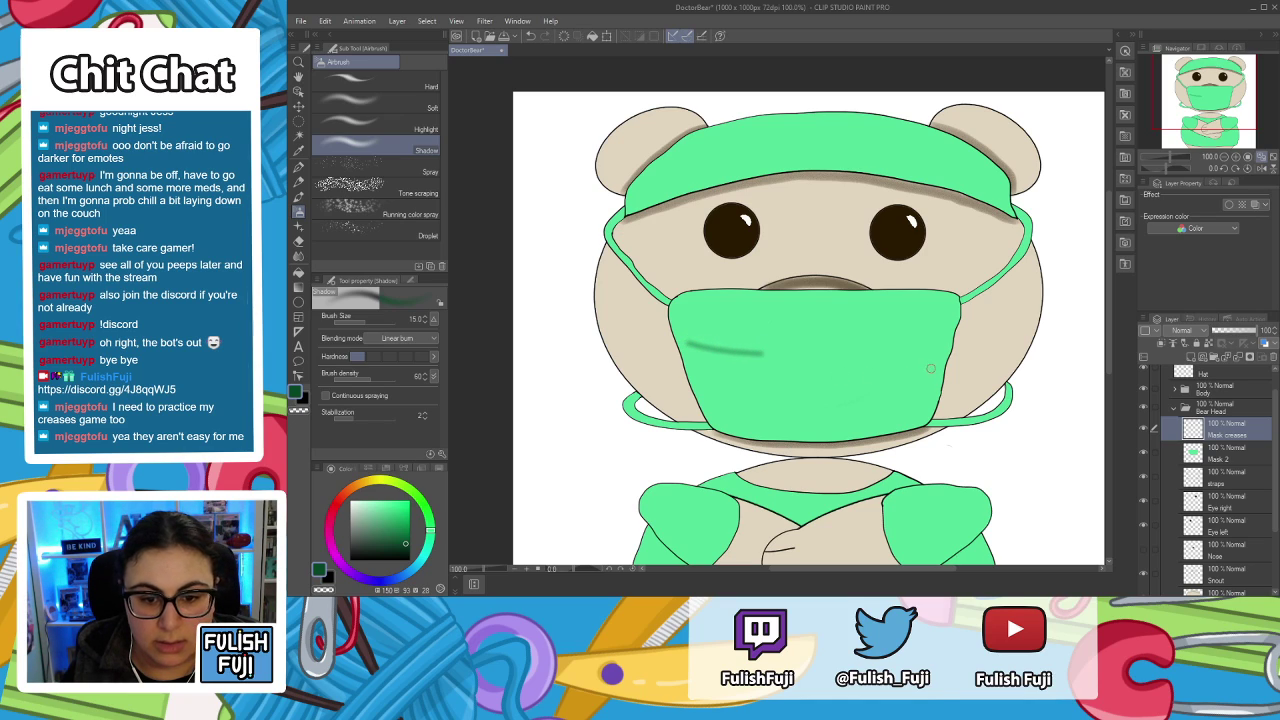
left_click_drag(856, 351, 944, 344)
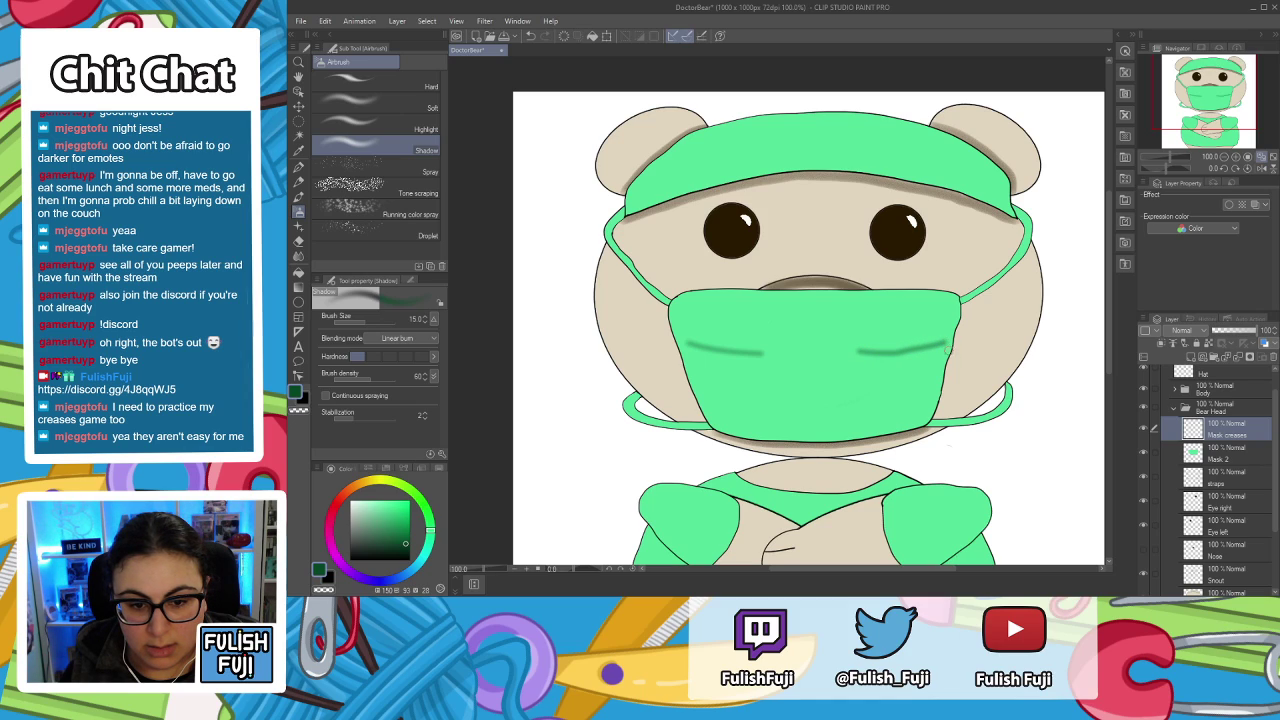
key("ctrl+z")
left_click_drag(865, 354, 950, 342)
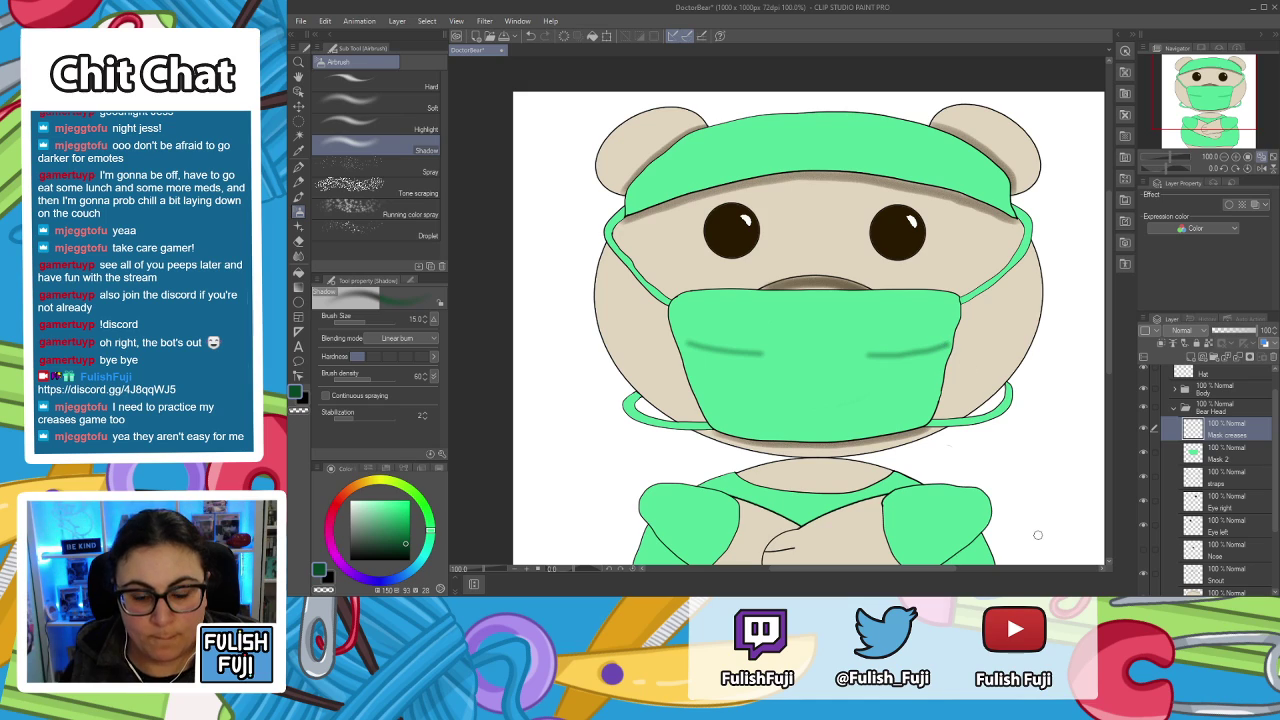
Examine how the new mask creases read on the whole bear, down to thumbnail size.
scroll(951, 238, "down", 2)
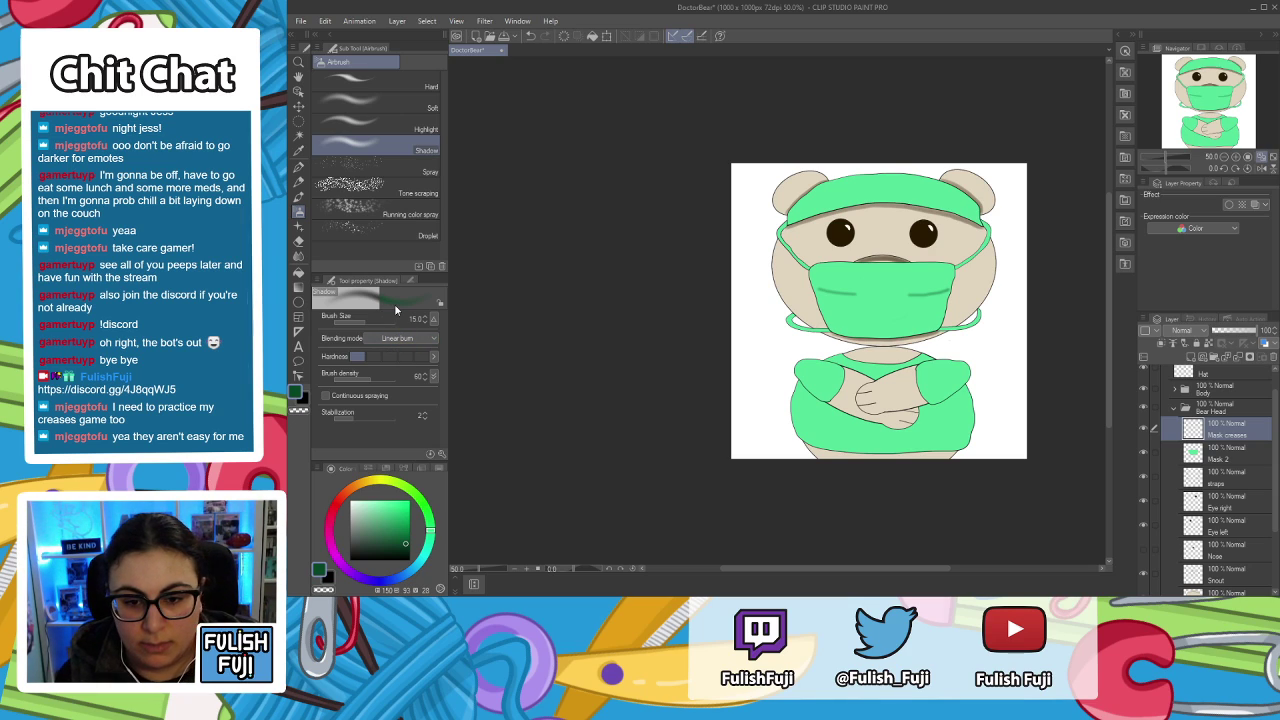
key("space")
left_click_drag(935, 277, 813, 254)
scroll(813, 254, "down", 7)
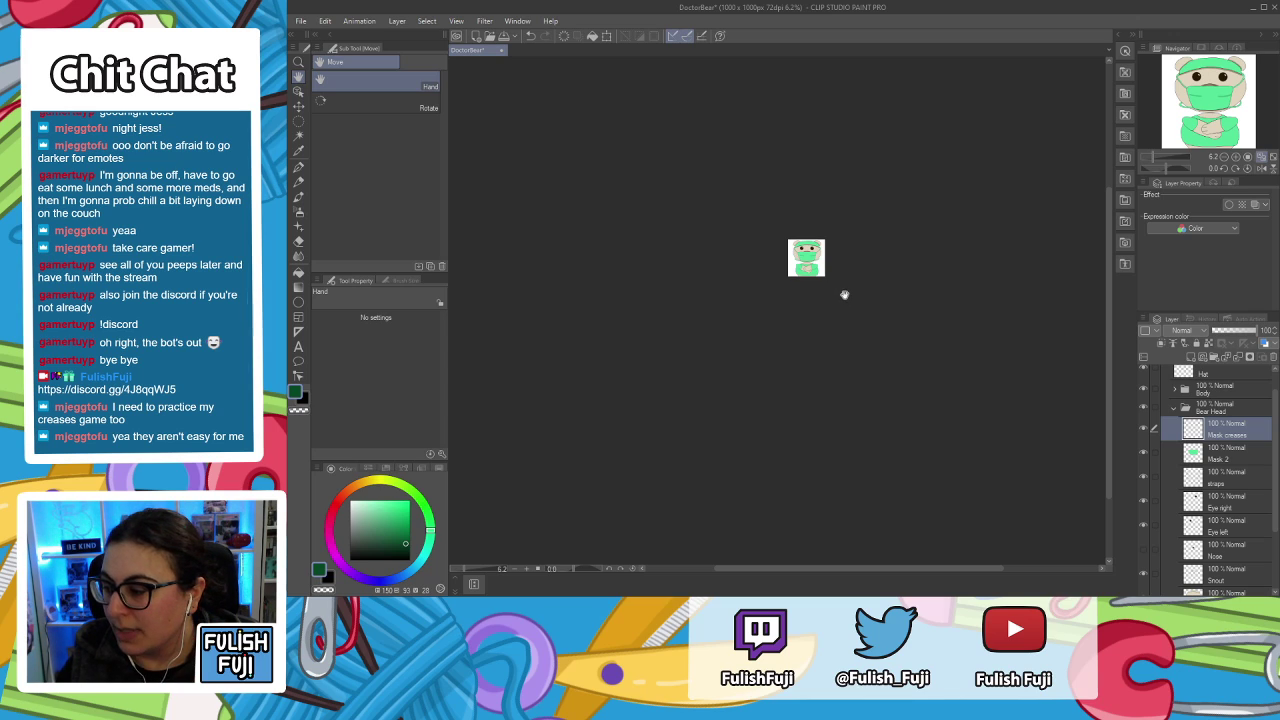
left_click_drag(827, 302, 810, 315)
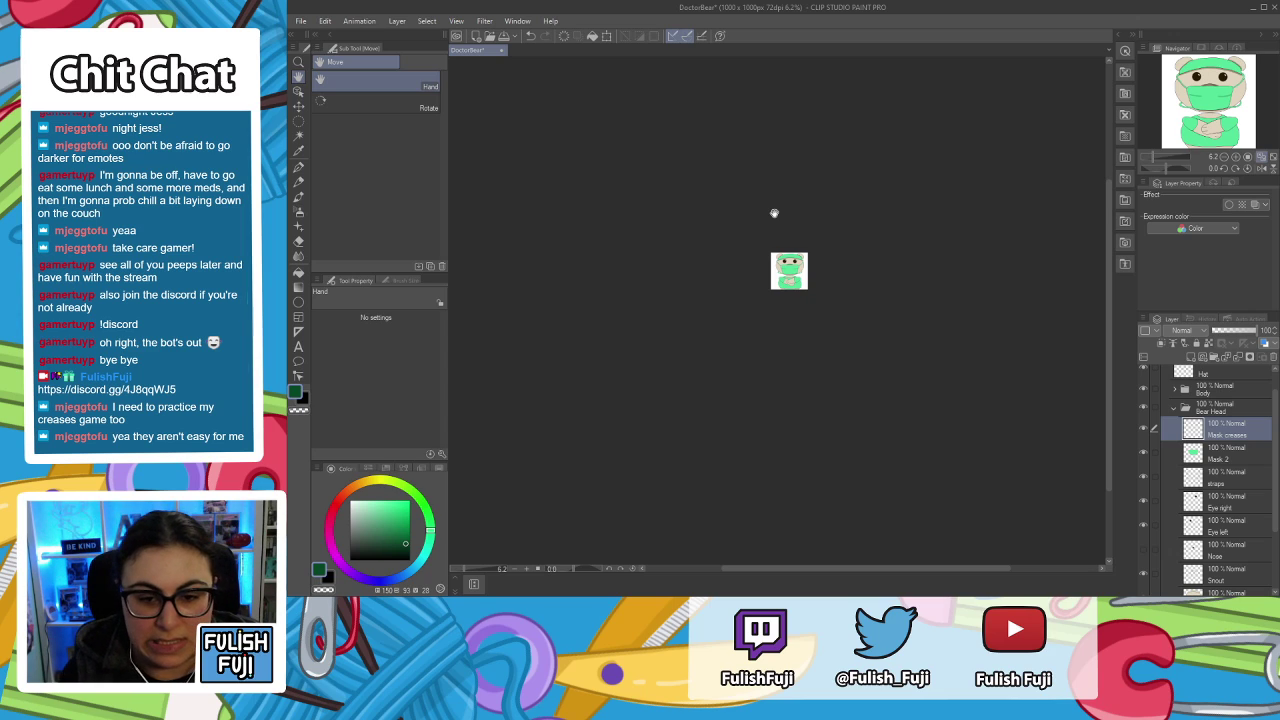
scroll(774, 213, "down", 2)
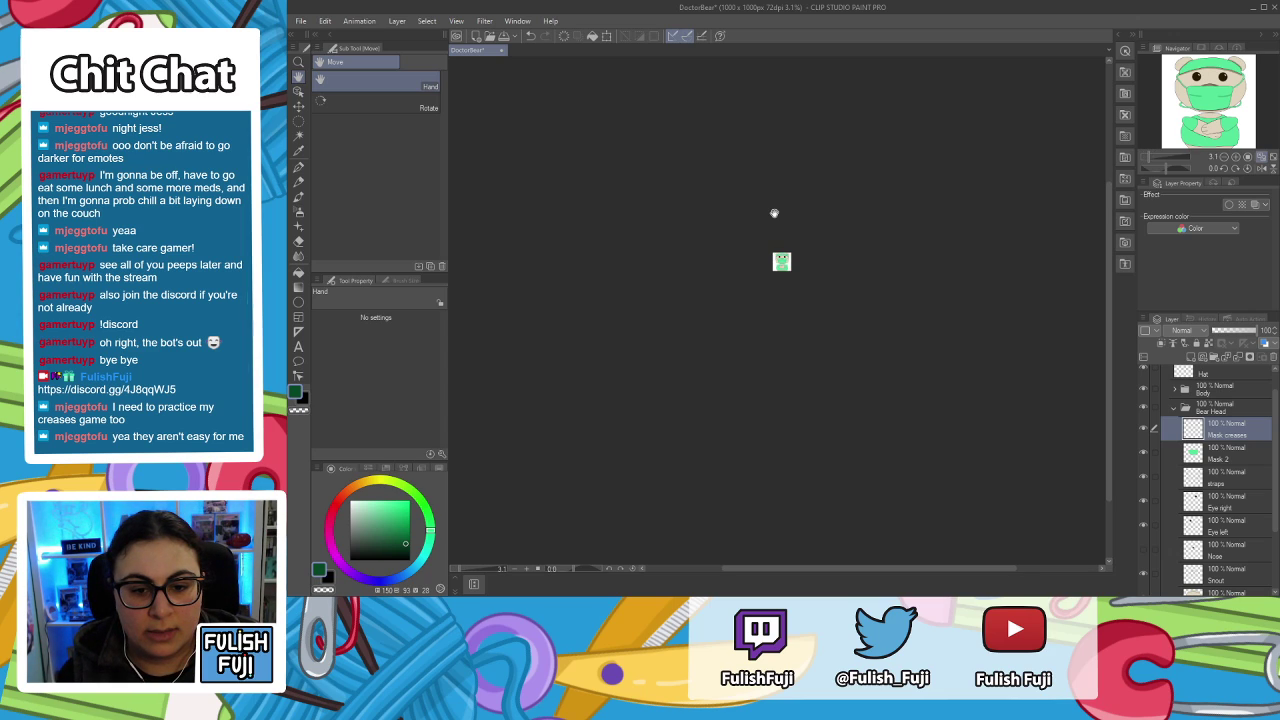
scroll(774, 213, "up", 7)
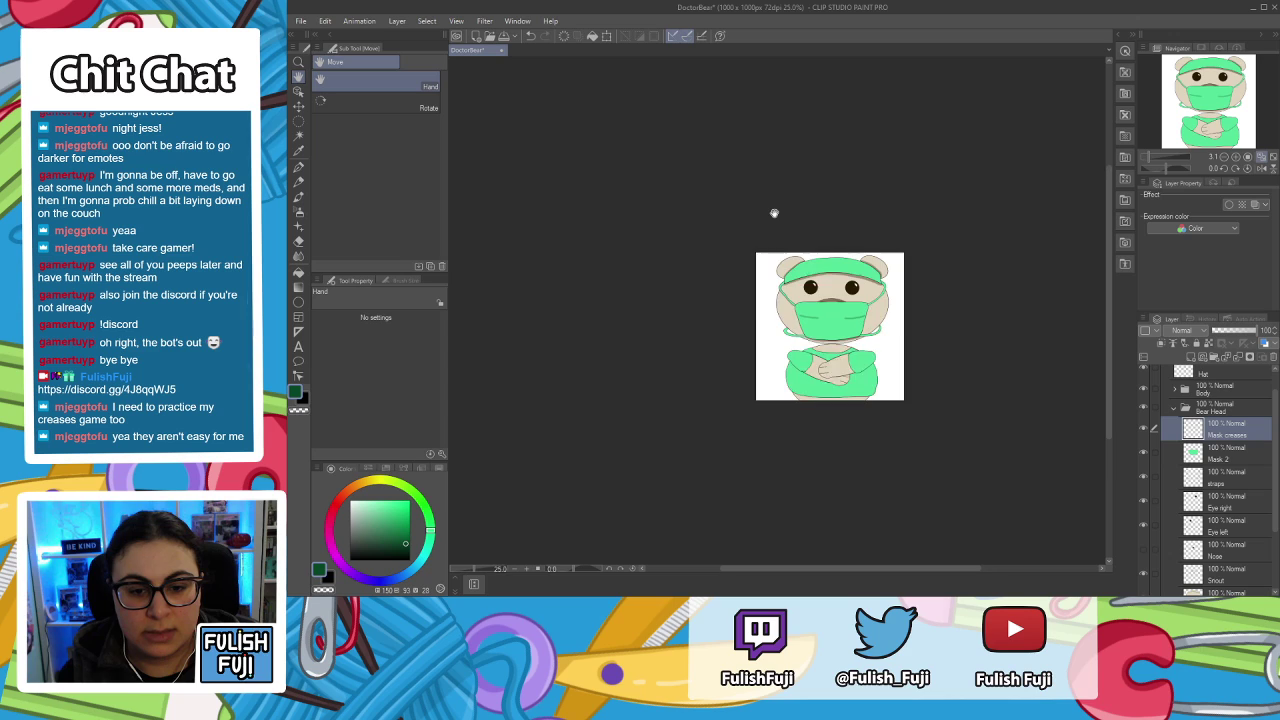
left_click_drag(856, 385, 775, 373)
scroll(776, 373, "up", 1)
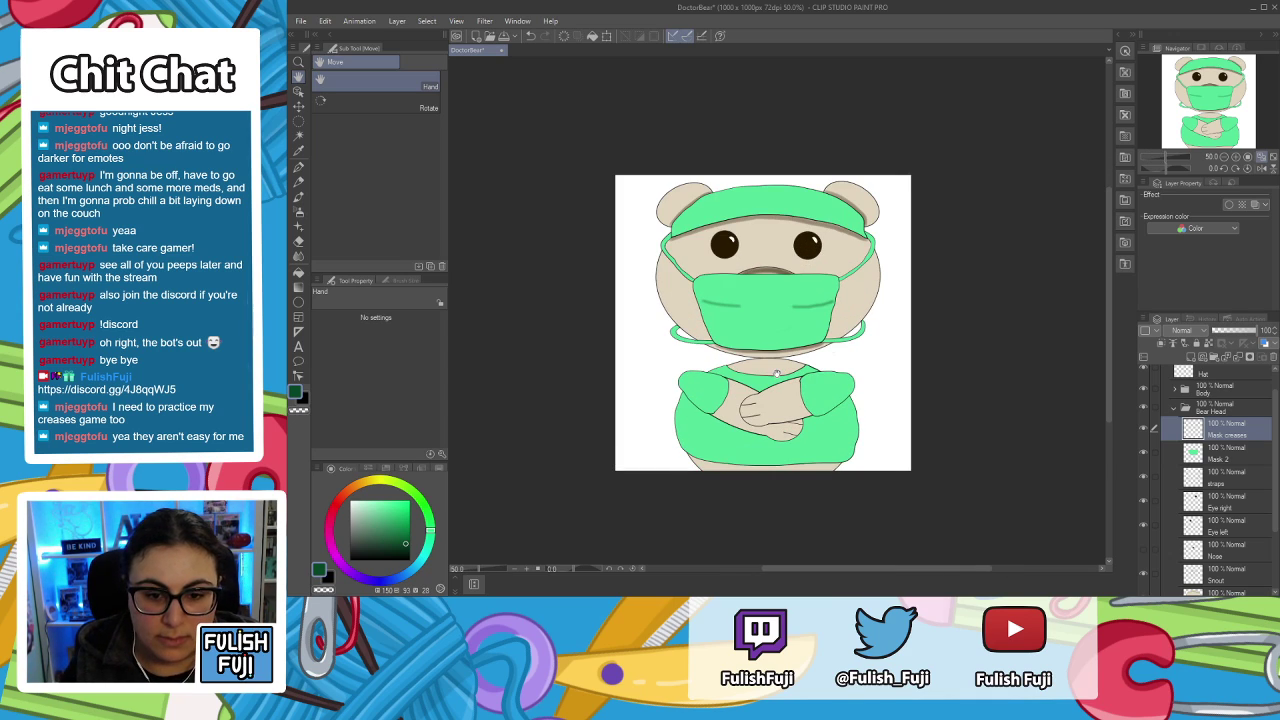
left_click_drag(710, 284, 717, 323)
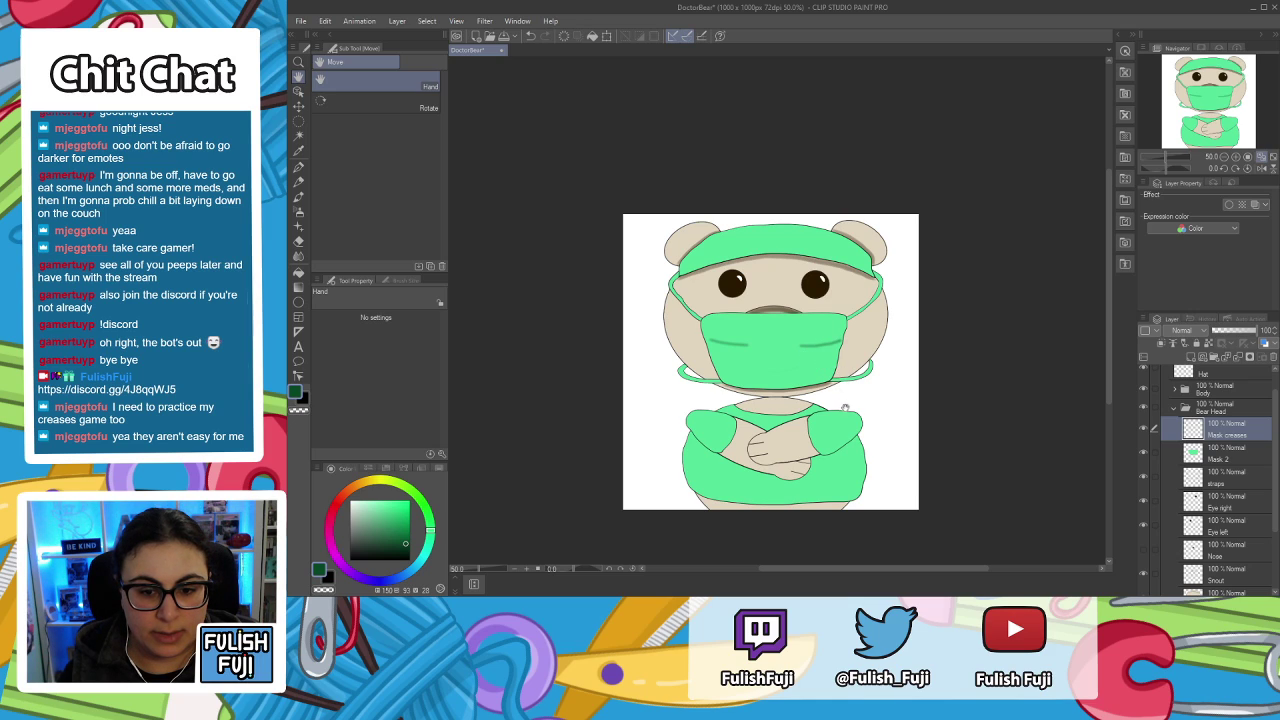
left_click_drag(844, 404, 845, 405)
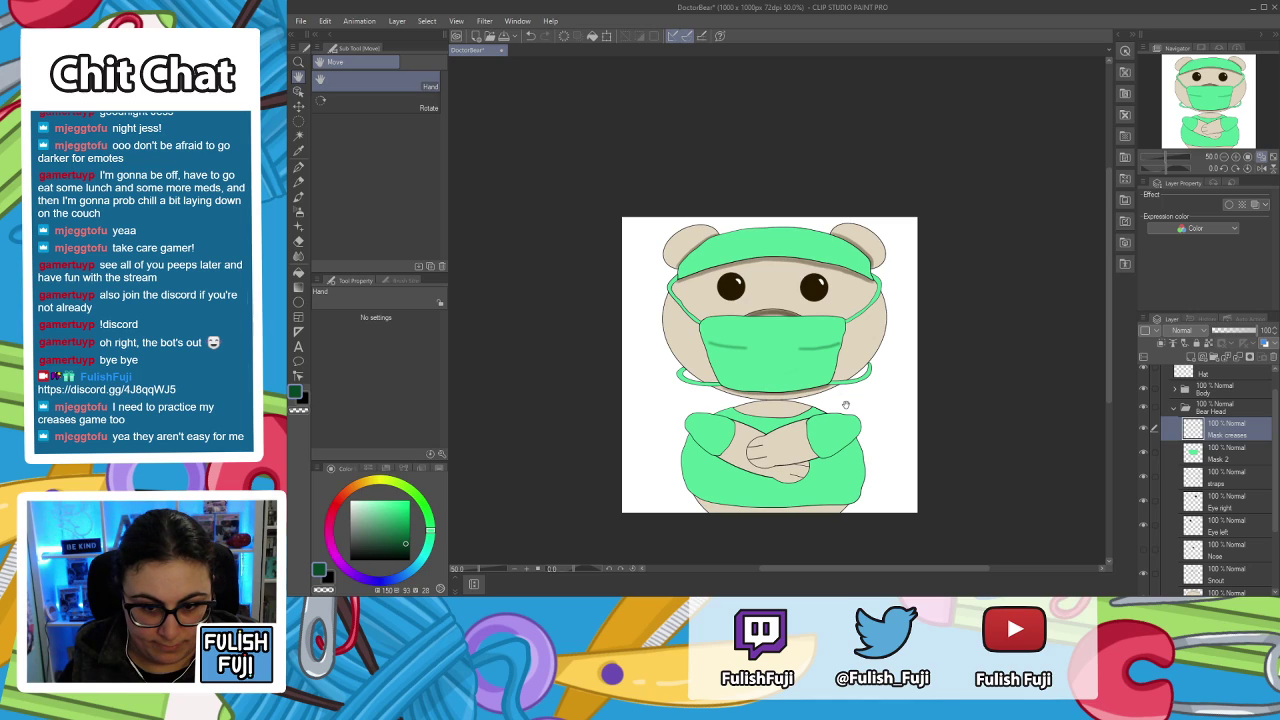
left_click_drag(845, 404, 851, 403)
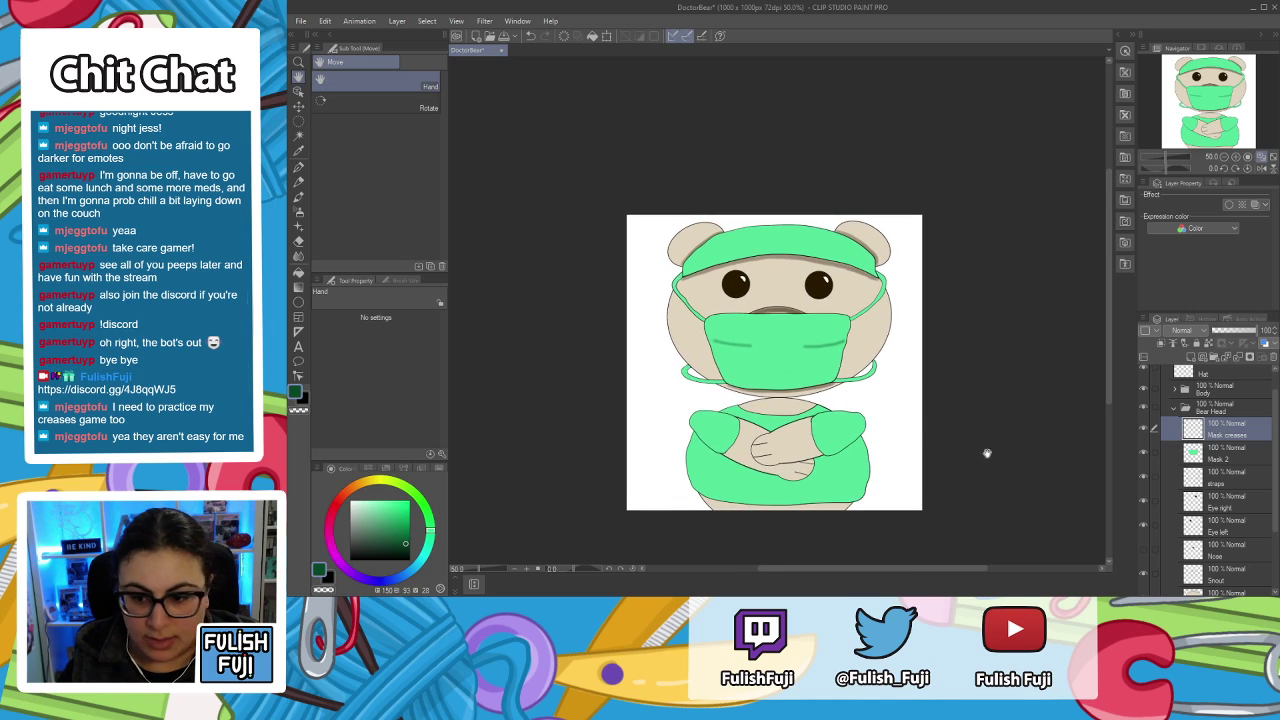
Collapse the Bear Head folder, make the Scrubs layer in the Body folder active, and switch to the Colored pencil.
left_click(1176, 409)
left_click(1177, 418)
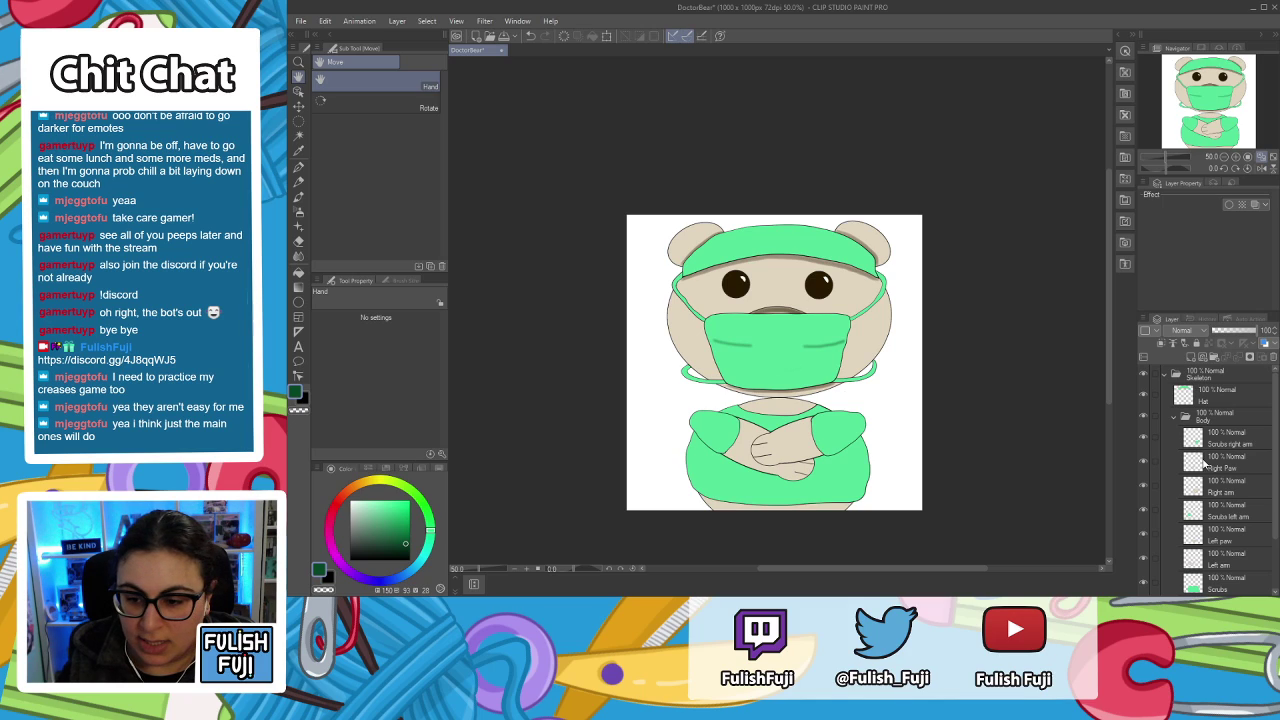
left_click(1263, 464)
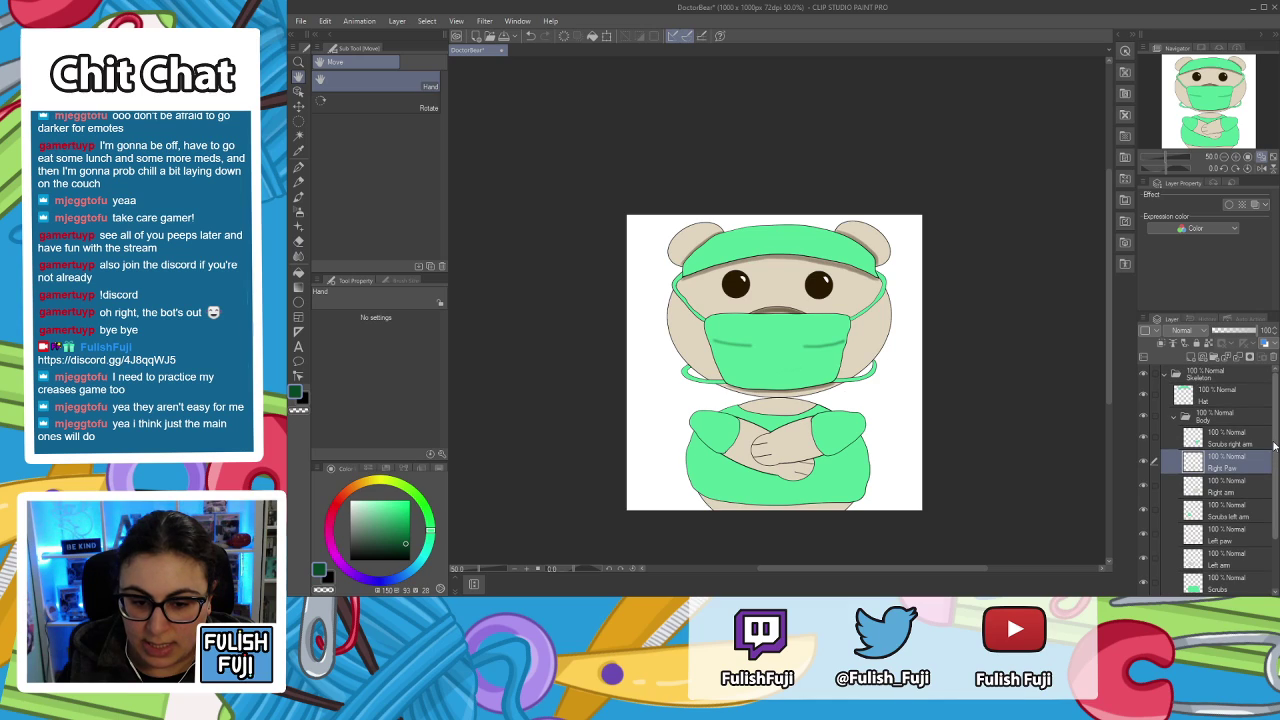
left_click_drag(1273, 465, 1271, 523)
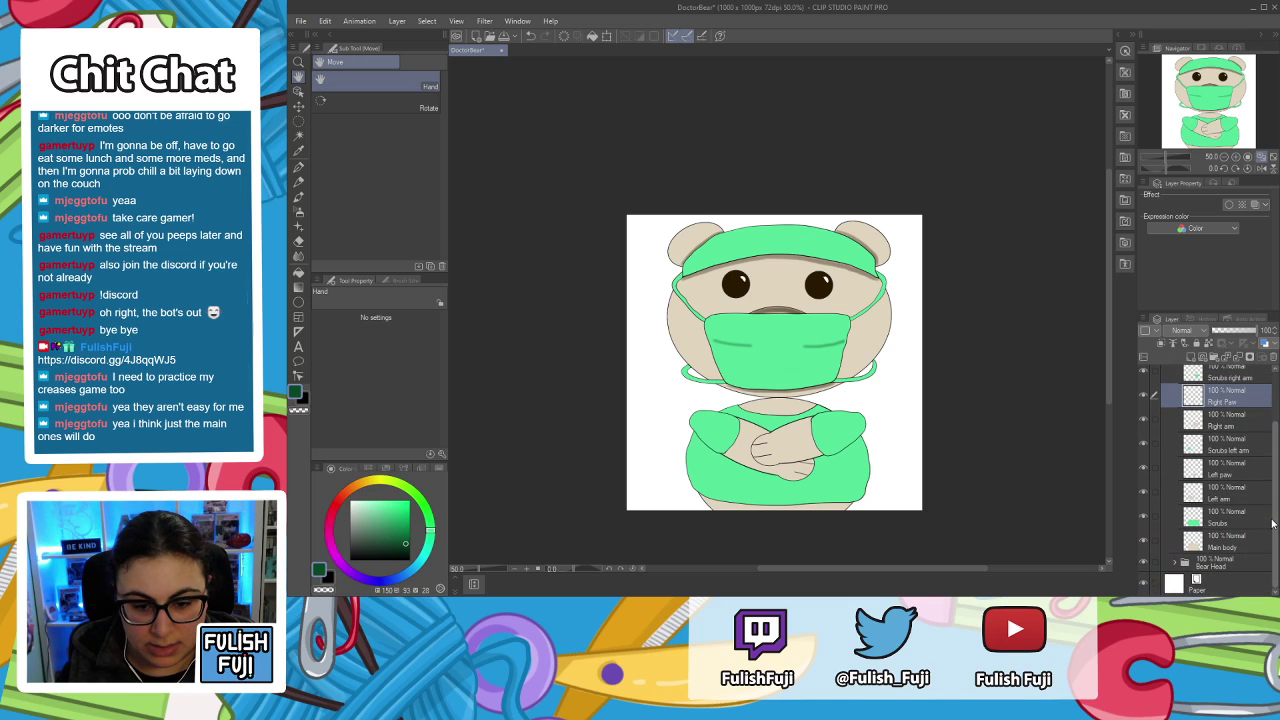
left_click(1253, 515)
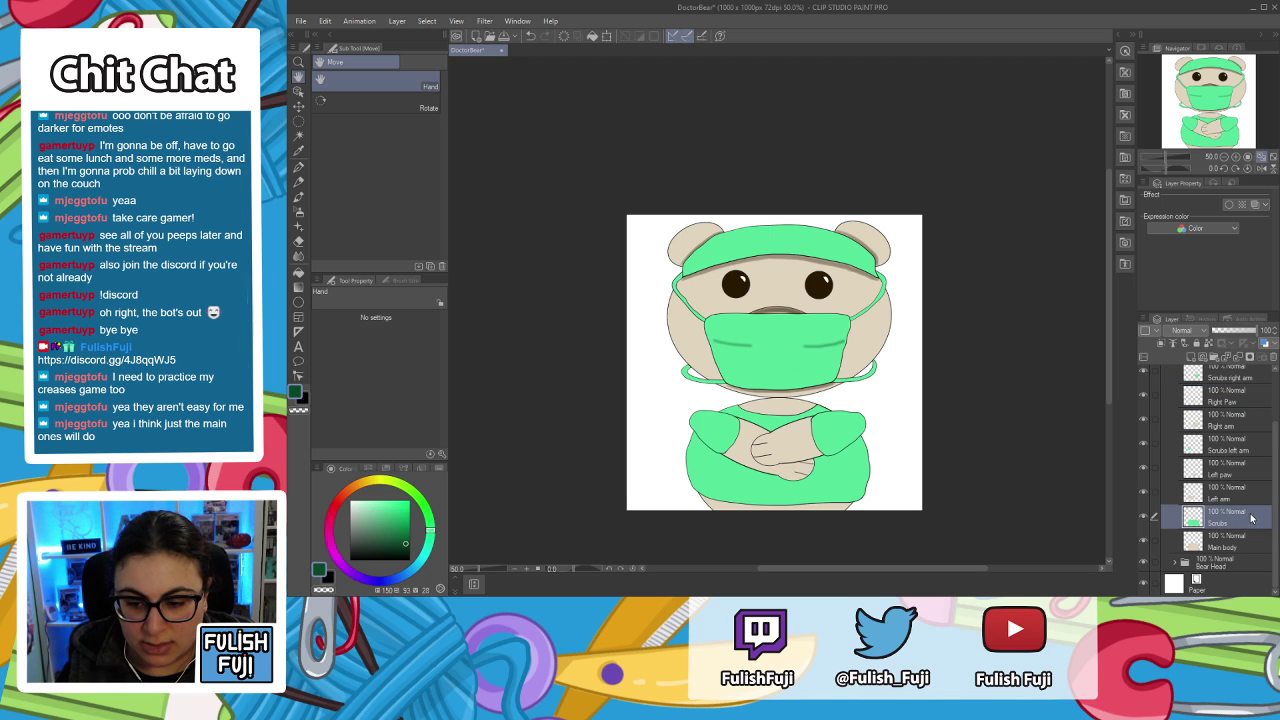
scroll(747, 414, "up", 3)
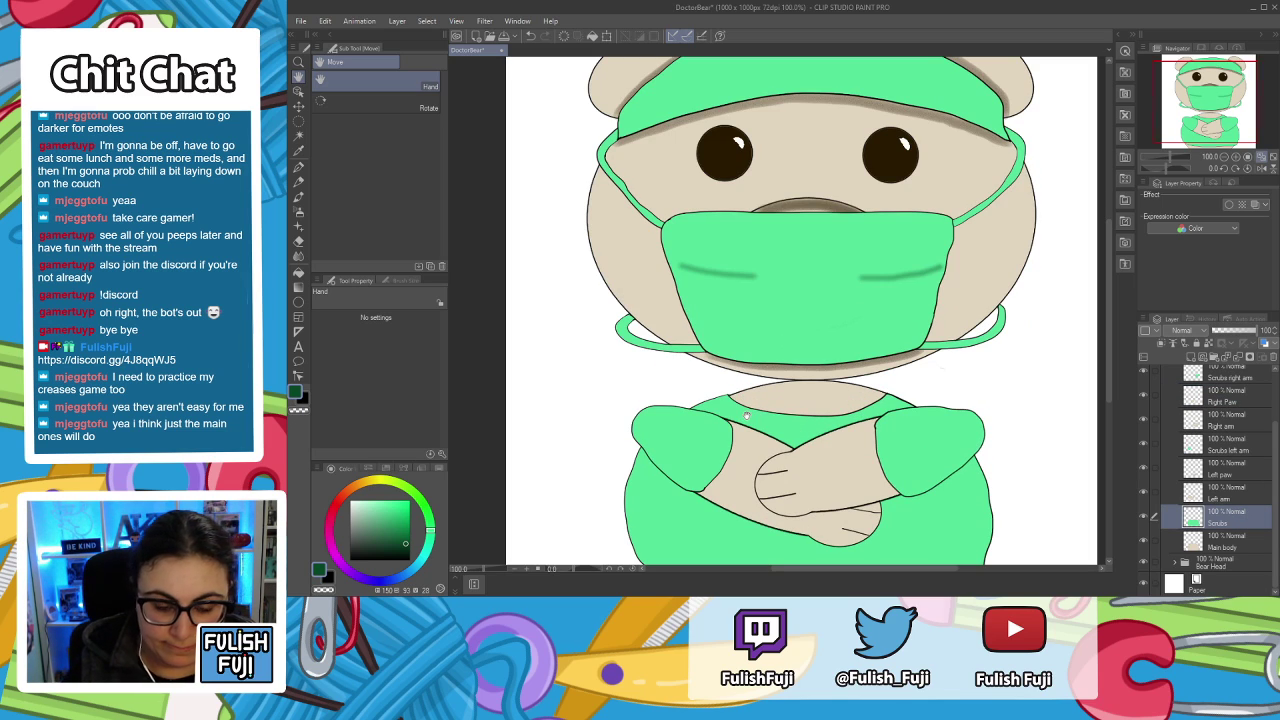
left_click_drag(865, 312, 877, 212)
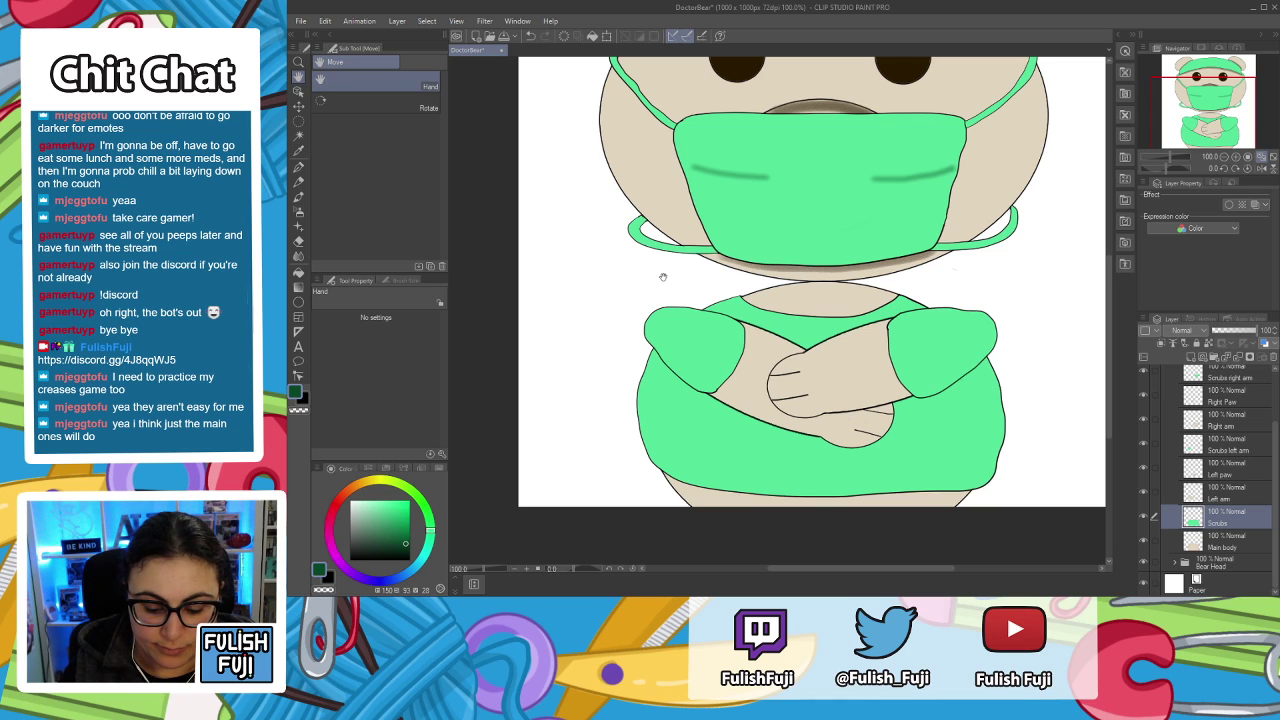
scroll(662, 276, "up", 2)
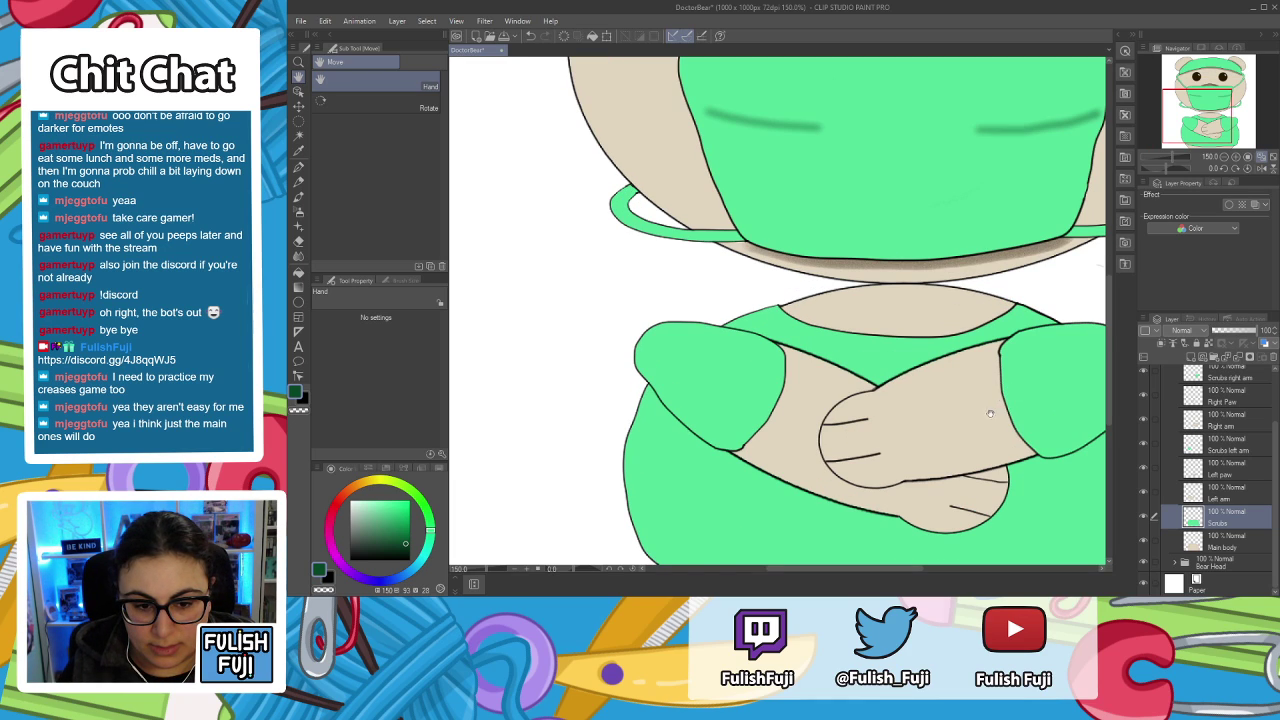
left_click_drag(573, 364, 476, 312)
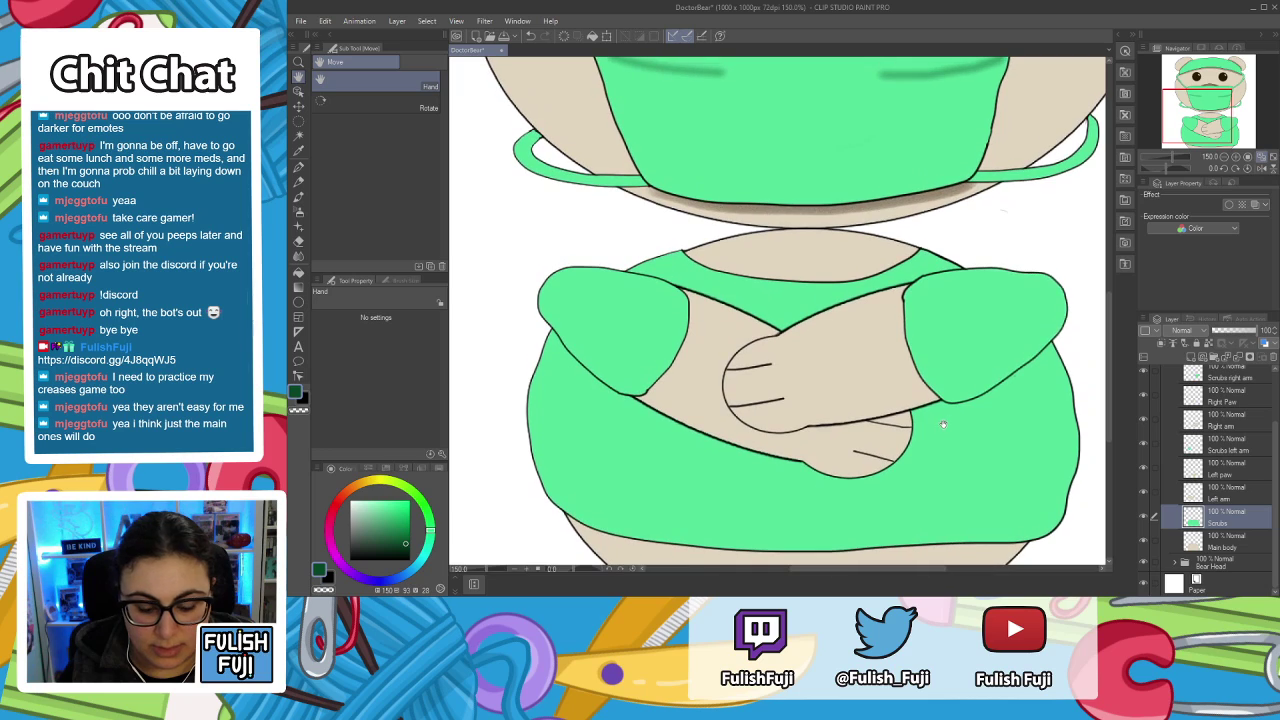
key("p")
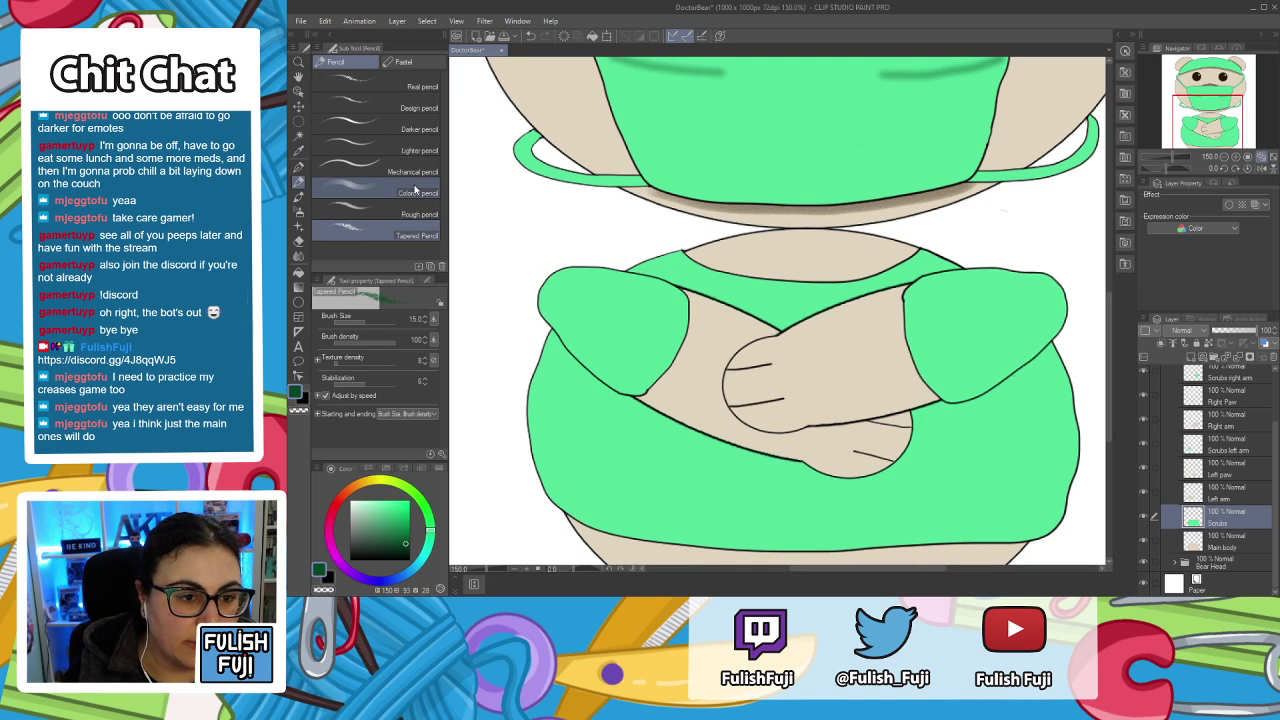
left_click(395, 192)
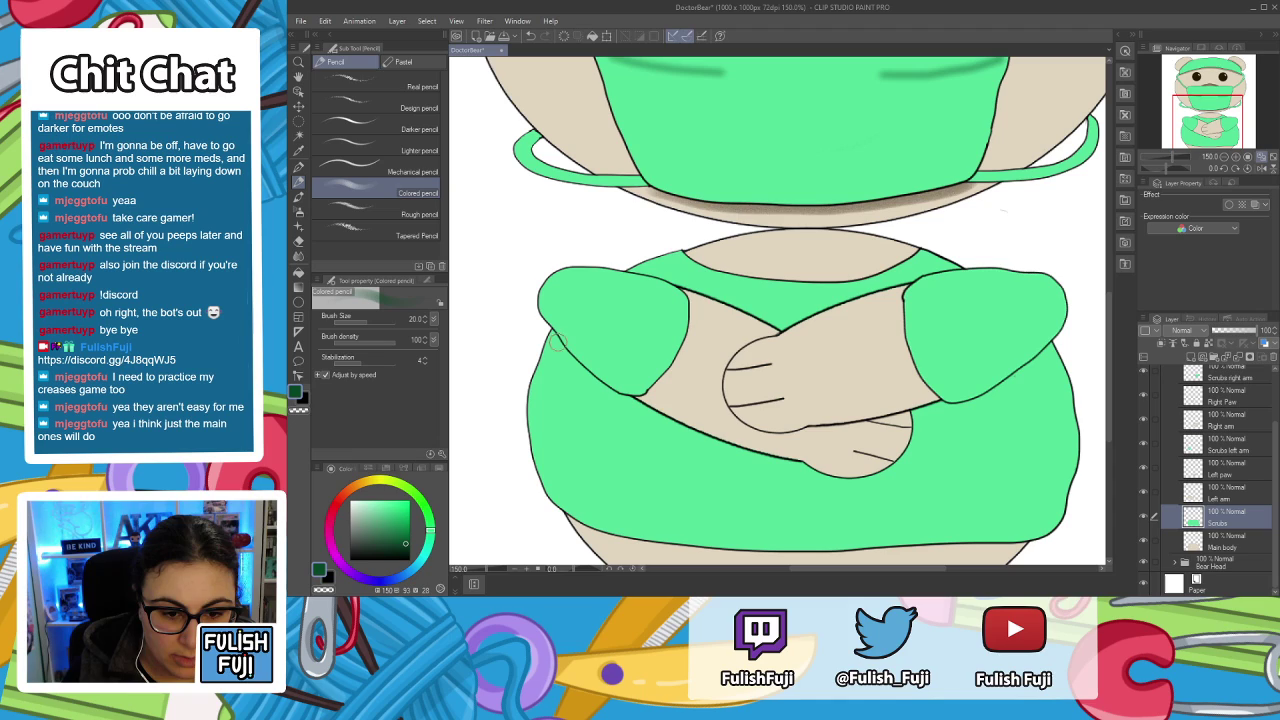
Try a dark green shadow stroke on the scrubs along the underside of the crossed arms.
mouse_move(633, 401)
left_mouse_down()
mouse_move(843, 481)
mouse_move(906, 468)
left_mouse_up()
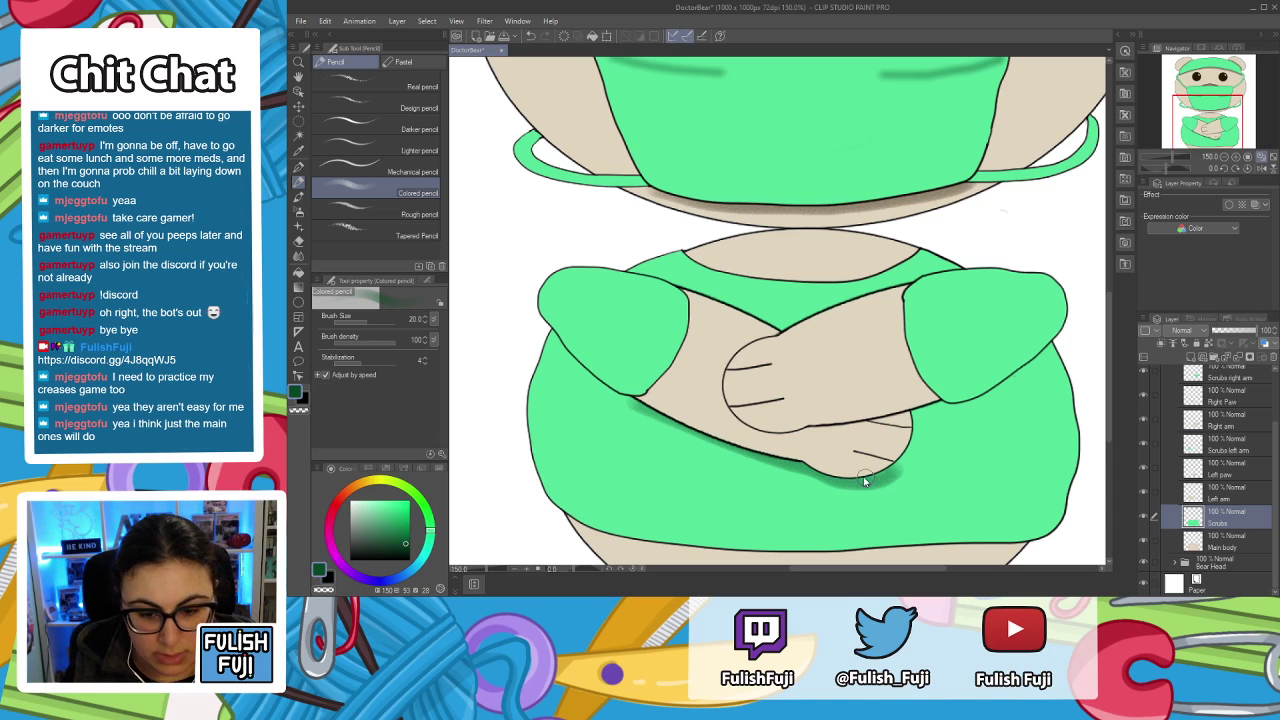
key("ctrl+z")
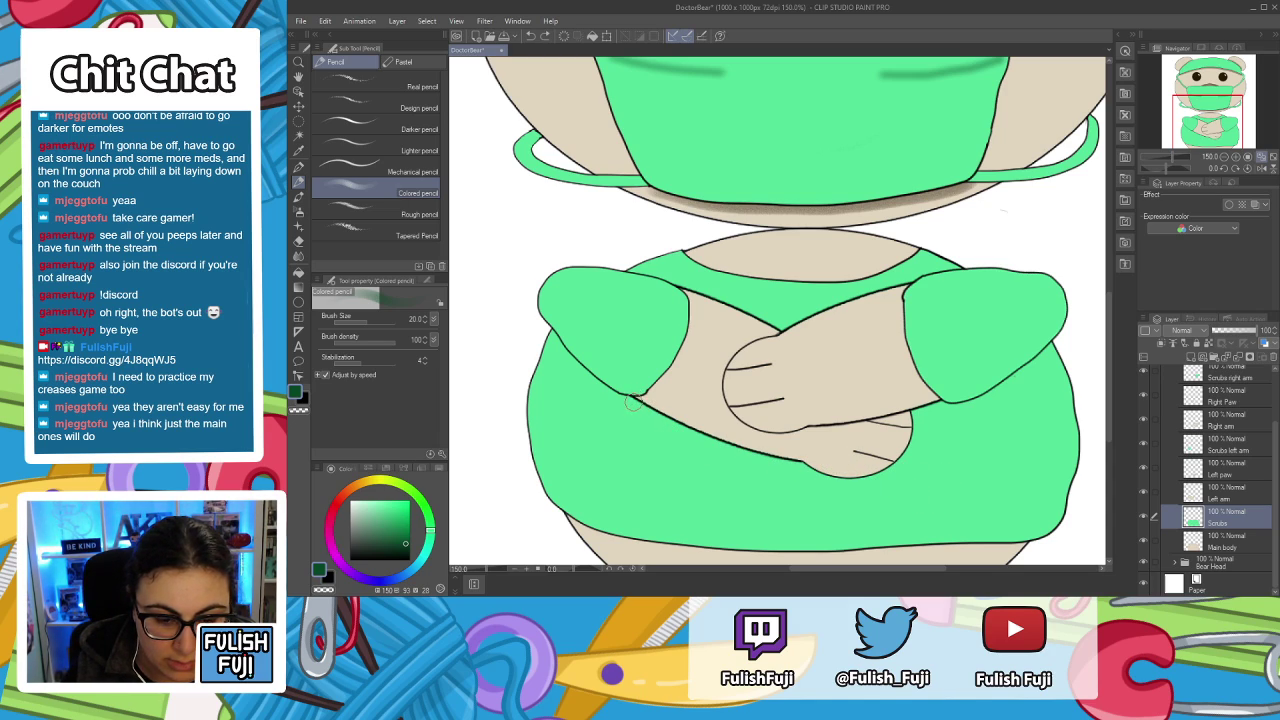
left_click_drag(632, 400, 713, 443)
key("ctrl+z")
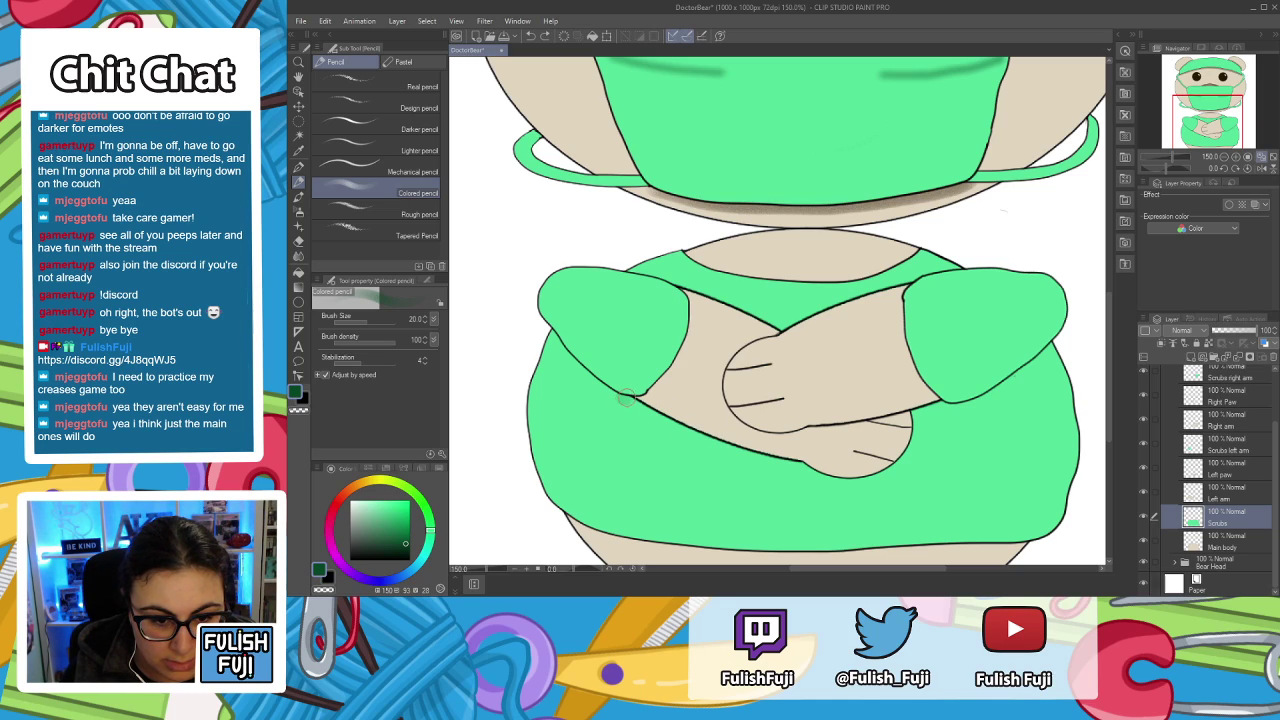
Shade the scrubs in dark green beneath the lower arm and around its paw with the Colored pencil at size 20.
mouse_move(640, 402)
left_mouse_down()
mouse_move(847, 481)
mouse_move(887, 471)
mouse_move(905, 404)
left_mouse_up()
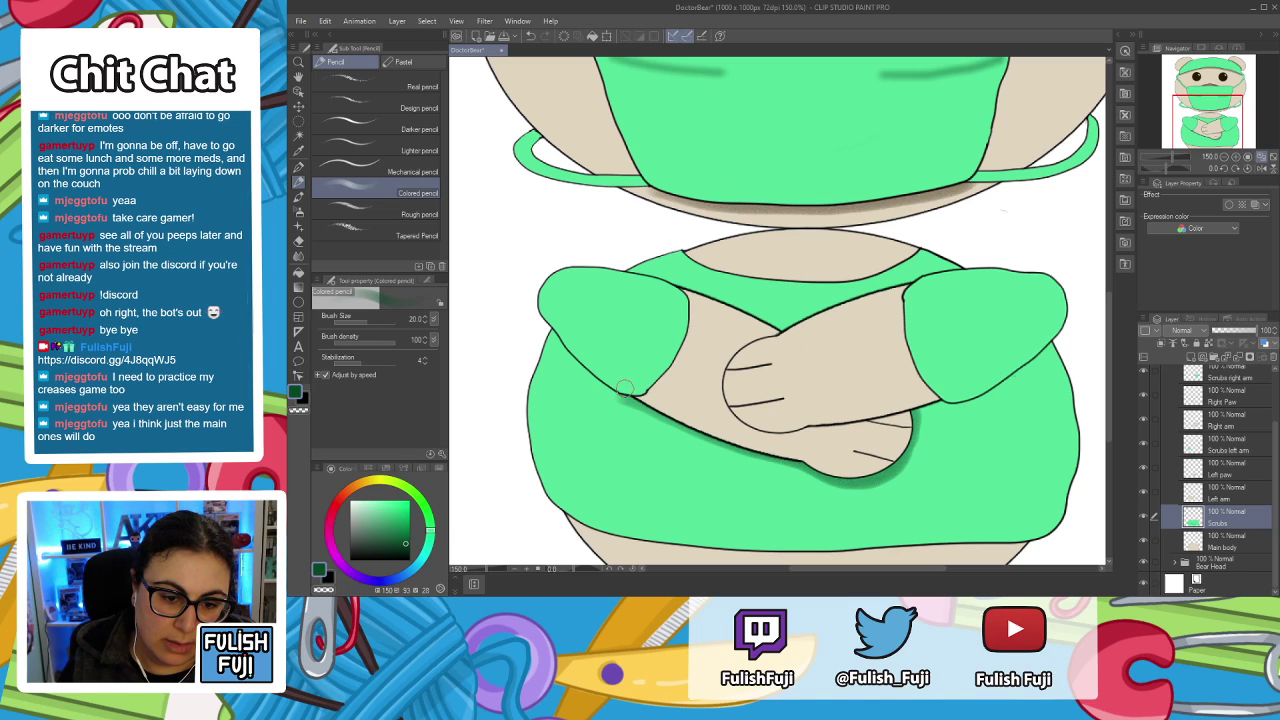
mouse_move(621, 388)
left_mouse_down()
mouse_move(742, 448)
mouse_move(852, 468)
left_mouse_up()
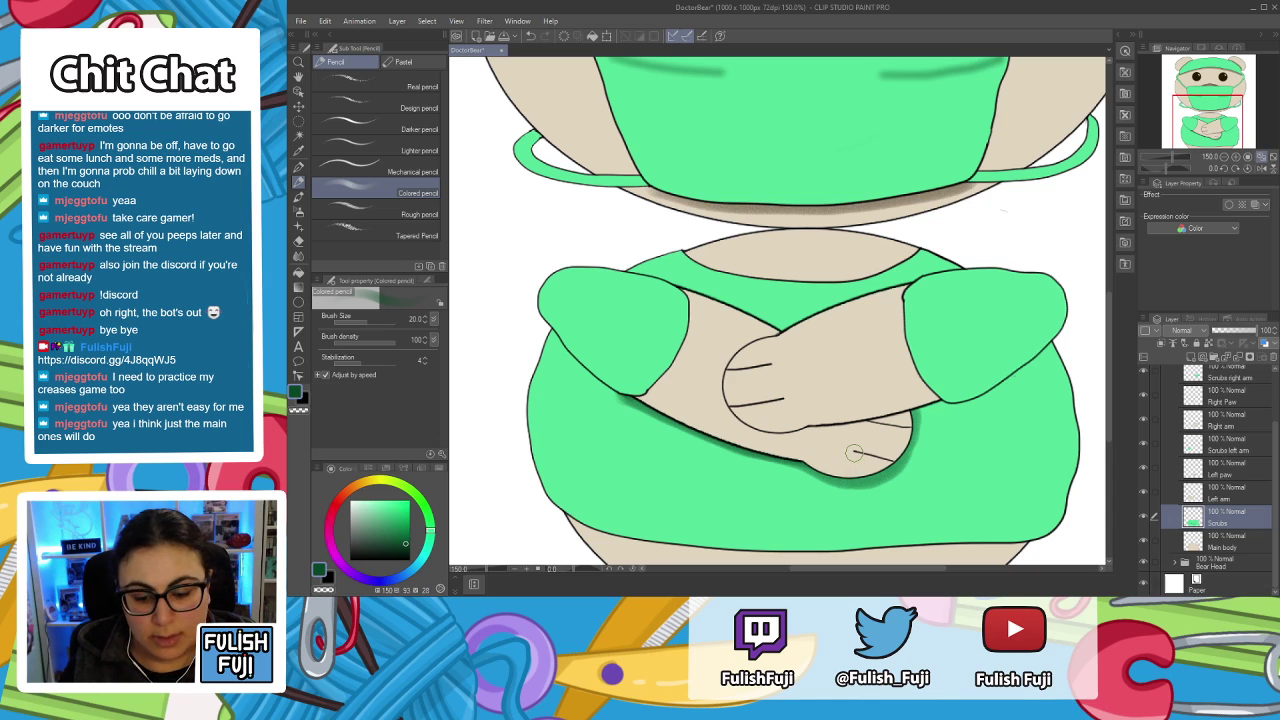
scroll(852, 466, "down", 3)
scroll(855, 457, "down", 3)
scroll(855, 457, "up", 6)
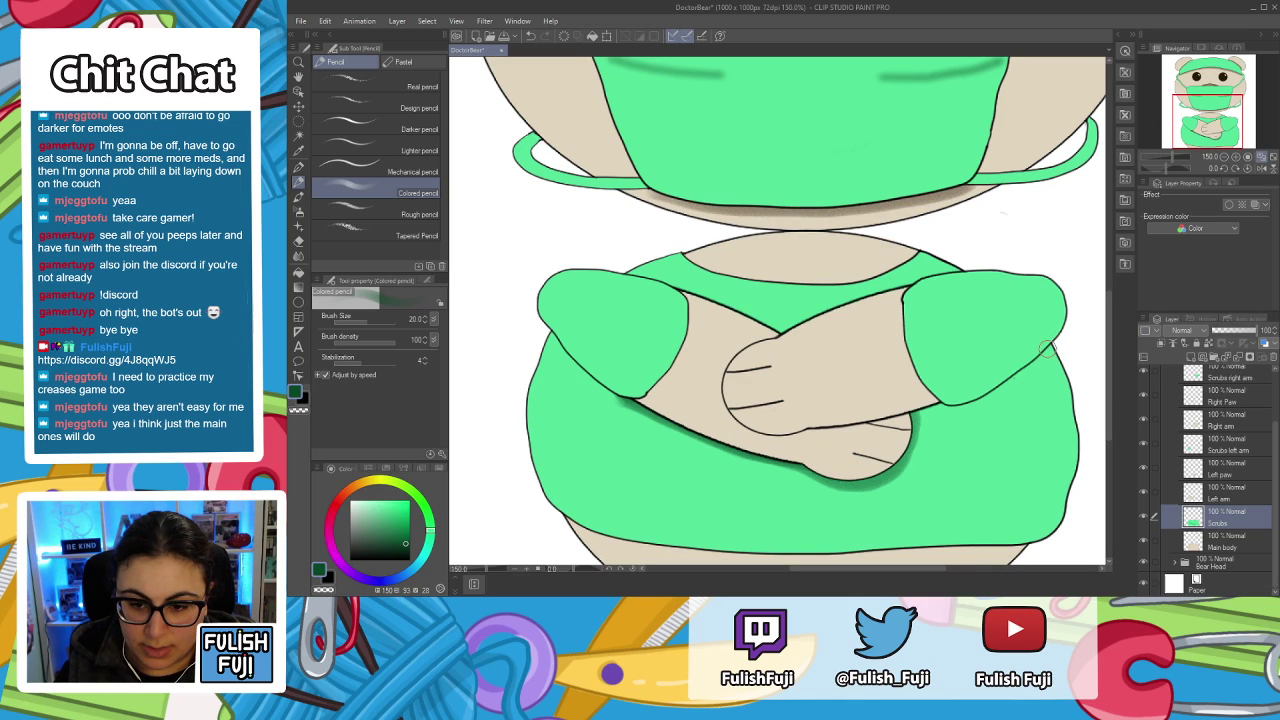
Add dark green shadows on the scrubs beneath both sleeves with the Colored pencil at size 20.
mouse_move(1045, 345)
left_mouse_down()
mouse_move(996, 387)
mouse_move(914, 408)
left_mouse_up()
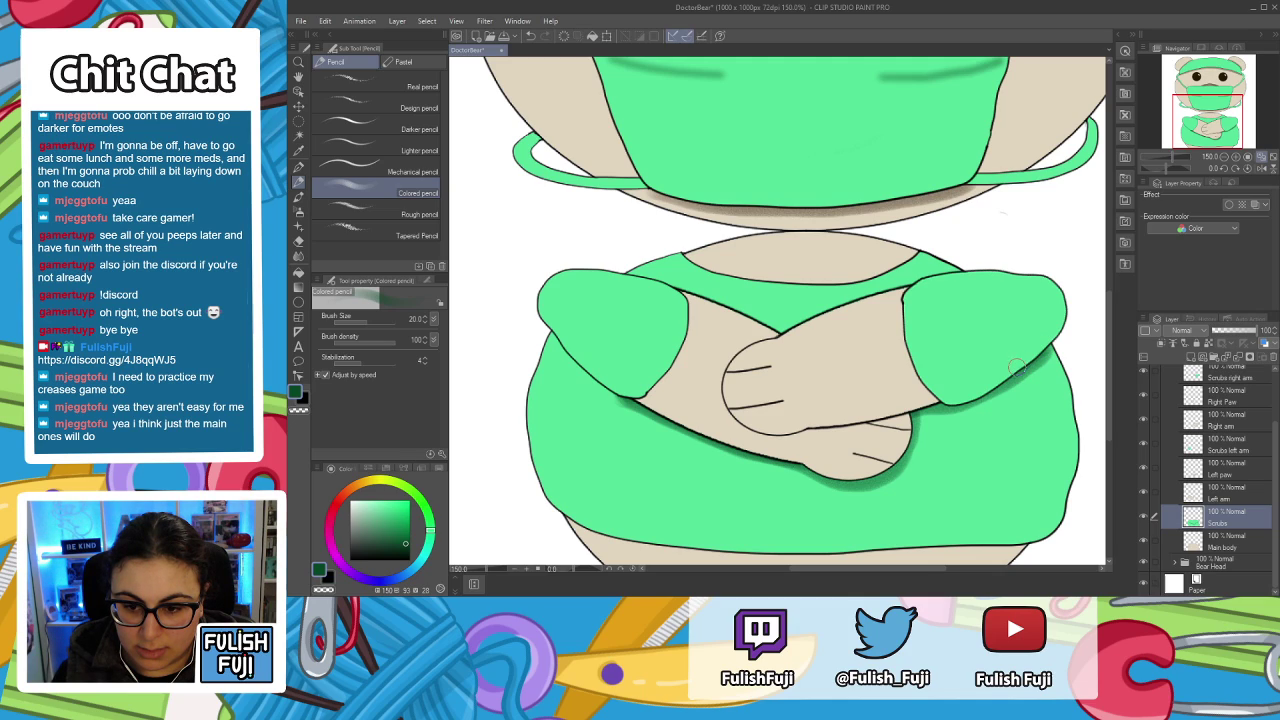
mouse_move(1042, 351)
left_mouse_down()
mouse_move(985, 392)
mouse_move(910, 413)
left_mouse_up()
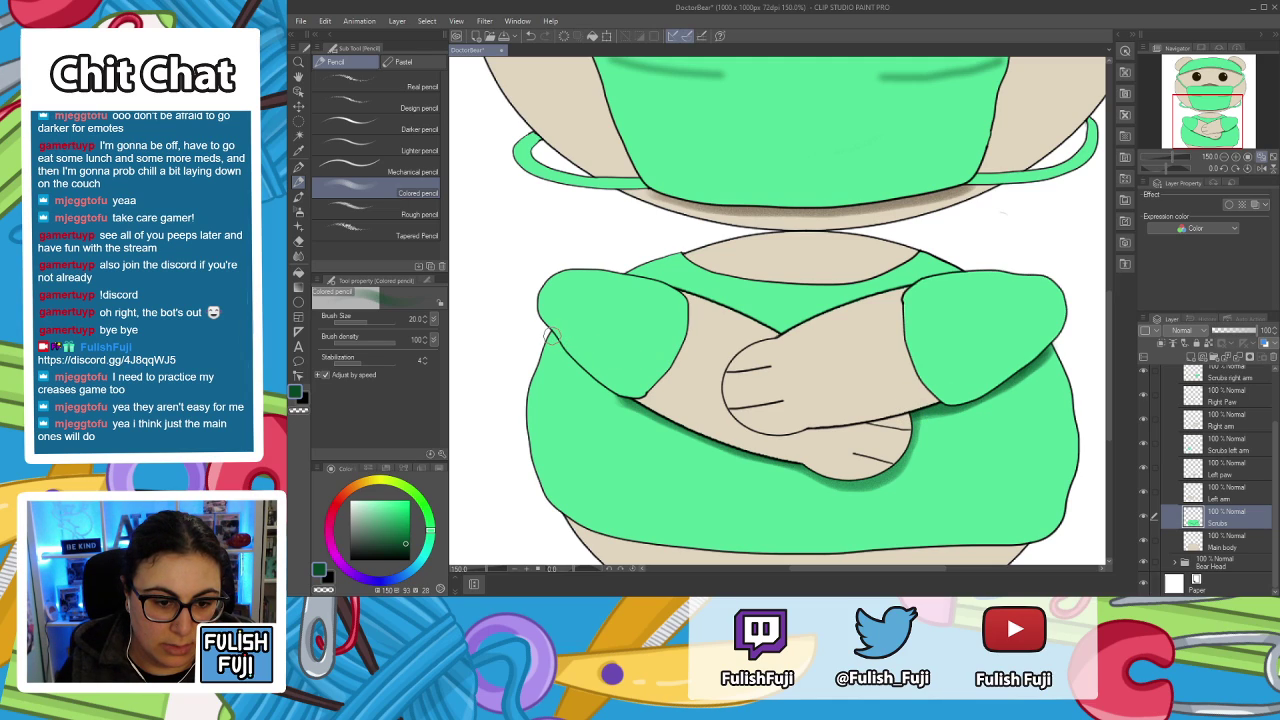
mouse_move(549, 337)
left_mouse_down()
mouse_move(627, 377)
mouse_move(553, 338)
mouse_move(657, 406)
left_mouse_up()
key("ctrl+z")
mouse_move(558, 337)
left_mouse_down()
mouse_move(590, 378)
mouse_move(665, 414)
left_mouse_up()
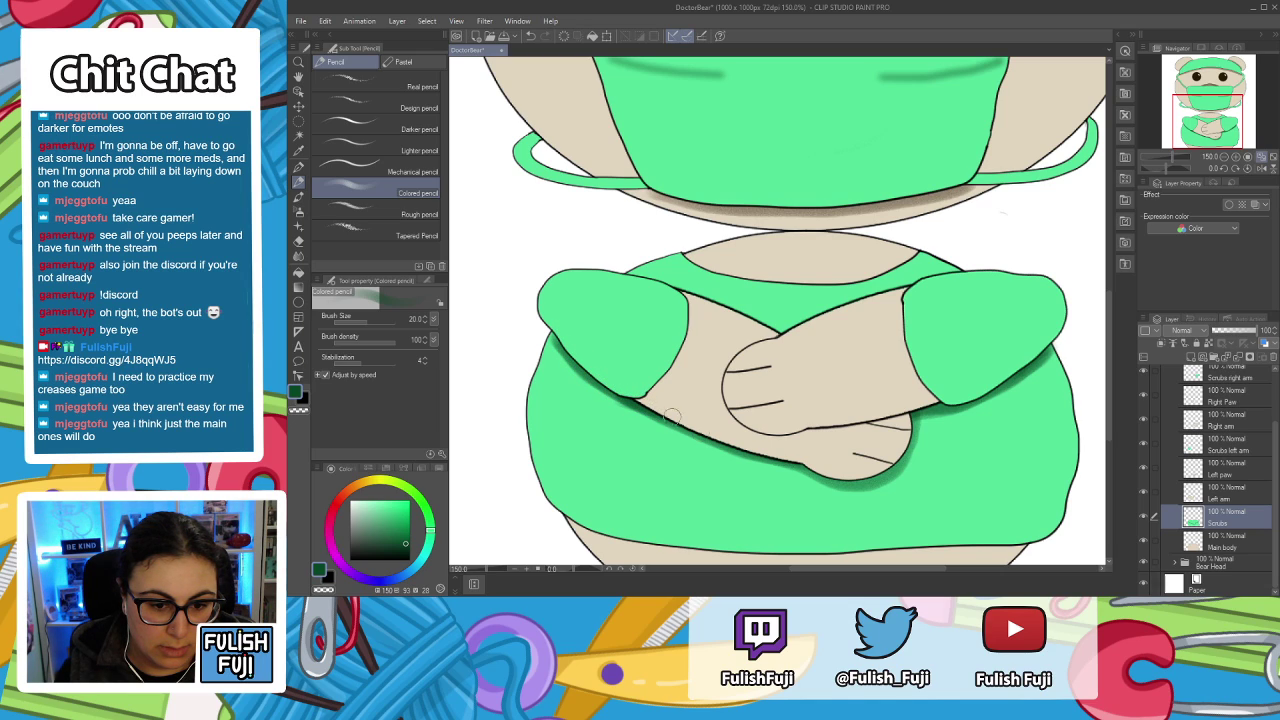
Examine how the new shadows on the scrubs read on the whole bear, down to thumbnail size.
scroll(758, 458, "down", 5)
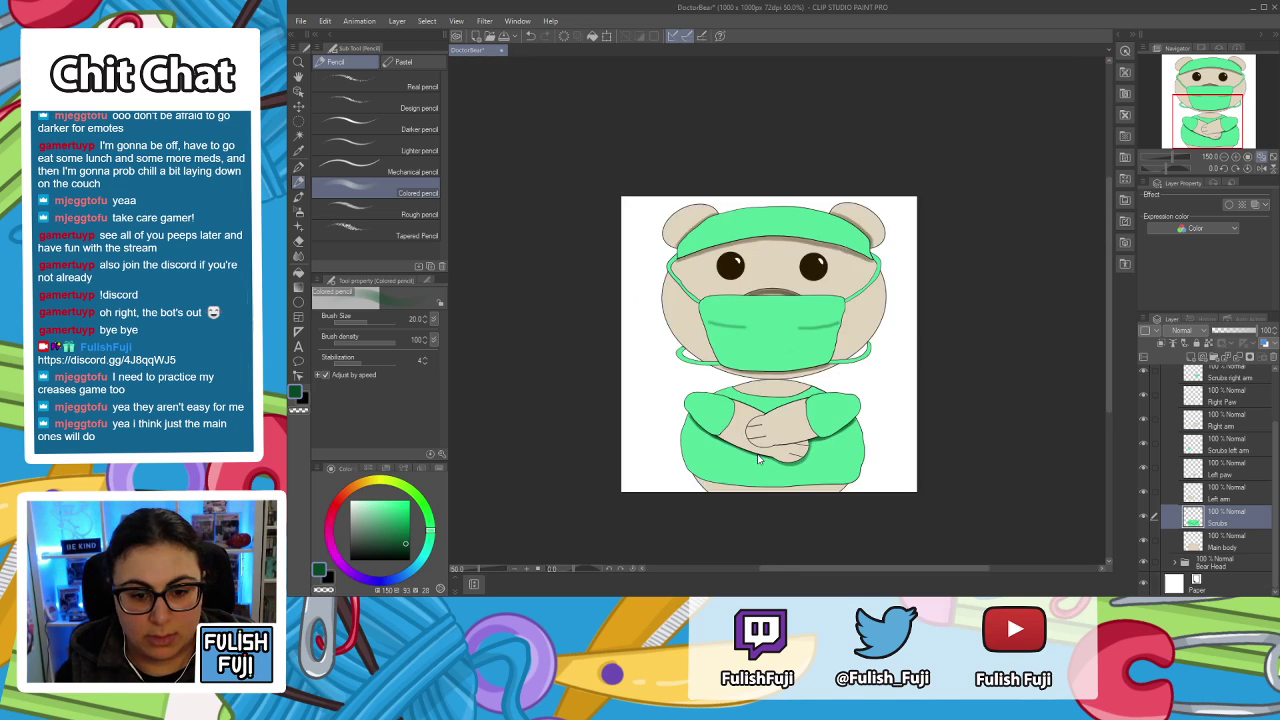
scroll(758, 458, "down", 3)
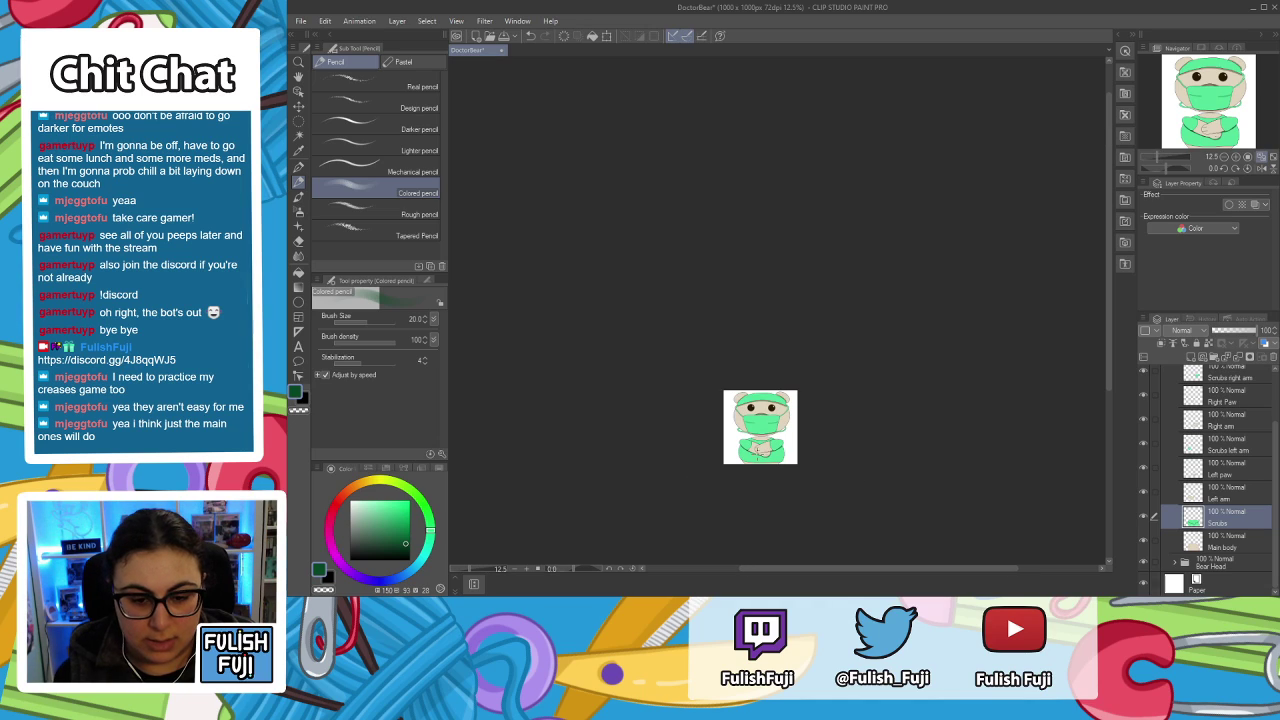
key("space")
left_click_drag(811, 366, 853, 265)
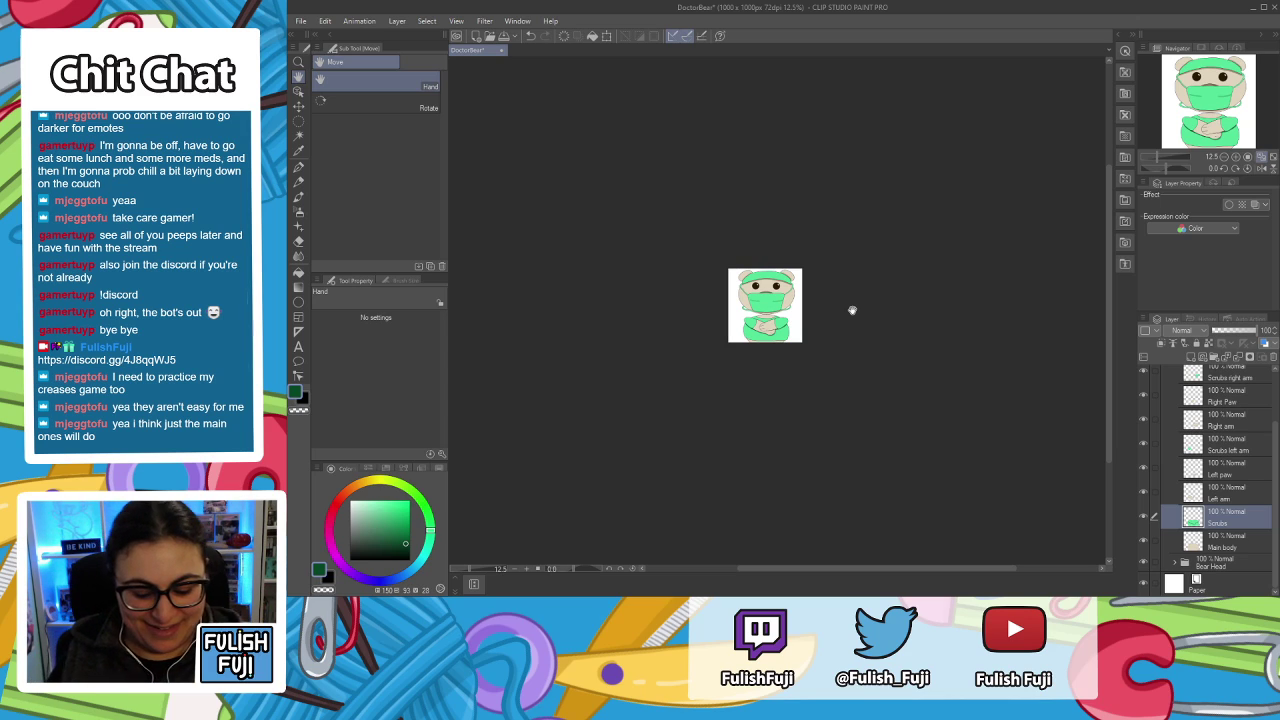
scroll(852, 310, "down", 2)
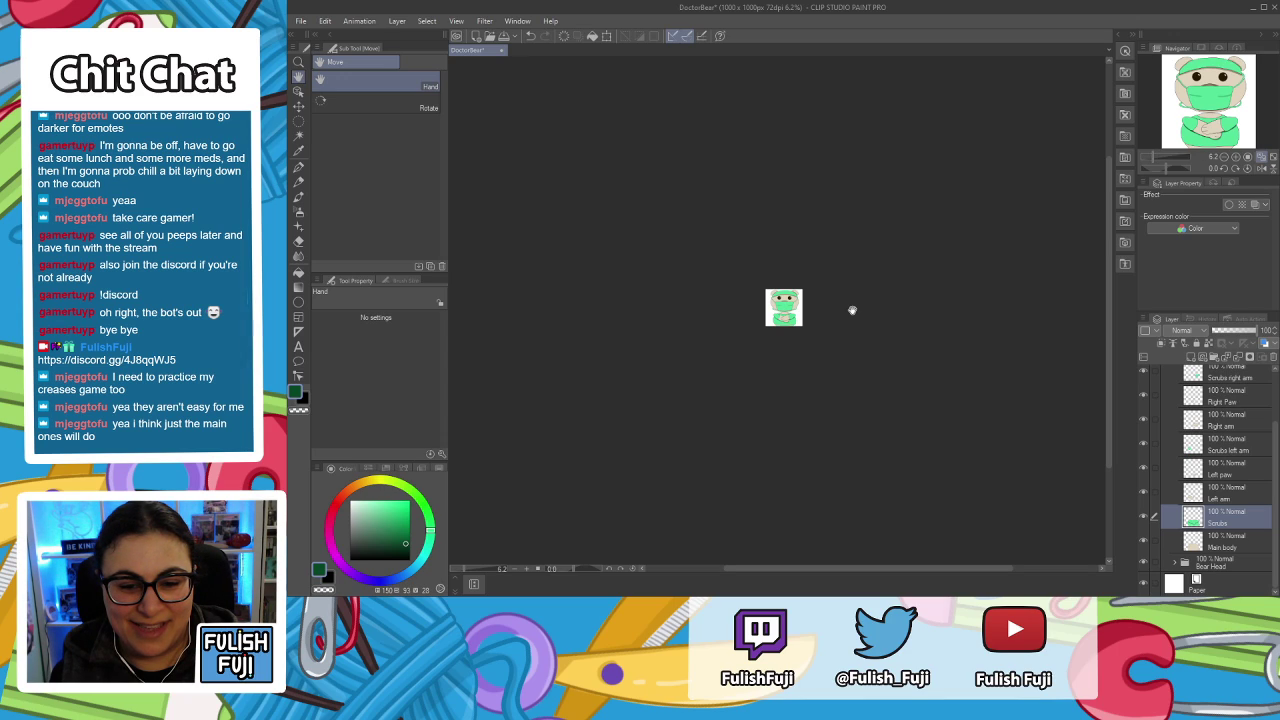
scroll(852, 310, "down", 2)
scroll(852, 310, "up", 1)
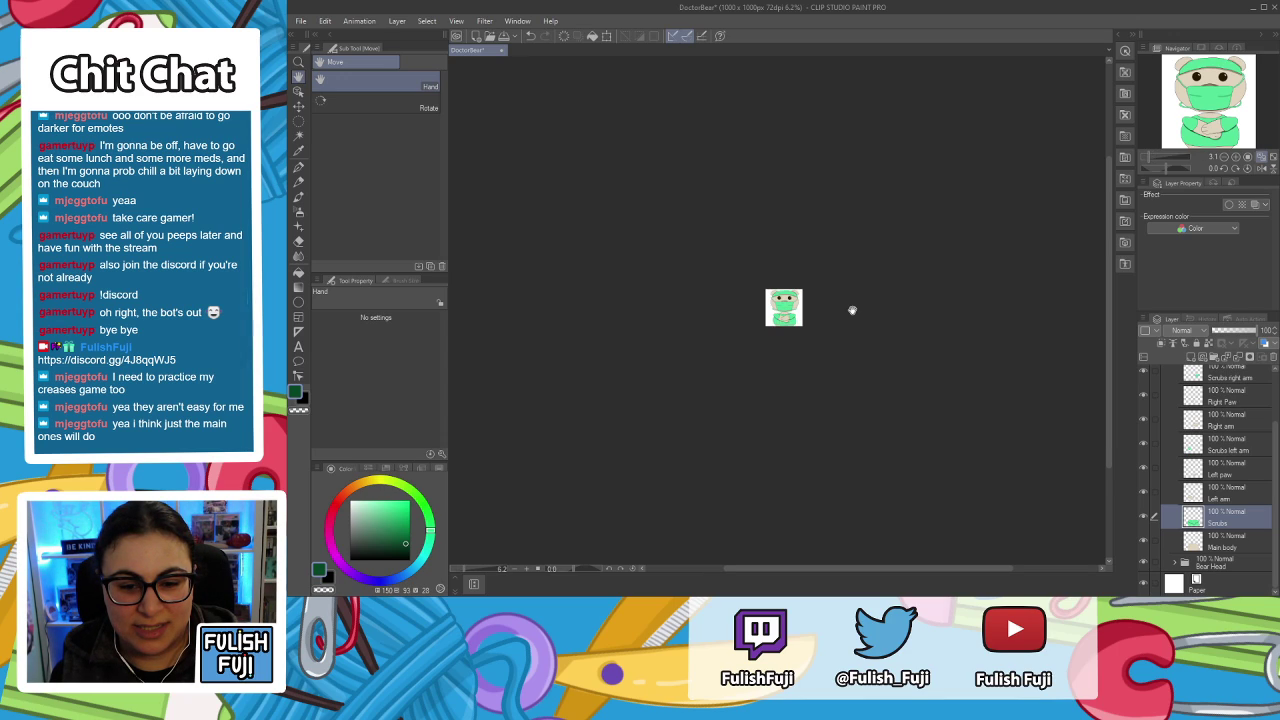
scroll(852, 310, "up", 5)
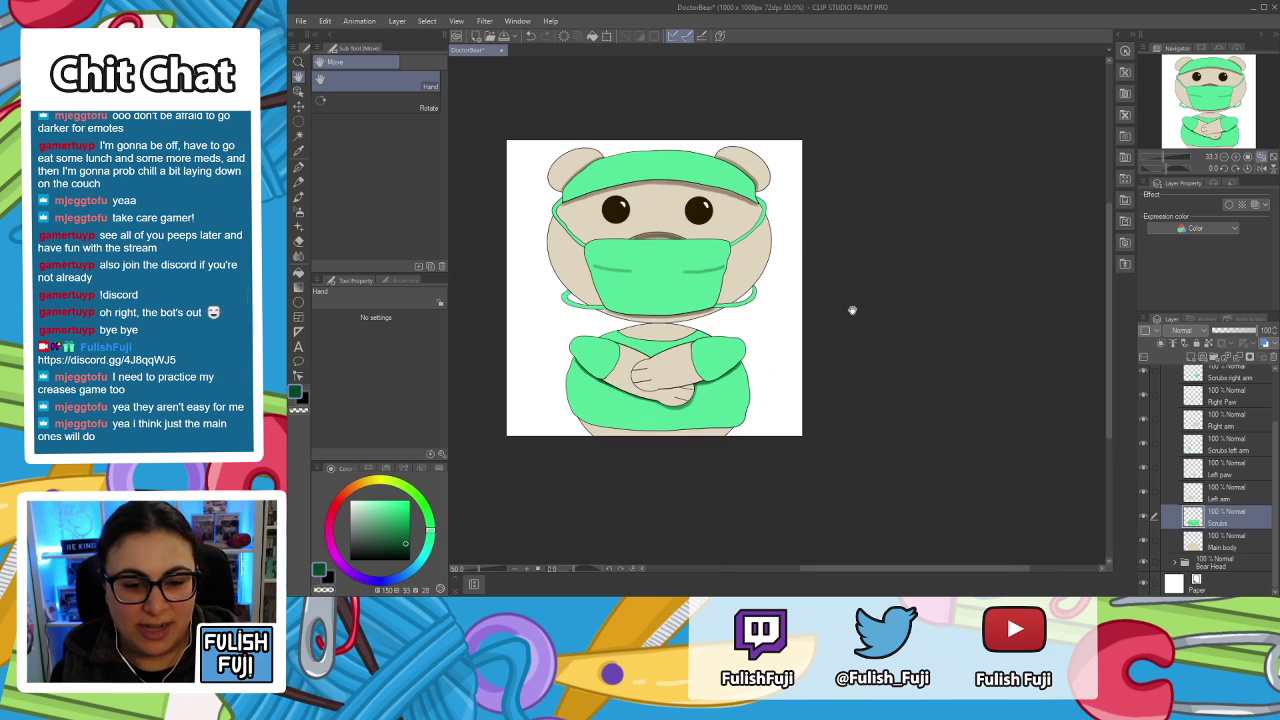
left_click_drag(700, 350, 818, 402)
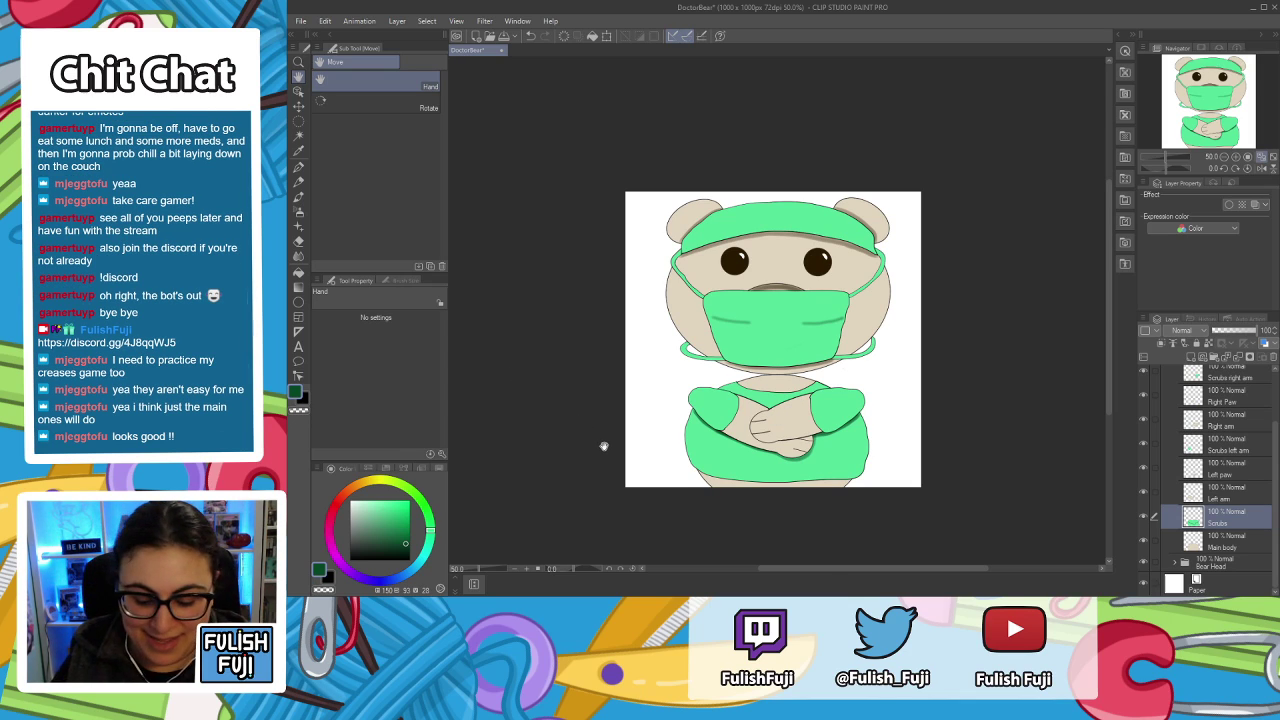
Sample the beige fur color from the arm and change it to a dark brown for the Colored pencil.
scroll(603, 446, "up", 2)
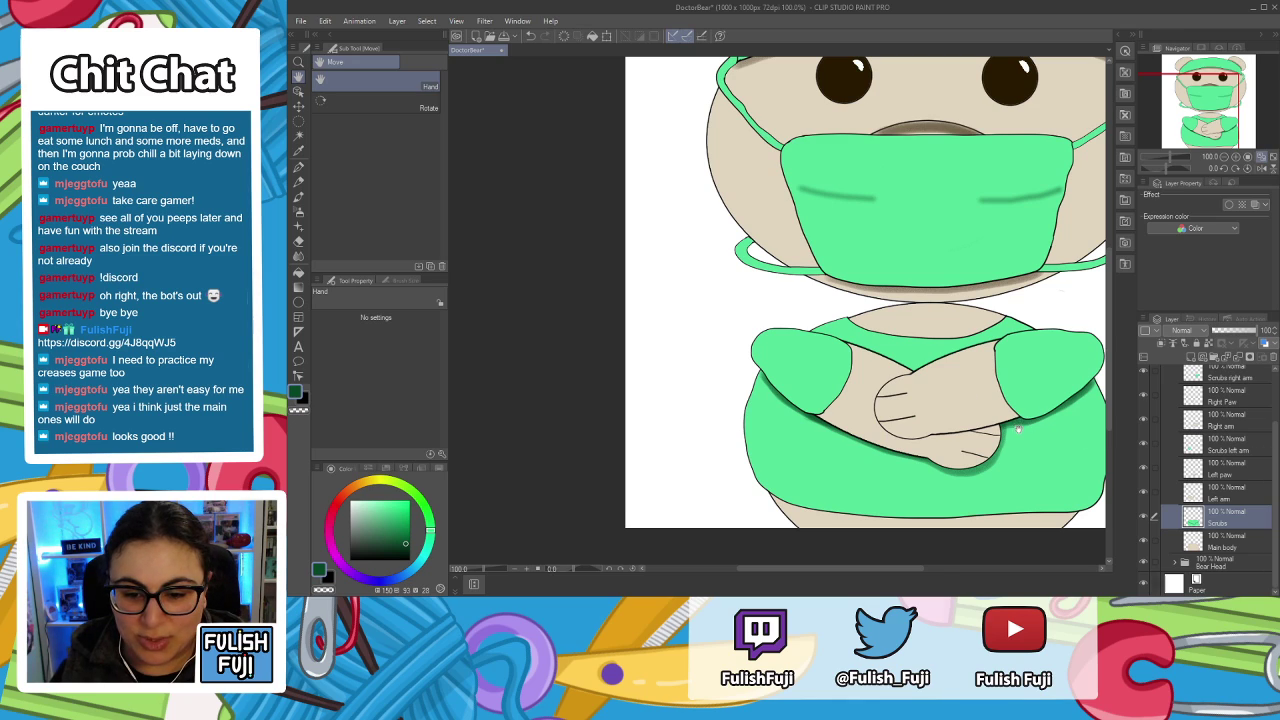
left_click_drag(1018, 426, 943, 386)
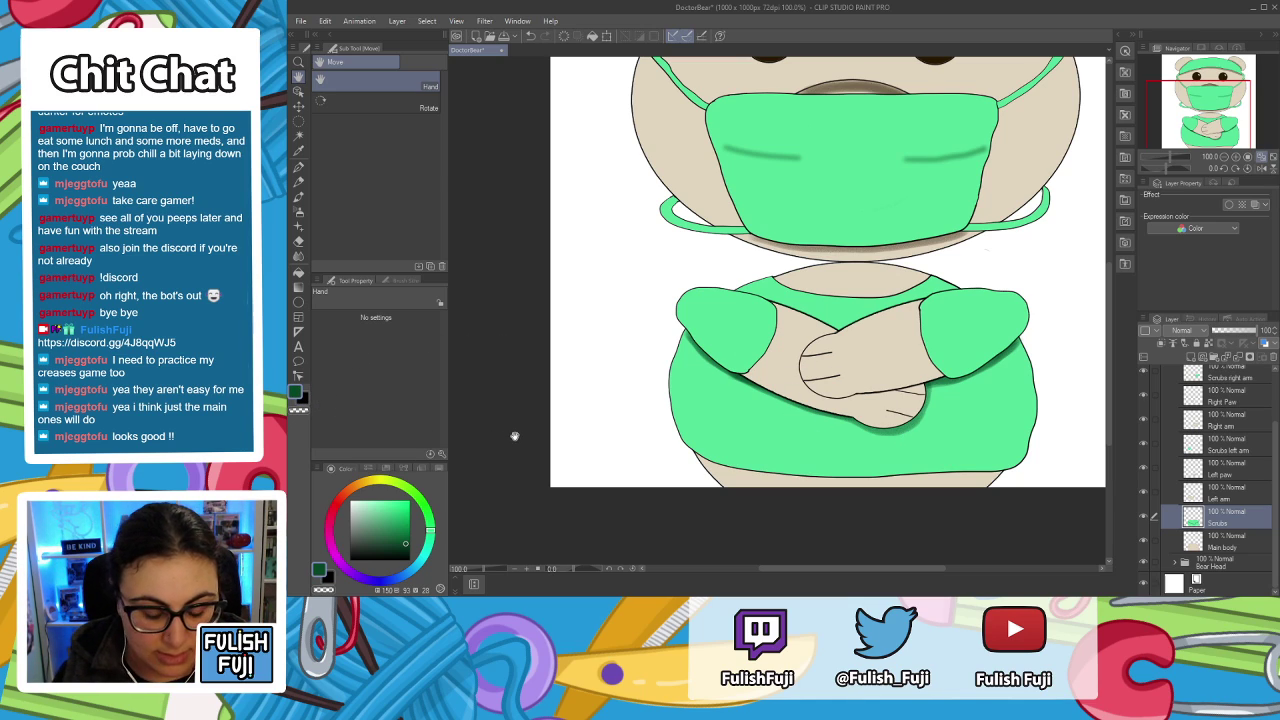
key("p")
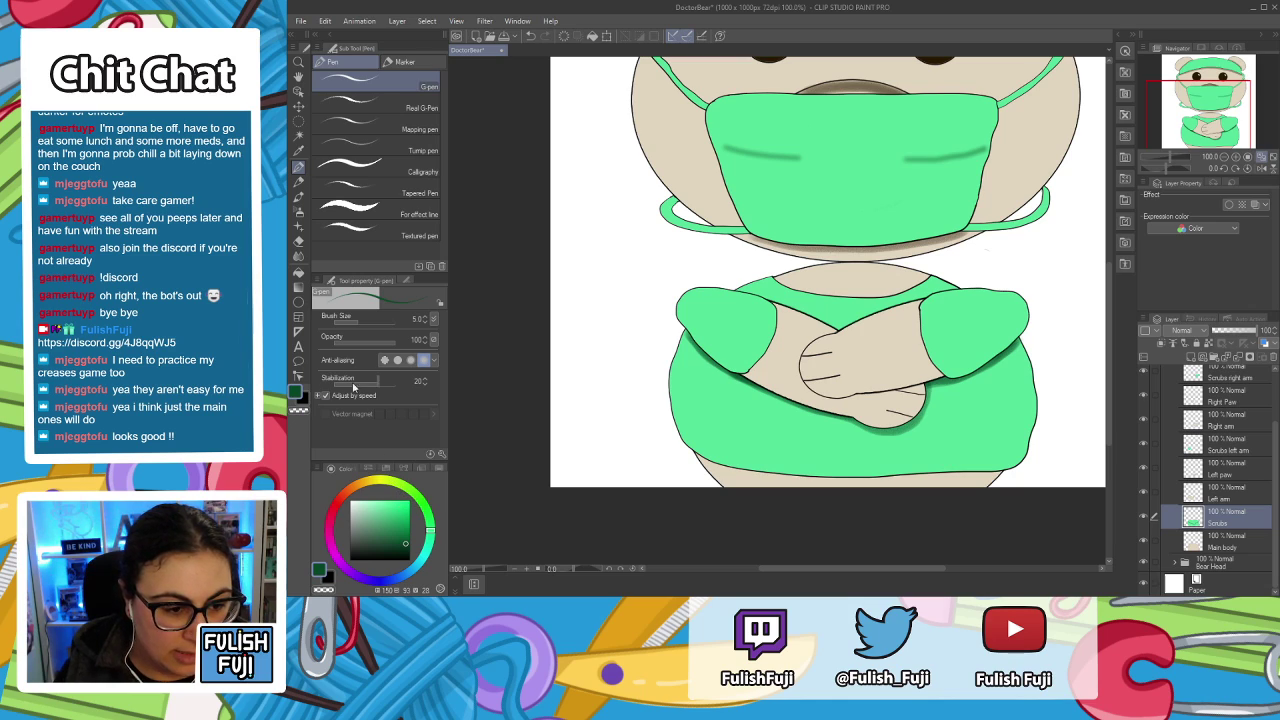
key("i")
left_click(862, 366)
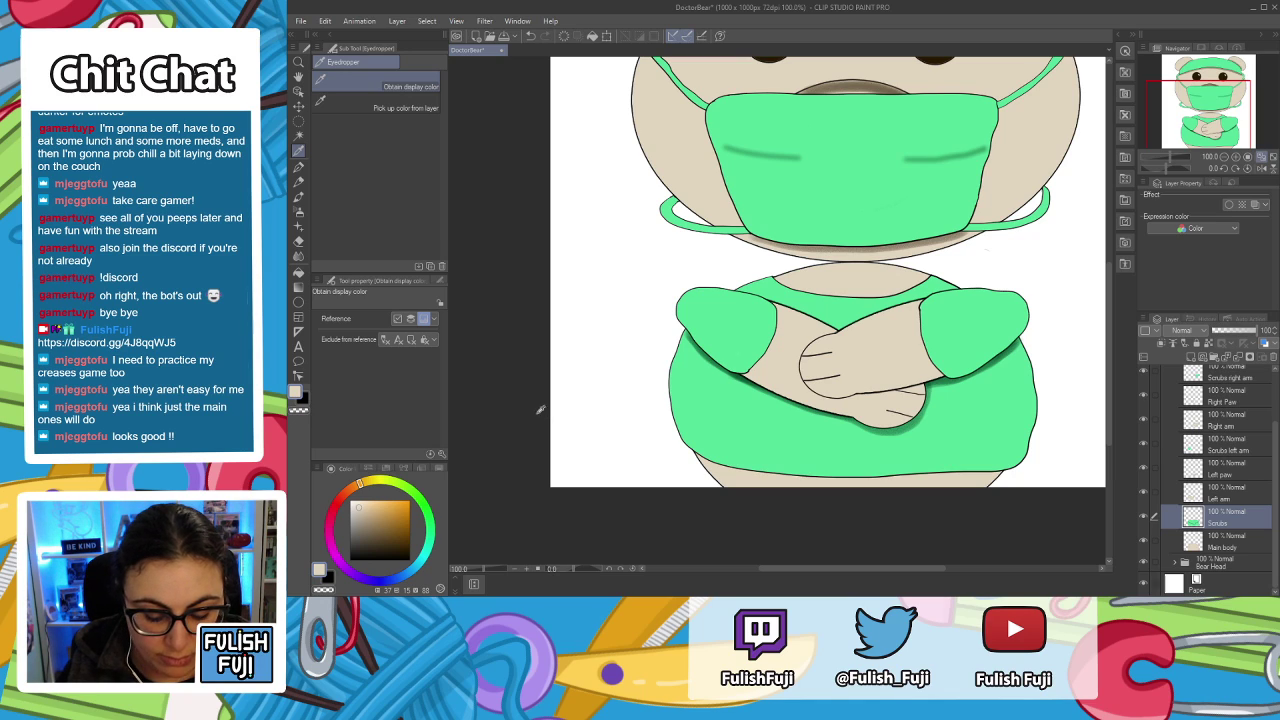
key("p")
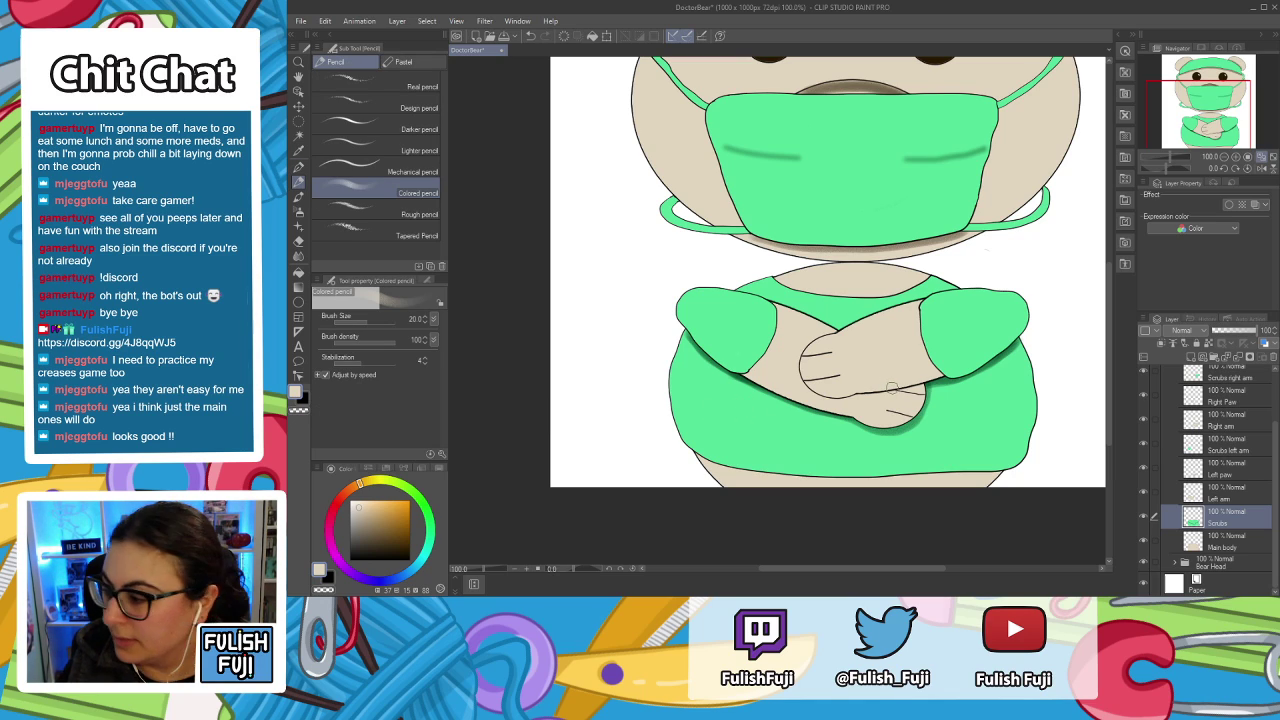
left_click(388, 540)
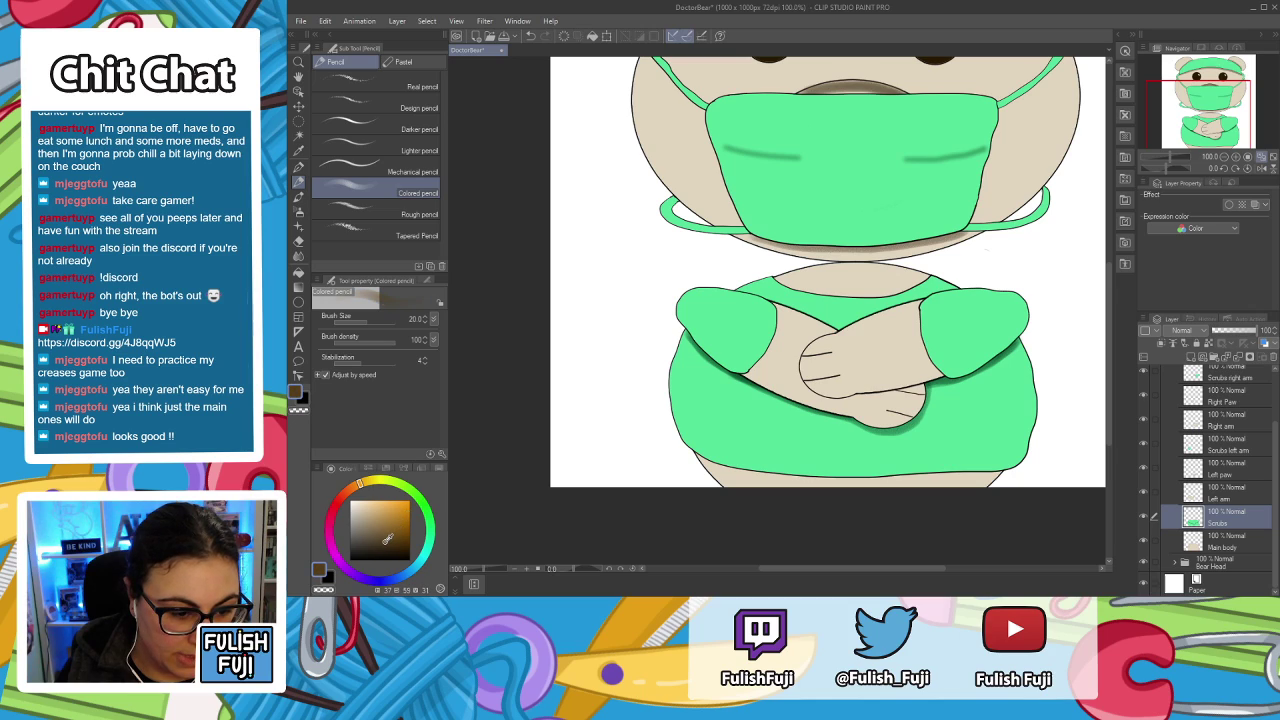
Darken the drawing color to a very dark brown and make the Left paw layer active for shading.
left_click_drag(368, 540, 367, 545)
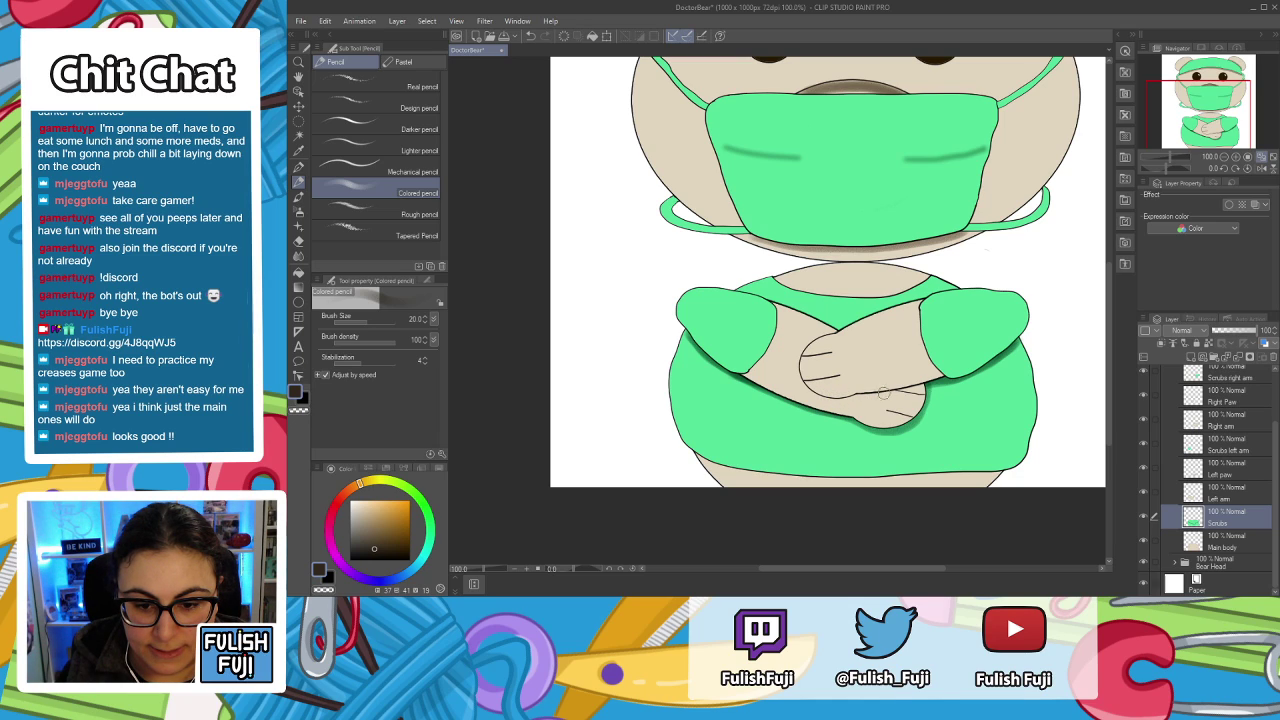
scroll(880, 395, "up", 1)
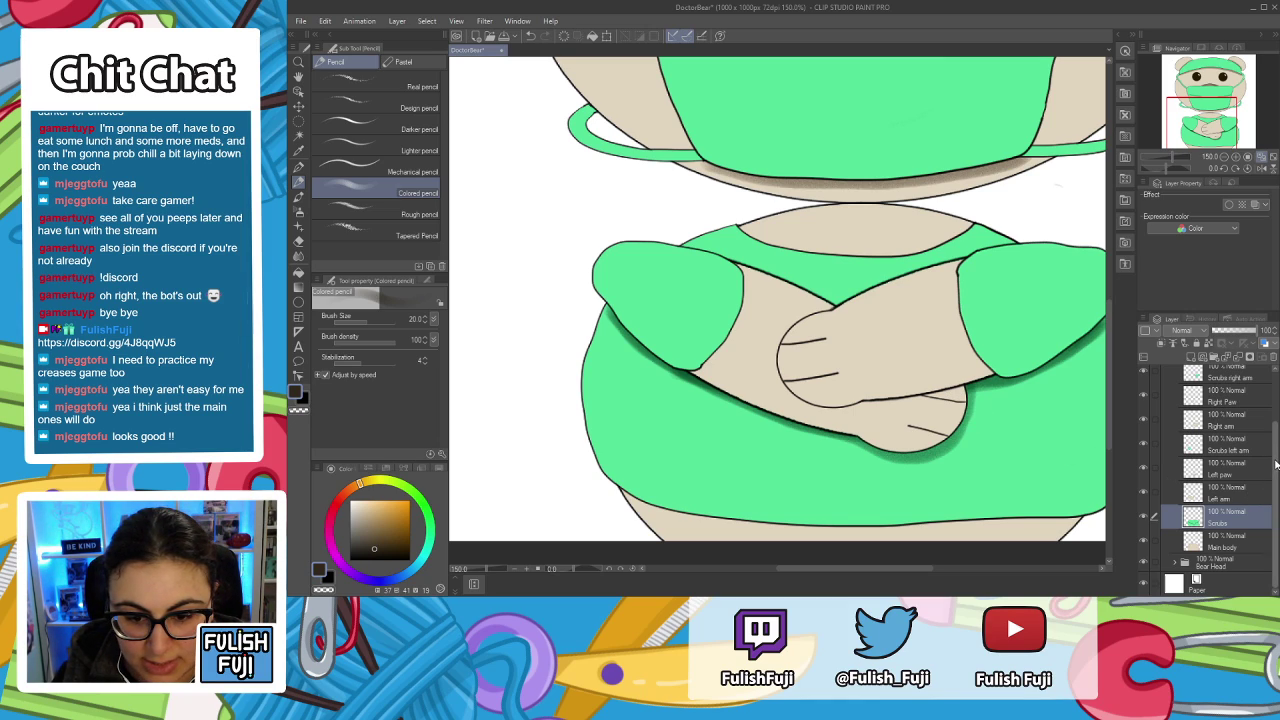
left_click(1238, 495)
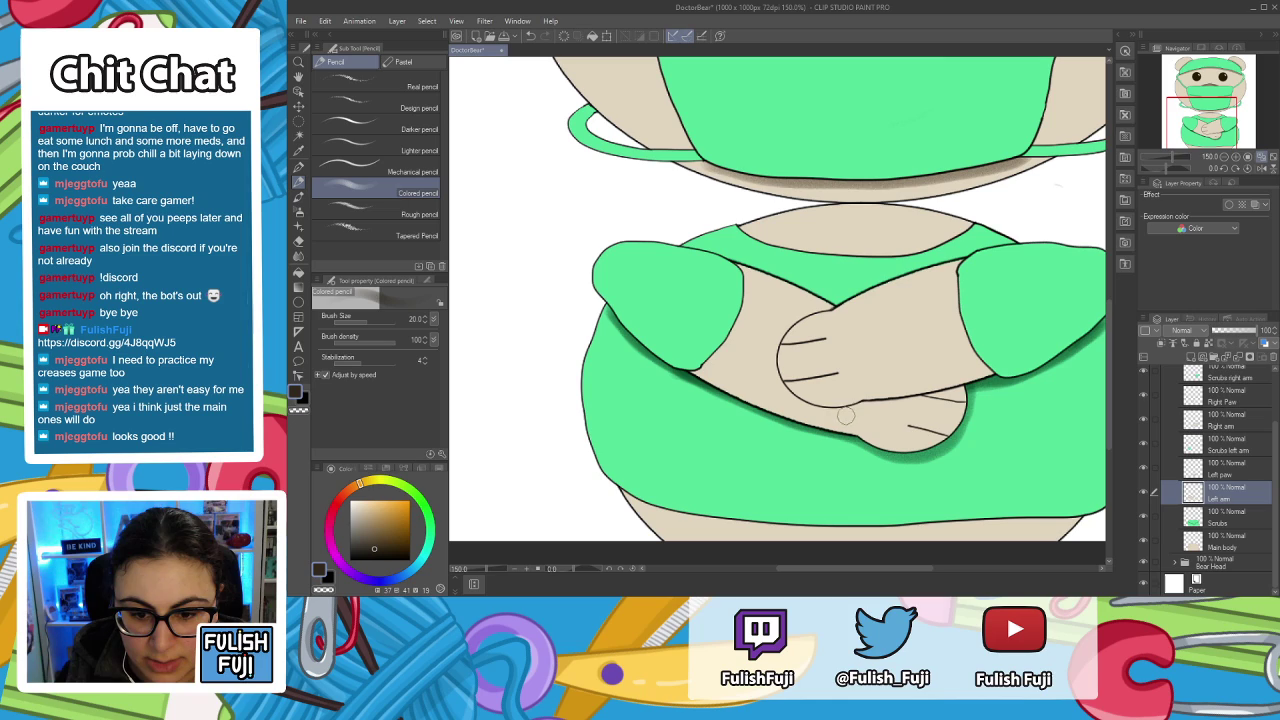
left_click_drag(812, 404, 856, 411)
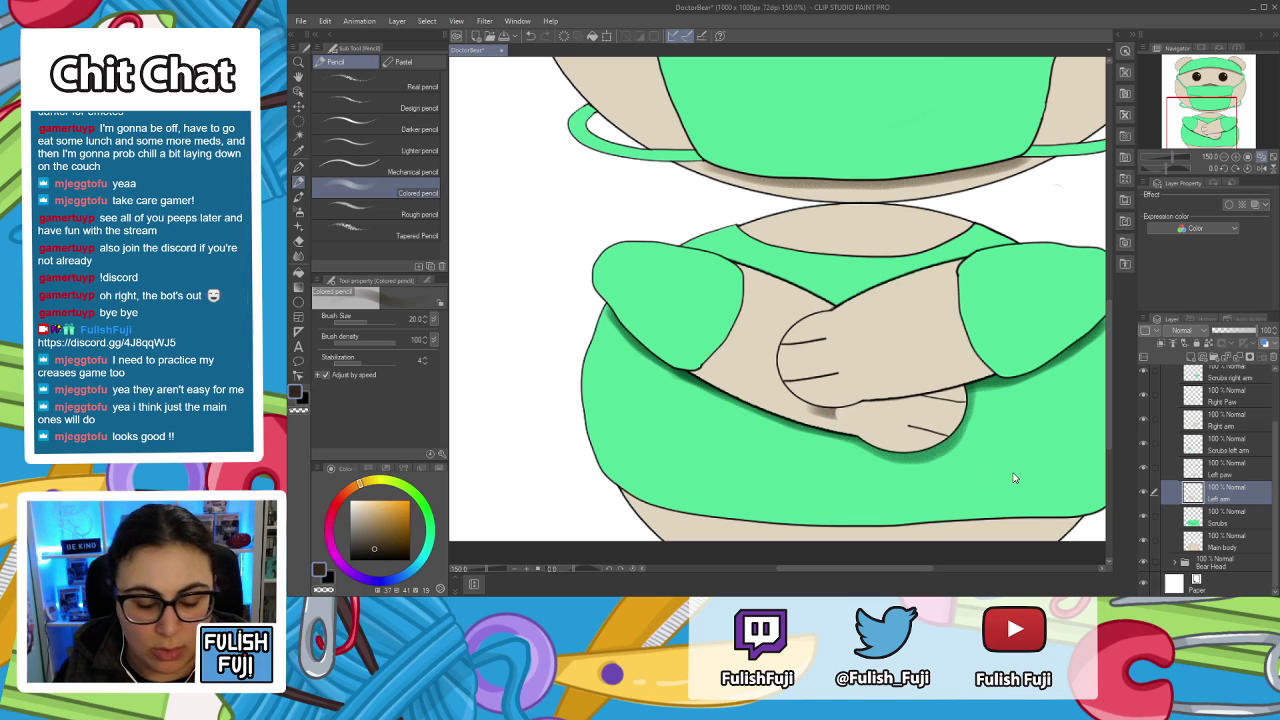
key("ctrl+z")
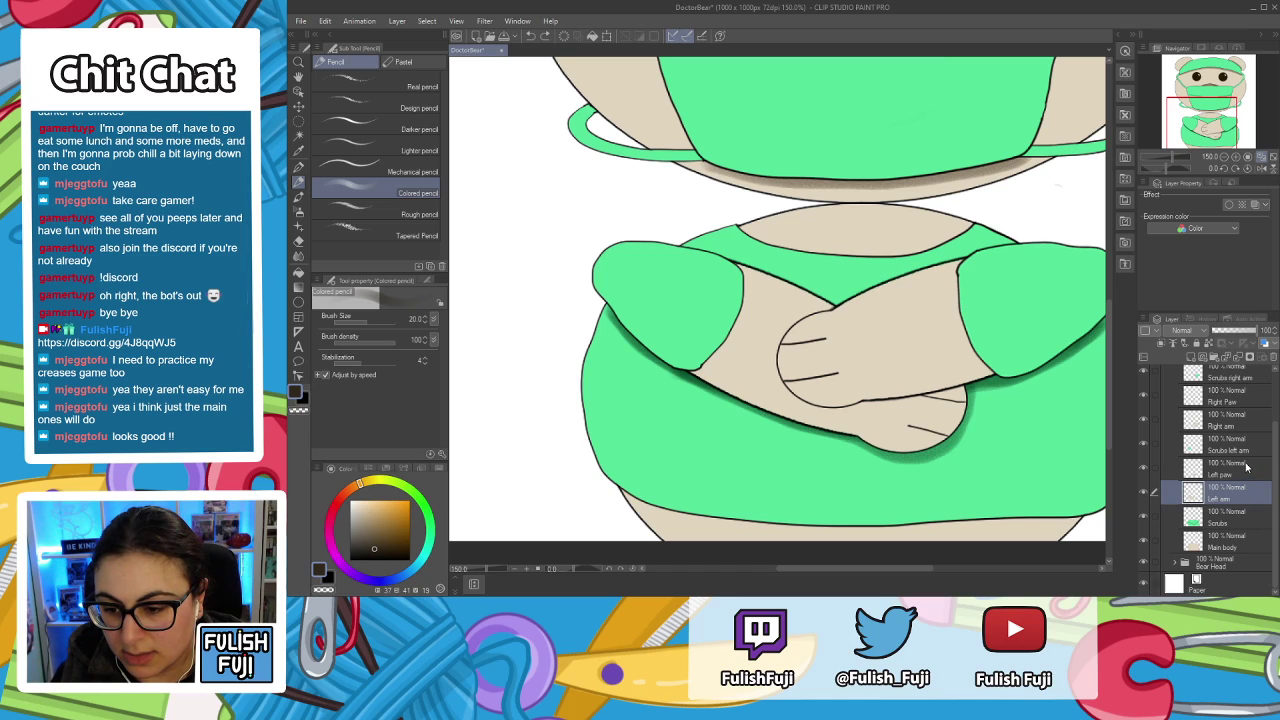
left_click(1246, 467)
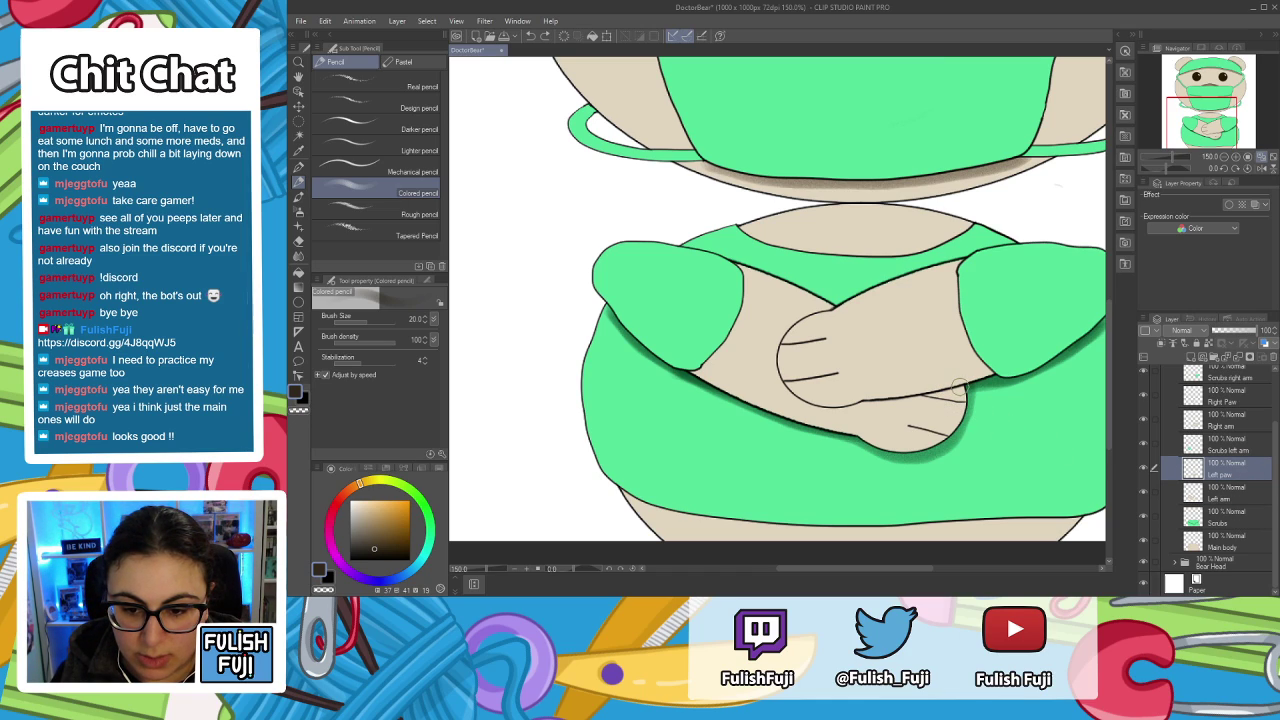
left_click_drag(957, 385, 799, 406)
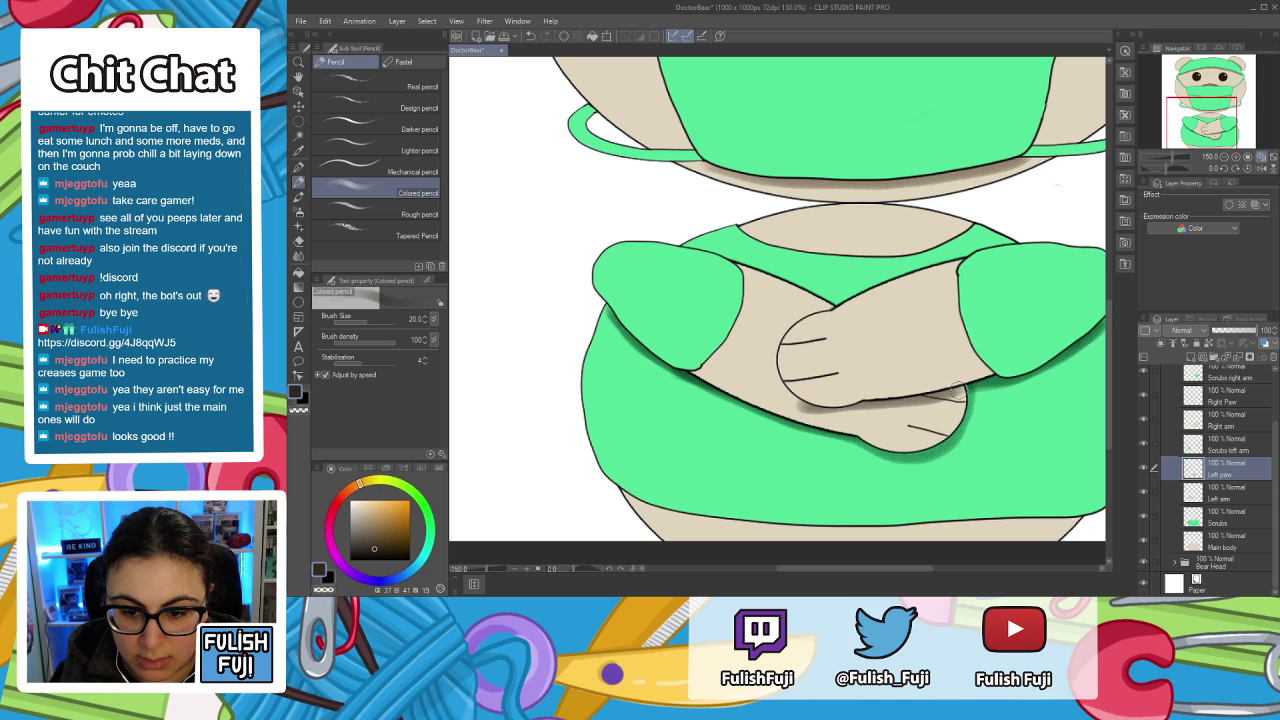
left_click_drag(956, 388, 866, 400)
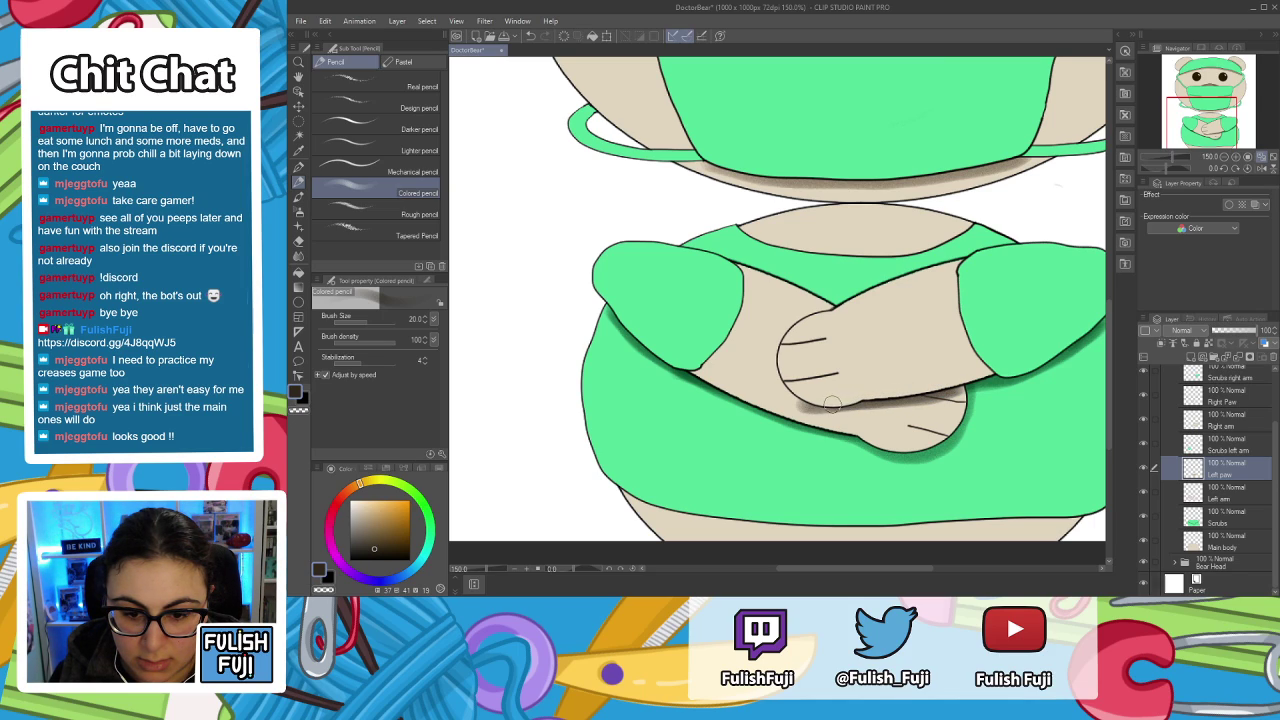
left_click_drag(795, 398, 779, 383)
key("ctrl+z")
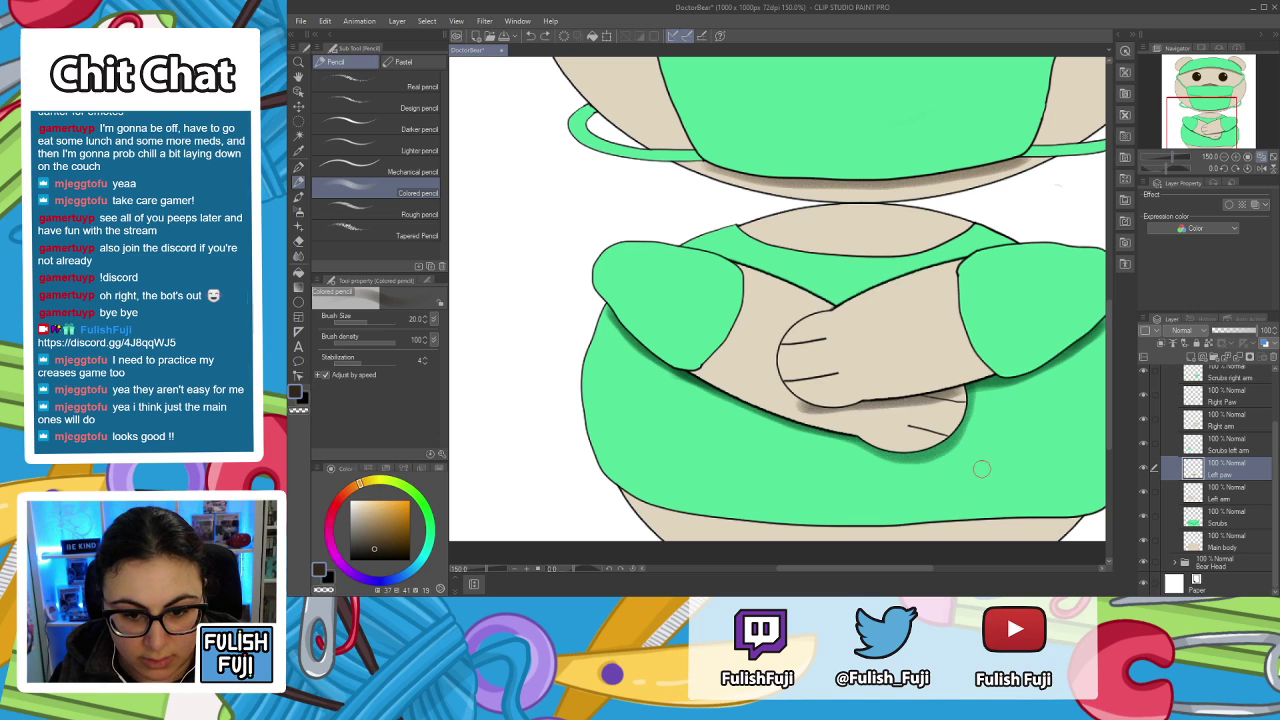
key("ctrl+z")
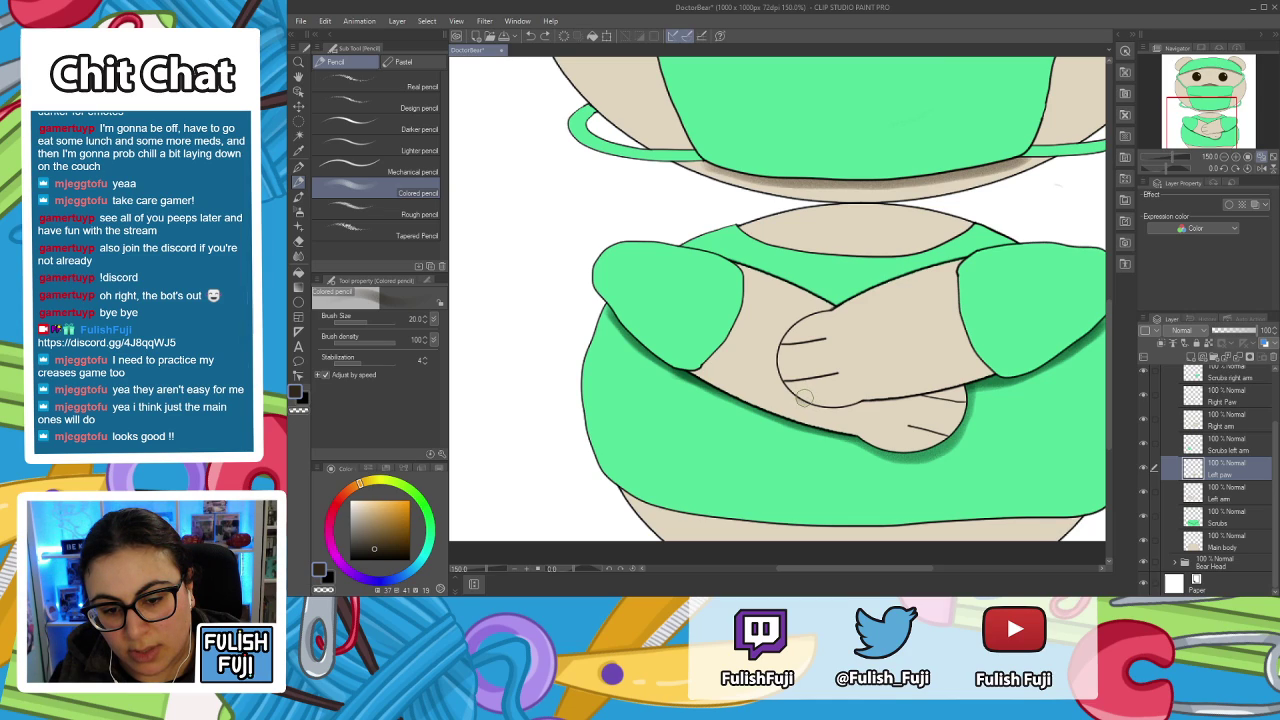
Shade the lower paw in dark brown along the underside of the upper arm and paw with the Colored pencil at size 20.
left_click_drag(843, 404, 964, 385)
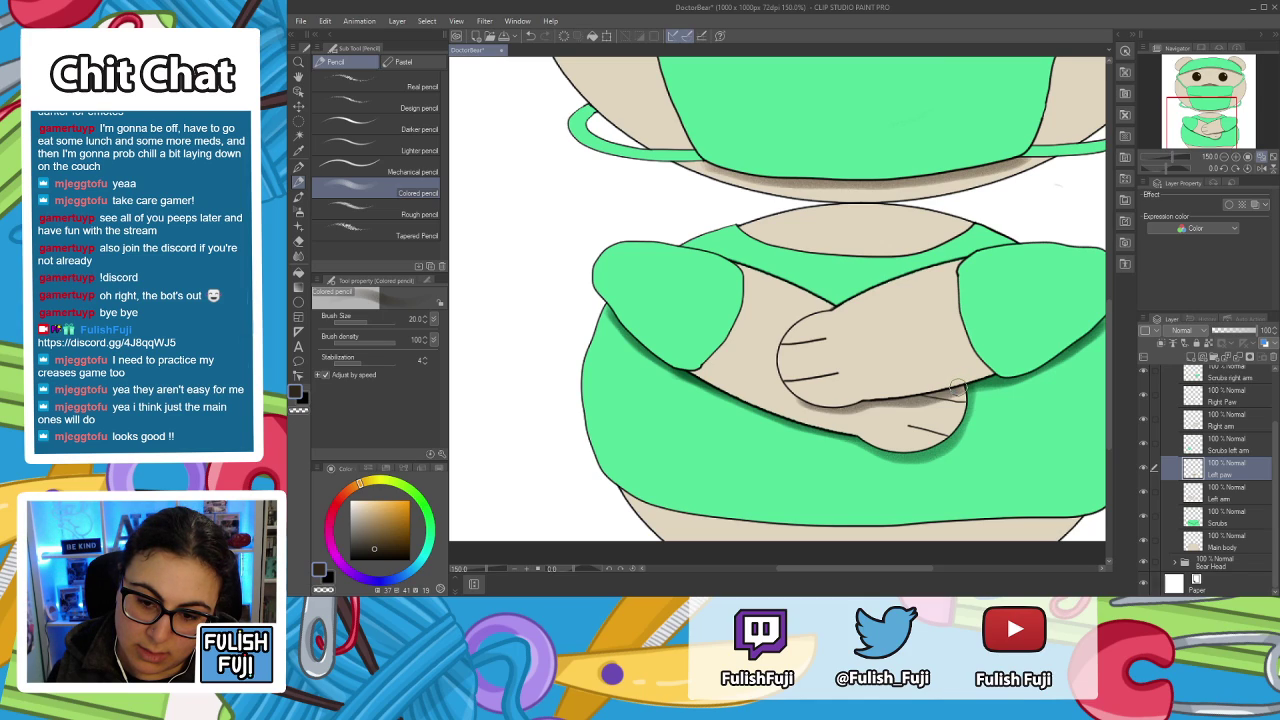
mouse_move(913, 398)
left_mouse_down()
mouse_move(833, 409)
mouse_move(797, 372)
left_mouse_up()
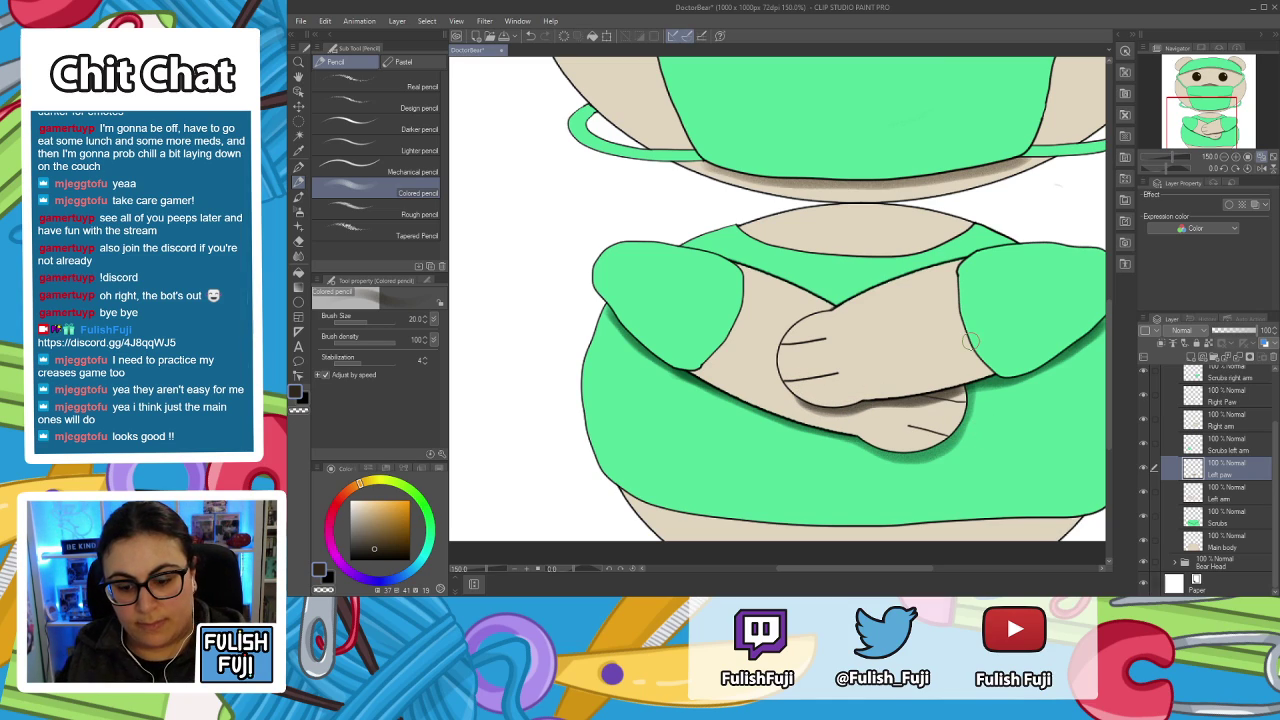
Examine how the new paw shadow reads on the whole bear, down to thumbnail size.
scroll(969, 341, "down", 5)
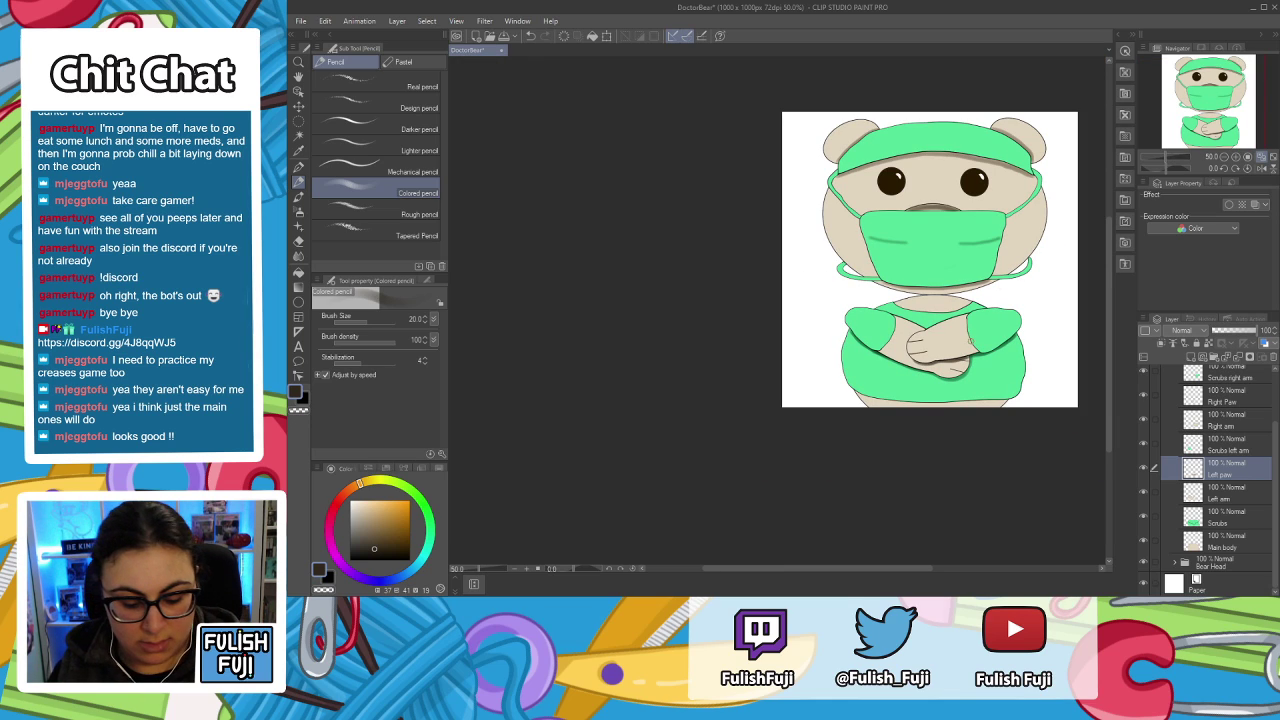
key("space")
left_click_drag(726, 366, 573, 437)
mouse_move(784, 385)
left_mouse_down()
mouse_move(808, 373)
mouse_move(796, 387)
left_mouse_up()
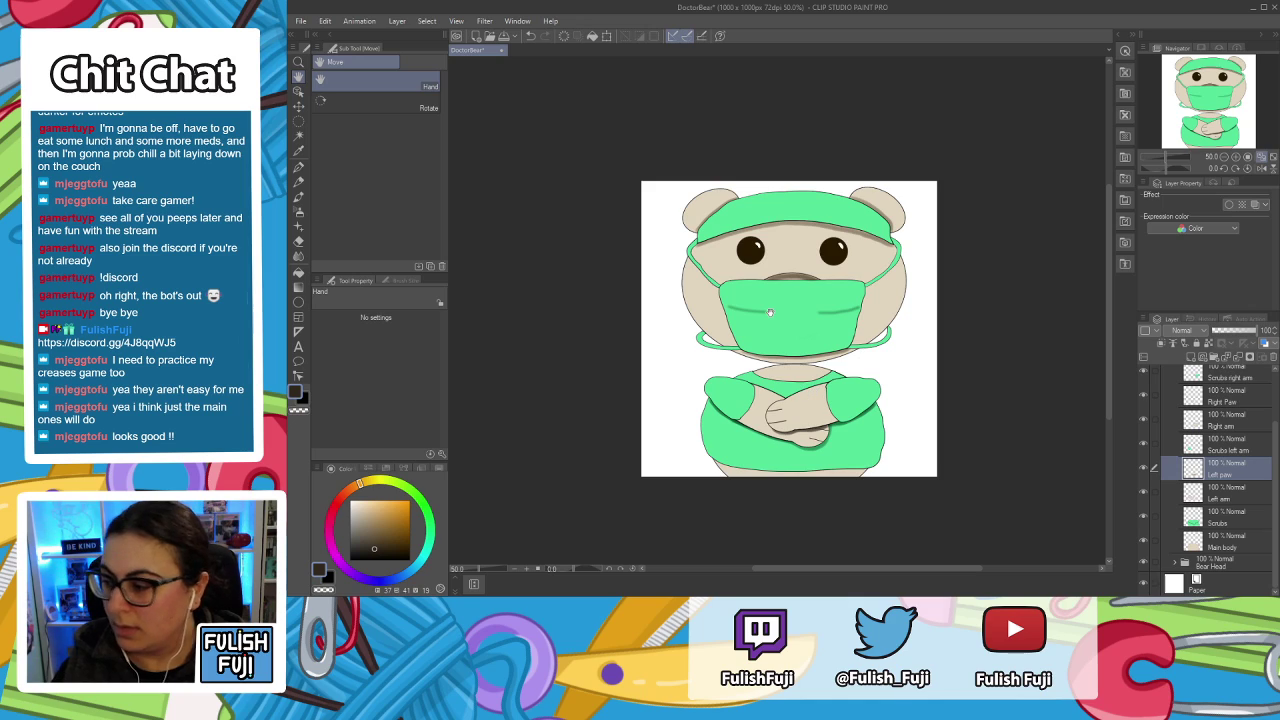
scroll(770, 313, "down", 2)
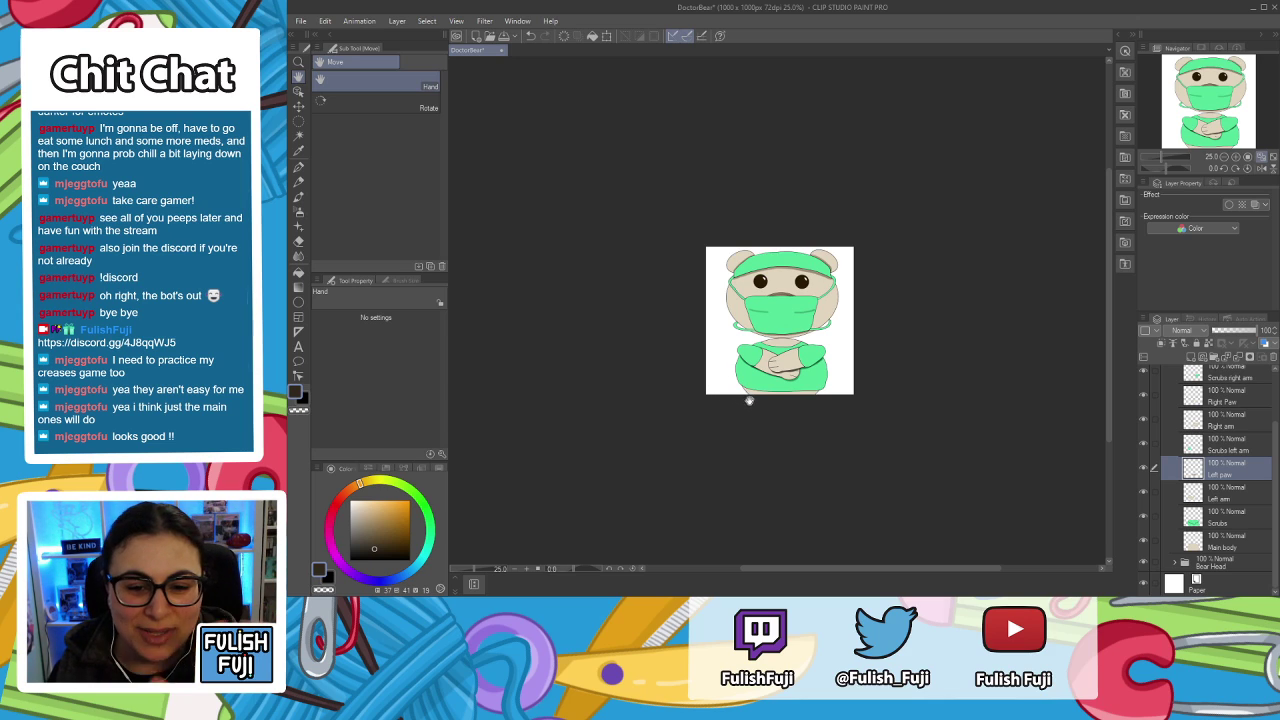
left_click_drag(754, 404, 773, 400)
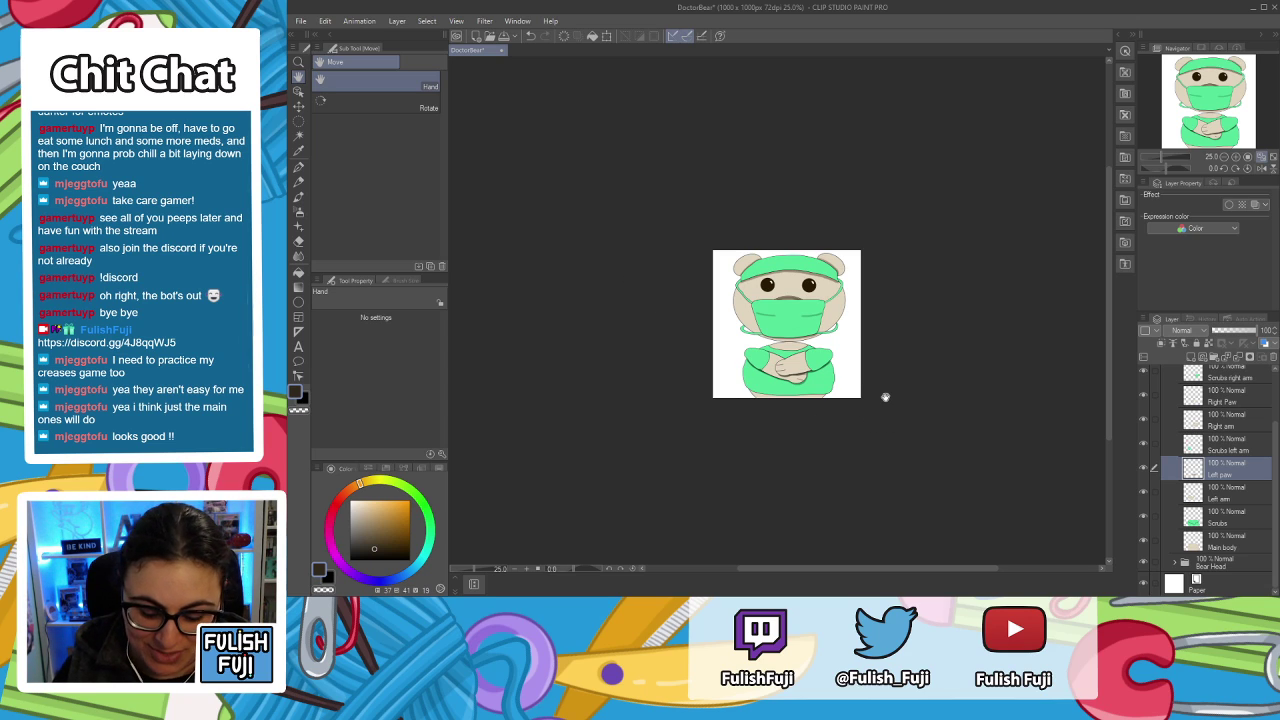
scroll(885, 397, "up", 3)
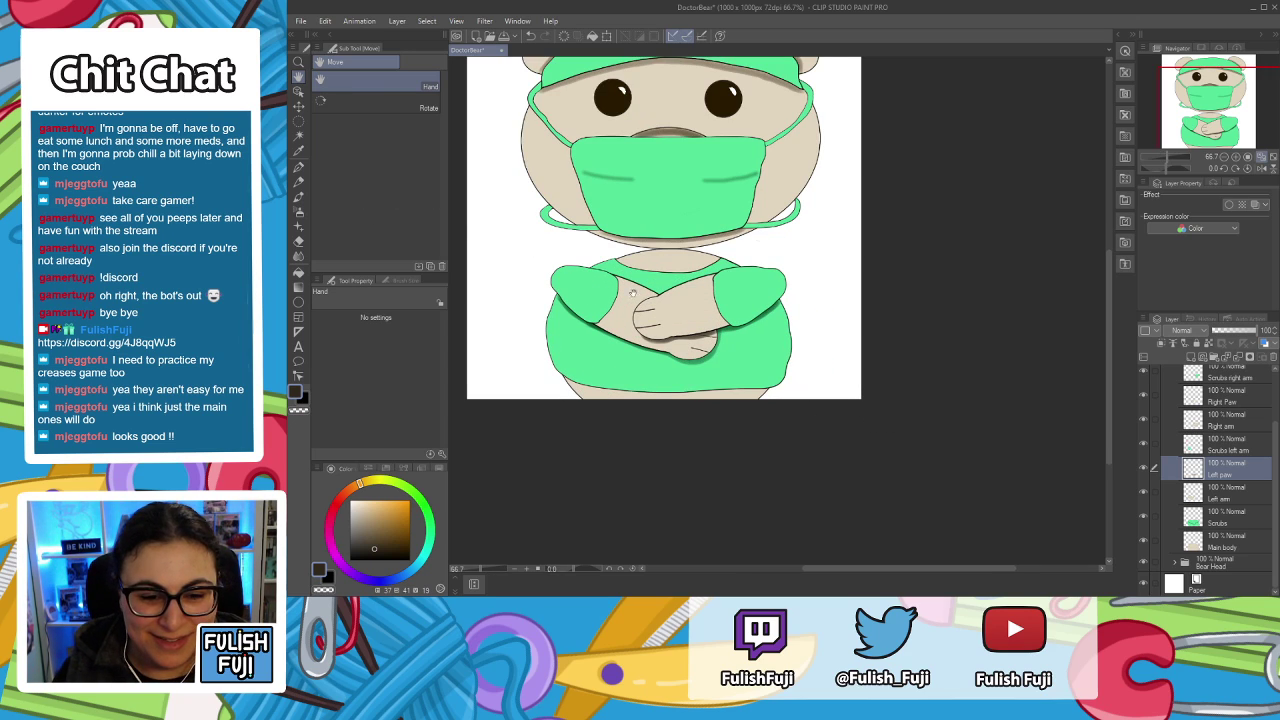
On the Main body layer, add a dark brown shadow beneath the lower hem of the scrubs with the Colored pencil at size 20.
scroll(614, 287, "up", 4)
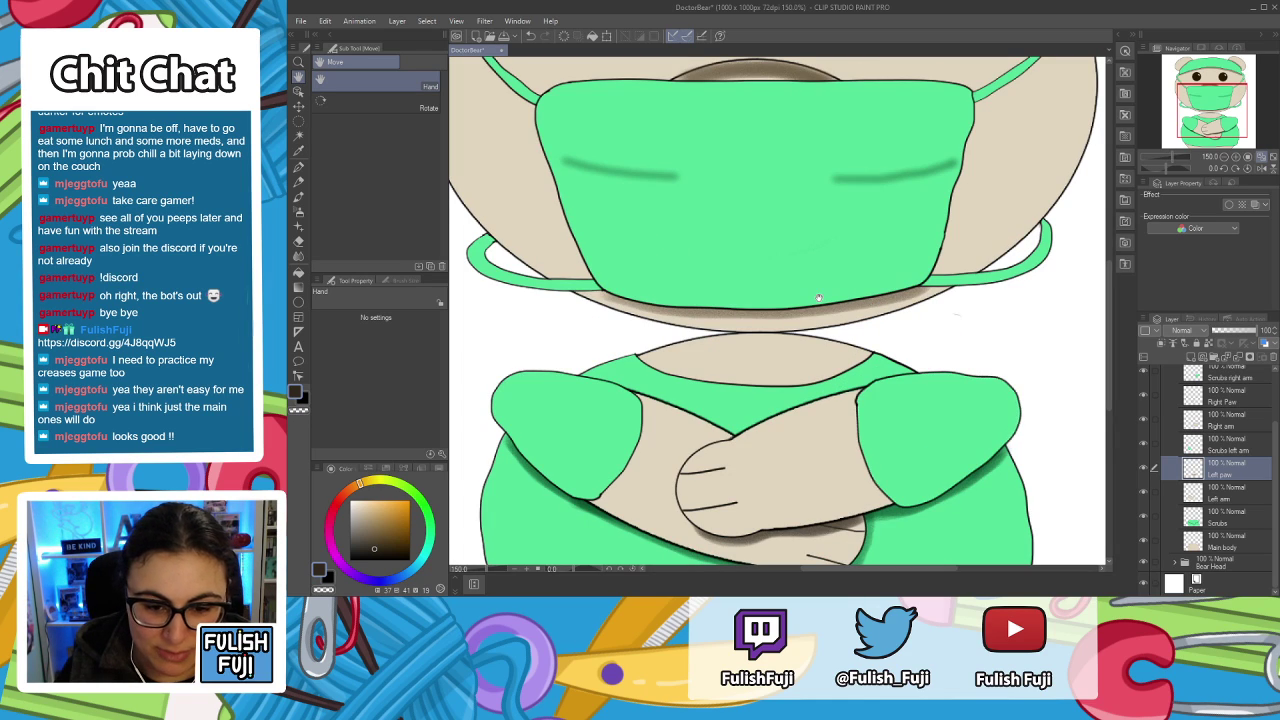
left_click_drag(853, 403, 853, 160)
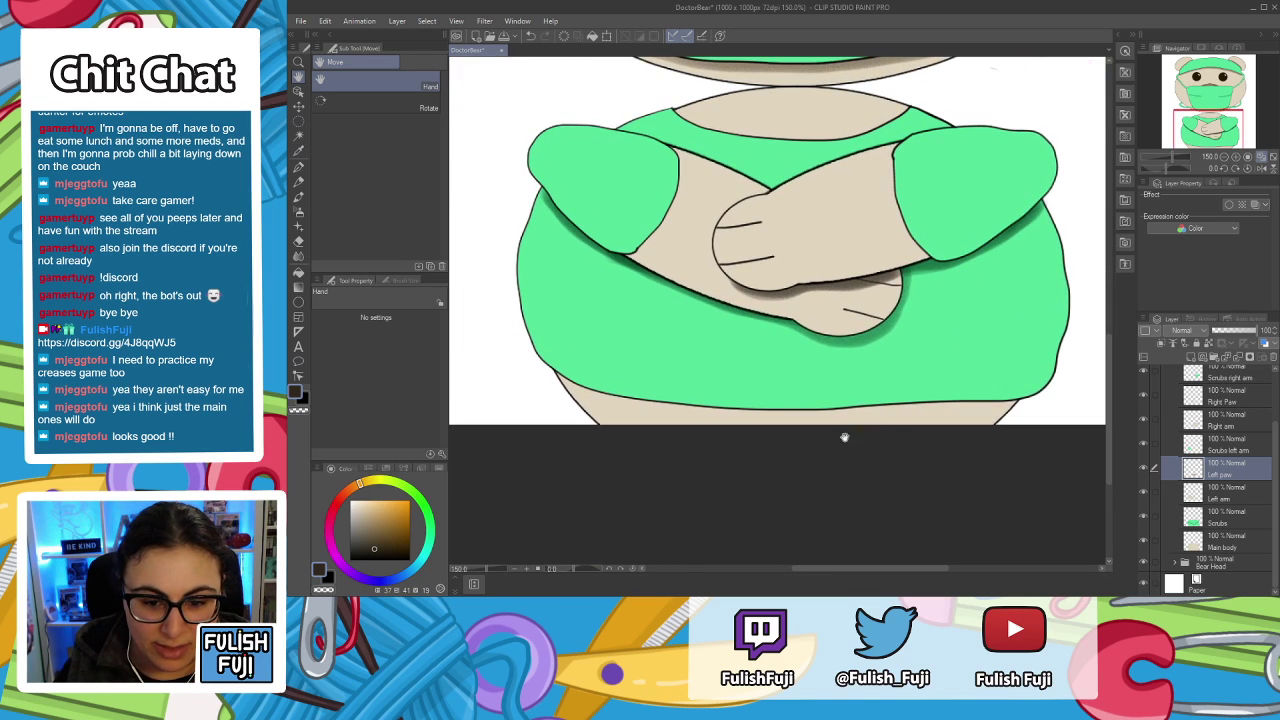
left_click(1229, 550)
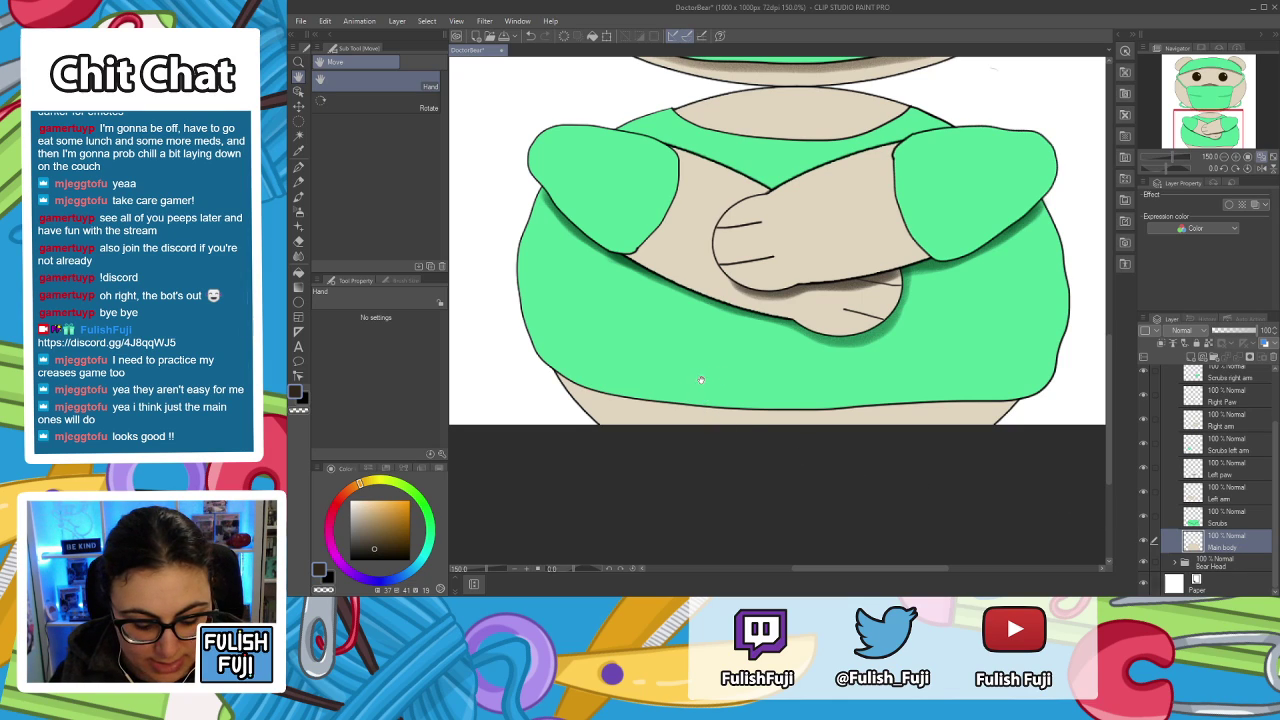
key("p")
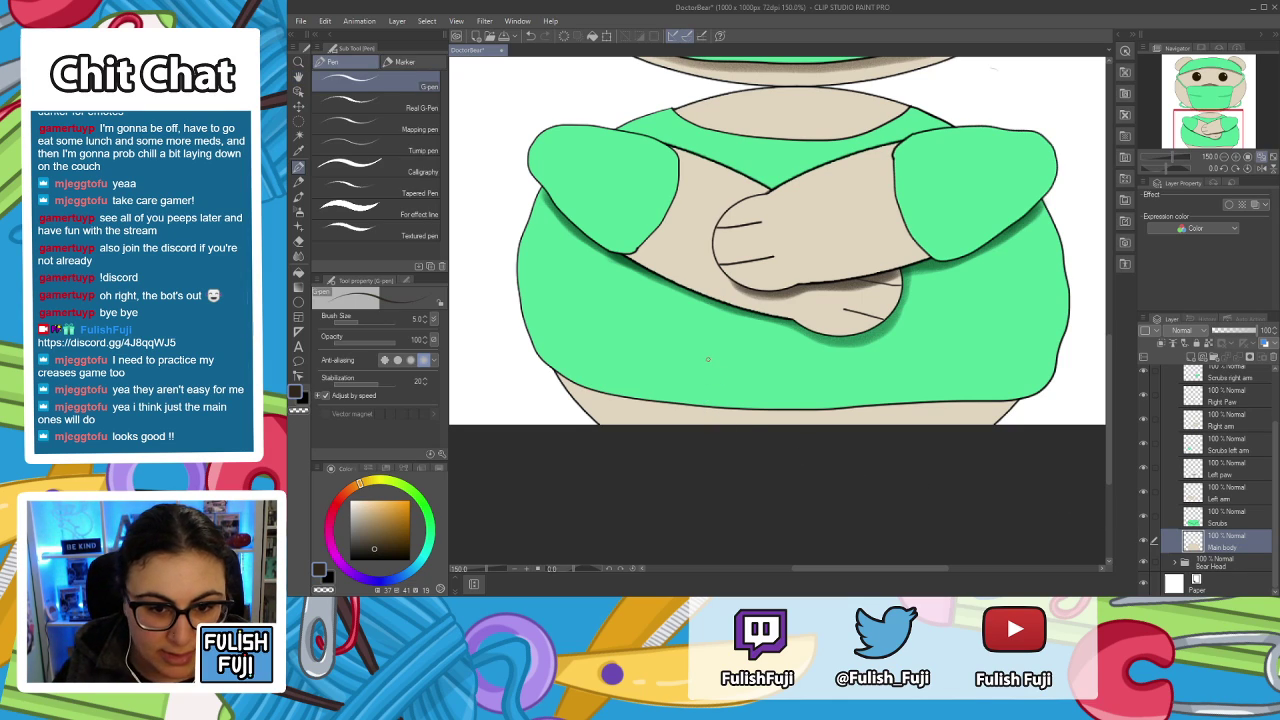
key("p")
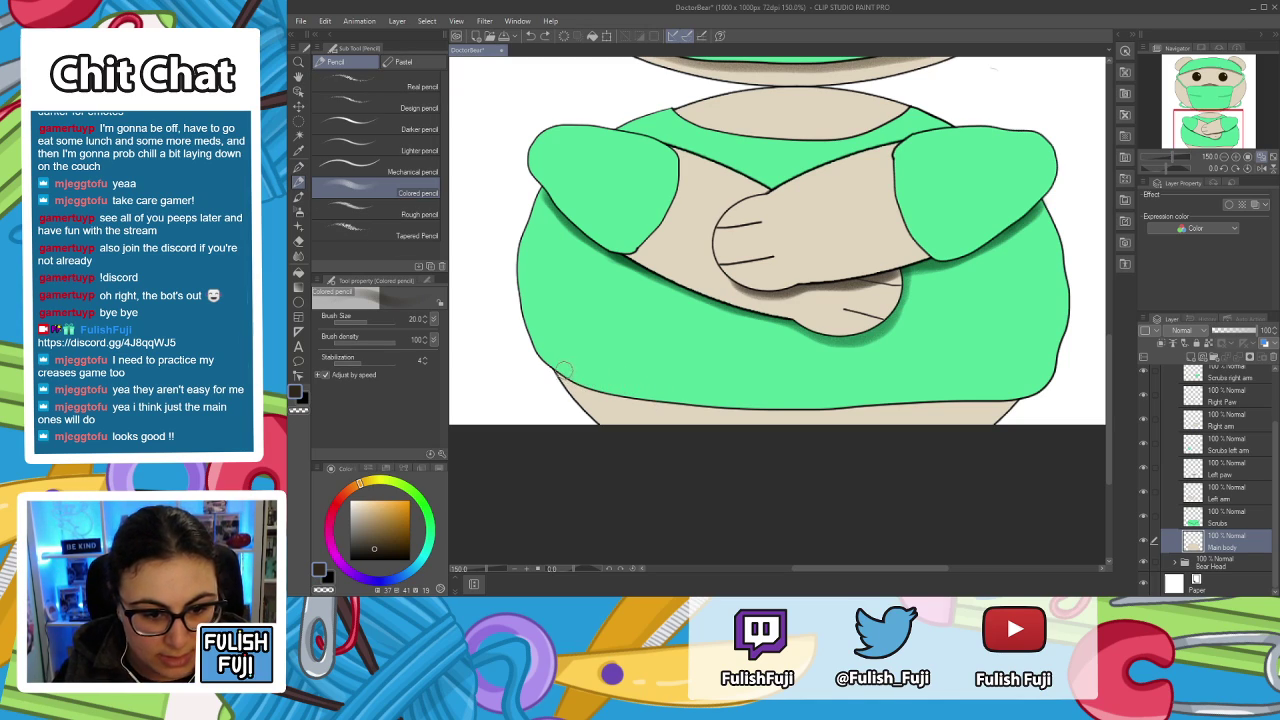
mouse_move(563, 372)
left_mouse_down()
mouse_move(610, 396)
mouse_move(772, 410)
mouse_move(1014, 398)
left_mouse_up()
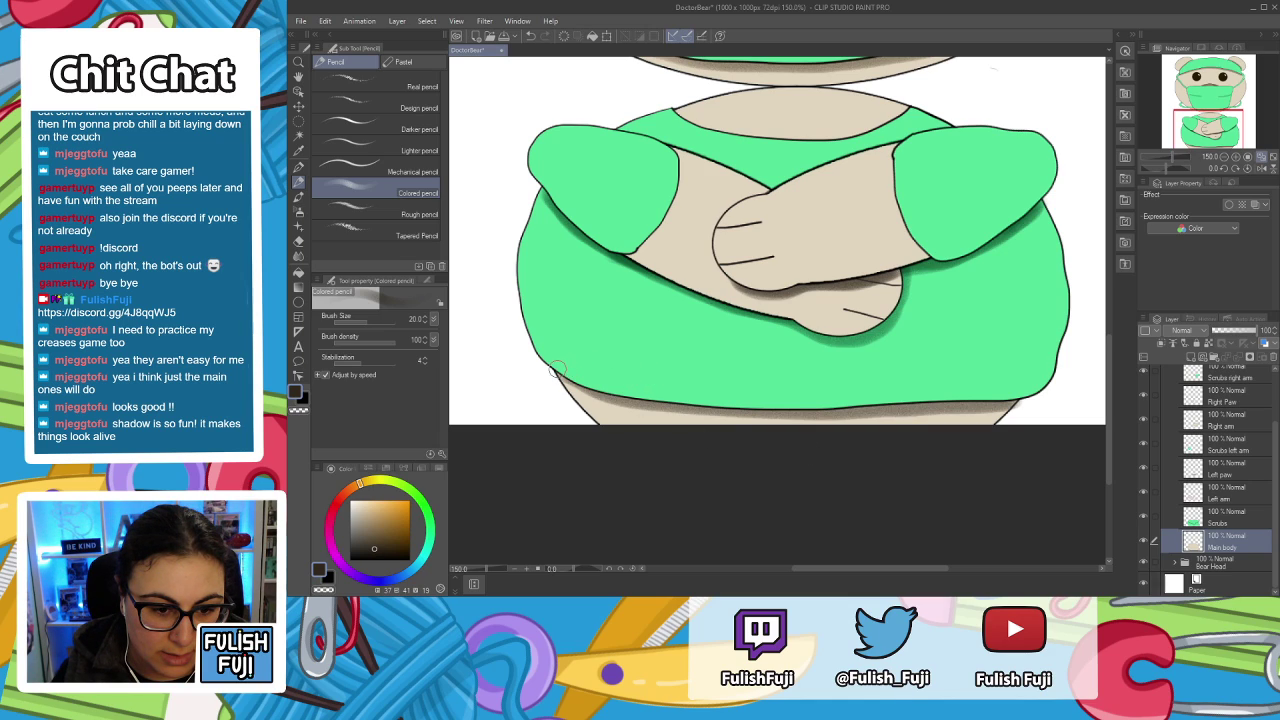
mouse_move(560, 372)
left_mouse_down()
mouse_move(654, 400)
mouse_move(640, 411)
mouse_move(619, 382)
mouse_move(650, 400)
mouse_move(645, 410)
mouse_move(667, 396)
mouse_move(724, 400)
left_mouse_up()
mouse_move(1008, 391)
left_mouse_down()
mouse_move(687, 413)
mouse_move(728, 417)
mouse_move(686, 403)
left_mouse_up()
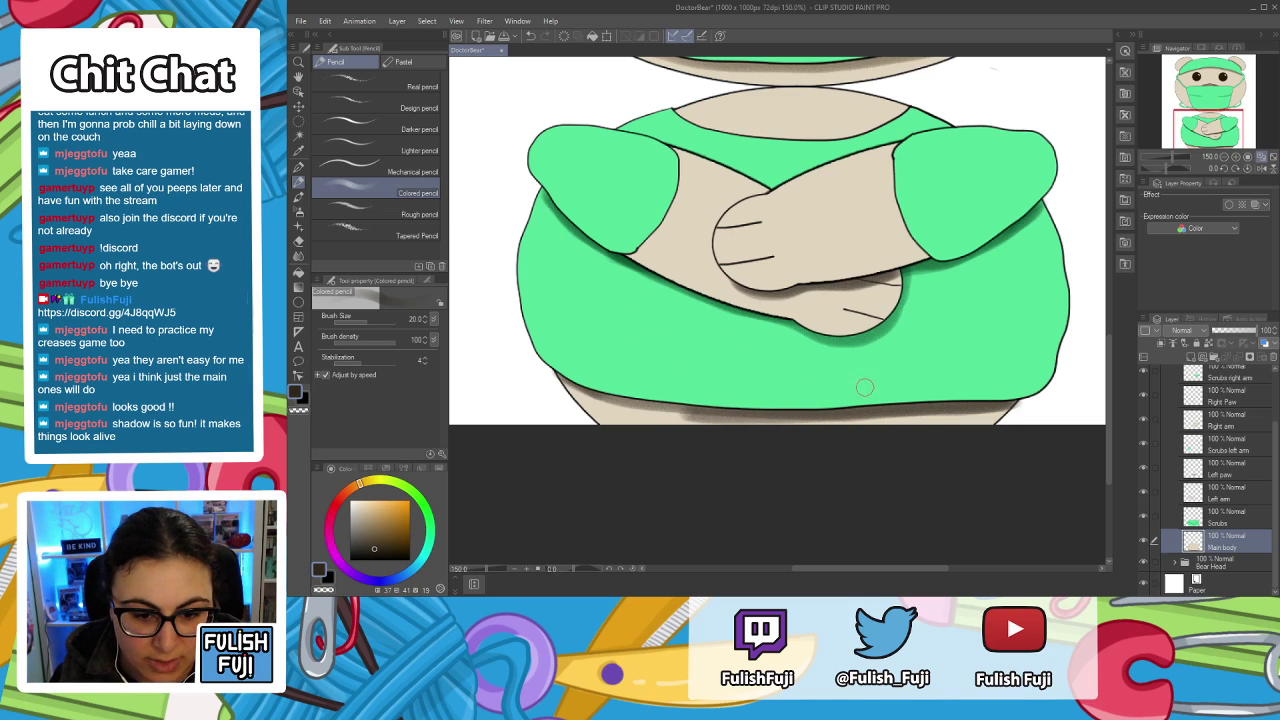
key("ctrl+z")
mouse_move(1008, 400)
left_mouse_down()
mouse_move(630, 403)
mouse_move(597, 393)
mouse_move(584, 370)
left_mouse_up()
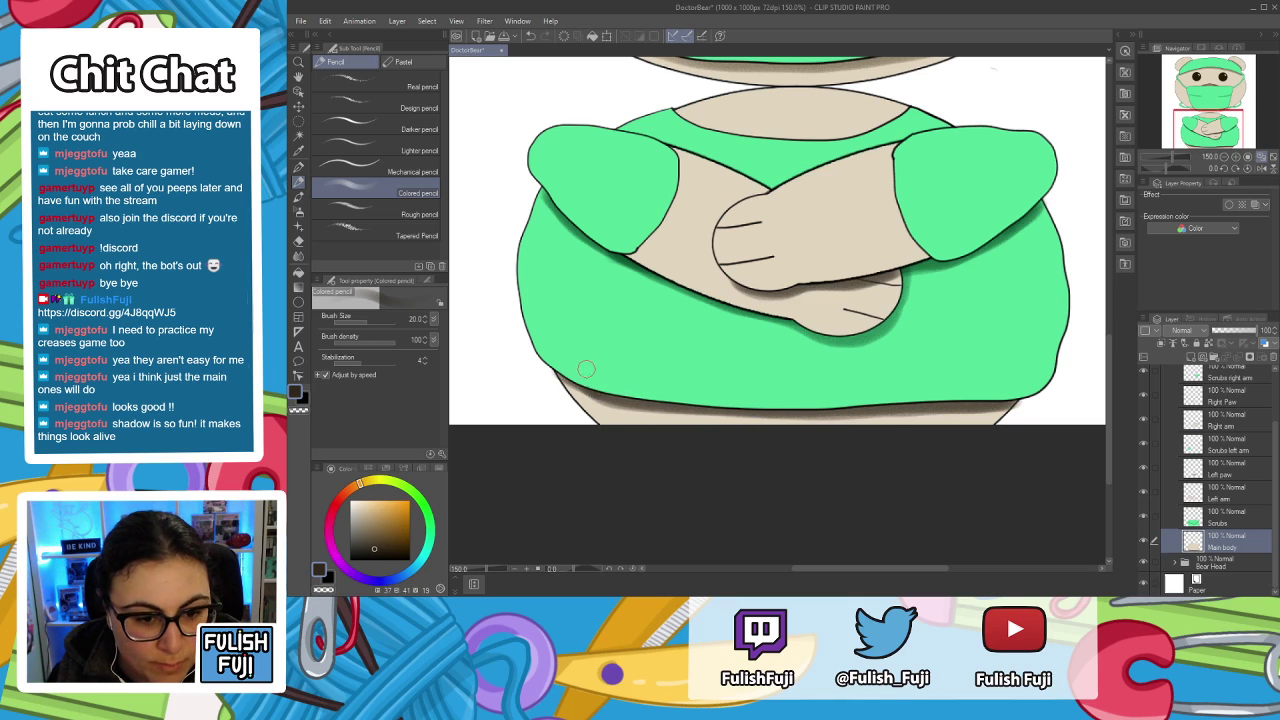
Examine the whole bear at reduced size to judge the shadow under the scrubs' hem.
scroll(723, 358, "down", 3)
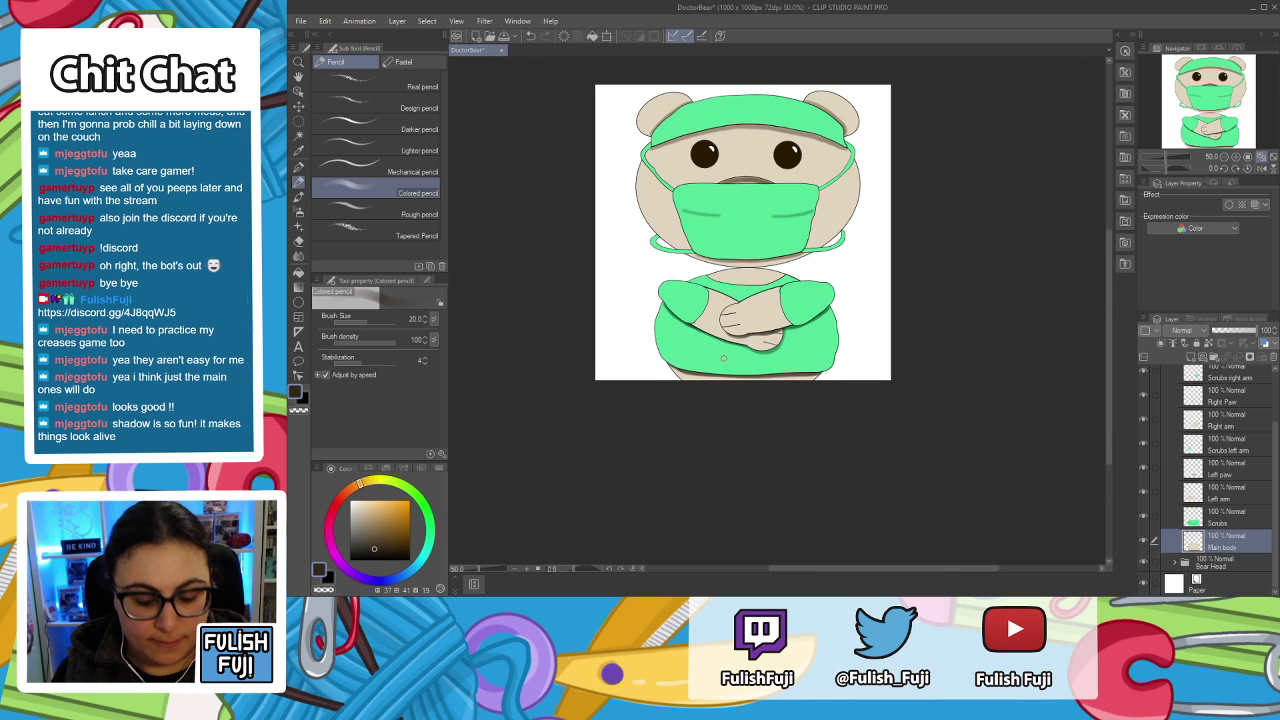
left_click_drag(733, 247, 760, 328)
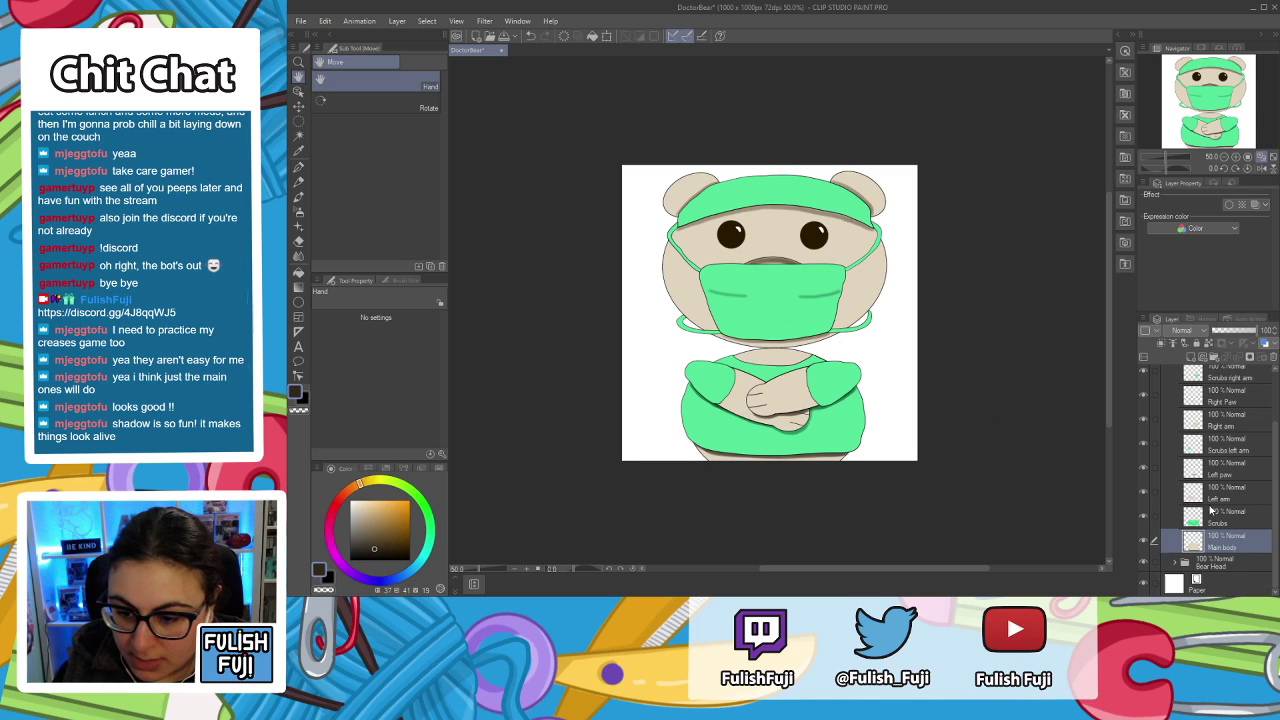
scroll(833, 214, "down", 1)
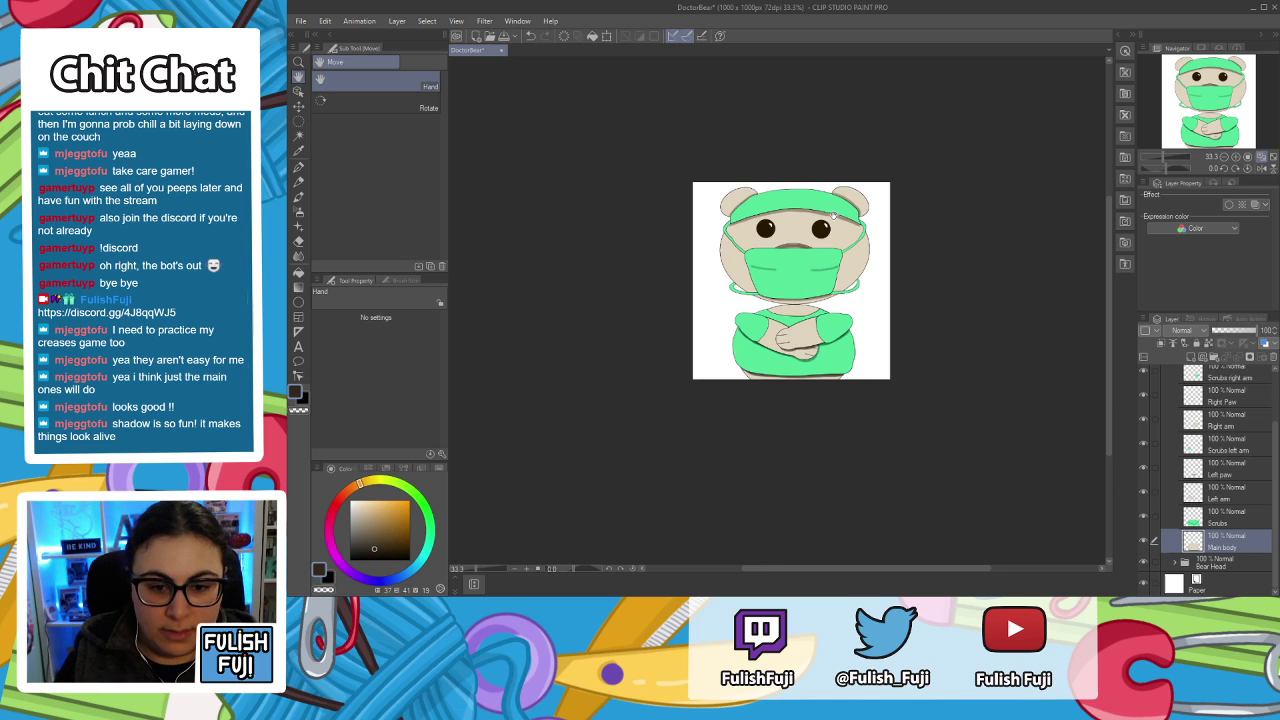
mouse_move(681, 338)
left_mouse_down()
mouse_move(670, 400)
mouse_move(670, 350)
left_mouse_up()
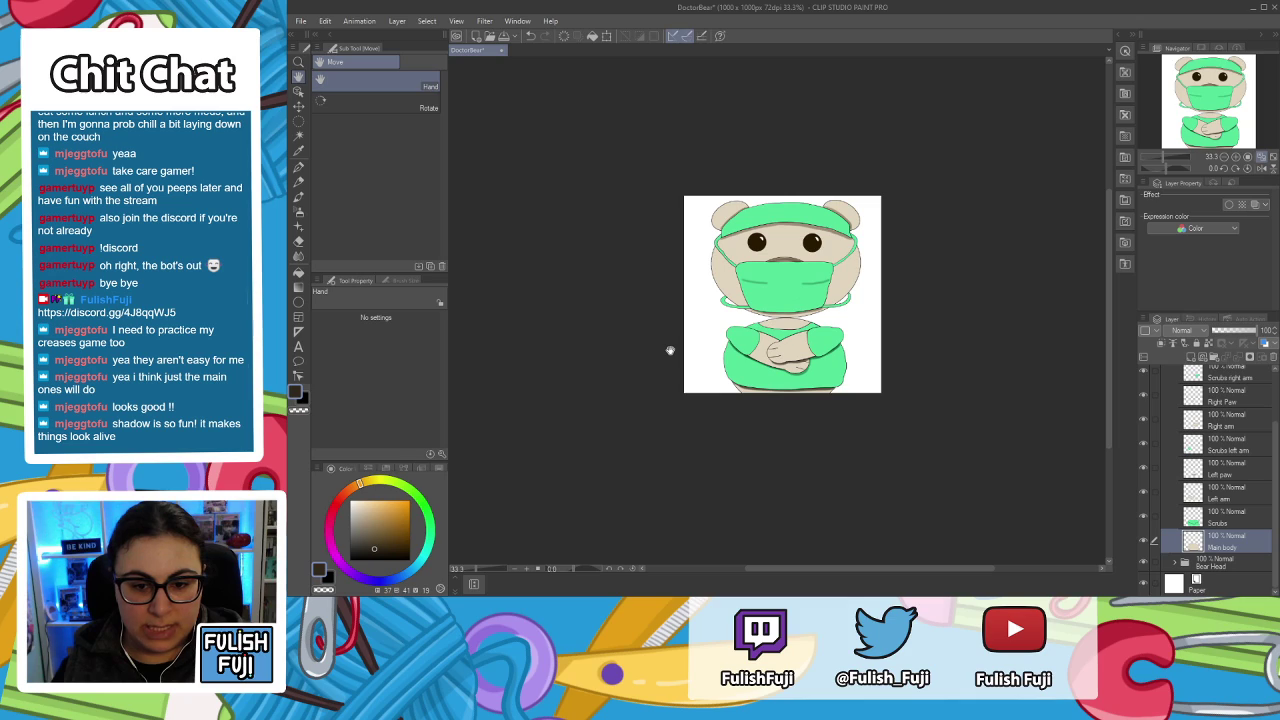
left_click_drag(670, 350, 669, 350)
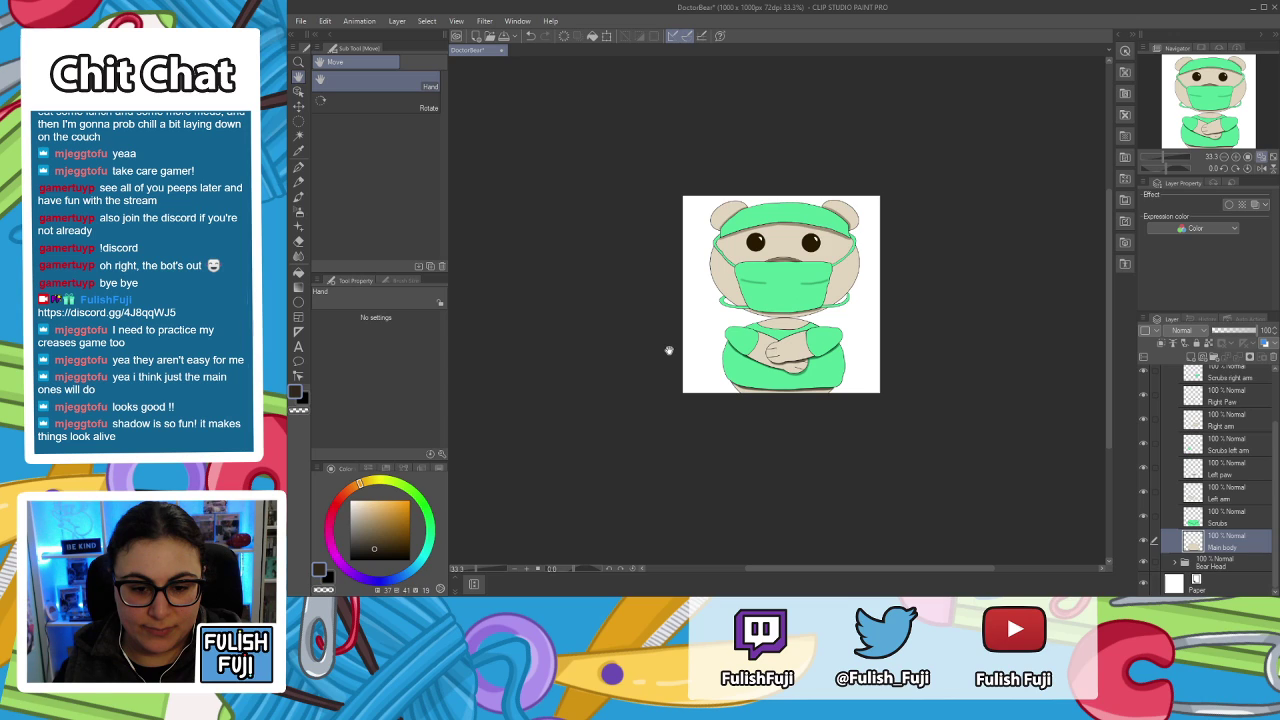
left_click_drag(670, 350, 671, 349)
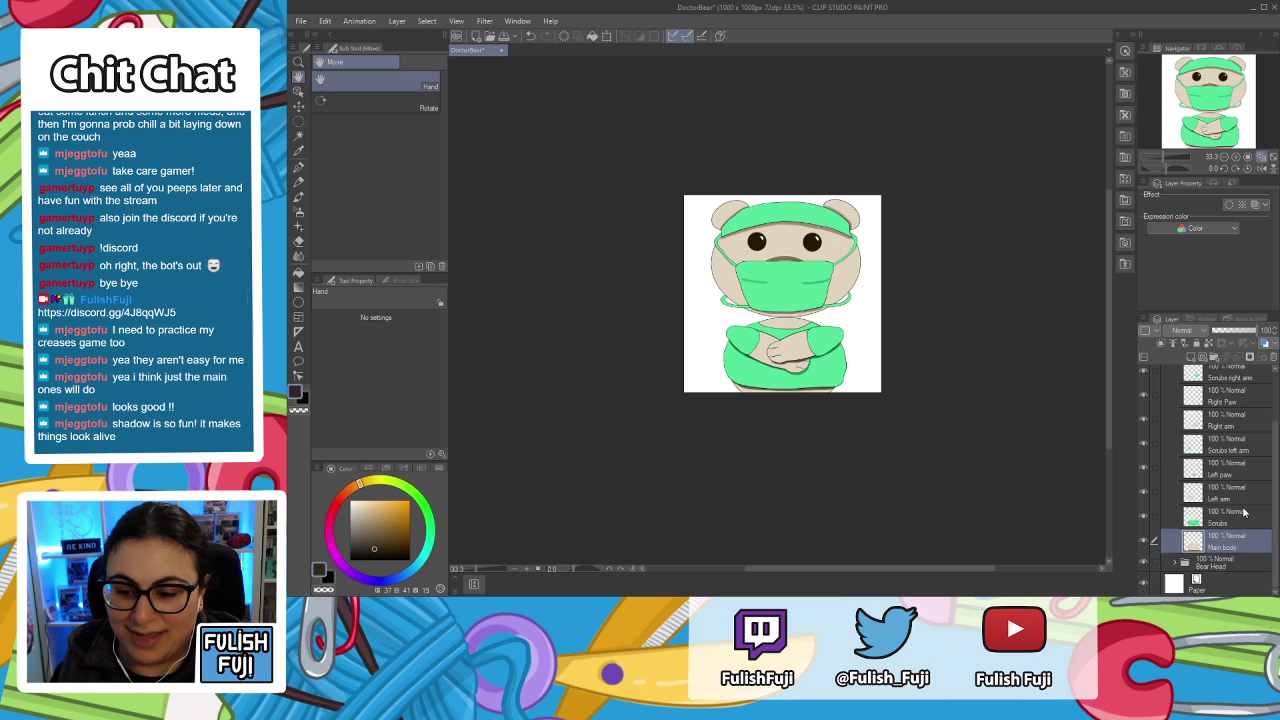
On the Main body layer, add a dark brown shadow along the scrubs' neckline with the Colored pencil at size 20.
left_click_drag(1275, 497, 1277, 427)
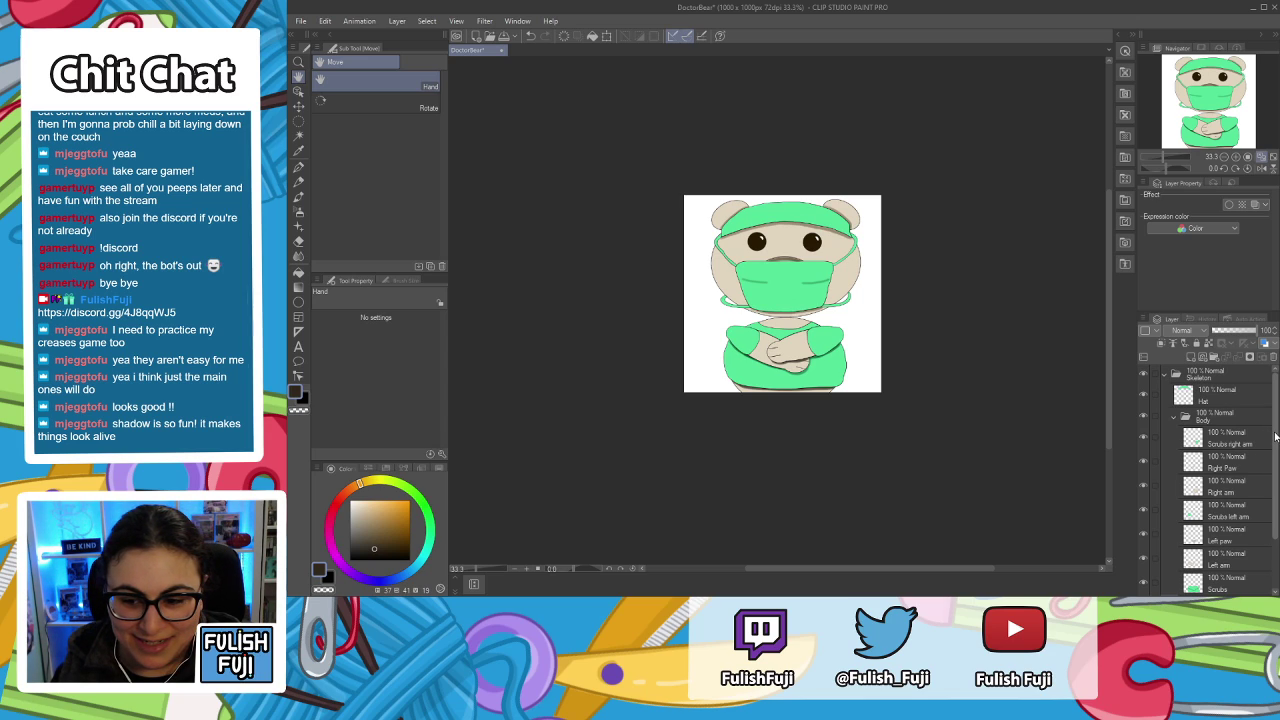
scroll(725, 270, "up", 5)
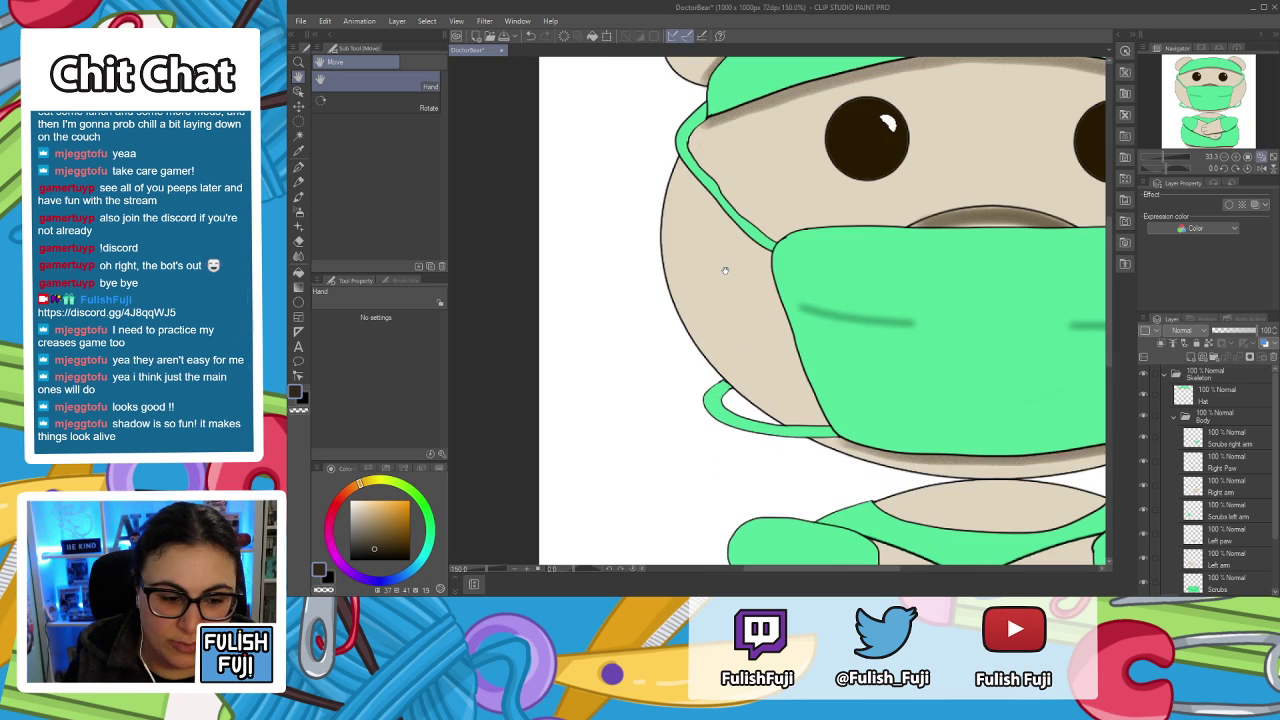
left_click_drag(969, 461, 784, 311)
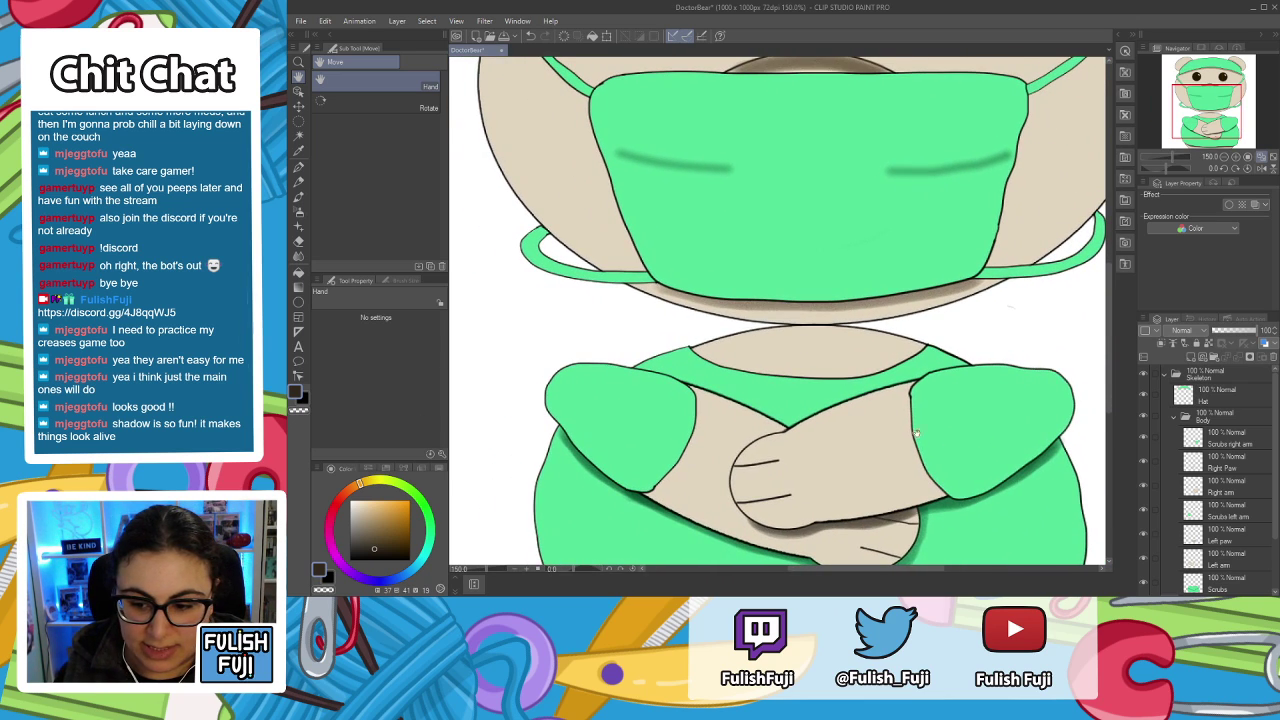
left_click(1276, 436)
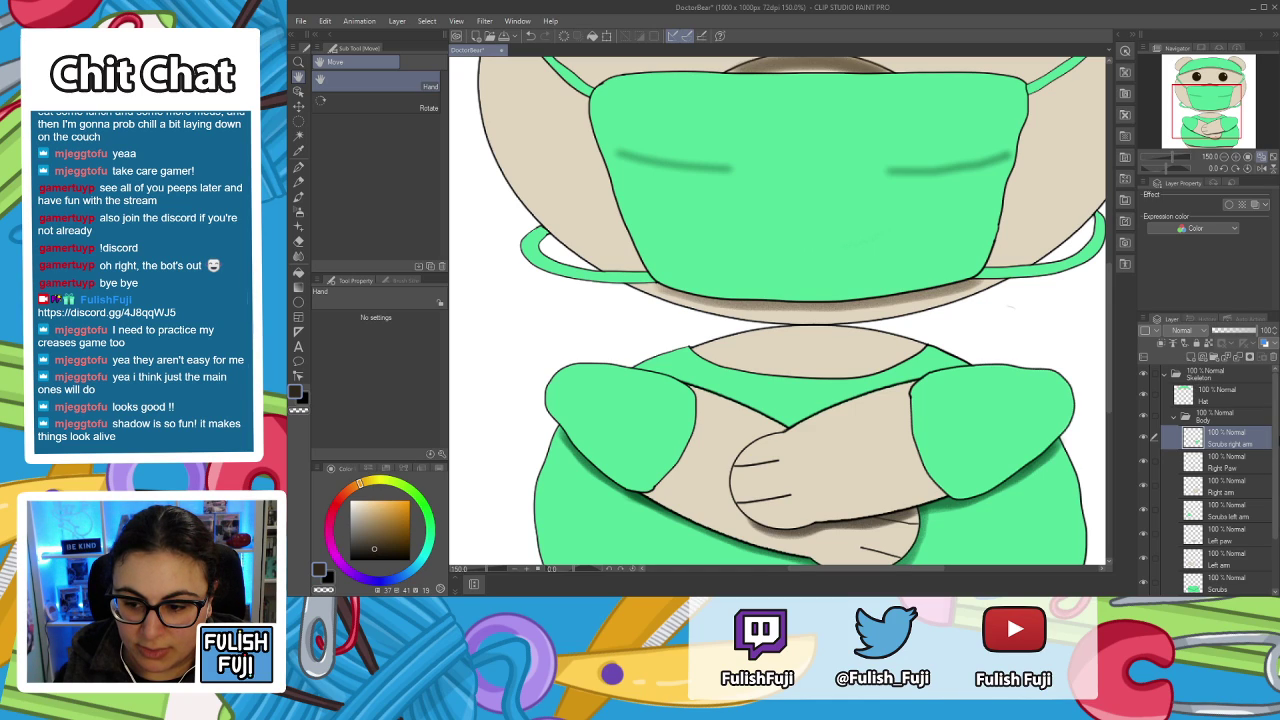
scroll(1250, 470, "down", 3)
left_click(1215, 541)
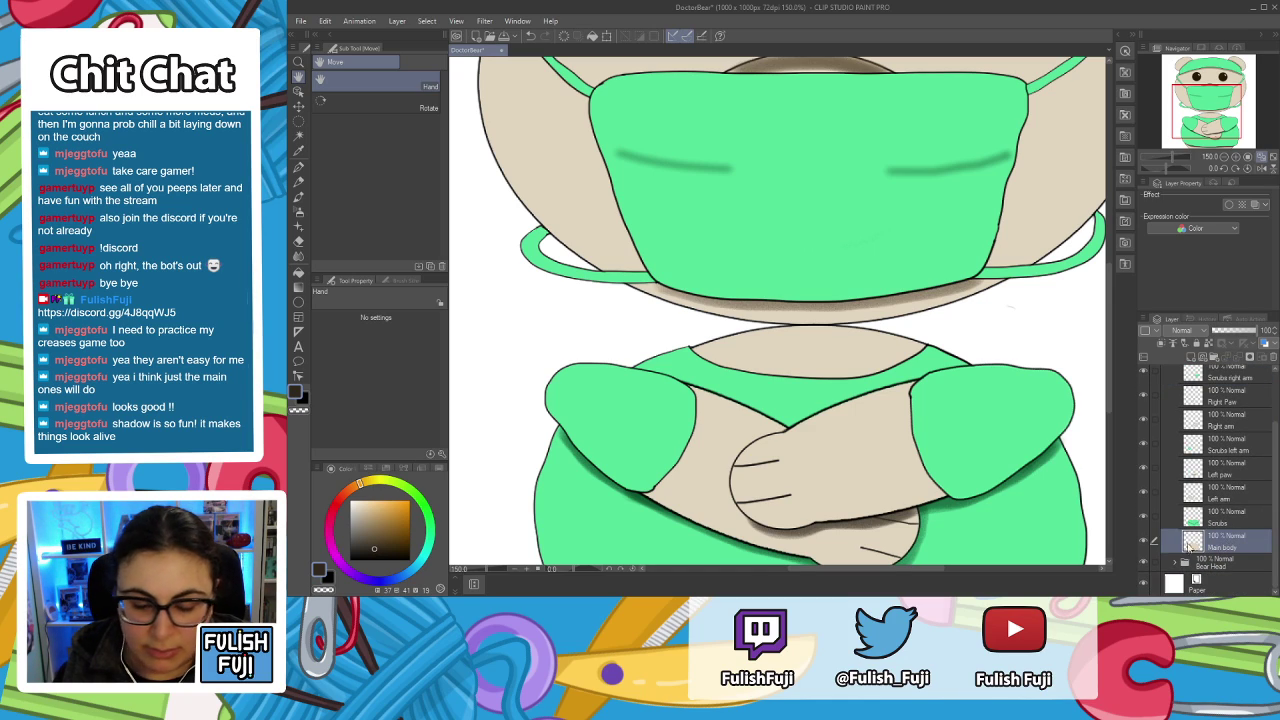
key("p")
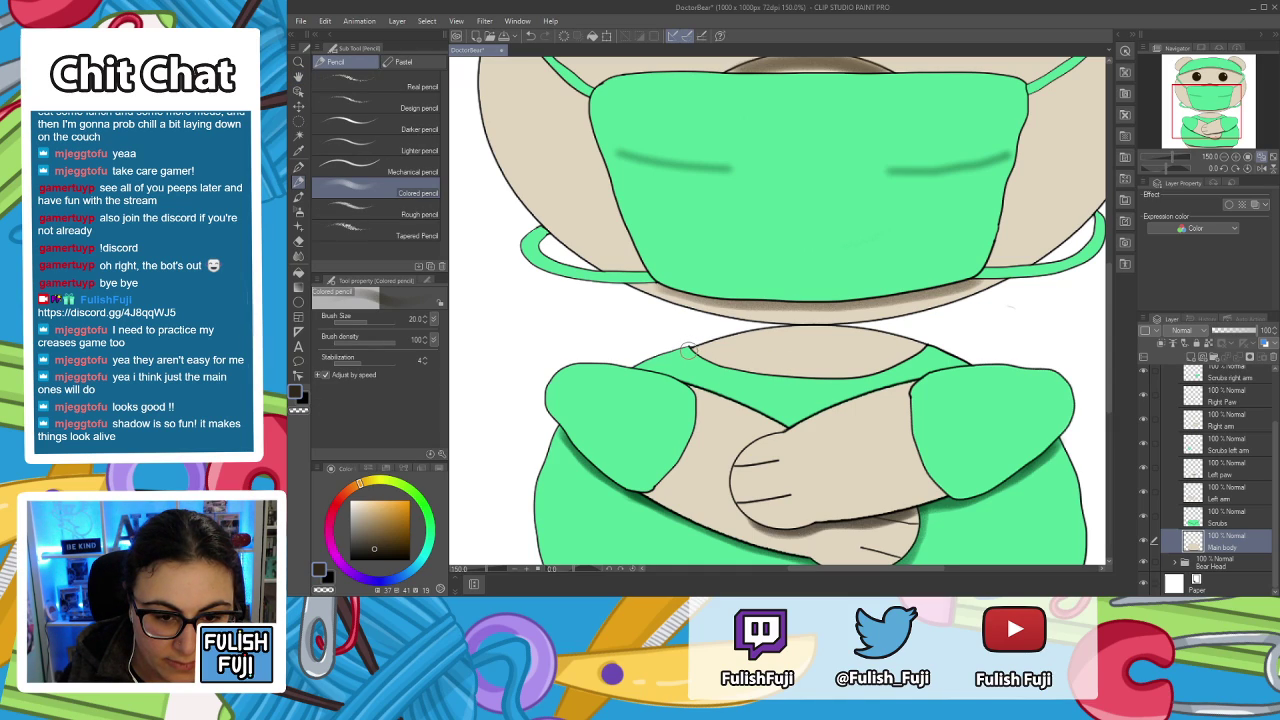
mouse_move(687, 350)
left_mouse_down()
mouse_move(837, 375)
mouse_move(922, 343)
left_mouse_up()
Examine the whole bear down to thumbnail size to judge the new neckline shadow.
scroll(926, 476, "down", 5)
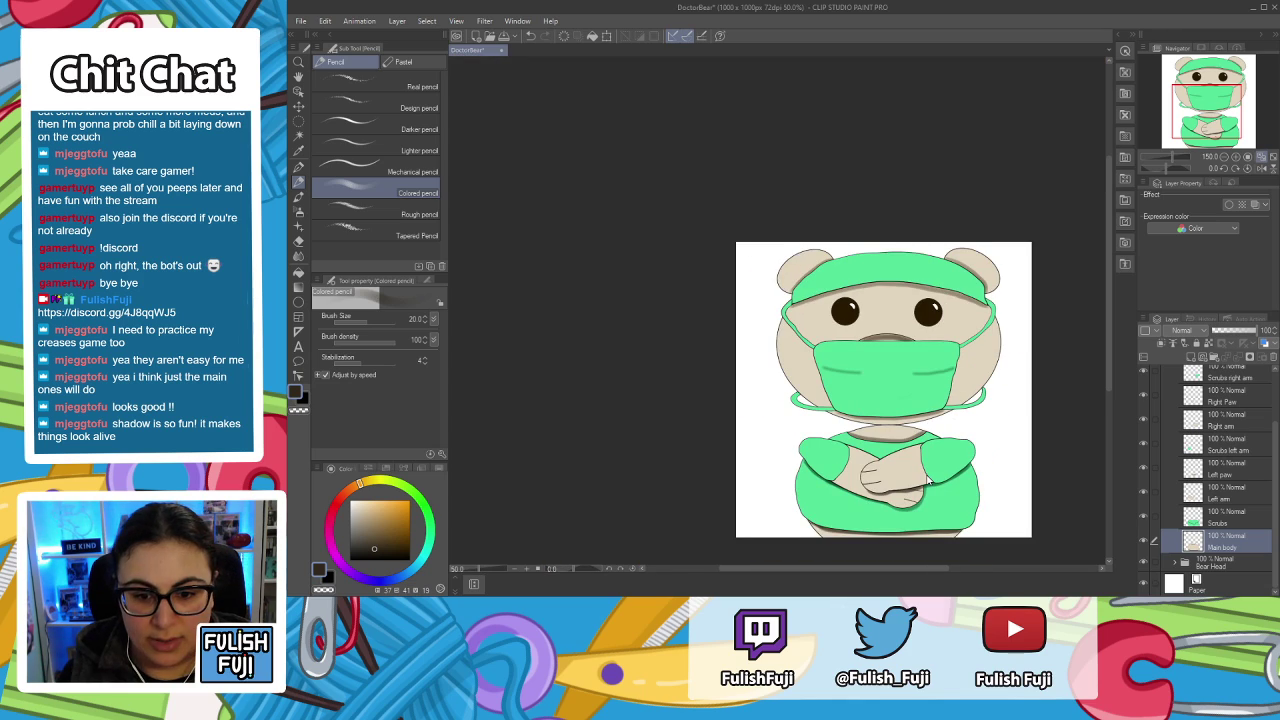
key("space")
mouse_move(926, 476)
left_mouse_down()
mouse_move(864, 434)
mouse_move(807, 348)
mouse_move(842, 292)
left_mouse_up()
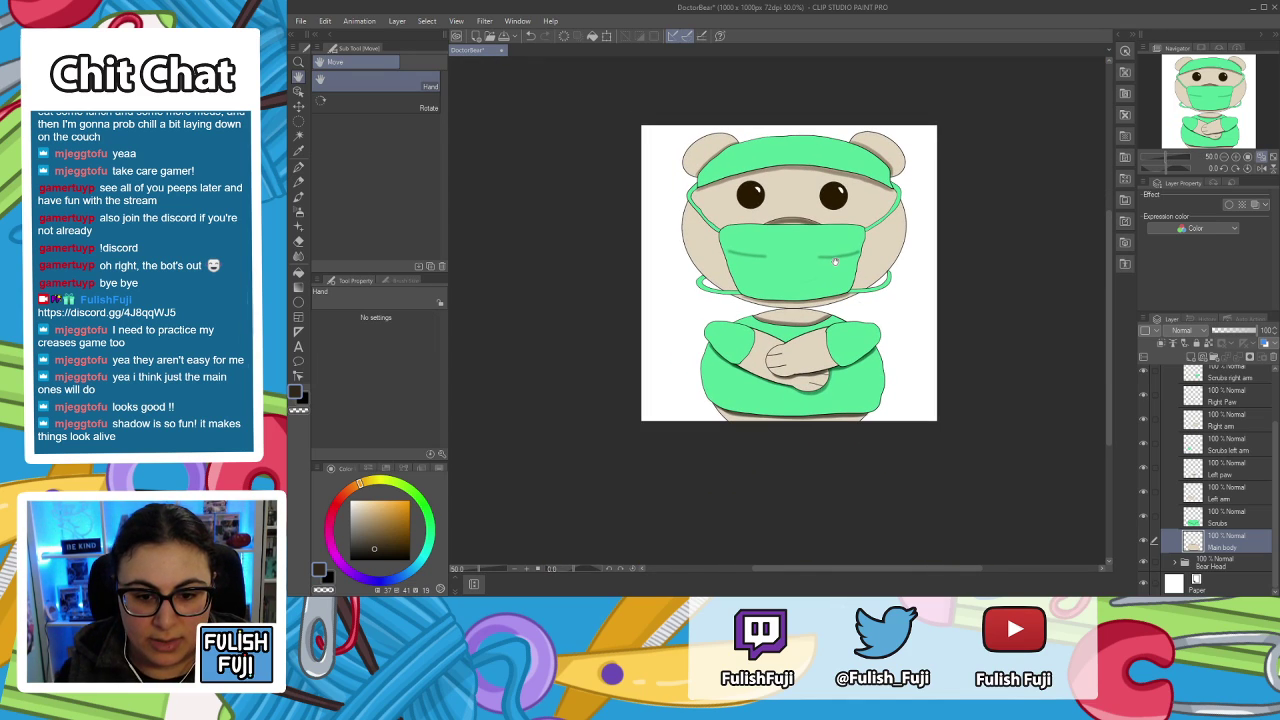
scroll(835, 262, "down", 4)
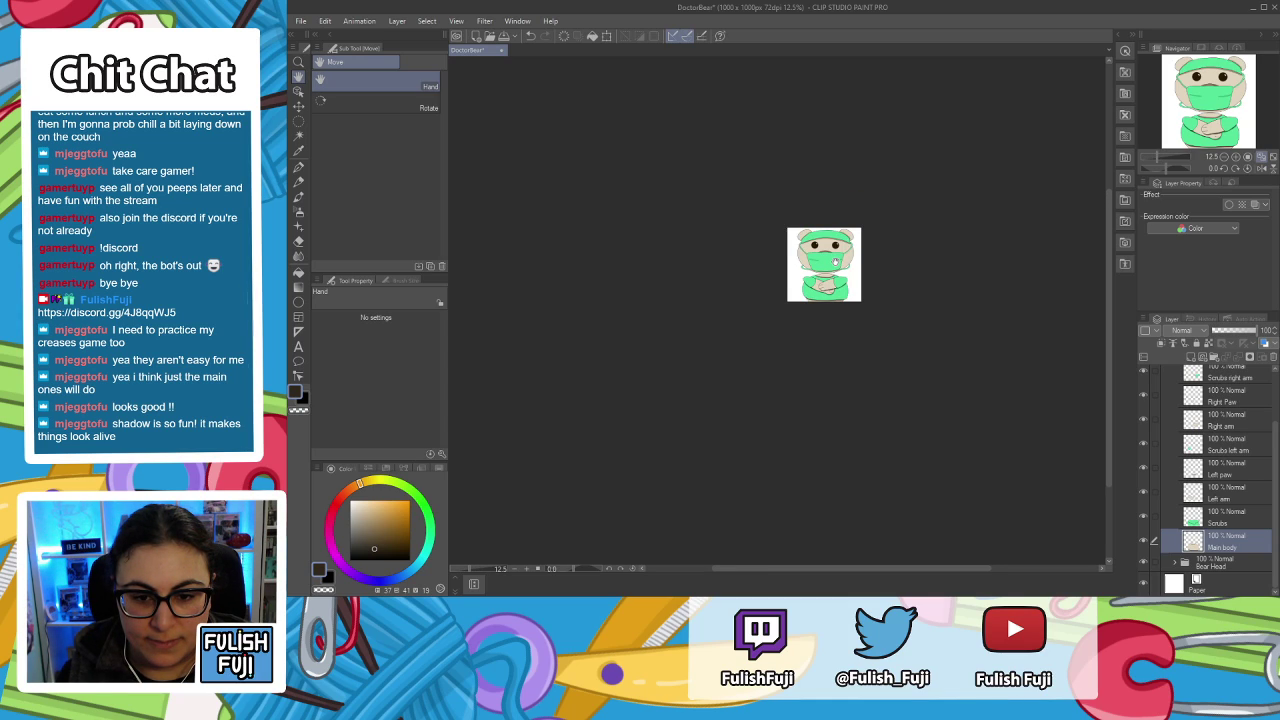
scroll(835, 262, "up", 1)
scroll(835, 262, "up", 3)
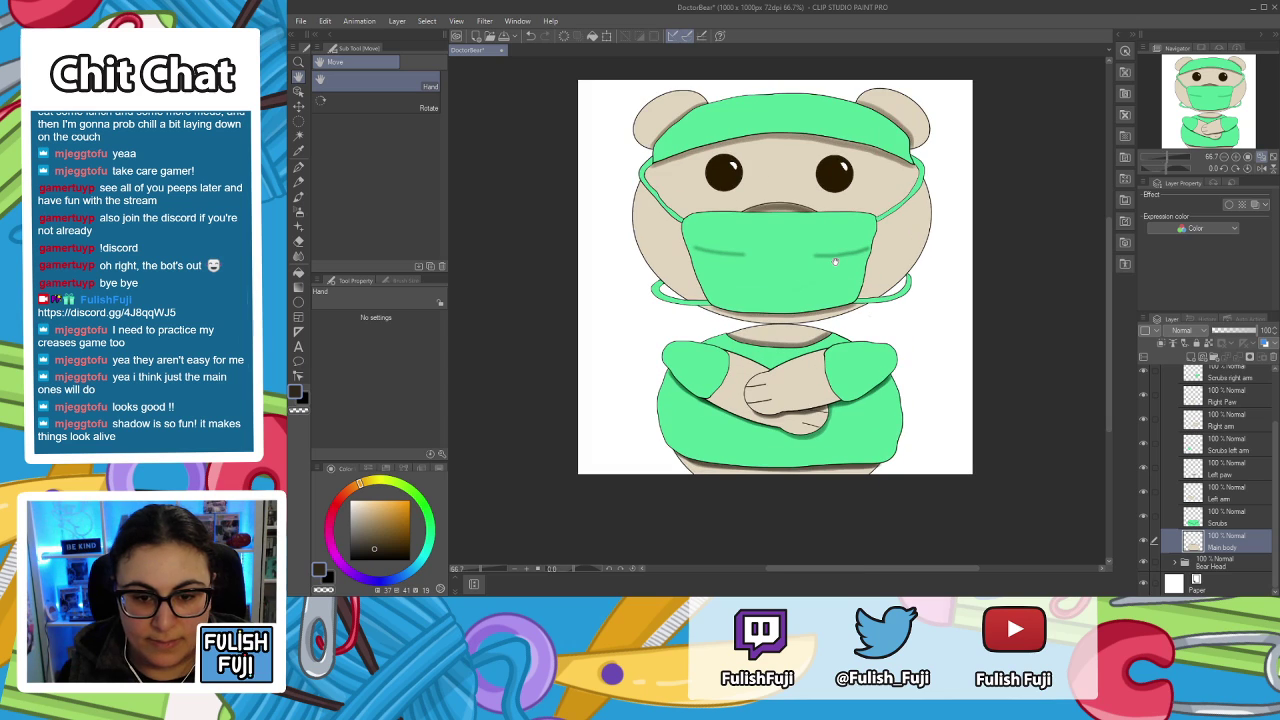
left_click_drag(697, 294, 708, 337)
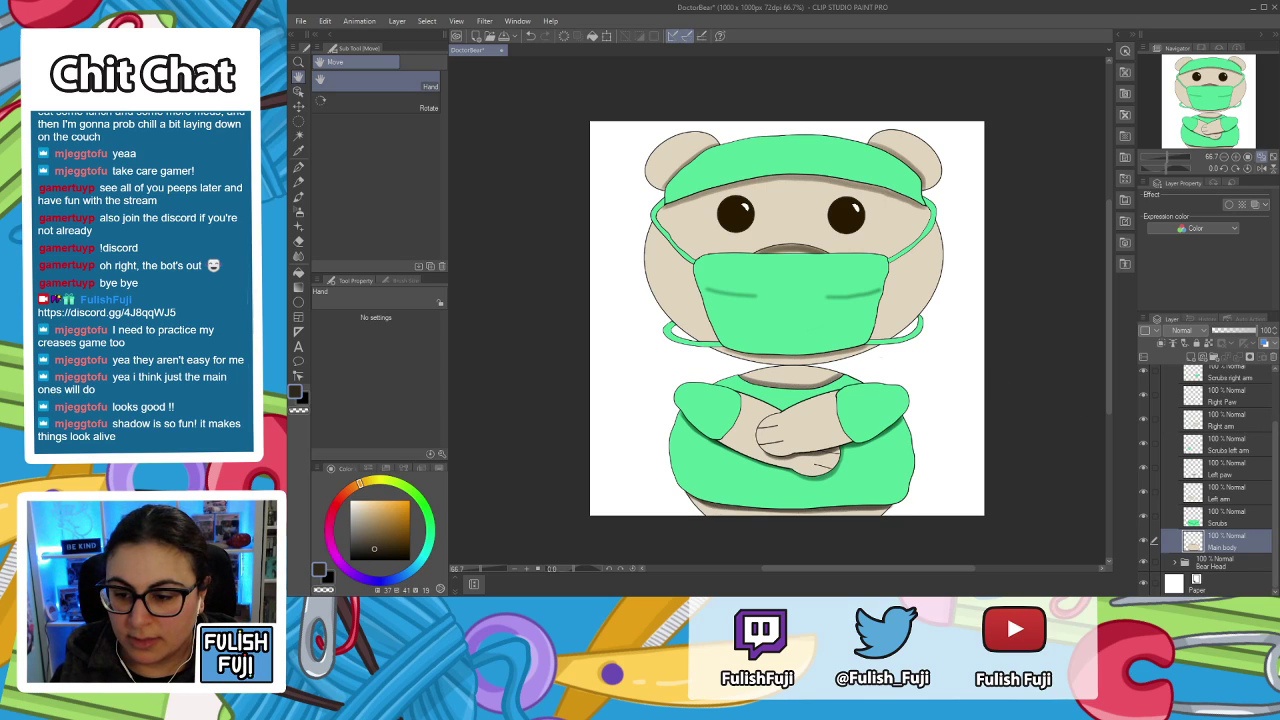
Collapse the Body folder, expand the Bear Head folder and make Snout the active layer.
left_click(1225, 420)
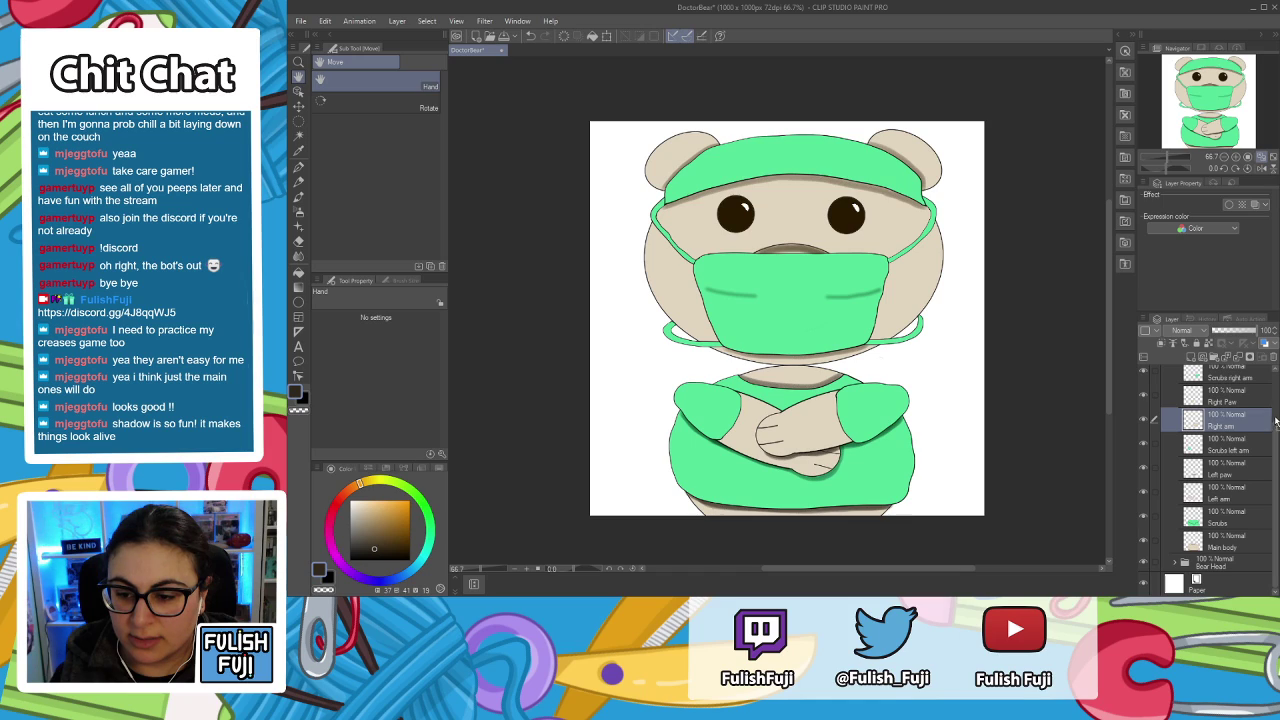
scroll(1276, 437, "up", 3)
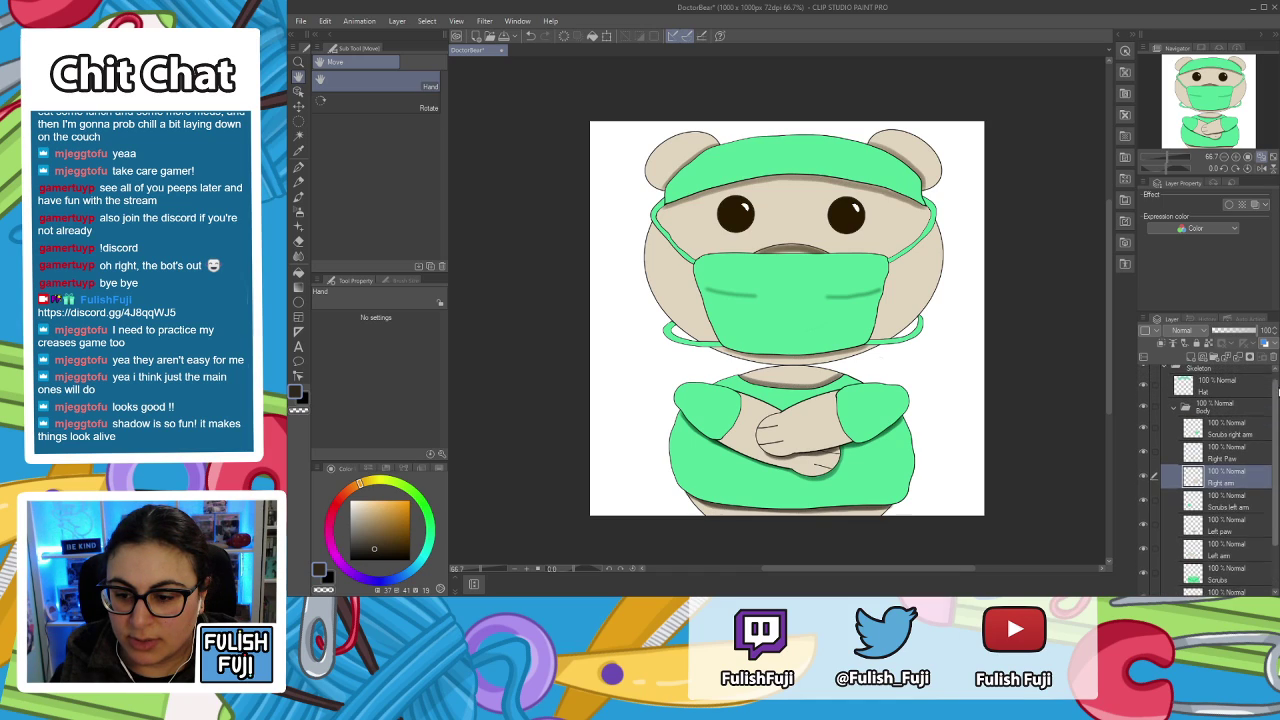
left_click(1177, 418)
left_click(1175, 437)
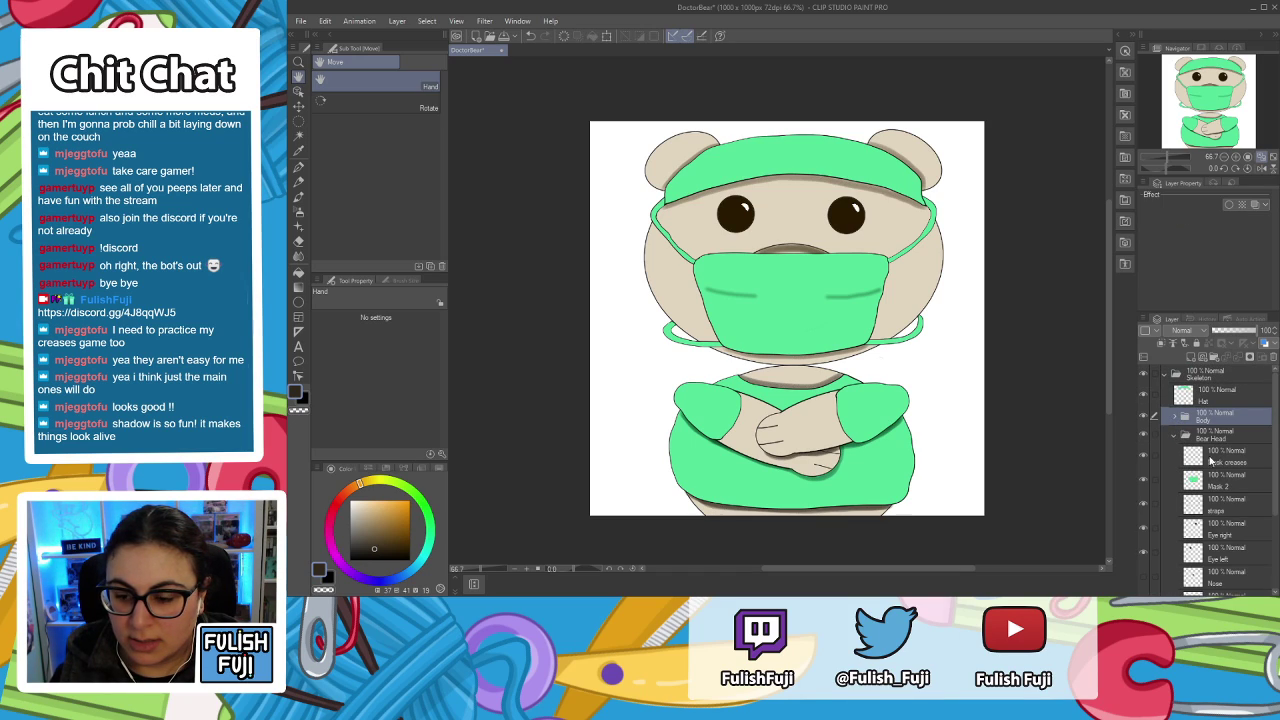
scroll(1177, 444, "down", 5)
scroll(1230, 497, "down", 1)
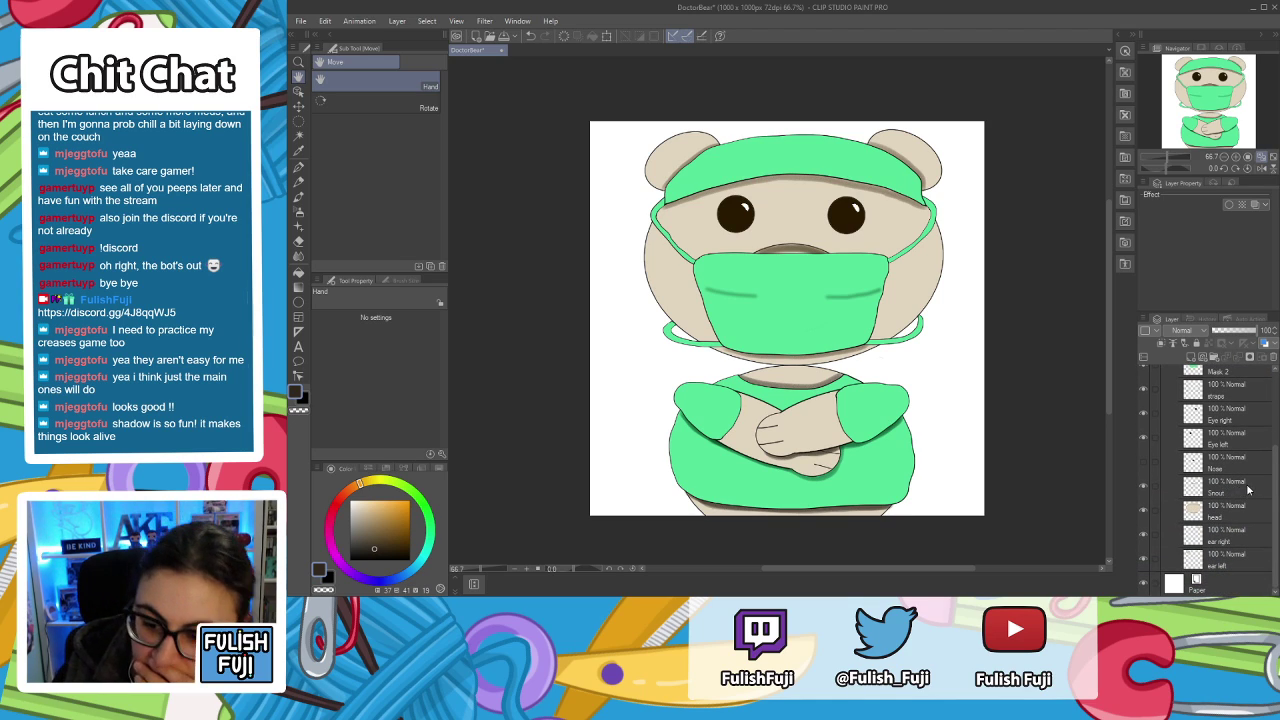
left_click(1259, 490)
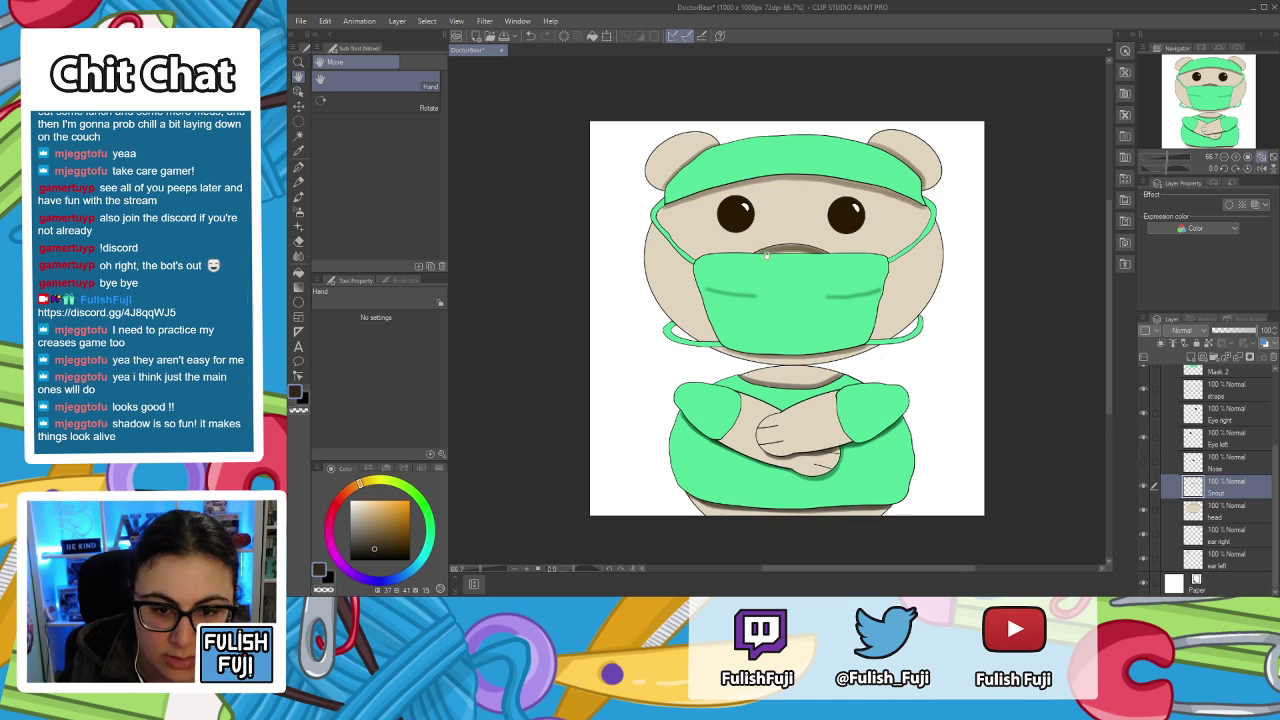
Hide the Mask 2 layer to expose the bear's whole snout for editing.
scroll(668, 160, "up", 4)
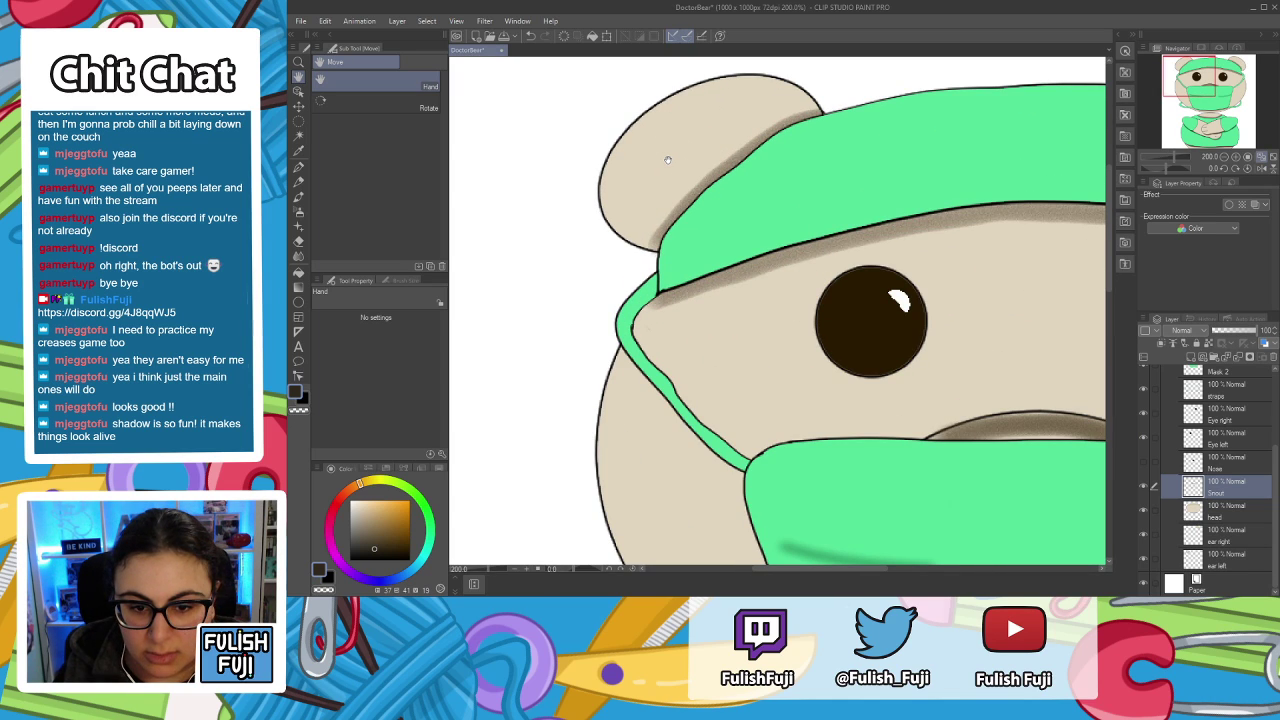
left_click_drag(1062, 429, 859, 329)
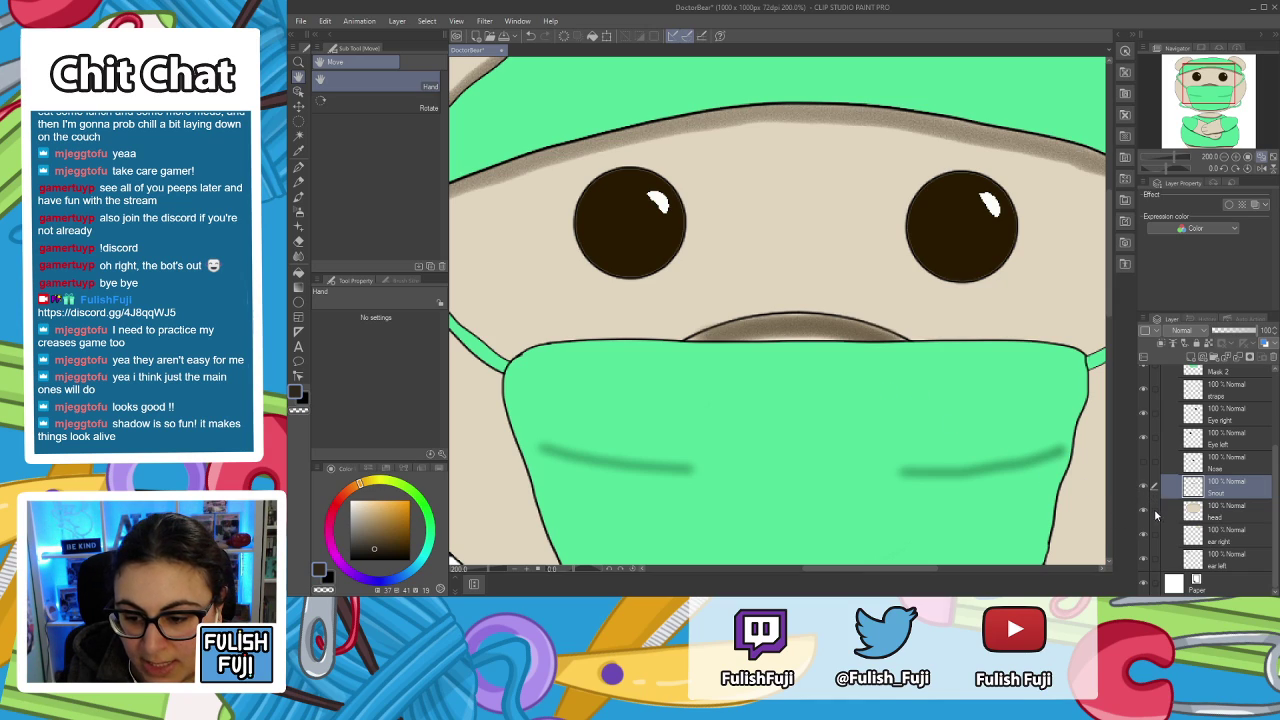
scroll(1277, 443, "up", 3)
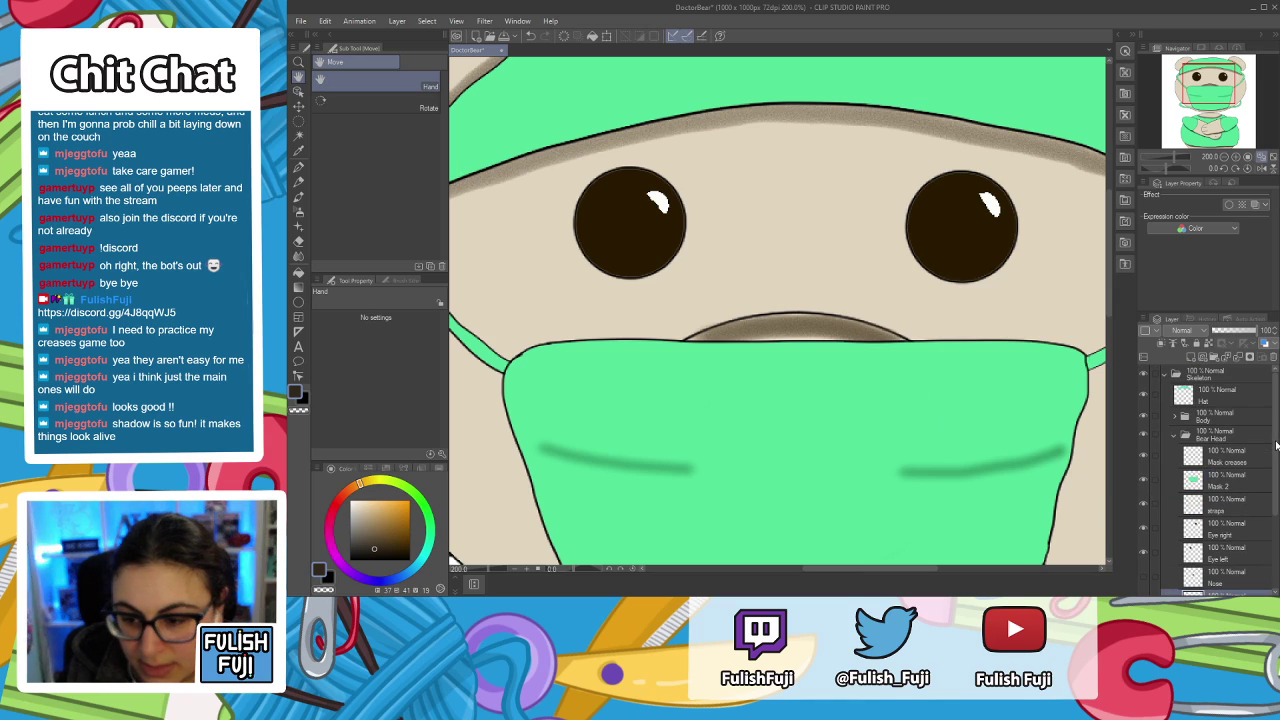
scroll(1271, 500, "down", 3)
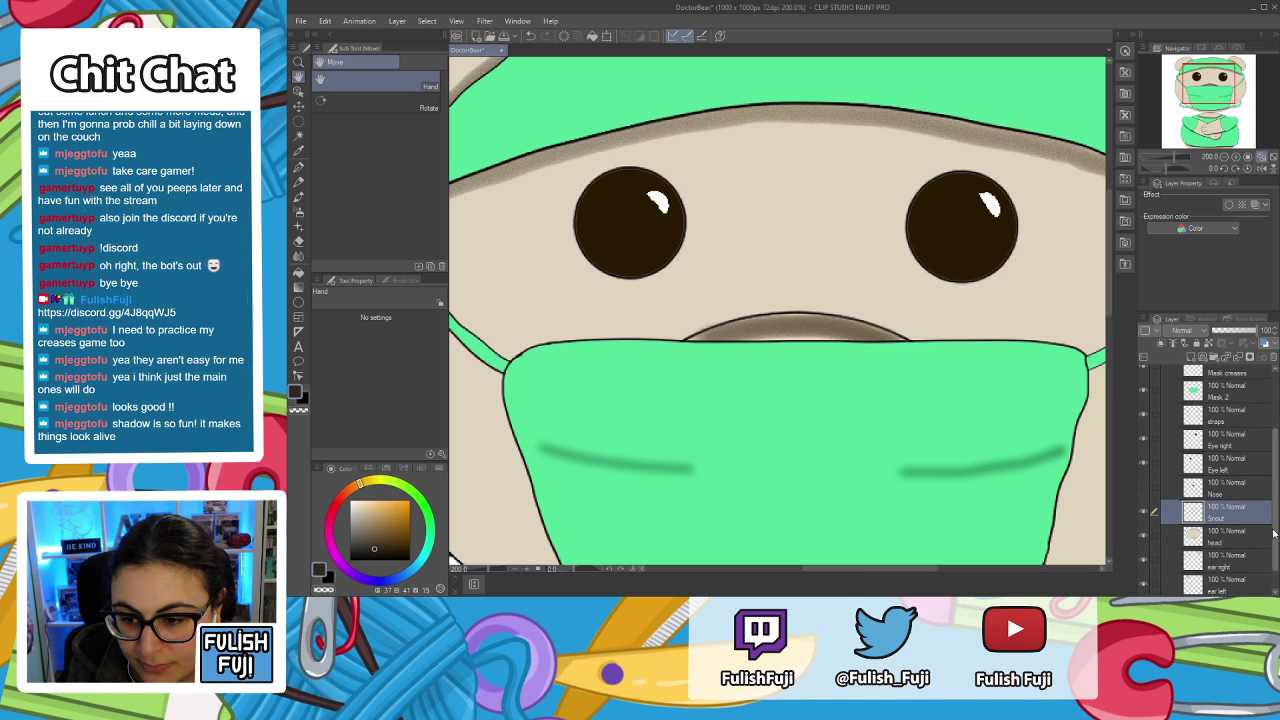
left_click(1144, 390)
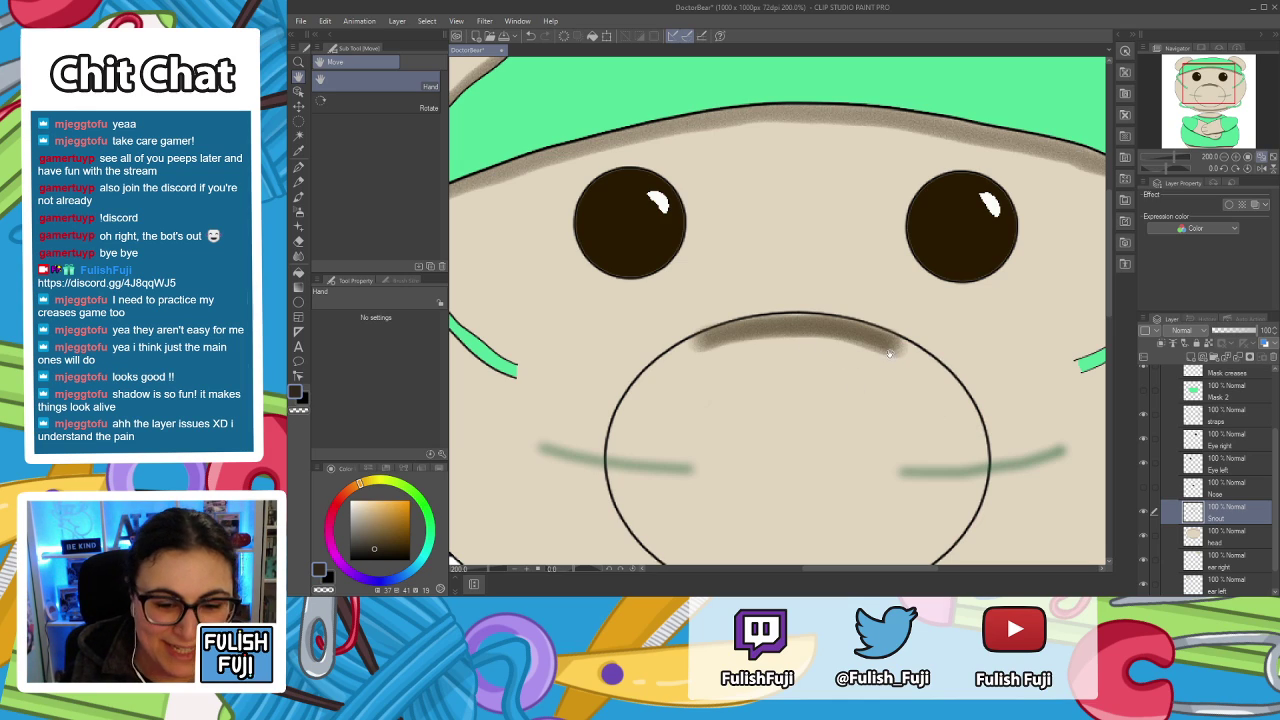
Erase the brown shadow inside the top of the snout with the Hard eraser, using an enlarged brush.
key("e")
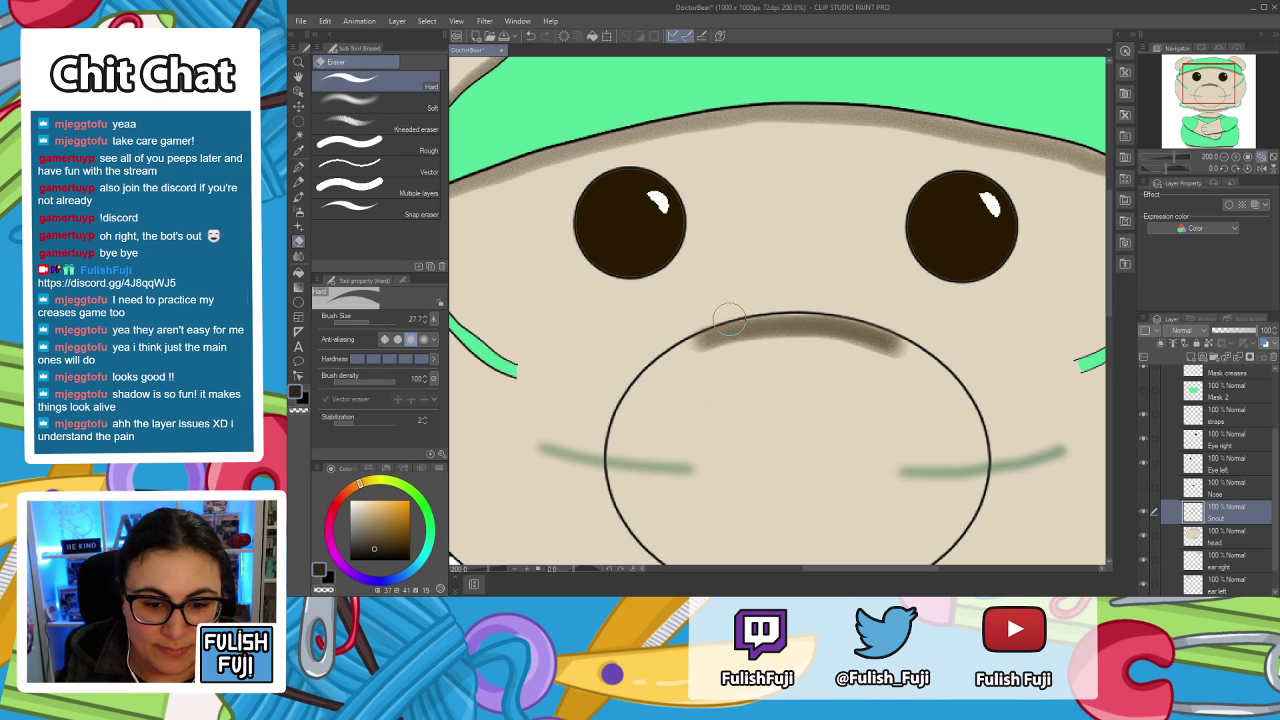
left_click_drag(714, 326, 725, 341)
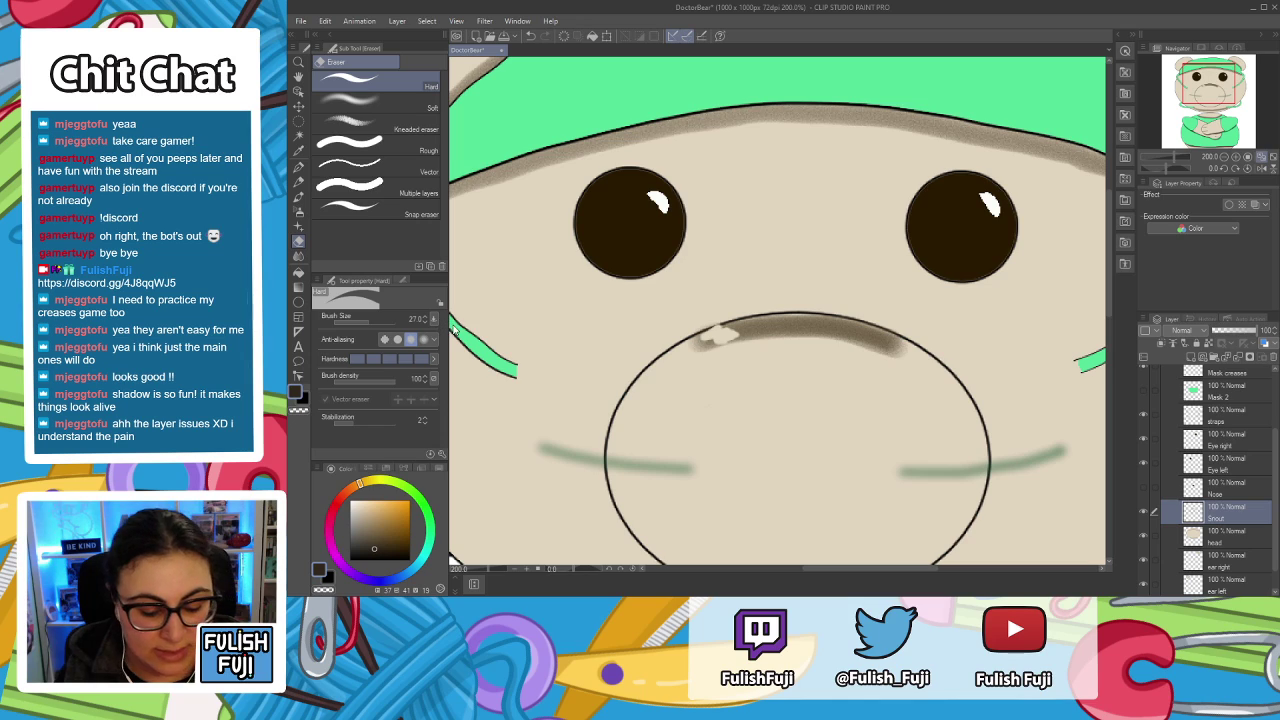
key("bracketright")
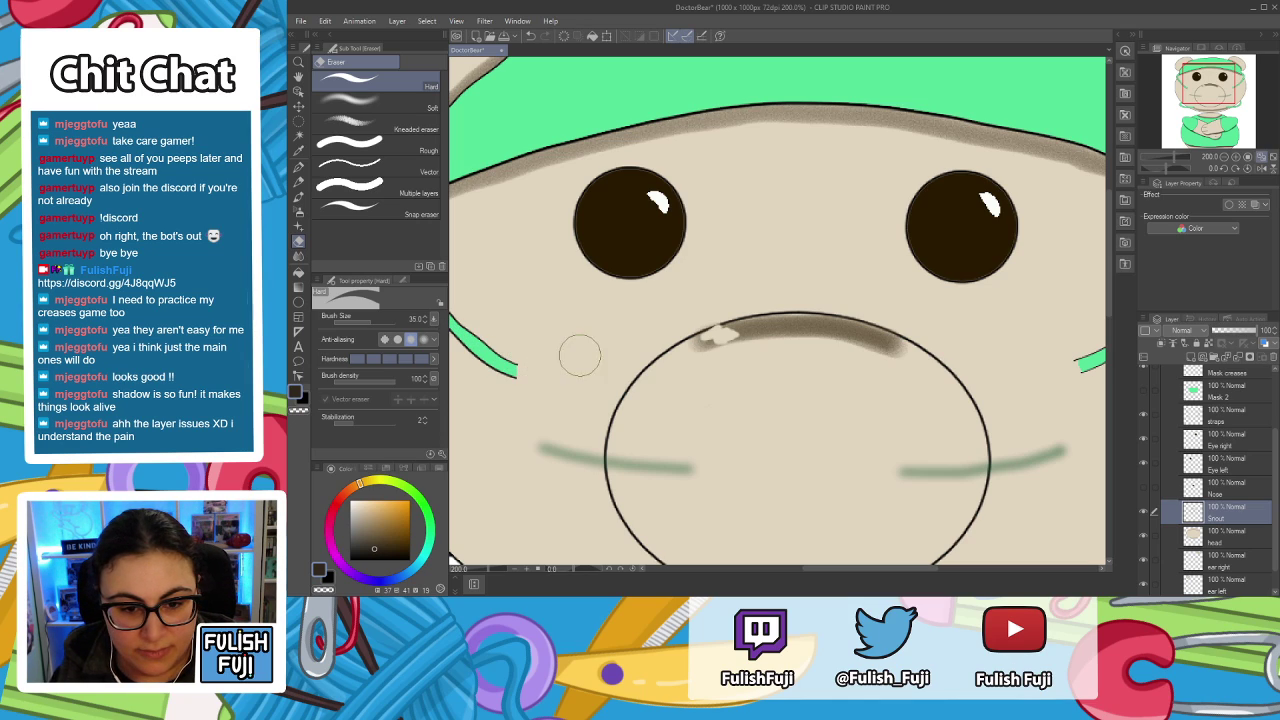
mouse_move(729, 337)
left_mouse_down()
mouse_move(688, 344)
mouse_move(713, 336)
mouse_move(697, 353)
mouse_move(790, 332)
mouse_move(717, 332)
mouse_move(776, 322)
mouse_move(861, 330)
mouse_move(904, 352)
mouse_move(843, 336)
mouse_move(694, 349)
left_mouse_up()
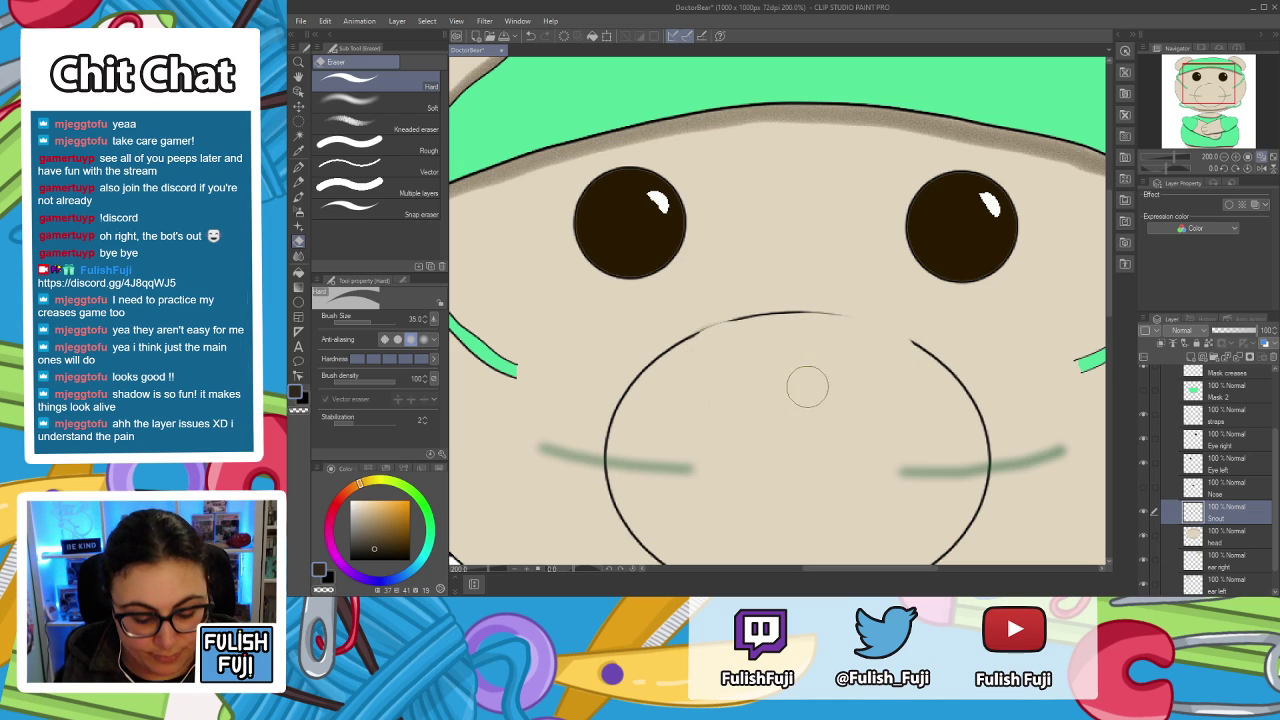
Redraw the erased upper-left part of the snout outline in black with the G-pen.
key("p")
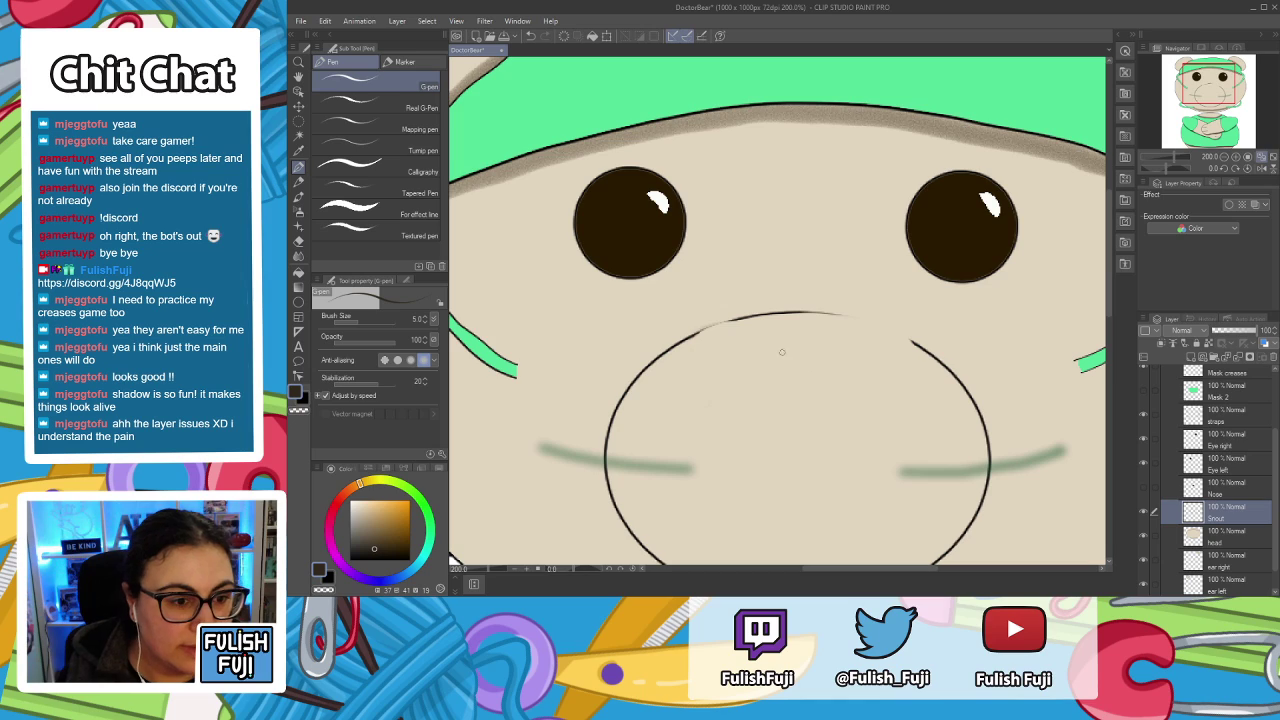
left_click(303, 399)
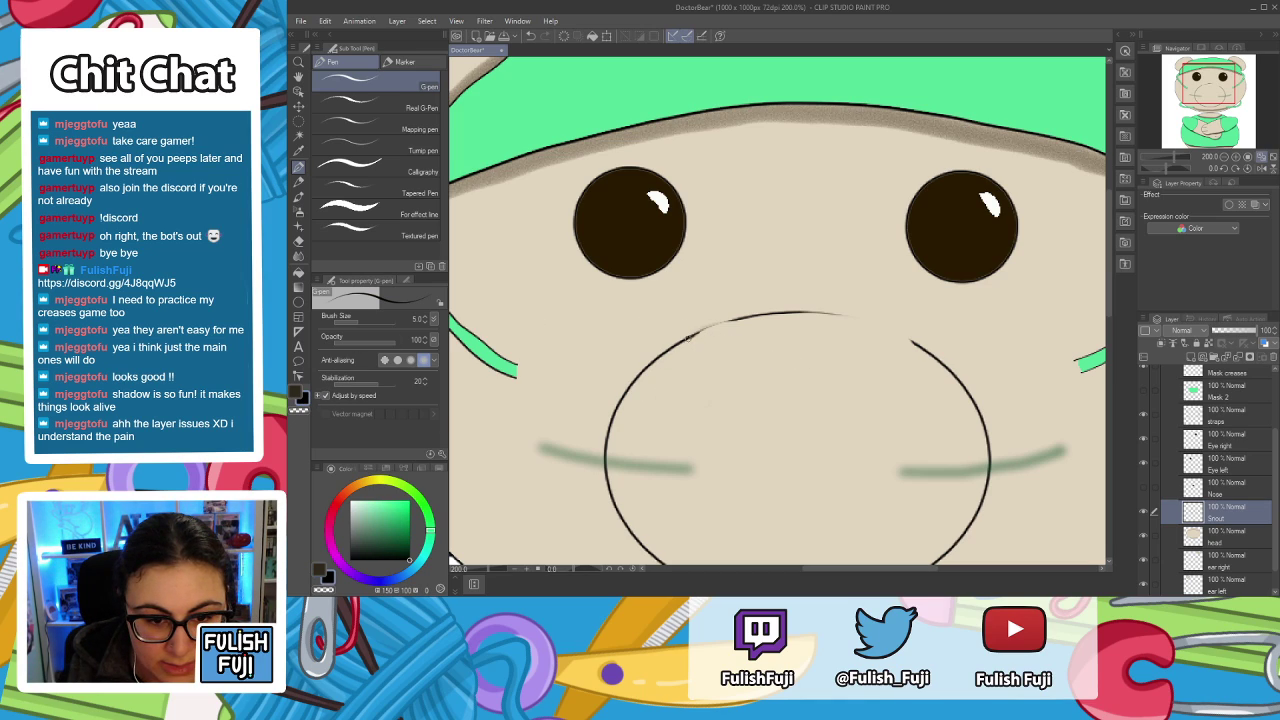
scroll(664, 284, "up", 5)
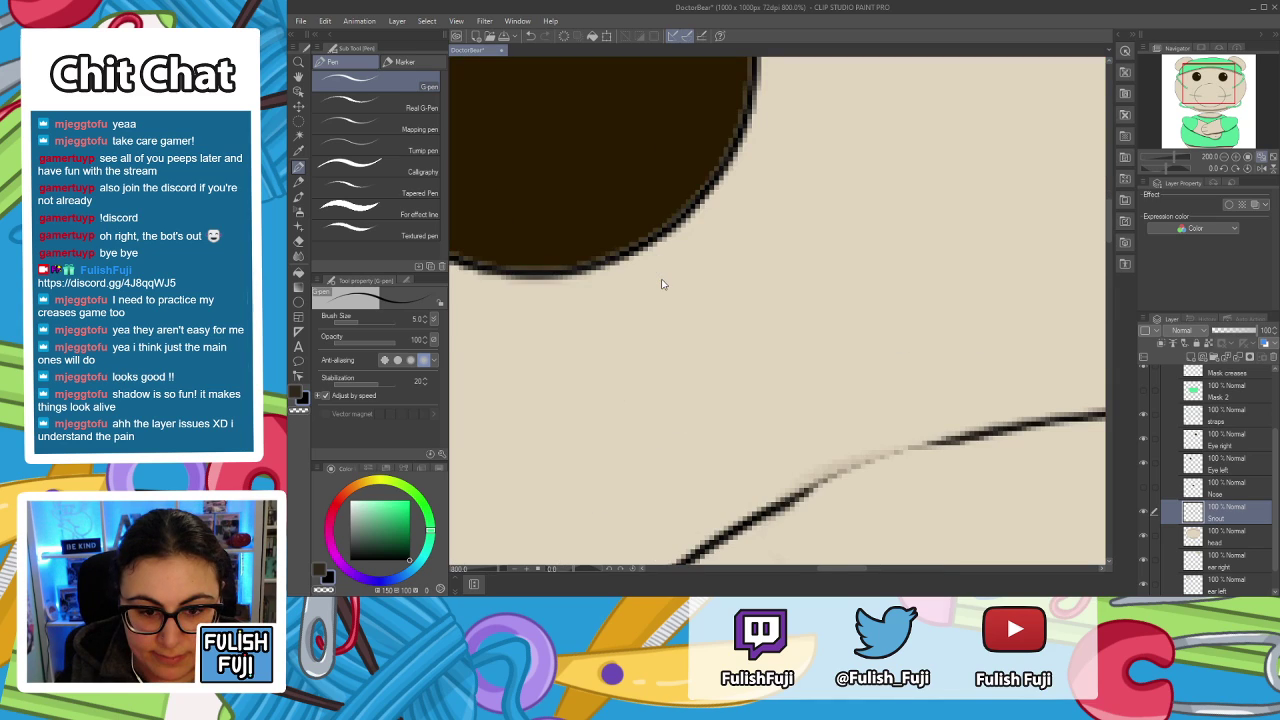
key("space")
left_click_drag(1040, 437, 890, 262)
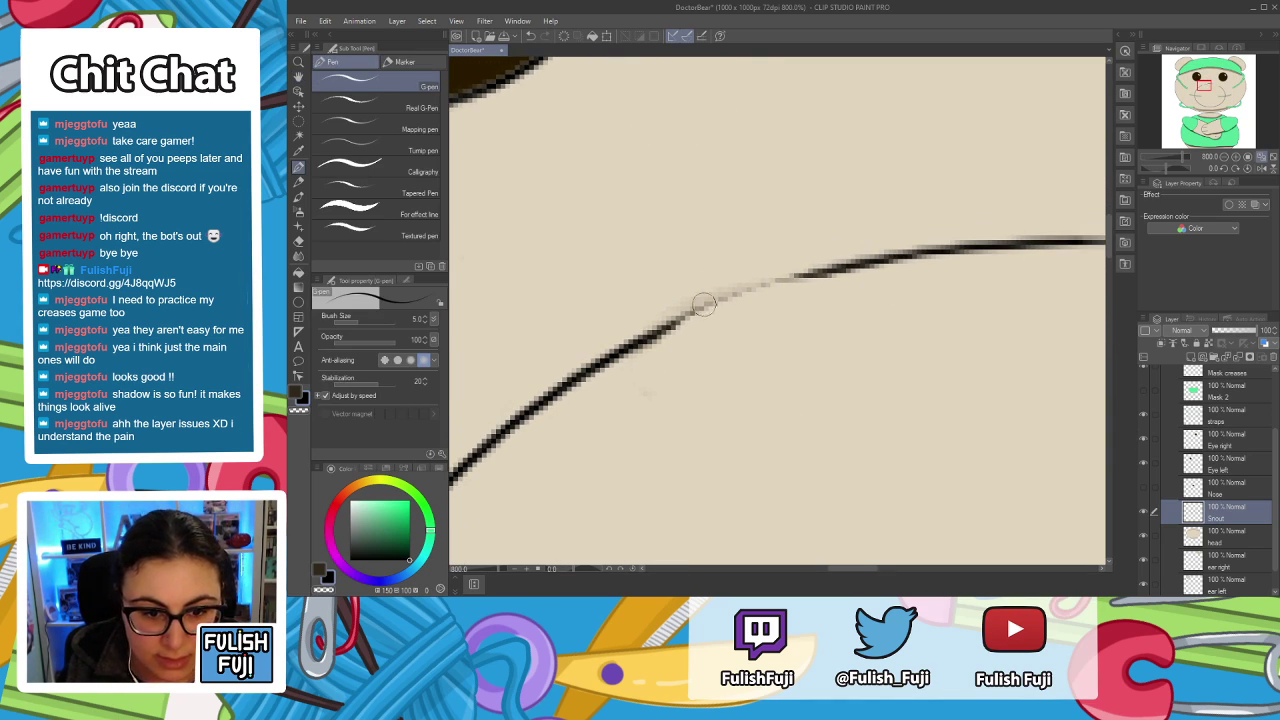
left_click_drag(663, 328, 830, 273)
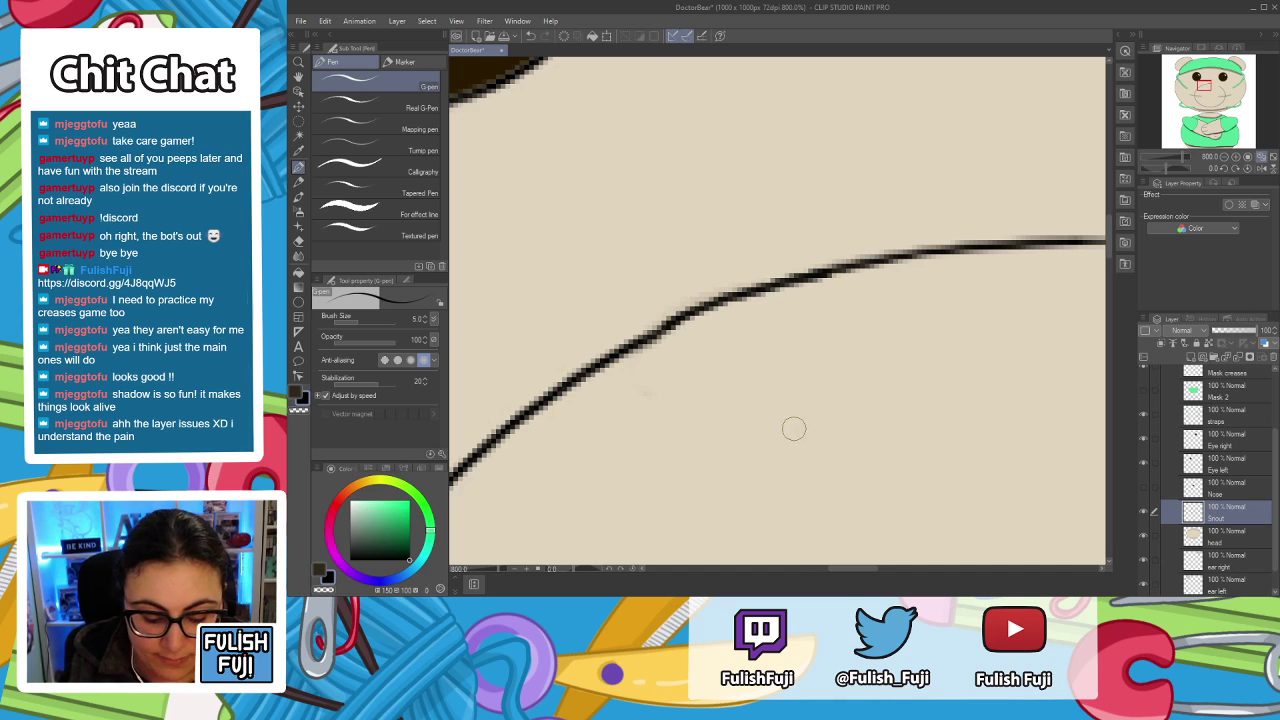
Close the gap in the upper-right part of the snout outline with a black G-pen stroke.
key("space")
left_click_drag(991, 377, 697, 354)
mouse_move(954, 373)
left_mouse_down()
mouse_move(771, 323)
mouse_move(803, 400)
left_mouse_up()
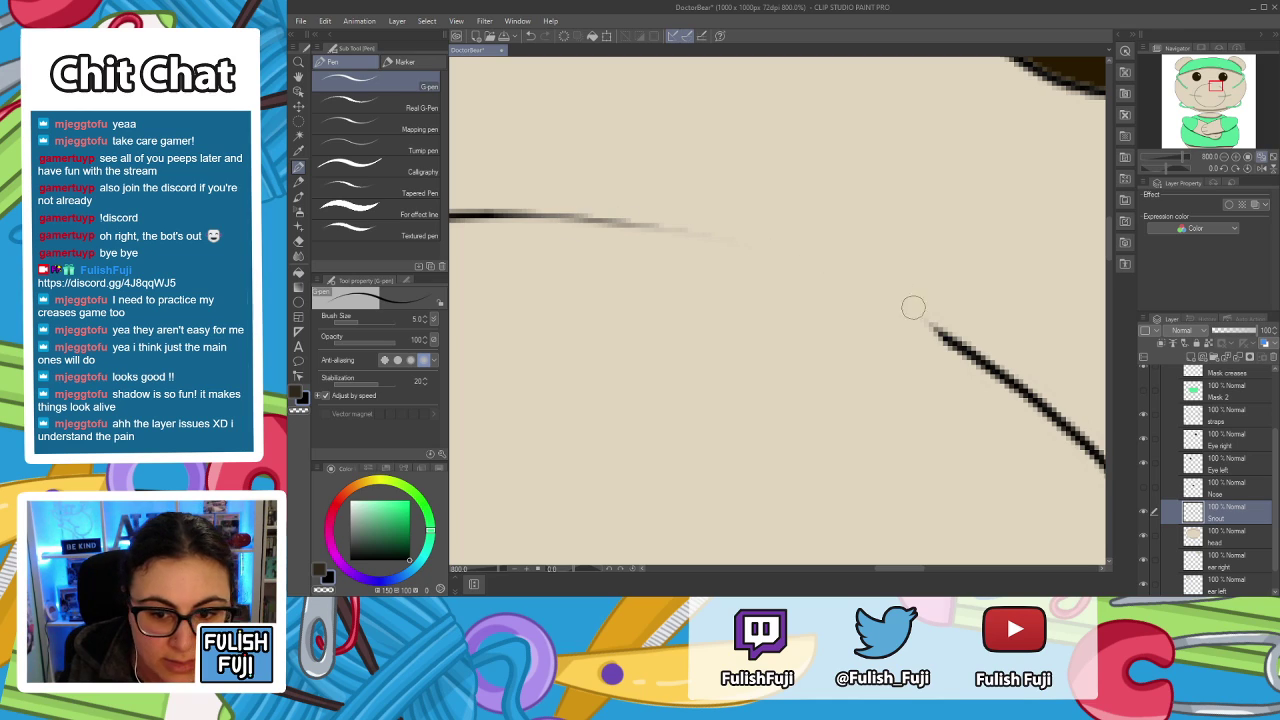
key("space")
left_click_drag(891, 329, 967, 364)
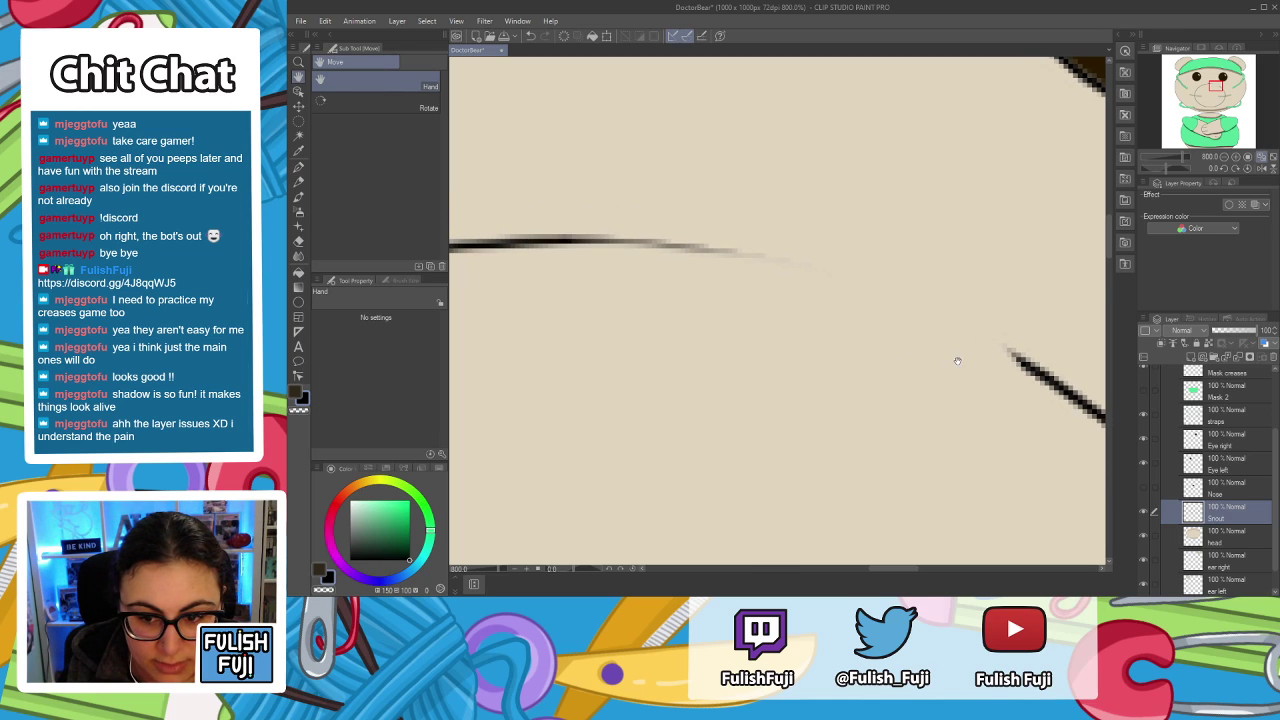
key("p")
key("p")
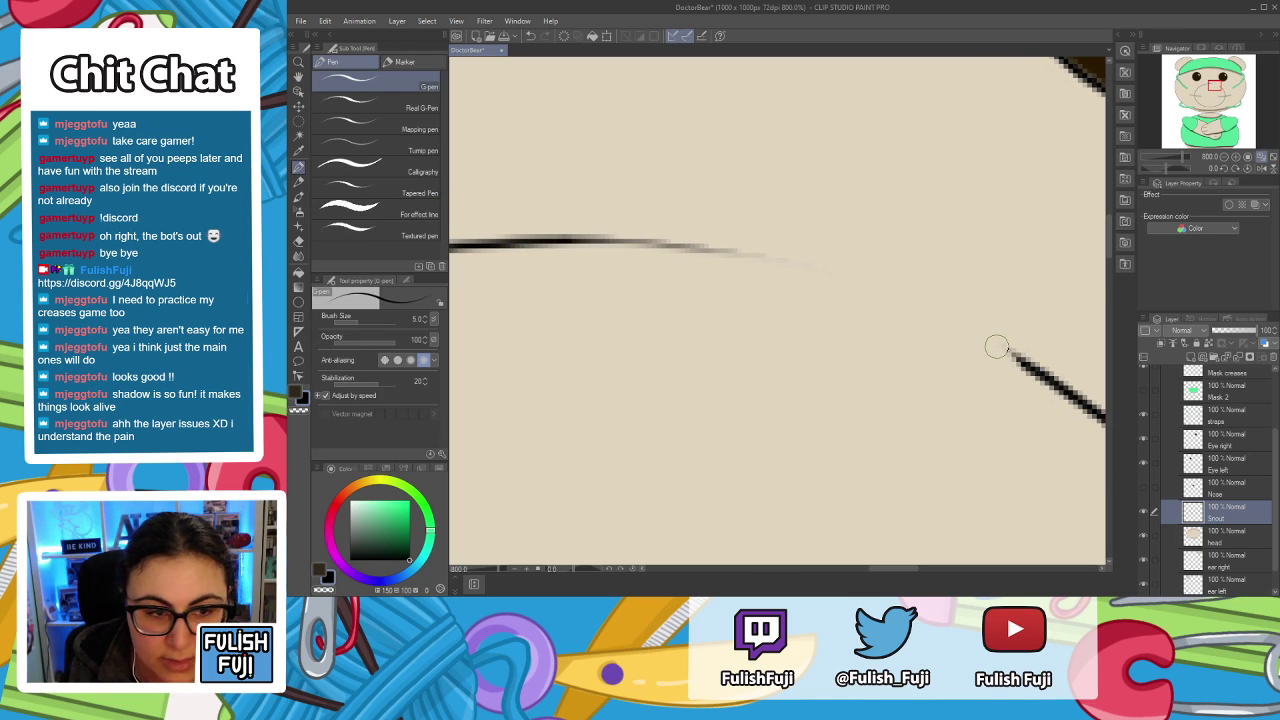
mouse_move(1015, 355)
left_mouse_down()
mouse_move(807, 264)
mouse_move(686, 243)
mouse_move(540, 243)
left_mouse_up()
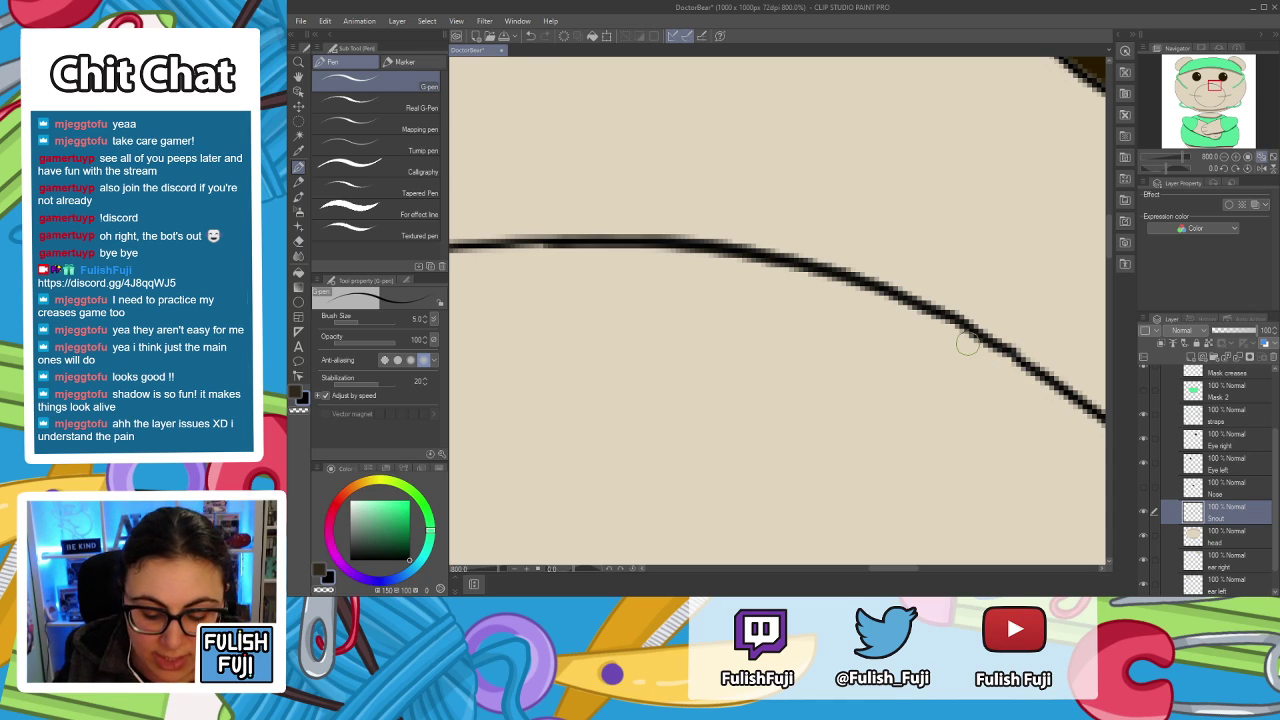
scroll(967, 343, "down", 2)
scroll(967, 343, "down", 2)
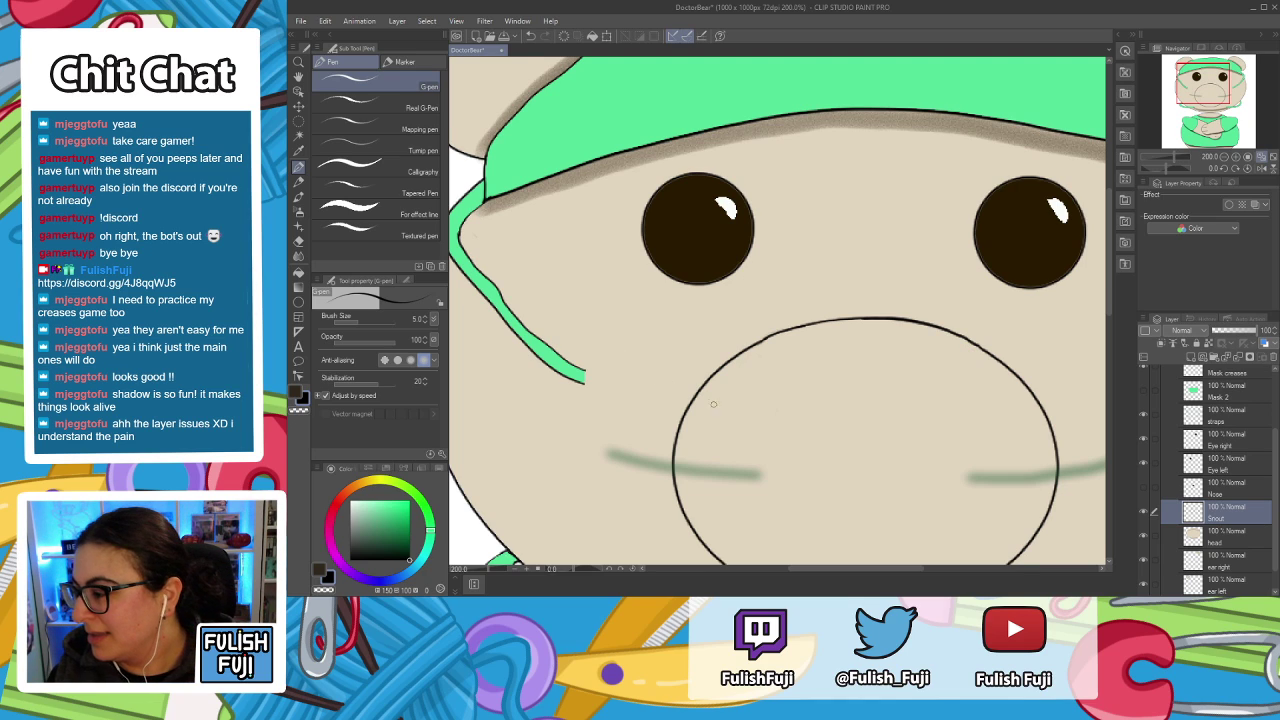
Show the Mask 2 layer again so the mask covers the lower part of the bear's snout.
key("h")
left_click_drag(1058, 430, 984, 348)
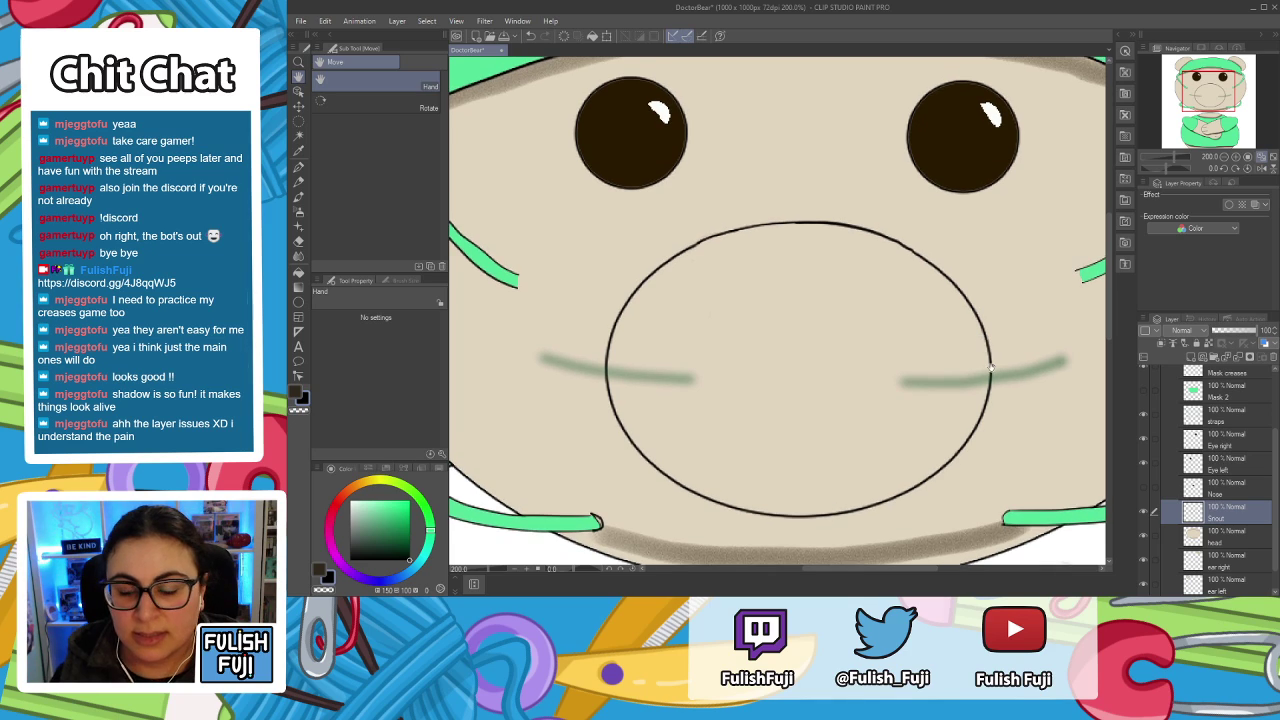
left_click(1144, 394)
scroll(1043, 308, "down", 3)
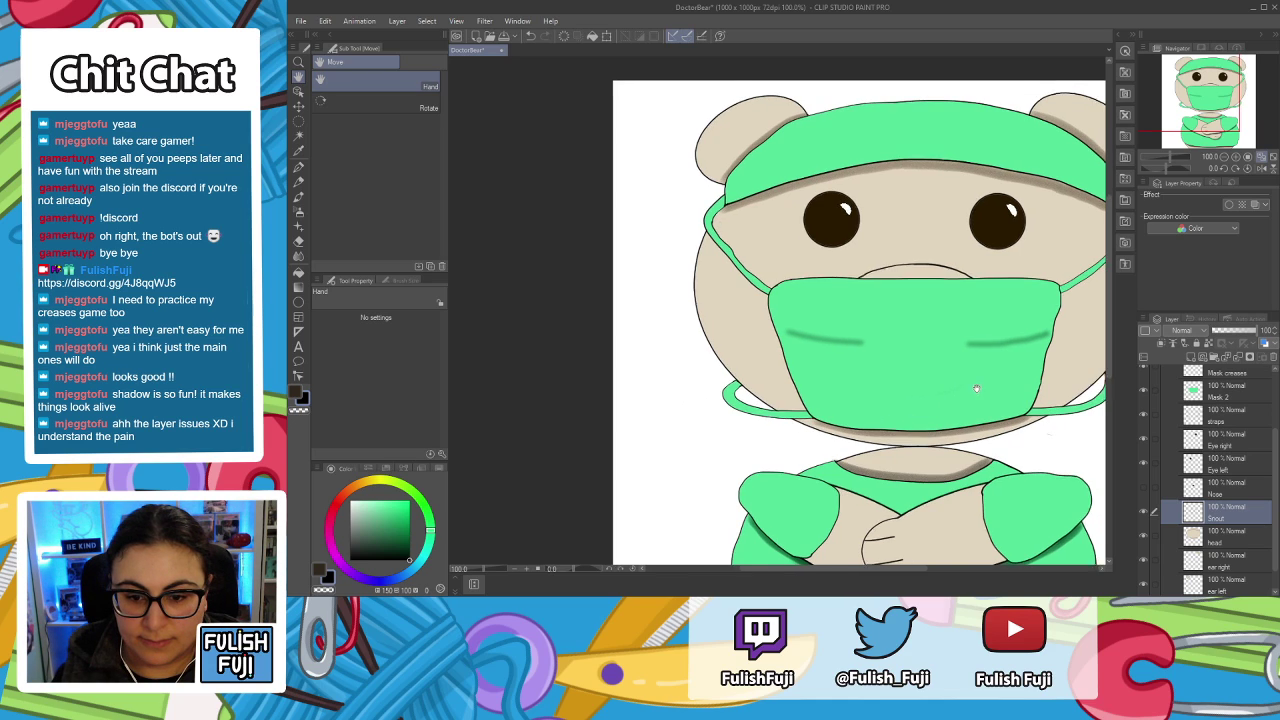
scroll(916, 411, "right", 2)
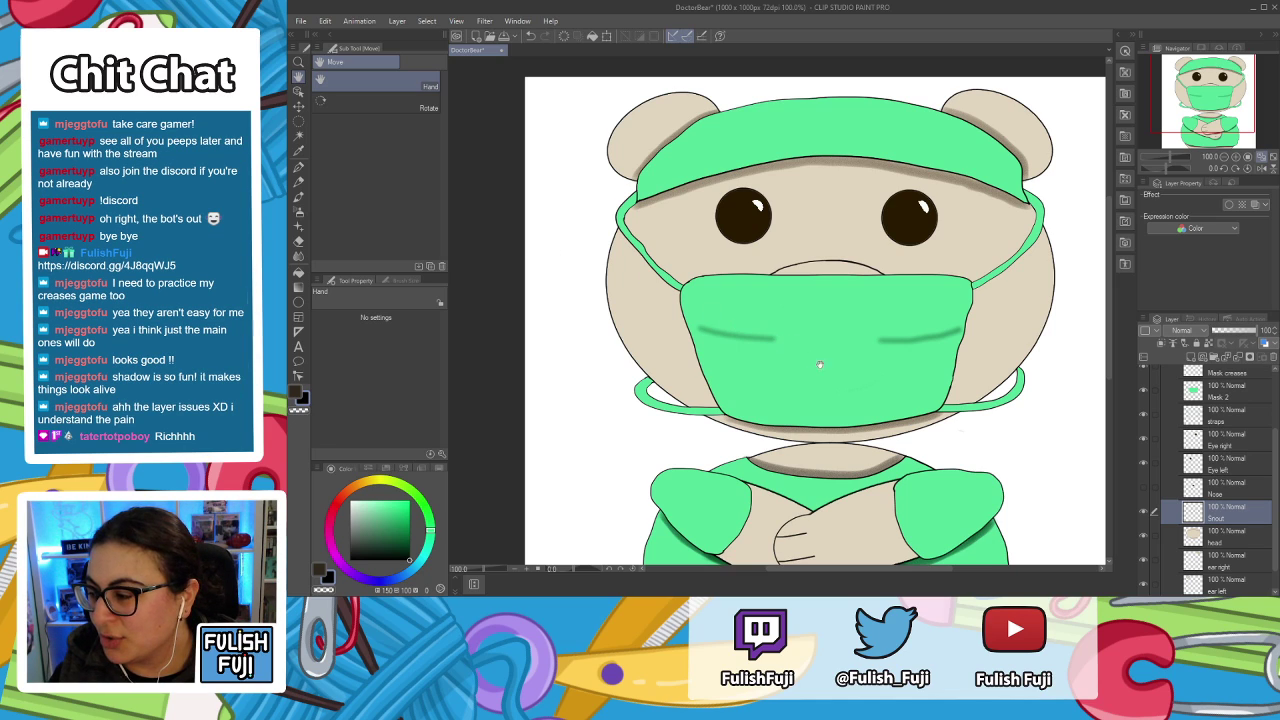
scroll(815, 362, "up", 1)
scroll(910, 352, "down", 1)
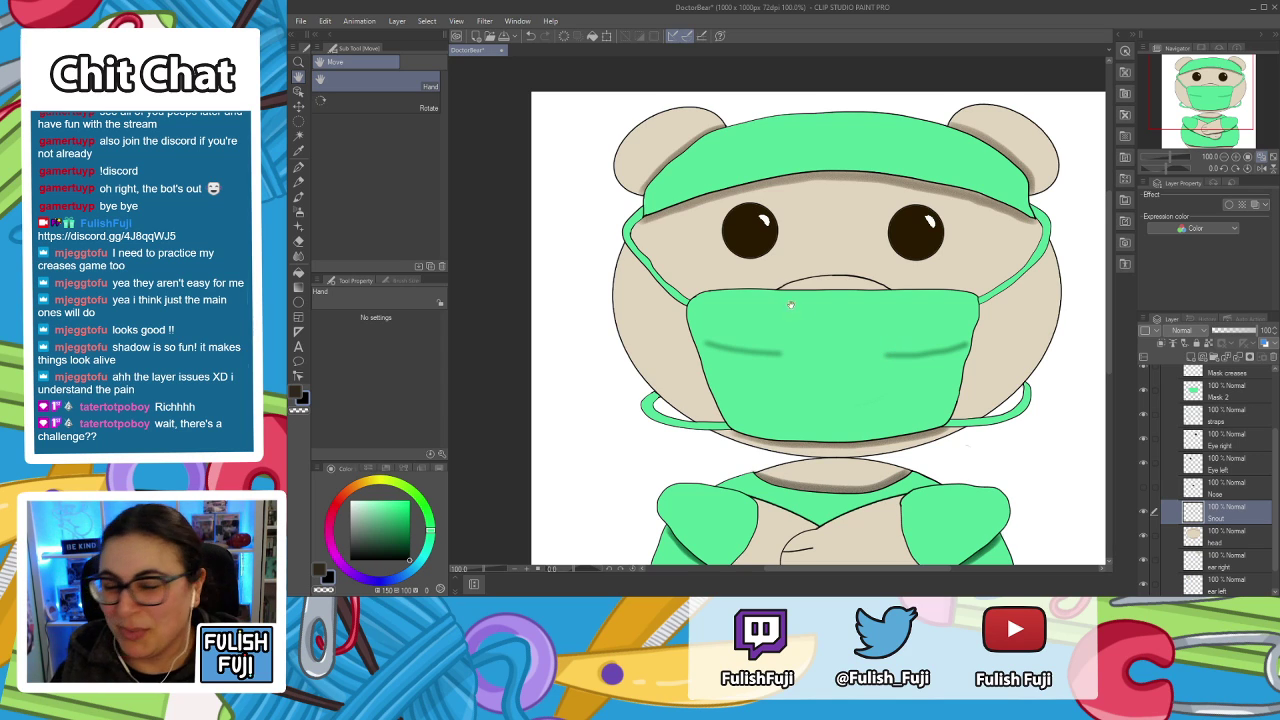
scroll(888, 363, "up", 1)
scroll(894, 253, "down", 1)
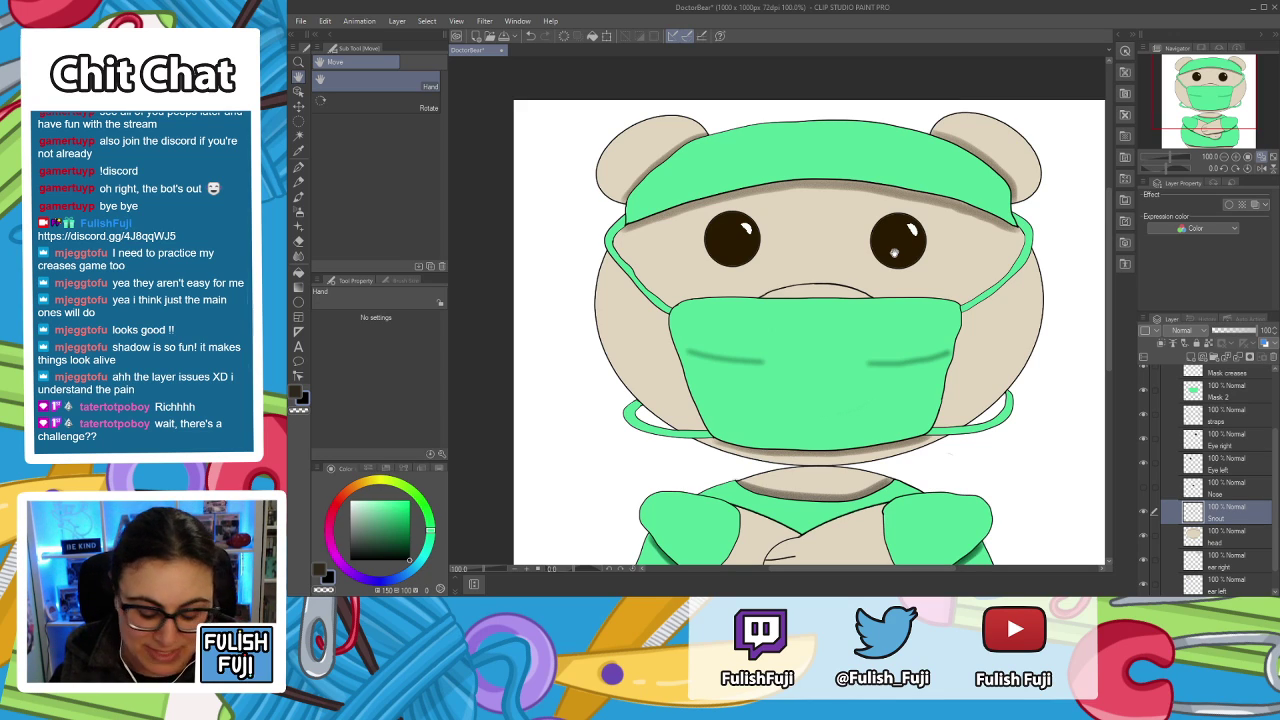
scroll(855, 465, "up", 1)
scroll(872, 438, "down", 1)
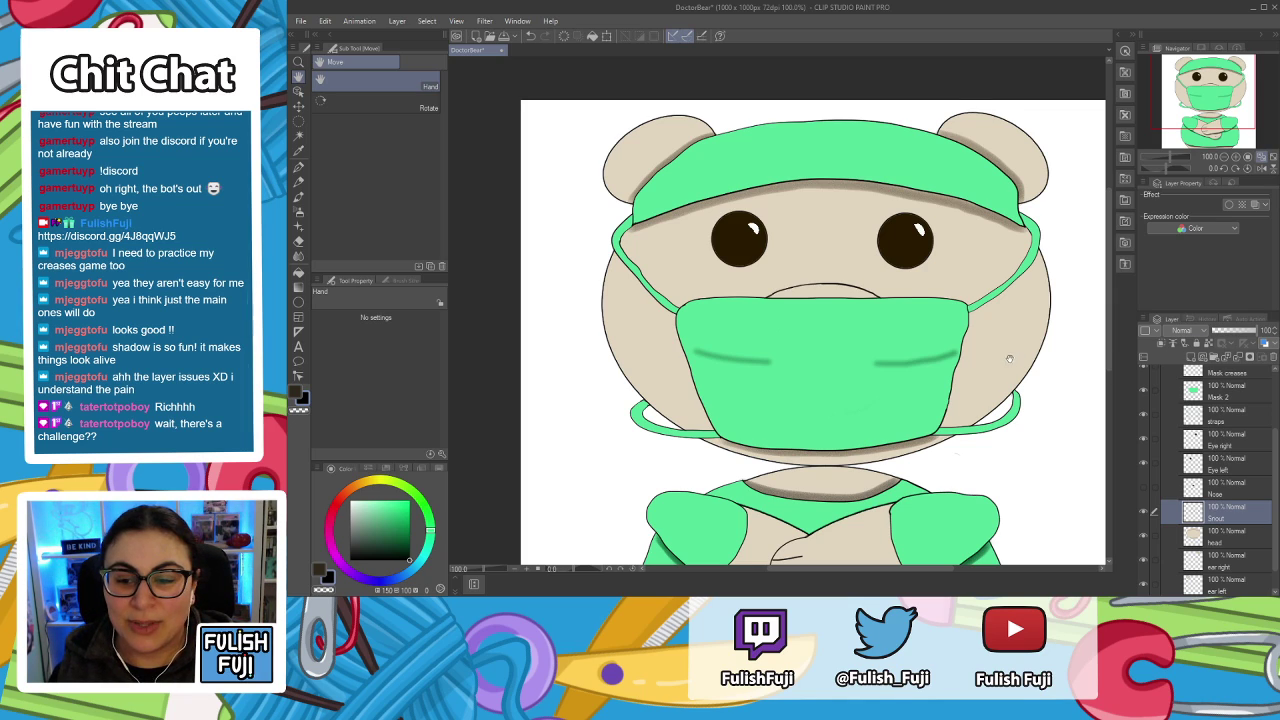
mouse_move(888, 426)
left_mouse_down()
mouse_move(860, 410)
mouse_move(825, 321)
left_mouse_up()
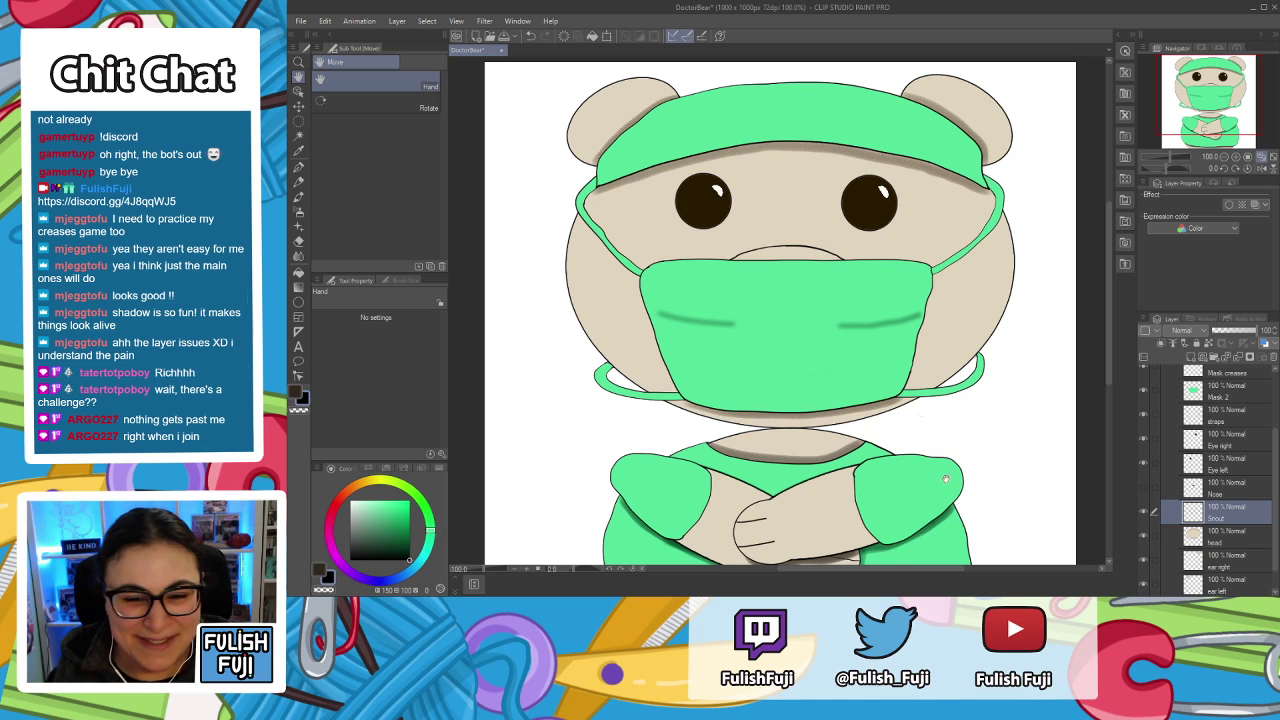
left_click_drag(868, 416, 881, 396)
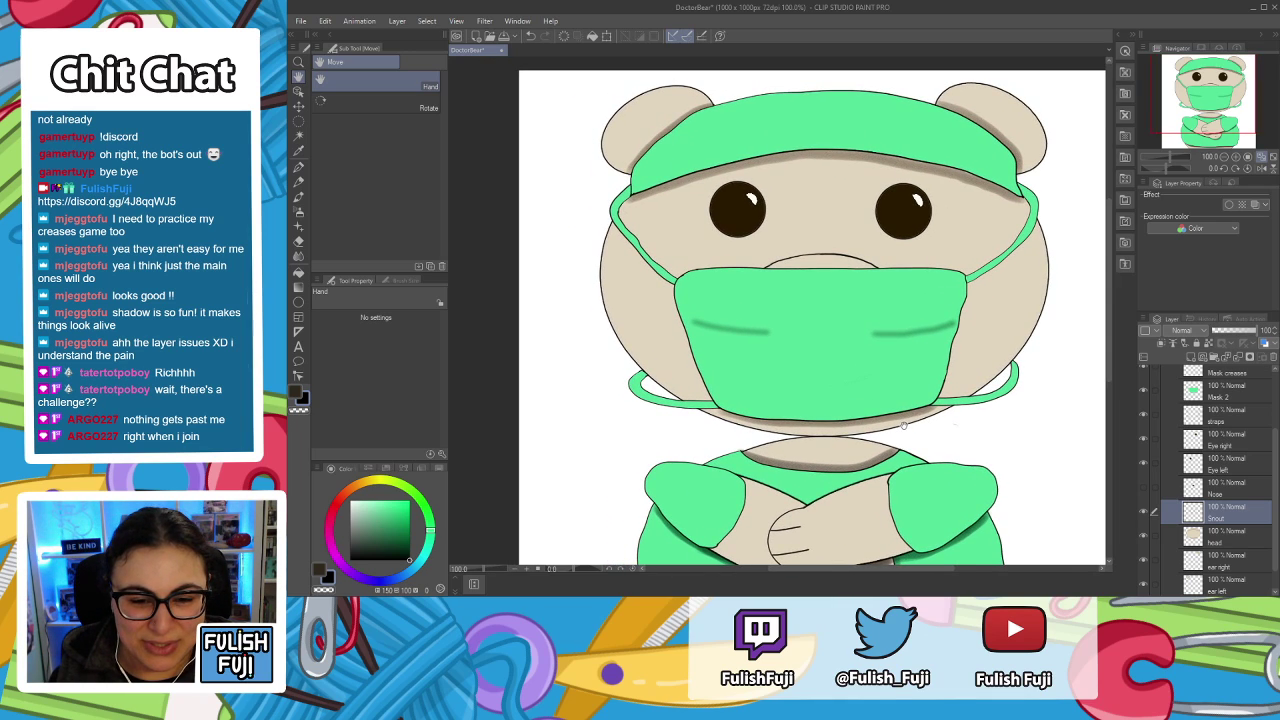
left_click_drag(878, 330, 877, 326)
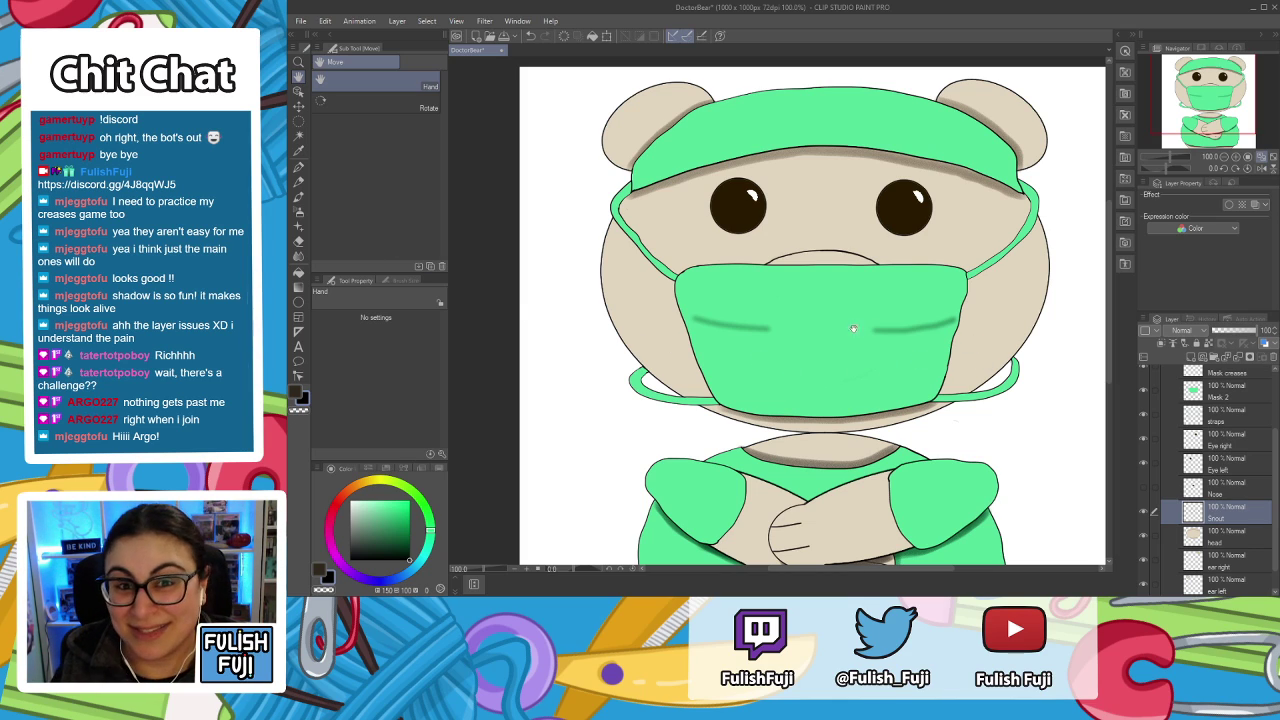
mouse_move(826, 310)
left_mouse_down()
mouse_move(777, 329)
mouse_move(793, 342)
left_mouse_up()
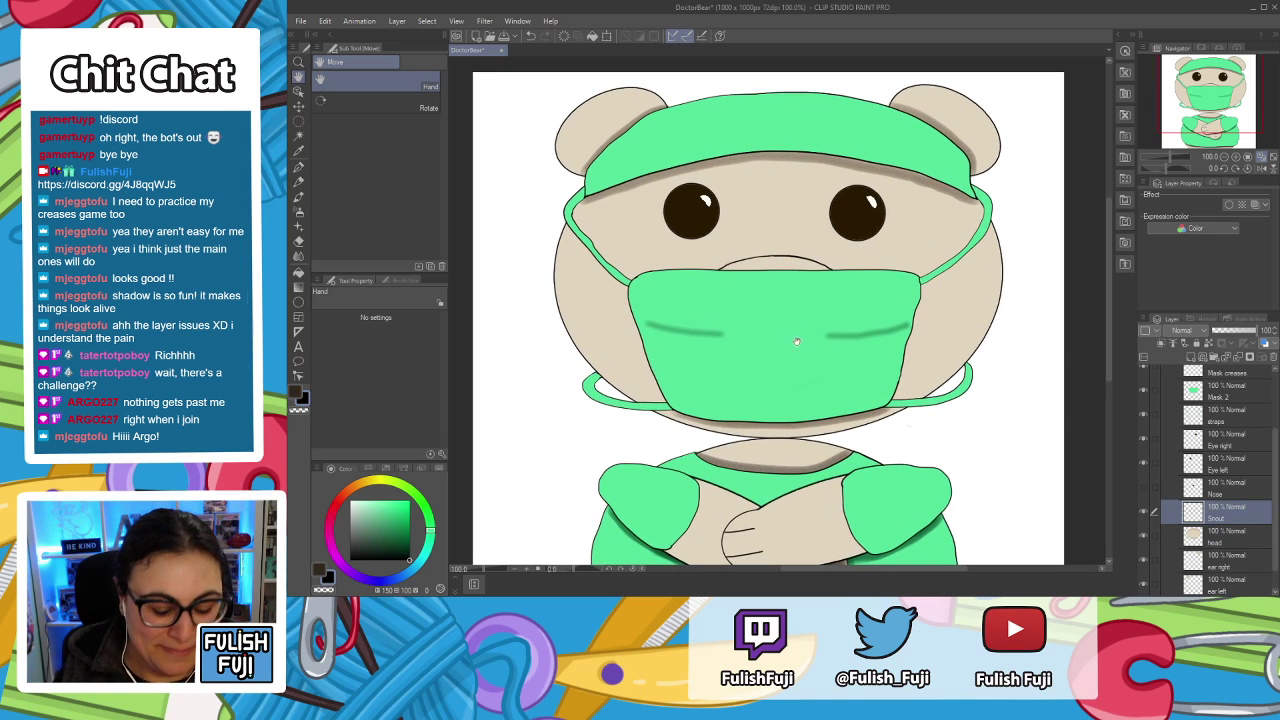
Shade the exposed strip of snout just above the mask in dark brown on the Snout layer with the size 20 Colored pencil.
key("p")
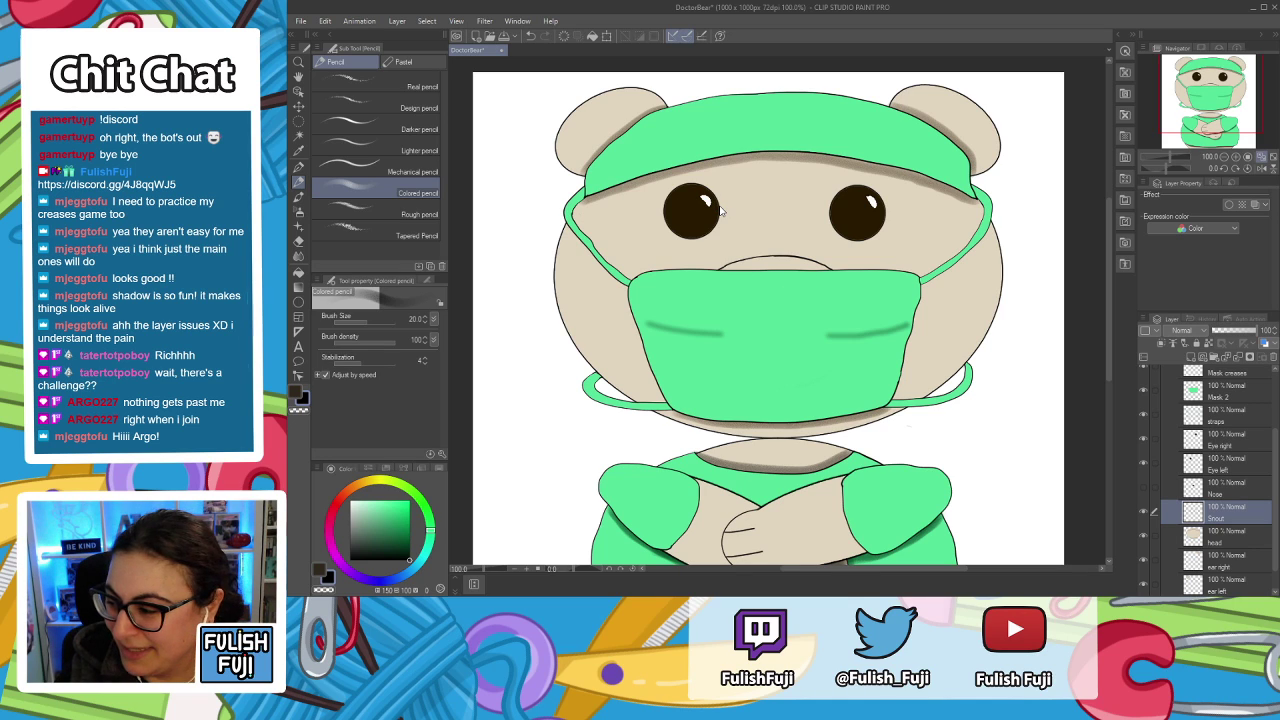
scroll(720, 208, "up", 3)
key("h")
mouse_move(883, 357)
left_mouse_down()
mouse_move(860, 322)
mouse_move(866, 344)
left_mouse_up()
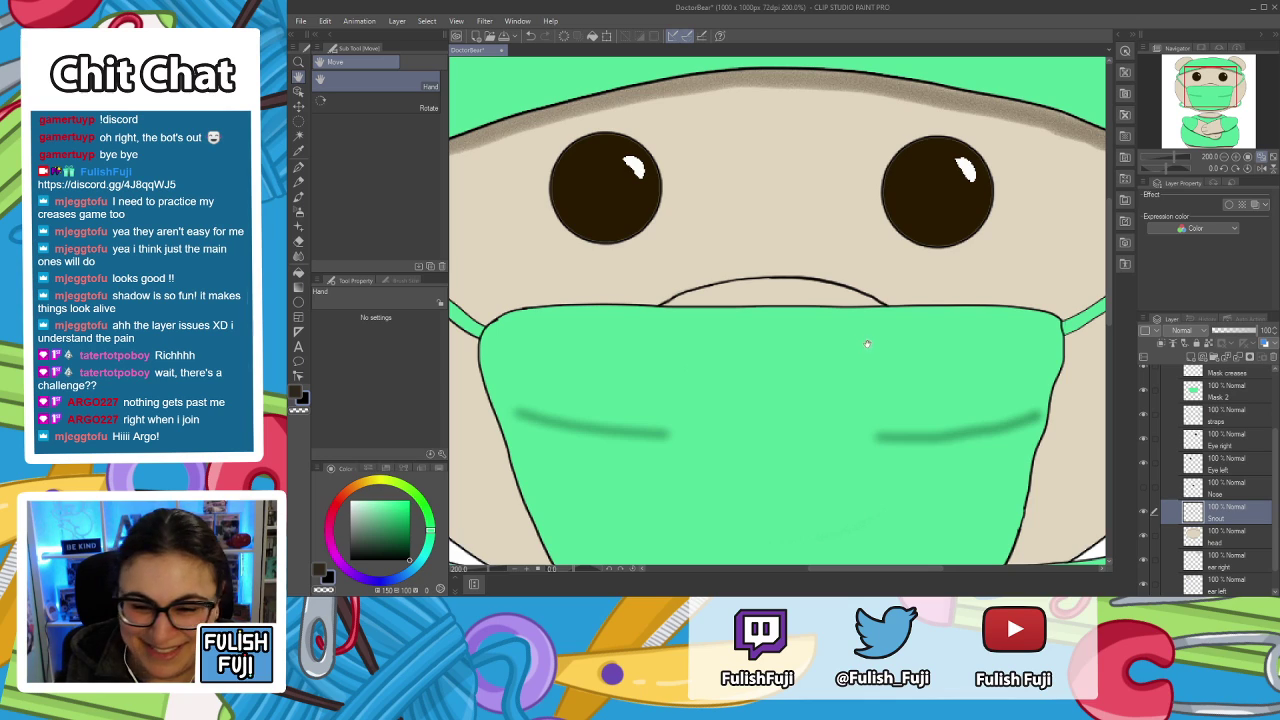
left_click_drag(793, 327, 801, 335)
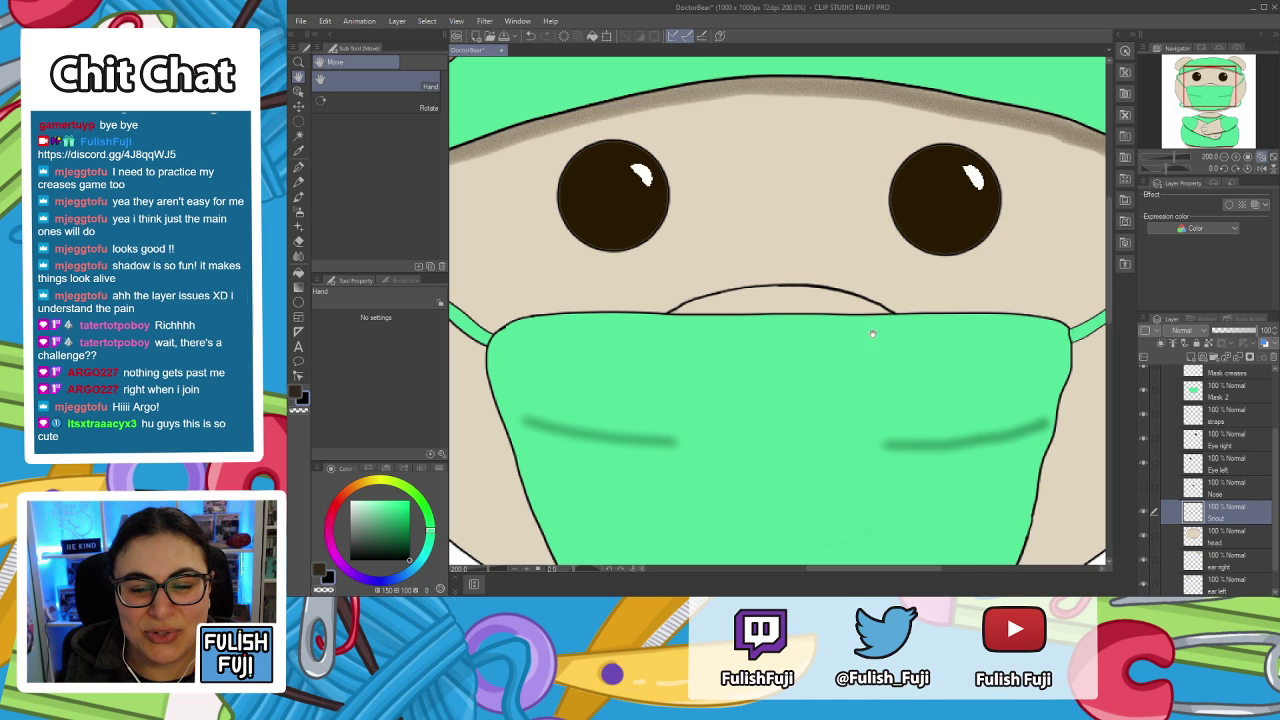
scroll(873, 331, "down", 1)
scroll(918, 306, "up", 3)
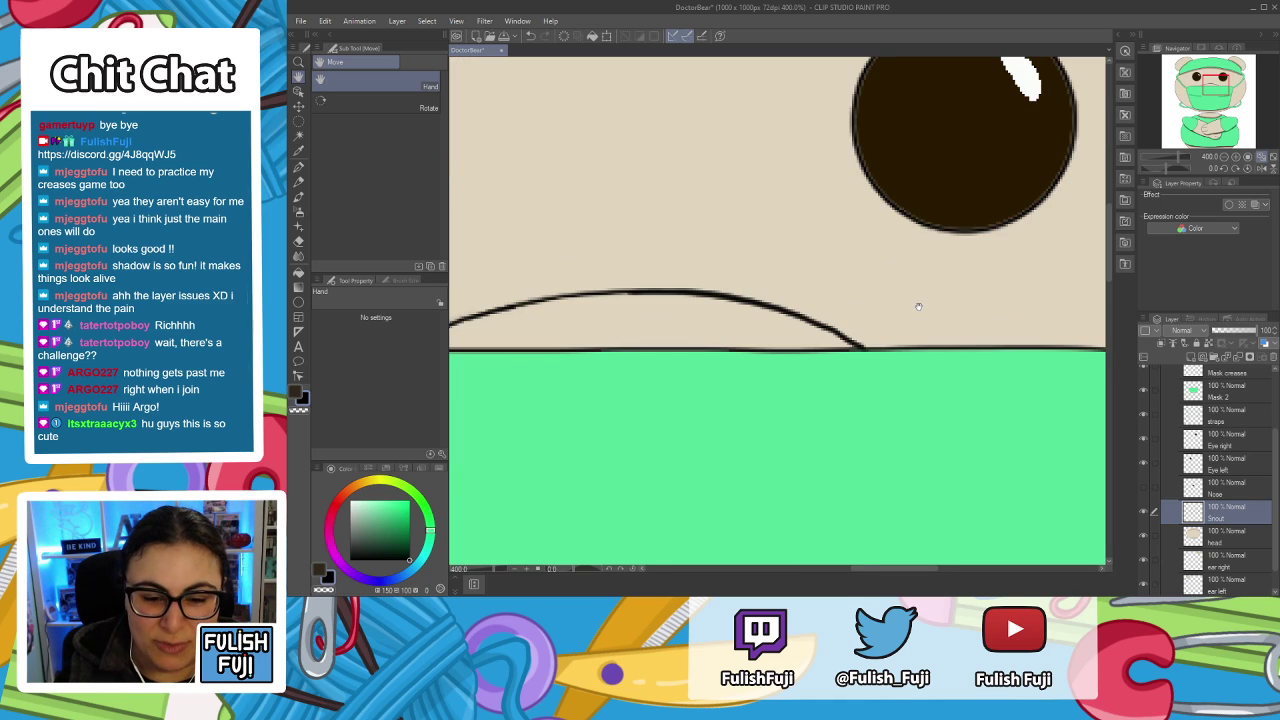
left_click_drag(672, 344, 859, 374)
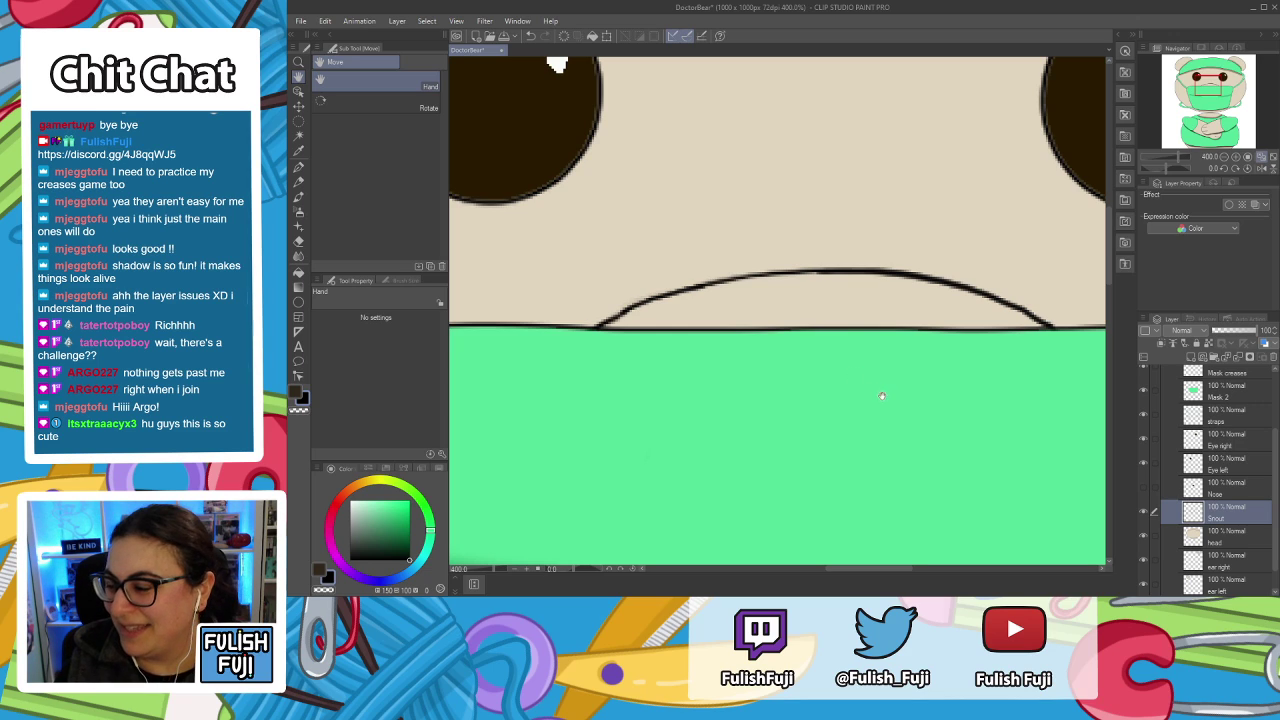
mouse_move(888, 387)
left_mouse_down()
mouse_move(852, 392)
mouse_move(874, 401)
left_mouse_up()
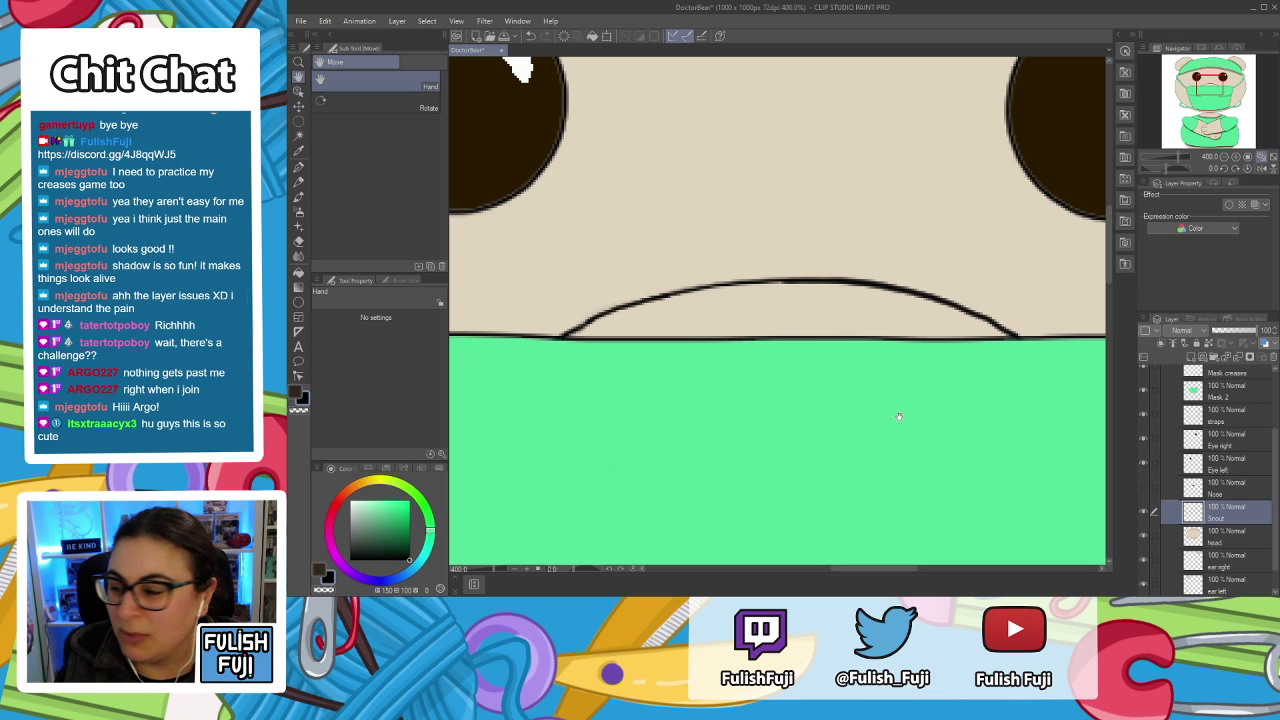
mouse_move(883, 400)
left_mouse_down()
mouse_move(865, 396)
mouse_move(858, 416)
mouse_move(868, 411)
left_mouse_up()
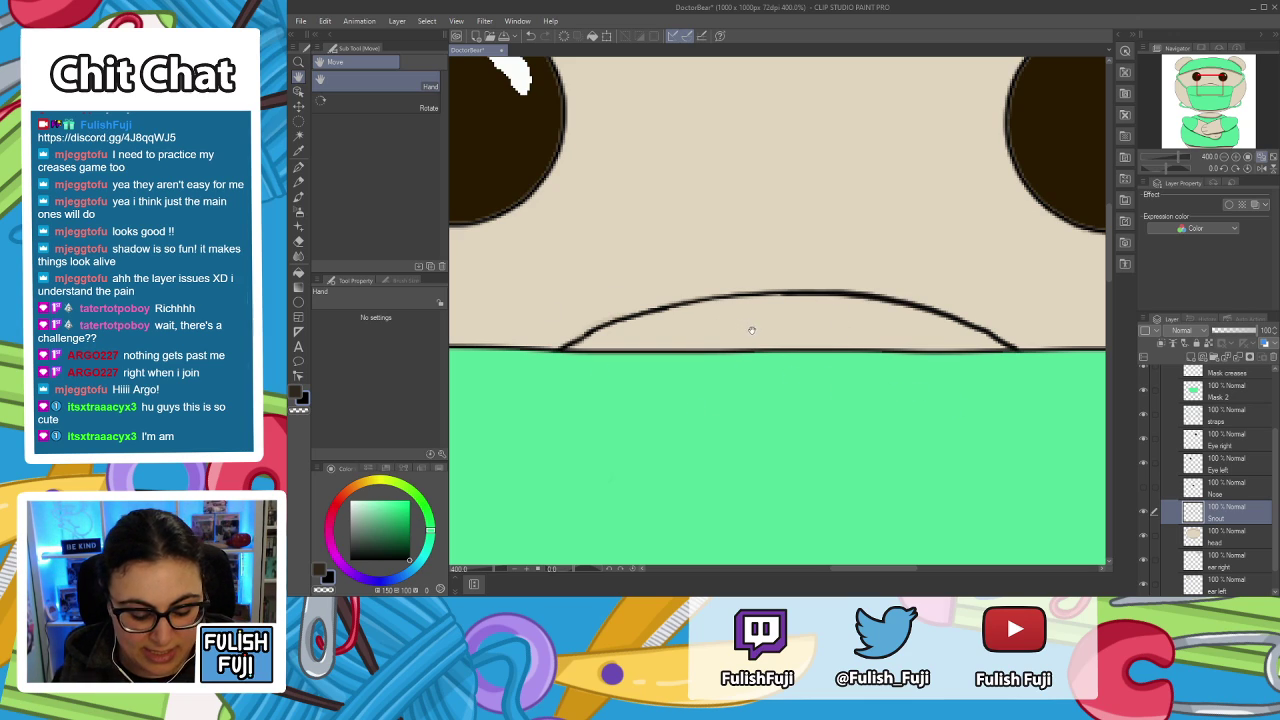
key("p")
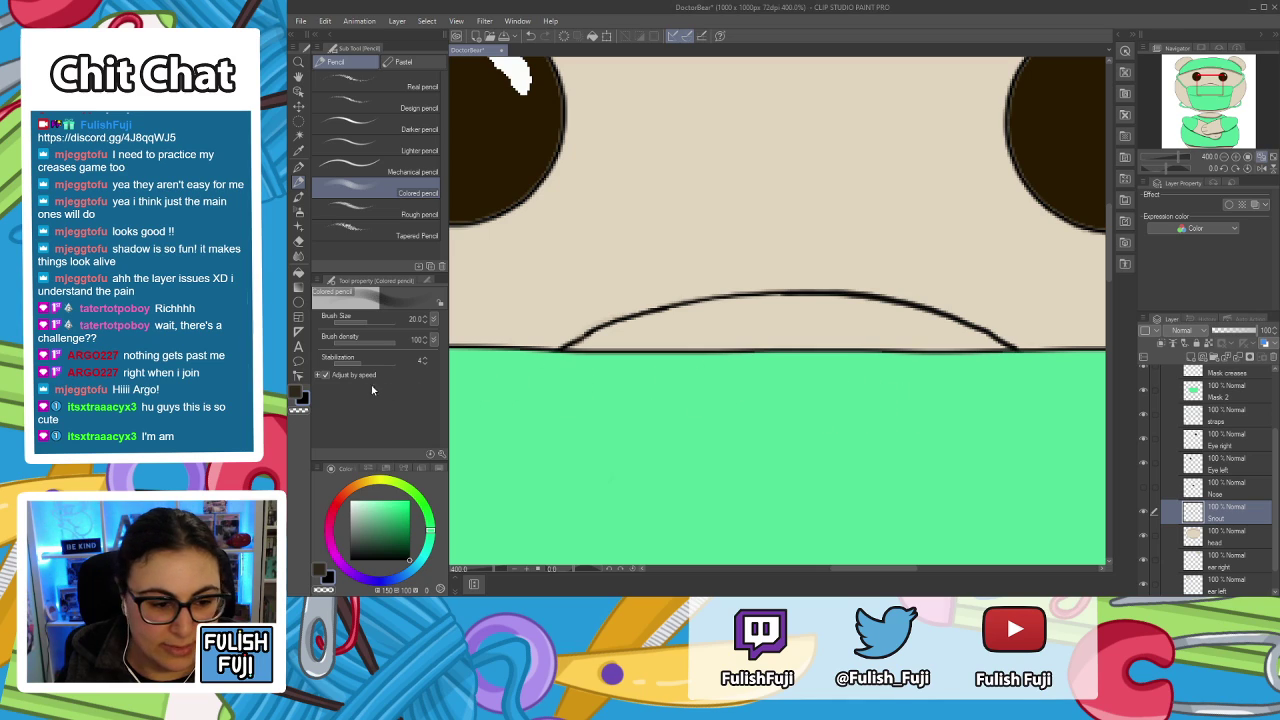
left_click(360, 484)
left_click(374, 548)
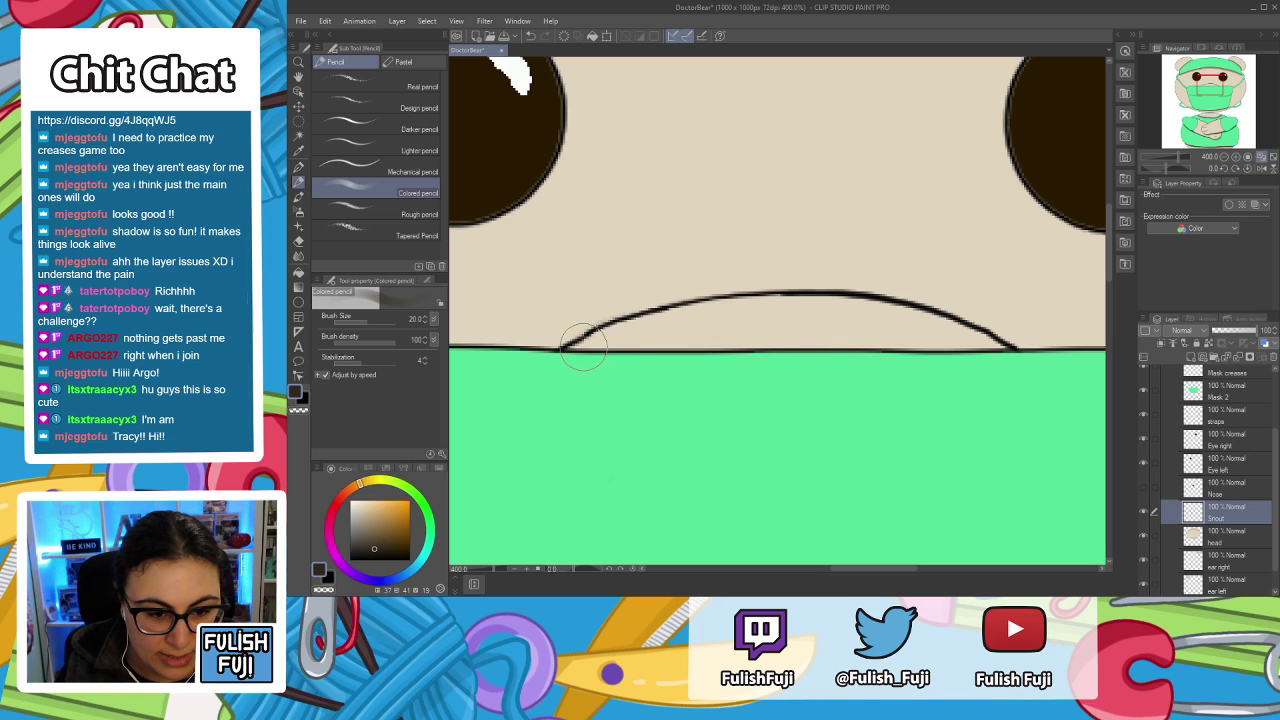
left_click_drag(585, 345, 1010, 340)
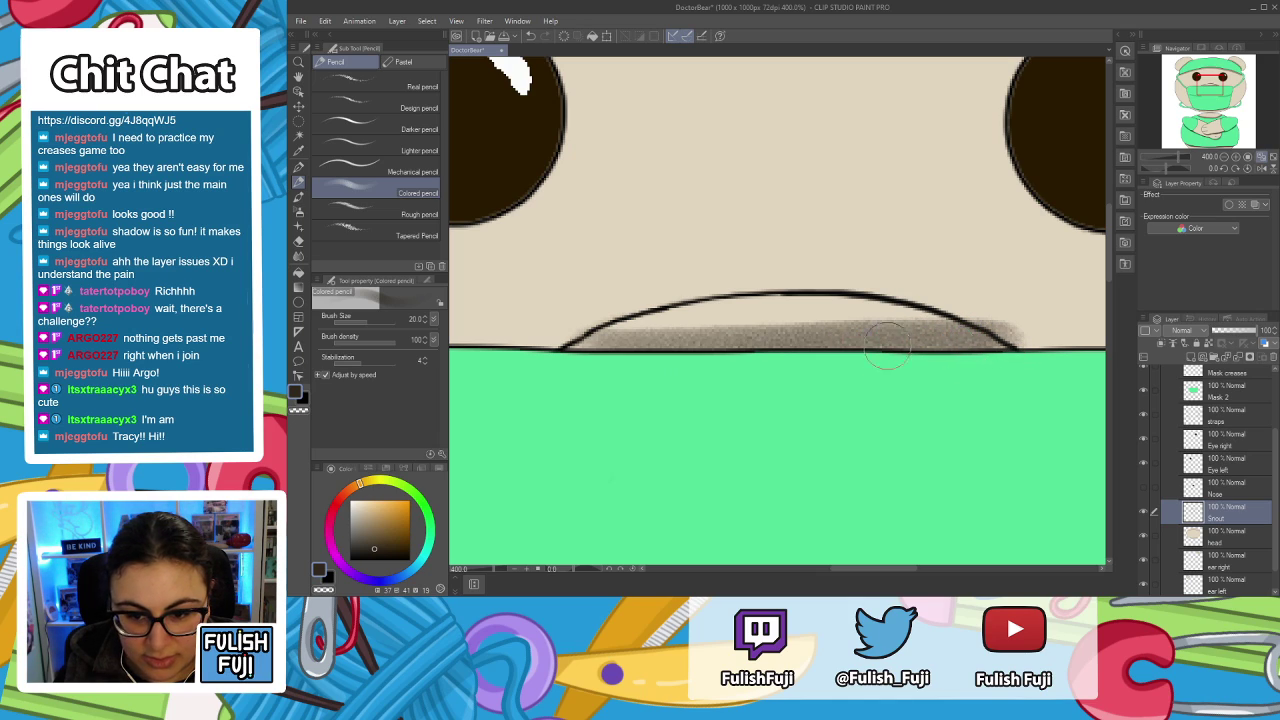
left_click_drag(565, 340, 1000, 343)
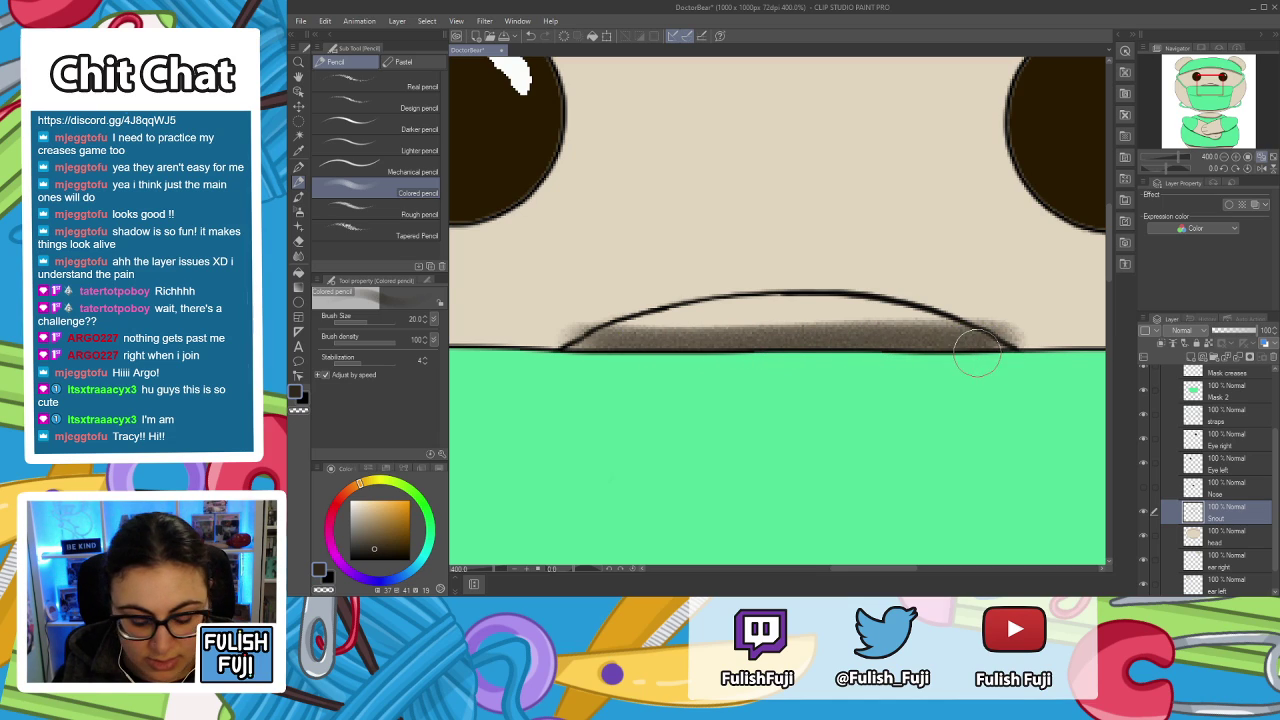
Erase the shadow spilling past both ends of the snout outline with the Hard eraser at brush size 10.
key("e")
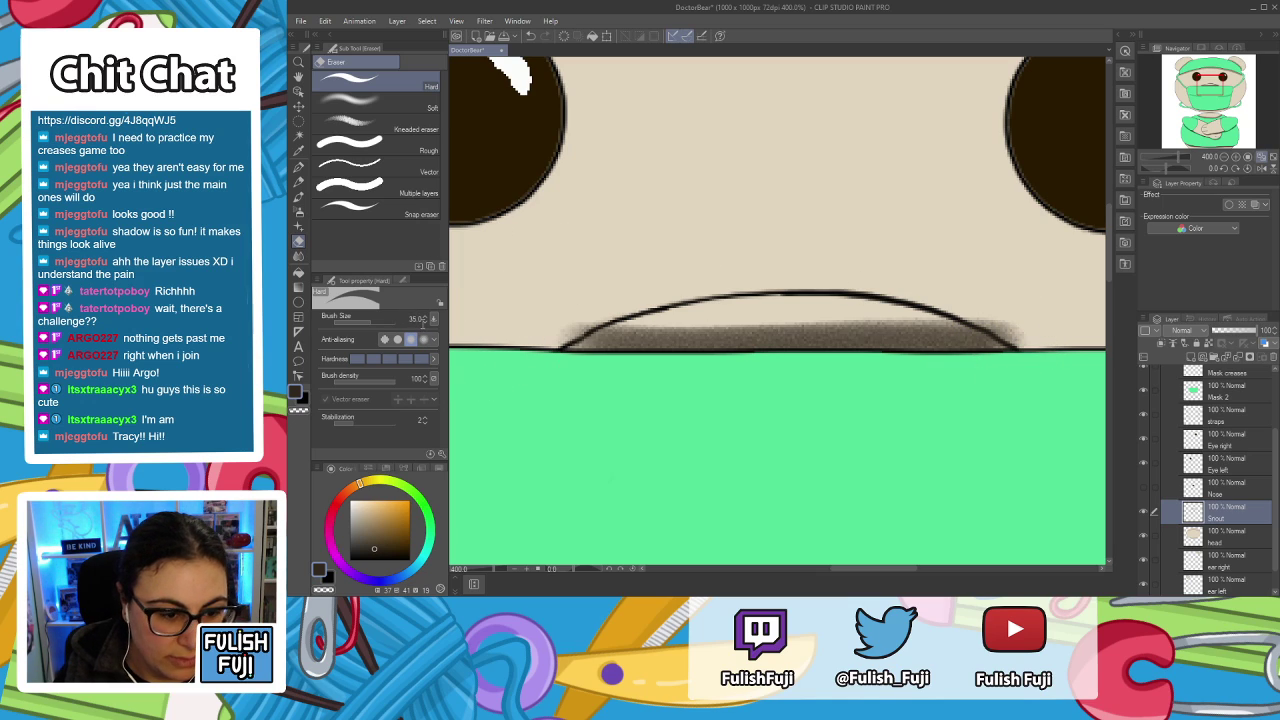
key("bracketleft")
key("bracketleft")
key("bracketleft")
key("bracketleft")
key("bracketleft")
key("bracketleft")
key("bracketleft")
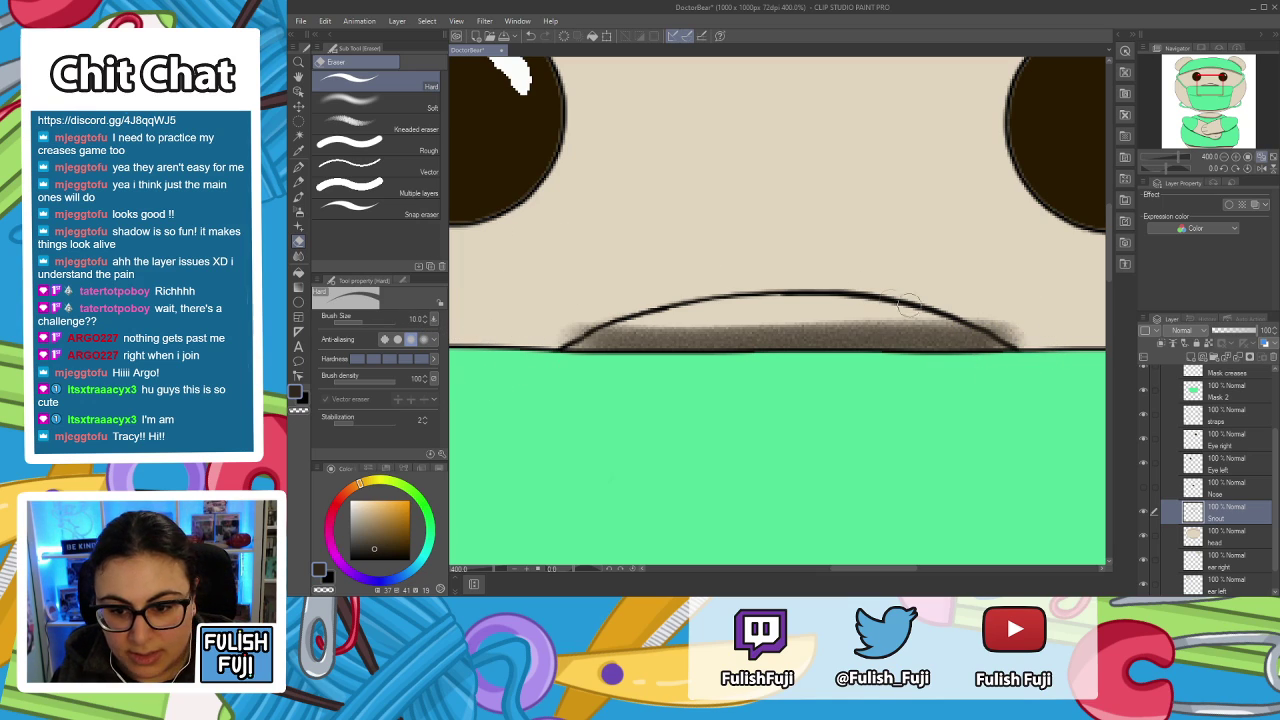
mouse_move(1010, 320)
left_mouse_down()
mouse_move(976, 316)
mouse_move(1020, 340)
mouse_move(974, 313)
left_mouse_up()
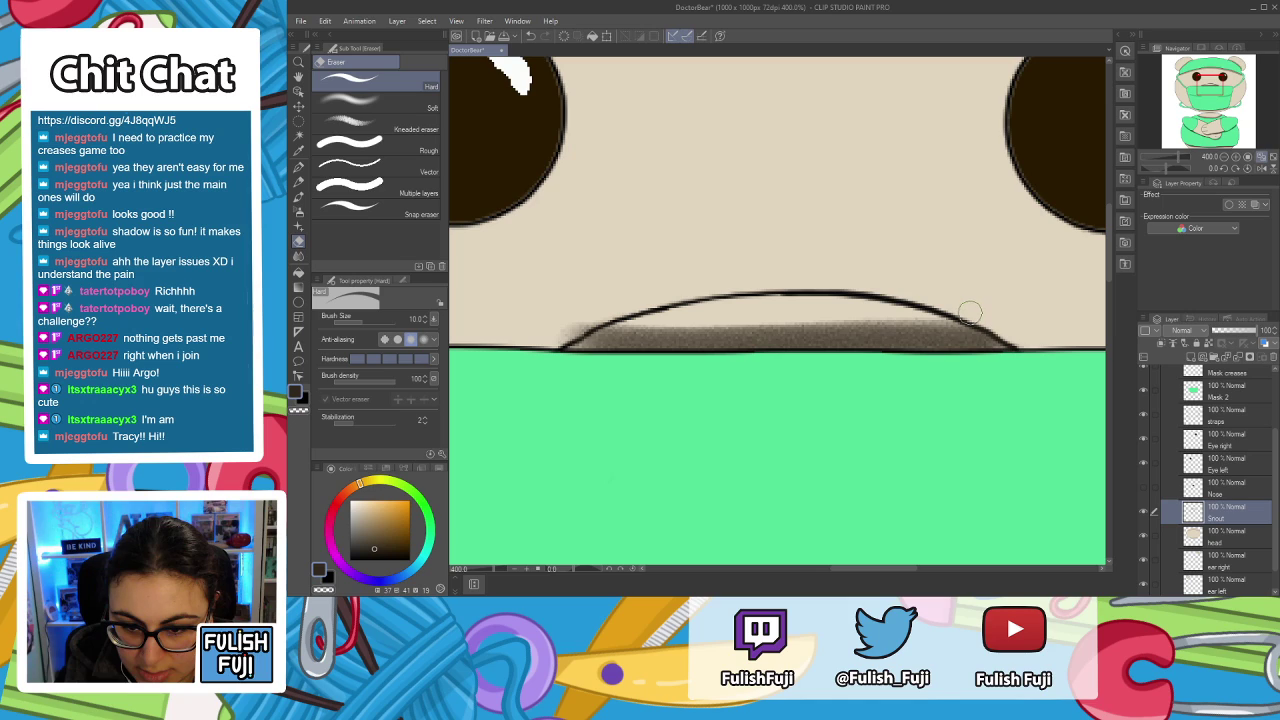
mouse_move(556, 335)
left_mouse_down()
mouse_move(596, 315)
mouse_move(555, 338)
left_mouse_up()
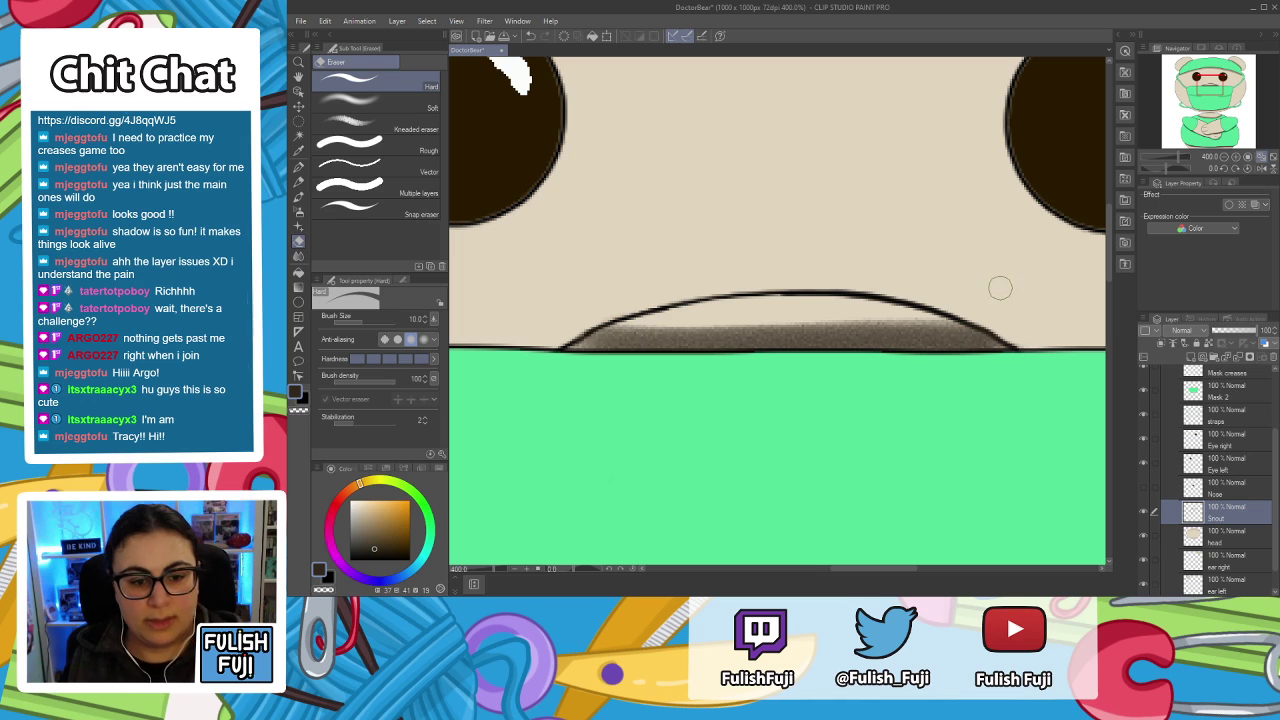
Examine the whole bear emote at several zoom levels, from thumbnail size up to full canvas view.
scroll(838, 157, "down", 3)
scroll(838, 157, "down", 2)
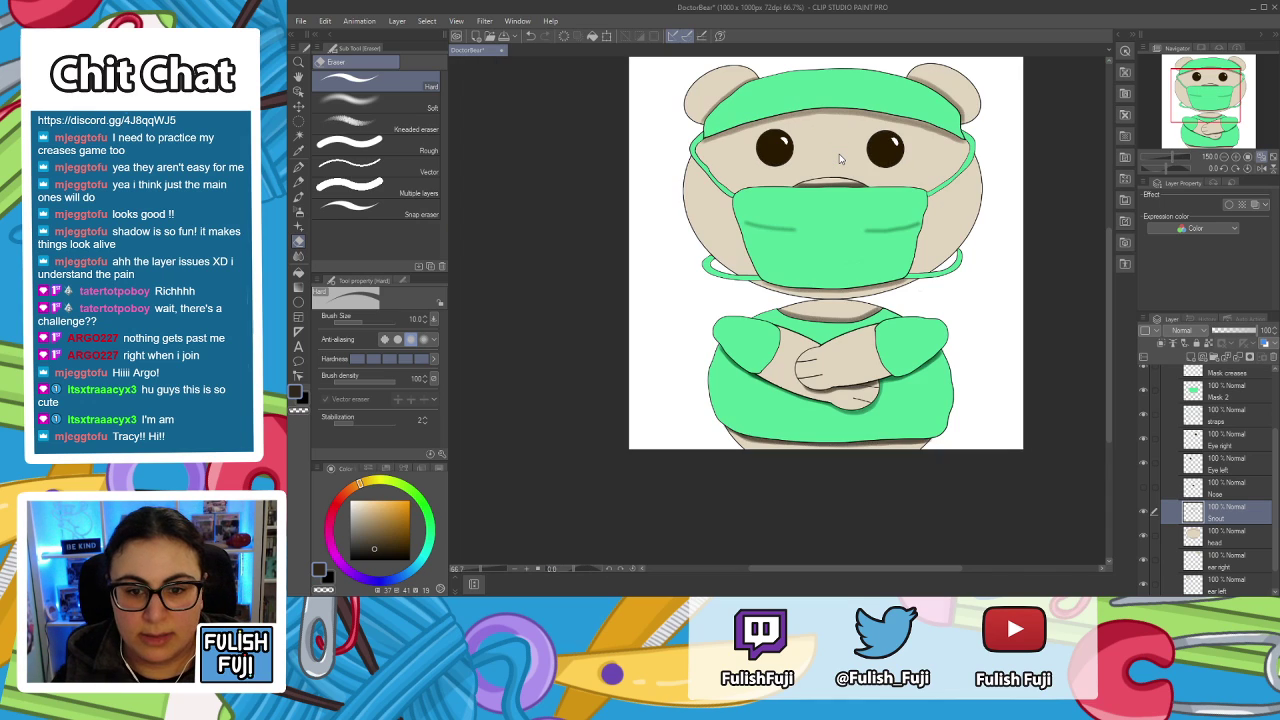
scroll(838, 155, "down", 1)
key("space")
left_click_drag(798, 275, 789, 371)
scroll(789, 369, "down", 5)
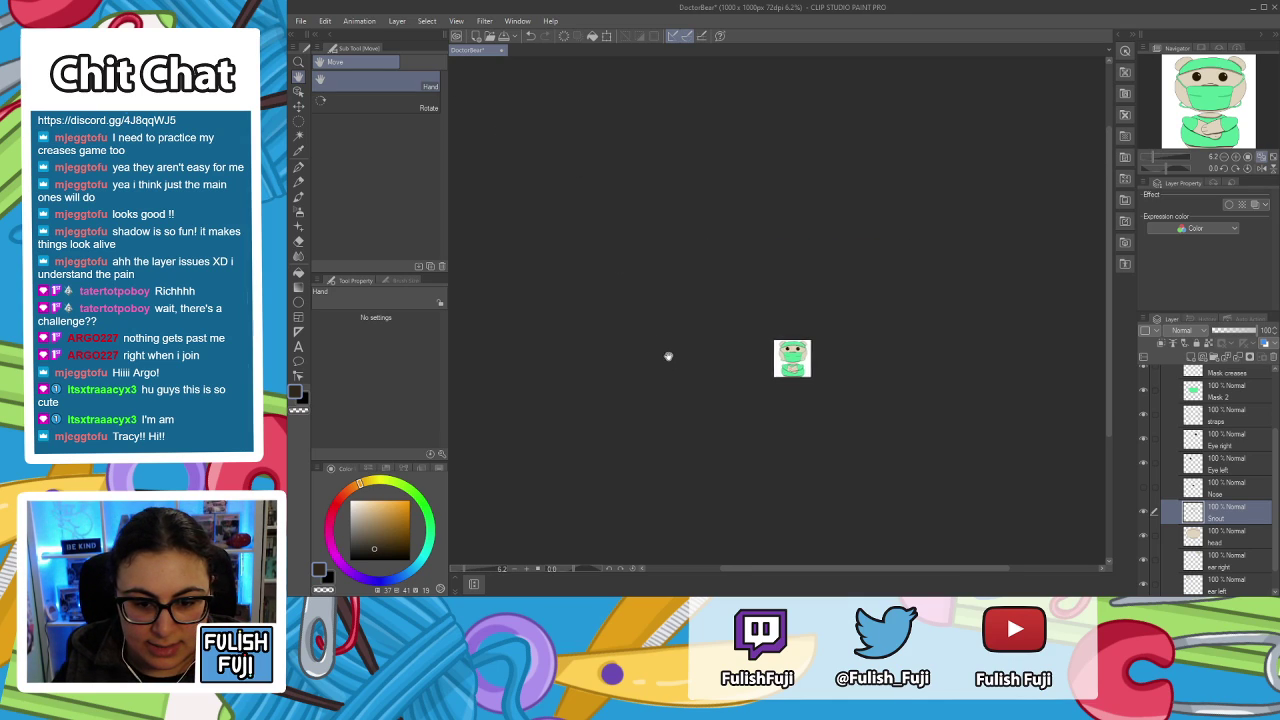
left_click_drag(669, 357, 669, 303)
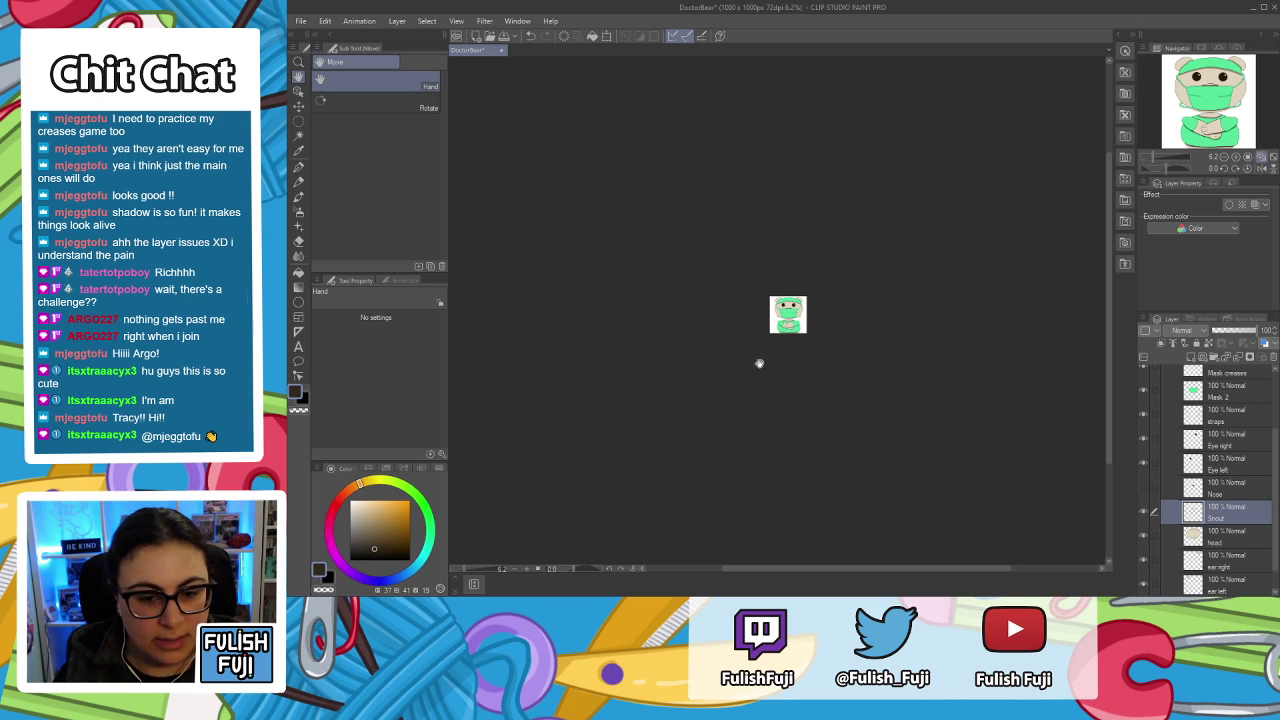
scroll(754, 343, "down", 1)
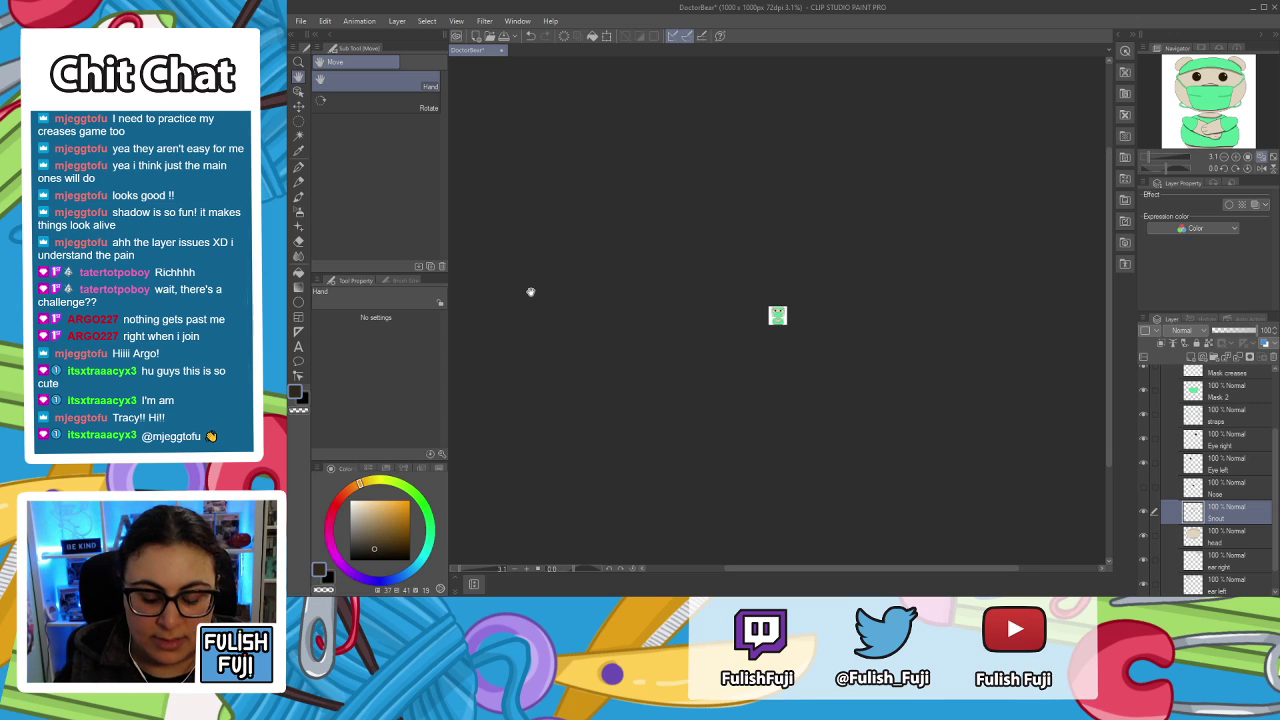
scroll(530, 291, "up", 2)
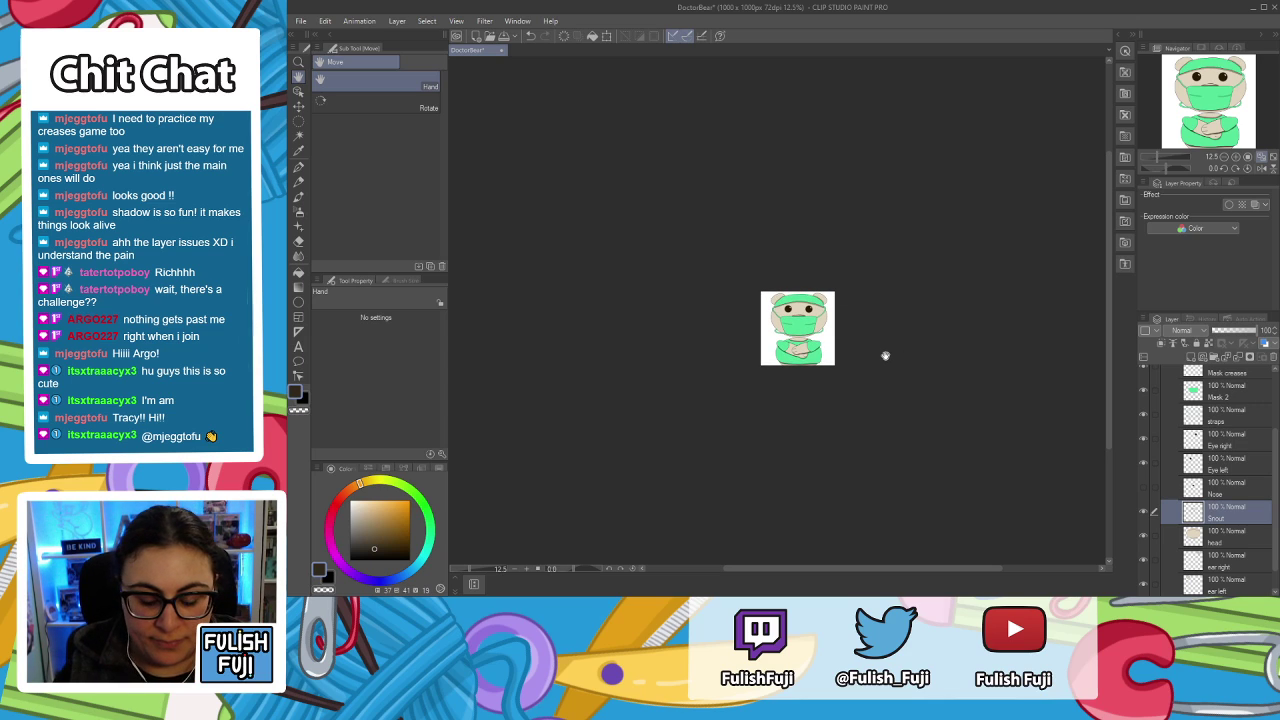
scroll(885, 355, "up", 3)
left_click_drag(579, 237, 674, 303)
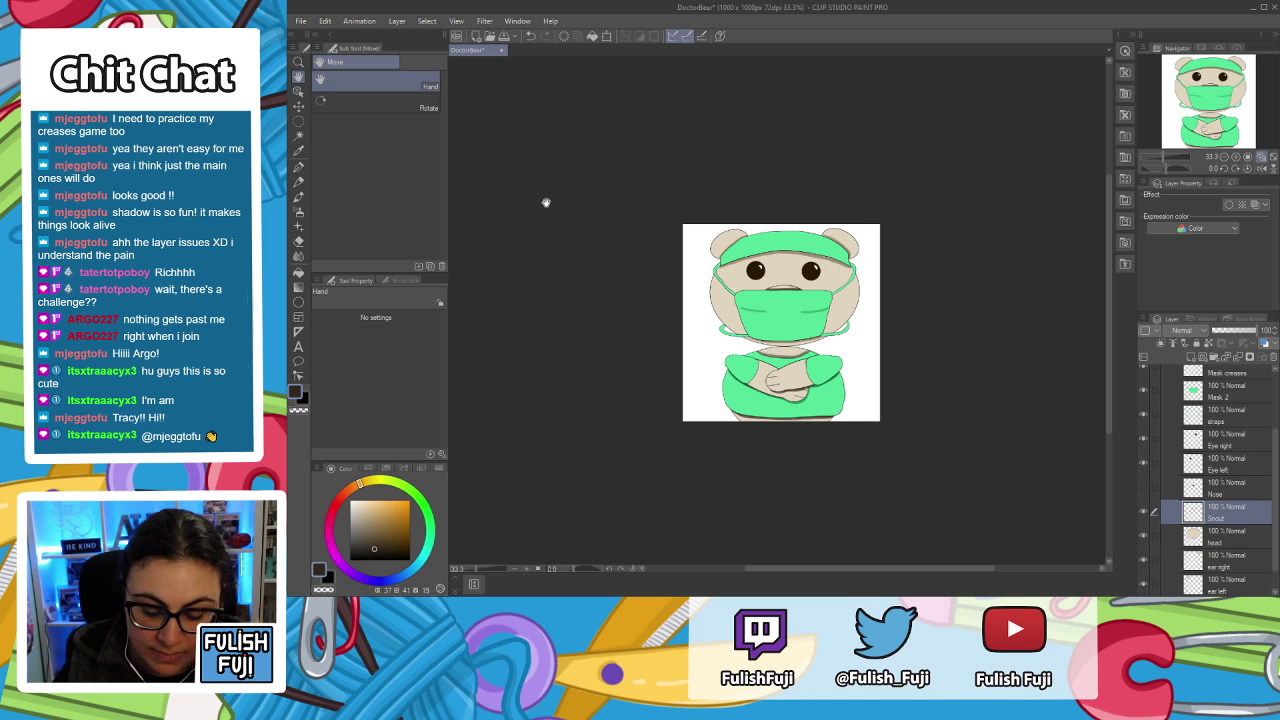
key("ctrl+plus")
left_click_drag(955, 348, 855, 312)
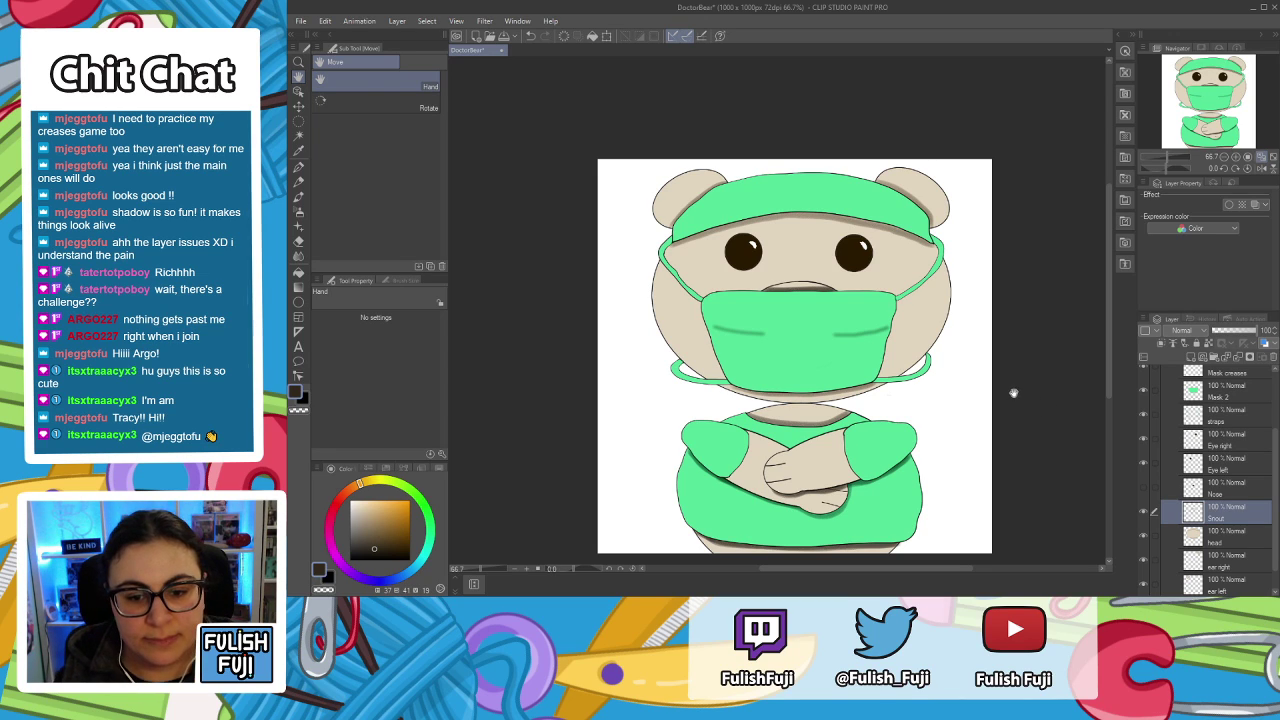
left_click_drag(1006, 383, 990, 361)
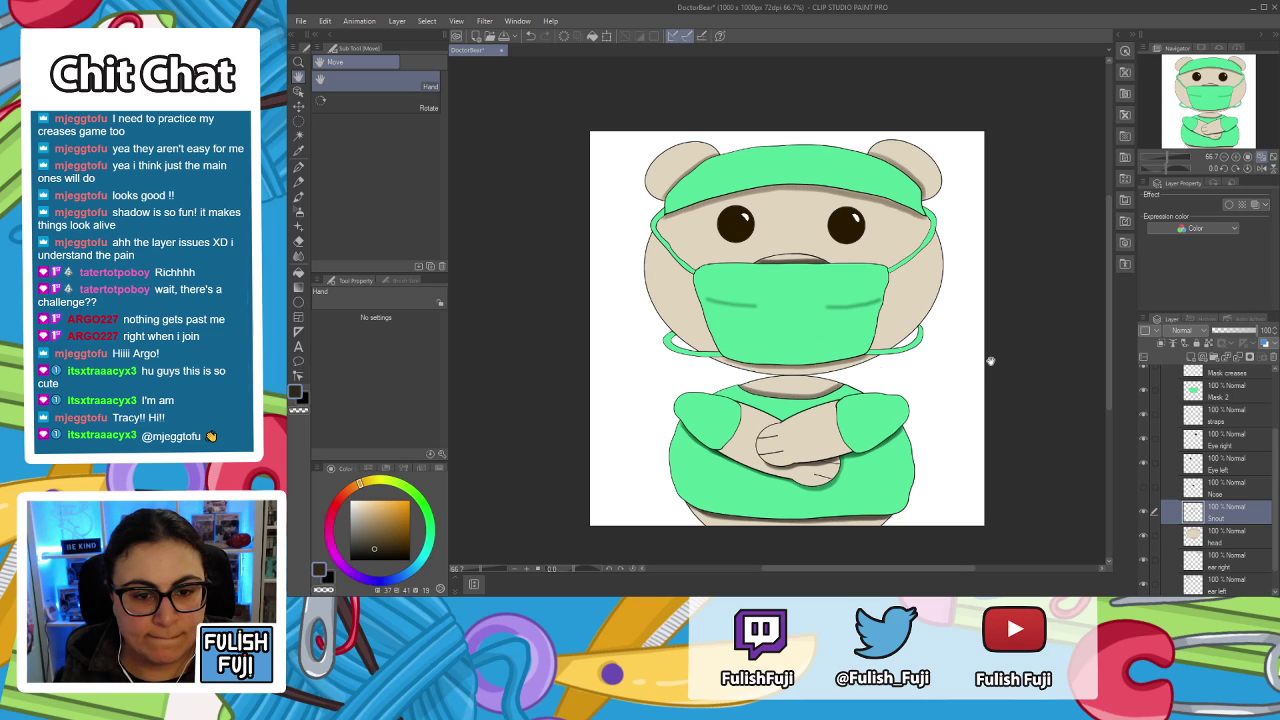
left_click_drag(990, 361, 987, 366)
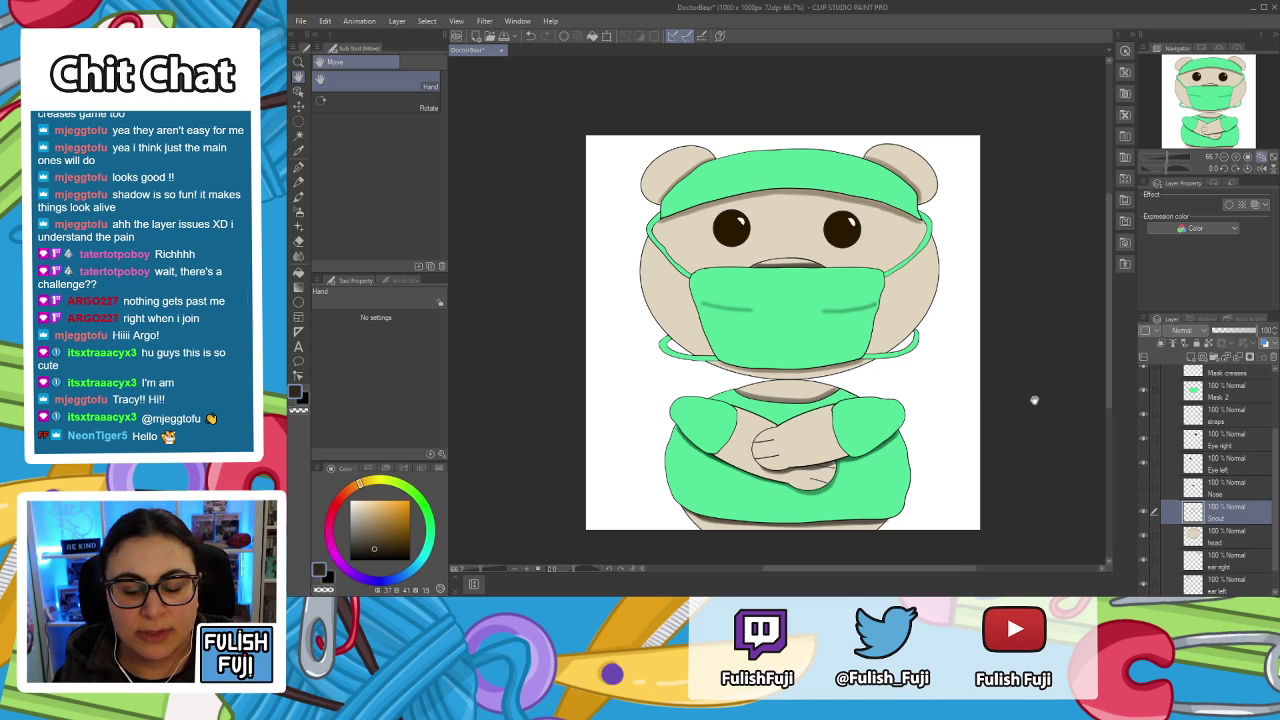
scroll(1054, 400, "up", 1)
scroll(1059, 417, "down", 1)
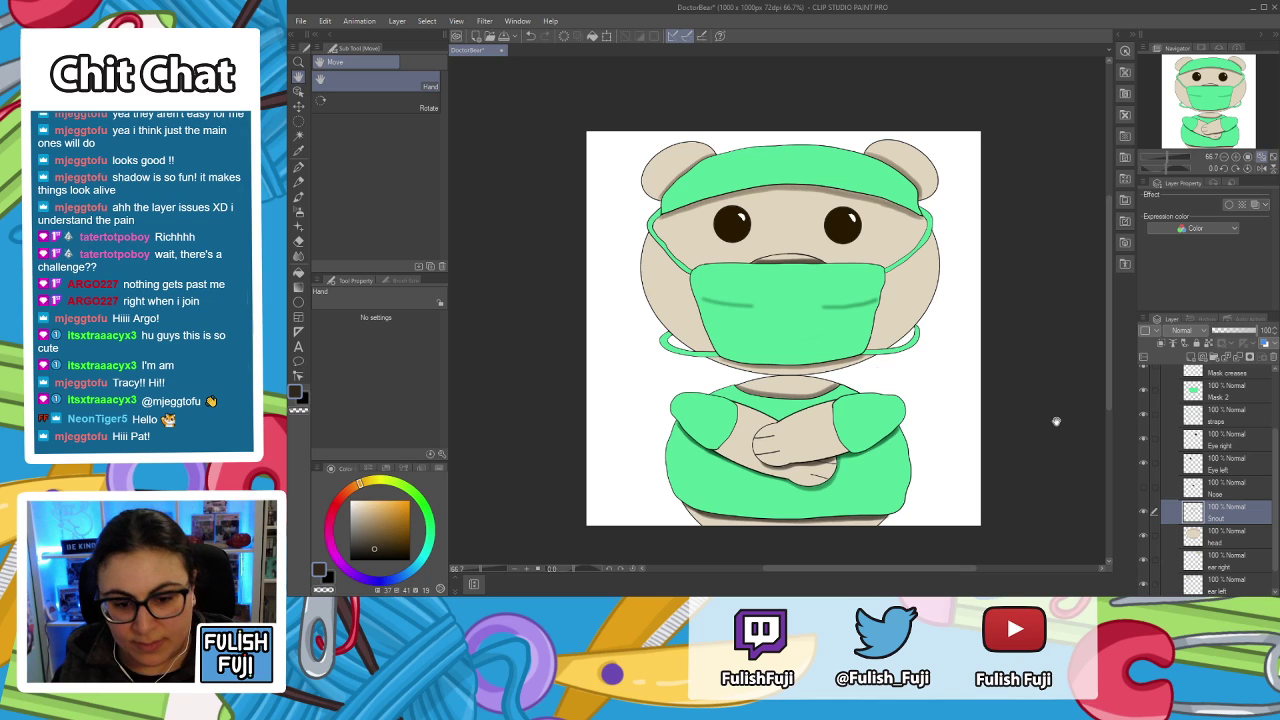
left_click_drag(1016, 439, 1028, 413)
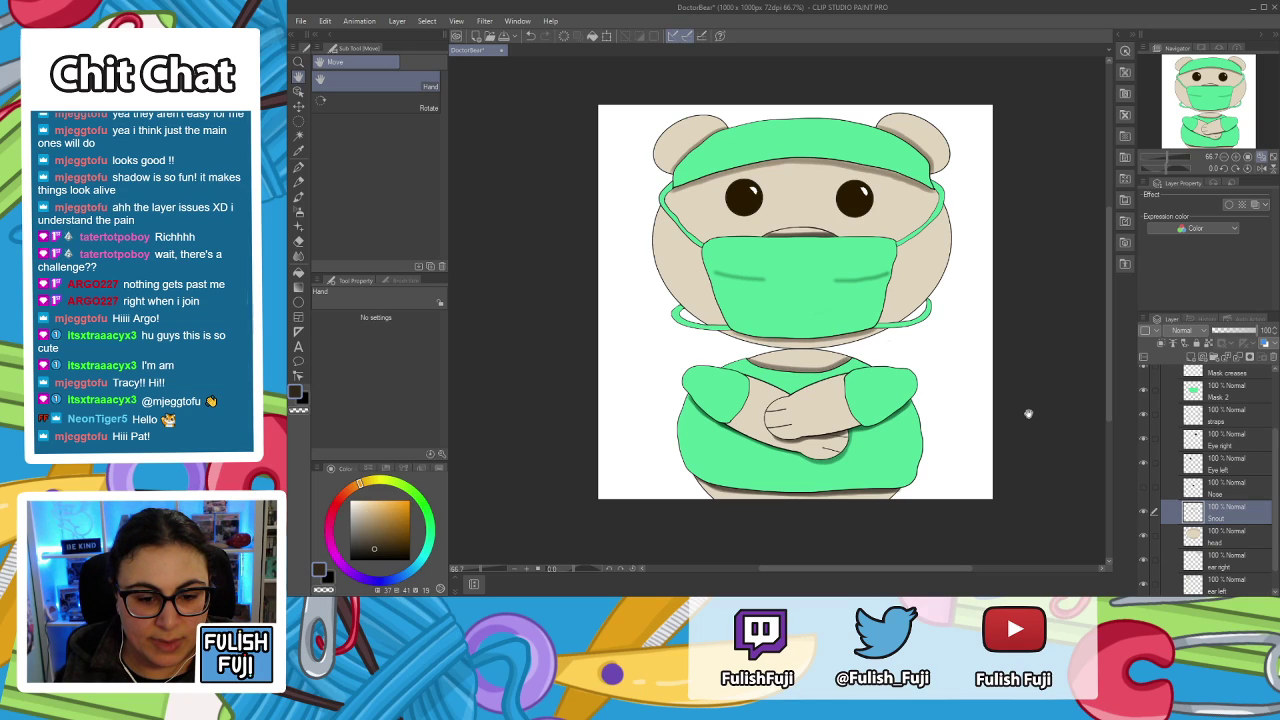
left_click_drag(1028, 413, 1023, 434)
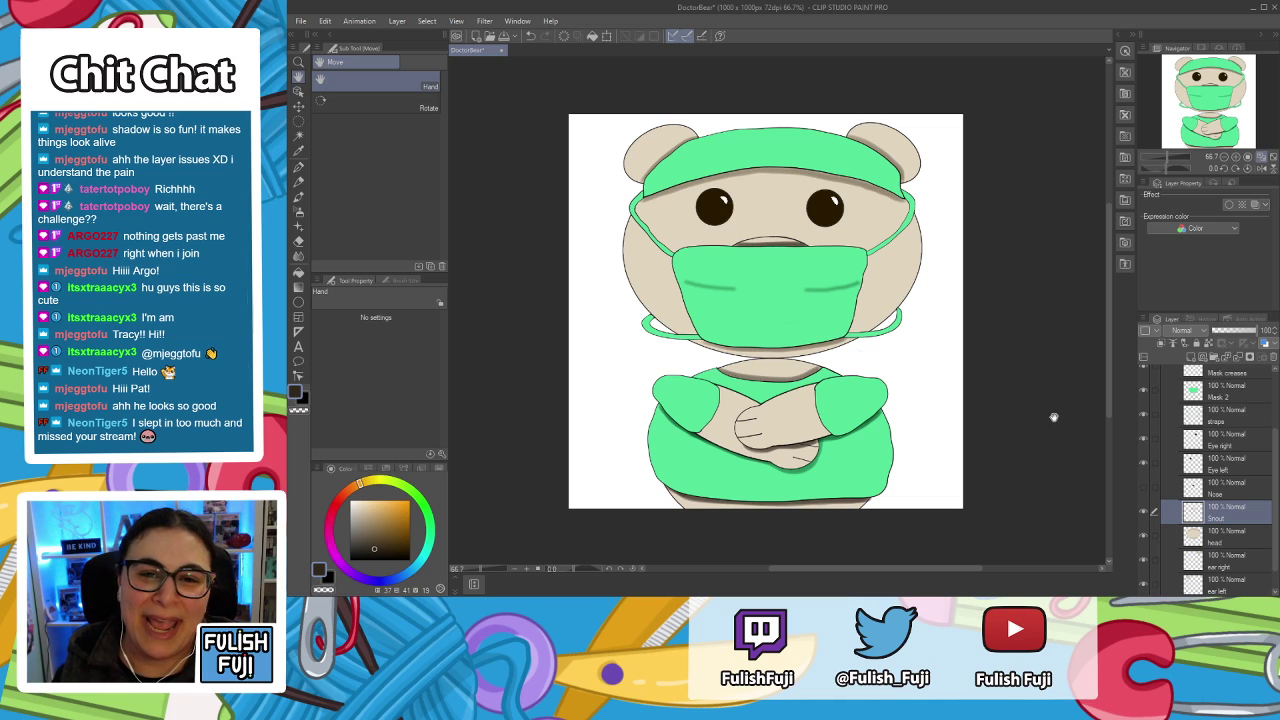
left_click_drag(1028, 392, 1047, 401)
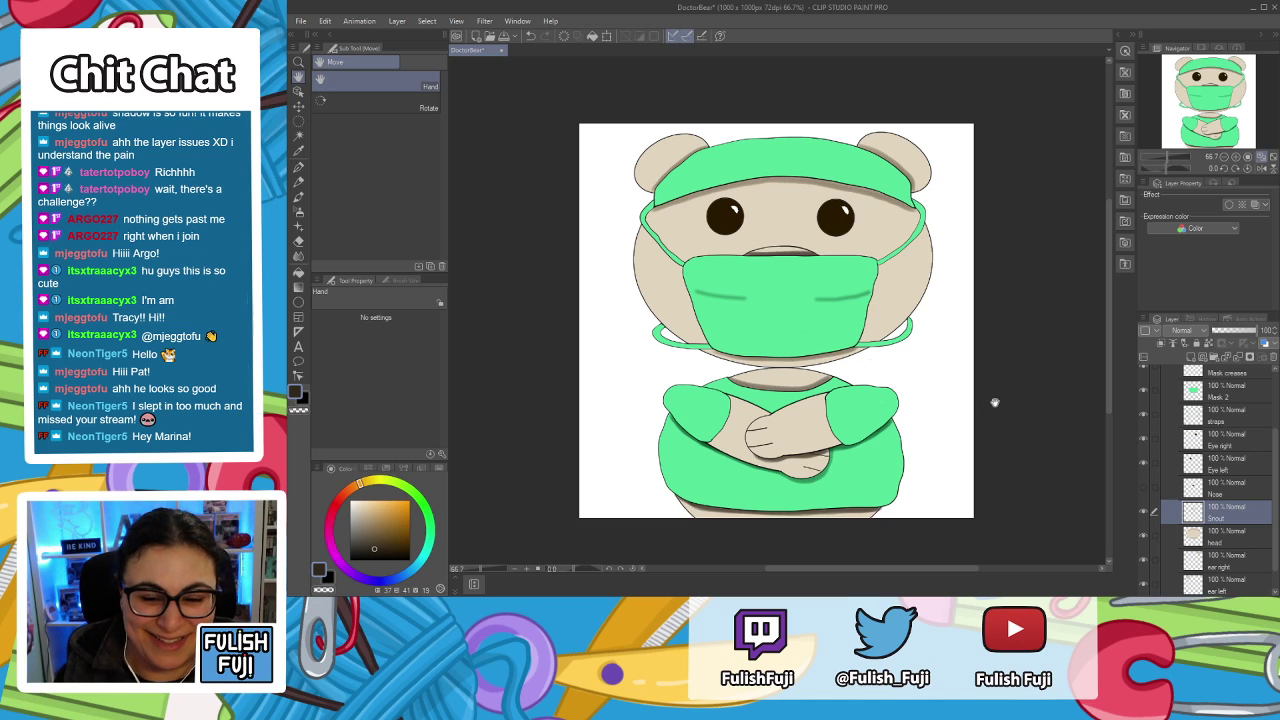
left_click_drag(986, 434, 983, 429)
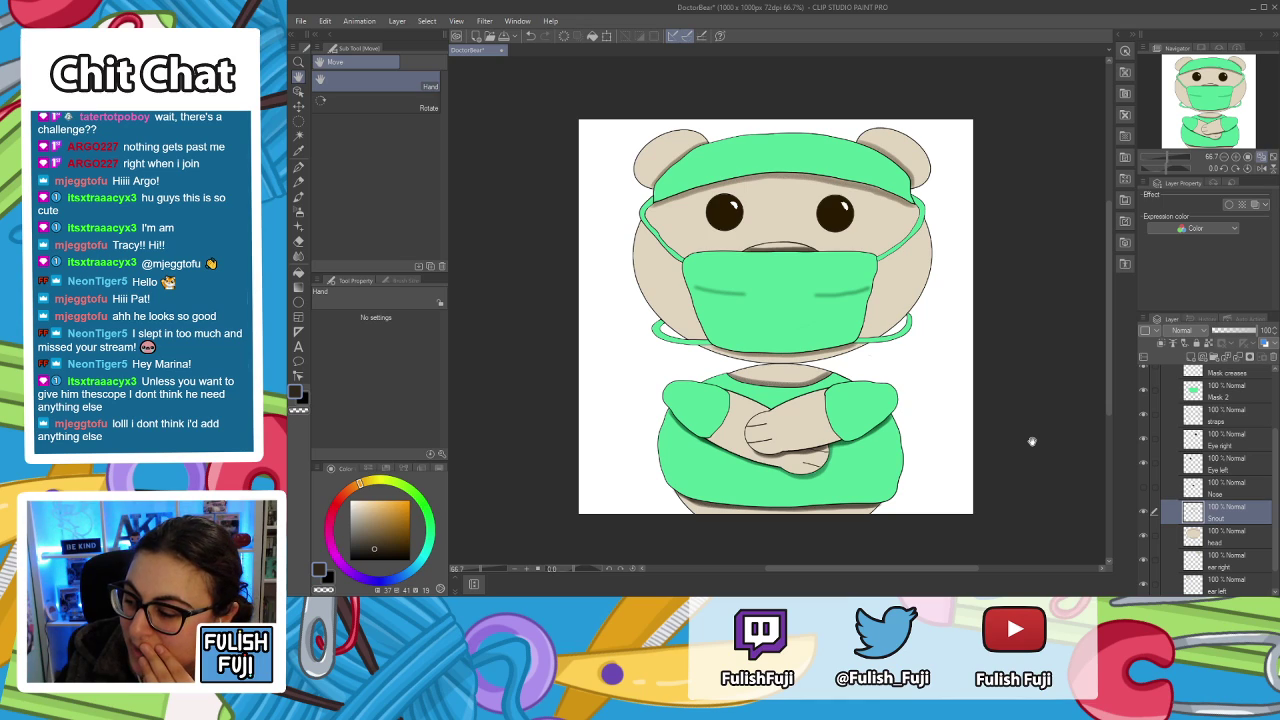
left_click_drag(1032, 440, 1032, 438)
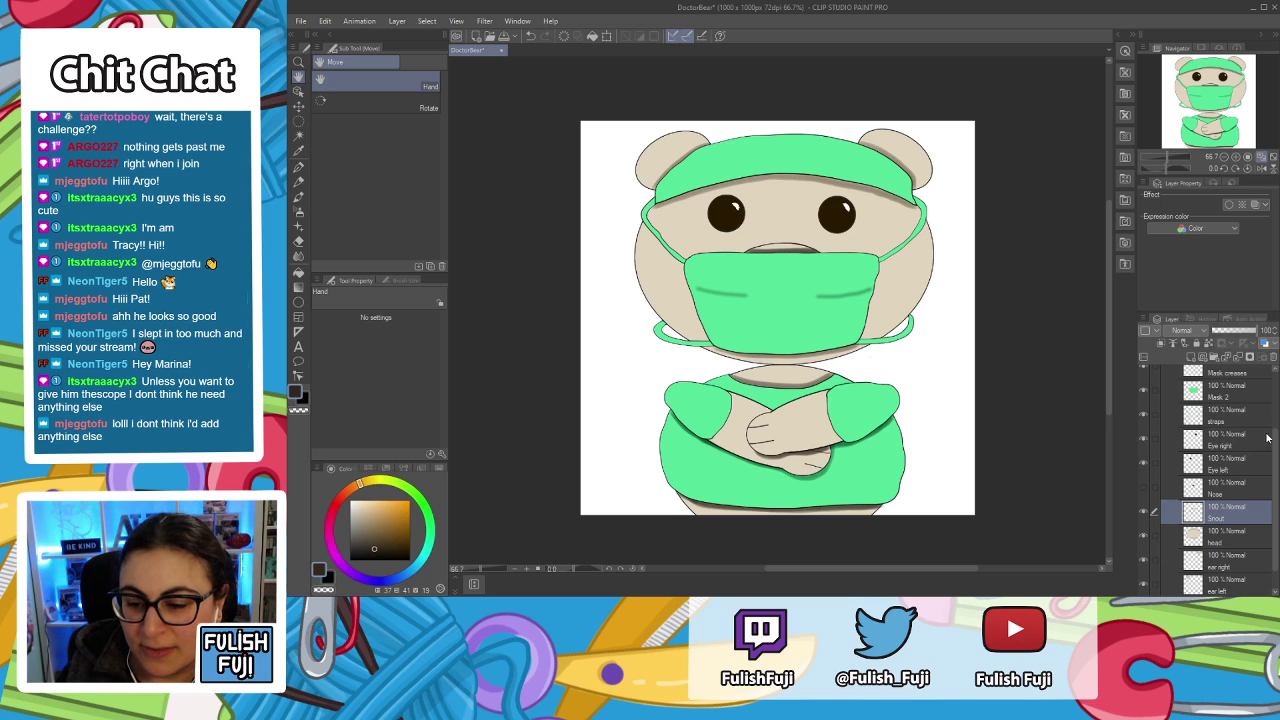
Collapse the Bear Head folder and hide the Paper layer to give the emote a transparent background.
scroll(1274, 441, "up", 4)
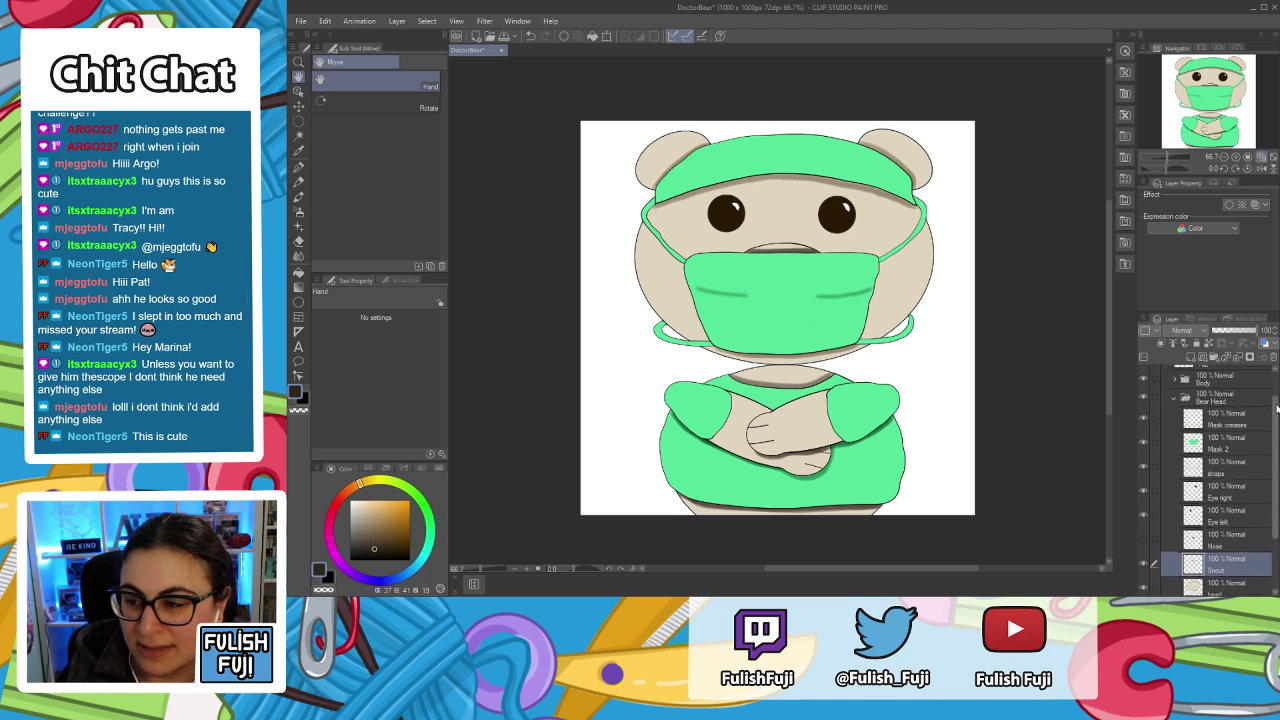
left_click(1175, 433)
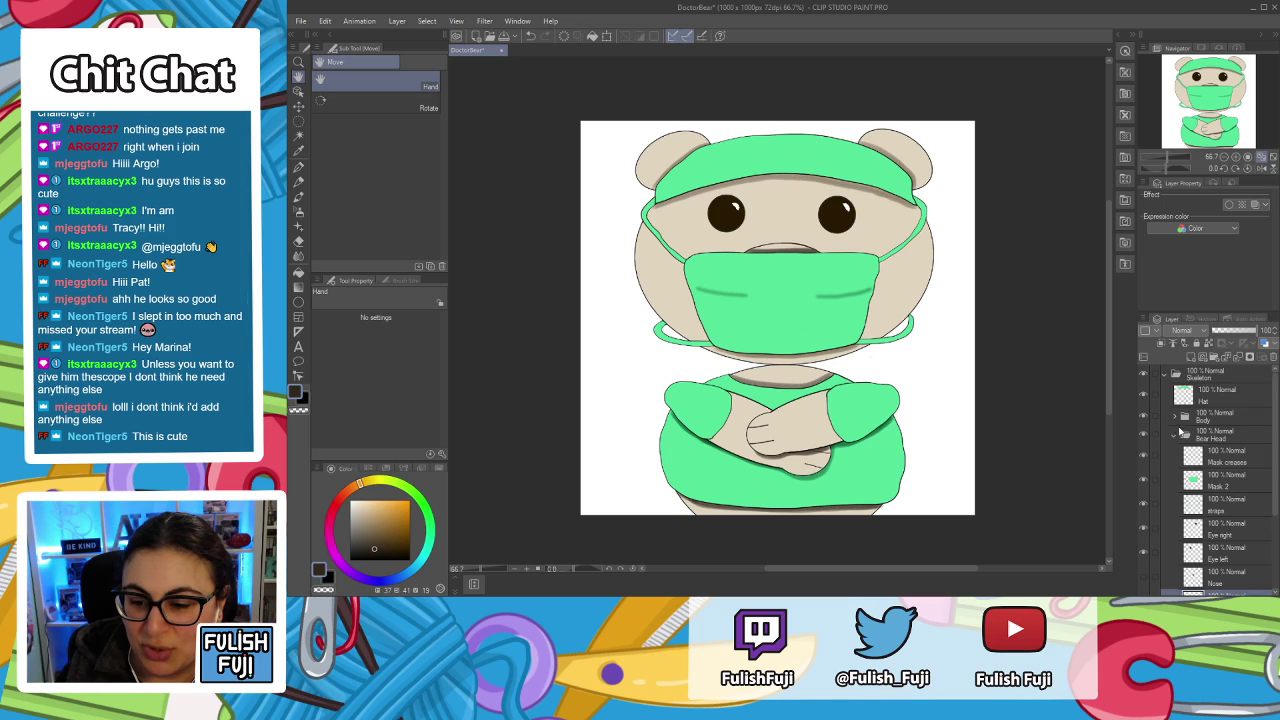
left_click(1181, 436)
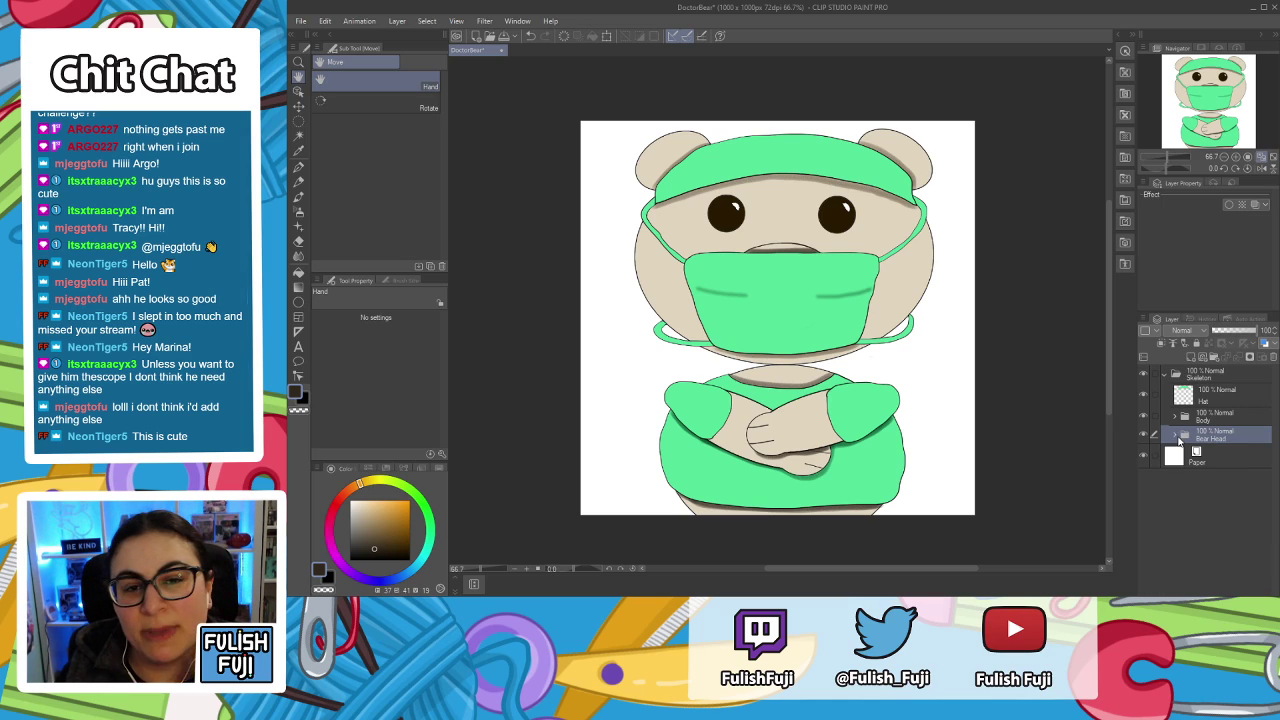
left_click(1182, 465)
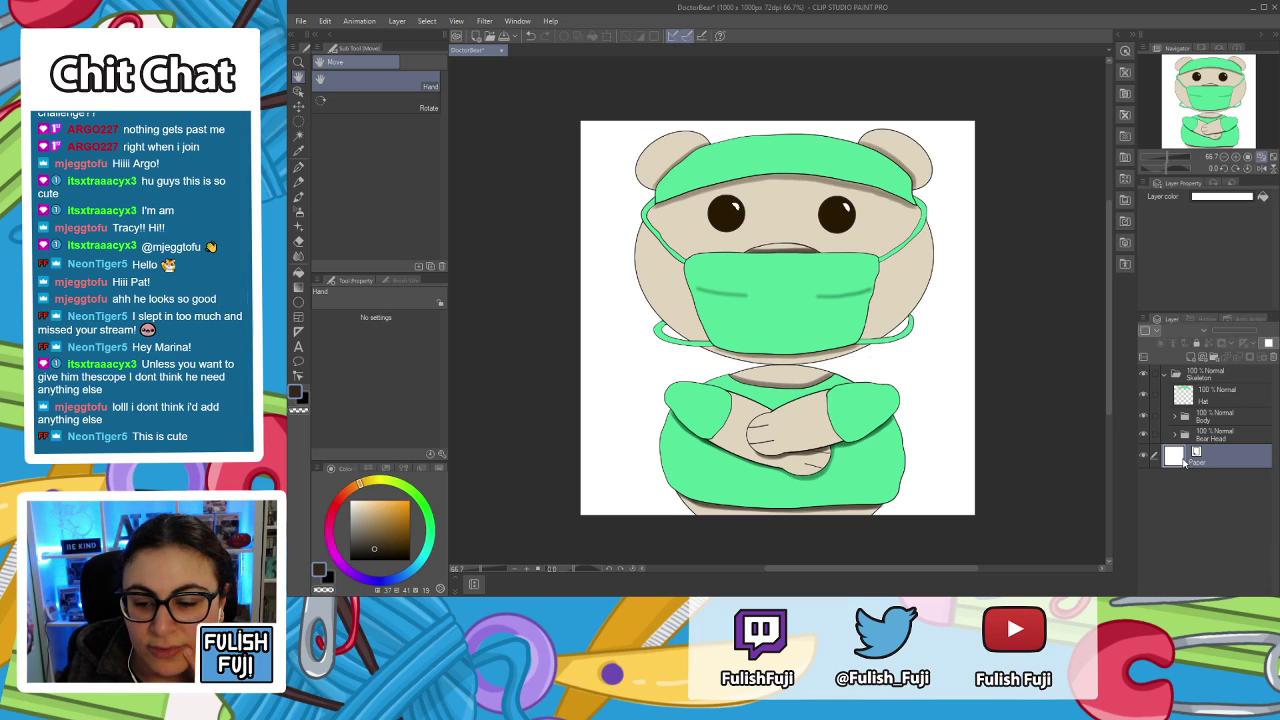
left_click(1144, 455)
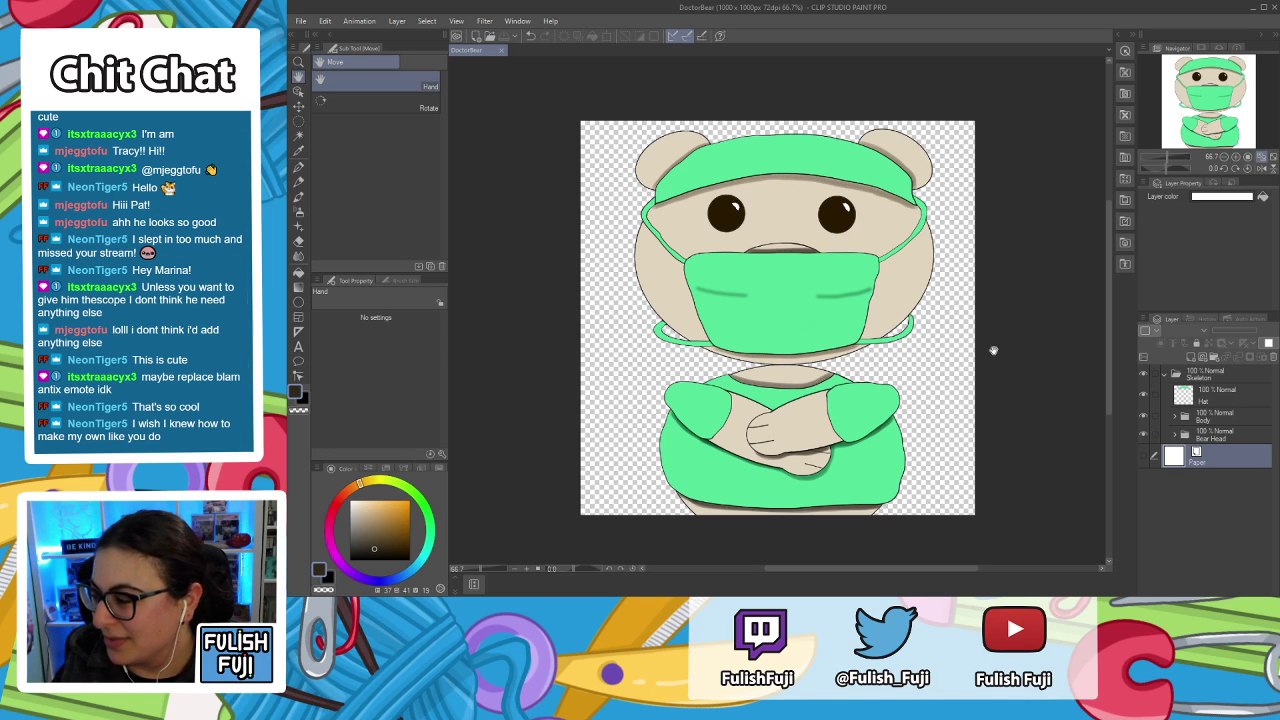
left_click_drag(1005, 328, 1010, 318)
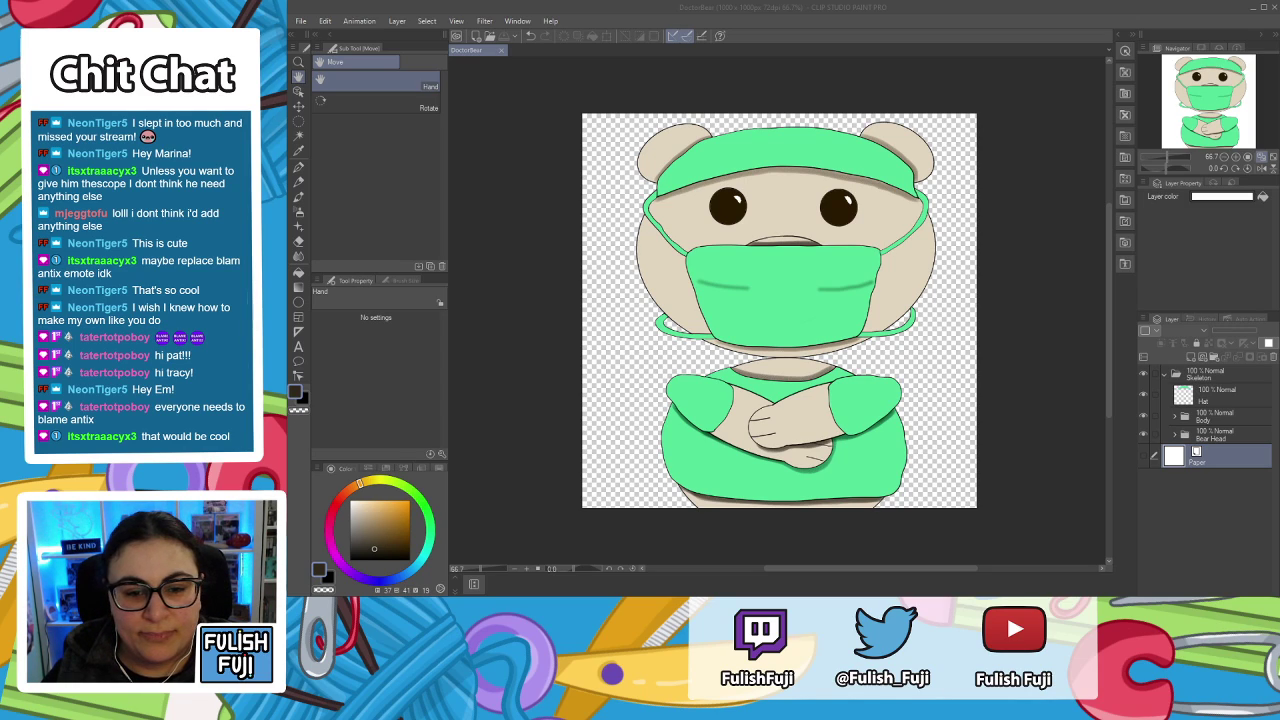
left_click(303, 10)
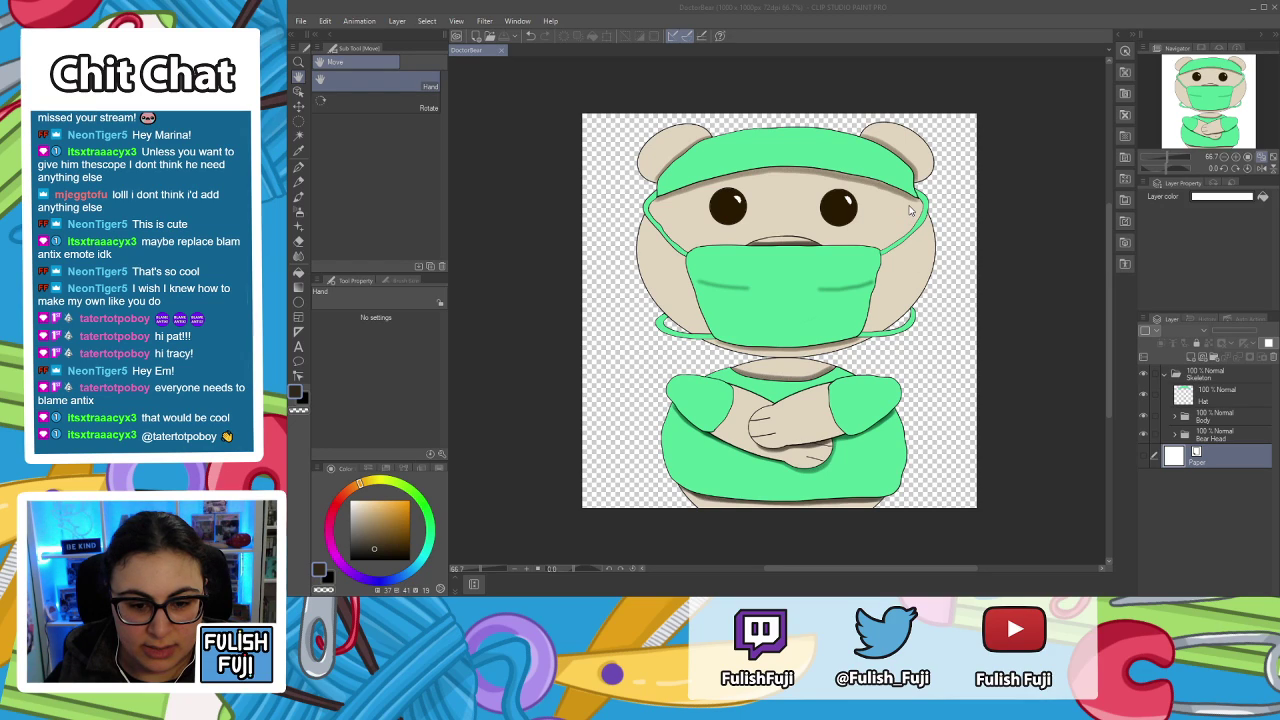
left_click(942, 230)
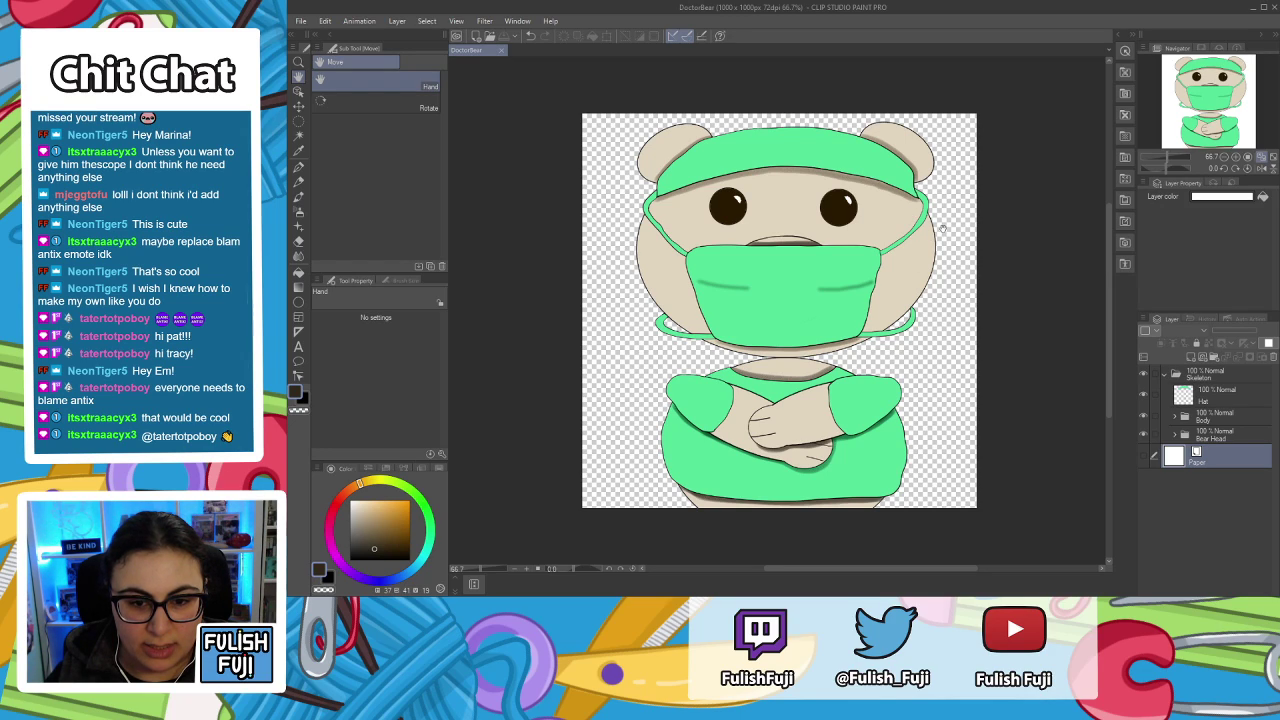